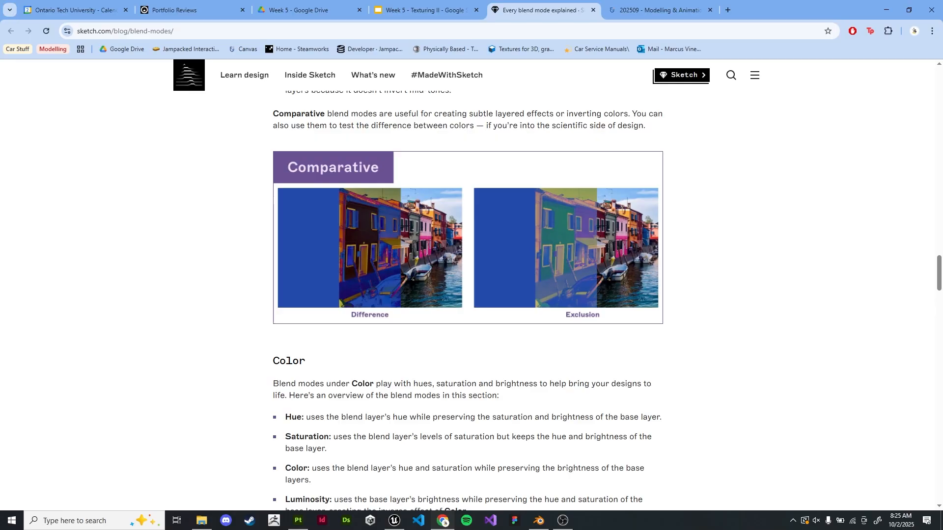
Read the blend modes article's best-practice examples for the Darker, Lighter, Contrast and Color categories
scroll(468, 299, down, 12)
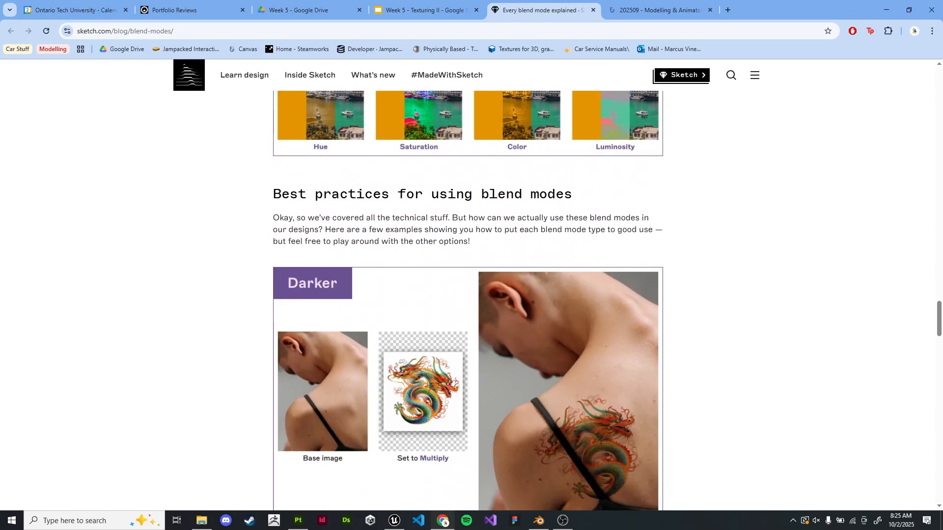
scroll(467, 300, down, 5)
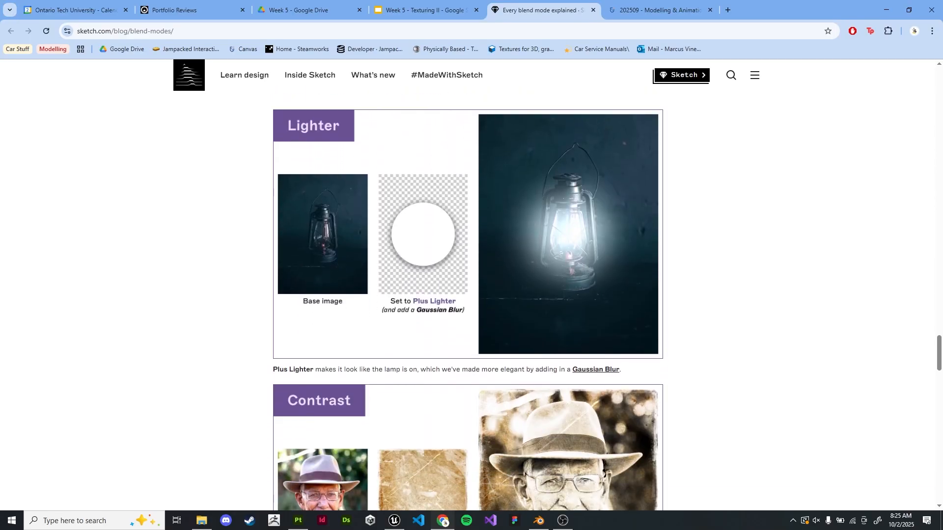
scroll(467, 300, down, 6)
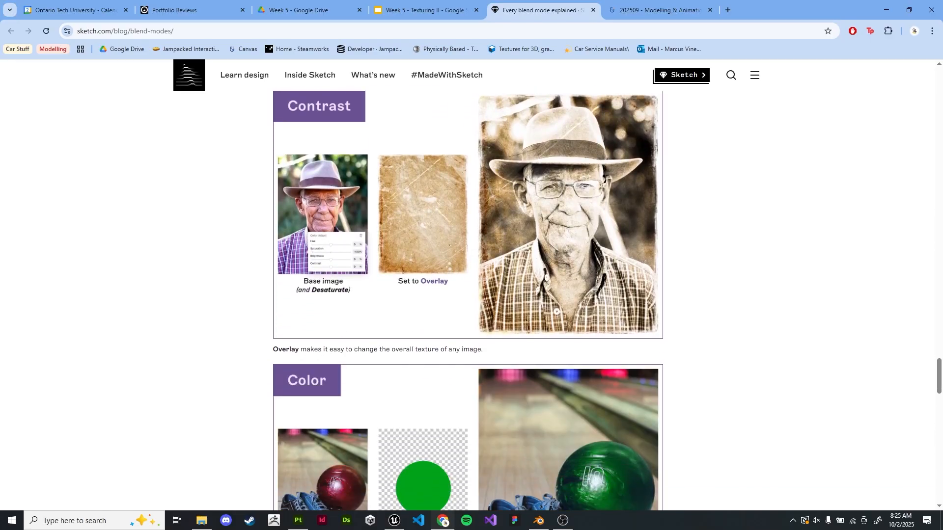
scroll(467, 300, down, 10)
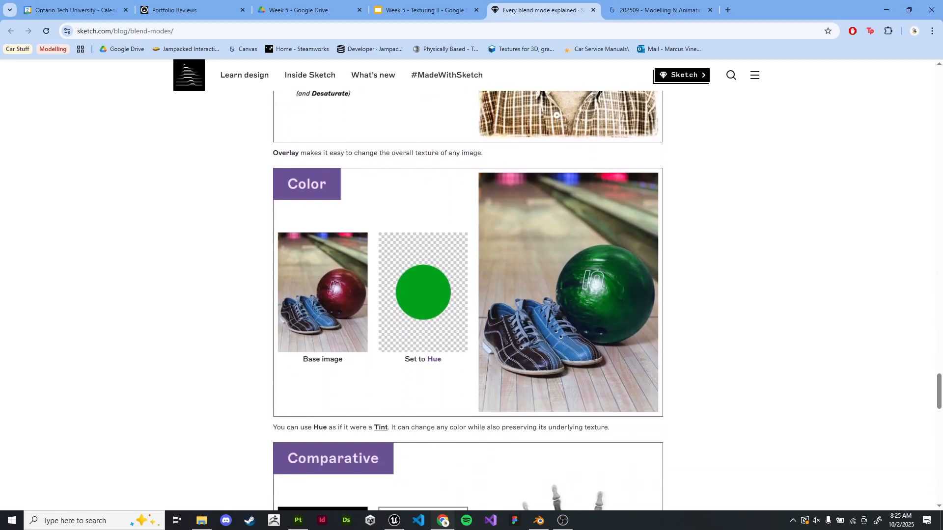
scroll(645, 91, up, 13)
right_click(645, 90)
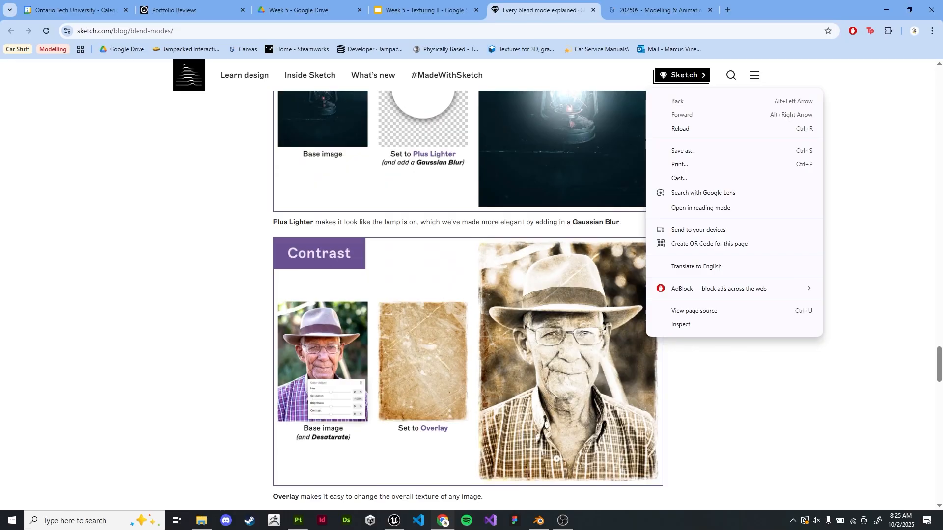
click(646, 90)
scroll(645, 90, up, 4)
scroll(467, 301, up, 1)
scroll(468, 301, down, 1)
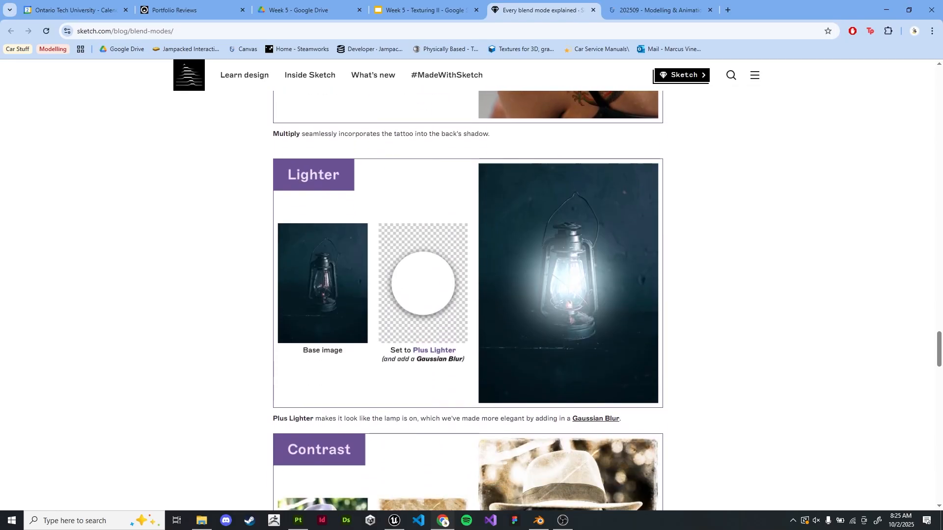
Switch to Adobe Substance 3D Painter, collapse the Anchor Point Demo folder and hide the Steel Painted folder
click(886, 10)
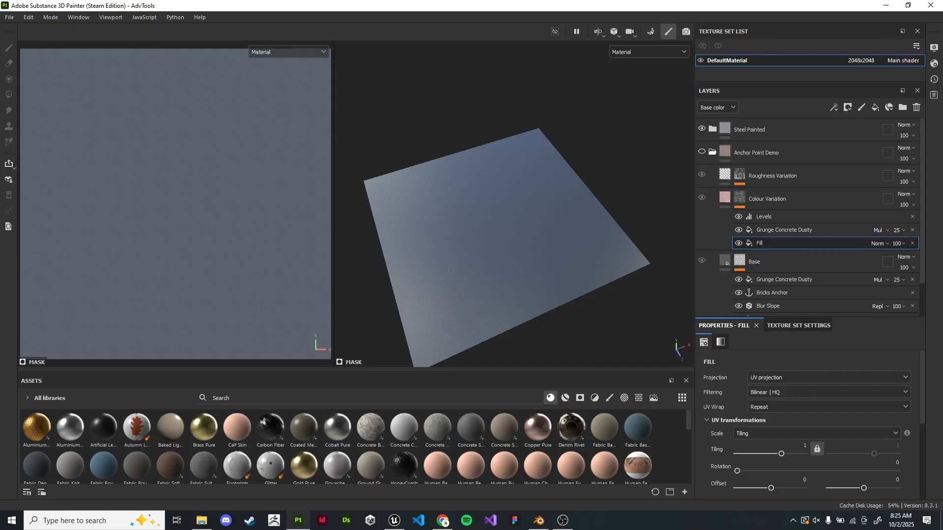
click(905, 171)
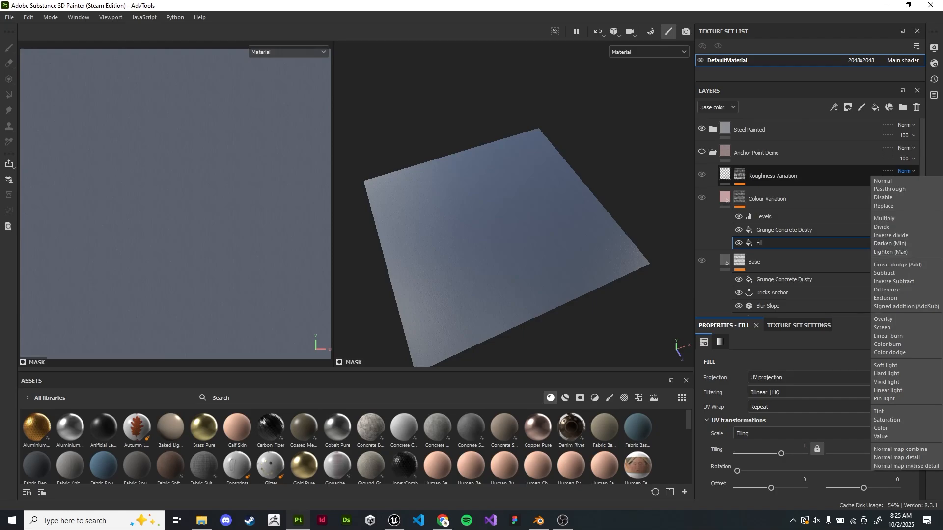
click(712, 151)
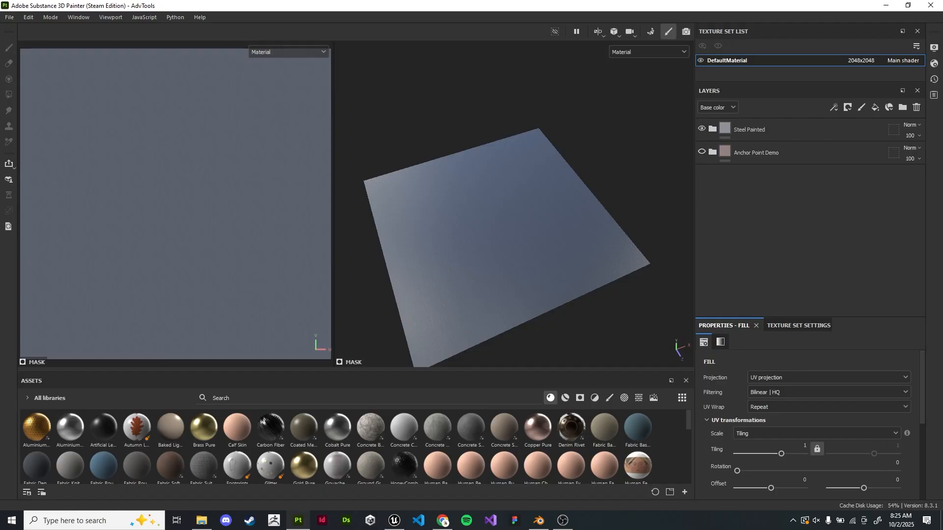
click(702, 129)
mouse_move(565, 196)
alt+mouse_down()
mouse_move(558, 244)
mouse_move(543, 245)
alt+mouse_up()
alt+middle_drag(543, 244, 526, 229)
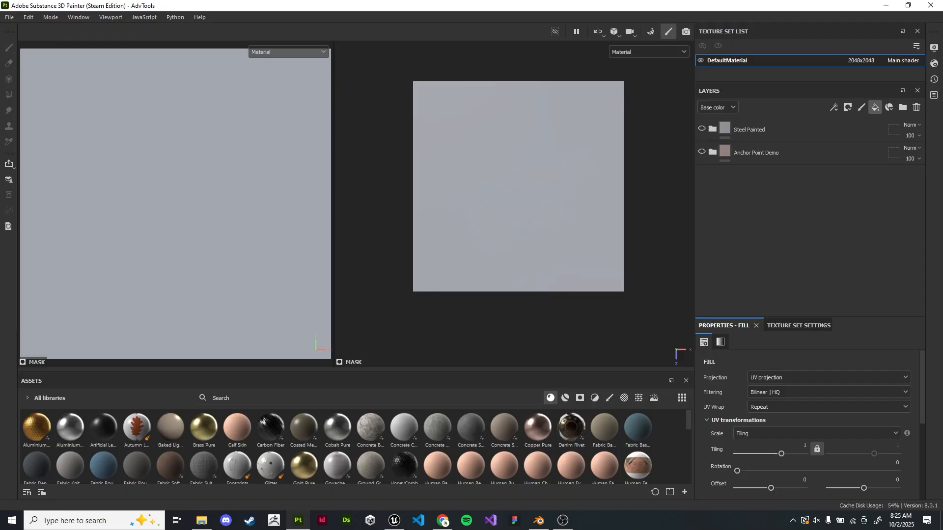
Add a fill layer at the top of the layer stack, above Steel Painted, and collapse the Anchor Point Demo folder
click(876, 107)
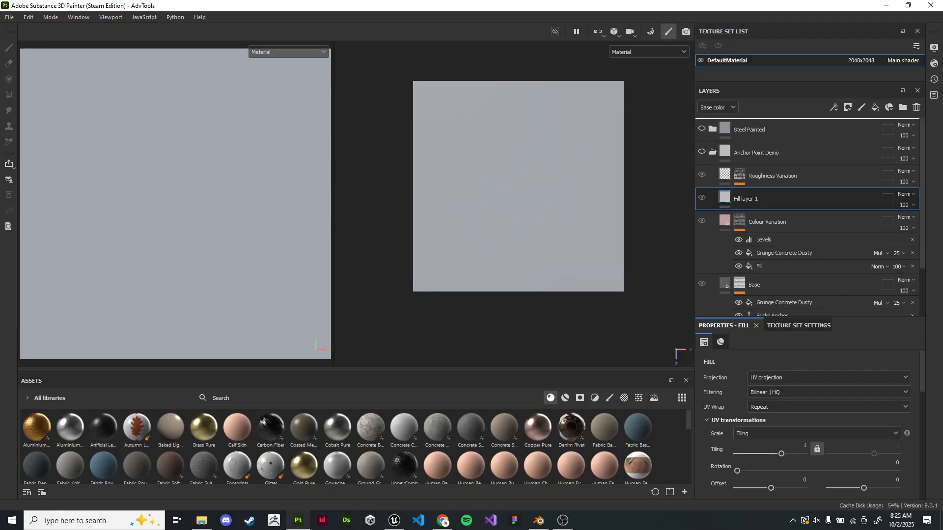
drag(746, 199, 746, 121)
click(712, 175)
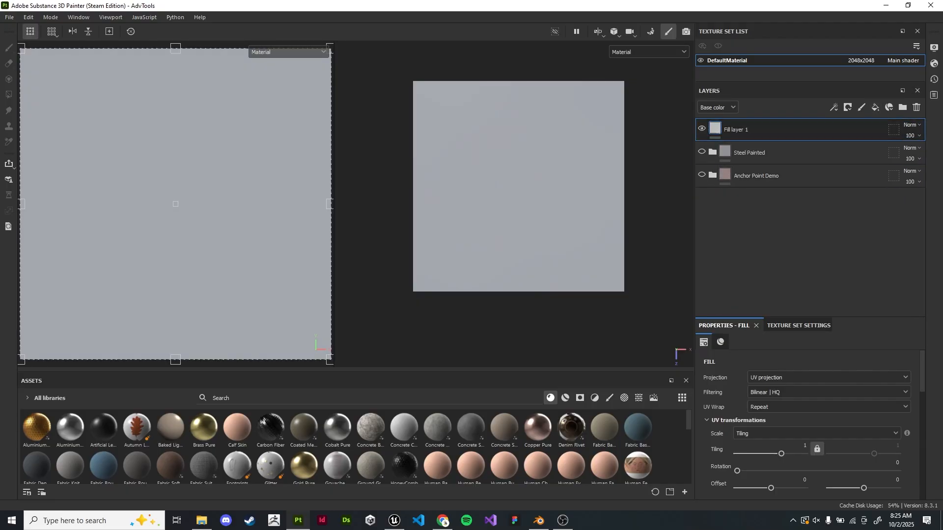
Add a black mask to Fill layer 1 and put a Paint effect on that mask
scroll(525, 184, up, 1)
alt+middle_drag(525, 184, 518, 196)
right_click(751, 130)
click(779, 19)
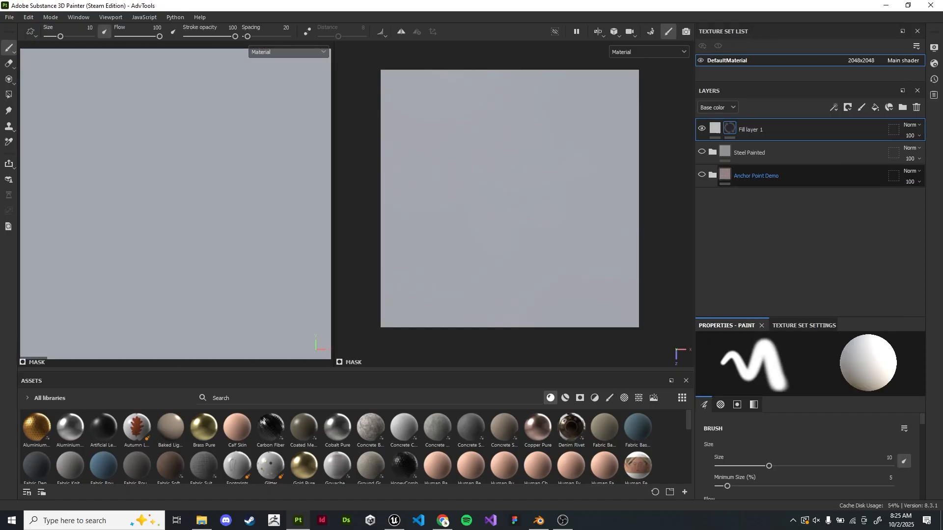
scroll(808, 456, down, 3)
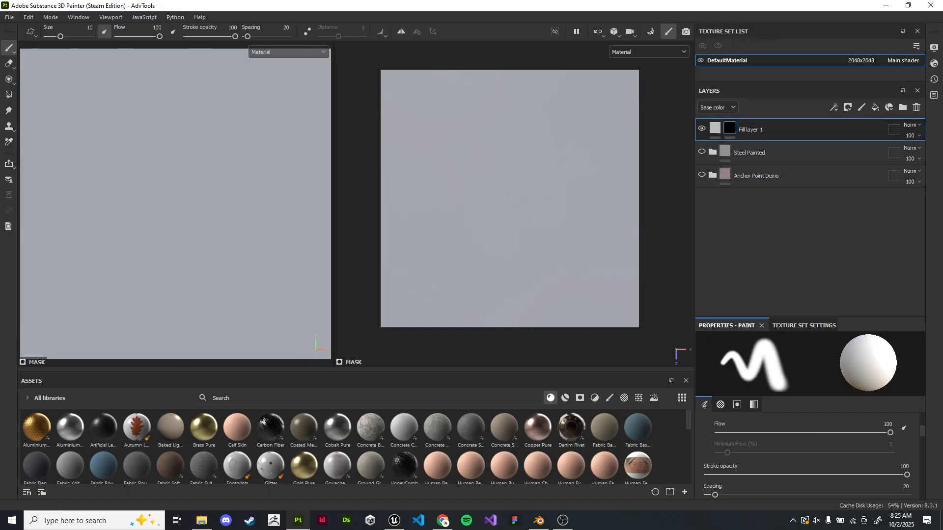
drag(810, 316, 811, 194)
scroll(811, 354, up, 1)
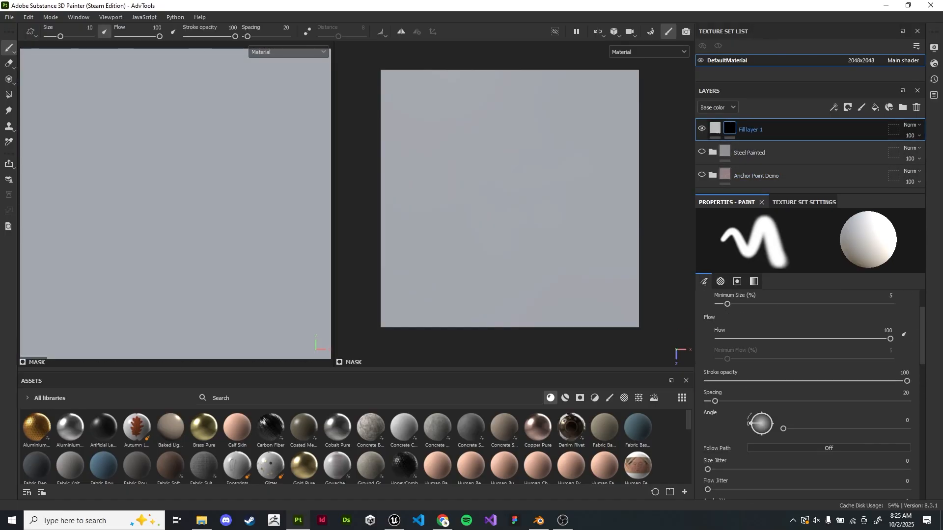
right_click(781, 130)
click(814, 375)
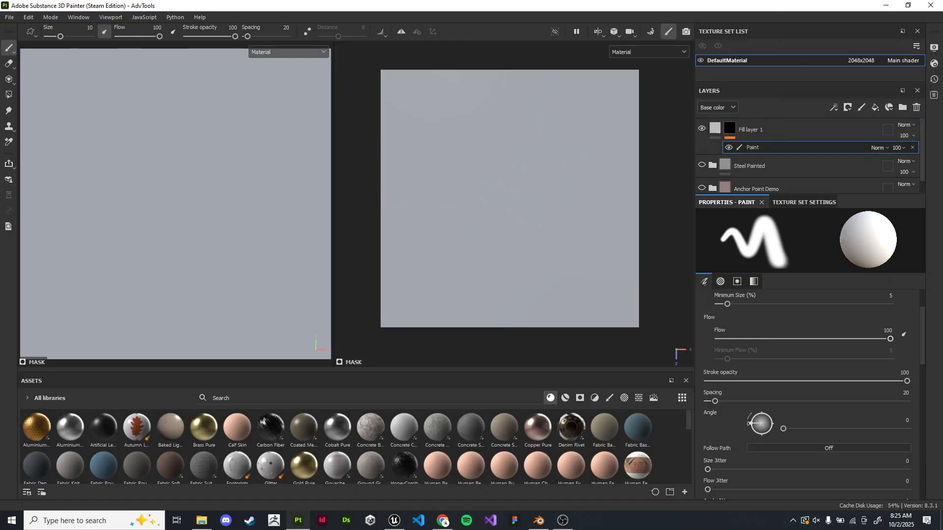
scroll(484, 207, down, 2)
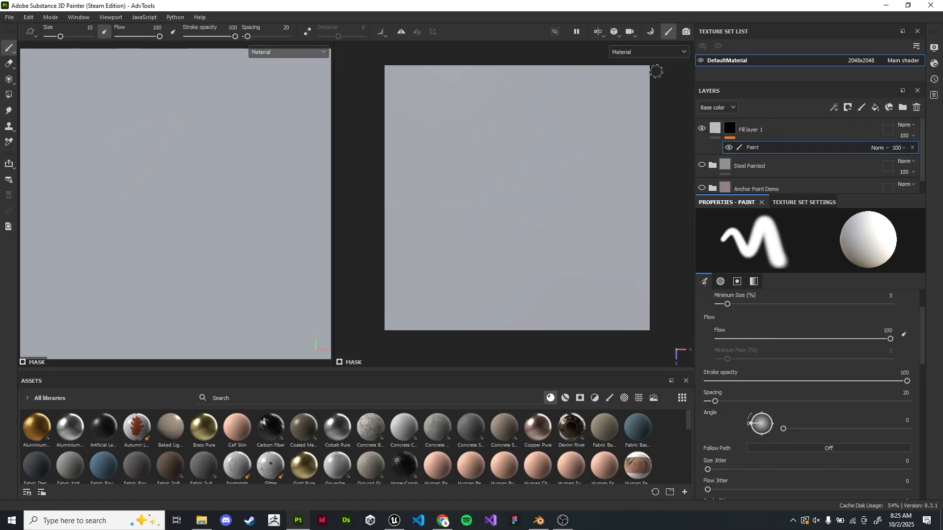
Display the Mask channel in the viewport and paint a white zigzag stroke across the plane
click(648, 51)
click(633, 143)
key(ctrl+z)
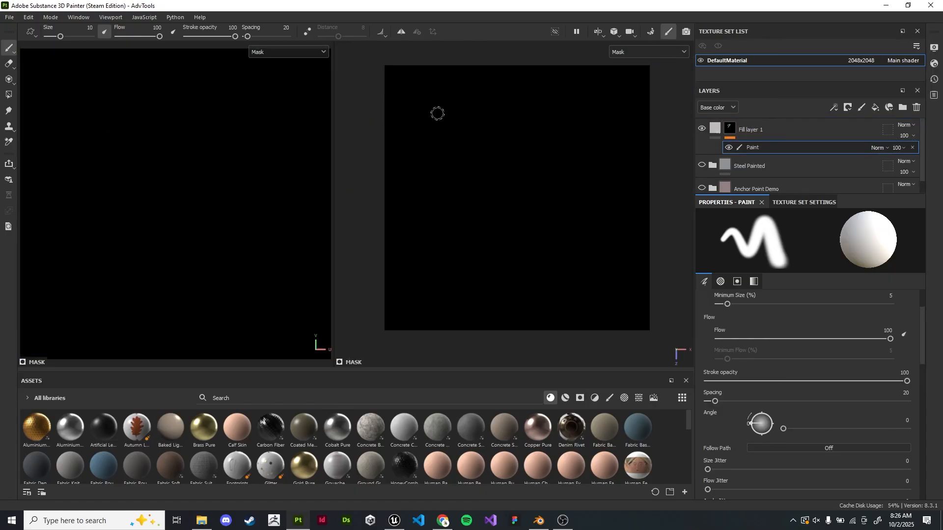
mouse_move(432, 114)
mouse_down()
mouse_move(609, 136)
mouse_move(566, 285)
mouse_move(614, 263)
mouse_up()
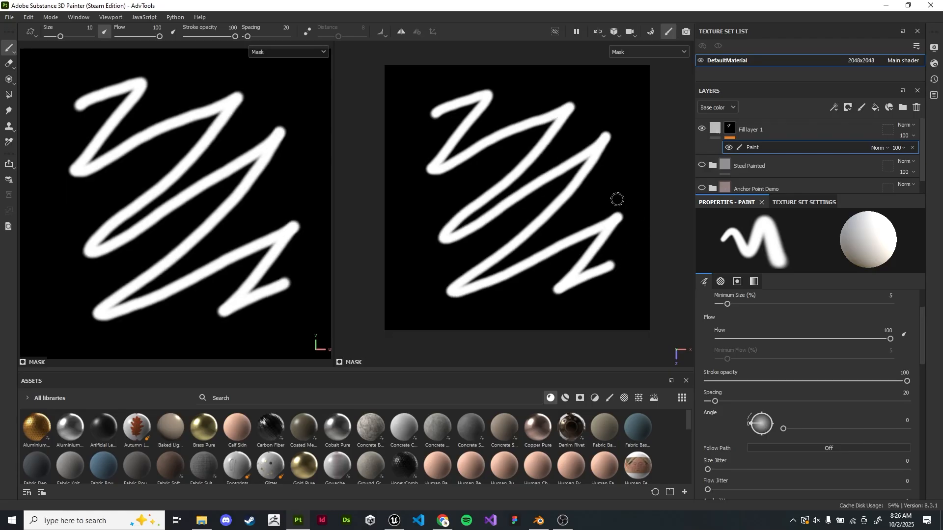
Lower the brush's stroke opacity to 42 and paint a grey patch over the left part of the zigzag
scroll(585, 194, up, 3)
scroll(572, 199, up, 2)
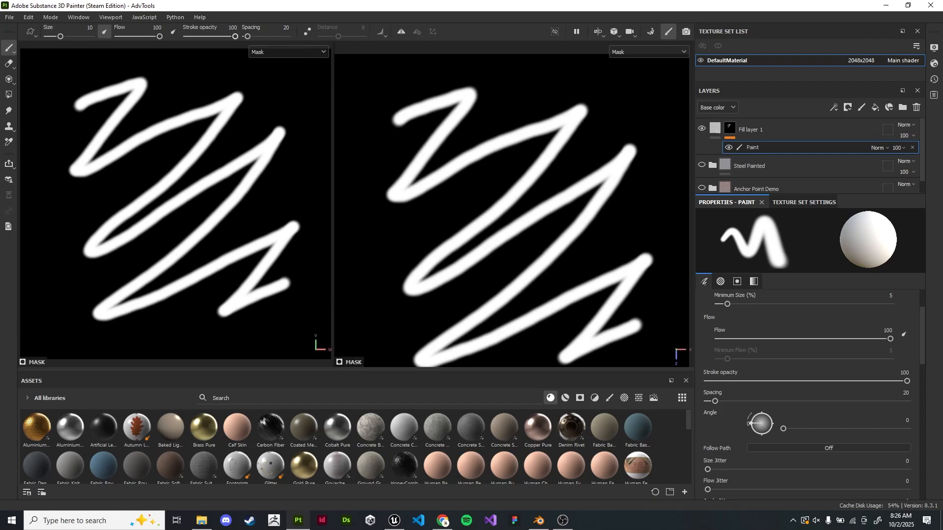
drag(234, 36, 208, 36)
mouse_move(382, 211)
mouse_down()
mouse_move(445, 192)
mouse_move(344, 218)
mouse_move(540, 240)
mouse_move(462, 275)
mouse_move(383, 278)
mouse_move(432, 298)
mouse_move(415, 296)
mouse_up()
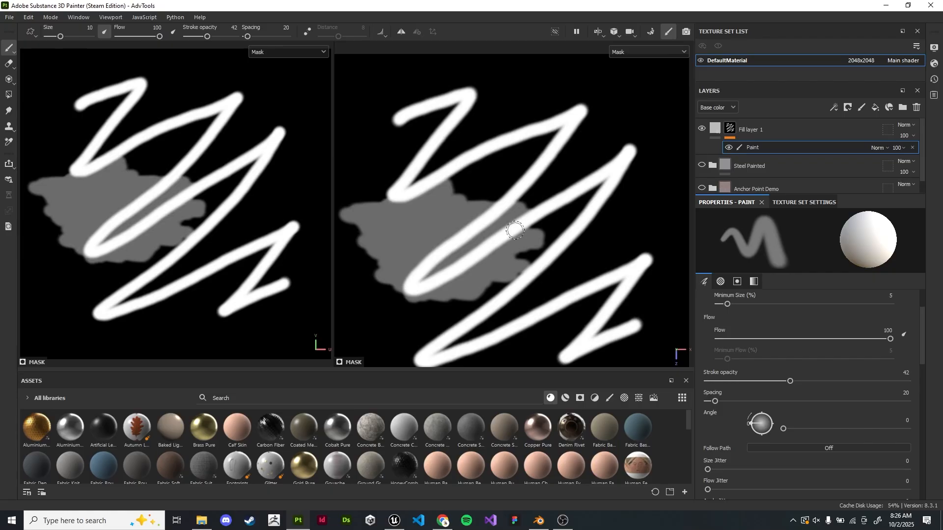
Add a Fill effect above the Paint effect in the mask and set its blend mode to Darken (Min)
scroll(491, 170, down, 3)
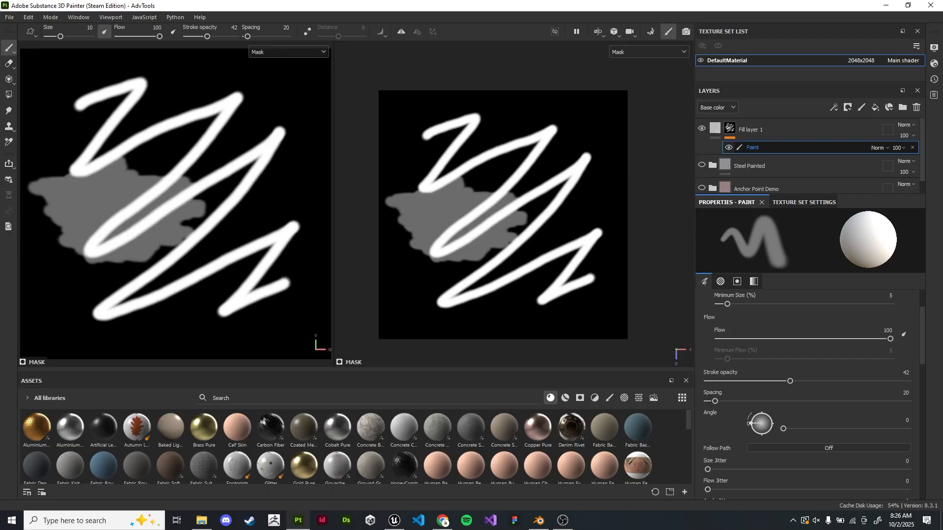
right_click(786, 148)
click(815, 308)
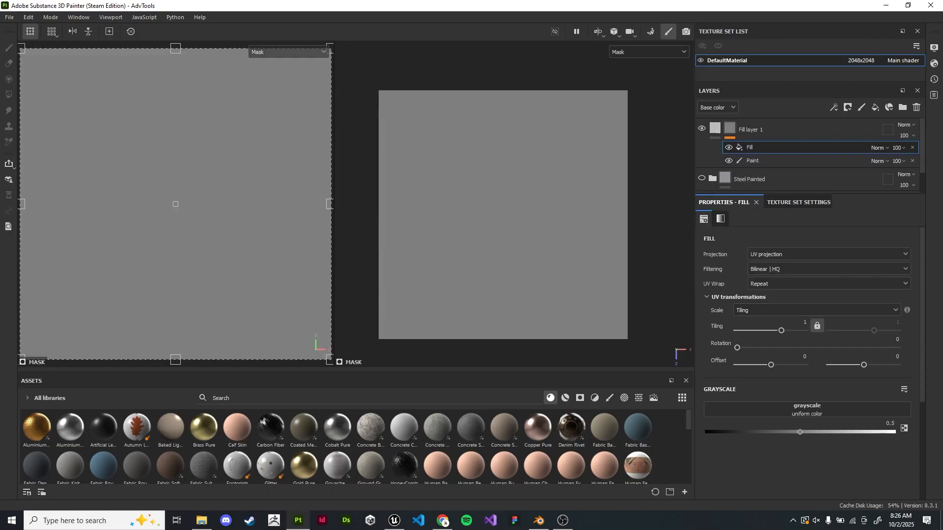
click(878, 148)
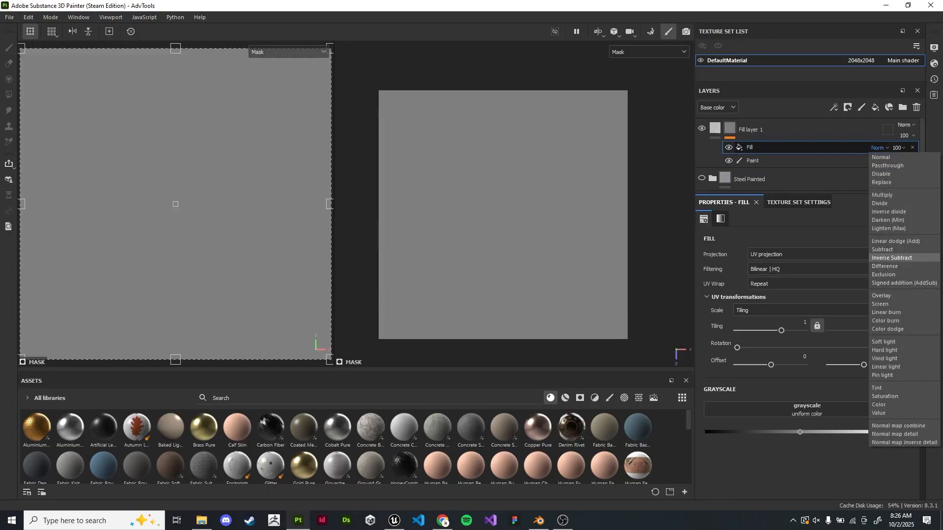
click(887, 220)
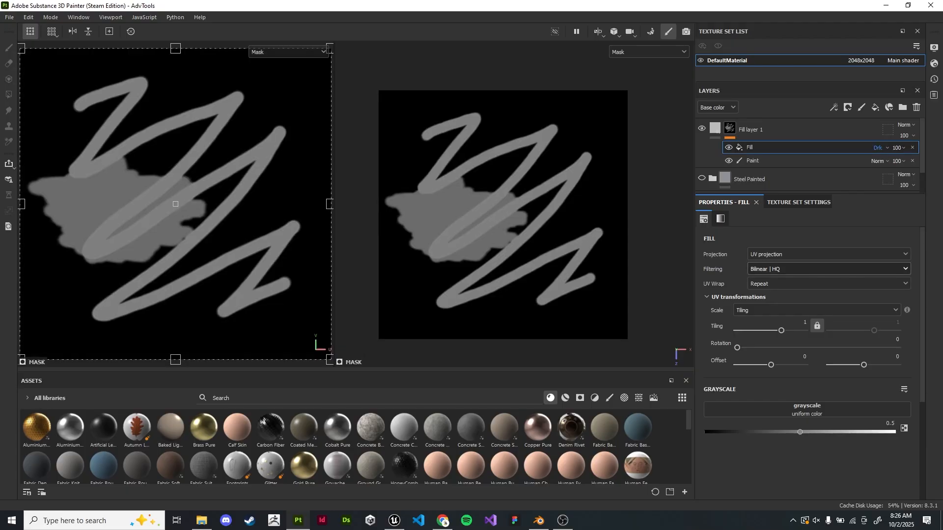
Sweep the Fill effect's grayscale between dark and light, toggling the Paint effect off and on, and leave the grayscale at 0.1157
drag(797, 432, 724, 432)
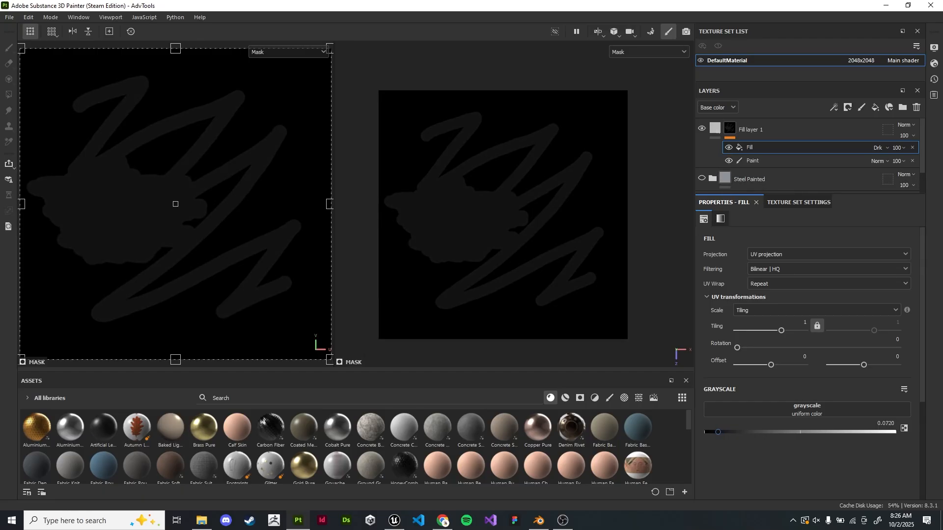
drag(718, 433, 718, 432)
click(728, 160)
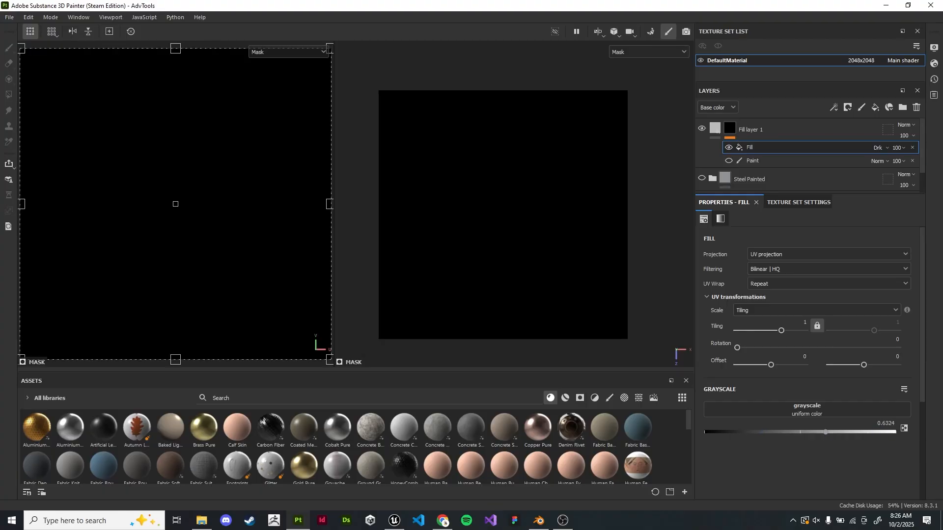
click(729, 161)
mouse_move(826, 433)
mouse_down()
mouse_move(834, 432)
mouse_move(706, 432)
mouse_move(885, 432)
mouse_move(821, 433)
mouse_up()
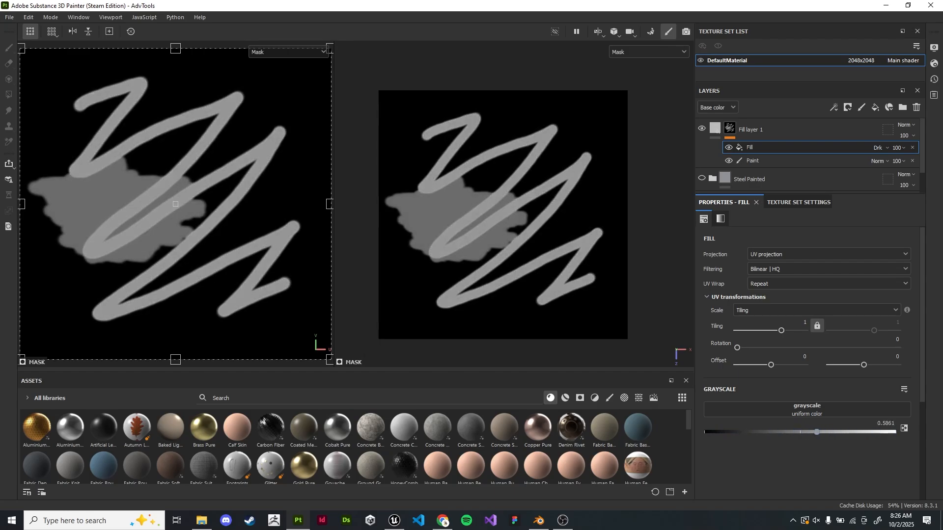
drag(834, 433, 851, 432)
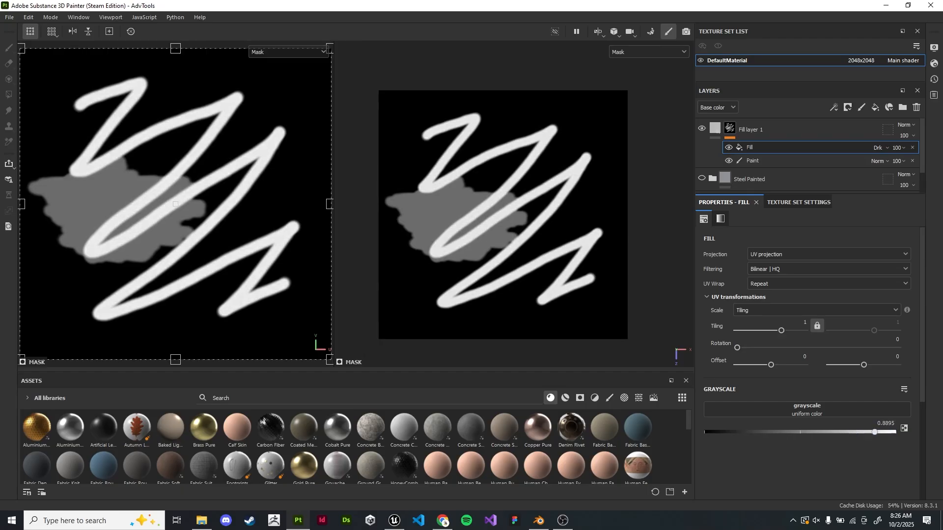
drag(893, 432, 726, 432)
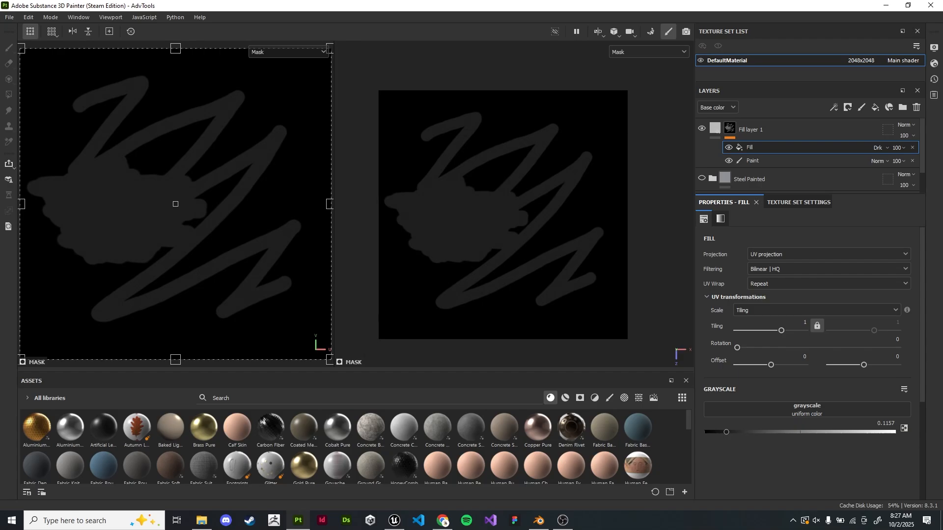
Hide Fill layer 1 and expand the Anchor Point Demo folder
scroll(810, 152, down, 1)
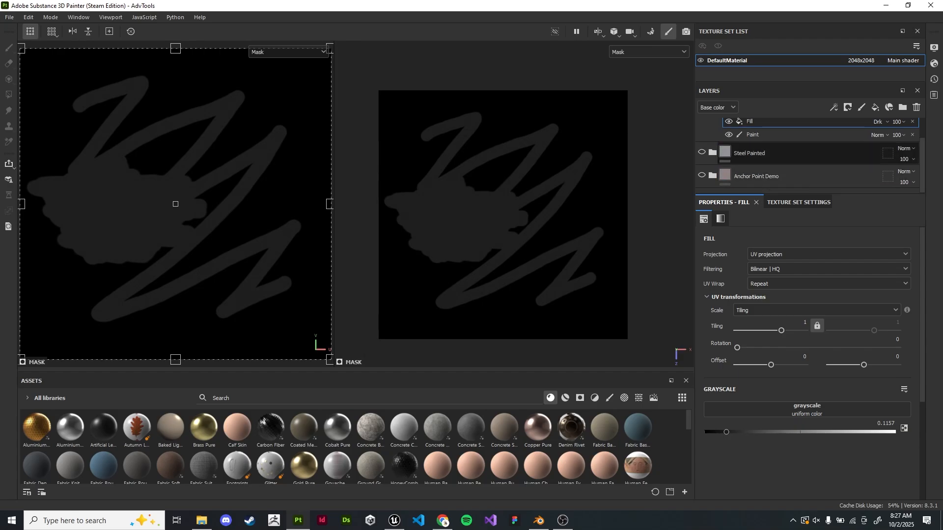
scroll(709, 147, up, 1)
click(702, 128)
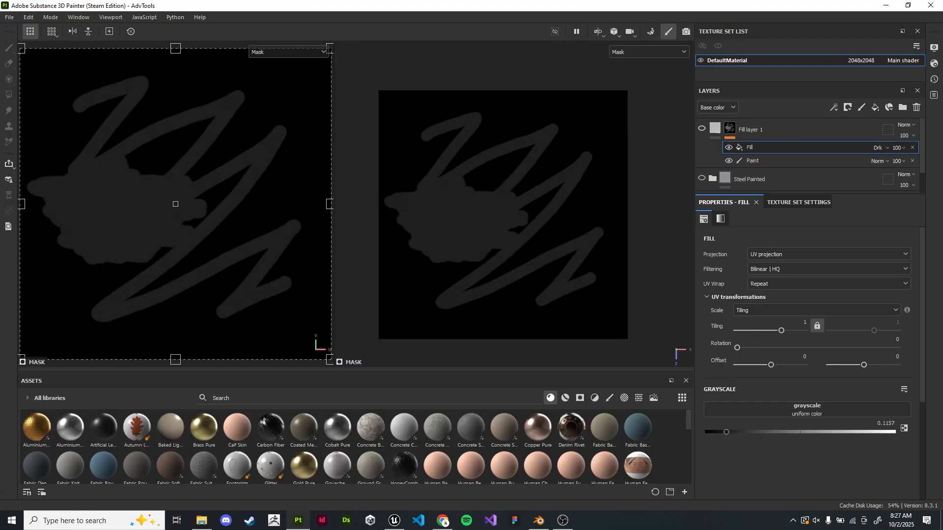
scroll(722, 152, down, 1)
click(712, 175)
scroll(766, 158, down, 3)
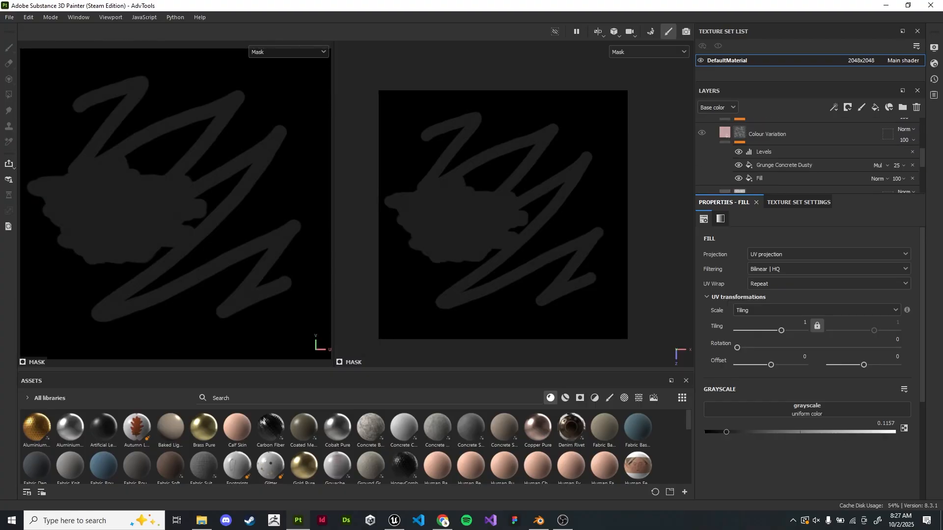
Return the viewport display to Material and make the Anchor Point Demo folder visible on the plane
click(648, 52)
scroll(625, 75, up, 1)
click(625, 74)
scroll(786, 157, down, 1)
scroll(786, 157, up, 2)
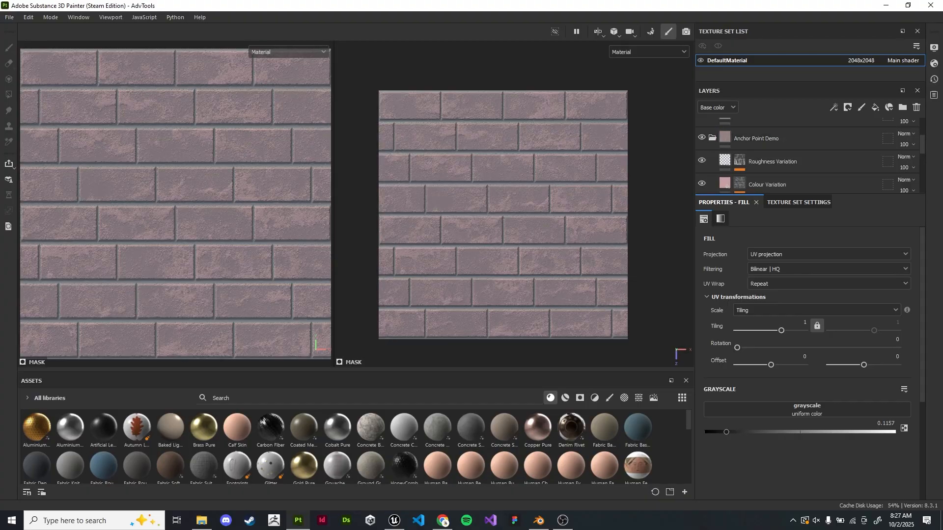
alt+drag(551, 231, 555, 157)
scroll(513, 203, up, 3)
alt+drag(513, 204, 533, 217)
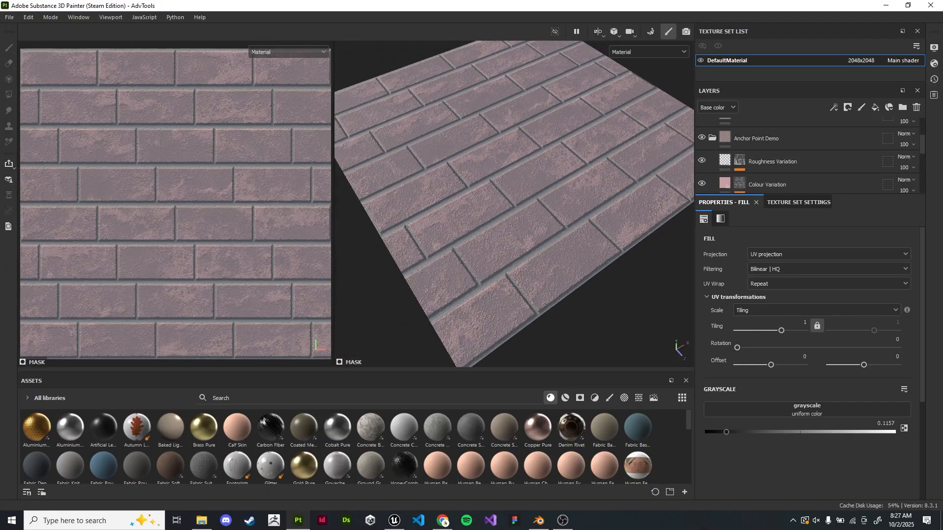
Enlarge the layer stack, select the Blur Slope filter in the Base layer's mask, and display the Mask channel in the viewport
alt+middle_drag(549, 262, 541, 281)
scroll(786, 148, down, 3)
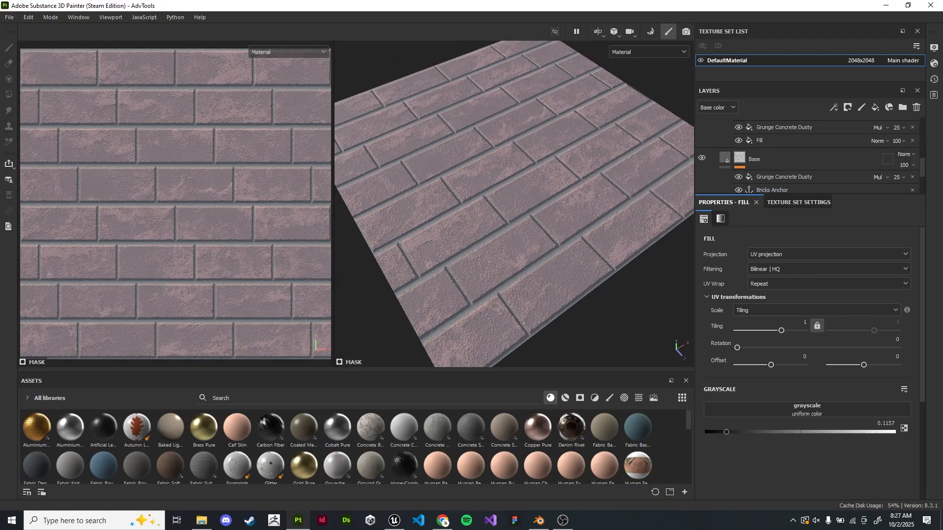
drag(786, 195, 786, 388)
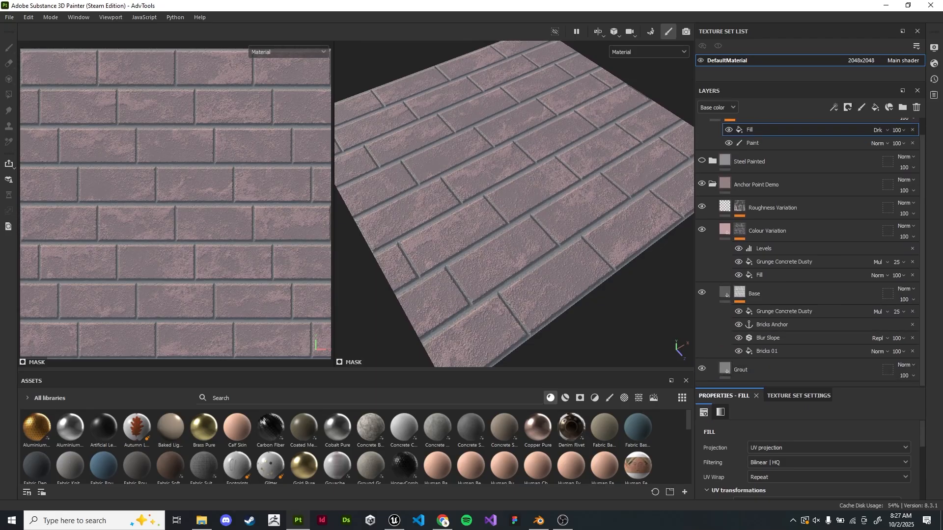
scroll(547, 245, up, 2)
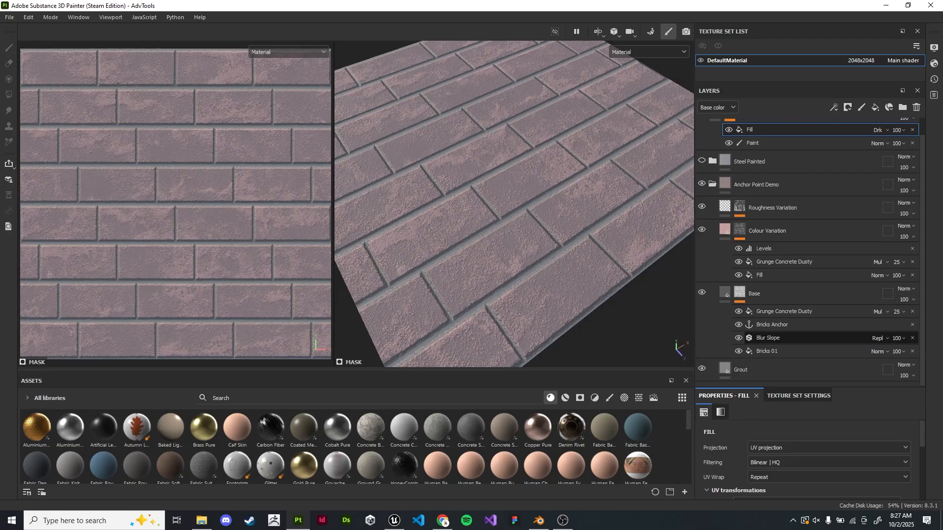
click(786, 338)
click(649, 51)
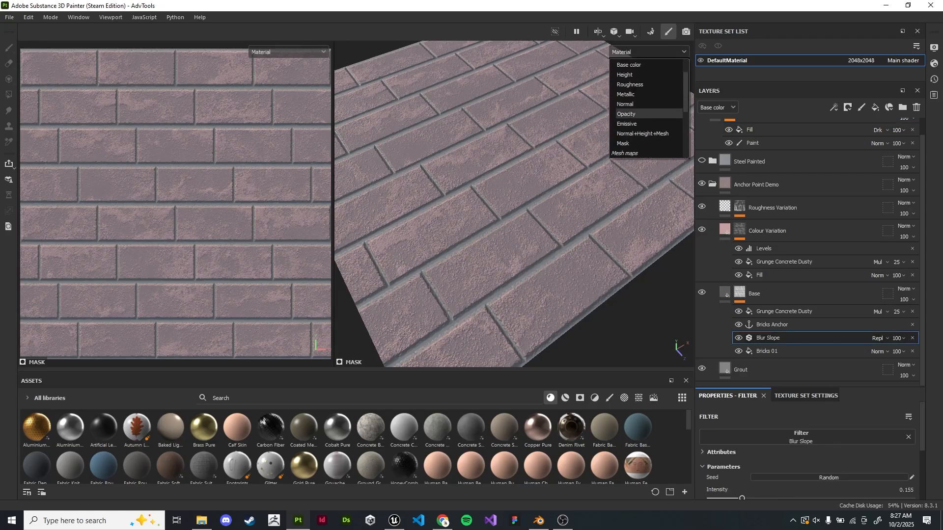
click(625, 104)
click(648, 51)
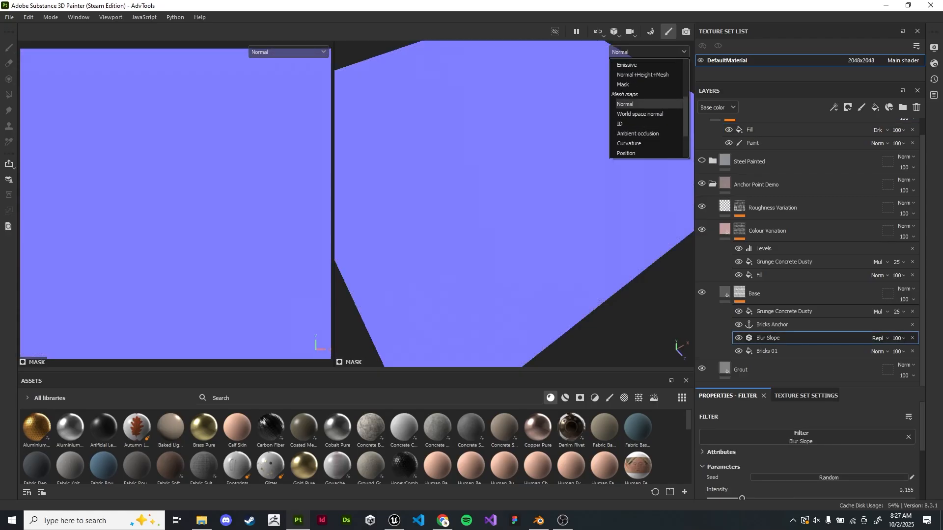
click(623, 84)
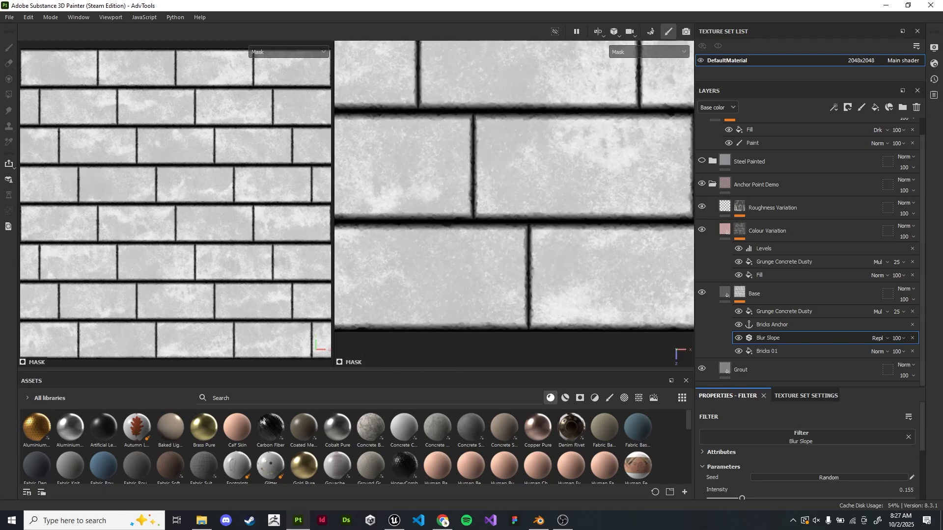
Hide the Grunge Concrete Dusty and Bricks Anchor effects in the Base mask and enlarge the Blur Slope filter's parameter area
click(738, 312)
click(738, 325)
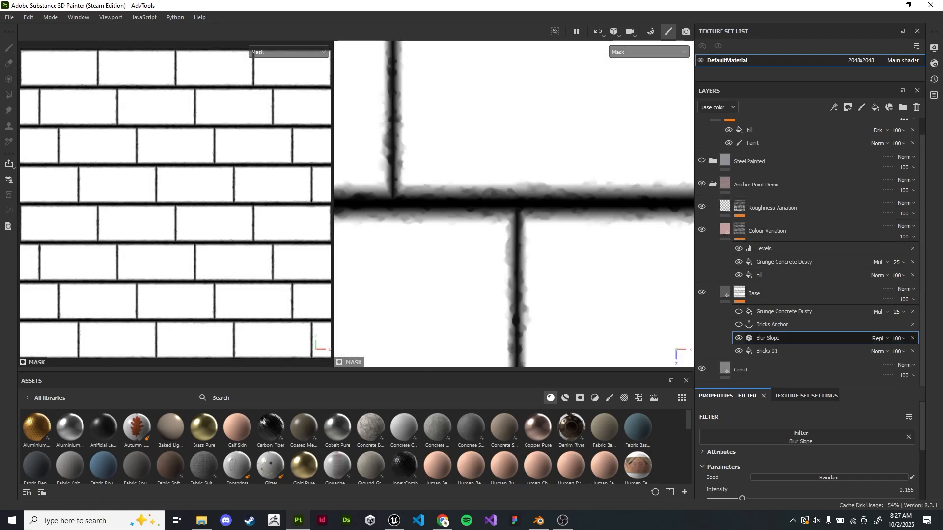
scroll(811, 452, down, 3)
drag(807, 387, 807, 295)
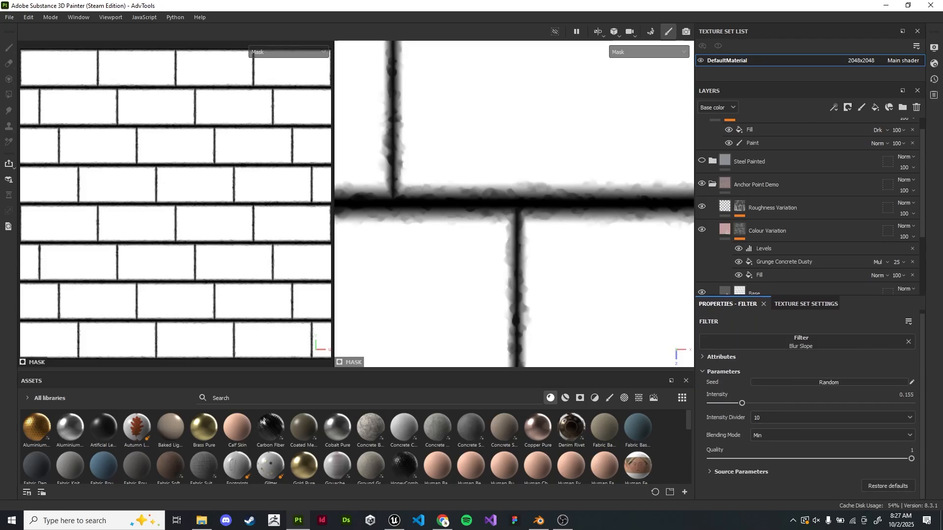
scroll(516, 248, up, 3)
alt+middle_drag(516, 248, 502, 295)
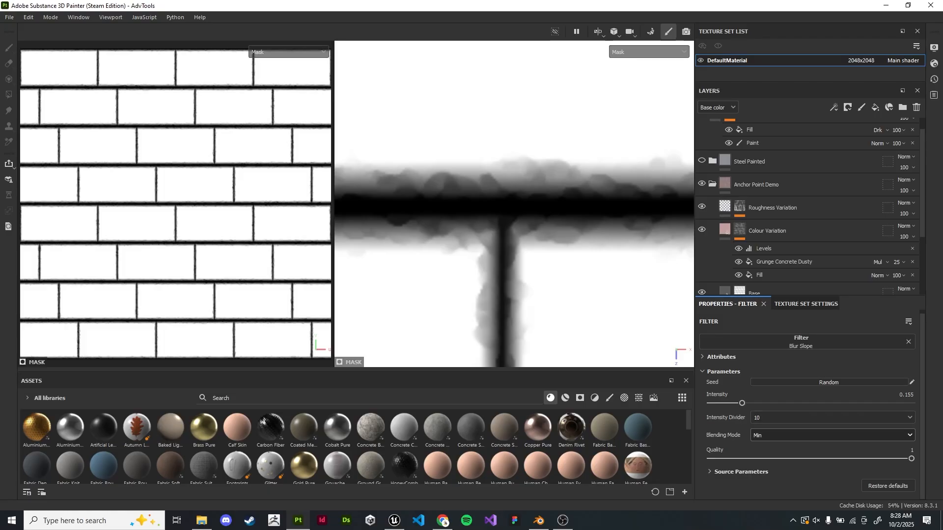
Compare the Blur and Min blending modes of the Blur Slope filter on the brick edges, leaving it on Blur
click(832, 436)
click(832, 448)
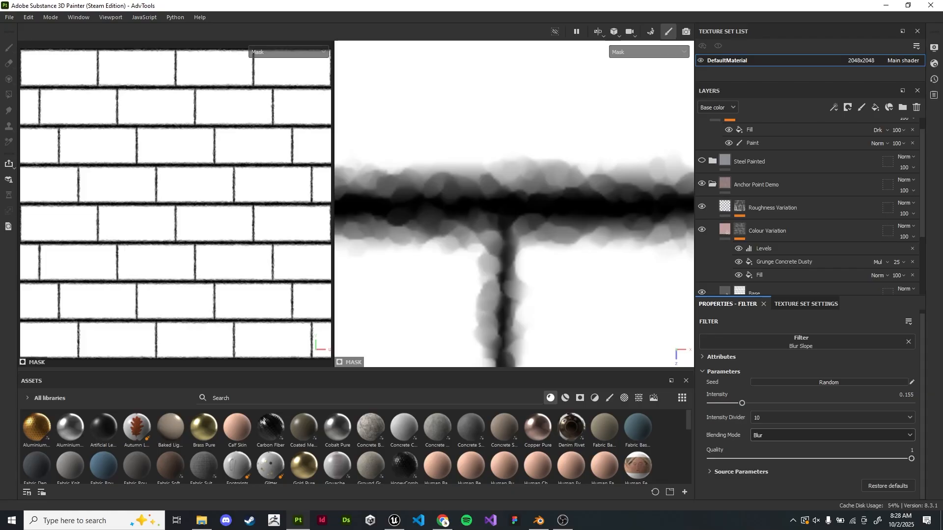
scroll(578, 238, up, 2)
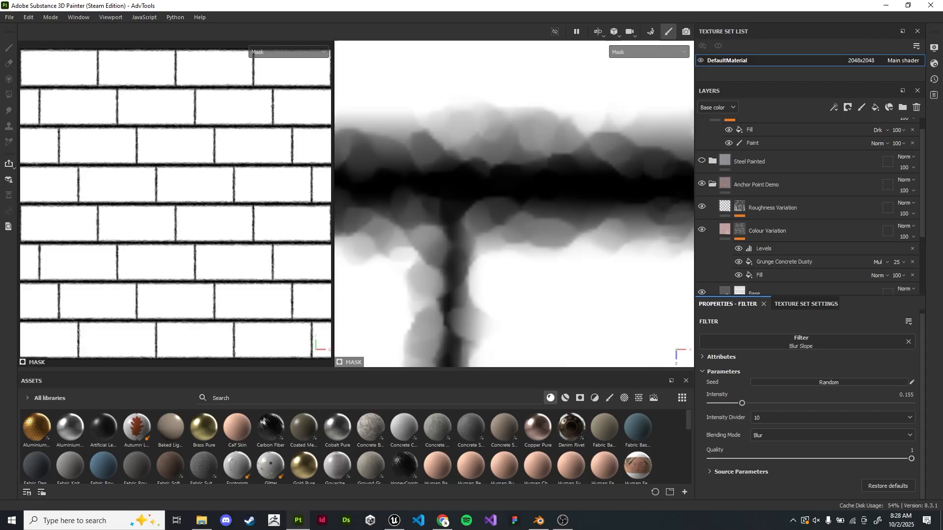
click(832, 435)
click(832, 458)
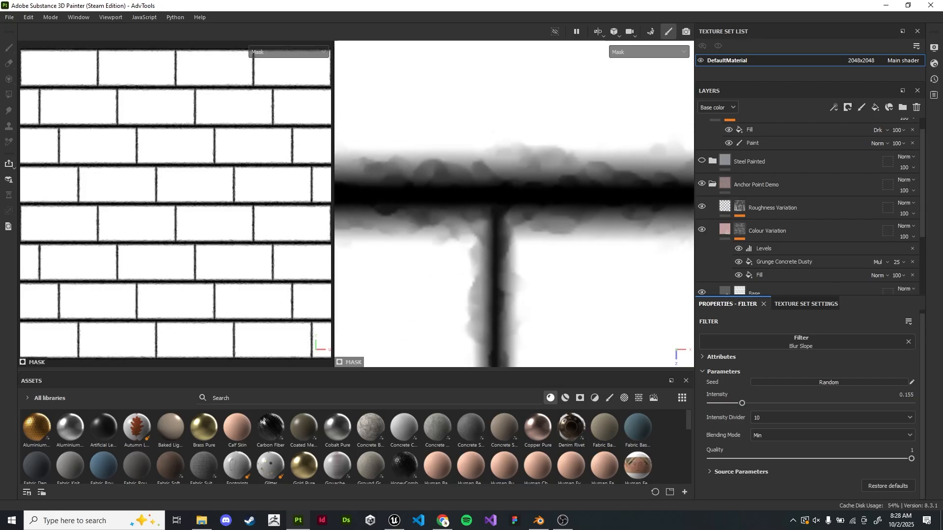
click(909, 436)
click(785, 446)
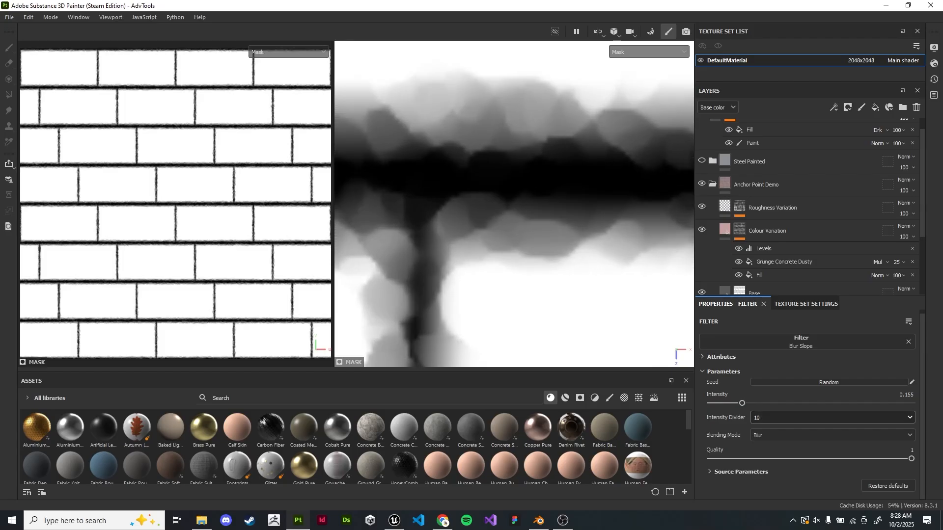
Try an Intensity Divider of 1 on Blur Slope, restore it to 10, and set the blending mode to Min
click(830, 418)
click(830, 434)
click(830, 417)
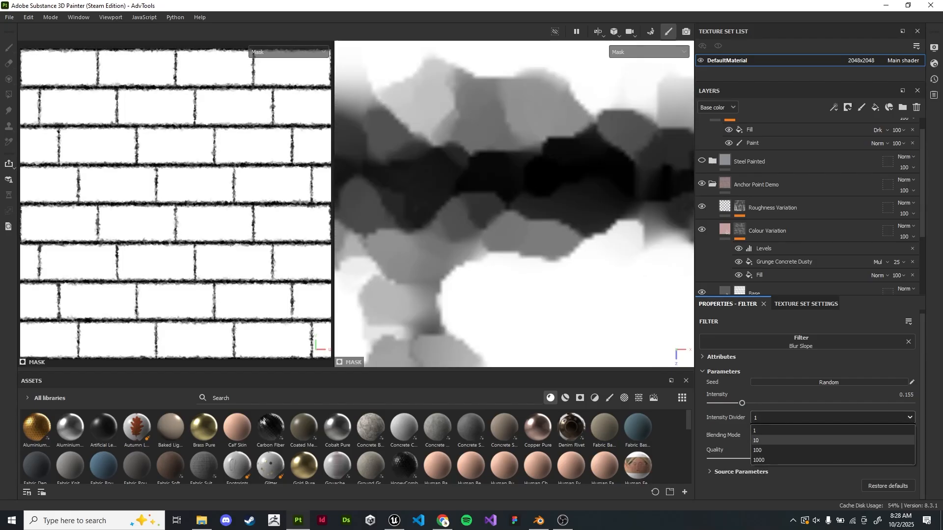
click(831, 440)
click(831, 435)
click(830, 458)
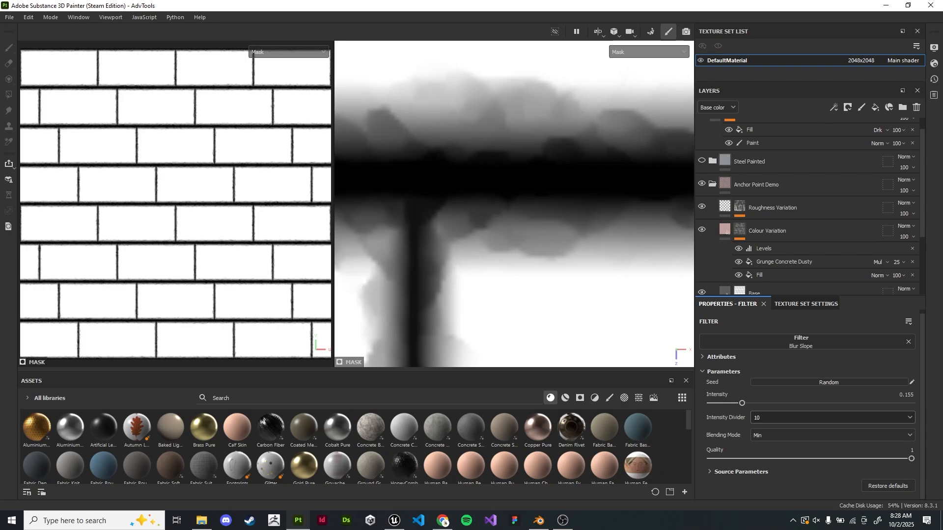
Try the Max blending mode on the Blur Slope filter and set it back to Min
click(831, 435)
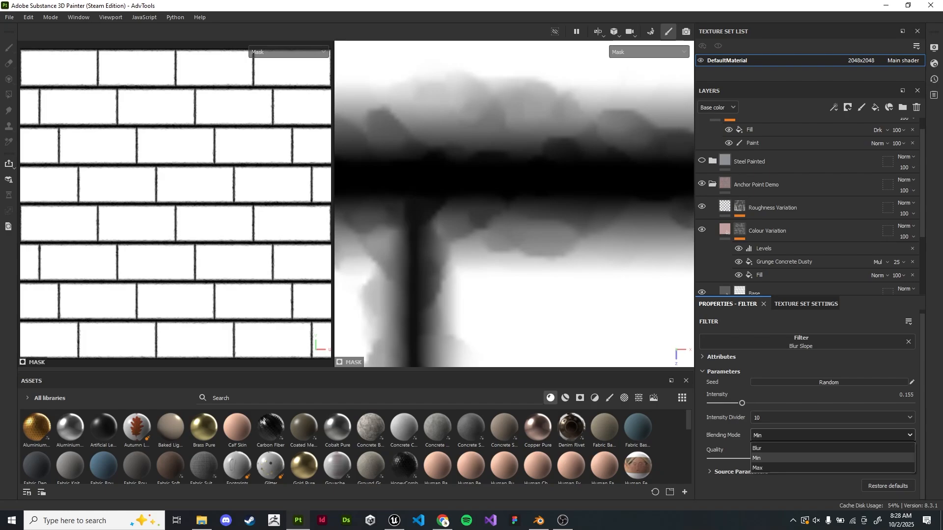
click(766, 468)
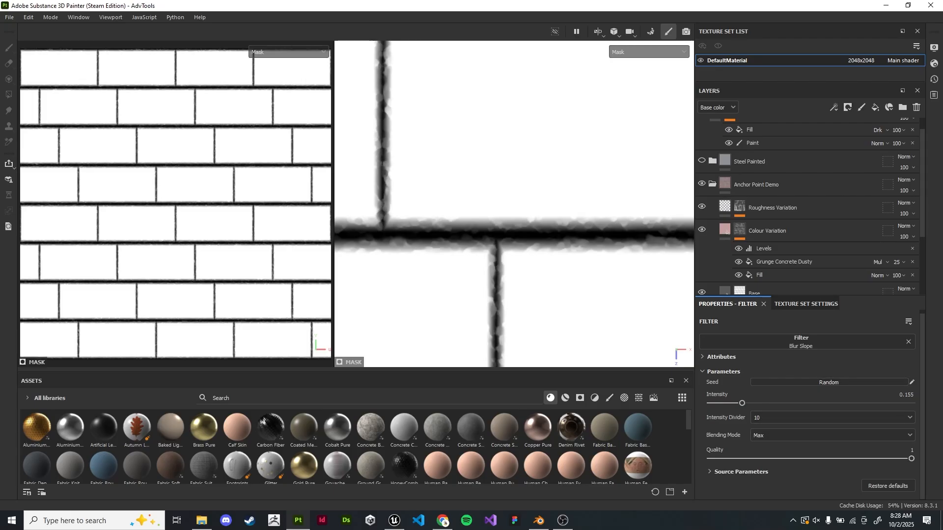
scroll(810, 417, up, 1)
click(908, 439)
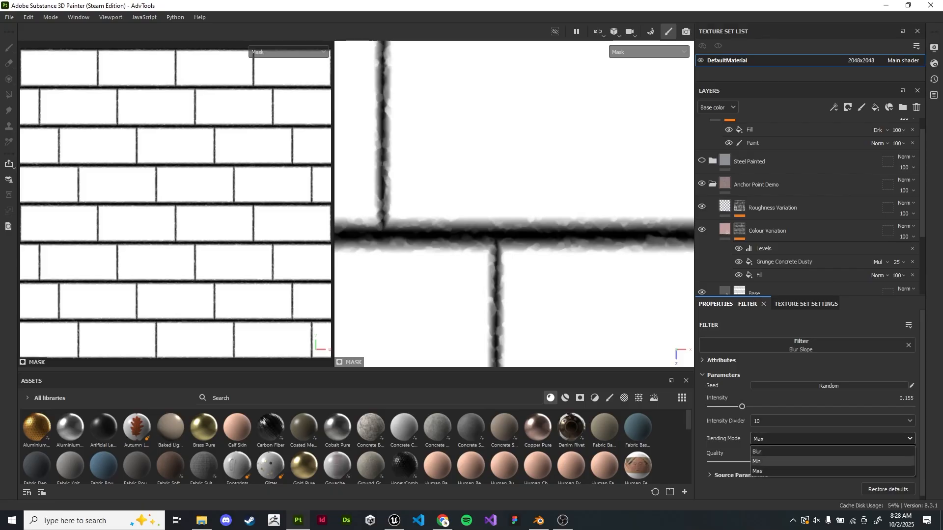
click(830, 460)
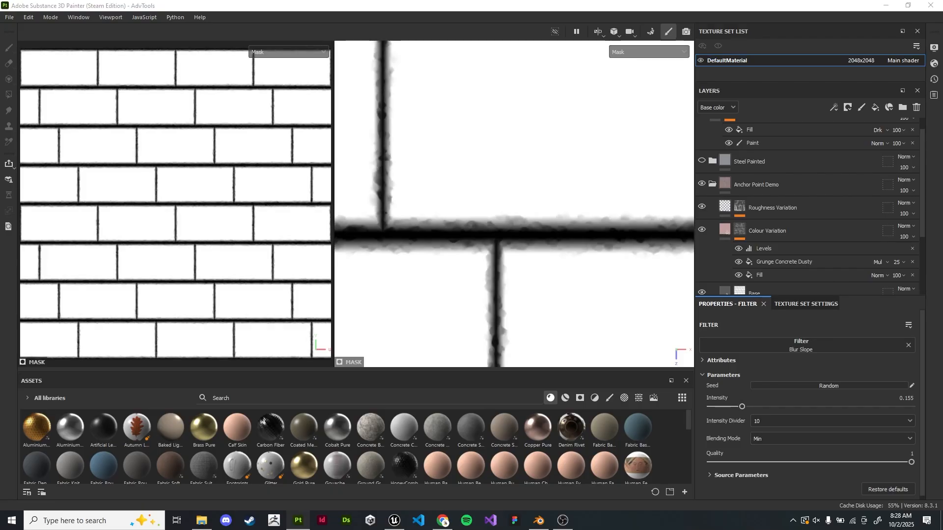
Switch to the browser and show the Week 5 Texturing II slide that links the blend modes article
key(alt+Tab)
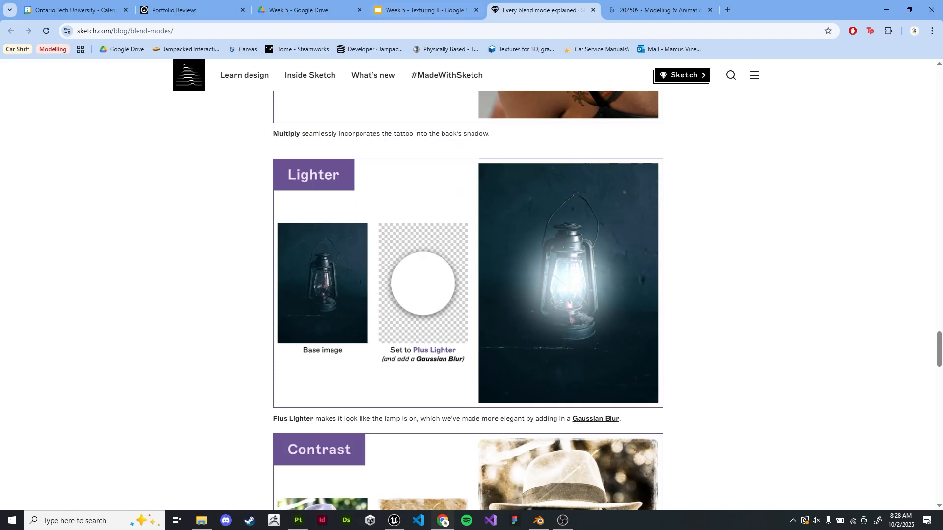
click(427, 10)
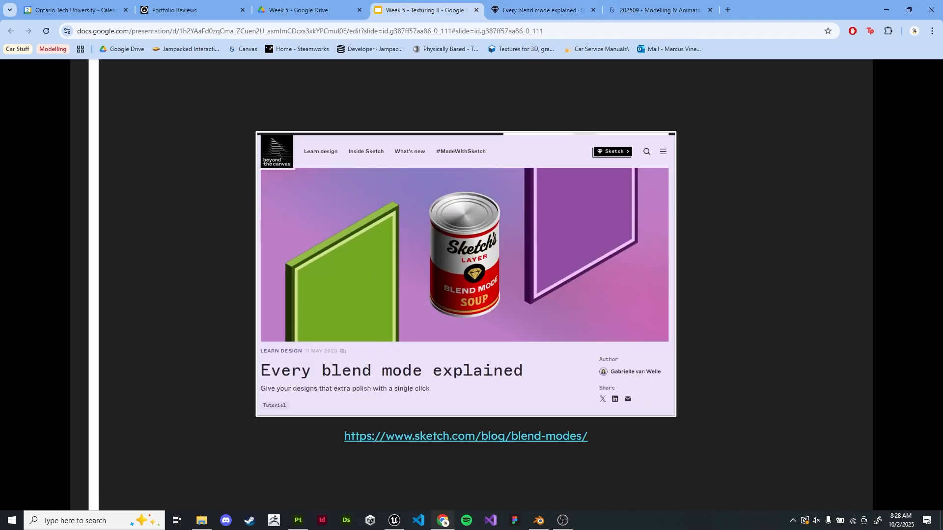
key(ctrl+shift+f)
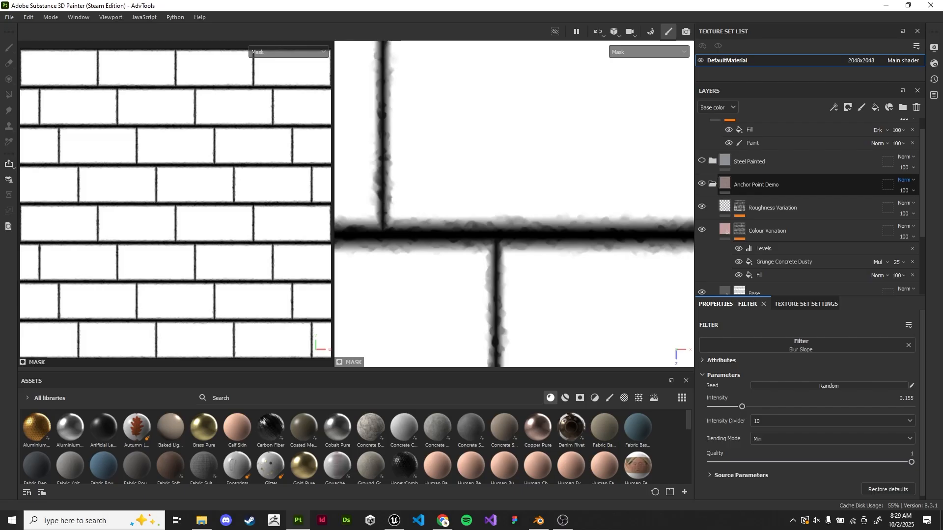
In Substance 3D Painter, try Replace and Lighten (Max) on the Anchor Point Demo folder, and undo the blend mode change
click(905, 180)
click(884, 206)
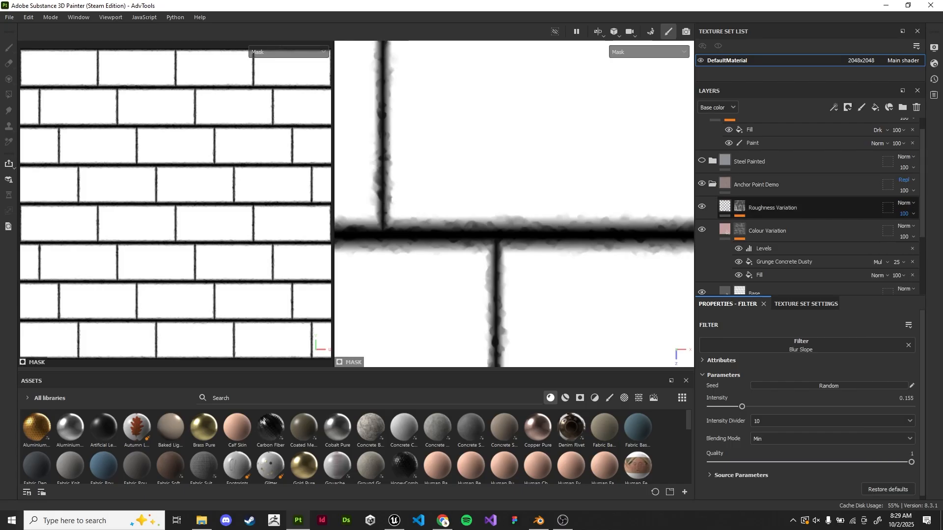
key(Down)
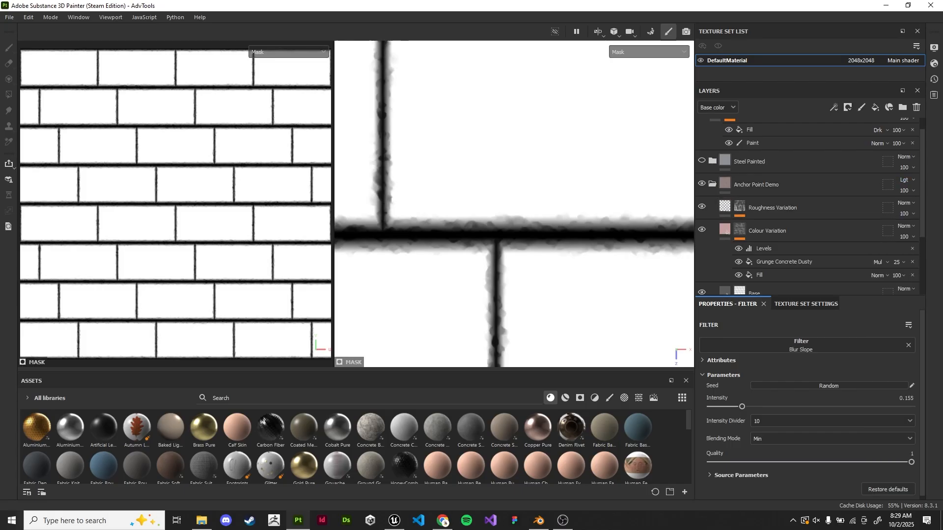
key(ctrl+z)
scroll(808, 207, down, 1)
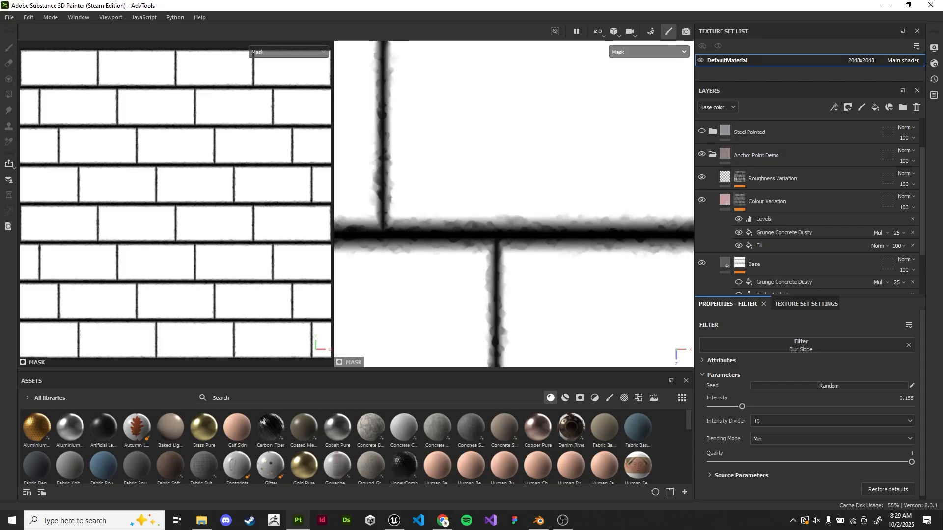
Return the viewport display to Material and view the whole brick plane at an angle
click(649, 52)
click(639, 63)
scroll(514, 204, down, 5)
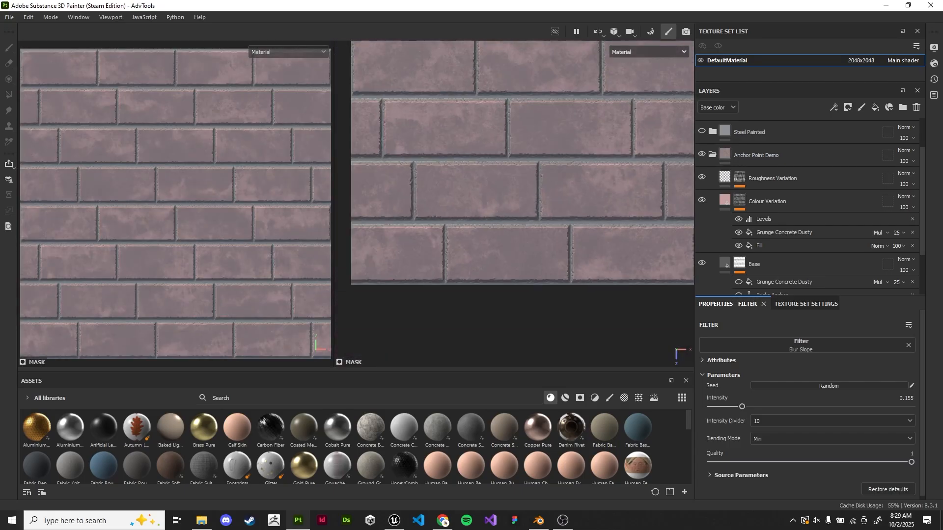
alt+drag(513, 204, 545, 219)
Cycle the Anchor Point Demo folder's blend mode through options such as Lighten (Max) and return it to Normal
click(906, 151)
click(889, 162)
scroll(906, 151, down, 4)
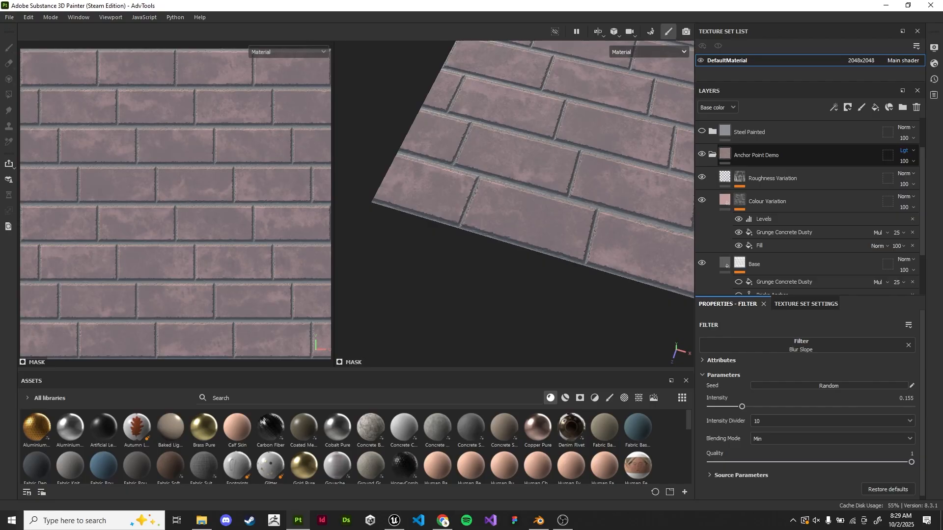
scroll(906, 150, up, 5)
Cycle the Colour Variation layer's blend mode through options such as Replace, Subtract and Divide, and return it to Normal
click(905, 196)
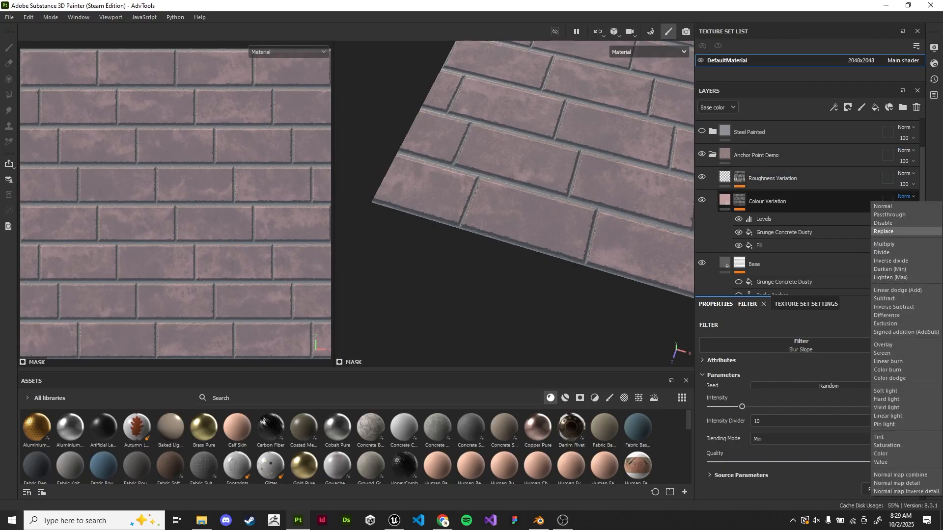
key(Escape)
scroll(586, 212, down, 1)
click(906, 197)
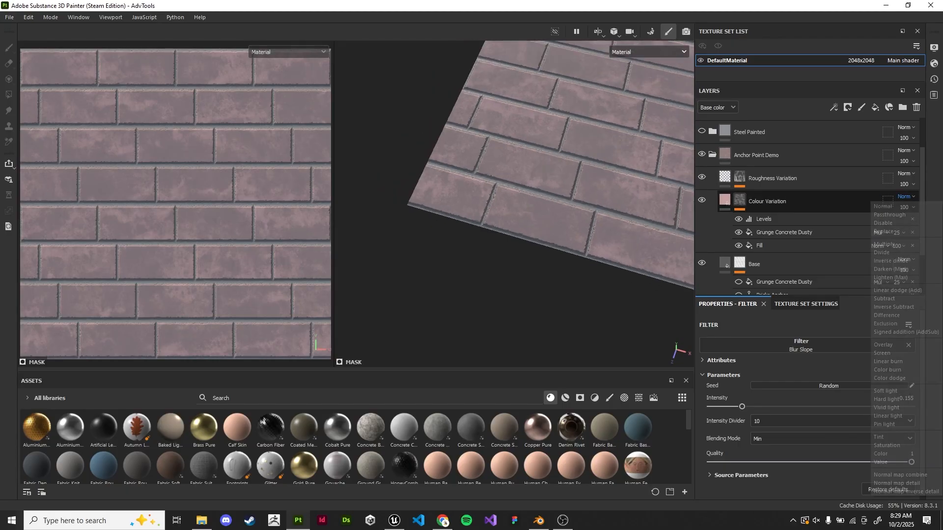
click(905, 197)
scroll(905, 196, down, 3)
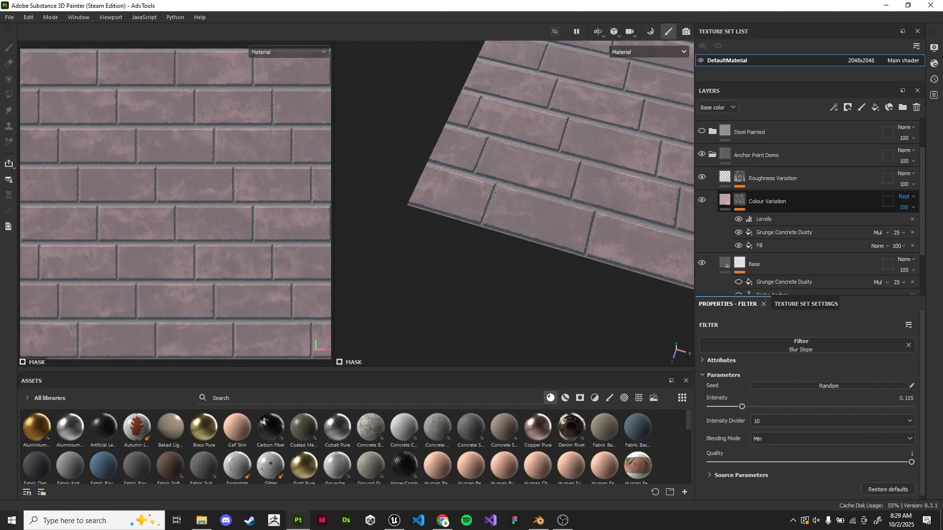
scroll(906, 196, down, 6)
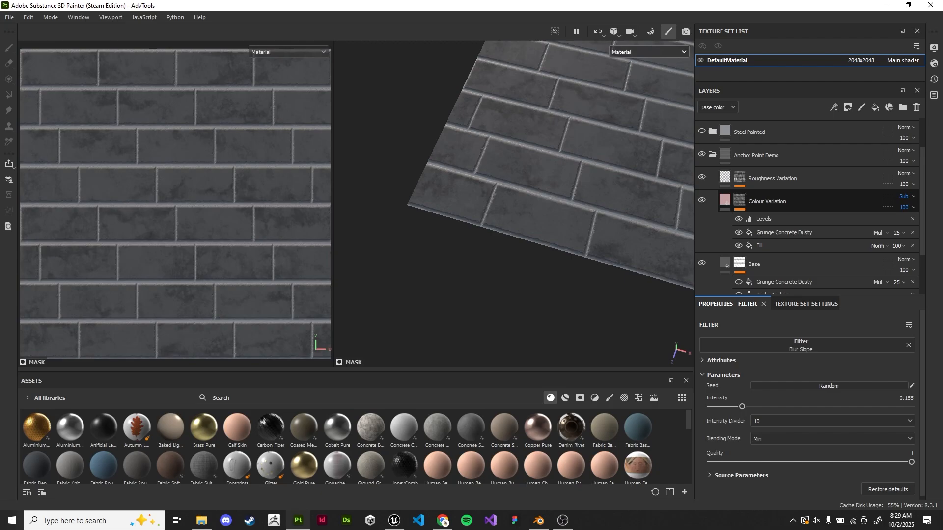
scroll(905, 196, up, 9)
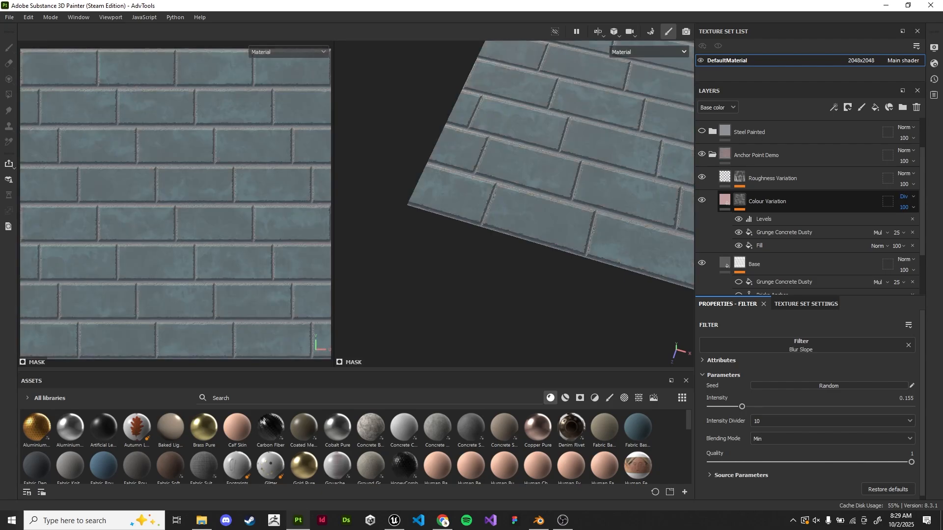
scroll(905, 197, up, 1)
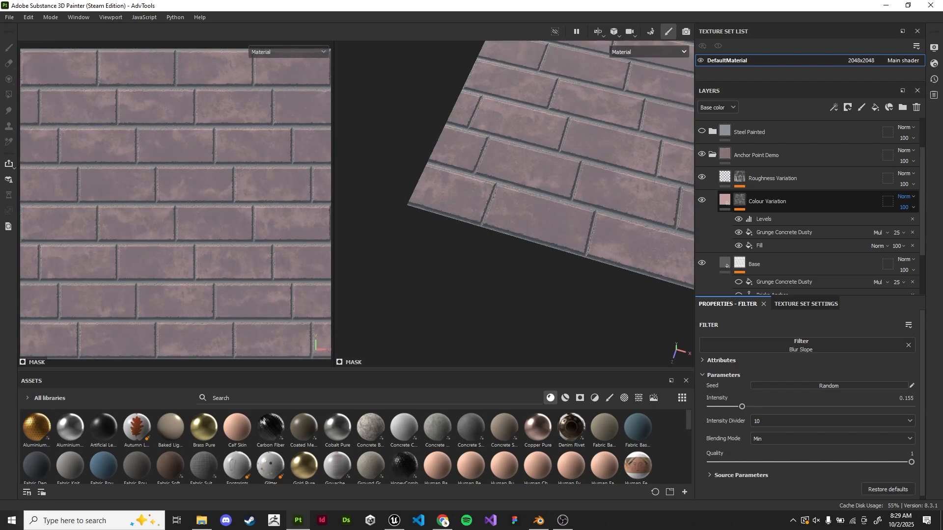
Compare Darken (Min), Divide, Lighten (Max) and Inverse Subtract on the Colour Variation layer, and restore Normal blending
scroll(905, 197, down, 3)
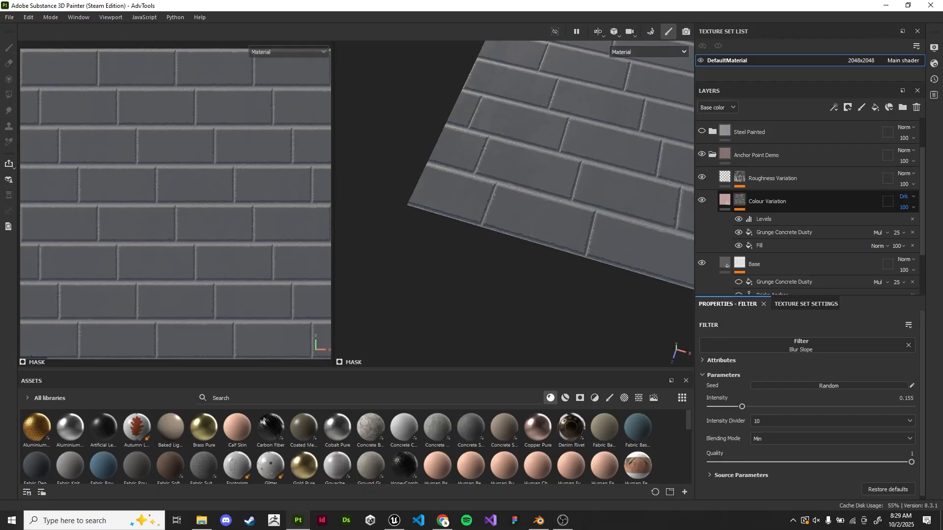
scroll(905, 197, down, 1)
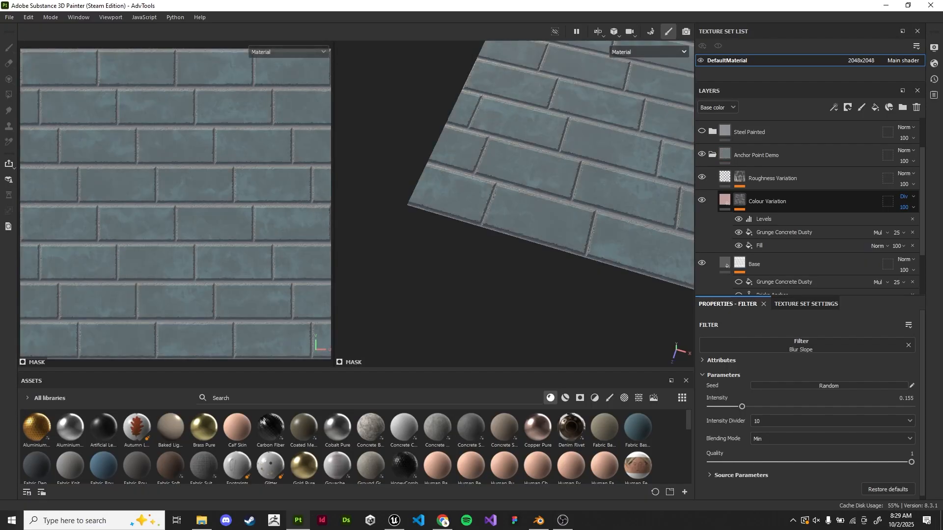
scroll(906, 197, down, 4)
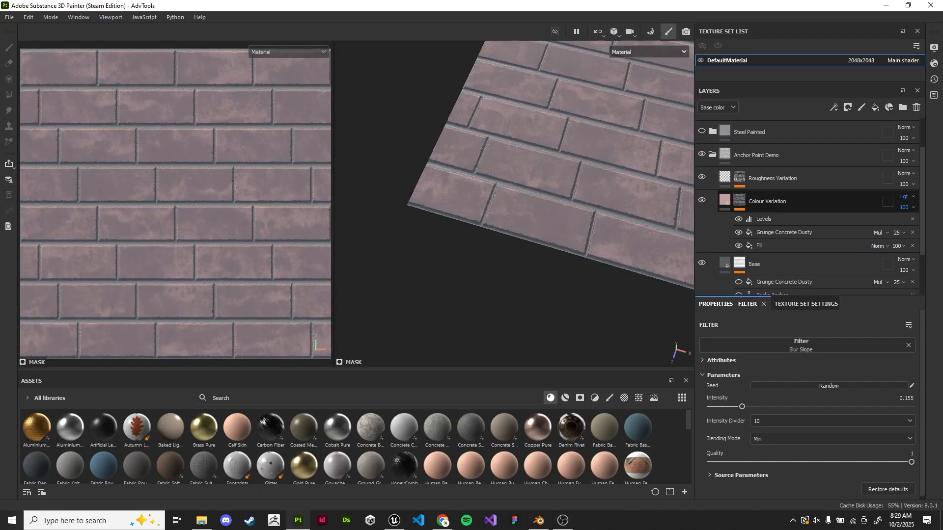
scroll(905, 197, up, 4)
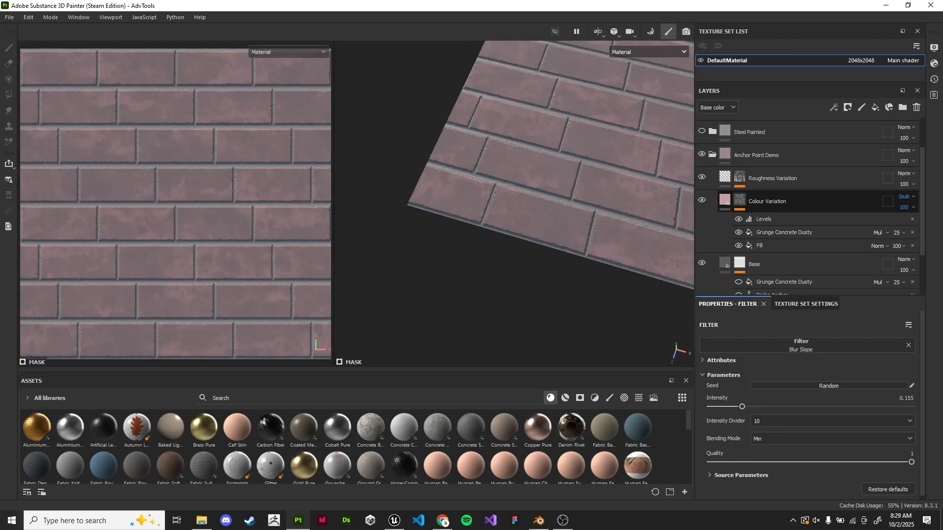
scroll(905, 196, up, 4)
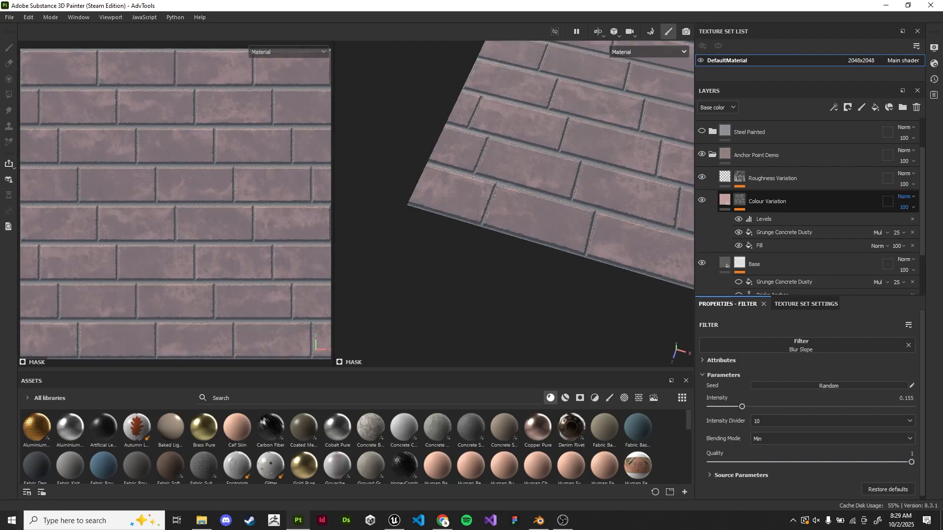
Switch to the Fill layer 1 mask example and enable Bricks 01, Grunge Concrete, Blur Slope, Levels and Grunge Cobweb in turn
key(alt+Tab)
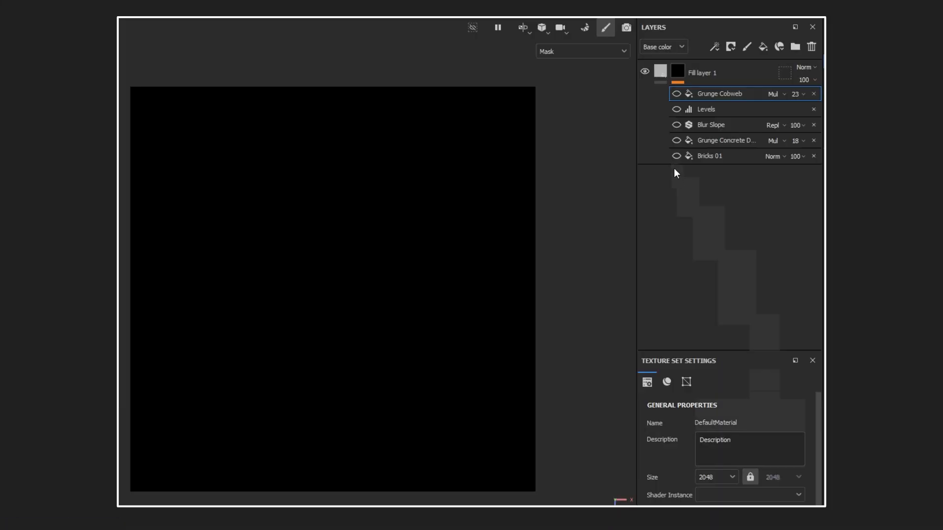
click(676, 156)
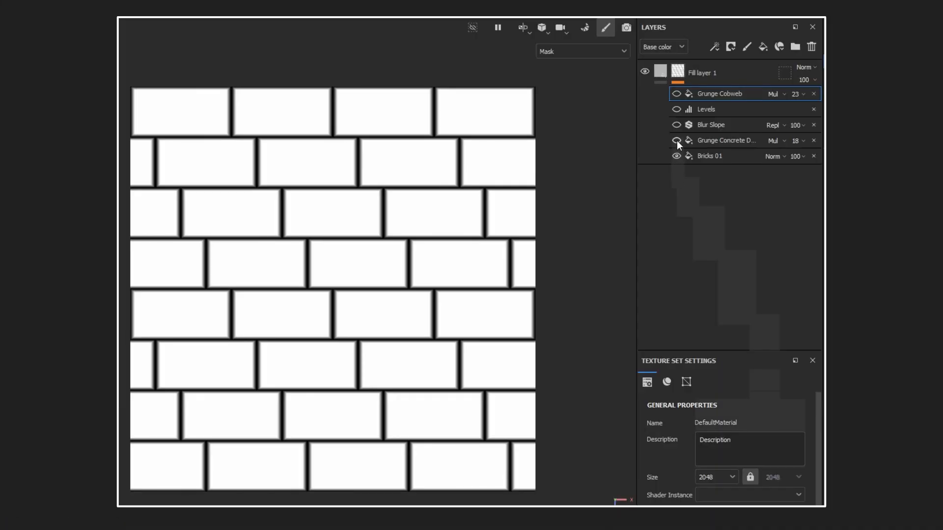
click(677, 140)
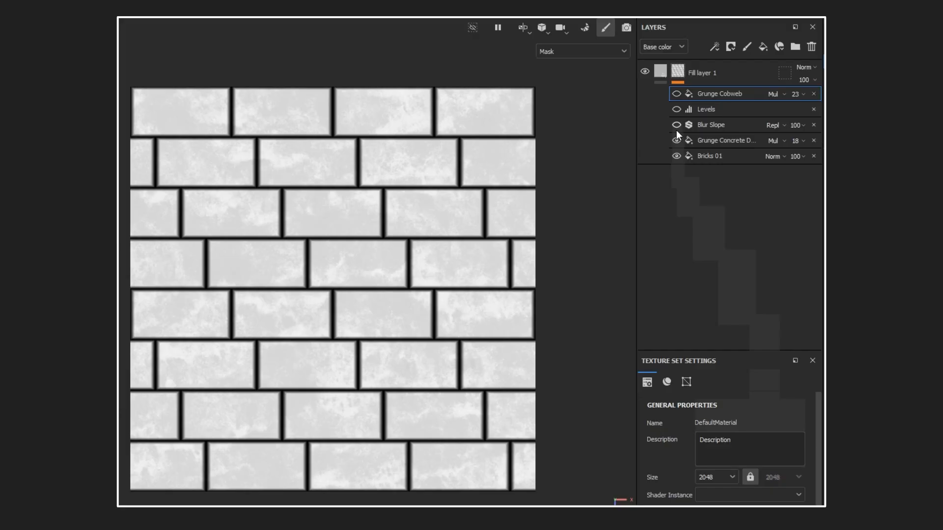
click(677, 125)
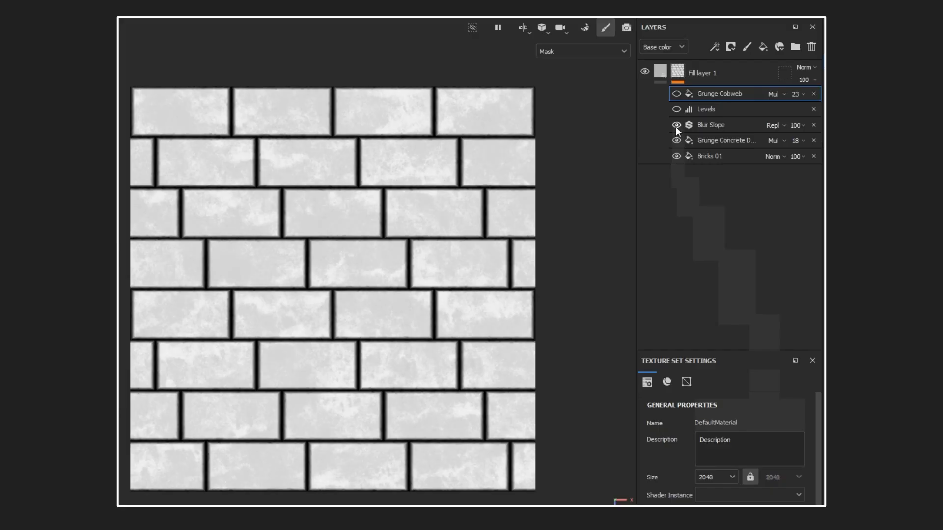
click(676, 110)
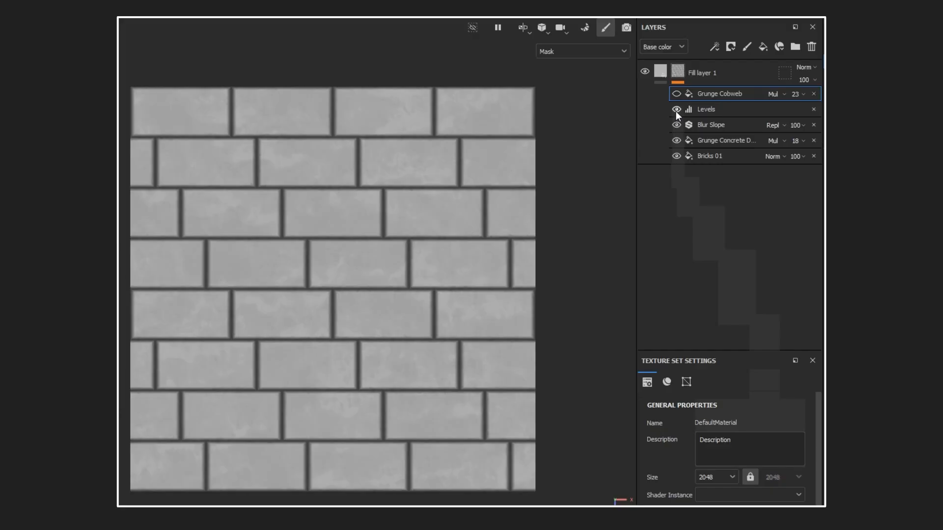
click(676, 94)
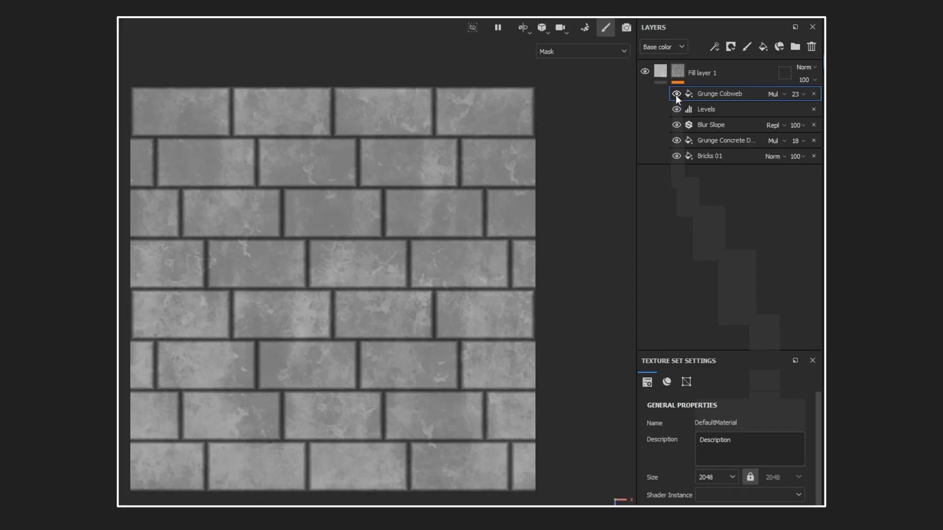
click(677, 156)
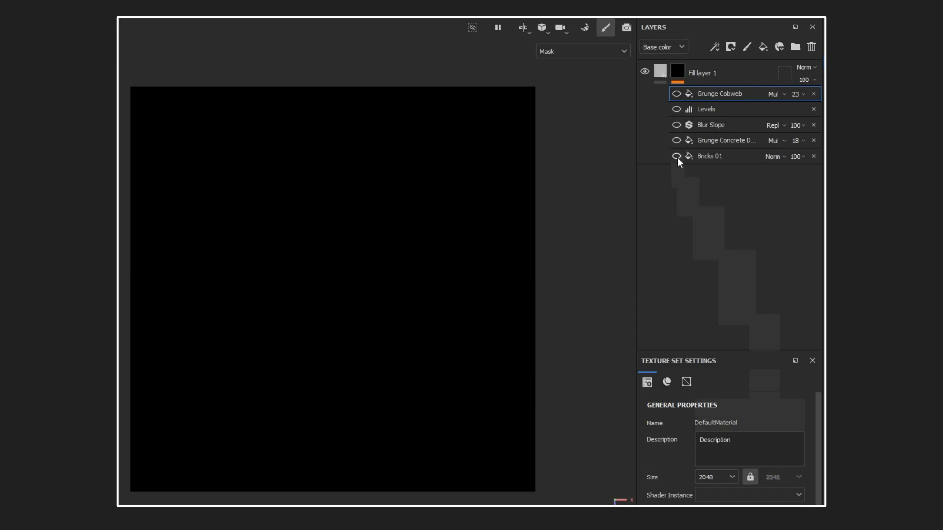
click(676, 156)
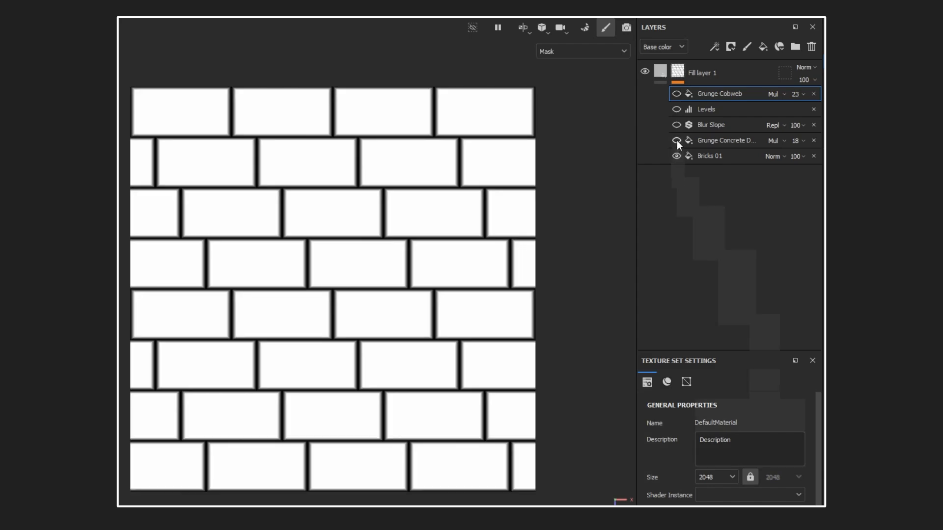
click(676, 140)
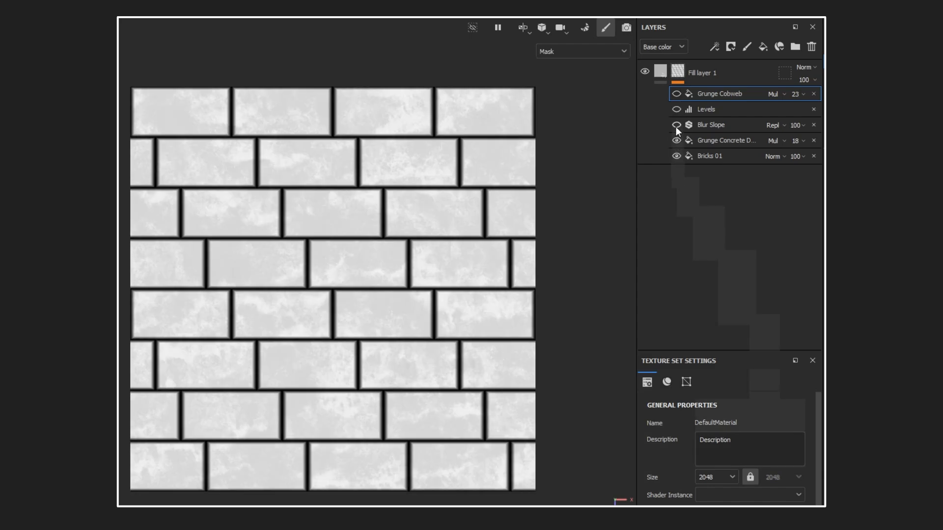
click(676, 125)
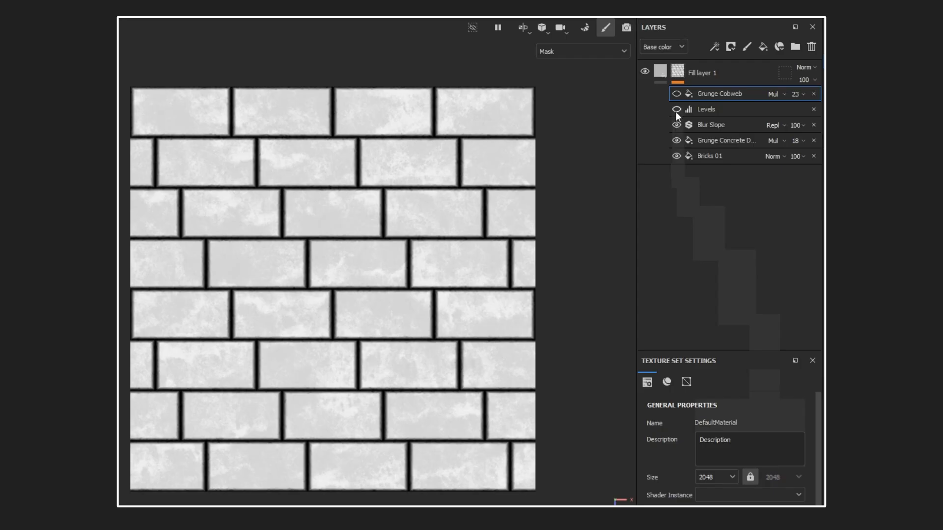
click(676, 110)
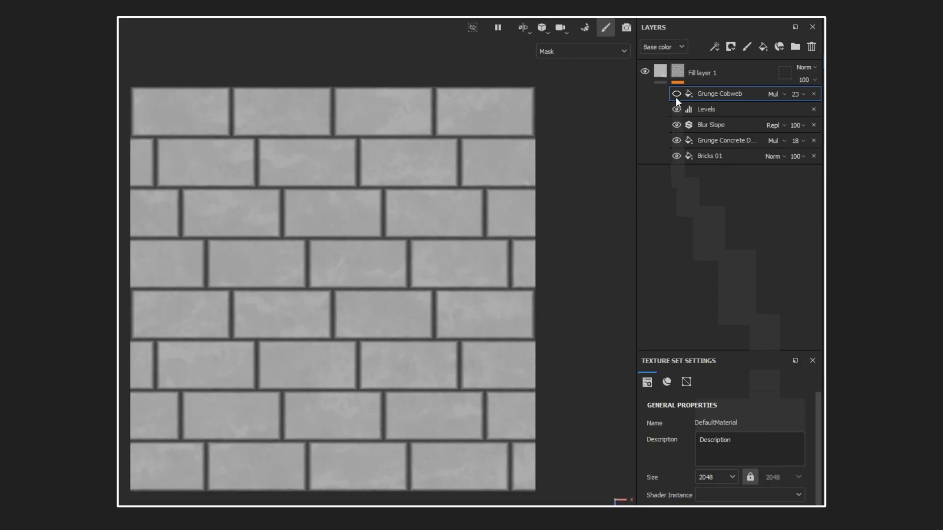
click(677, 93)
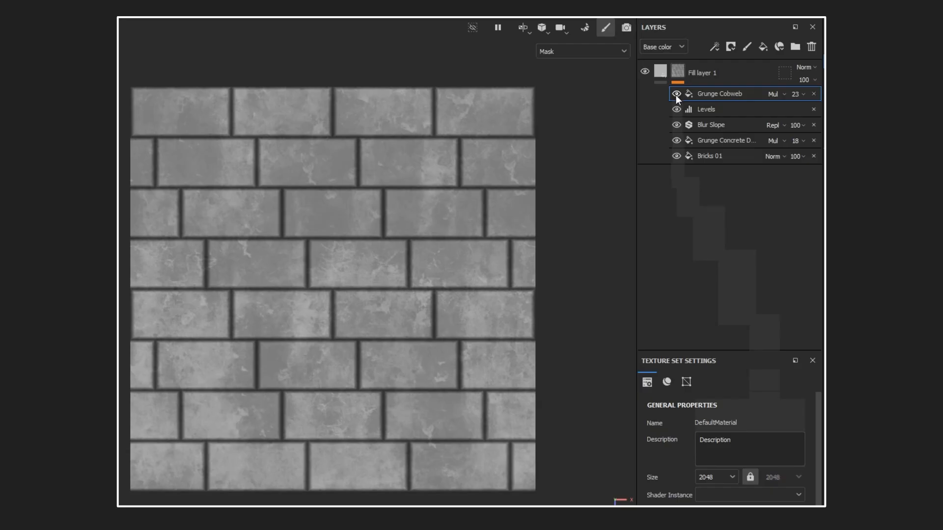
click(677, 156)
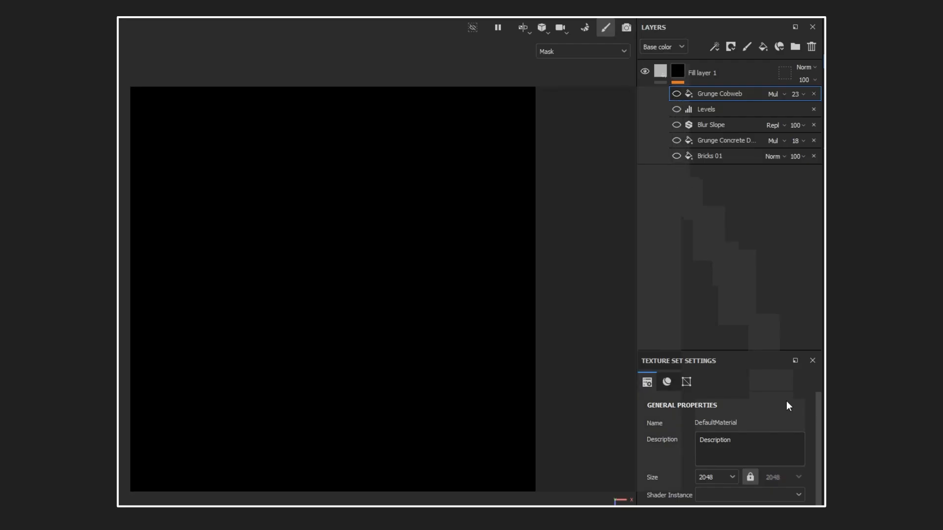
click(677, 156)
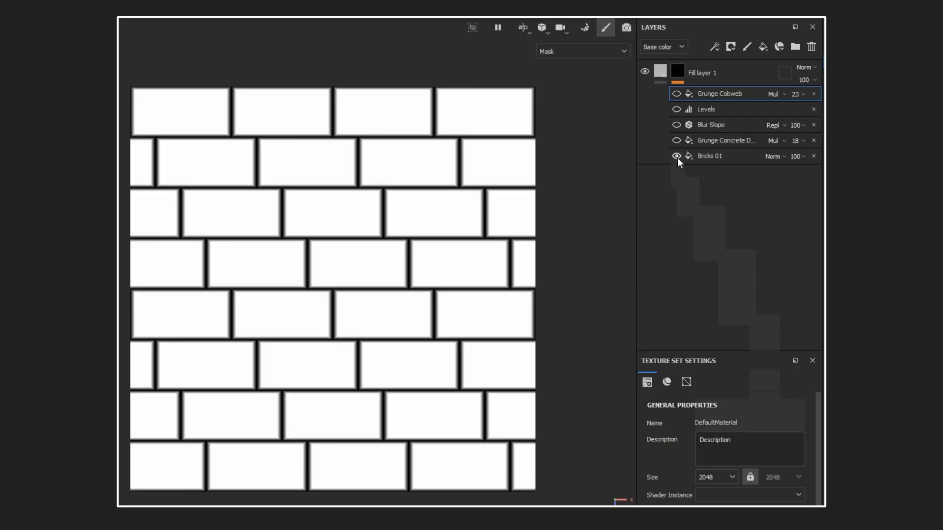
click(677, 140)
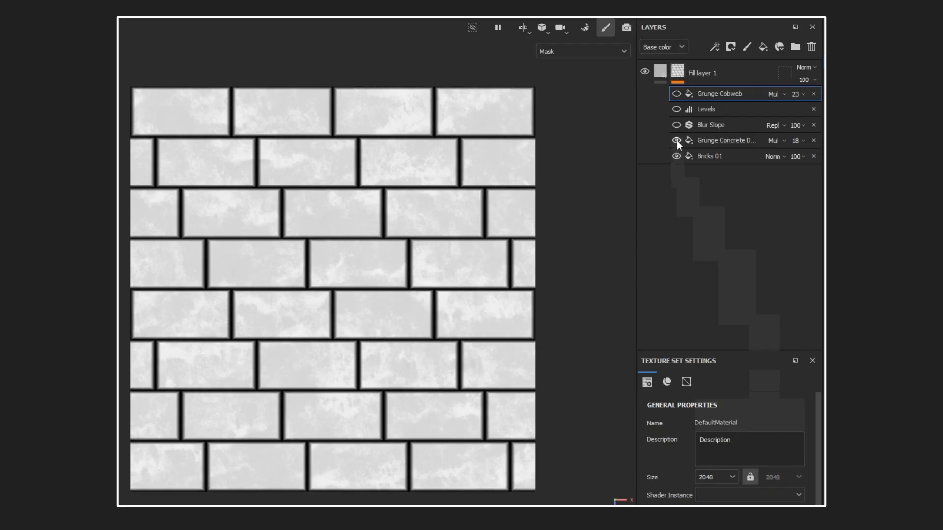
click(676, 125)
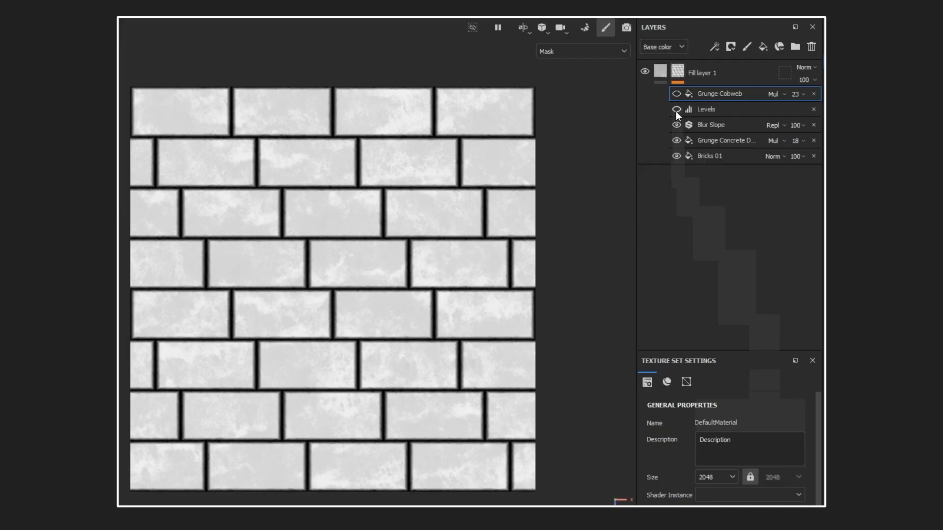
click(676, 109)
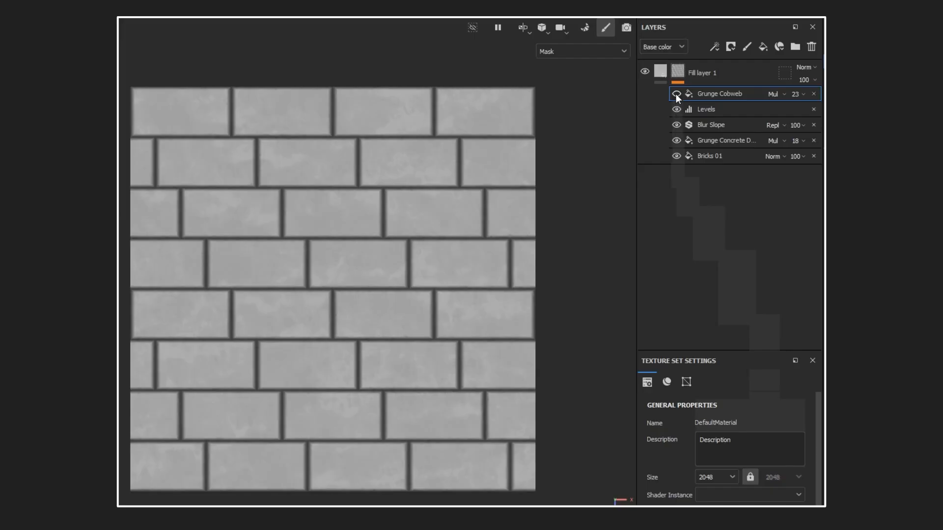
click(676, 94)
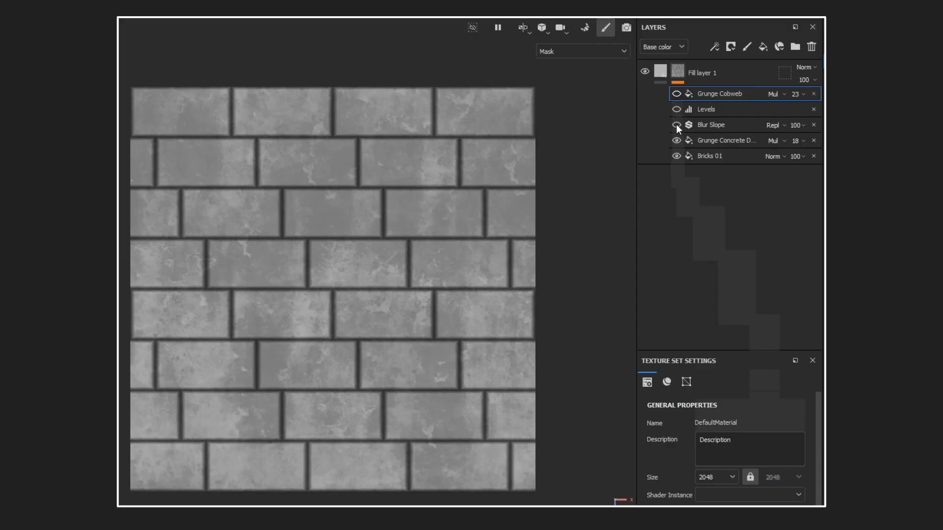
click(677, 156)
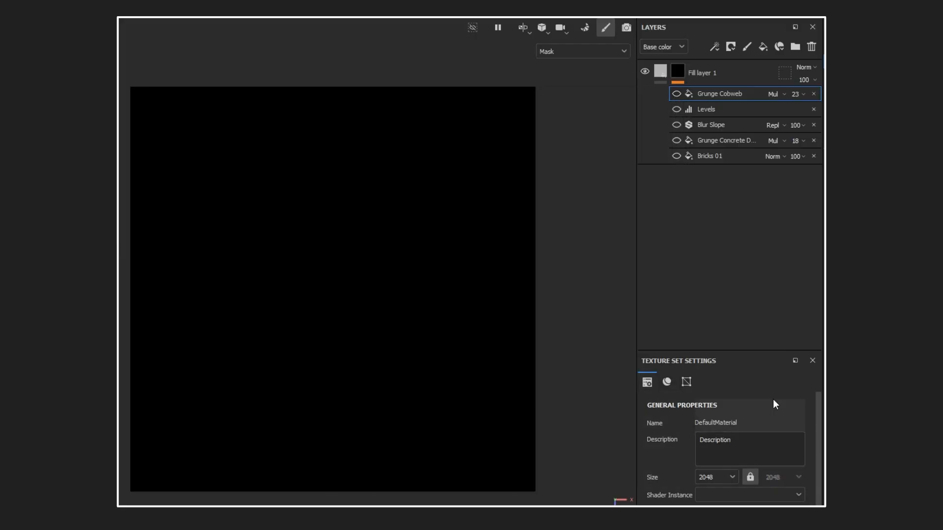
click(677, 156)
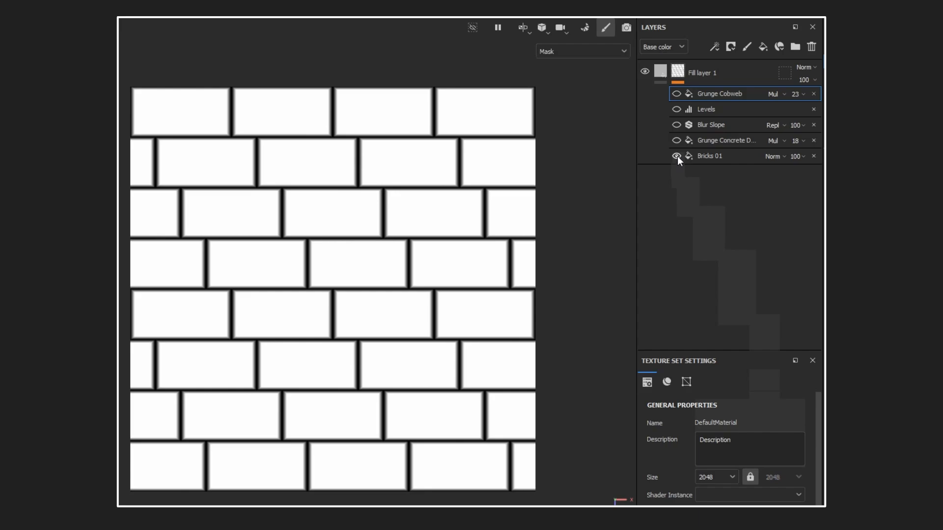
click(677, 140)
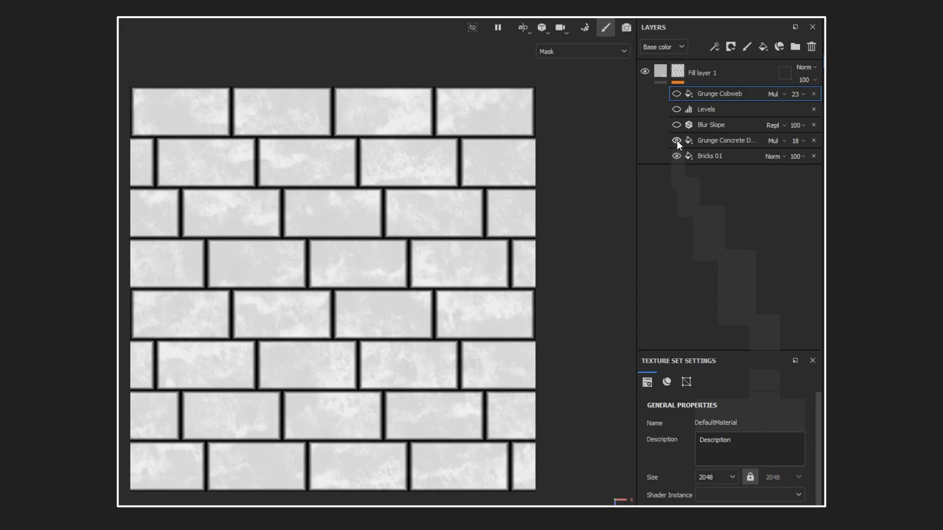
click(676, 126)
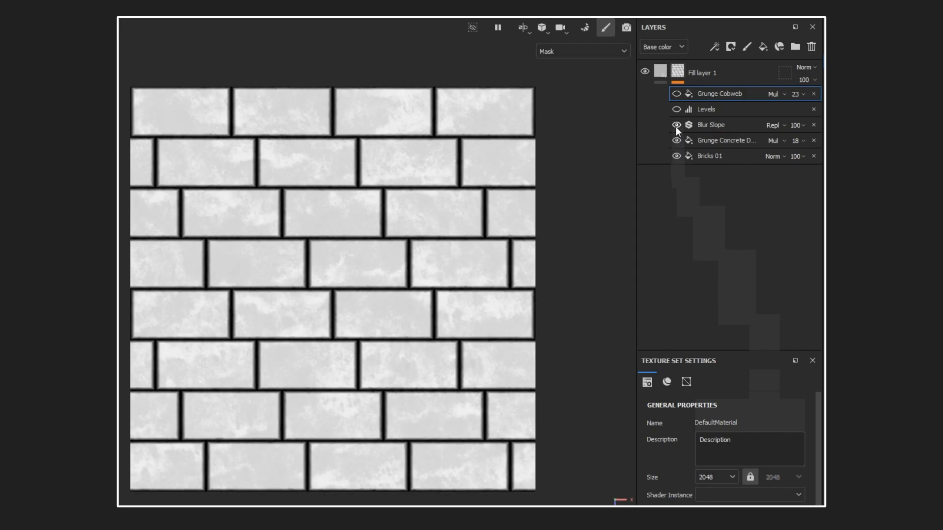
click(677, 110)
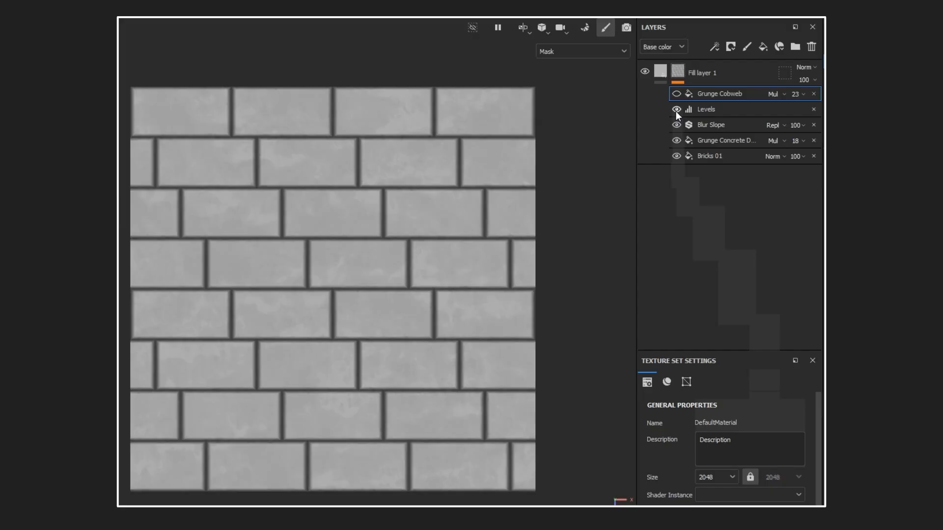
click(676, 93)
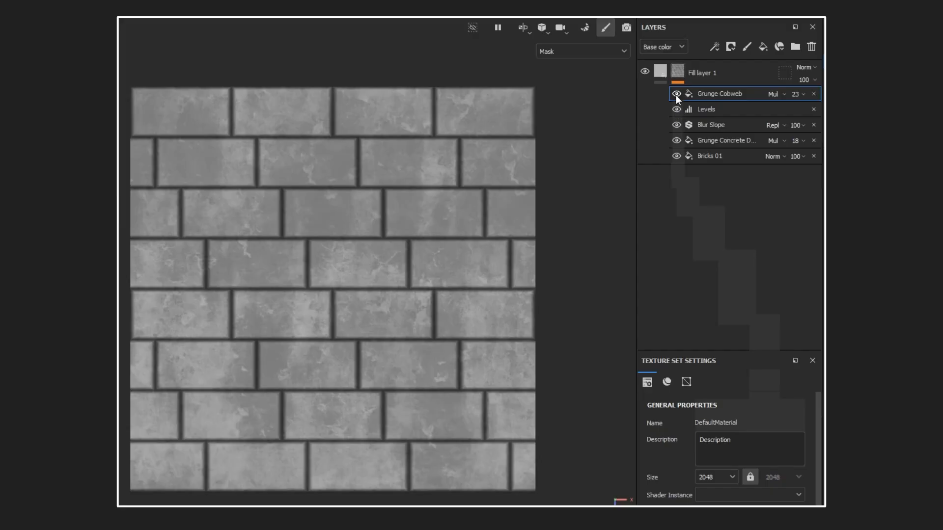
Rebuild the Fill layer 1 mask from its hidden effects, re-enabling Bricks 01, Grunge Concrete, Blur Slope and Levels one at a time
click(677, 156)
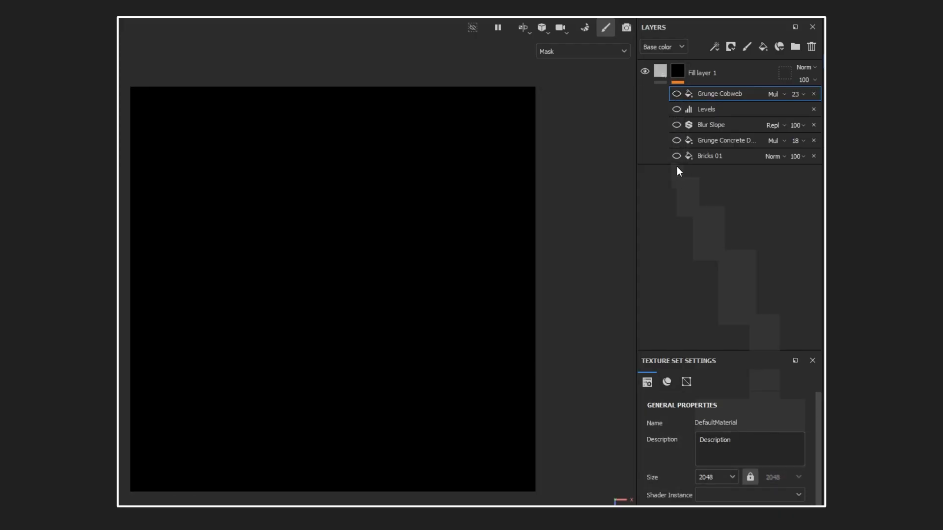
click(677, 157)
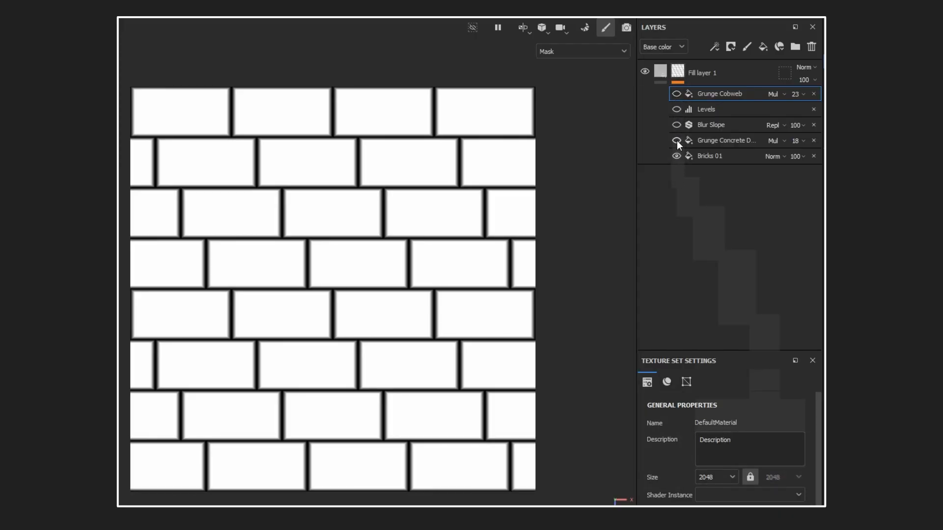
click(677, 141)
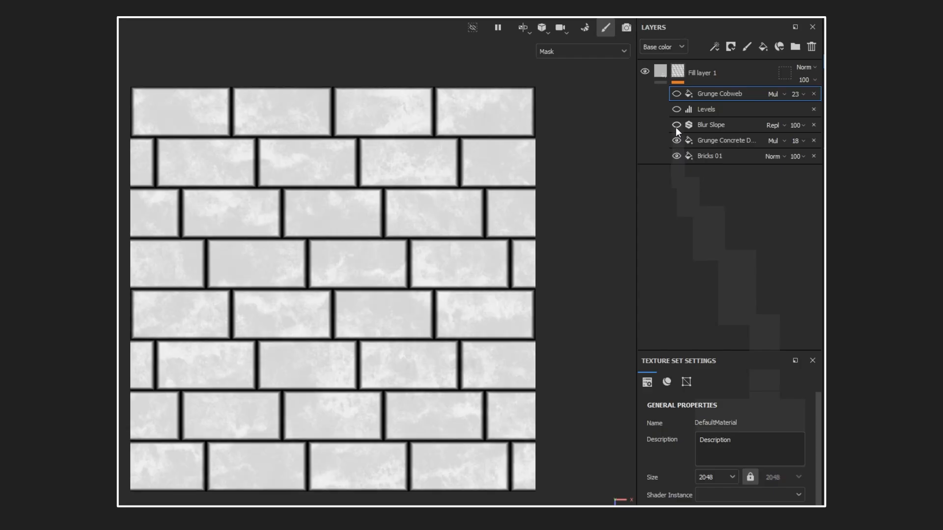
click(676, 126)
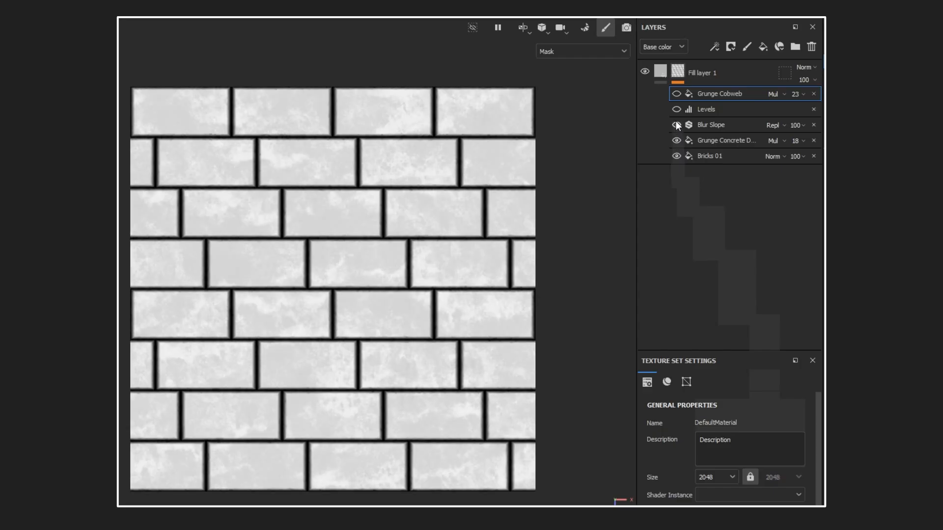
click(676, 110)
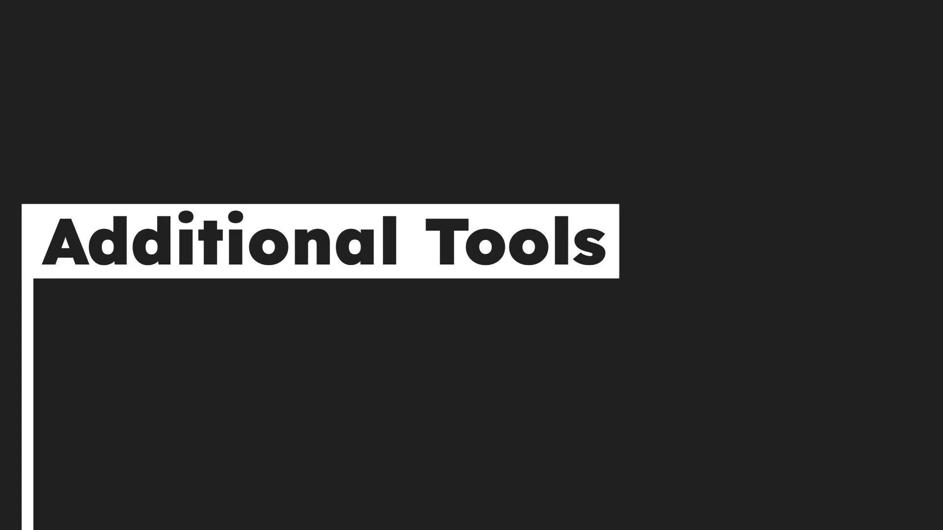
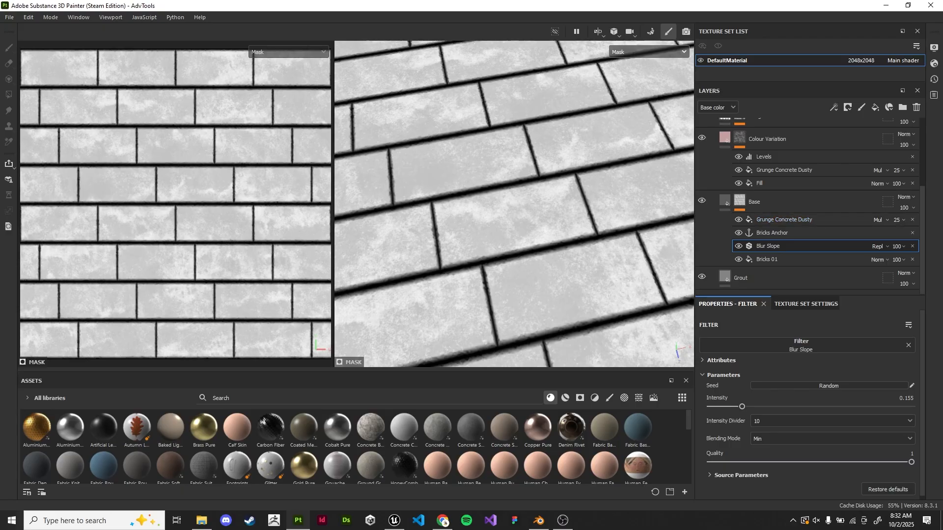
Hide Grunge Concrete Dusty in the Base layer's mask and select the Bricks 01 fill beneath the Bricks Anchor
click(738, 220)
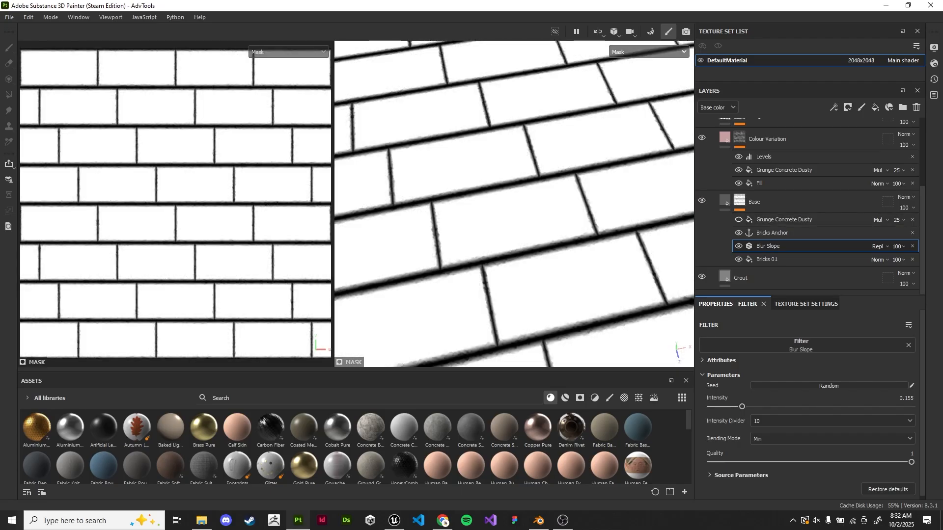
click(783, 220)
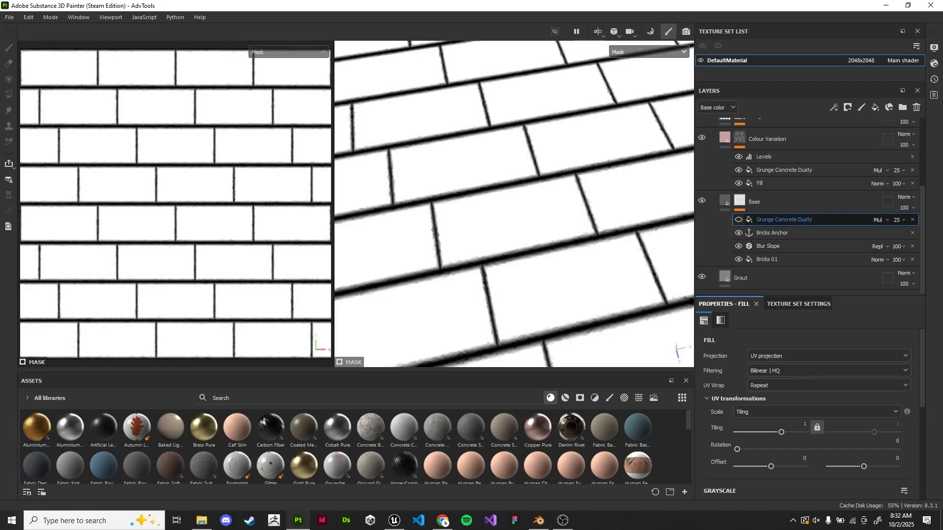
click(786, 246)
click(786, 260)
scroll(511, 199, up, 2)
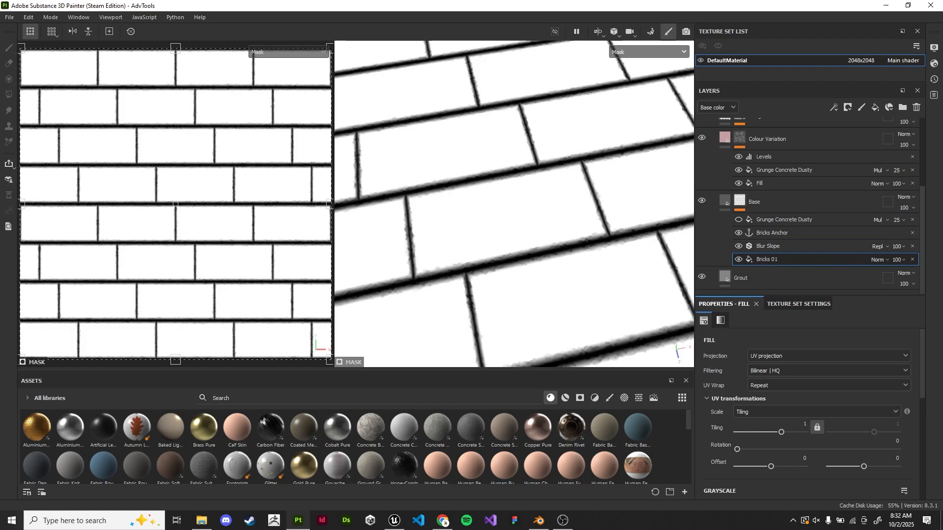
scroll(511, 199, down, 5)
Switch to the Anchor Points slides, advance to the Colour Variation diagram, and return to Substance 3D Painter
key(alt+Tab)
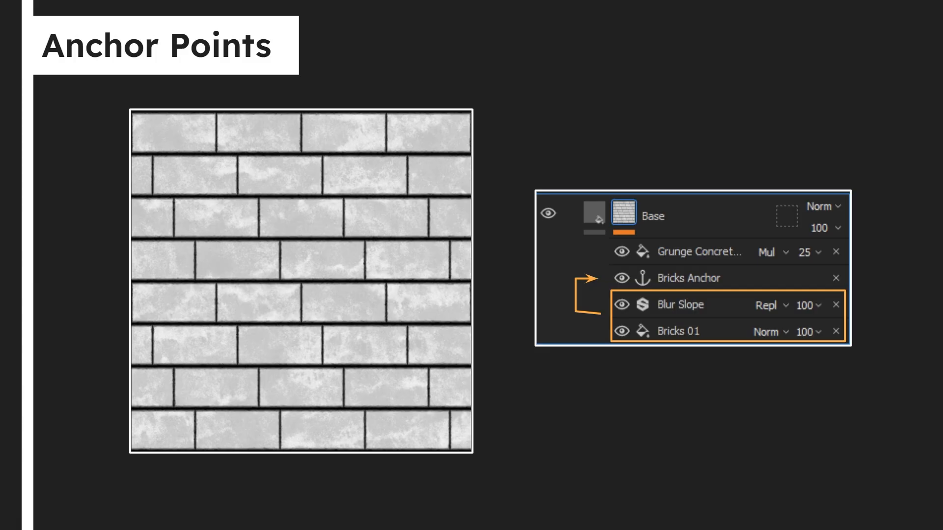
key(Right)
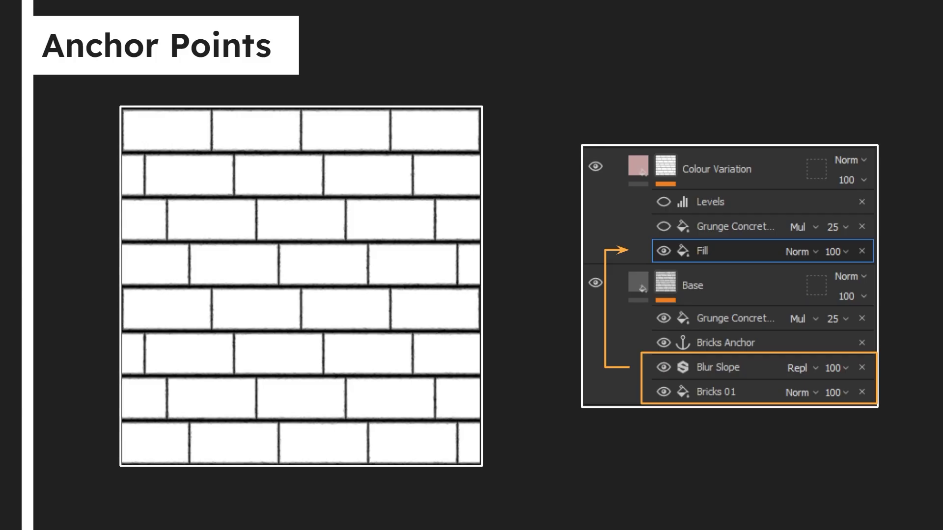
key(alt+Tab)
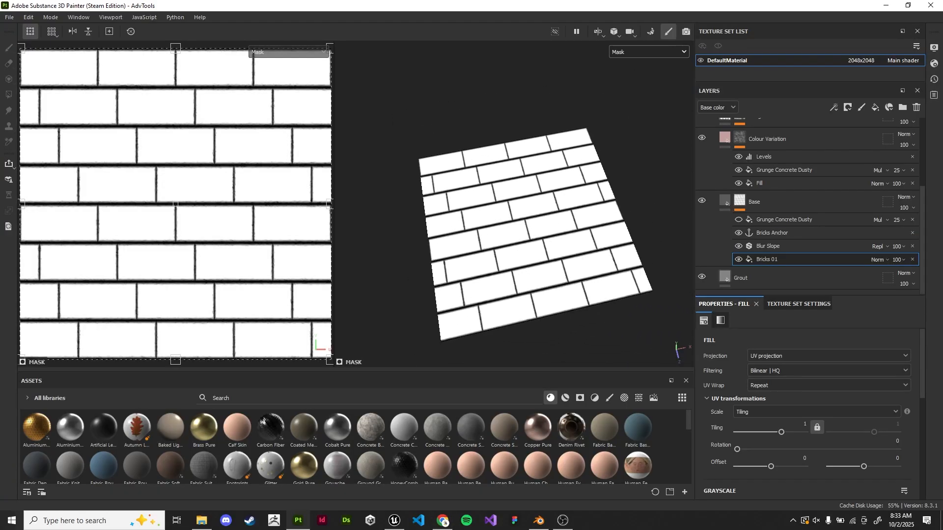
Hide Levels, Grunge Concrete Dusty and Fill in the Colour Variation layer's mask, and display its mask in the viewport
scroll(810, 206, up, 2)
click(739, 221)
click(739, 207)
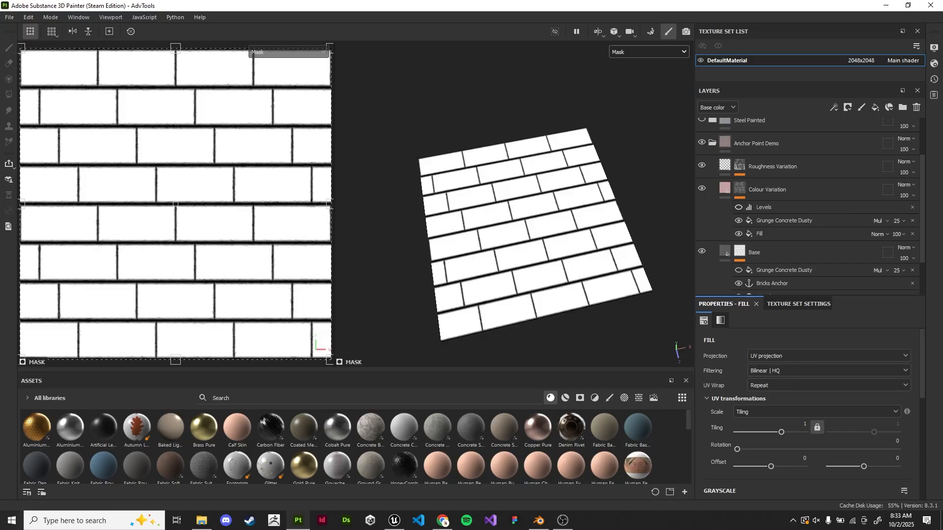
click(776, 190)
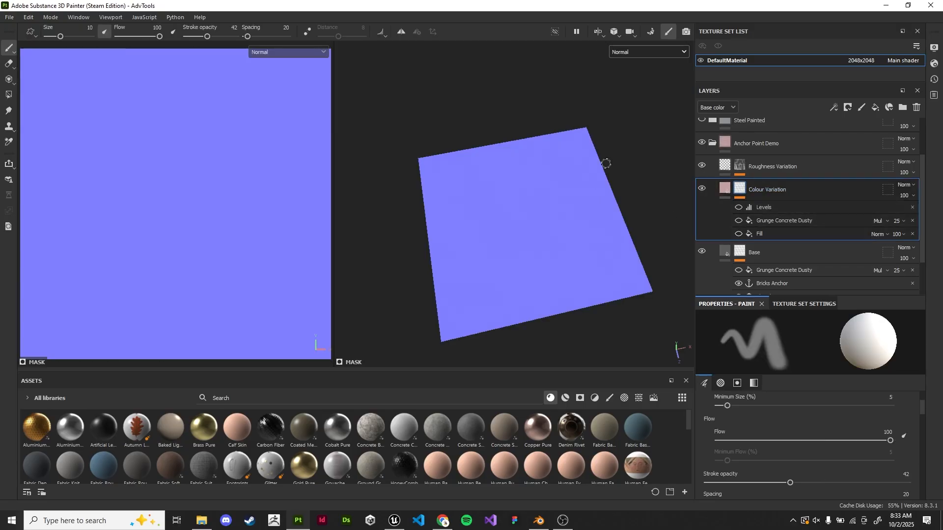
click(646, 52)
click(623, 114)
scroll(573, 224, up, 3)
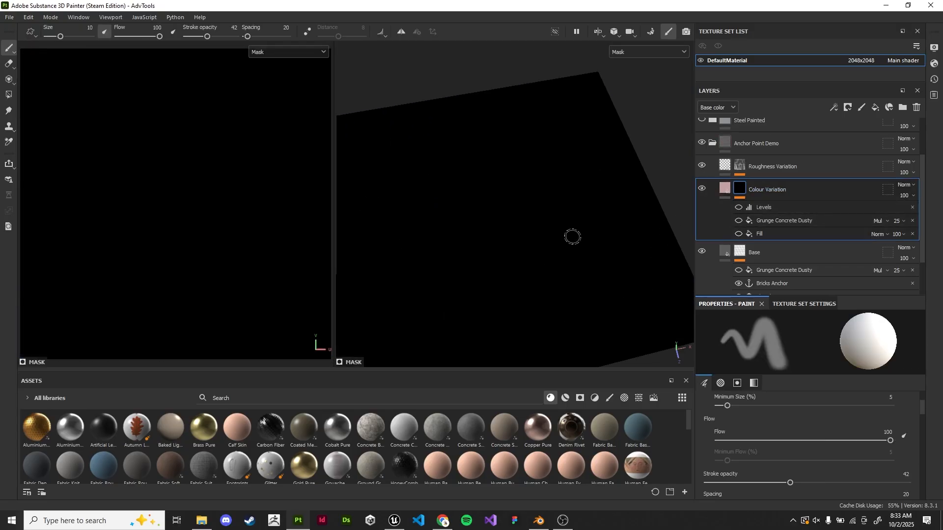
Assign the Bricks Anchor anchor point as the grayscale source of the Colour Variation mask's Fill and make that Fill visible
click(806, 233)
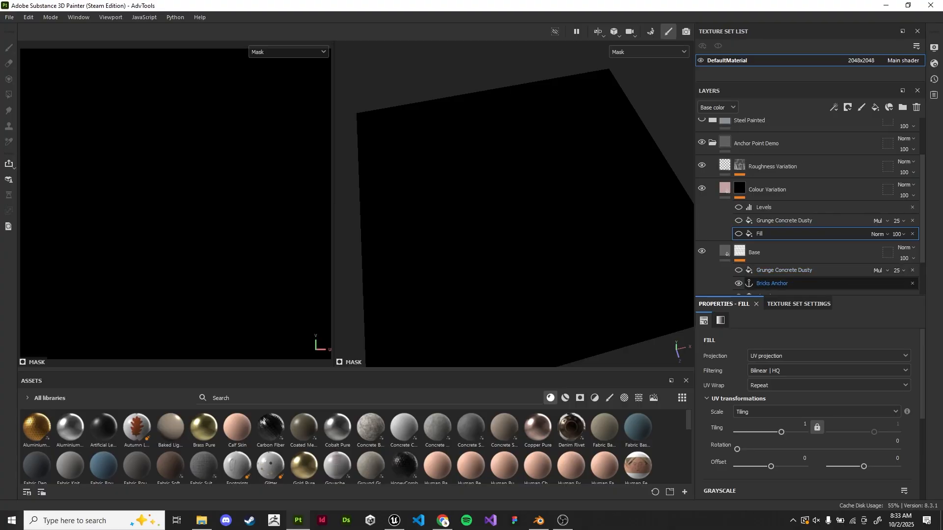
scroll(811, 403, down, 3)
scroll(814, 415, down, 2)
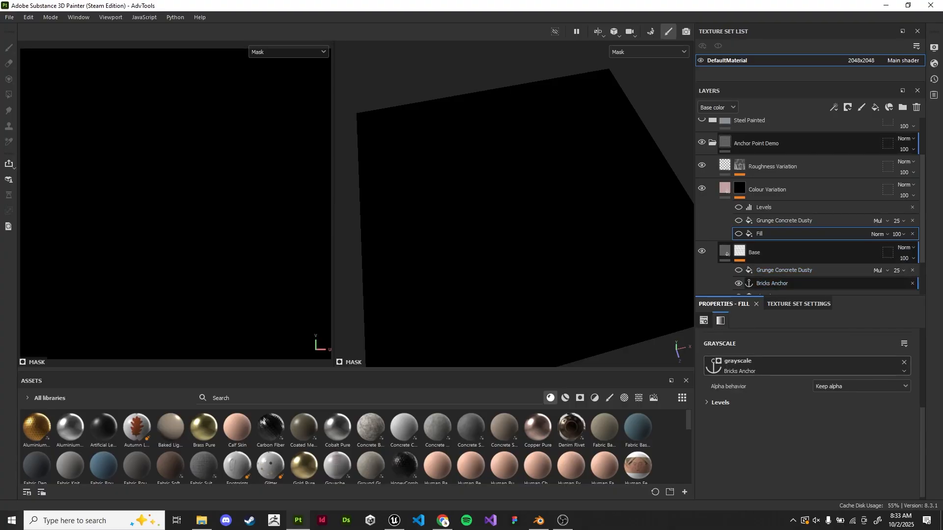
click(752, 369)
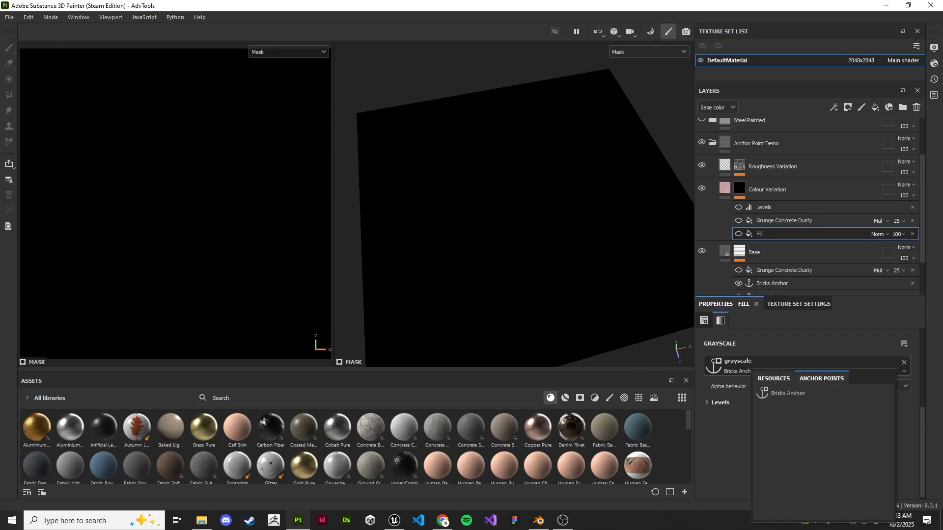
click(774, 378)
scroll(819, 448, down, 3)
click(822, 378)
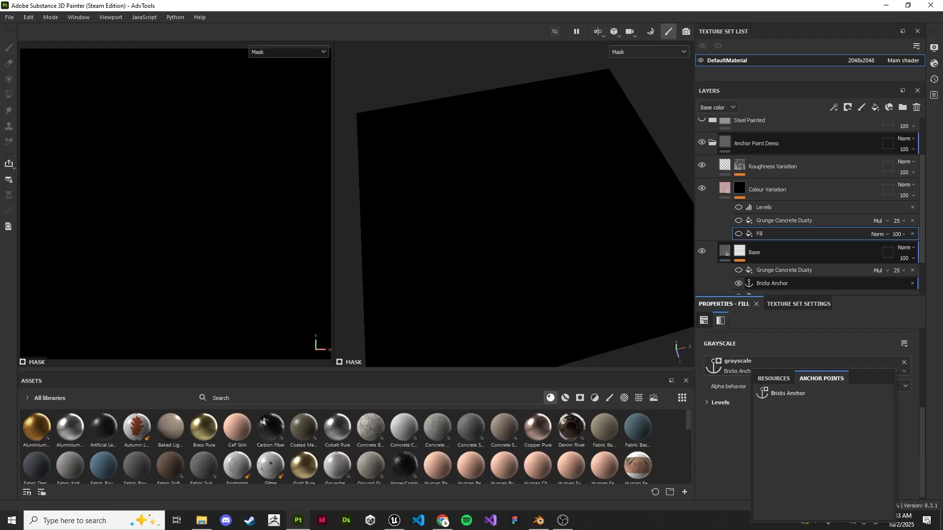
click(787, 393)
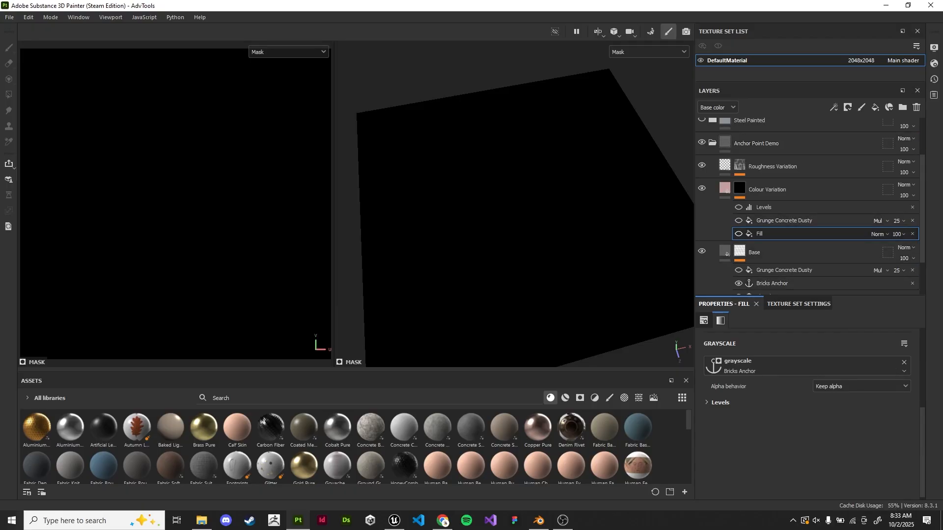
click(739, 234)
scroll(609, 206, down, 3)
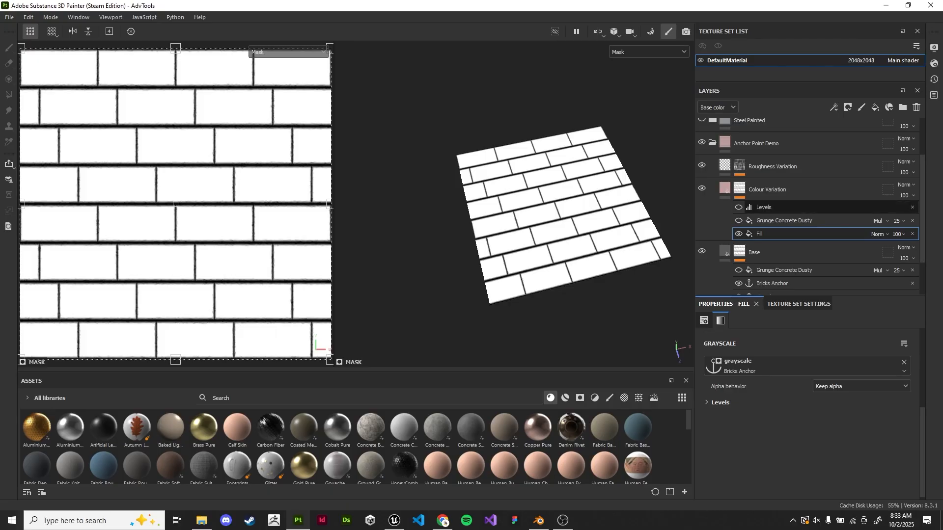
Set the Base mask's Bricks 01 fill to Number X 9 and Number Y 6 with the mask displayed
scroll(810, 221, down, 3)
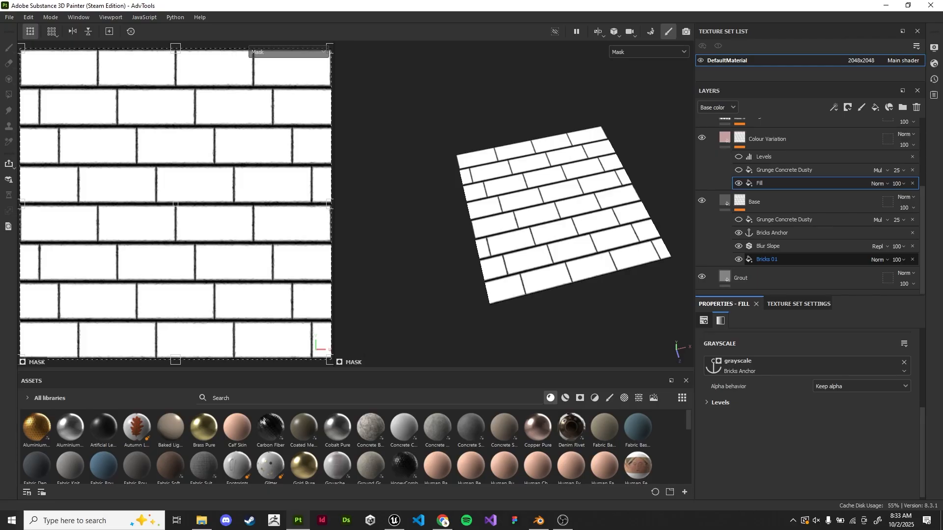
click(786, 260)
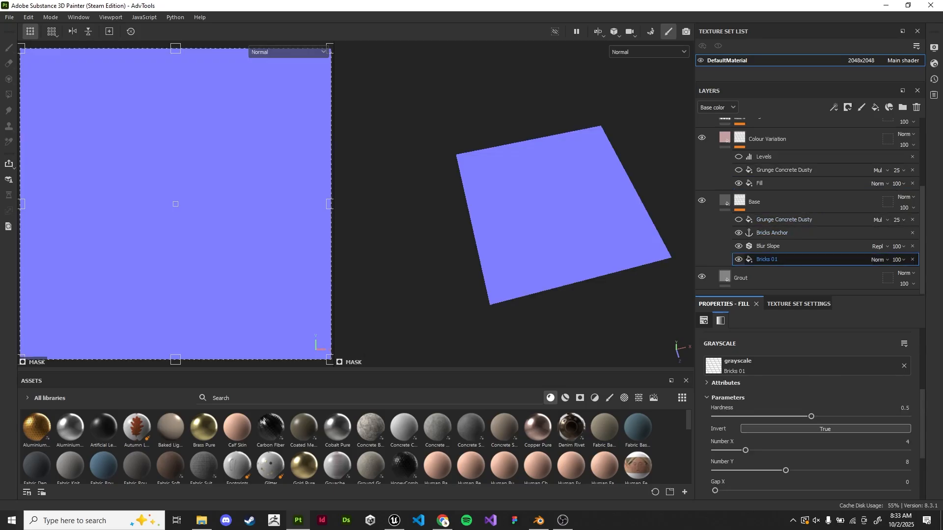
click(649, 52)
click(634, 142)
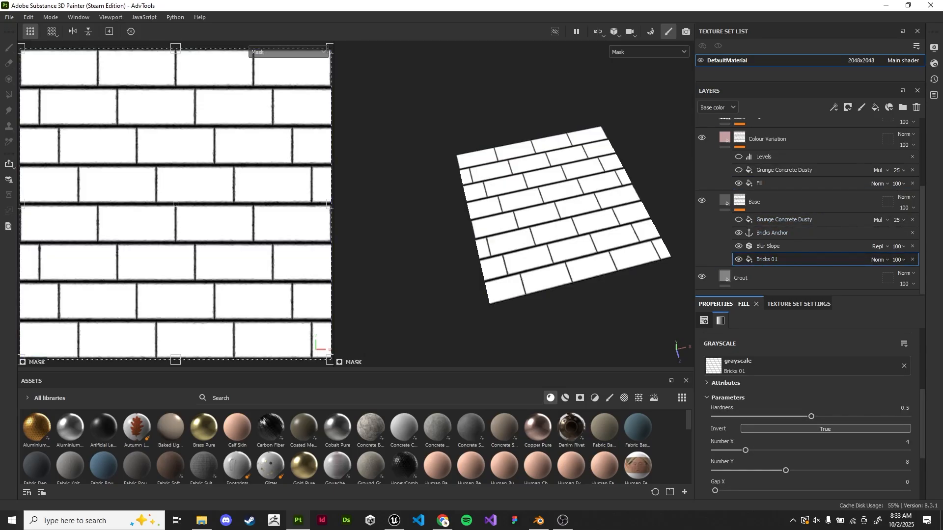
scroll(814, 412, down, 1)
drag(786, 441, 796, 421)
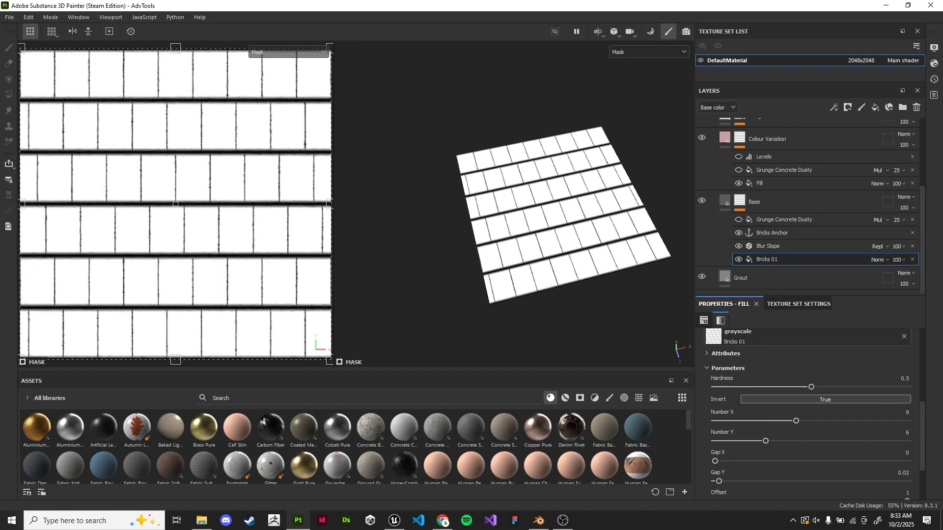
scroll(814, 413, up, 1)
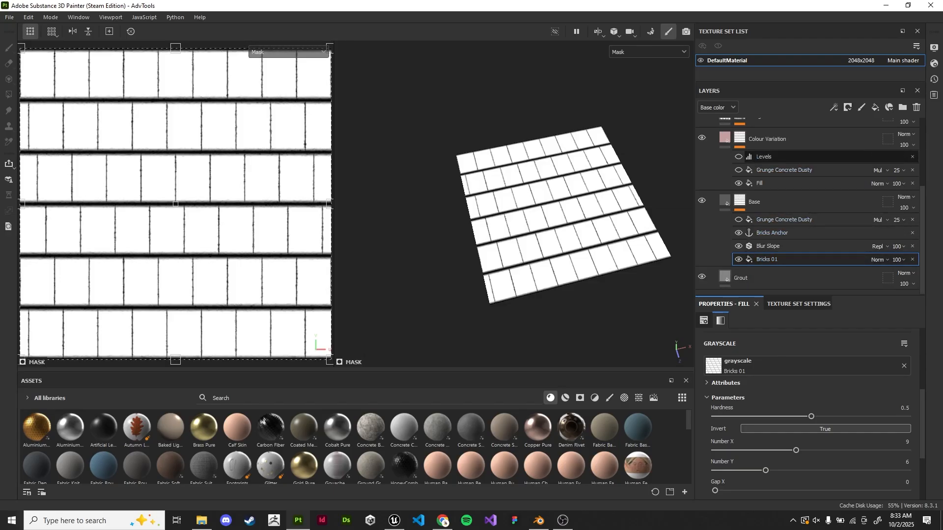
Select the Colour Variation mask's Fill and examine its anchored brick pattern in the mask view, looking straight at the plane
click(786, 183)
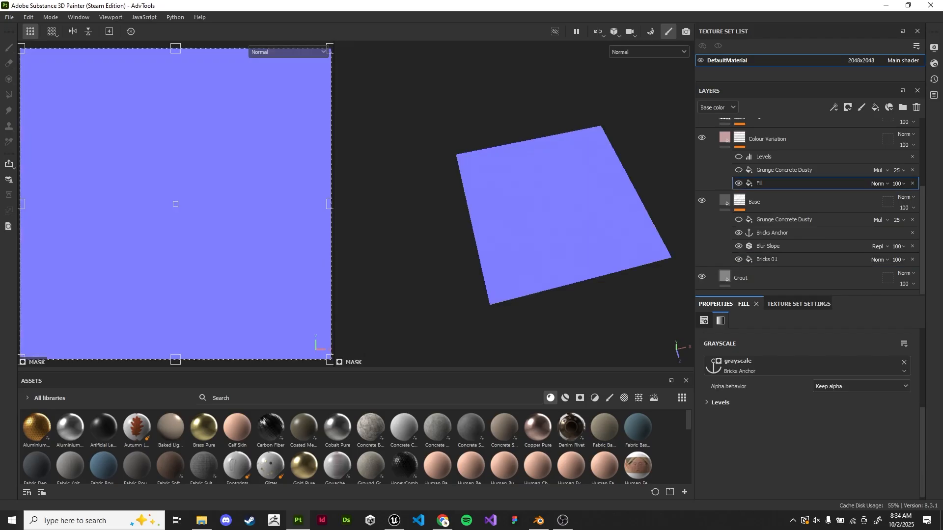
click(649, 52)
click(627, 144)
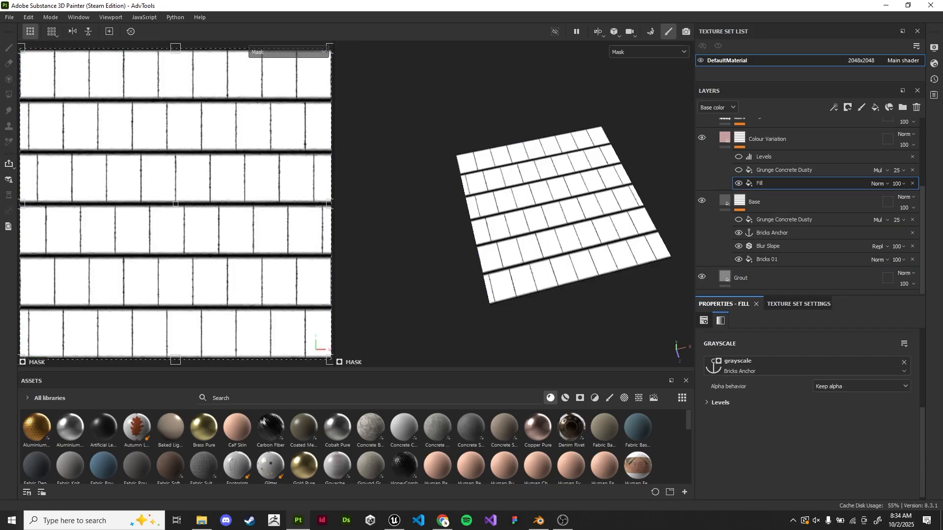
scroll(585, 198, up, 1)
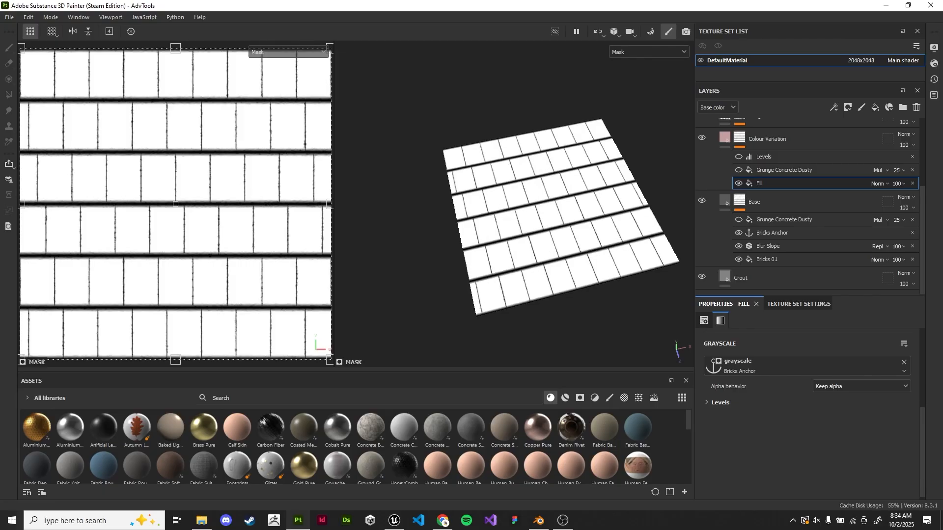
alt+shift+drag(585, 198, 628, 235)
scroll(639, 143, up, 2)
alt+middle_drag(590, 196, 616, 196)
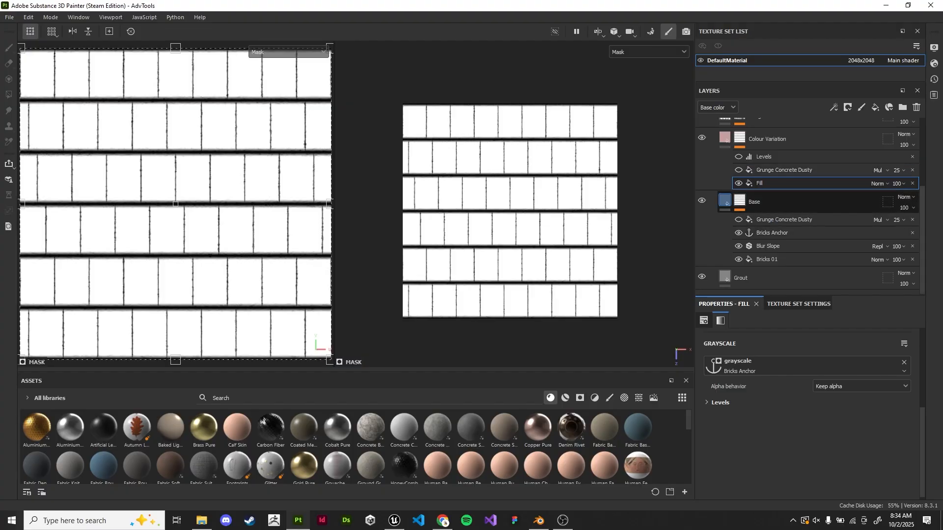
scroll(475, 185, up, 2)
scroll(479, 186, down, 1)
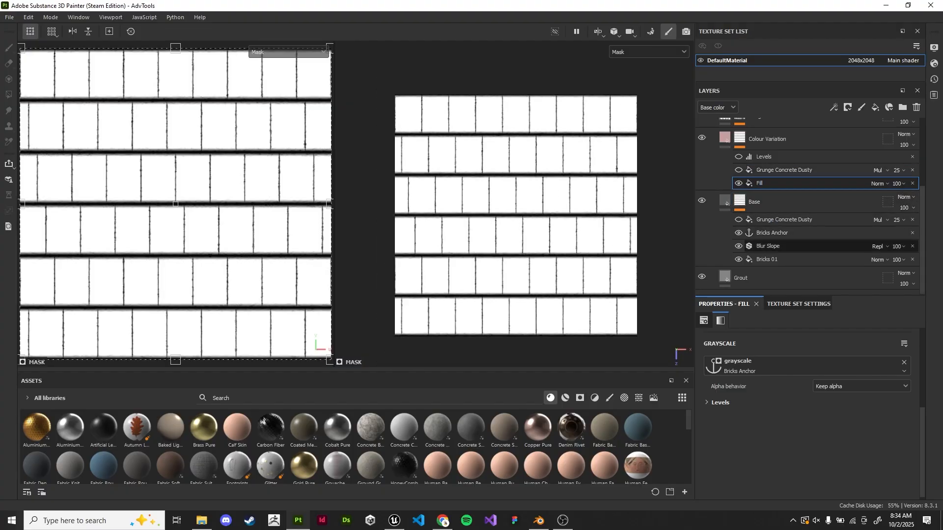
Set the Base mask's Bricks 01 pattern to Number X 5 and Number Y 8, with the mask shown in the viewport
click(766, 259)
scroll(810, 413, down, 2)
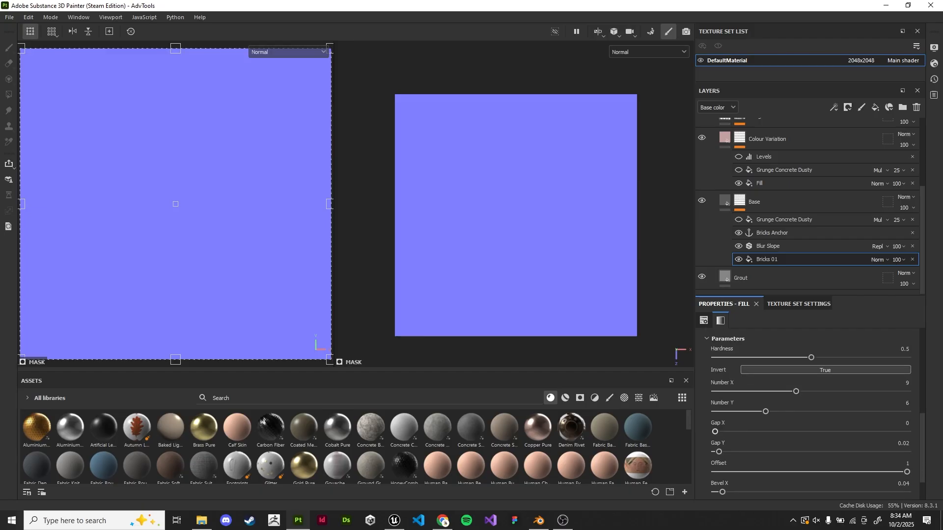
drag(766, 411, 746, 412)
drag(796, 392, 765, 392)
click(648, 52)
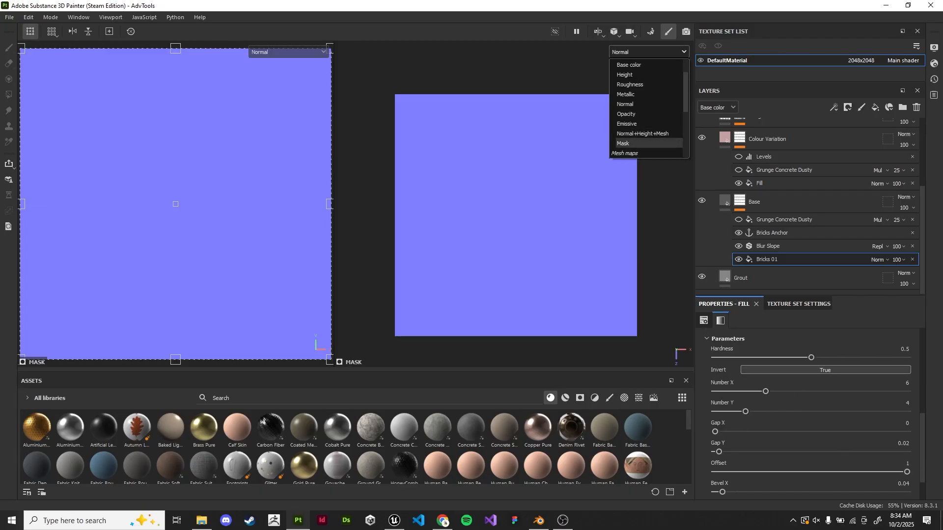
click(634, 142)
drag(766, 391, 736, 412)
drag(776, 391, 756, 392)
drag(735, 412, 786, 412)
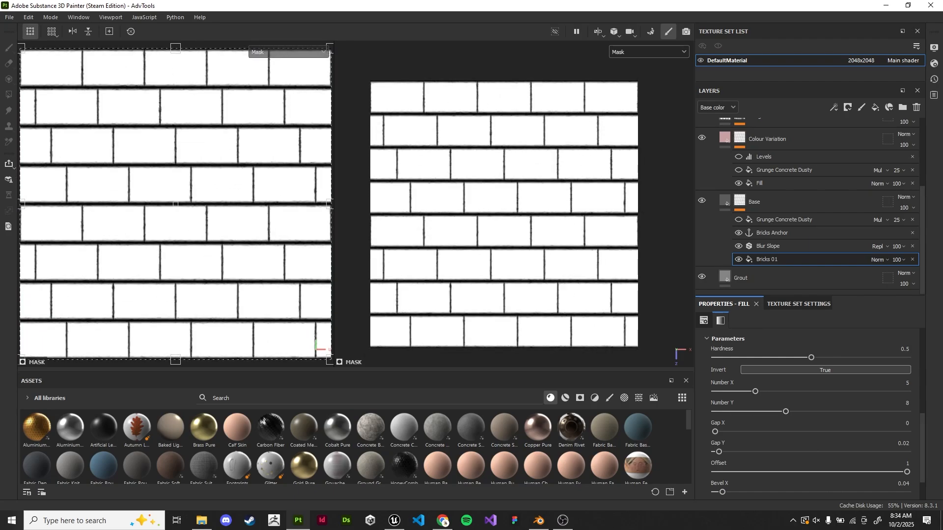
Select the Colour Variation mask's Fill and display the mask in the viewport to check its anchored brick pattern
scroll(557, 294, down, 1)
alt+middle_drag(557, 293, 579, 294)
click(757, 201)
click(760, 183)
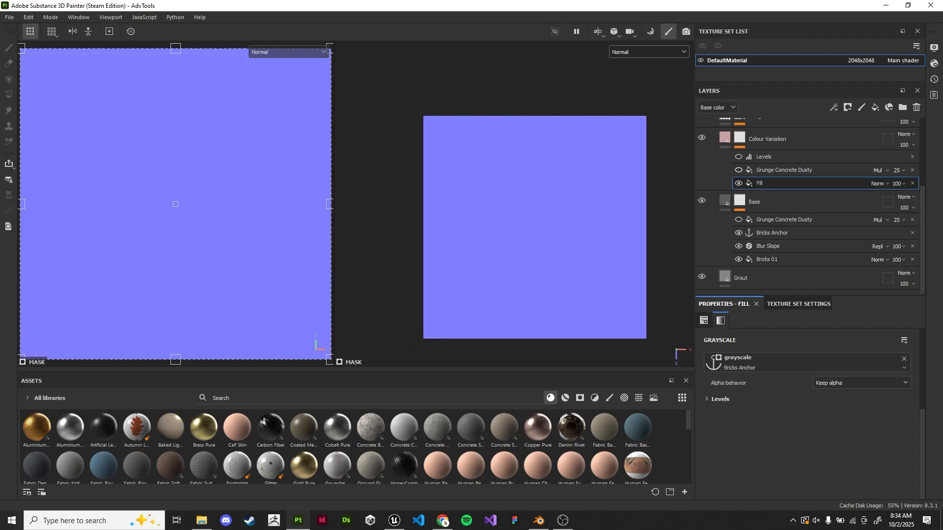
click(649, 52)
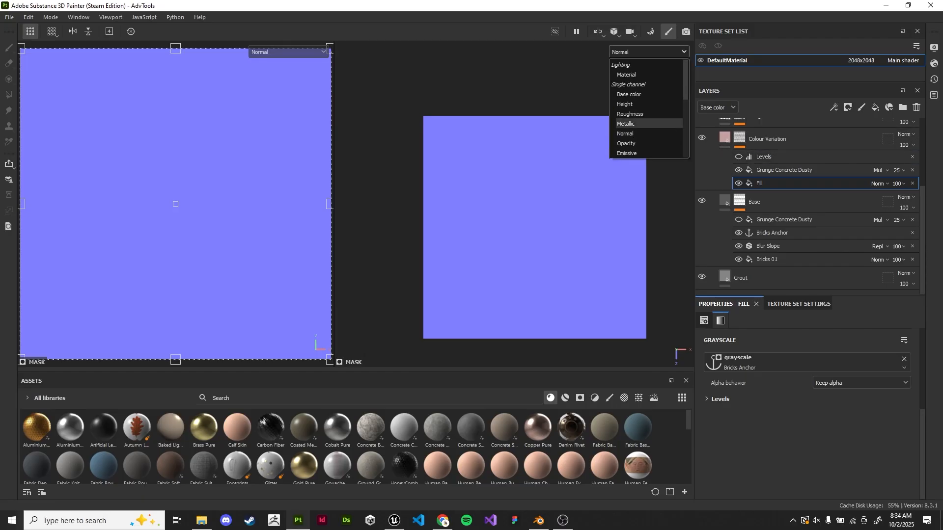
click(623, 143)
scroll(811, 206, up, 2)
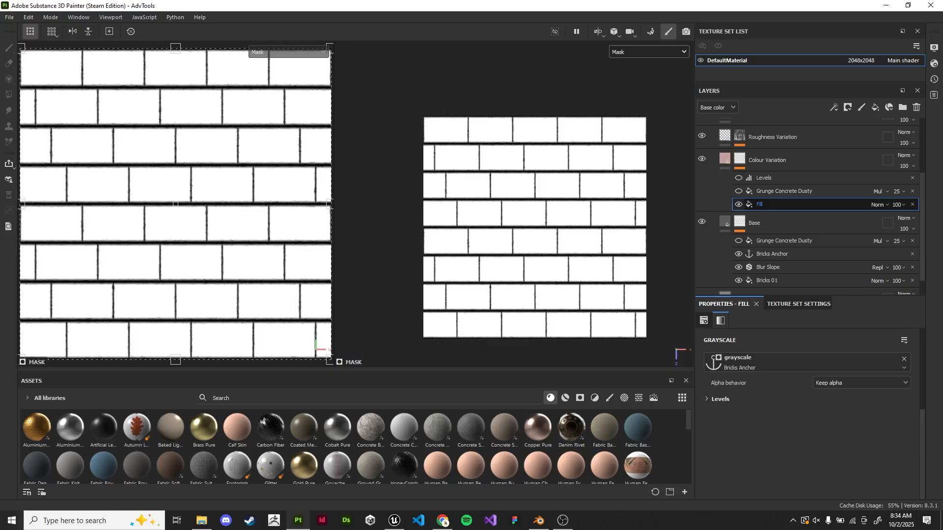
scroll(759, 204, down, 2)
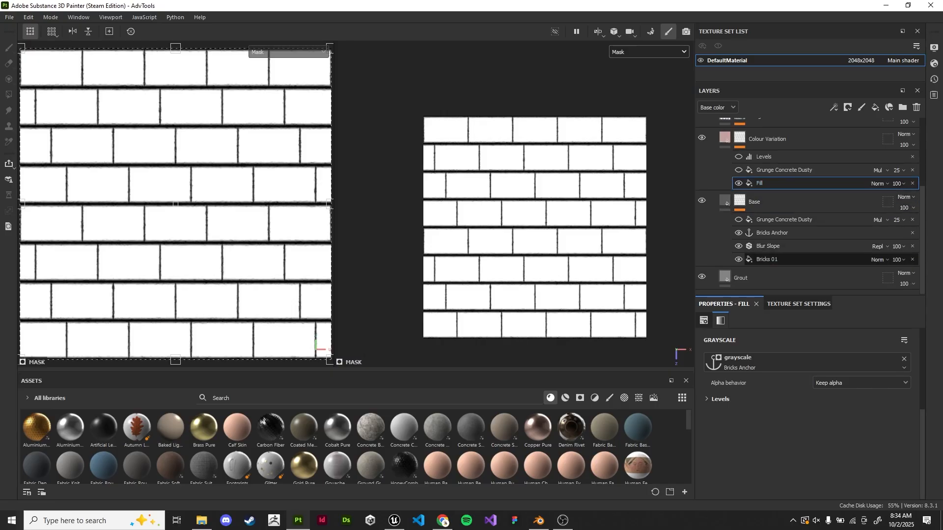
Make the Grunge Concrete Dusty fill and the Levels effect visible in the Colour Variation mask
scroll(759, 246, up, 3)
click(738, 199)
scroll(549, 251, up, 5)
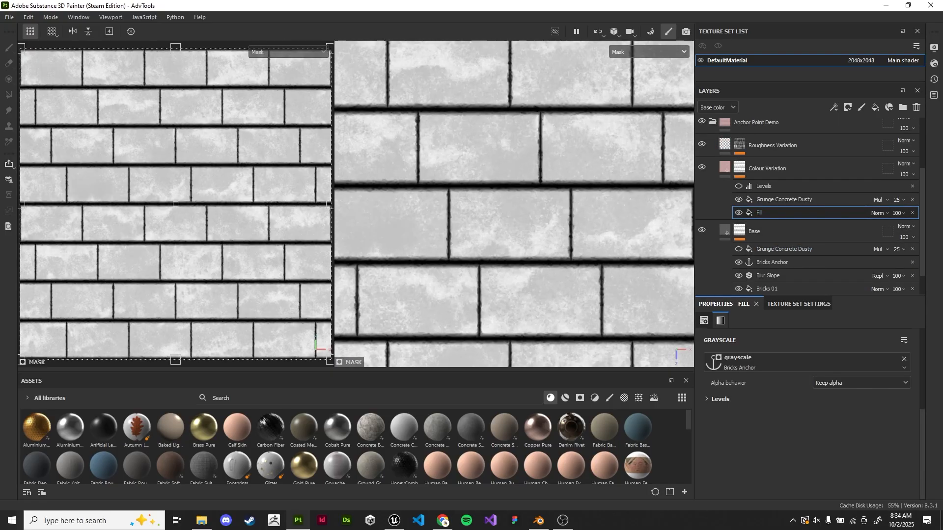
scroll(549, 251, up, 3)
alt+middle_drag(619, 250, 515, 227)
alt+middle_drag(639, 211, 476, 169)
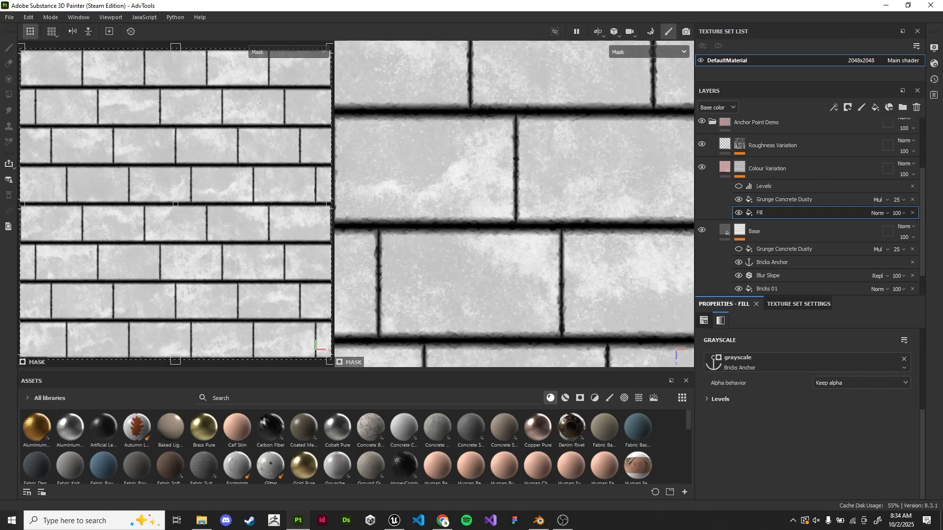
scroll(515, 204, down, 1)
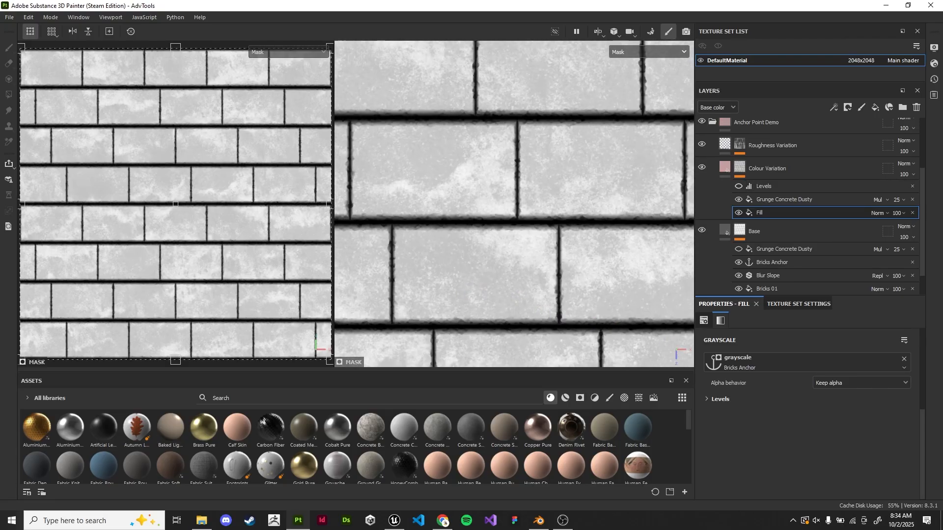
click(739, 187)
scroll(515, 204, down, 1)
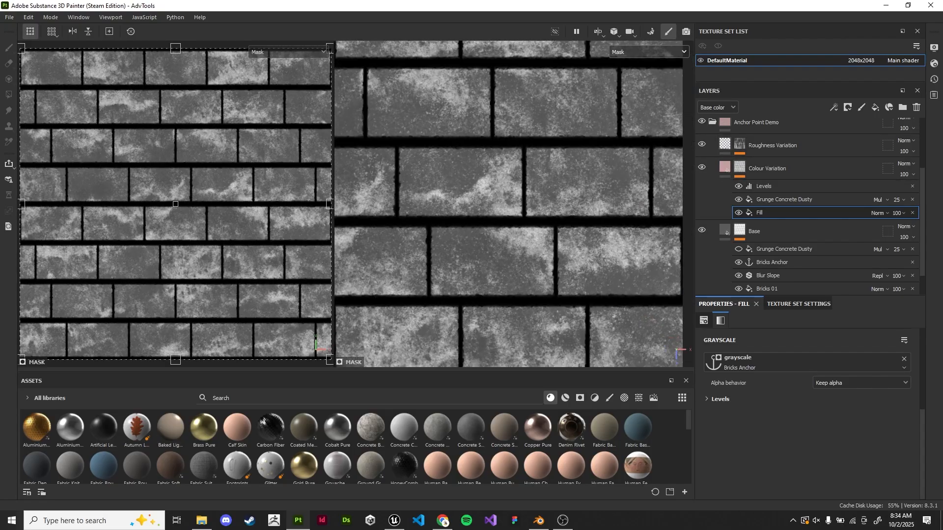
Select the Colour Variation layer's material and examine the whole brick plane in the Material view
click(725, 167)
click(648, 52)
click(624, 69)
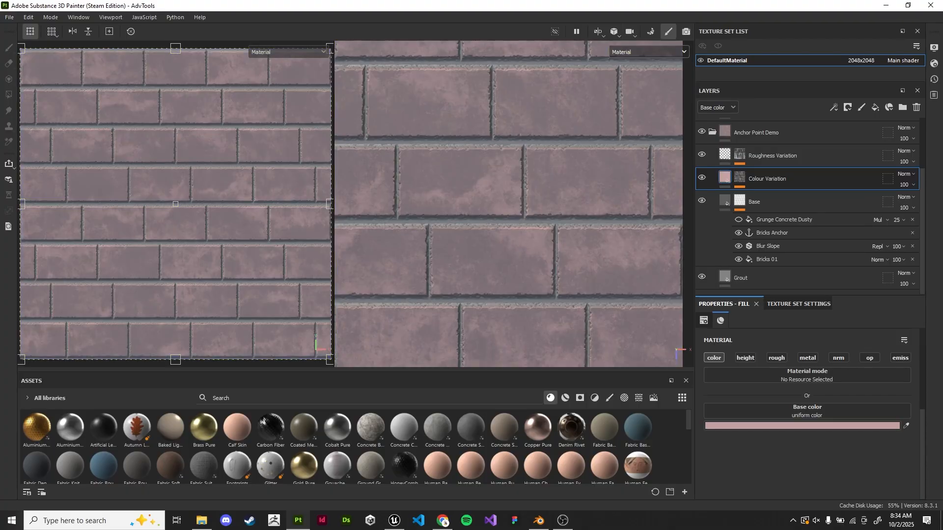
scroll(545, 207, down, 5)
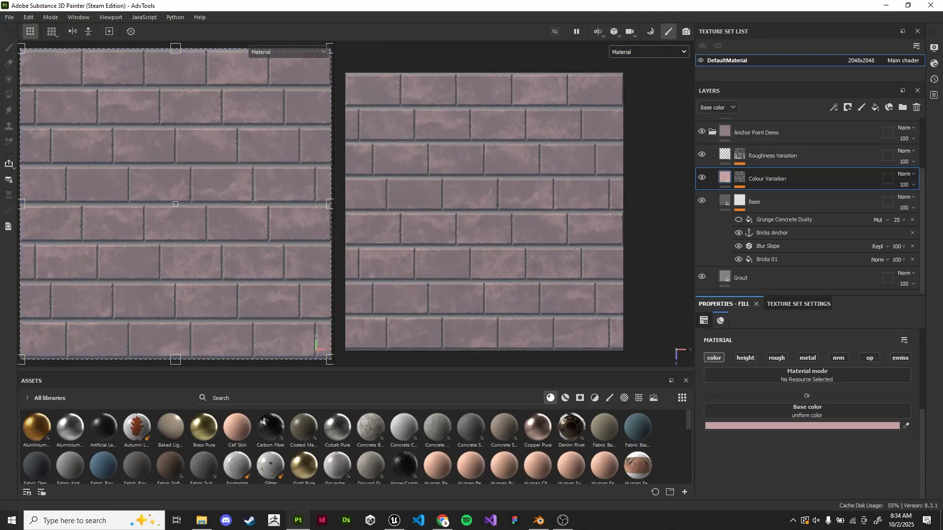
scroll(518, 204, up, 1)
alt+middle_drag(514, 207, 547, 200)
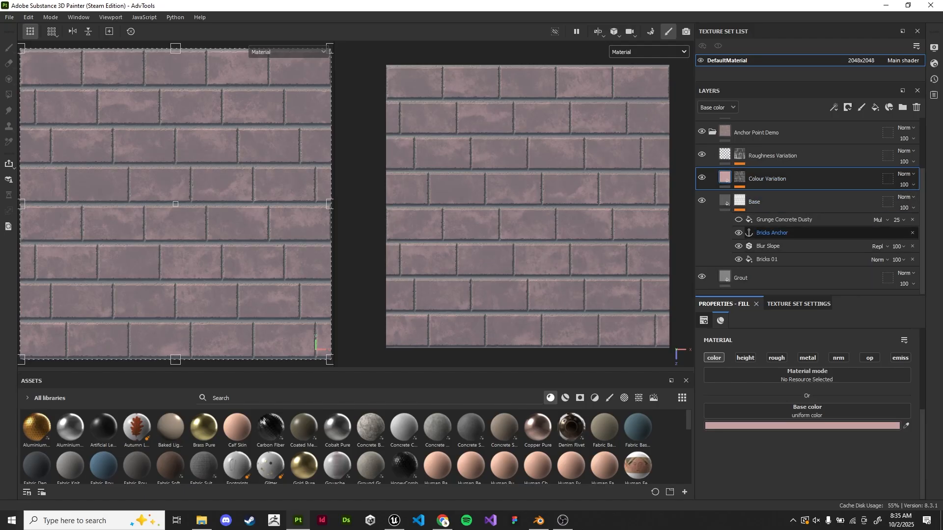
Check the Bricks Anchor's references and compare the bricks with the Colour Variation and Roughness Variation layers hidden and shown
click(773, 233)
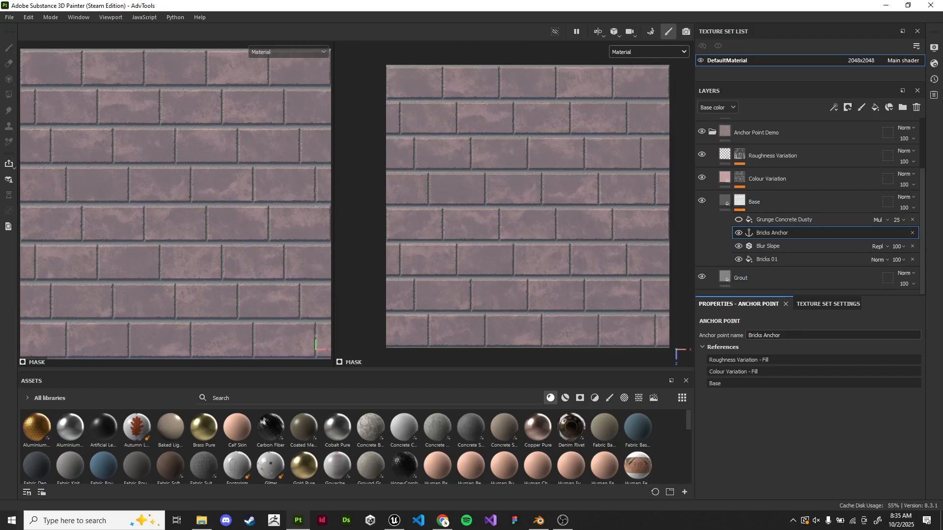
click(756, 278)
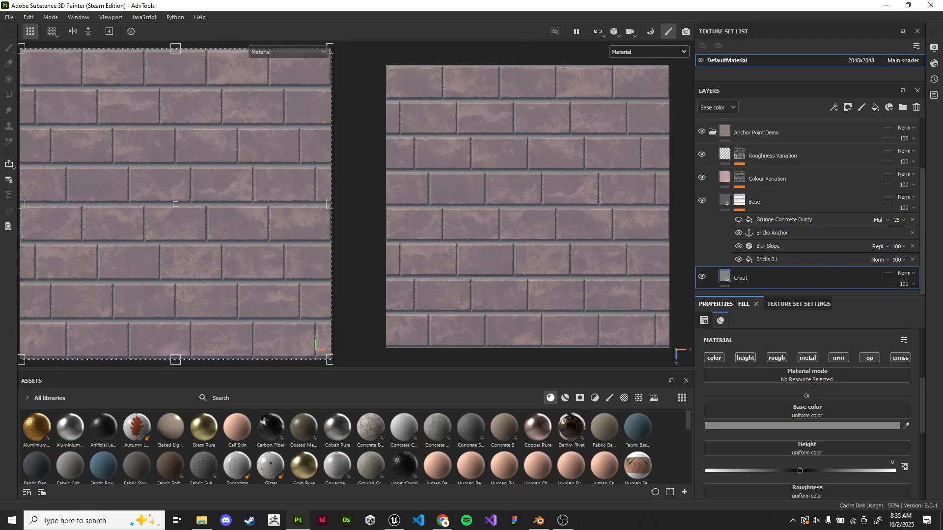
drag(701, 200, 701, 155)
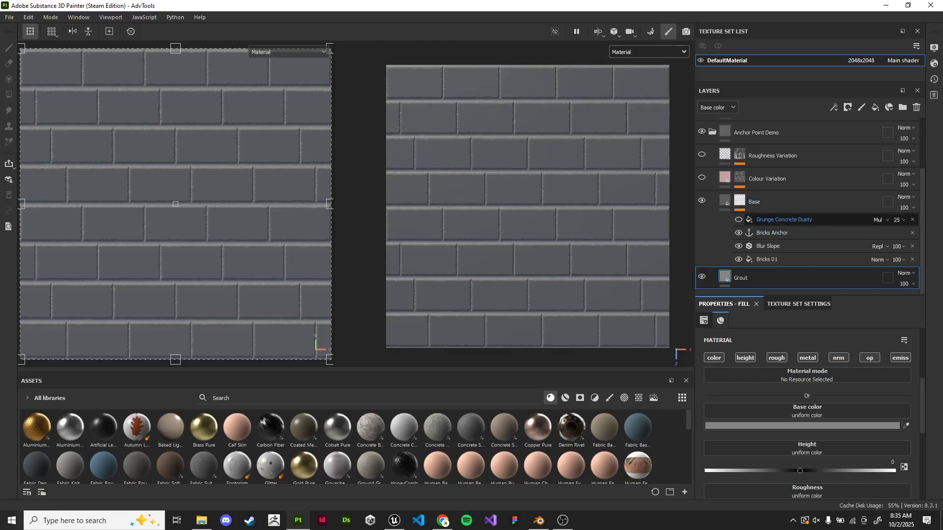
click(702, 178)
click(702, 154)
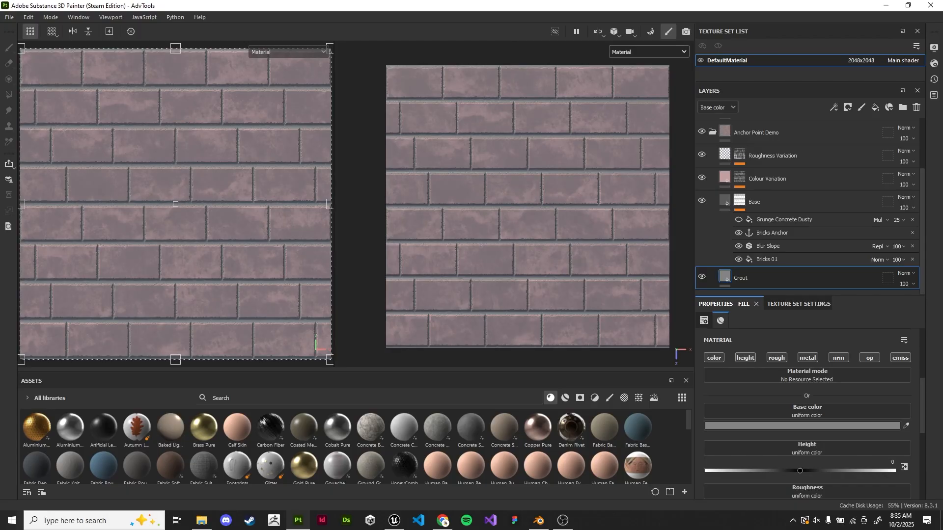
Make the Base mask's Grunge Concrete Dusty fill visible and display the mask in the viewport
click(648, 51)
click(740, 200)
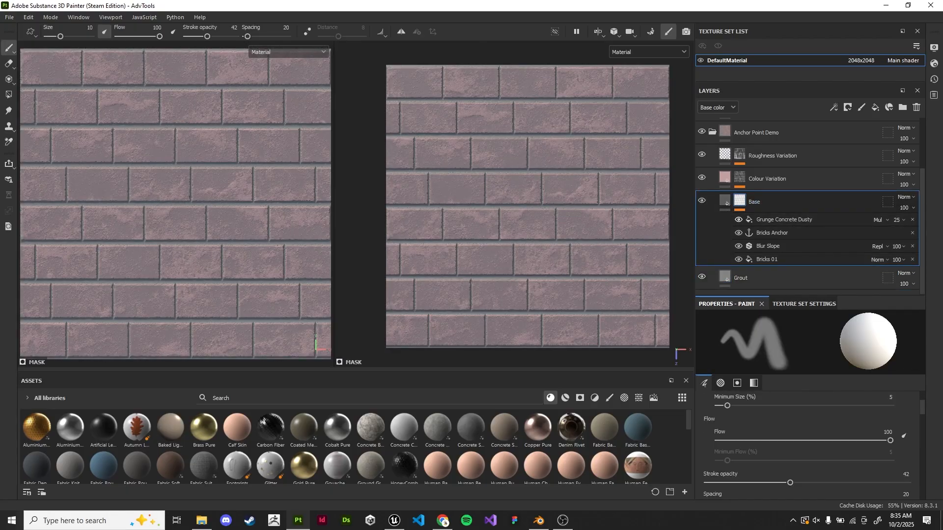
click(644, 52)
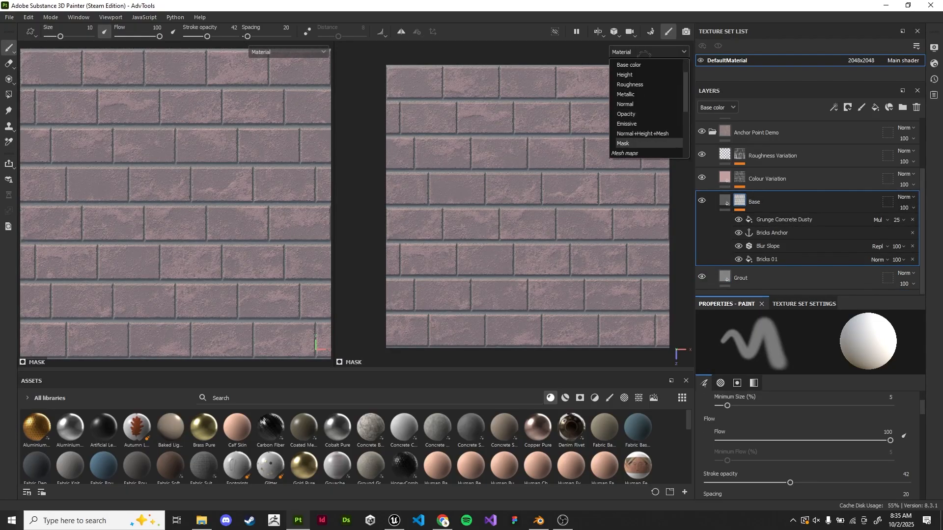
scroll(648, 133, down, 1)
scroll(648, 143, up, 2)
scroll(649, 124, down, 1)
scroll(639, 143, down, 1)
click(640, 143)
click(649, 52)
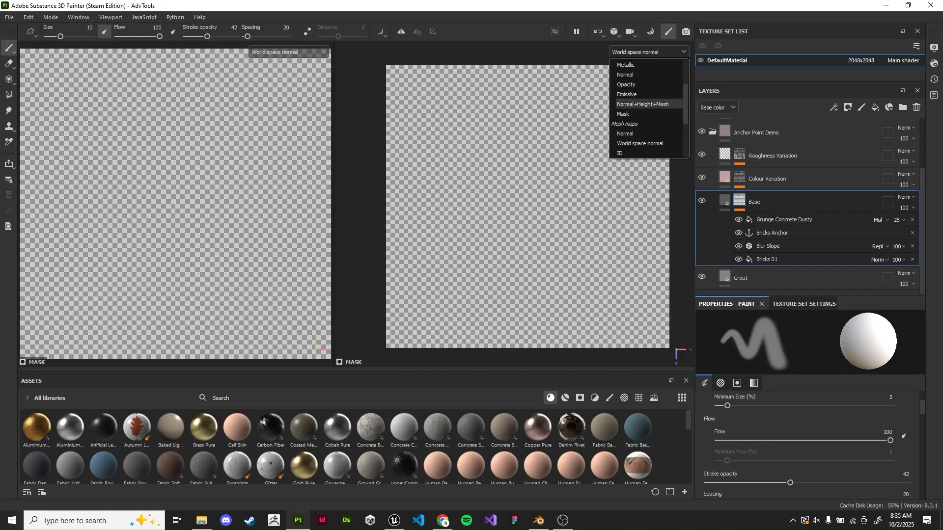
click(623, 114)
Examine the grunge variation across the bricks of the Base mask, up close, at an angle and straight on
scroll(619, 224, up, 2)
scroll(550, 231, up, 3)
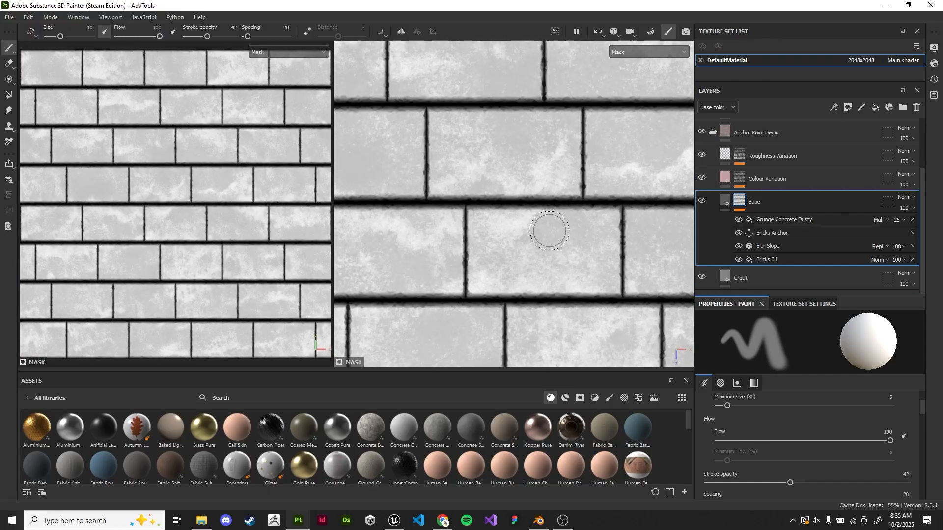
alt+drag(549, 231, 558, 184)
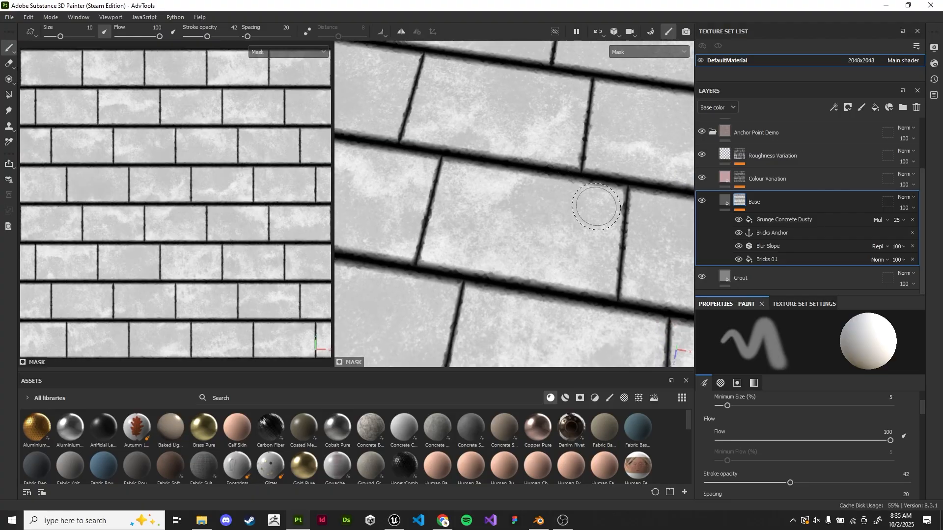
scroll(565, 231, down, 3)
scroll(567, 251, down, 2)
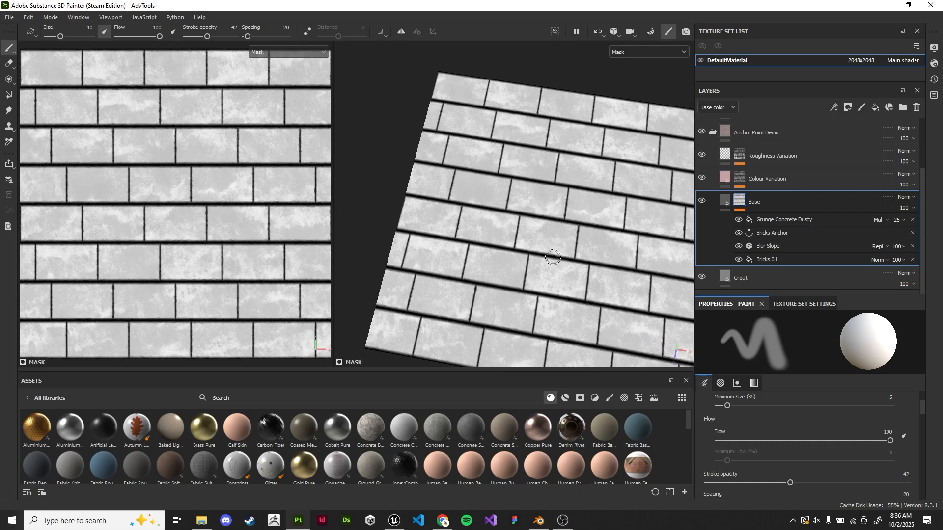
scroll(550, 269, up, 3)
alt+shift+drag(542, 288, 566, 284)
alt+middle_drag(562, 235, 536, 218)
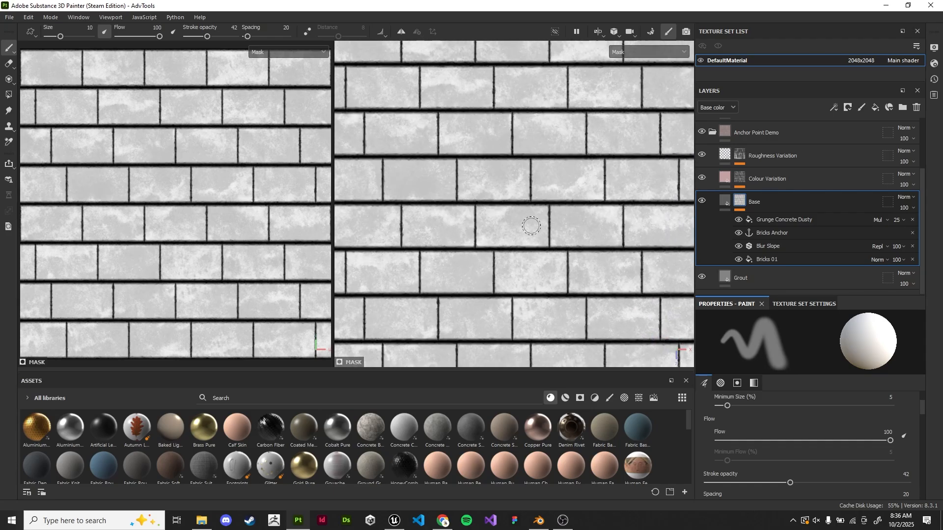
scroll(532, 224, down, 2)
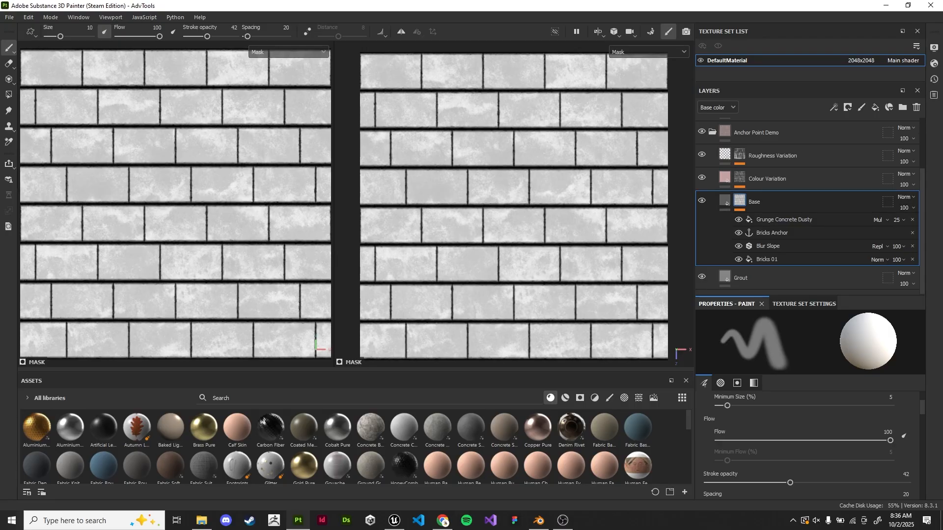
Hide the Base mask's Grunge Concrete Dusty fill and inspect the brick edges up close in the mask
click(738, 220)
scroll(552, 235, up, 5)
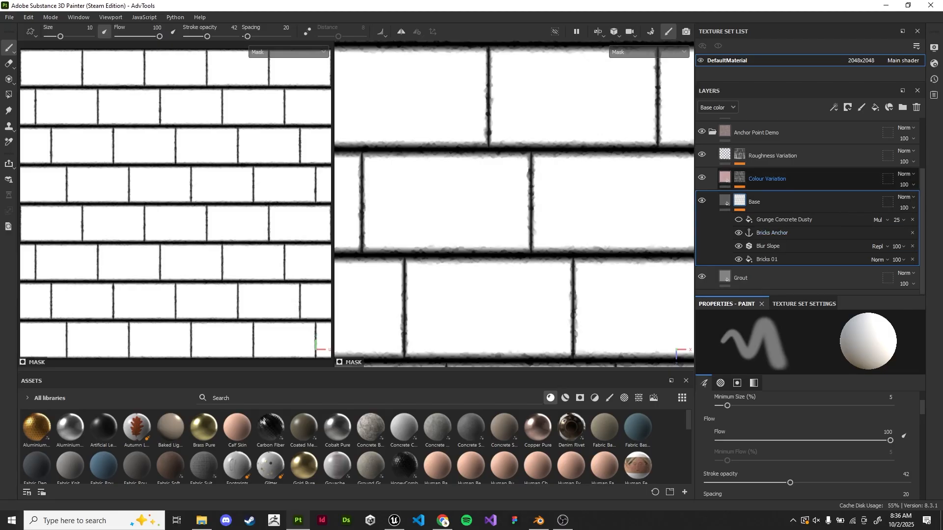
scroll(786, 179, up, 1)
scroll(786, 179, down, 1)
scroll(808, 442, down, 10)
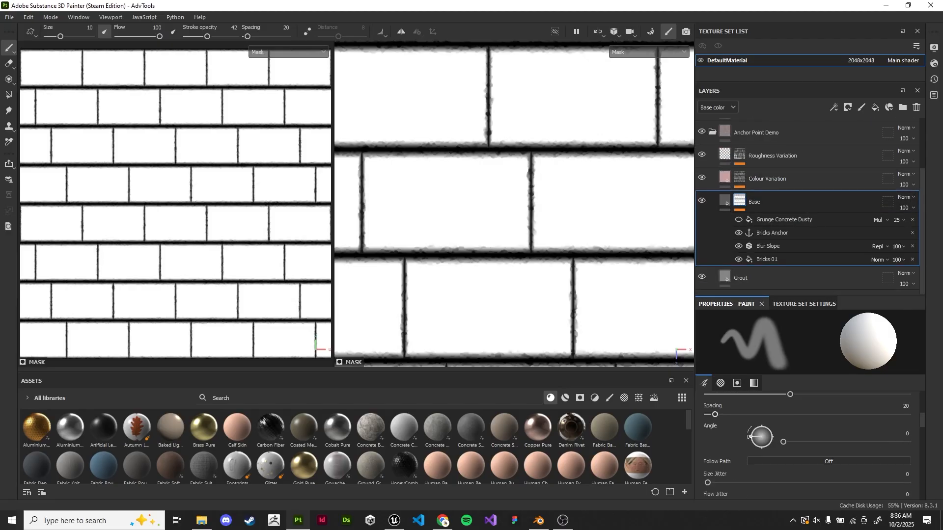
Enlarge the properties area and remove the Bricks Anchor from the Base layer's Height channel
click(796, 179)
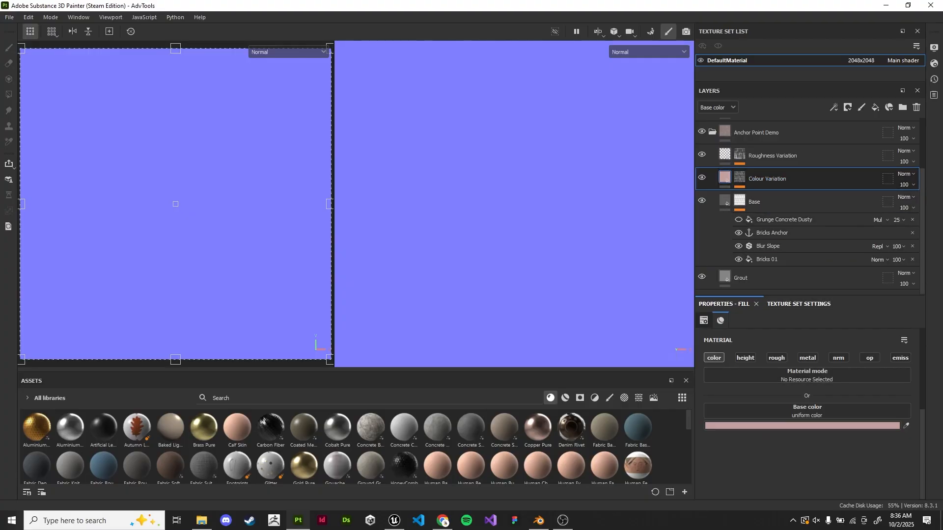
click(739, 200)
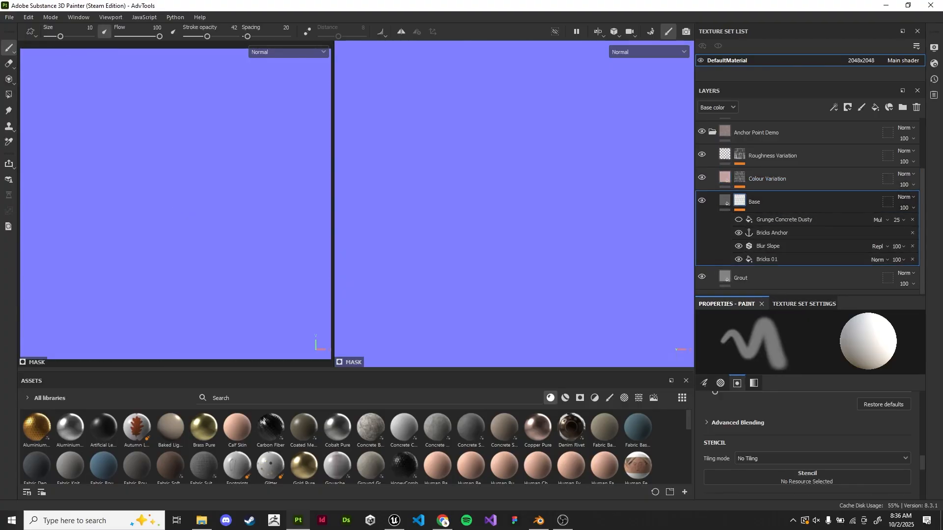
drag(808, 295, 808, 225)
scroll(808, 351, down, 3)
scroll(808, 351, up, 8)
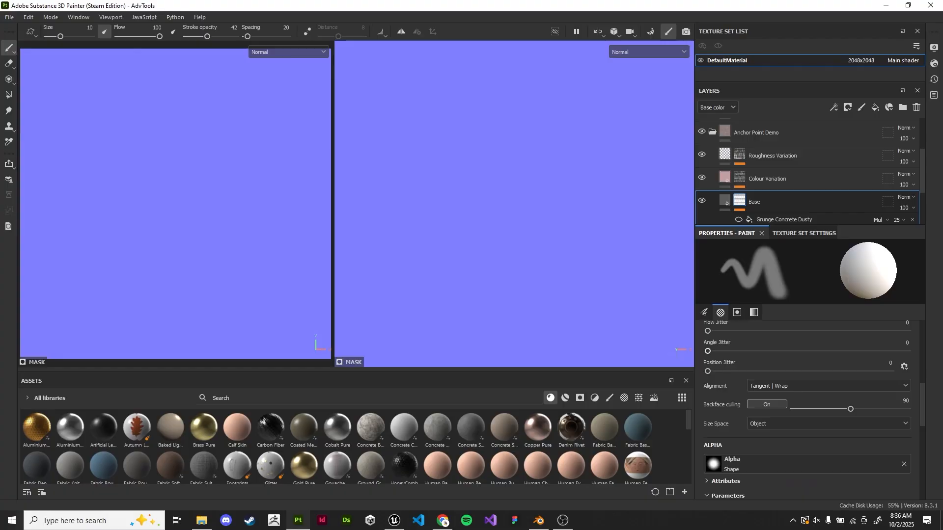
click(725, 200)
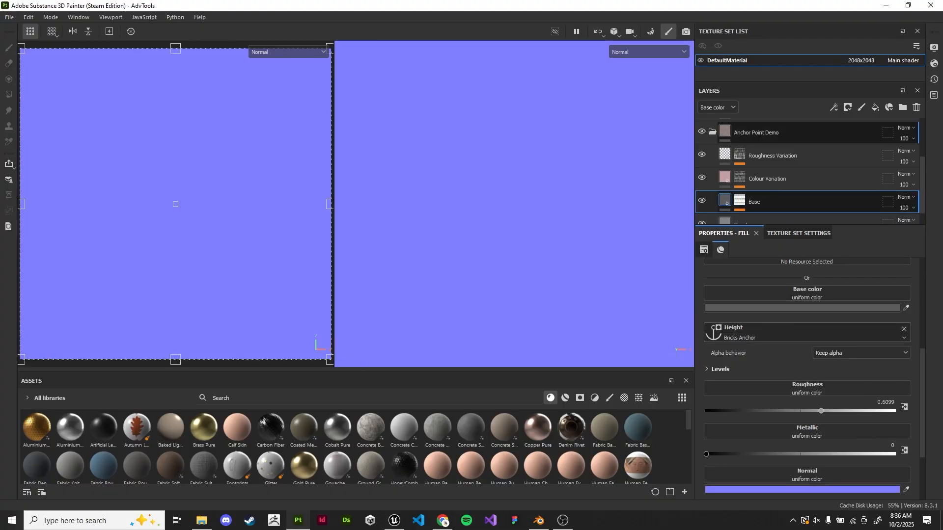
click(904, 329)
scroll(835, 344, up, 2)
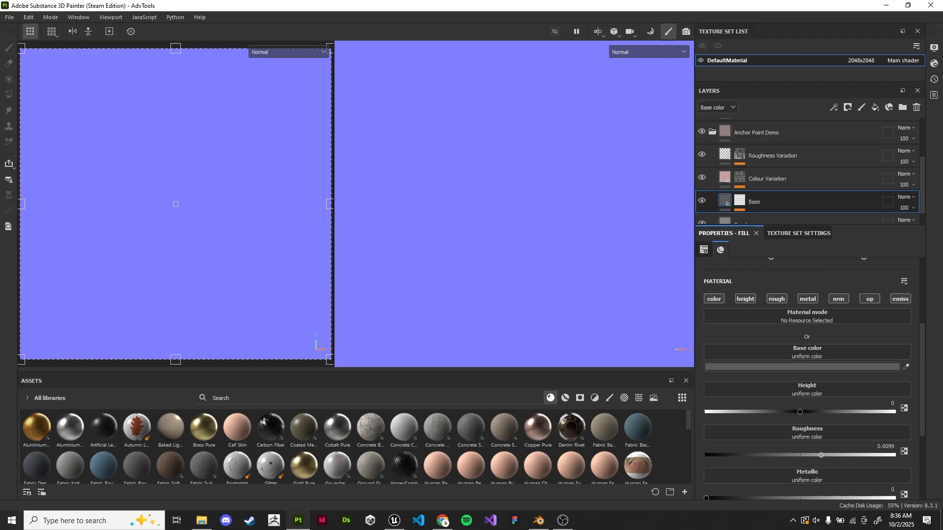
Assign the Bricks Anchor anchor point to the Base layer's Height and display the Height channel in the viewport
click(838, 389)
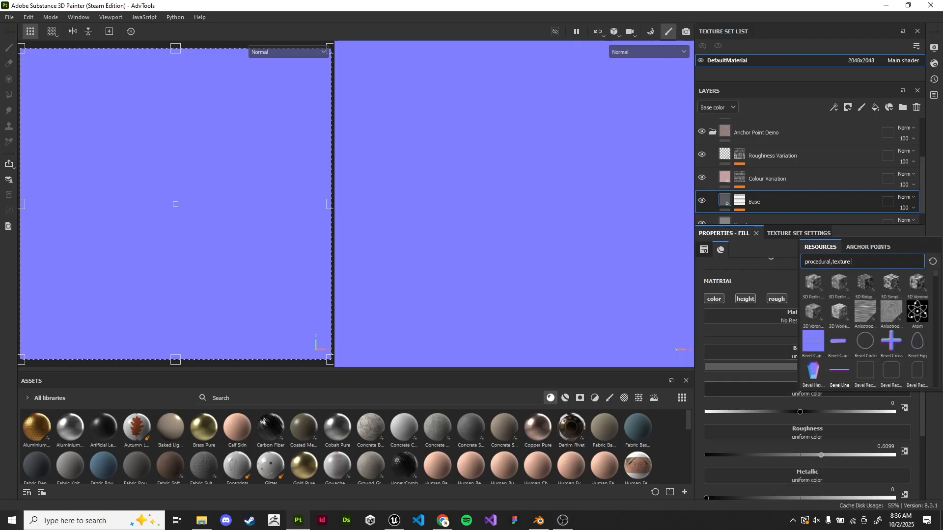
click(868, 247)
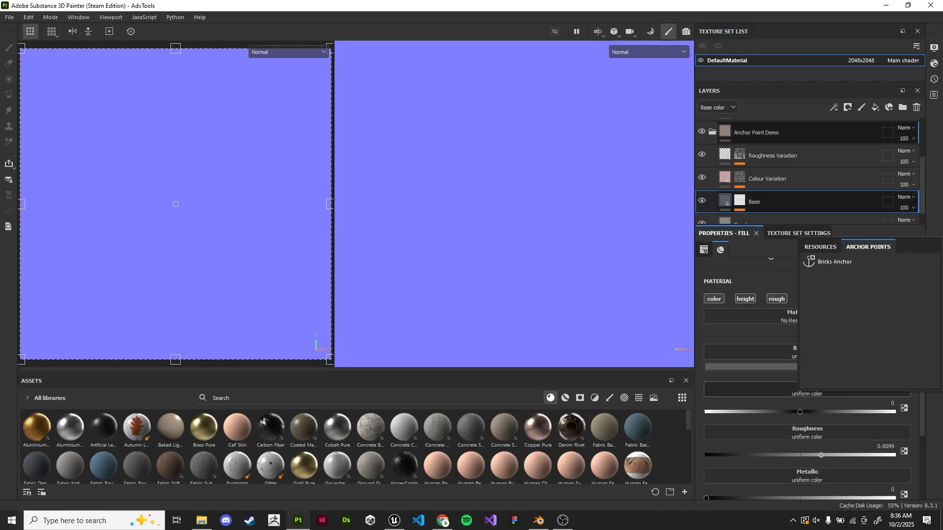
click(835, 262)
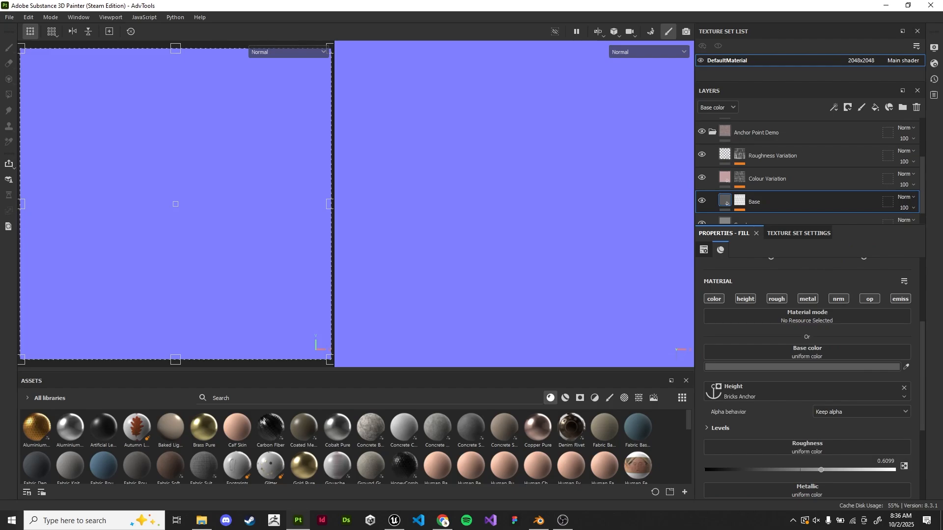
click(648, 52)
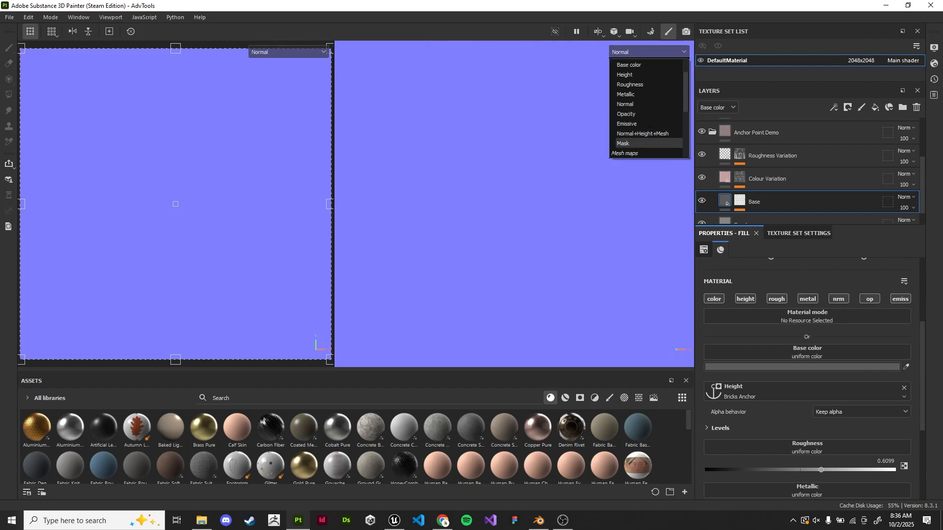
click(625, 74)
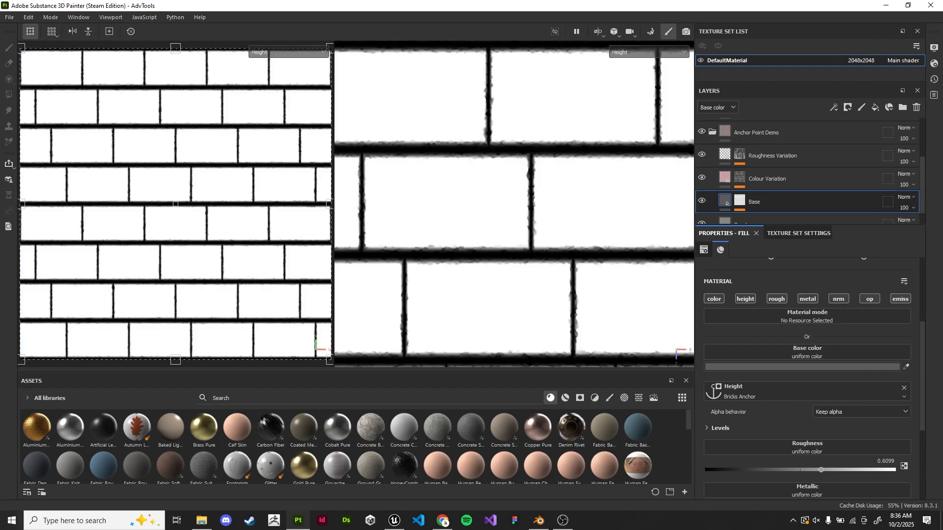
Examine the Height channel of the brick plane, both as a whole and up close at the mortar edges
scroll(501, 176, up, 2)
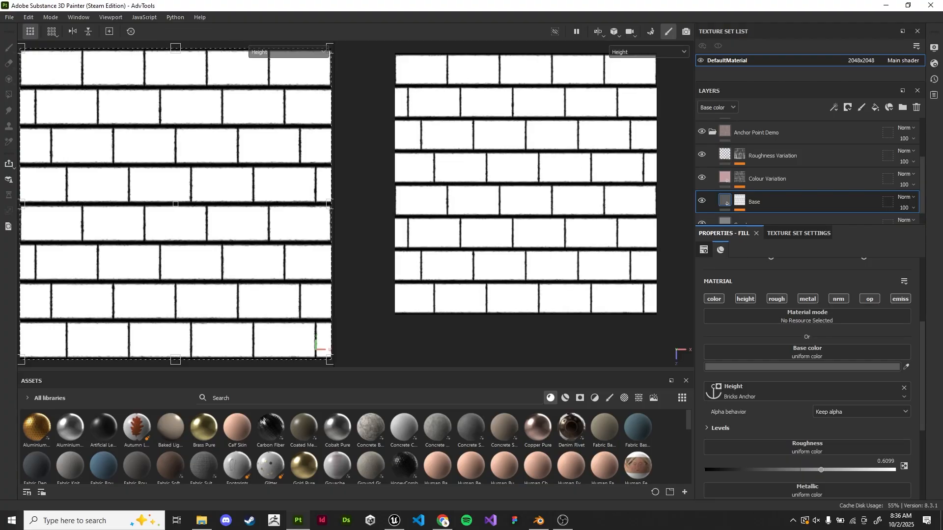
scroll(570, 164, up, 1)
scroll(634, 258, down, 2)
scroll(575, 166, up, 1)
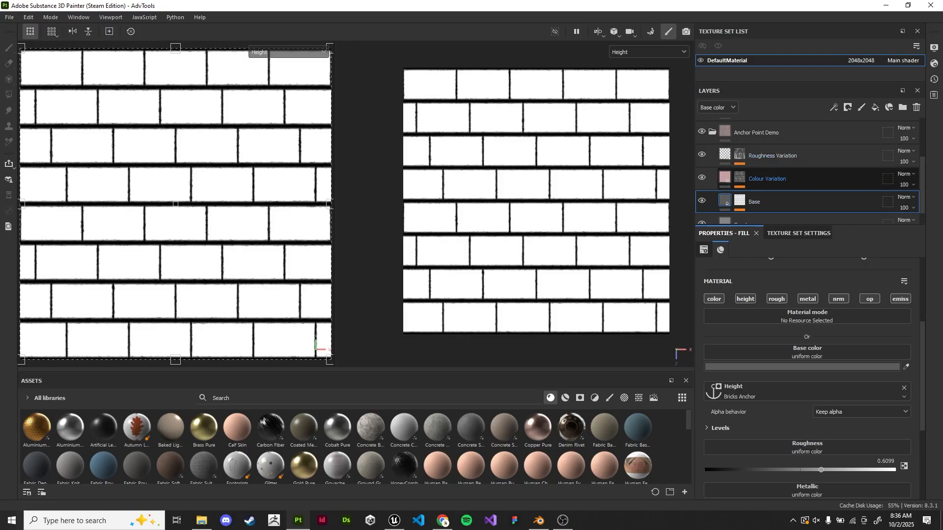
scroll(767, 180, up, 1)
scroll(768, 179, down, 1)
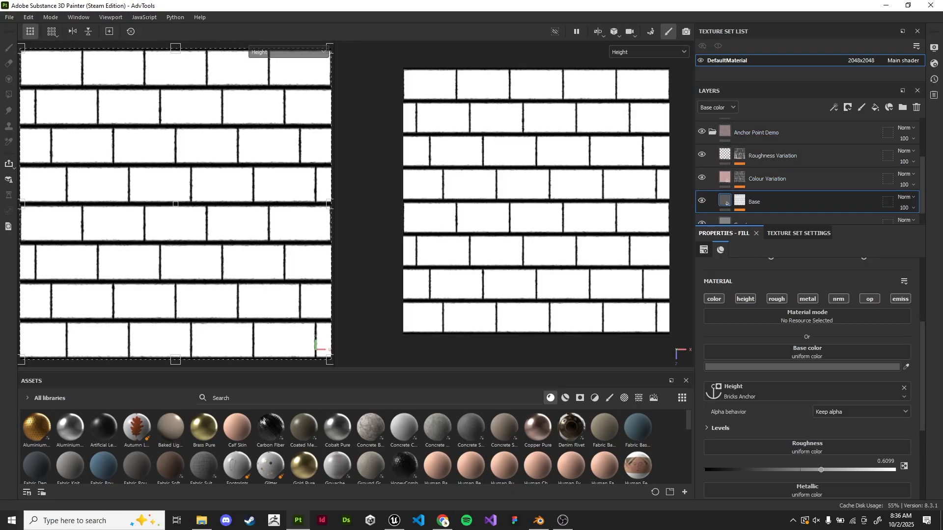
click(648, 52)
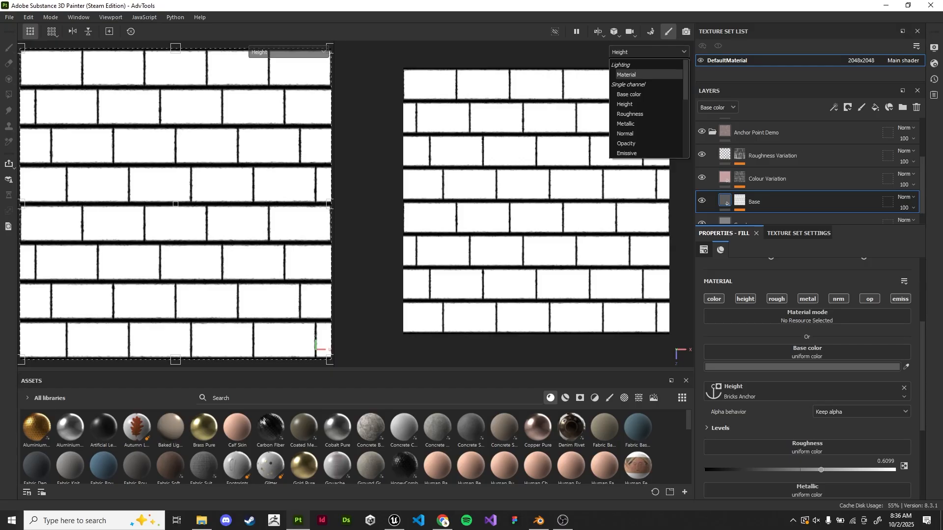
click(550, 217)
scroll(550, 217, up, 6)
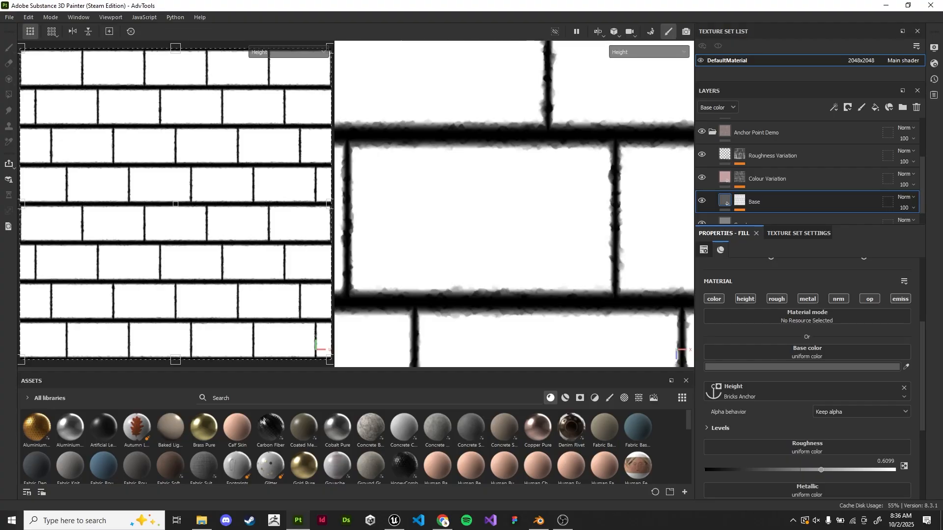
Display the full Material in the viewport and inspect the brick relief at an angle, up close and from farther away
click(648, 52)
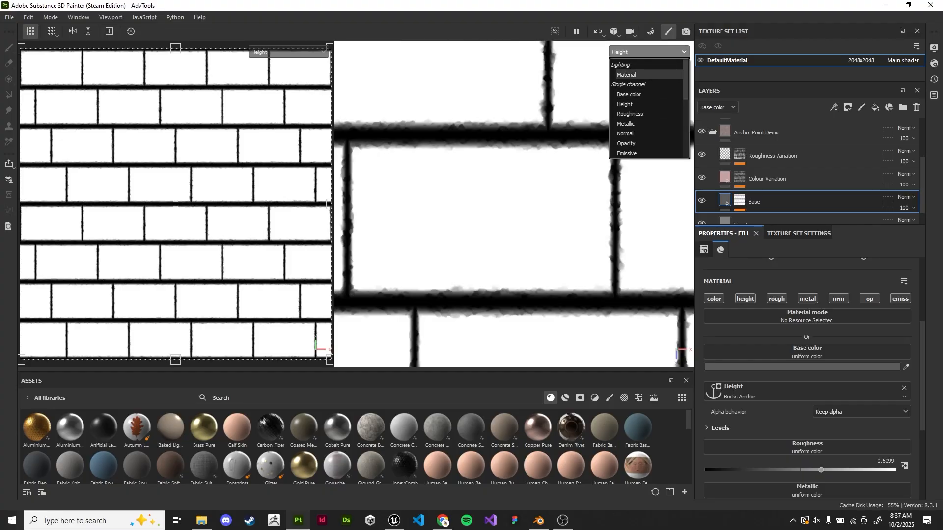
click(649, 74)
scroll(515, 203, down, 8)
alt+drag(514, 204, 550, 150)
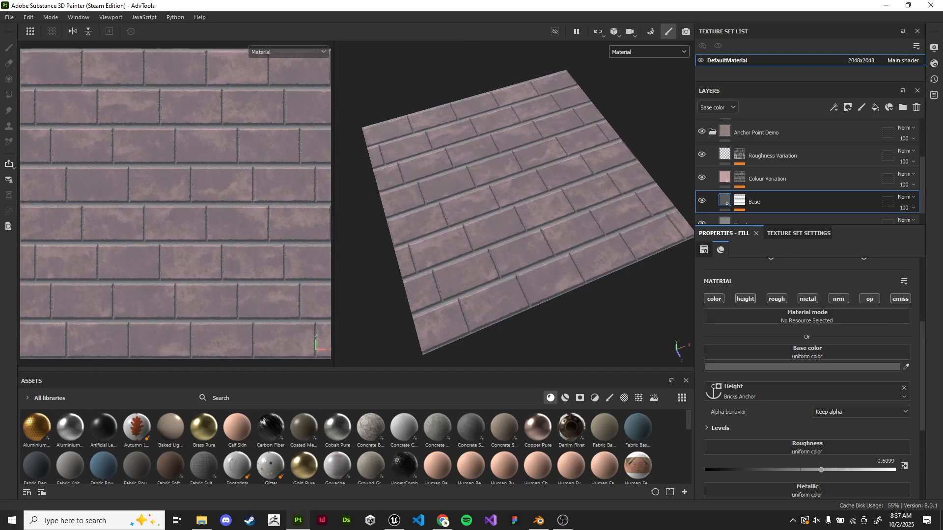
scroll(515, 204, up, 5)
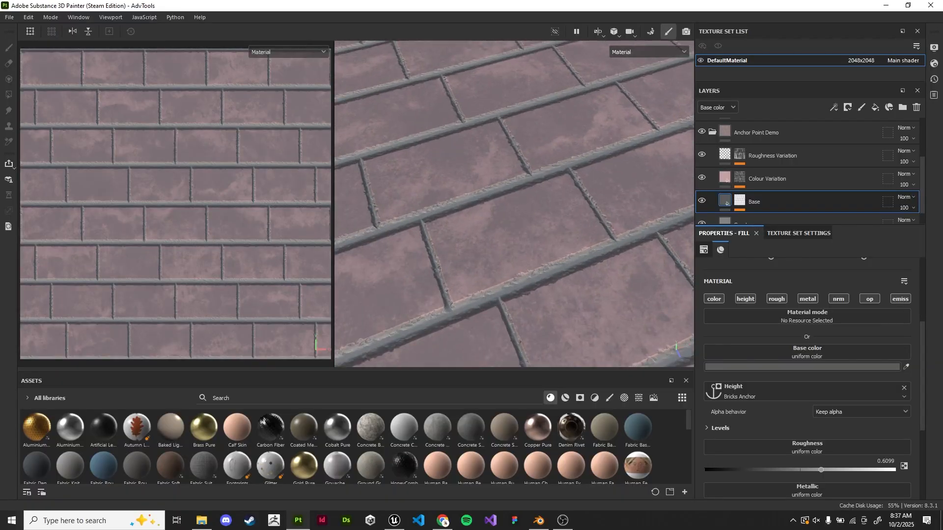
scroll(514, 204, down, 5)
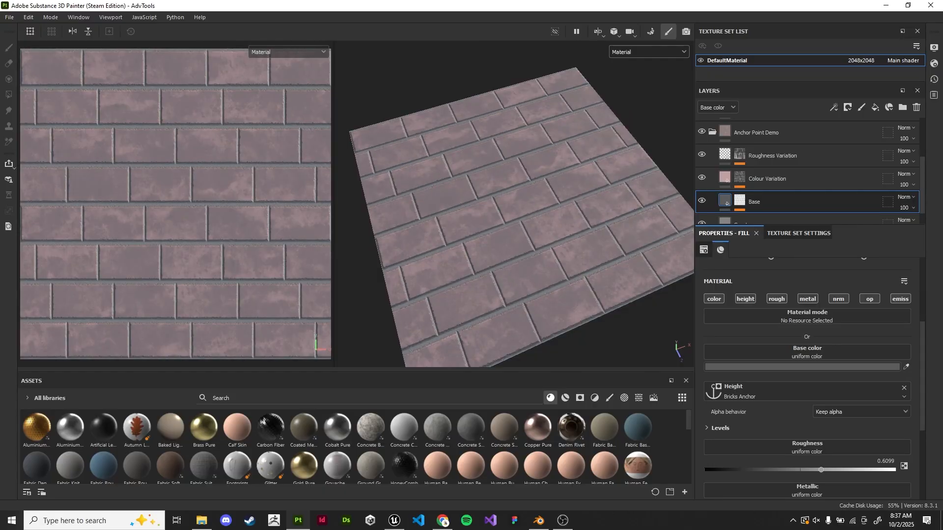
key(alt+Tab)
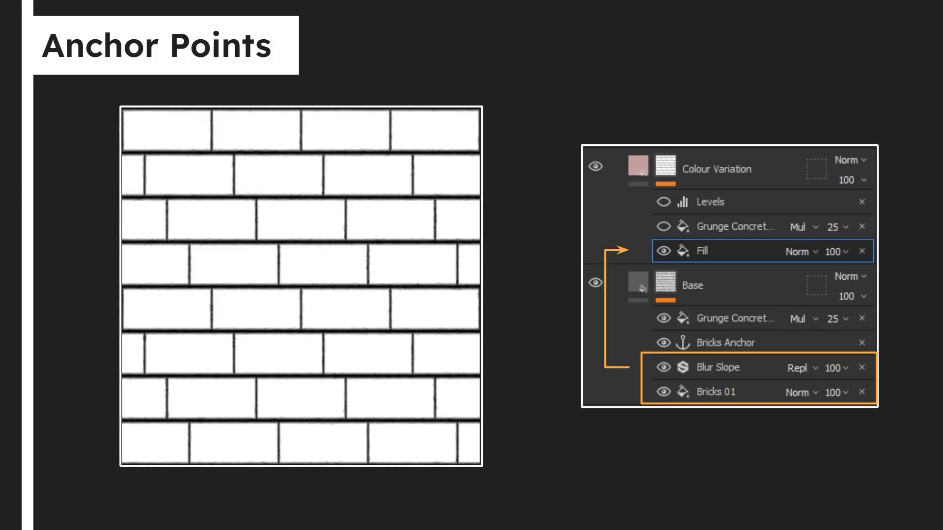
key(Right)
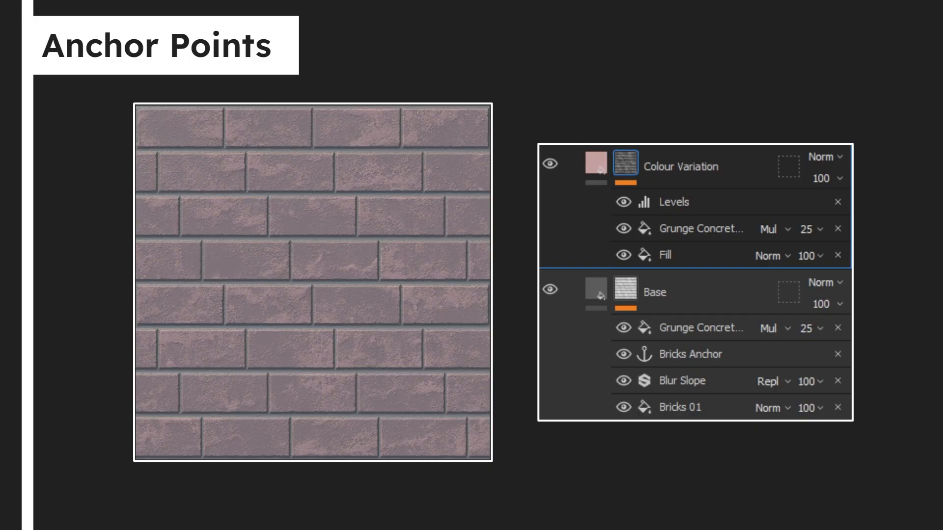
key(Right)
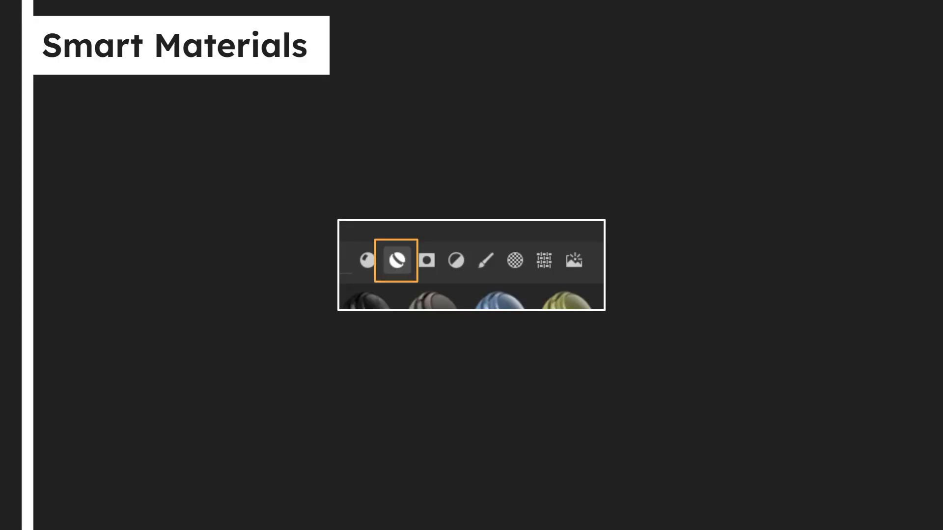
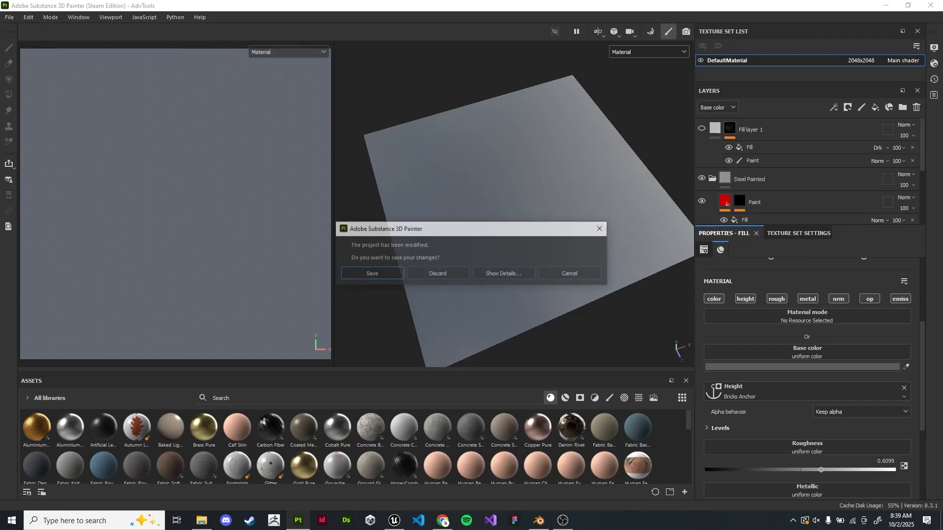
Discard the current project's changes and open the MeetMat project
click(437, 273)
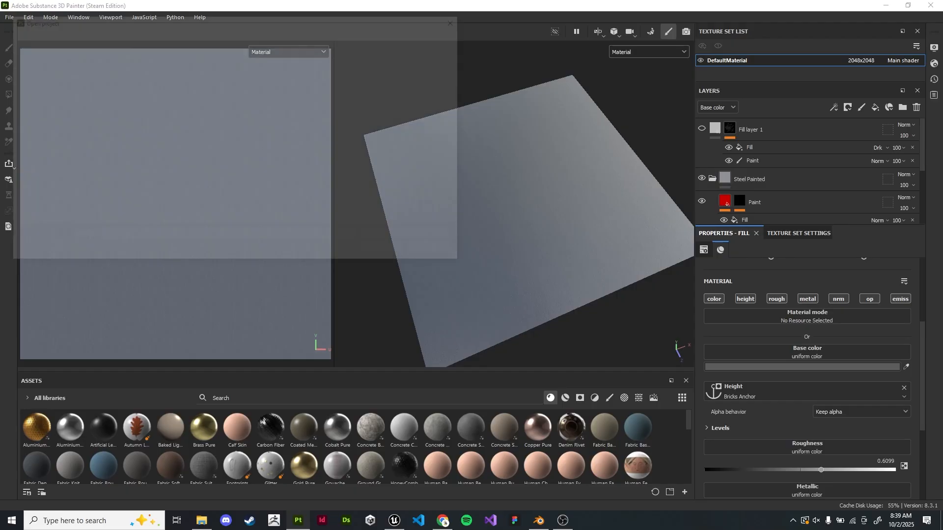
click(117, 90)
click(388, 253)
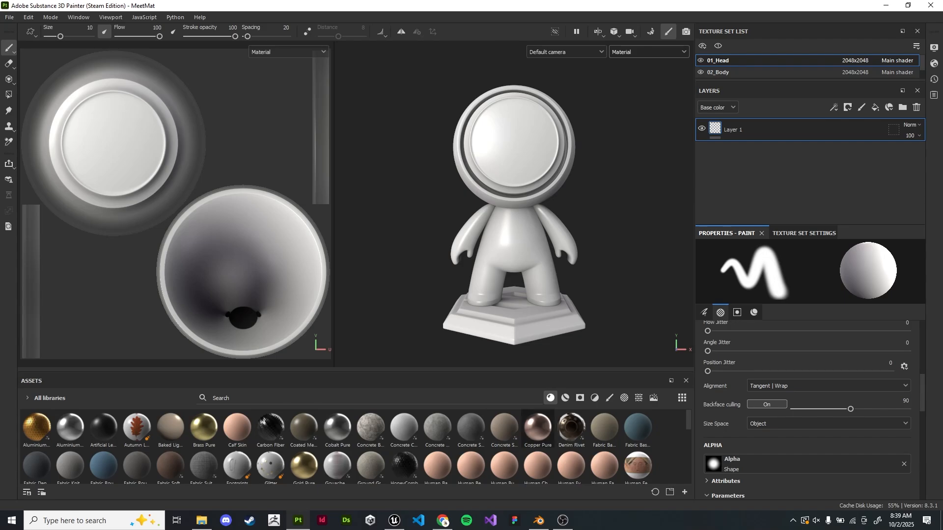
Browse the smart materials in an enlarged asset library and apply Steel Painted to the character's head
click(565, 398)
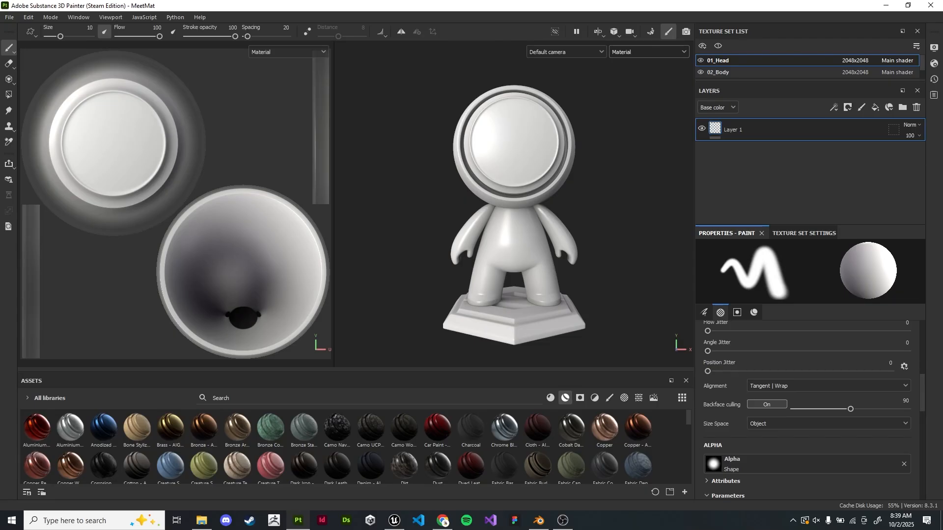
drag(391, 370, 396, 270)
scroll(356, 397, down, 3)
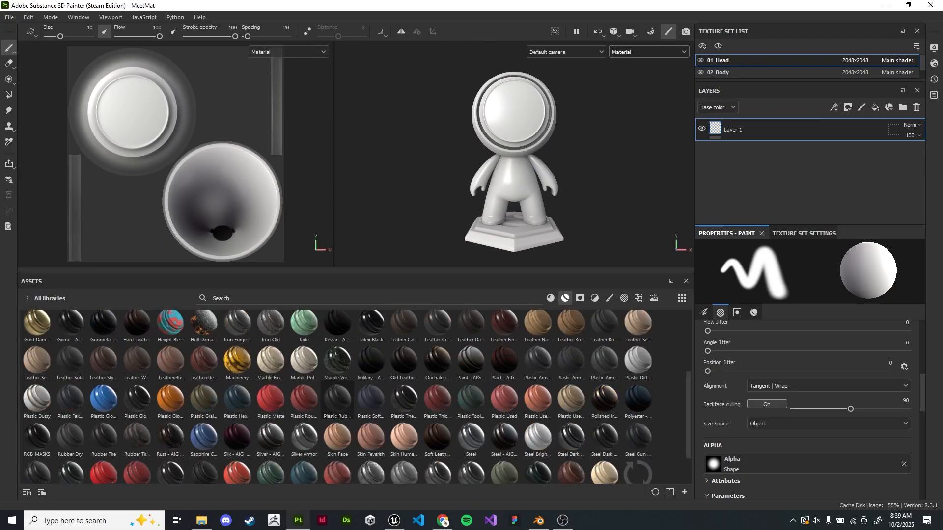
scroll(104, 412, down, 1)
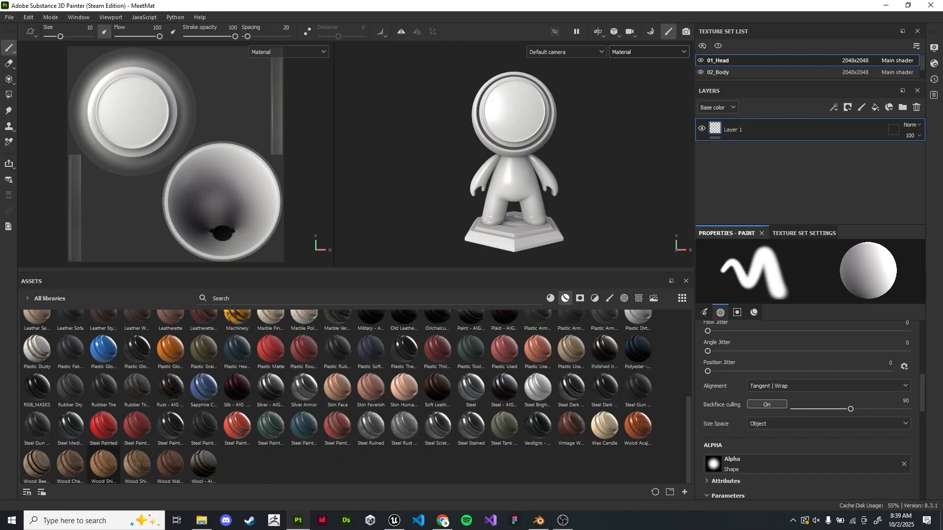
mouse_move(103, 426)
mouse_down()
mouse_move(295, 245)
mouse_move(513, 187)
mouse_move(513, 111)
mouse_up()
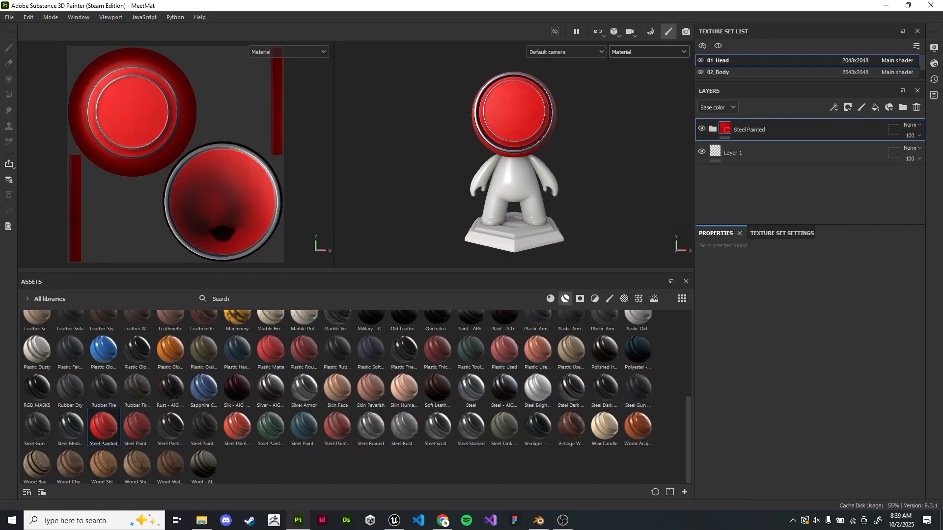
Enlarge the viewport again and inspect the worn metal edges on the painted head up close from several angles
drag(496, 269, 496, 374)
scroll(513, 206, up, 3)
alt+drag(513, 207, 541, 251)
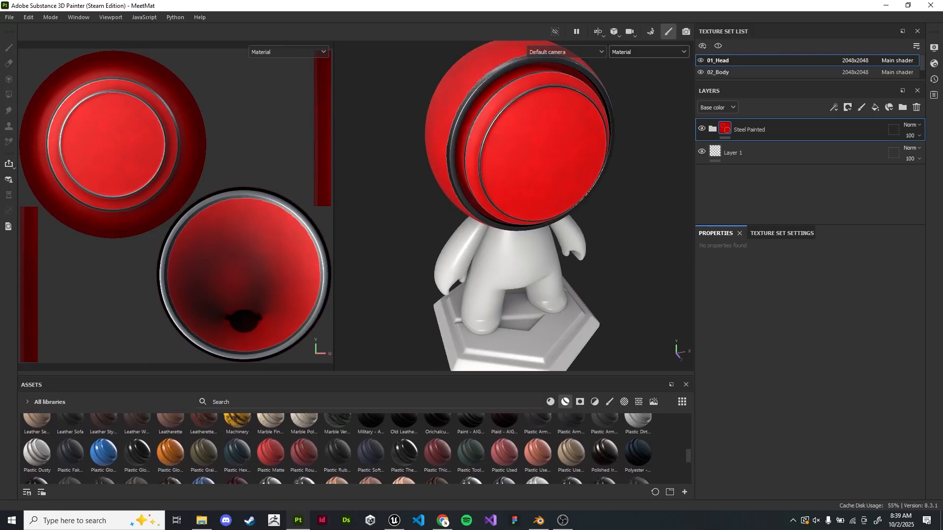
alt+middle_drag(541, 196, 506, 229)
scroll(506, 228, up, 2)
alt+drag(506, 228, 535, 221)
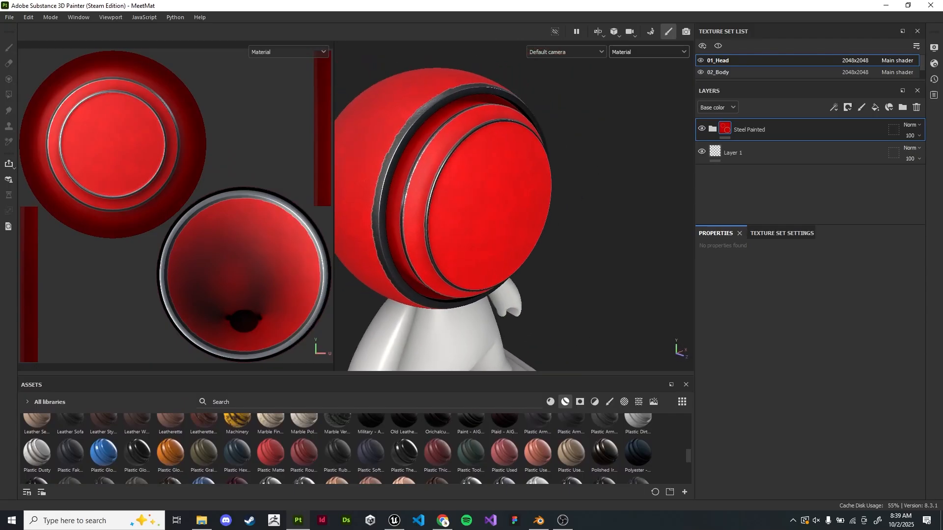
alt+middle_drag(511, 201, 587, 226)
scroll(587, 226, up, 2)
alt+drag(545, 221, 516, 223)
Expand the Steel Painted folder, delete Layer 1 beneath it, and enlarge the layer list to fit the whole stack
click(712, 129)
scroll(766, 167, down, 2)
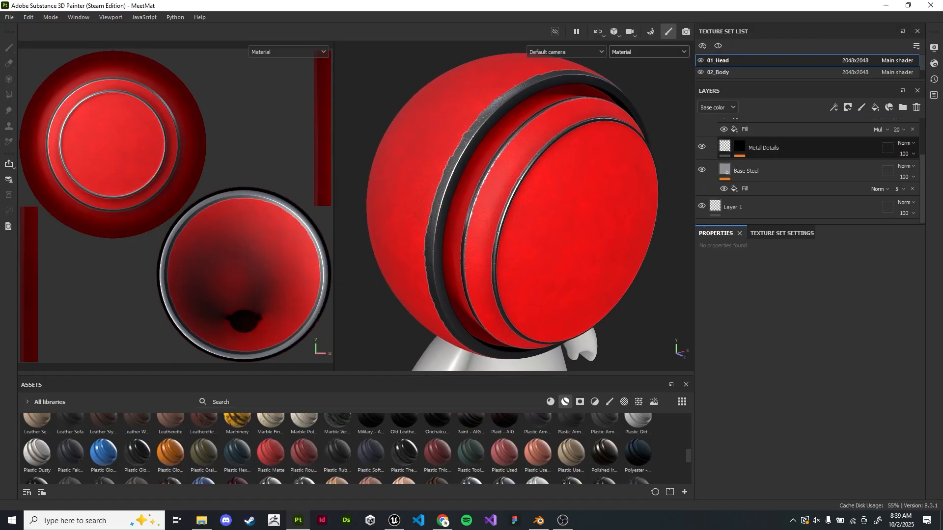
click(756, 207)
key(Delete)
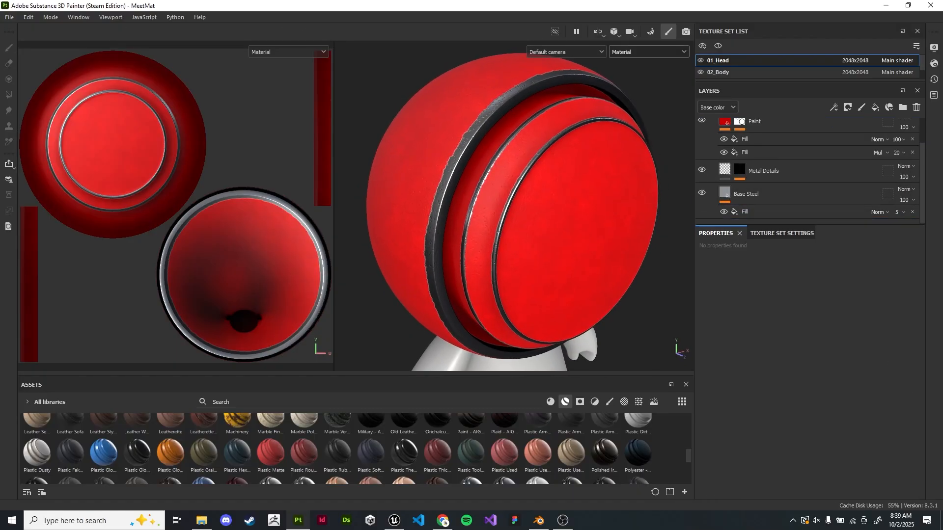
drag(809, 225, 809, 387)
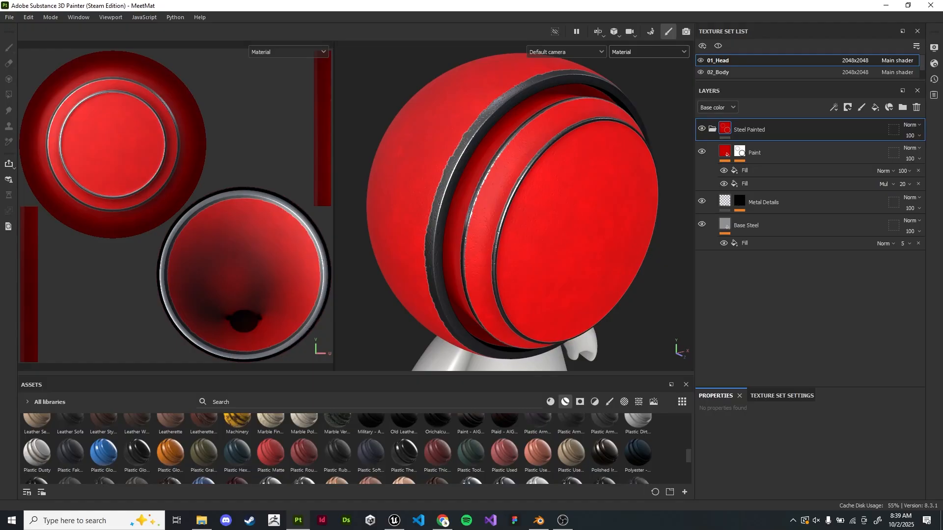
Select the Base Steel layer and undock its fill properties into a floating window
click(771, 225)
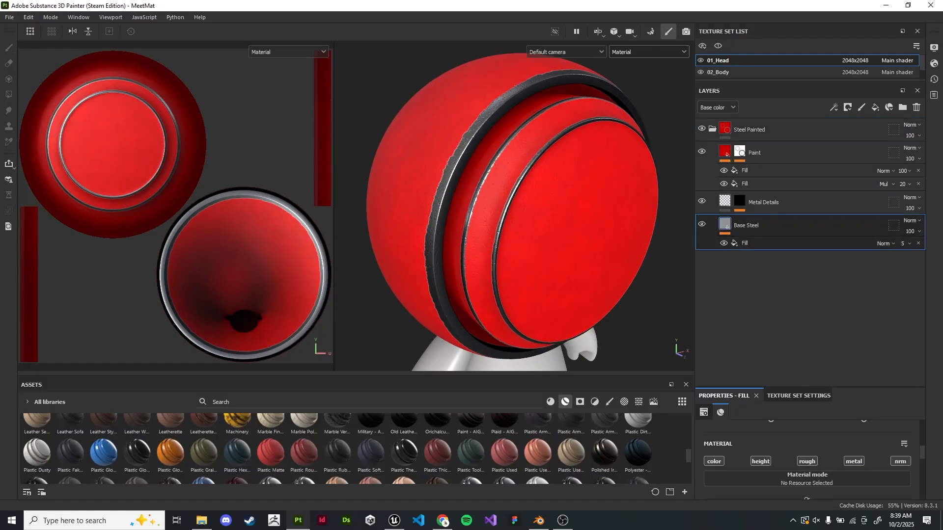
mouse_move(727, 395)
mouse_down()
mouse_move(715, 50)
mouse_move(675, 60)
mouse_move(651, 190)
mouse_move(679, 224)
mouse_move(728, 373)
mouse_move(739, 374)
mouse_move(696, 364)
mouse_move(697, 283)
mouse_move(700, 290)
mouse_up()
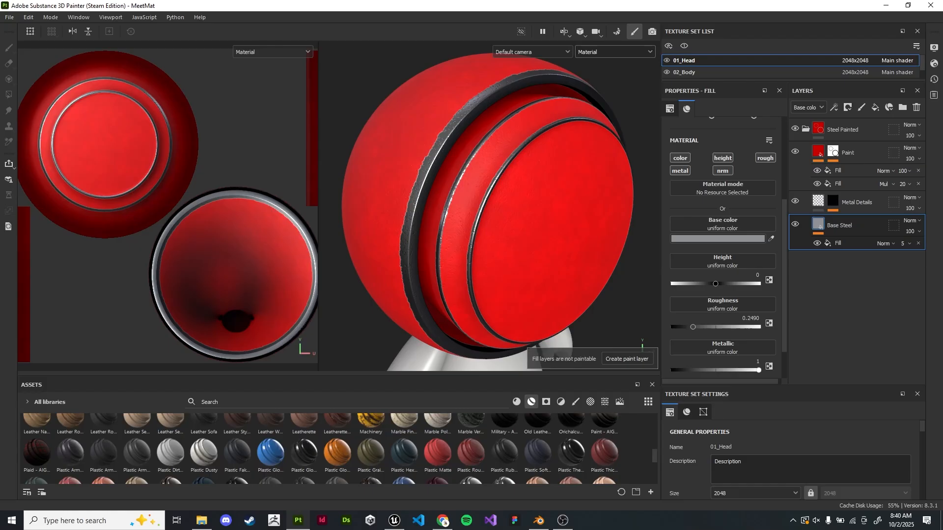
drag(712, 91, 575, 54)
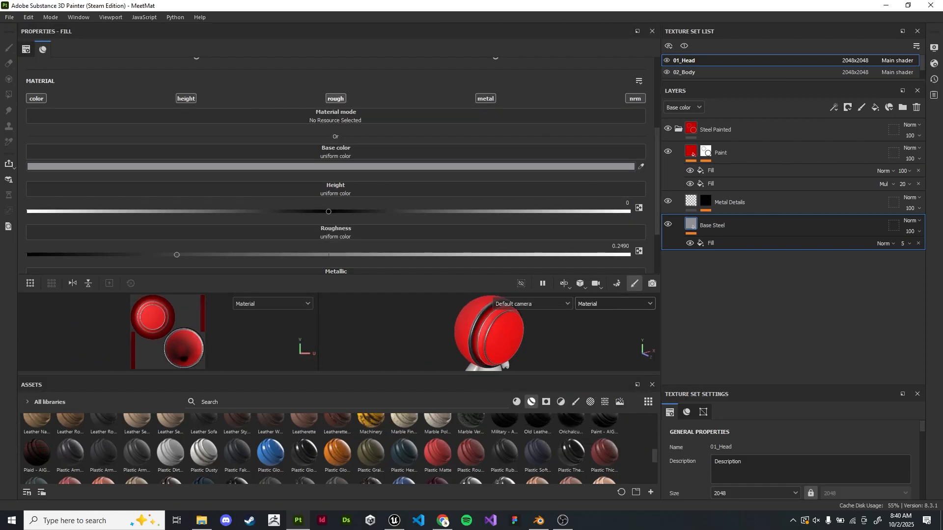
drag(336, 31, 514, 142)
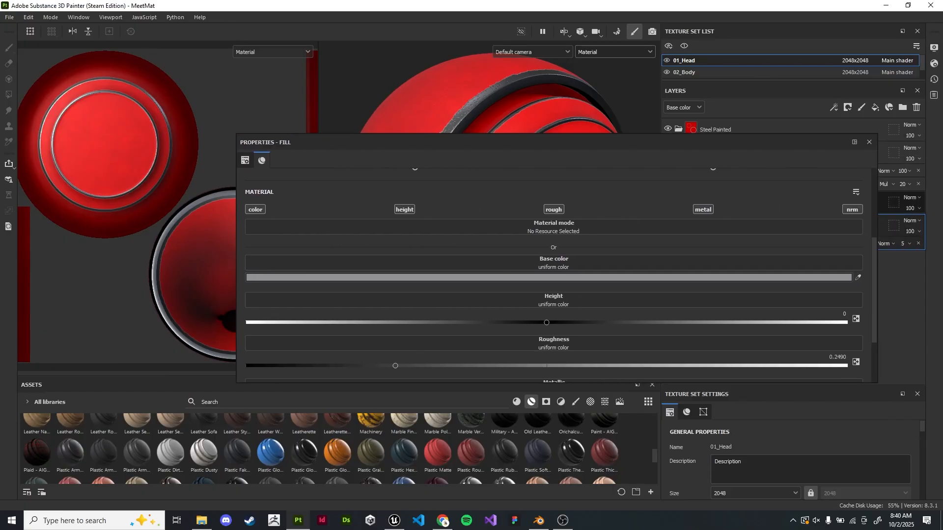
Make the floating properties window narrower and taller, and place it clear of the layer stack with all Base Steel material channels in view
drag(877, 201, 627, 201)
drag(431, 142, 481, 82)
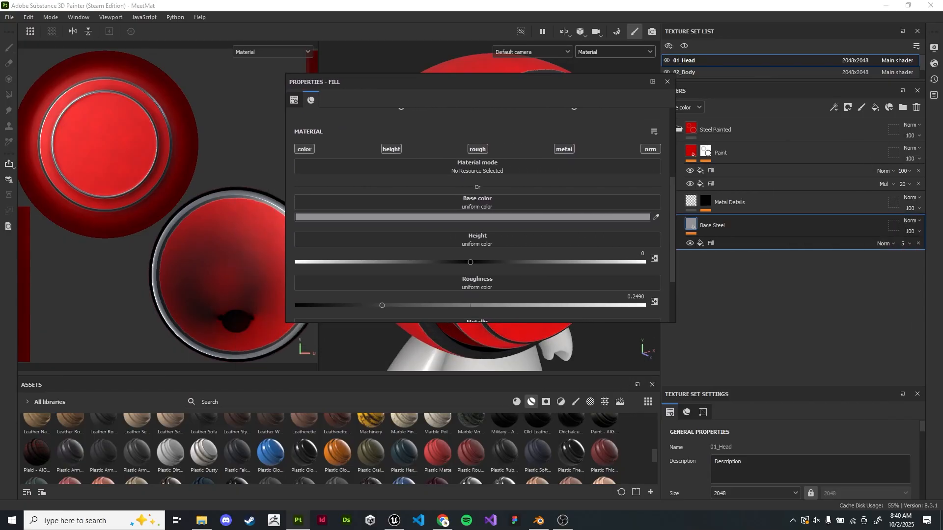
drag(481, 322, 480, 489)
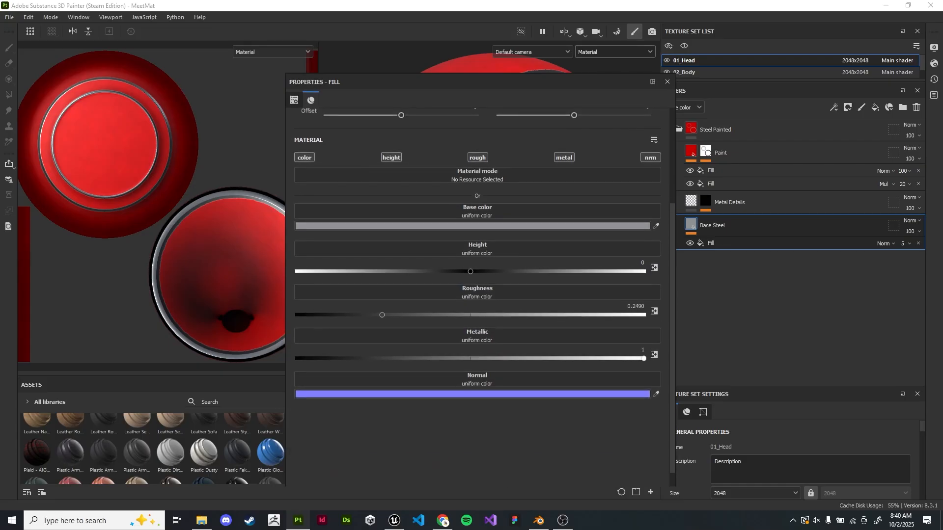
drag(675, 488, 578, 494)
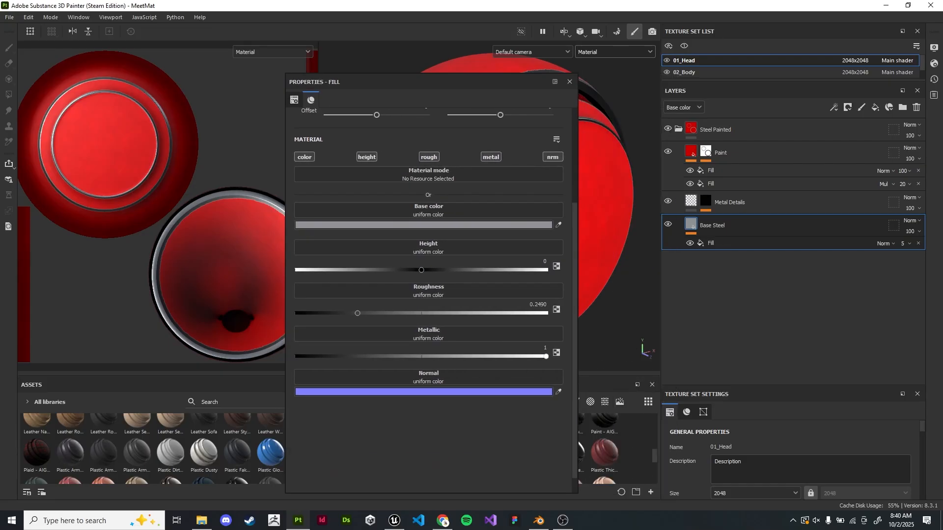
scroll(431, 295, up, 3)
scroll(431, 295, down, 2)
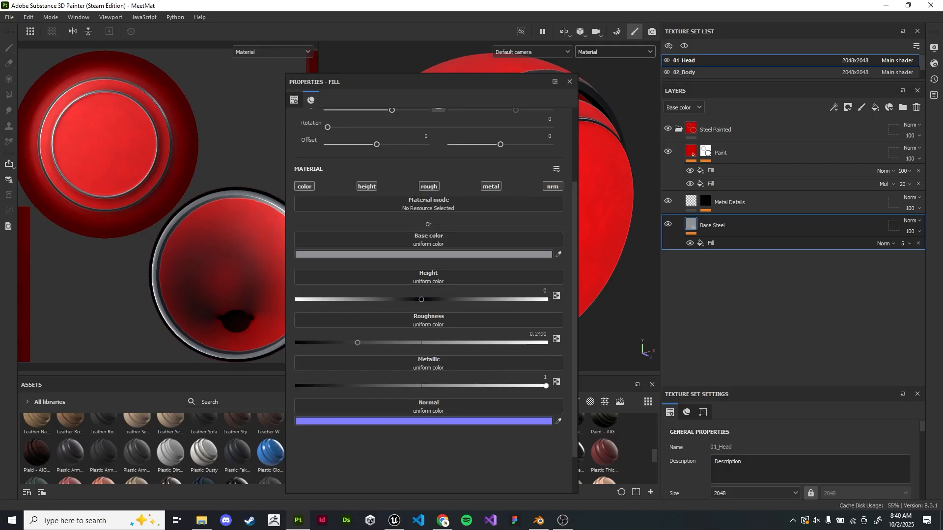
drag(521, 82, 413, 65)
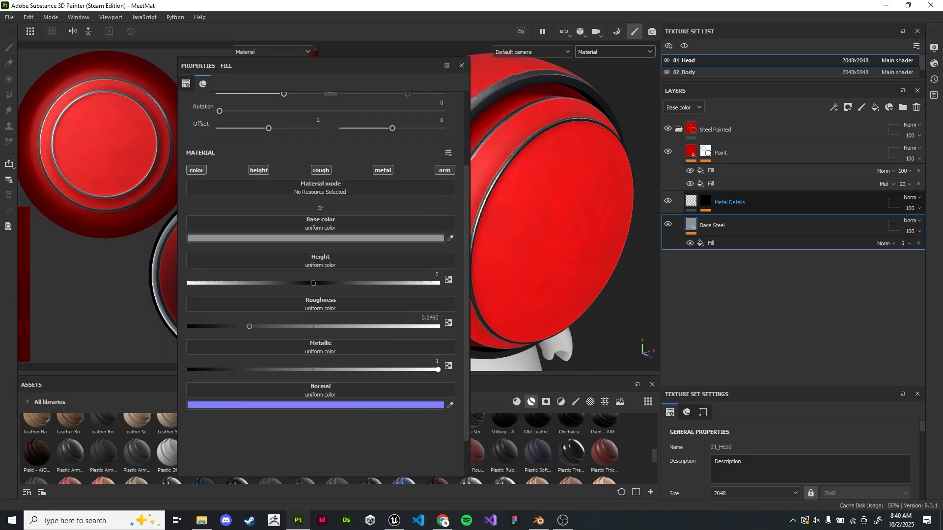
Review the Metal Details layer's fill properties and show the effects in its mask
click(730, 202)
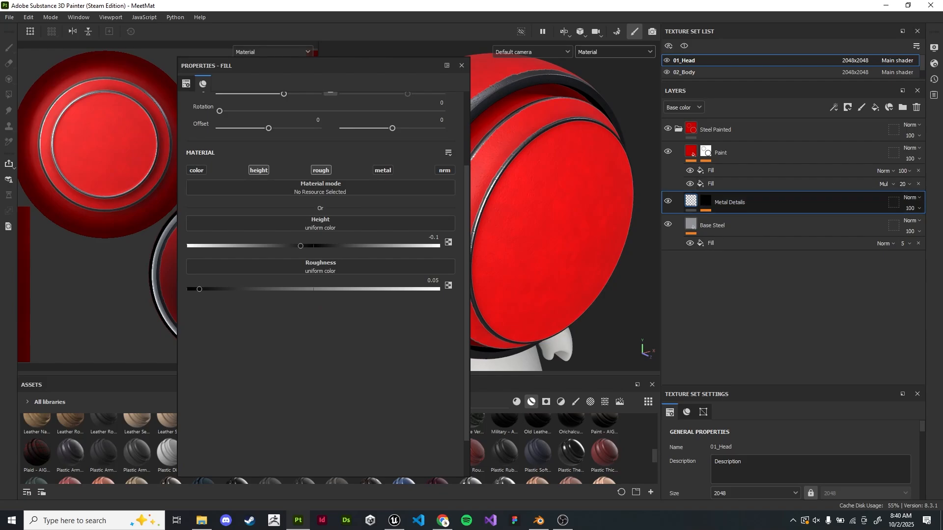
click(706, 201)
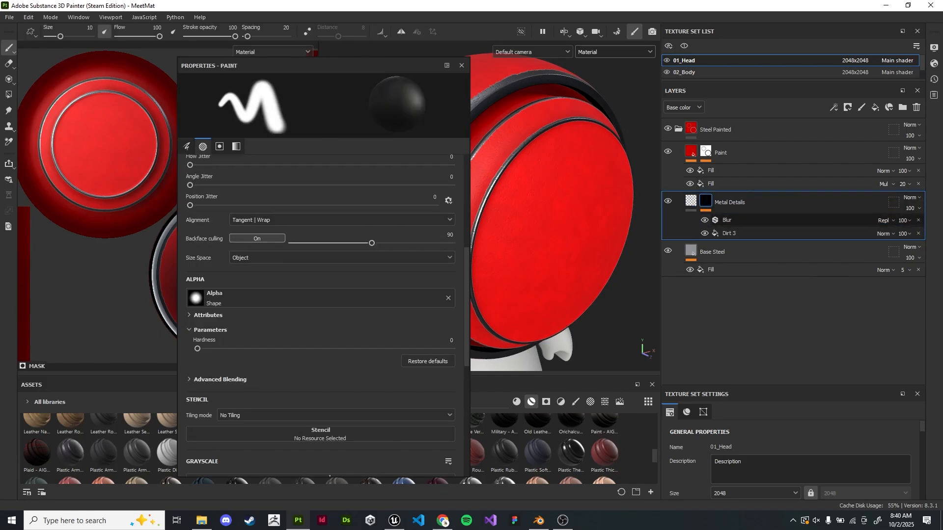
Review the settings of the Dirt 3 fill and the Blur filter in the Metal Details mask
click(736, 234)
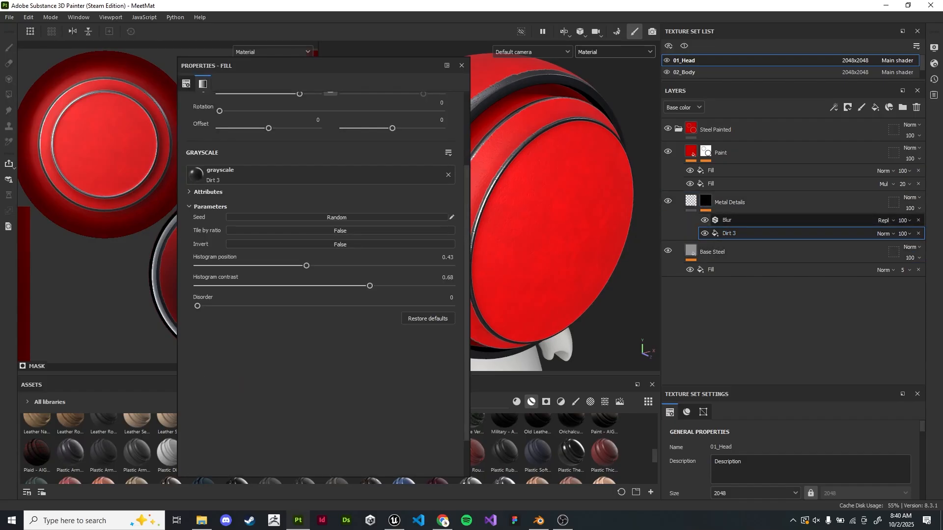
click(737, 220)
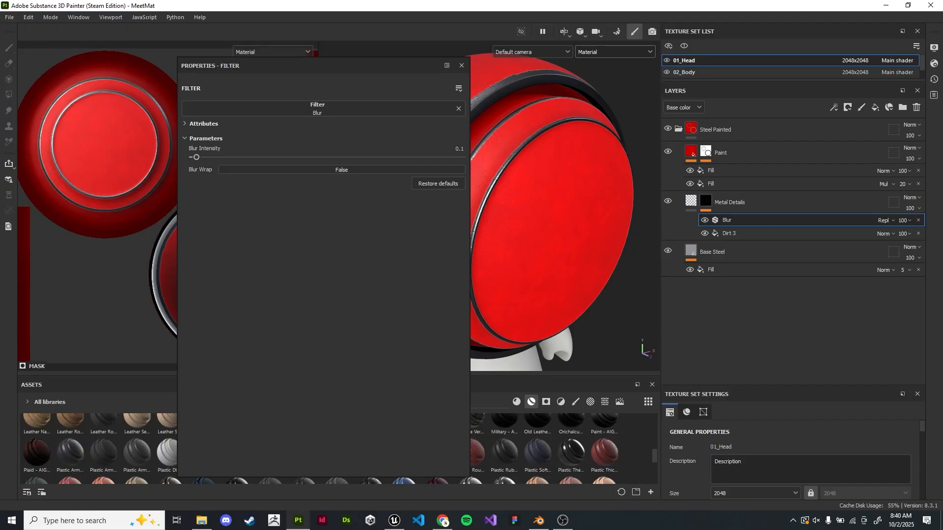
click(691, 201)
click(705, 201)
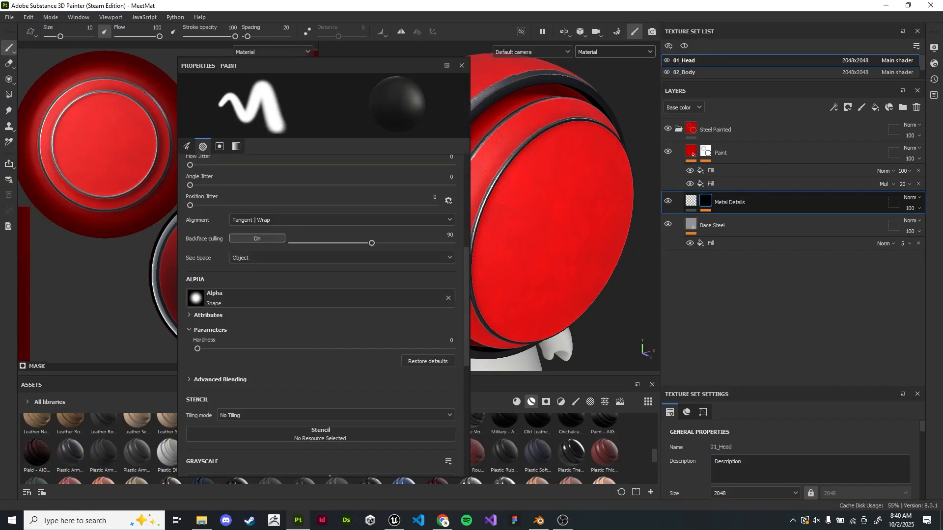
Show only the Metal Details mask in the viewport and move the floating properties window clear of the 3D view
click(614, 52)
click(600, 93)
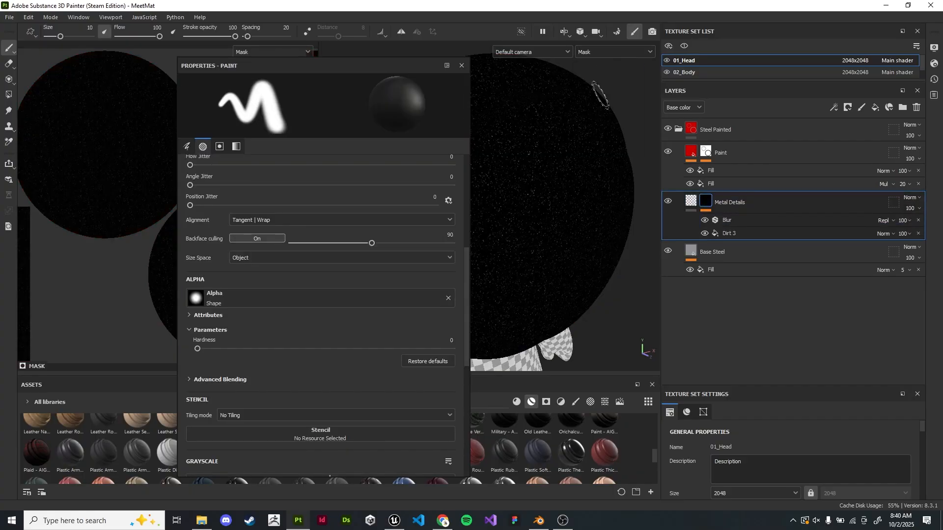
drag(418, 65, 398, 75)
drag(295, 74, 107, 65)
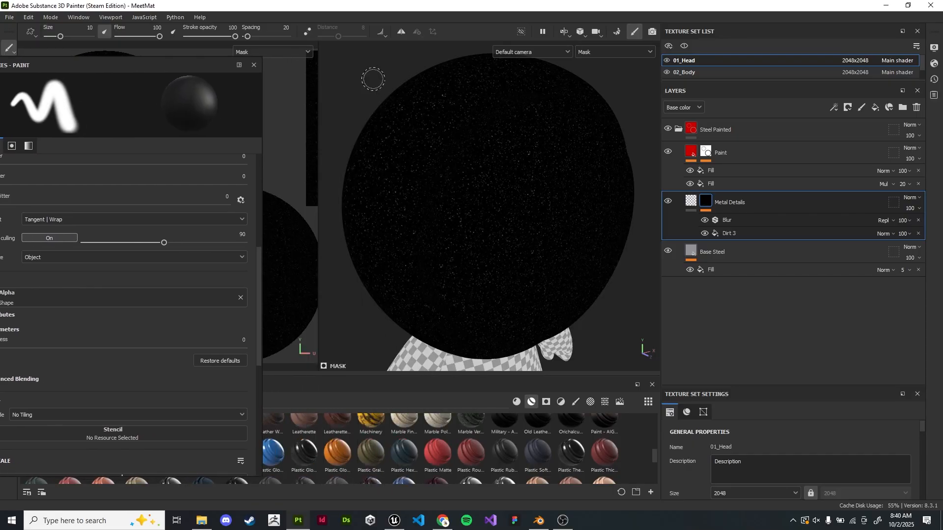
scroll(491, 168, up, 2)
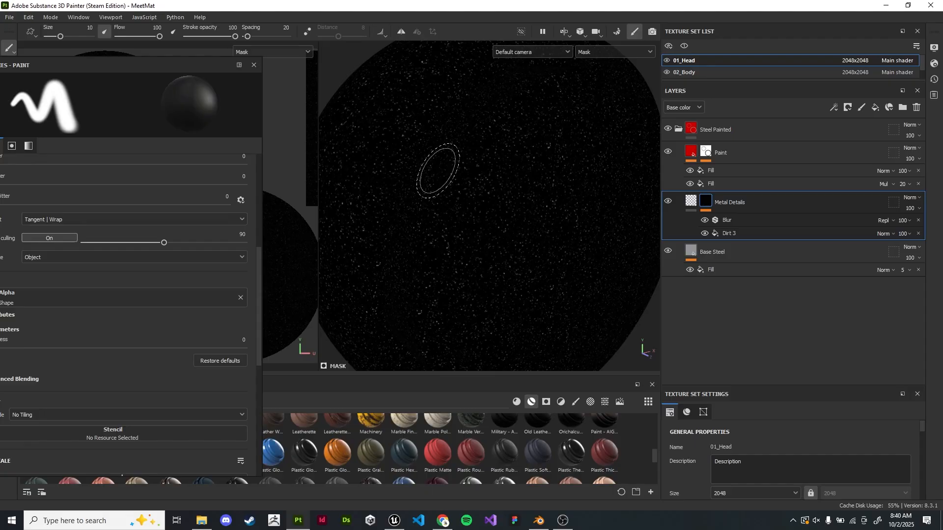
Review the material channels and settings of the Fill effects on the Paint layer's content
click(712, 171)
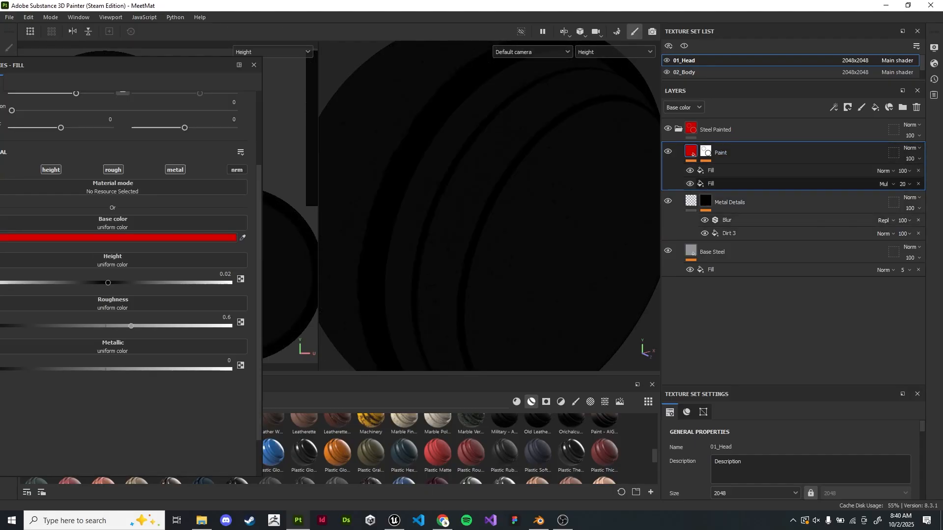
click(711, 171)
click(710, 184)
click(615, 51)
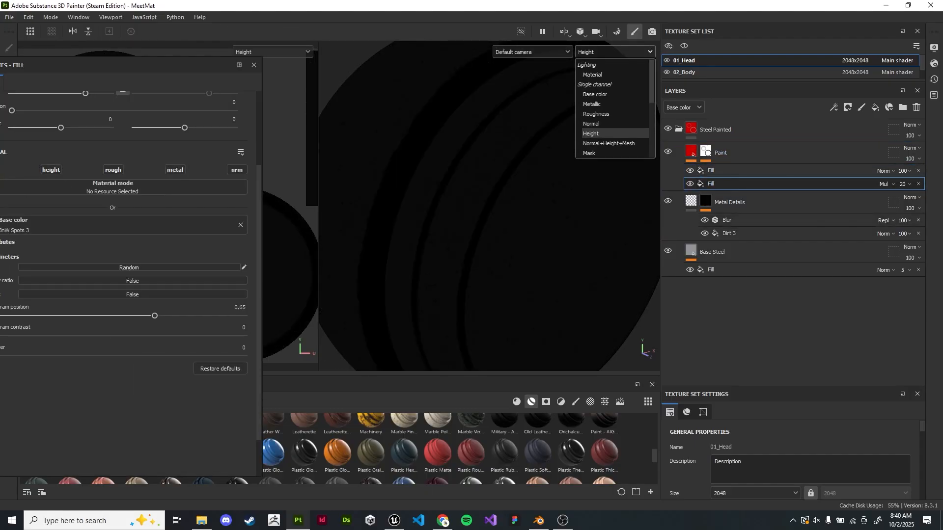
click(610, 104)
Review the Warp filter and Mask Editor generator on the Paint layer's mask, and display that mask in the viewport
click(706, 152)
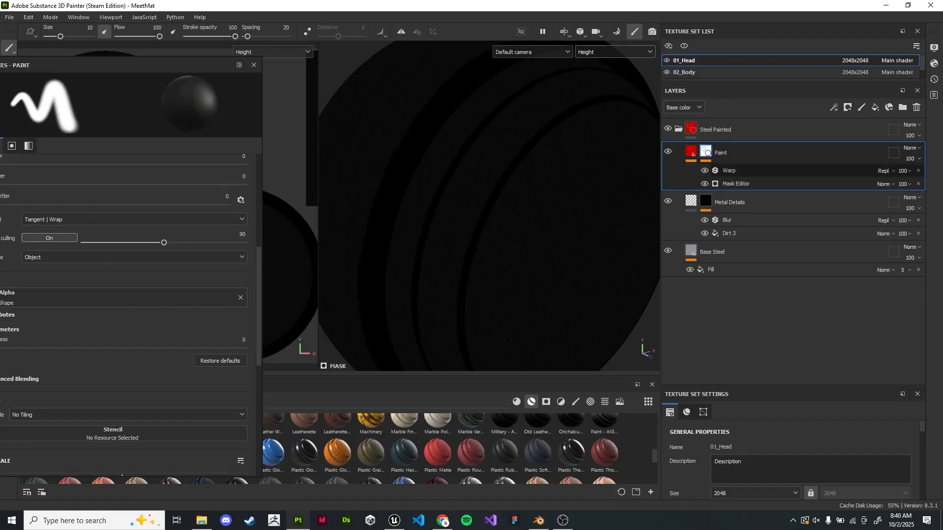
click(729, 170)
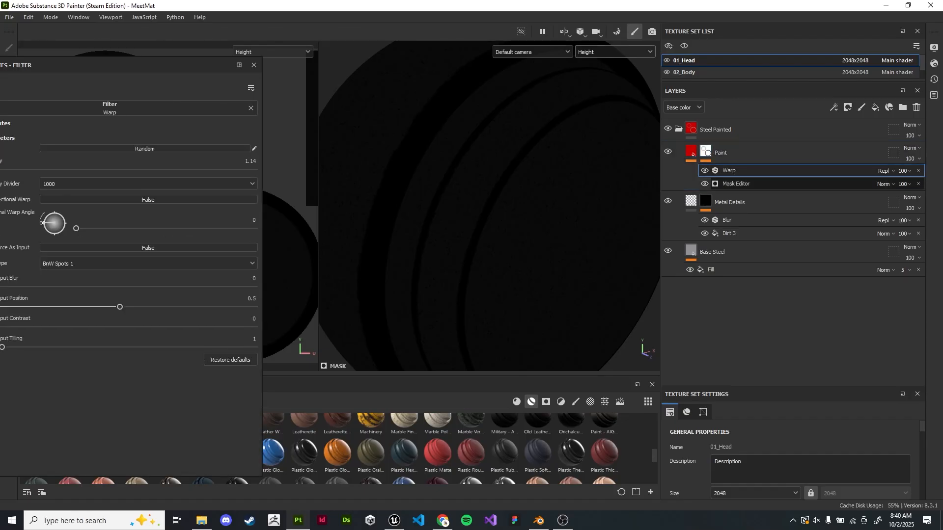
click(736, 184)
click(615, 52)
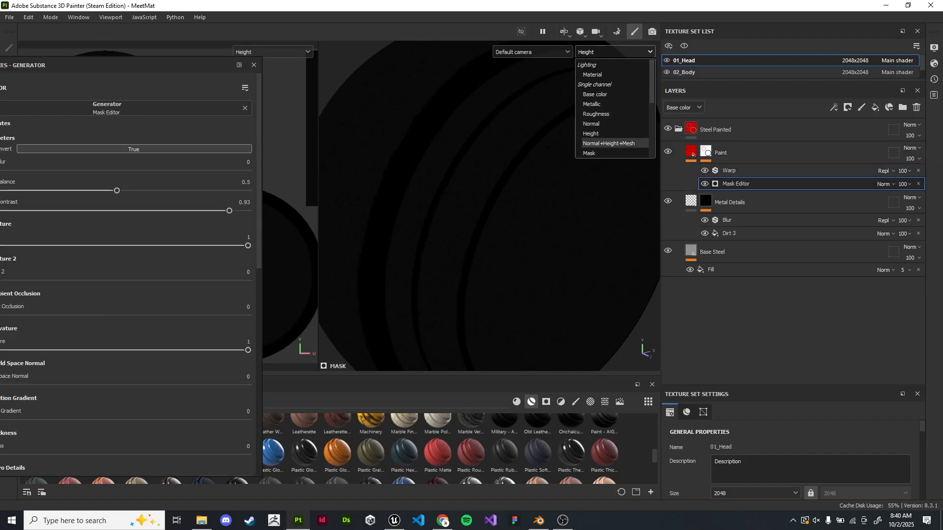
click(605, 152)
scroll(600, 184, down, 2)
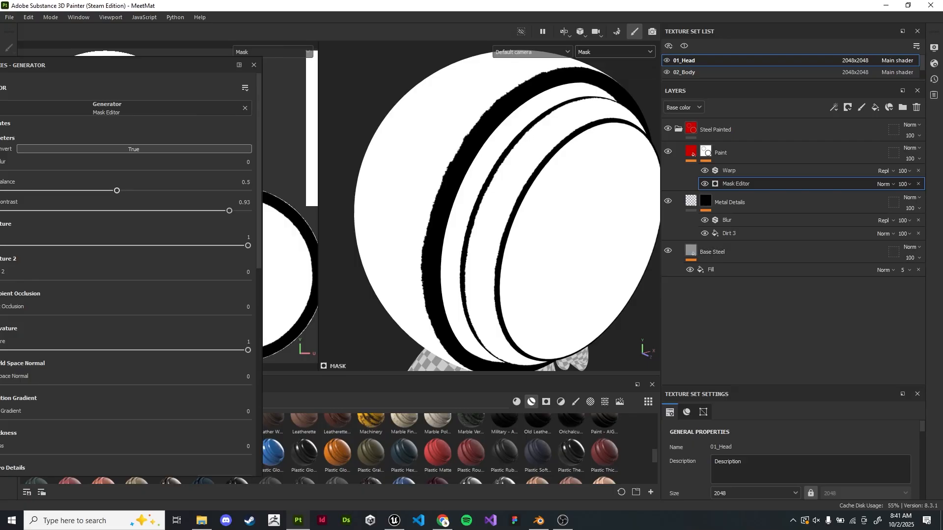
Bring the floating generator properties fully into view and examine the Mask Editor's parameters and image inputs
drag(30, 65, 432, 81)
scroll(513, 294, down, 4)
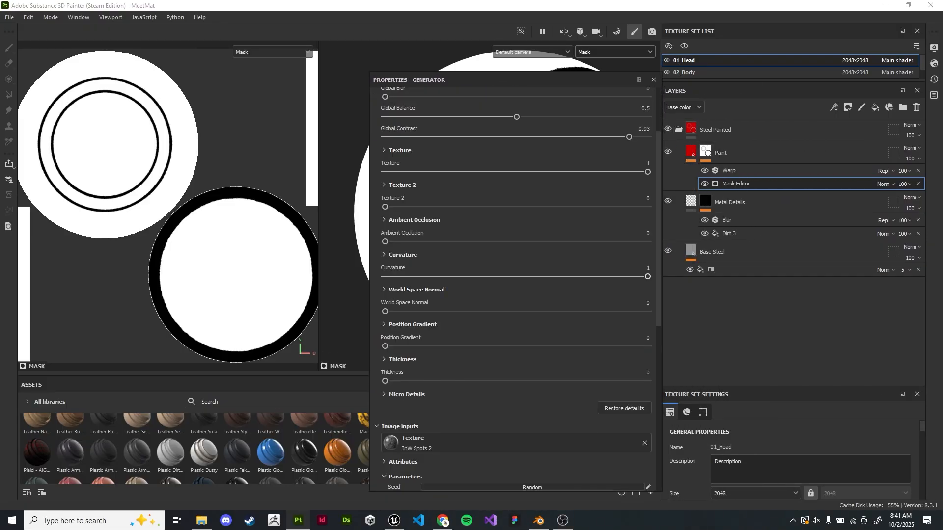
scroll(514, 231, up, 4)
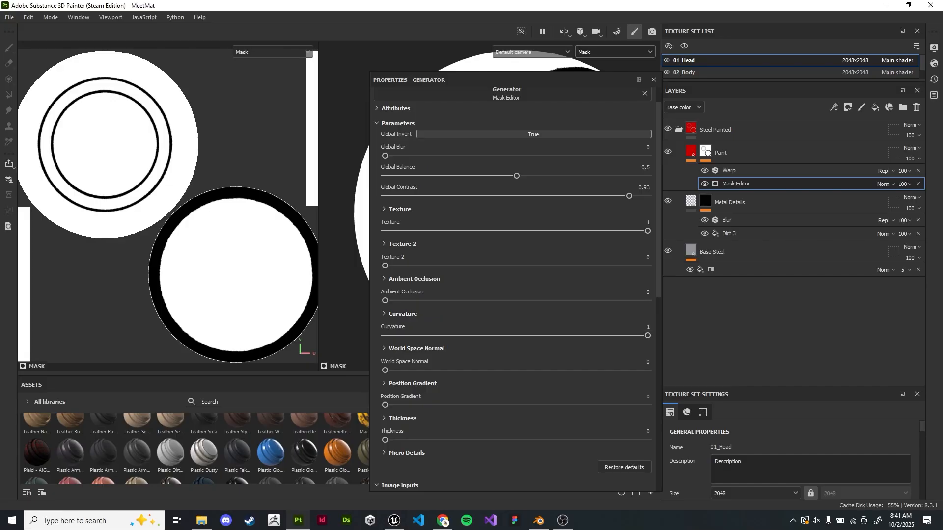
Dock the floating properties together with Texture Set Settings and make the docked area taller
drag(511, 80, 470, 92)
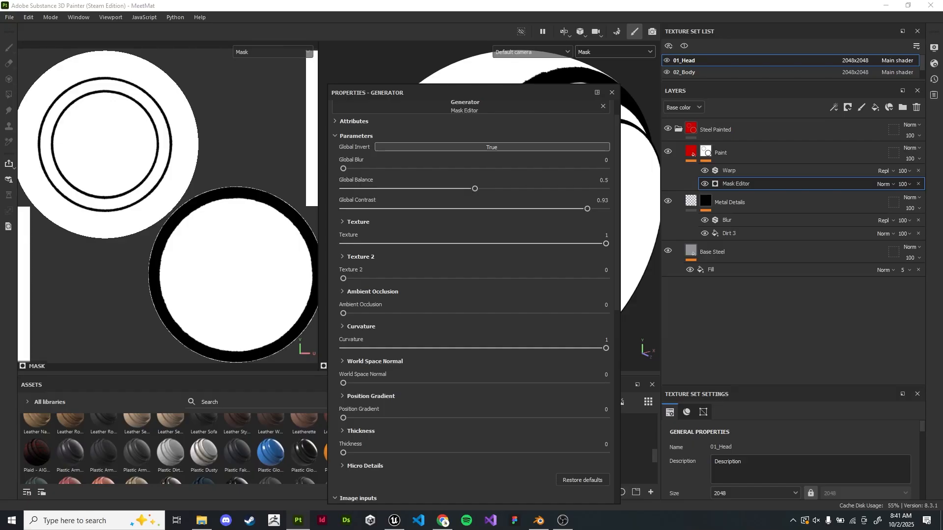
drag(363, 93, 706, 403)
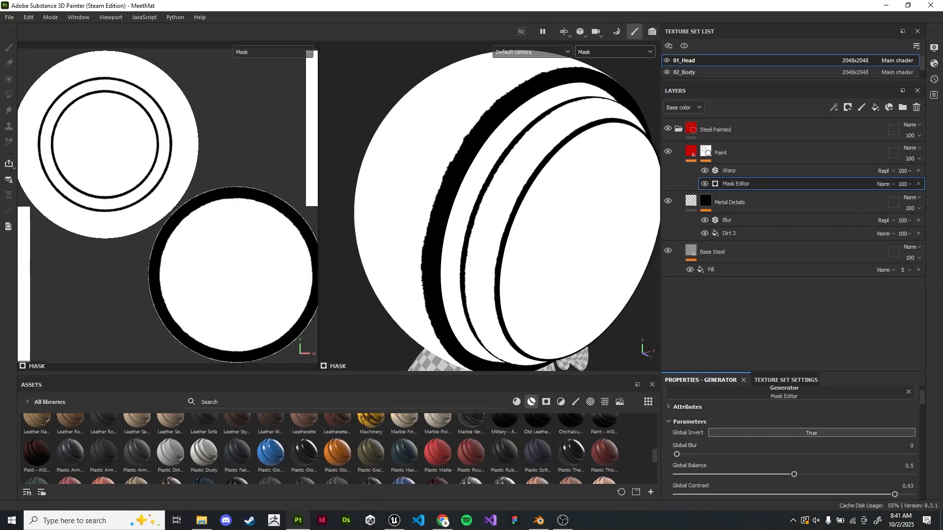
drag(775, 372, 775, 290)
Compare the Paint mask with the Warp filter and the Mask Editor generator each hidden and shown
click(759, 171)
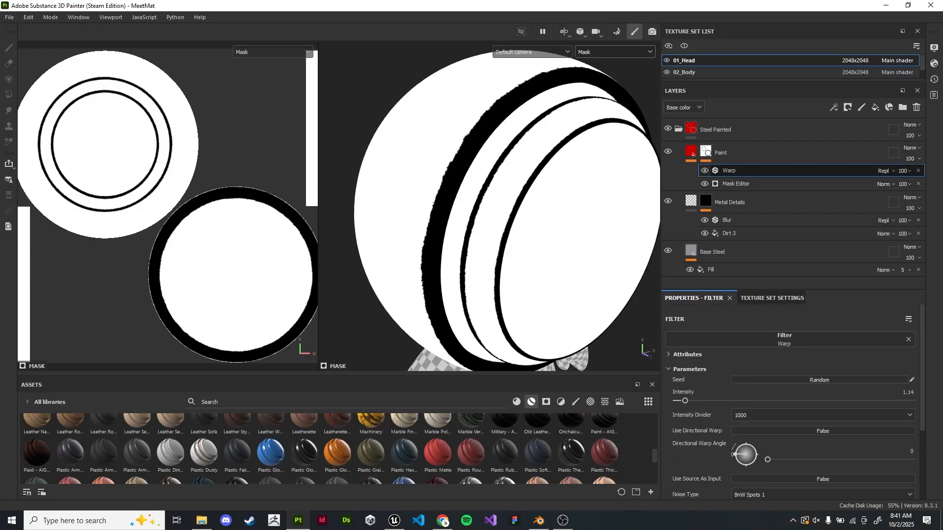
click(704, 171)
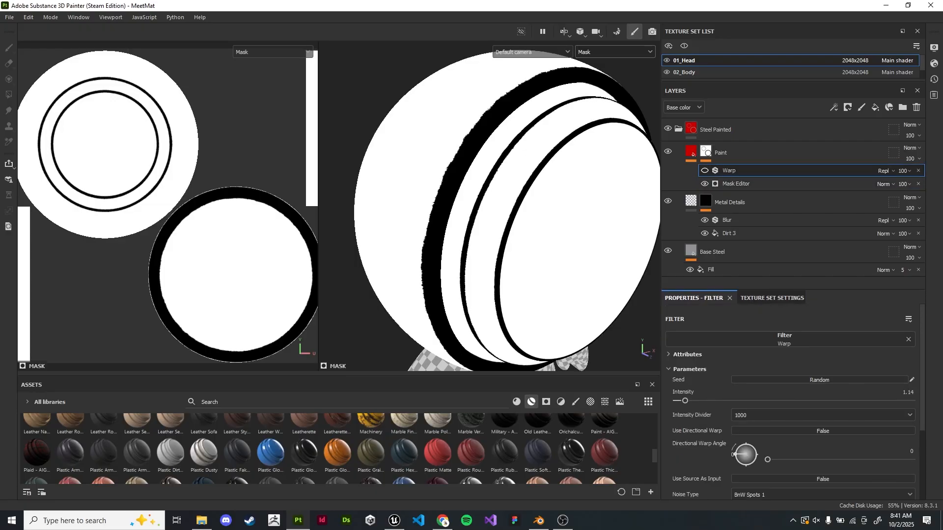
click(704, 183)
click(704, 184)
click(705, 183)
click(704, 183)
click(704, 170)
click(704, 170)
click(705, 170)
Collapse the Steel Painted folder and set the viewport display back to Material
click(679, 129)
click(683, 107)
click(683, 107)
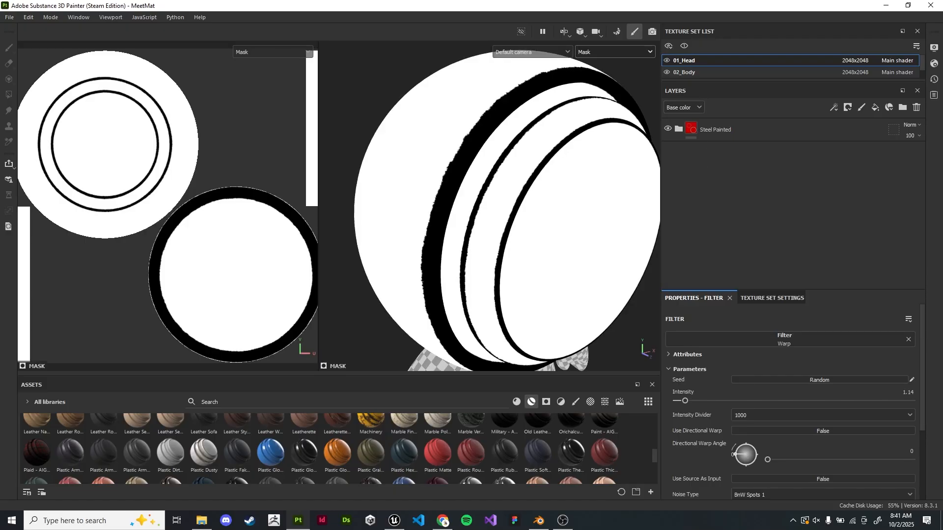
click(615, 52)
click(593, 75)
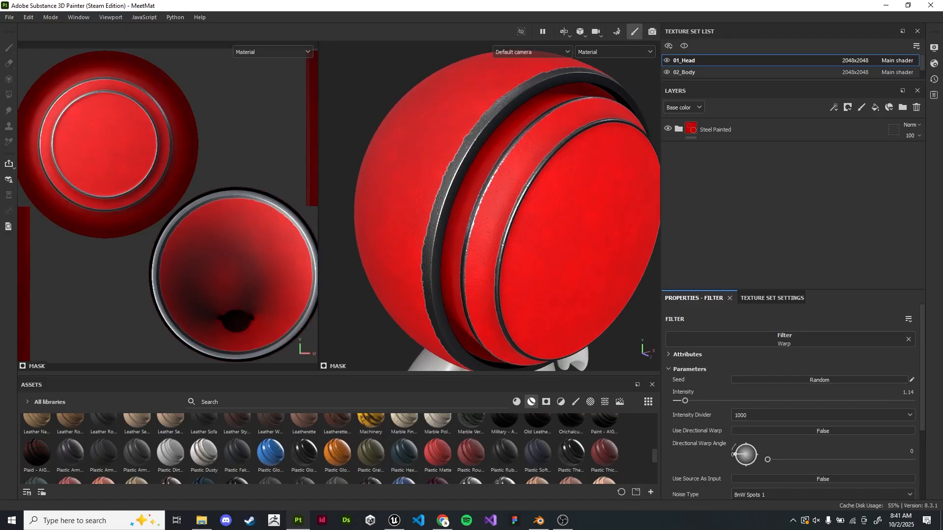
scroll(507, 211, down, 4)
scroll(507, 211, up, 3)
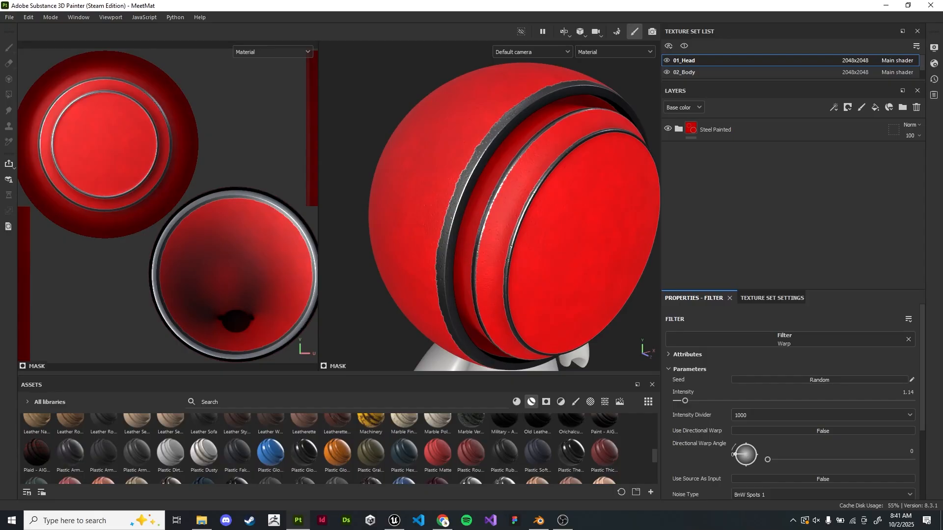
scroll(489, 206, down, 1)
alt+middle_drag(500, 214, 490, 209)
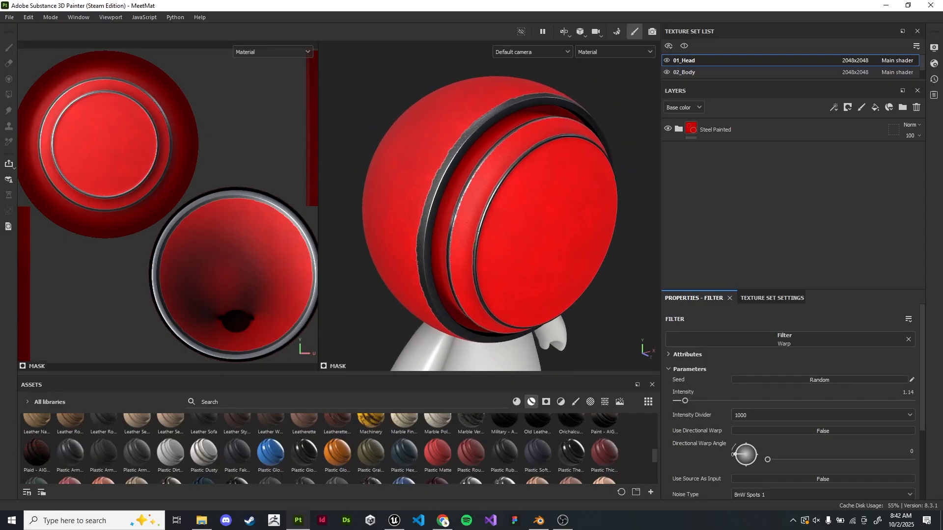
scroll(532, 196, down, 2)
scroll(532, 196, up, 2)
scroll(531, 196, down, 2)
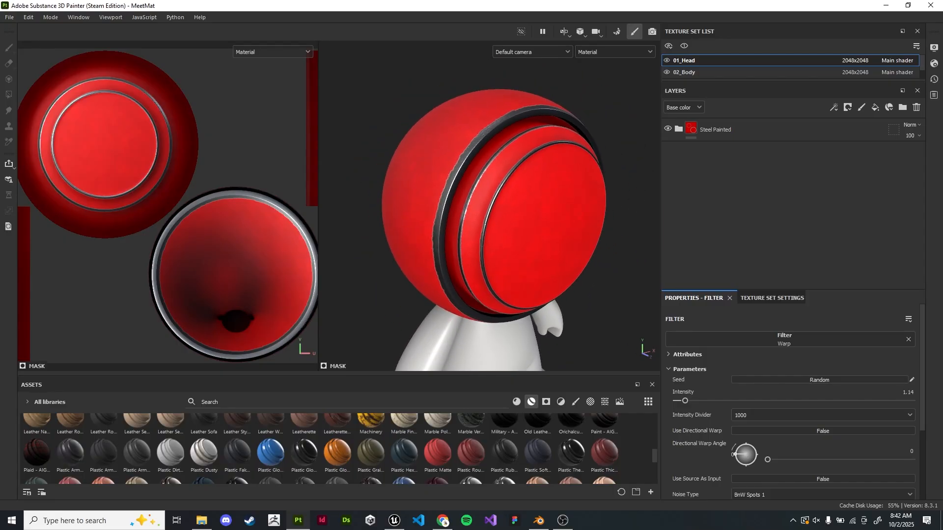
scroll(531, 195, up, 1)
scroll(530, 195, down, 1)
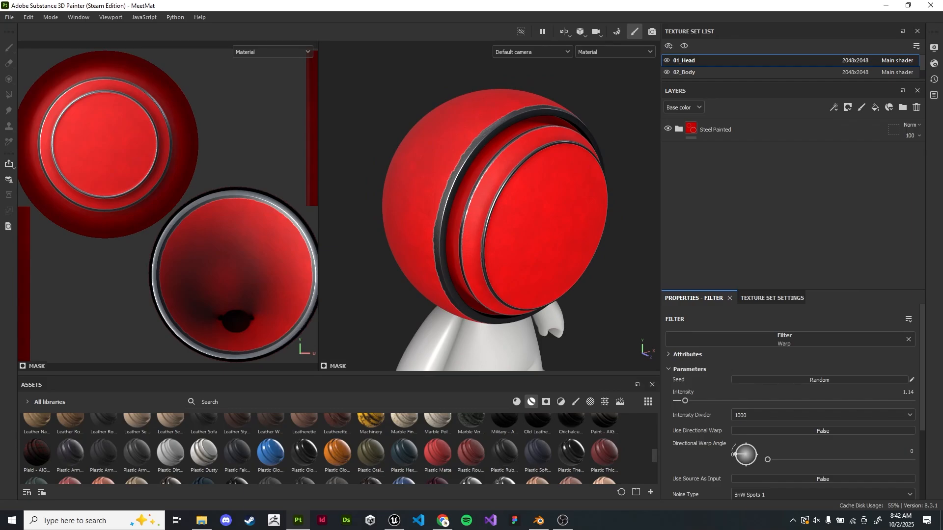
Switch to the Week 5 - Texturing II presentation in Google Slides and run the slideshow from the Smart Materials slide
click(786, 129)
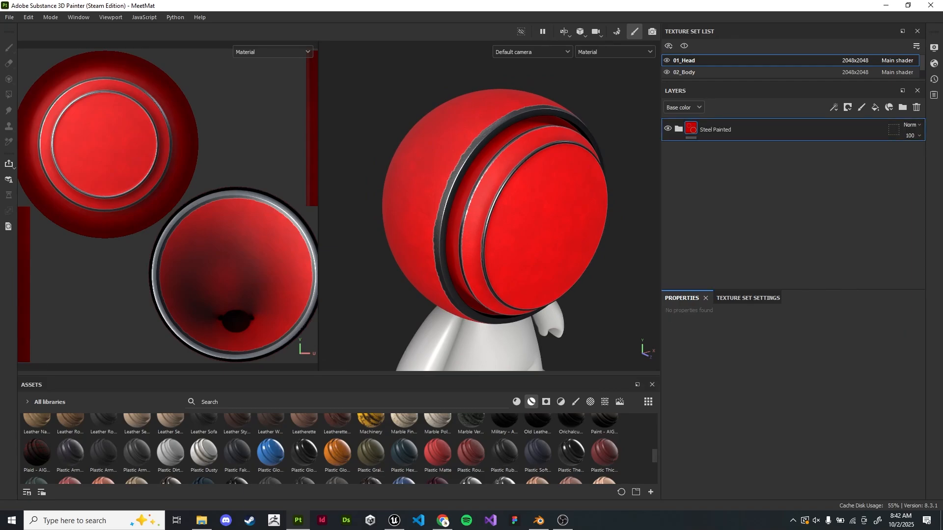
click(443, 520)
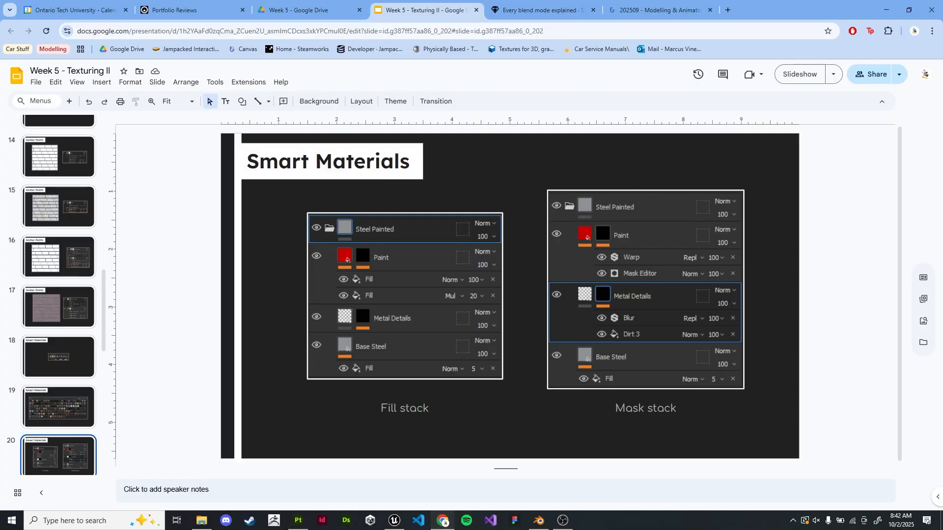
click(799, 74)
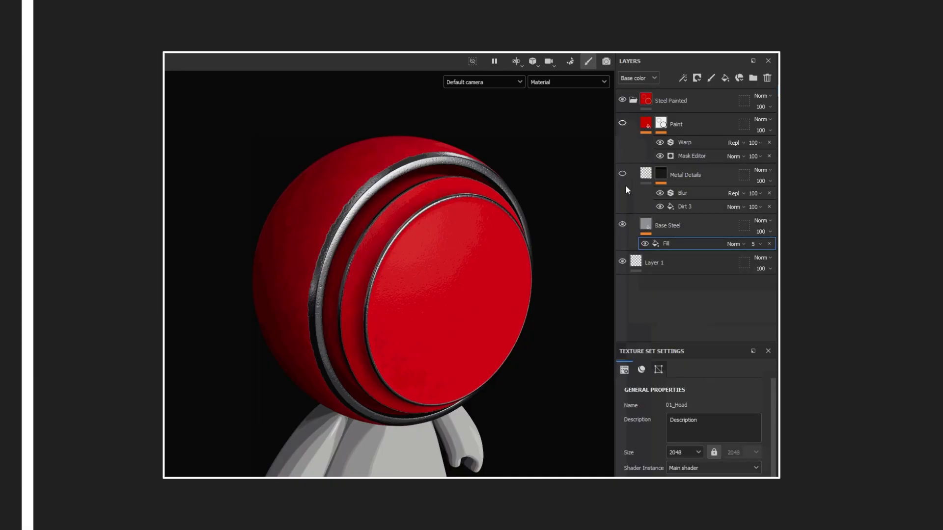
click(623, 224)
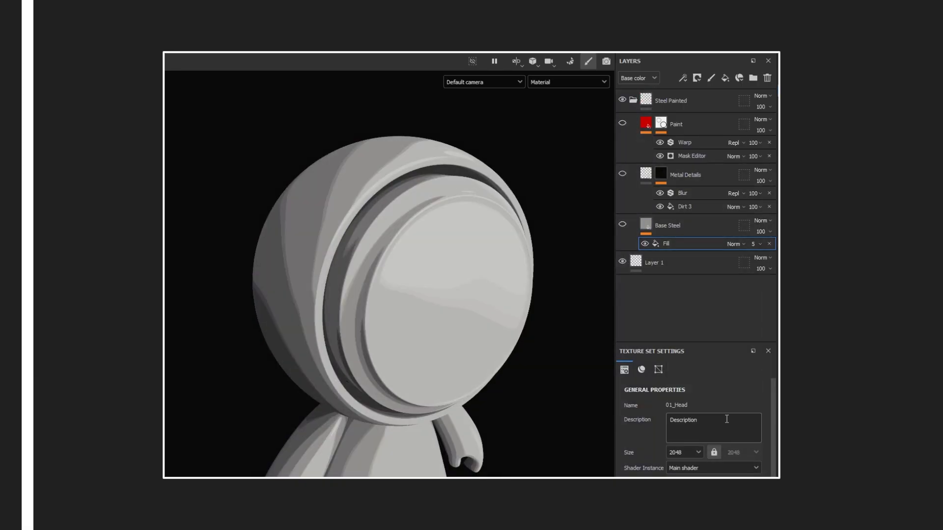
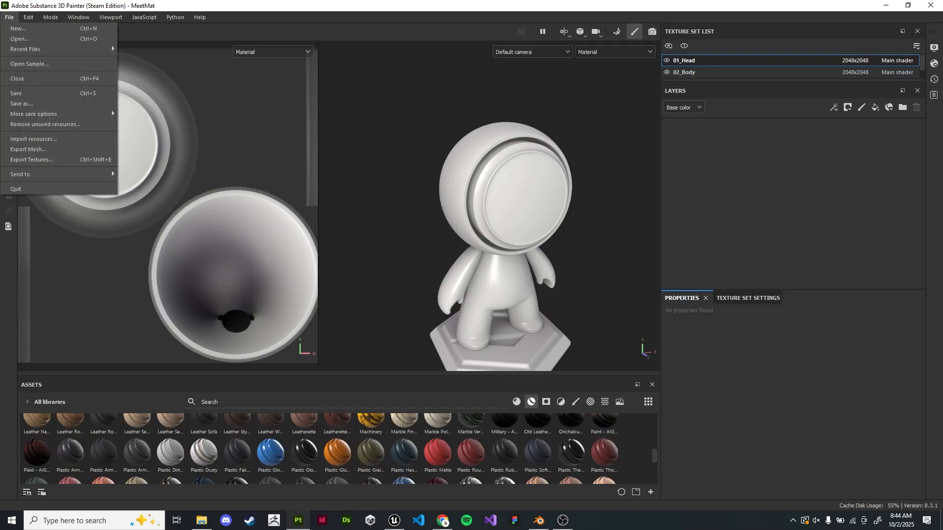
key(Down)
key(Down)
key(Down)
key(Down)
key(Escape)
Frame the whole untextured MeetMat with its base and preview it in rendering mode
alt+drag(555, 236, 531, 241)
alt+middle_drag(531, 241, 501, 197)
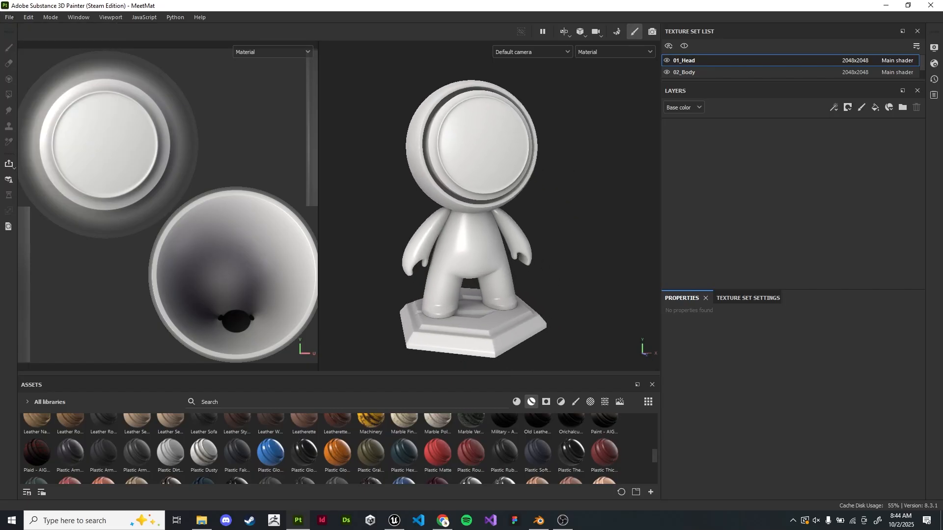
alt+drag(501, 197, 543, 209)
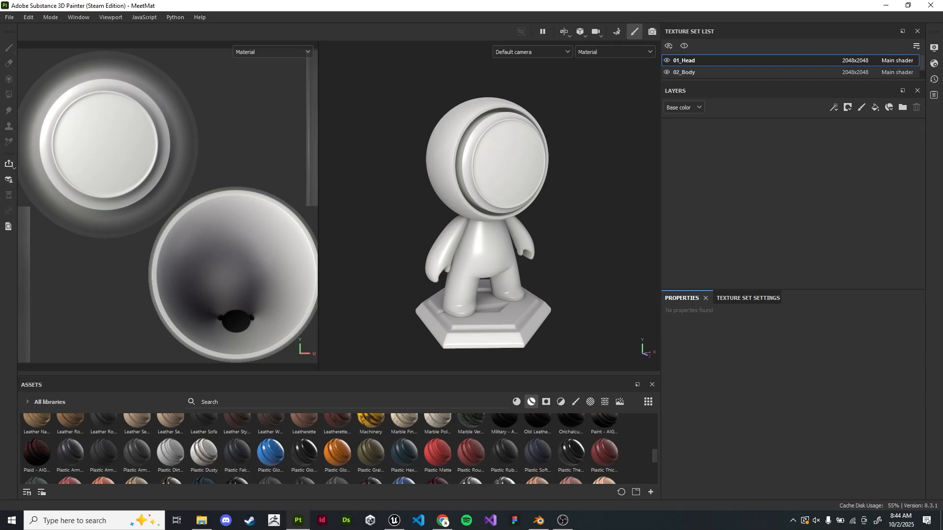
scroll(491, 209, up, 1)
scroll(492, 209, down, 2)
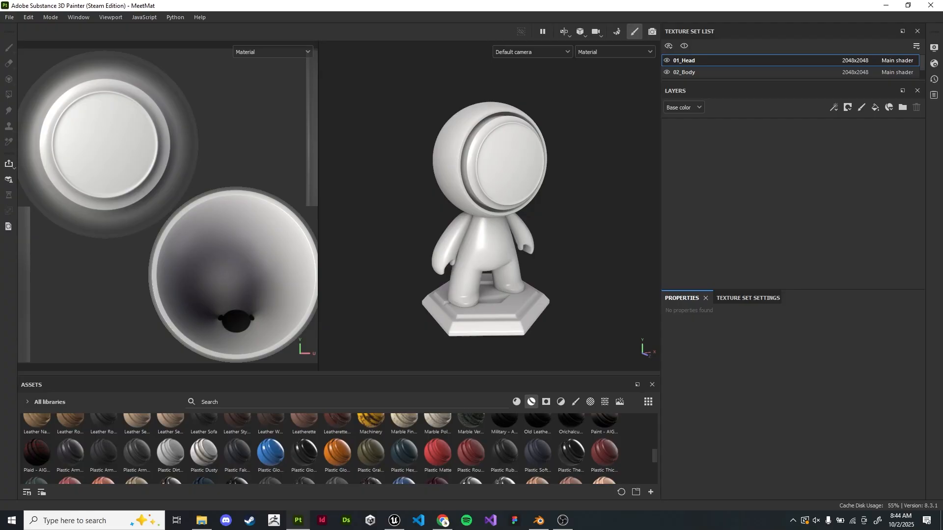
mouse_move(530, 206)
alt+mouse_down()
mouse_move(553, 214)
mouse_move(532, 209)
alt+mouse_up()
click(652, 31)
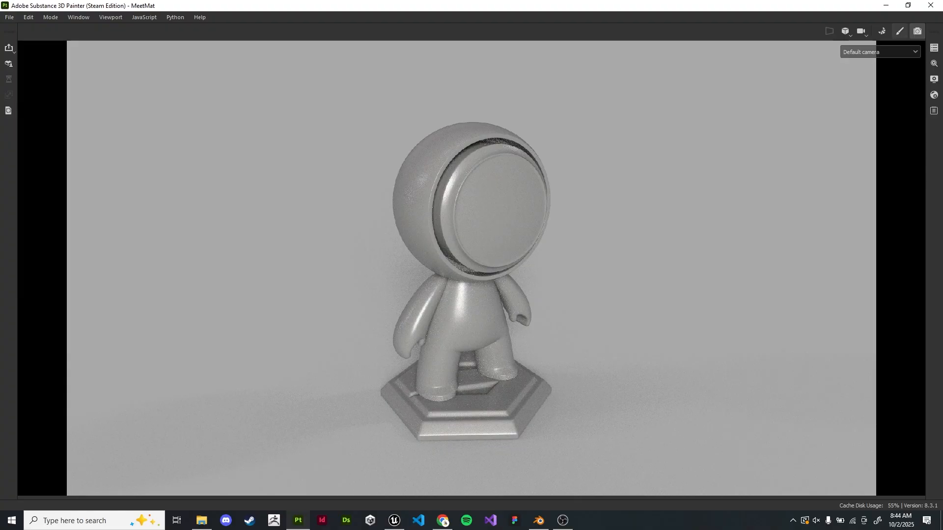
Return to painting mode with the whole MeetMat in view and enlarge the layer list slightly
click(900, 31)
alt+middle_drag(491, 206, 471, 214)
scroll(470, 213, up, 2)
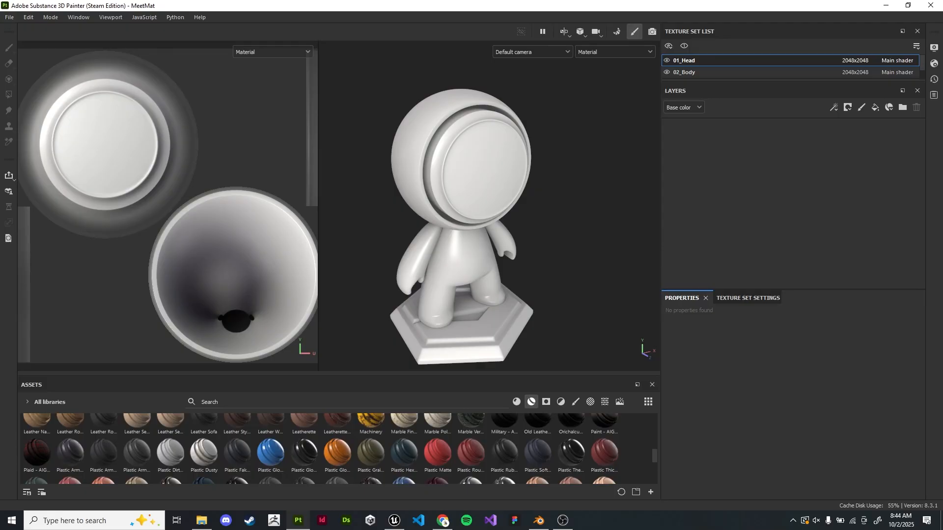
drag(786, 289, 786, 300)
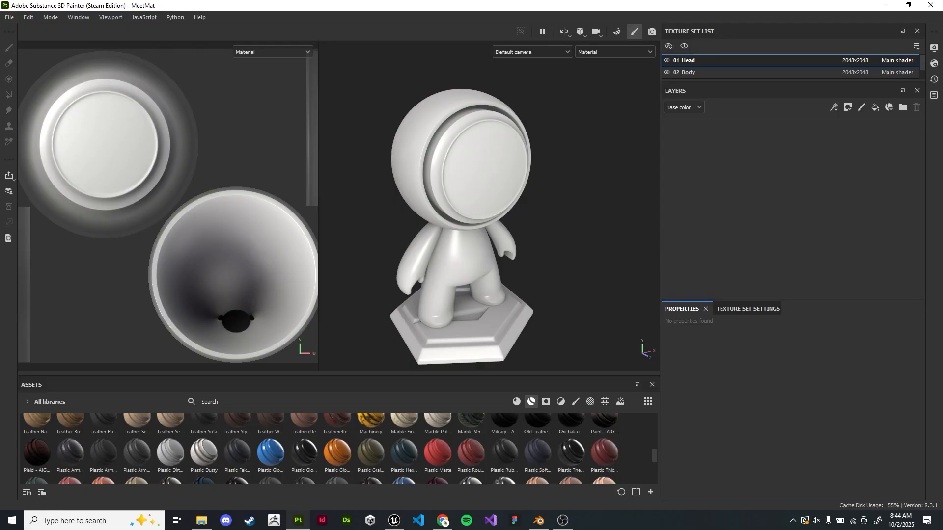
Enlarge the texture set list, add a fill layer to the 01_Head texture set and make its base color bright red
drag(786, 80, 786, 106)
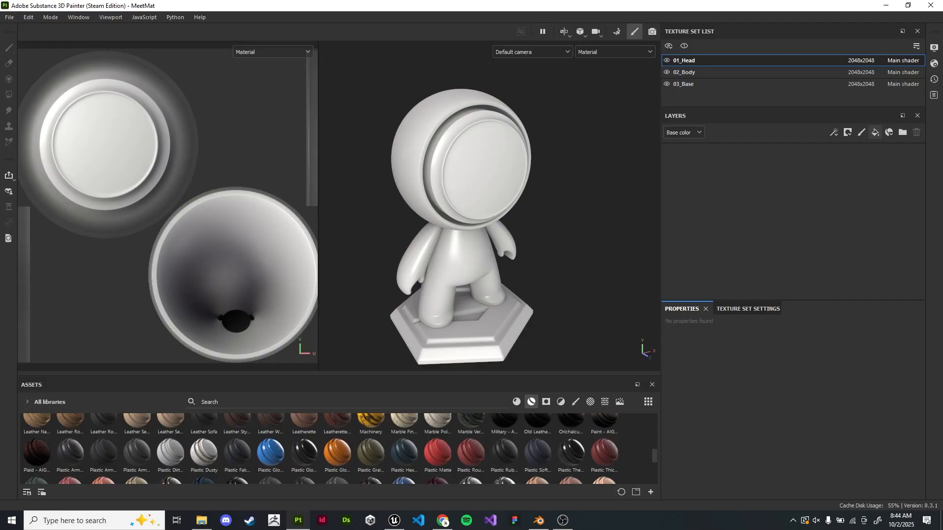
click(876, 132)
scroll(462, 227, down, 2)
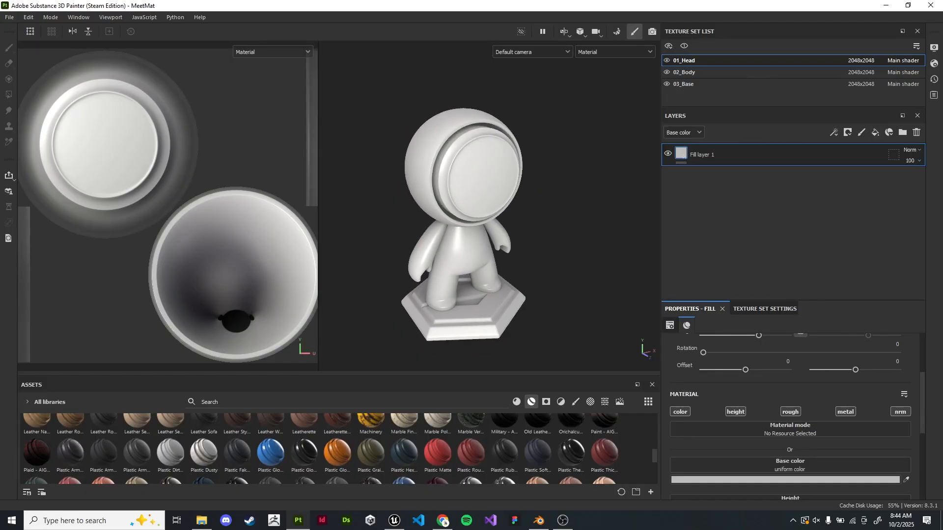
scroll(462, 221, up, 3)
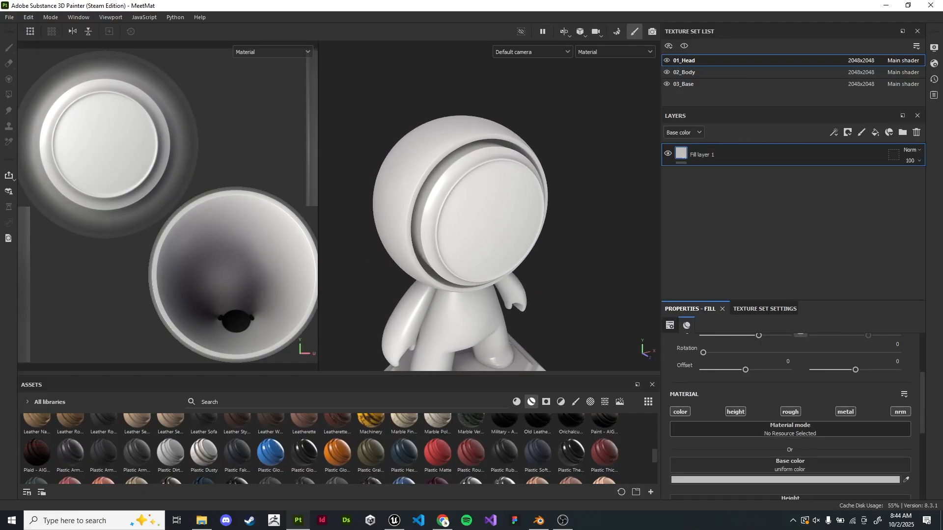
click(786, 480)
drag(811, 378, 893, 352)
click(931, 321)
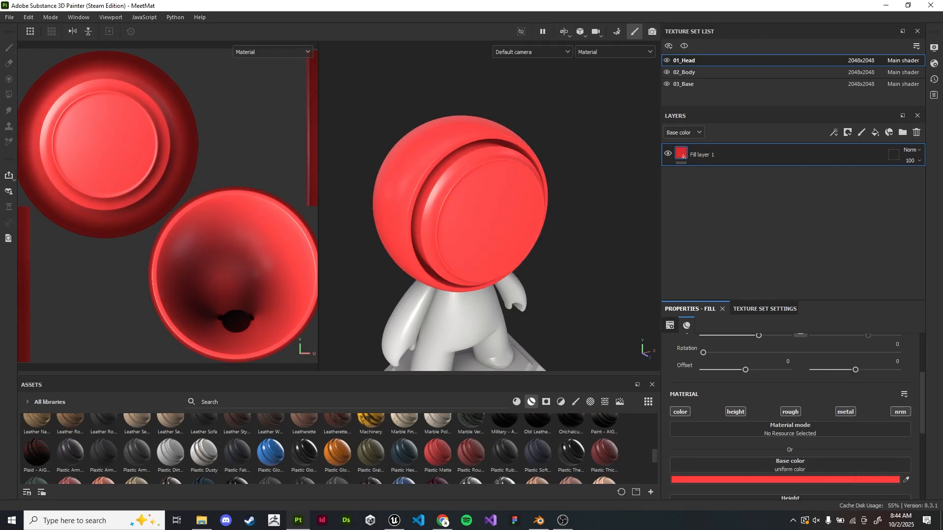
Set the roughness of the head's red fill layer to 0.7
scroll(791, 418, down, 3)
scroll(791, 417, up, 6)
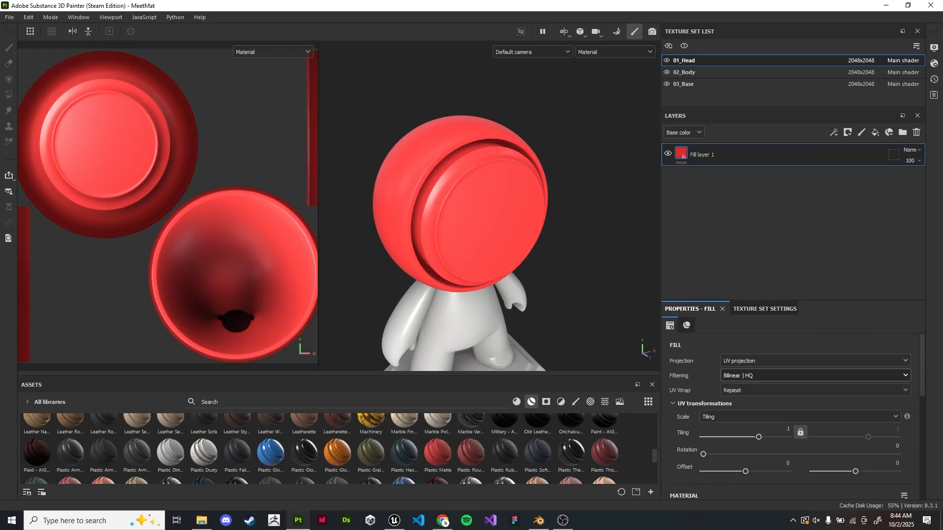
scroll(791, 418, down, 5)
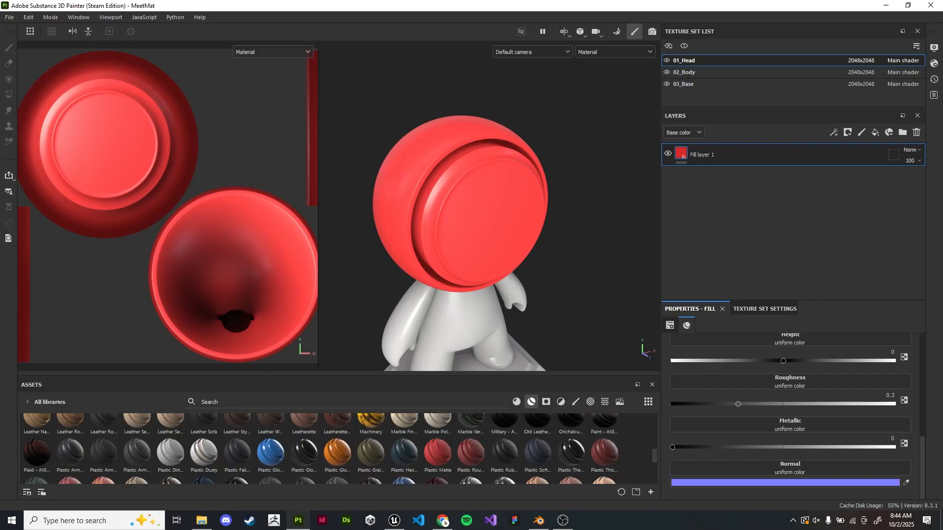
scroll(338, 448, up, 5)
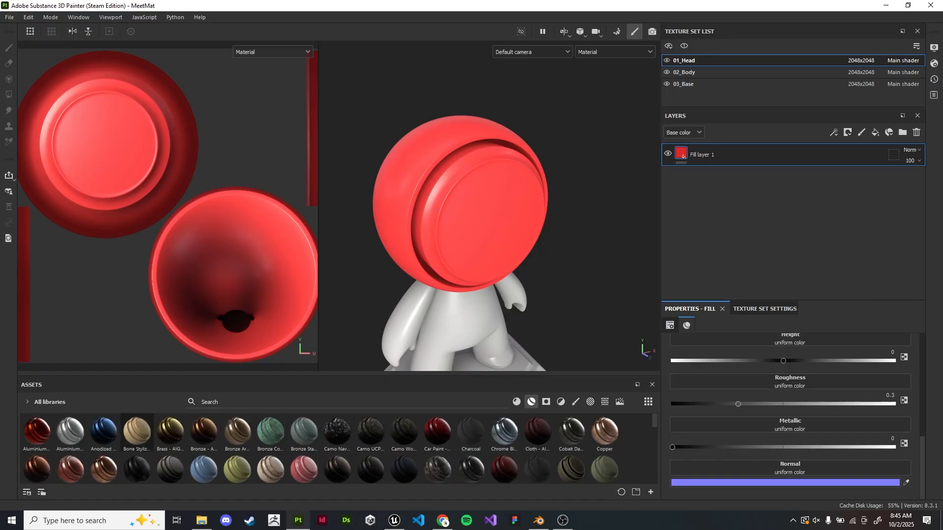
scroll(339, 448, down, 1)
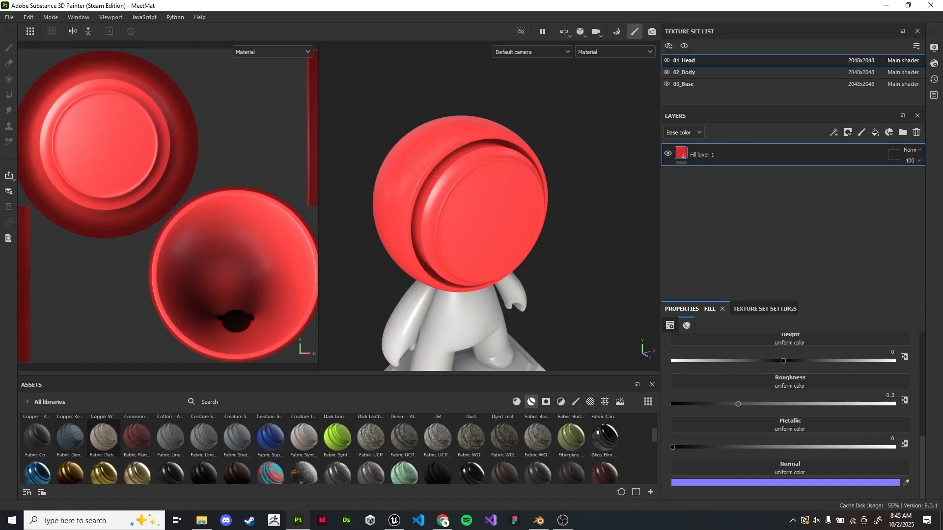
scroll(238, 437, up, 1)
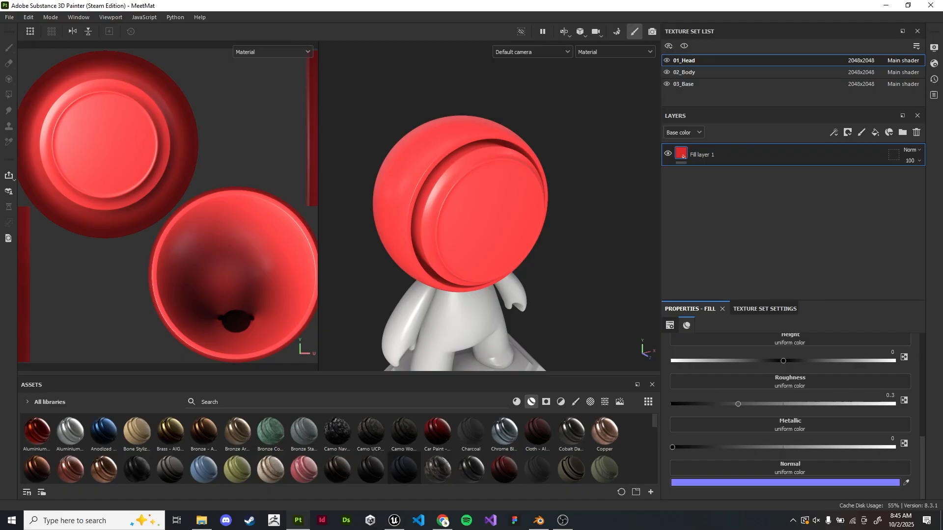
scroll(491, 255, up, 1)
alt+middle_drag(491, 246, 532, 278)
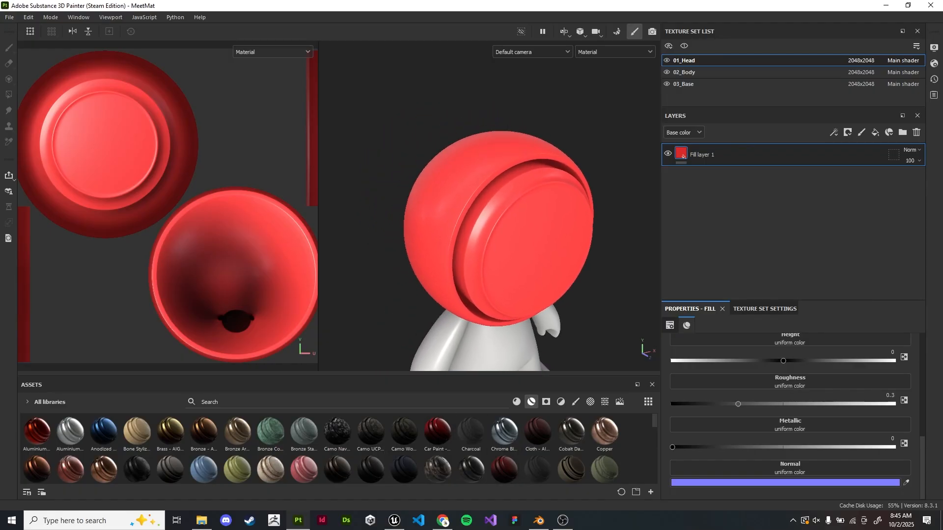
scroll(574, 233, up, 1)
click(888, 395)
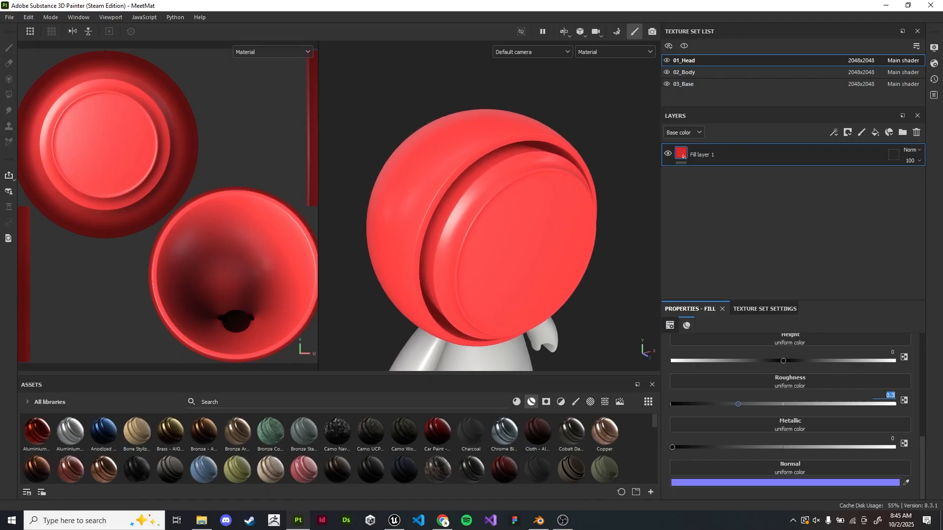
text(0.7)
key(Return)
Examine the rougher red head surface while moving the view and rotating the environment lighting
alt+middle_drag(483, 228, 489, 247)
mouse_move(489, 247)
shift+right_down()
mouse_move(530, 247)
mouse_move(496, 247)
shift+right_up()
mouse_move(496, 247)
alt+middle_down()
mouse_move(485, 204)
mouse_move(490, 218)
alt+middle_up()
scroll(489, 203, down, 1)
shift+right_drag(489, 218, 511, 218)
alt+middle_drag(511, 217, 515, 218)
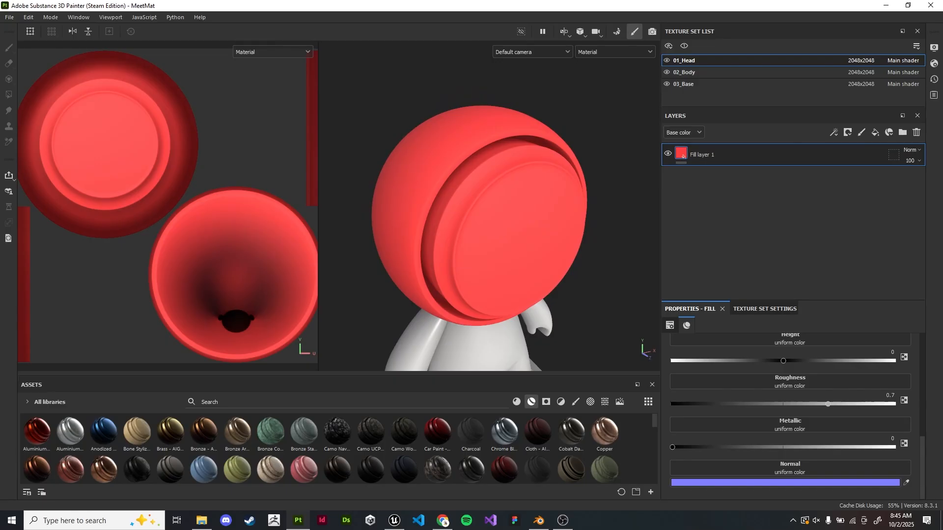
Look through the main shader's parameters, including the subsurface scattering and base surface sections
click(935, 63)
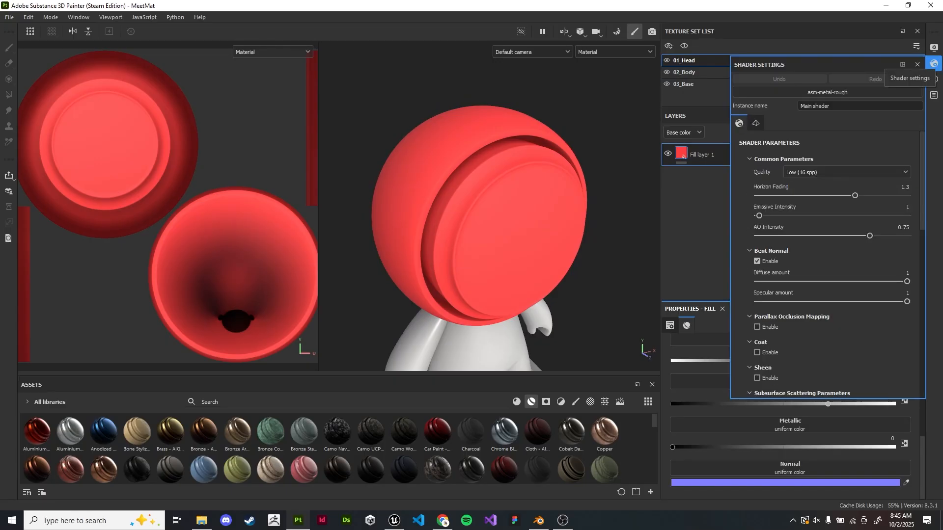
scroll(830, 266, down, 10)
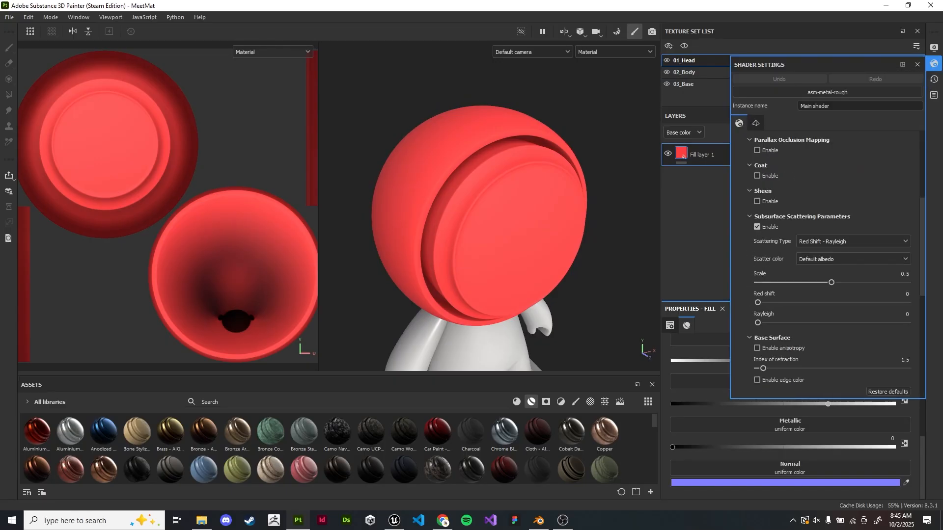
scroll(831, 265, up, 10)
Review the viewport's environment, camera and viewport display settings and browse the available environment maps
click(934, 48)
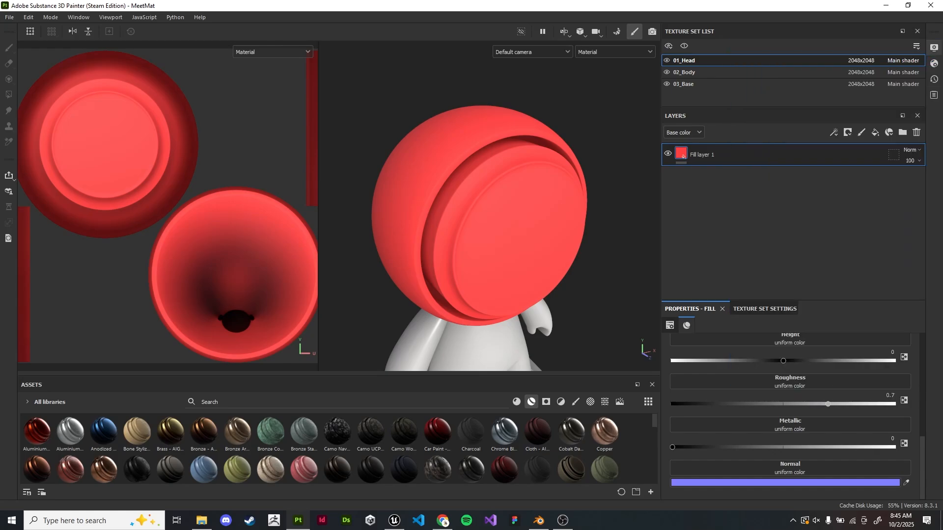
scroll(828, 237, down, 15)
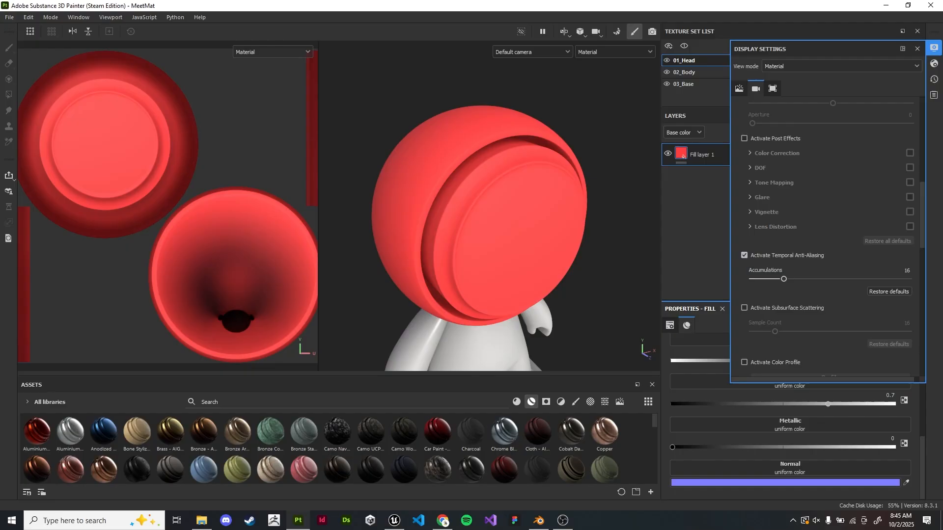
scroll(830, 231, down, 5)
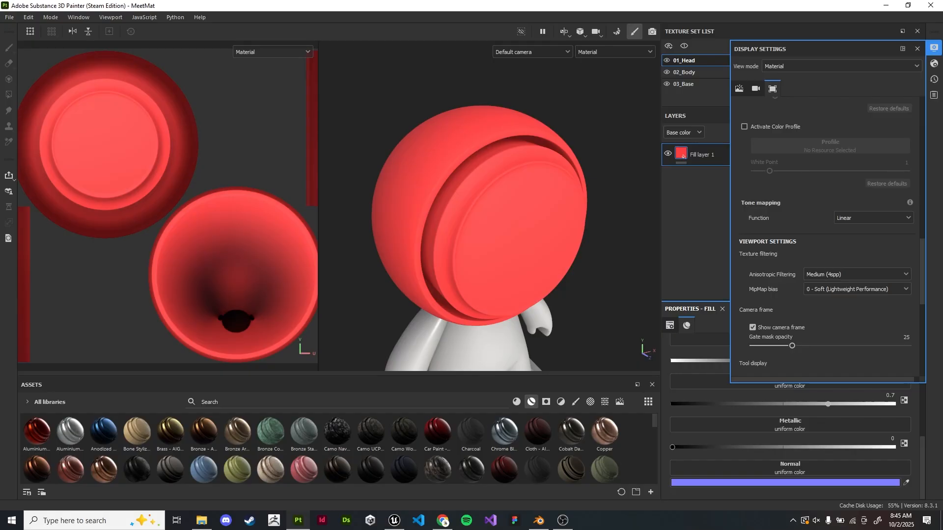
scroll(830, 236, up, 10)
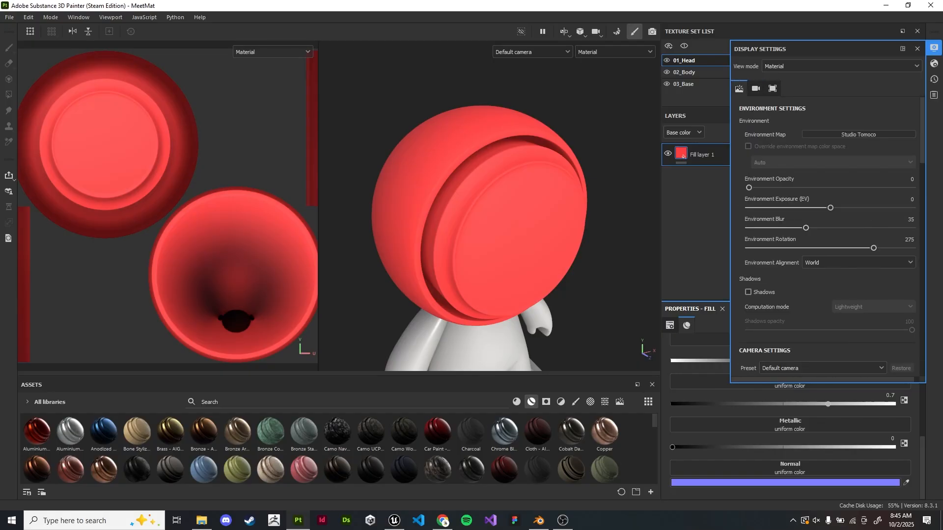
click(858, 134)
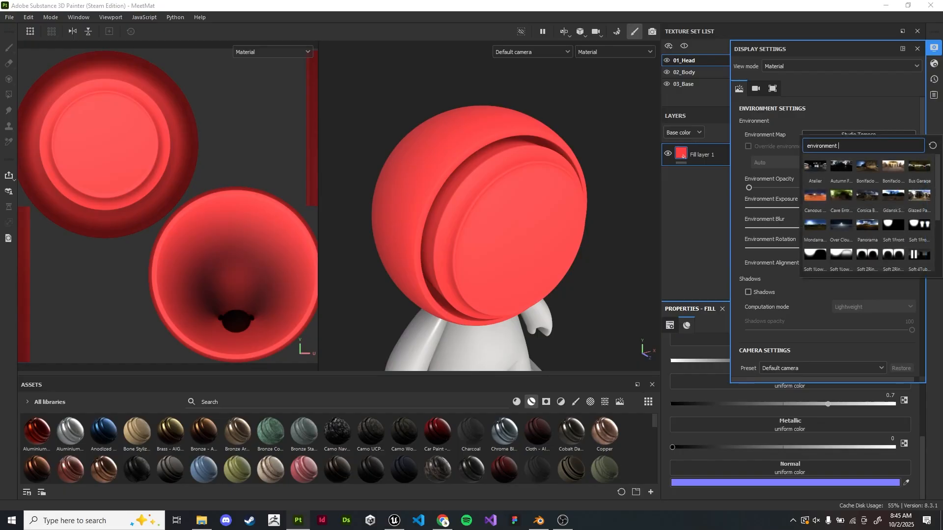
key(Escape)
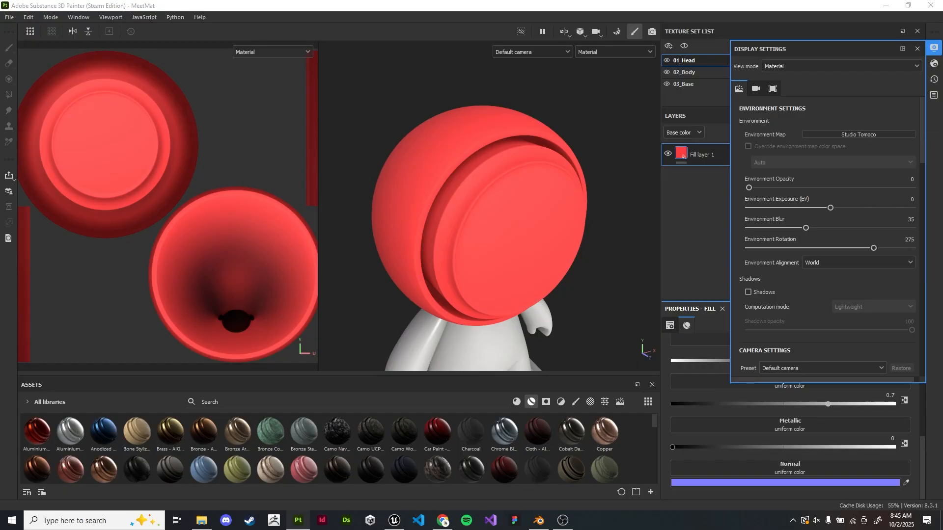
click(858, 134)
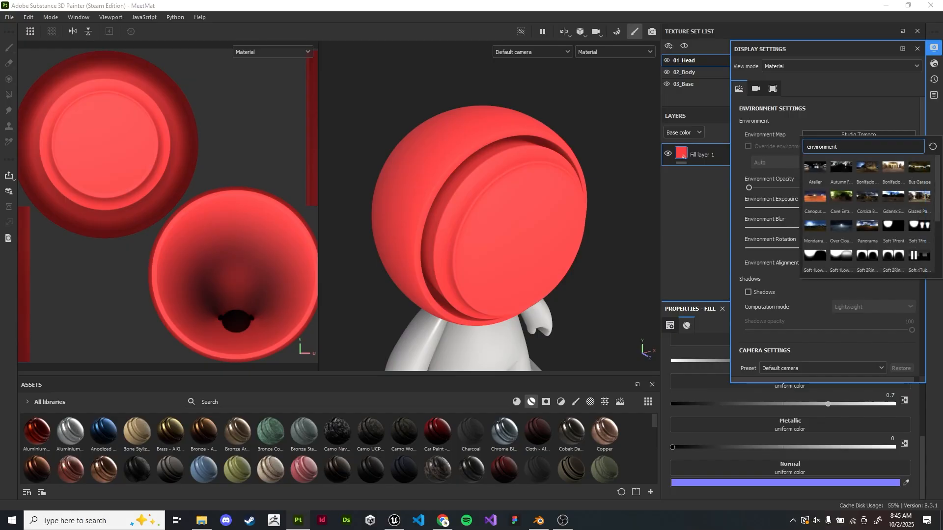
key(Escape)
Change the viewport tone mapping function to ACES and view the red head under rotated lighting
scroll(825, 236, down, 15)
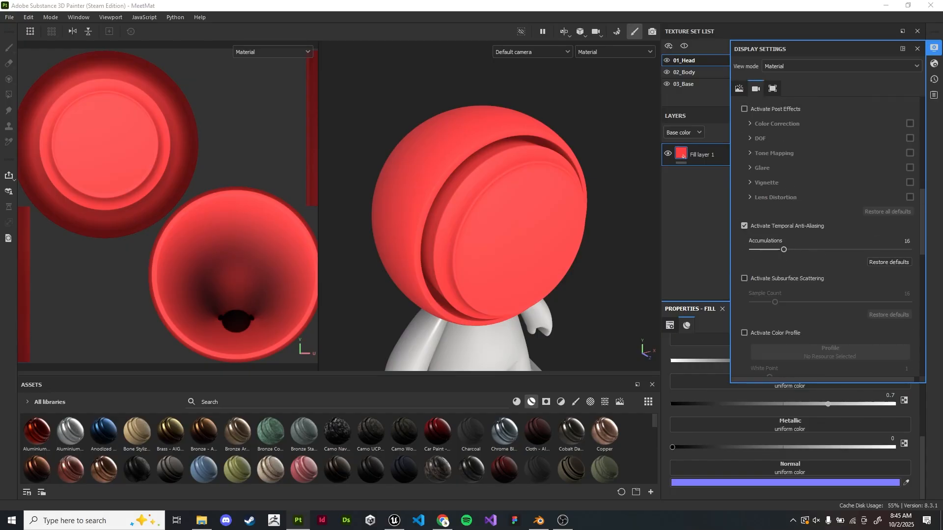
scroll(825, 236, down, 3)
scroll(825, 235, up, 1)
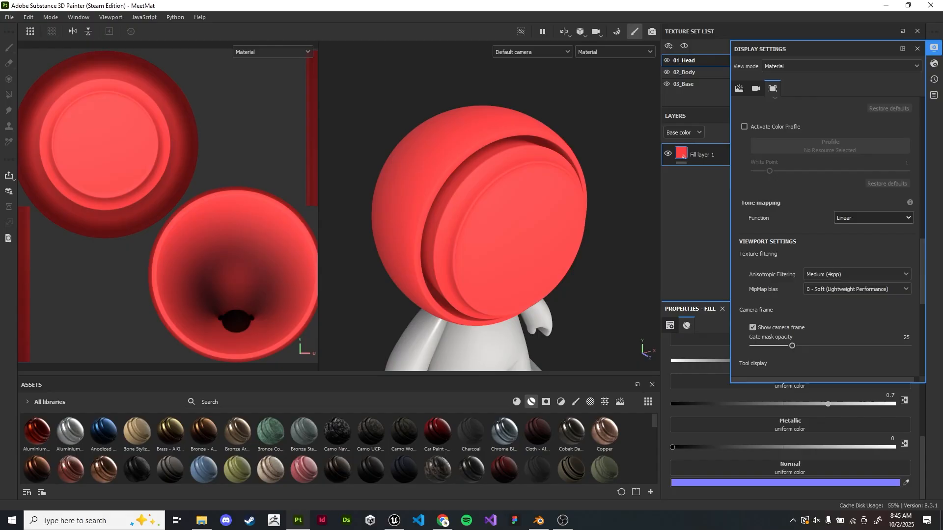
click(873, 218)
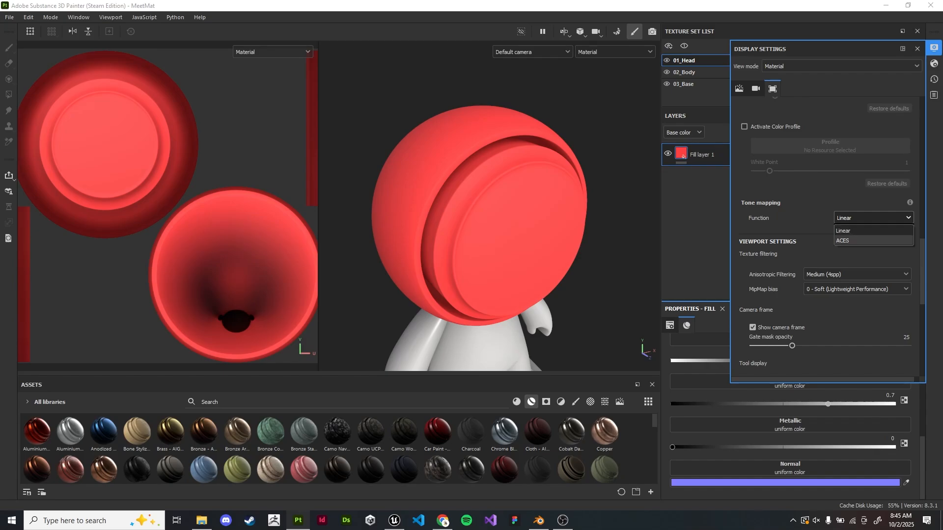
click(850, 240)
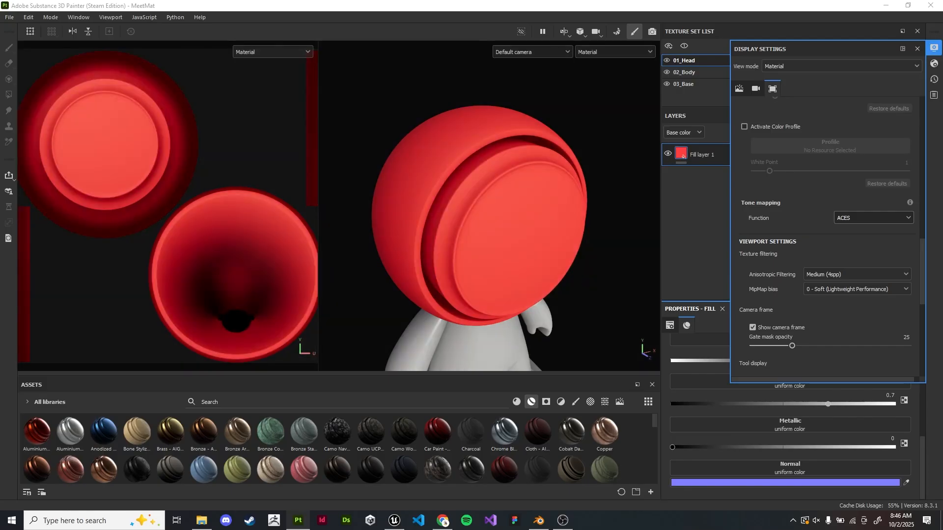
alt+drag(491, 236, 493, 221)
shift+right_drag(494, 221, 579, 221)
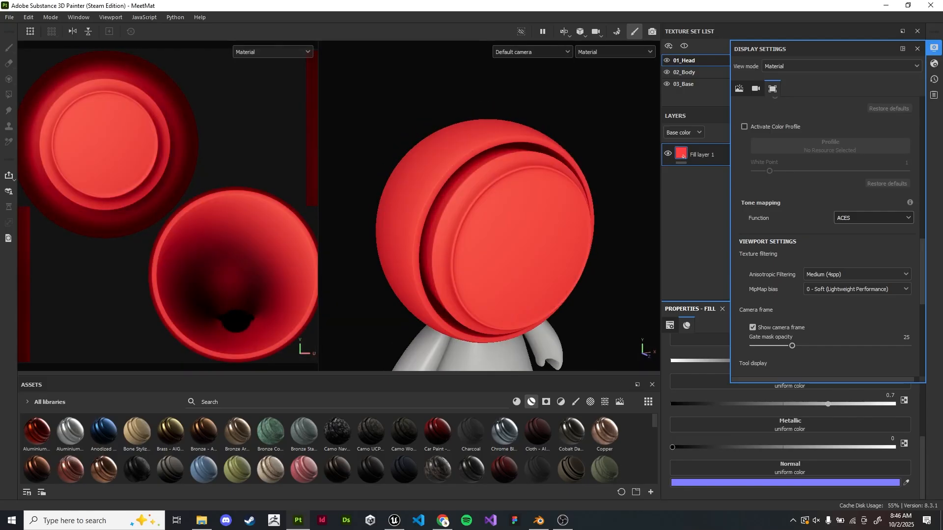
click(917, 49)
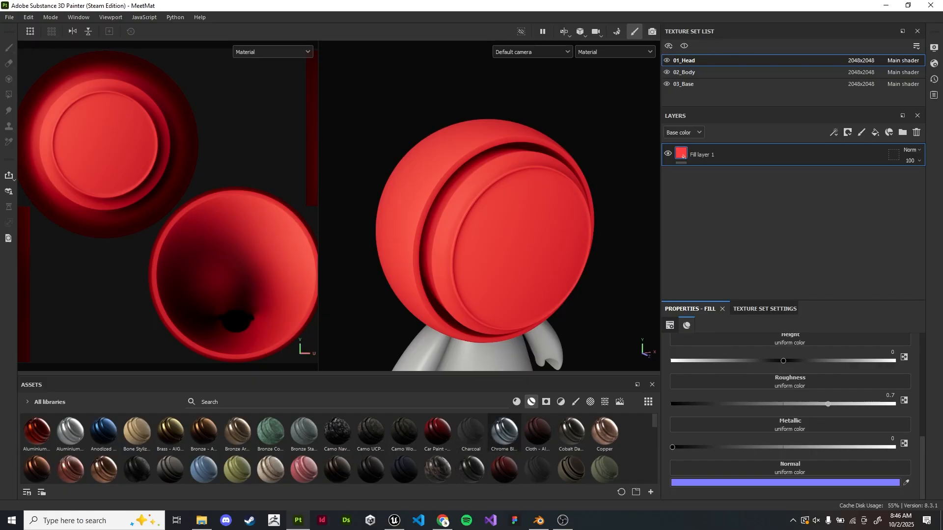
Apply the Chrome Blue Tint smart material to the head above the red fill layer and rotate the lighting across it
drag(504, 431, 511, 236)
shift+right_drag(511, 235, 619, 235)
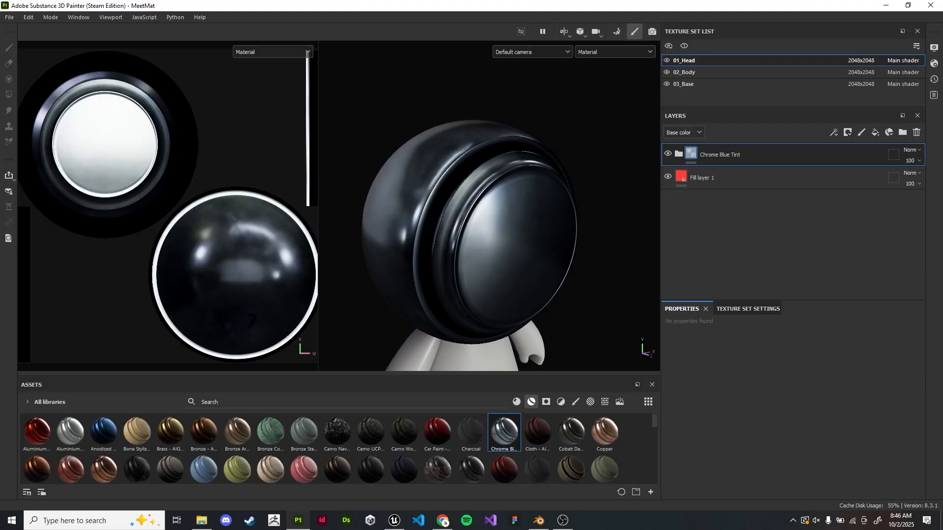
alt+middle_drag(492, 236, 484, 233)
scroll(484, 233, down, 2)
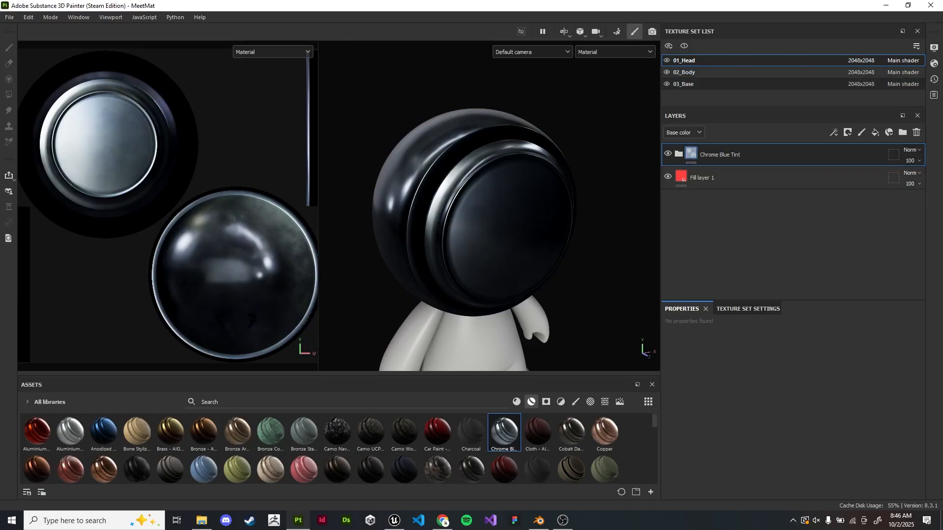
Set the viewport tone mapping function back to Linear
click(935, 47)
scroll(831, 236, down, 6)
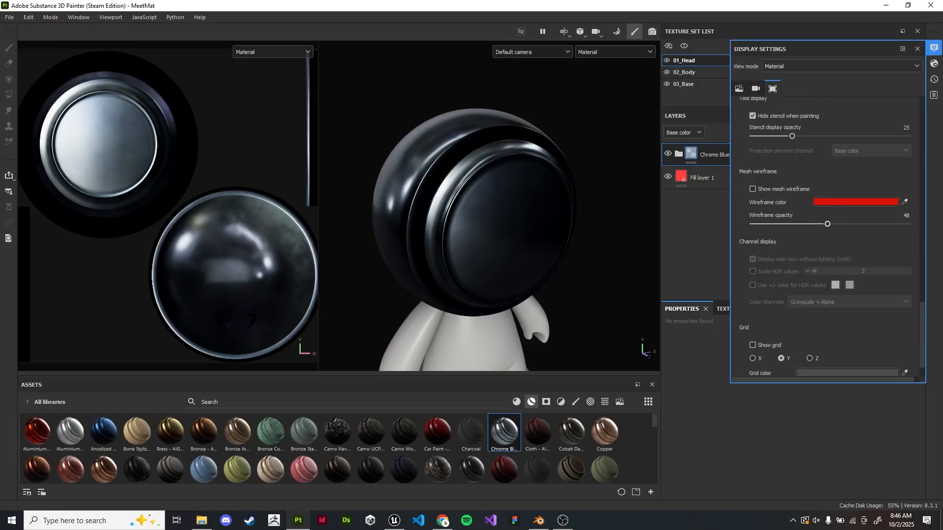
scroll(830, 236, up, 5)
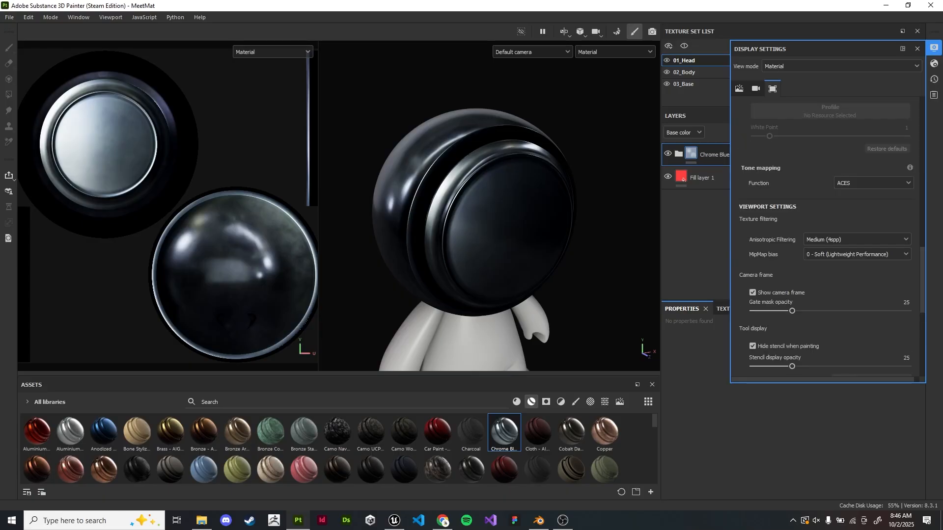
click(873, 212)
click(850, 225)
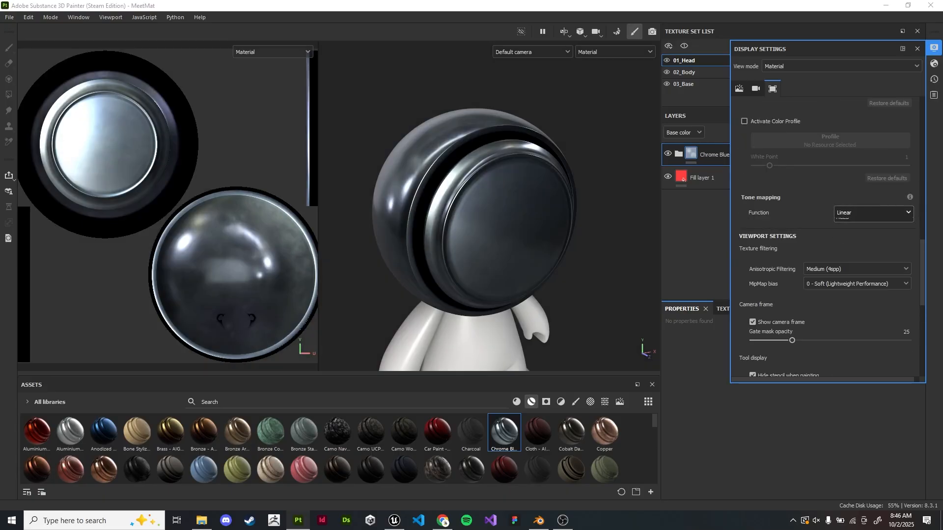
Compare the chrome head under ACES and Linear tone mapping by alternating between them several times, ending on Linear
click(872, 212)
click(850, 235)
click(873, 213)
click(849, 225)
click(874, 212)
click(850, 233)
click(874, 212)
click(849, 225)
click(874, 212)
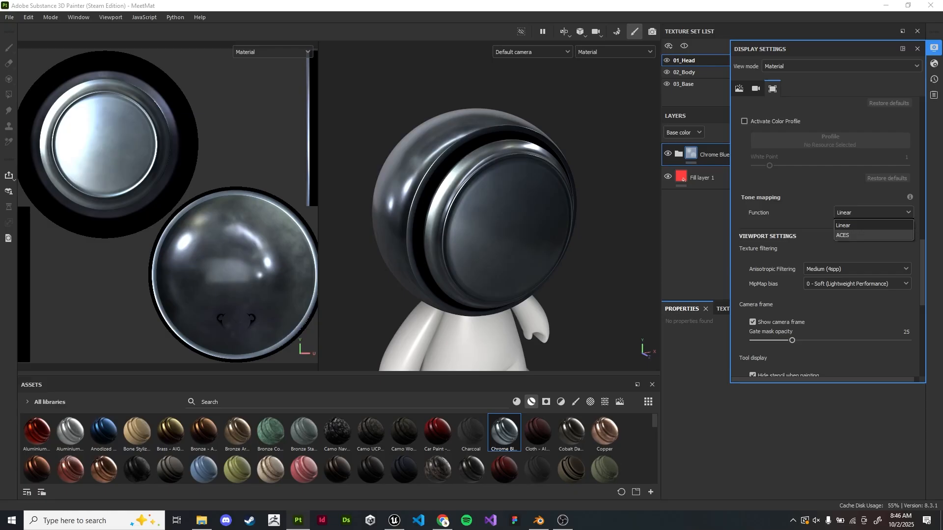
click(850, 236)
click(873, 212)
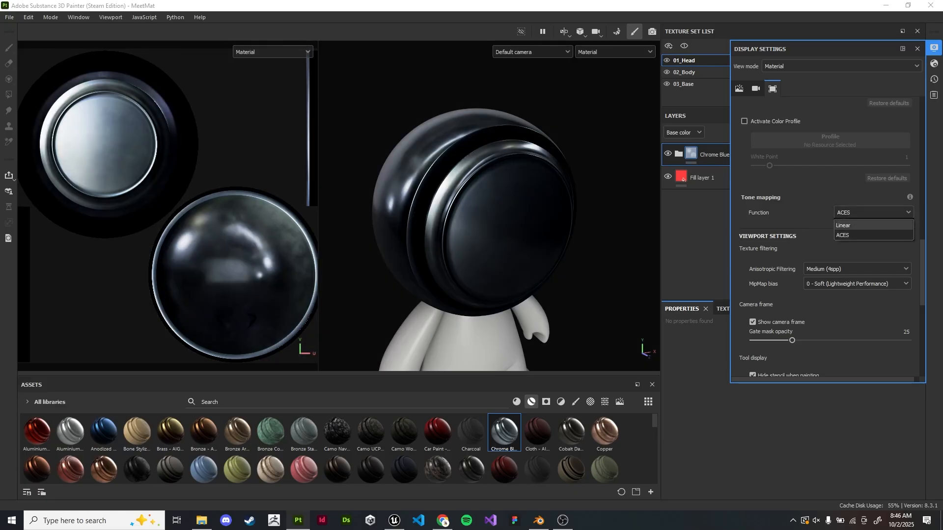
click(850, 224)
scroll(849, 224, up, 1)
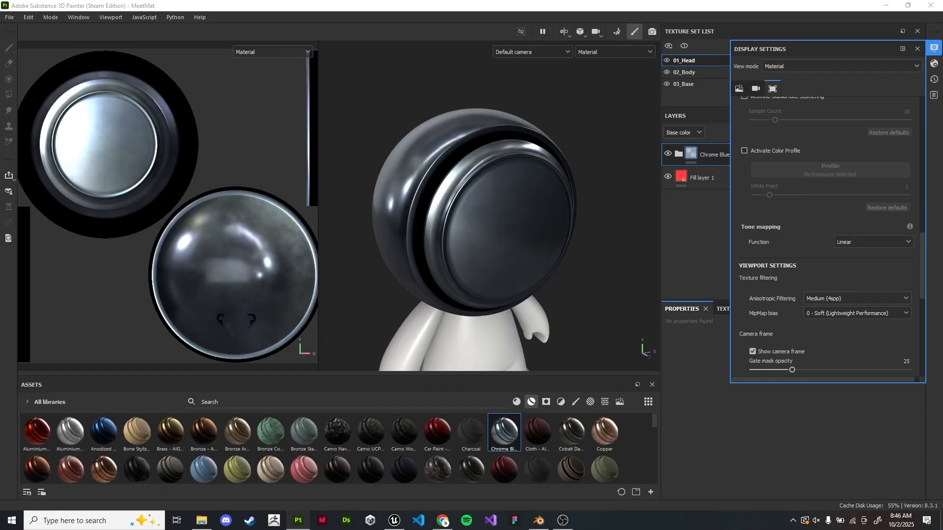
Activate the viewport color profile, apply the sepia profile, and view its effect on the chrome head
click(745, 151)
click(830, 170)
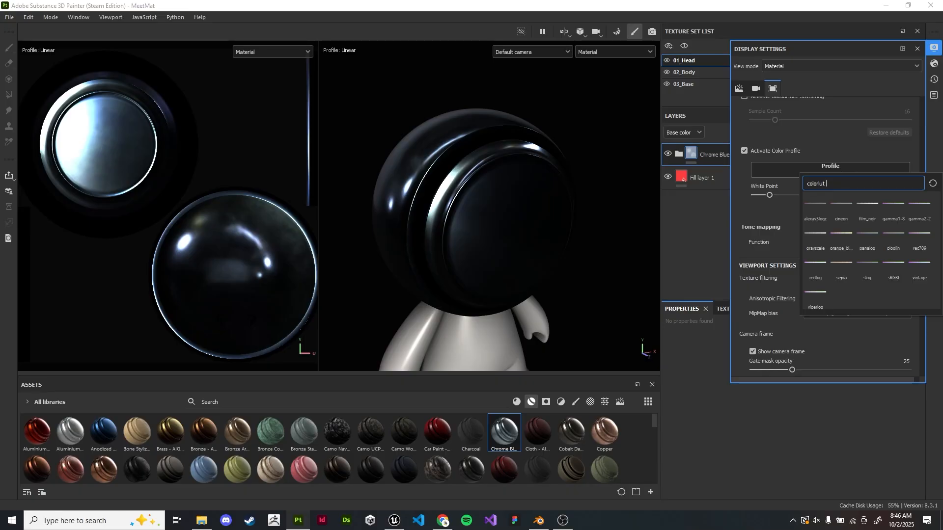
click(841, 274)
scroll(475, 181, down, 3)
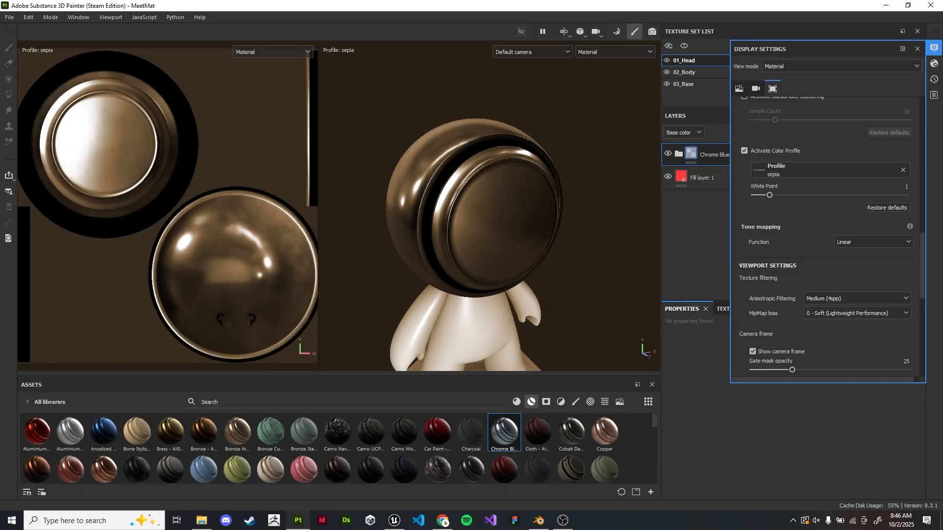
scroll(475, 182, up, 4)
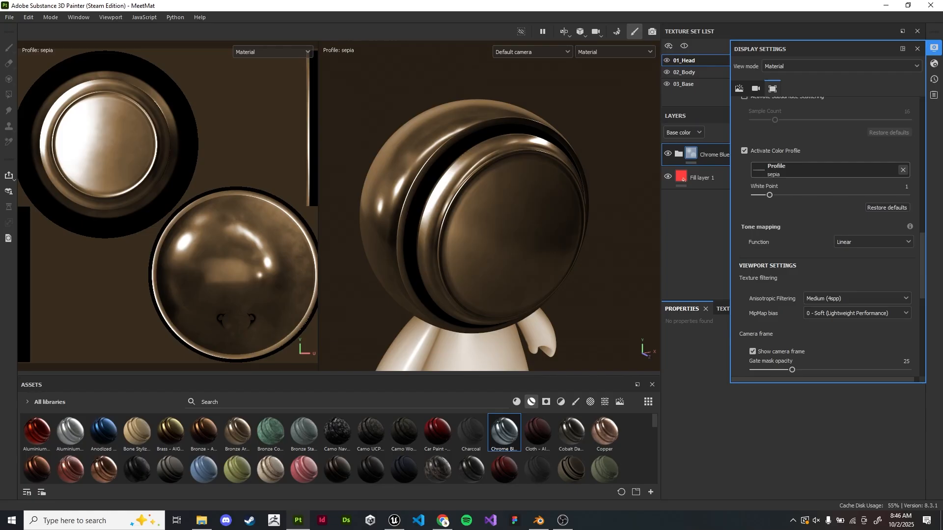
Remove the sepia profile and deactivate the viewport color profile
click(903, 170)
click(830, 170)
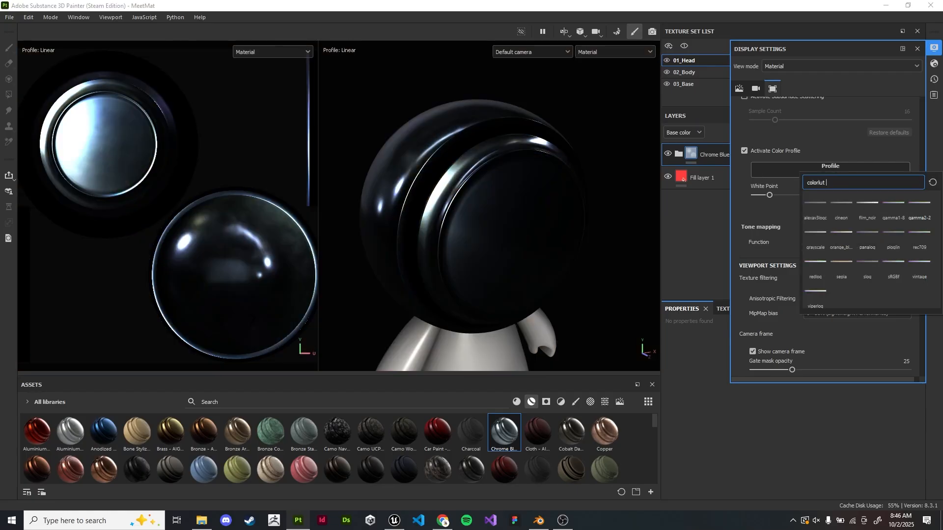
click(745, 151)
click(745, 150)
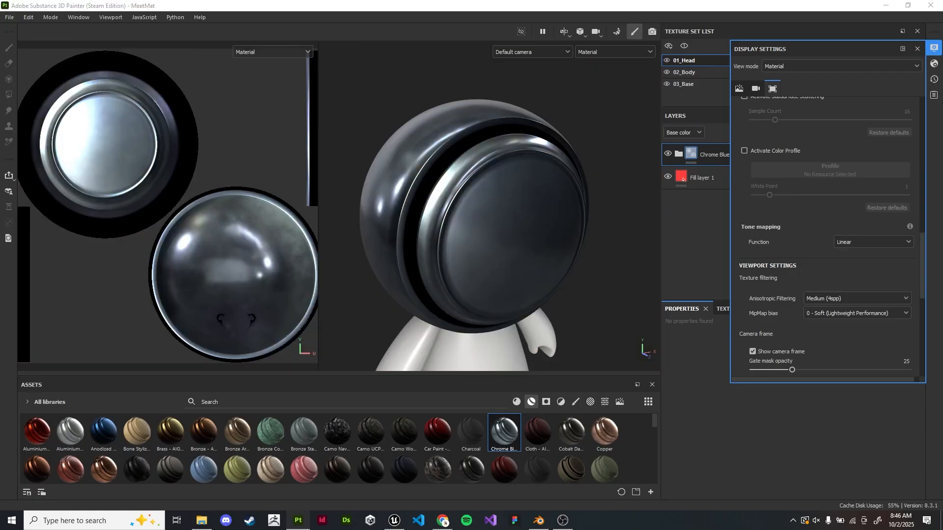
Set the viewport tone mapping function to ACES and close the display settings
scroll(831, 236, down, 1)
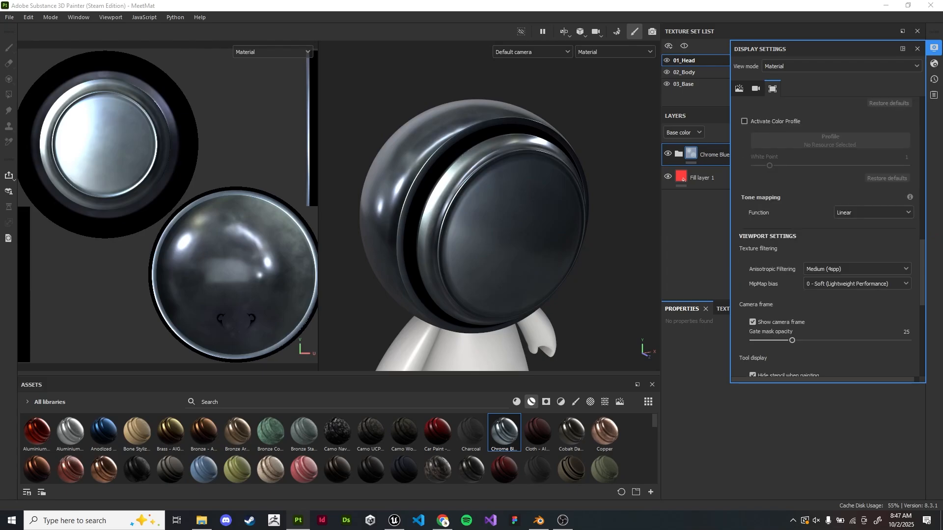
click(874, 213)
click(865, 231)
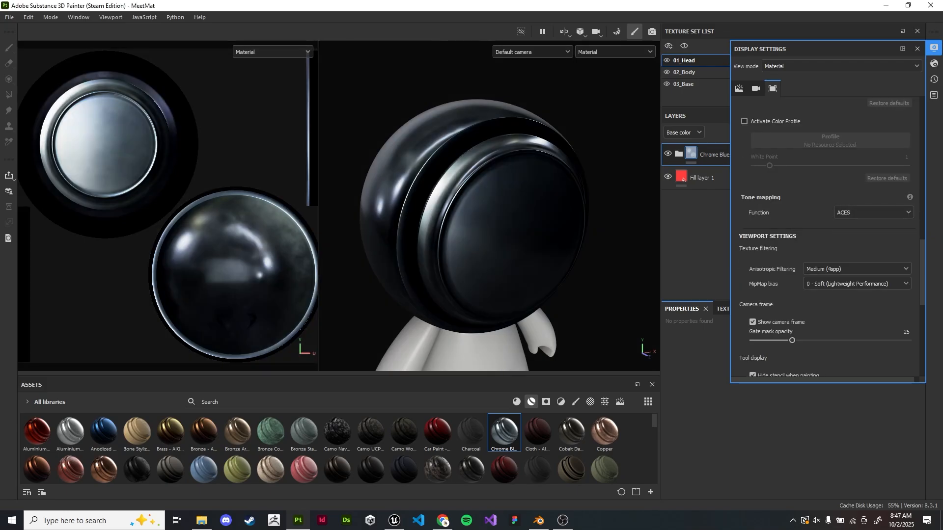
click(917, 49)
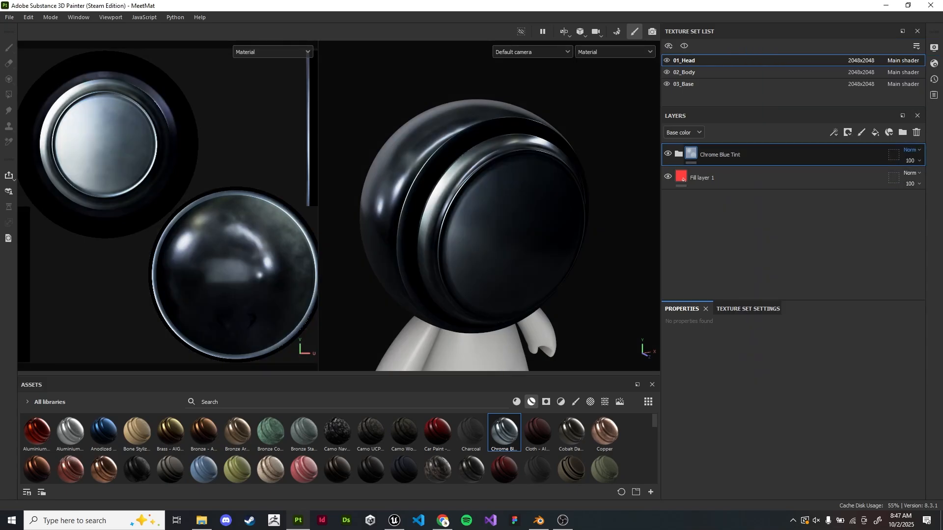
Delete the Chrome Blue Tint folder from the head and set the remaining fill layer's base color to dark gray 656565
click(917, 132)
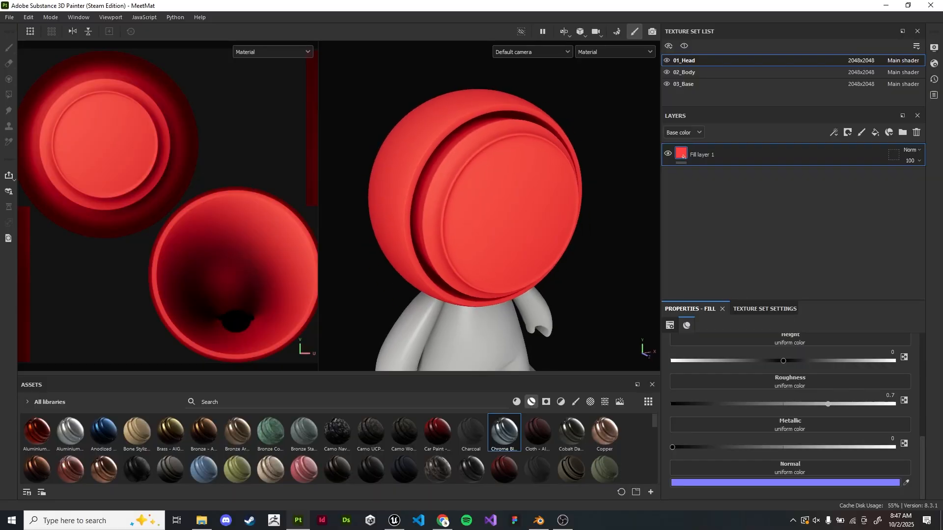
scroll(790, 425, up, 2)
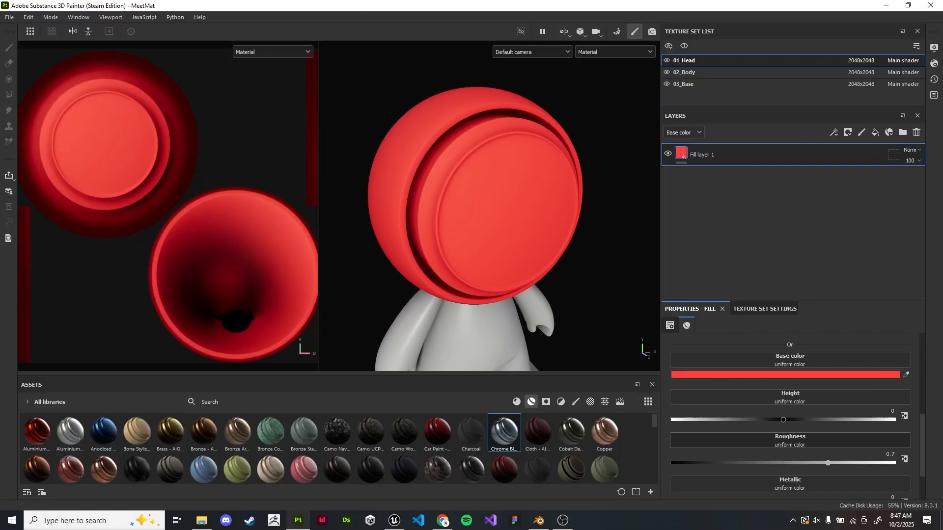
scroll(790, 425, down, 2)
scroll(791, 424, up, 2)
click(766, 404)
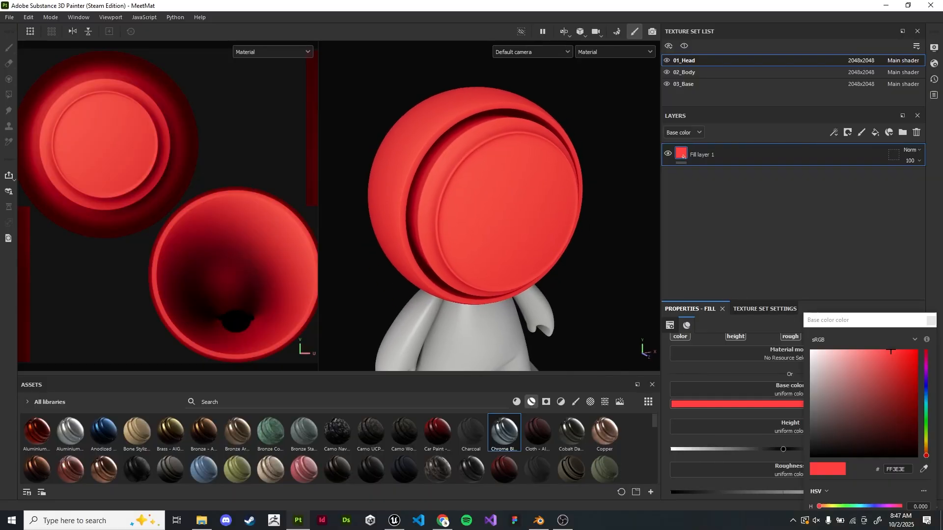
click(812, 381)
drag(811, 380, 811, 415)
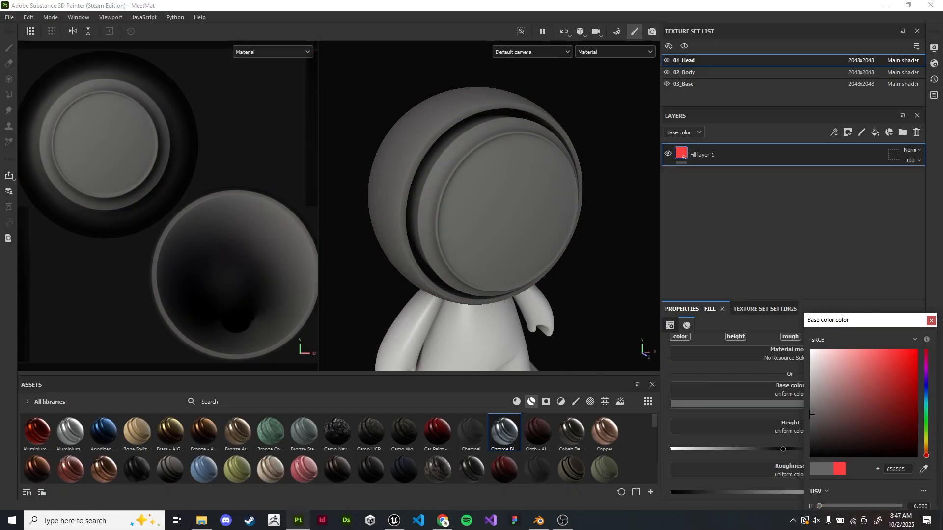
click(932, 321)
Rename the head's gray fill layer as Base
scroll(496, 184, down, 4)
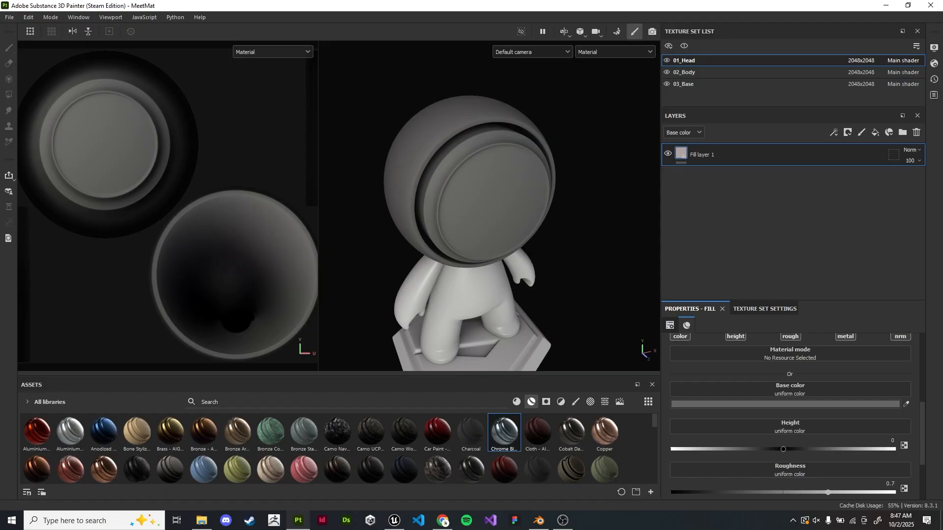
scroll(496, 184, up, 6)
scroll(496, 196, down, 4)
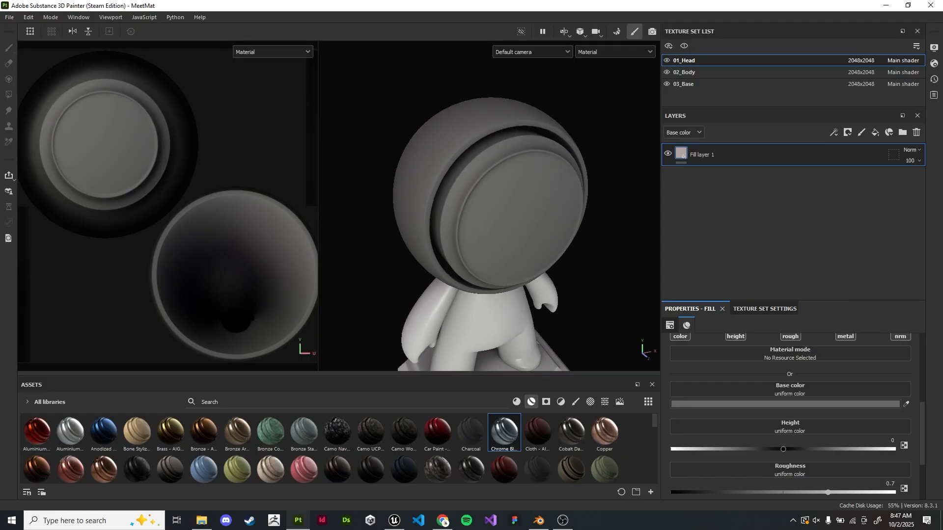
scroll(497, 197, up, 4)
scroll(496, 197, down, 2)
alt+middle_drag(496, 197, 491, 196)
right_click(726, 154)
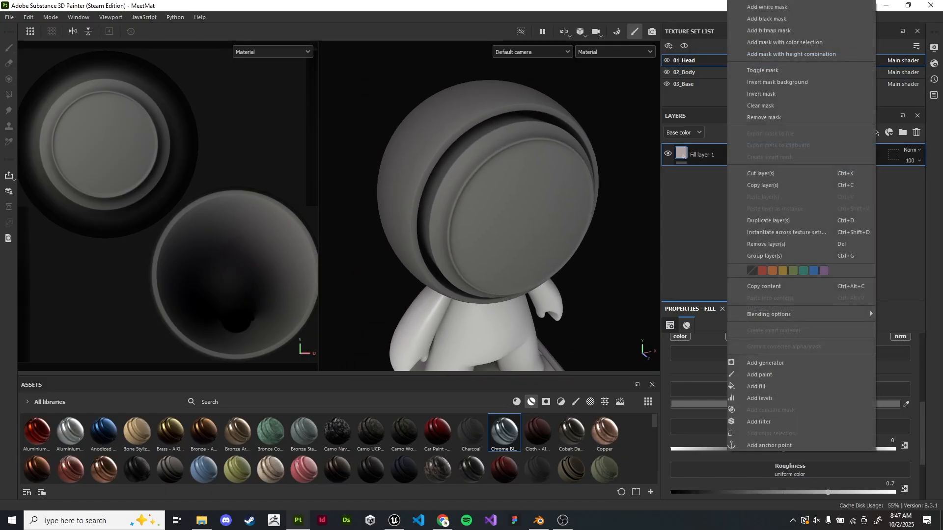
key(Escape)
double_click(701, 154)
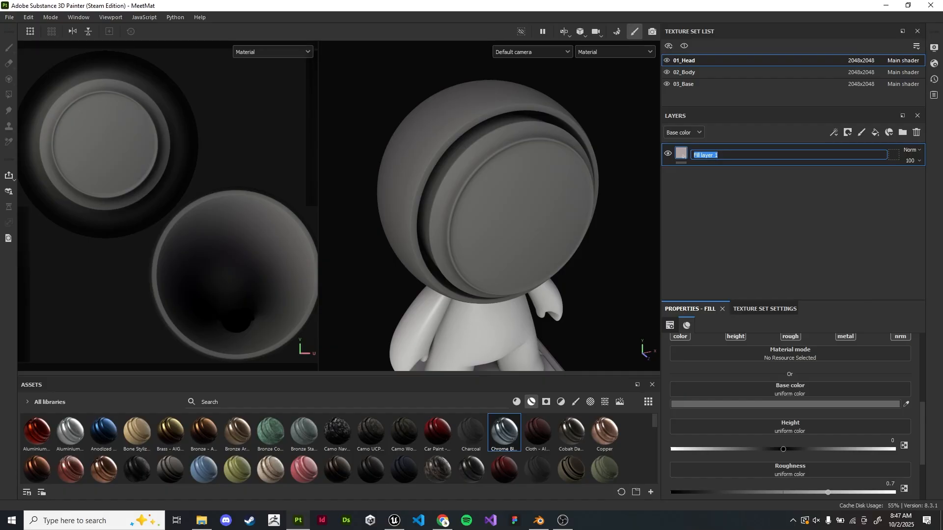
text(Base)
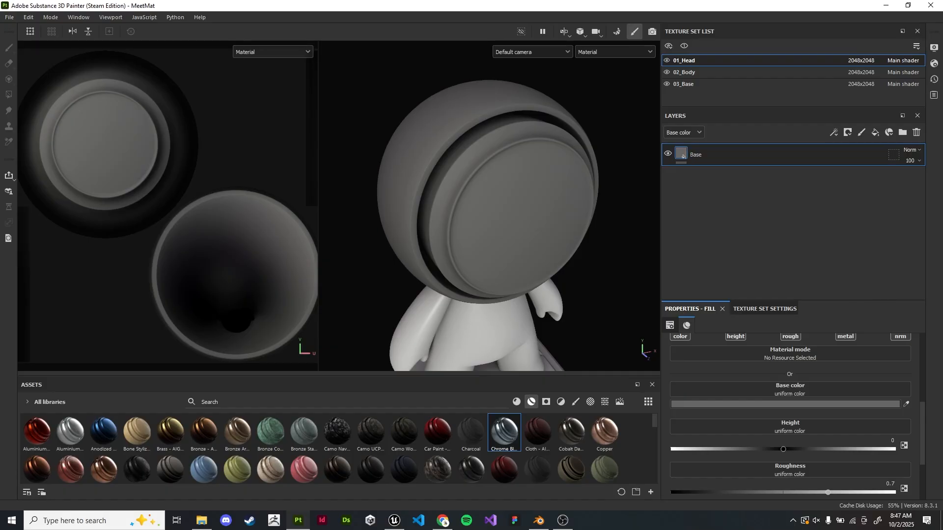
Create a layer folder named Concrete Worn and move the Base layer into it
click(902, 132)
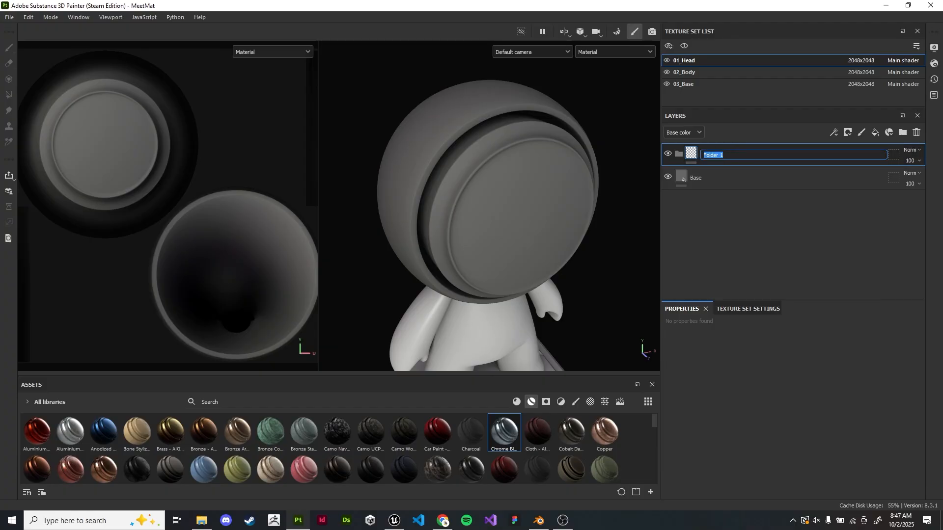
text(Concrete Worn)
key(Return)
drag(736, 177, 737, 155)
click(736, 155)
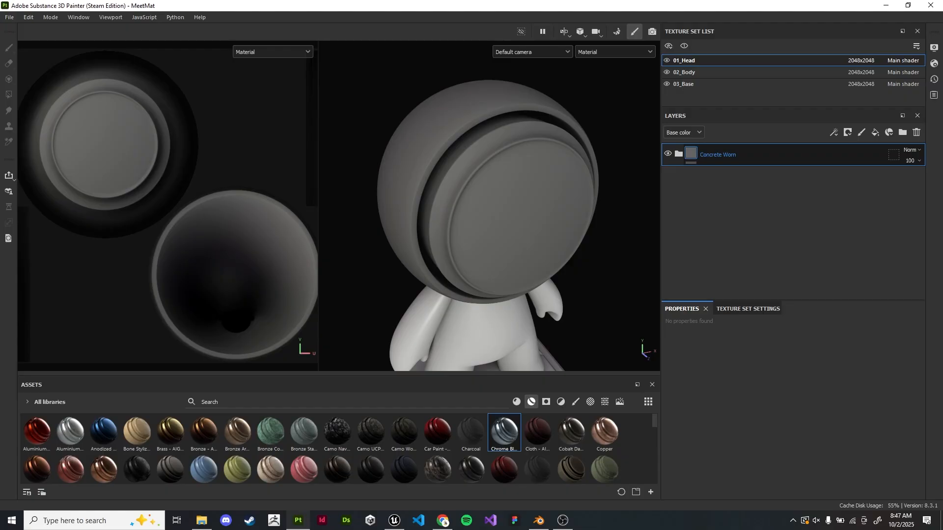
Look through the commands available for the Base layer and the Concrete Worn folder, including Create smart material
click(679, 154)
right_click(734, 178)
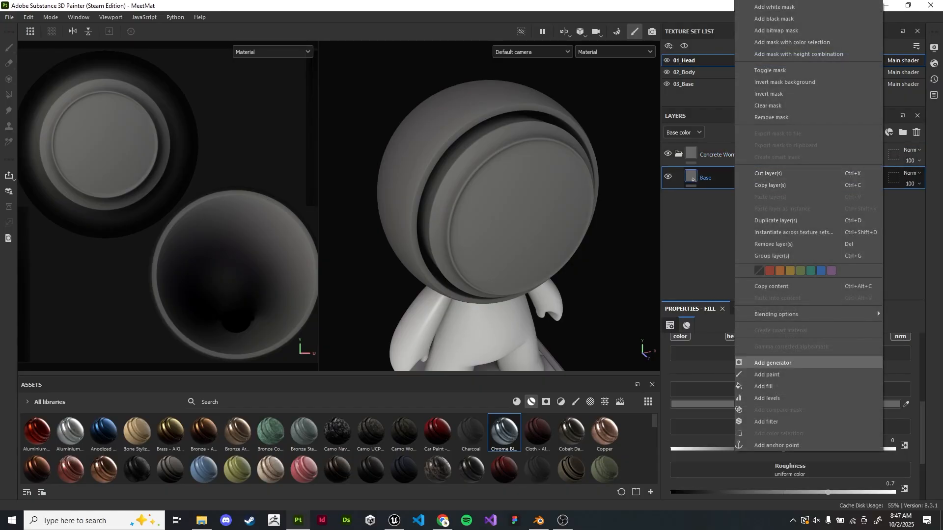
key(Escape)
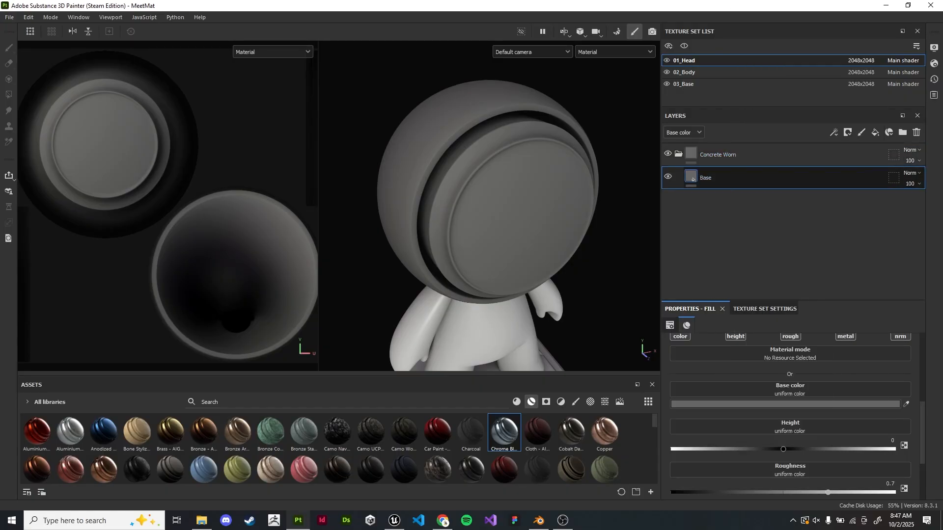
click(679, 153)
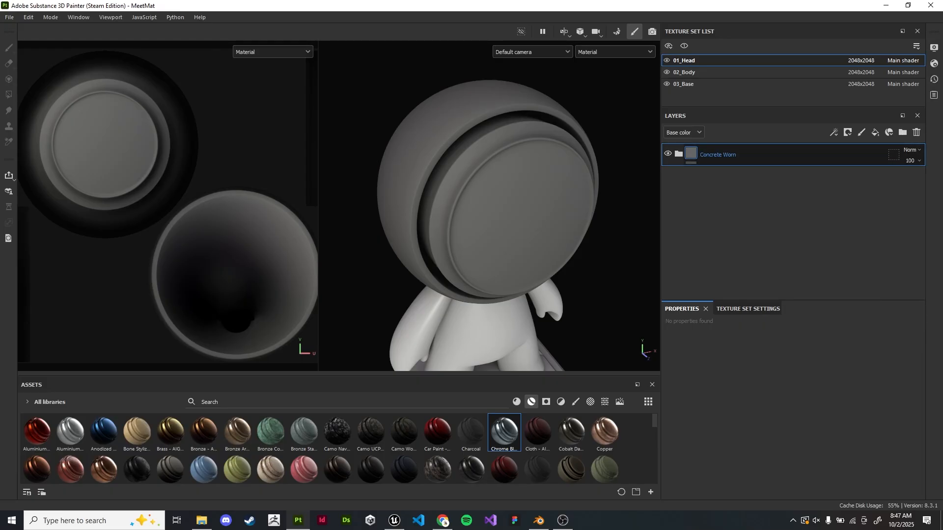
right_click(886, 155)
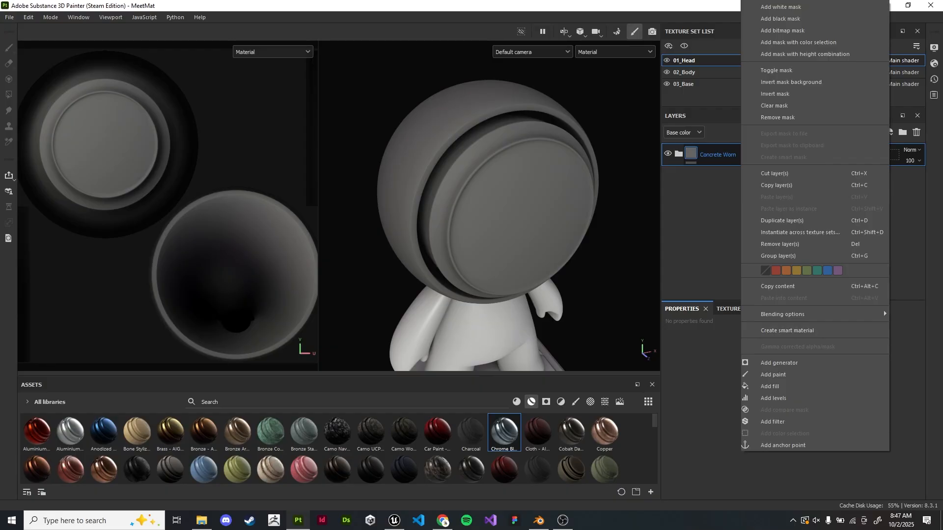
click(788, 330)
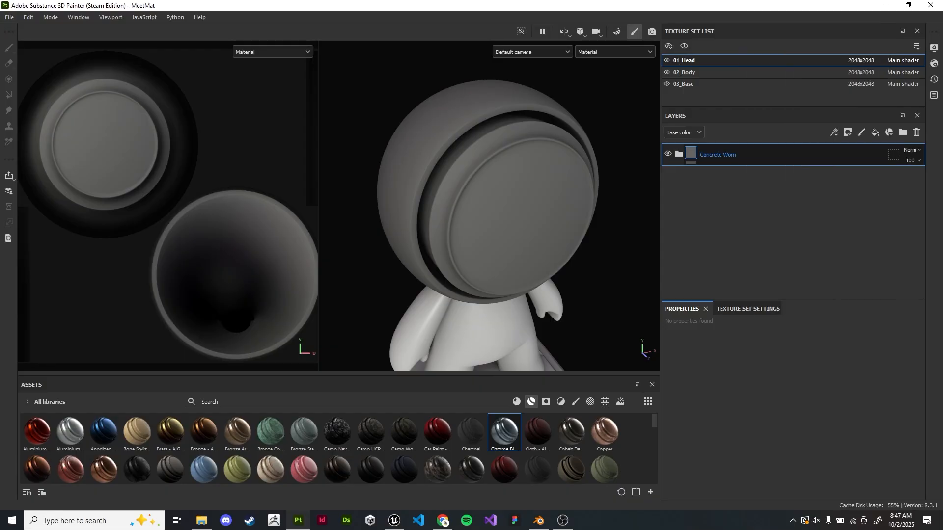
Set the roughness of the Base layer inside the Concrete Worn folder to 0.738
click(679, 154)
click(713, 177)
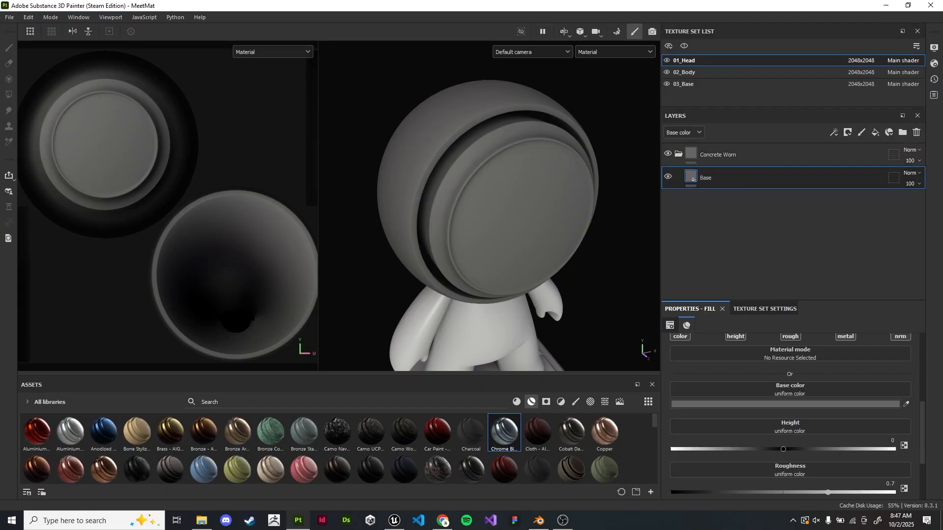
scroll(584, 172, up, 2)
alt+drag(516, 197, 553, 191)
scroll(737, 396, up, 1)
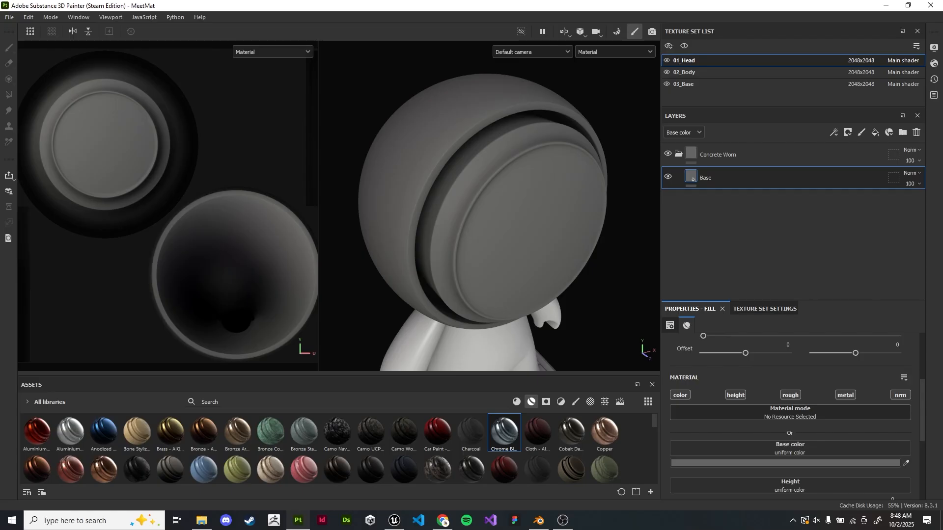
scroll(791, 395, down, 3)
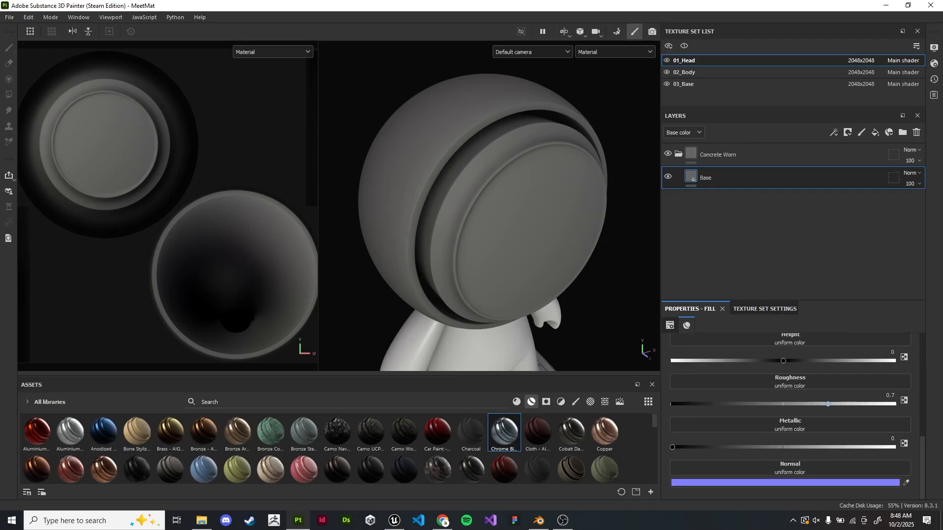
scroll(791, 418, up, 1)
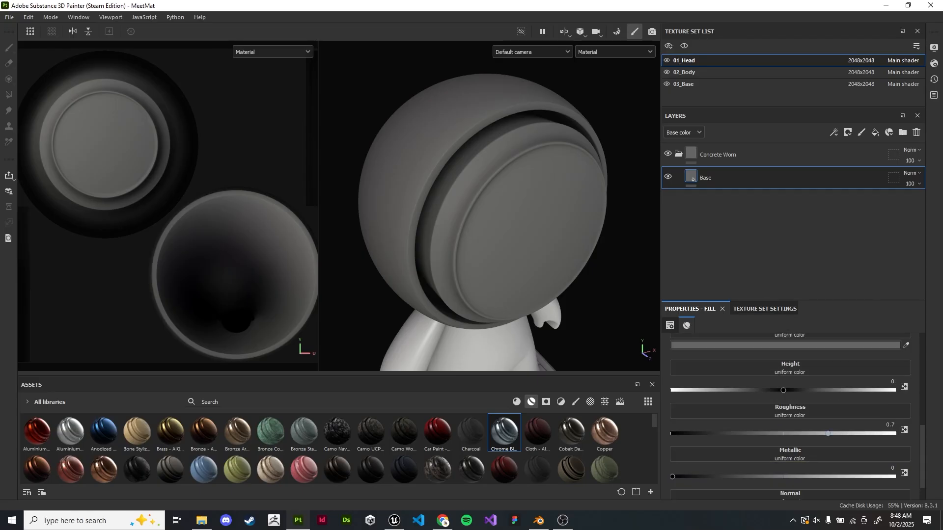
drag(828, 433, 837, 434)
scroll(791, 418, up, 5)
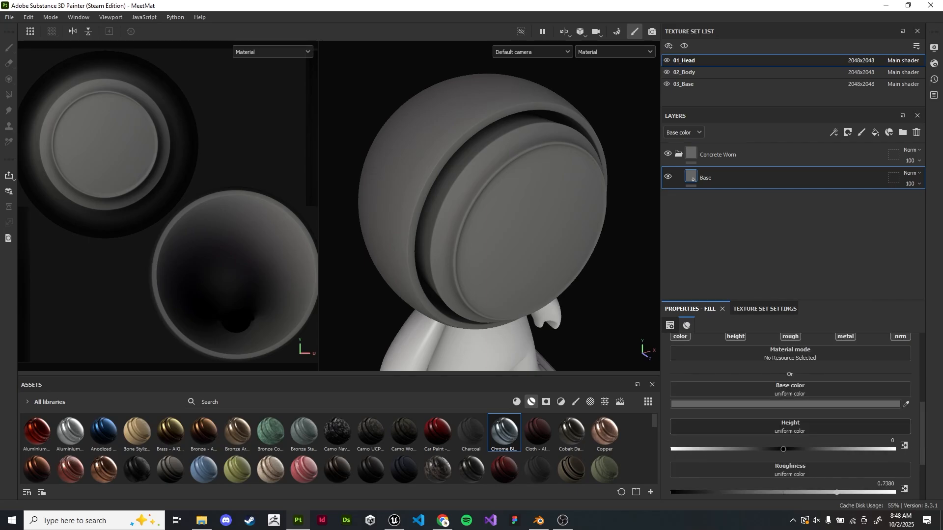
Add a fill layer above Base in the Concrete Worn folder and name it Concrete Detail
alt+middle_drag(496, 221, 478, 207)
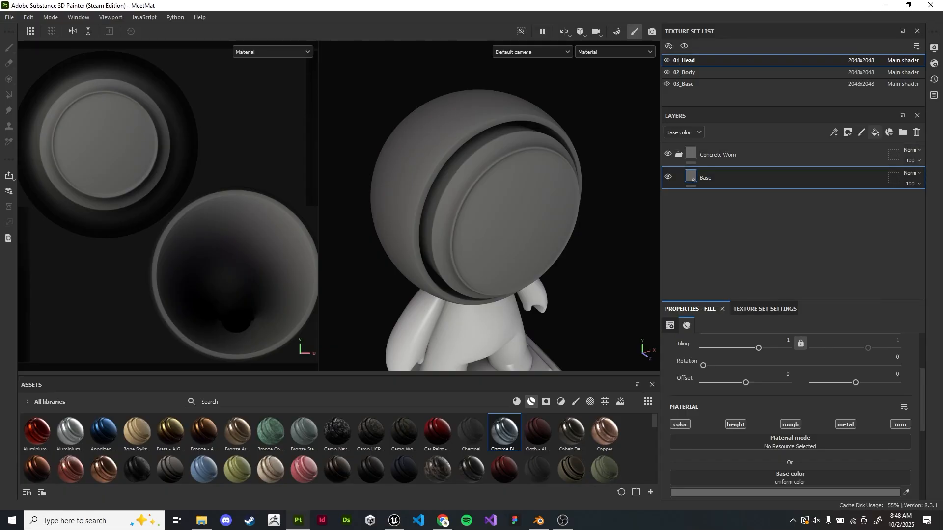
click(875, 132)
double_click(715, 178)
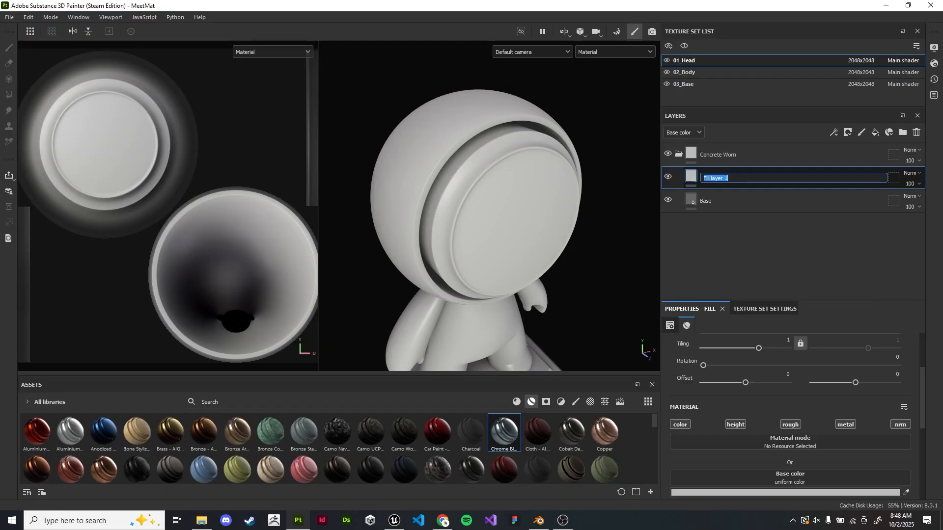
text(Concrete Detail)
key(Return)
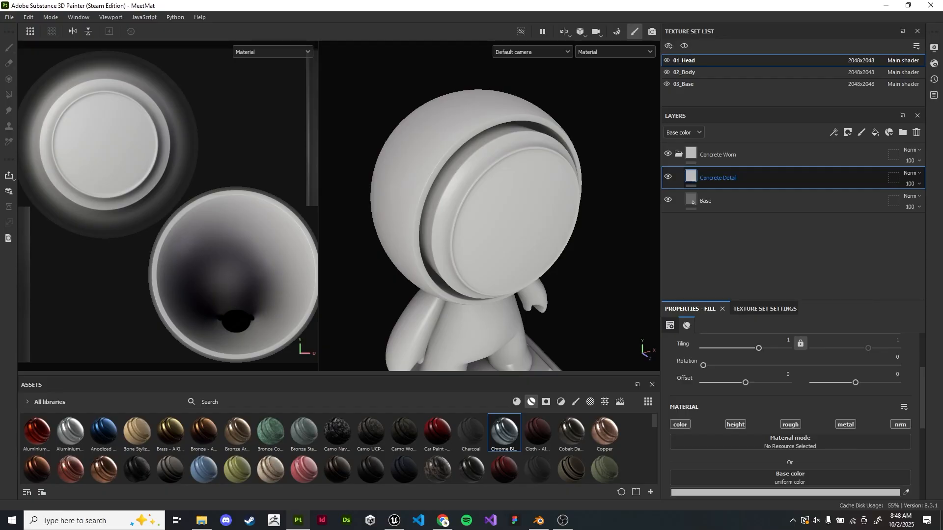
Disable the color, roughness and metallic channels of the Concrete Detail layer, keeping only height and normal active
scroll(791, 418, down, 2)
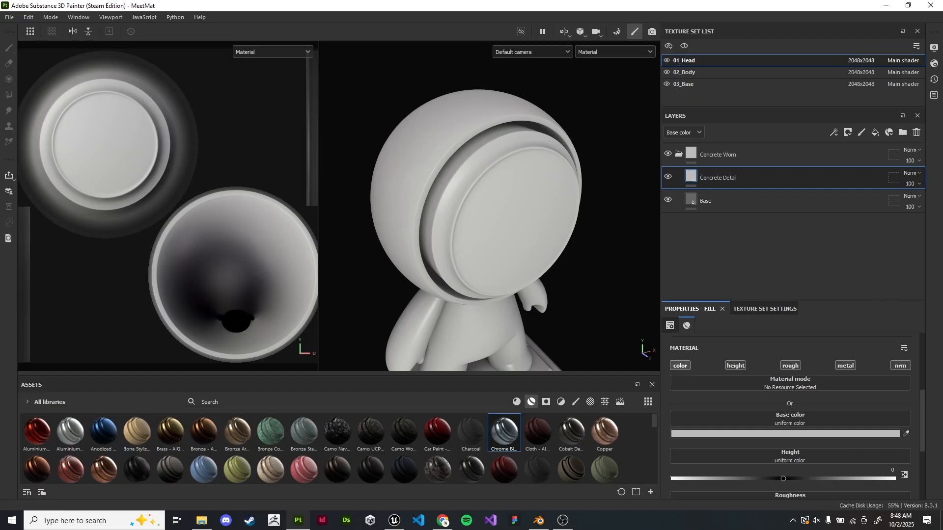
click(680, 366)
click(790, 365)
click(846, 366)
click(901, 366)
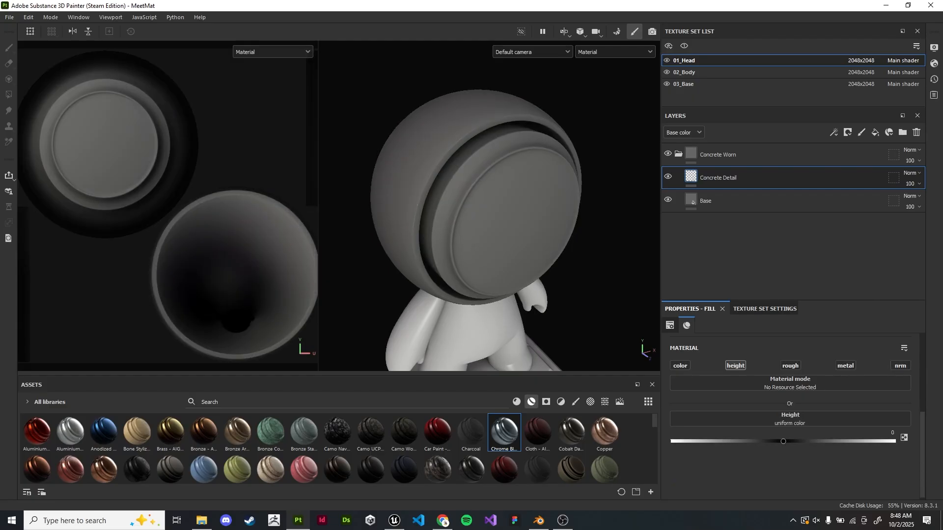
click(900, 366)
scroll(790, 418, down, 1)
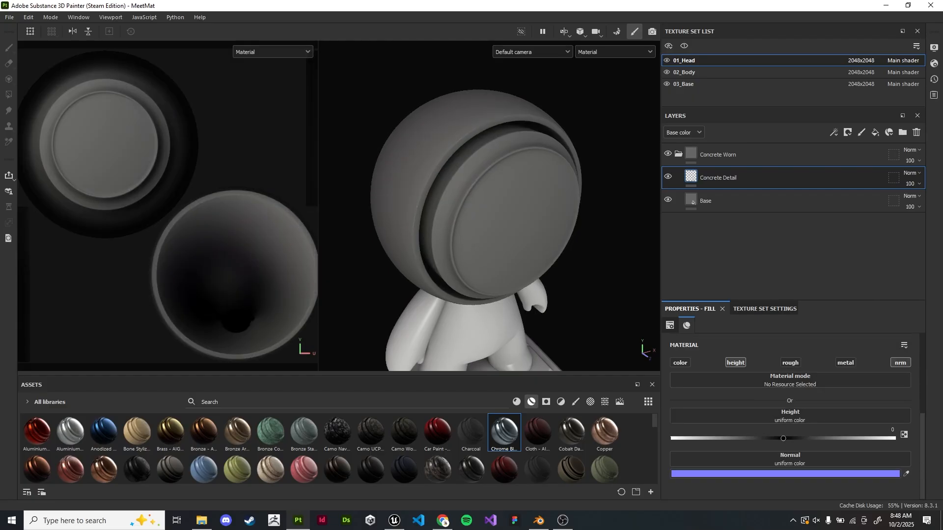
Add a black mask to the Concrete Detail layer and add a fill effect to that mask
scroll(790, 418, up, 2)
scroll(759, 404, up, 1)
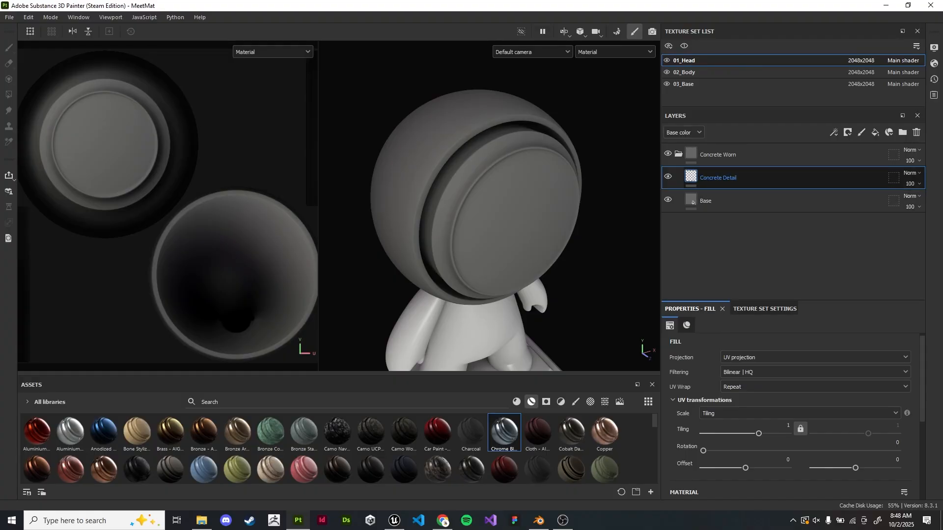
right_click(785, 181)
click(823, 19)
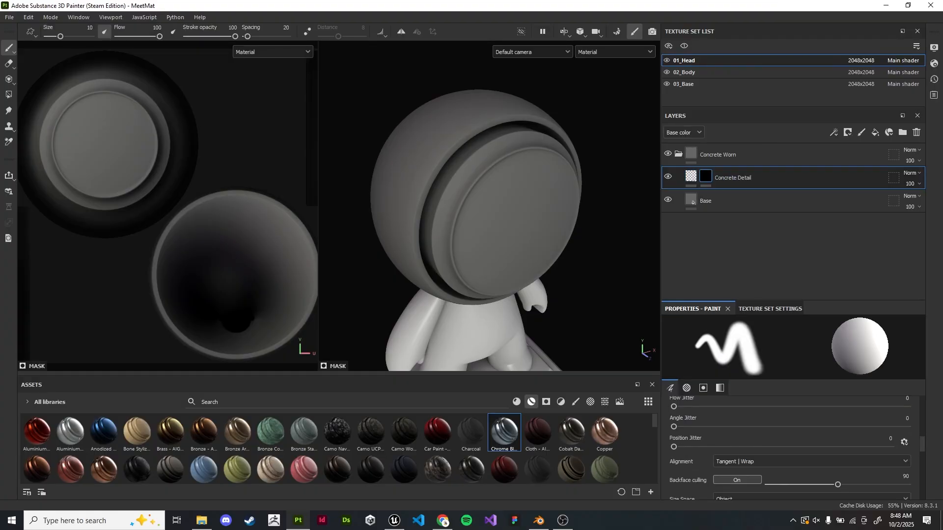
scroll(791, 442, down, 8)
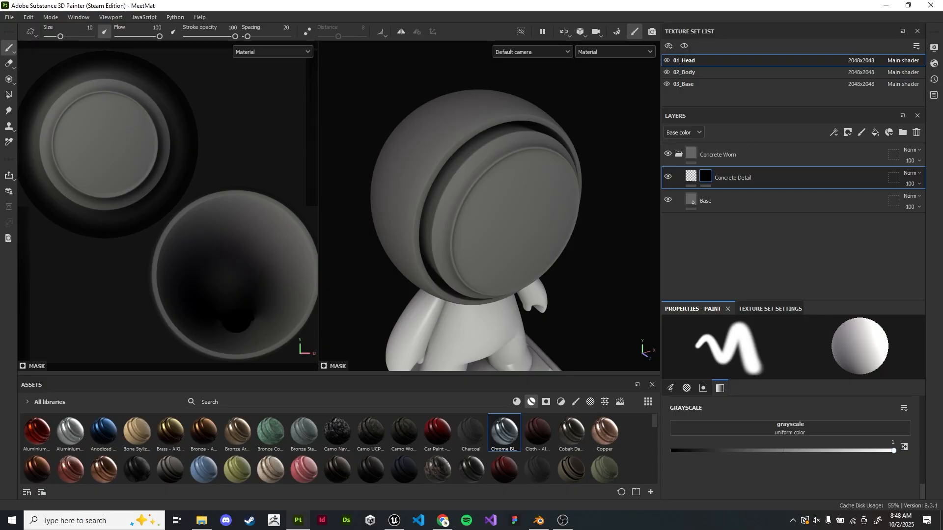
scroll(750, 430, up, 5)
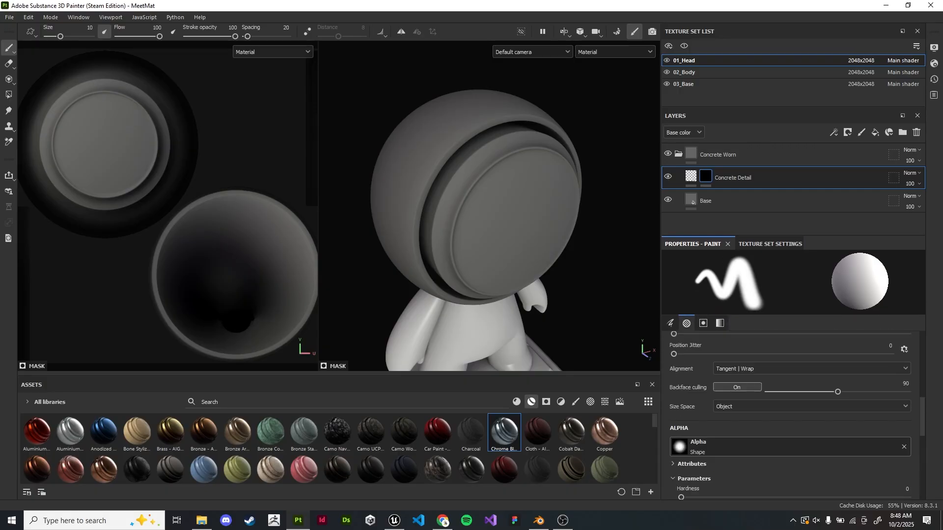
scroll(750, 430, up, 3)
right_click(706, 178)
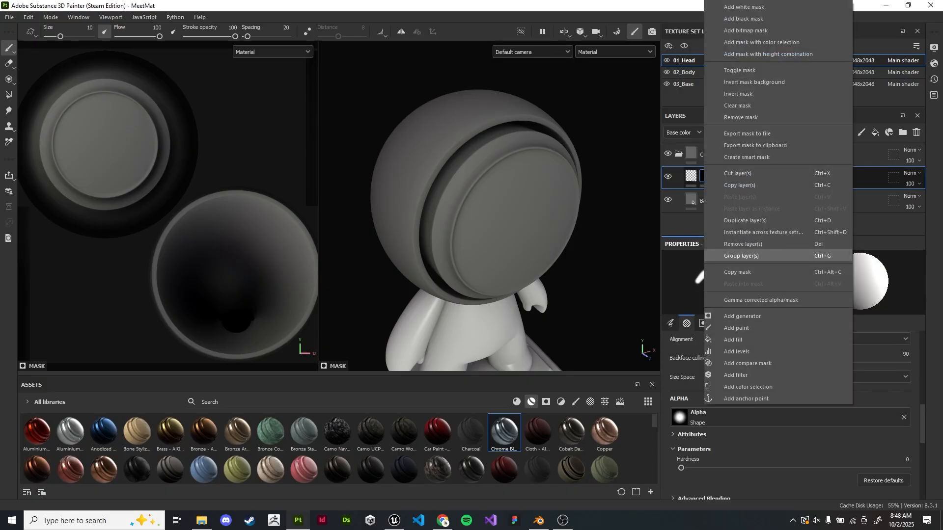
click(737, 340)
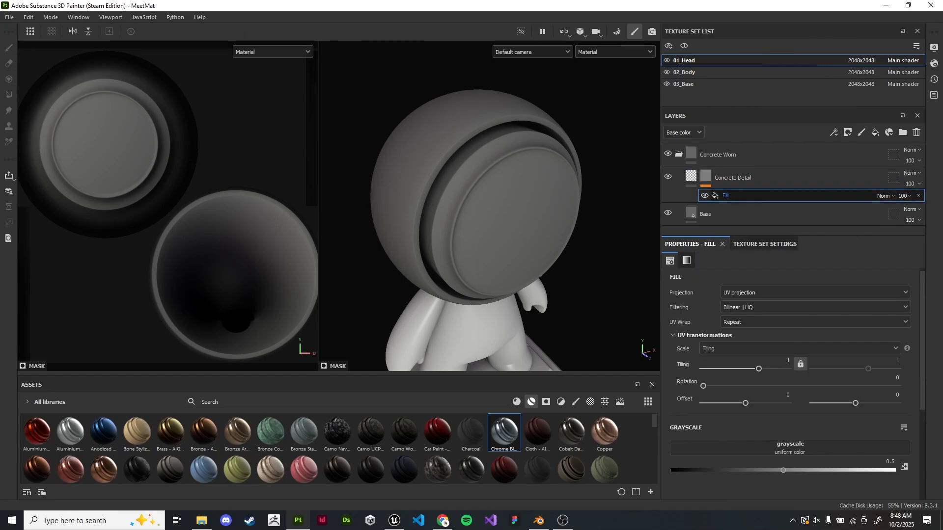
Search the procedural textures for "grun" and assign Grunge Marble Veins as the grayscale of the Concrete Detail mask fill
click(789, 448)
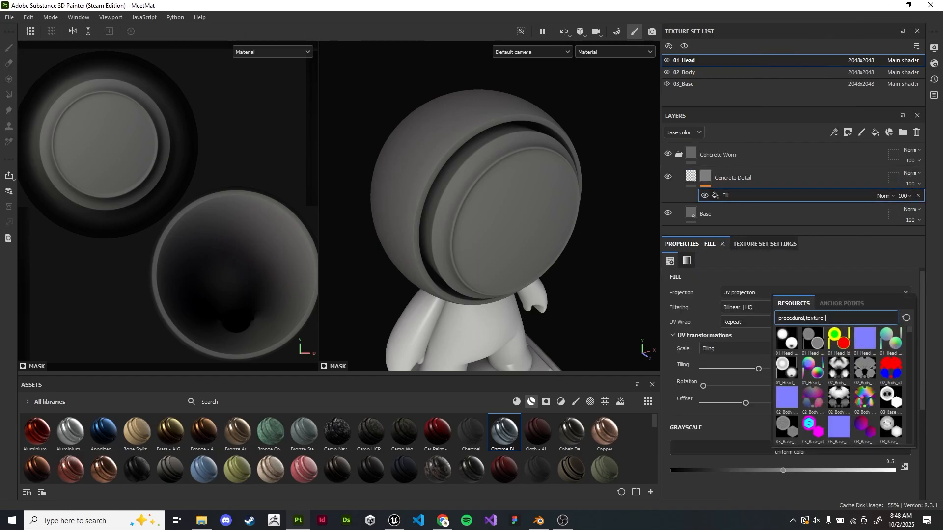
text(grun)
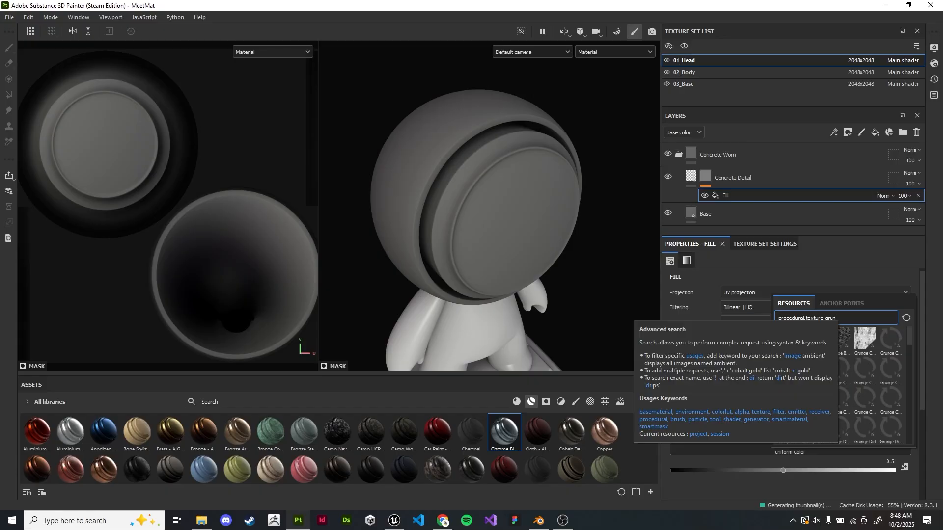
scroll(839, 386, down, 3)
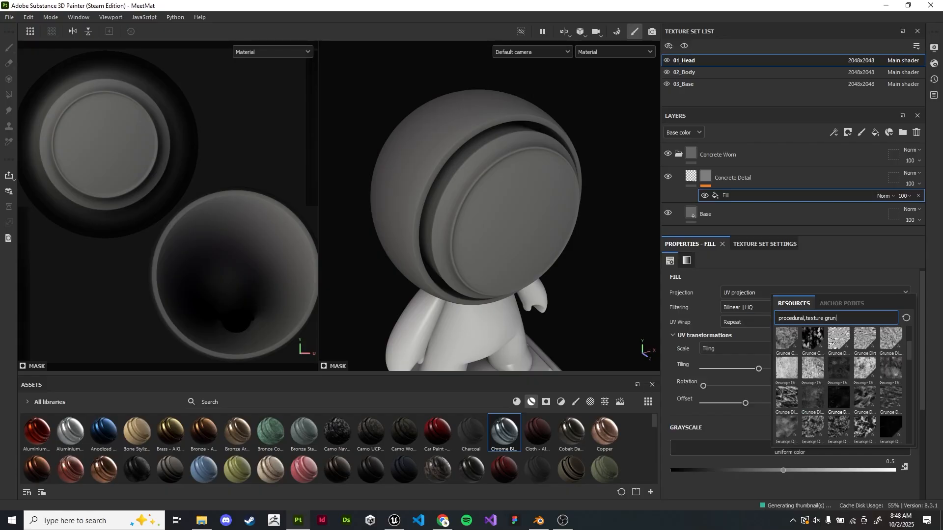
scroll(832, 404, down, 3)
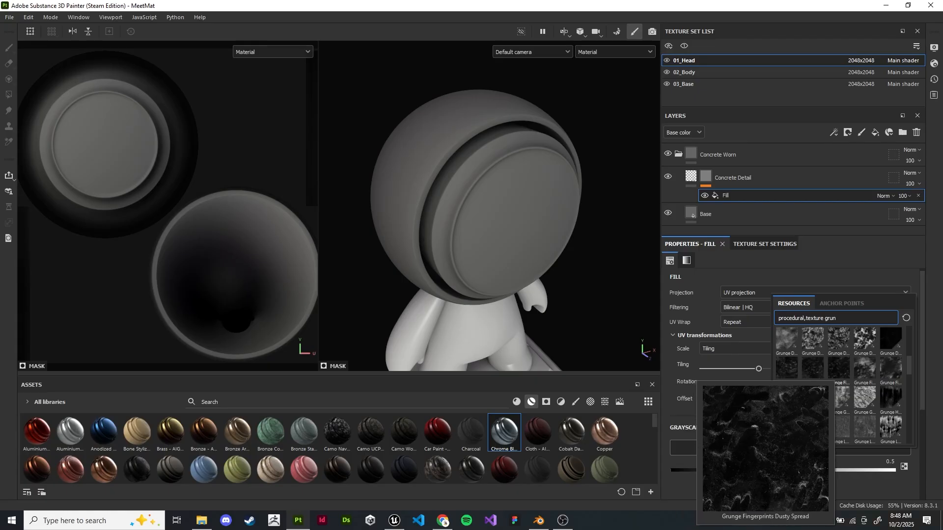
mouse_move(890, 368)
scroll(841, 383, down, 5)
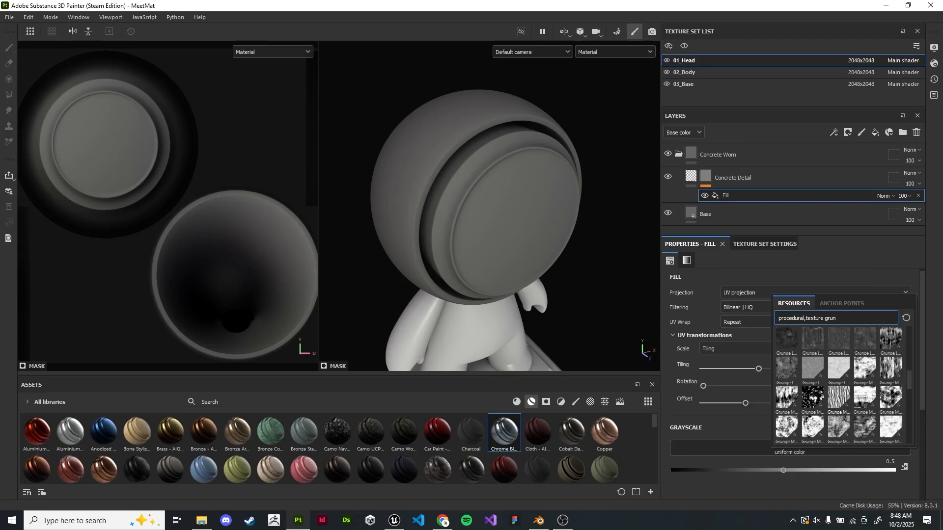
mouse_move(813, 399)
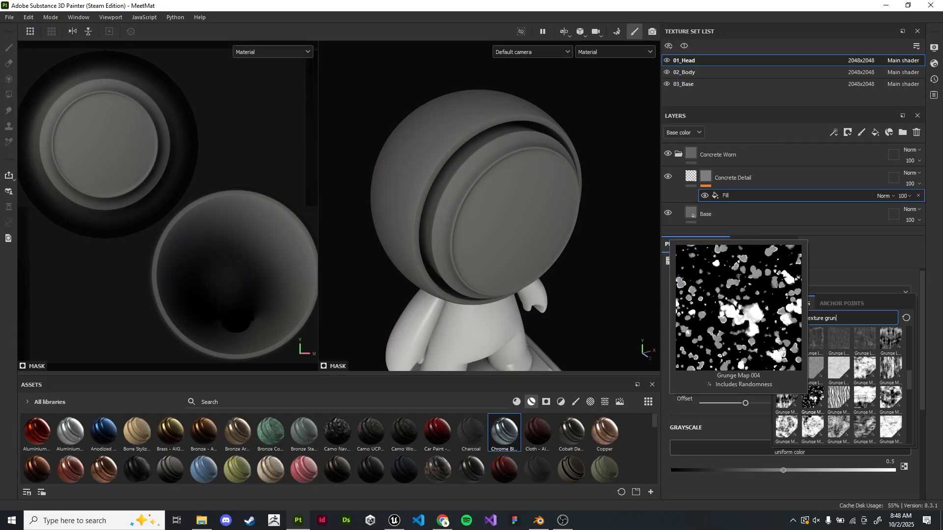
scroll(813, 399, down, 3)
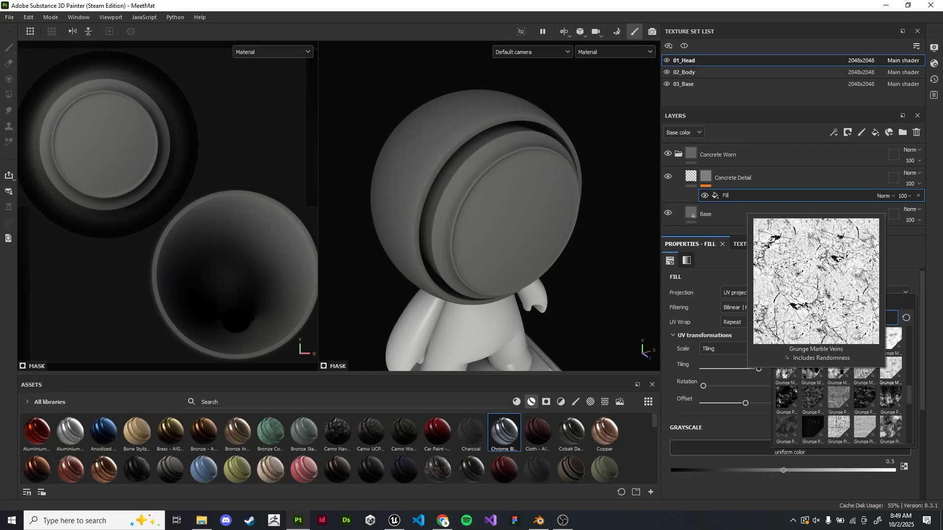
click(813, 369)
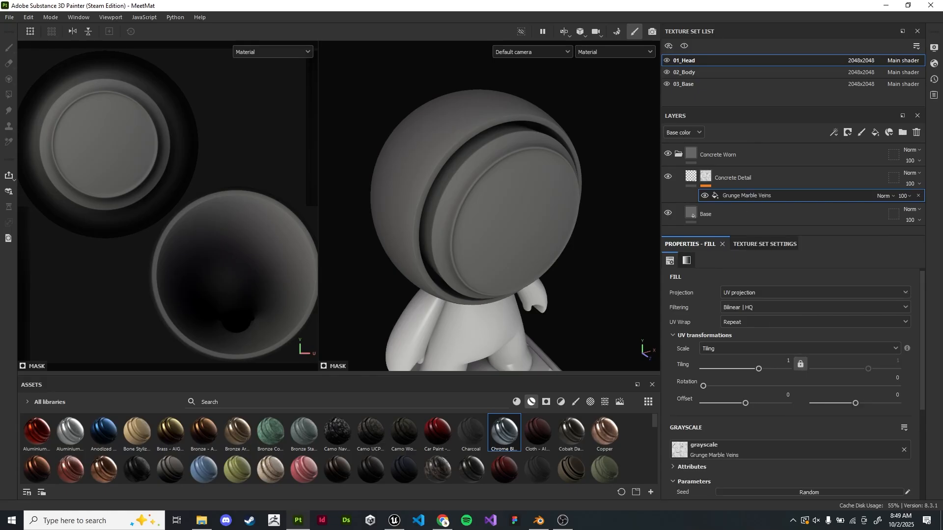
Enable the color channel on the Concrete Detail layer's fill material
alt+drag(489, 216, 491, 199)
scroll(795, 383, down, 5)
scroll(794, 383, up, 5)
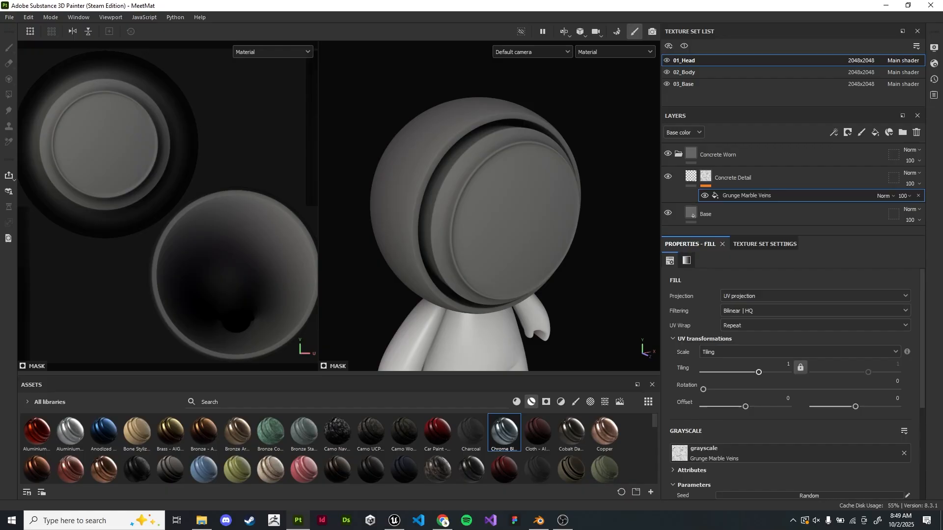
click(691, 176)
click(680, 448)
scroll(680, 448, down, 2)
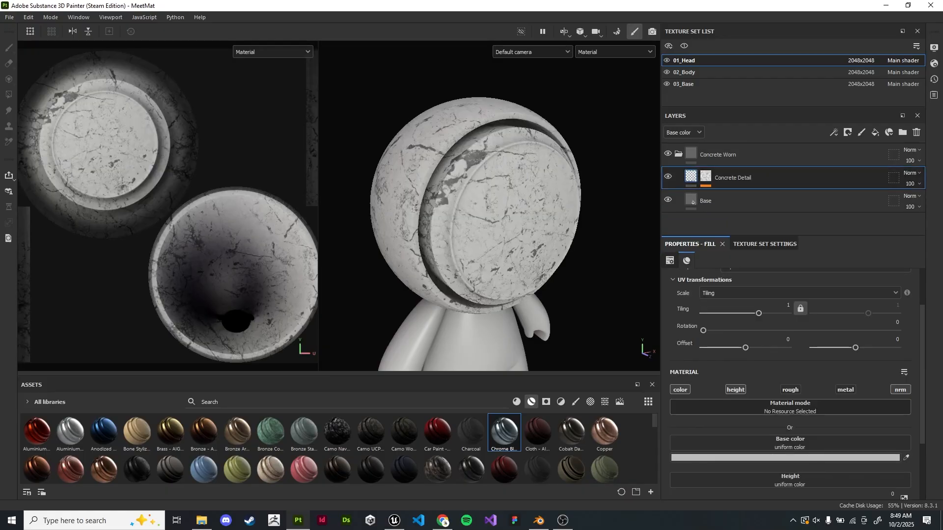
Set the Concrete Detail layer's base color to pure red and check the grunge pattern on the head
mouse_move(490, 216)
alt+mouse_down()
mouse_move(474, 219)
mouse_move(466, 251)
mouse_move(536, 241)
mouse_move(537, 226)
mouse_move(614, 252)
mouse_move(560, 212)
mouse_move(516, 221)
mouse_move(491, 201)
mouse_move(452, 236)
alt+mouse_up()
alt+middle_drag(452, 235, 407, 213)
click(790, 457)
drag(830, 401, 917, 351)
mouse_move(456, 216)
alt+mouse_down()
mouse_move(528, 231)
mouse_move(579, 216)
mouse_move(496, 216)
mouse_move(471, 194)
alt+mouse_up()
alt+middle_drag(471, 194, 486, 171)
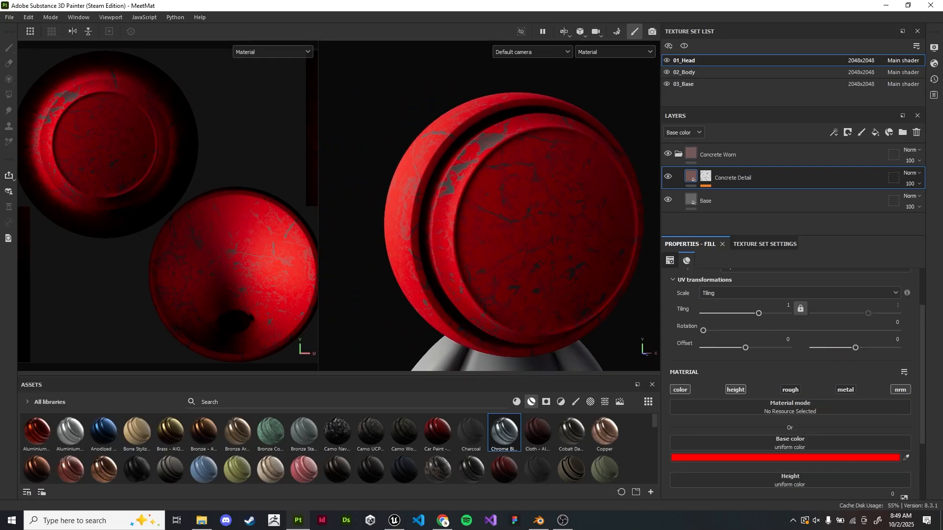
alt+drag(486, 172, 513, 176)
scroll(491, 177, up, 3)
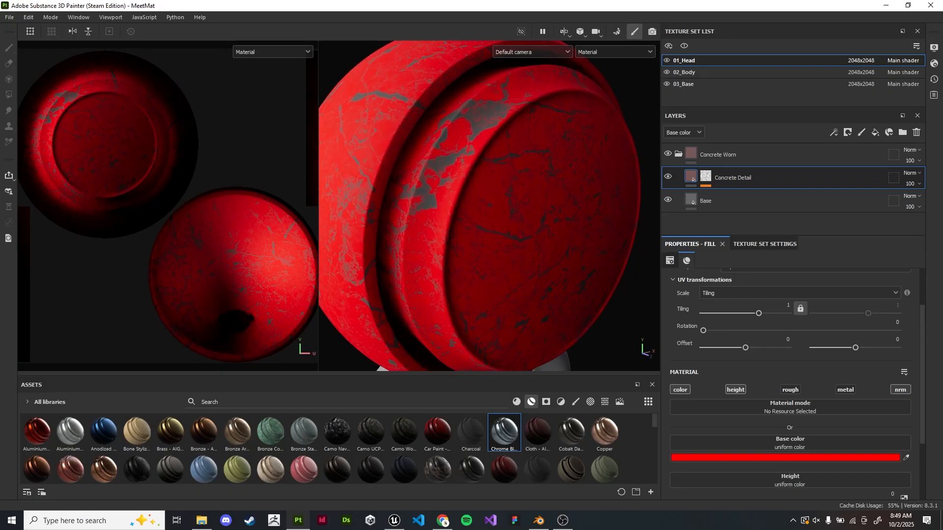
scroll(491, 197, down, 3)
alt+drag(491, 196, 469, 179)
alt+middle_drag(469, 180, 456, 173)
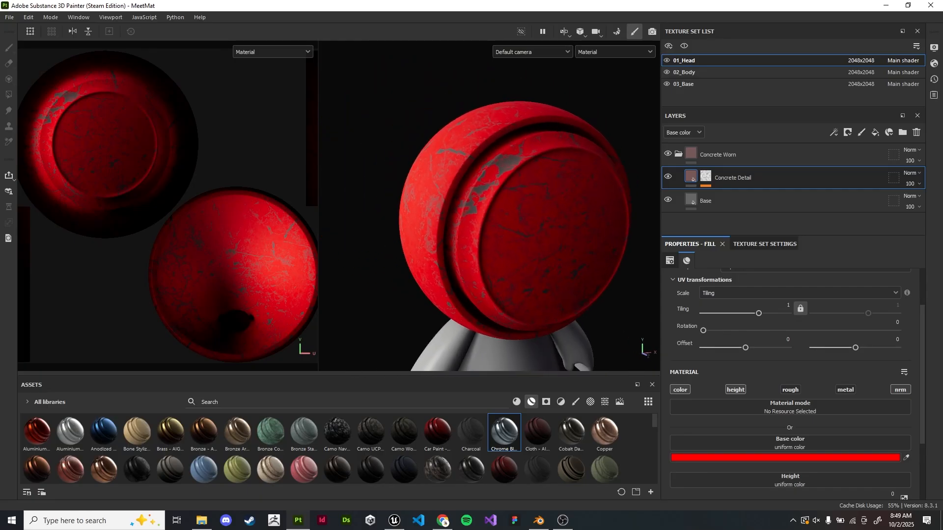
Add a Levels effect above Grunge Marble Veins in the Concrete Detail mask
click(705, 176)
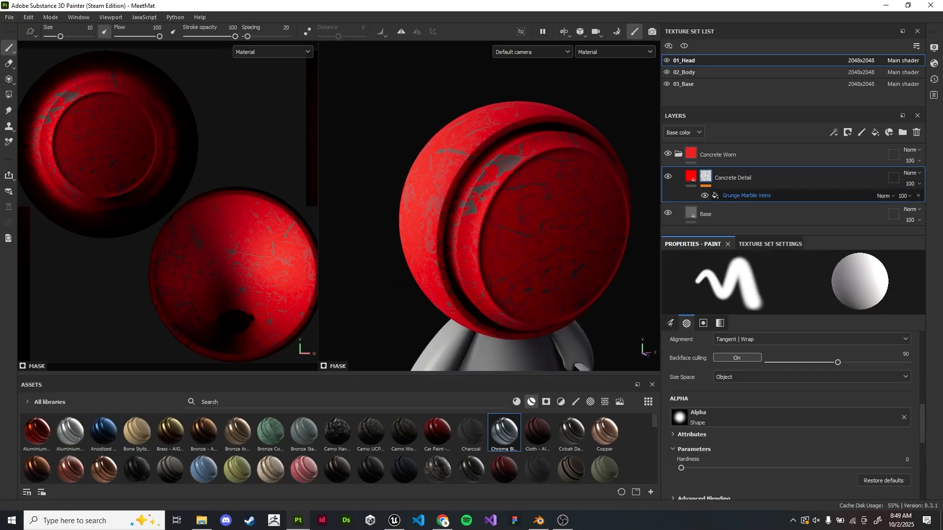
right_click(783, 196)
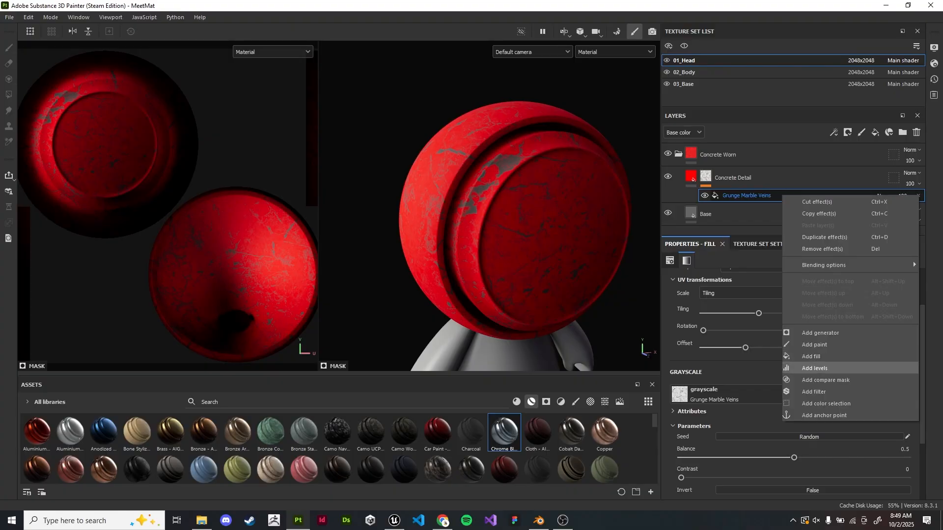
click(815, 368)
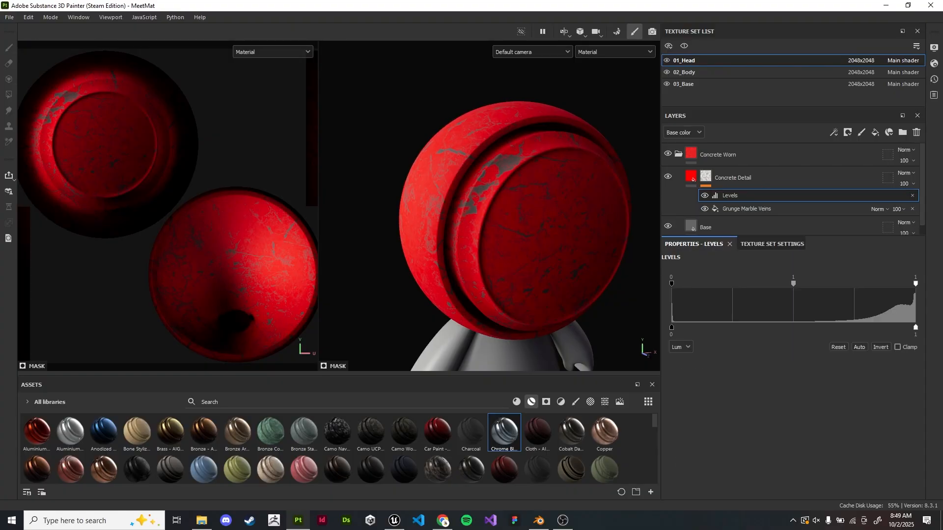
Switch the viewport display to Mask and examine the black and white areas of the grunge mask on the head
click(614, 51)
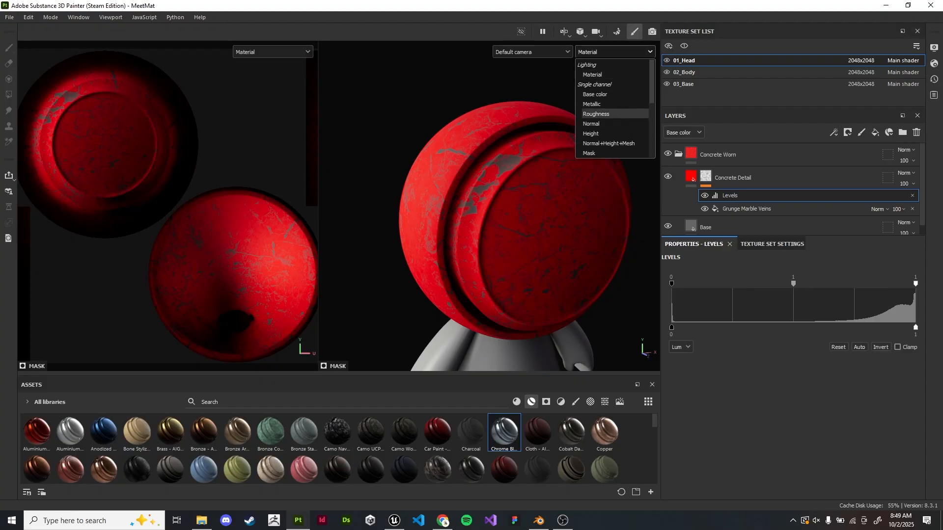
click(595, 111)
alt+middle_drag(514, 220, 499, 201)
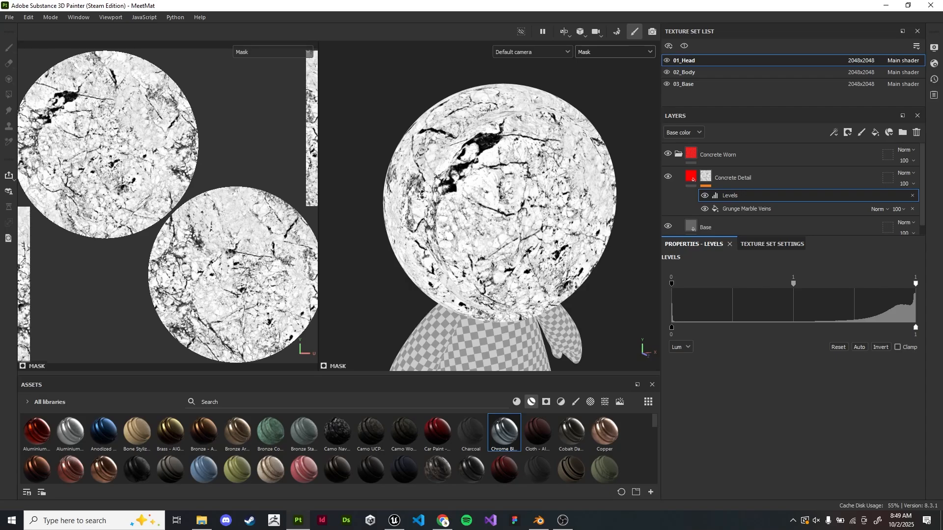
scroll(479, 110, up, 7)
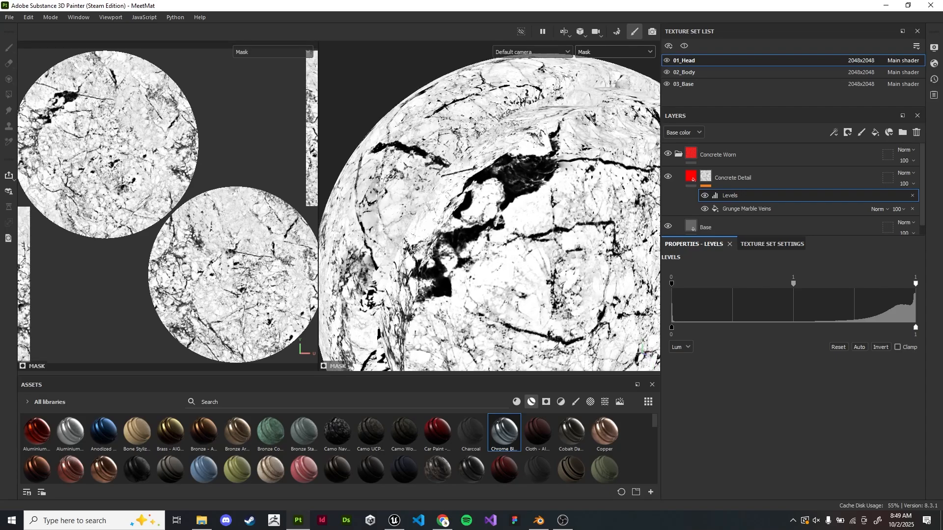
scroll(479, 111, down, 3)
scroll(489, 206, down, 2)
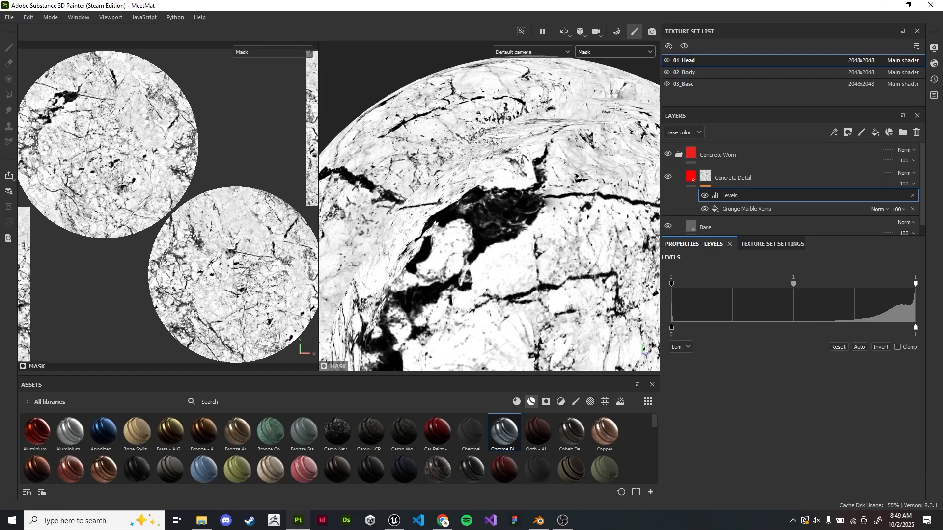
scroll(489, 206, up, 6)
scroll(489, 206, down, 4)
scroll(489, 206, down, 5)
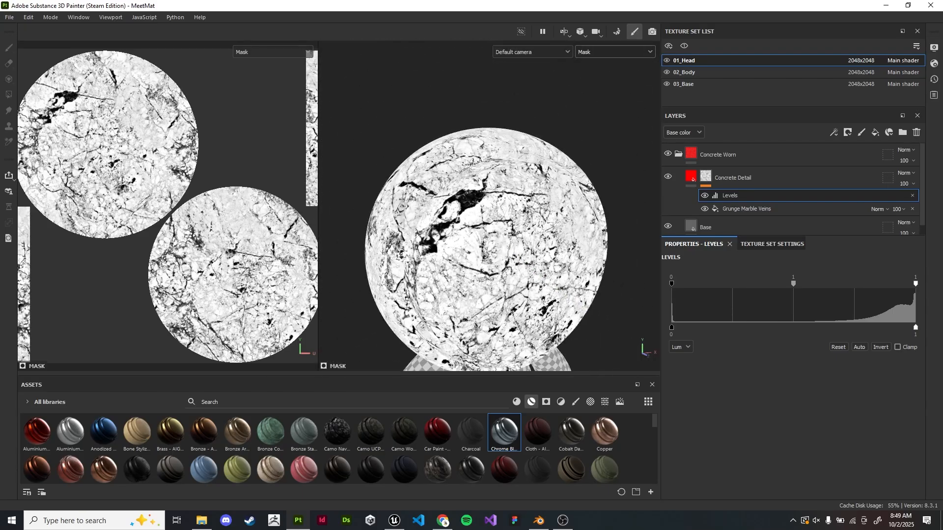
mouse_move(490, 206)
alt+mouse_down()
mouse_move(486, 162)
mouse_move(501, 152)
mouse_move(479, 194)
alt+mouse_up()
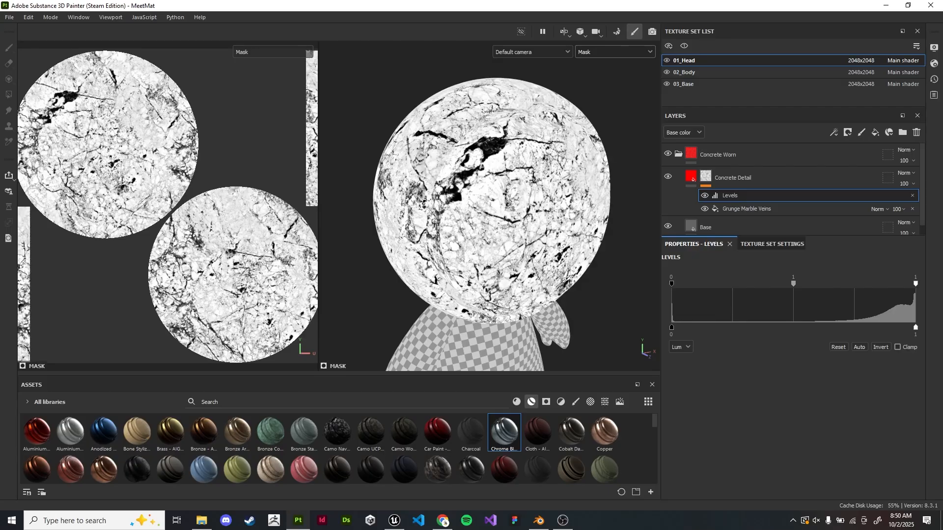
scroll(489, 205, up, 5)
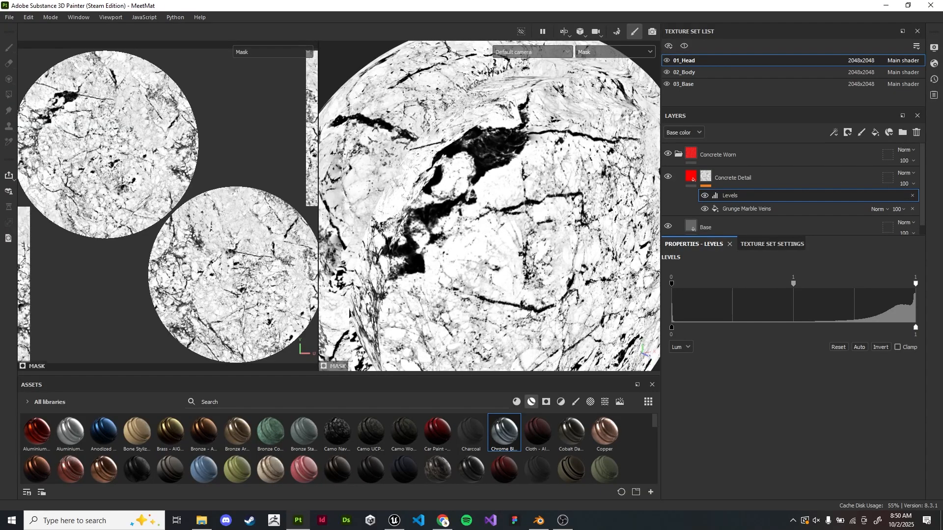
scroll(489, 206, down, 5)
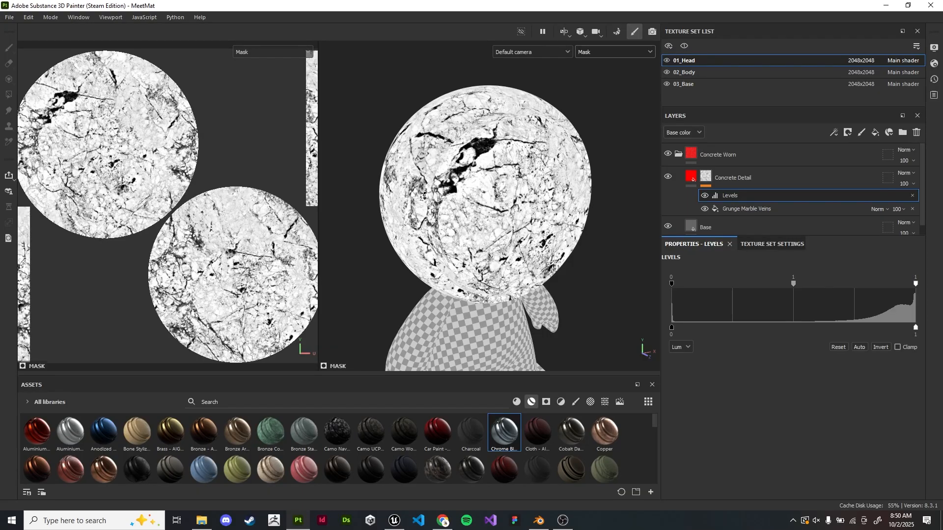
Invert the Levels effect on the Concrete Detail layer's mask
scroll(489, 205, up, 4)
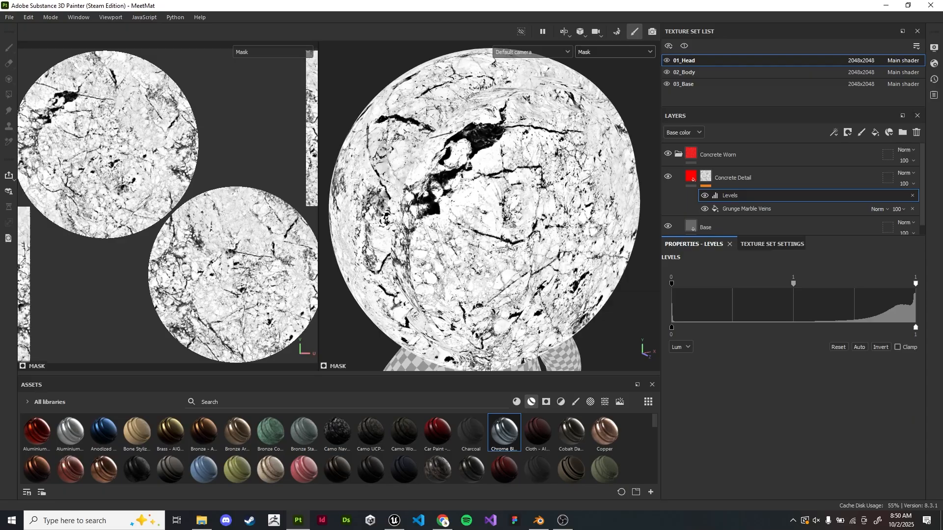
click(881, 347)
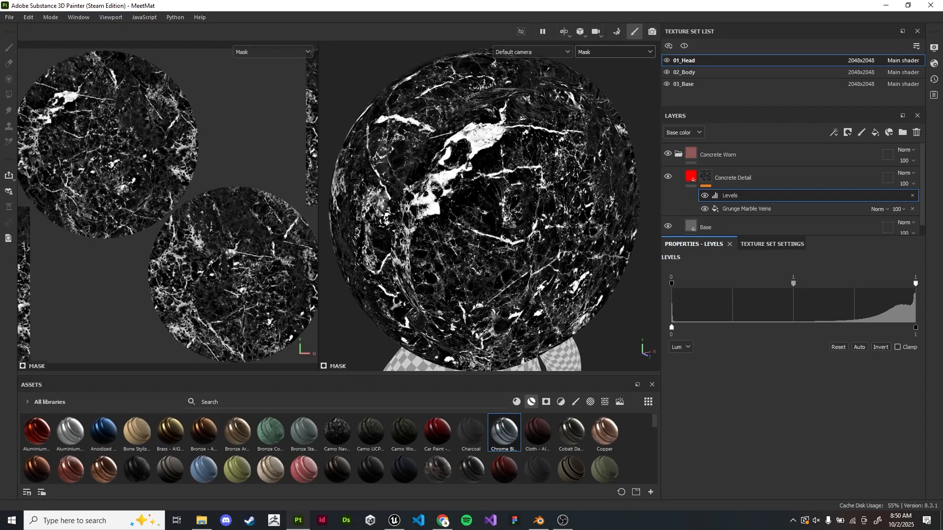
scroll(489, 205, up, 3)
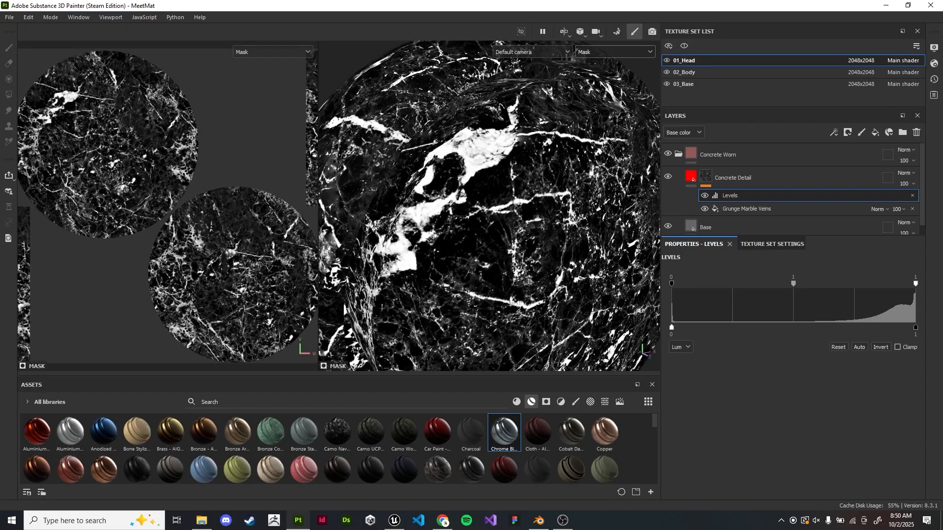
alt+drag(490, 205, 509, 217)
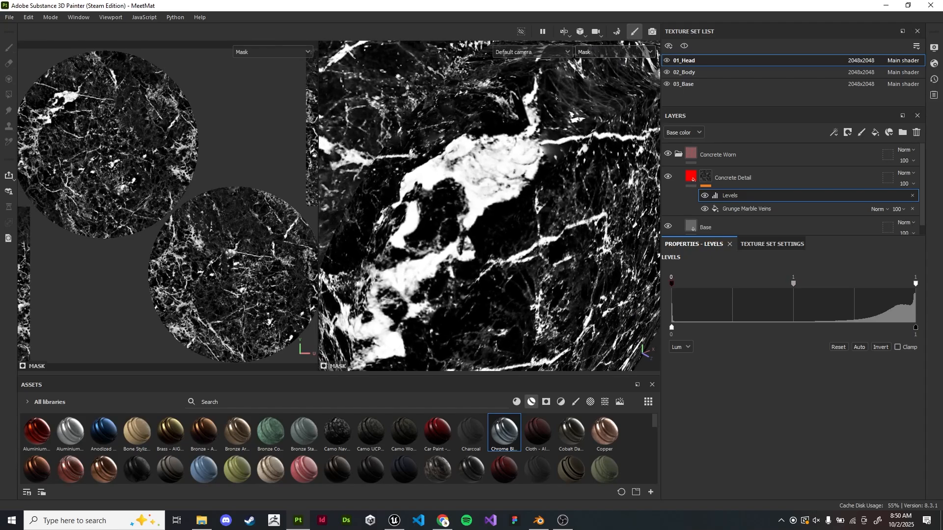
Try out the input, output and midtone levels on the Concrete Detail mask, and reset the trial adjustment
mouse_move(672, 283)
mouse_down()
mouse_move(775, 283)
mouse_move(671, 284)
mouse_up()
mouse_move(916, 284)
mouse_down()
mouse_move(786, 284)
mouse_move(916, 283)
mouse_up()
mouse_move(672, 327)
mouse_down()
mouse_move(793, 327)
mouse_move(672, 327)
mouse_up()
mouse_move(672, 327)
mouse_down()
mouse_move(915, 327)
mouse_move(671, 327)
mouse_up()
mouse_move(915, 327)
mouse_down()
mouse_move(768, 327)
mouse_move(916, 327)
mouse_up()
double_click(794, 284)
text(7.127)
key(Return)
drag(843, 284, 802, 284)
click(837, 346)
mouse_move(671, 327)
mouse_down()
mouse_move(725, 328)
mouse_move(672, 327)
mouse_up()
mouse_move(916, 283)
mouse_down()
mouse_move(759, 283)
mouse_move(916, 283)
mouse_up()
Lower the white input level of the Concrete Detail mask's Levels effect to about 0.245
scroll(481, 206, down, 4)
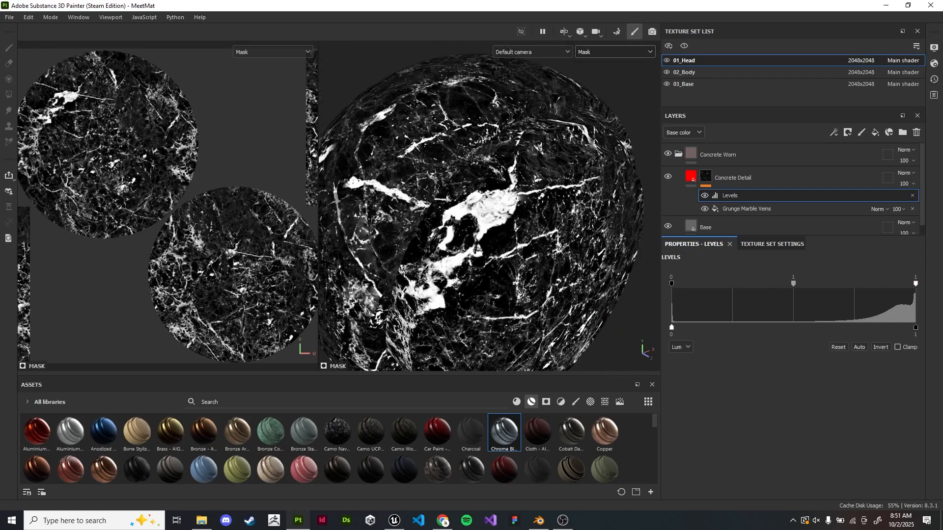
alt+drag(481, 211, 462, 197)
scroll(560, 256, up, 3)
scroll(489, 206, down, 3)
scroll(490, 206, up, 3)
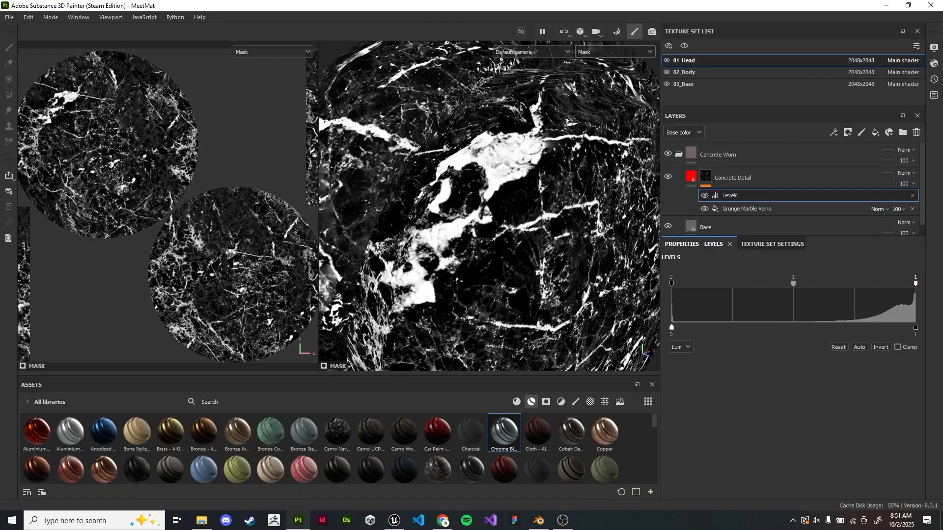
drag(916, 283, 768, 284)
alt+drag(540, 222, 491, 167)
scroll(489, 206, up, 4)
scroll(489, 206, down, 4)
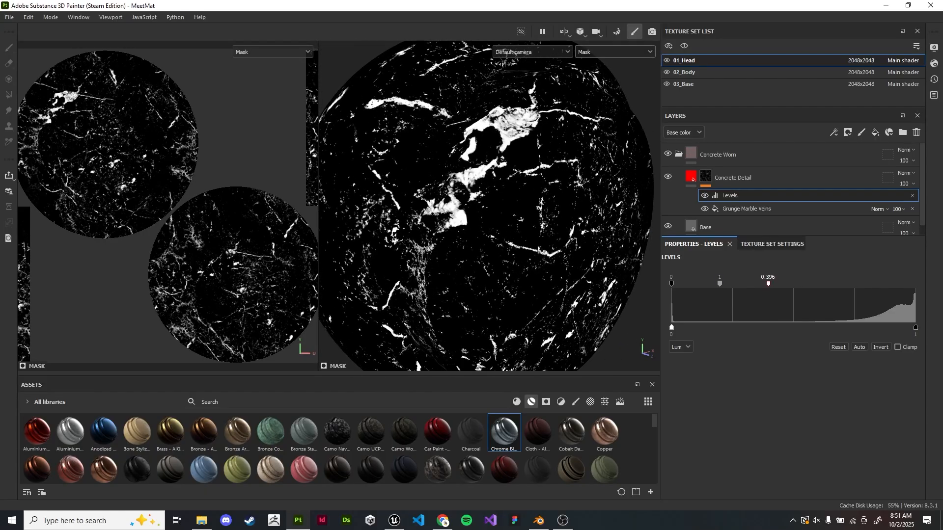
drag(768, 283, 749, 283)
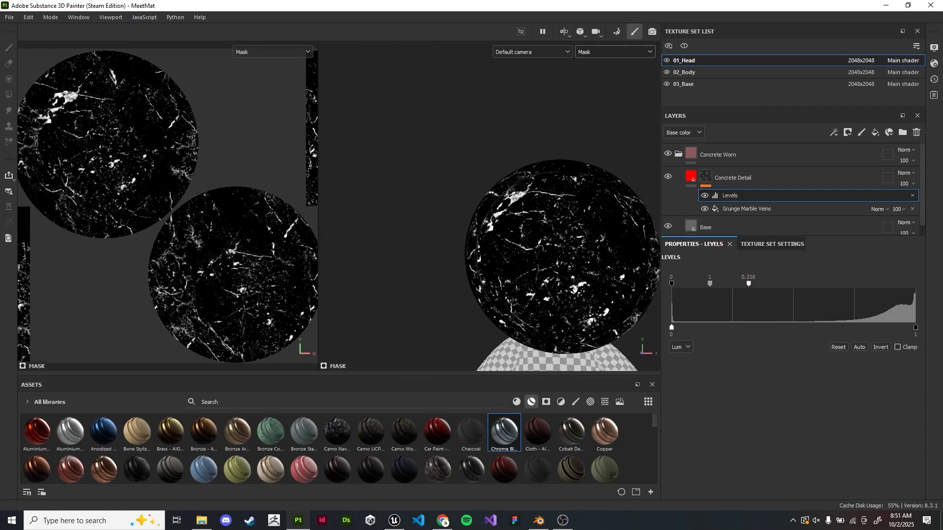
alt+drag(492, 221, 585, 206)
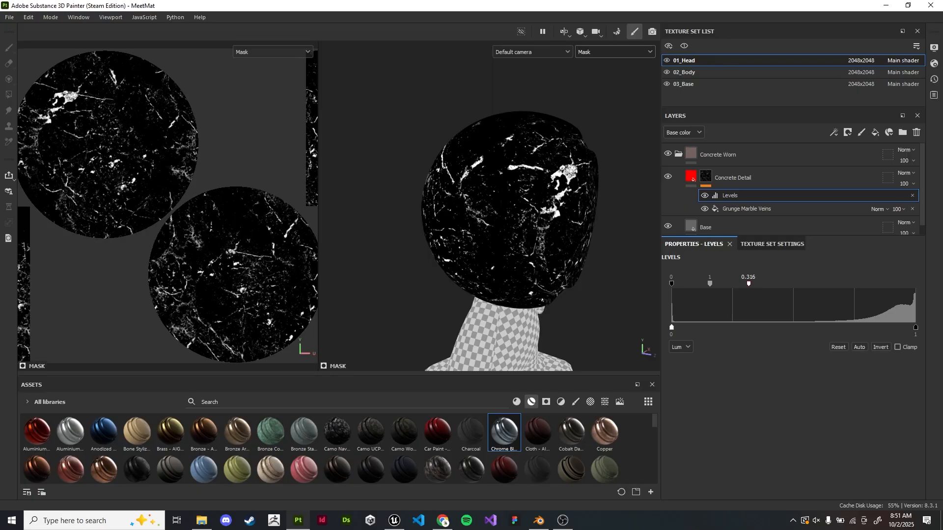
drag(748, 284, 743, 283)
scroll(489, 206, up, 6)
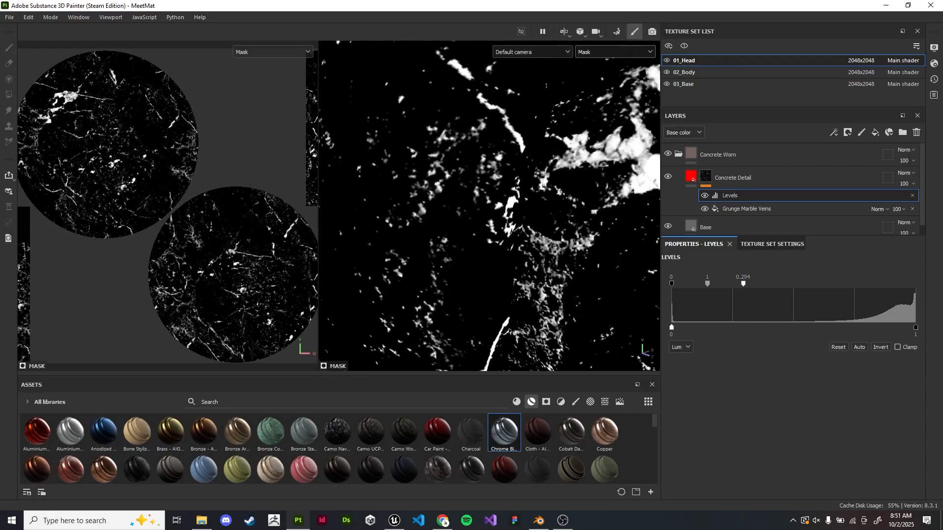
scroll(489, 206, up, 8)
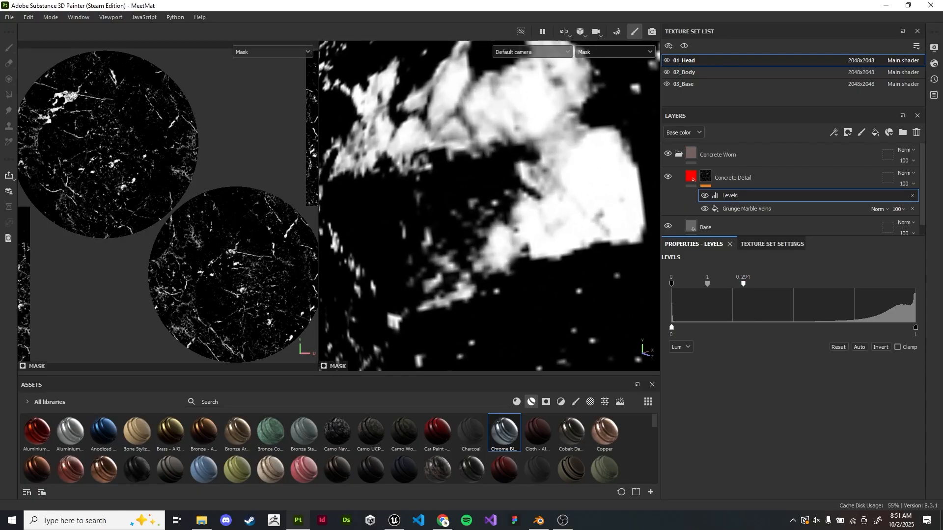
drag(743, 283, 731, 283)
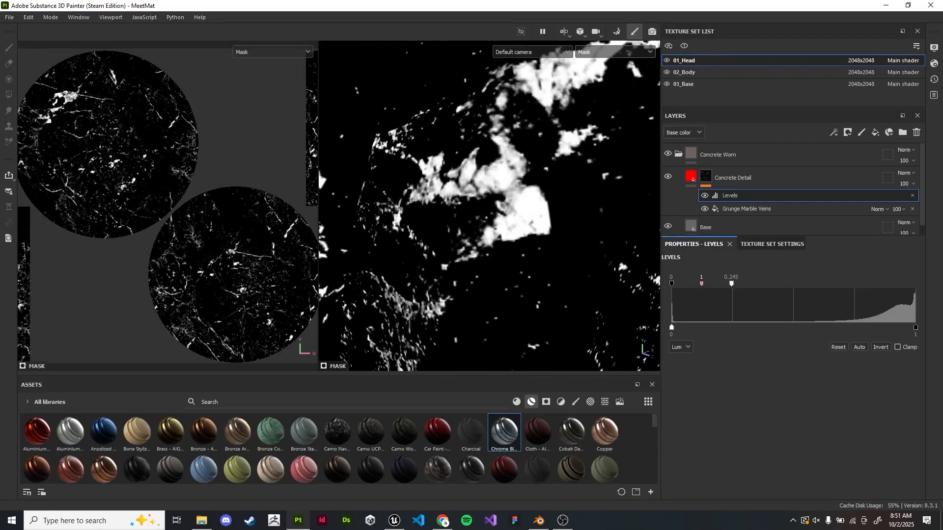
Add a Blur filter above the Levels effect in the Concrete Detail mask
scroll(489, 207, up, 2)
right_click(757, 199)
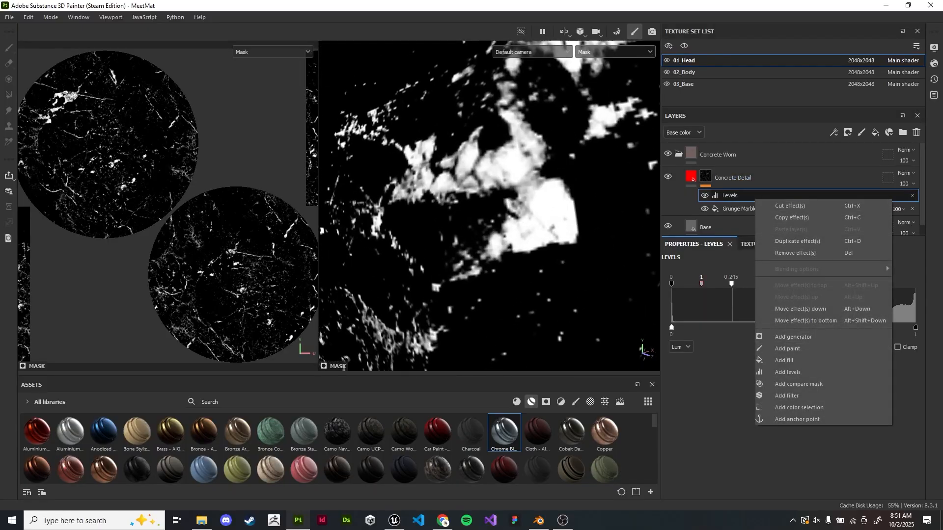
key(Escape)
scroll(506, 185, up, 3)
scroll(506, 184, down, 2)
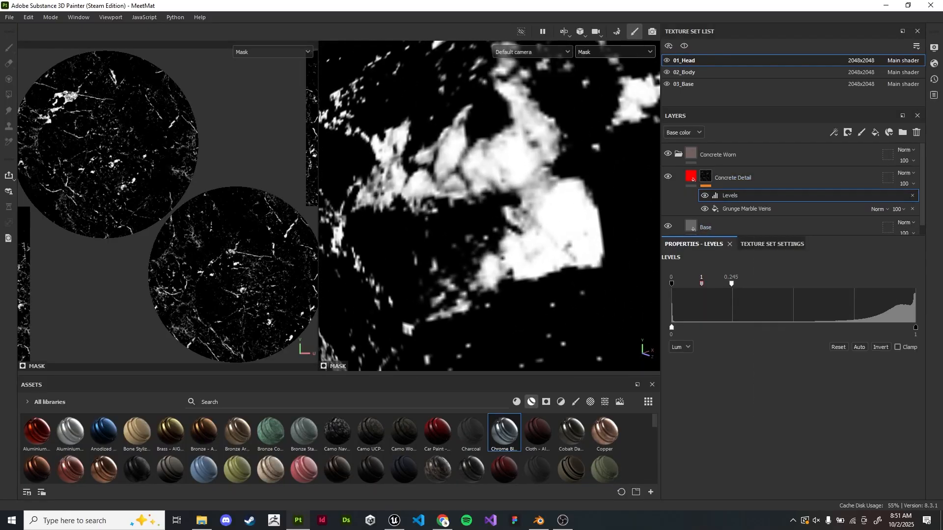
right_click(738, 195)
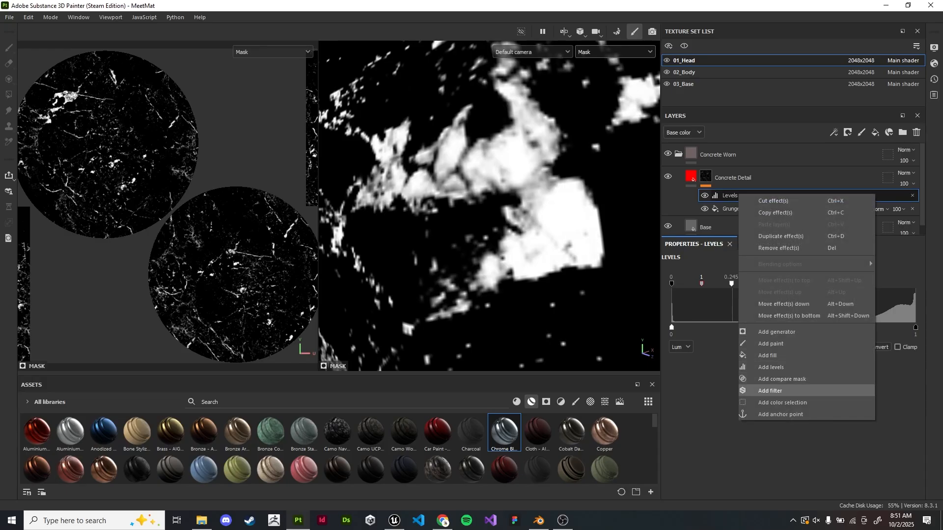
click(771, 390)
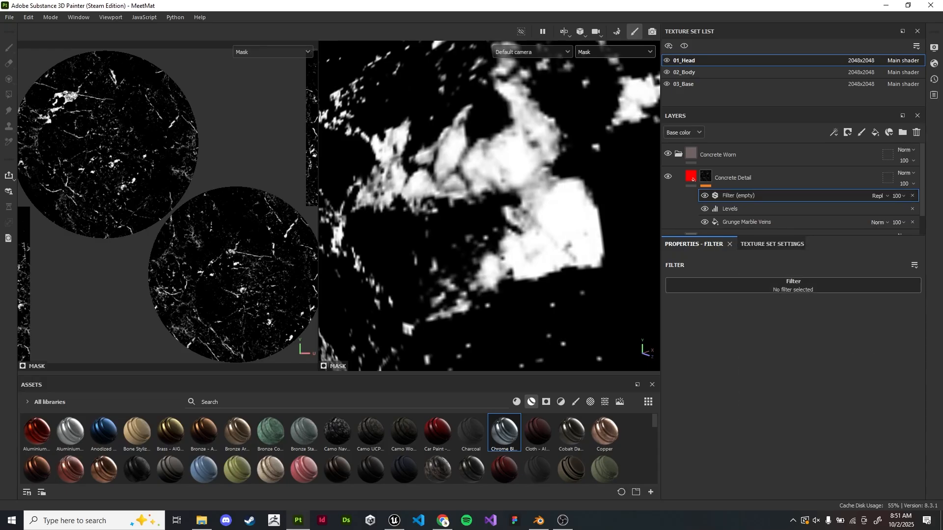
click(793, 286)
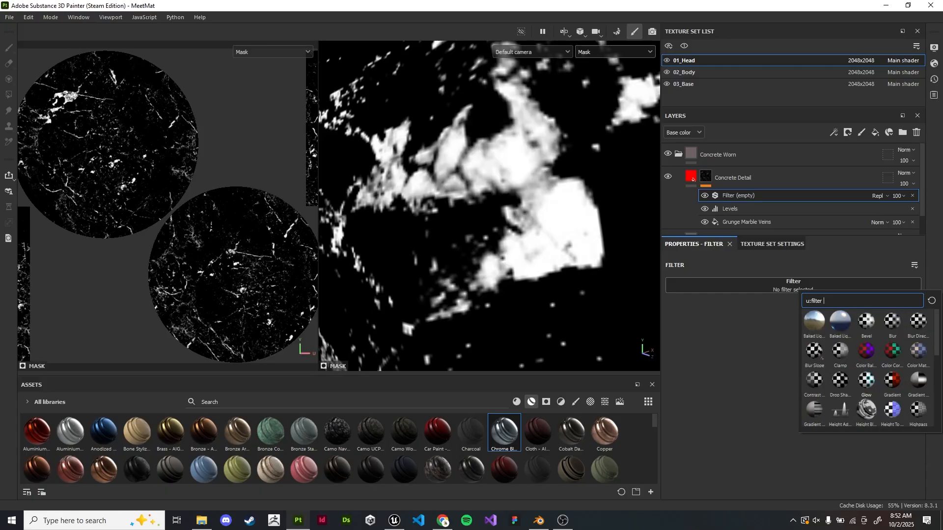
mouse_move(840, 380)
click(893, 322)
Set the mask Blur filter's intensity to 0.01 and compare its effect on the mask detail
drag(684, 334, 677, 334)
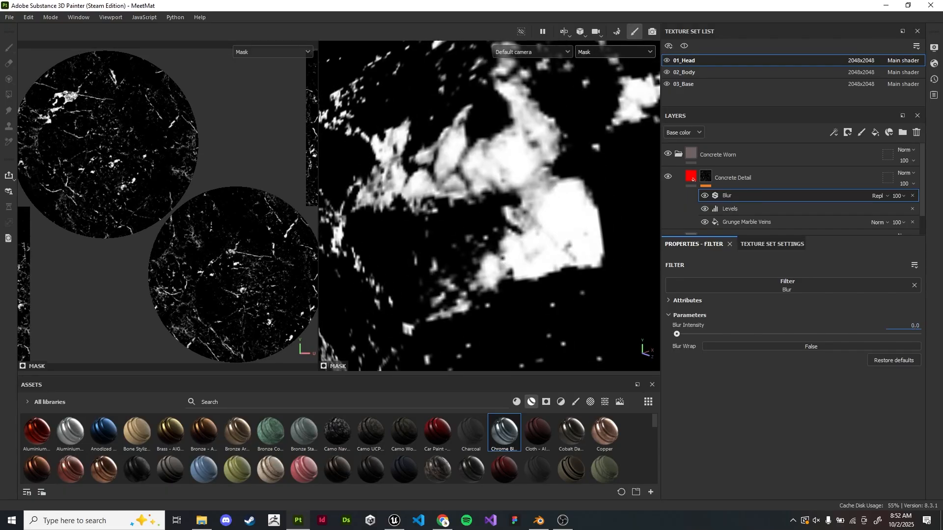
key(Return)
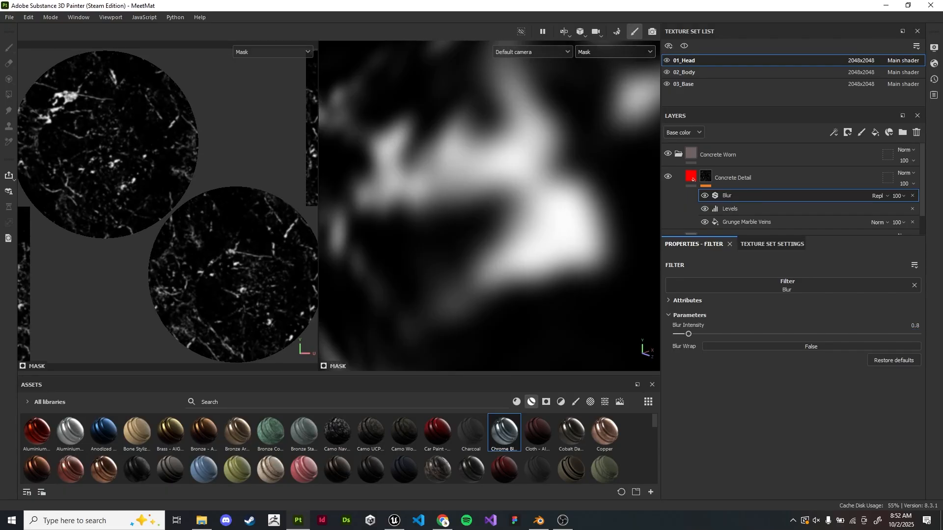
click(911, 326)
text(0.01)
key(Return)
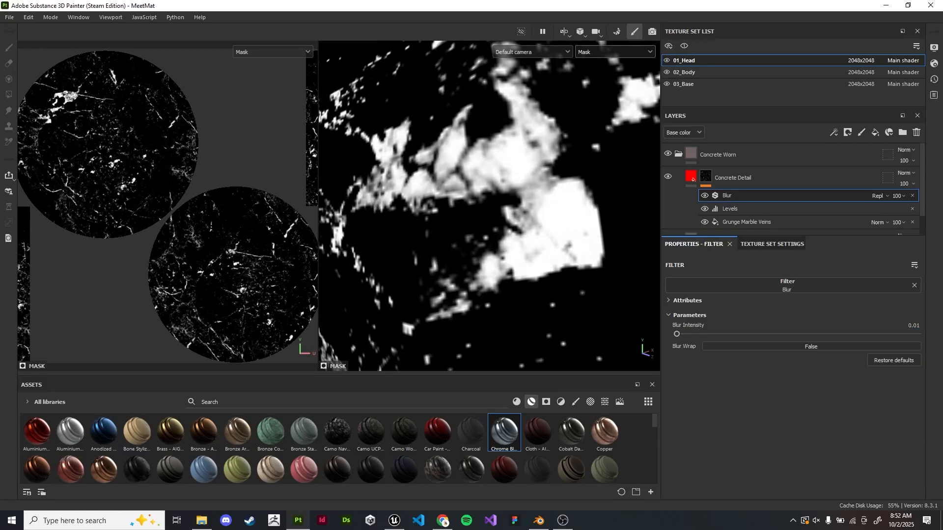
scroll(523, 208, up, 3)
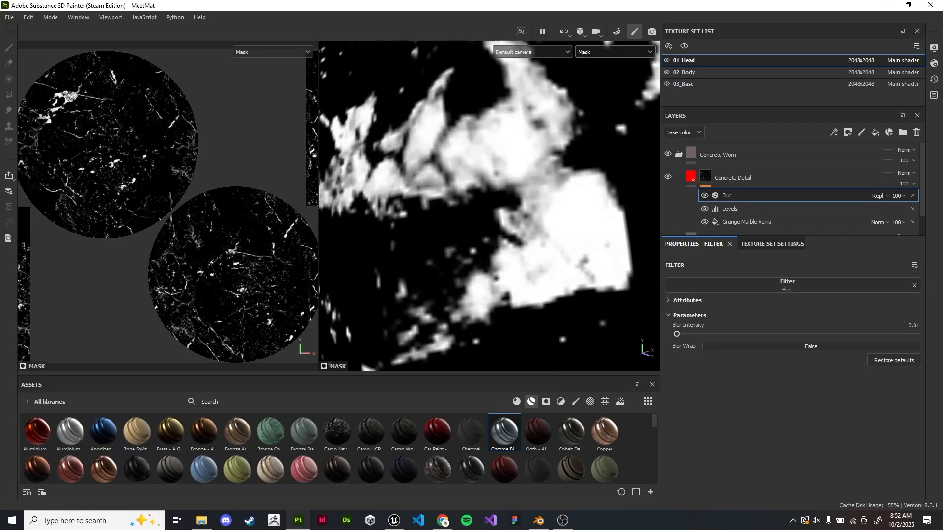
scroll(490, 207, down, 8)
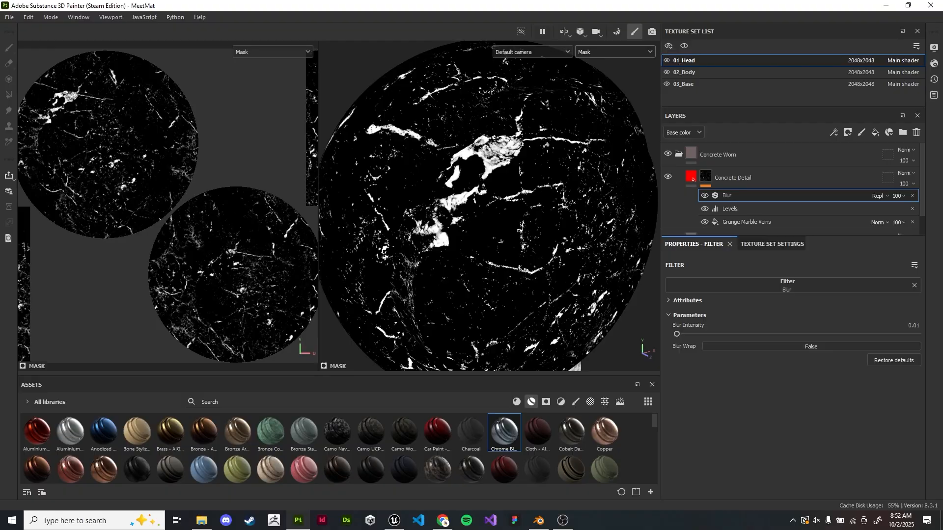
alt+drag(489, 206, 477, 190)
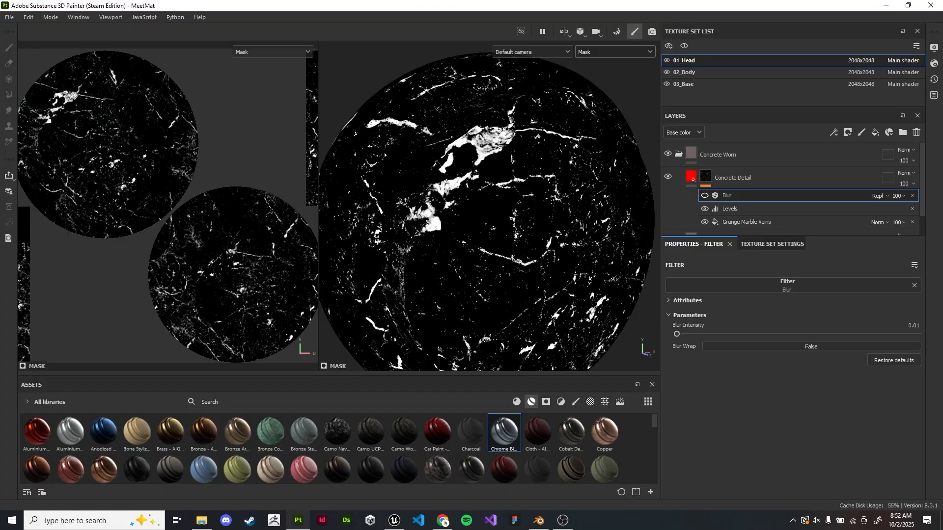
scroll(489, 178, down, 3)
Select the Concrete Detail layer's fill content and switch the viewport display from Mask to Material
click(691, 178)
click(691, 177)
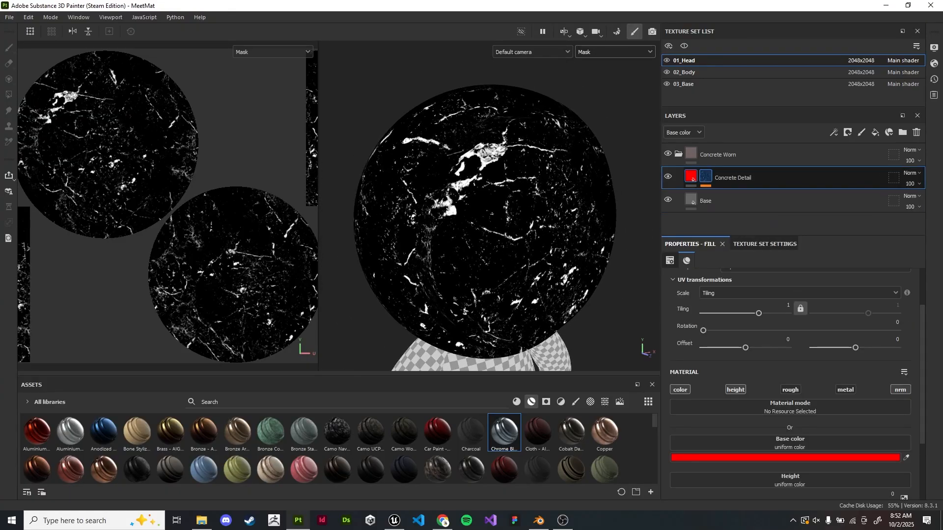
mouse_move(706, 176)
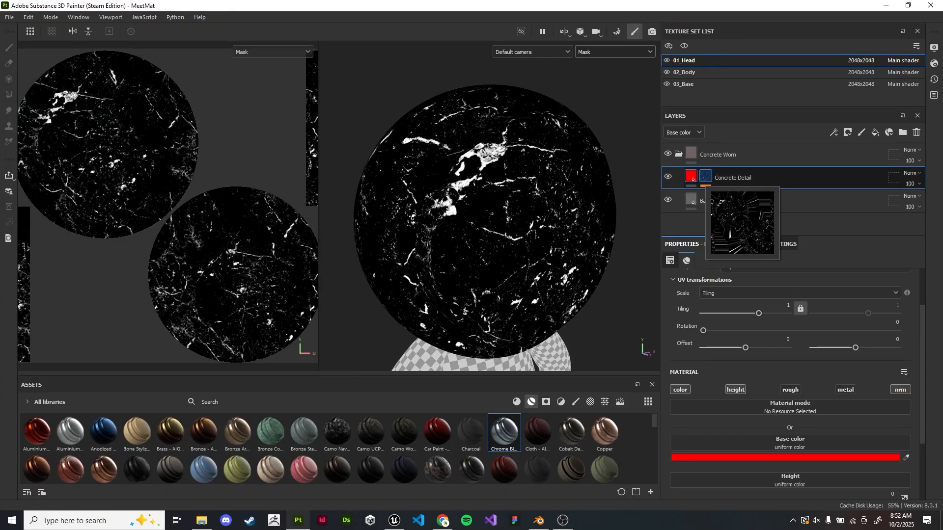
click(615, 52)
click(614, 74)
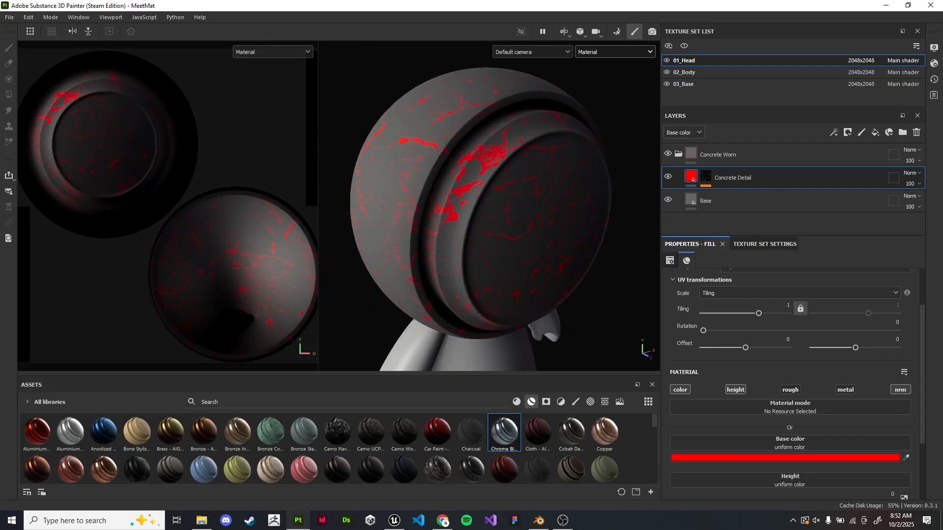
scroll(489, 151, up, 5)
scroll(736, 389, down, 3)
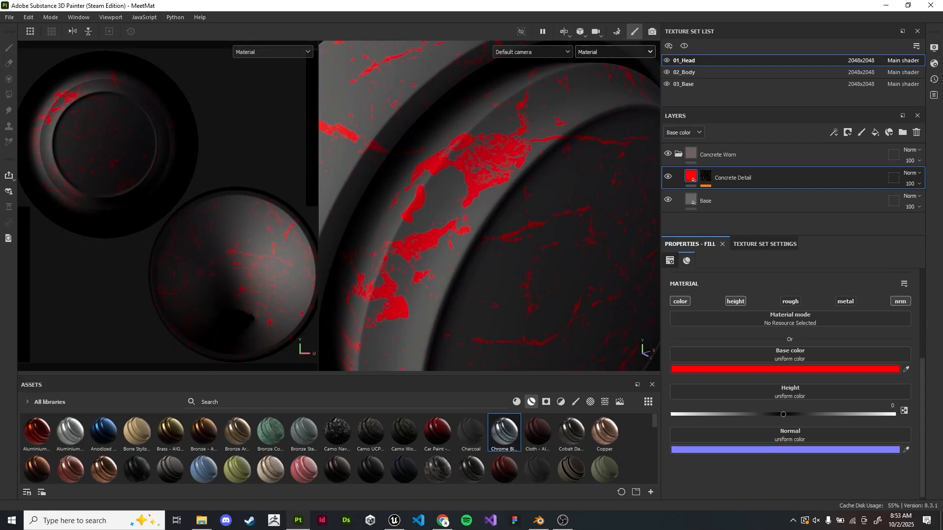
Set the Concrete Detail fill's height to about -0.0568 to sink the cracks into the surface
drag(783, 414, 776, 414)
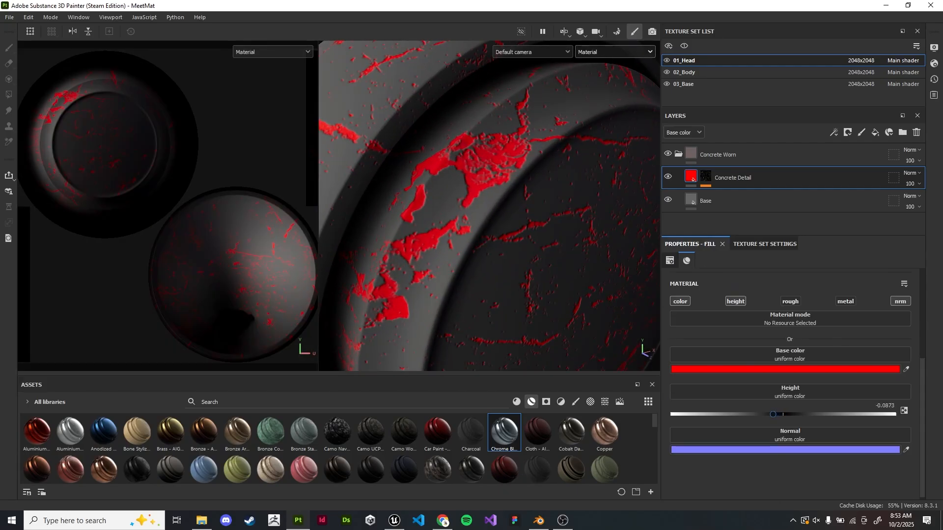
alt+drag(467, 206, 501, 206)
scroll(490, 186, up, 4)
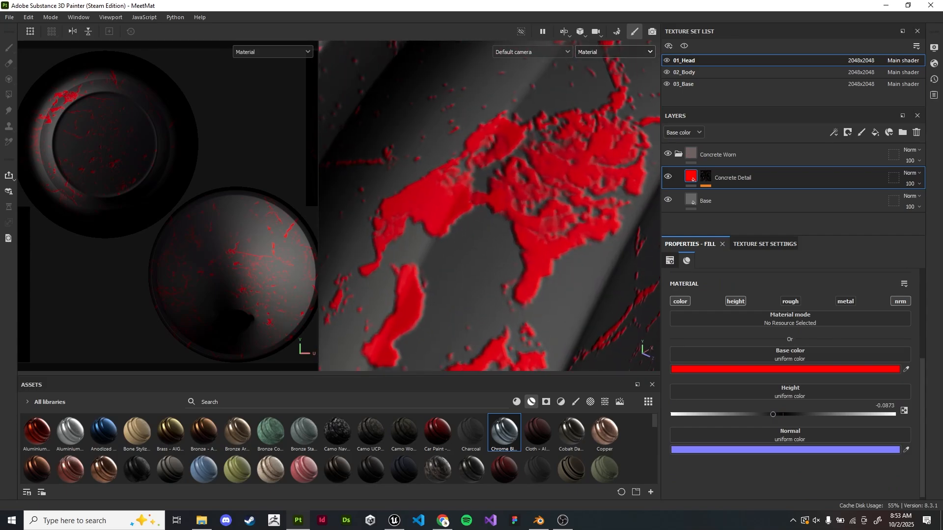
drag(773, 414, 781, 414)
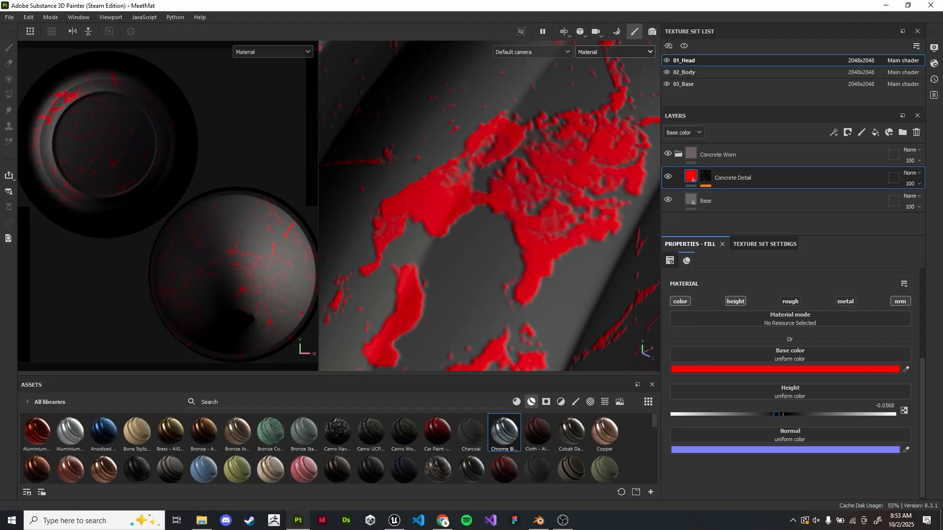
scroll(489, 205, down, 6)
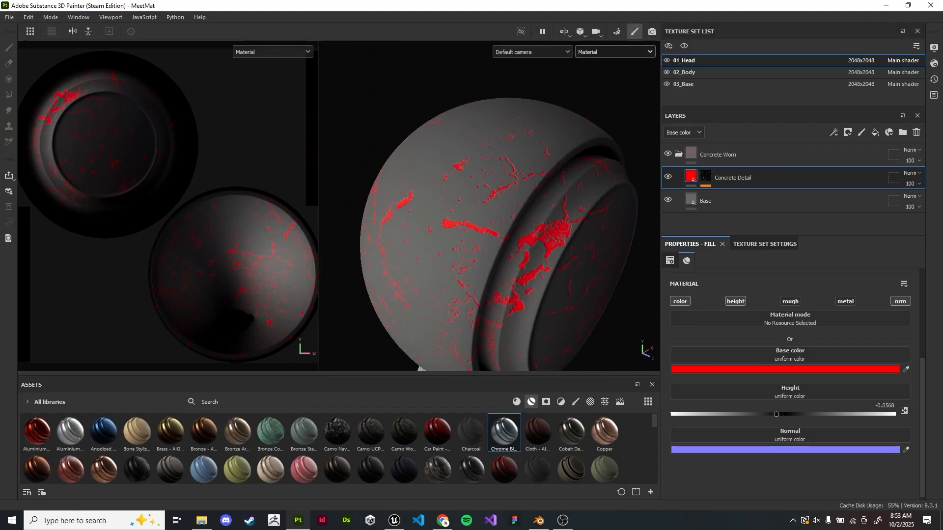
alt+middle_drag(540, 276, 449, 181)
alt+drag(450, 181, 469, 208)
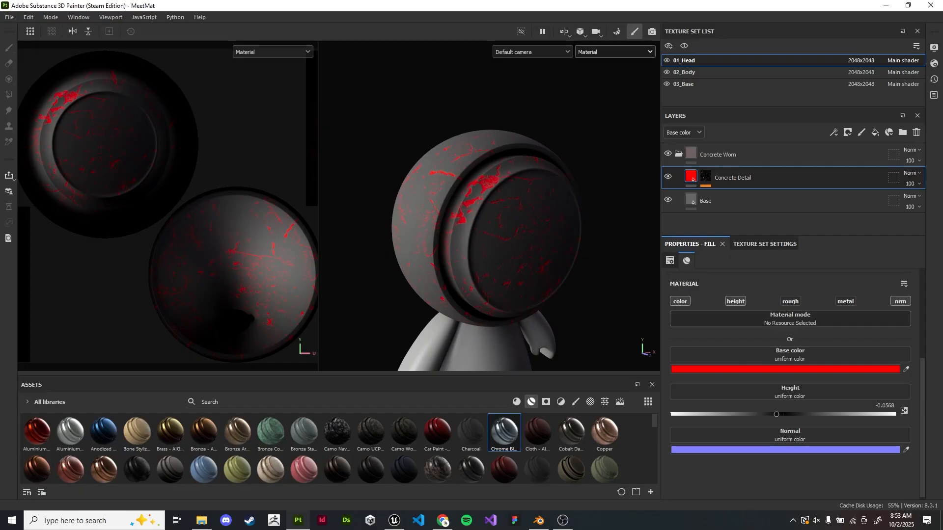
Turn off the color channel of the Concrete Detail fill, keeping its height and normal channels on
click(680, 301)
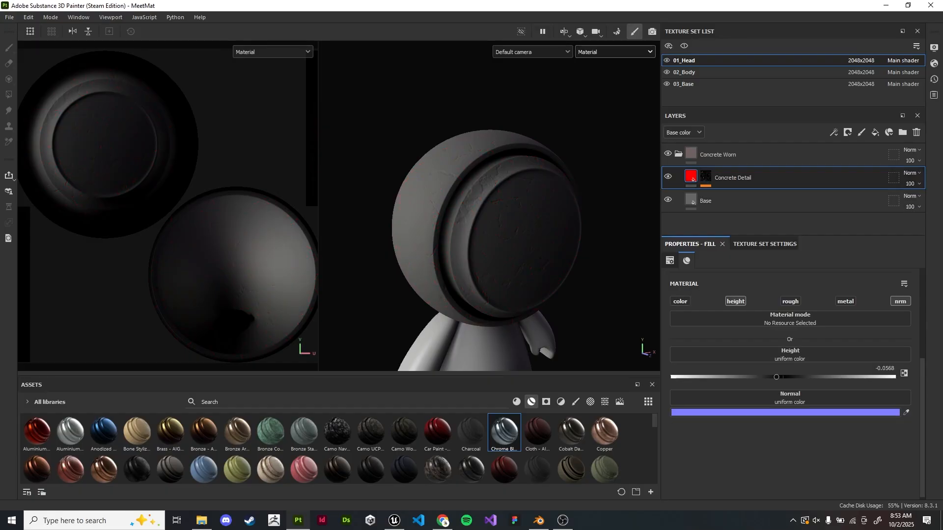
scroll(489, 230, up, 4)
alt+drag(490, 226, 471, 211)
Rotate the environment lighting around the model to examine the concrete height detail on the head
shift+right_drag(472, 211, 433, 211)
scroll(533, 240, down, 3)
shift+right_drag(532, 240, 423, 241)
mouse_move(491, 226)
alt+mouse_down()
mouse_move(579, 216)
mouse_move(553, 236)
mouse_move(510, 221)
alt+mouse_up()
scroll(553, 236, down, 4)
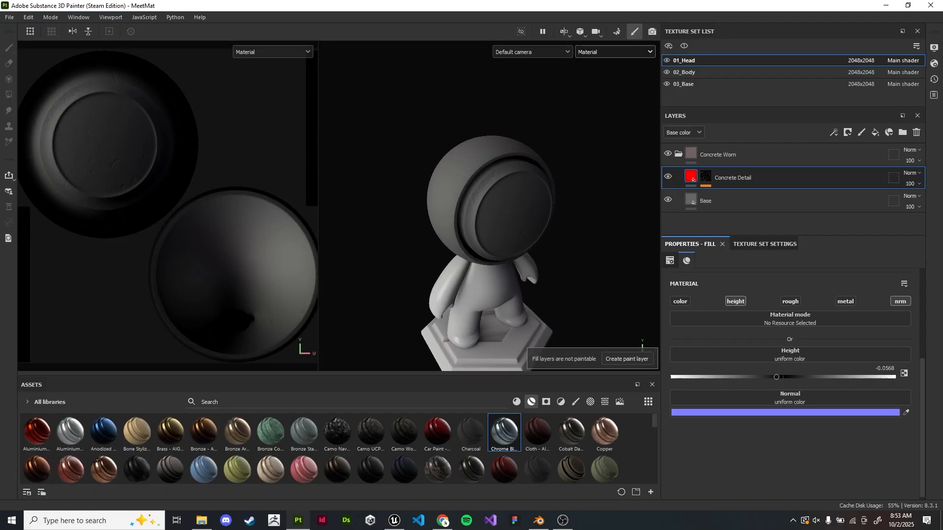
shift+right_drag(511, 221, 486, 221)
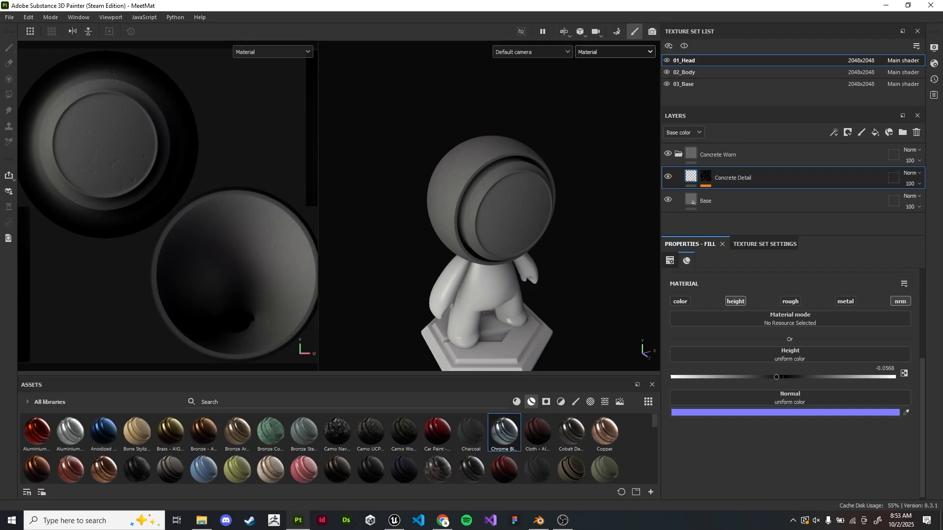
Add an anchor point directly above the Levels effect in the Concrete Detail mask
scroll(472, 206, up, 6)
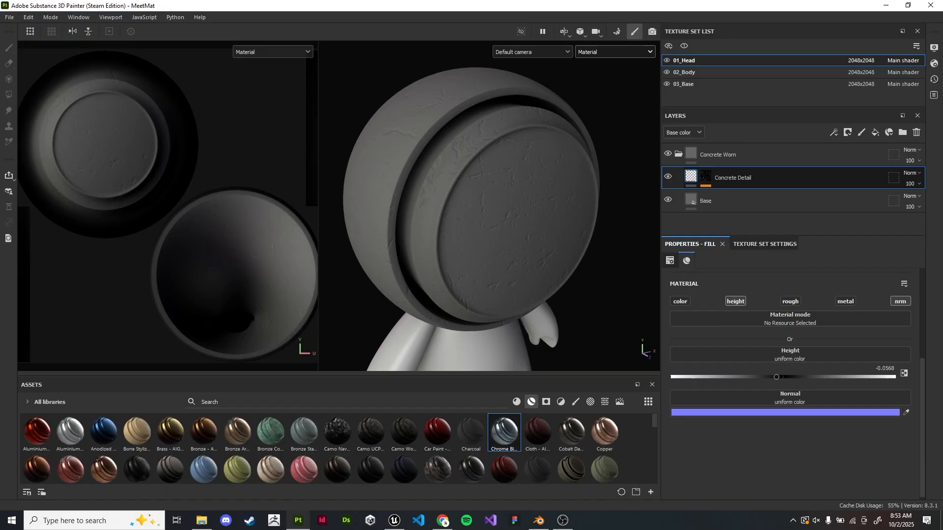
scroll(501, 197, up, 1)
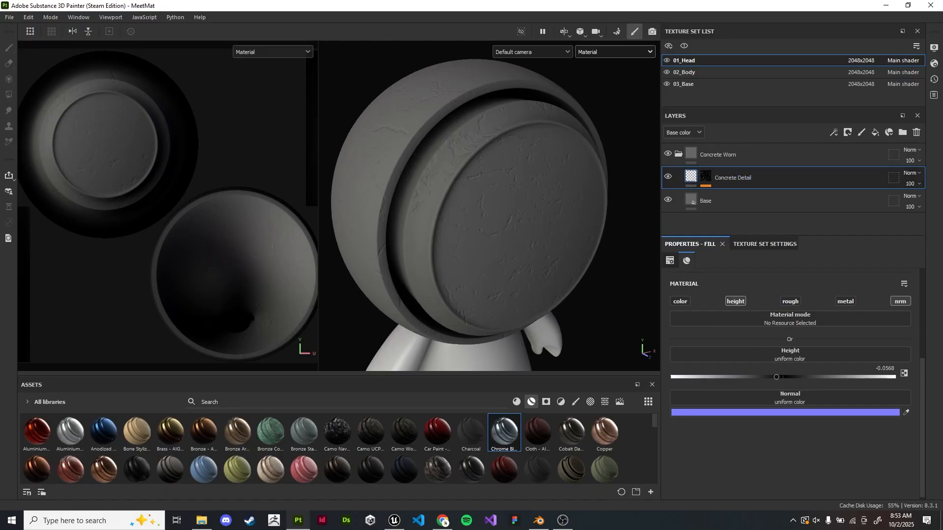
scroll(501, 196, down, 2)
alt+drag(501, 196, 494, 187)
click(706, 177)
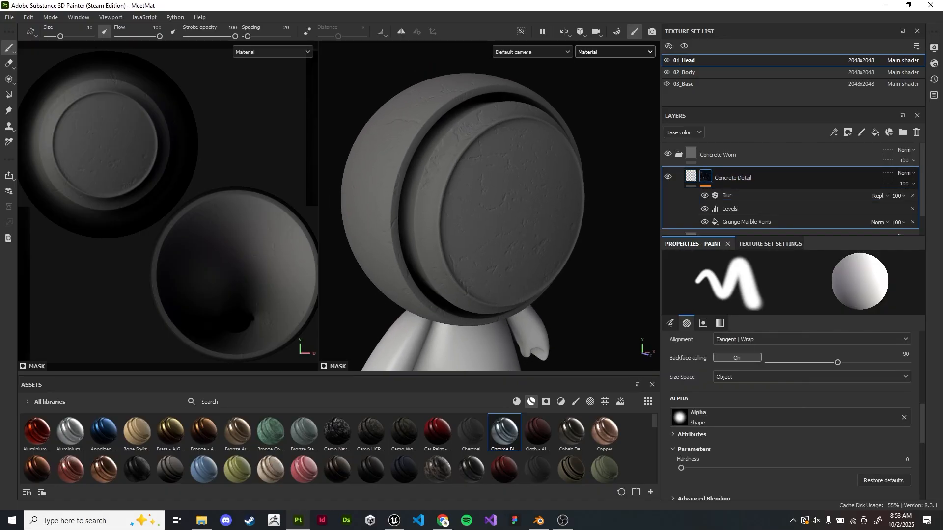
click(730, 209)
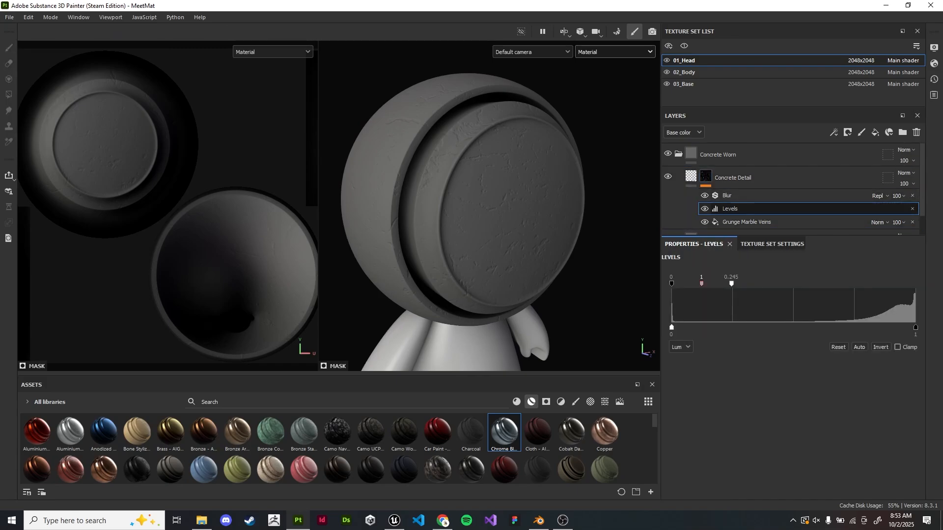
click(772, 244)
click(771, 208)
right_click(772, 210)
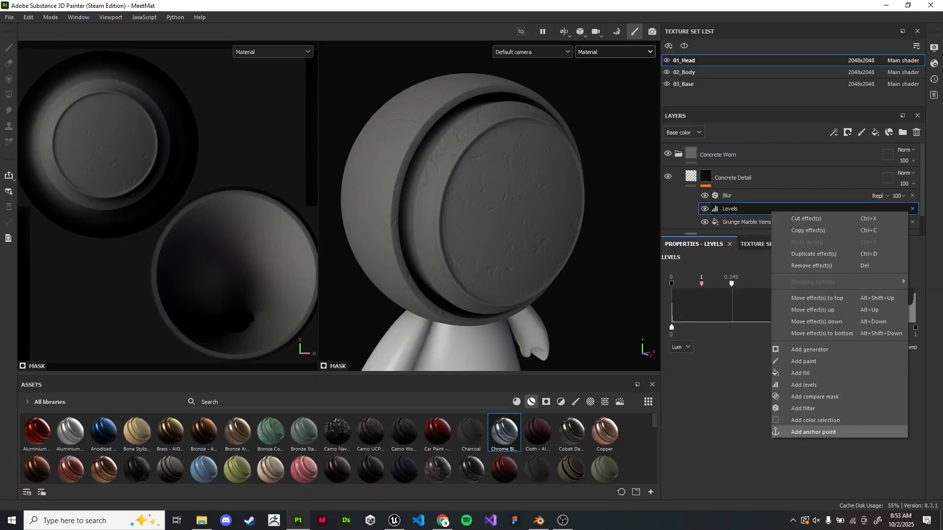
click(813, 432)
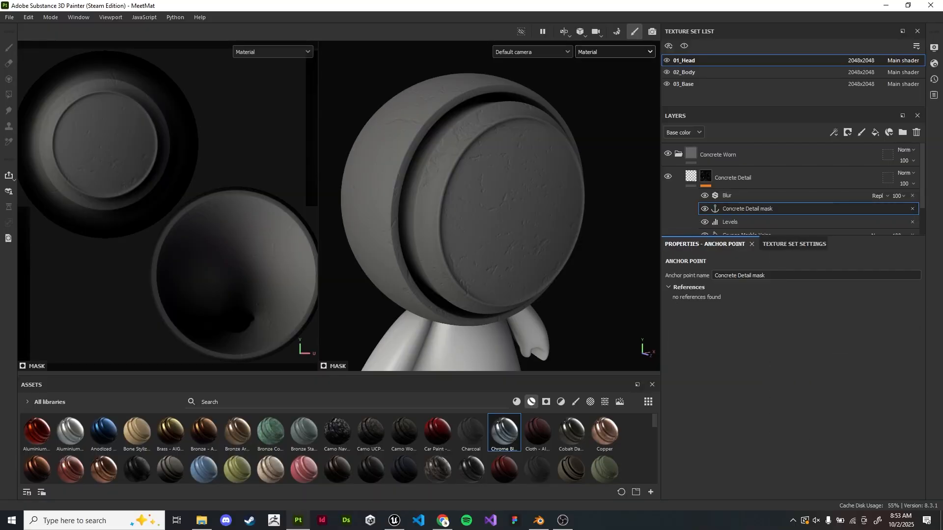
Switch the viewport display to Mask and examine the Concrete Detail crack mask up close
click(614, 51)
click(602, 123)
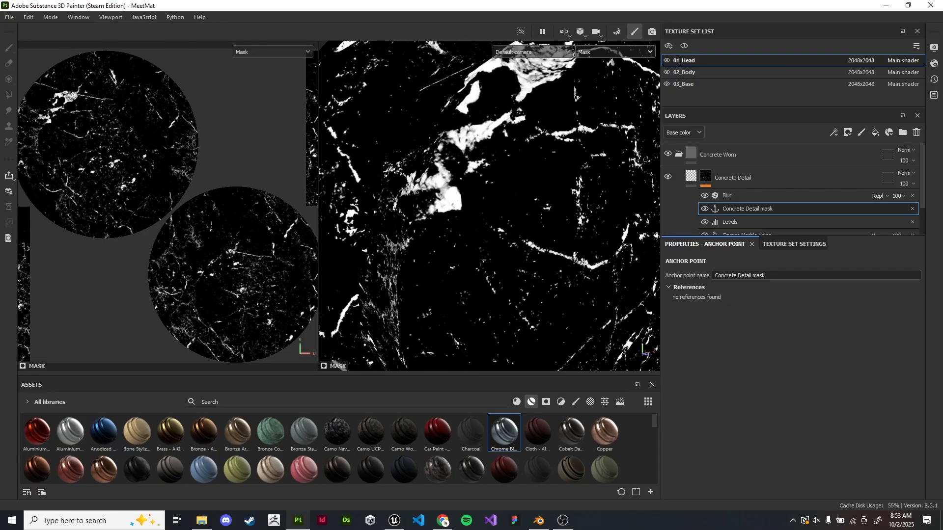
alt+drag(490, 177, 492, 234)
scroll(489, 205, up, 3)
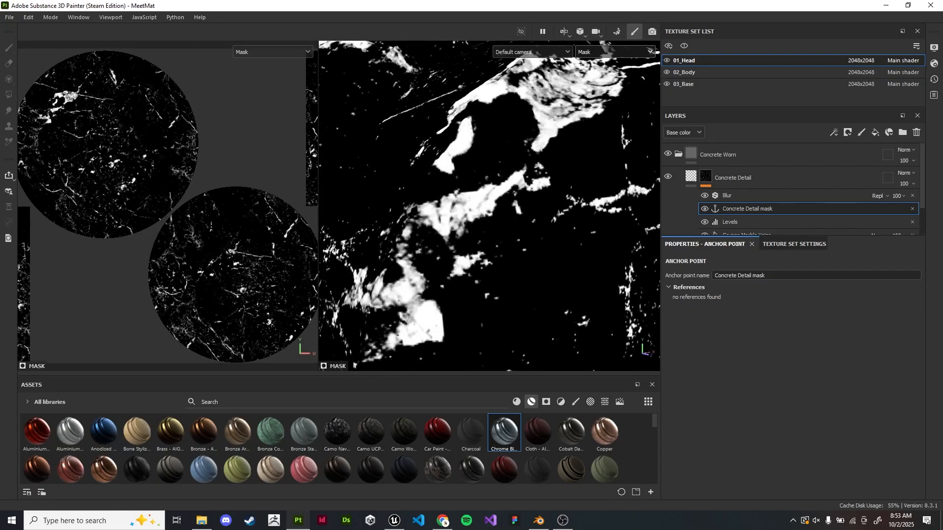
scroll(489, 205, down, 5)
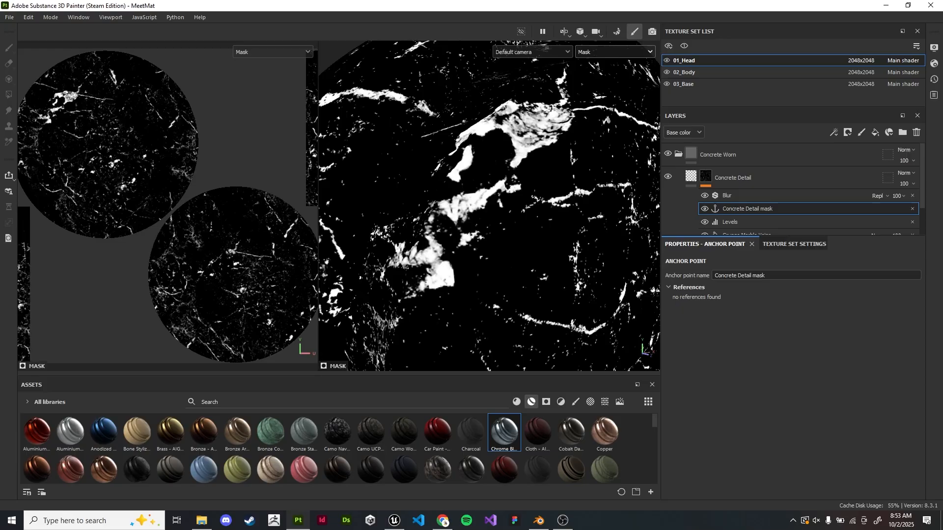
Return the viewport display to Material and remove the anchor point from the Concrete Detail mask
click(614, 52)
scroll(614, 74, up, 1)
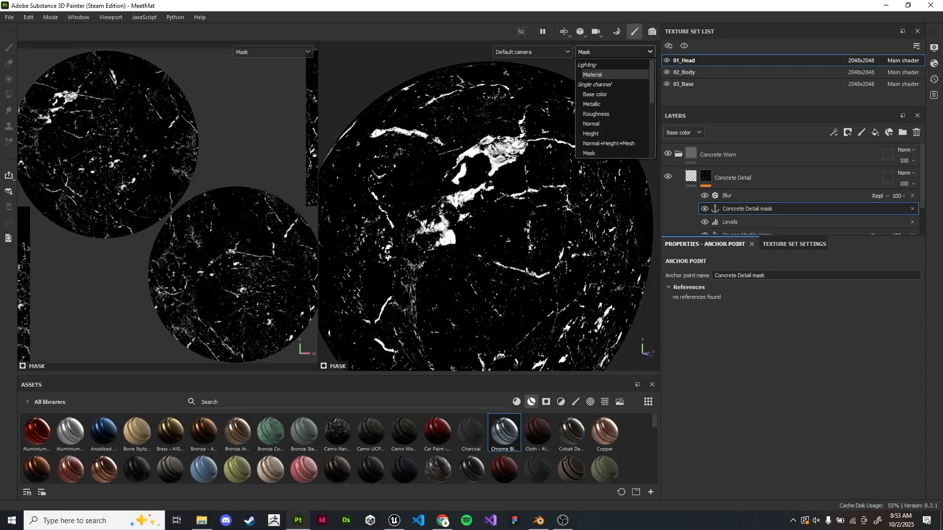
click(614, 75)
click(913, 208)
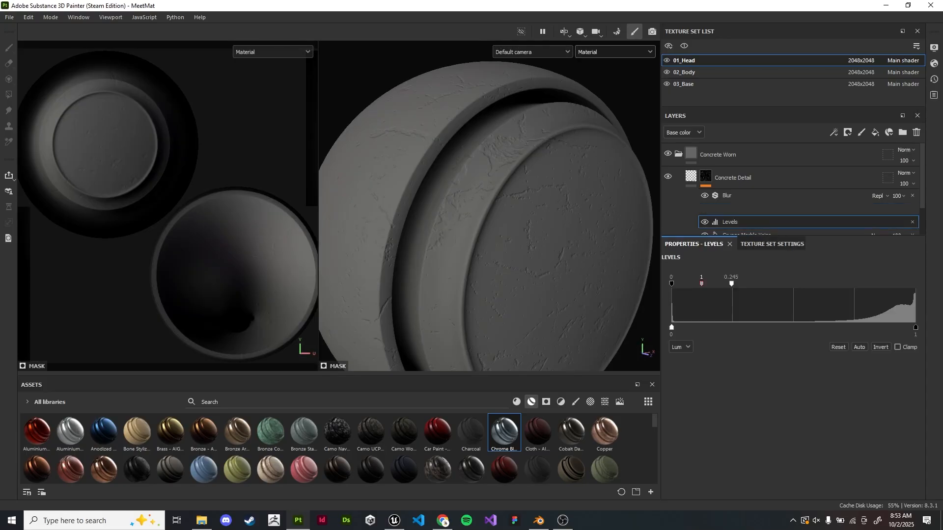
Turn on the color channel of the Concrete Detail fill and set its base color to light grey B0B0B0
click(691, 177)
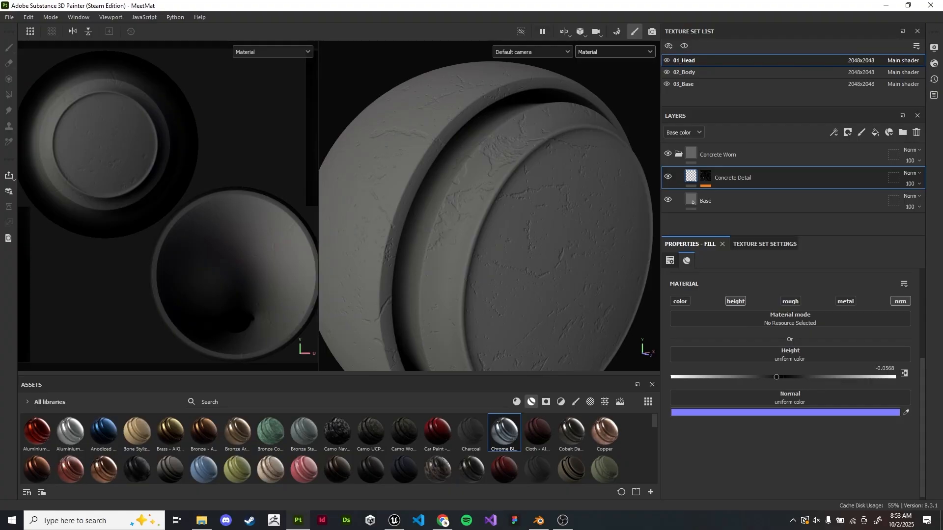
scroll(490, 206, down, 5)
scroll(550, 246, up, 6)
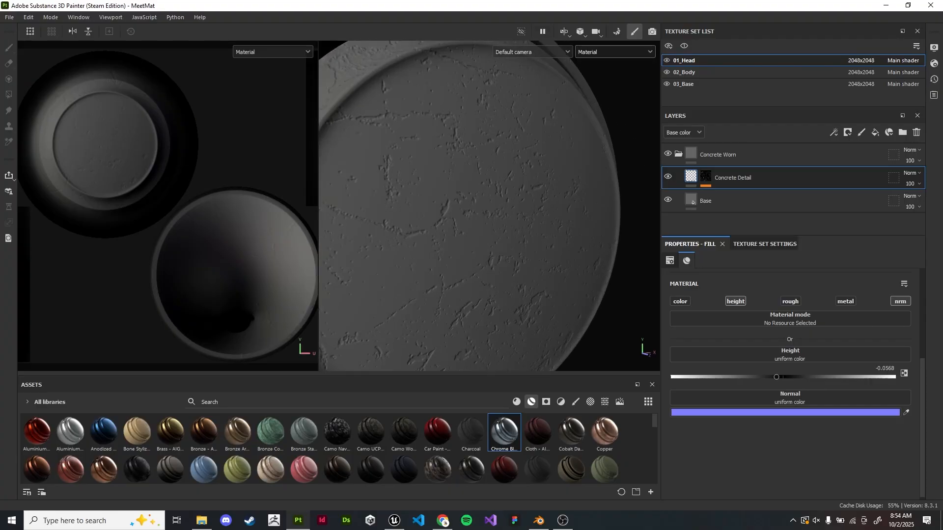
click(681, 301)
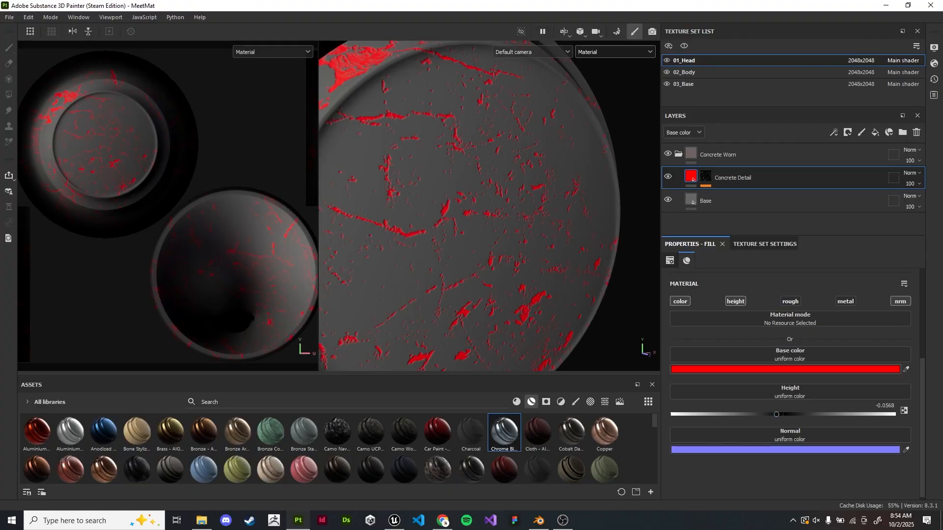
click(737, 369)
click(811, 382)
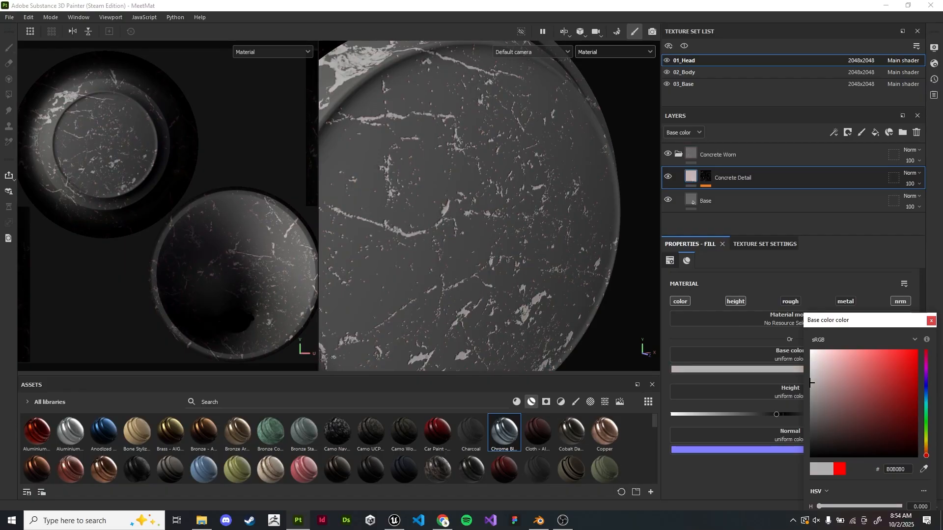
key(Escape)
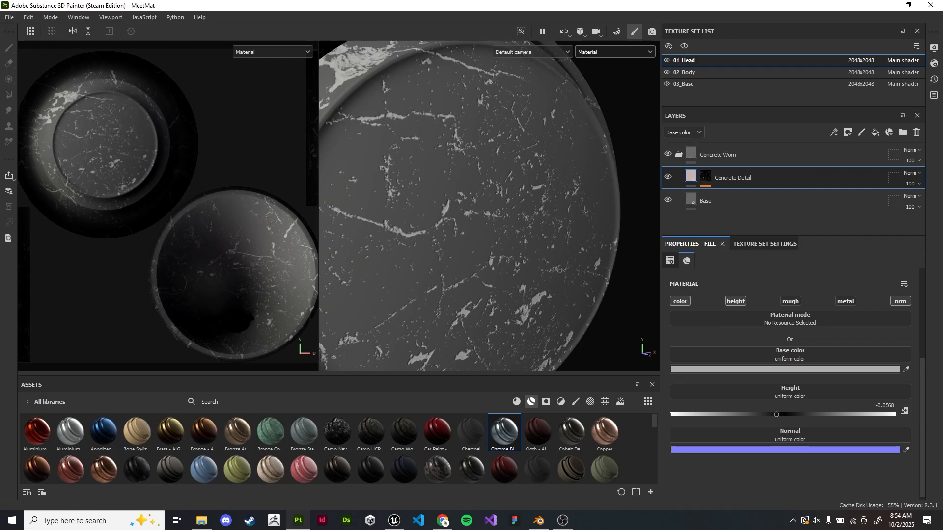
Review the parameters of the Blur filter in the Concrete Detail mask
alt+drag(442, 206, 506, 211)
click(684, 132)
click(680, 143)
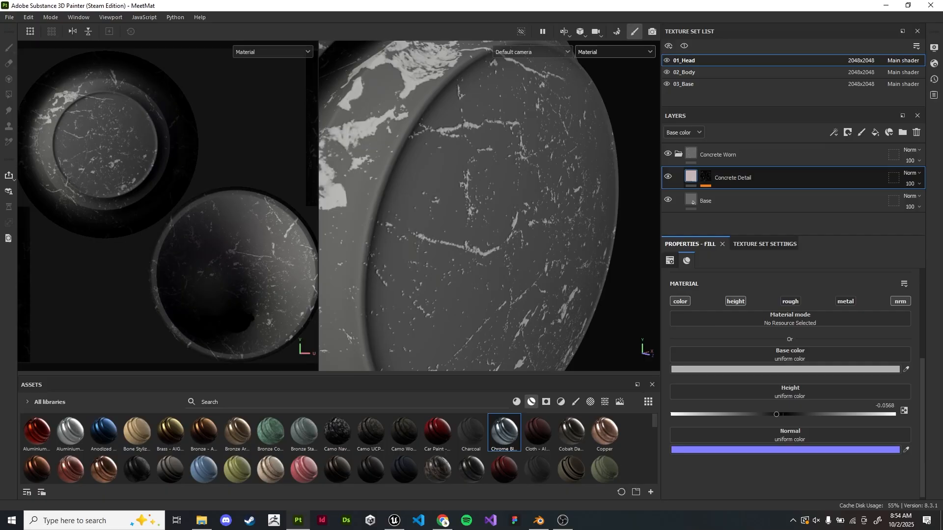
click(706, 177)
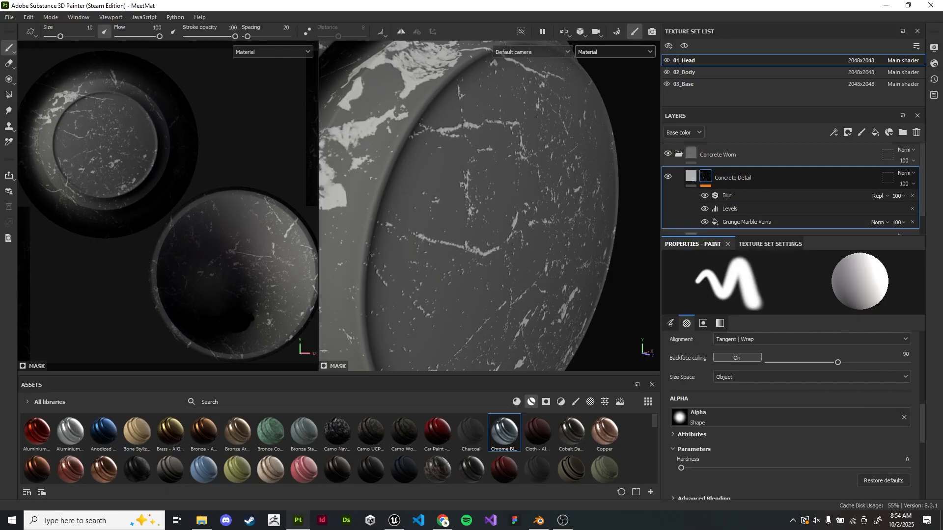
click(727, 196)
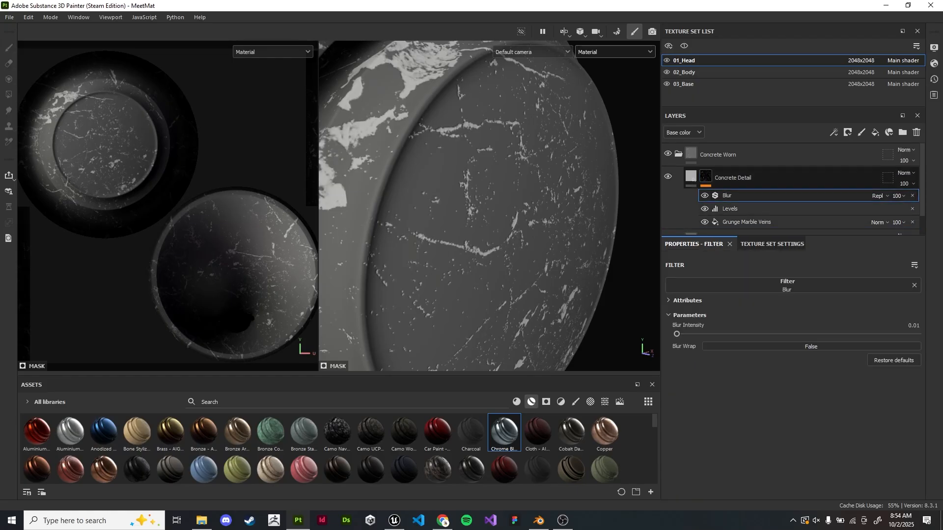
scroll(727, 196, down, 1)
scroll(786, 190, up, 1)
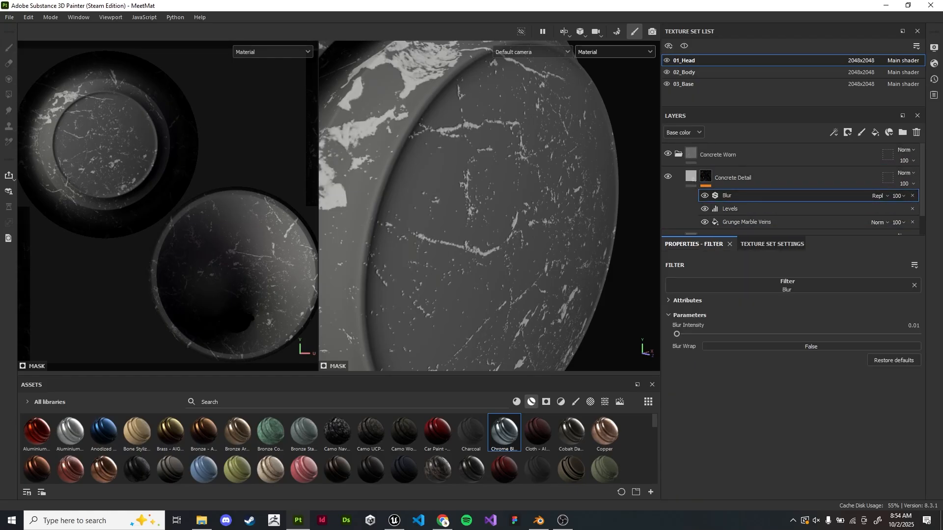
Set the Concrete Detail layer's blending mode to Multiply for the Base color channel
click(691, 176)
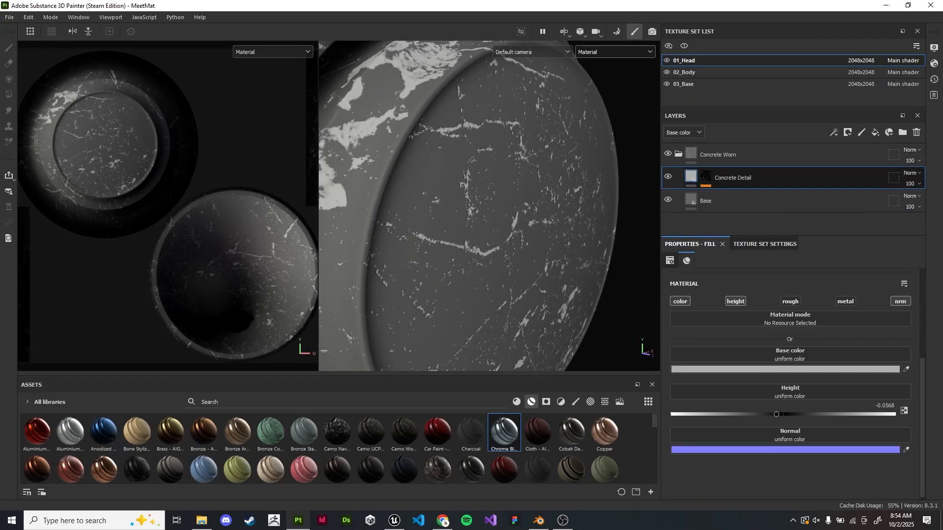
click(910, 173)
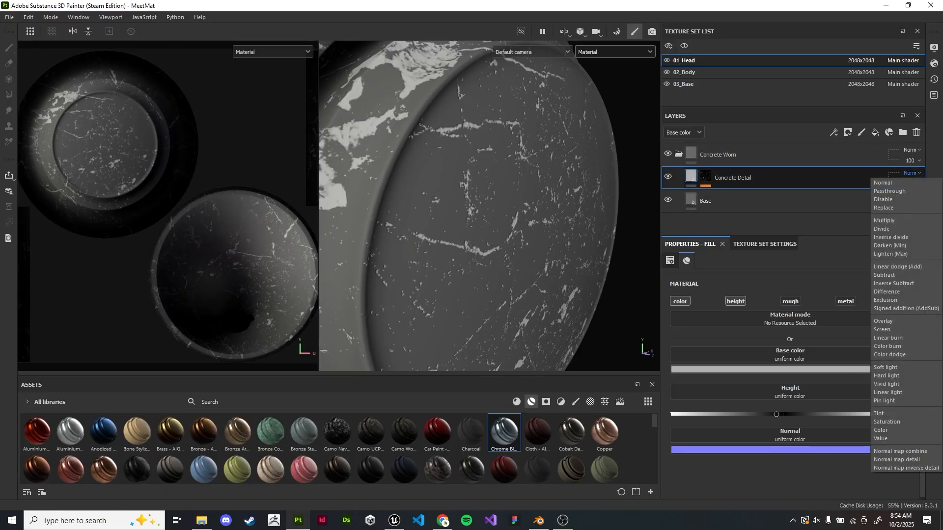
click(884, 220)
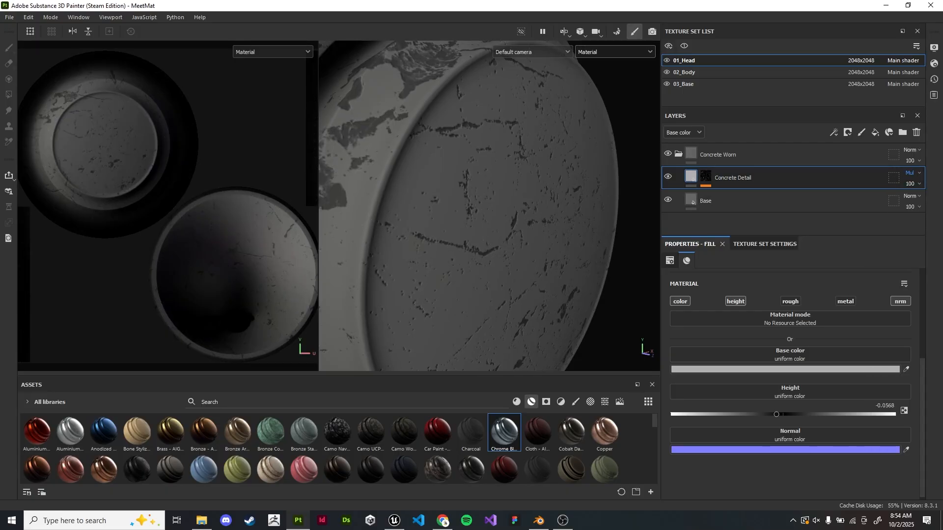
scroll(469, 185, down, 3)
alt+middle_drag(457, 207, 505, 222)
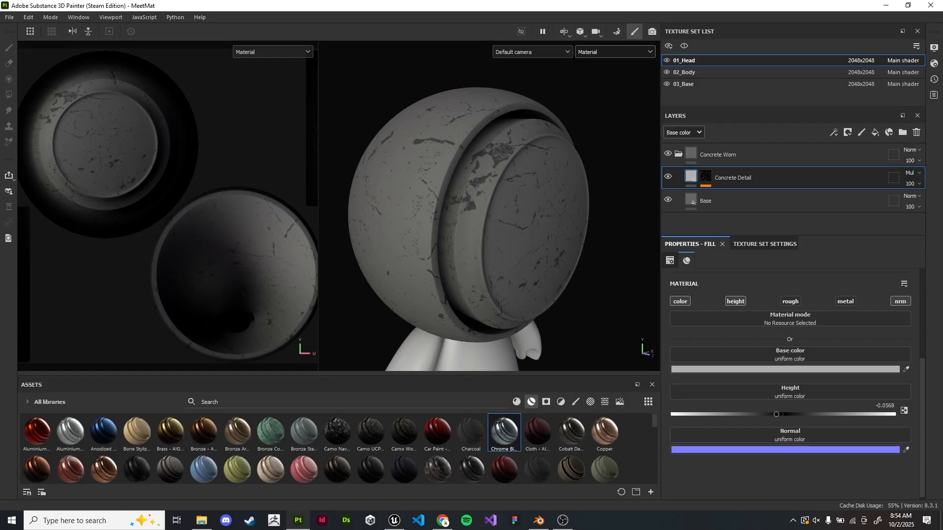
Review the layers' blending modes and opacities for the Roughness channel, returning the layer stack to Base color
click(684, 132)
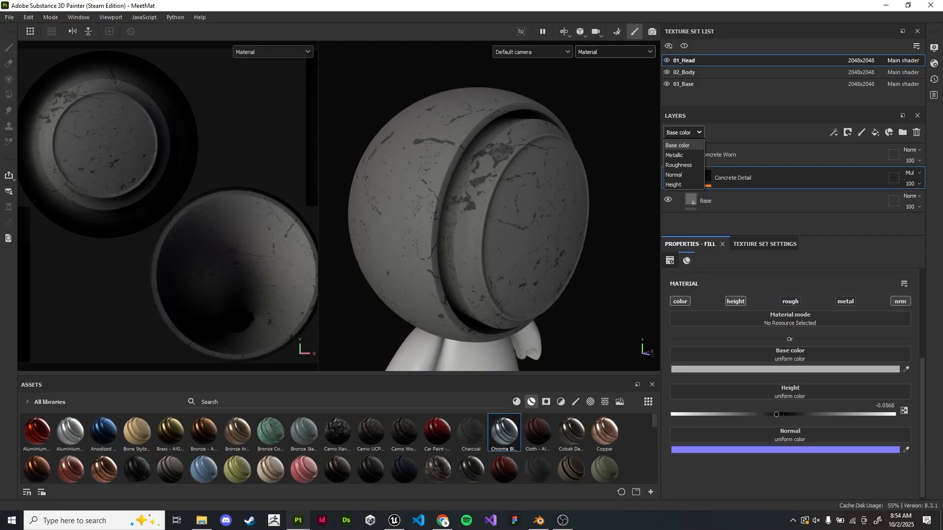
click(684, 132)
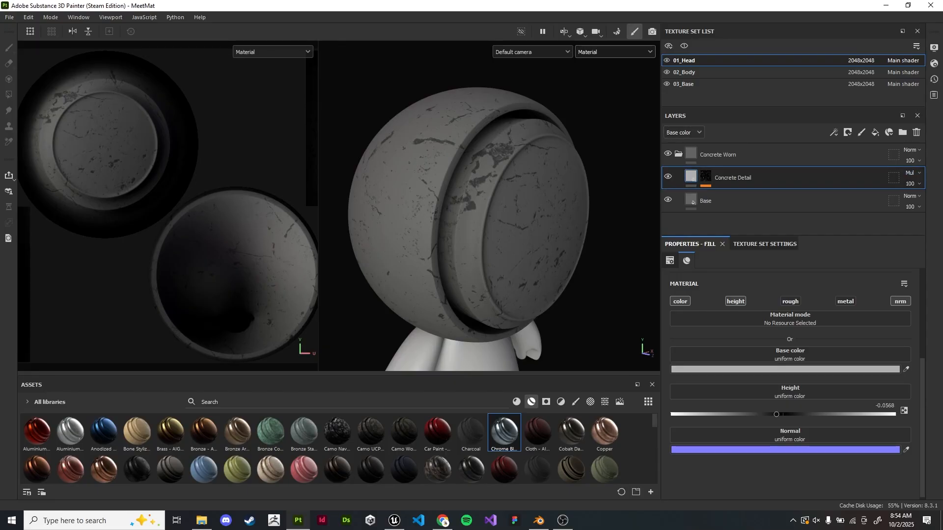
click(683, 132)
click(683, 162)
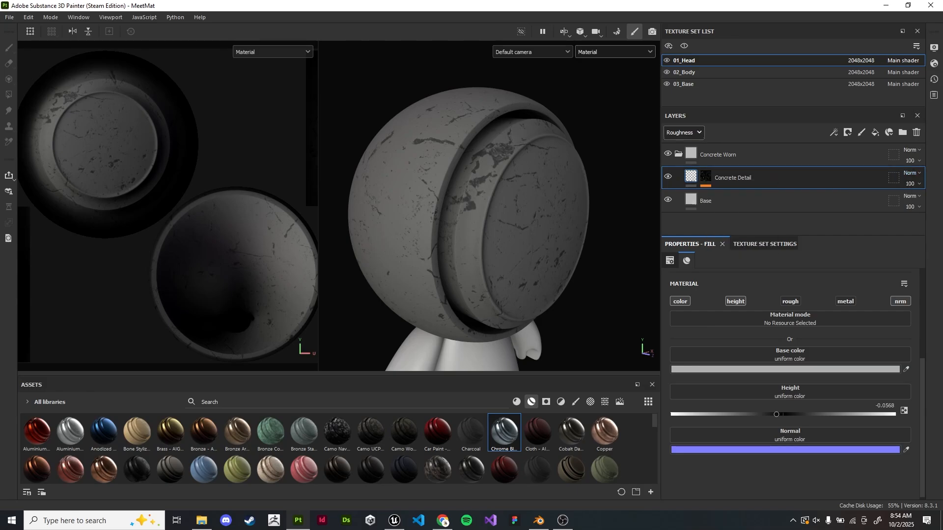
click(684, 133)
click(678, 146)
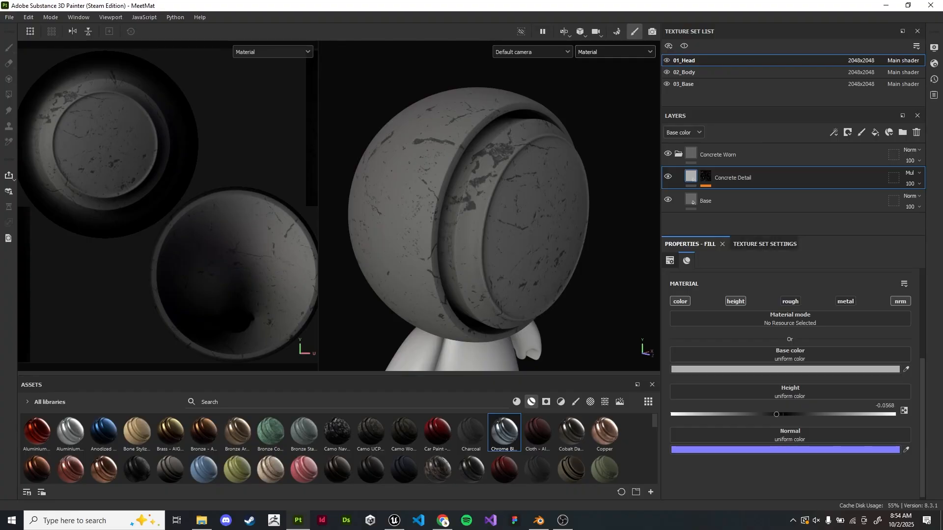
Review the layers' blending modes and opacities for the Height channel, returning the layer stack to Base color
scroll(791, 384, up, 2)
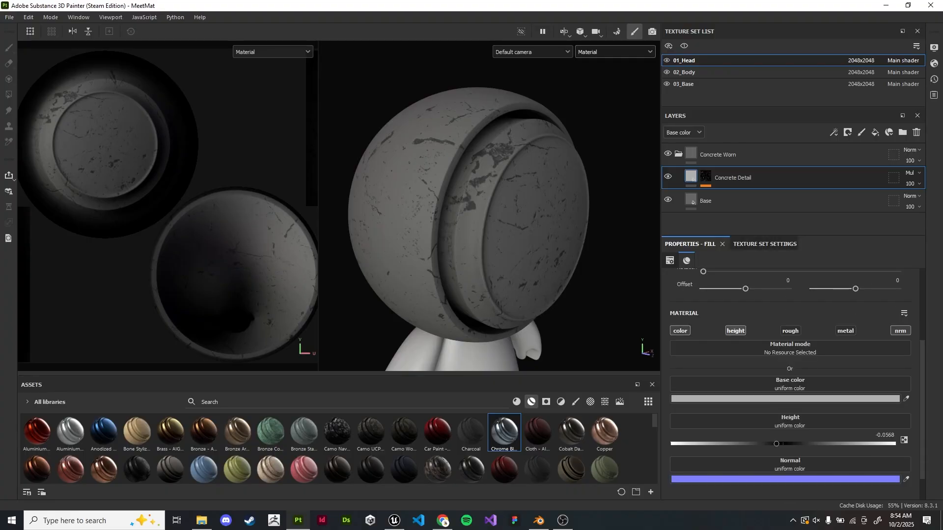
click(684, 132)
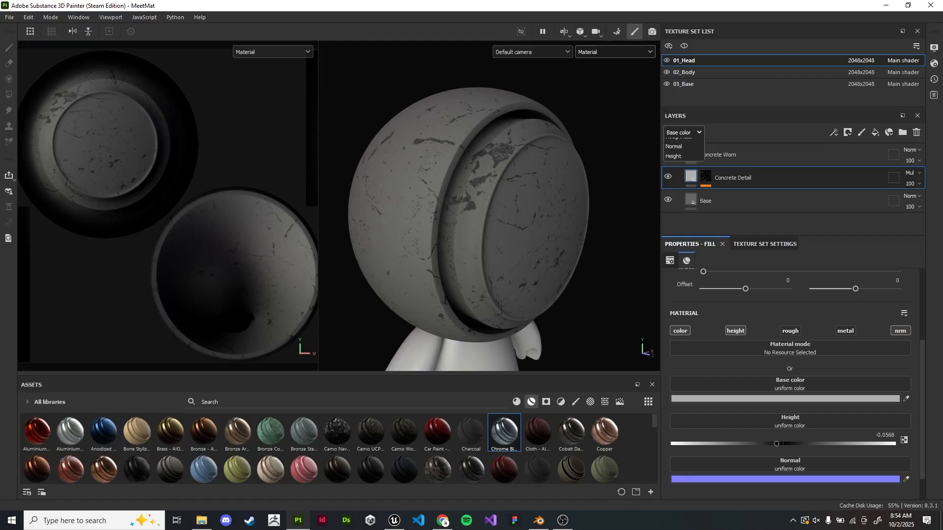
click(681, 184)
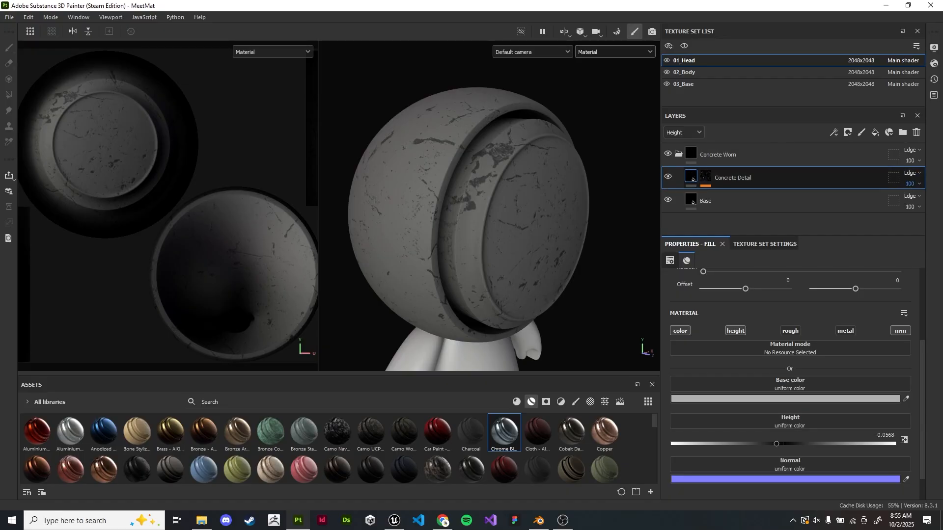
click(684, 133)
click(680, 143)
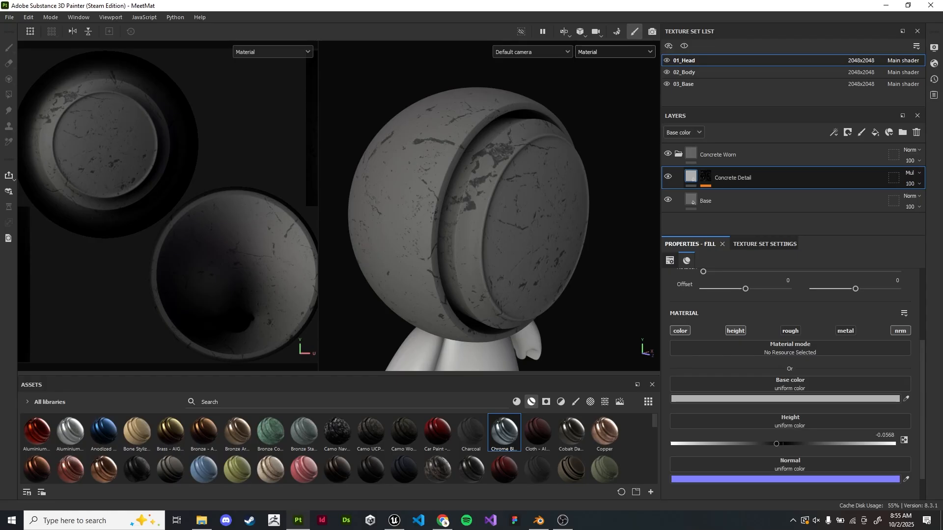
Set the Concrete Detail layer's opacity to 0 for the Base color channel
scroll(530, 145, up, 4)
scroll(464, 207, up, 5)
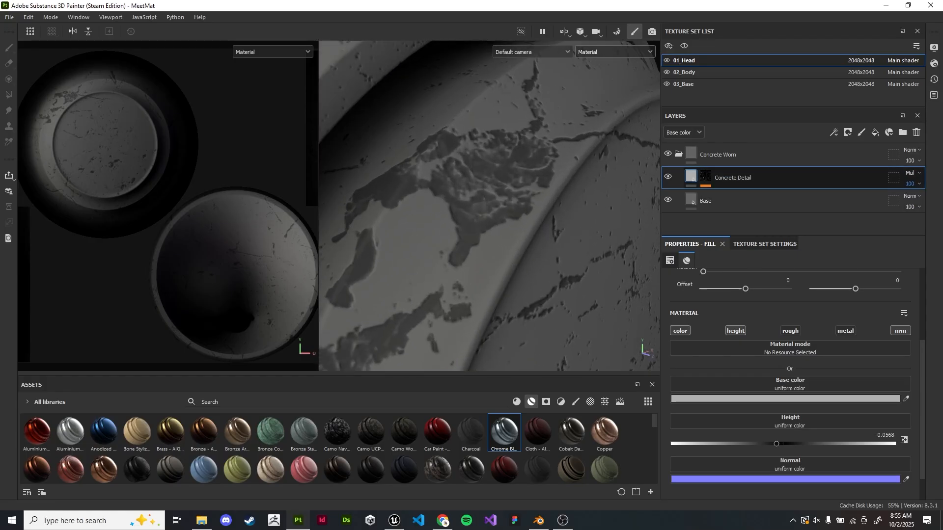
click(910, 184)
drag(932, 201, 895, 201)
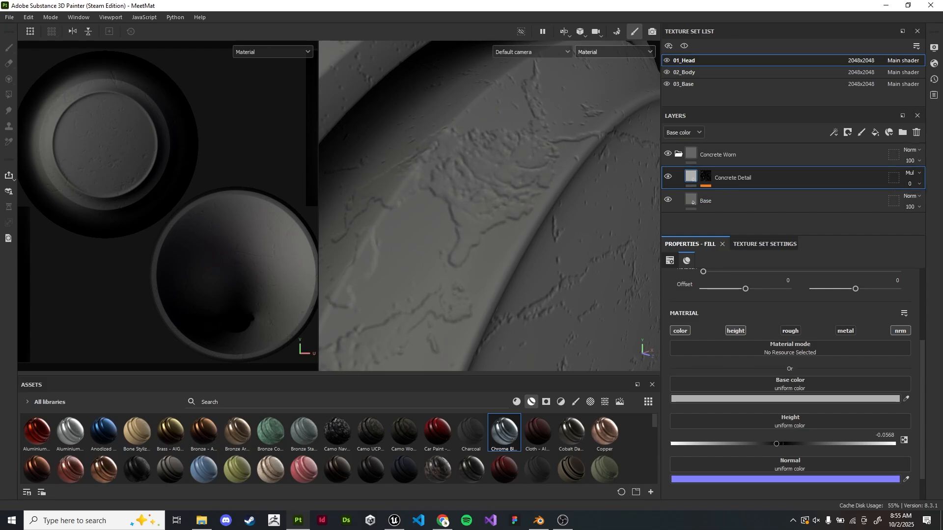
Review the Concrete Detail layer's opacity in the Height channel, returning the layer stack to Base color
click(683, 132)
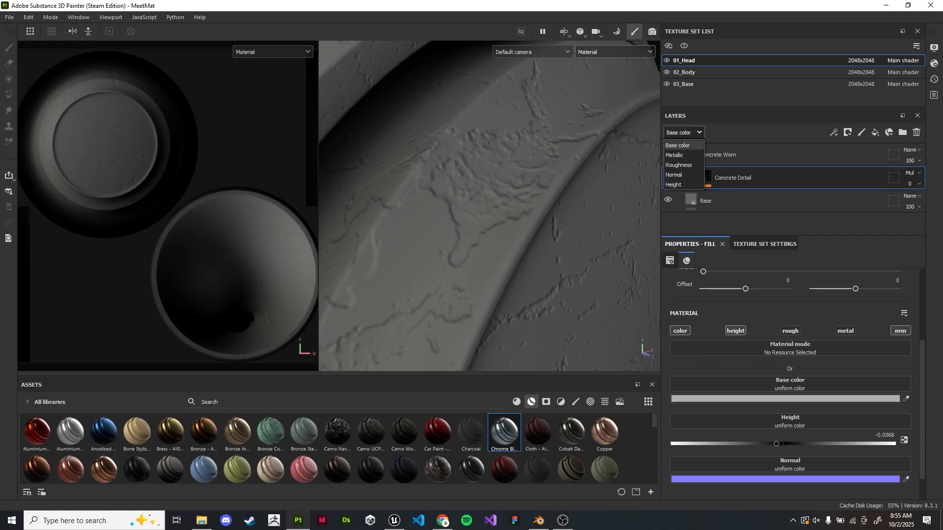
click(673, 185)
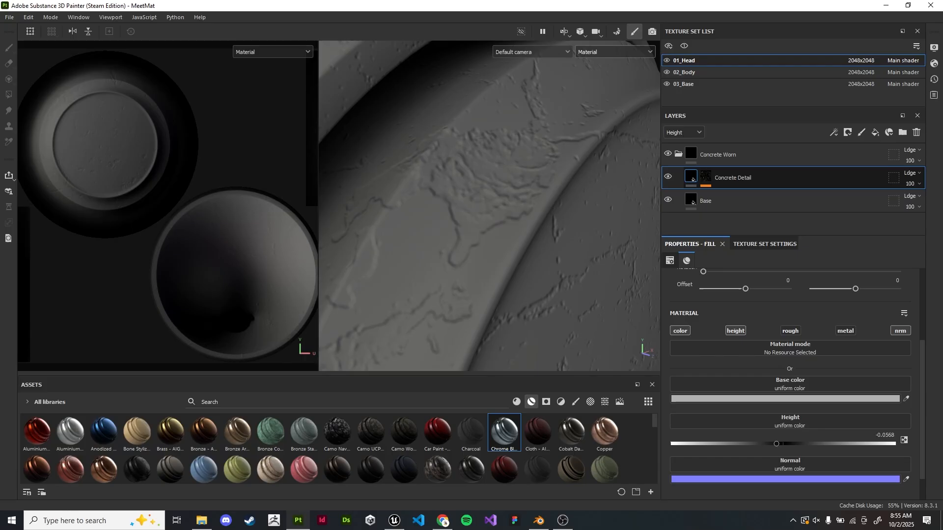
click(910, 183)
mouse_move(939, 202)
mouse_down()
mouse_move(894, 202)
mouse_move(938, 202)
mouse_up()
click(684, 132)
click(678, 142)
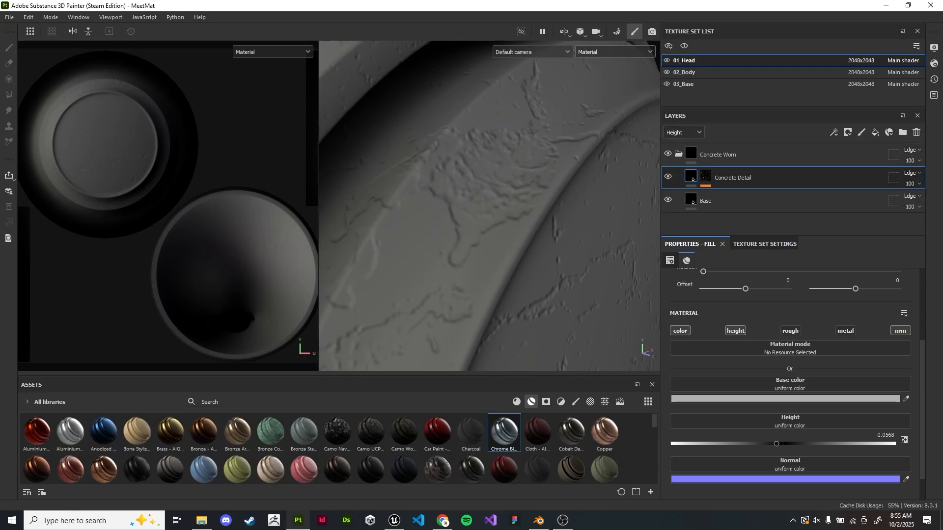
Set the Concrete Detail layer's opacity to 39 for the Base color channel and inspect the cracks on the head
click(910, 183)
drag(894, 202, 913, 201)
scroll(521, 199, down, 6)
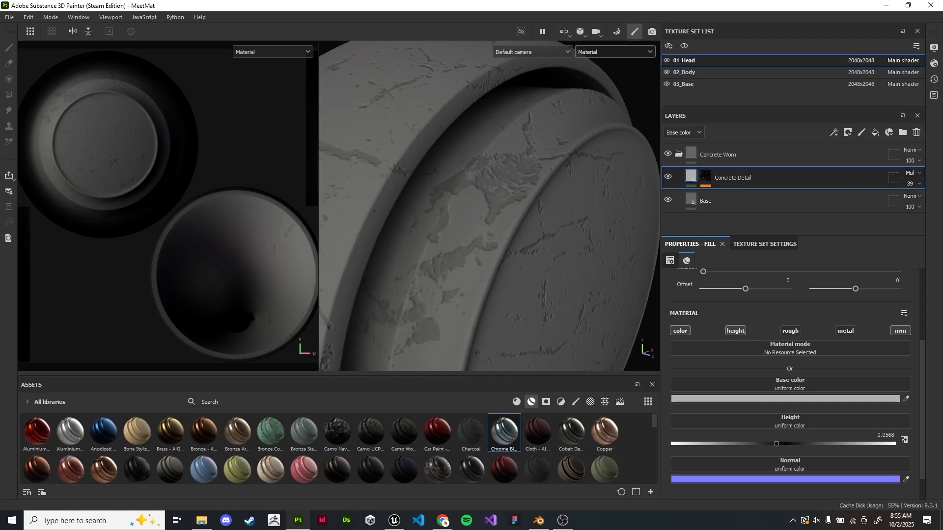
alt+drag(521, 199, 504, 194)
scroll(520, 192, down, 4)
mouse_move(520, 191)
shift+right_down()
mouse_move(546, 192)
mouse_move(530, 192)
shift+right_up()
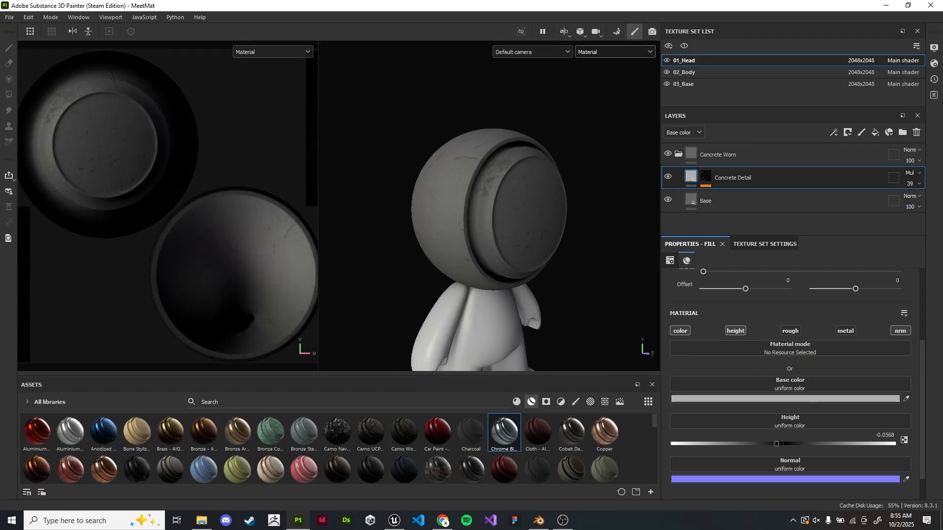
scroll(557, 196, up, 3)
alt+drag(555, 207, 559, 202)
alt+middle_drag(559, 201, 568, 195)
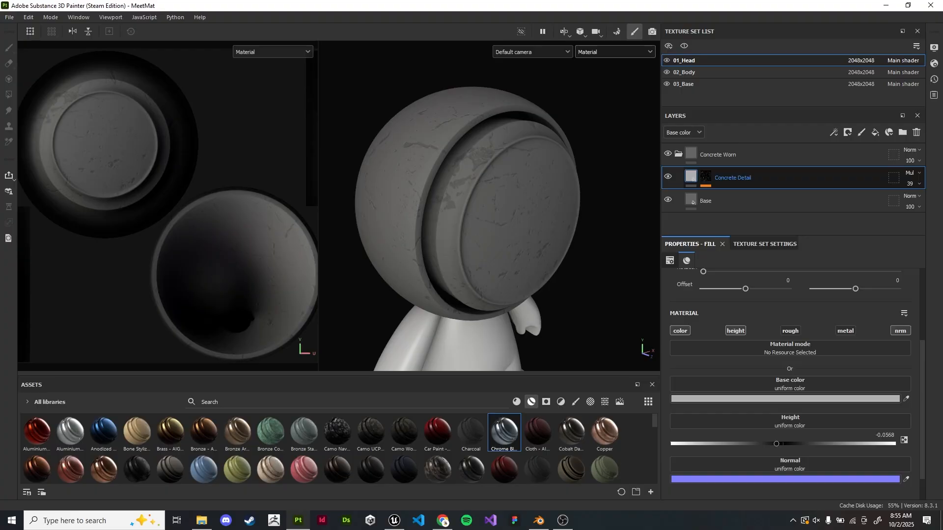
Duplicate the Concrete Detail layer and rename the copy Concrete Height Detail
key(ctrl+d)
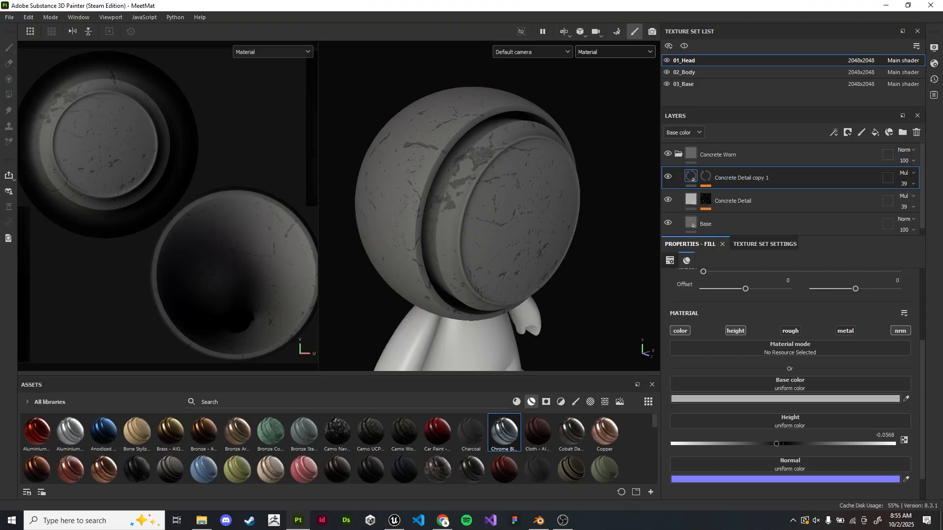
double_click(744, 178)
key(End)
key(shift+Left)
key(shift+Left)
key(shift+Left)
key(shift+Left)
key(shift+Left)
key(shift+Left)
key(shift+Left)
key(shift+Left)
key(shift+Left)
key(shift+Left)
key(shift+Left)
key(shift+Left)
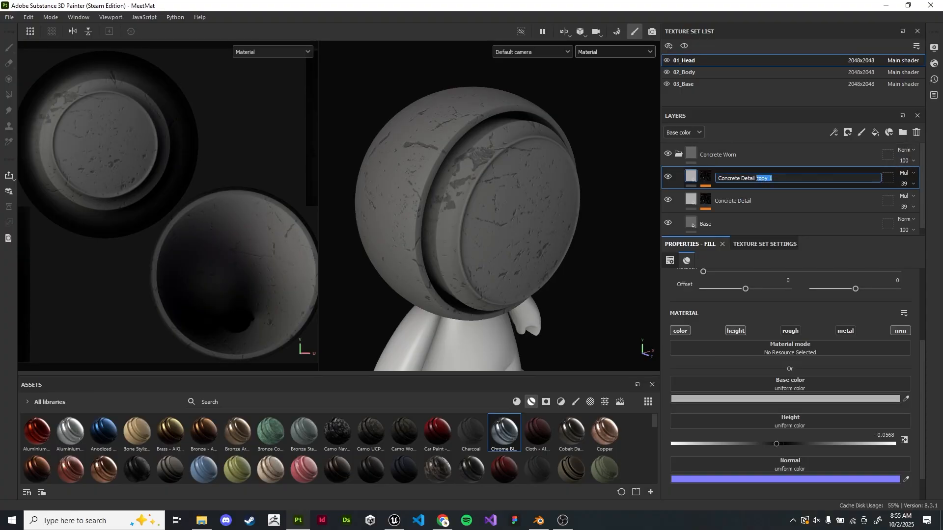
text(Height Deta)
key(Return)
Set the Concrete Height Detail layer's Base color blending mode to Normal and its opacity to 100
click(905, 173)
click(904, 182)
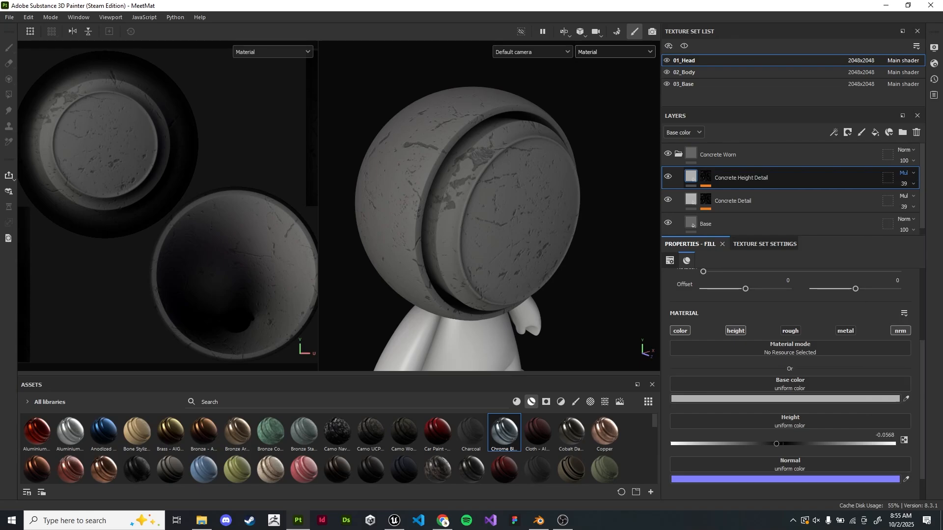
click(906, 183)
drag(912, 201, 941, 201)
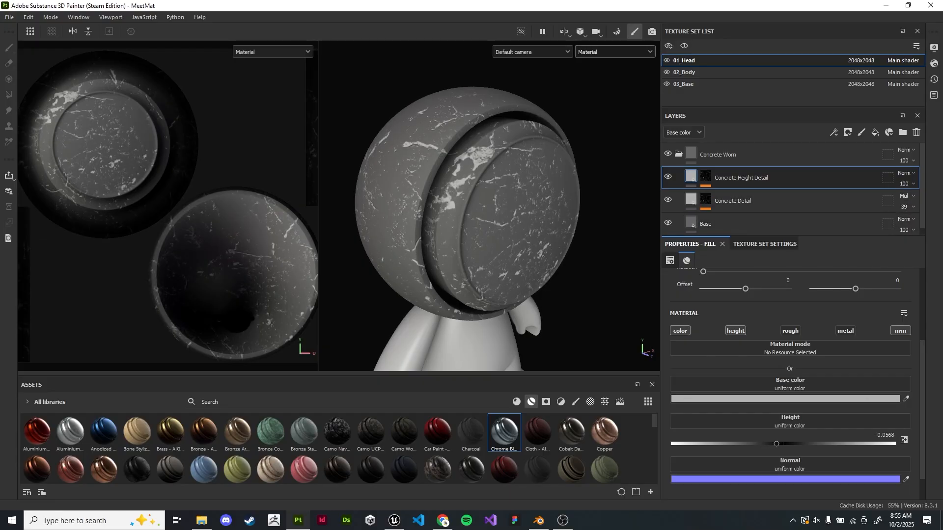
alt+middle_drag(491, 206, 506, 214)
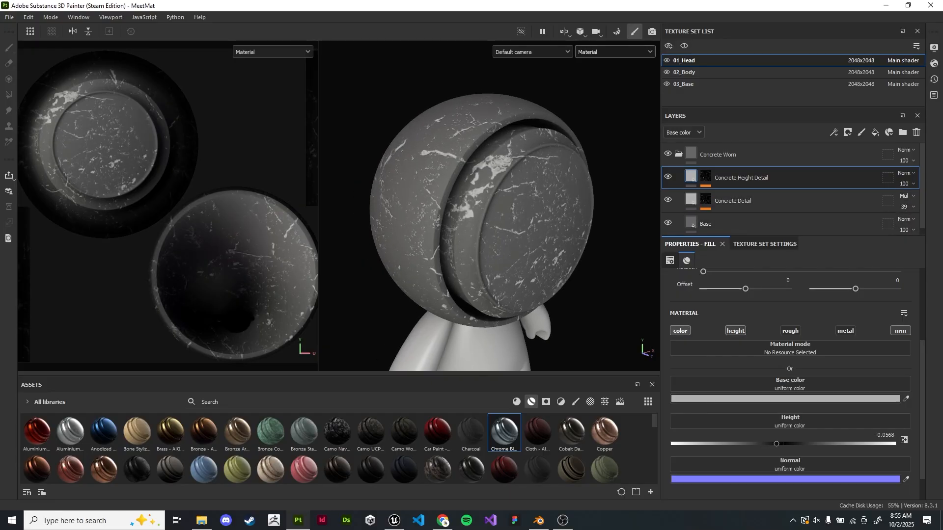
Turn off the color channel in the Concrete Height Detail layer's material
click(680, 330)
scroll(589, 257, up, 3)
alt+middle_drag(570, 236, 600, 262)
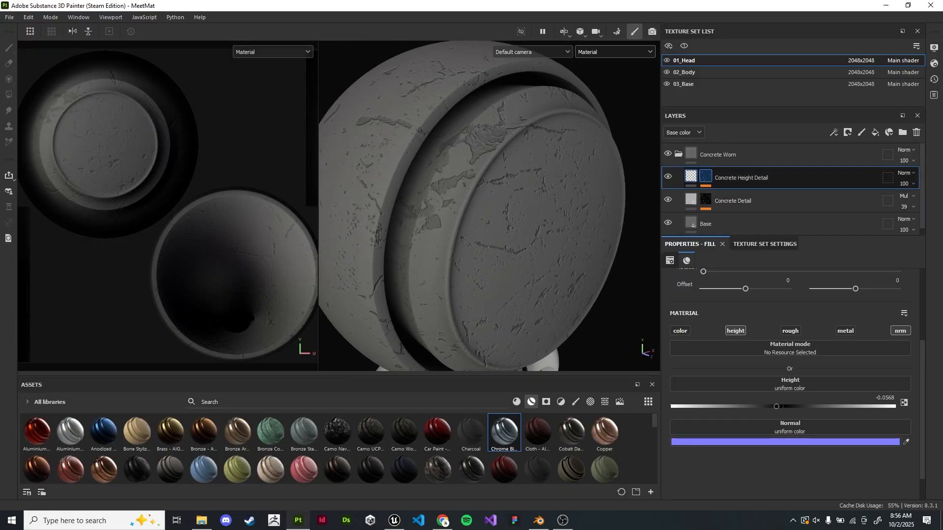
Search the textures for "conc" and replace the Concrete Height Detail mask's Grunge Marble Veins with Grunge Concrete Dirty
click(706, 176)
mouse_move(766, 237)
mouse_down()
mouse_move(766, 363)
mouse_move(776, 304)
mouse_up()
click(747, 222)
click(776, 403)
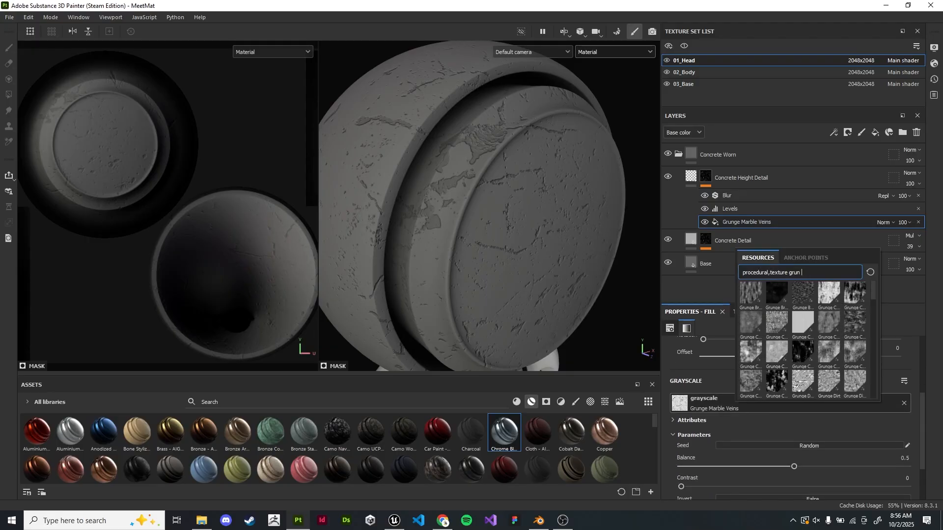
drag(802, 273, 791, 273)
text(conc)
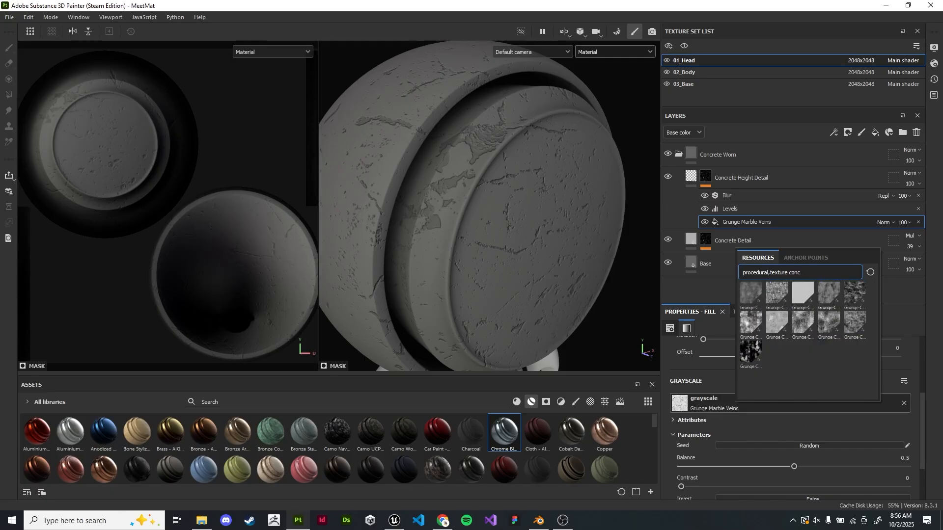
mouse_move(831, 291)
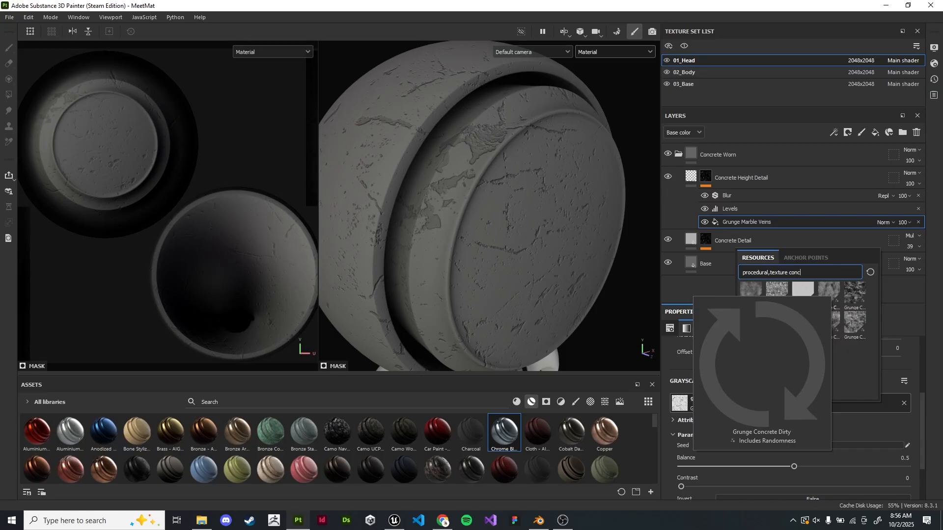
click(749, 322)
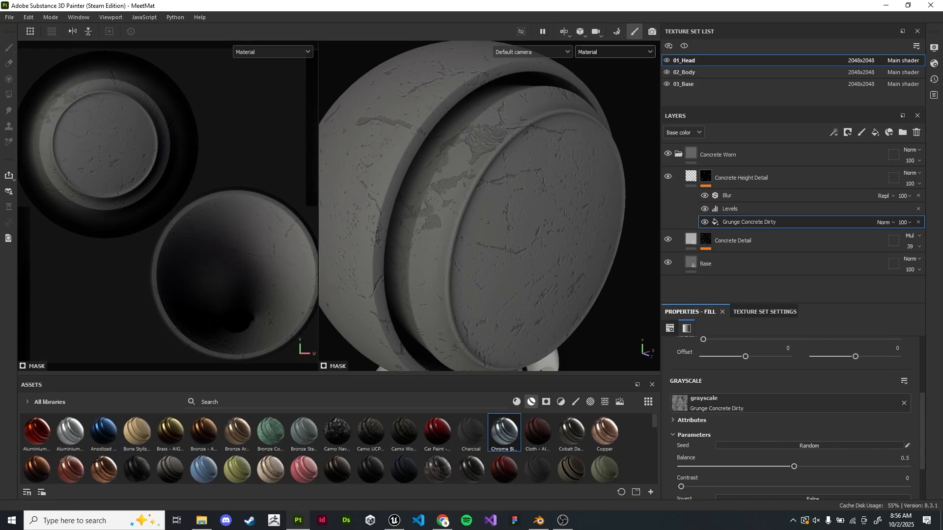
Display only the mask in the viewport and set the Grunge Concrete Dirty fill's Balance to 0.34
click(615, 51)
click(614, 120)
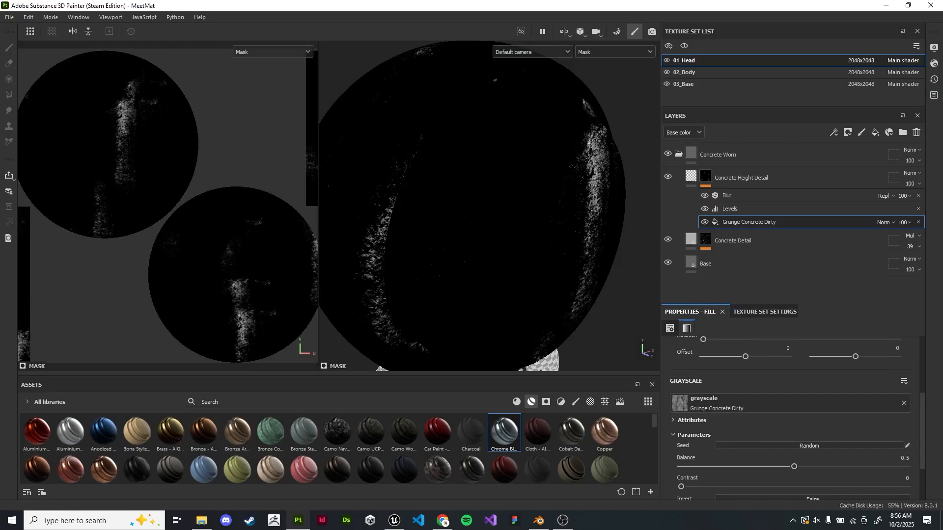
scroll(489, 206, down, 3)
mouse_move(489, 206)
alt+mouse_down()
mouse_move(546, 206)
mouse_move(493, 206)
mouse_move(484, 221)
alt+mouse_up()
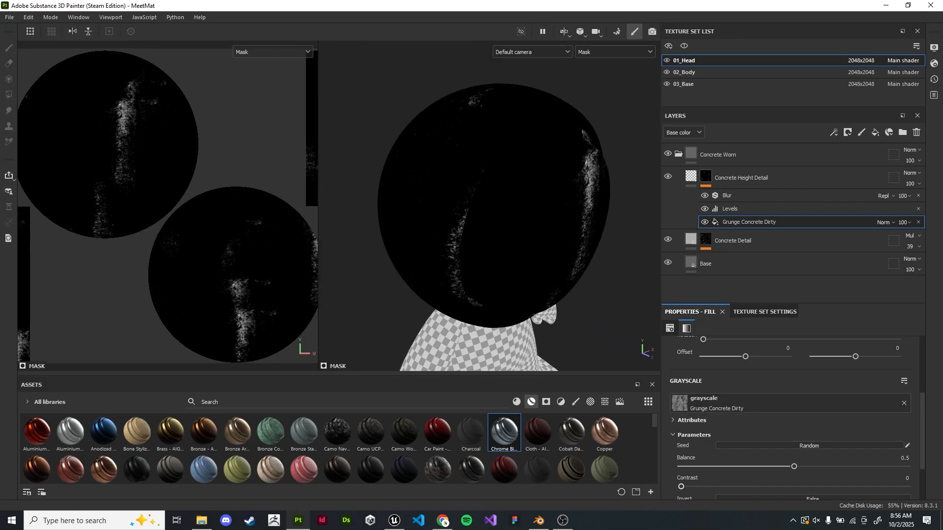
drag(795, 466, 758, 467)
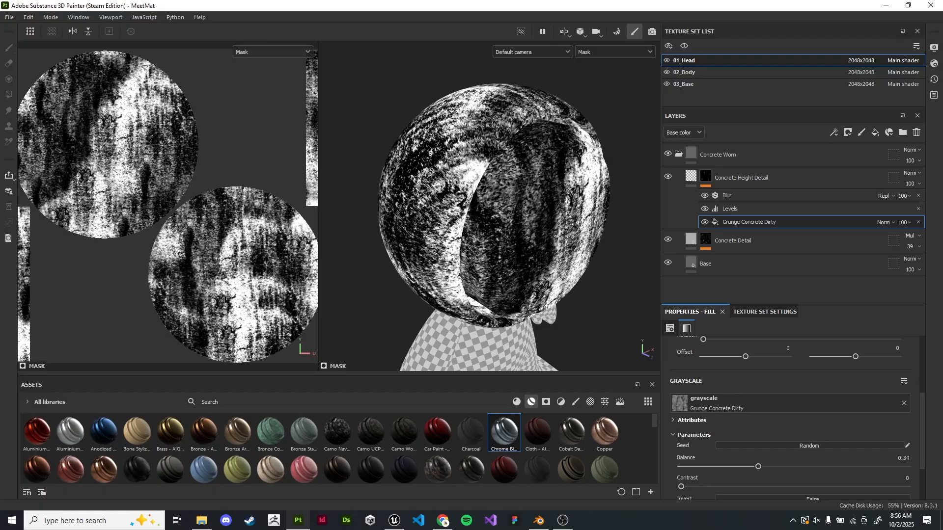
Hide the mask's Levels effect and replace the fill's grunge with Grunge Croncrete Moss Small
click(737, 209)
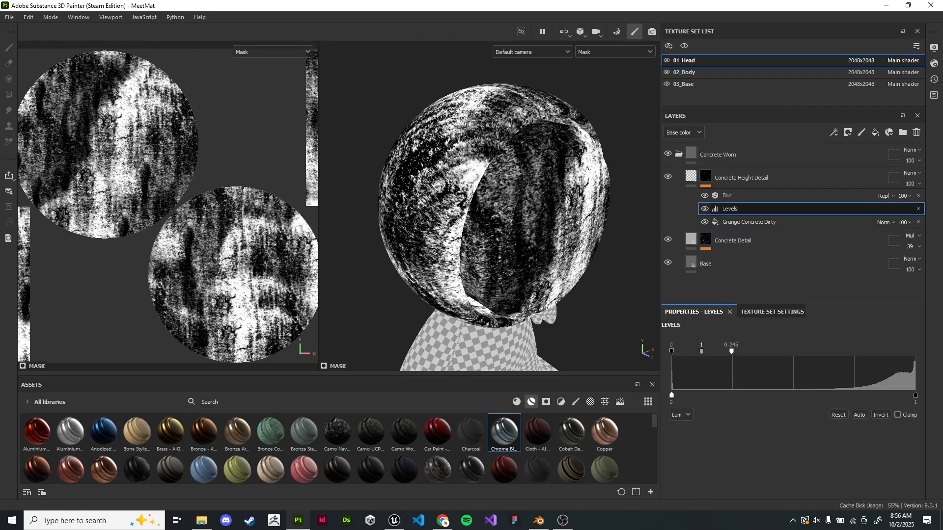
click(749, 222)
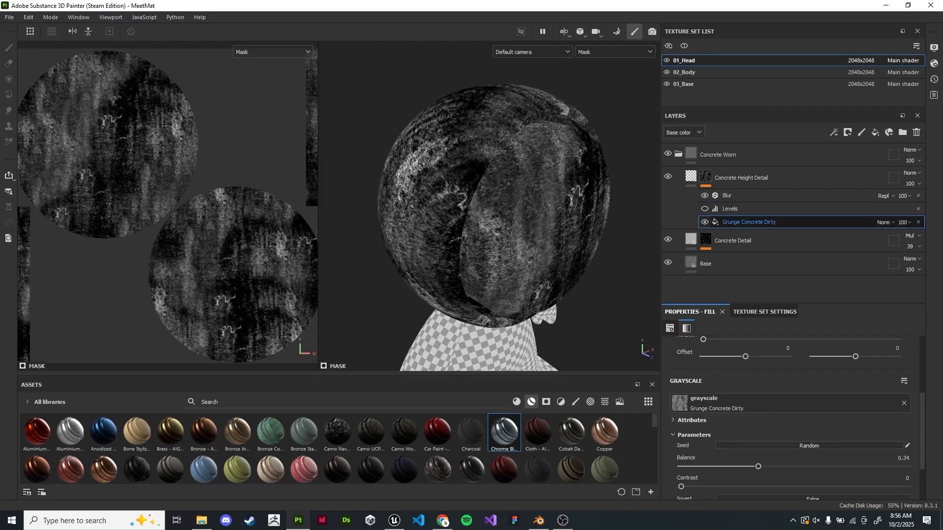
click(905, 403)
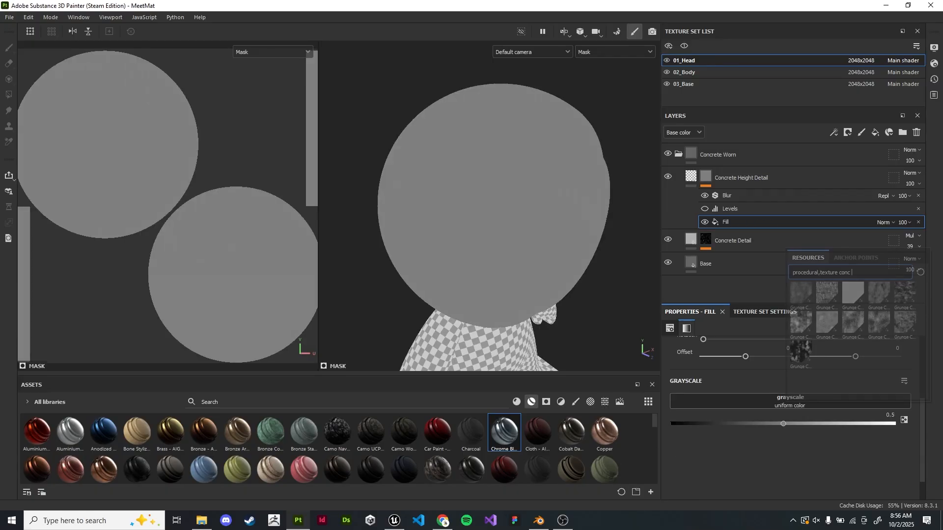
mouse_move(879, 325)
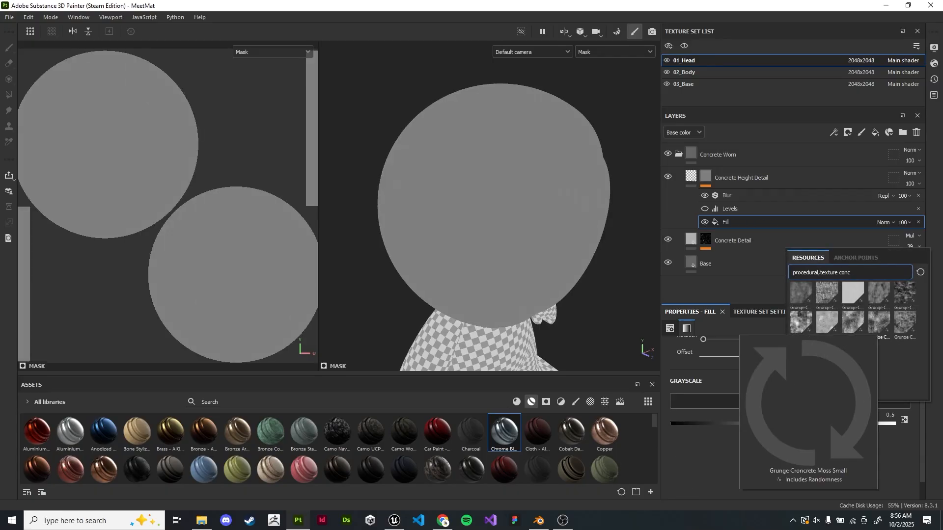
click(879, 322)
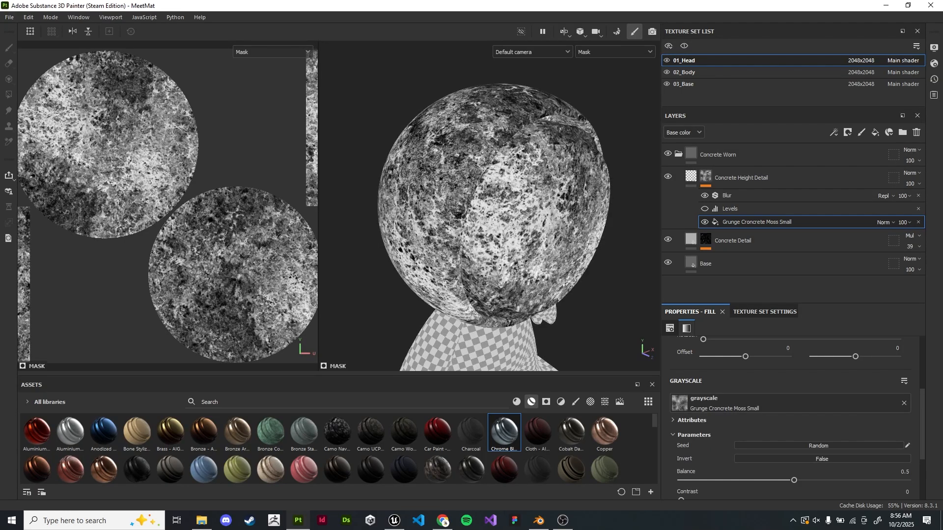
Change the mask fill's grayscale texture to Grunge Croncrete Paint Leak and inspect it around the head
click(835, 406)
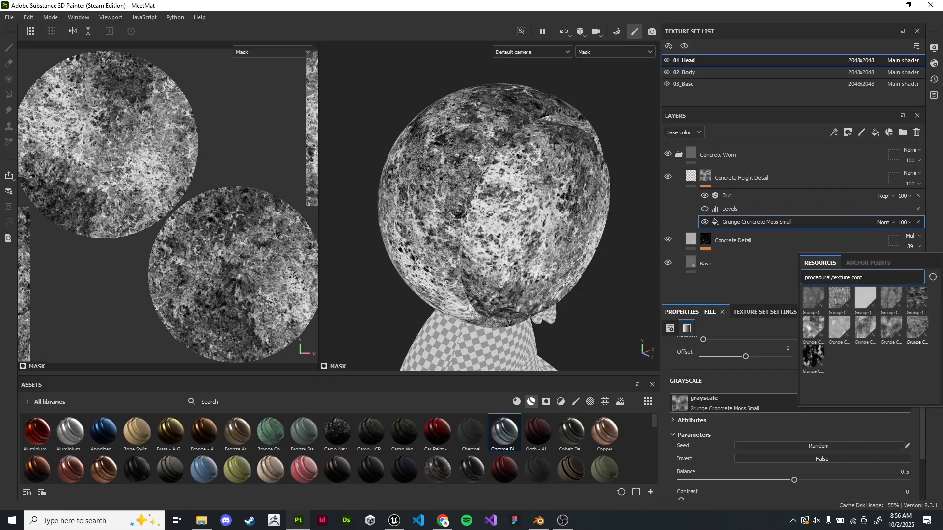
mouse_move(917, 328)
click(839, 326)
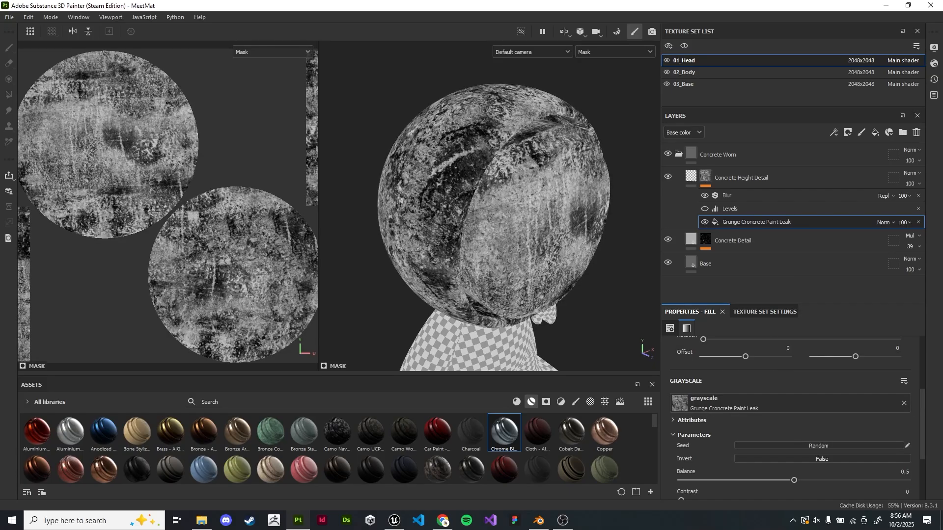
scroll(565, 254, down, 3)
alt+drag(566, 254, 511, 265)
scroll(511, 280, up, 2)
alt+drag(467, 211, 510, 220)
scroll(526, 209, up, 2)
Compare the Paint Leak mask with and without its Levels effect, leaving Levels selected and enabled
click(705, 209)
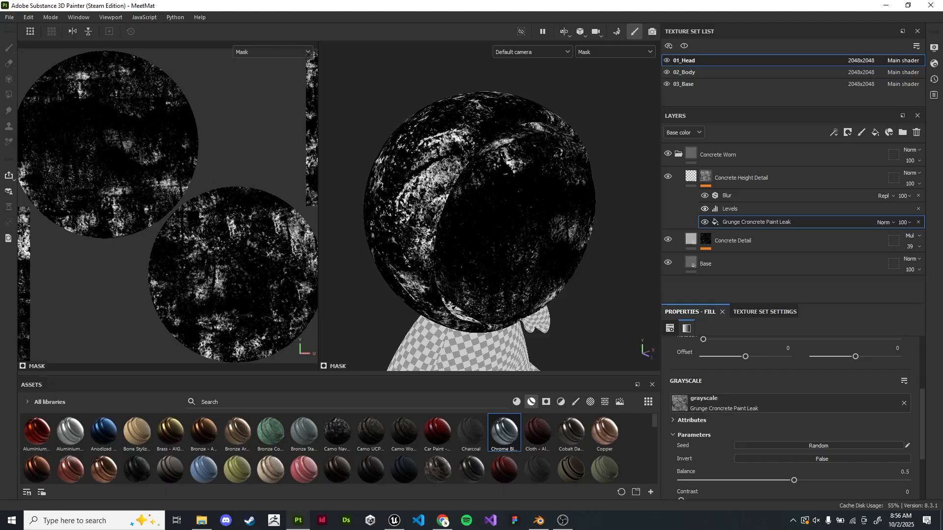
click(704, 208)
click(730, 209)
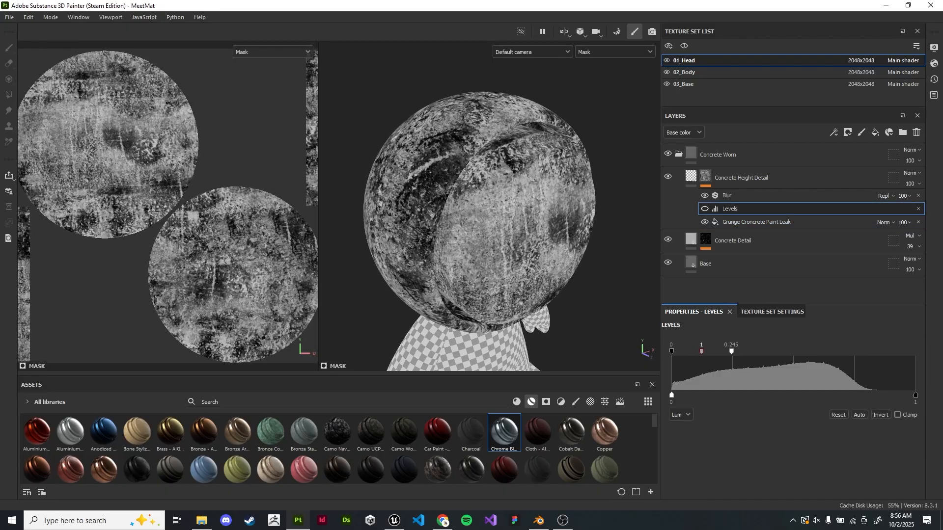
alt+drag(486, 211, 498, 231)
scroll(501, 211, up, 2)
alt+middle_drag(499, 231, 496, 199)
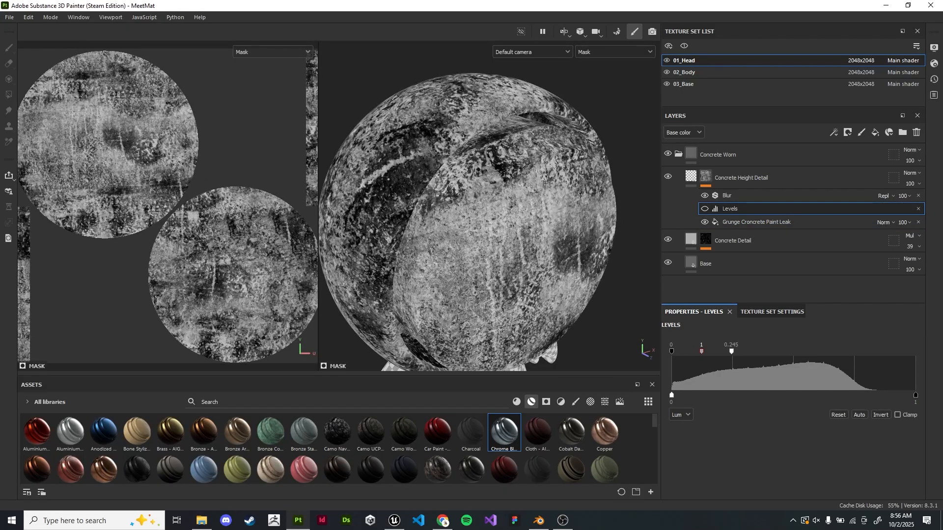
click(705, 209)
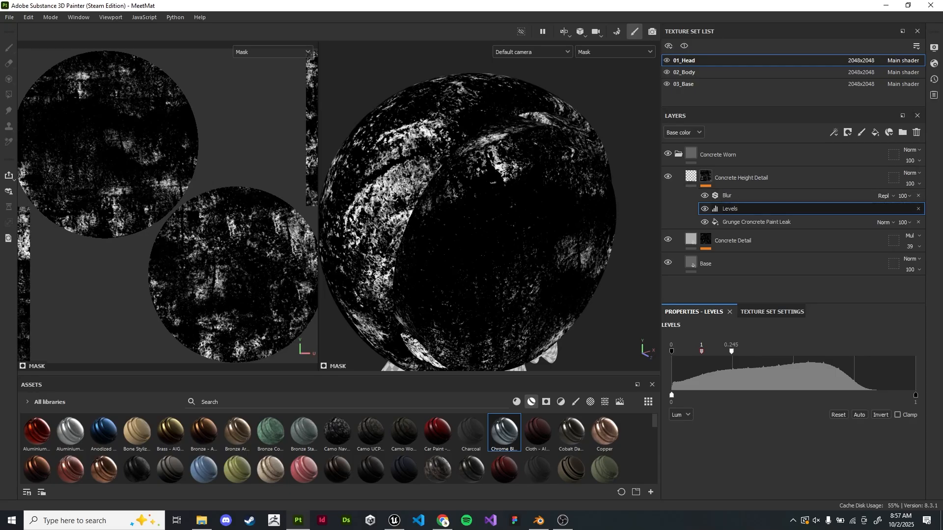
Set the mask Levels' input white point to 1 and limit its output range to 0.282–0.674
mouse_move(529, 296)
alt+middle_down()
mouse_move(538, 297)
mouse_move(537, 283)
alt+middle_up()
alt+drag(537, 283, 518, 271)
drag(731, 352, 915, 352)
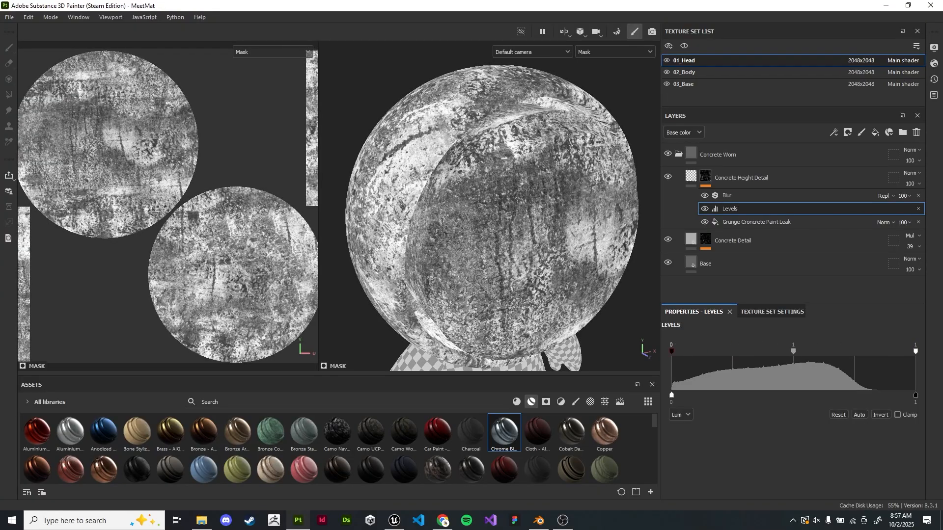
drag(672, 395, 740, 394)
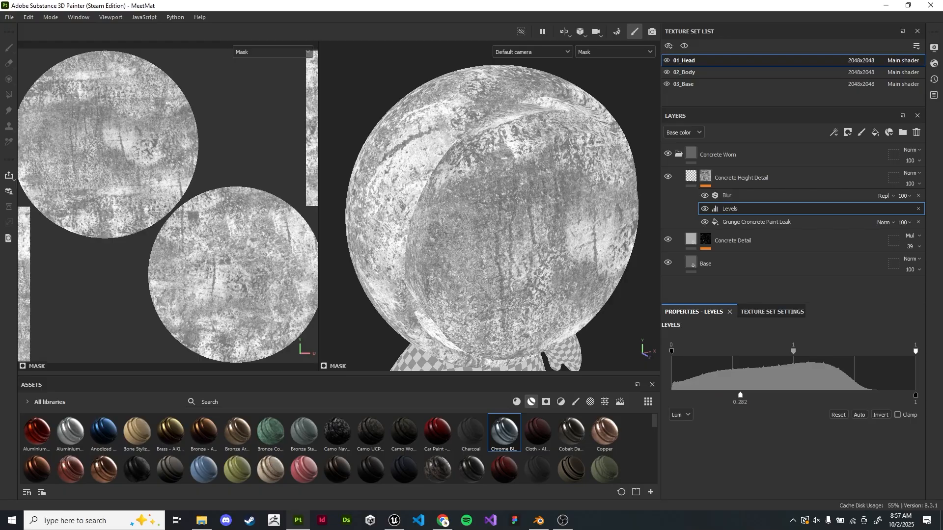
drag(916, 395, 836, 395)
alt+drag(446, 218, 467, 209)
alt+middle_drag(467, 209, 479, 74)
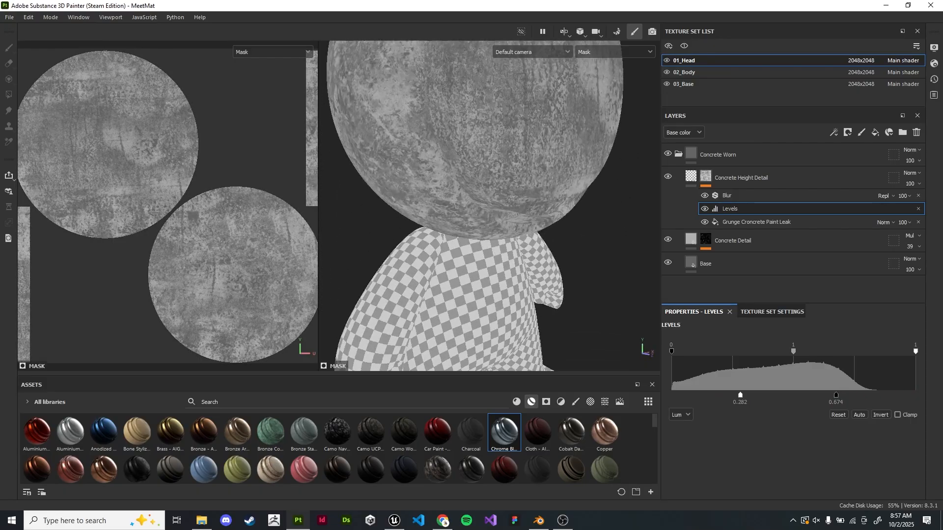
alt+drag(479, 74, 464, 276)
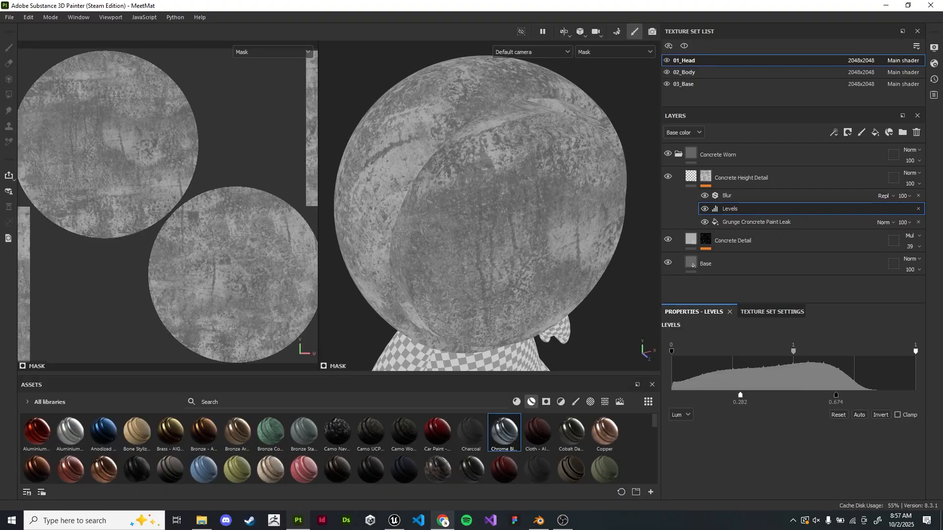
Search Google Images in Chrome for "height map", preview the Blender Stack Exchange terrain example, and return to Substance 3D Painter
click(443, 521)
key(ctrl+t)
text(height map)
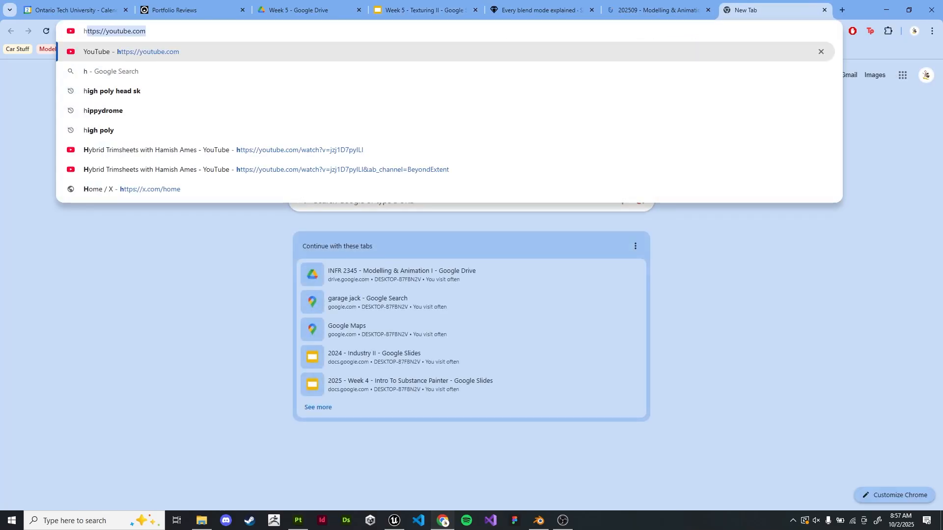
key(Return)
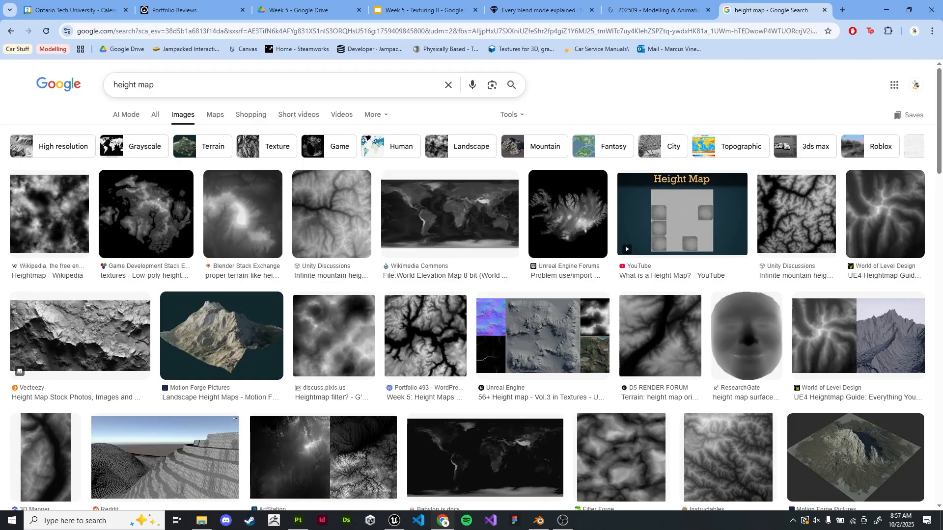
scroll(218, 353, down, 4)
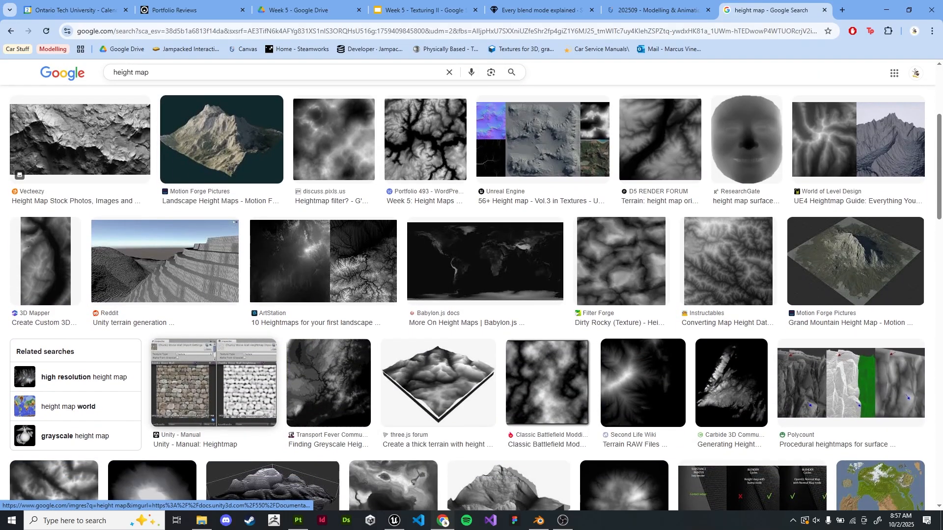
scroll(219, 383, up, 4)
click(243, 216)
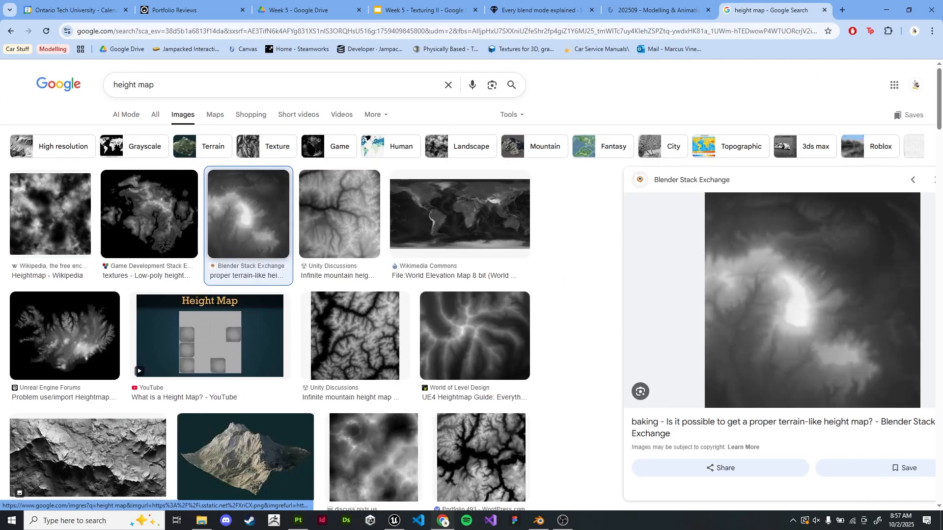
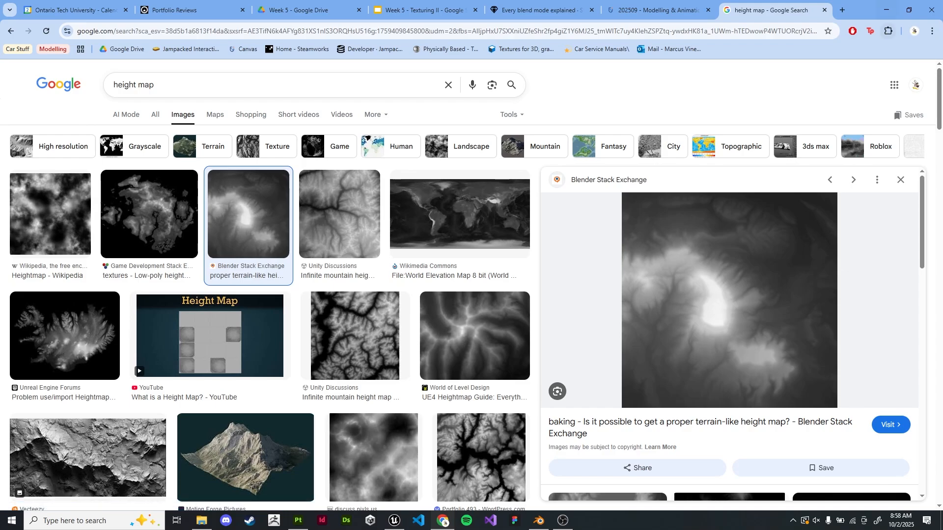
click(825, 10)
click(886, 10)
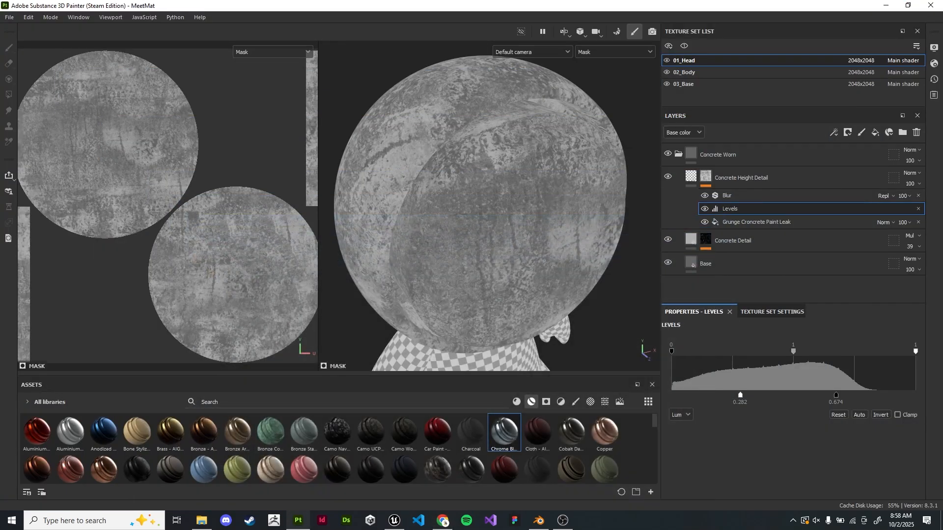
Set the Concrete Height Detail layer's height to 0.0742 and switch the viewport display to Material
scroll(489, 207, up, 5)
mouse_move(488, 206)
alt+mouse_down()
mouse_move(545, 206)
mouse_move(501, 206)
alt+mouse_up()
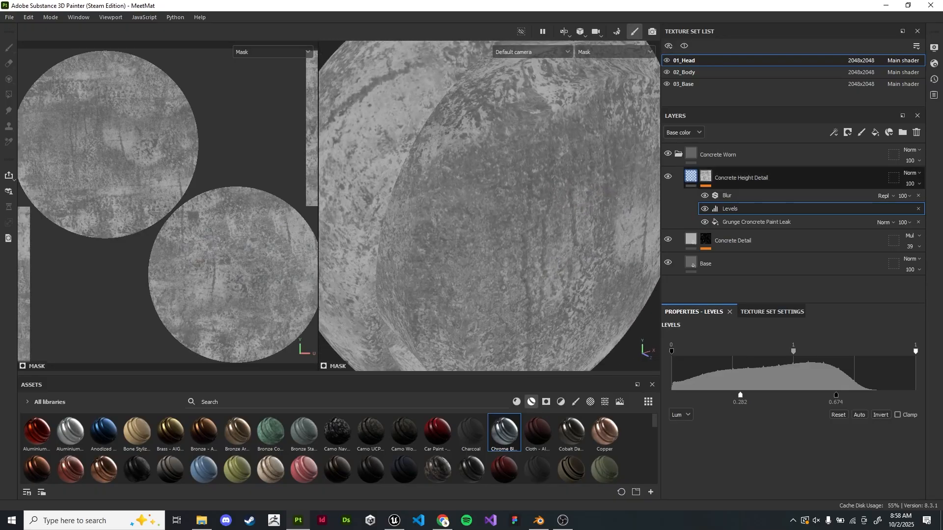
click(690, 176)
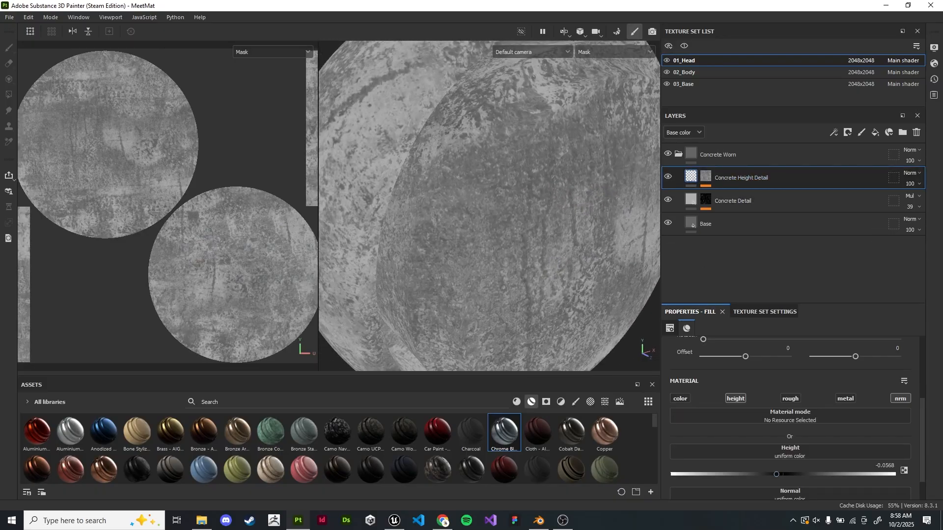
drag(776, 474, 792, 474)
click(614, 51)
click(599, 72)
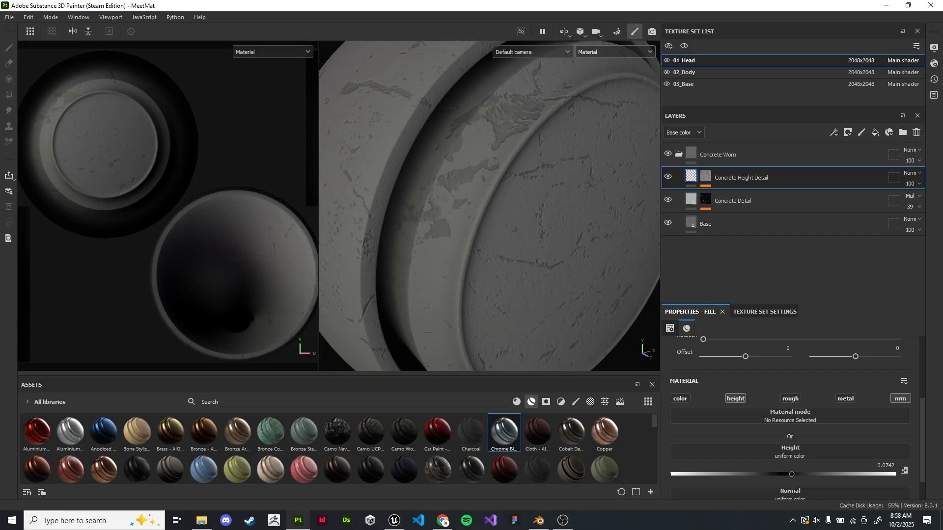
Examine the raised concrete surface detail up close and from several angles and lighting directions around the head
alt+drag(489, 207, 491, 167)
scroll(489, 206, up, 4)
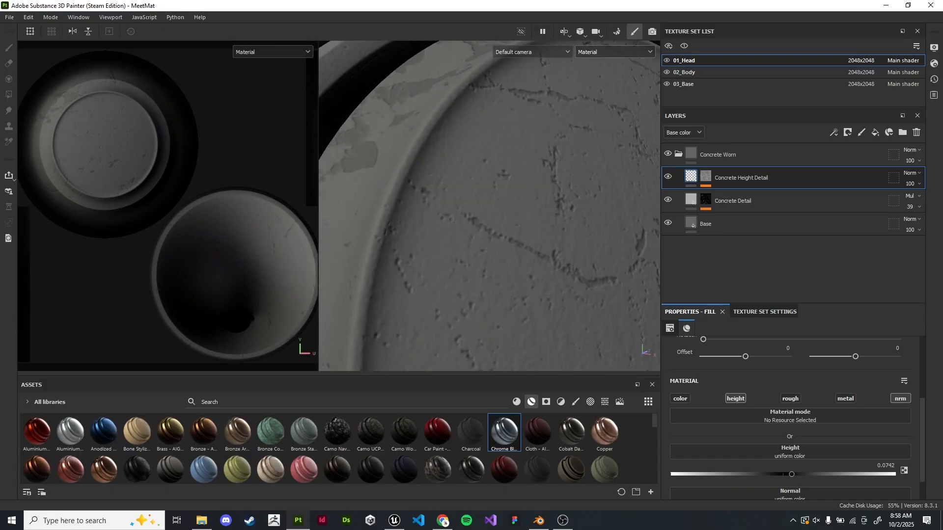
scroll(490, 206, up, 2)
scroll(489, 207, down, 6)
alt+drag(489, 206, 545, 207)
shift+right_drag(489, 206, 511, 206)
alt+drag(510, 207, 481, 206)
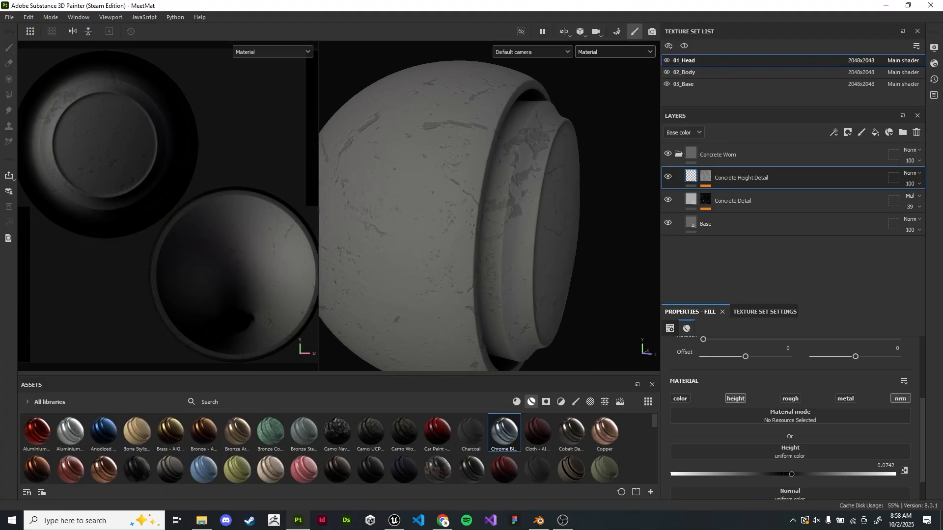
shift+right_drag(489, 206, 462, 207)
alt+drag(521, 206, 442, 206)
shift+right_drag(489, 207, 511, 207)
alt+drag(489, 206, 479, 214)
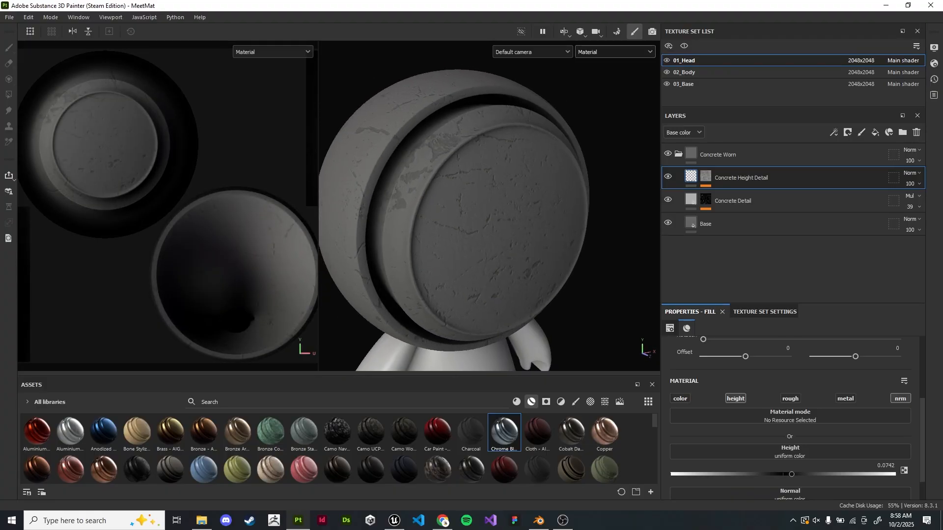
scroll(367, 196, down, 5)
alt+drag(368, 196, 382, 168)
scroll(373, 182, up, 4)
mouse_move(383, 168)
shift+right_down()
mouse_move(412, 168)
mouse_move(382, 168)
shift+right_up()
alt+drag(382, 168, 375, 168)
shift+right_drag(375, 168, 388, 168)
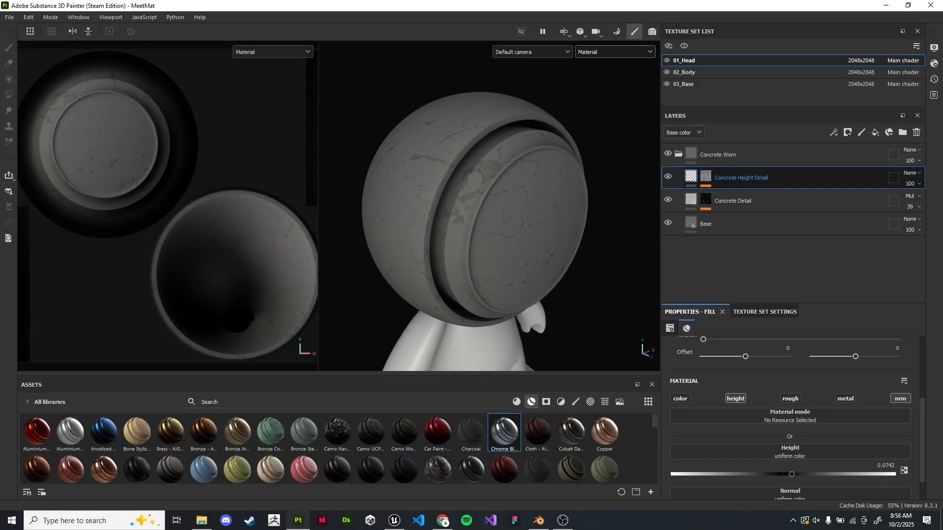
Duplicate the Concrete Height Detail layer and rename the copy Concrete Colour Variation
key(ctrl+d)
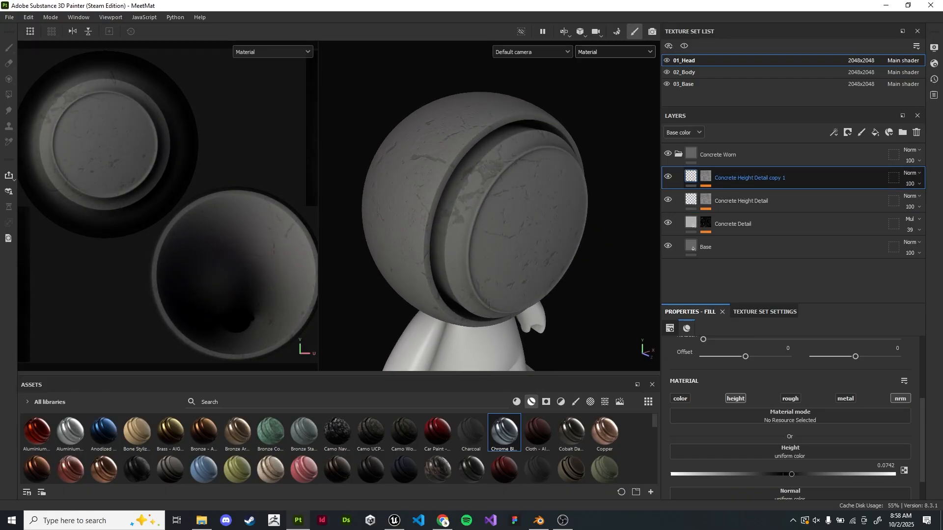
double_click(750, 177)
text(Con)
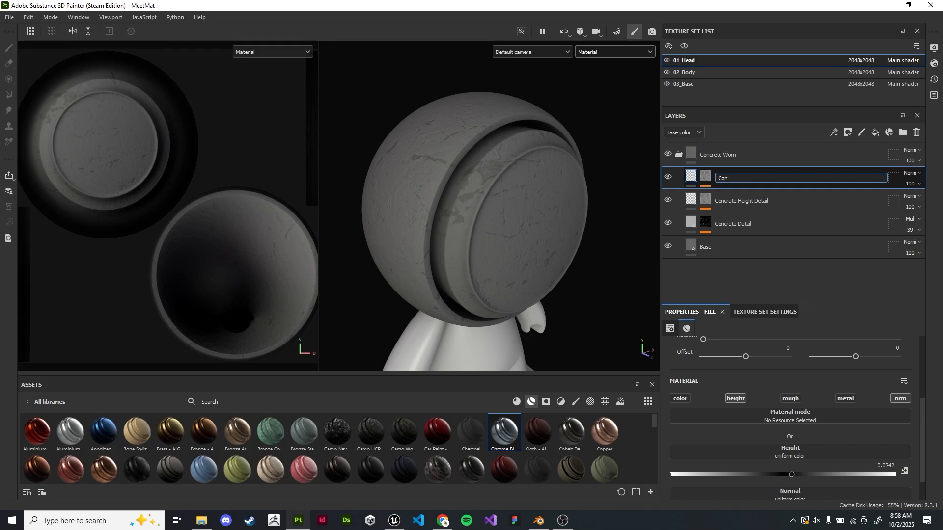
text(crete Colour Variation)
key(Return)
Enable the color channel on the Concrete Colour Variation layer and disable its height channel
click(680, 398)
click(735, 399)
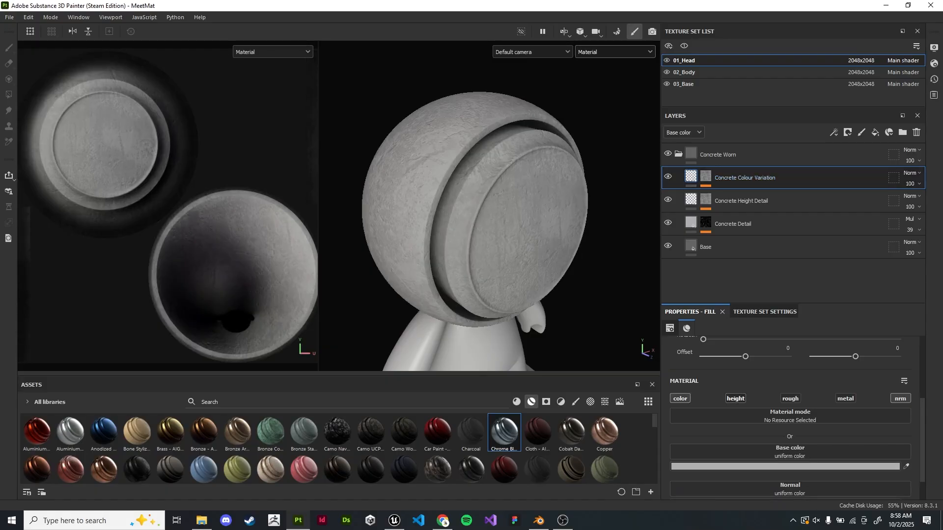
scroll(489, 211, up, 3)
alt+drag(489, 212, 466, 211)
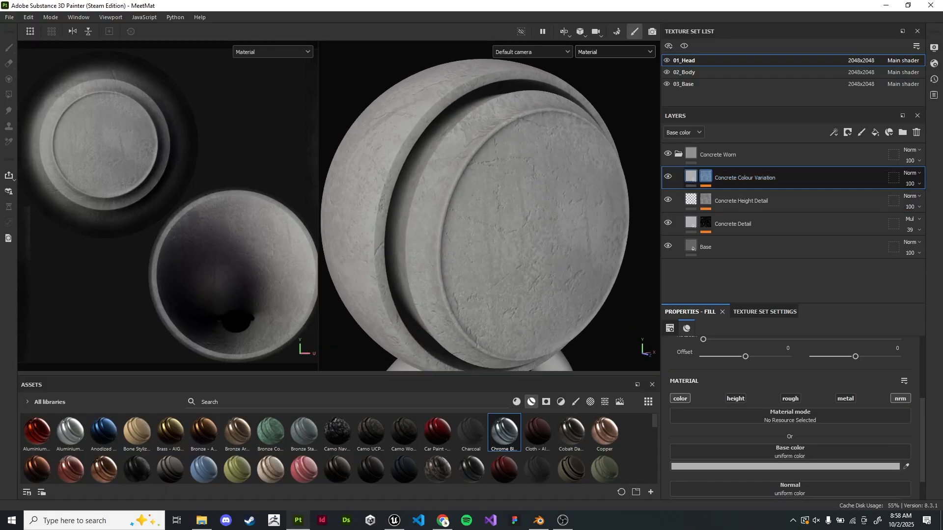
Remove the Blur and Levels effects from the Concrete Colour Variation mask
click(706, 176)
click(918, 196)
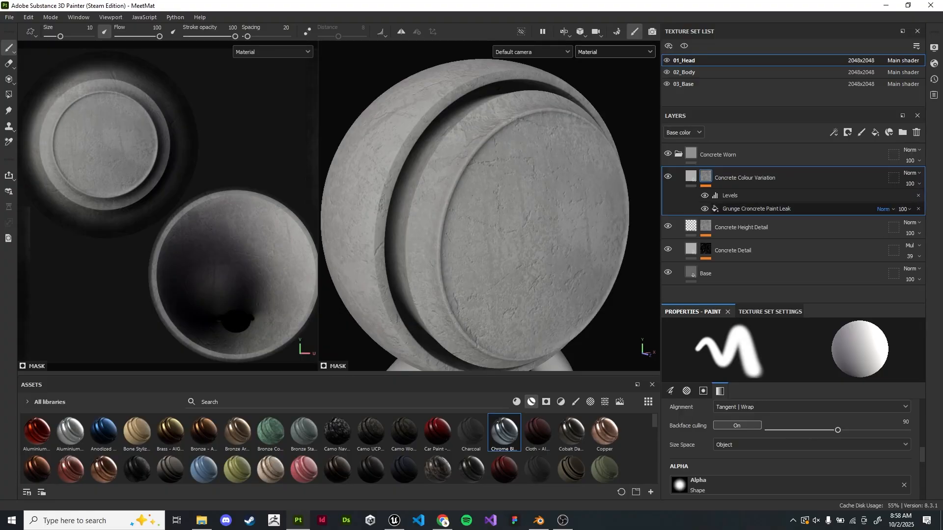
click(917, 196)
Lower the Grunge Croncrete Paint Leak fill's opacity to 23 in the Concrete Colour Variation mask and inspect the head
click(757, 196)
scroll(793, 407, down, 3)
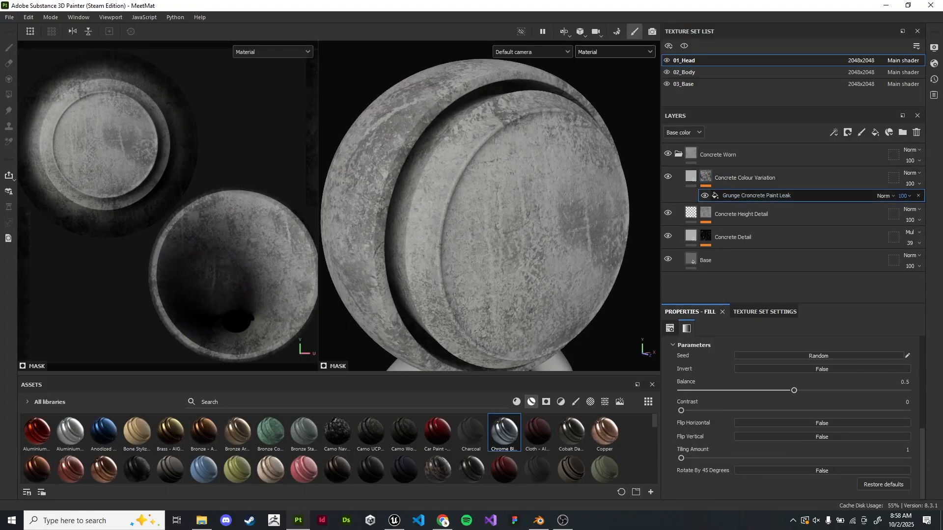
click(904, 196)
drag(938, 213, 906, 213)
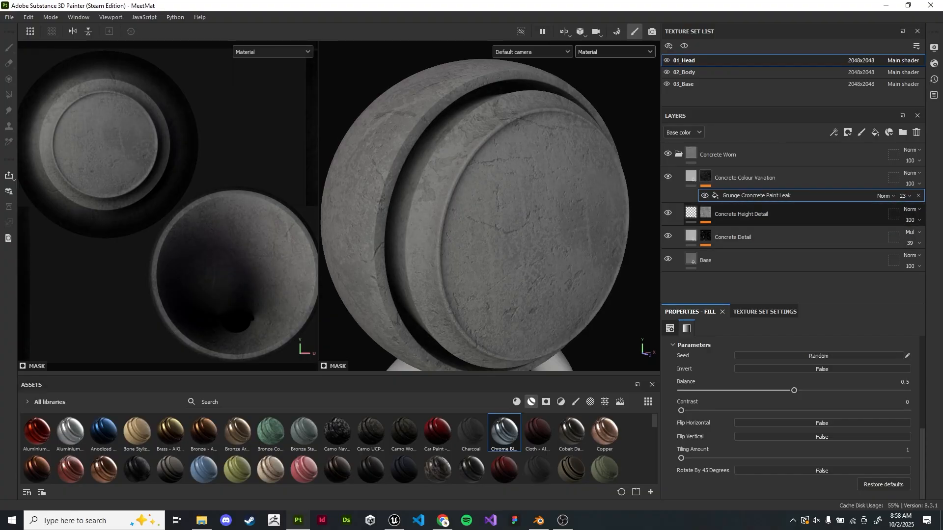
scroll(490, 215, down, 4)
alt+middle_drag(473, 278, 460, 216)
scroll(475, 215, up, 8)
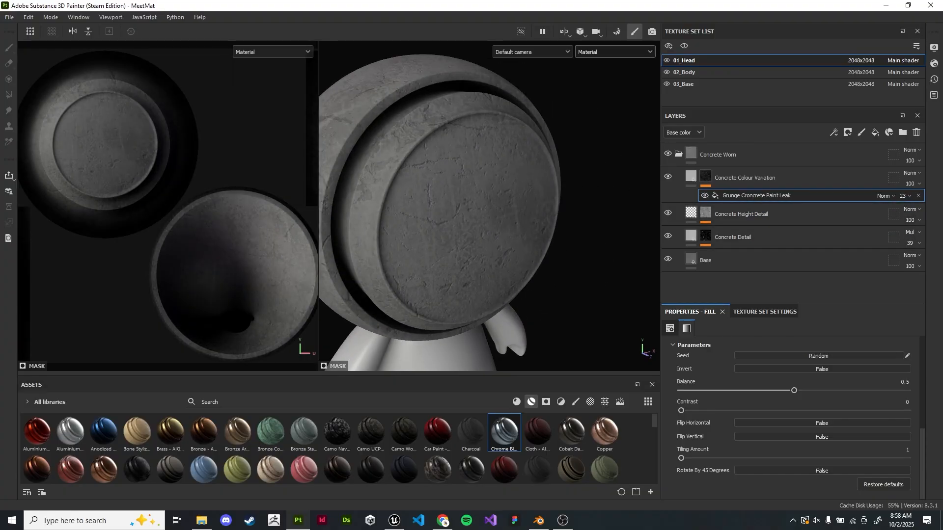
alt+drag(489, 214, 507, 206)
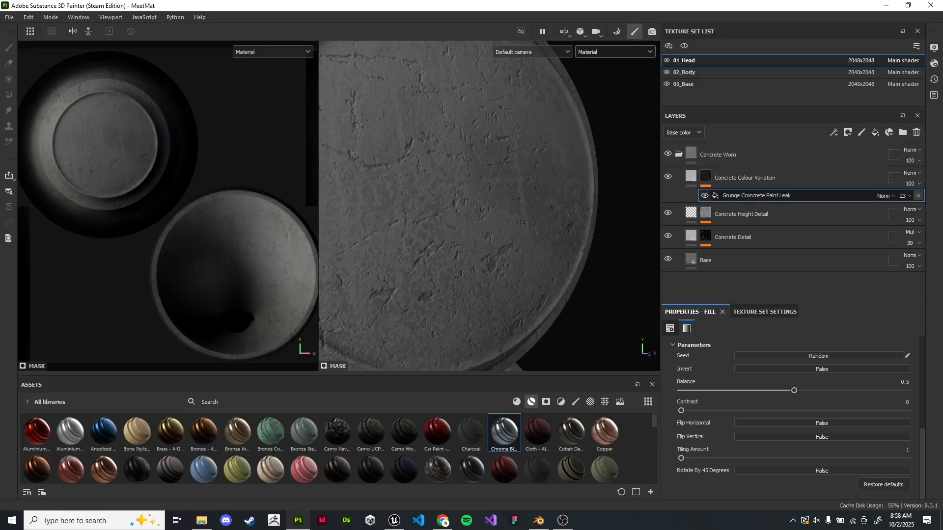
Delete the Paint Leak fill from the Colour Variation mask and add an anchor point directly above Levels in the Concrete Height Detail mask
key(Delete)
click(741, 201)
click(705, 199)
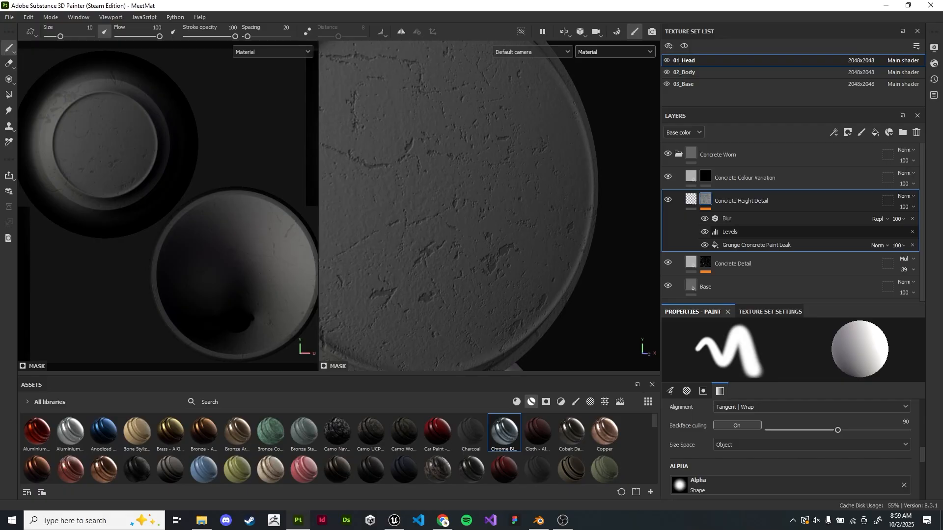
click(741, 219)
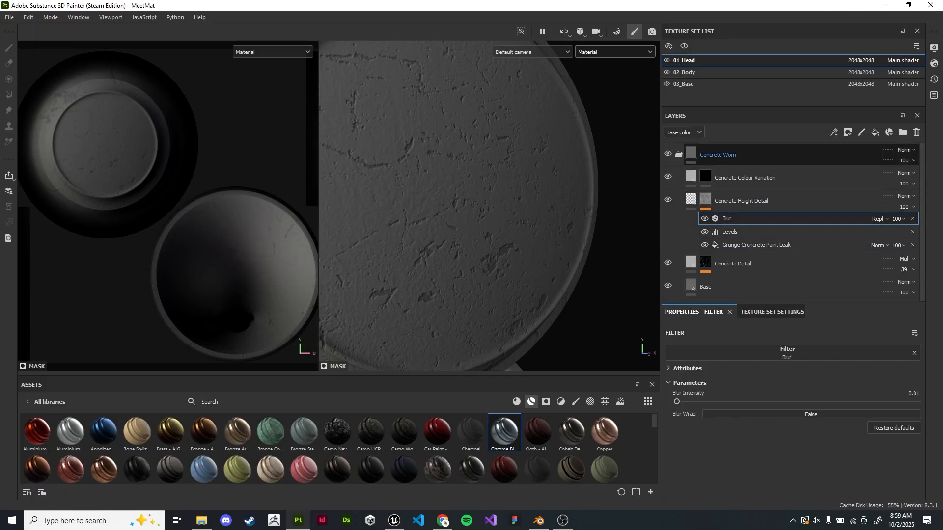
right_click(753, 219)
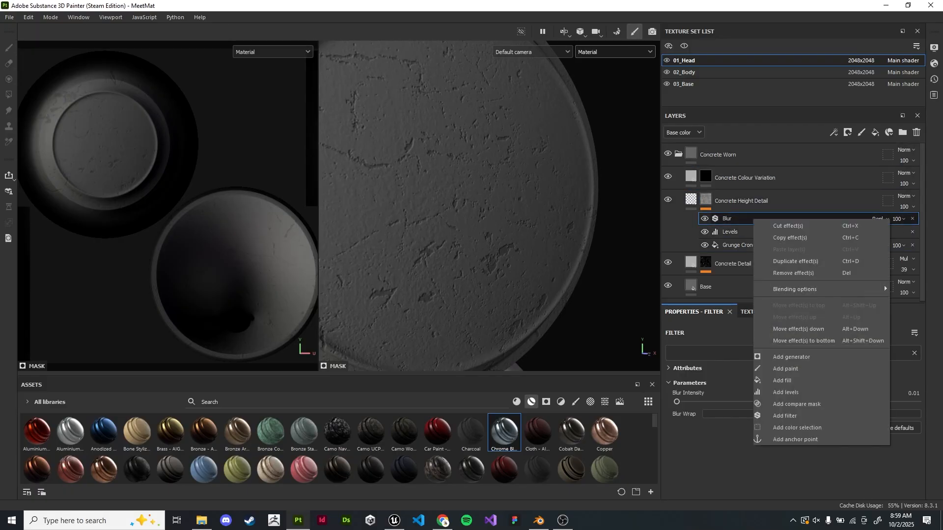
key(Escape)
right_click(770, 221)
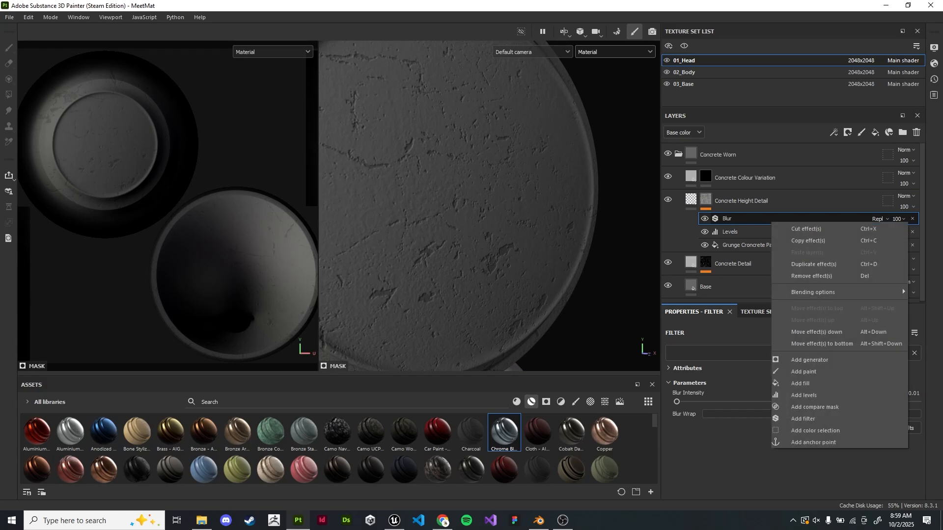
click(704, 219)
right_click(778, 233)
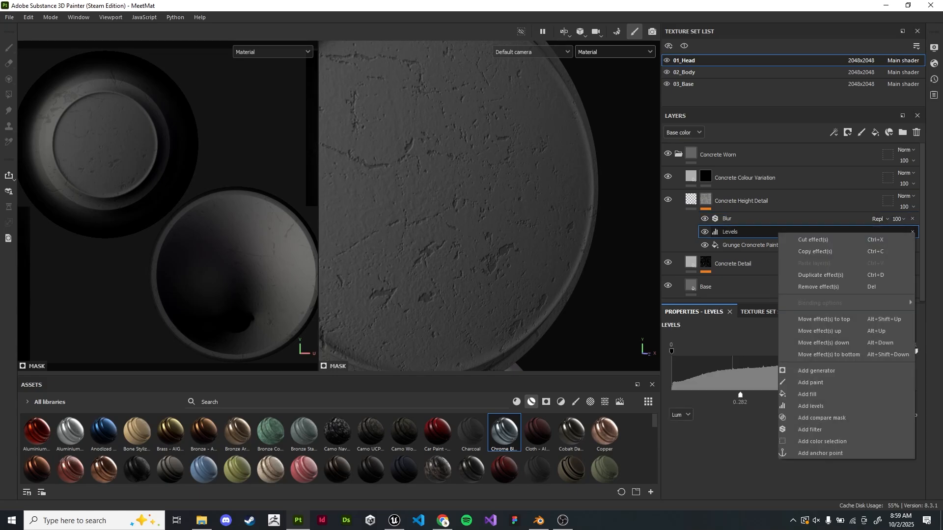
click(820, 453)
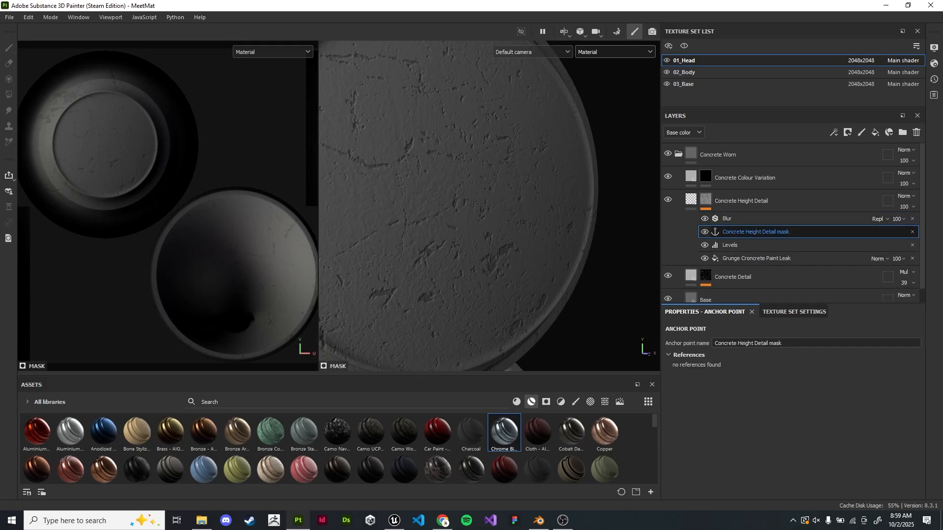
Add a fill to the Concrete Colour Variation mask and use the Concrete Height Detail mask anchor point as its grayscale source
click(706, 177)
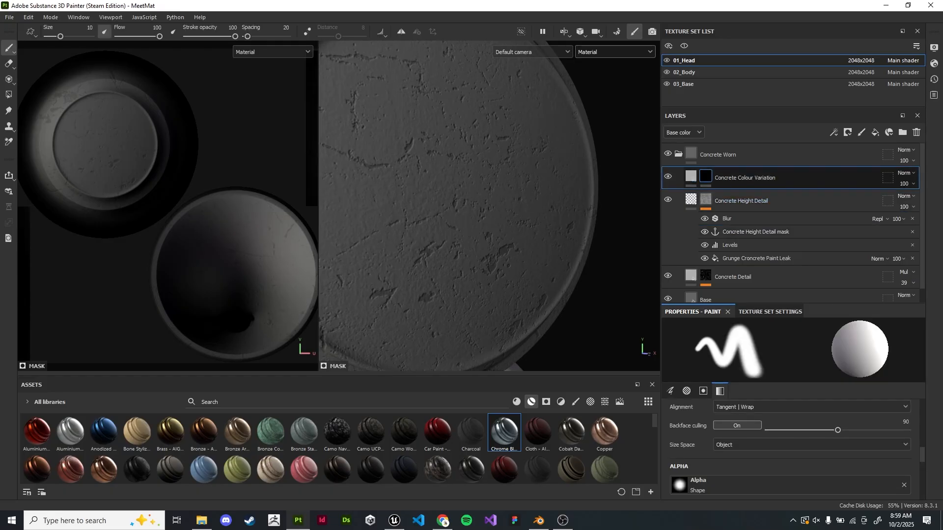
right_click(706, 177)
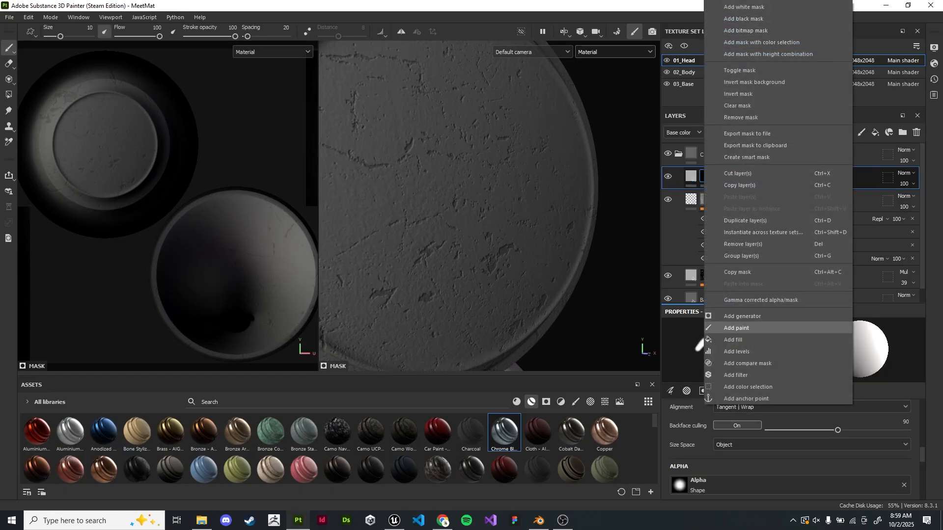
click(733, 340)
right_click(733, 193)
key(Escape)
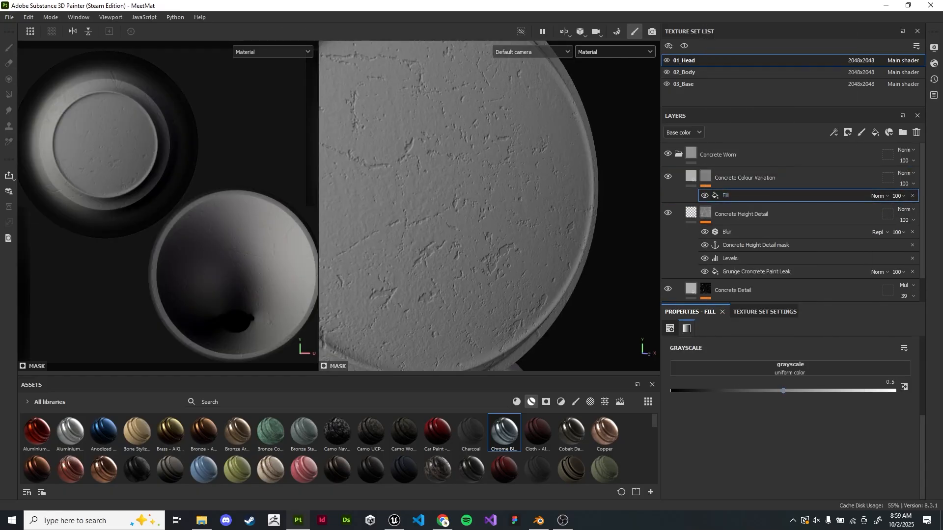
click(782, 372)
click(853, 381)
click(839, 396)
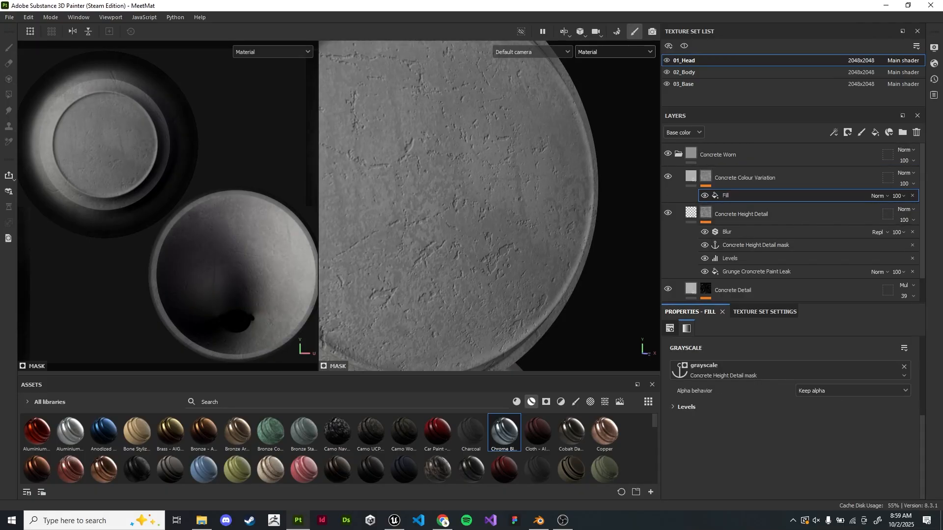
Replace the grunge in the Concrete Height Detail mask's fill with Grunge Concrete Burnt and inspect the head
scroll(540, 216, down, 5)
alt+drag(492, 217, 536, 231)
shift+right_drag(535, 231, 560, 236)
mouse_move(560, 256)
alt+mouse_down()
mouse_move(531, 266)
mouse_move(548, 272)
alt+mouse_up()
scroll(531, 275, up, 4)
scroll(766, 214, down, 1)
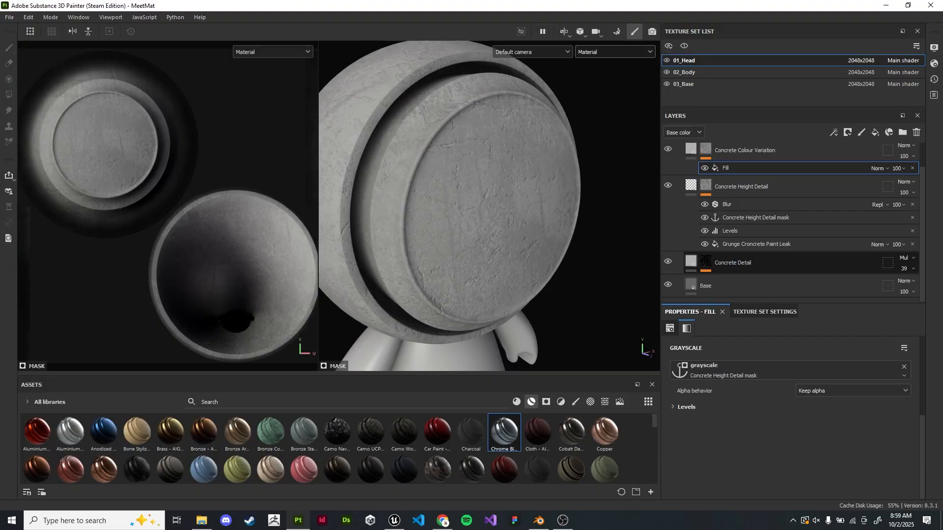
click(766, 244)
click(790, 371)
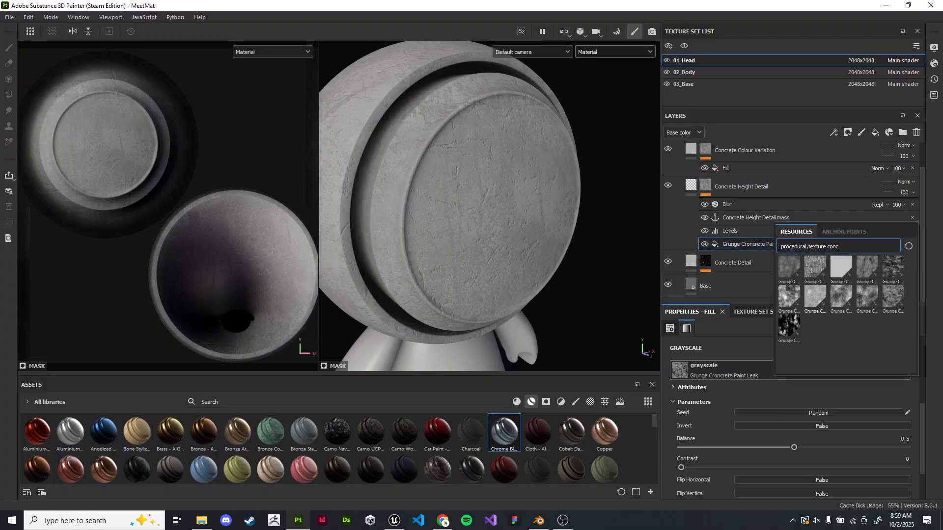
click(814, 269)
scroll(515, 235, down, 2)
alt+drag(516, 231, 508, 255)
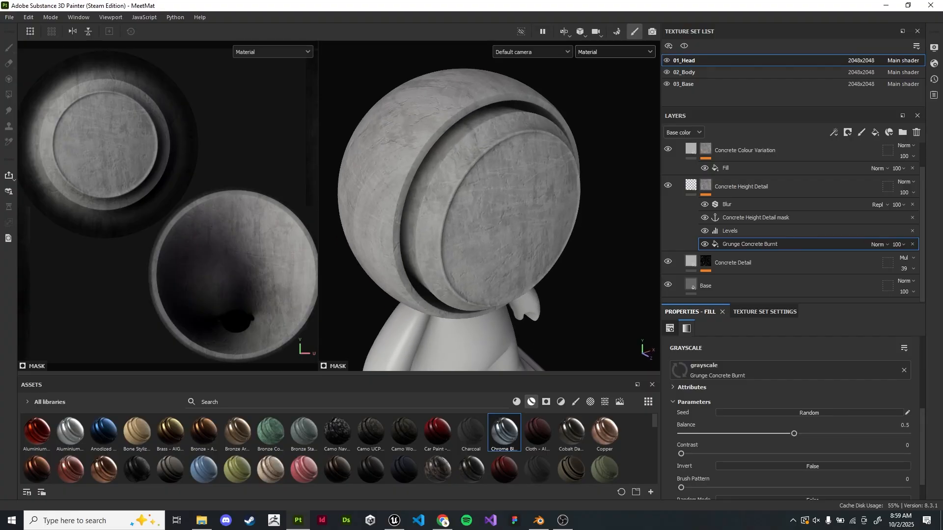
Examine the concrete surface on the head under different lighting, angles and distances
shift+right_drag(508, 255, 516, 255)
alt+drag(515, 255, 550, 253)
shift+right_drag(550, 253, 558, 253)
alt+drag(558, 253, 491, 256)
scroll(518, 253, down, 3)
alt+drag(491, 196, 562, 194)
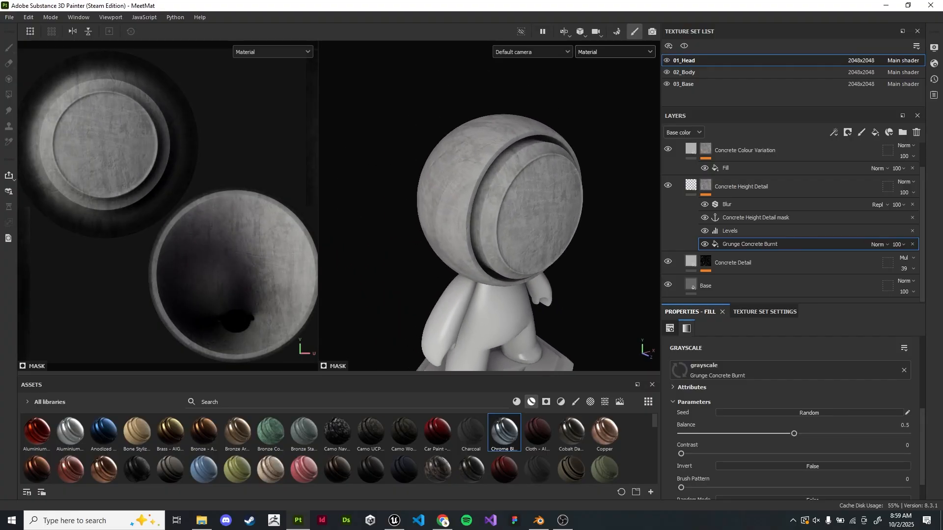
scroll(562, 194, up, 3)
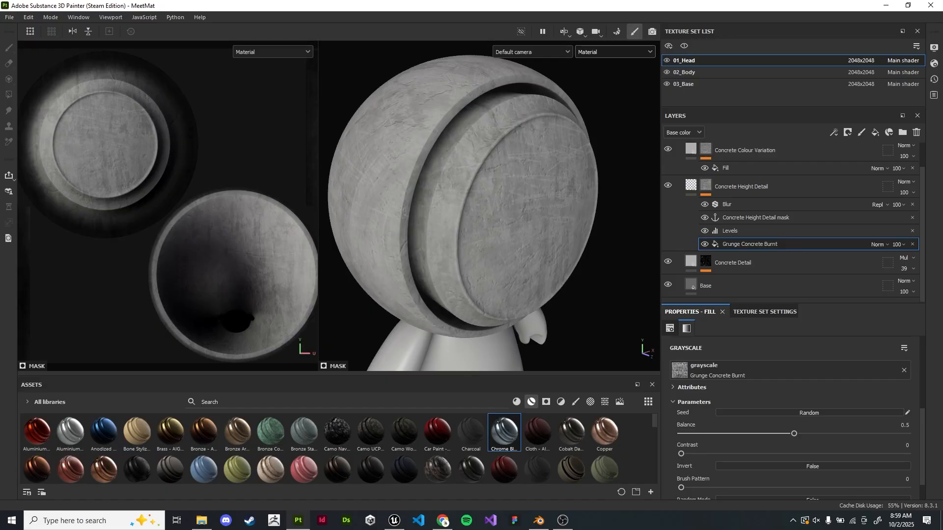
scroll(790, 221, up, 1)
alt+drag(555, 207, 526, 226)
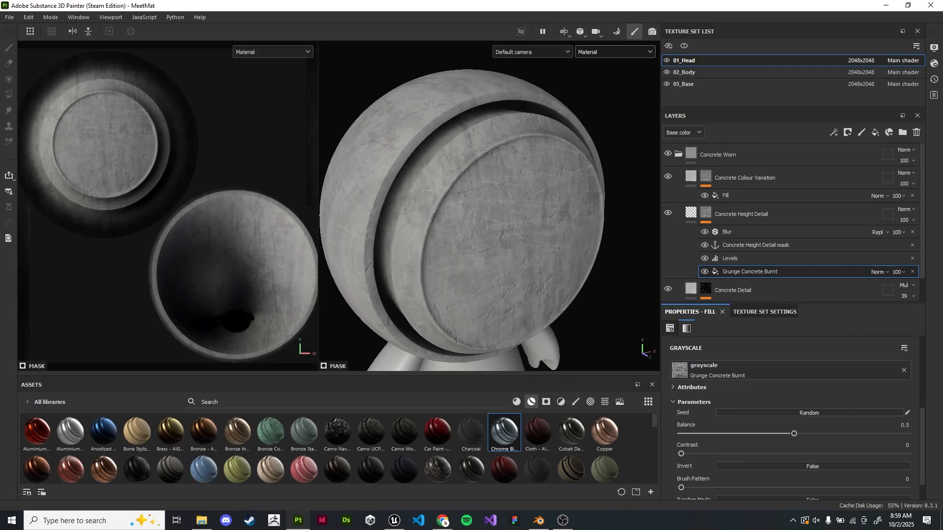
scroll(478, 138, up, 2)
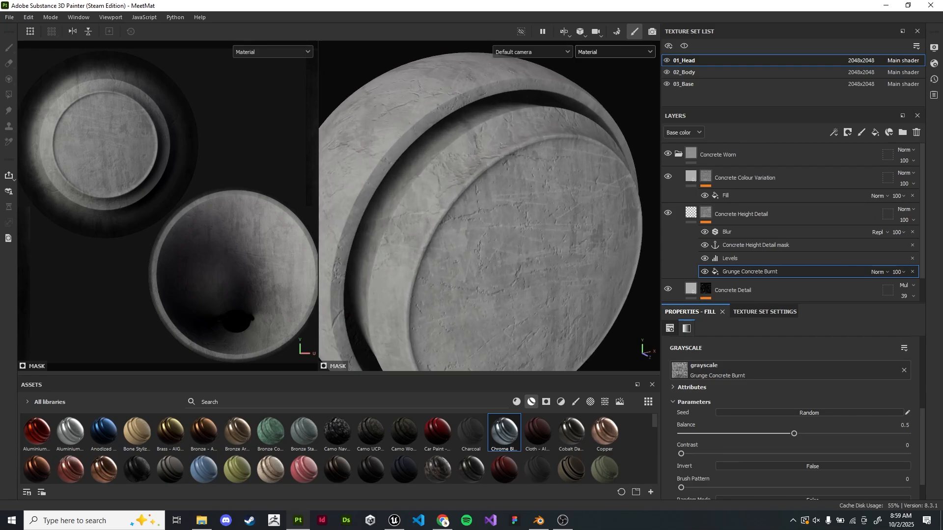
scroll(481, 211, down, 4)
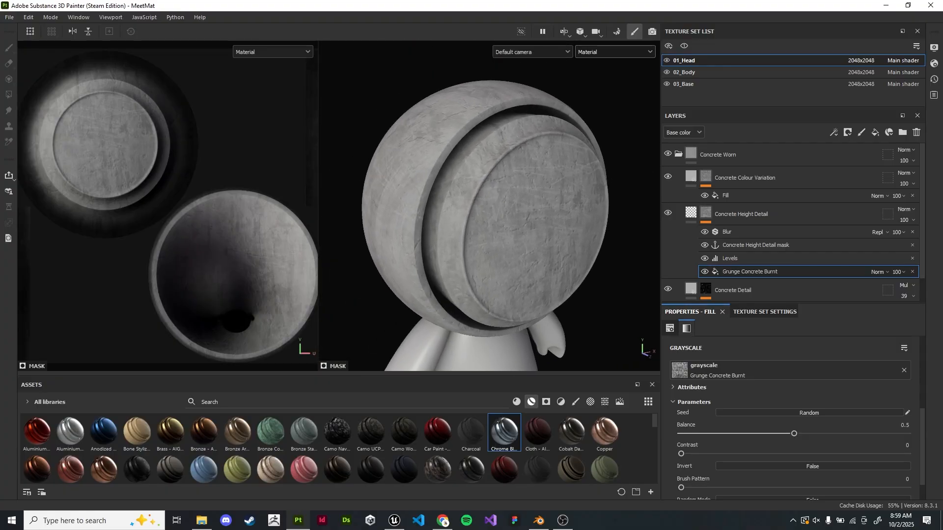
Switch to the Week 5 - Texturing II slides, present the Vintage Wood Polished smart material slide, and return to Substance 3D Painter
key(alt+Tab)
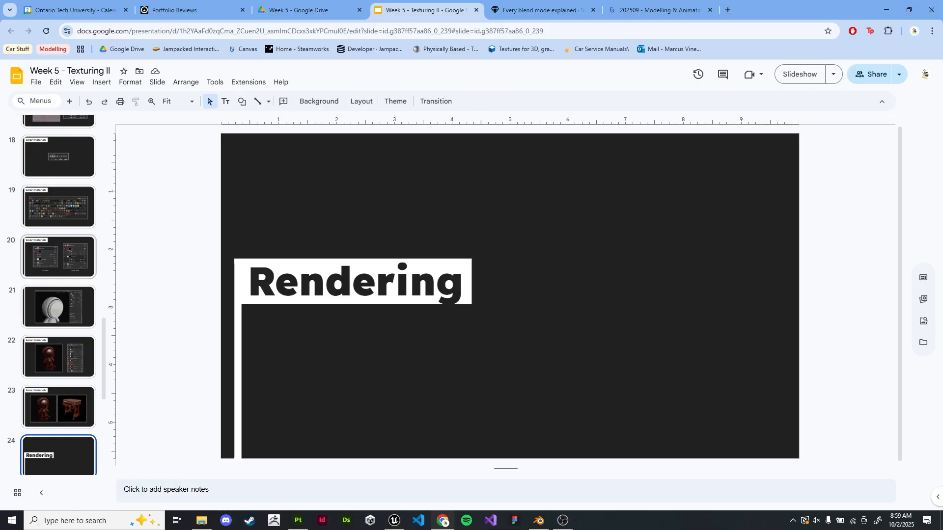
click(57, 207)
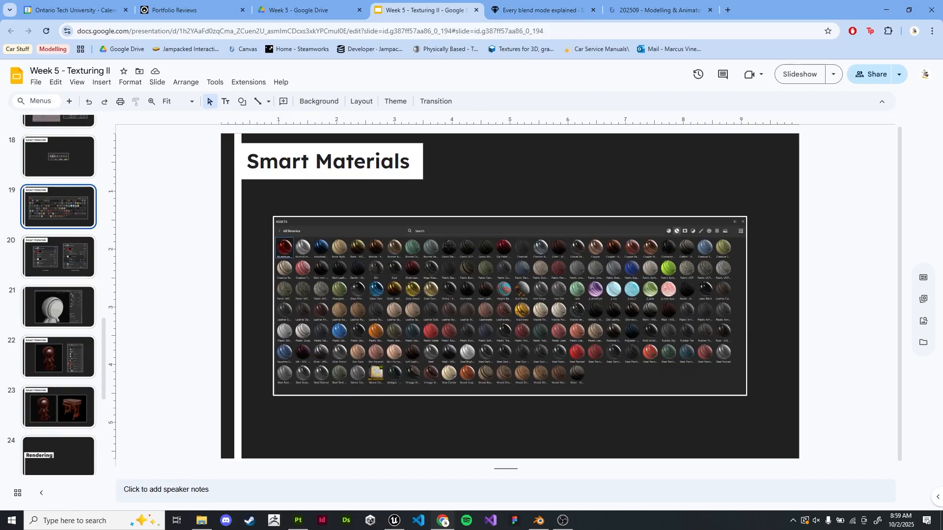
click(58, 357)
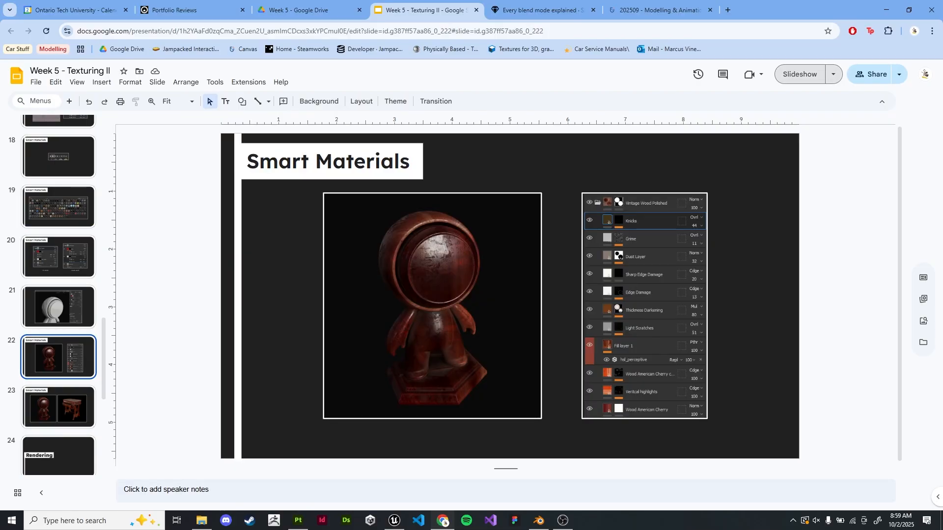
click(800, 75)
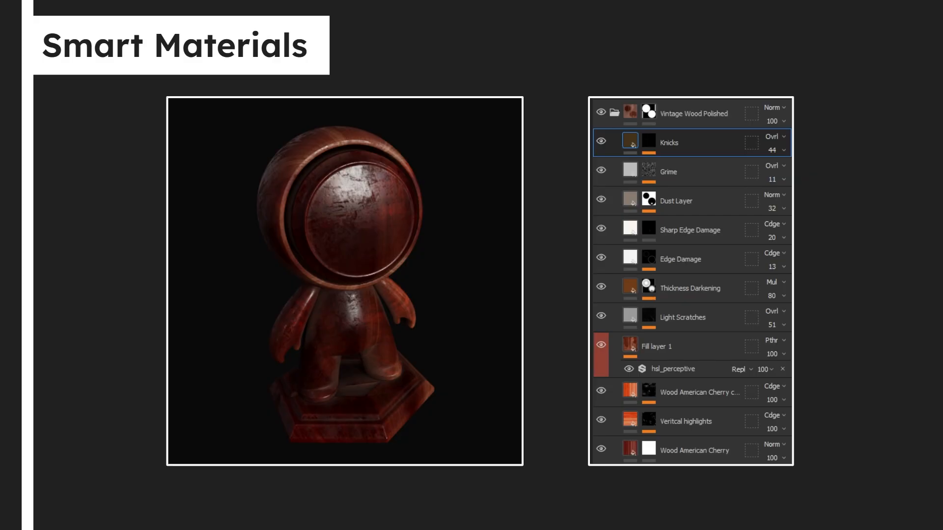
key(Escape)
key(alt+Tab)
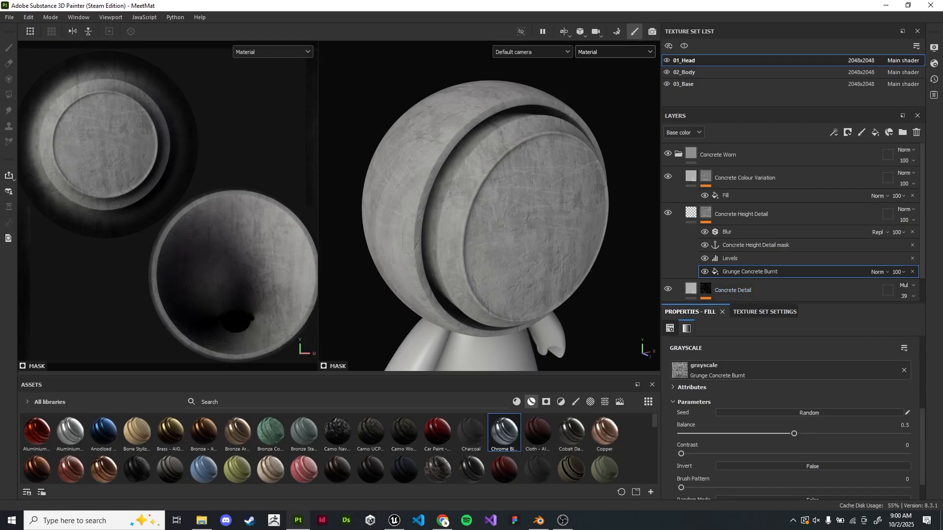
Widen the 3D view and inspect the head's concrete surface up close
drag(318, 260, 286, 260)
scroll(487, 226, down, 3)
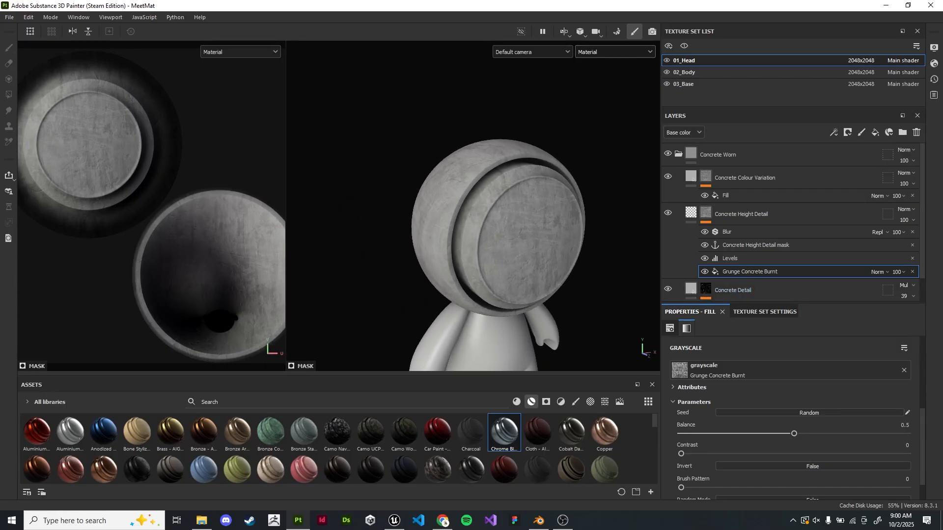
scroll(487, 226, up, 3)
mouse_move(487, 226)
alt+mouse_down()
mouse_move(476, 219)
mouse_move(503, 231)
alt+mouse_up()
scroll(504, 231, up, 1)
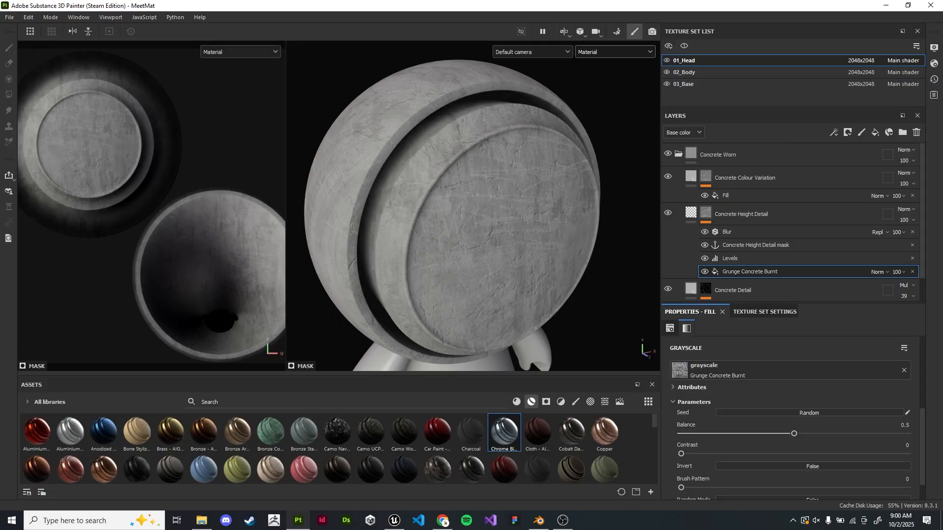
alt+drag(457, 211, 475, 214)
Add a fill layer directly above Concrete Colour Variation and give it a black mask
click(786, 177)
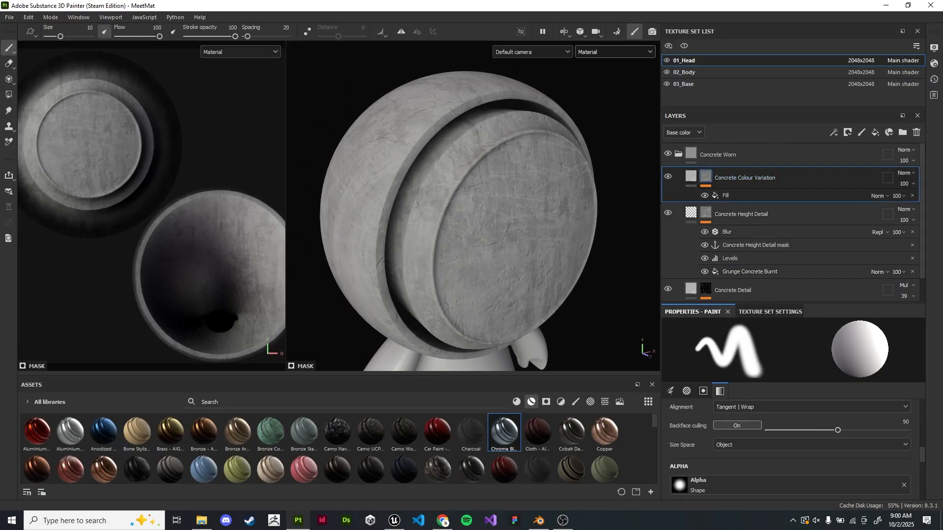
click(875, 132)
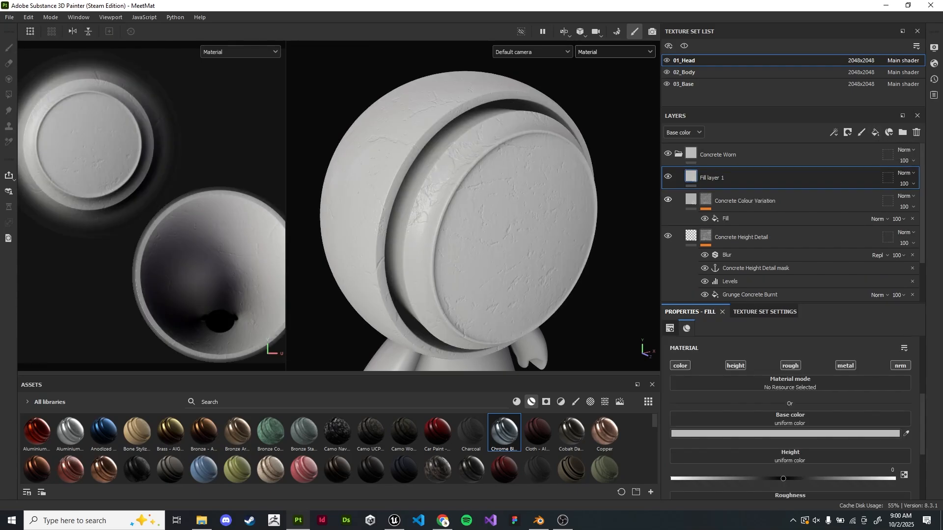
right_click(873, 178)
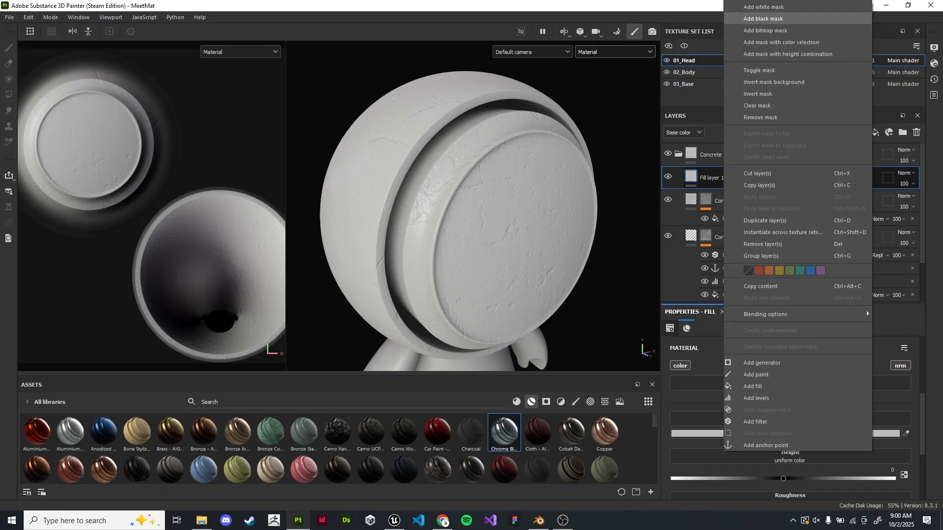
click(764, 19)
scroll(577, 197, up, 2)
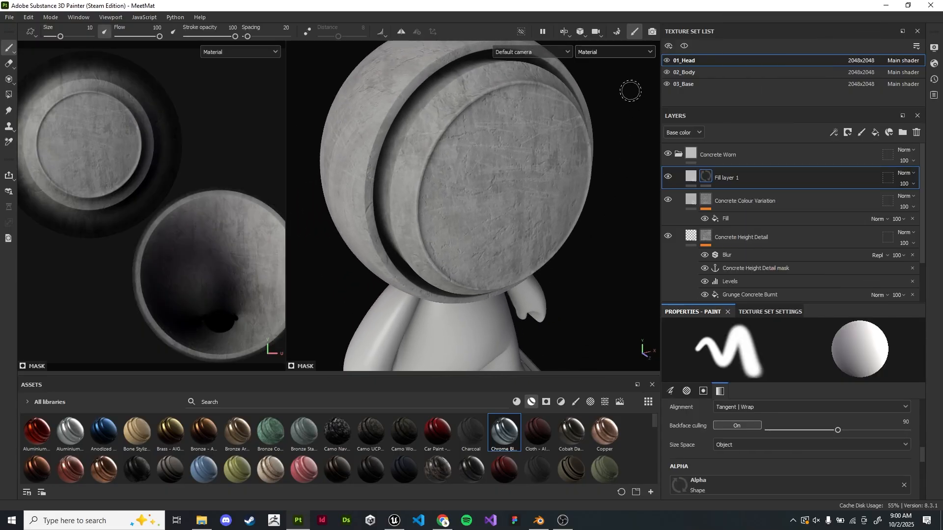
Display the Mask channel in the viewports and add a generator to the new fill layer's mask
click(614, 51)
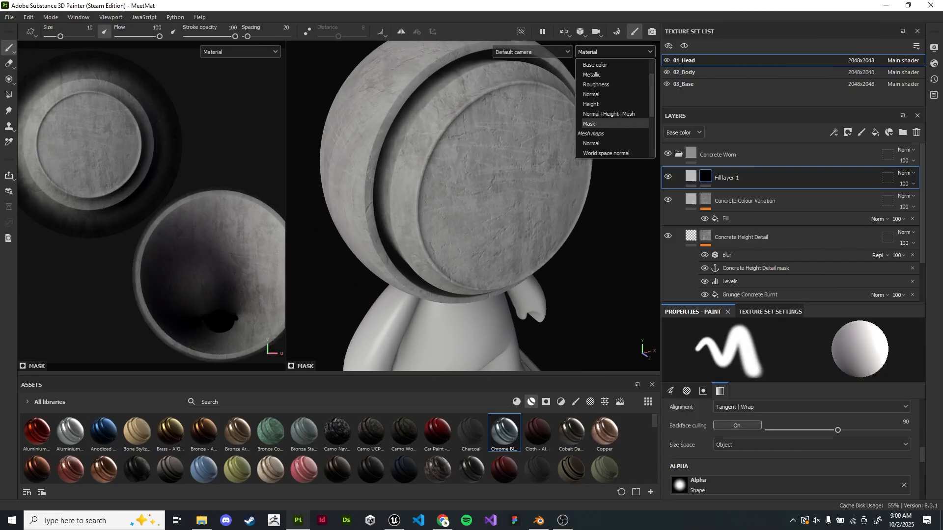
click(589, 124)
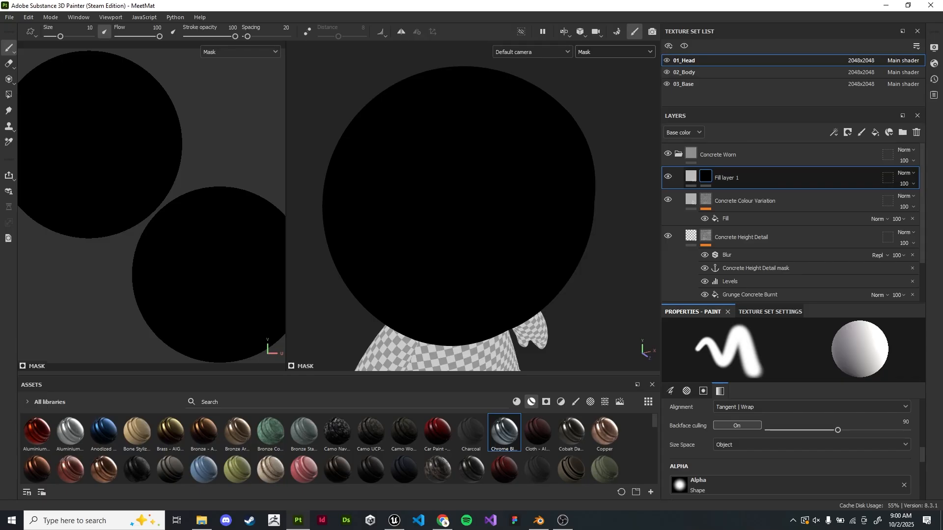
right_click(706, 178)
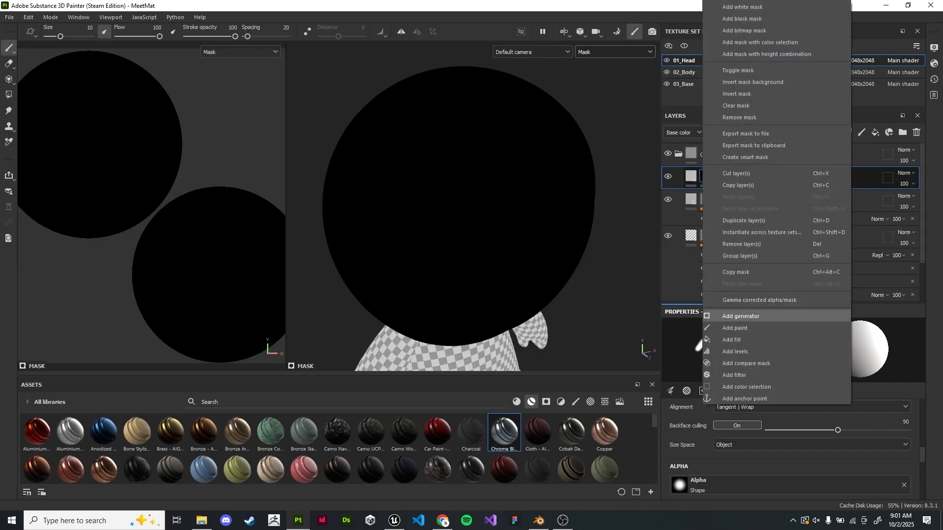
click(740, 317)
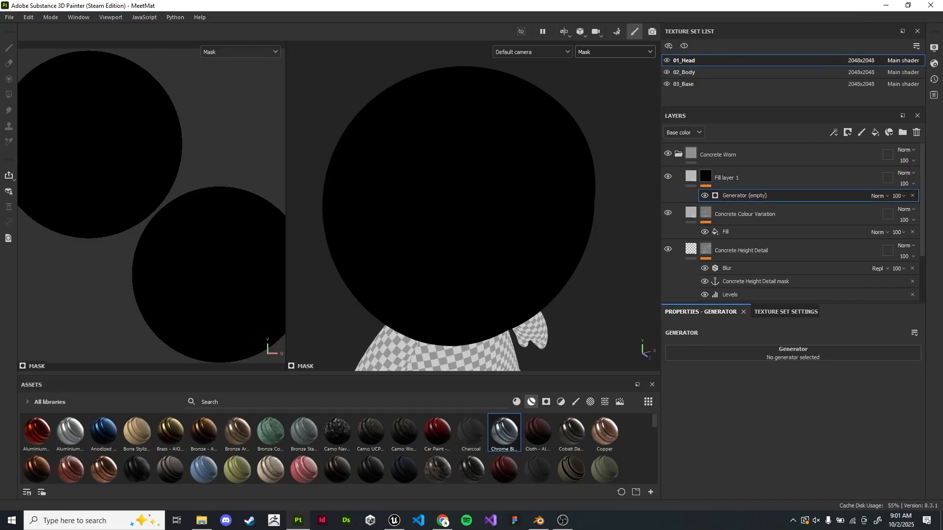
Assign the Mask Builder - Legacy generator to the fill layer's mask and enlarge the area showing its parameters
click(793, 354)
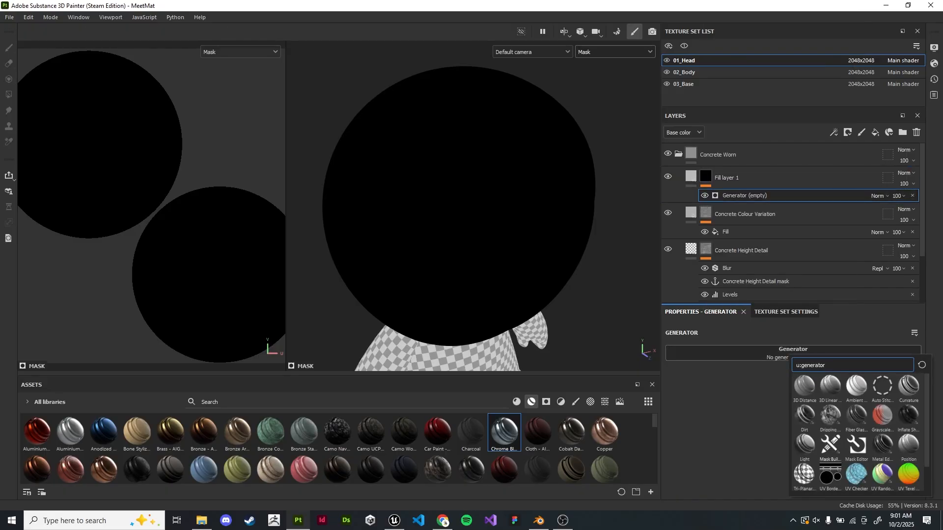
mouse_move(830, 444)
mouse_move(909, 387)
key(Escape)
click(792, 353)
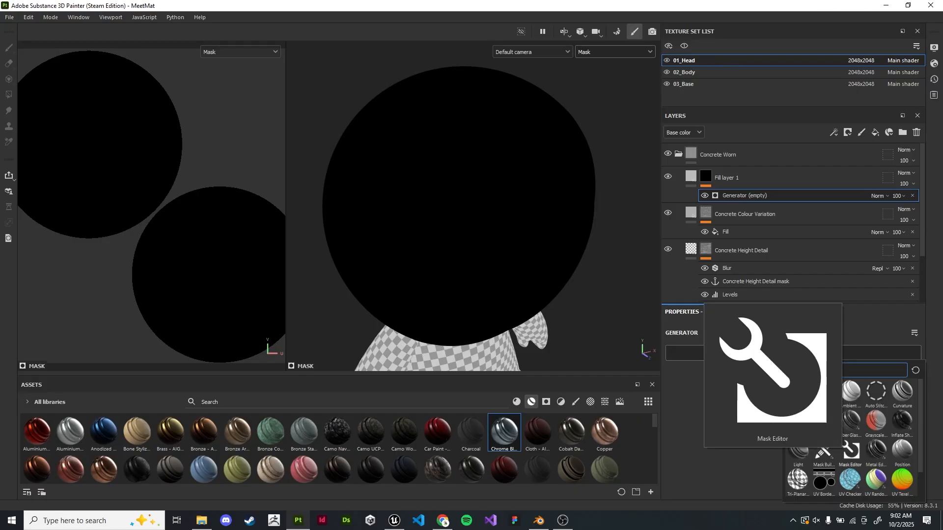
mouse_move(877, 421)
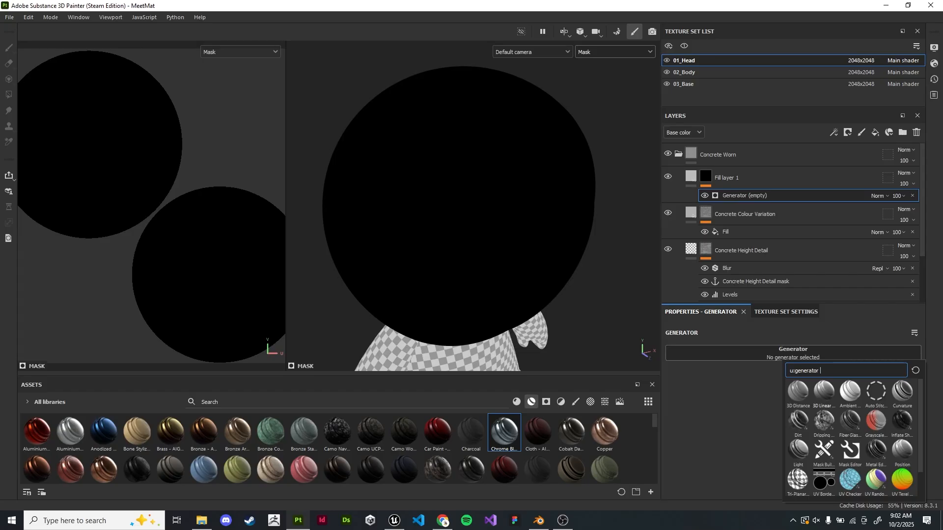
mouse_move(902, 391)
click(824, 449)
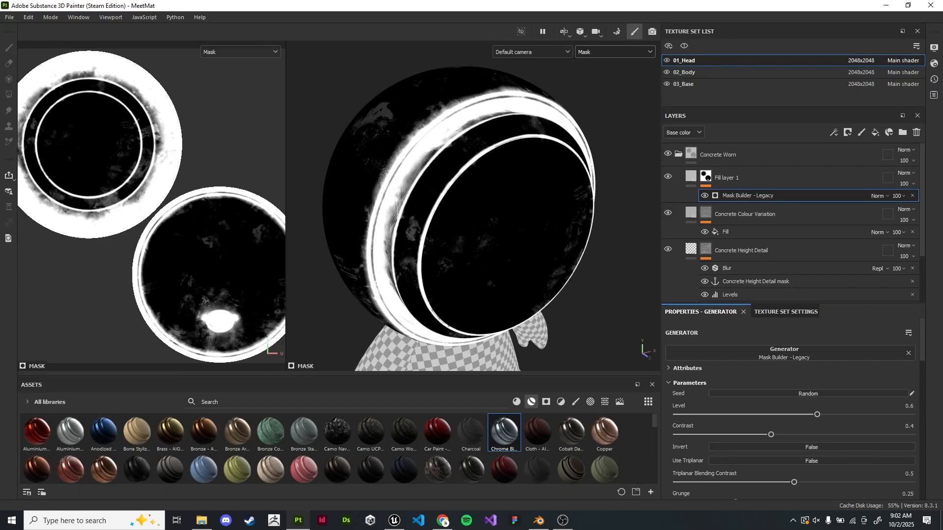
drag(793, 304, 793, 249)
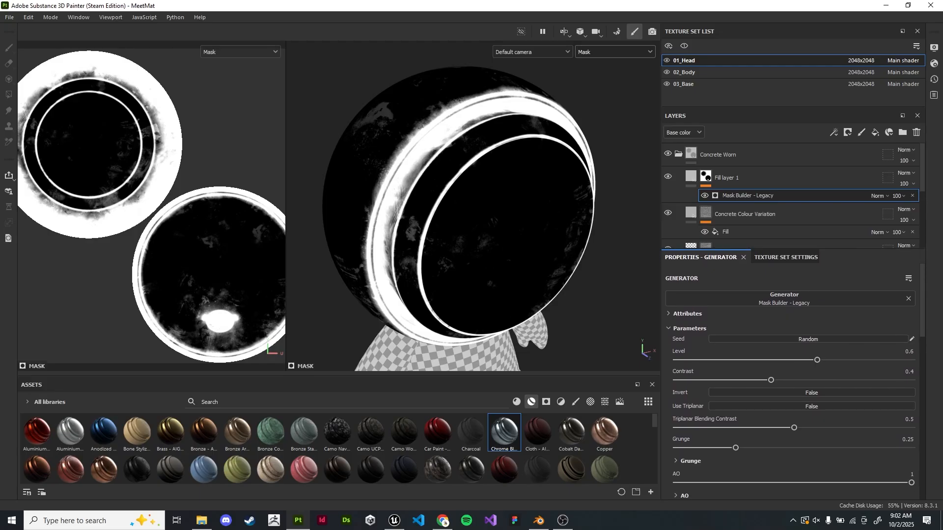
scroll(793, 383, down, 5)
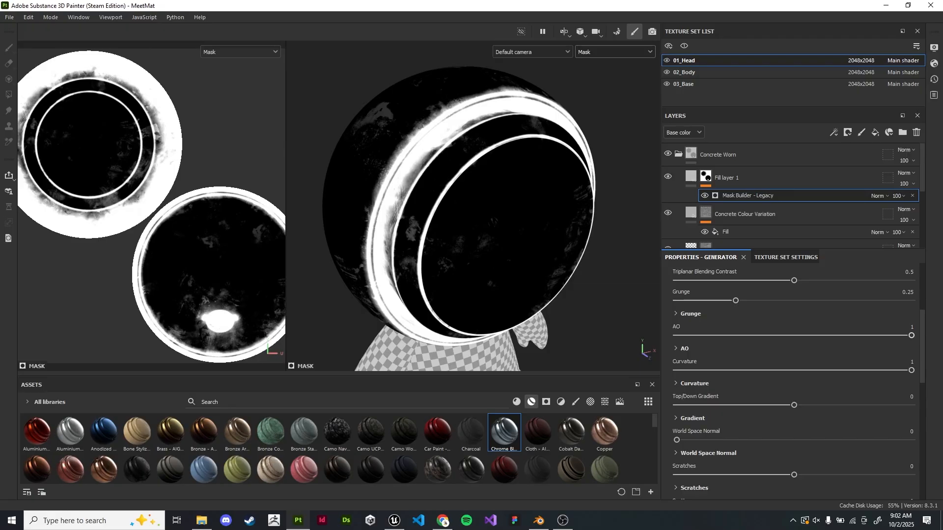
Display the Ambient occlusion mesh map on the head to examine its dark and light areas
mouse_move(911, 336)
mouse_down()
mouse_move(756, 335)
mouse_move(912, 335)
mouse_up()
click(614, 52)
scroll(614, 118, down, 3)
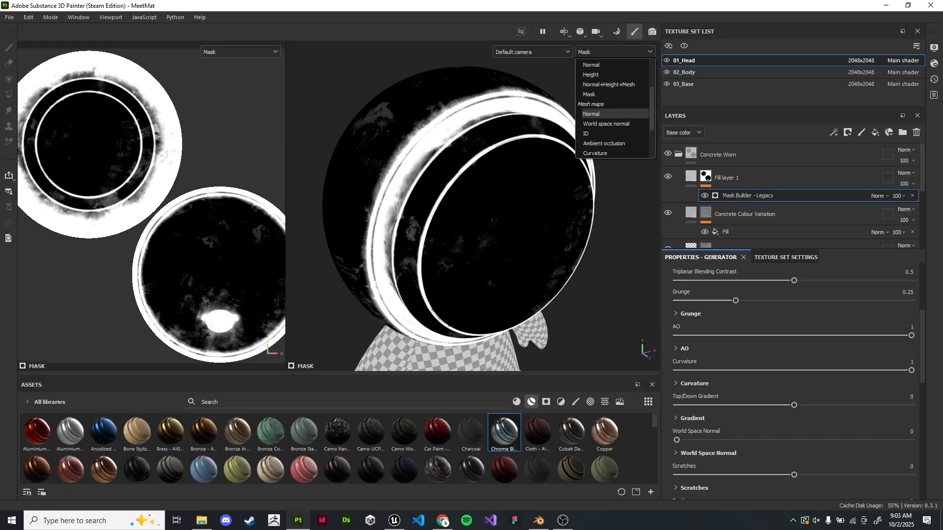
scroll(614, 124, up, 1)
scroll(614, 124, down, 1)
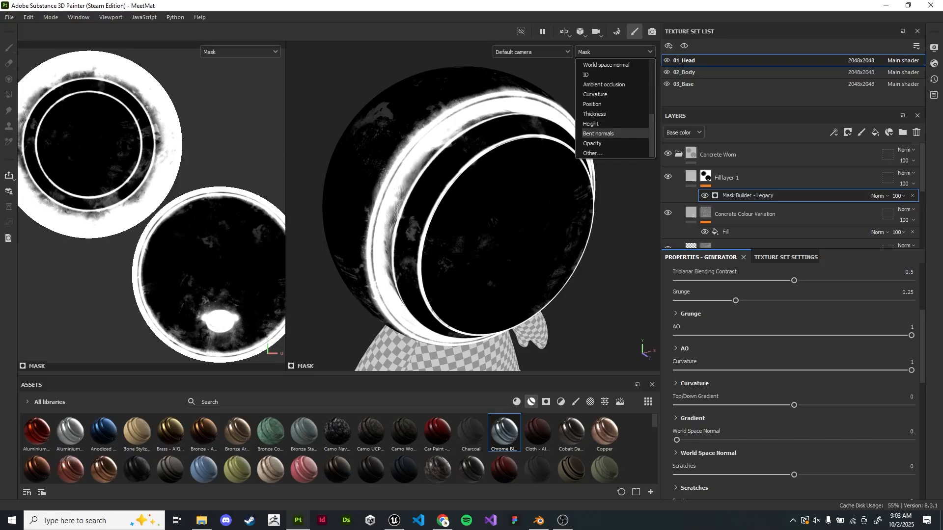
scroll(614, 132, up, 4)
scroll(614, 123, down, 4)
key(Up)
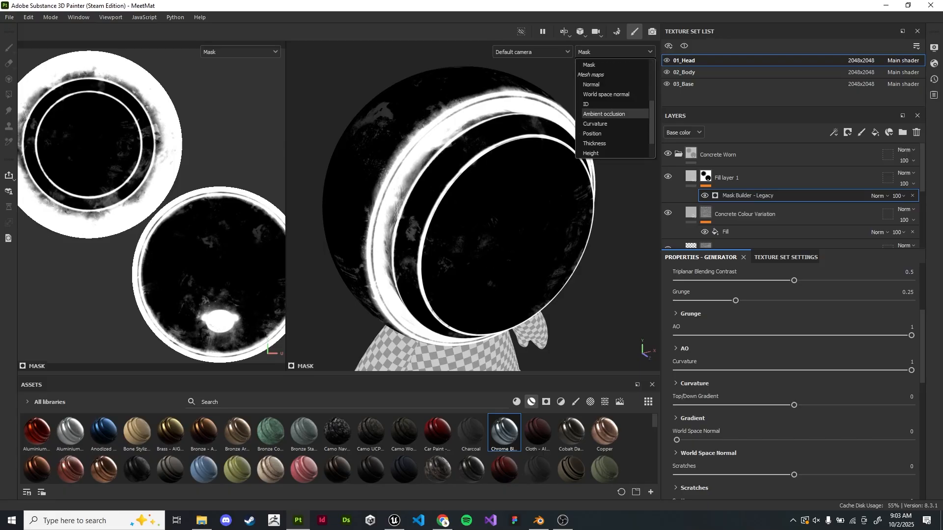
key(Return)
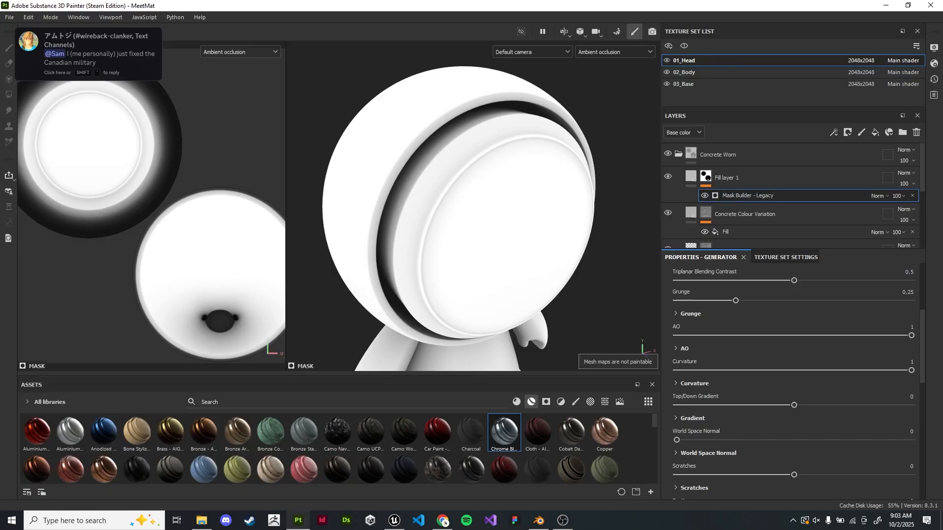
Return the viewports to the Mask view and set the Mask Builder's AO to -0.8
click(614, 51)
key(Up)
key(Up)
key(Up)
key(Up)
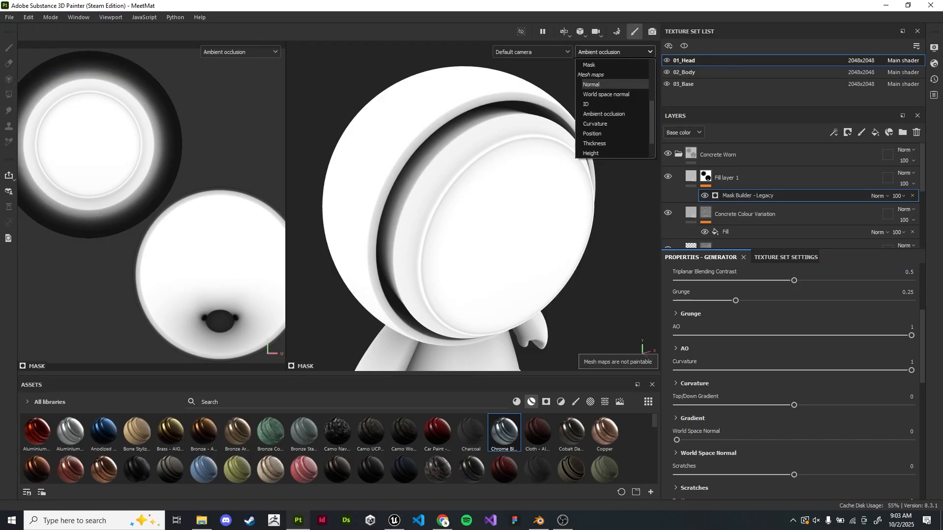
key(Return)
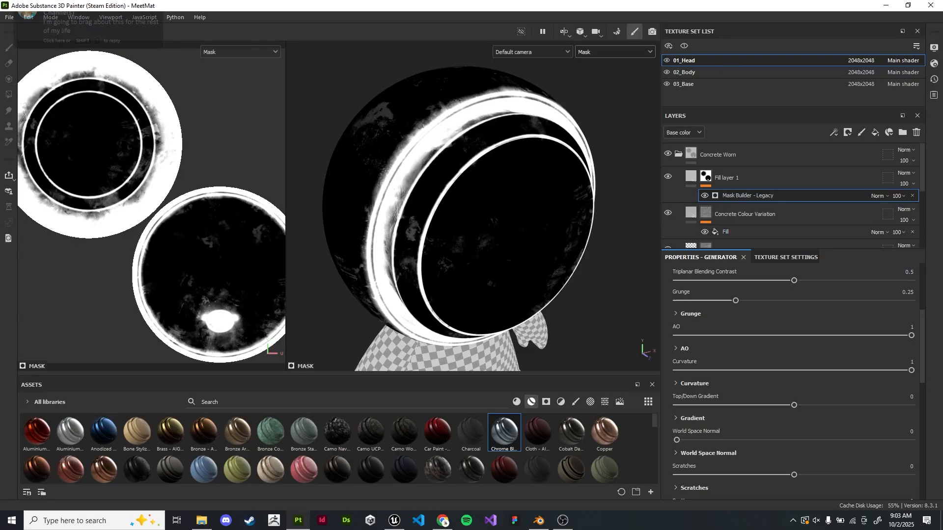
drag(912, 336, 700, 336)
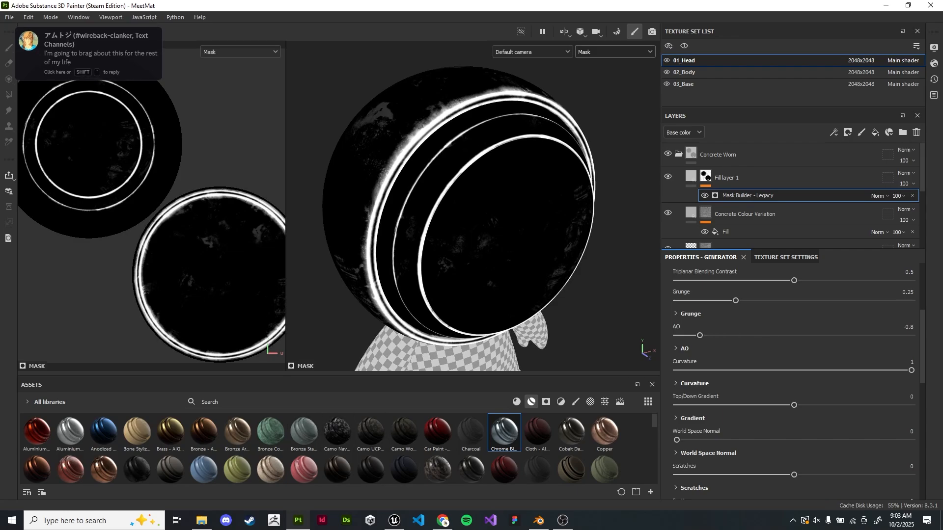
Open Task Manager and end the Discord process that uses the most memory
key(ctrl+shift+Escape)
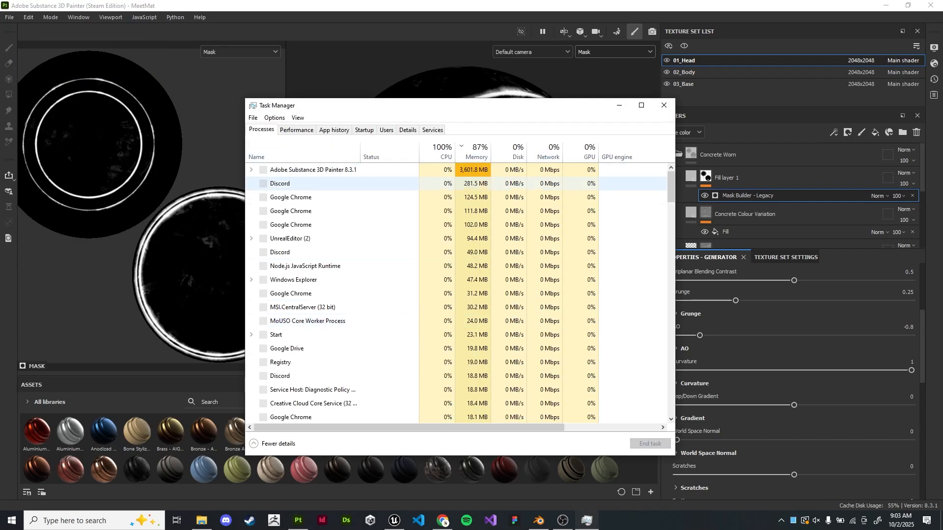
click(279, 183)
click(649, 443)
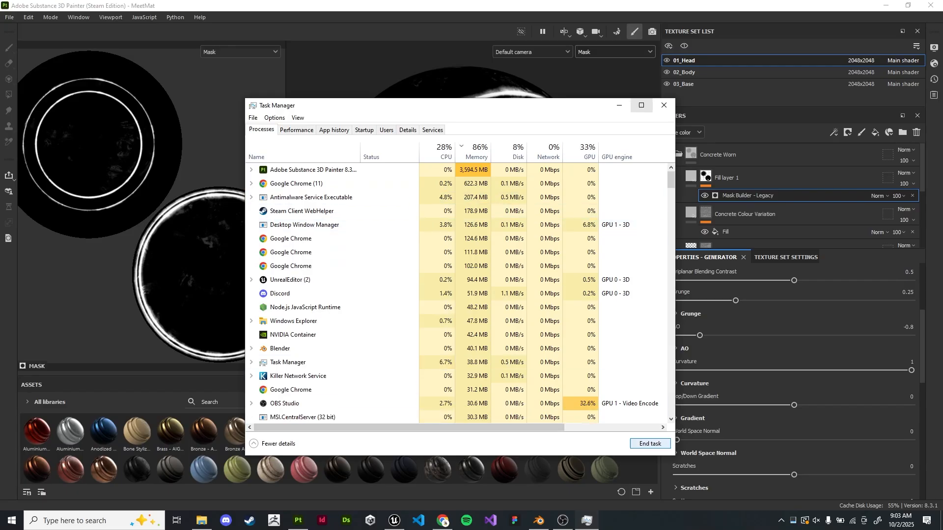
Close Task Manager and set the Mask Builder's Top/Down Gradient to -0.02 after trying 0.21
click(663, 105)
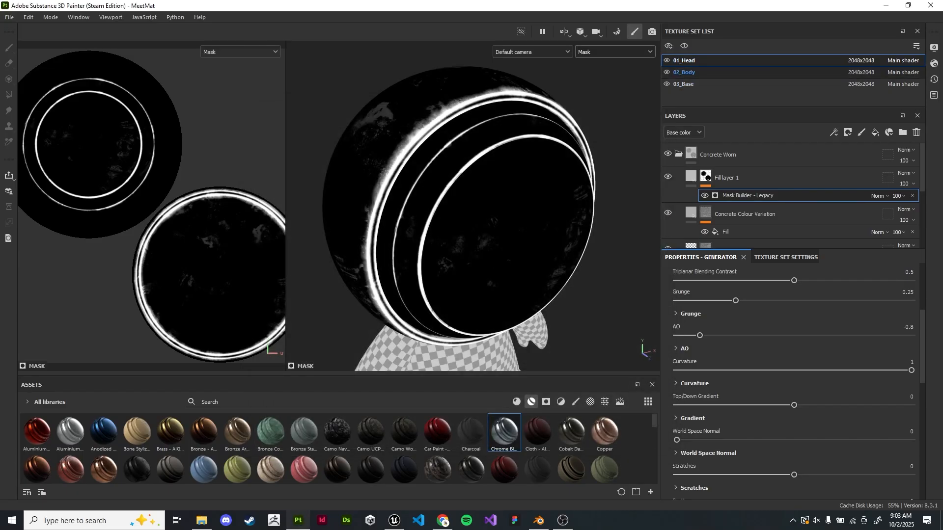
scroll(793, 383, down, 2)
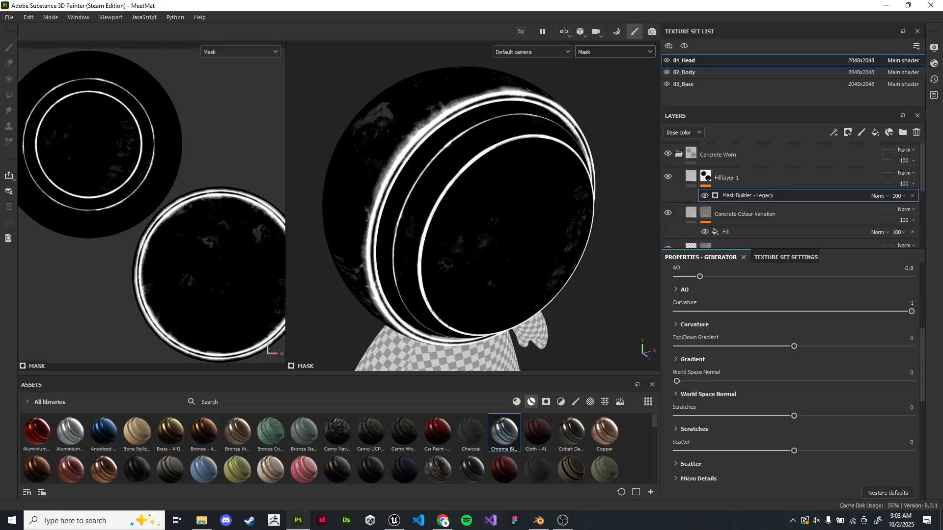
alt+drag(442, 196, 501, 152)
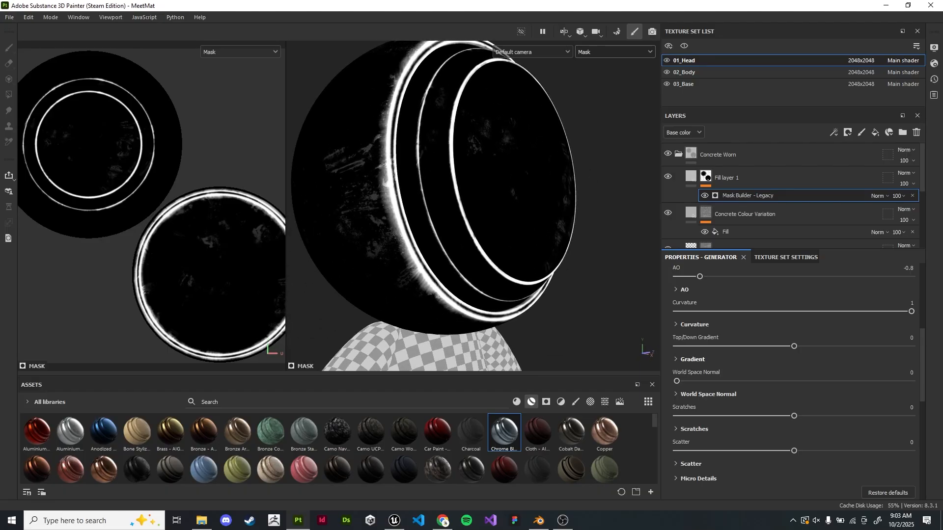
drag(794, 346, 819, 346)
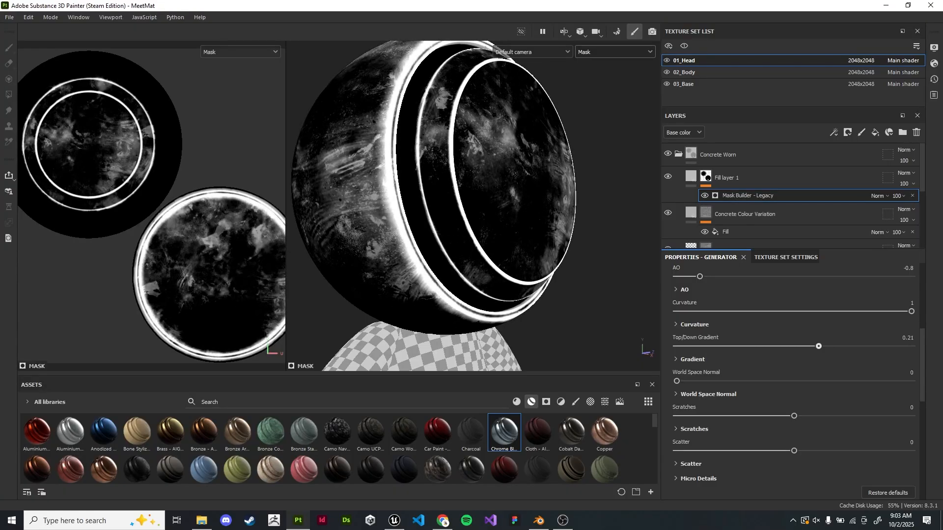
alt+drag(451, 187, 500, 226)
mouse_move(820, 347)
mouse_down()
mouse_move(722, 346)
mouse_move(830, 346)
mouse_move(804, 347)
mouse_up()
mouse_move(550, 186)
alt+mouse_down()
mouse_move(491, 192)
mouse_move(511, 172)
alt+mouse_up()
mouse_move(804, 346)
mouse_down()
mouse_move(778, 347)
mouse_move(792, 347)
mouse_up()
alt+drag(550, 187, 536, 192)
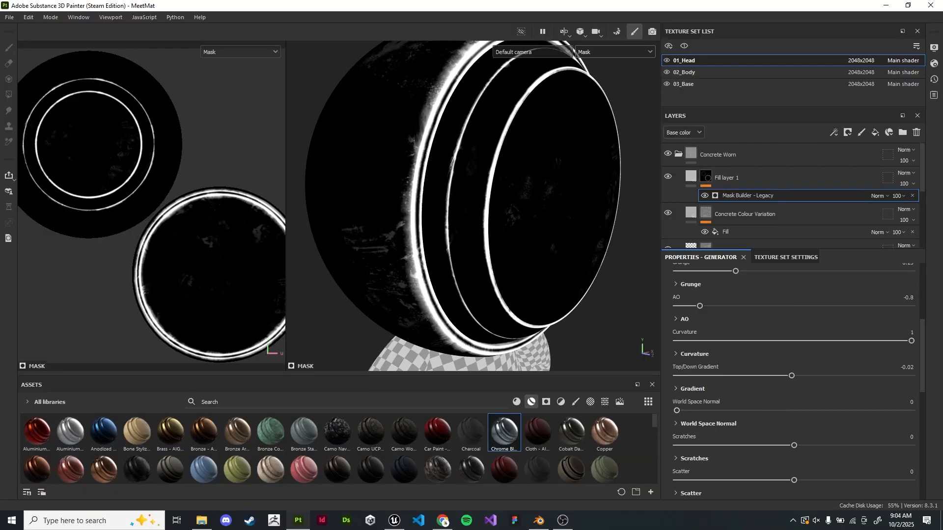
Expand the Mask Builder's Curvature settings and set Convex Range to 0.27 after trying 0.88
click(693, 325)
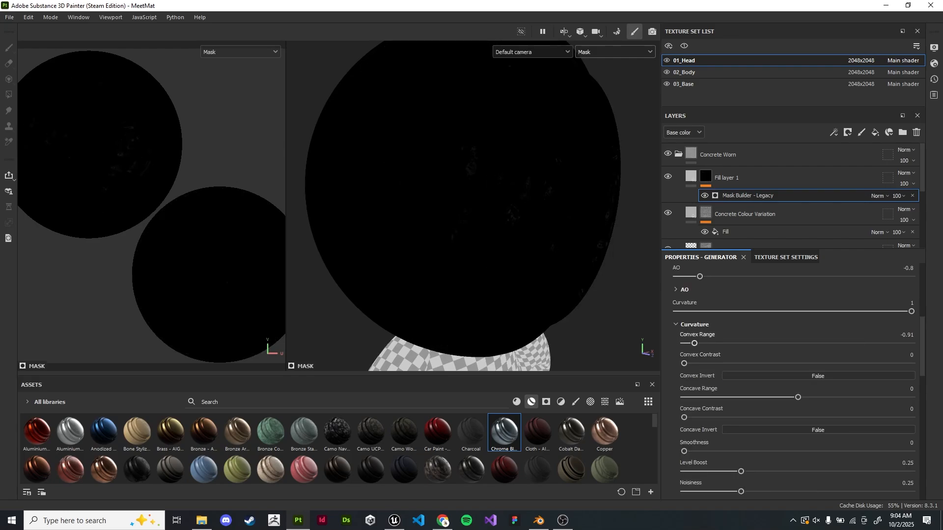
drag(694, 343, 898, 343)
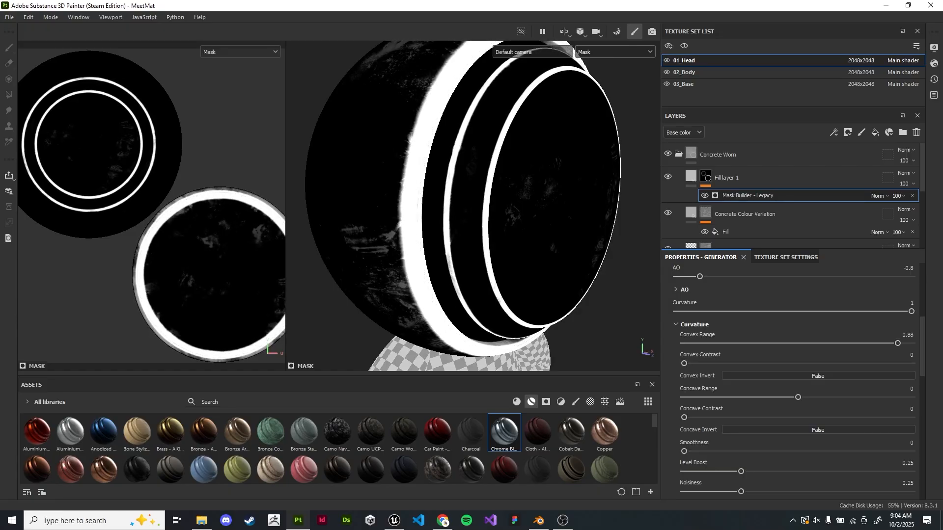
scroll(471, 207, down, 1)
alt+drag(471, 206, 463, 221)
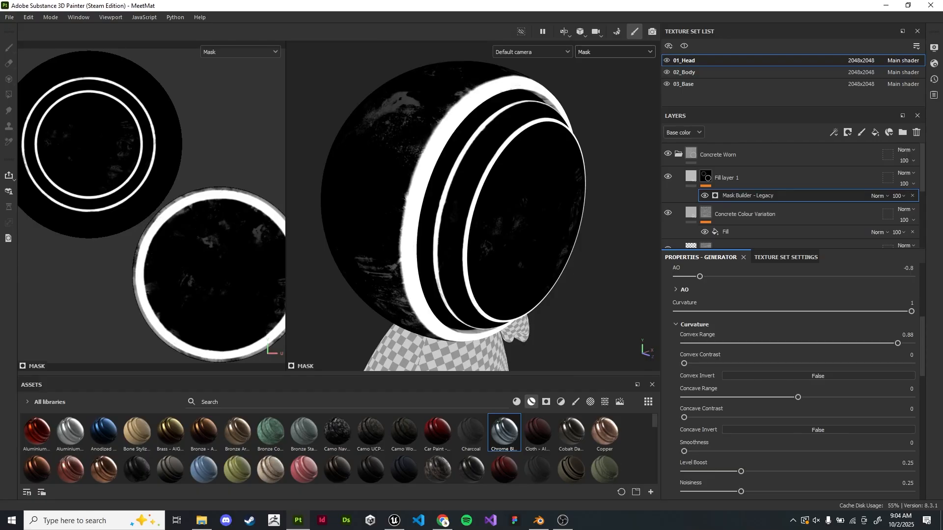
drag(898, 344, 829, 343)
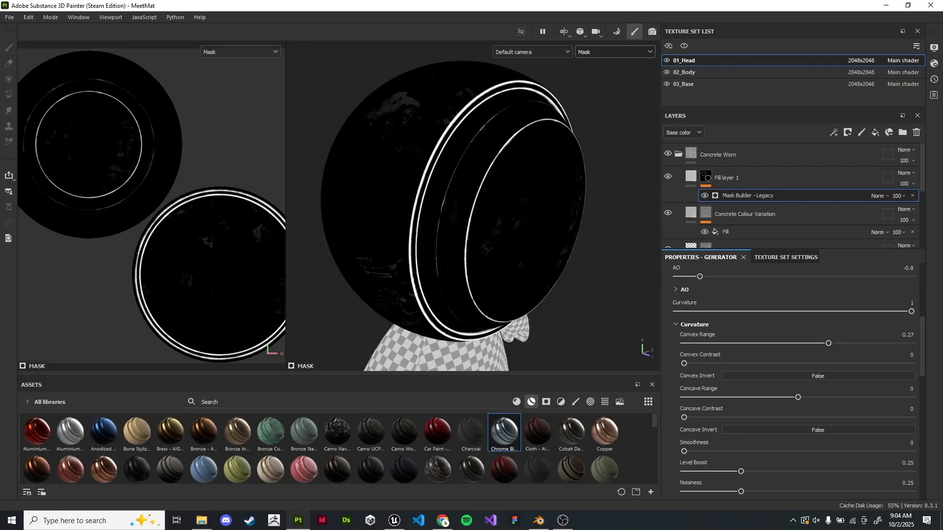
Display the head in the Material view to examine how the masked edges look on the concrete
click(615, 51)
click(593, 74)
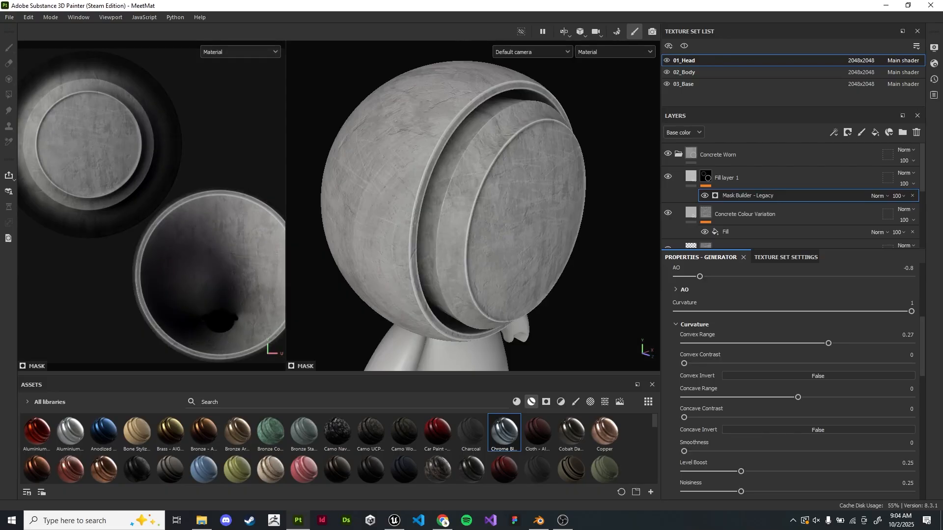
alt+drag(491, 215, 432, 225)
scroll(473, 206, up, 4)
scroll(472, 206, down, 7)
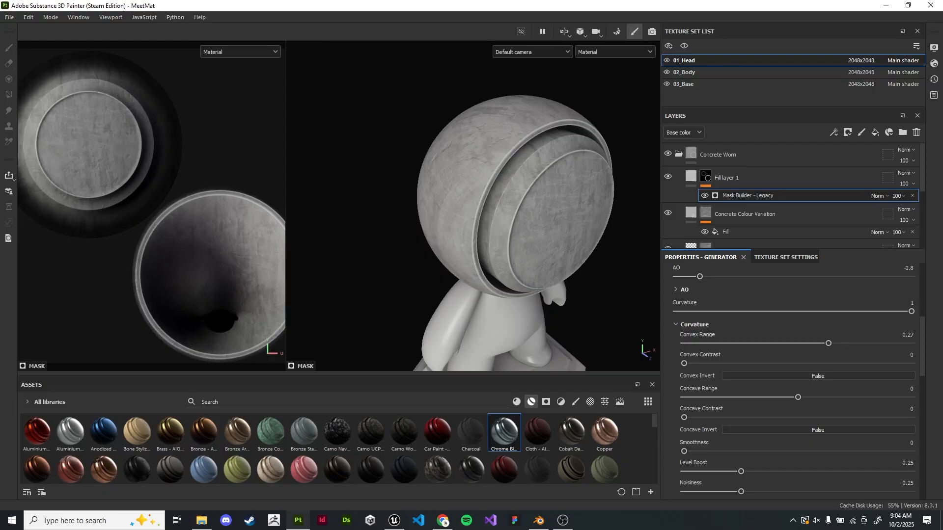
alt+middle_drag(513, 197, 469, 196)
scroll(457, 217, up, 5)
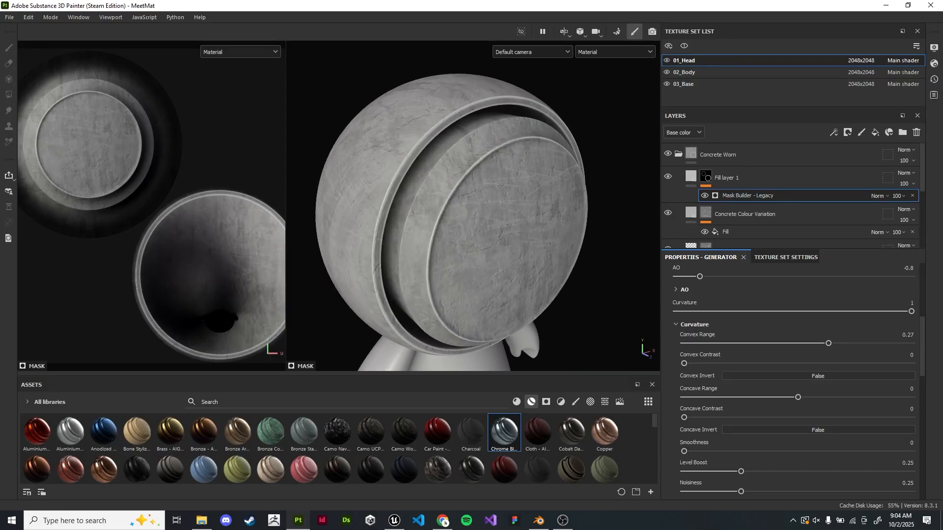
Return the viewports to the Mask view and set Convex Range to 0.86 and Convex Contrast to 0.14
click(614, 51)
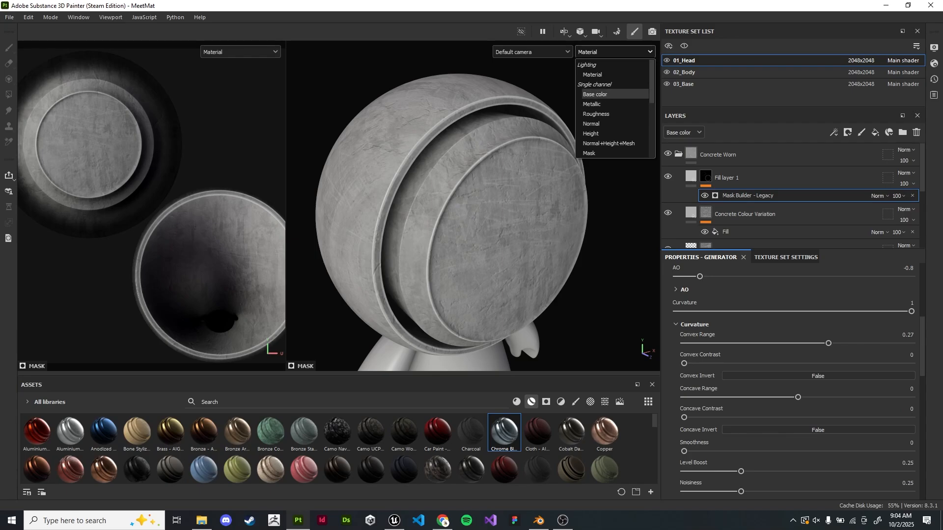
click(592, 154)
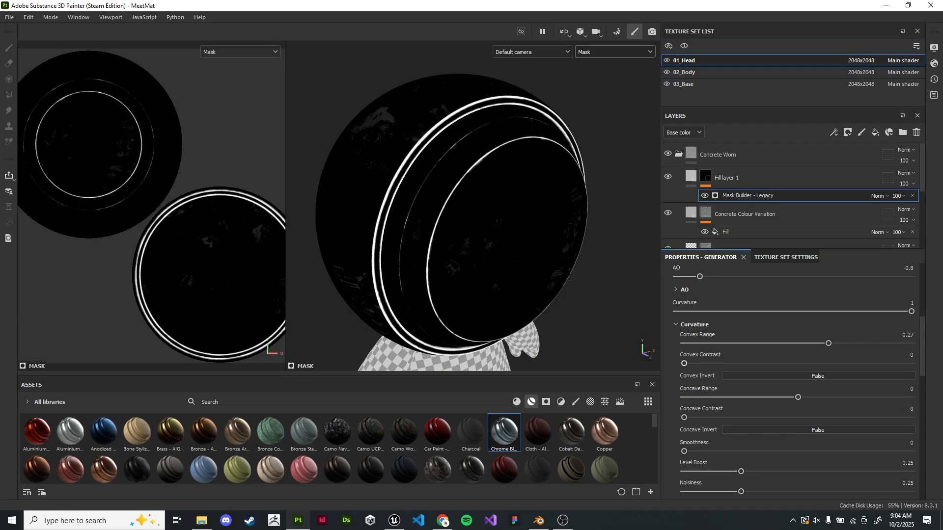
drag(719, 363, 720, 363)
drag(829, 344, 895, 343)
drag(721, 363, 714, 363)
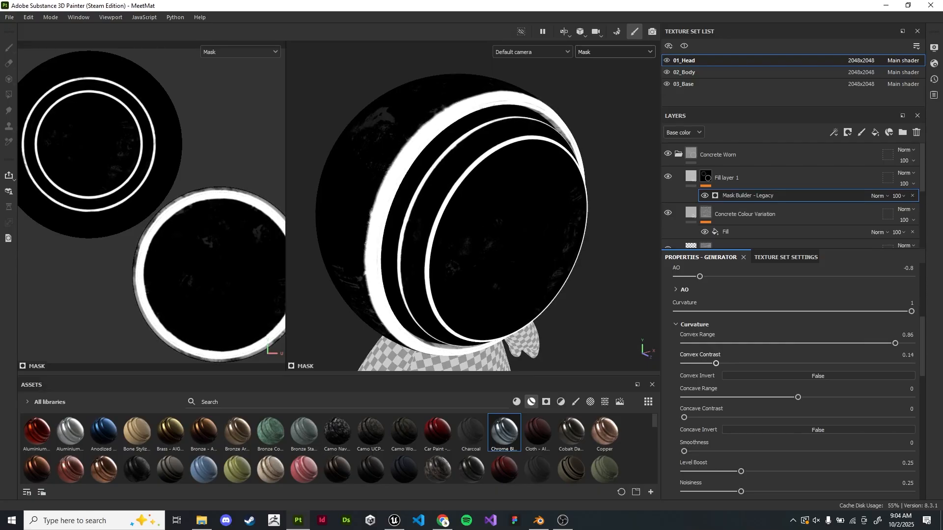
scroll(798, 382, down, 1)
drag(800, 368, 784, 368)
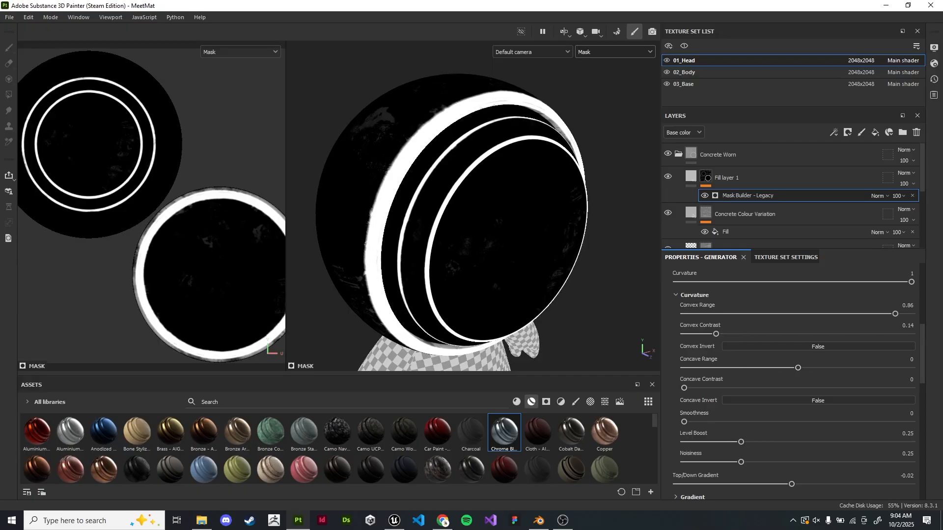
Set the curvature Level Boost to 0.79 and the Top/Down Gradient to -0.06
mouse_move(457, 221)
alt+mouse_down()
mouse_move(484, 222)
mouse_move(457, 222)
mouse_move(467, 221)
alt+mouse_up()
scroll(457, 221, up, 2)
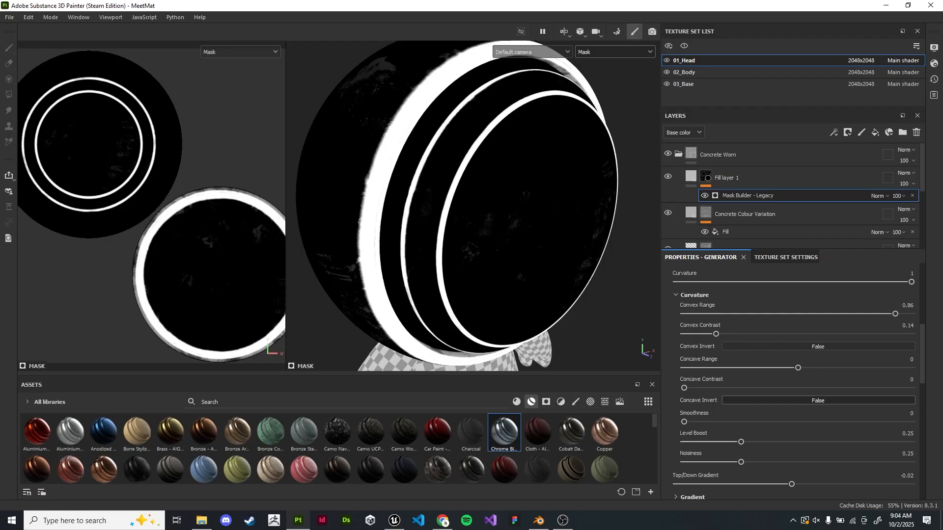
scroll(792, 425, down, 2)
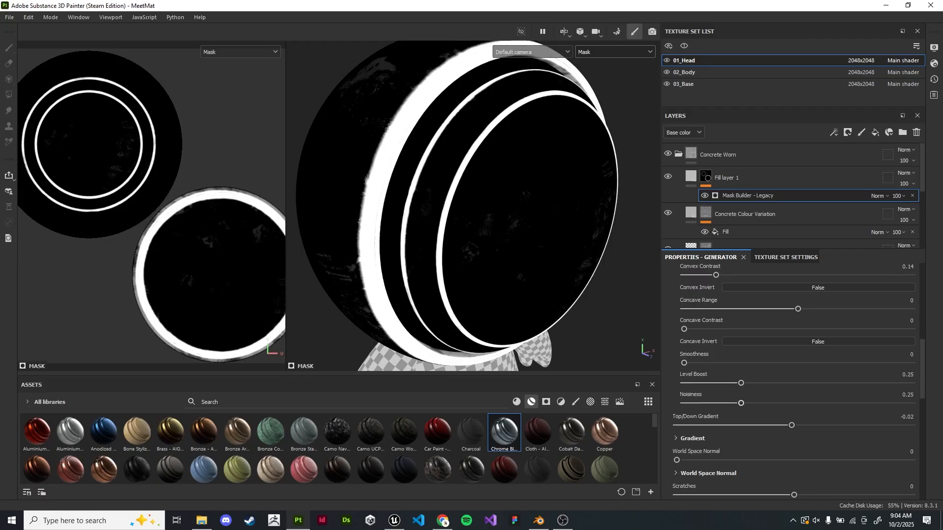
drag(742, 383, 868, 383)
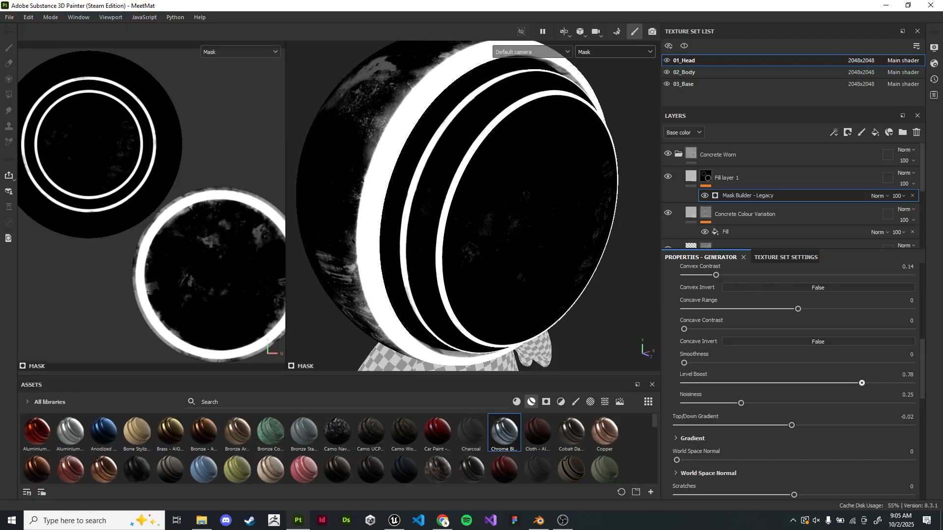
drag(869, 383, 864, 384)
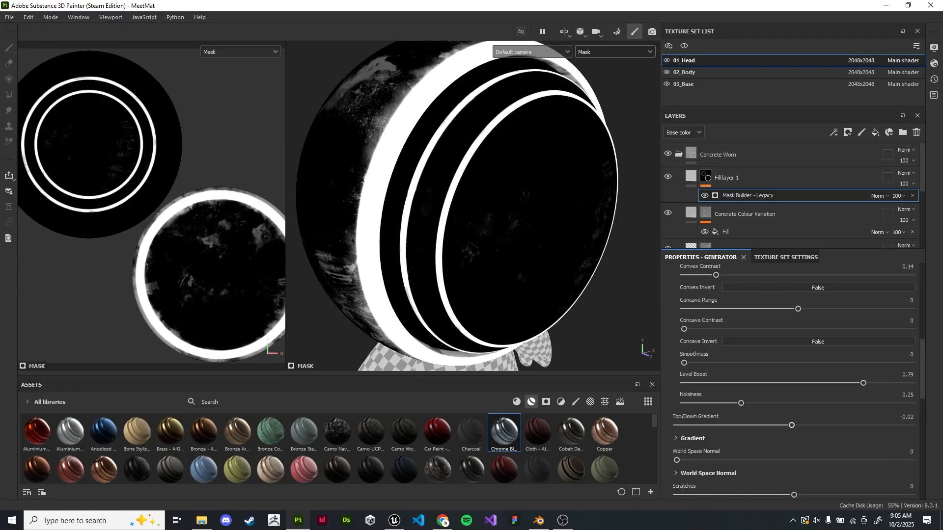
drag(791, 425, 786, 426)
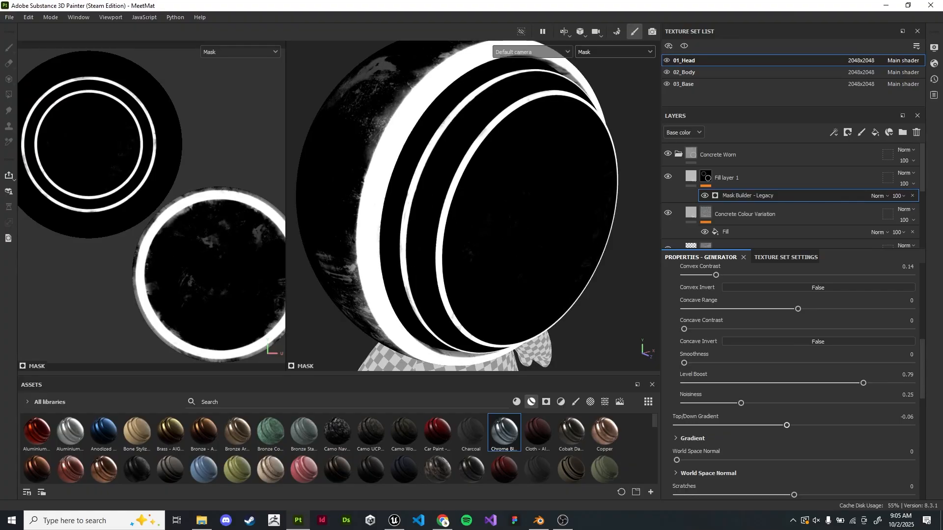
Try the Mask Builder's Scratches at -1 and 1, and restore the value to 0
scroll(786, 426, down, 5)
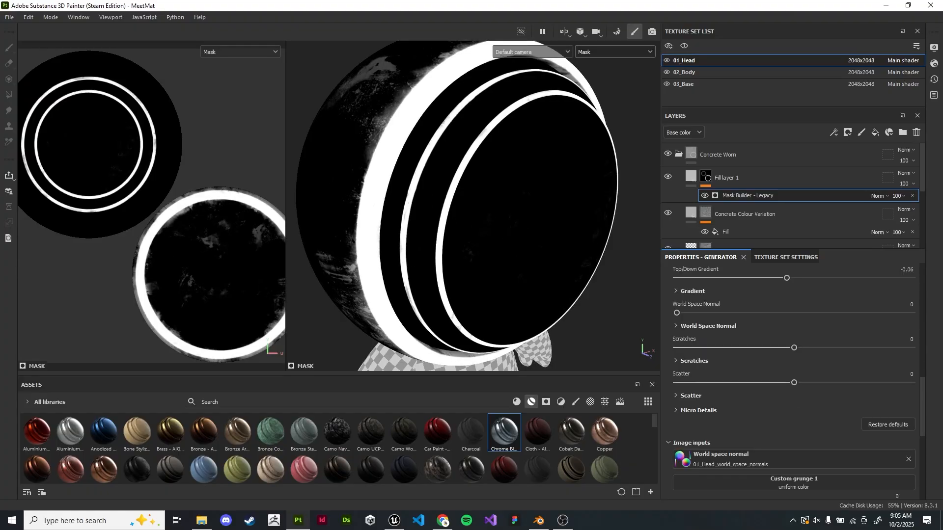
alt+drag(462, 231, 509, 194)
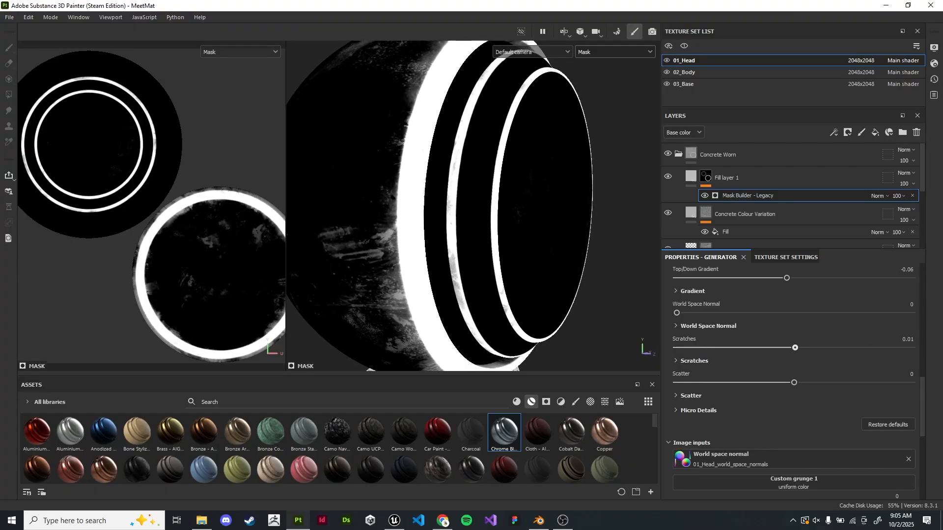
drag(764, 348, 710, 348)
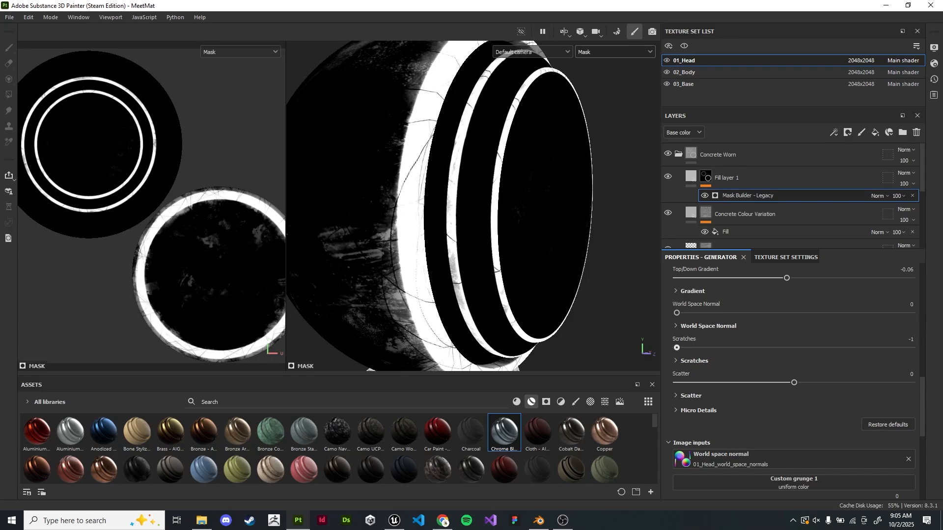
scroll(473, 206, up, 5)
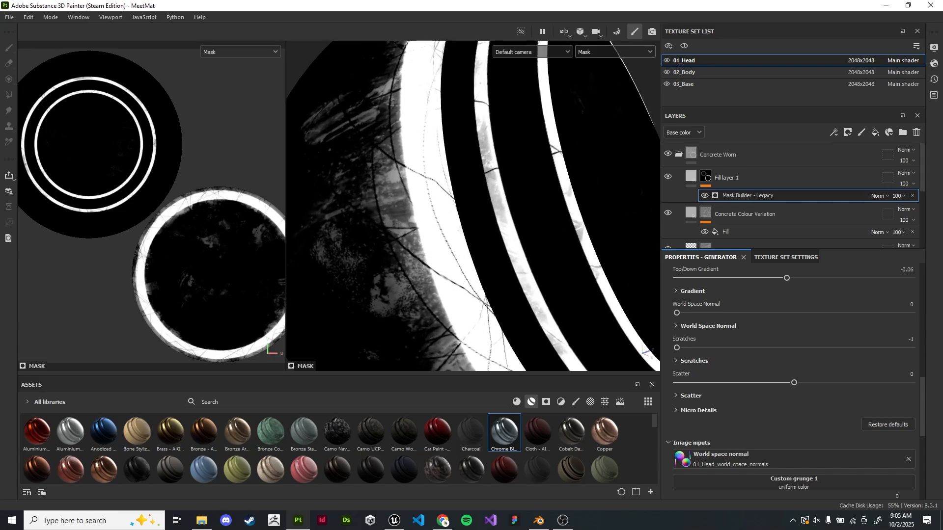
drag(677, 348, 912, 348)
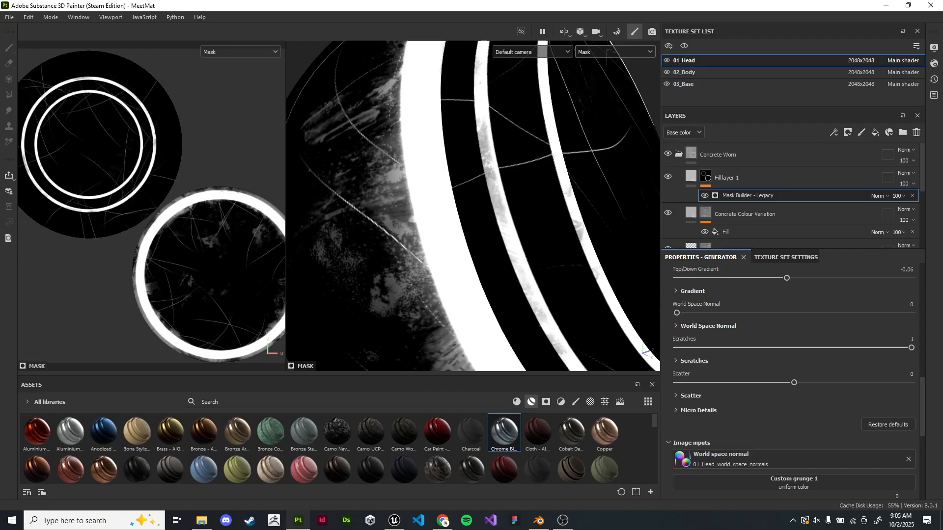
scroll(475, 253, down, 5)
alt+drag(511, 221, 511, 172)
click(794, 348)
scroll(473, 206, up, 2)
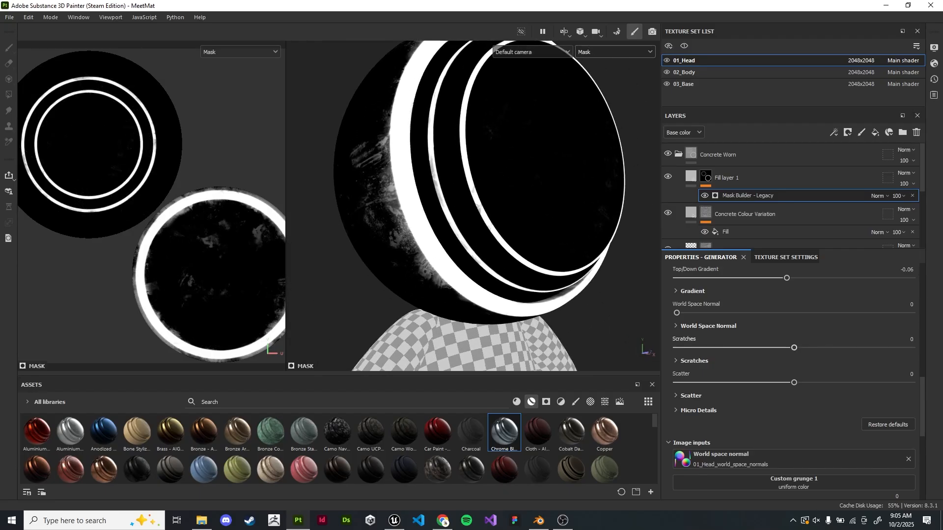
Switch the viewports to the Material view and rotate the environment lighting to examine the head's worn edges
scroll(794, 383, down, 6)
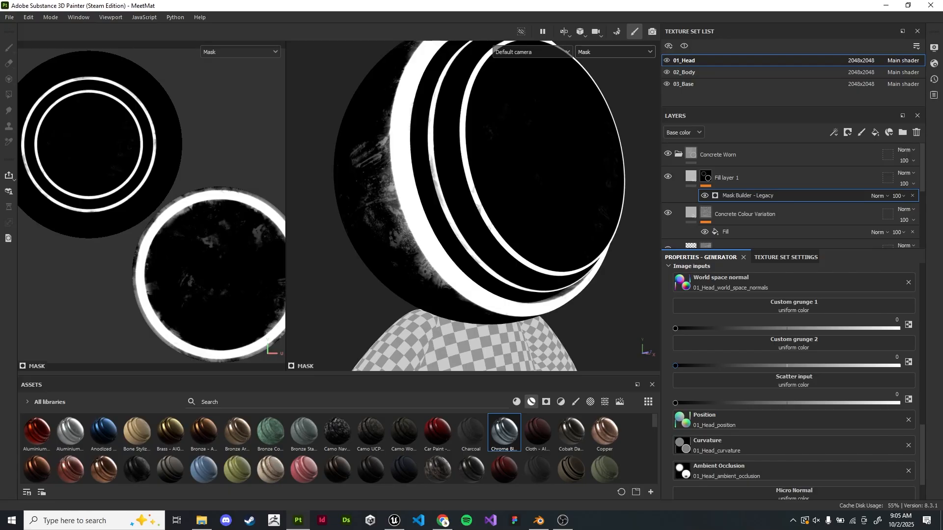
alt+drag(472, 196, 437, 226)
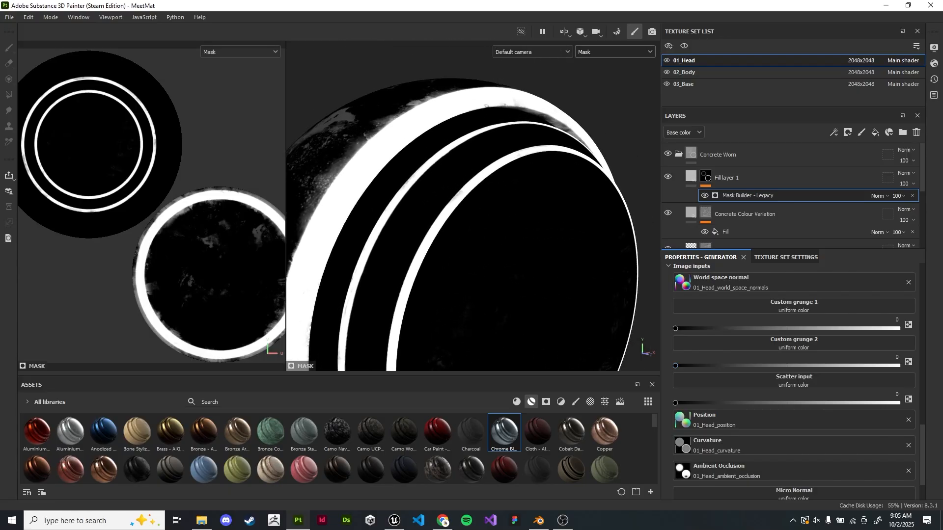
click(616, 52)
click(592, 64)
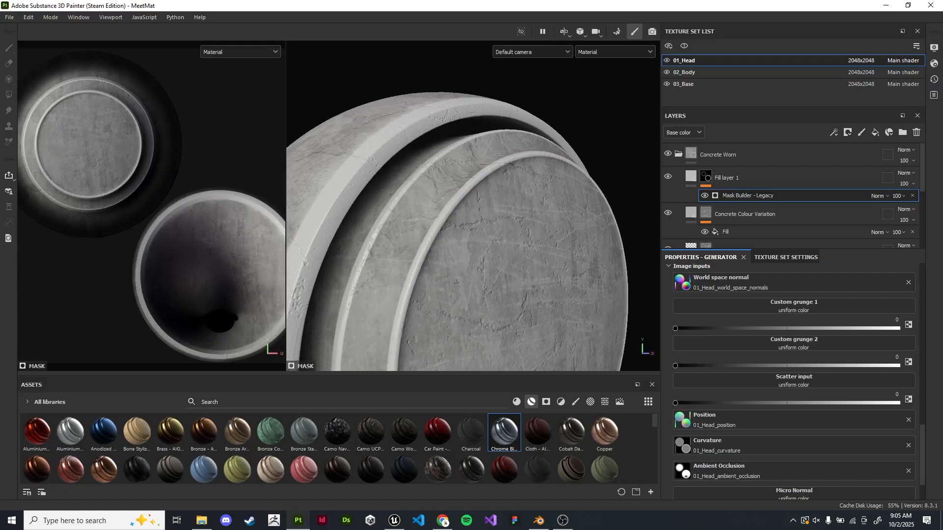
alt+drag(459, 231, 493, 199)
shift+right_drag(494, 199, 565, 199)
Change the base color of Fill layer 1 to a muted red and inspect the masked edges around the head
scroll(794, 374, up, 6)
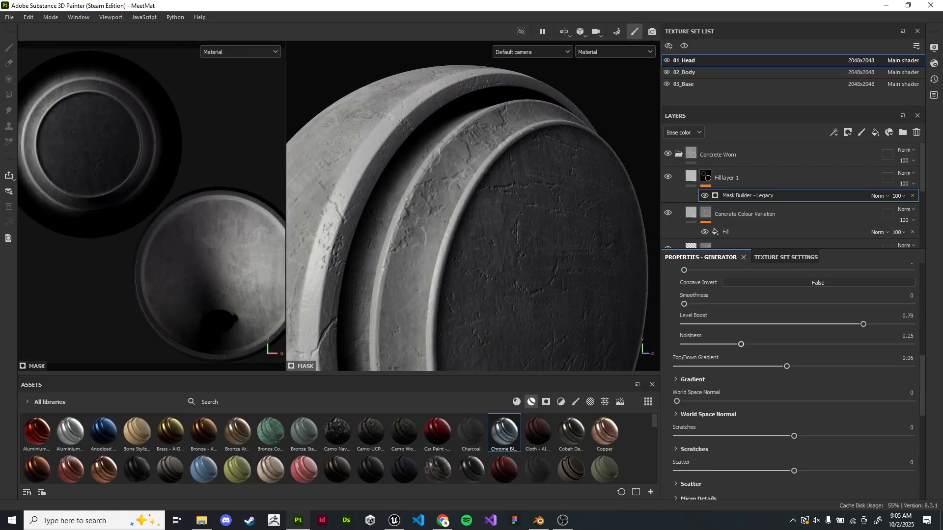
scroll(794, 384, up, 5)
click(691, 177)
click(737, 379)
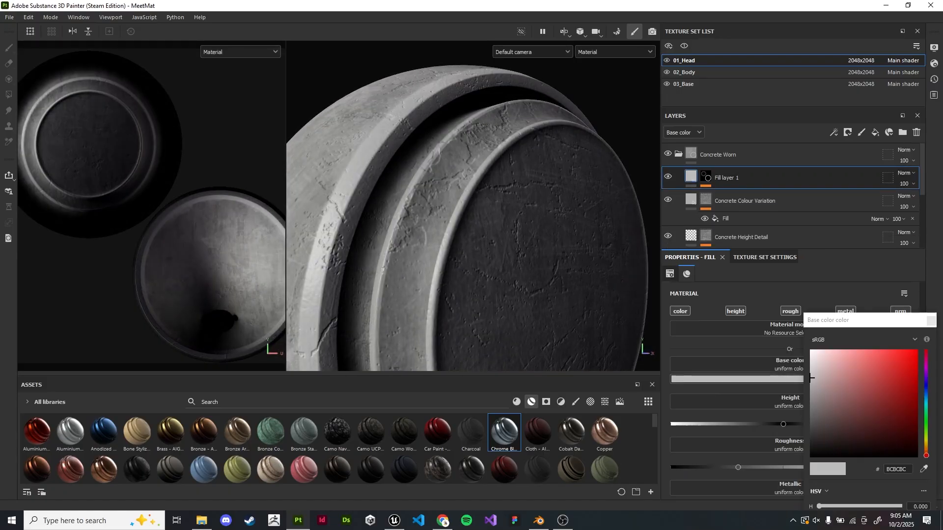
drag(811, 379, 866, 368)
scroll(555, 302, down, 5)
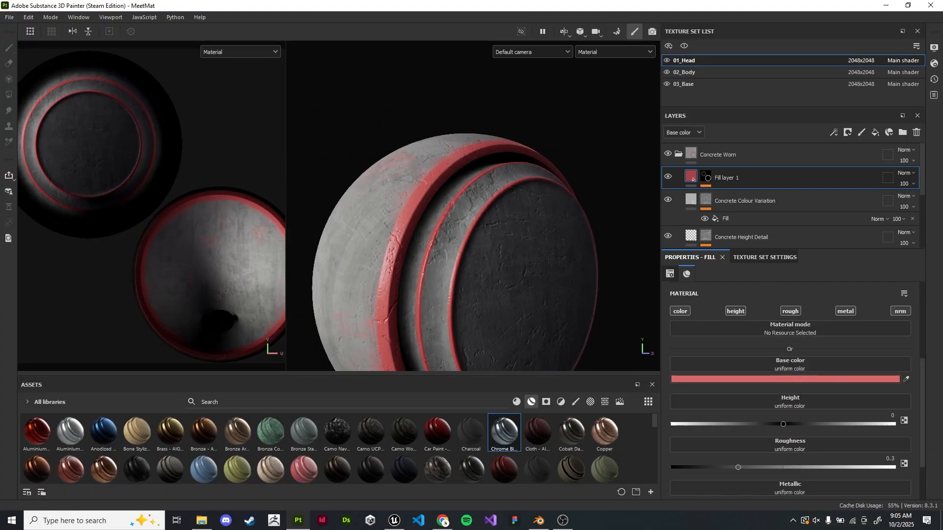
alt+drag(555, 302, 528, 309)
alt+middle_drag(528, 309, 528, 256)
scroll(585, 295, up, 2)
alt+drag(403, 226, 388, 226)
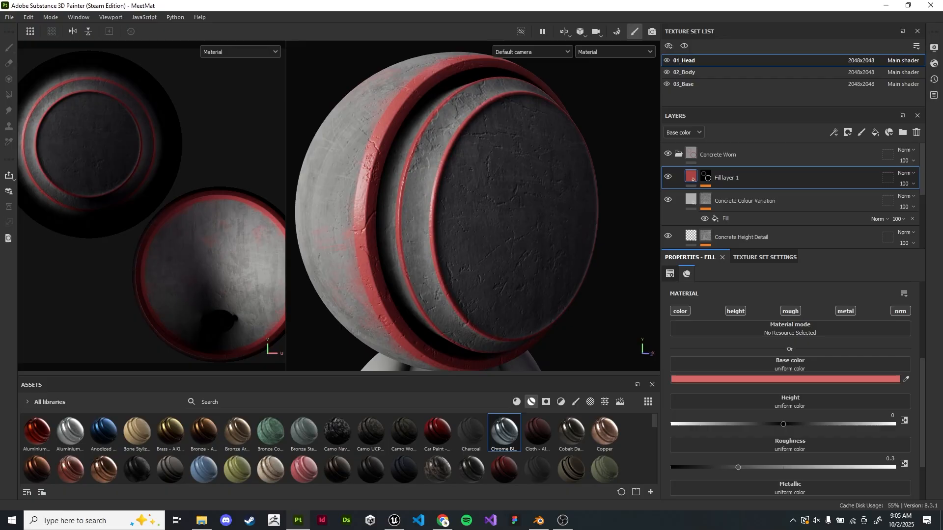
alt+drag(388, 226, 371, 226)
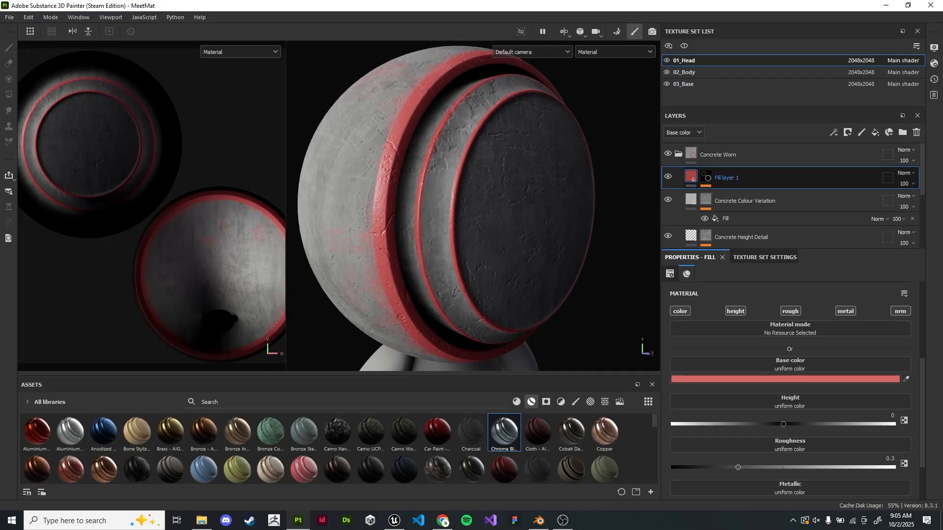
Display the mask of Fill layer 1 in the viewports and open its Mask Builder - Legacy generator settings
right_click(765, 177)
click(705, 177)
click(614, 51)
scroll(614, 98, down, 1)
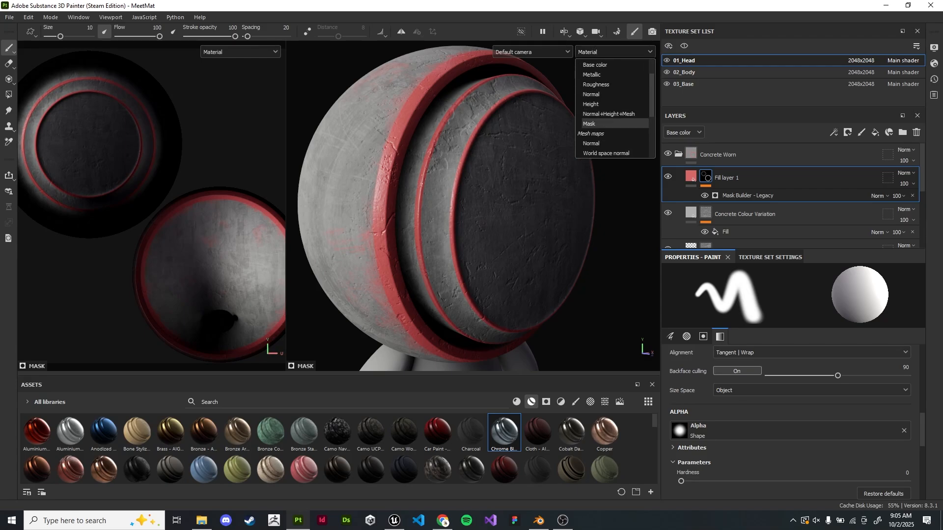
click(589, 124)
click(748, 196)
Assign the Clouds 2 procedural texture to the Mask Builder's Custom grunge 1 input
scroll(793, 373, down, 5)
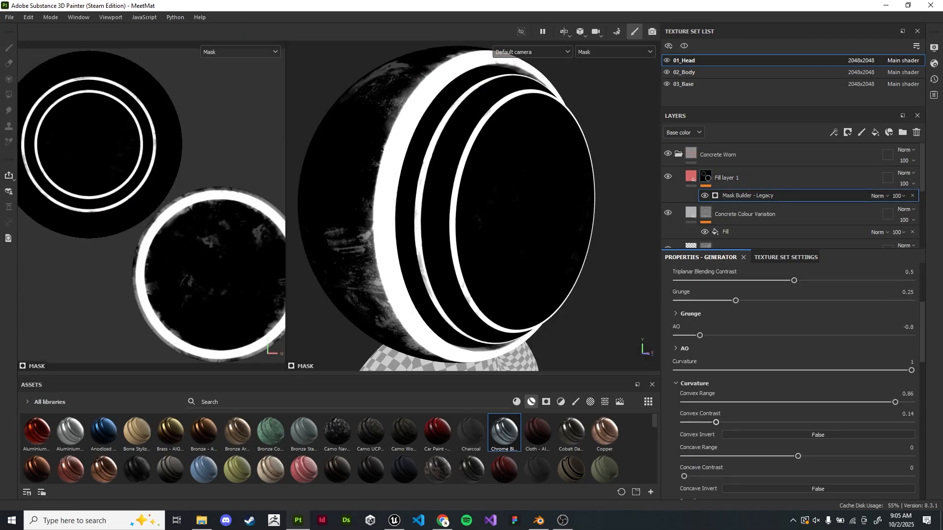
scroll(794, 383, down, 10)
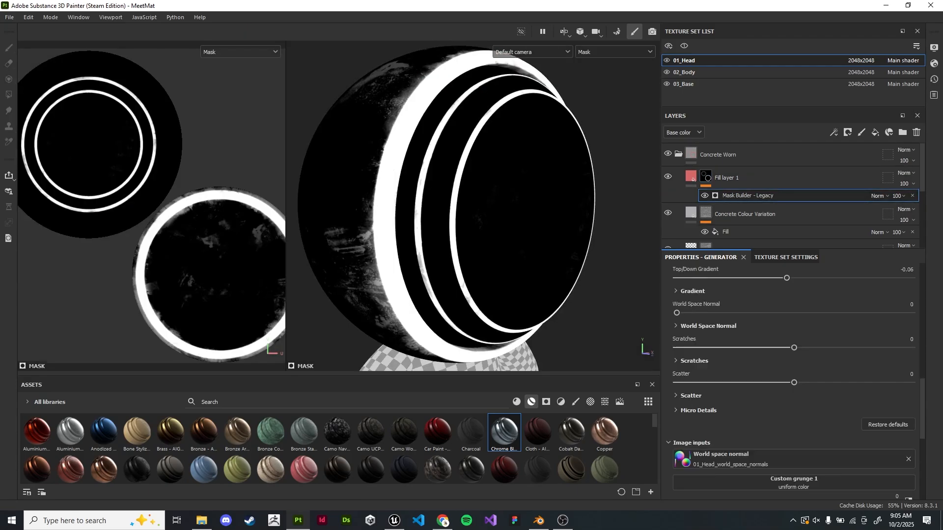
scroll(794, 384, down, 6)
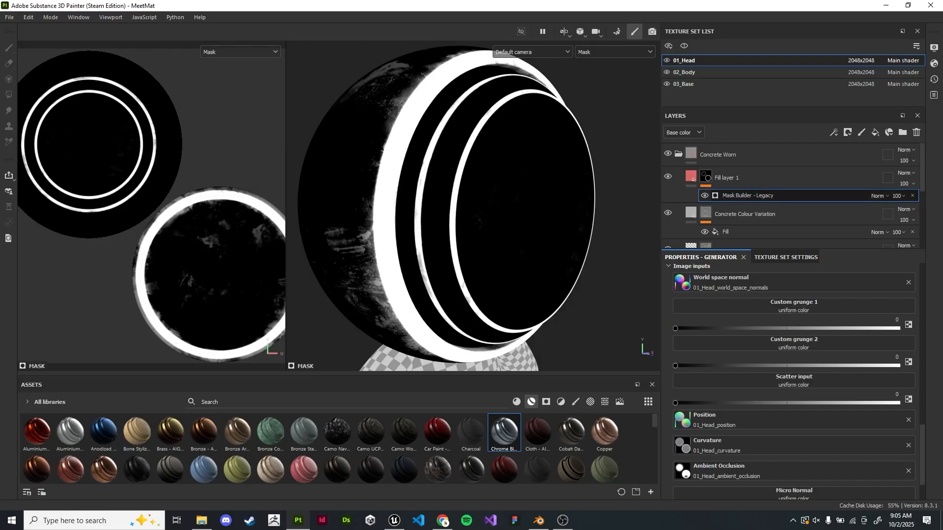
scroll(793, 383, up, 2)
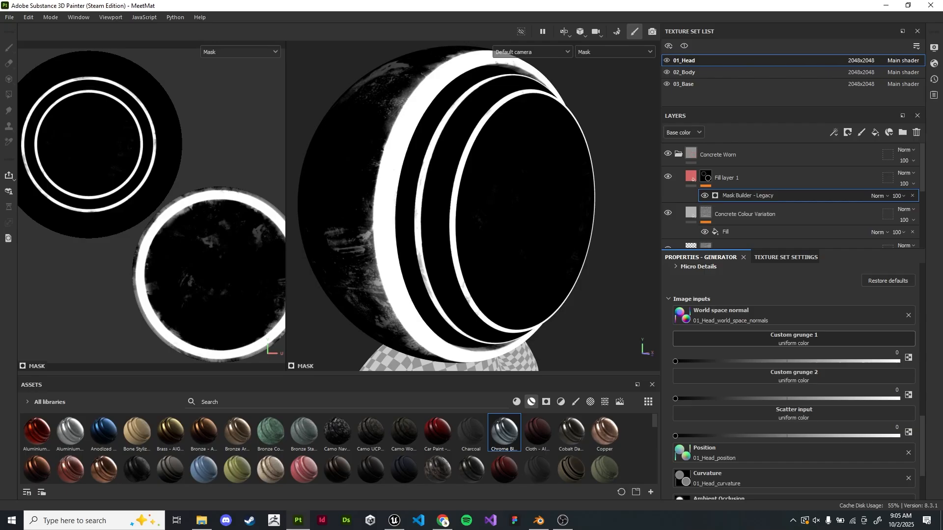
click(793, 339)
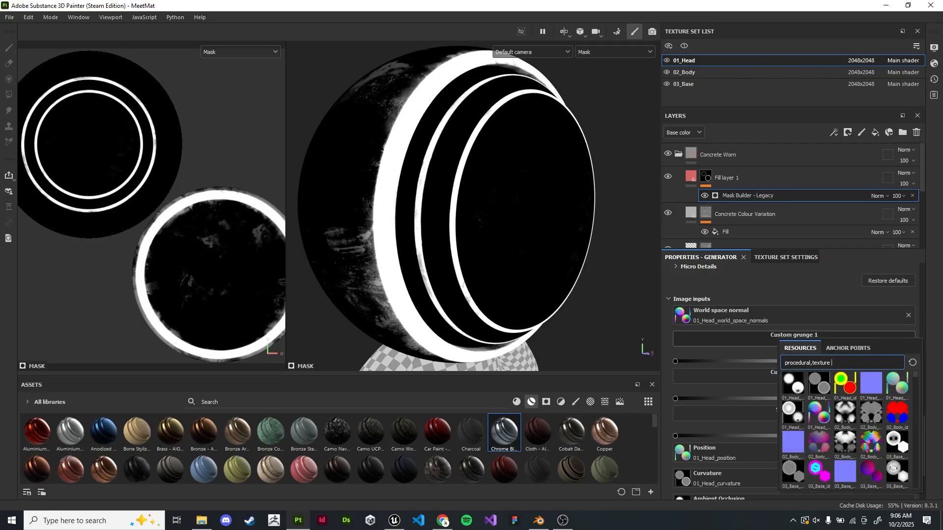
text(clouds)
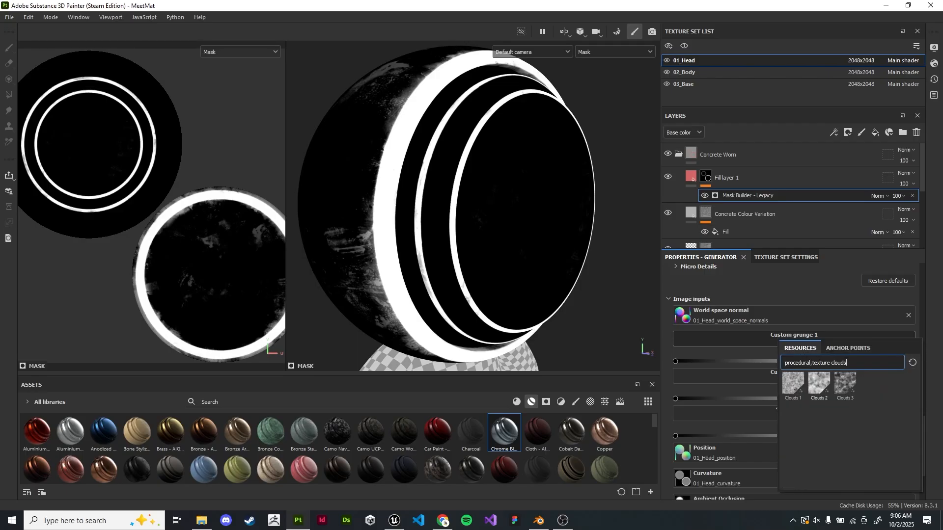
click(819, 383)
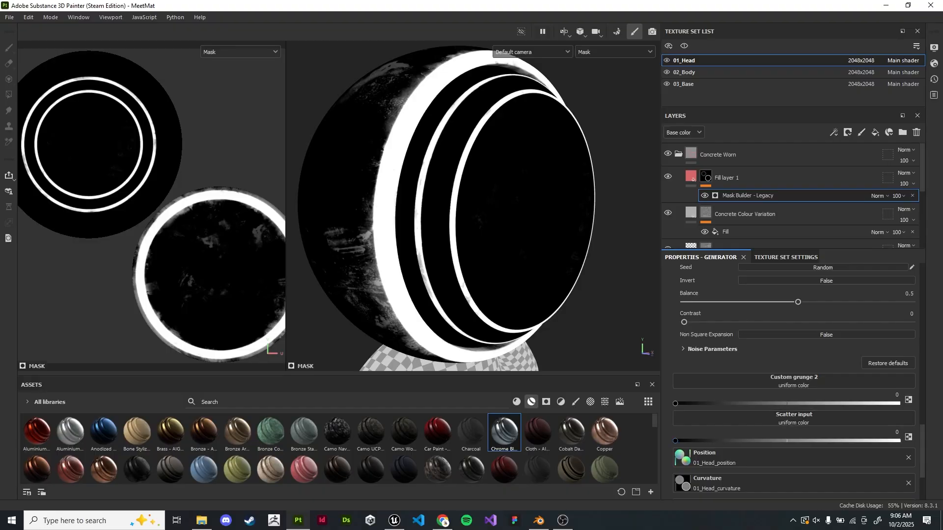
Try enabling Use Custom Grunge in the Mask Builder and inspect the mask up close on the head
scroll(794, 383, down, 1)
click(708, 407)
scroll(708, 388, down, 2)
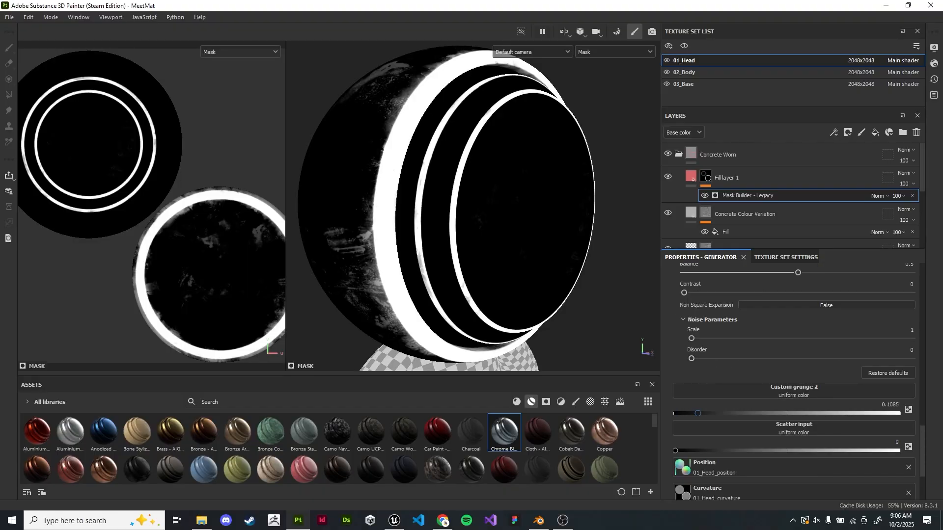
scroll(794, 383, up, 5)
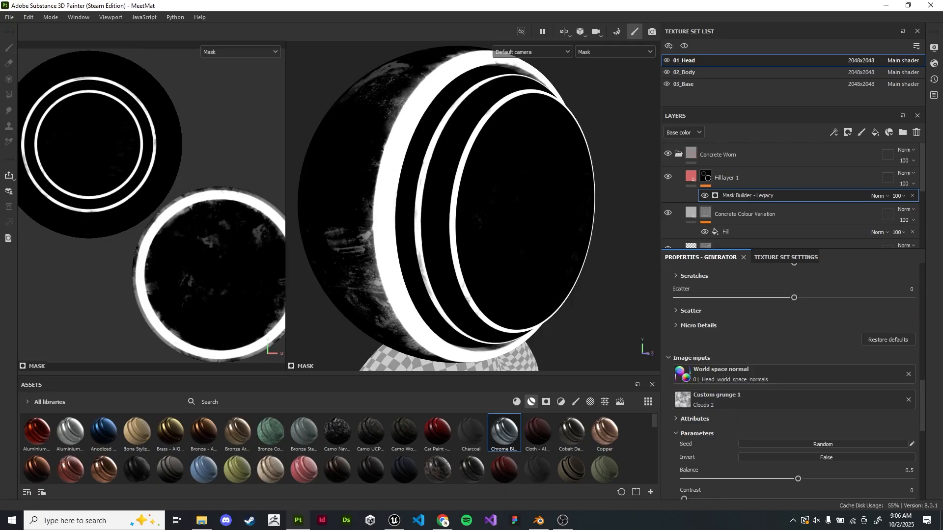
scroll(794, 383, up, 4)
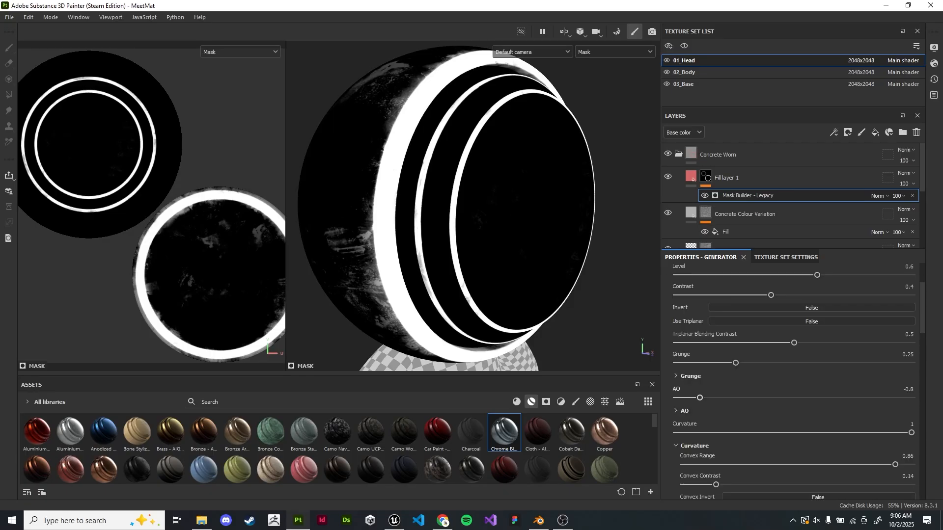
click(690, 376)
scroll(794, 382, down, 2)
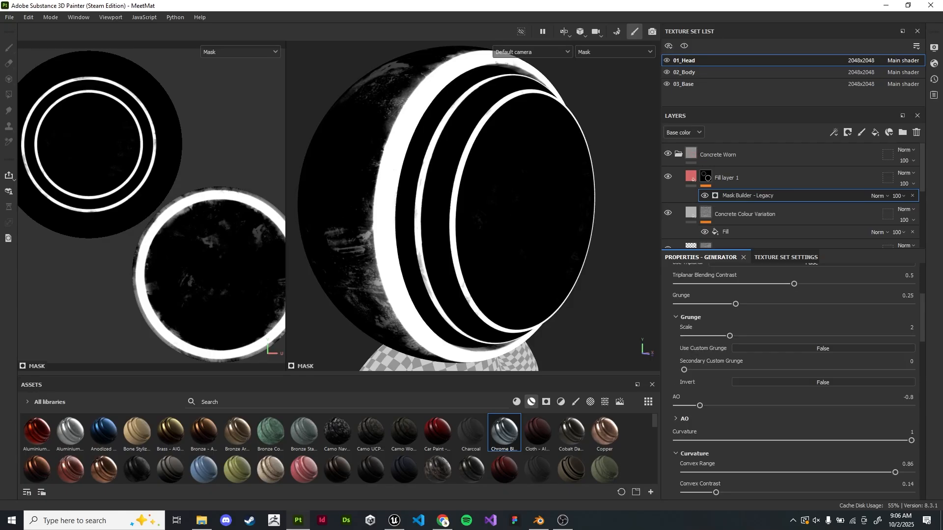
click(823, 348)
alt+drag(442, 211, 492, 240)
scroll(473, 211, up, 2)
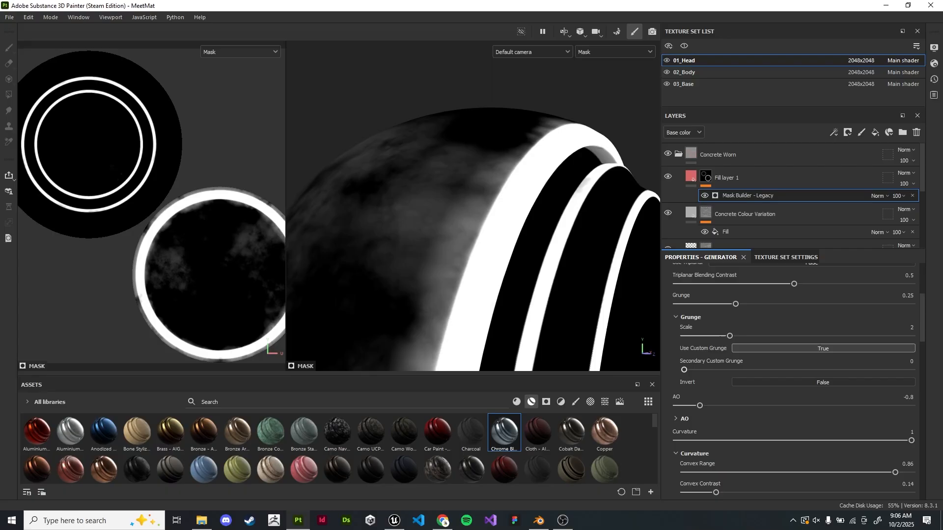
Try a Secondary Custom Grunge of 0.5, and undo the custom grunge changes
drag(689, 369, 802, 370)
alt+drag(511, 231, 442, 231)
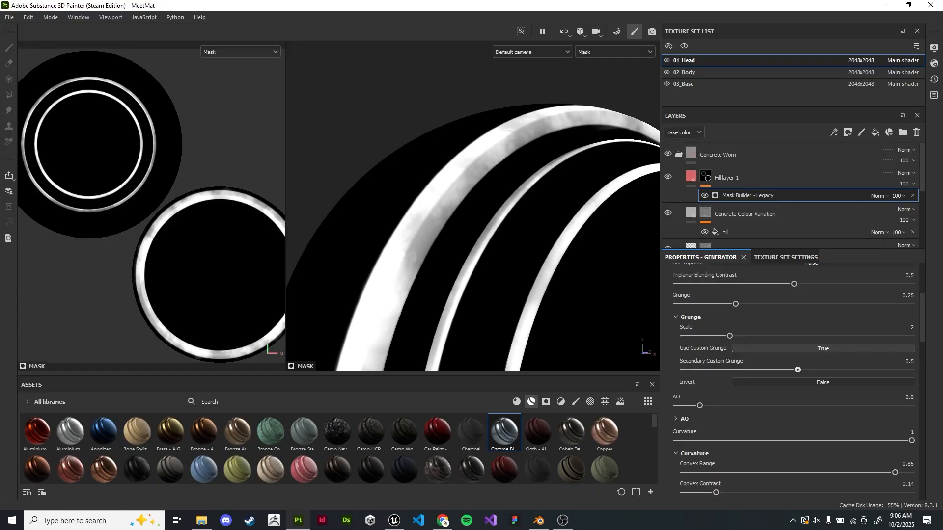
mouse_move(798, 370)
mouse_down()
mouse_move(777, 370)
mouse_move(856, 369)
mouse_move(773, 370)
mouse_move(826, 370)
mouse_move(810, 370)
mouse_up()
key(ctrl+z)
key(ctrl+z)
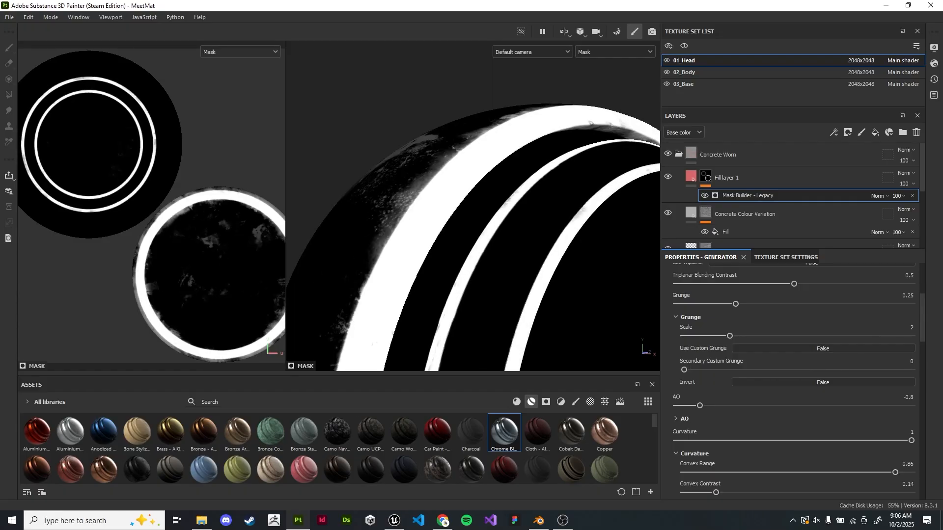
Set the Clouds 2 grunge's Balance to 0.57 and its Contrast to 0.3
scroll(511, 231, down, 5)
alt+middle_drag(510, 261, 451, 133)
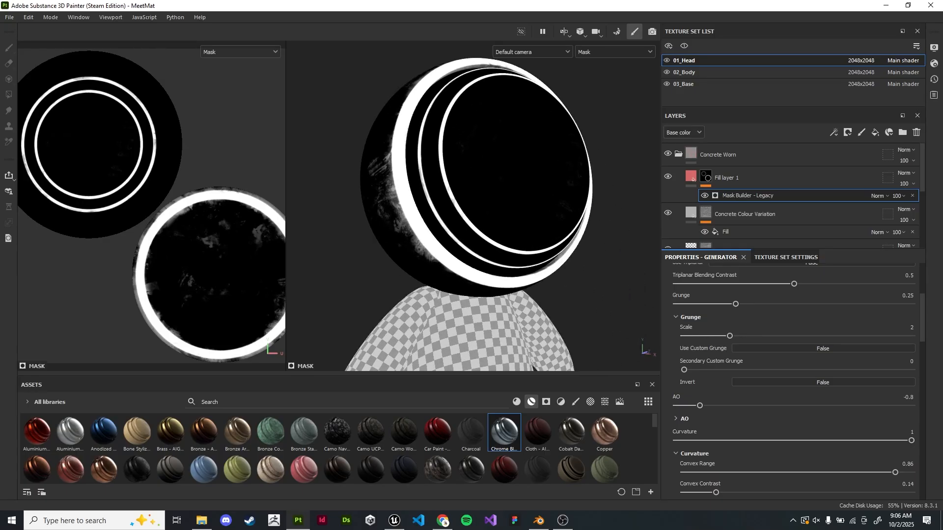
scroll(794, 381, down, 10)
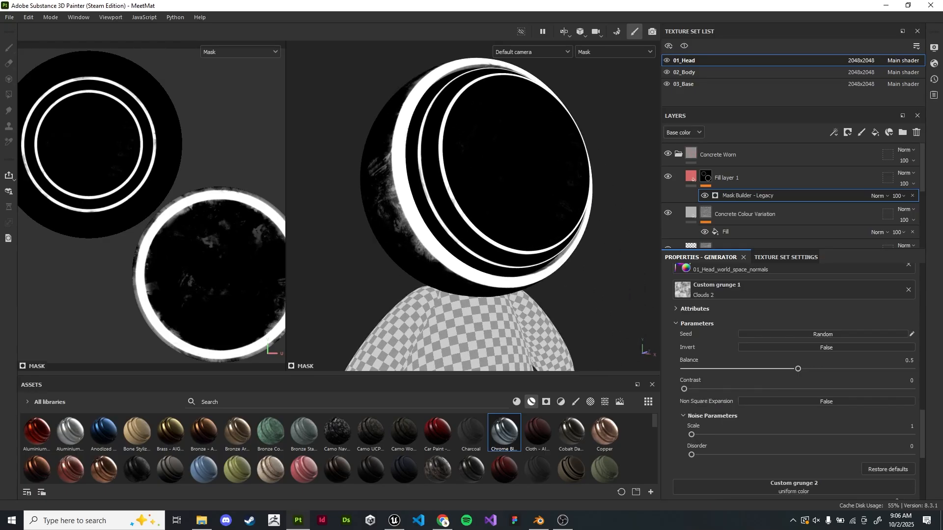
scroll(799, 382, down, 1)
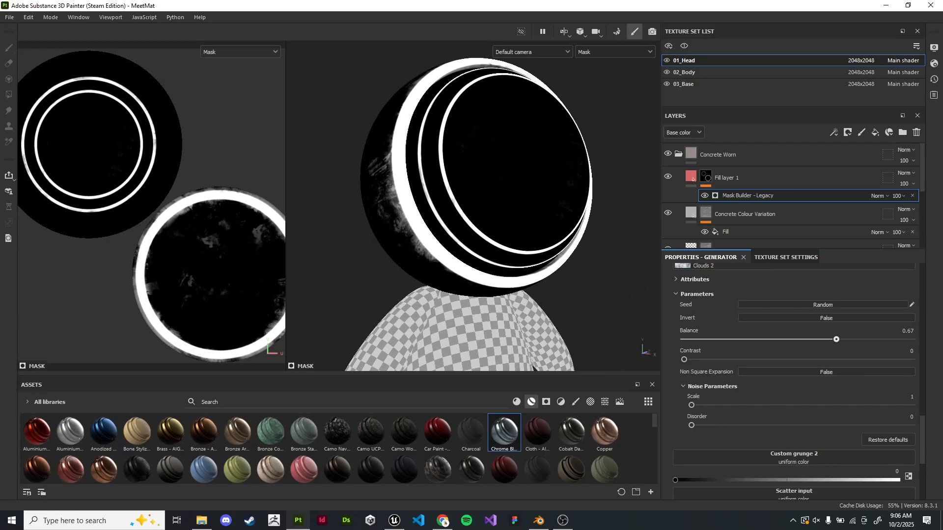
scroll(794, 381, down, 2)
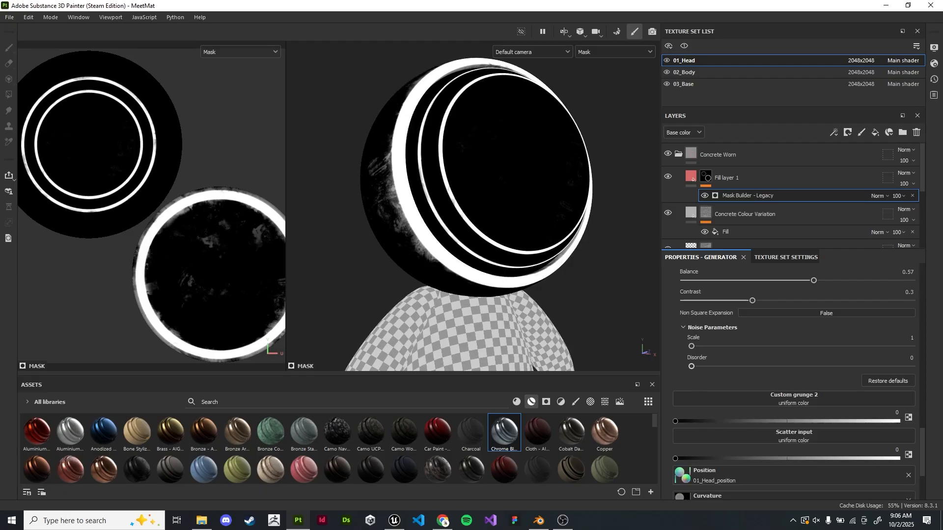
scroll(794, 380, down, 2)
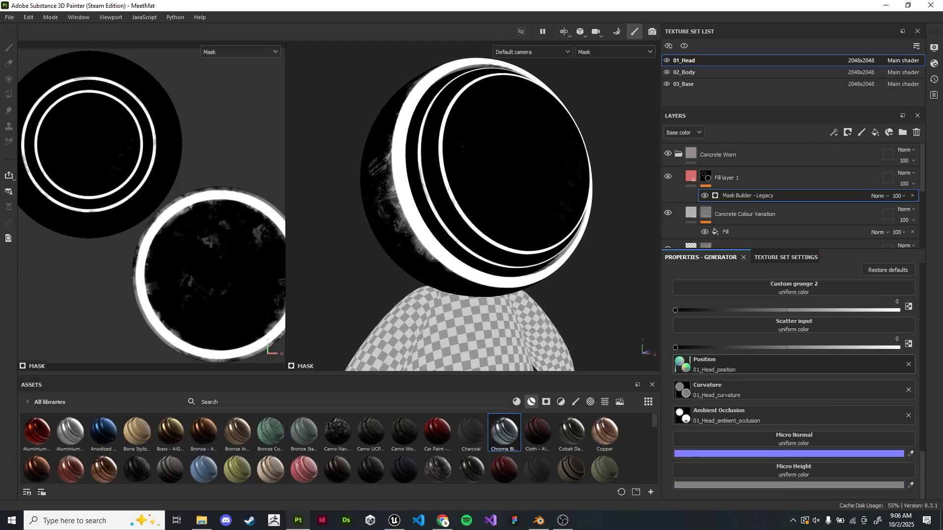
Examine the mask around the head's edges and check the Clouds 2 grunge's attributes and parameters
scroll(794, 380, up, 5)
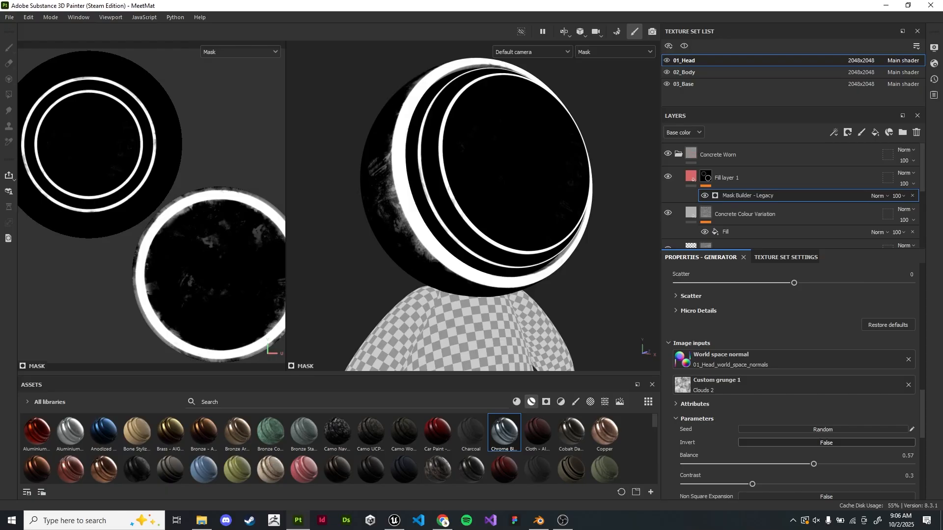
alt+drag(471, 206, 511, 226)
scroll(517, 123, up, 2)
alt+drag(517, 123, 524, 117)
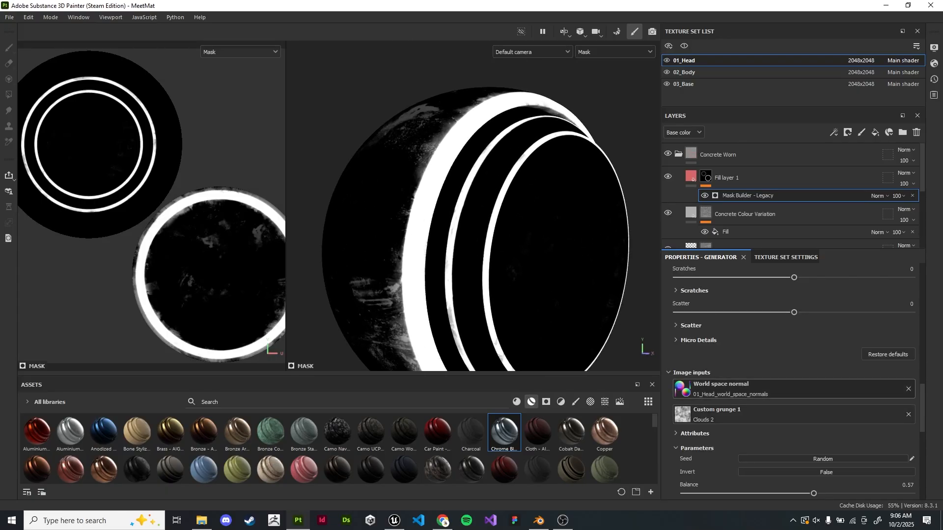
scroll(794, 385, down, 1)
click(695, 403)
scroll(794, 381, down, 3)
scroll(794, 381, up, 1)
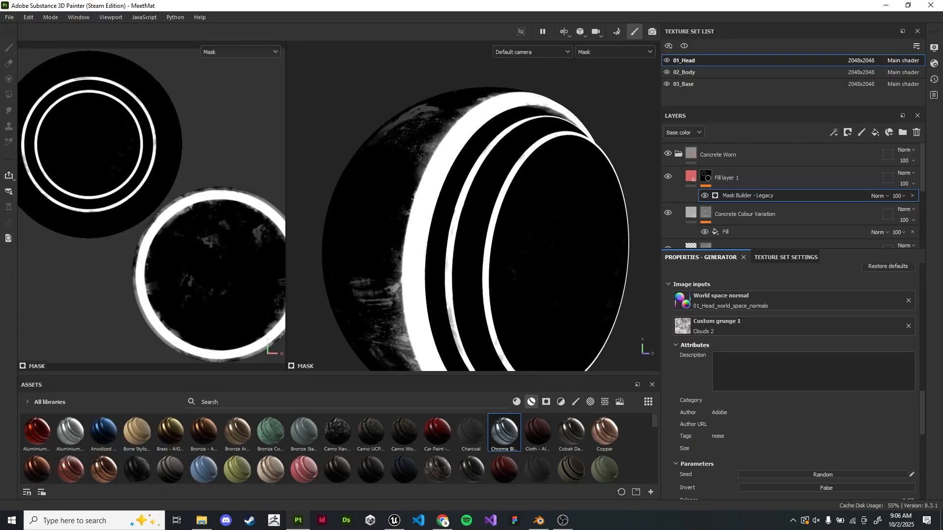
click(695, 346)
scroll(695, 345, down, 1)
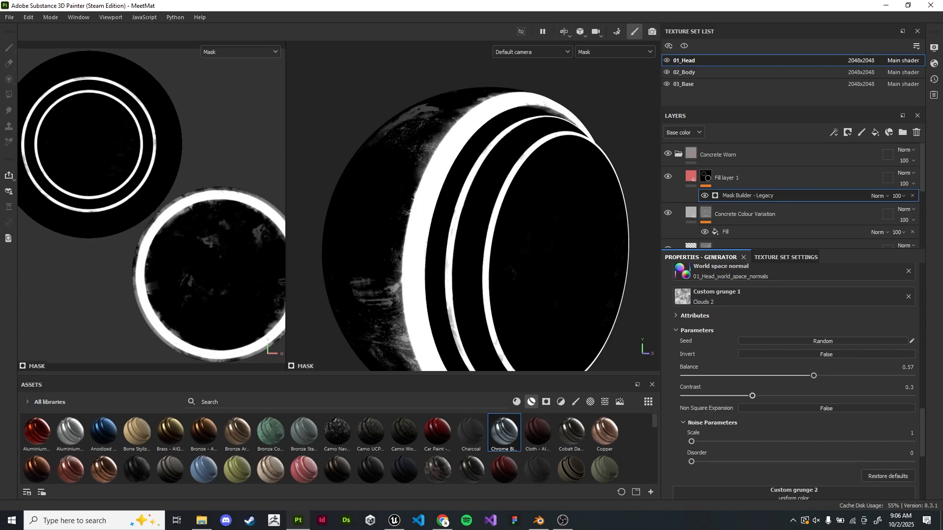
Enable Use Custom Grunge in the Mask Builder and set the grunge Scale to 7
scroll(795, 383, down, 10)
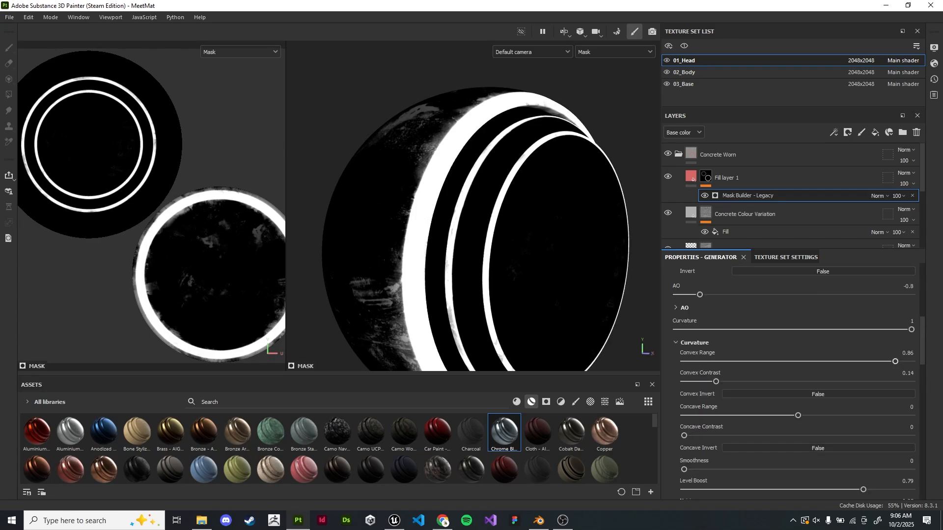
scroll(794, 383, up, 1)
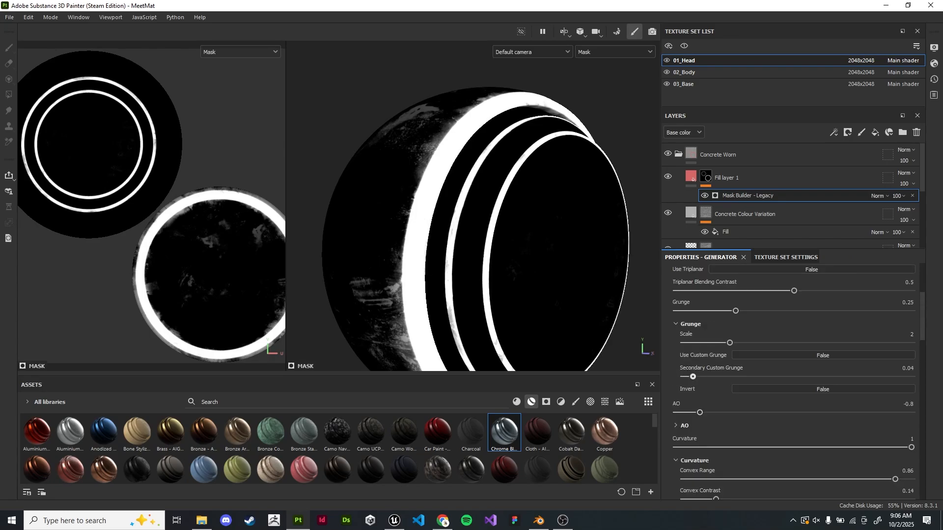
mouse_move(693, 377)
mouse_down()
mouse_move(732, 377)
mouse_move(690, 377)
mouse_up()
click(824, 355)
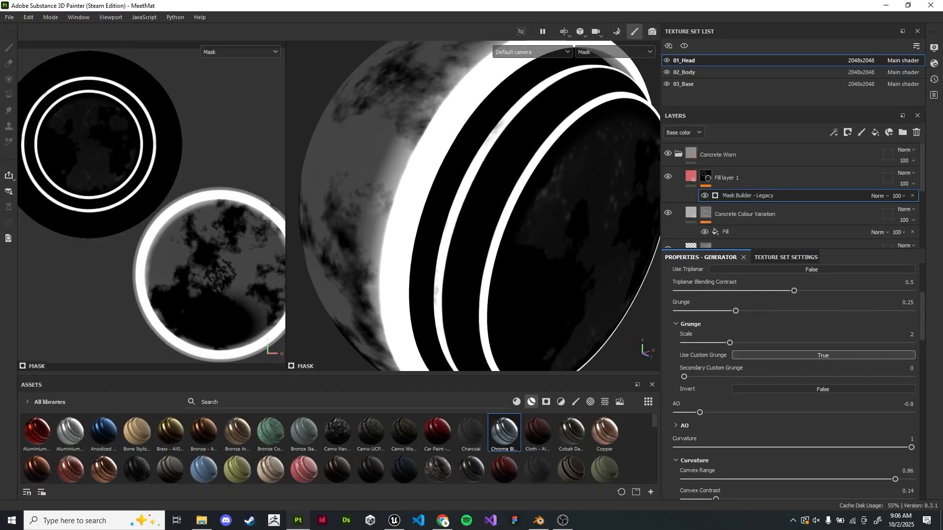
drag(730, 343, 844, 343)
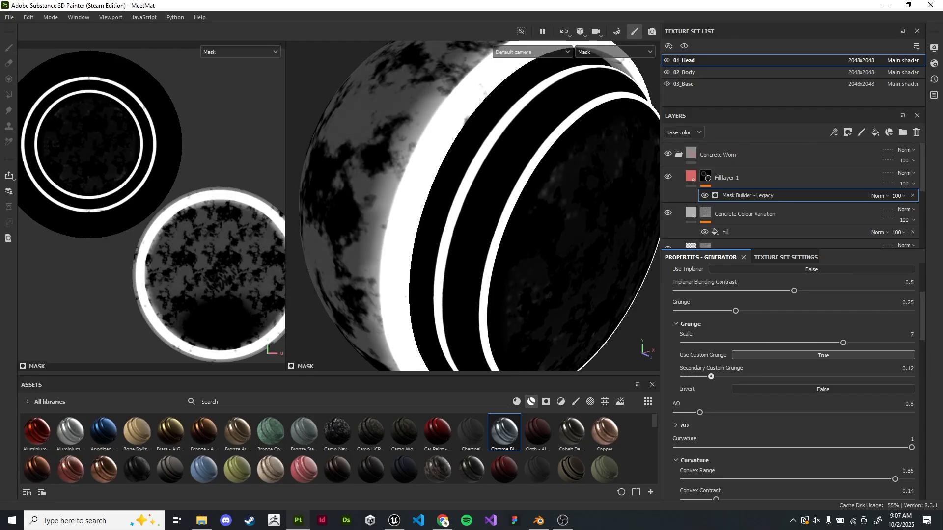
Set the Secondary Custom Grunge to 0.34, checking the mask's edge breakup on the head
drag(711, 377, 755, 377)
scroll(535, 196, down, 3)
mouse_move(551, 207)
alt+mouse_down()
mouse_move(486, 221)
mouse_move(466, 211)
mouse_move(511, 214)
mouse_move(472, 221)
mouse_move(545, 206)
mouse_move(486, 216)
mouse_move(540, 221)
alt+mouse_up()
scroll(487, 221, up, 2)
scroll(471, 221, up, 2)
scroll(516, 221, down, 3)
scroll(550, 236, up, 2)
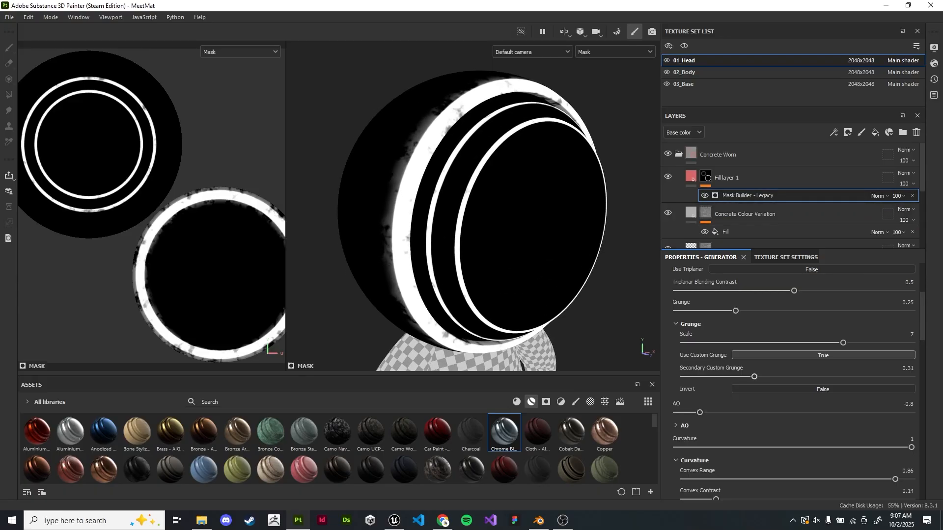
drag(759, 377, 762, 377)
alt+drag(516, 211, 486, 221)
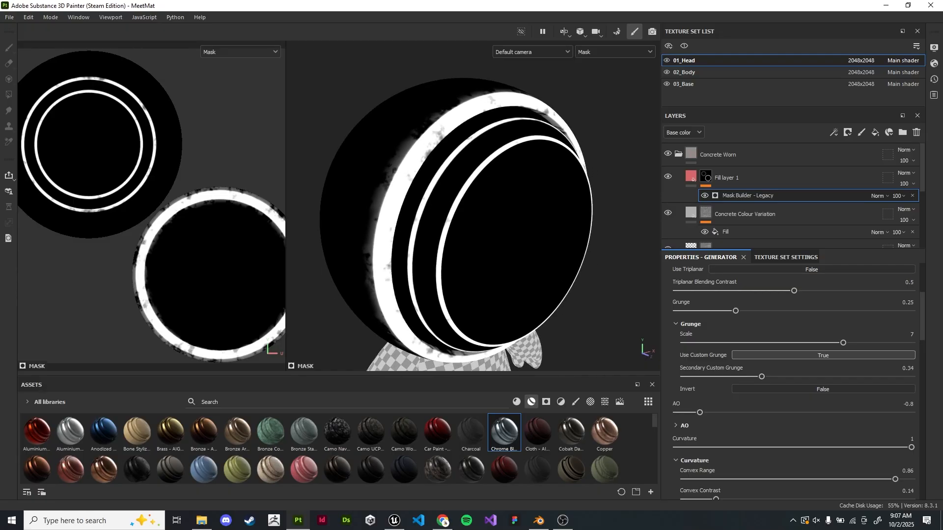
Add a Blur Slope filter above the Mask Builder in the mask of Fill layer 1
scroll(799, 381, up, 3)
right_click(784, 195)
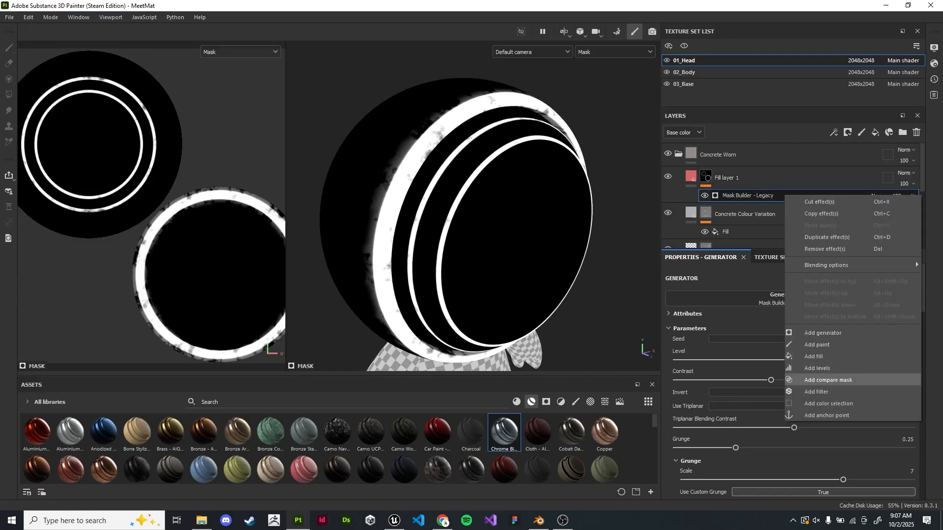
click(816, 392)
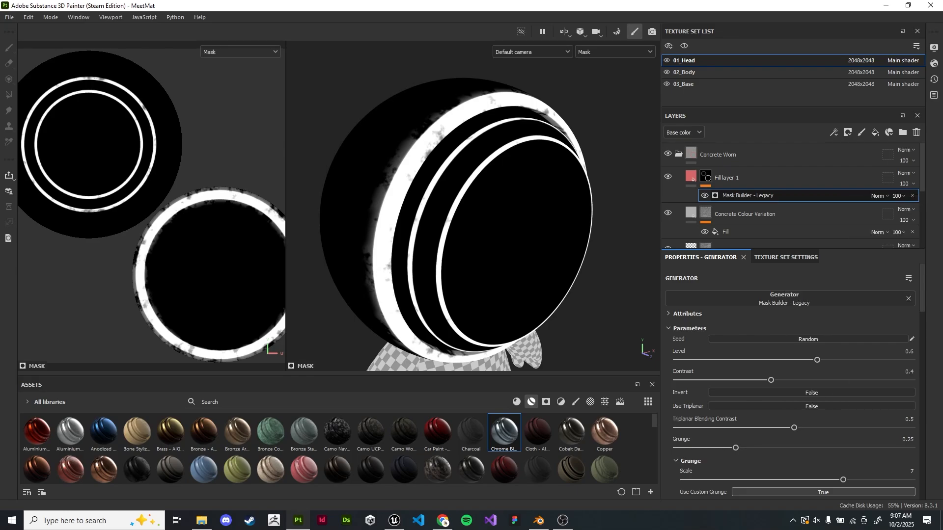
click(794, 299)
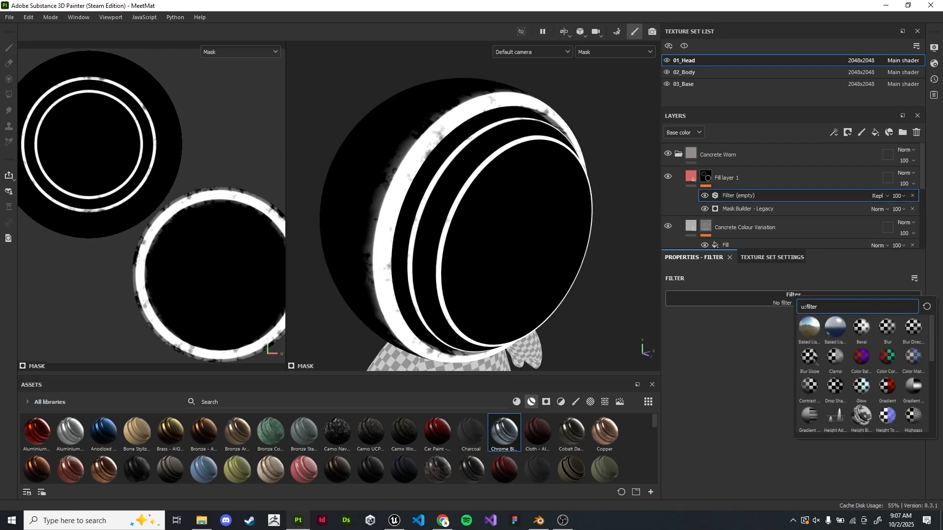
text(blur)
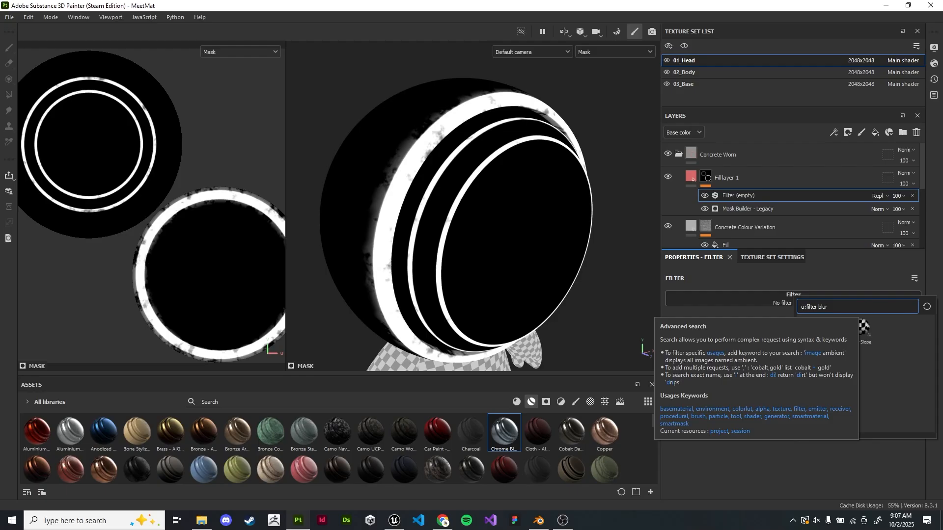
click(868, 334)
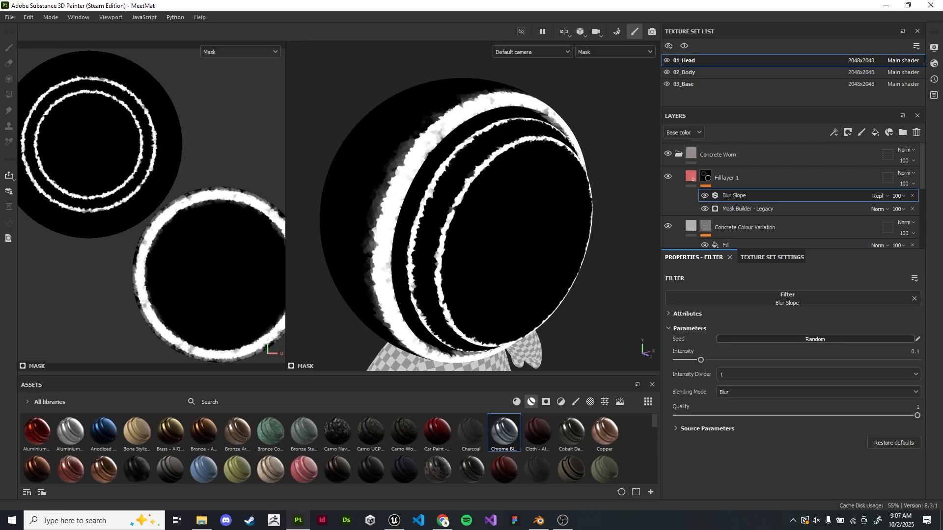
Set the Blur Slope filter's source type to Previous Input
click(707, 428)
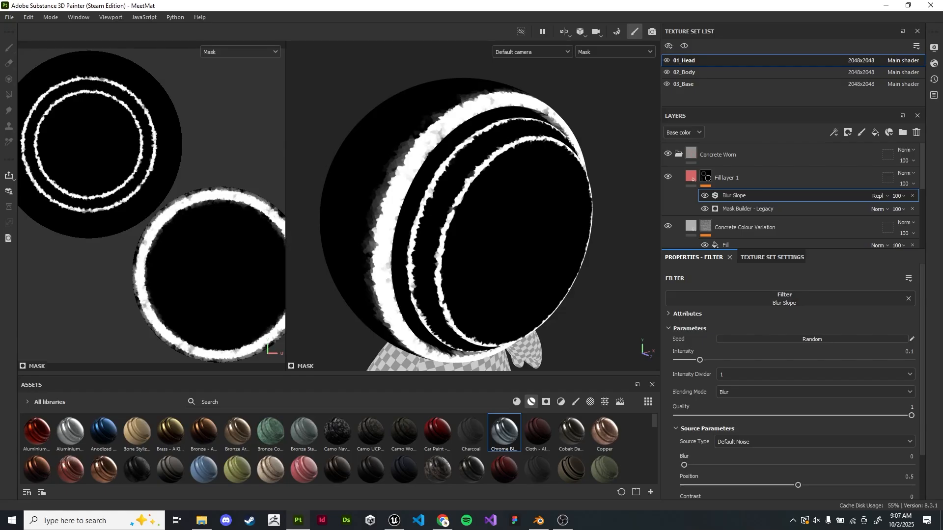
scroll(793, 381, down, 2)
click(814, 387)
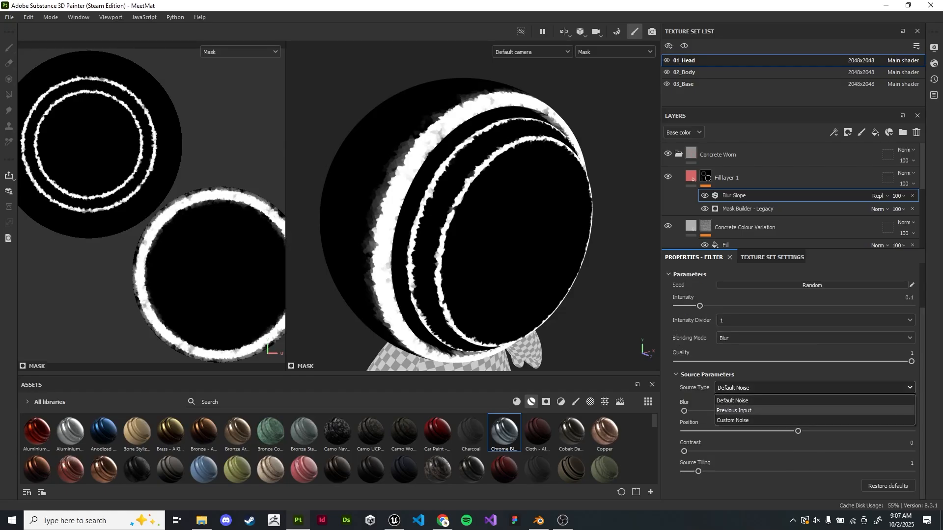
click(734, 411)
Examine the slope-blurred mask along the head's rim and rings from several angles
alt+drag(573, 152, 432, 157)
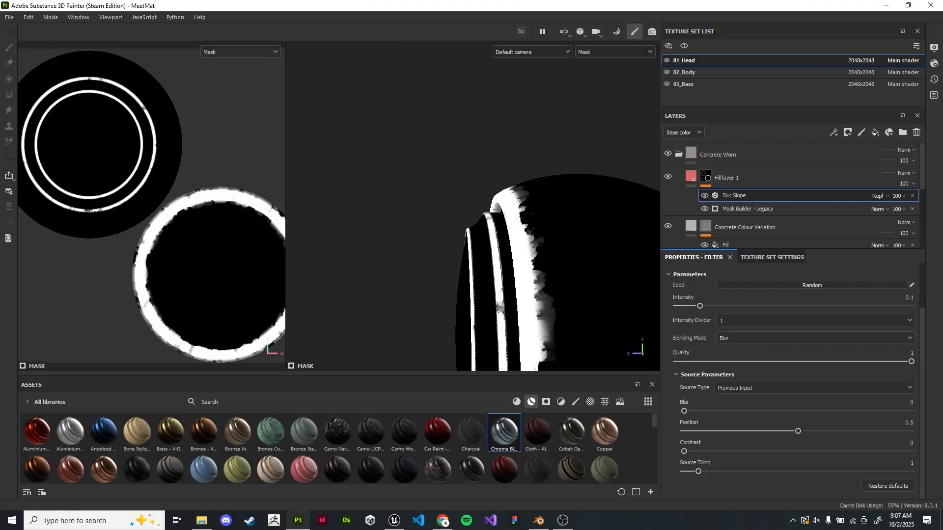
alt+middle_drag(501, 275, 440, 190)
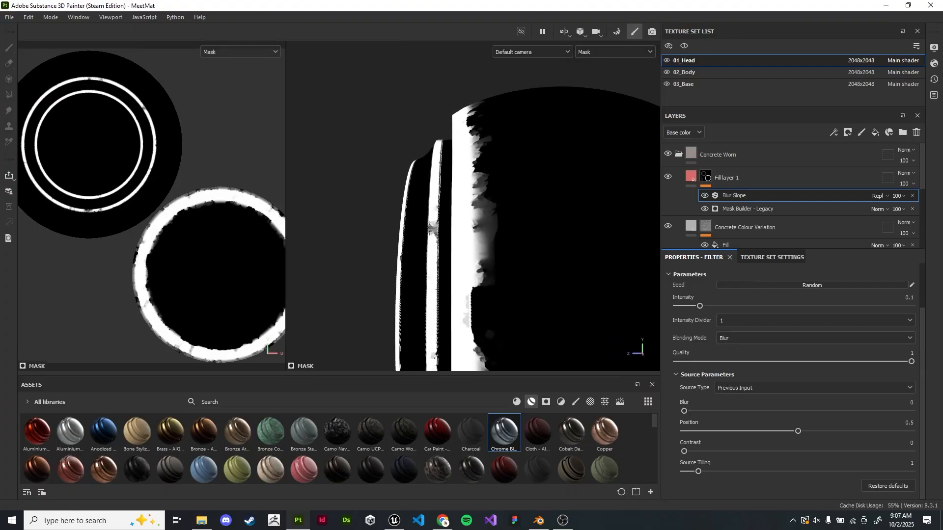
alt+drag(422, 216, 462, 216)
scroll(472, 216, down, 4)
scroll(471, 216, up, 3)
scroll(472, 214, up, 4)
mouse_move(462, 196)
alt+middle_down()
mouse_move(461, 215)
mouse_move(452, 195)
alt+middle_up()
scroll(471, 213, down, 4)
alt+drag(452, 196, 427, 179)
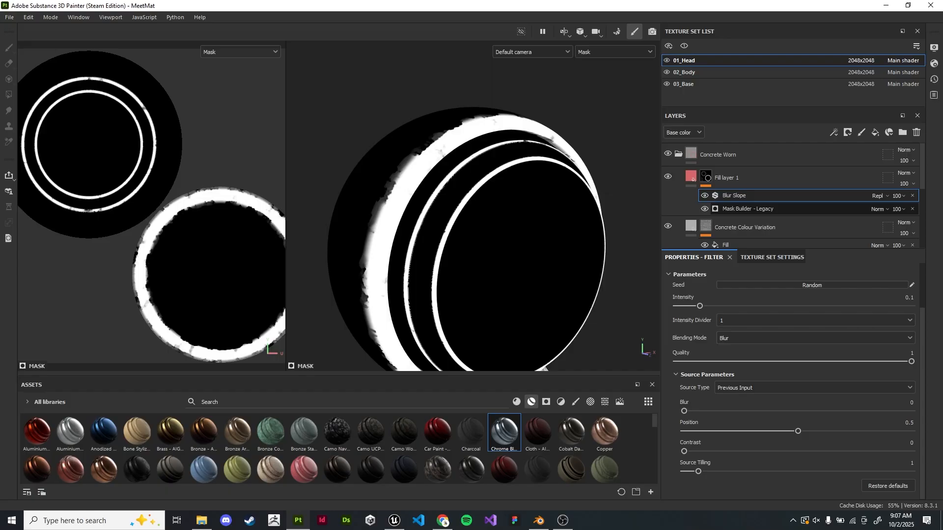
Set the Mask Builder's Level to 0.23 and Contrast to 0.34 to break up the edge mask
click(747, 208)
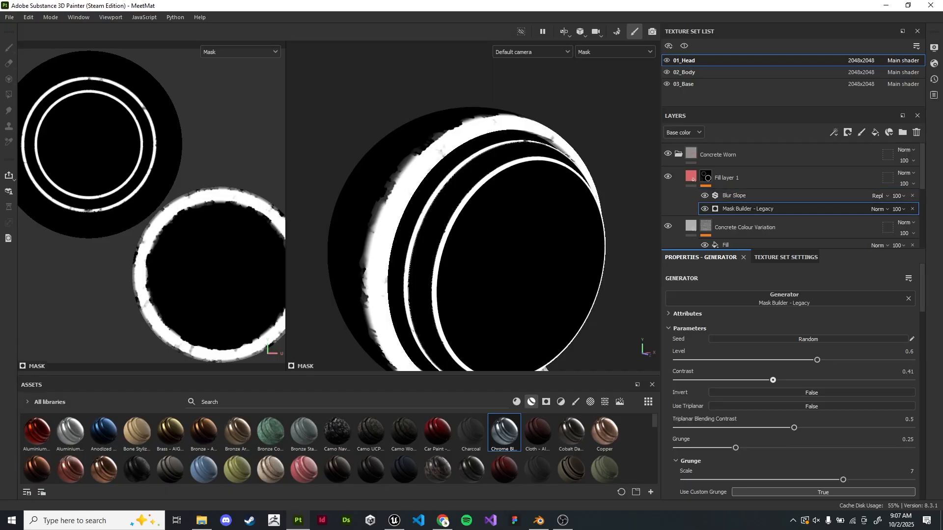
drag(773, 380, 747, 380)
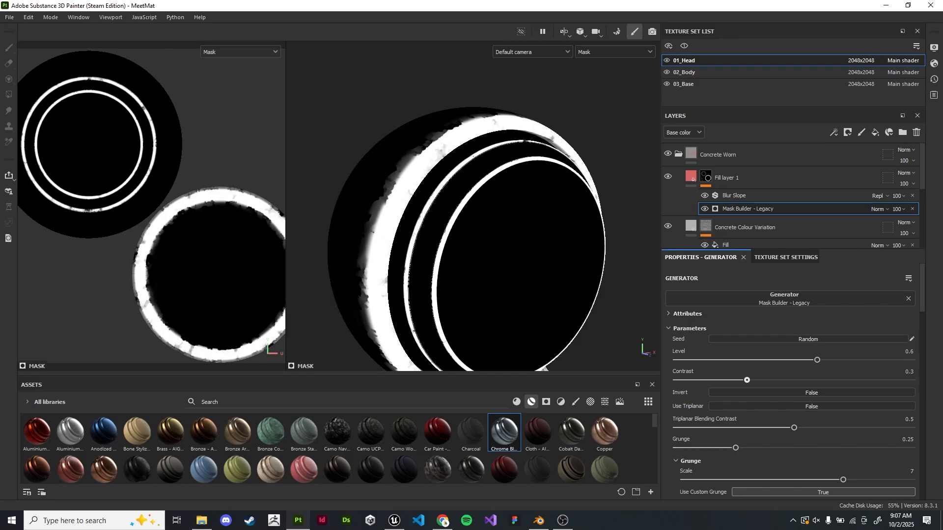
drag(817, 360, 731, 360)
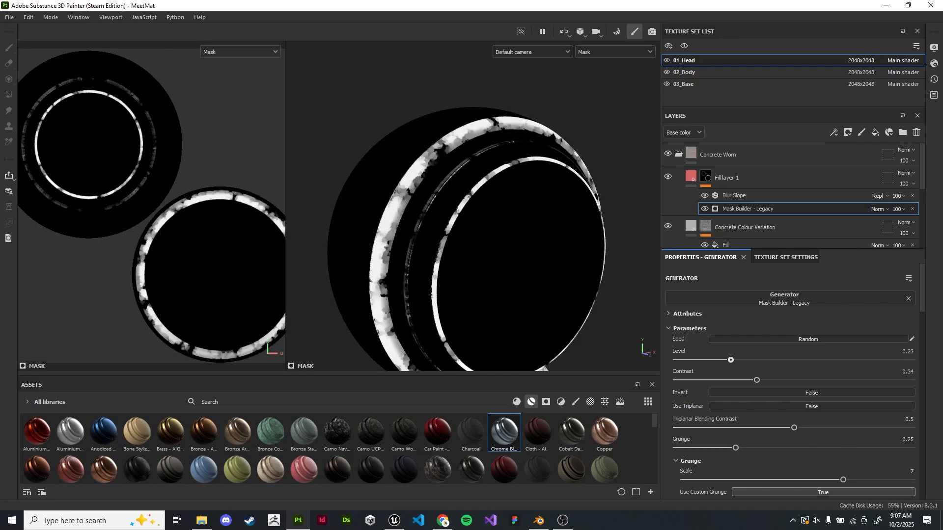
mouse_move(457, 216)
alt+mouse_down()
mouse_move(491, 221)
mouse_move(466, 216)
alt+mouse_up()
scroll(473, 212, up, 4)
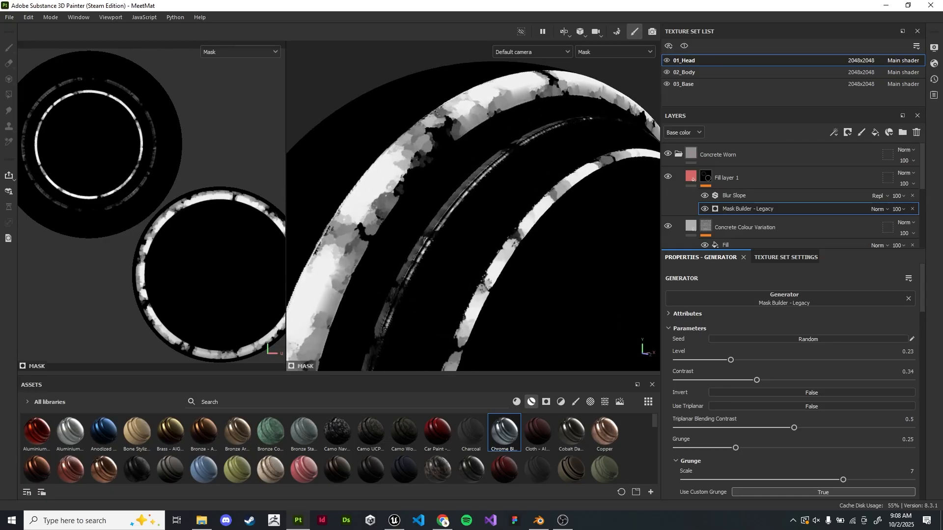
scroll(473, 212, down, 4)
alt+middle_drag(473, 216, 460, 201)
Compare the edge mask on the head with the Blur Slope filter hidden and shown
click(705, 196)
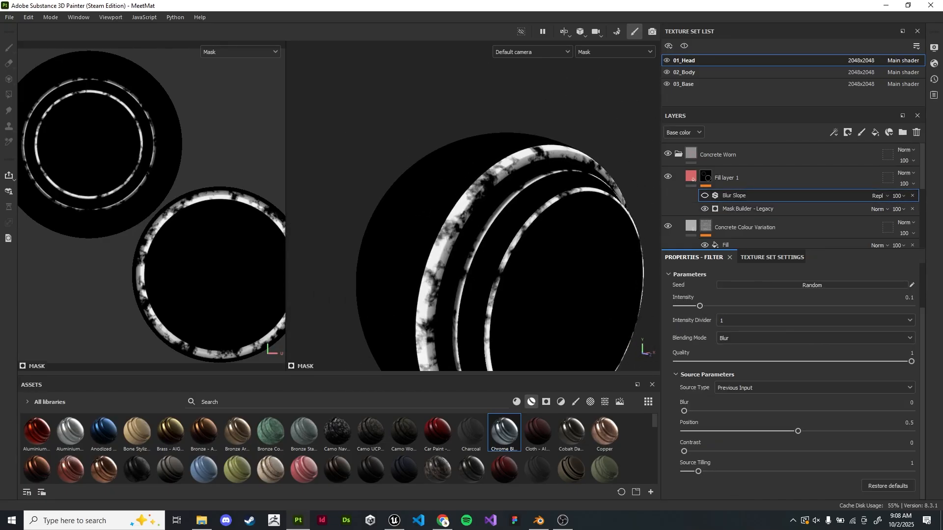
click(705, 196)
scroll(473, 211, up, 3)
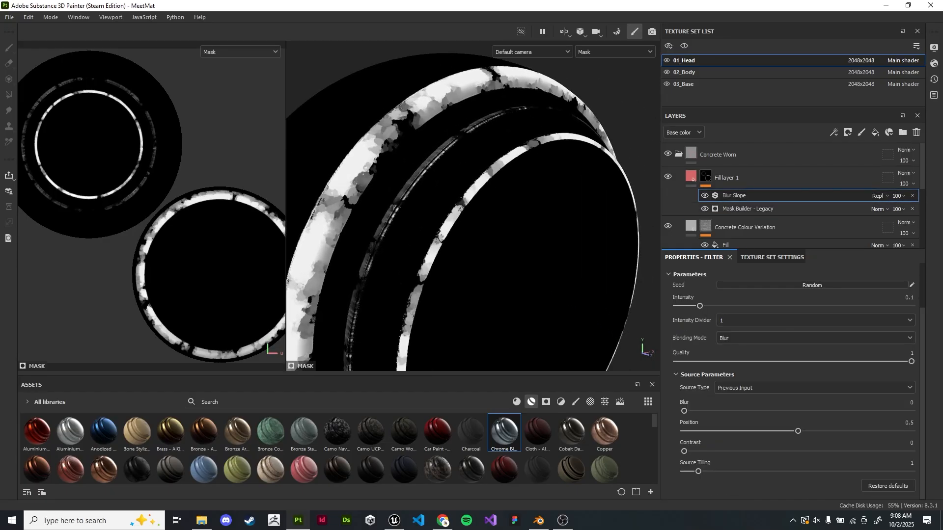
scroll(473, 211, down, 3)
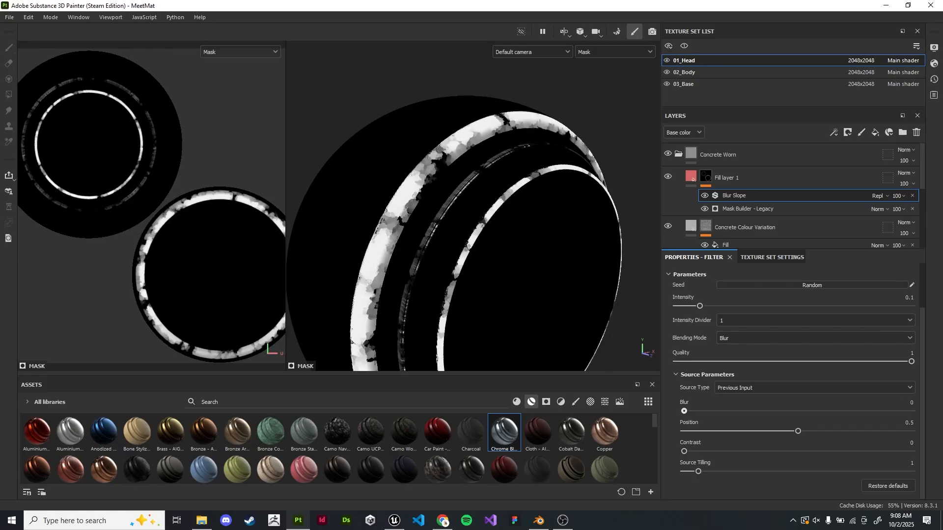
Set the source Blur of the Blur Slope filter to 0.1
scroll(393, 217, up, 4)
drag(685, 411, 682, 411)
scroll(390, 224, up, 3)
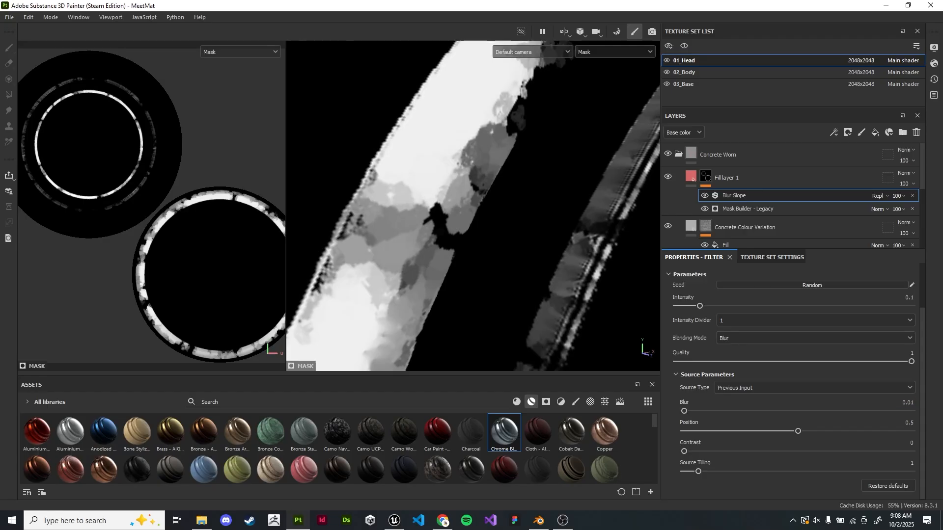
click(908, 403)
text(0.1)
key(Return)
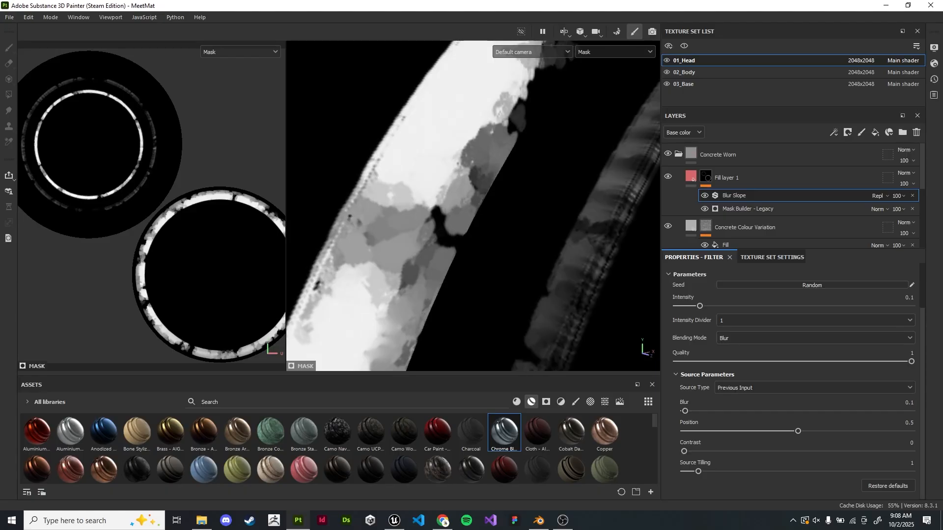
Set the source Contrast of the Blur Slope filter to 0.47
scroll(438, 221, down, 5)
alt+drag(455, 196, 440, 197)
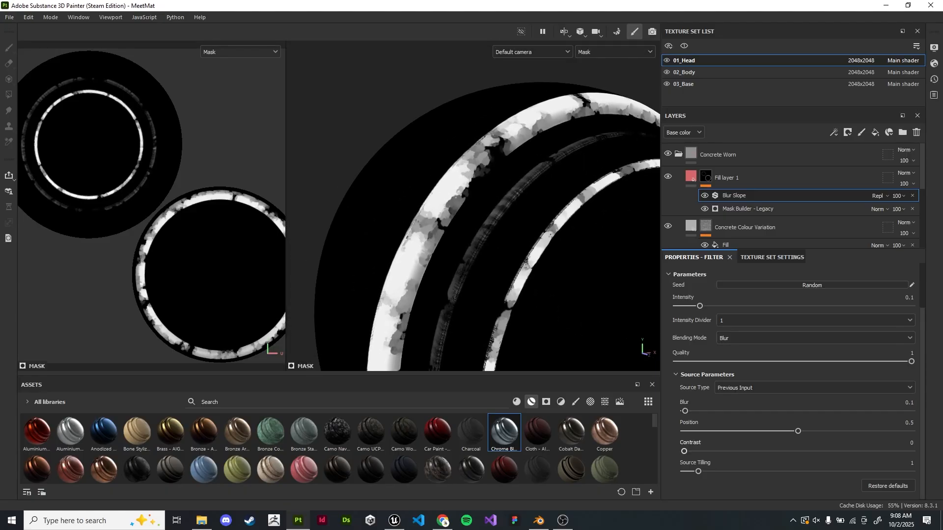
drag(684, 452, 791, 451)
drag(698, 471, 698, 472)
scroll(793, 382, up, 2)
scroll(792, 381, down, 1)
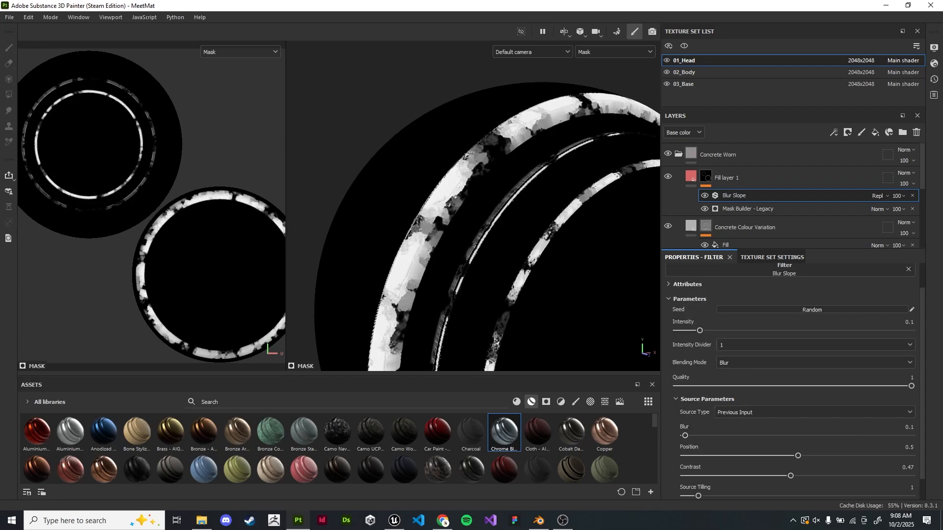
drag(798, 485, 686, 486)
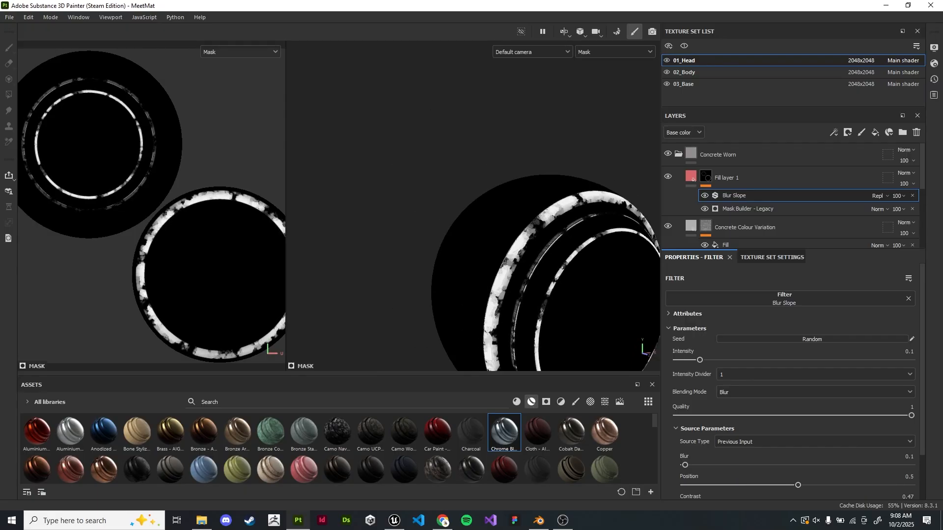
Inspect the mask around the head's rings, comparing it with and without the Blur Slope filter
alt+middle_drag(550, 290, 464, 208)
alt+drag(464, 209, 486, 201)
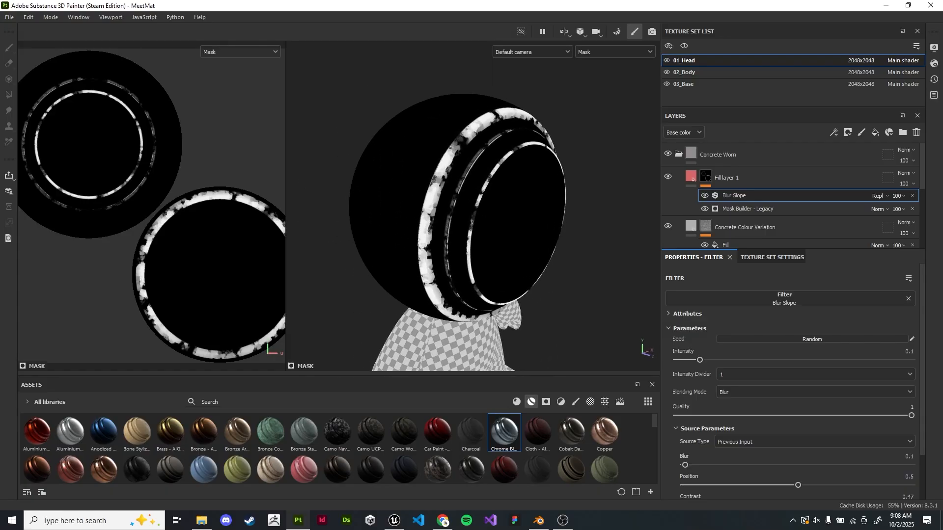
scroll(491, 212, up, 3)
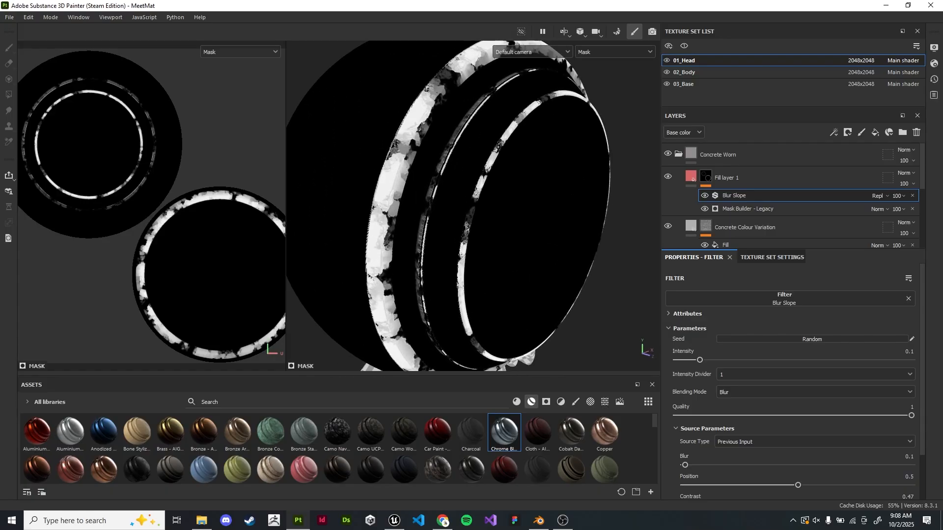
alt+drag(491, 211, 563, 211)
scroll(796, 432, down, 3)
click(705, 196)
click(705, 196)
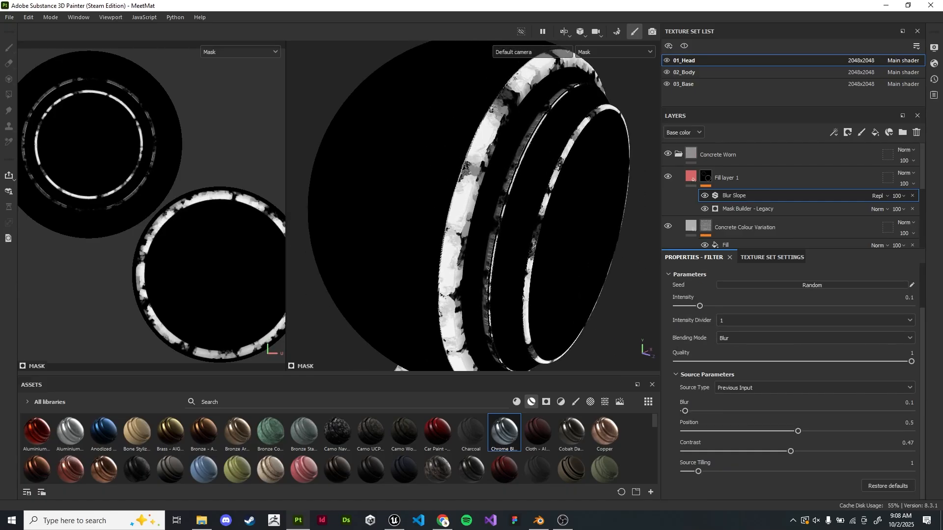
Set the Mask Builder's Grunge amount to 0.35 and try a Triplanar Blending Contrast of 0.6
click(766, 210)
scroll(795, 433, down, 2)
drag(736, 389, 818, 369)
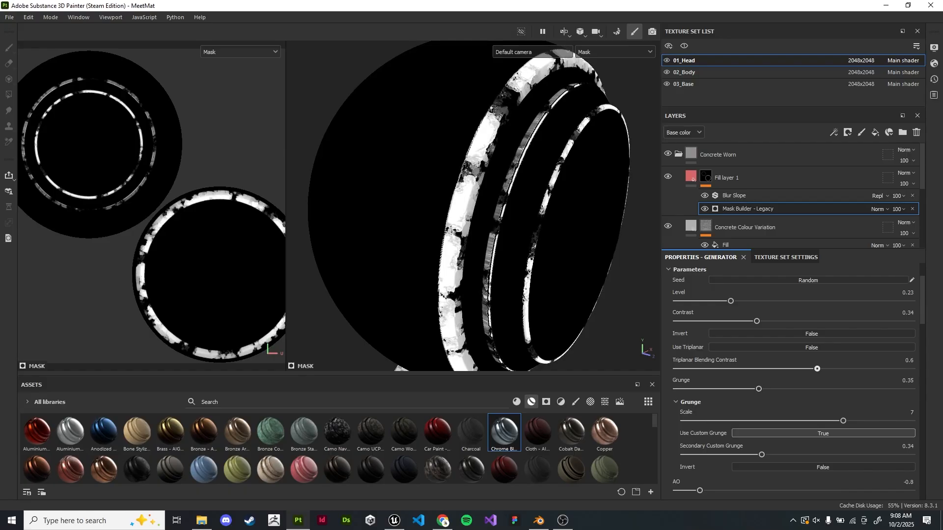
Try a Secondary Custom Grunge of 0.31 and review the Mask Builder's curvature, Level and Contrast parameters
scroll(796, 381, down, 4)
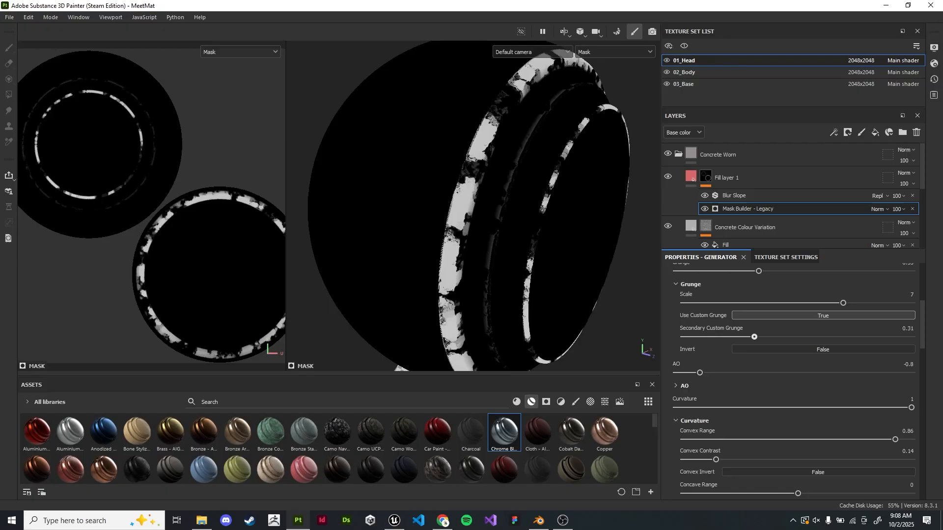
scroll(796, 381, down, 6)
scroll(796, 380, down, 1)
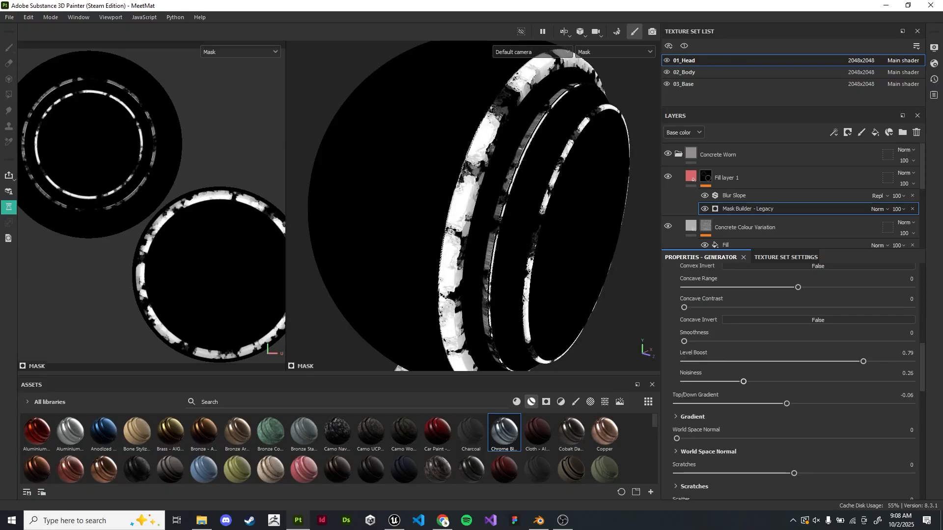
scroll(796, 381, up, 9)
scroll(795, 381, up, 2)
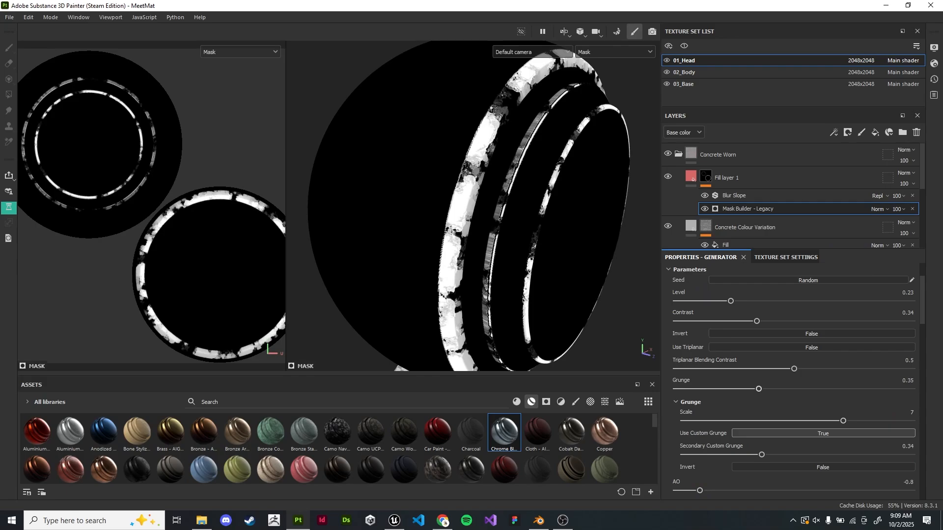
scroll(796, 381, up, 2)
mouse_move(728, 360)
mouse_down()
mouse_move(718, 360)
mouse_move(744, 360)
mouse_move(731, 360)
mouse_up()
mouse_move(757, 380)
mouse_down()
mouse_move(775, 380)
mouse_move(757, 380)
mouse_up()
click(705, 196)
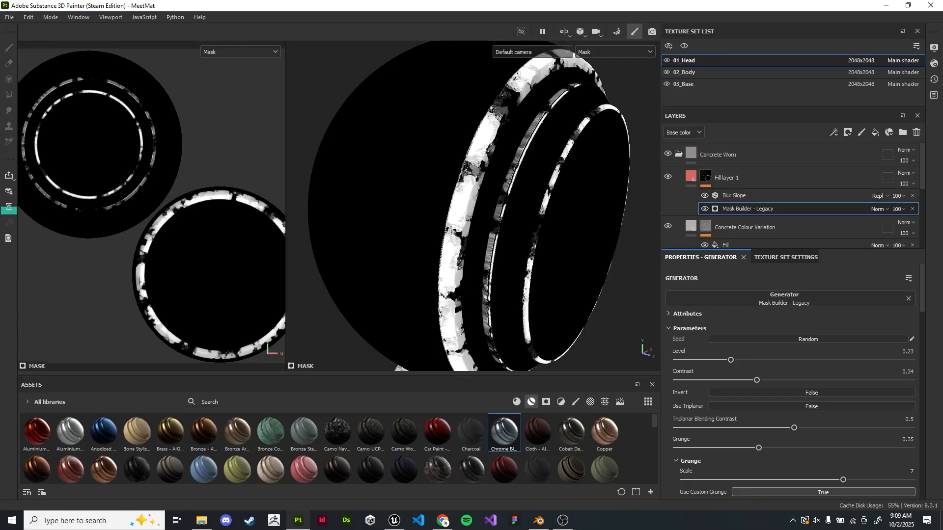
Set the Mask Builder's curvature Convex Range to 0.96 to widen the worn edge areas
scroll(796, 383, down, 6)
scroll(796, 383, down, 5)
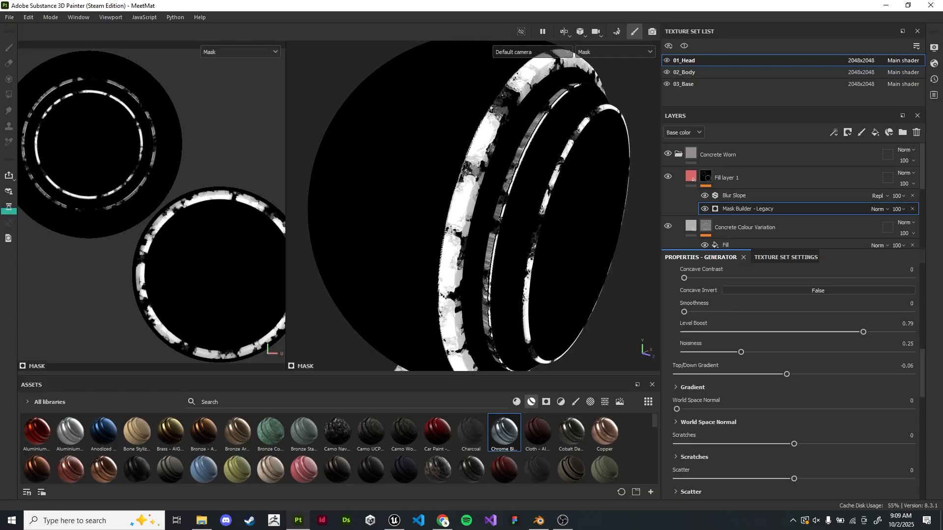
scroll(796, 383, up, 5)
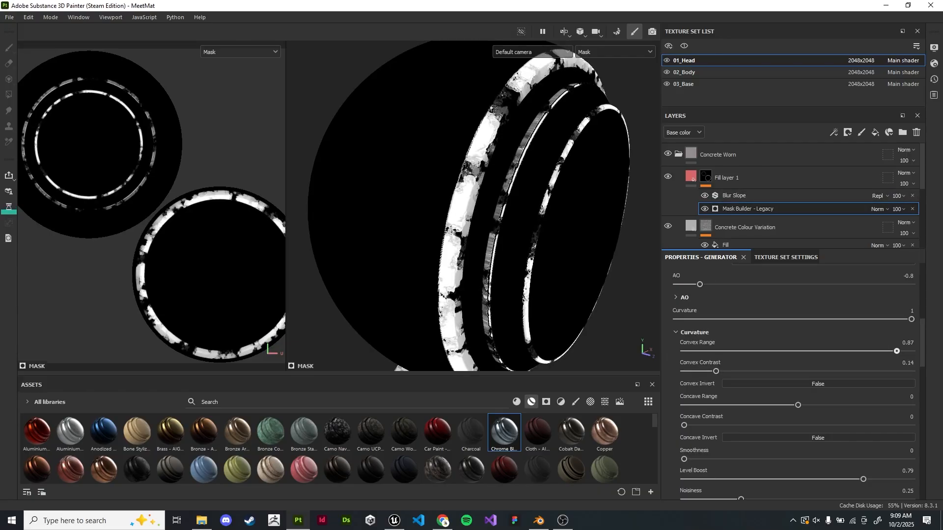
drag(897, 352, 904, 351)
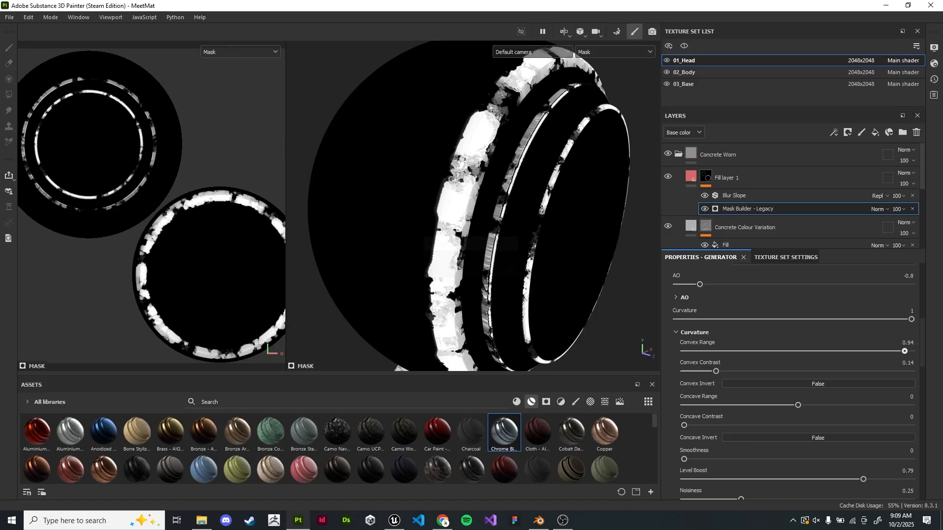
click(908, 343)
key(Return)
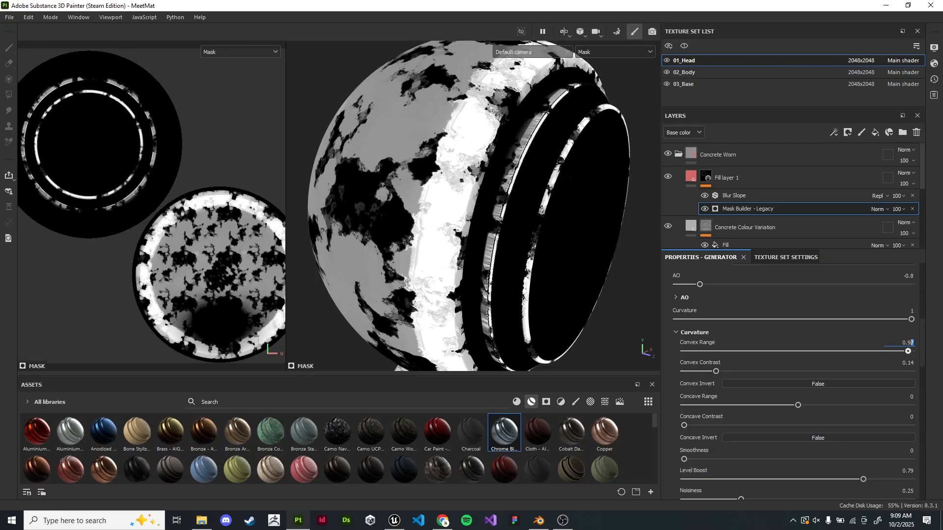
key(Return)
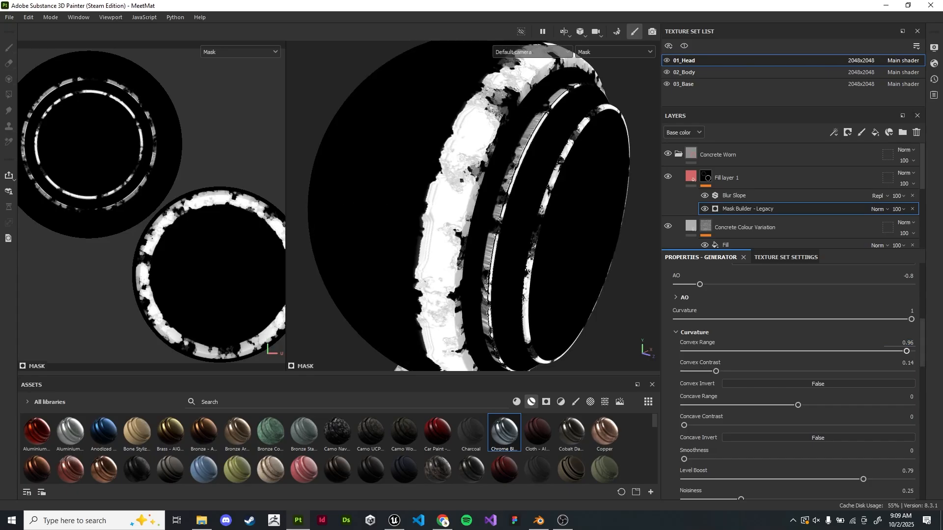
Check the widened edge mask on the head, then switch the viewports to the Material display
scroll(507, 203, down, 5)
alt+drag(546, 221, 516, 246)
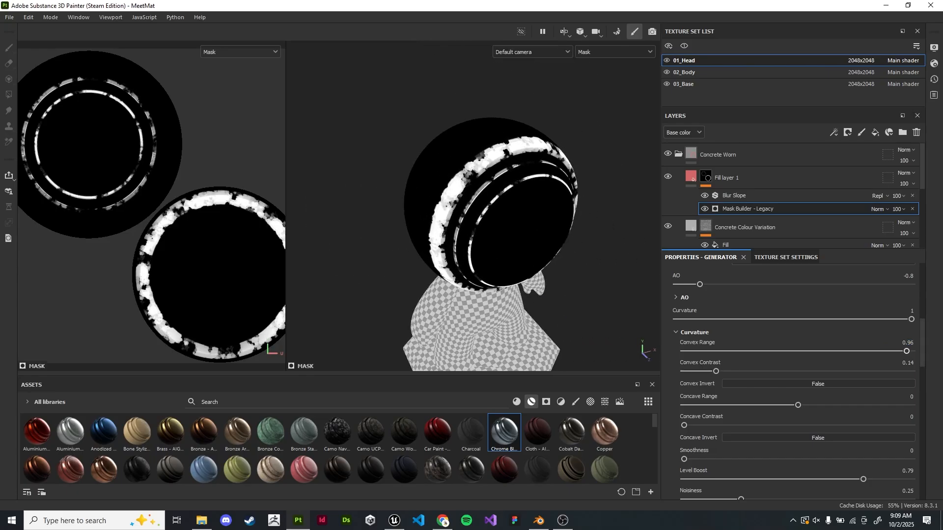
scroll(496, 207, up, 3)
alt+drag(497, 207, 487, 216)
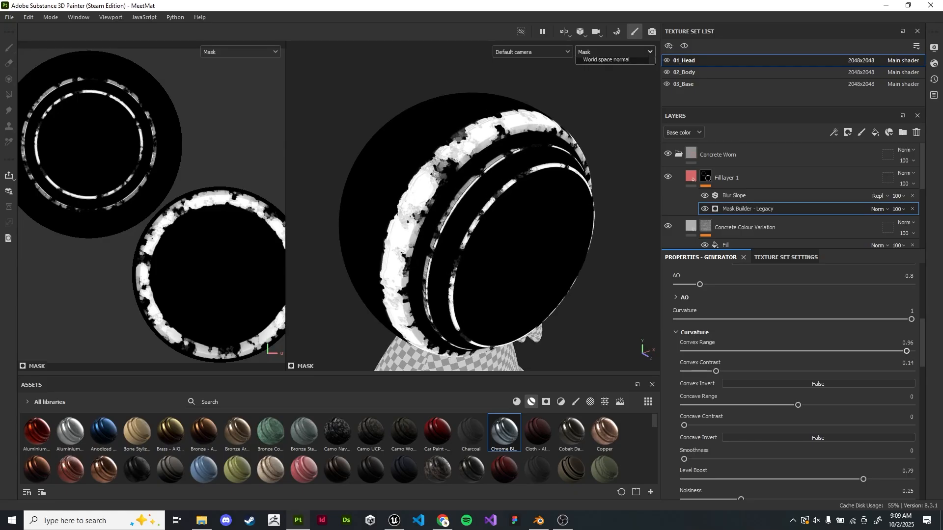
click(615, 51)
click(595, 64)
scroll(579, 199, down, 3)
mouse_move(580, 199)
alt+mouse_down()
mouse_move(565, 189)
mouse_move(592, 209)
alt+mouse_up()
scroll(579, 199, up, 3)
Change the base color of Fill layer 1 to a light grey
click(691, 177)
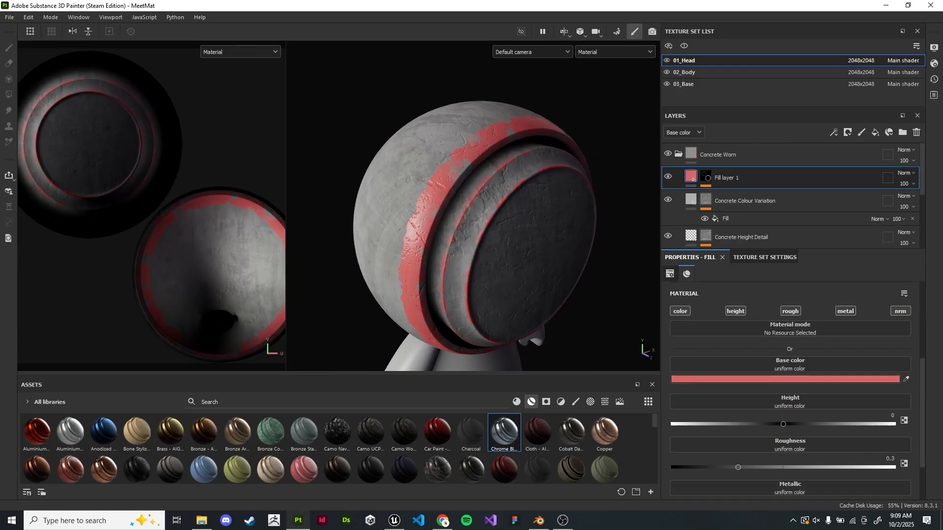
click(866, 379)
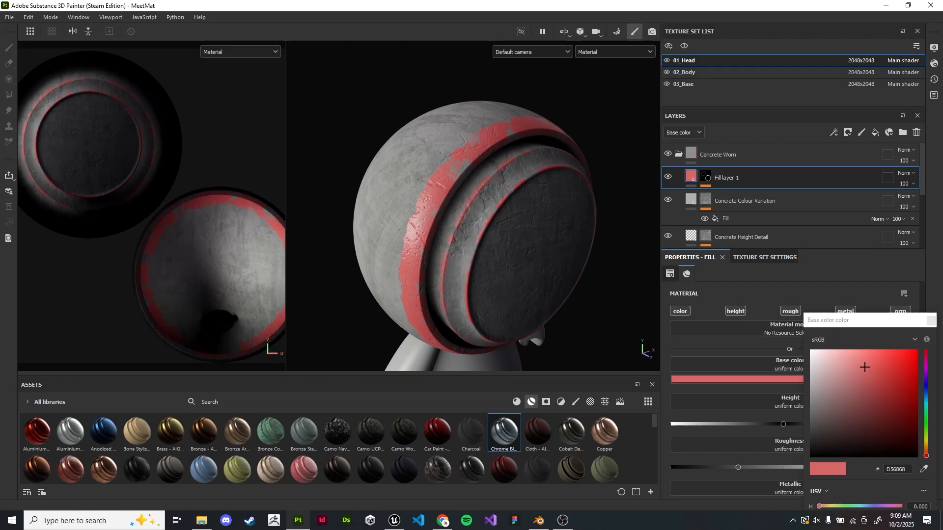
mouse_move(830, 378)
mouse_down()
mouse_move(812, 385)
mouse_move(812, 375)
mouse_up()
key(Escape)
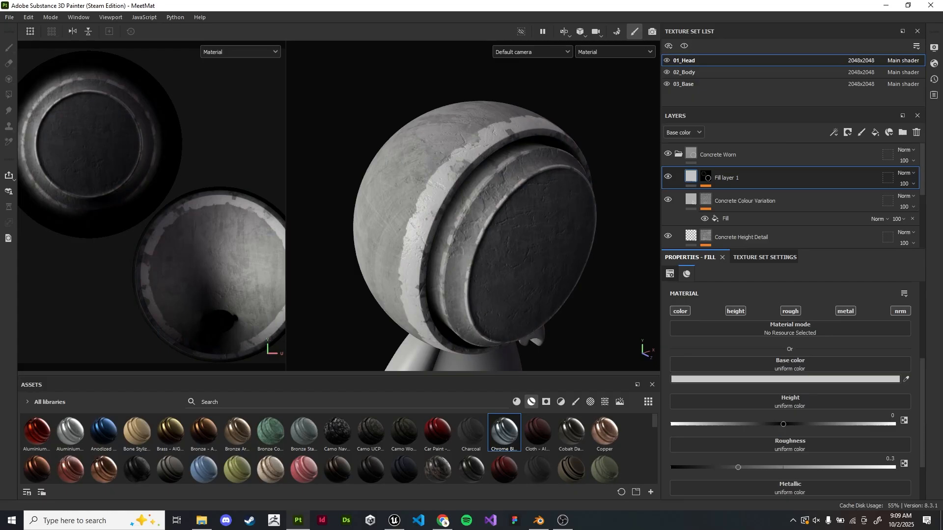
Set the base color blending mode of Fill layer 1 to Linear dodge (Add)
click(905, 173)
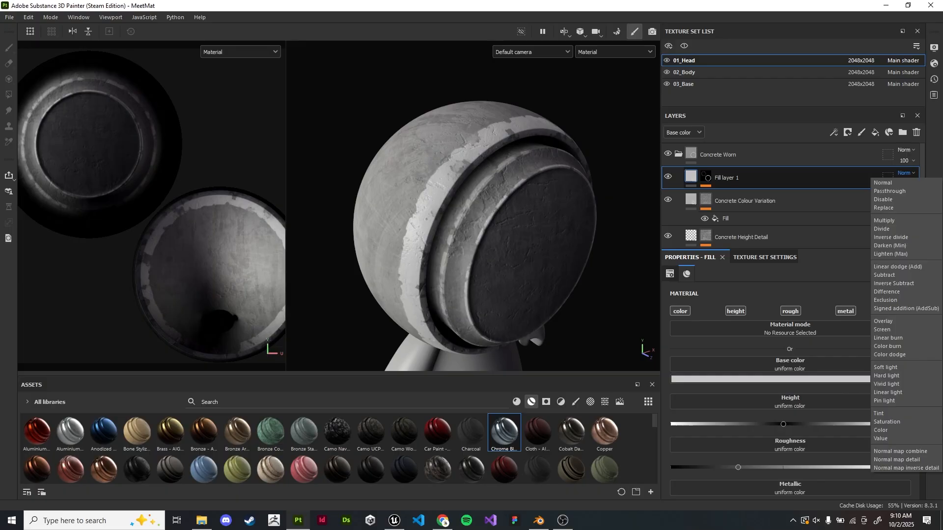
key(Escape)
scroll(410, 153, up, 3)
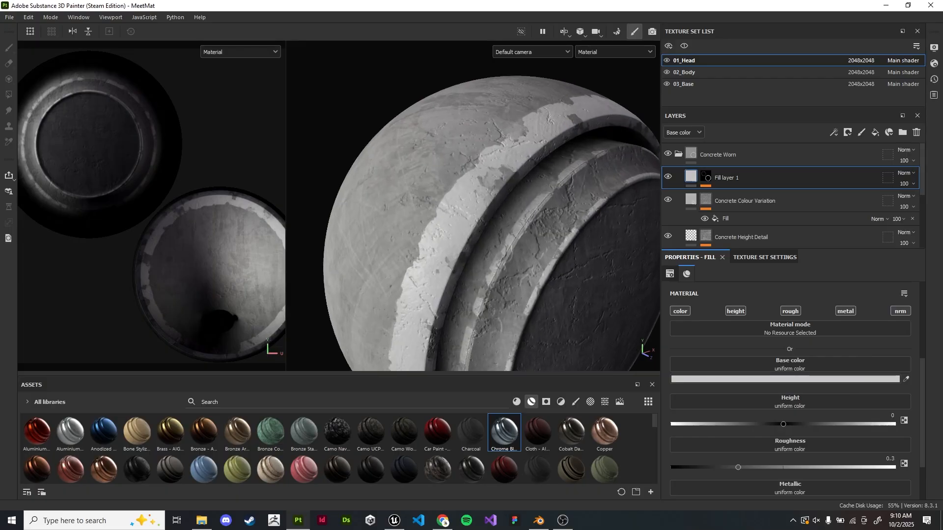
scroll(492, 223, down, 3)
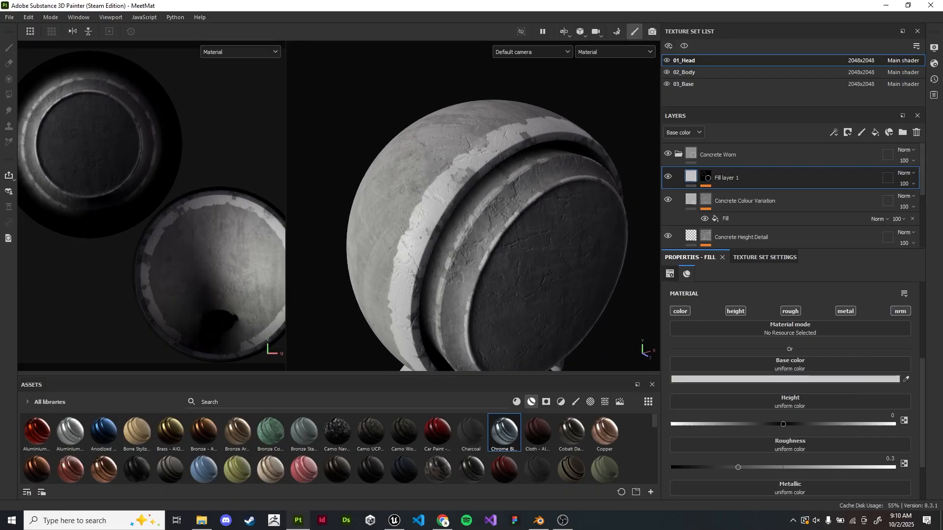
scroll(491, 224, up, 3)
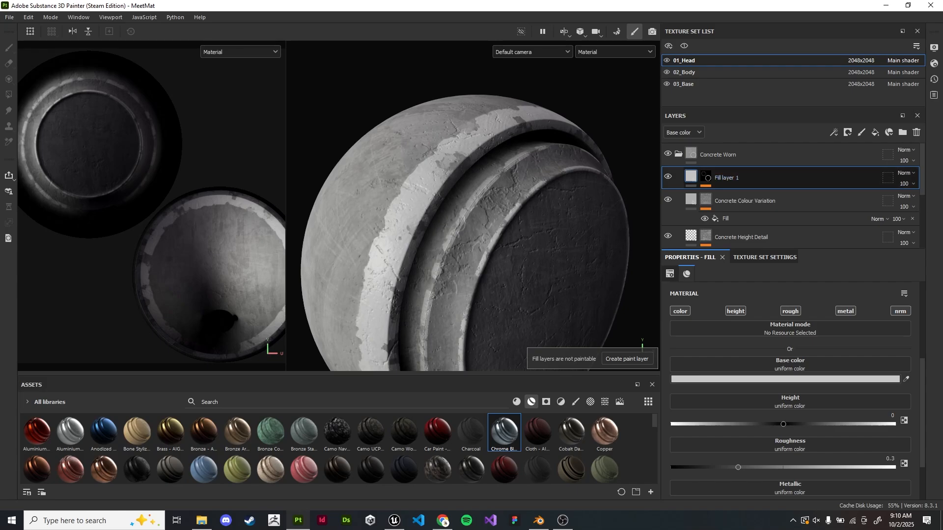
click(906, 173)
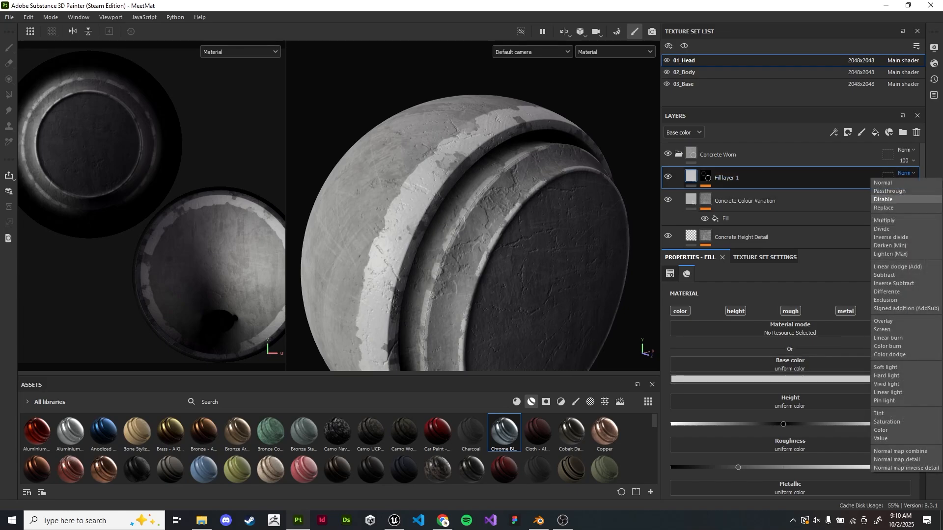
click(897, 267)
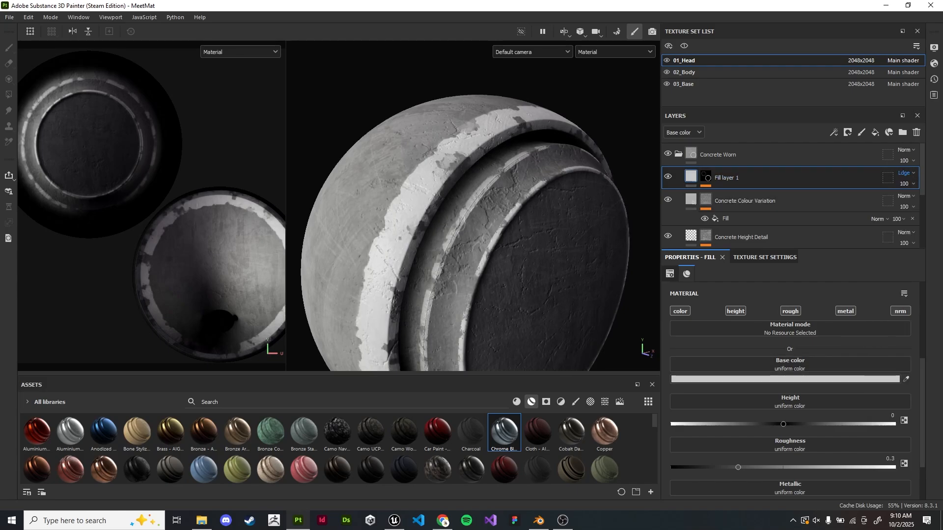
Darken the base color of Fill layer 1 to the mid grey 878787
click(805, 379)
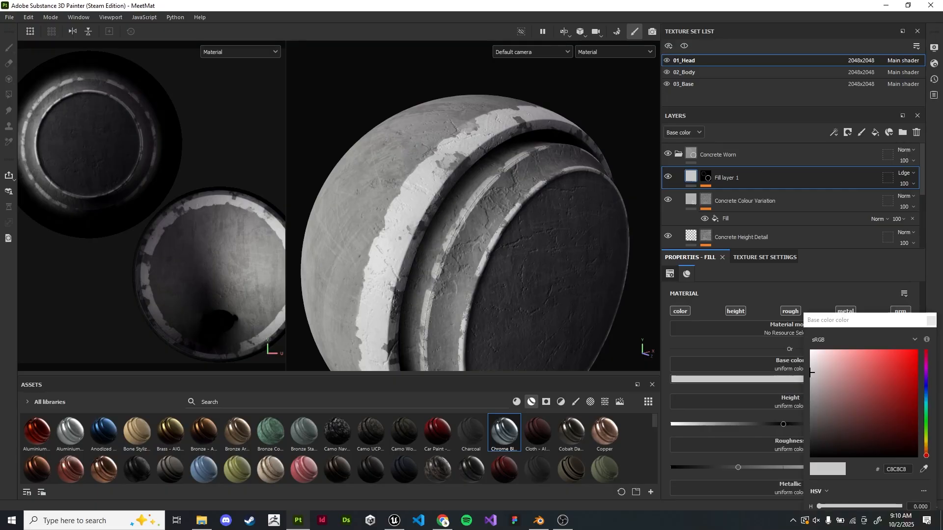
click(811, 401)
drag(811, 401, 811, 400)
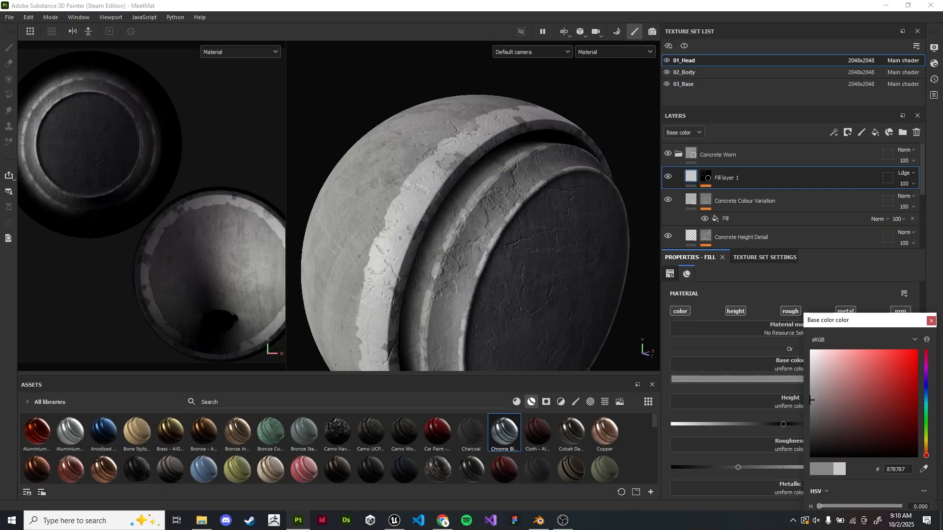
click(931, 321)
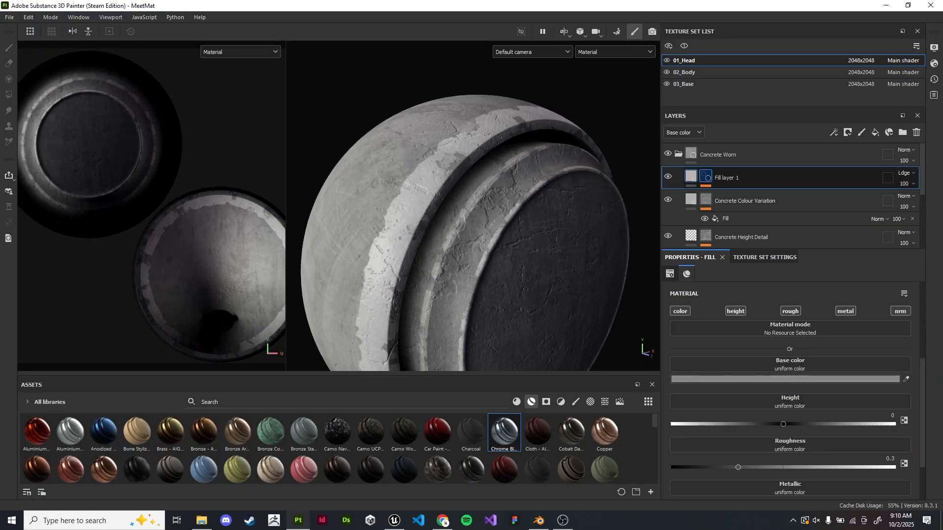
Set the height of Fill layer 1 to -0.1135 and its roughness to 0.9541
click(706, 177)
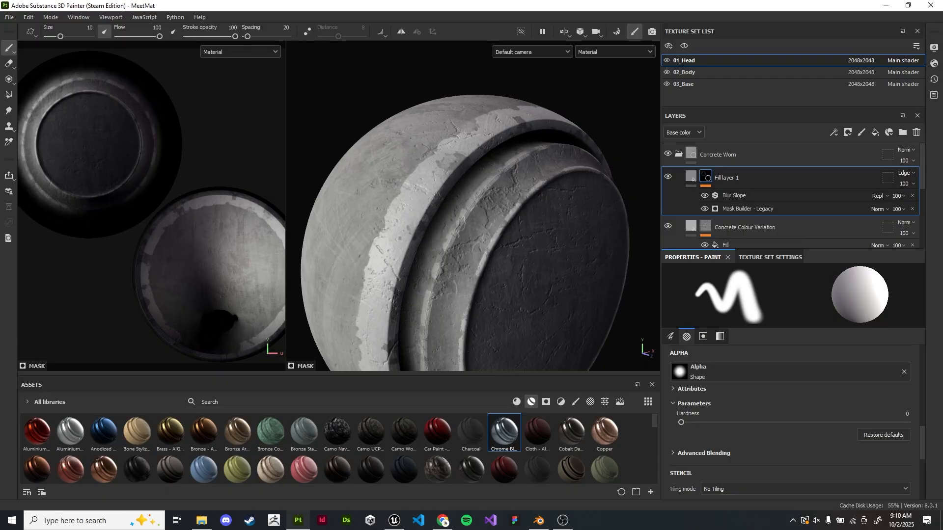
scroll(413, 162, up, 3)
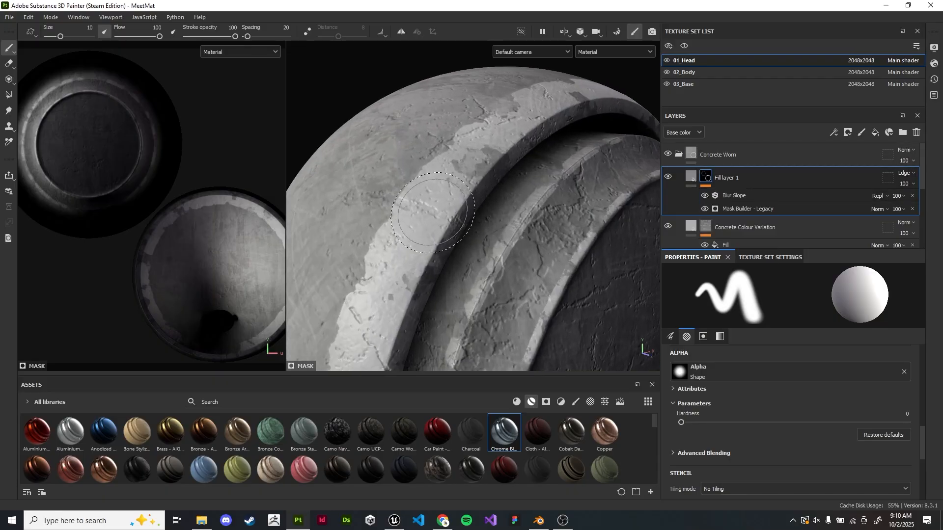
ctrl+right_drag(433, 220, 412, 220)
scroll(439, 211, down, 7)
alt+drag(530, 297, 472, 216)
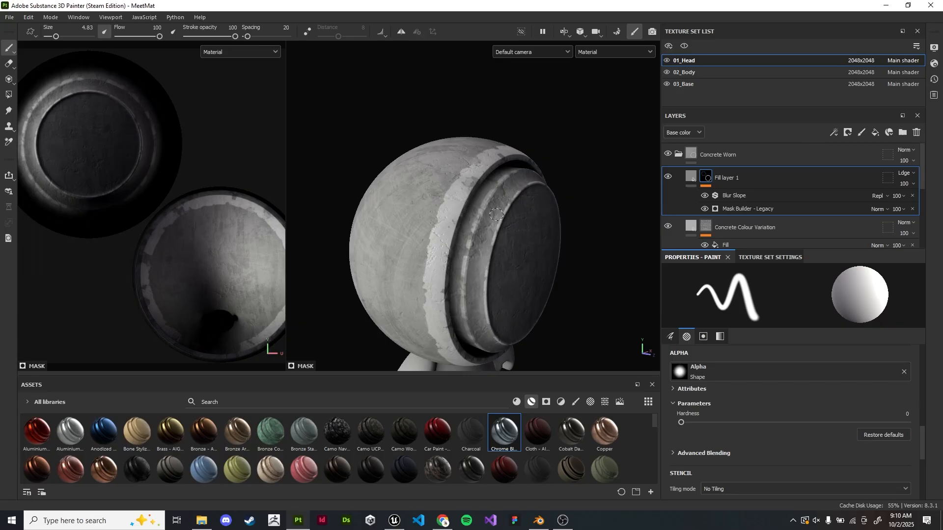
scroll(472, 210, up, 1)
click(691, 177)
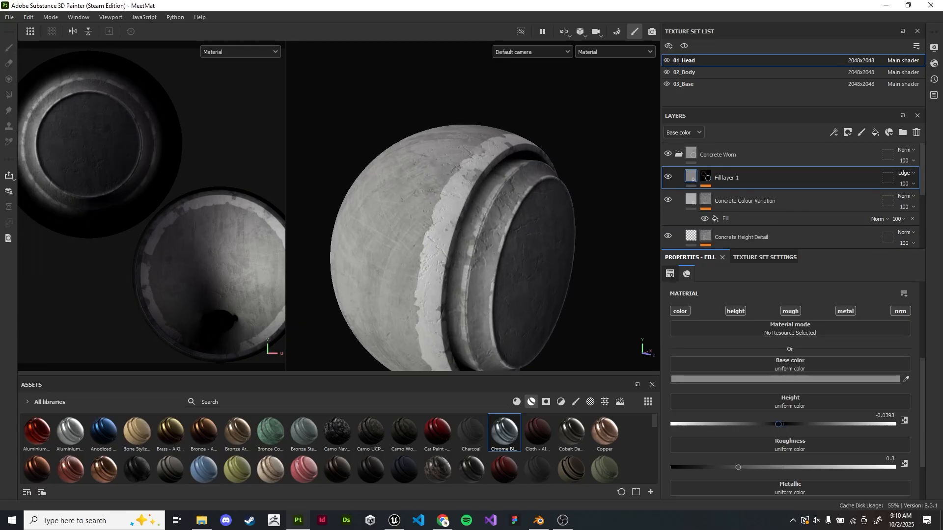
drag(778, 424, 772, 424)
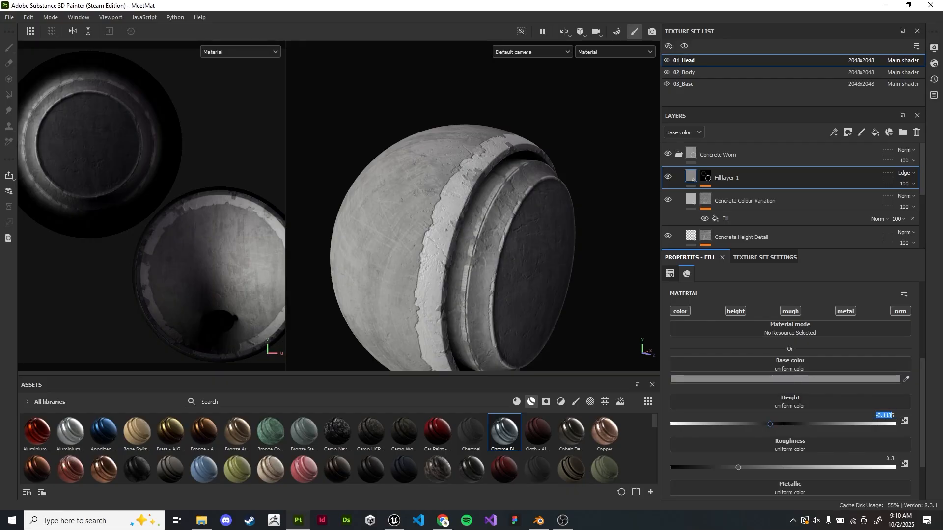
alt+drag(537, 216, 486, 221)
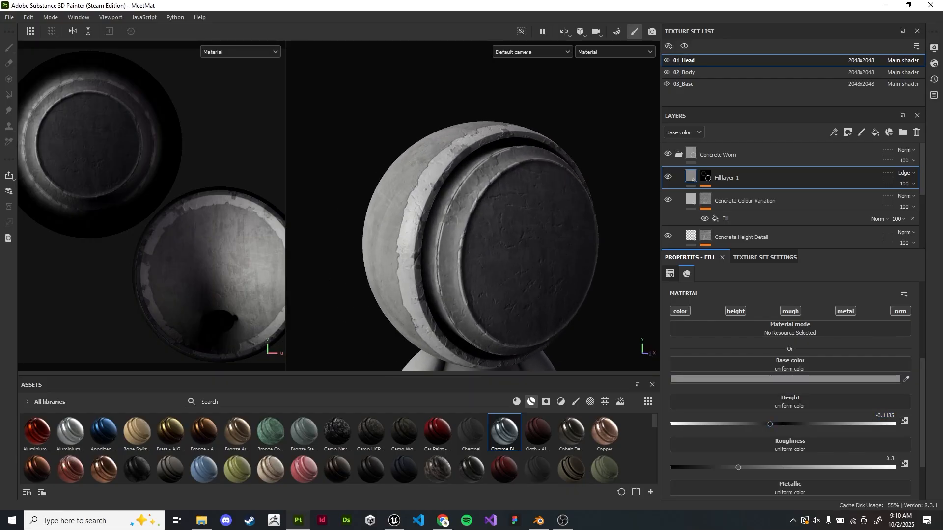
drag(738, 467, 784, 468)
drag(863, 467, 886, 467)
Rotate the environment lighting around the head to check how the recessed edge wear catches the light
scroll(442, 226, up, 4)
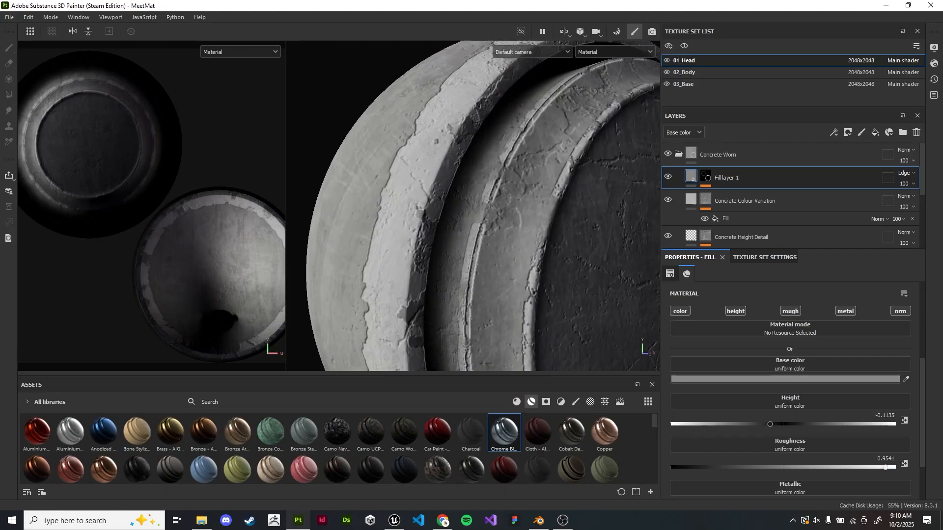
shift+right_drag(473, 222, 511, 221)
scroll(476, 231, down, 4)
alt+drag(511, 221, 498, 229)
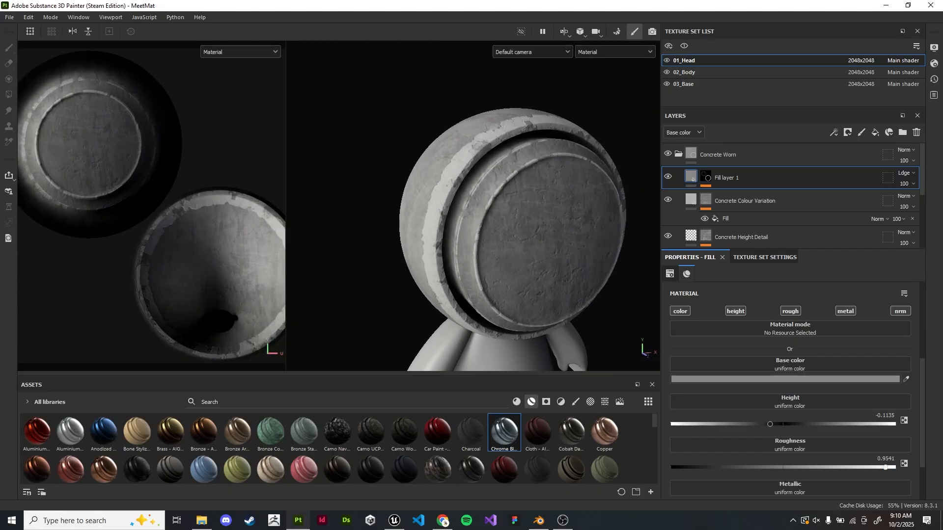
shift+right_drag(499, 228, 536, 228)
alt+drag(491, 211, 526, 246)
shift+right_drag(511, 226, 550, 226)
alt+drag(550, 226, 492, 215)
shift+right_drag(491, 221, 555, 222)
scroll(497, 221, down, 4)
scroll(491, 221, up, 3)
mouse_move(491, 221)
alt+mouse_down()
mouse_move(506, 231)
mouse_move(501, 221)
alt+mouse_up()
scroll(496, 221, up, 2)
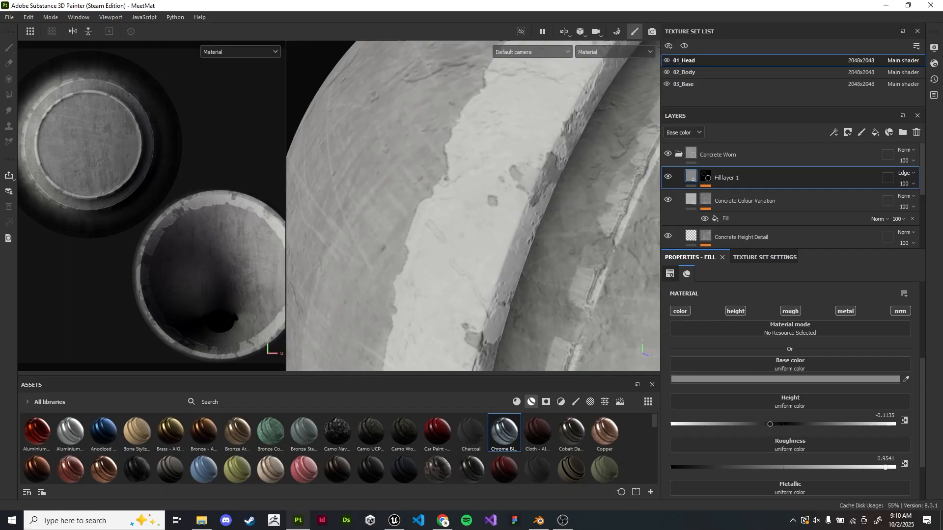
Examine the chipped edge band and its height transitions on the head closely from several angles
alt+drag(422, 255, 535, 194)
alt+middle_drag(536, 194, 545, 81)
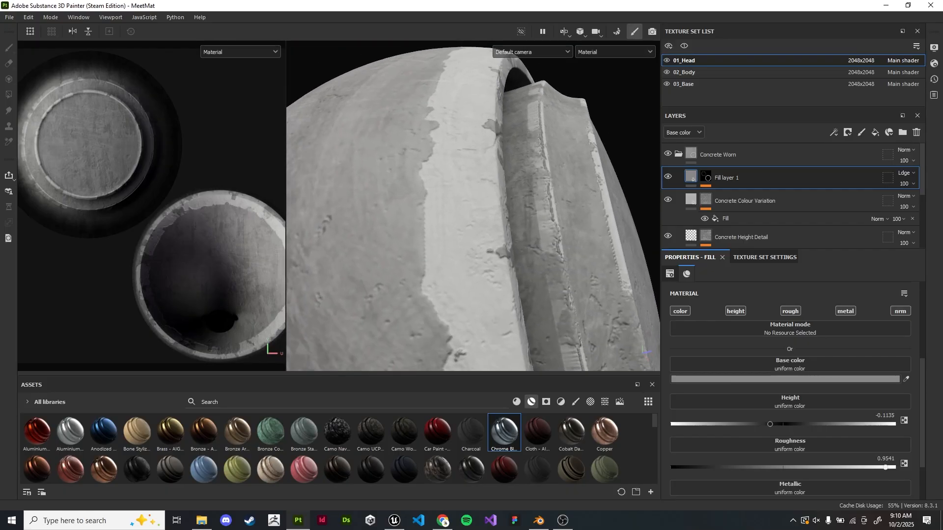
alt+drag(474, 208, 393, 182)
mouse_move(449, 219)
alt+mouse_down()
mouse_move(398, 209)
mouse_move(491, 229)
mouse_move(509, 167)
mouse_move(455, 191)
mouse_move(417, 182)
mouse_move(461, 211)
alt+mouse_up()
scroll(473, 206, up, 3)
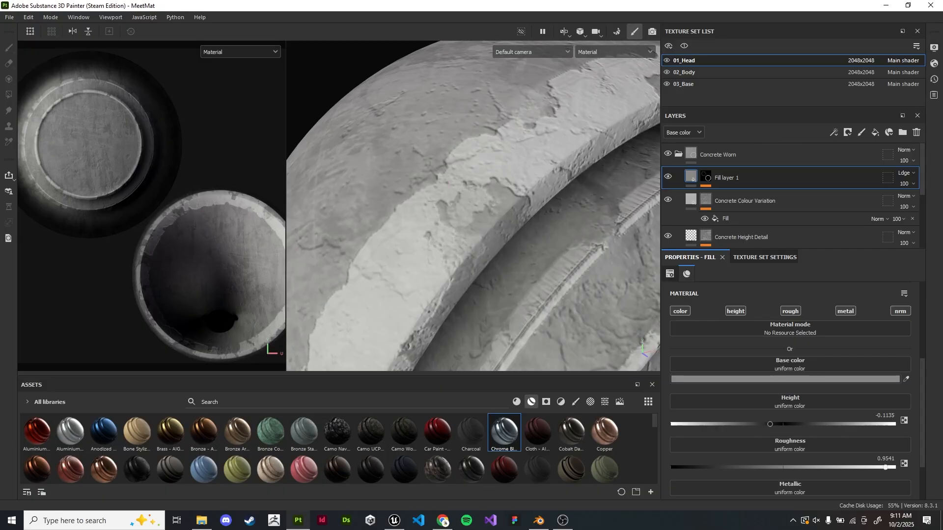
scroll(418, 145, down, 2)
alt+drag(443, 206, 442, 189)
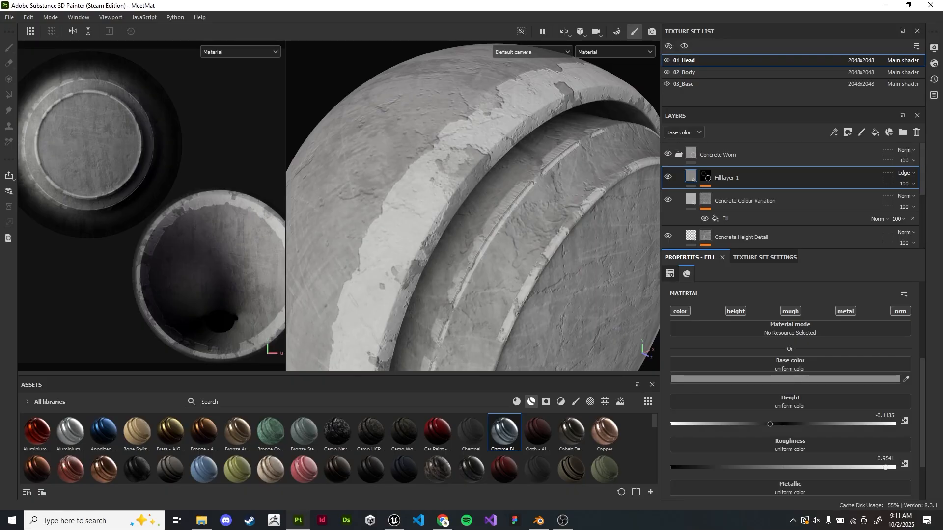
alt+drag(442, 162, 490, 106)
scroll(490, 105, down, 2)
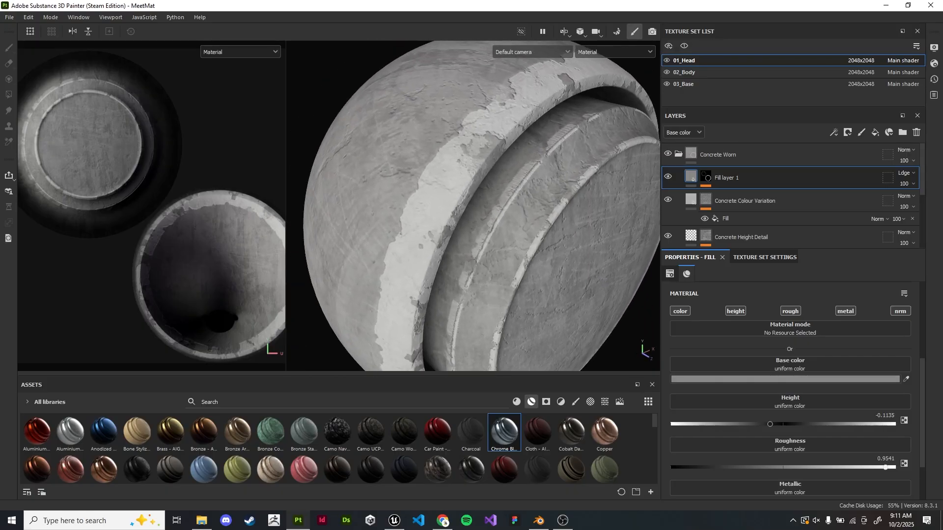
Rename Fill layer 1 as Edge Damage
double_click(728, 178)
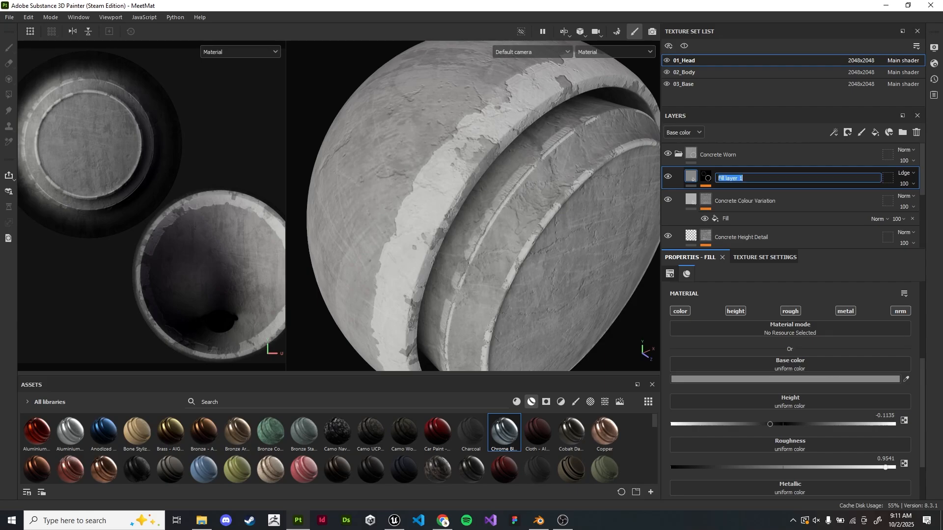
key(BackSpace)
text(Ed)
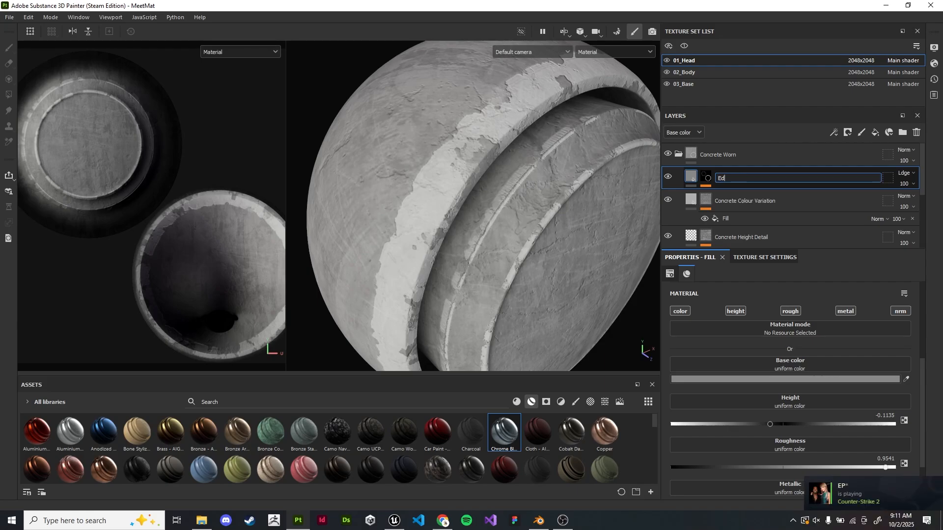
text(ge Damage)
key(Return)
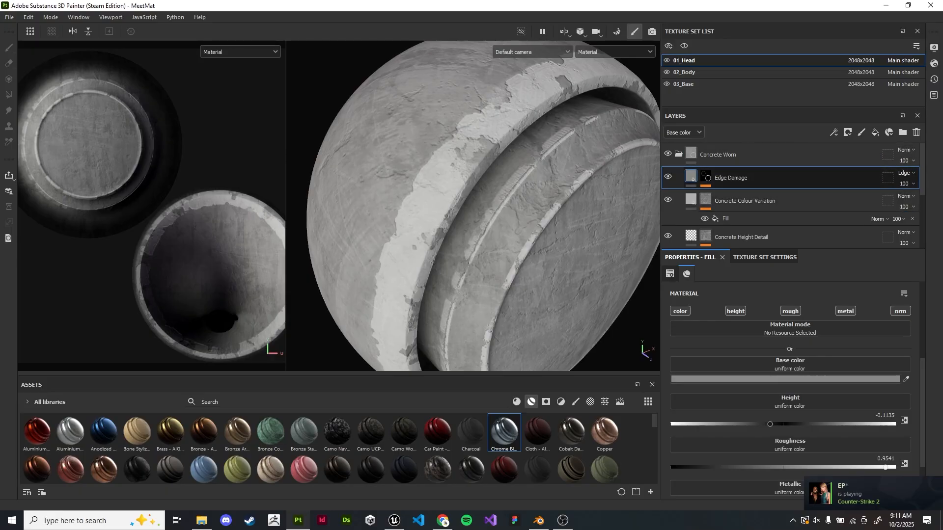
Compare the Edge Damage mask with Blur Slope off and on, and add an anchor point above that filter
click(706, 177)
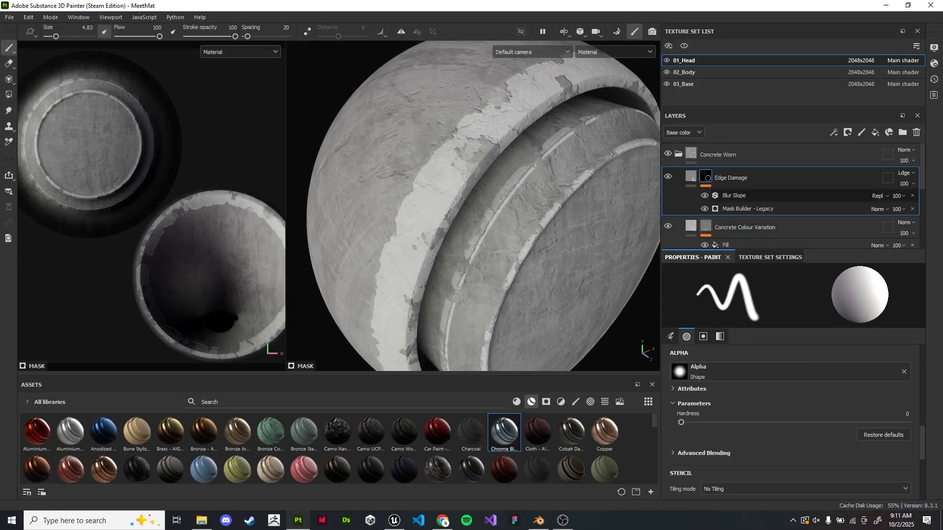
click(704, 196)
click(705, 195)
click(705, 195)
click(704, 195)
click(704, 196)
click(705, 196)
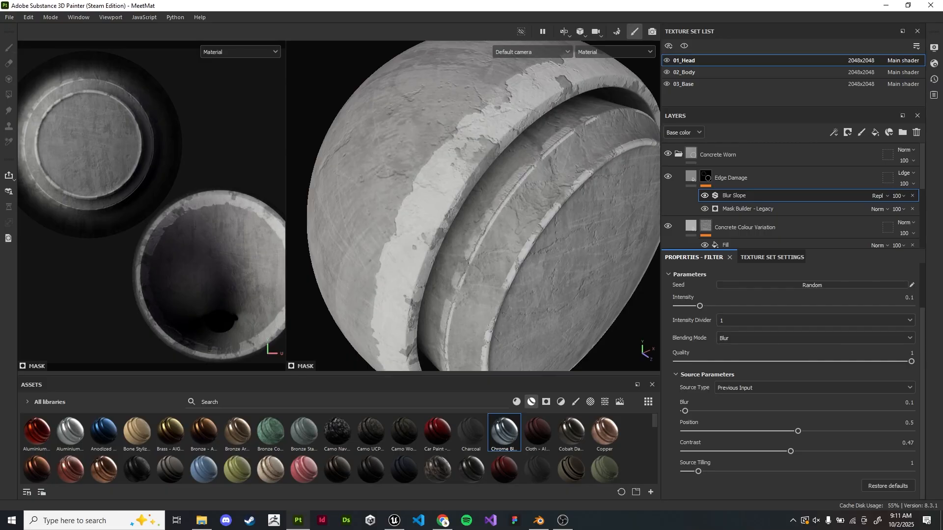
right_click(754, 196)
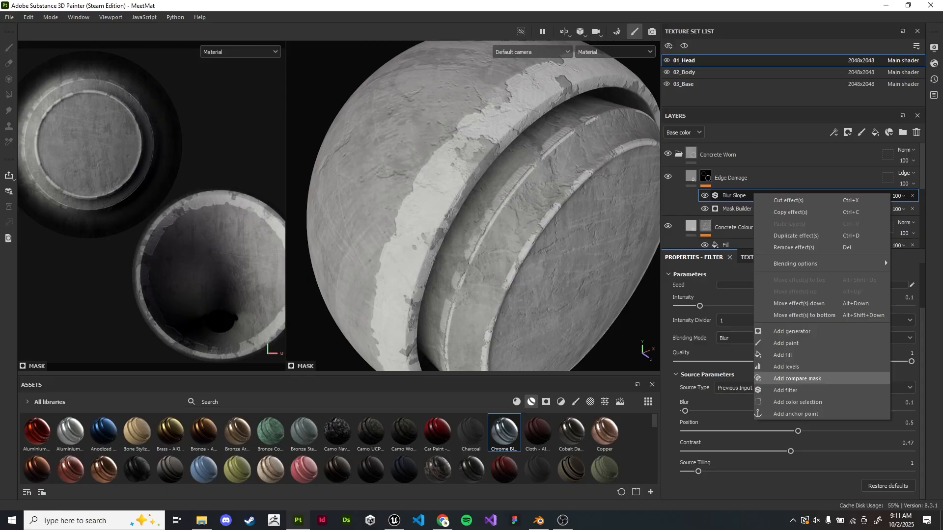
click(796, 414)
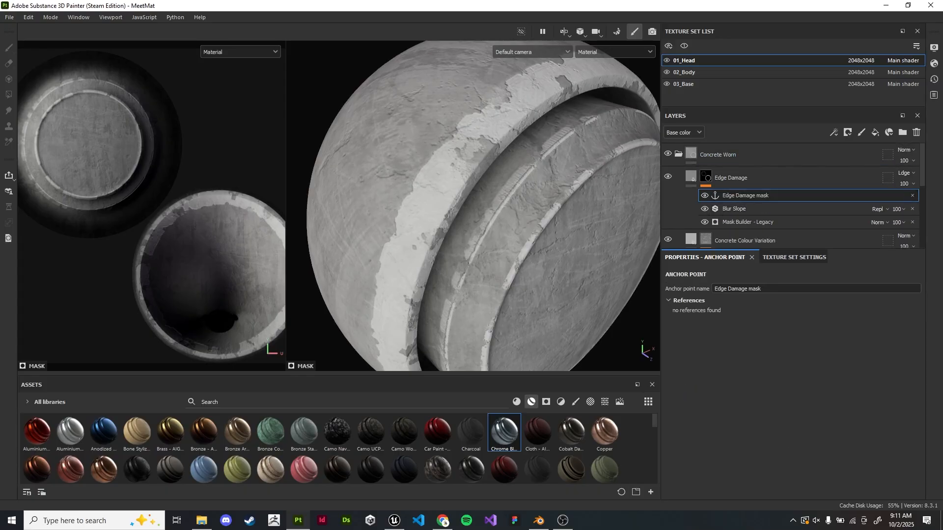
Add a fill layer above Edge Damage and disable its color, roughness and metallic channels
click(731, 178)
click(875, 132)
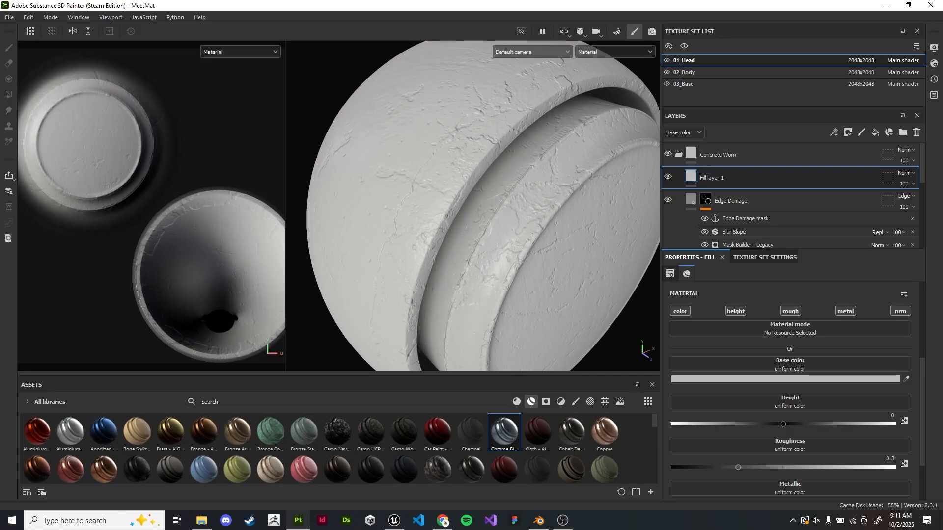
click(679, 311)
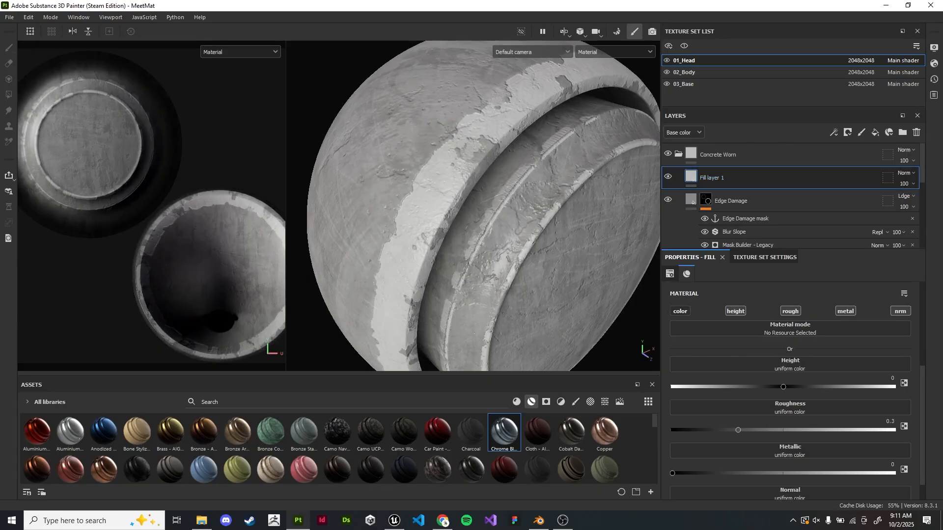
click(790, 311)
click(845, 311)
Switch the layer stack to the Height channel and add a black mask to the new fill layer
click(683, 132)
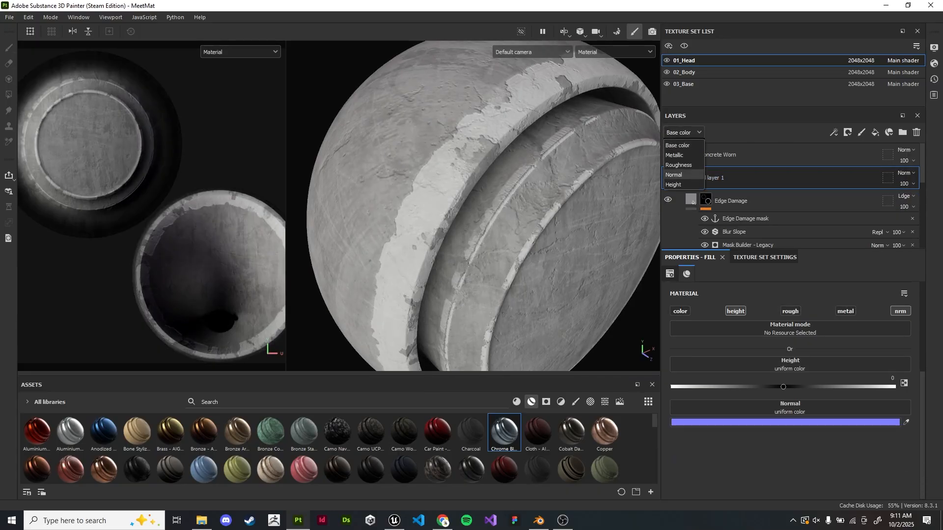
click(684, 185)
right_click(728, 176)
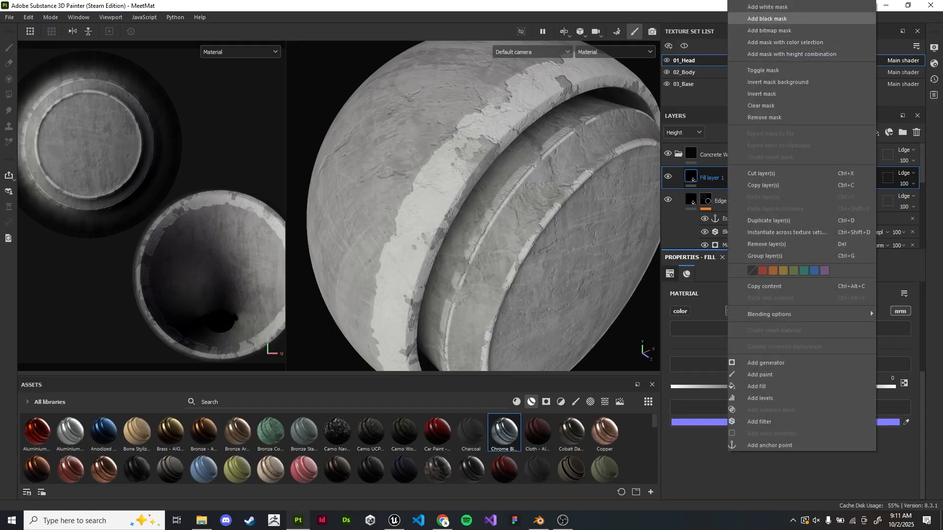
click(757, 18)
scroll(790, 408, down, 5)
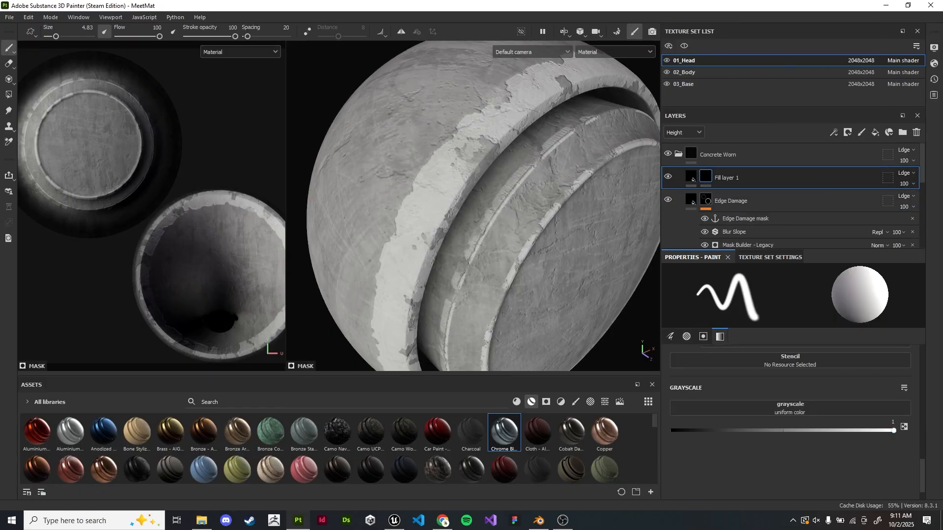
Add a Grunge Concrete Old fill to Fill layer 1's mask and switch the viewport display to Mask
right_click(731, 178)
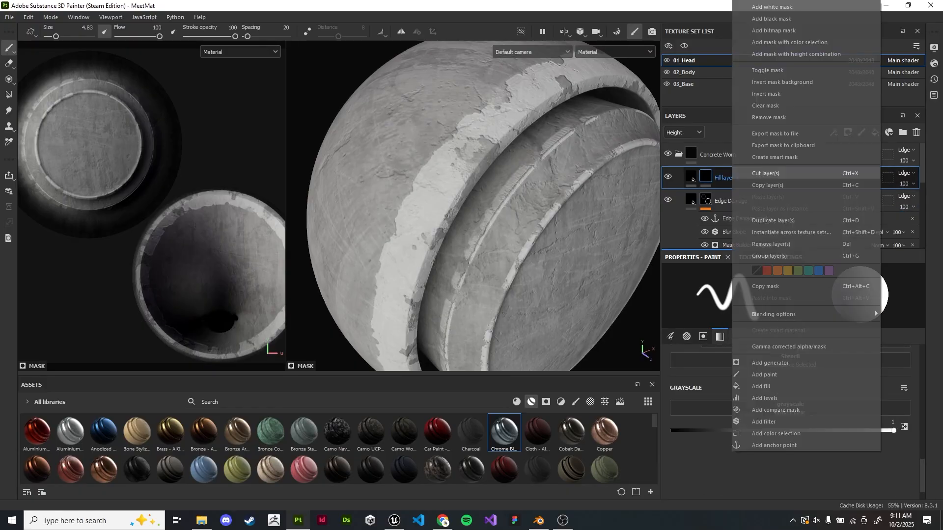
click(761, 387)
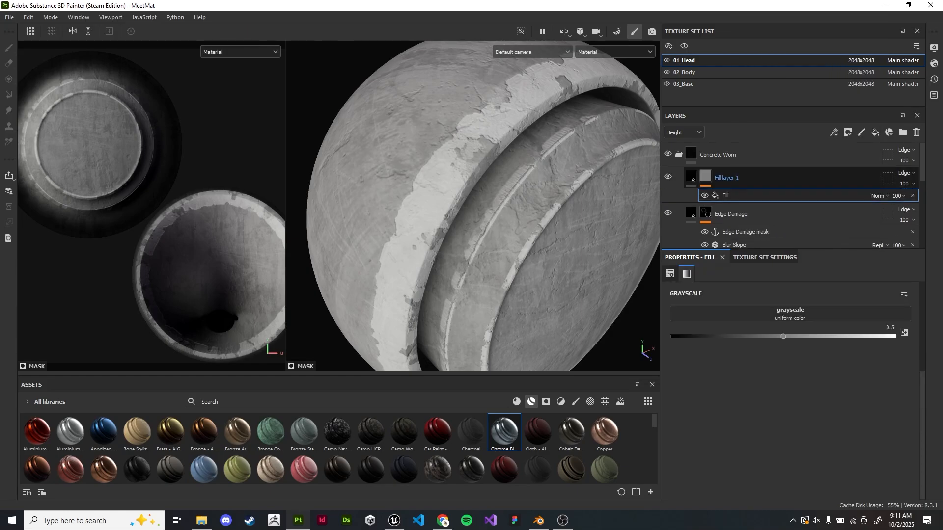
click(793, 314)
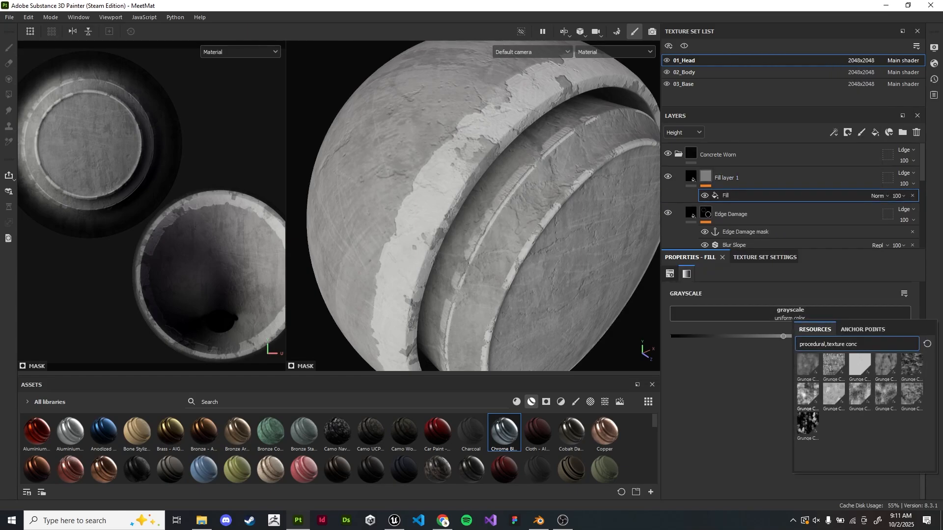
click(808, 393)
click(594, 52)
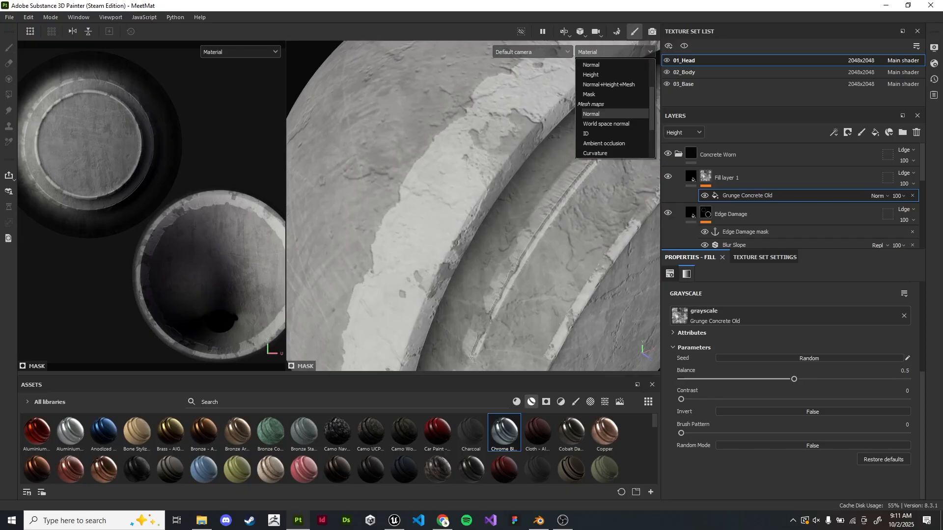
click(604, 94)
alt+drag(448, 318, 458, 307)
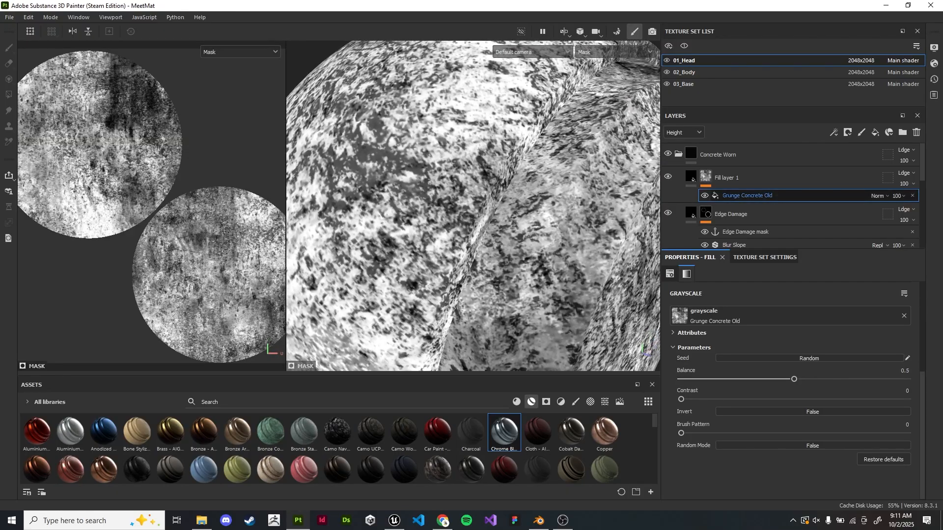
Add a second fill beneath Grunge Concrete Old in the mask and source it from the Concrete Height Detail mask anchor point
right_click(776, 196)
click(811, 356)
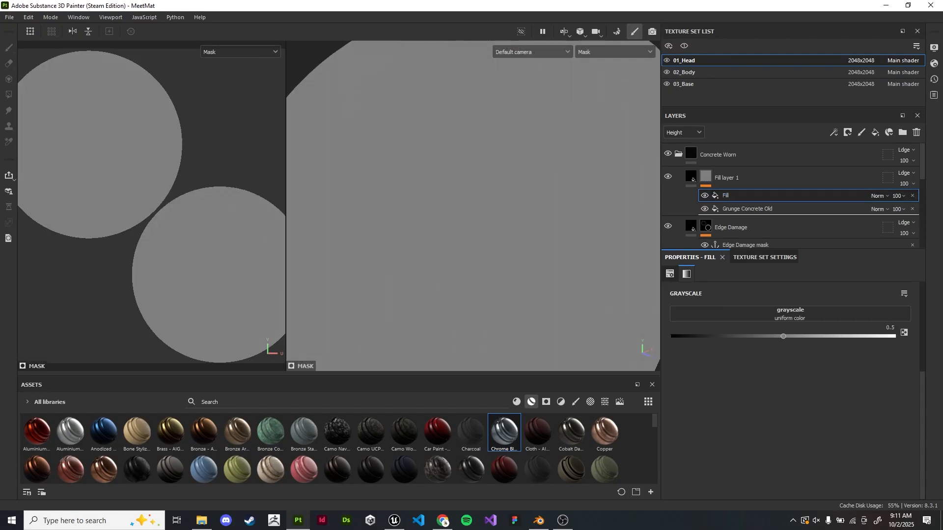
drag(776, 195, 776, 212)
click(790, 314)
click(853, 331)
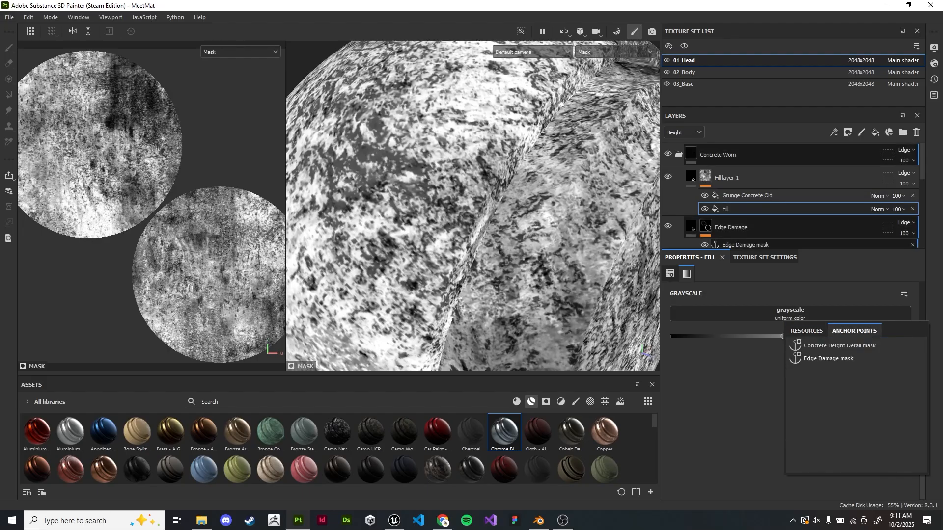
click(840, 346)
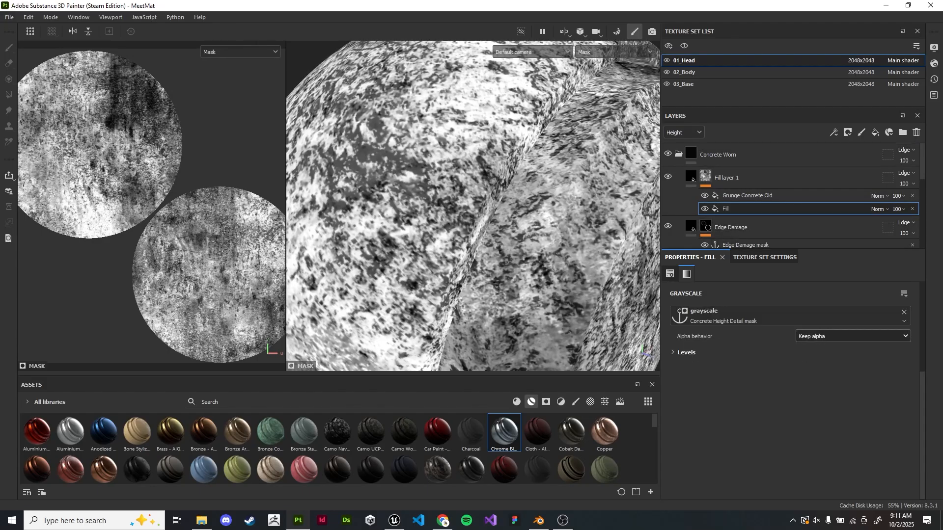
Set the blending mode of the Grunge Concrete Old fill to Multiply
click(879, 196)
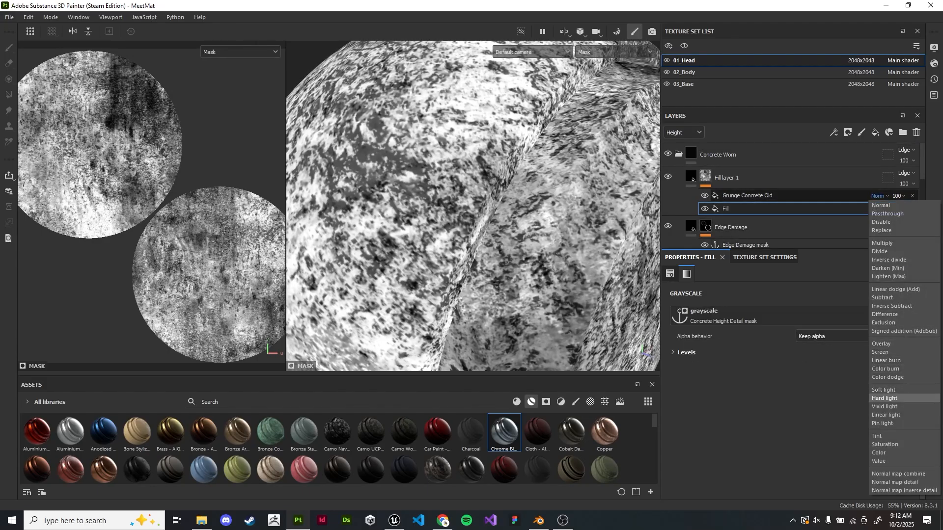
click(883, 243)
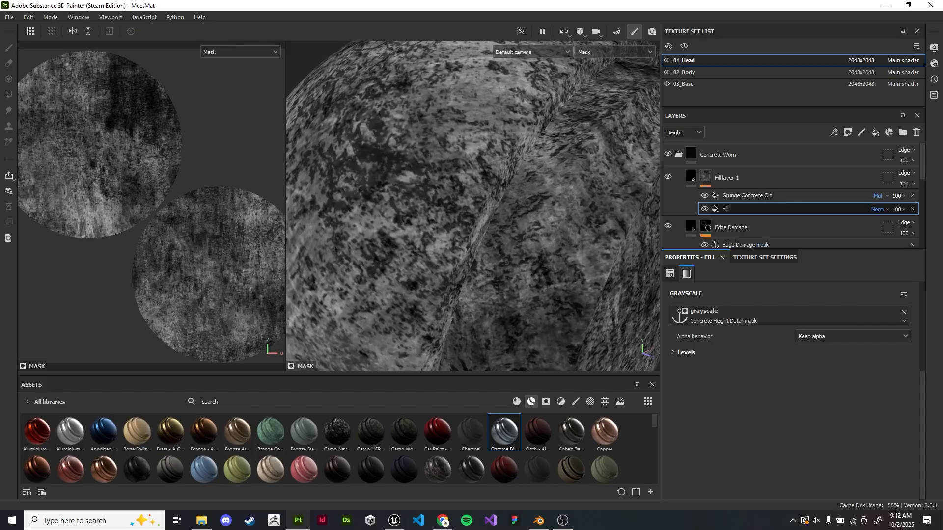
scroll(473, 206, down, 3)
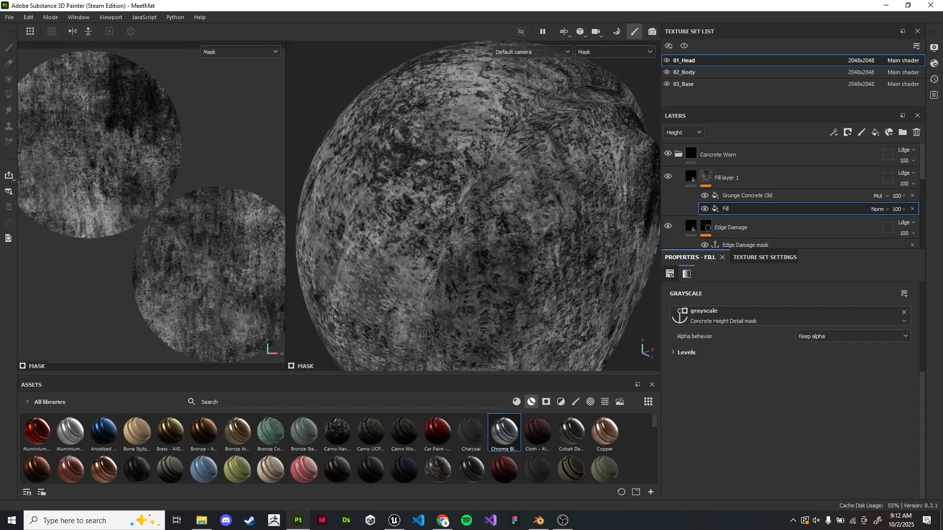
Replace the lower fill's source with the Edge Damage mask anchor point, hiding Grunge Concrete Old temporarily to check the fill alone
click(704, 209)
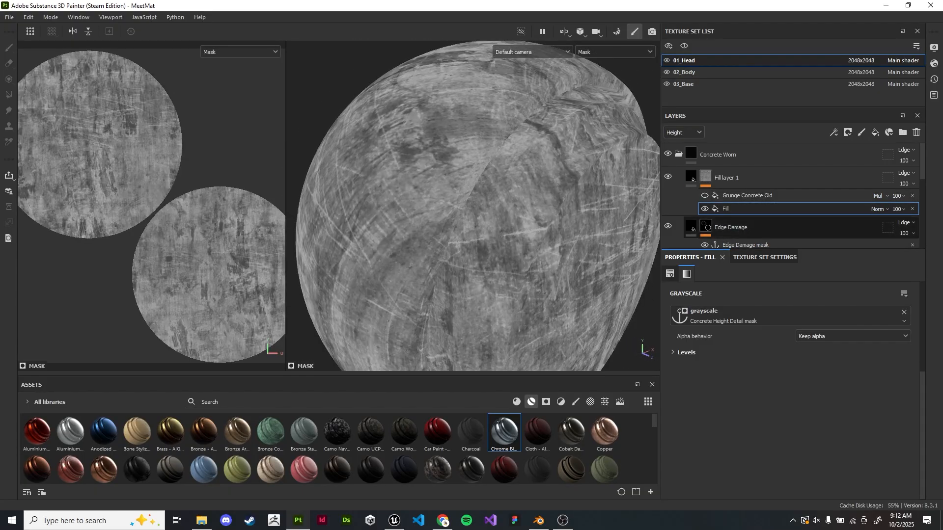
scroll(791, 197, down, 2)
scroll(790, 197, up, 1)
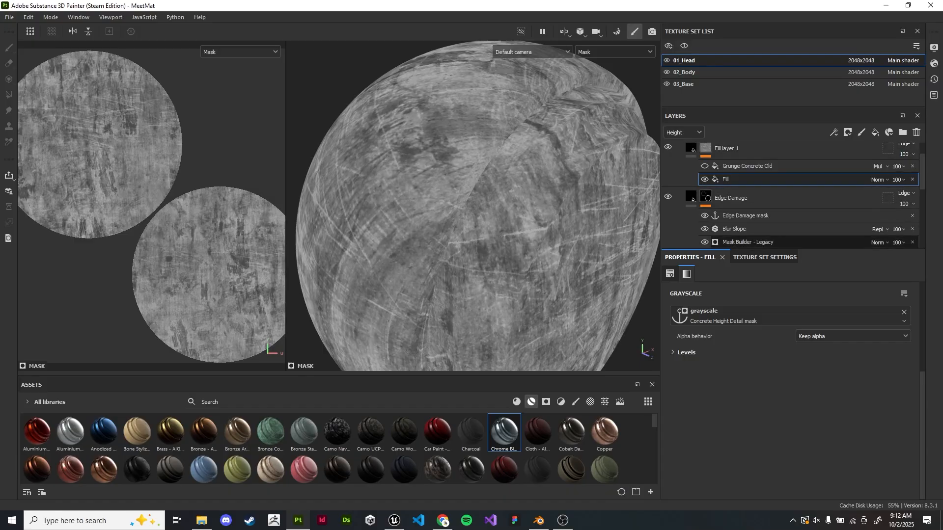
click(796, 320)
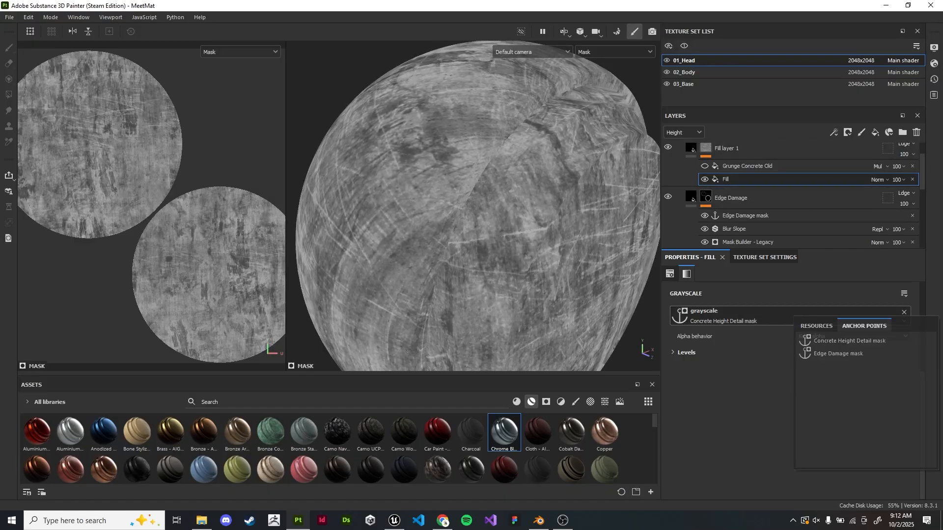
click(835, 353)
click(704, 166)
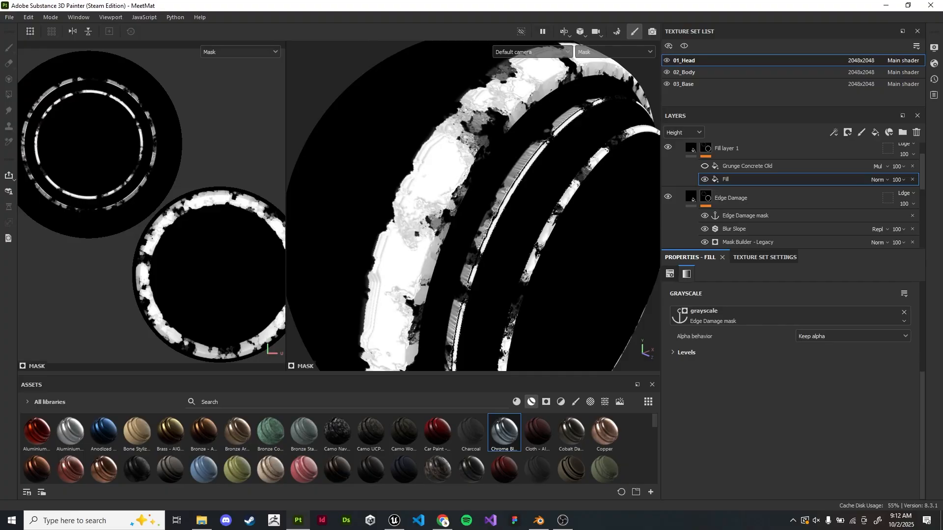
Select the Grunge Concrete Old fill and inspect how it breaks up the edge mask along the head's rim
click(747, 166)
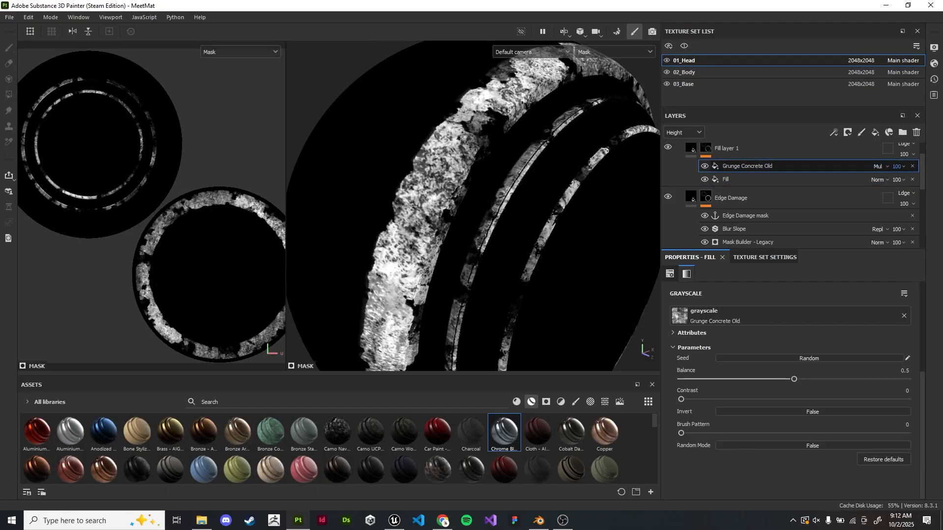
scroll(473, 206, up, 3)
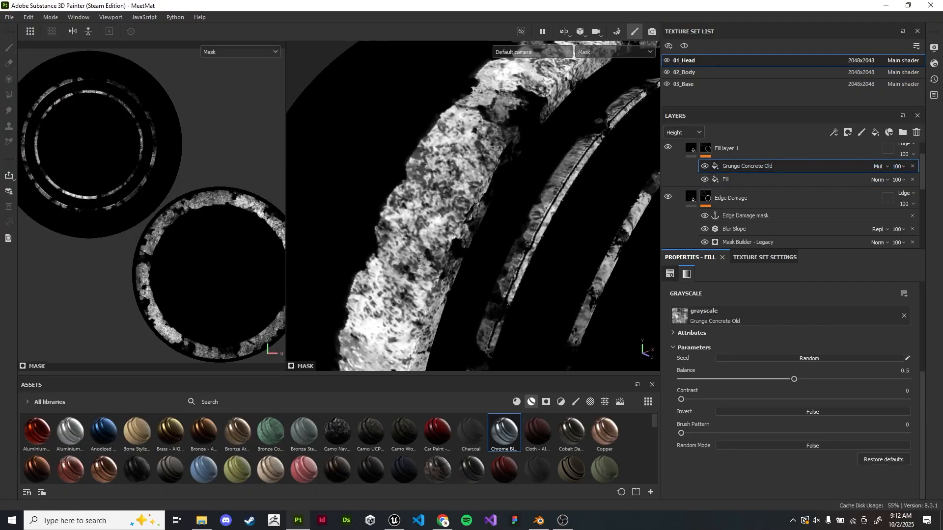
alt+middle_drag(472, 206, 564, 290)
scroll(473, 205, up, 3)
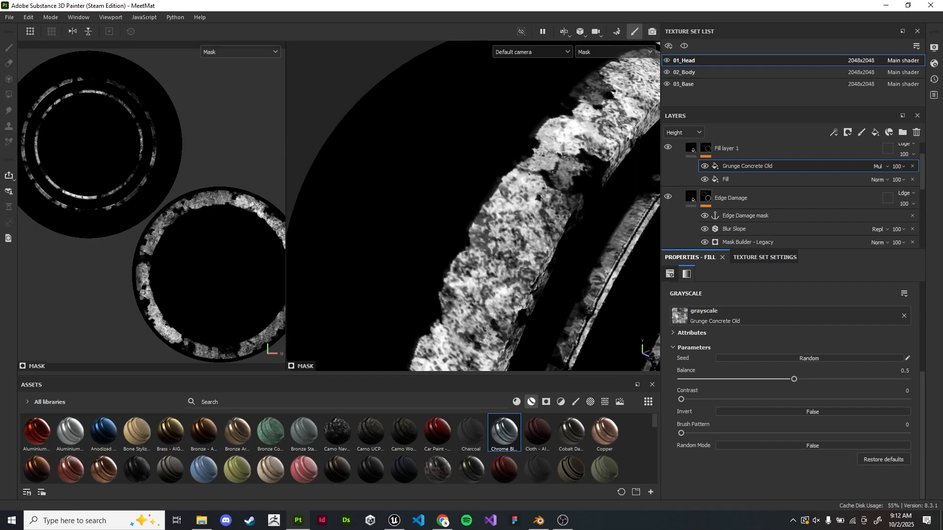
scroll(473, 205, down, 3)
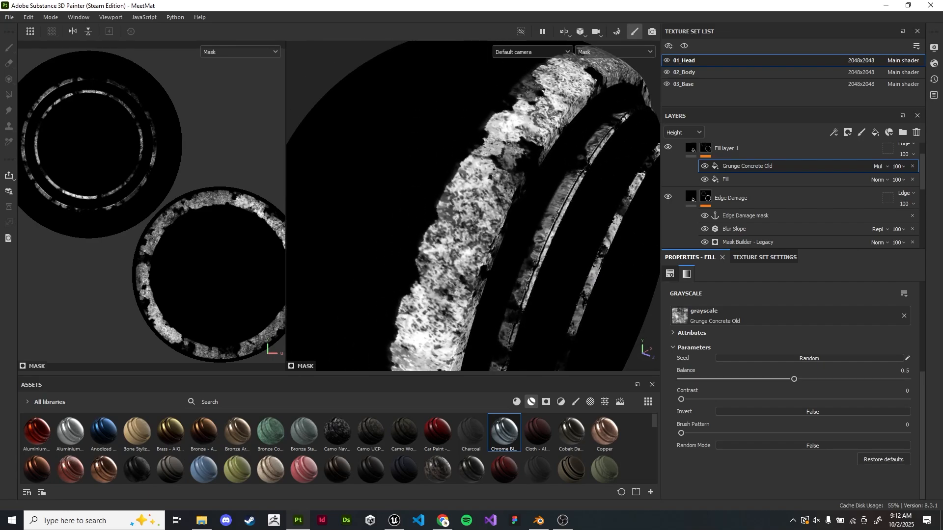
scroll(473, 206, up, 2)
alt+drag(474, 205, 461, 174)
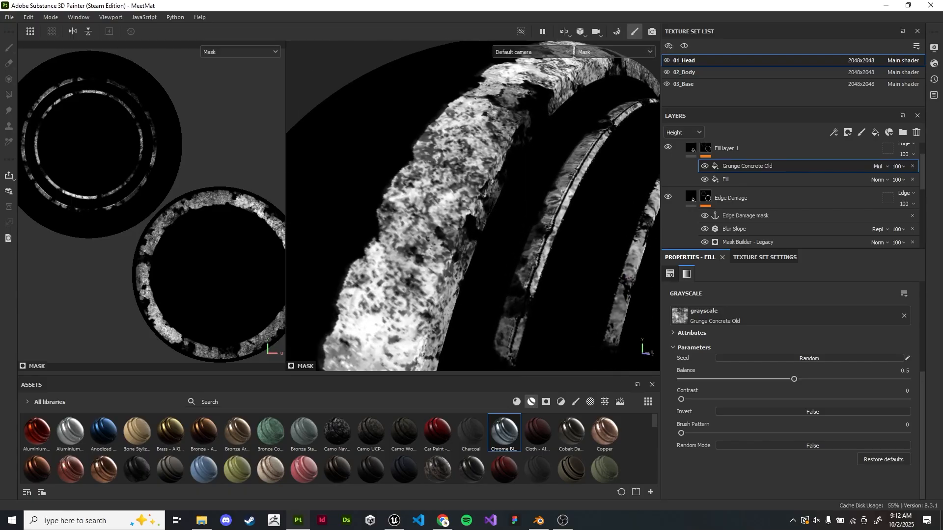
Rename Fill layer 1 as Edge Wear Detail
double_click(727, 148)
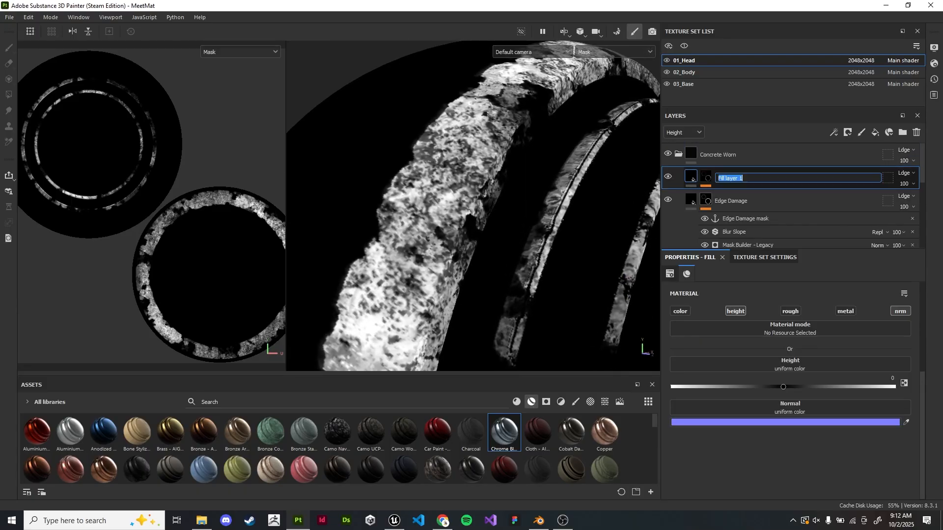
text(Edge Wear Detail)
key(Return)
Switch the viewport display back to Material and view the worn rim of the head
scroll(473, 205, down, 2)
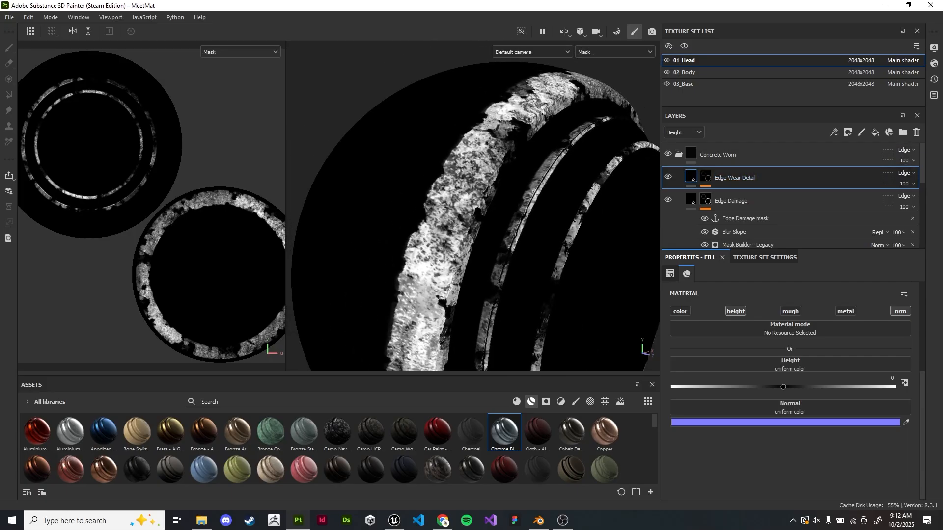
click(614, 52)
click(604, 74)
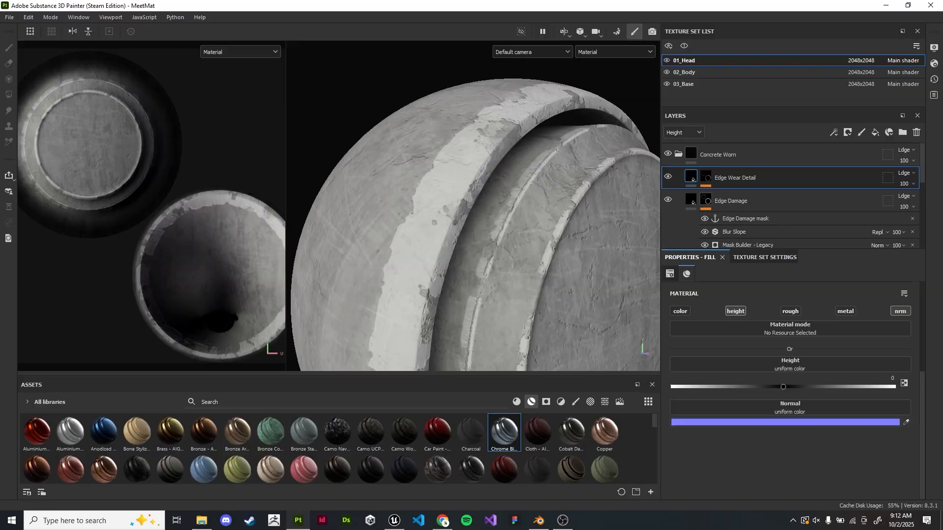
alt+drag(473, 205, 496, 209)
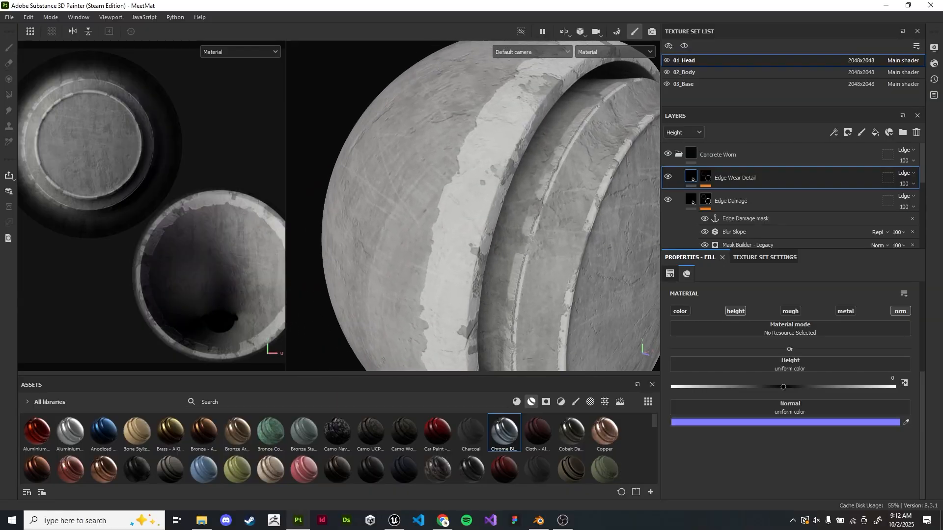
Set the height of the Edge Wear Detail fill layer to 0.2096
drag(783, 387, 803, 387)
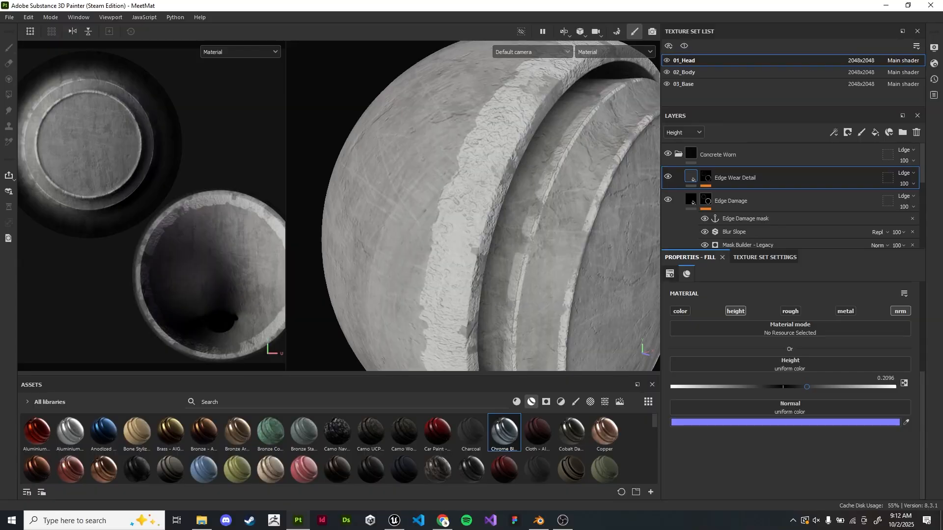
scroll(491, 205, down, 3)
alt+drag(588, 287, 560, 273)
mouse_move(560, 272)
shift+right_down()
mouse_move(623, 272)
mouse_move(569, 275)
shift+right_up()
alt+drag(569, 275, 572, 189)
scroll(552, 214, down, 3)
shift+right_drag(572, 189, 530, 189)
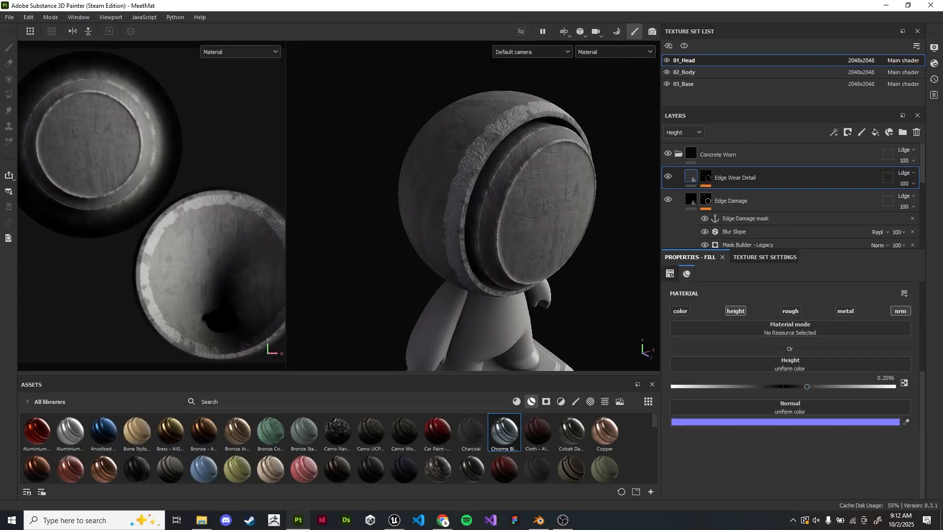
Examine the edge wear relief on the head up close and from a distance under different lighting directions
scroll(491, 207, up, 5)
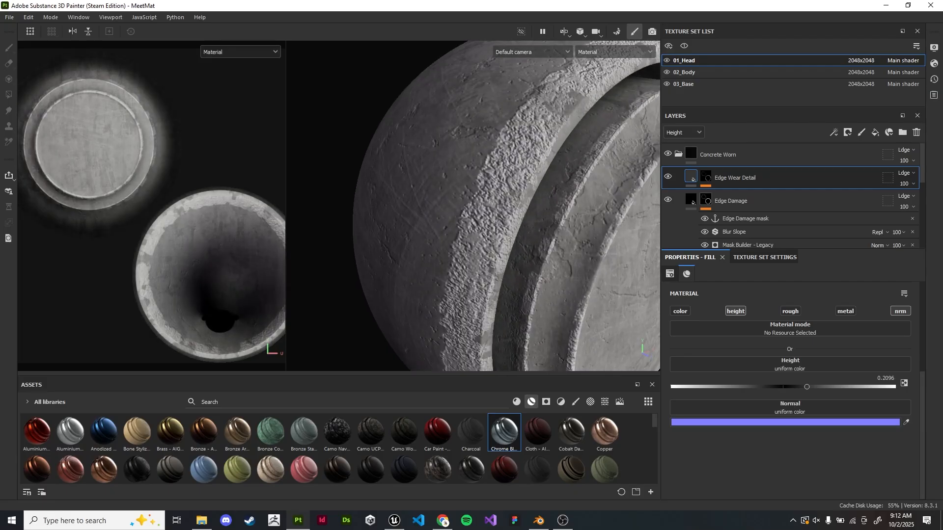
shift+right_drag(491, 206, 528, 206)
scroll(473, 205, down, 3)
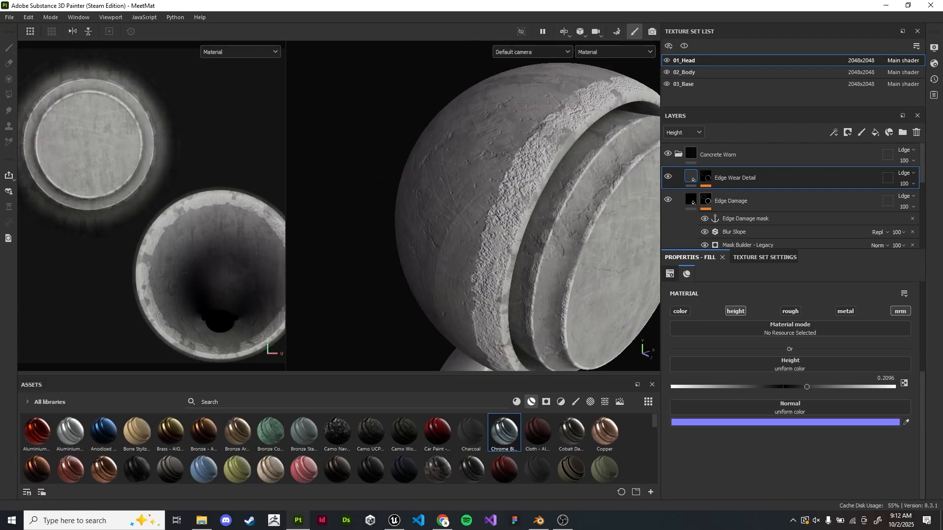
scroll(473, 205, up, 4)
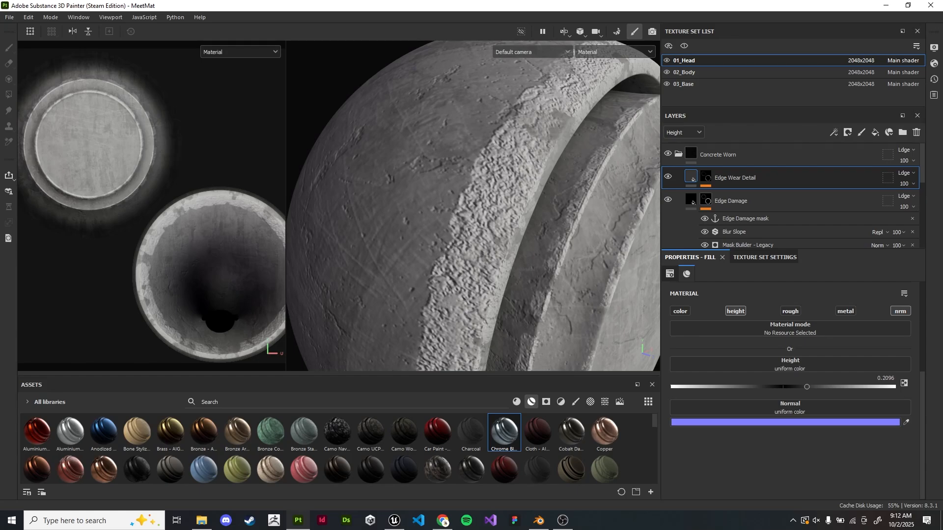
scroll(473, 206, down, 3)
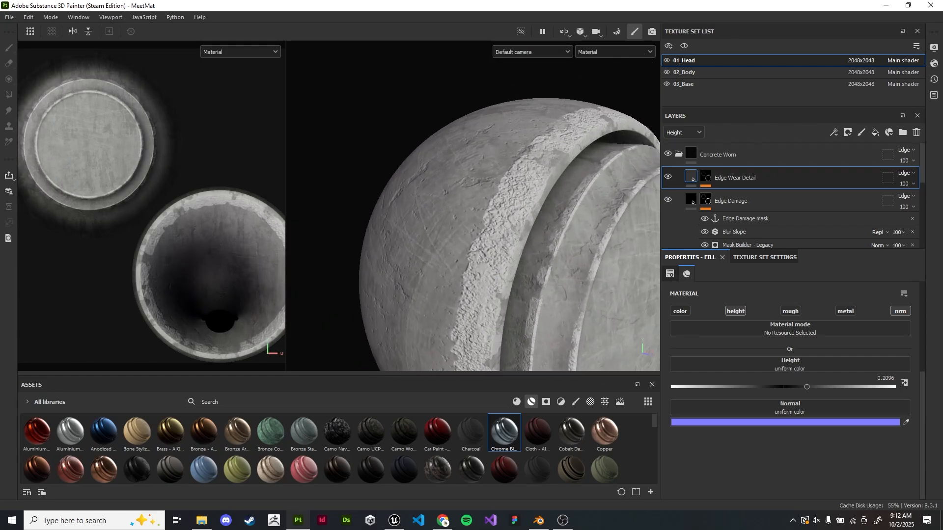
scroll(473, 206, down, 4)
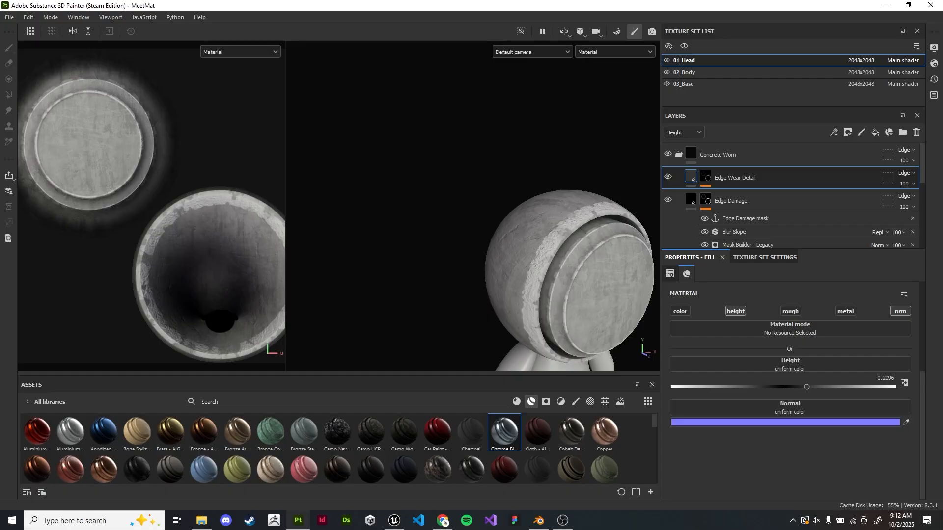
scroll(473, 207, down, 5)
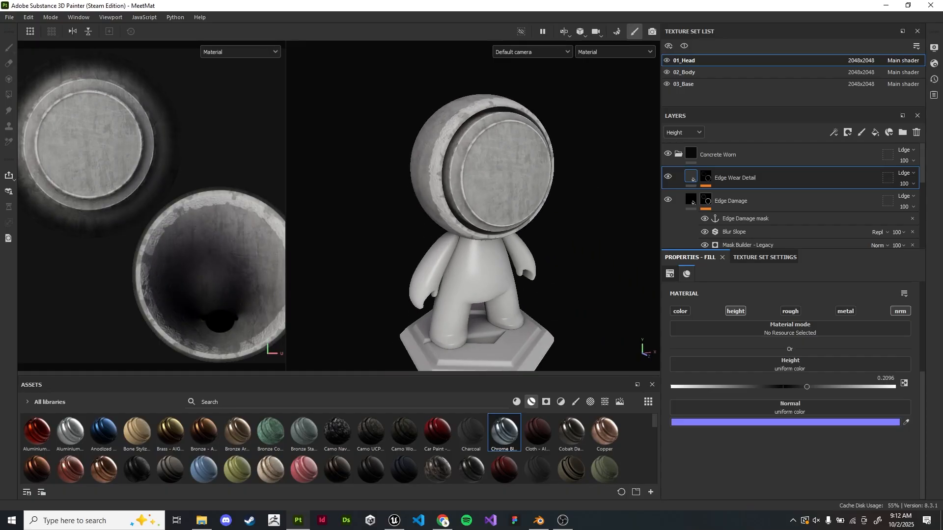
shift+right_drag(473, 206, 491, 207)
alt+drag(473, 207, 491, 206)
alt+middle_drag(473, 206, 489, 193)
shift+right_drag(473, 206, 491, 207)
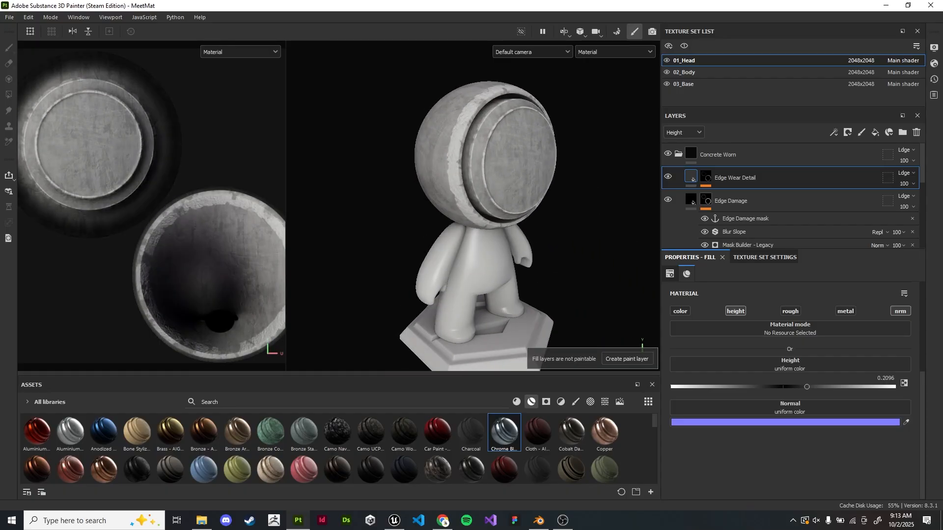
alt+drag(473, 206, 473, 199)
Collapse and select the Concrete Worn group, and enlarge the layer list area
click(679, 153)
click(717, 154)
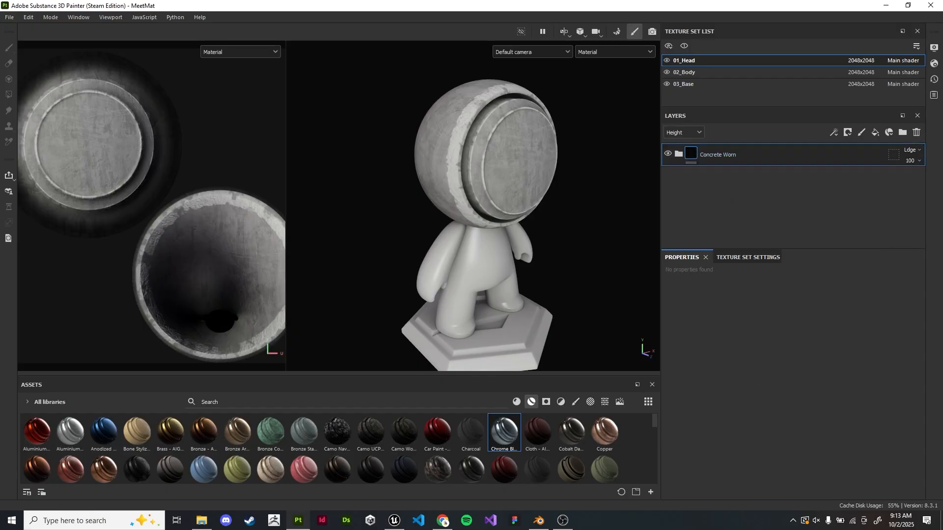
drag(747, 249, 746, 315)
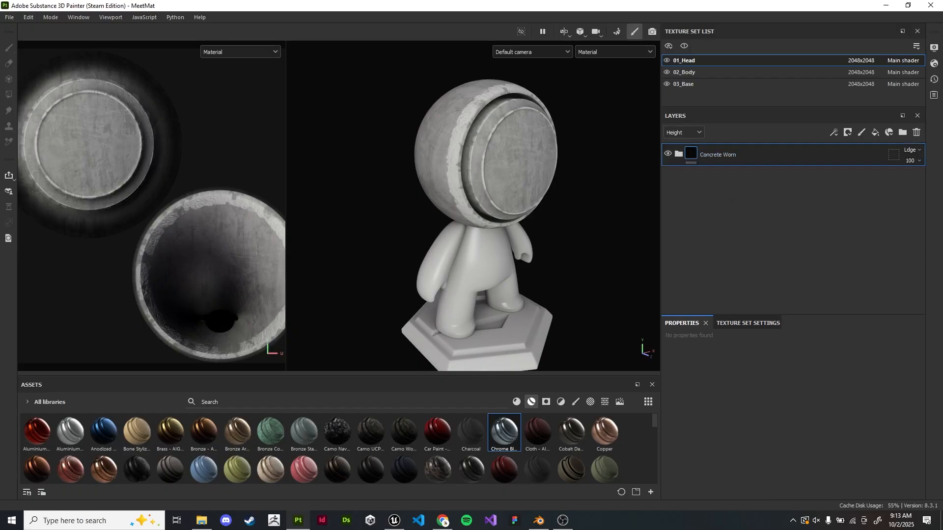
Show the Base color channel in the layer stack and create a smart material from the Concrete Worn group
click(684, 132)
click(683, 155)
click(683, 132)
click(683, 145)
right_click(741, 155)
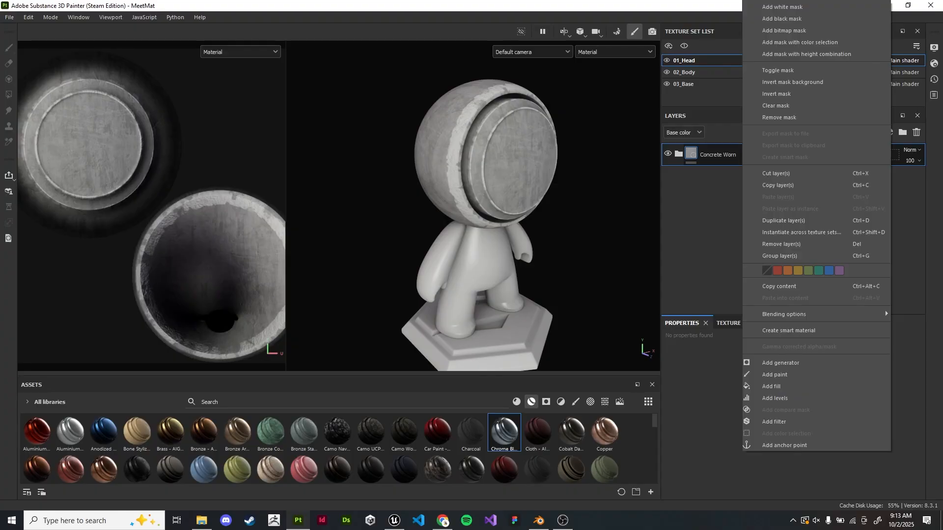
click(789, 331)
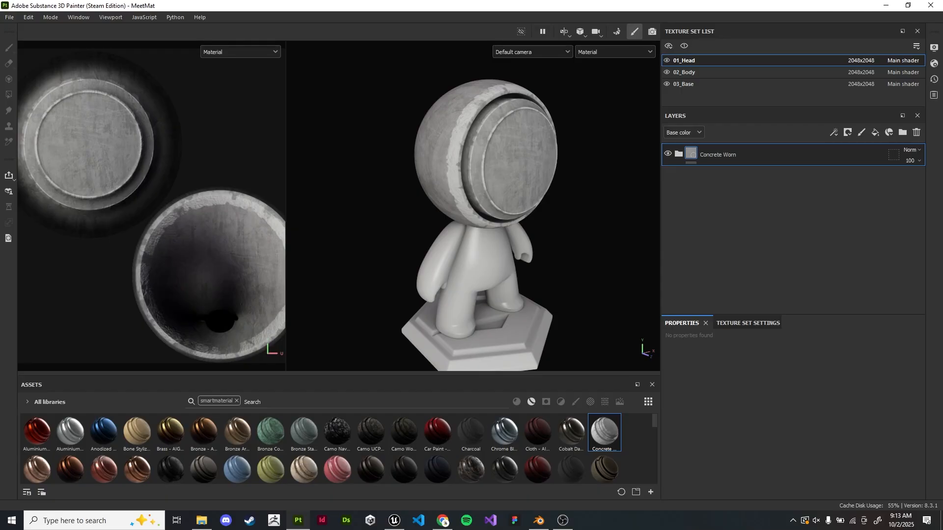
Enlarge the asset browser, clear the smartmaterial filter and show only the Your assets library
drag(339, 374, 339, 283)
click(236, 310)
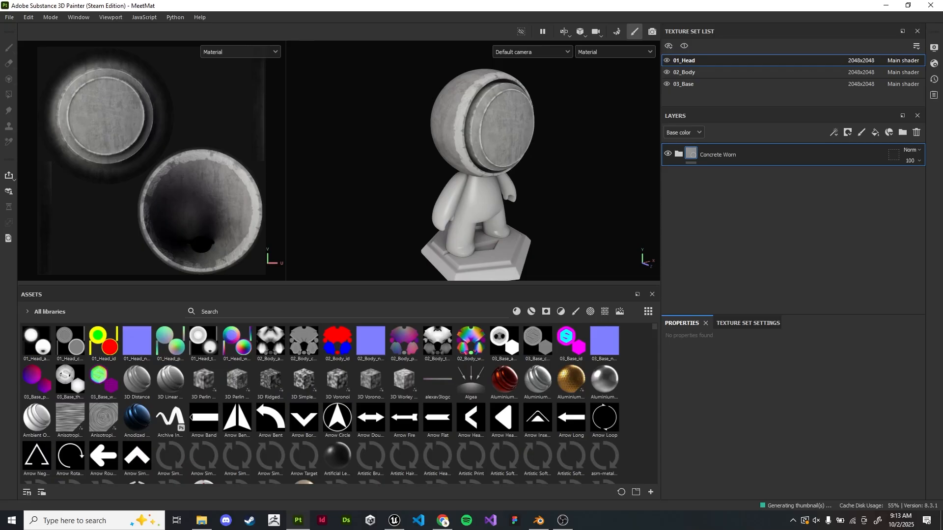
click(28, 312)
click(37, 334)
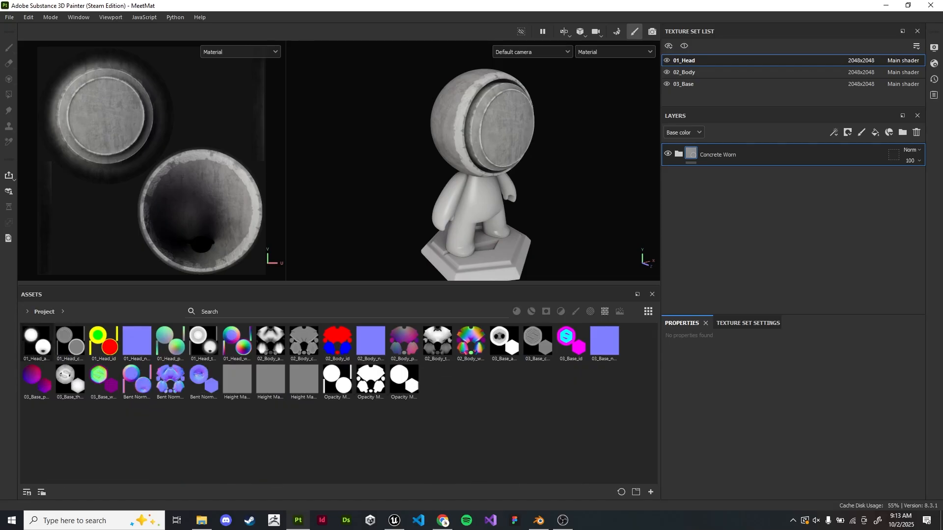
click(27, 311)
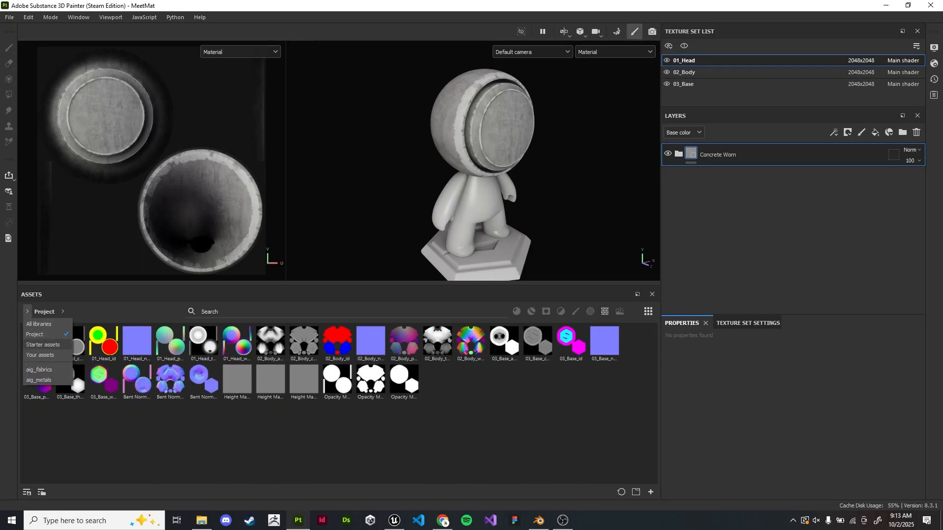
click(43, 344)
click(27, 312)
click(40, 355)
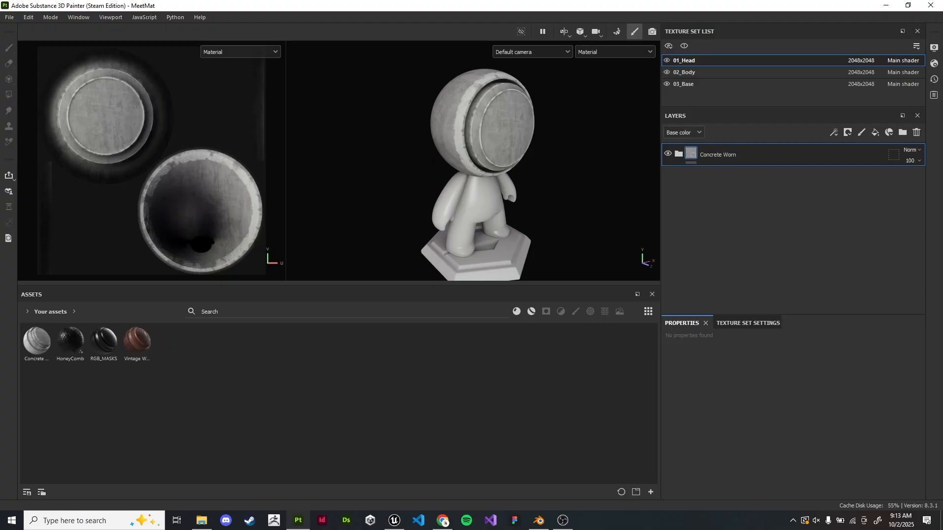
Try the Vintage Wood Polished smart material on the character's body and undo it
alt+drag(496, 164, 471, 164)
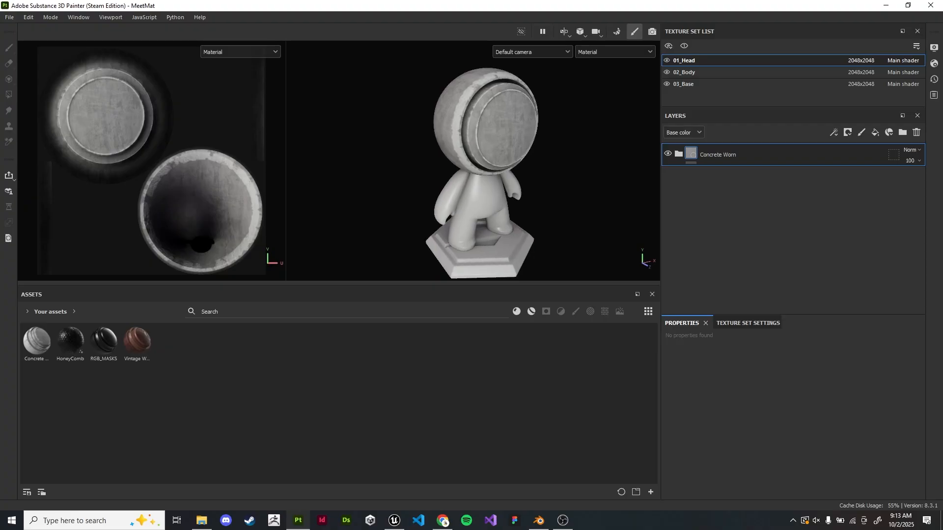
alt+middle_drag(472, 164, 457, 155)
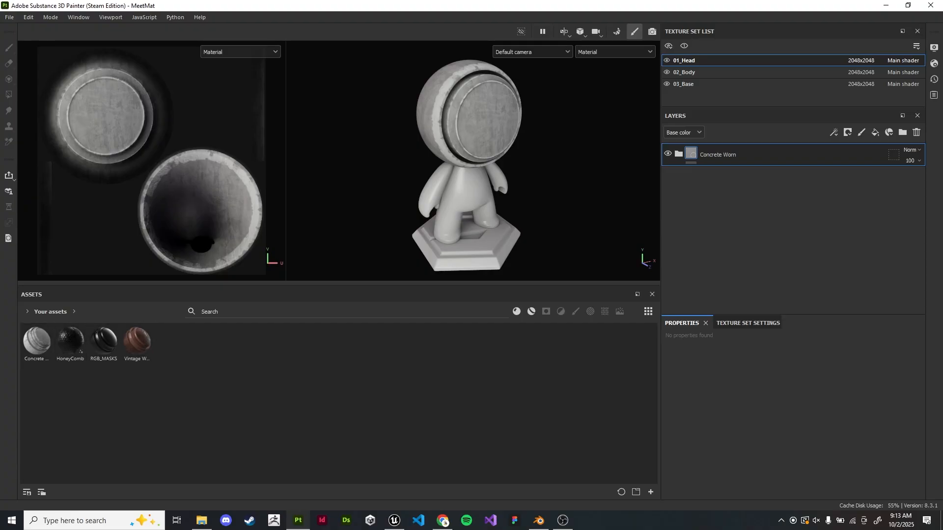
scroll(497, 207, up, 3)
alt+middle_drag(472, 165, 491, 151)
drag(137, 343, 467, 155)
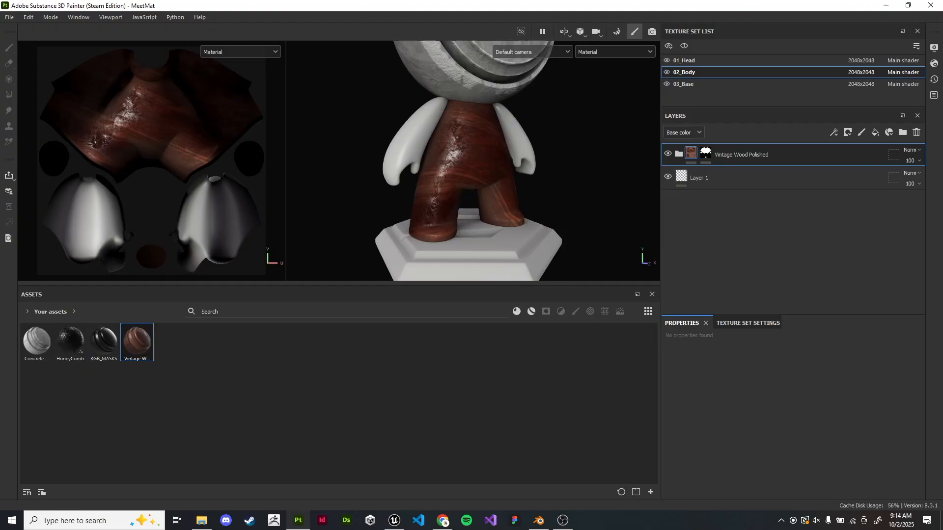
key(ctrl+z)
Apply the Concrete Worn smart material to the character's body and to the hexagonal base
drag(37, 342, 457, 162)
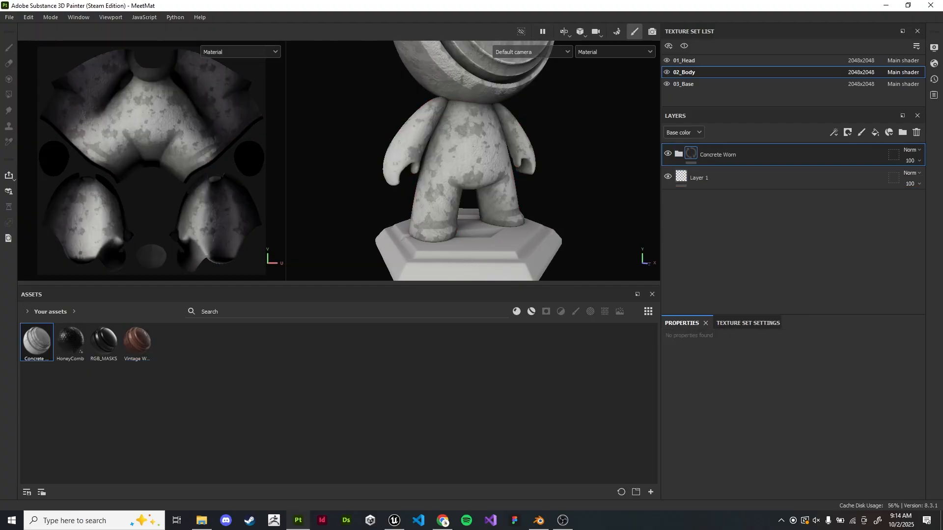
drag(36, 341, 392, 186)
alt+drag(473, 187, 472, 162)
scroll(472, 162, down, 2)
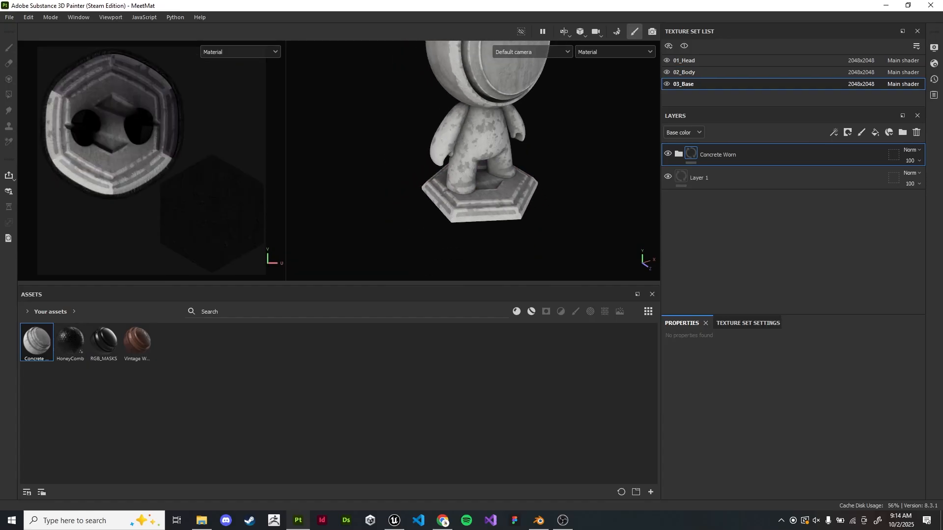
alt+middle_drag(473, 162, 456, 216)
scroll(456, 217, down, 2)
alt+drag(456, 216, 464, 213)
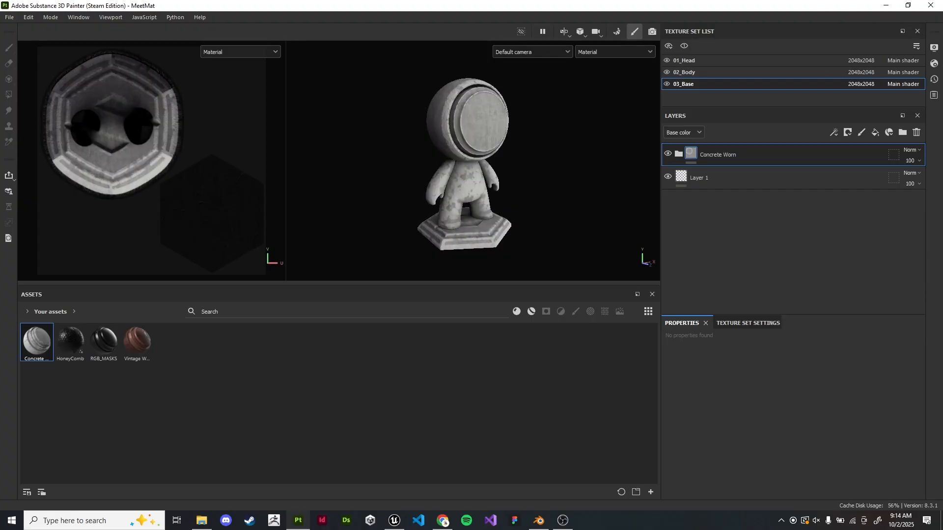
Make 02_Body the active texture set and expand its Concrete Worn group to see the layers
scroll(455, 161, up, 5)
scroll(424, 160, up, 4)
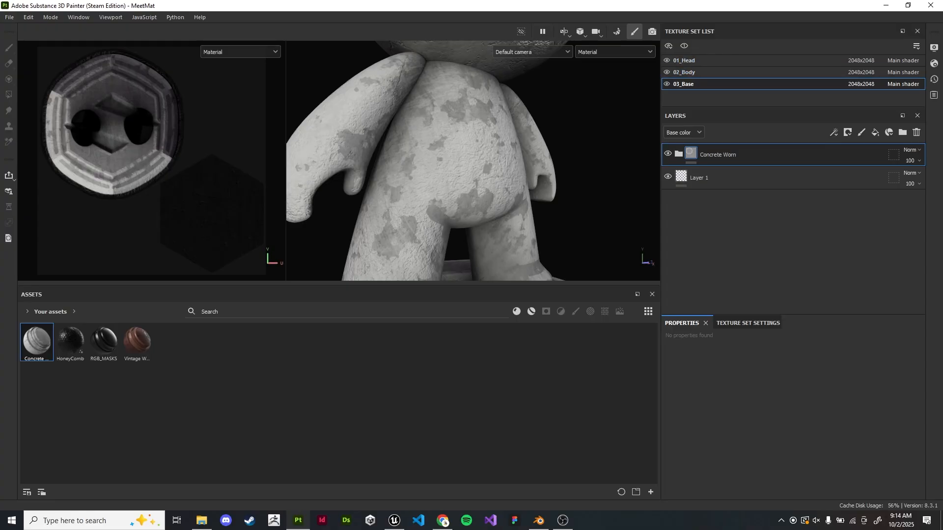
alt+drag(423, 160, 417, 193)
alt+middle_drag(417, 193, 439, 177)
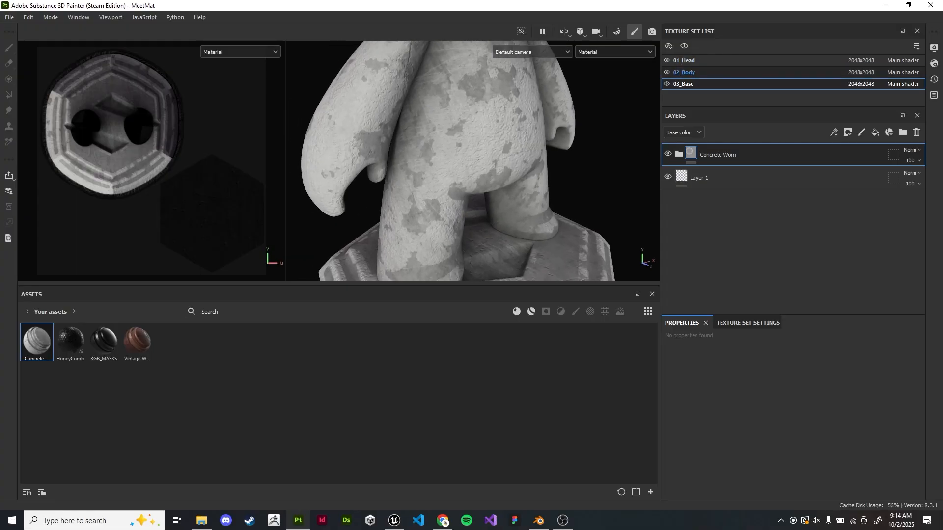
click(685, 72)
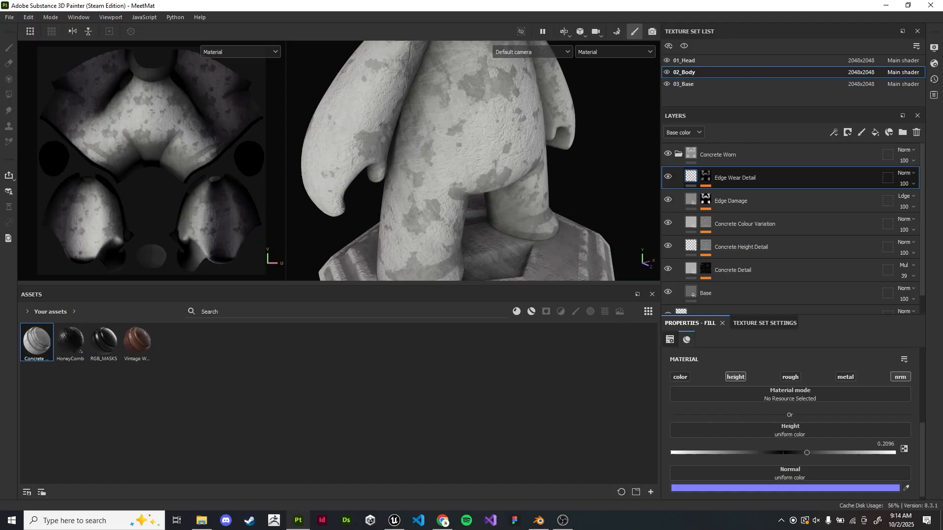
click(678, 154)
click(678, 154)
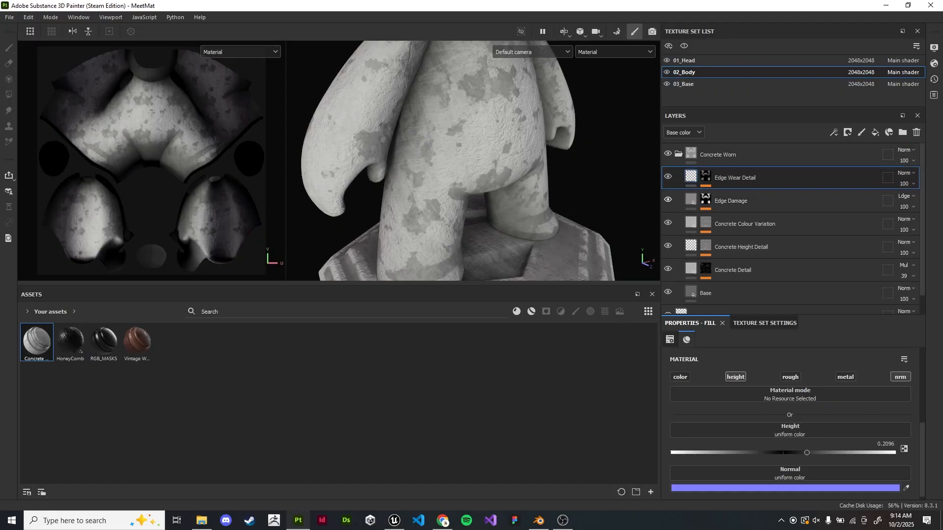
Show the mask effects of the body's Edge Damage layer and inspect the Edge Damage mask anchor point
click(667, 200)
click(668, 200)
click(731, 201)
click(705, 199)
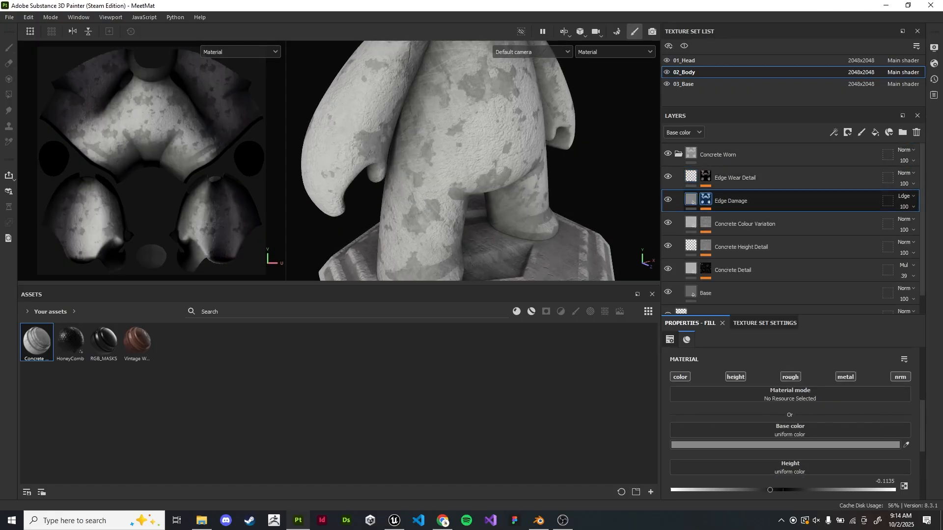
drag(790, 314, 790, 287)
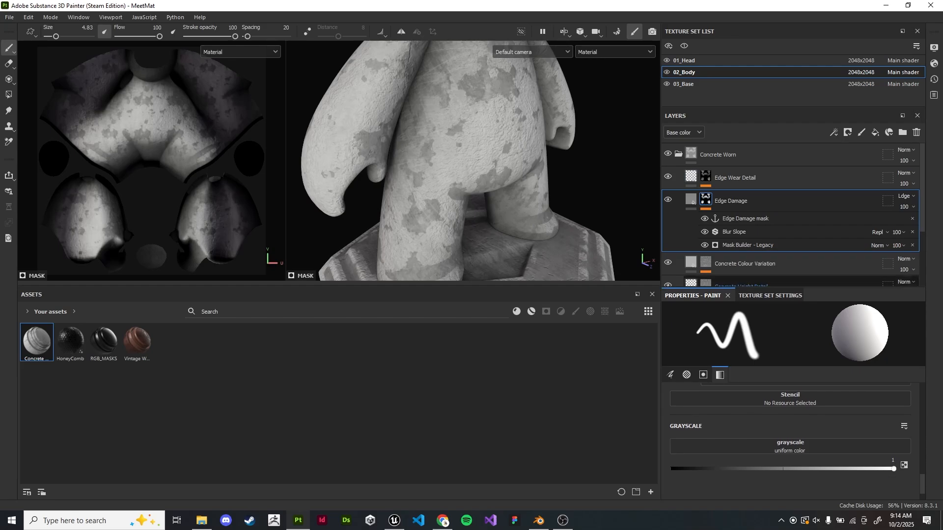
click(704, 218)
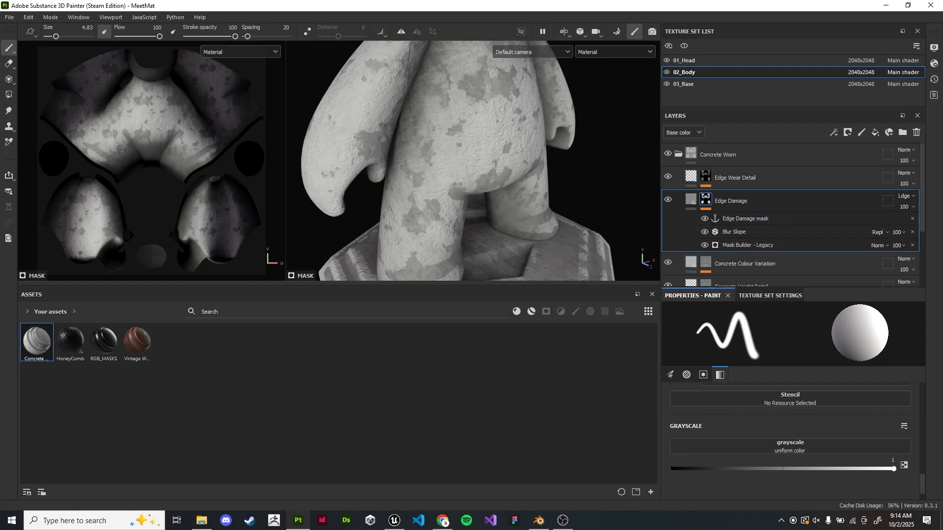
drag(790, 288, 790, 374)
click(745, 218)
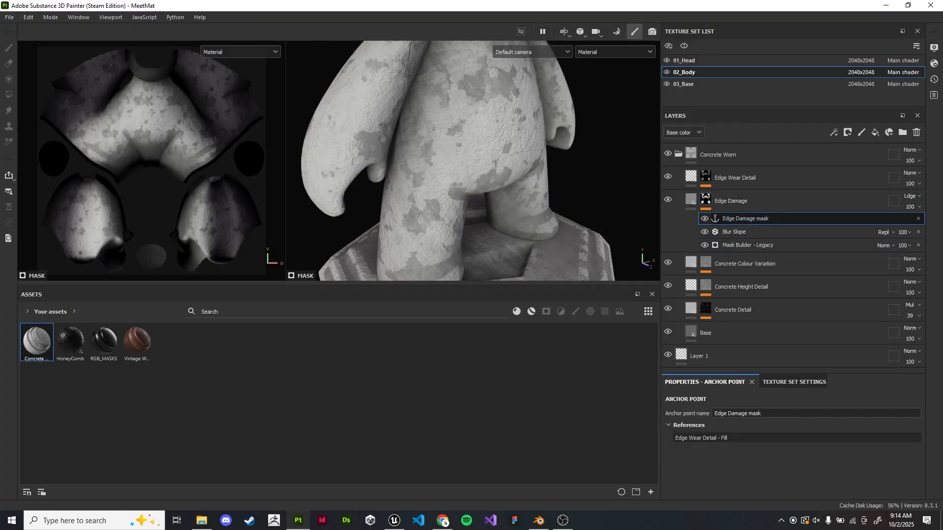
Inspect the body's Concrete Height Detail and Concrete Detail layers against the model
scroll(472, 161, down, 3)
alt+middle_drag(472, 147, 465, 206)
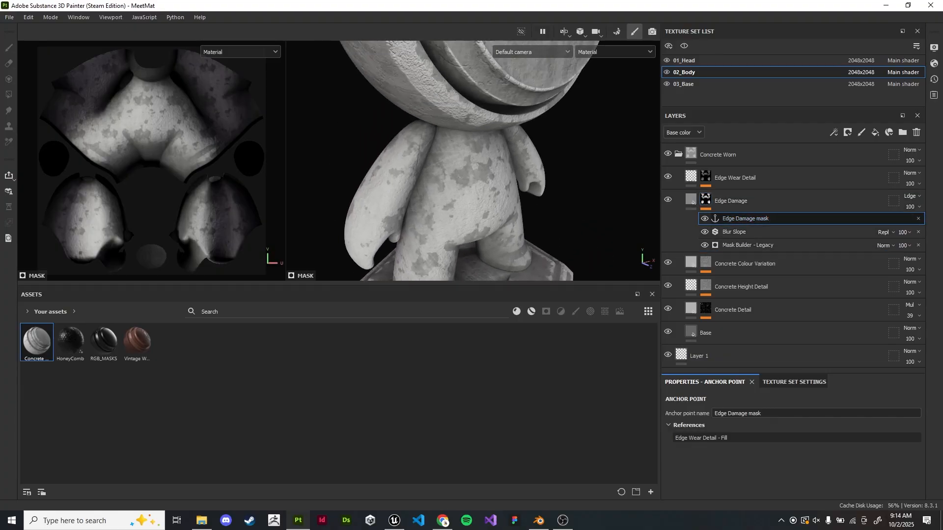
click(752, 287)
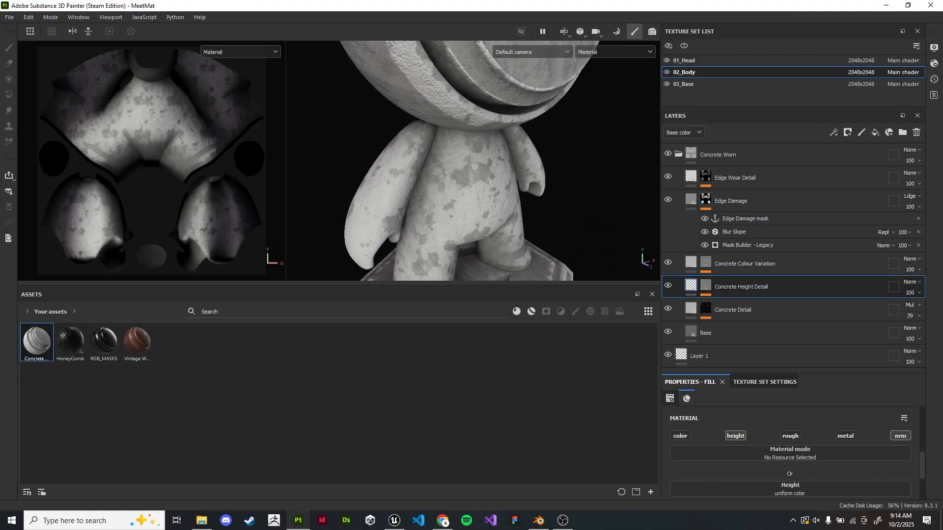
click(733, 309)
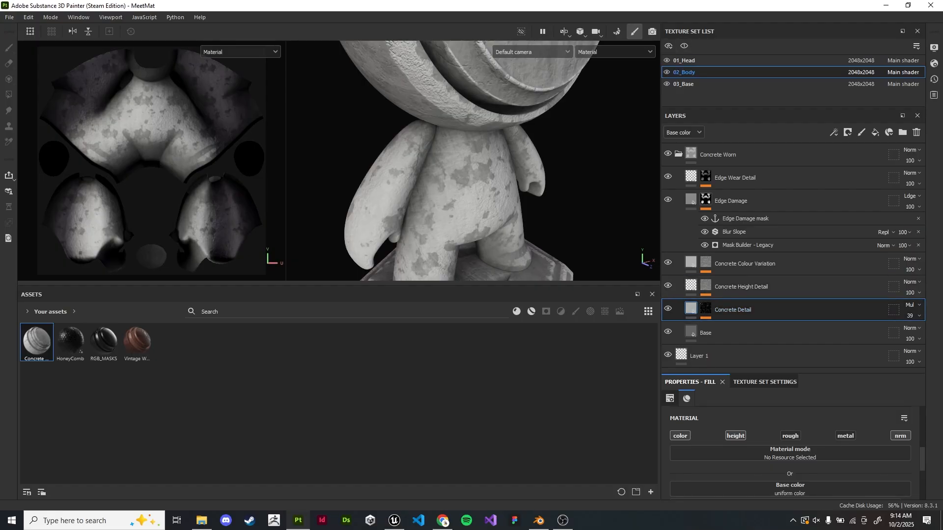
scroll(472, 161, down, 4)
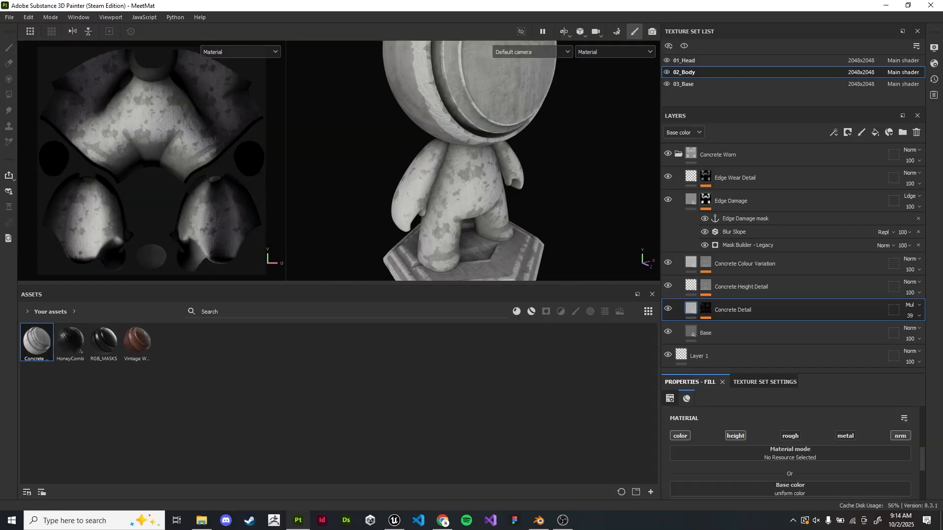
Show the mask effects of the body's Concrete Detail layer while viewing the body up close
mouse_move(473, 160)
alt+middle_down()
mouse_move(471, 183)
mouse_move(462, 172)
alt+middle_up()
scroll(457, 206, up, 4)
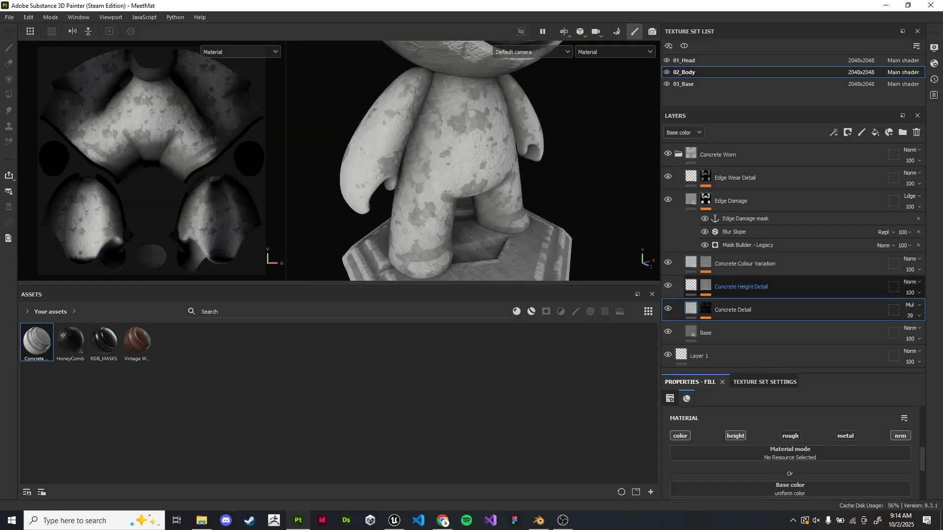
click(706, 308)
scroll(705, 309, down, 2)
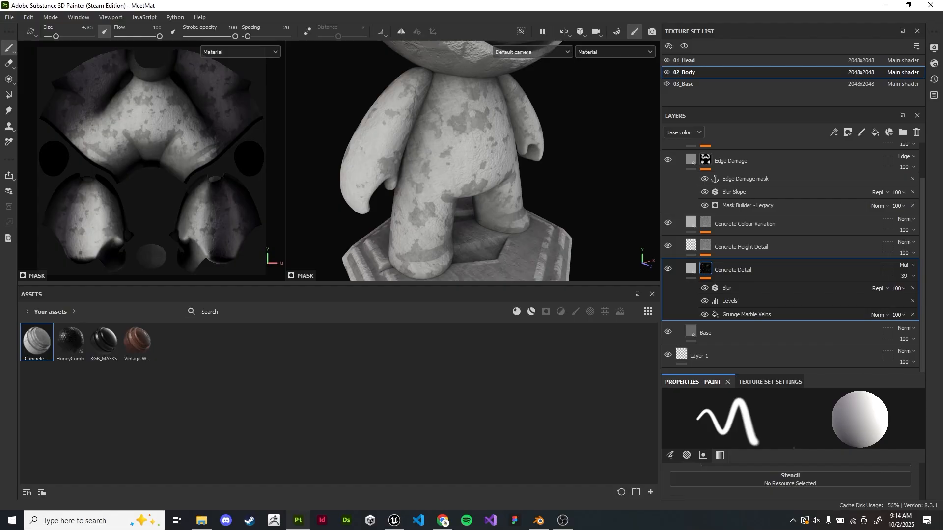
scroll(786, 201, up, 1)
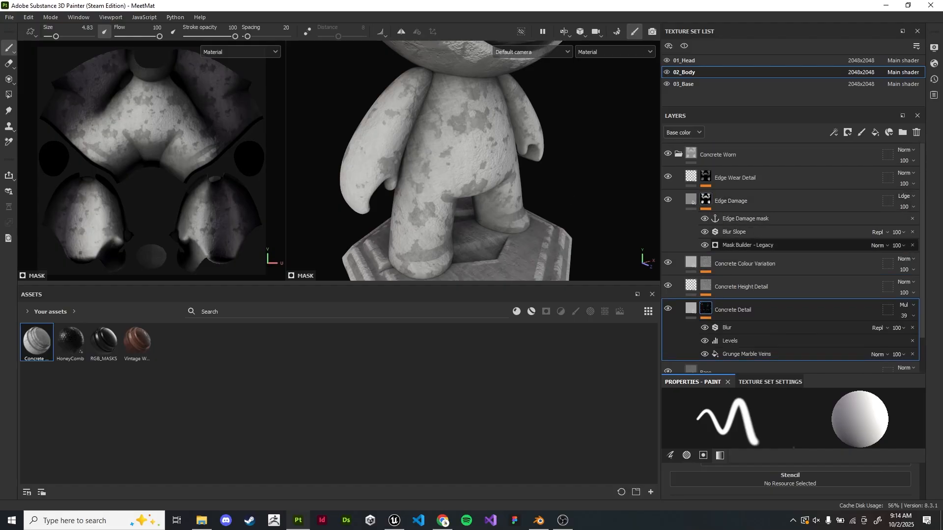
In the body's Edge Damage Mask Builder, set Top/Down Gradient to -0.85, AO to -1 and Grunge to 0.19
click(747, 245)
drag(790, 374, 790, 283)
drag(787, 322, 694, 321)
mouse_move(677, 356)
mouse_down()
mouse_move(691, 356)
mouse_move(677, 357)
mouse_up()
scroll(700, 428, up, 6)
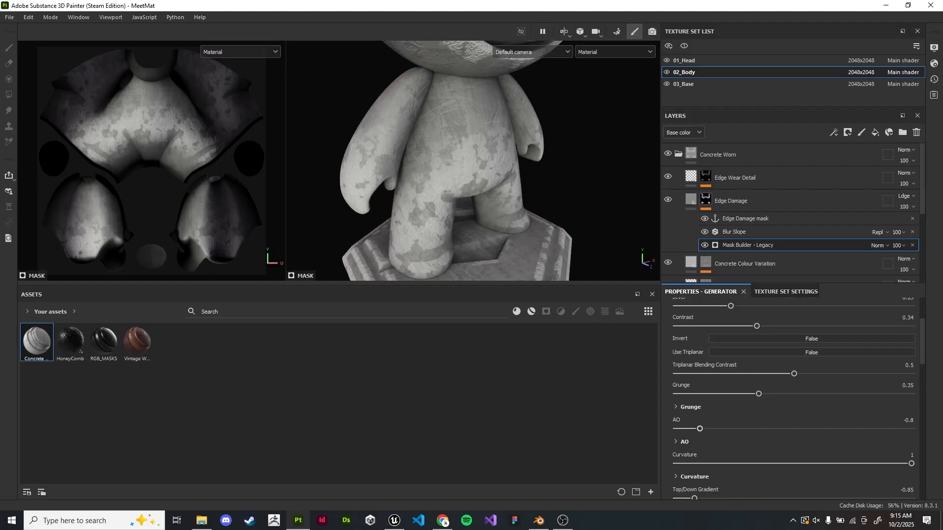
drag(700, 429, 677, 429)
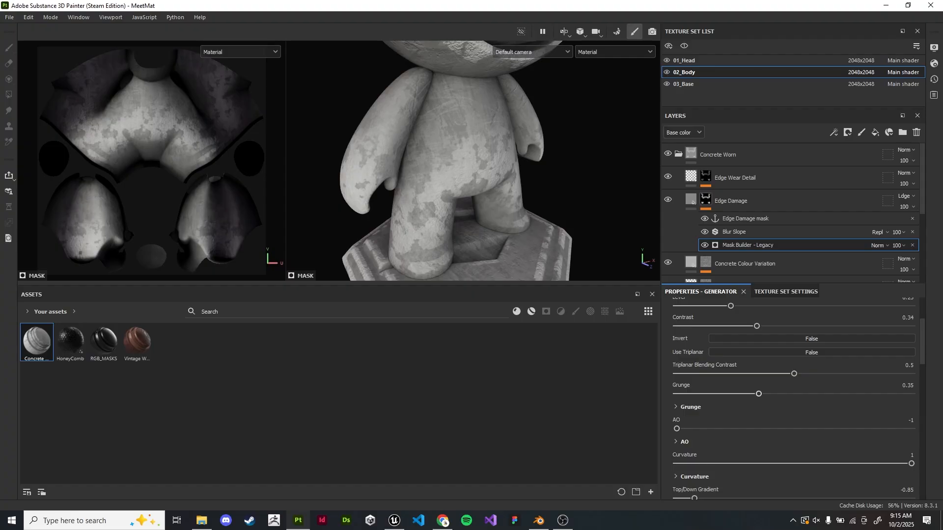
drag(759, 394, 722, 394)
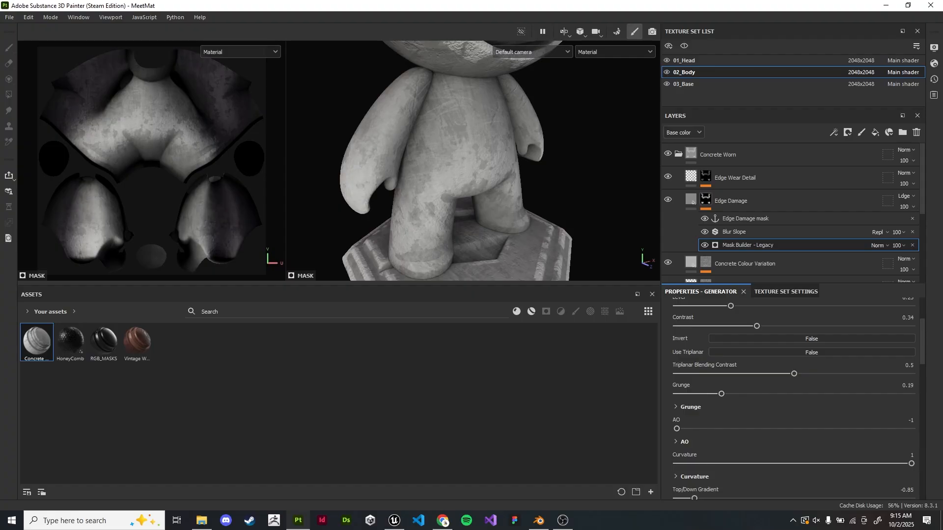
Frame the whole character in the 3D view with the Material display and render it in rendering mode
scroll(555, 211, down, 3)
alt+middle_drag(491, 167, 437, 196)
scroll(459, 236, down, 1)
mouse_move(459, 206)
alt+mouse_down()
mouse_move(484, 207)
mouse_move(469, 207)
alt+mouse_up()
alt+middle_drag(469, 206, 494, 187)
click(614, 51)
click(614, 74)
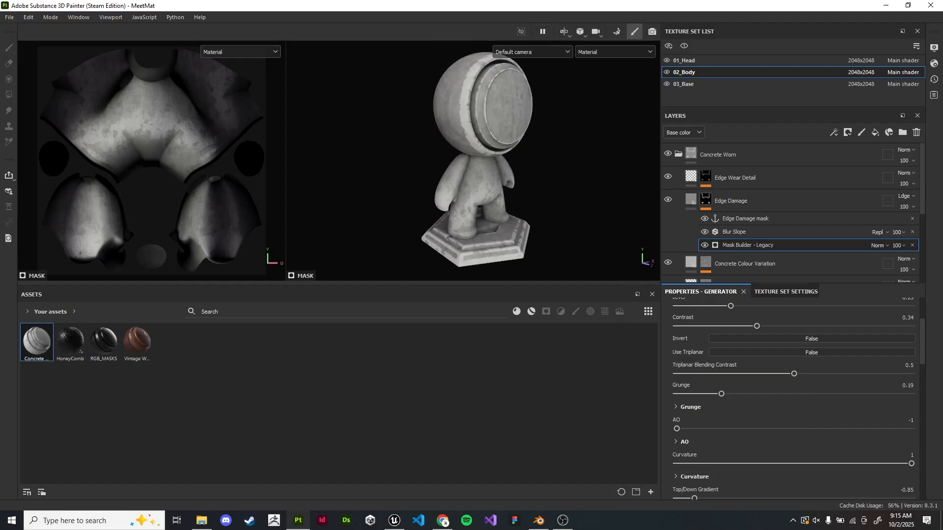
alt+drag(494, 187, 499, 182)
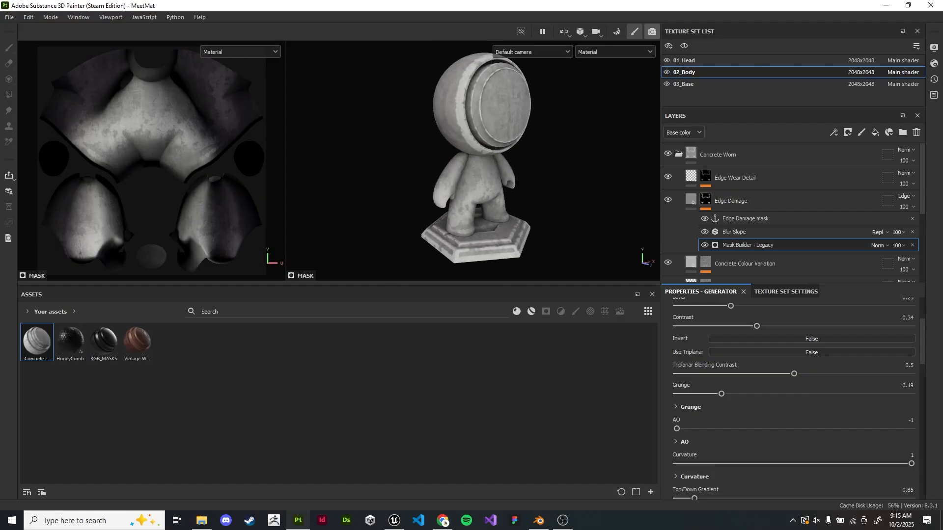
click(652, 31)
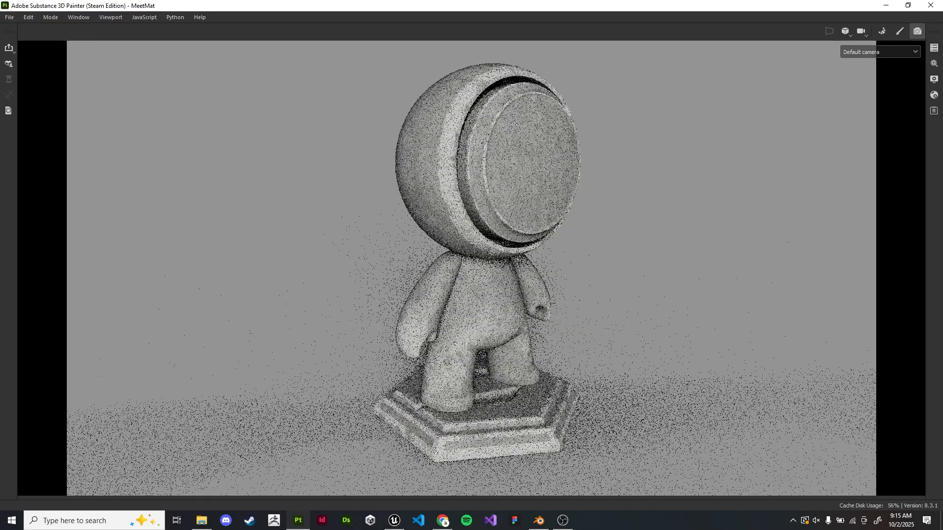
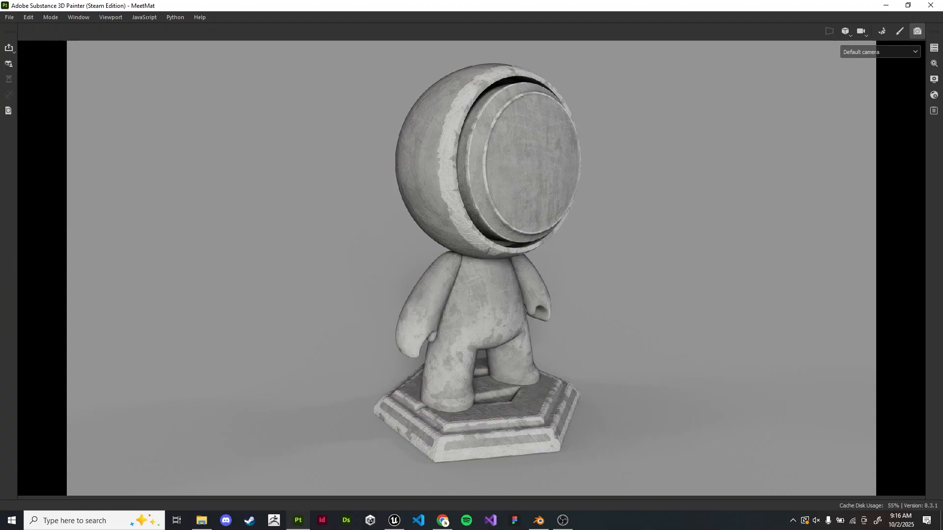
Switch to Chrome and search Google in a new tab for "AIG stylized materials"
click(443, 521)
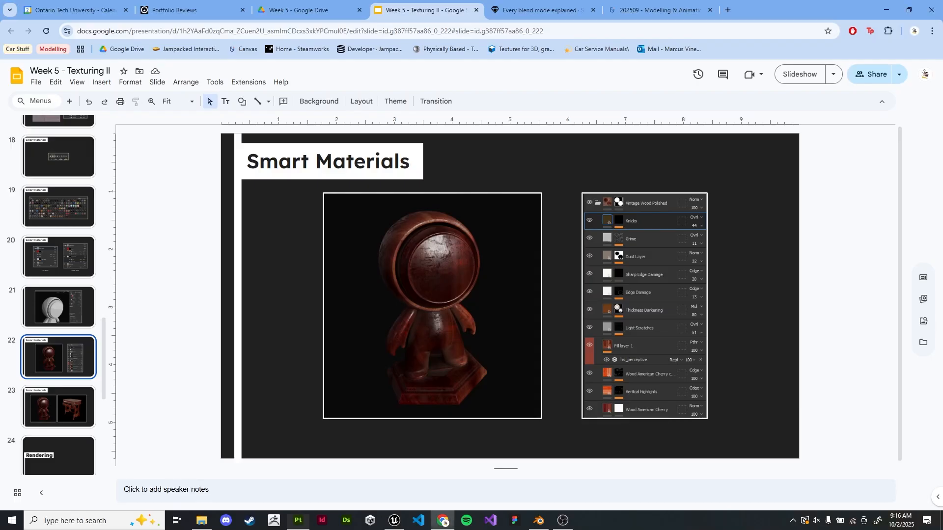
key(ctrl+t)
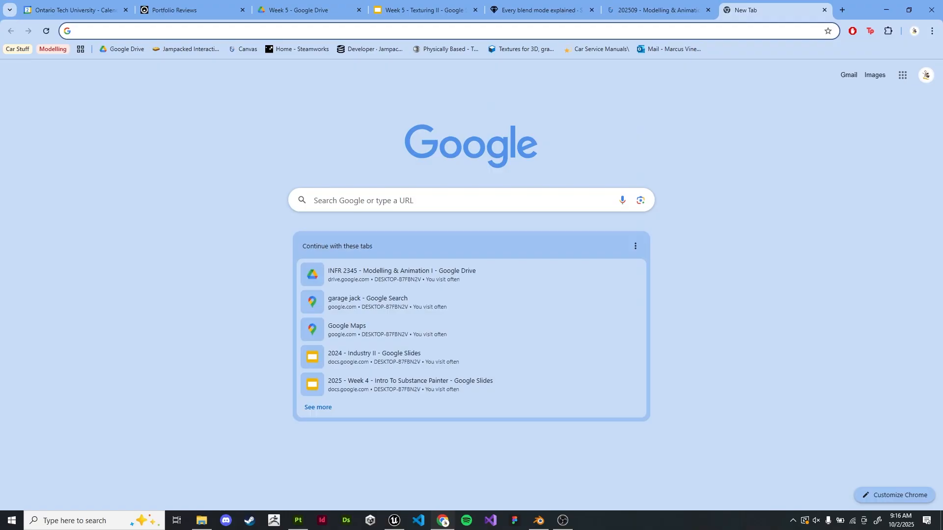
text(AIG )
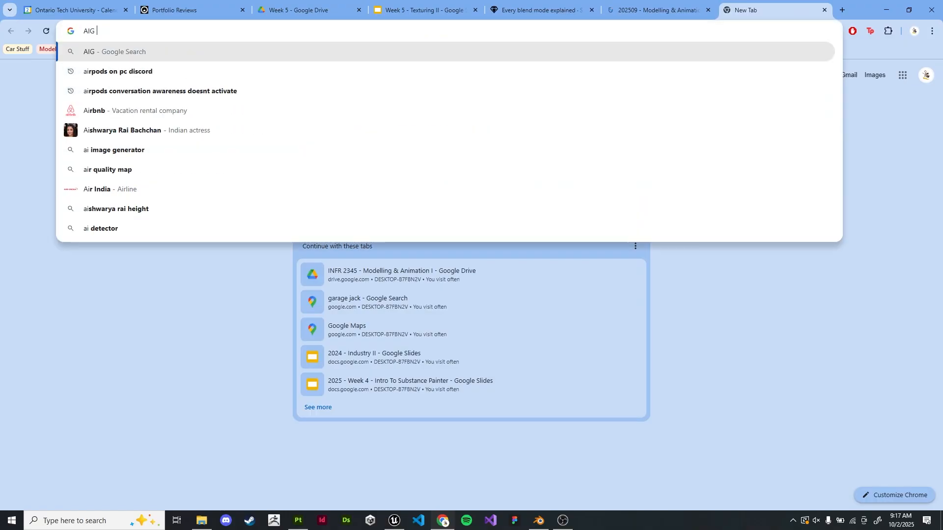
text(stylized materials)
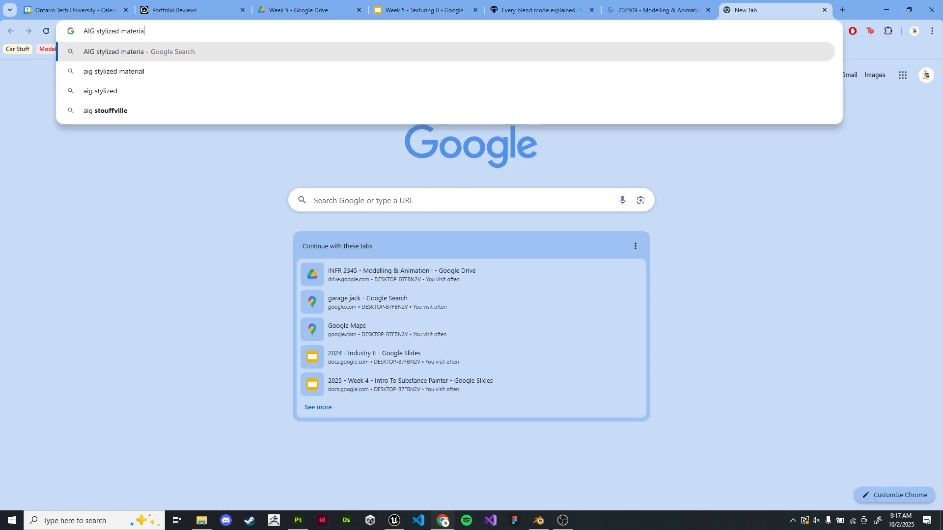
key(Return)
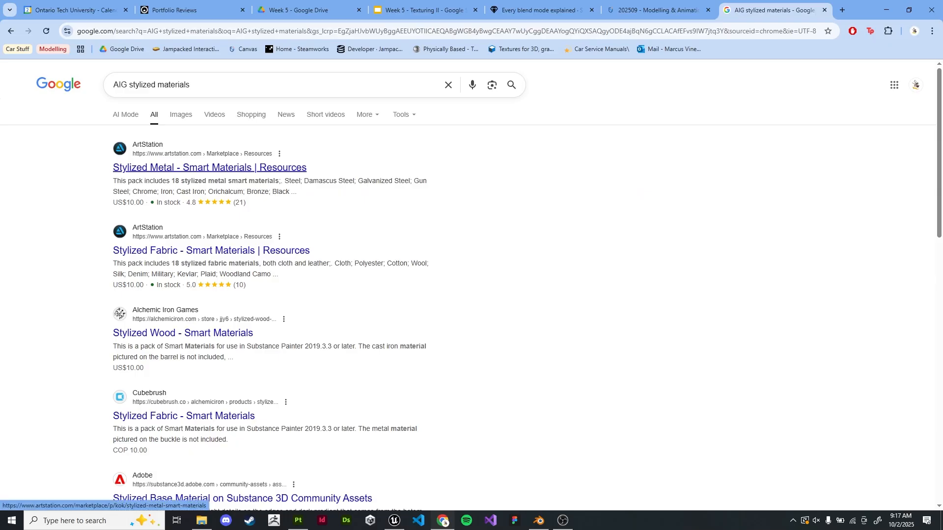
Open the ArtStation listing "Stylized Metal - Smart Materials", change the currency to CAD and show its second gallery image
click(210, 168)
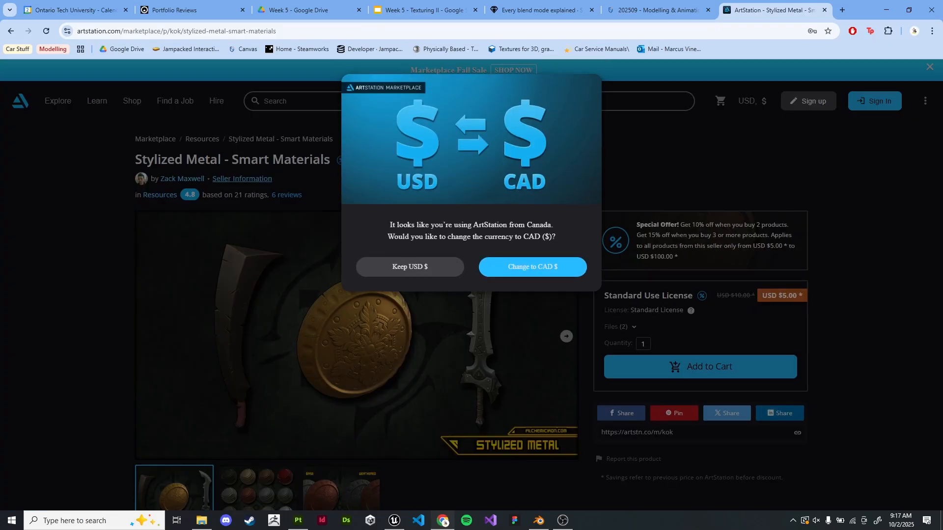
click(532, 267)
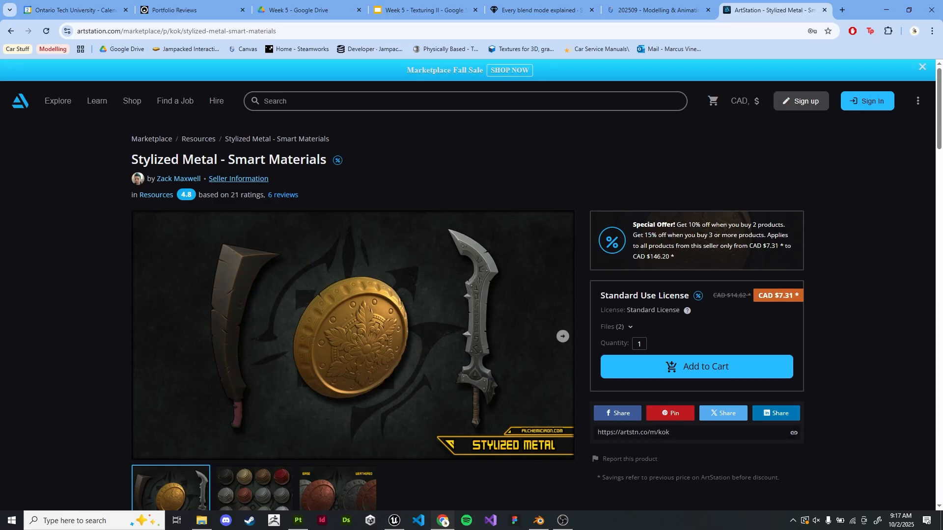
scroll(472, 283, down, 2)
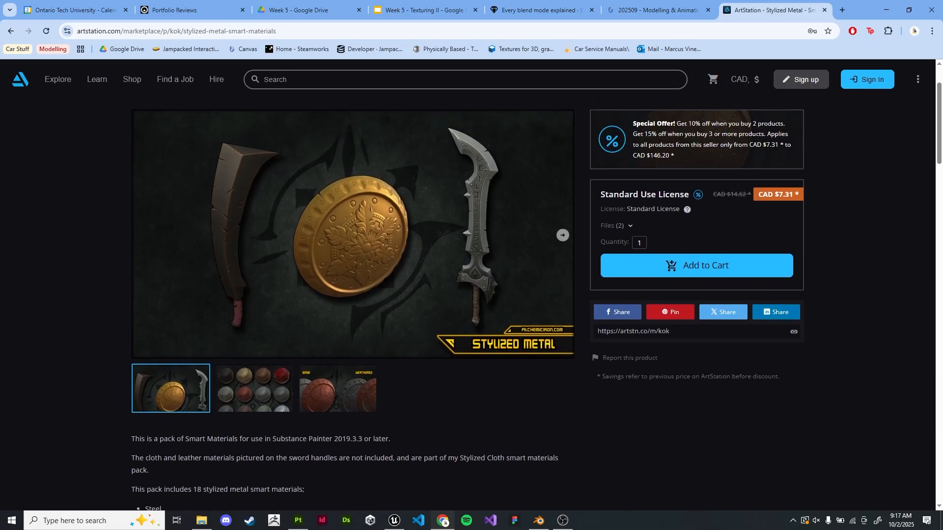
scroll(472, 283, up, 2)
scroll(472, 283, down, 1)
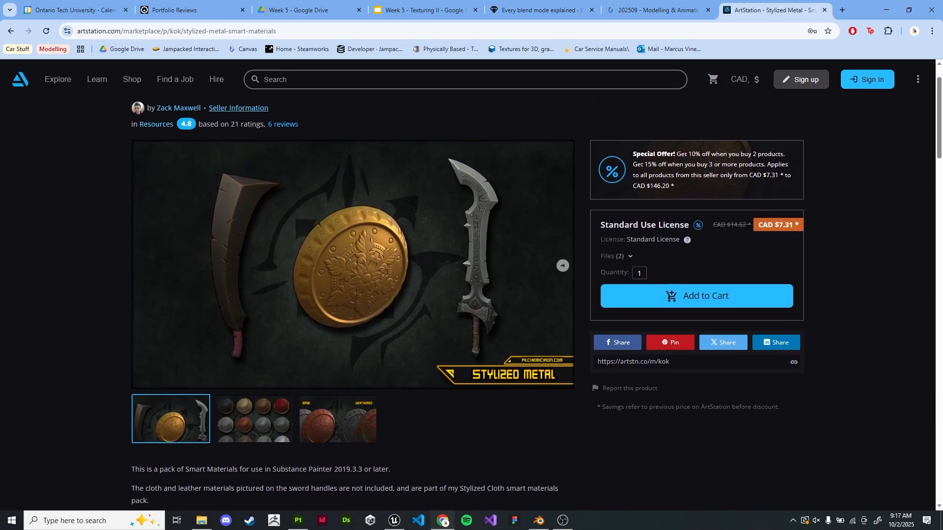
click(563, 266)
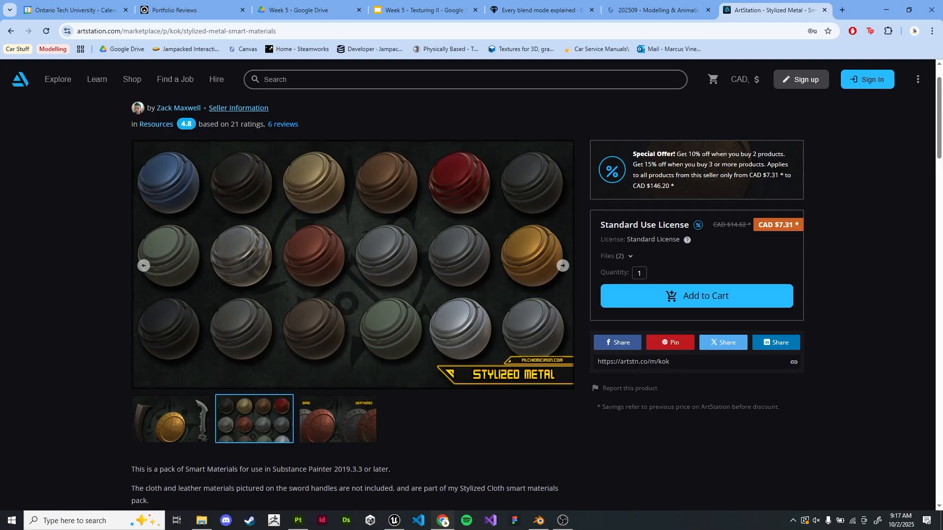
Review the Stylized Metal pack's description, list of included smart materials and release notes
scroll(467, 285, down, 11)
scroll(468, 285, up, 12)
double_click(681, 456)
scroll(468, 285, down, 10)
scroll(468, 284, up, 2)
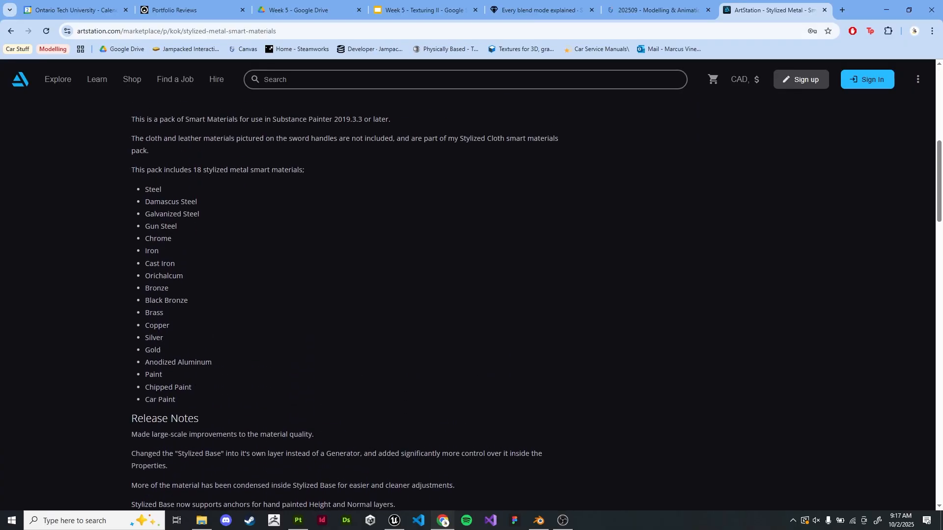
scroll(537, 305, up, 7)
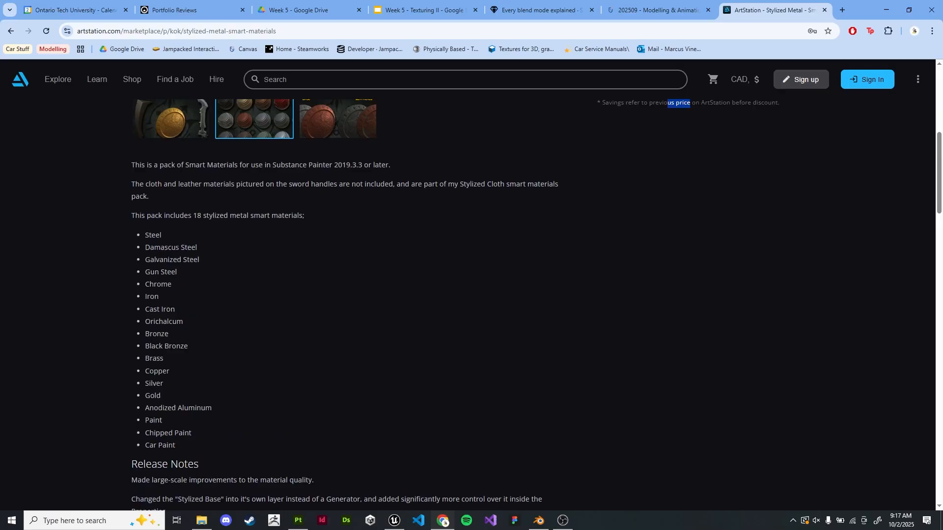
scroll(472, 295, up, 1)
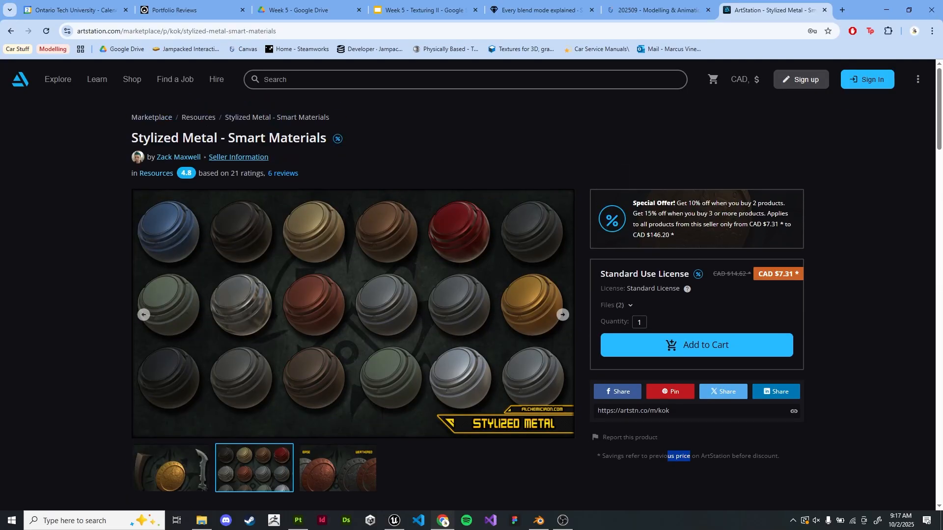
Close the ArtStation listing and present the Smart Materials slide of "Week 5 - Texturing II" as a slideshow
click(825, 10)
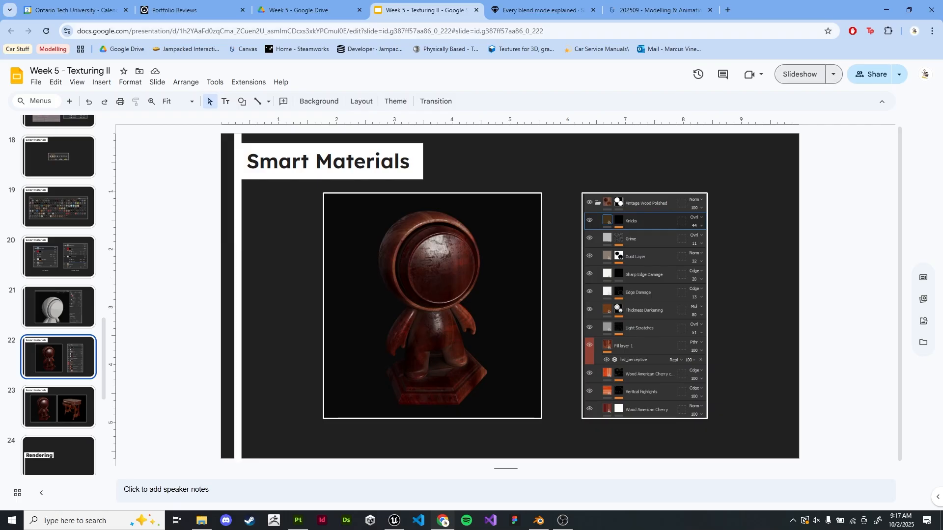
click(800, 74)
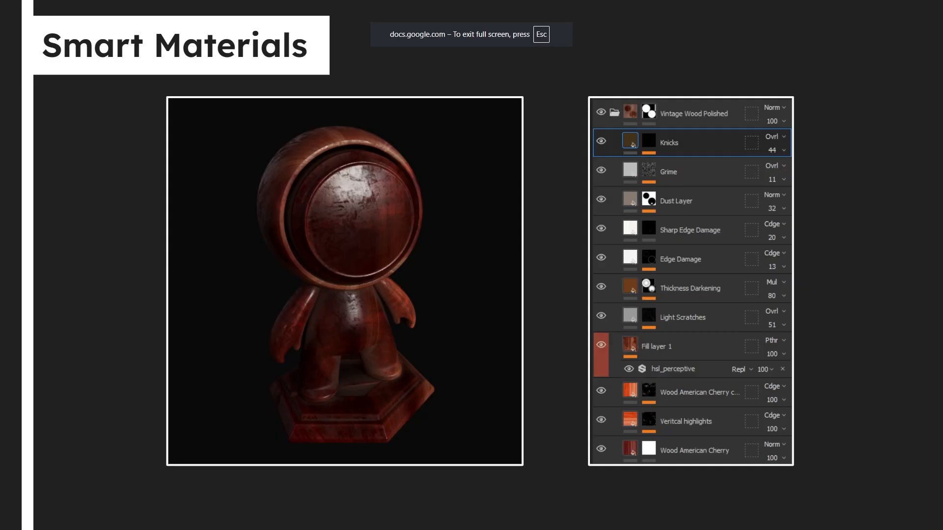
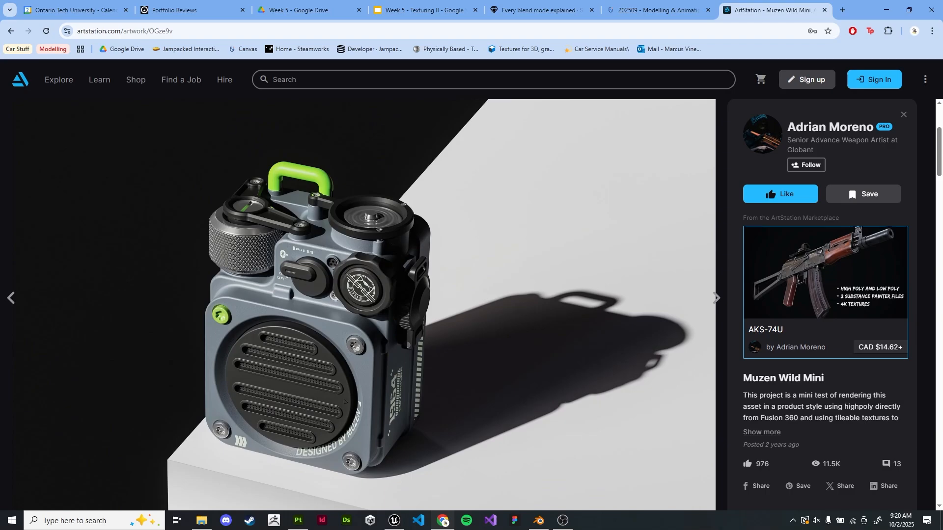
Examine the product renders of the "Muzen Wild Mini" artwork on ArtStation, from the first image through the colour variants and back view
scroll(363, 304, down, 3)
scroll(363, 305, up, 3)
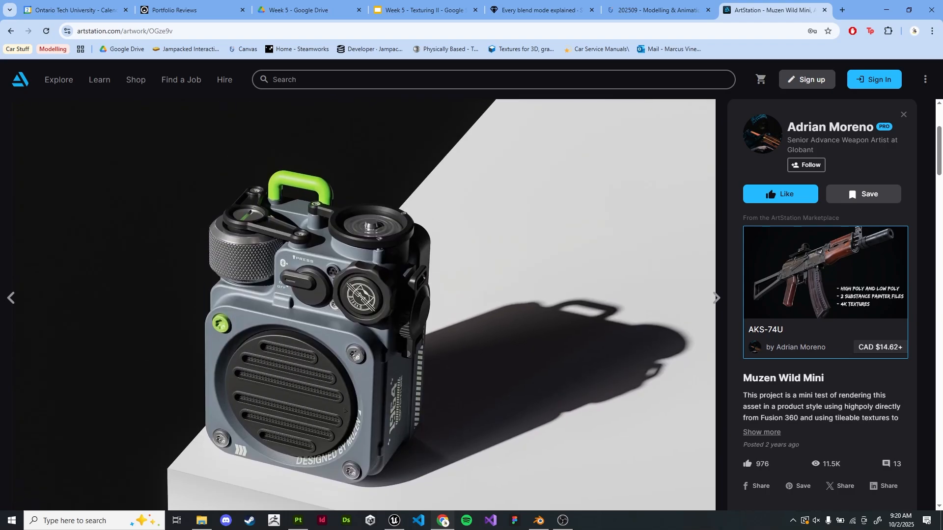
scroll(363, 305, down, 1)
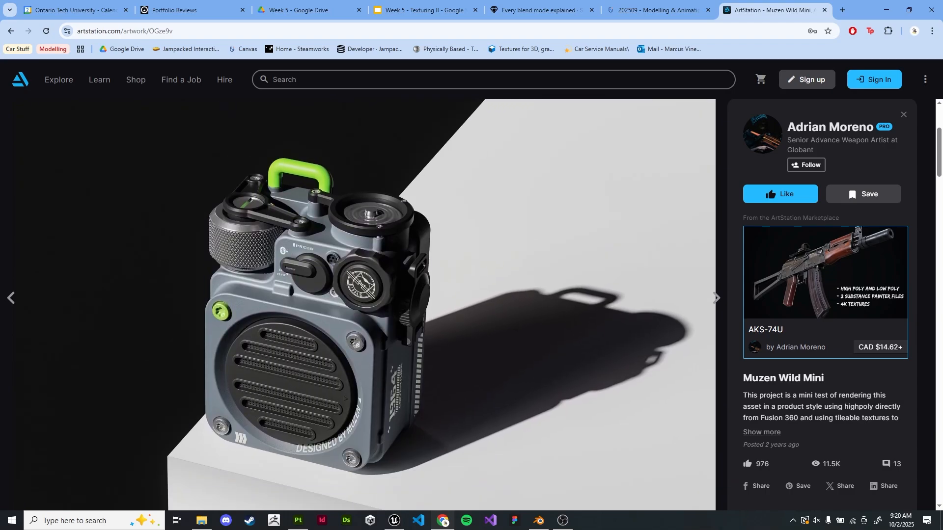
scroll(363, 304, down, 2)
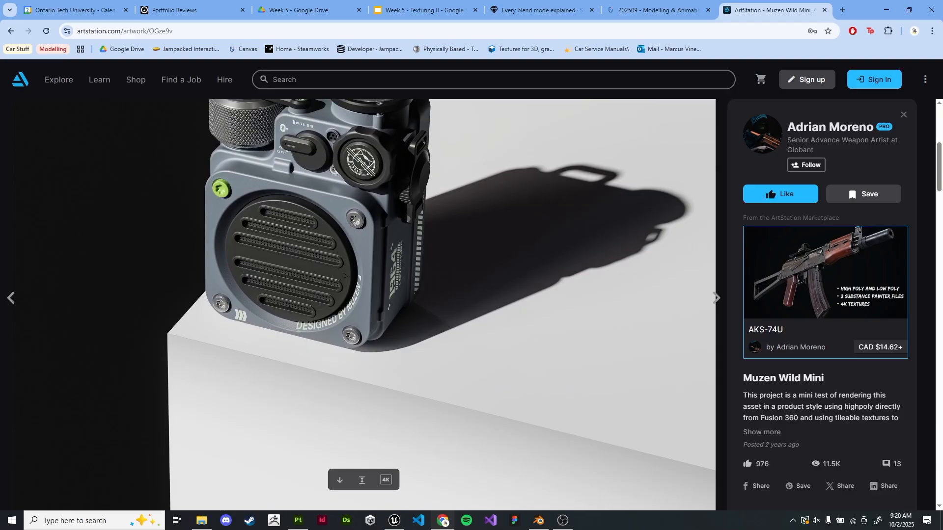
scroll(363, 304, down, 10)
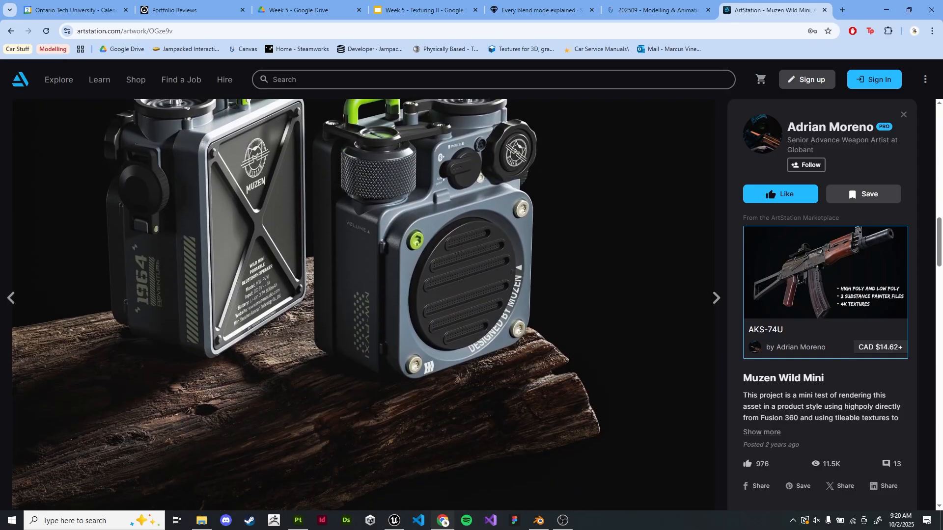
scroll(363, 305, up, 1)
scroll(364, 304, down, 1)
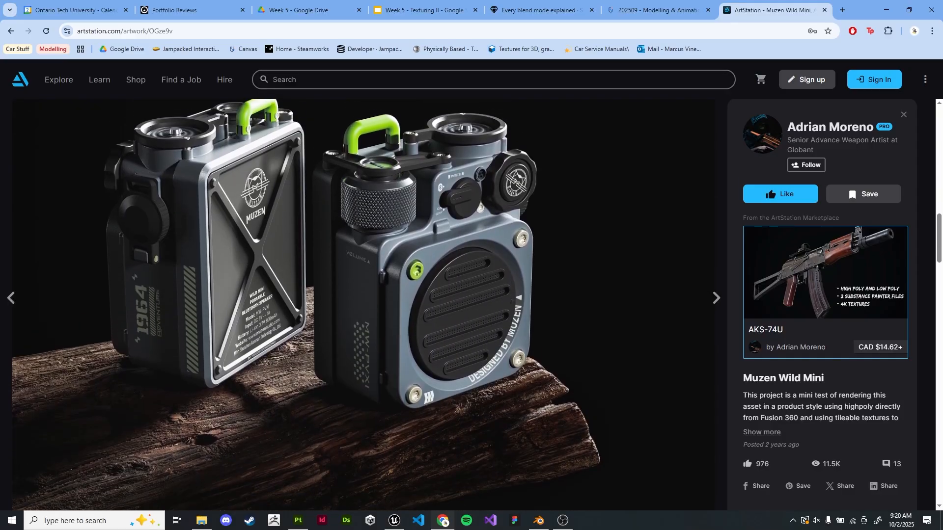
scroll(364, 305, down, 8)
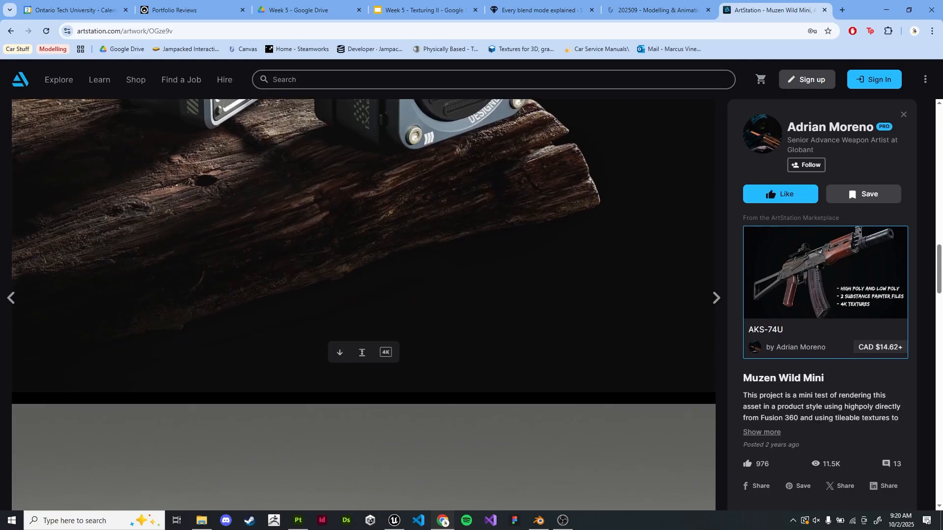
scroll(363, 305, down, 3)
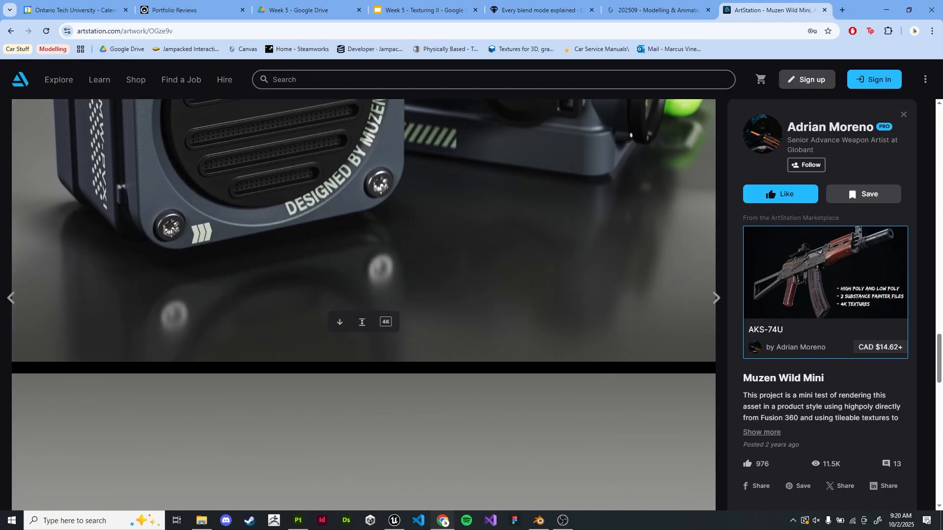
scroll(363, 304, up, 5)
scroll(364, 305, down, 8)
scroll(363, 304, down, 7)
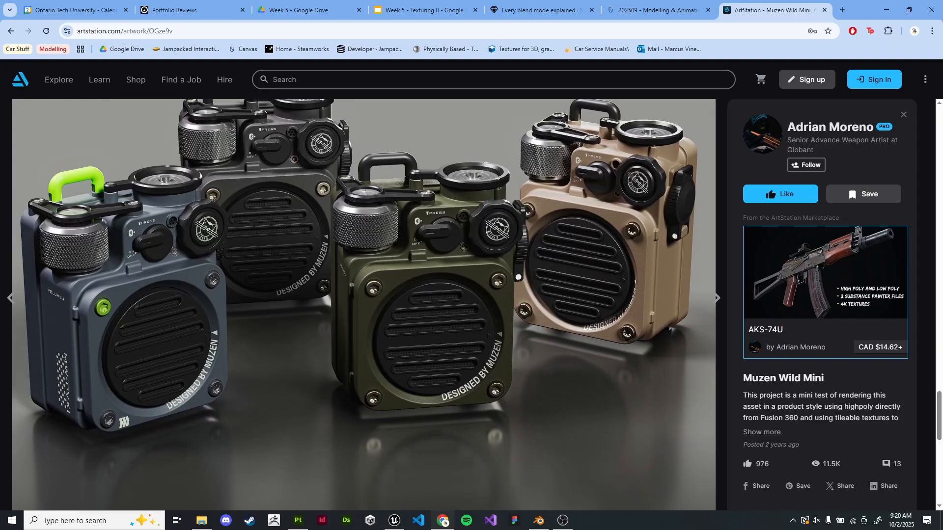
scroll(363, 305, down, 9)
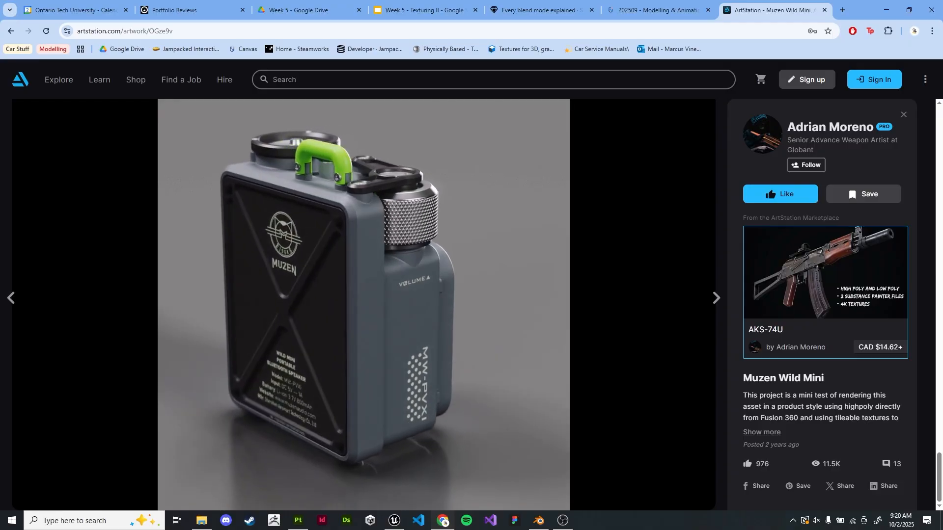
Return to the ArtStation "product" search results and open the "VOYA Expedition - Tactical Tablet" artwork
key(alt+Left)
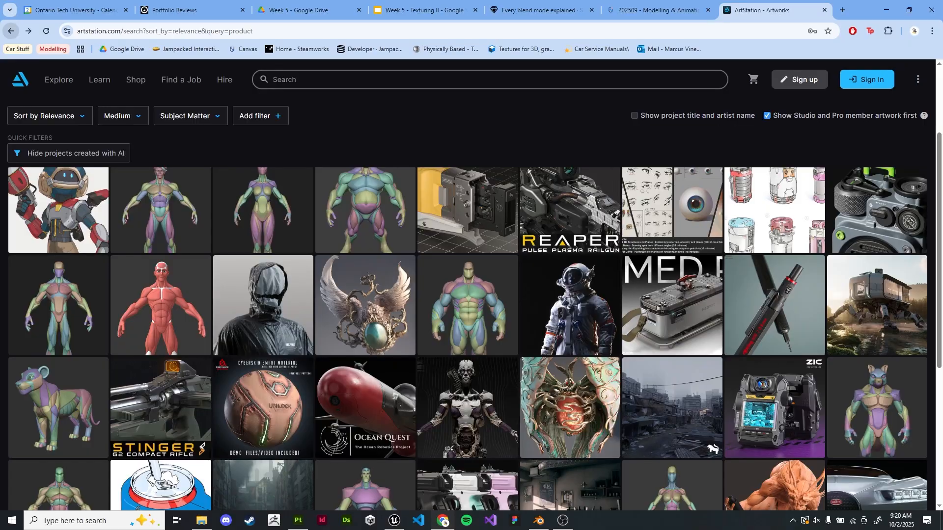
scroll(467, 305, down, 3)
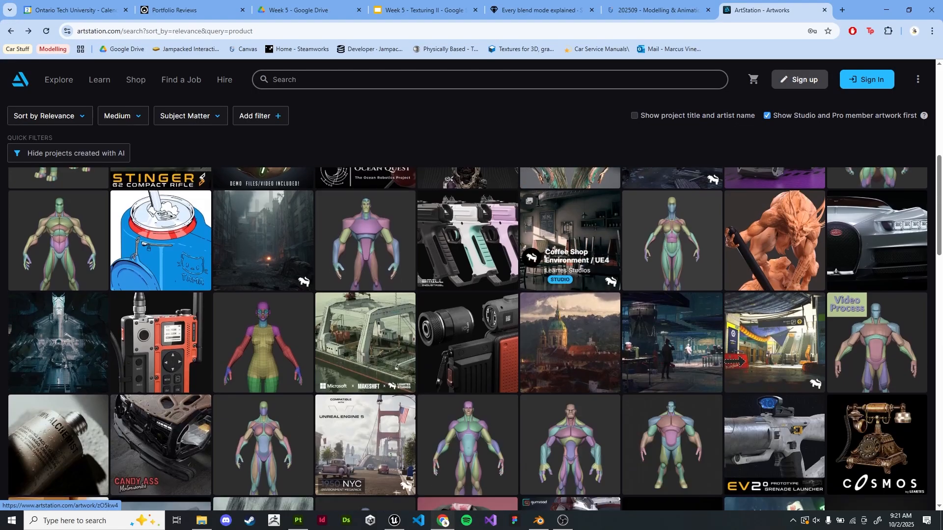
click(486, 339)
Examine the VOYA Expedition renders, from the close-up and view sheet through the detached module, Blender setup, decal sheet and back view
scroll(363, 305, down, 6)
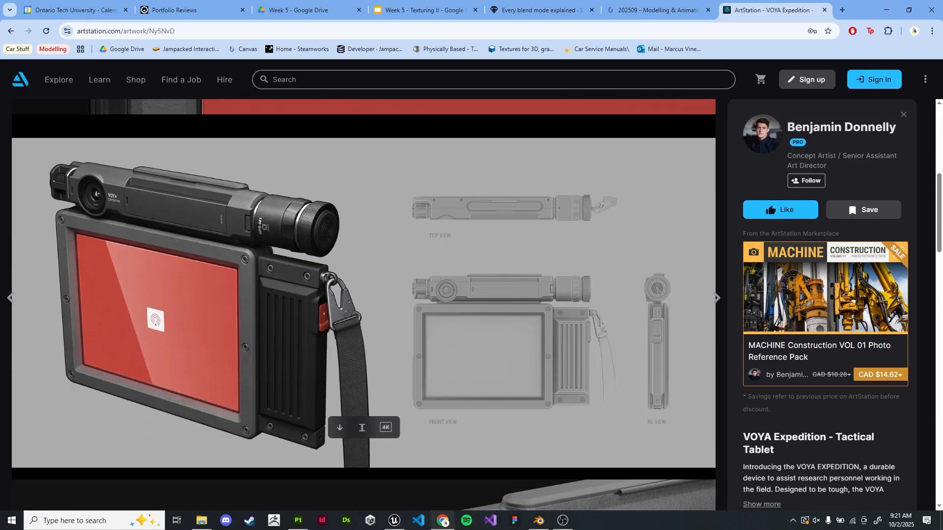
scroll(364, 304, up, 7)
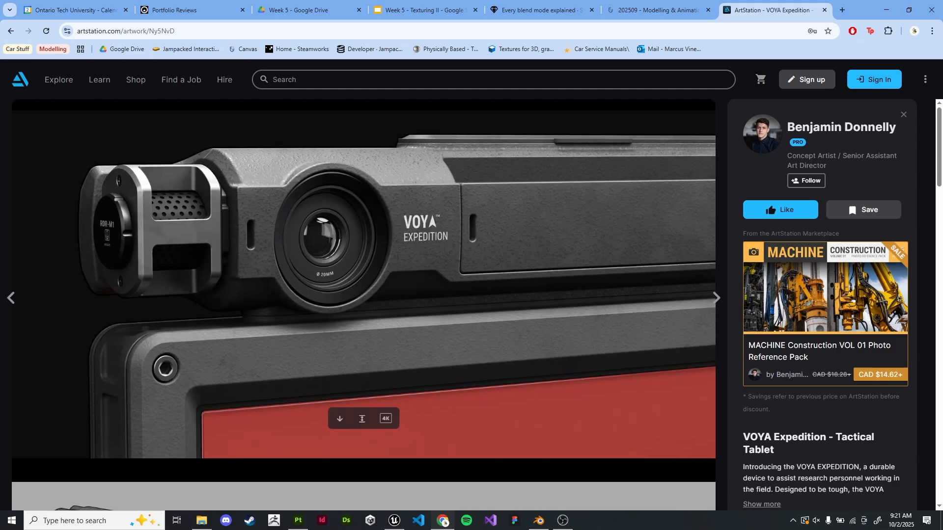
scroll(364, 305, down, 6)
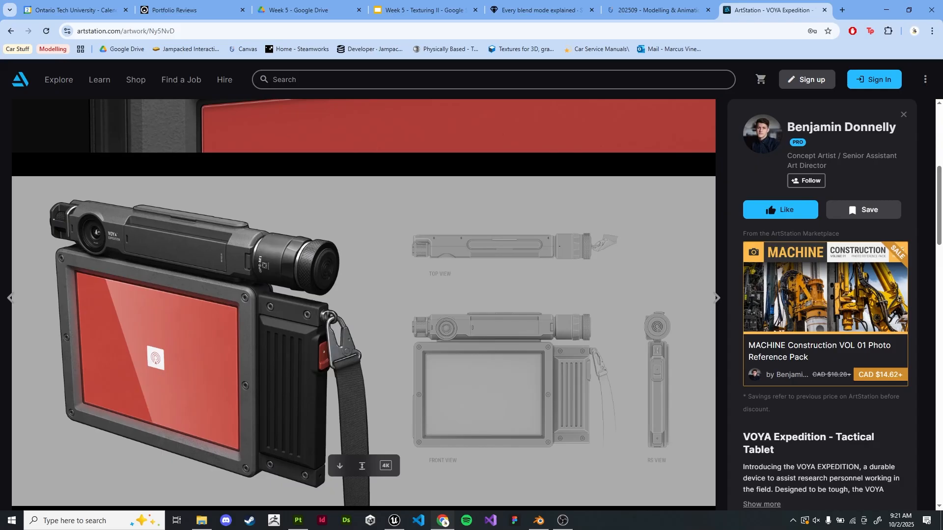
scroll(364, 305, down, 1)
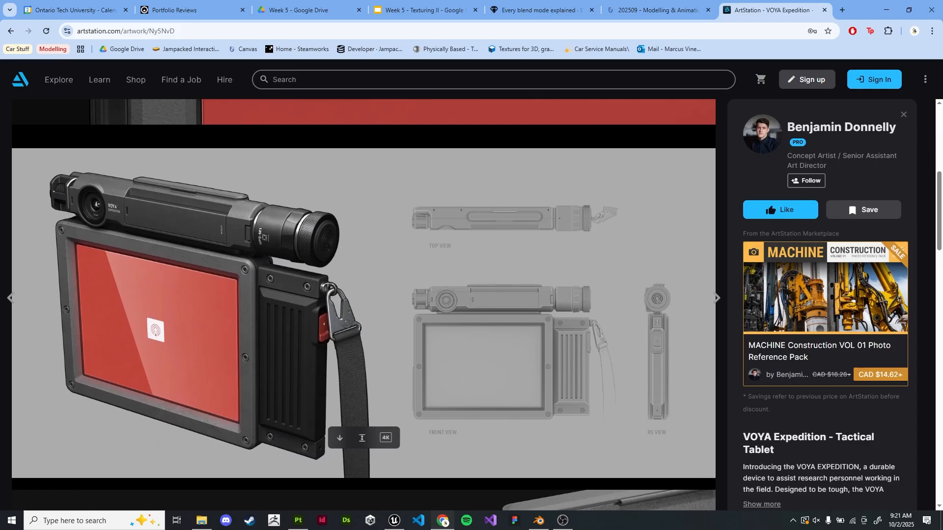
scroll(364, 305, down, 8)
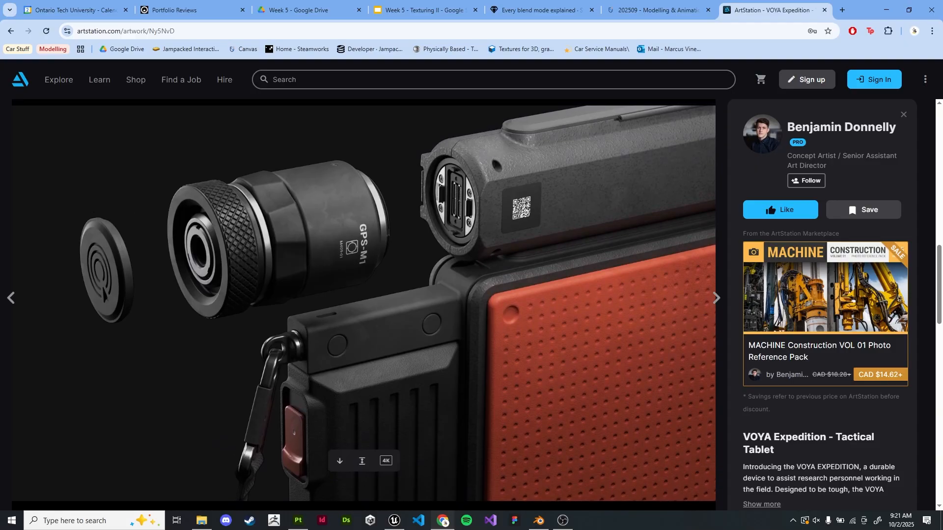
scroll(364, 305, down, 1)
scroll(363, 304, down, 8)
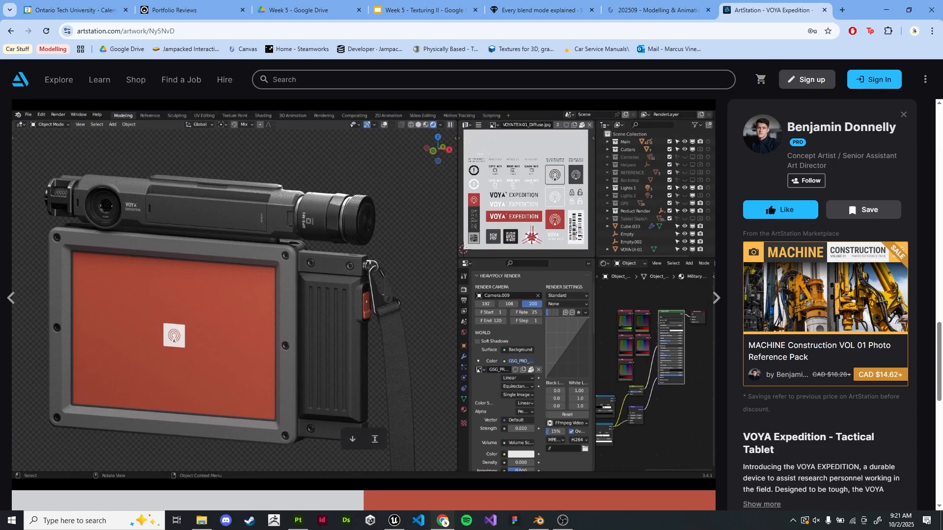
scroll(363, 305, down, 7)
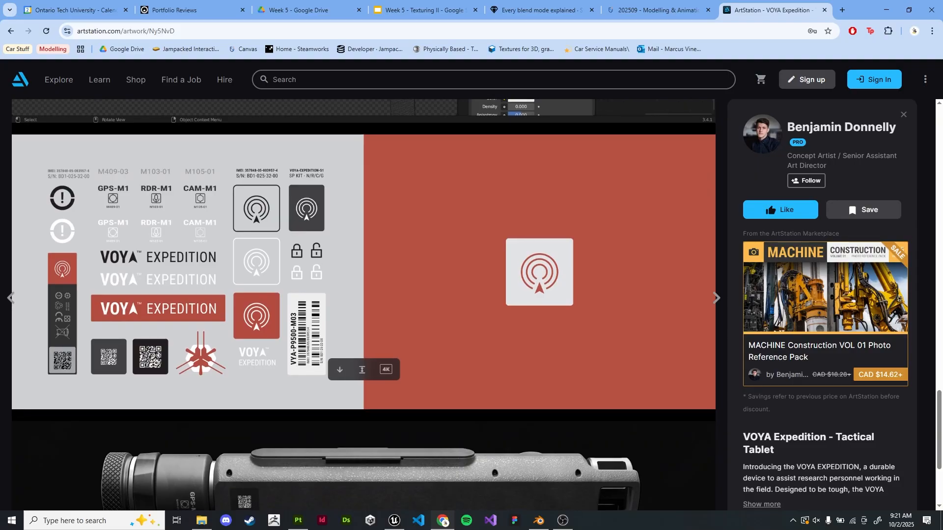
scroll(364, 305, down, 3)
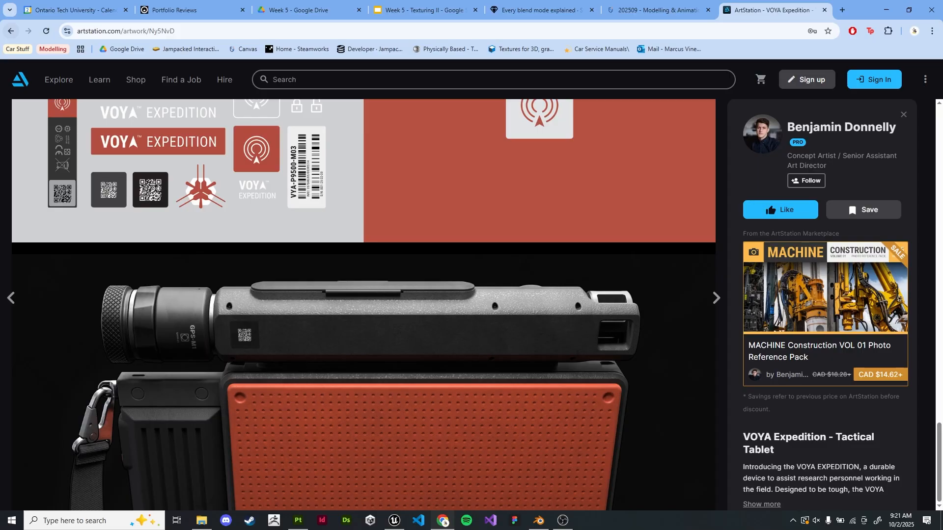
Go back to the "product" search results and browse further down the artwork grid for more product renders
click(10, 31)
scroll(570, 295, down, 5)
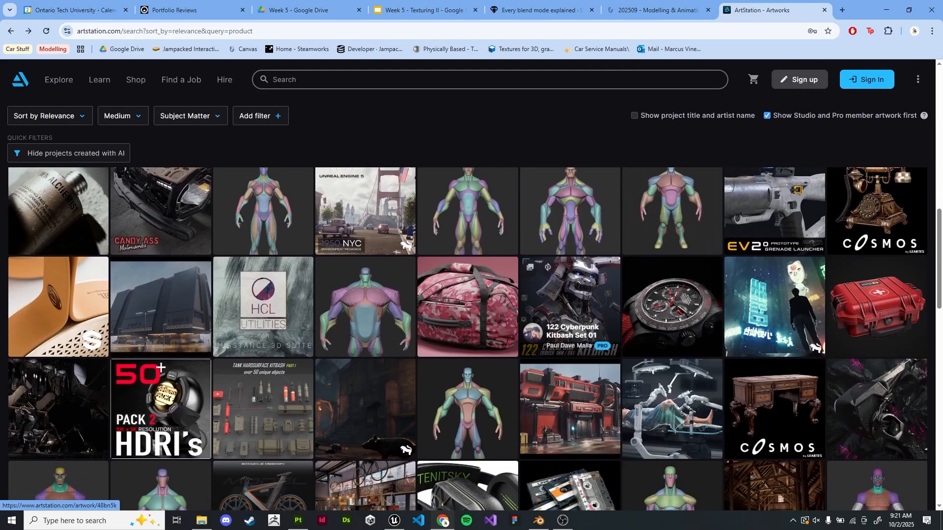
scroll(570, 295, down, 2)
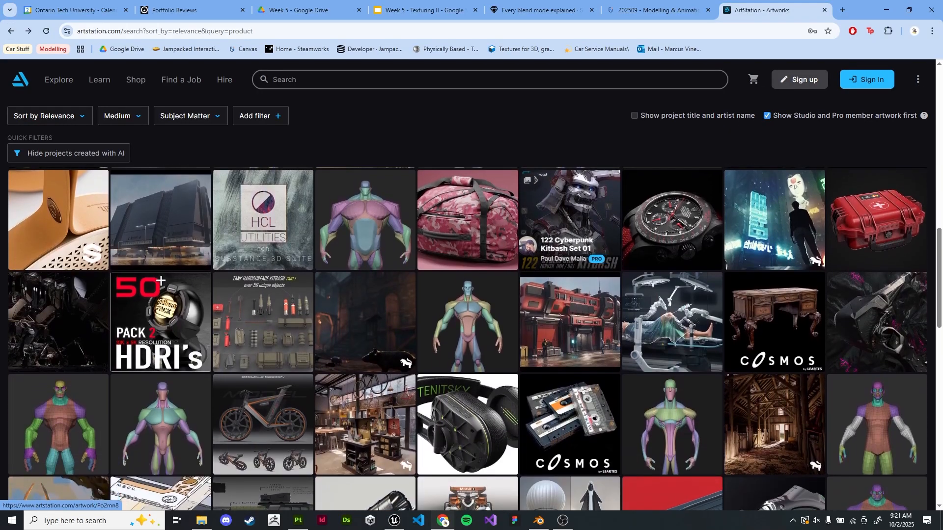
scroll(570, 295, down, 1)
scroll(570, 295, down, 1)
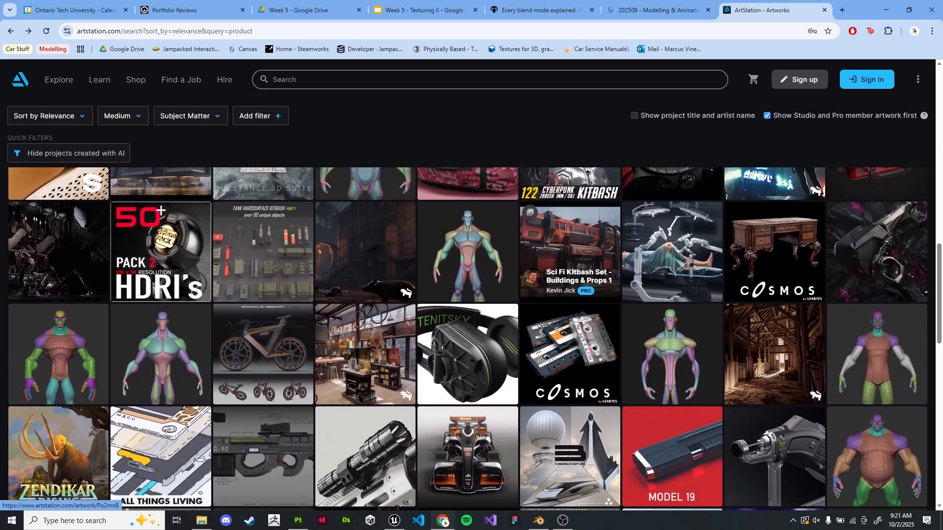
scroll(569, 278, down, 1)
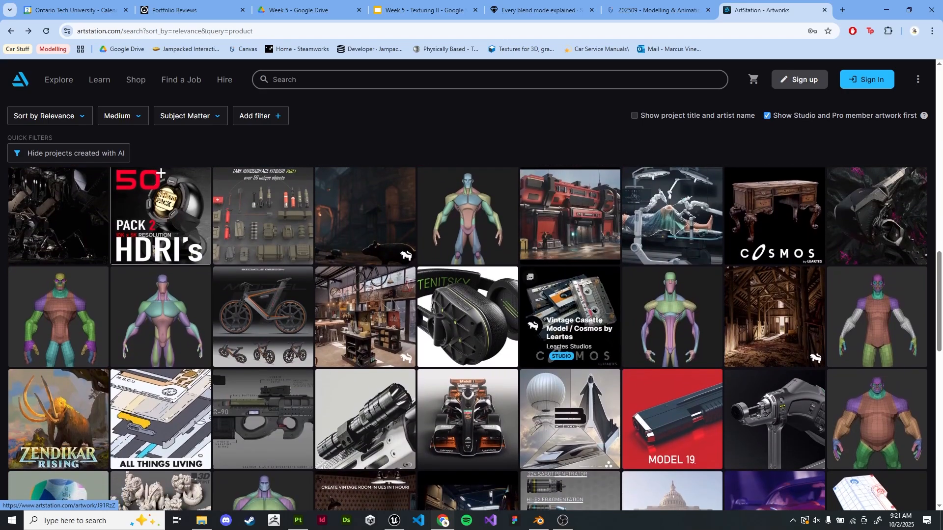
Replace the "product" search with the environment artist's name and open their "Nintendo Game Boy" artwork
scroll(570, 277, up, 10)
double_click(308, 139)
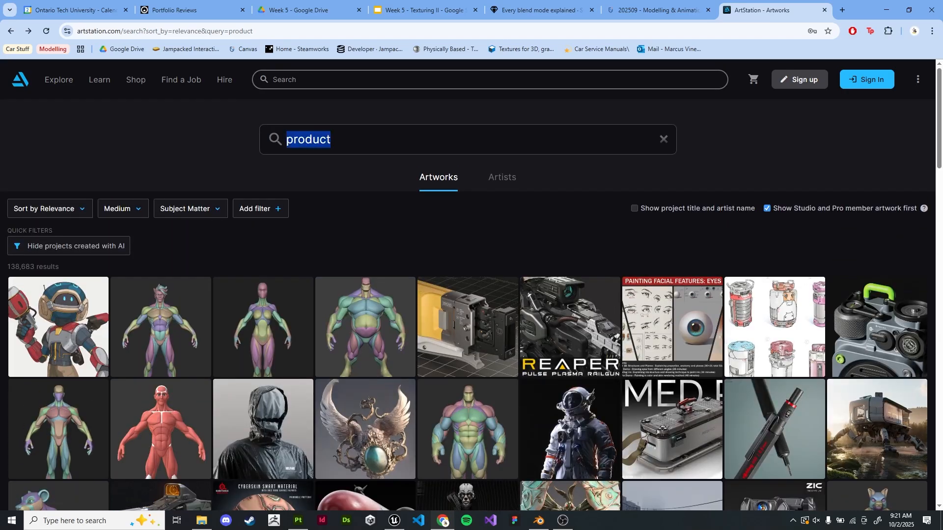
text(andy melo)
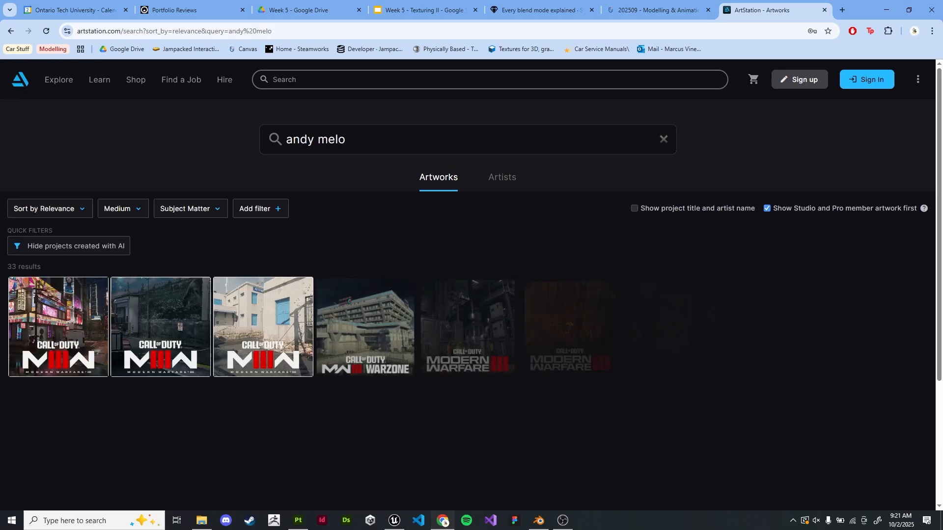
scroll(672, 294, down, 1)
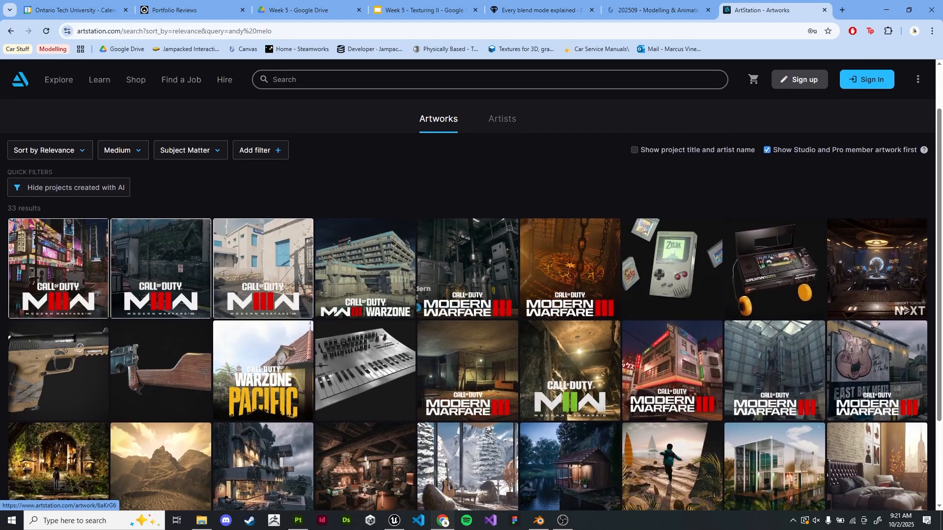
click(672, 270)
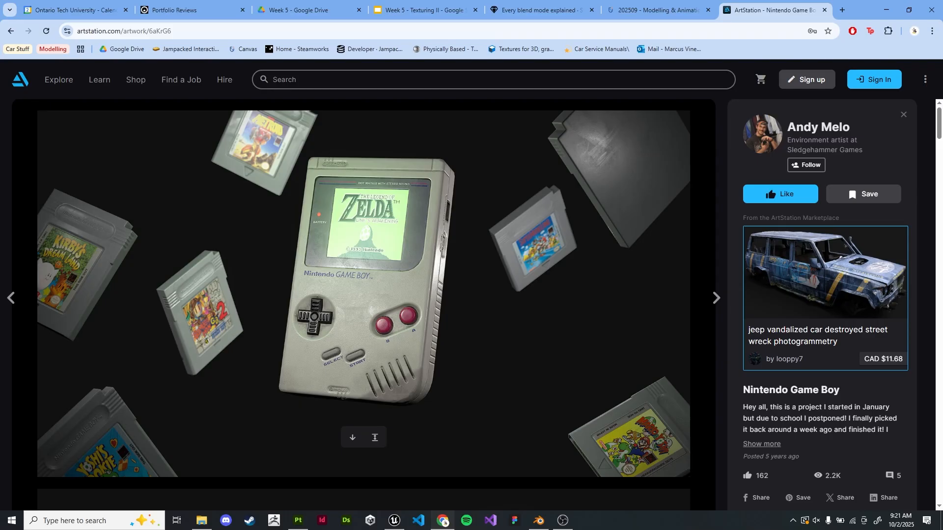
Examine the Game Boy artwork's opening cartridge scenes, front render and front wireframe
scroll(363, 305, down, 8)
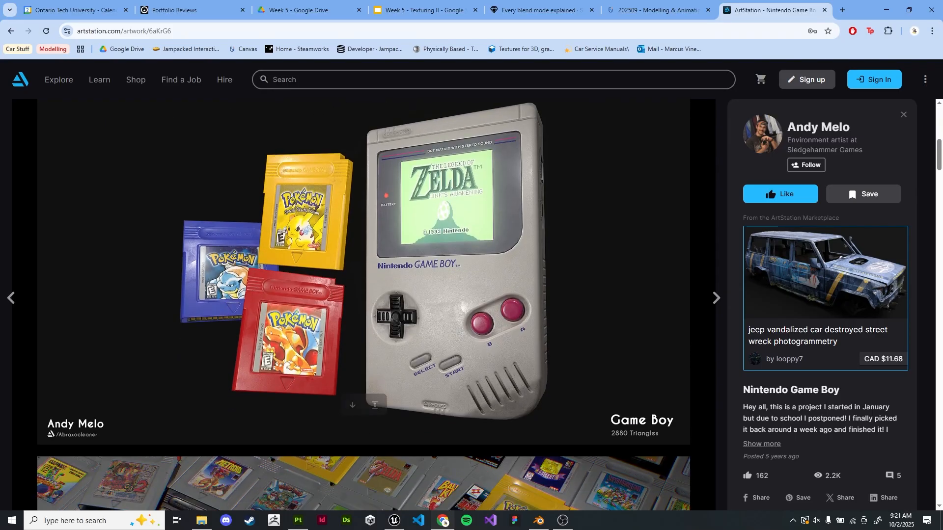
scroll(364, 304, up, 8)
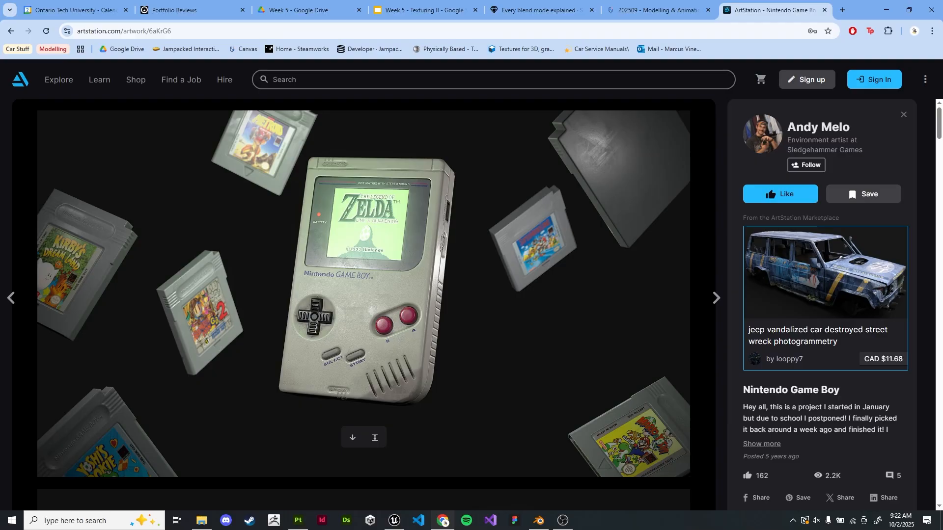
scroll(363, 305, down, 7)
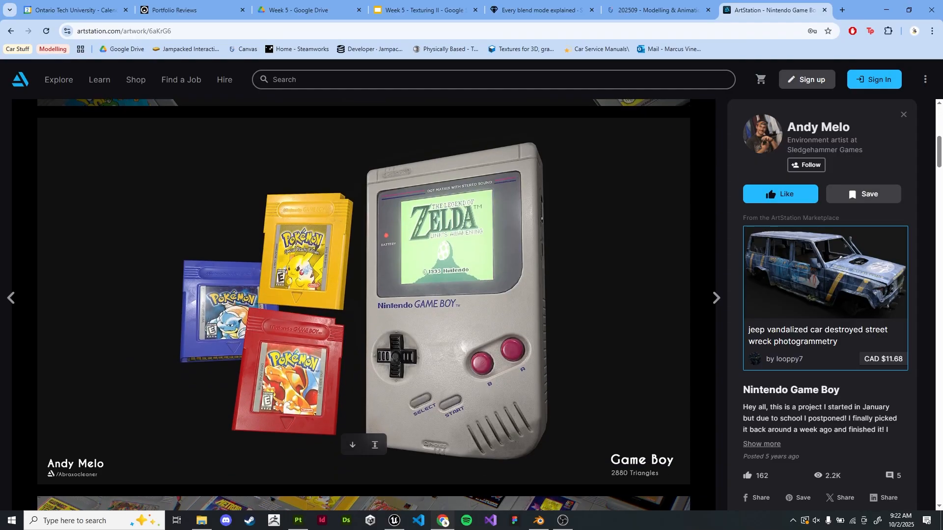
scroll(363, 305, down, 8)
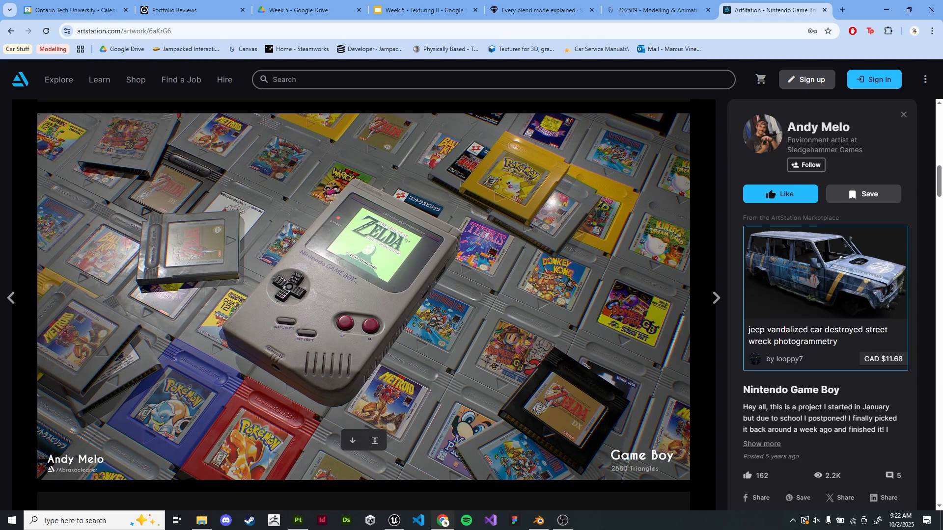
scroll(363, 305, down, 8)
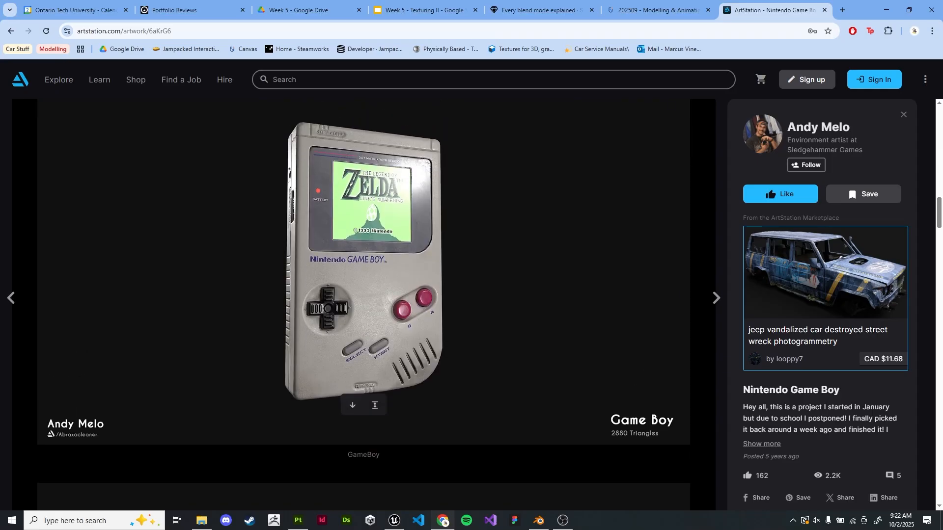
scroll(364, 305, down, 8)
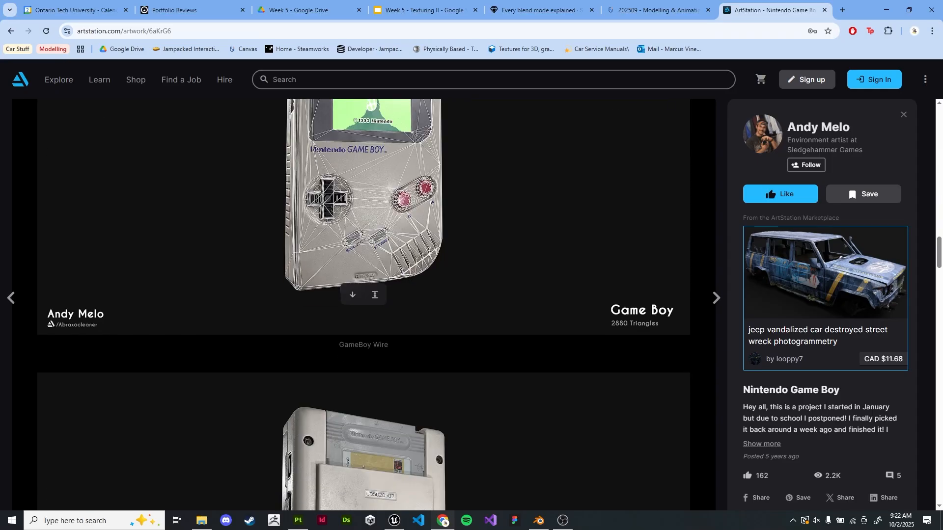
scroll(364, 305, up, 1)
scroll(364, 305, down, 1)
scroll(363, 304, up, 1)
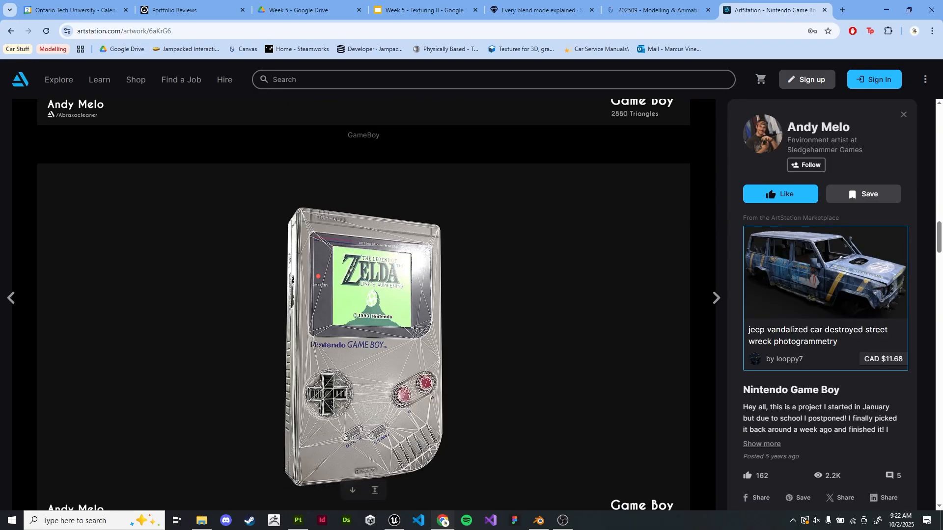
scroll(364, 305, down, 1)
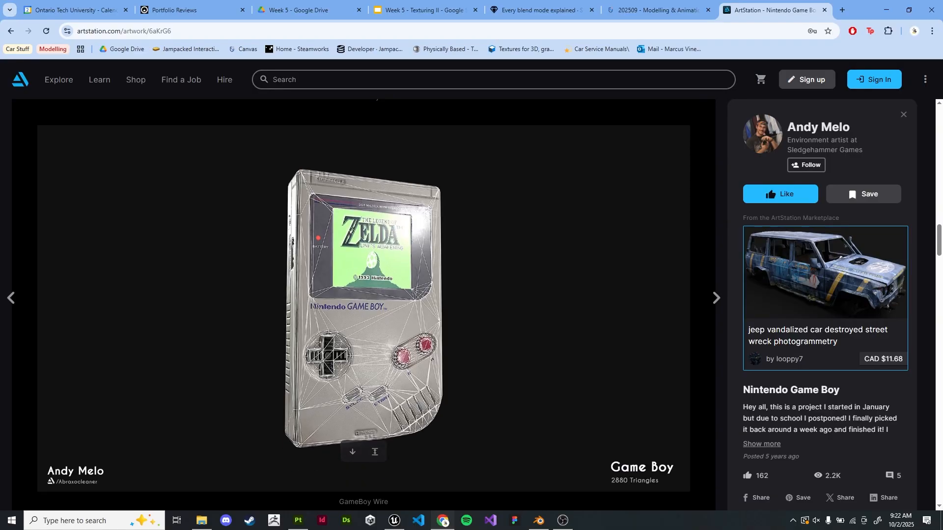
scroll(363, 304, down, 1)
Examine the Game Boy's back render, multi-view and wireframe sheets, cartridge wireframe, fun shot and viewer, ending at the first image
scroll(364, 305, down, 8)
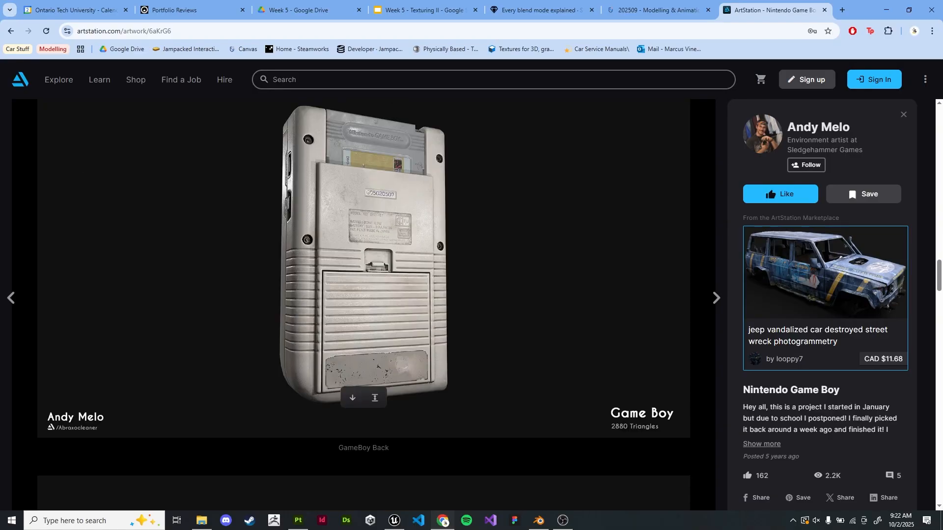
scroll(363, 305, up, 1)
scroll(364, 305, down, 8)
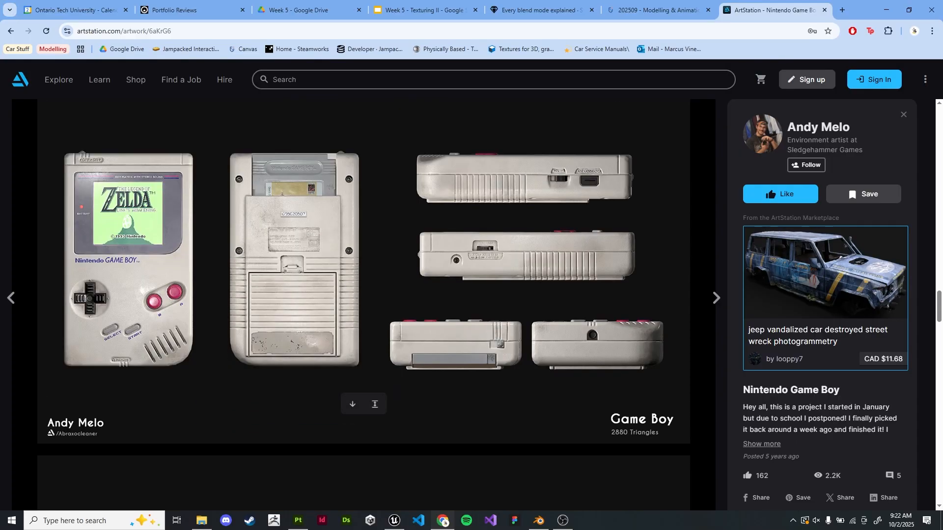
scroll(363, 305, down, 10)
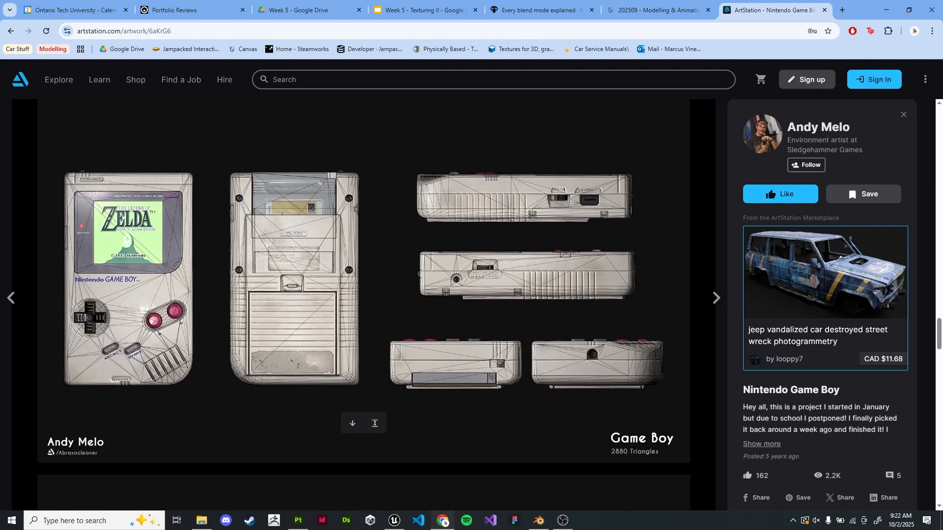
scroll(364, 305, down, 15)
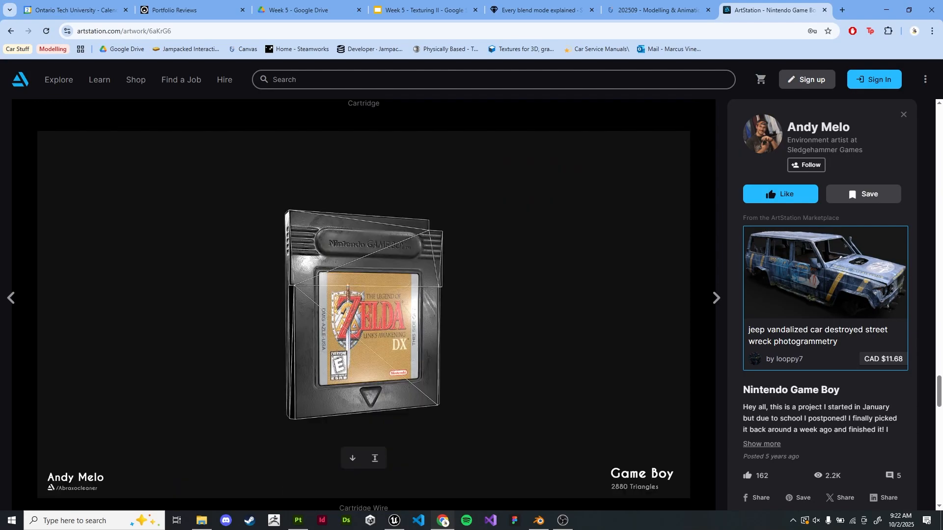
scroll(364, 305, down, 14)
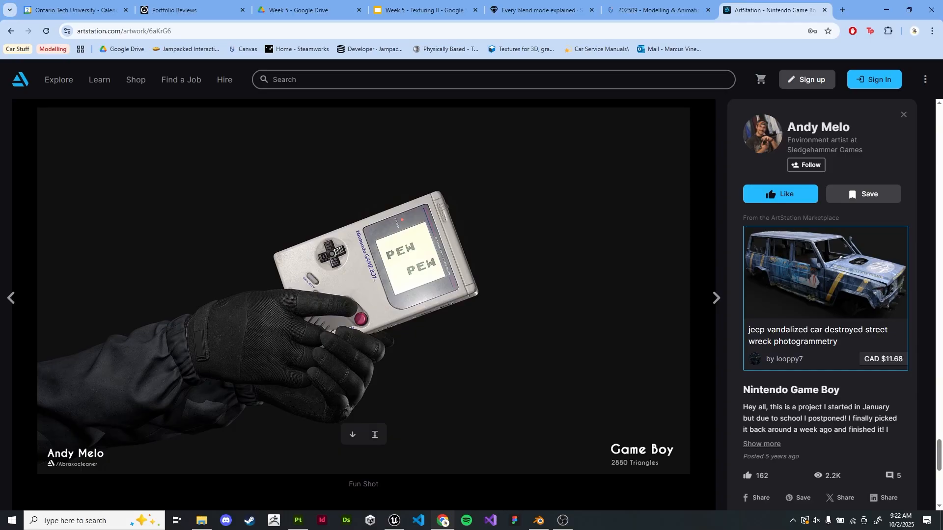
scroll(364, 294, down, 8)
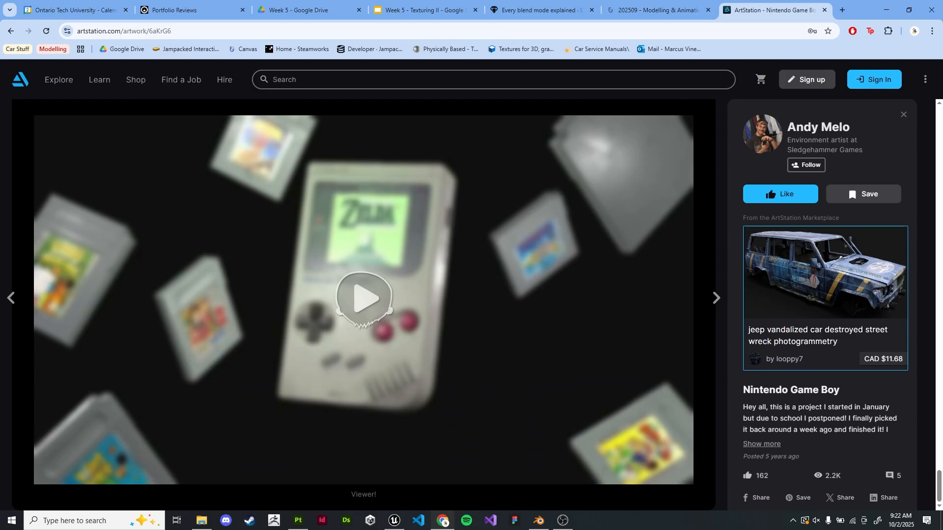
scroll(363, 294, up, 20)
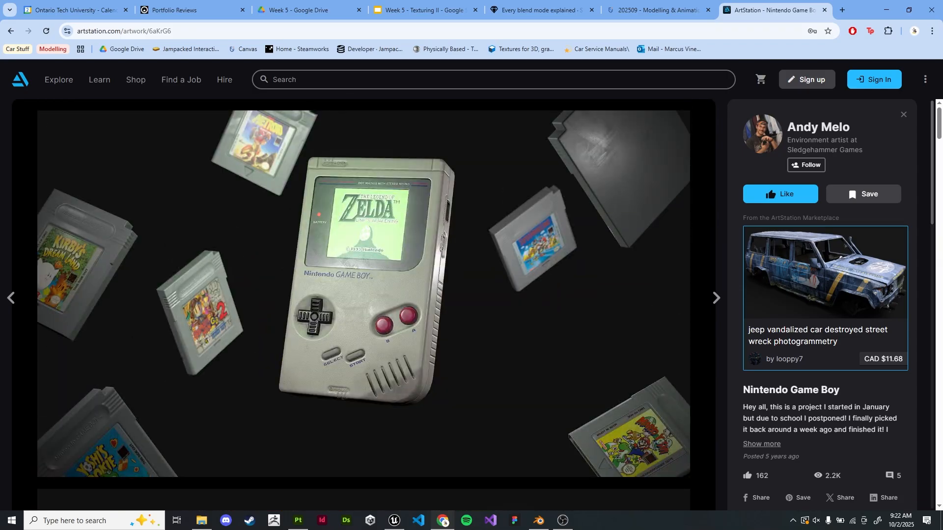
Close the Game Boy artwork and present the Rendering slide of "Week 5 - Texturing II" as a slideshow
click(825, 10)
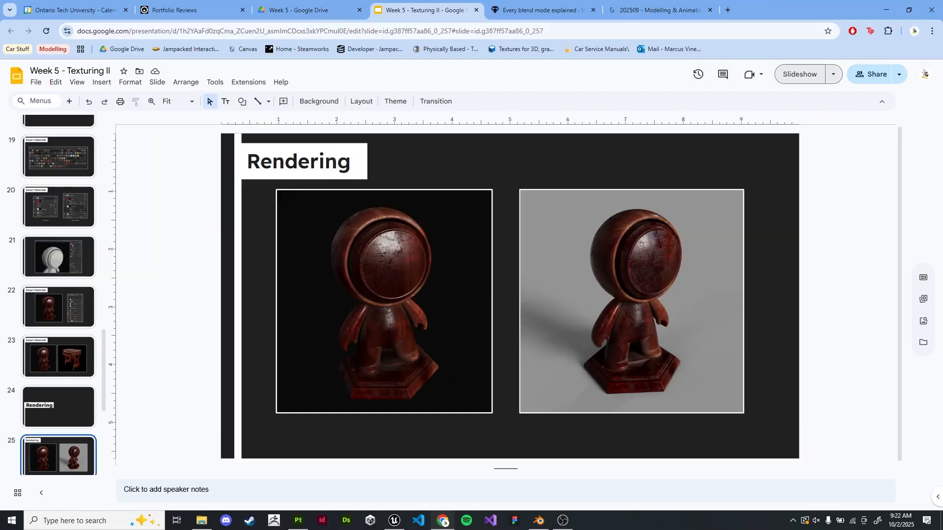
click(799, 74)
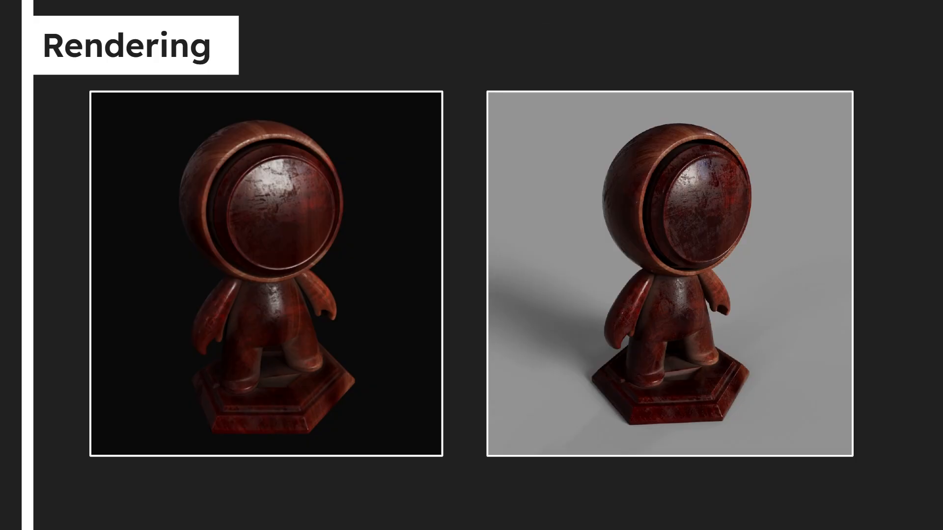
Advance the presentation to the Marmoset Toolbag slide and exit the slideshow
key(Right)
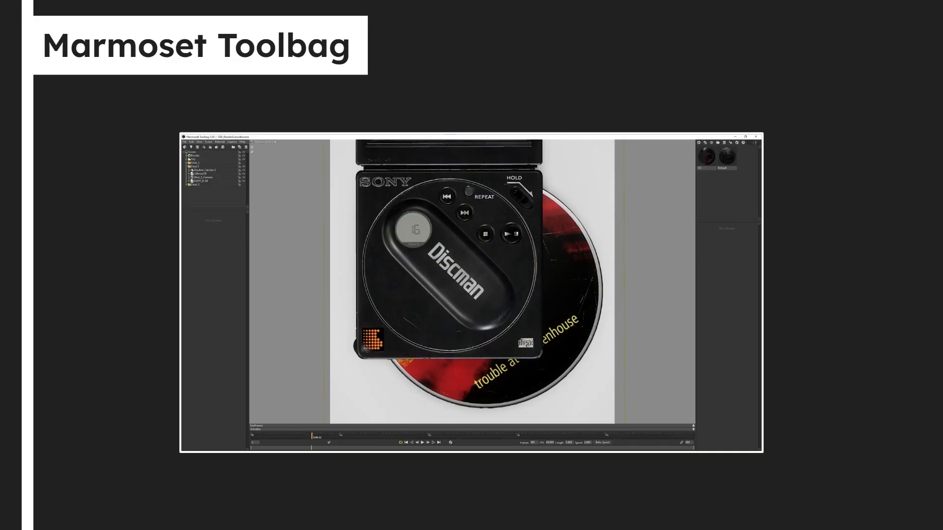
key(Escape)
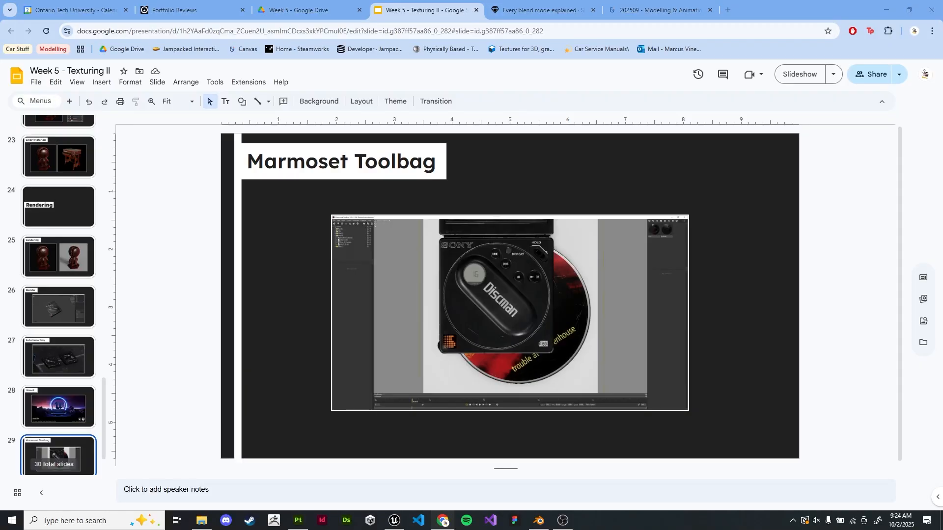
key(alt+Tab)
key(Escape)
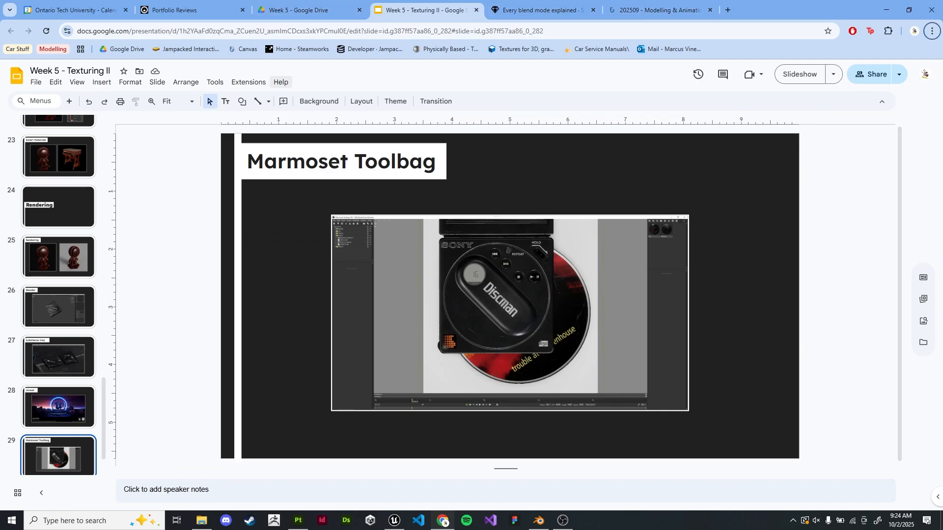
Reopen the "Nintendo Game Boy" artwork on ArtStation in a new browser tab and examine its renders down to the interactive viewer
click(542, 10)
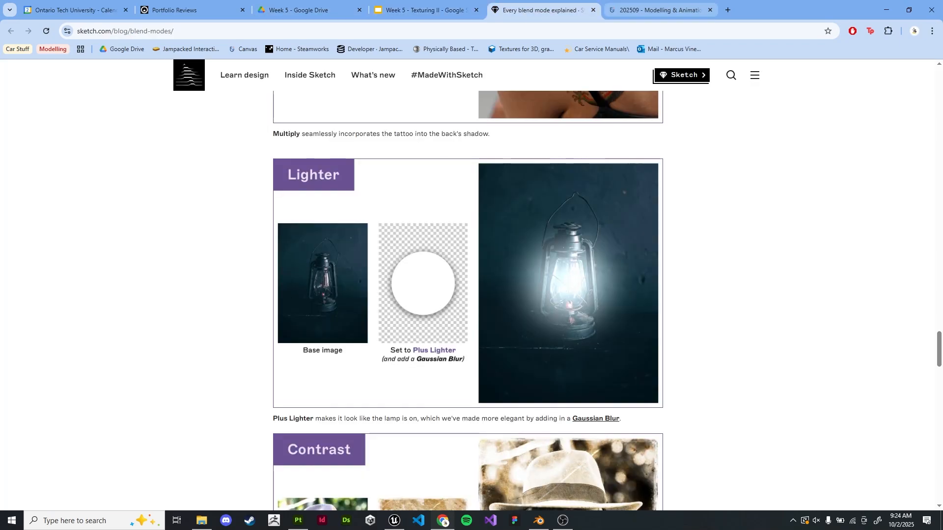
click(656, 9)
click(542, 10)
key(ctrl+shift+Tab)
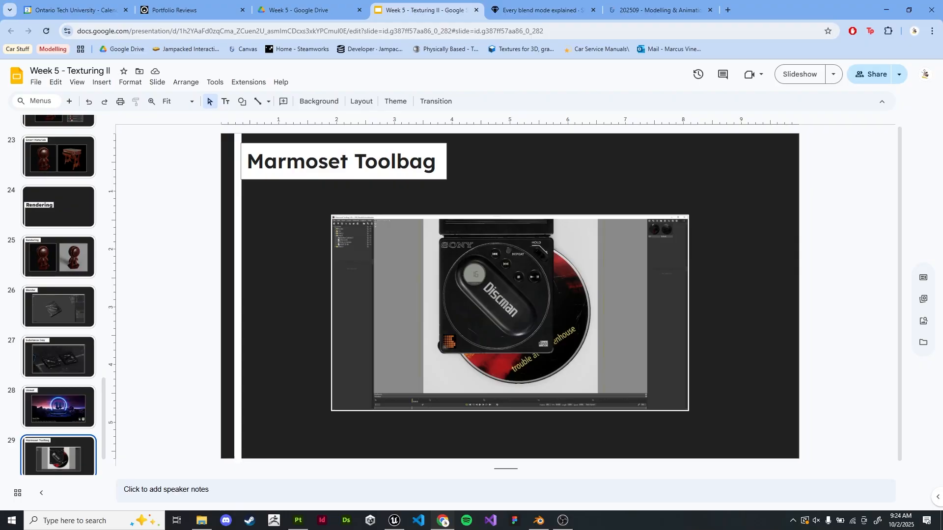
key(ctrl+t)
text(artstation.com/artwork/6aKrG6)
key(Return)
scroll(363, 295, down, 20)
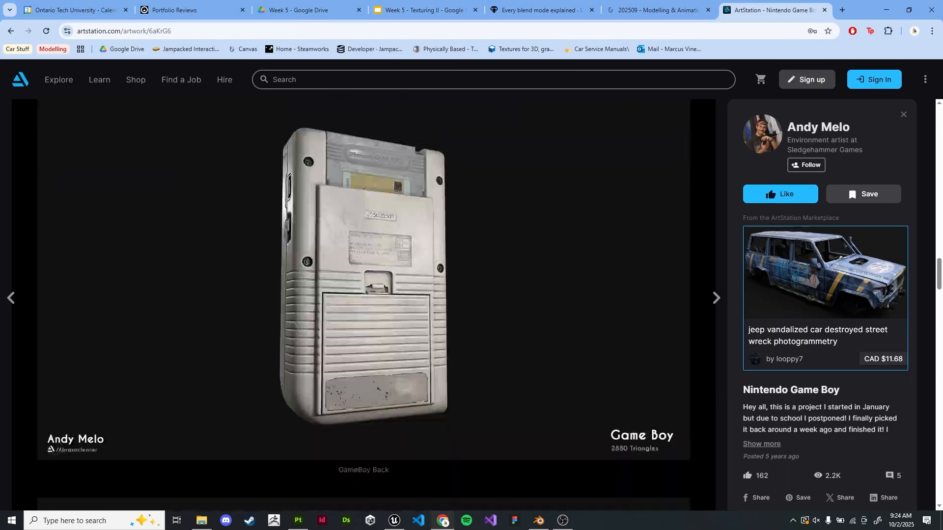
scroll(364, 295, down, 15)
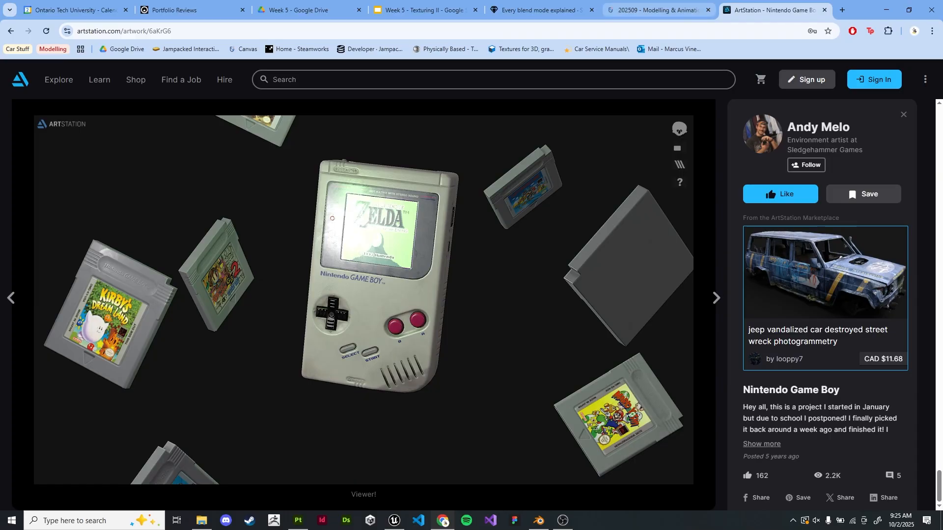
Close the Game Boy artwork, return to the MeetMat project in Substance 3D Painter and reframe the model
key(ctrl+w)
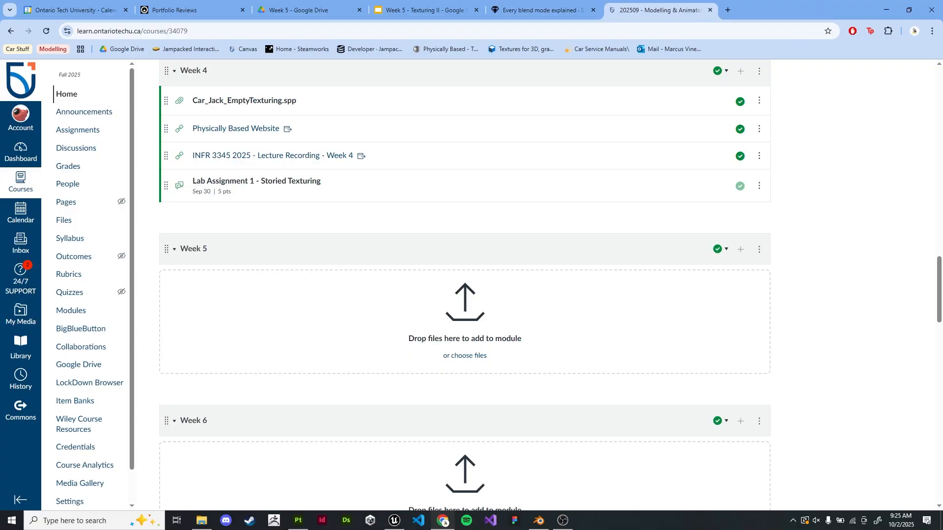
click(887, 10)
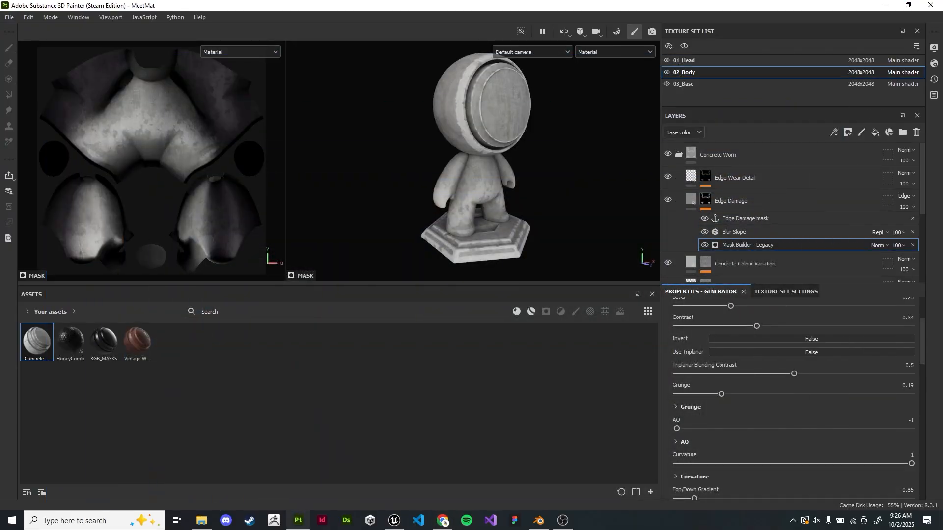
scroll(473, 162, down, 2)
alt+drag(482, 169, 459, 163)
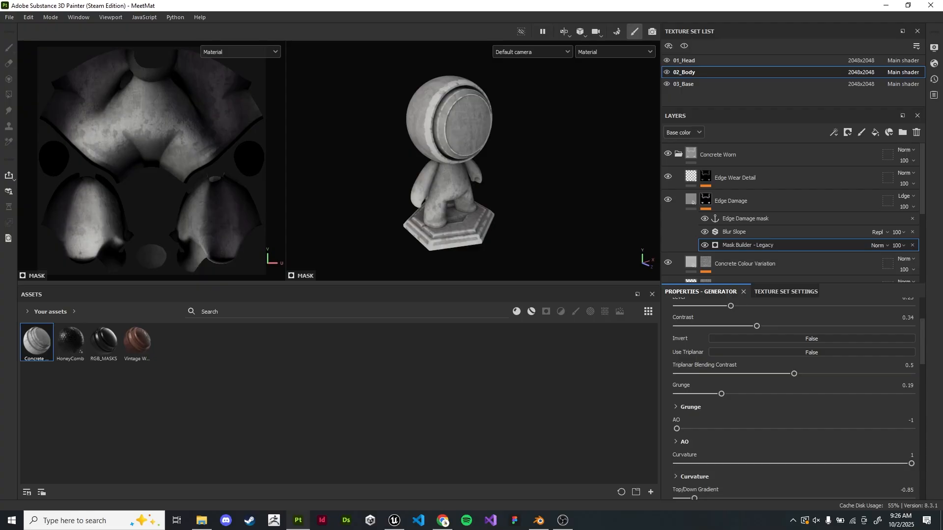
Examine the mesh map baking mode's visualization and display options, and return to painting mode
click(617, 31)
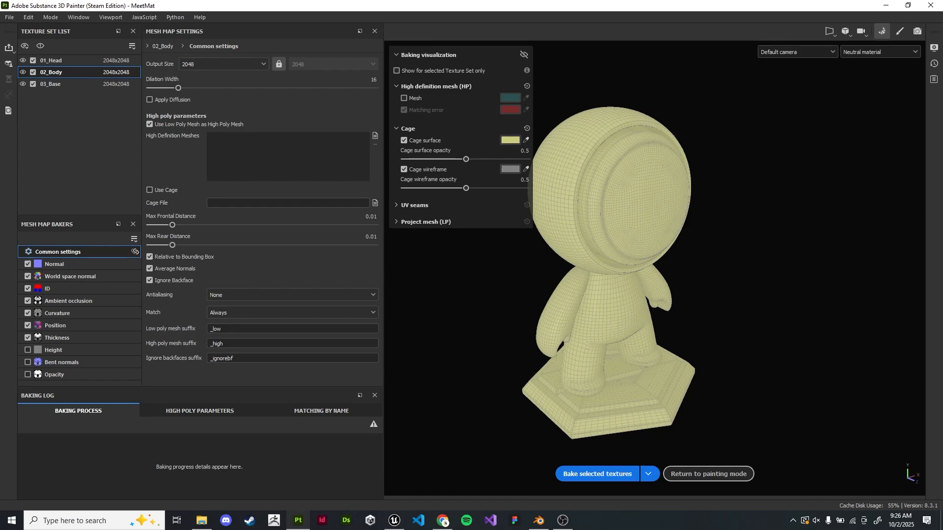
click(397, 55)
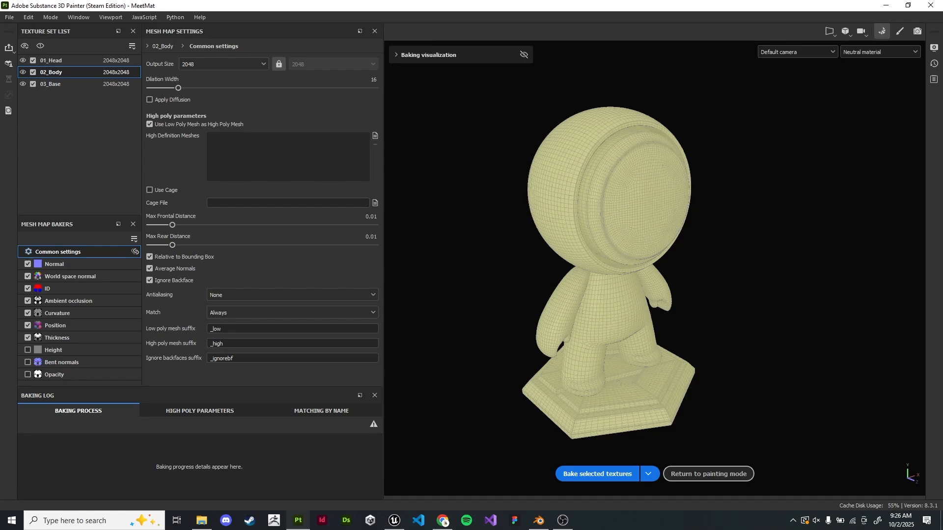
click(396, 55)
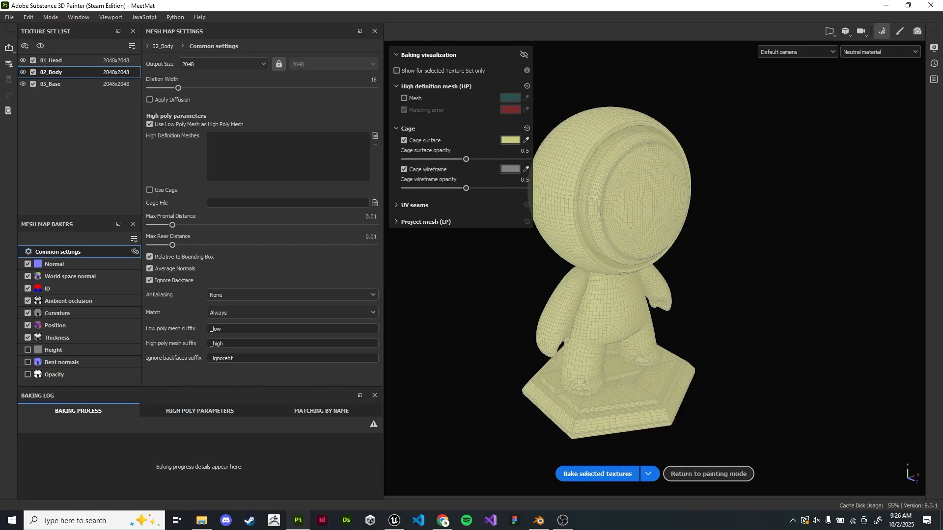
click(880, 52)
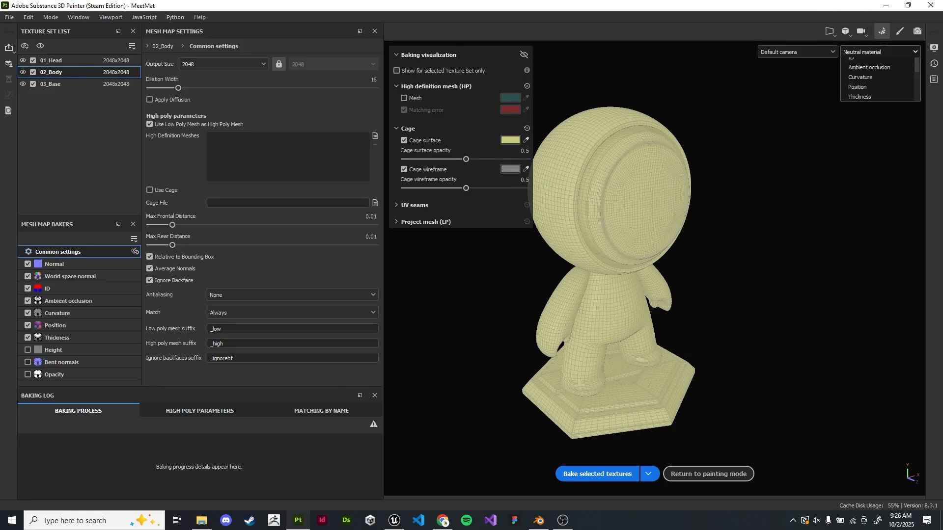
click(879, 51)
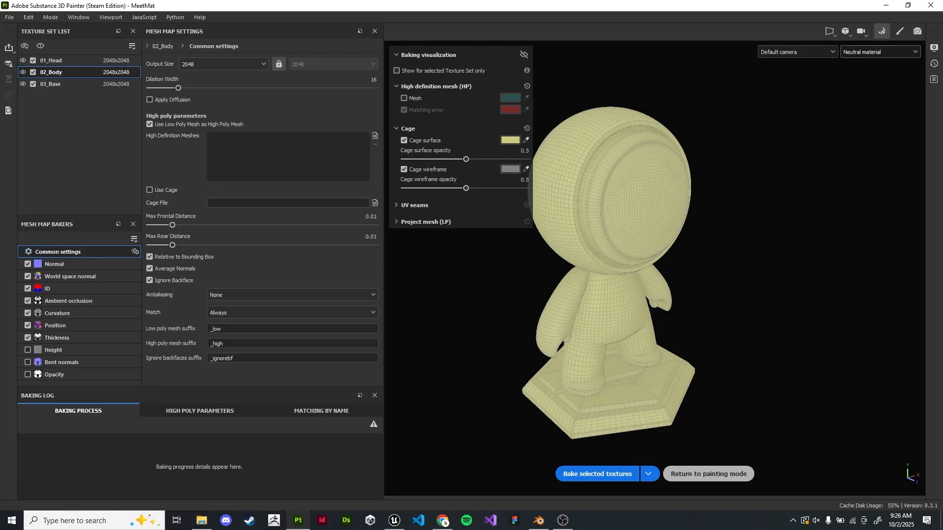
click(709, 474)
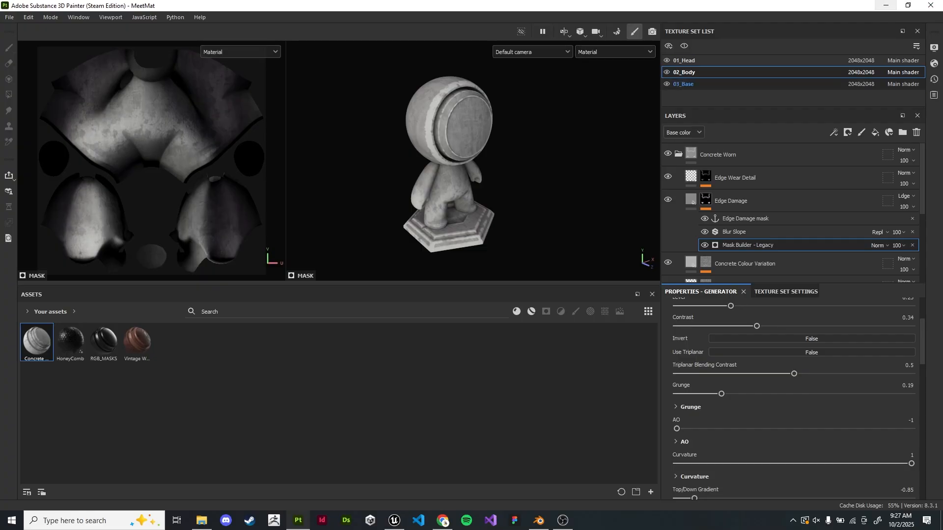
Switch to Blender, dismiss the splash screen and delete the default cube, camera and light
key(alt+Tab)
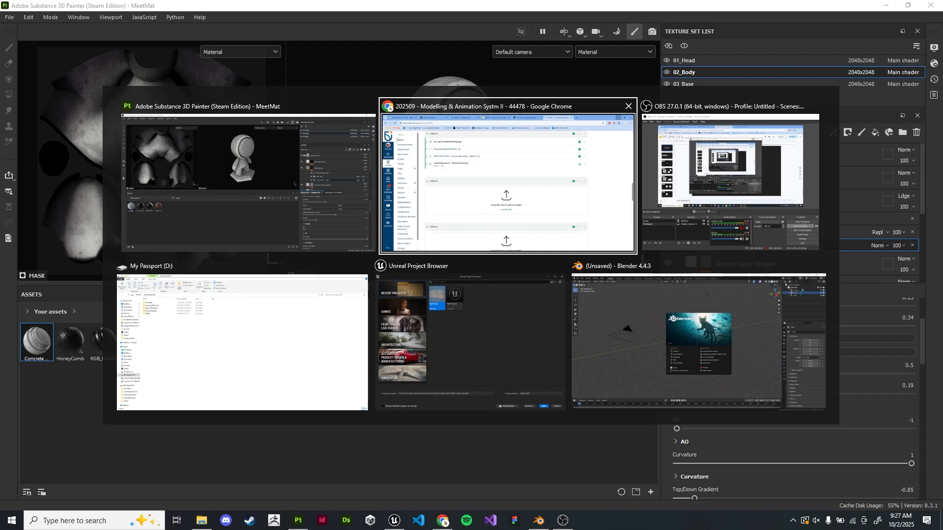
key(alt+Tab)
key(alt+Tab)
key(alt+Tab)
key(alt+Tab)
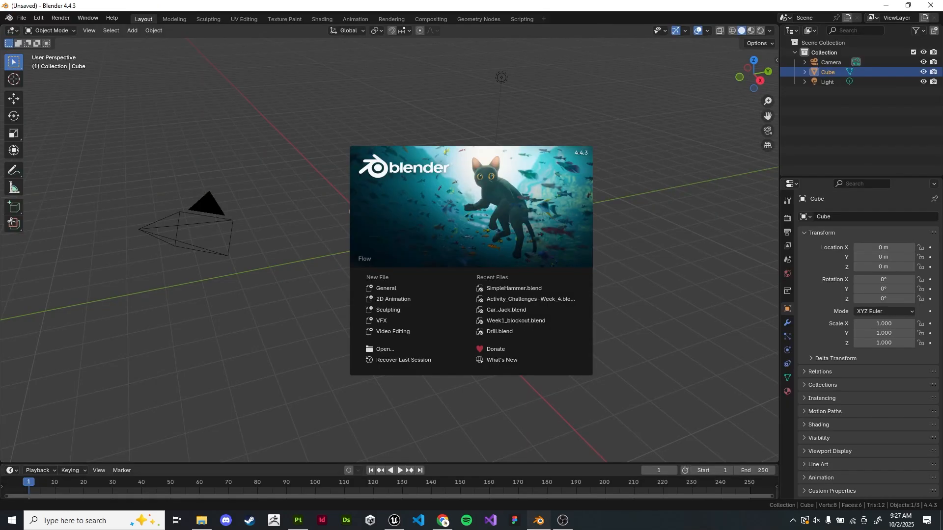
key(Escape)
scroll(390, 243, down, 7)
key(Return)
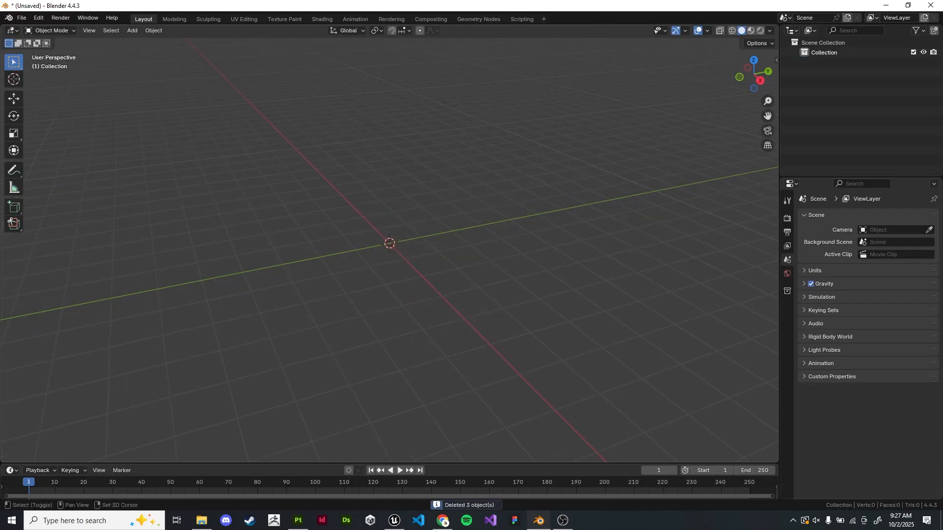
key(shift+a)
Return to Substance 3D Painter and examine the concrete MeetMat model from several angles
key(alt+Tab)
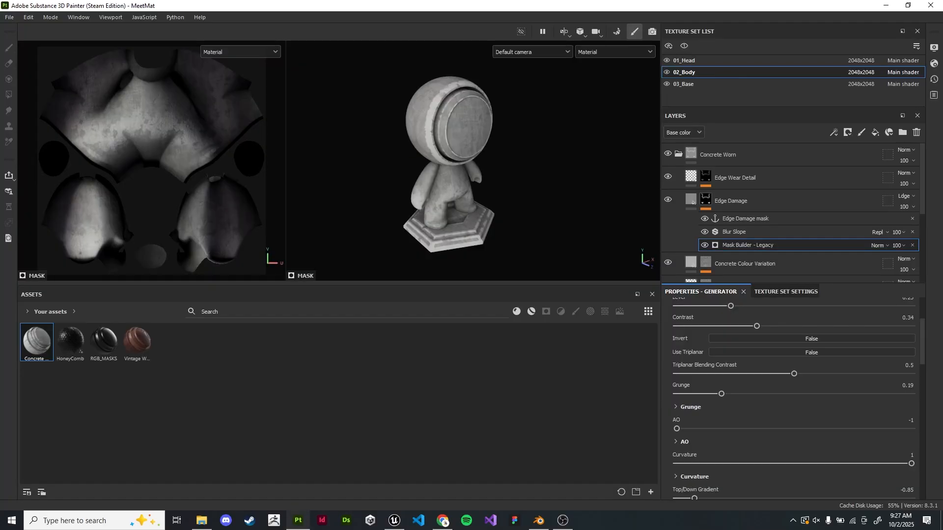
scroll(478, 204, up, 3)
scroll(479, 203, down, 1)
alt+drag(478, 203, 459, 182)
scroll(459, 147, down, 2)
alt+middle_drag(460, 147, 459, 193)
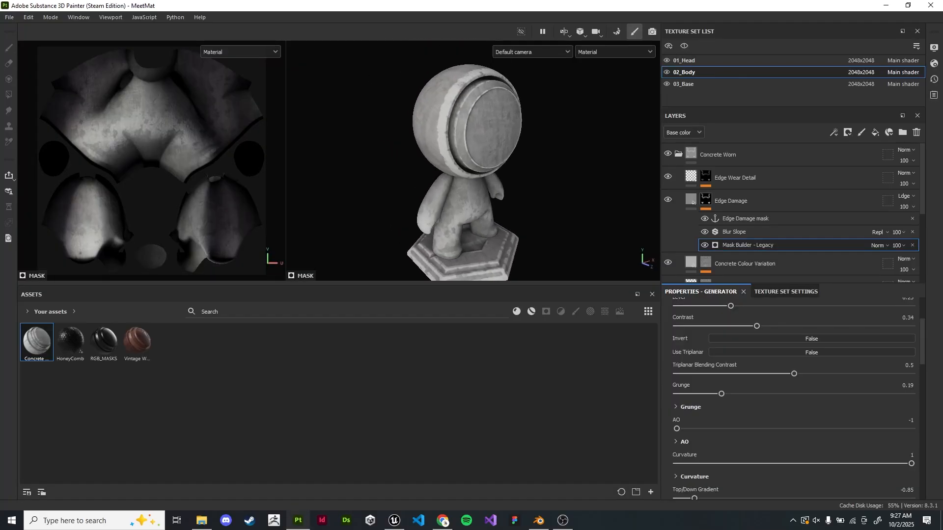
alt+drag(460, 193, 457, 199)
alt+middle_drag(457, 199, 432, 188)
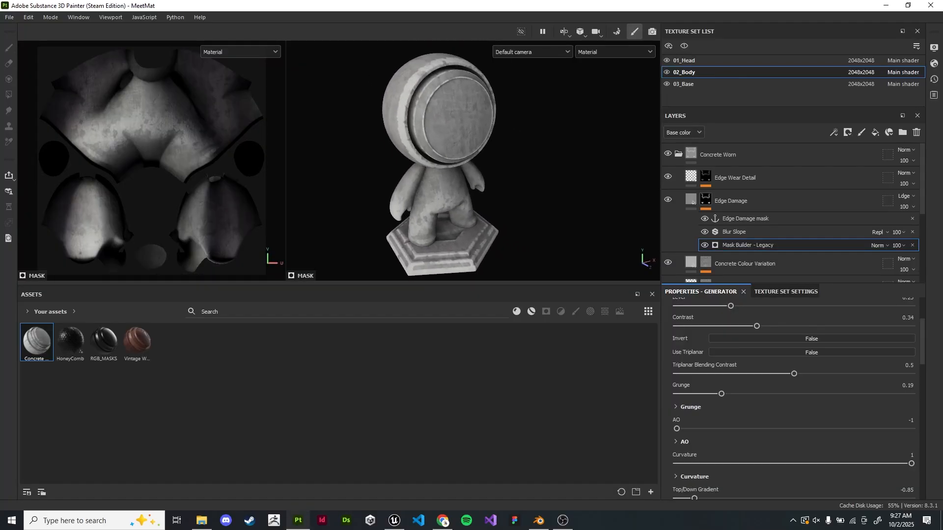
Shrink the asset library to enlarge the 2D and 3D viewports, and reframe the MeetMat model
drag(378, 283, 379, 344)
alt+drag(442, 197, 457, 204)
scroll(456, 204, down, 2)
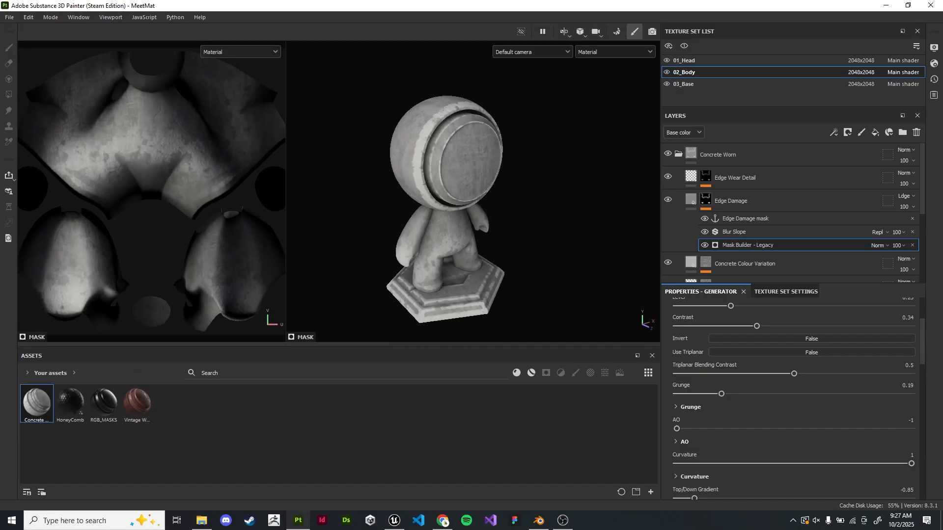
alt+middle_drag(457, 204, 461, 198)
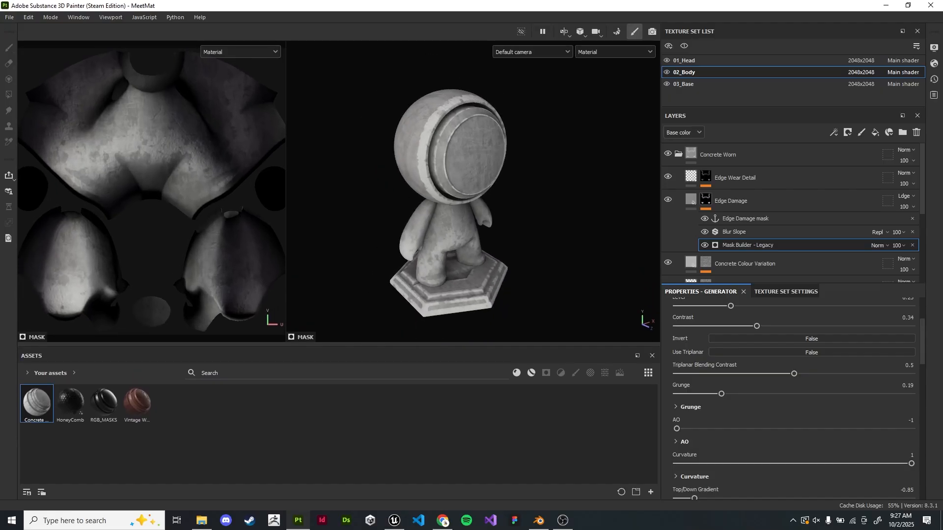
key(alt+Tab)
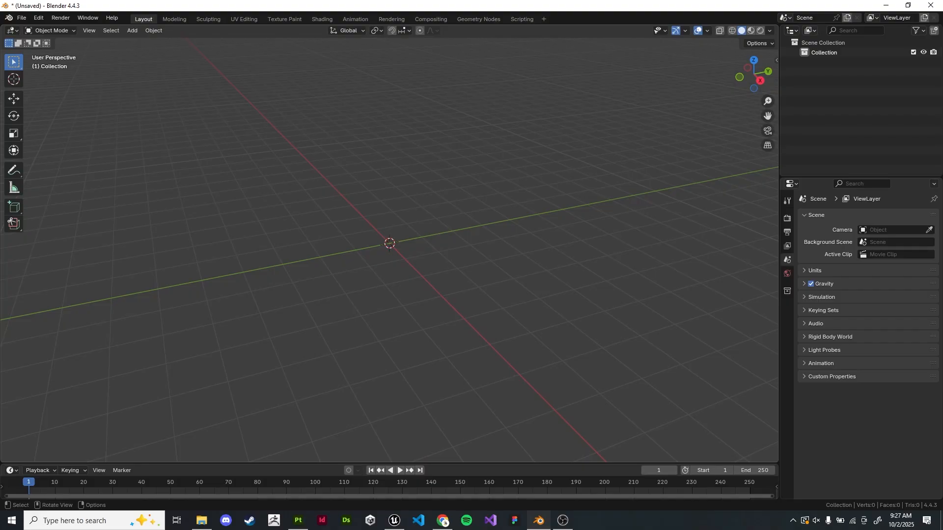
key(alt+Tab)
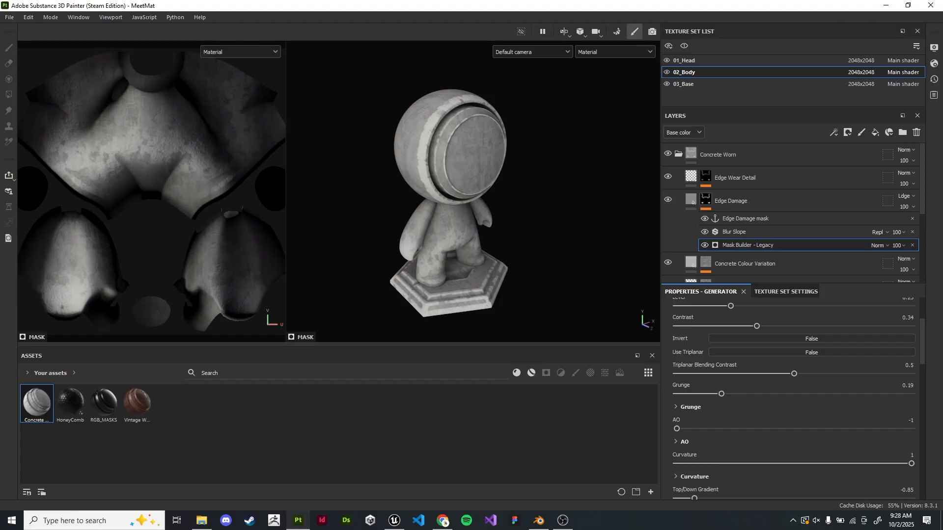
Start a mesh export of MeetMat without displacement/tessellation and with triangulation turned off
scroll(473, 196, up, 2)
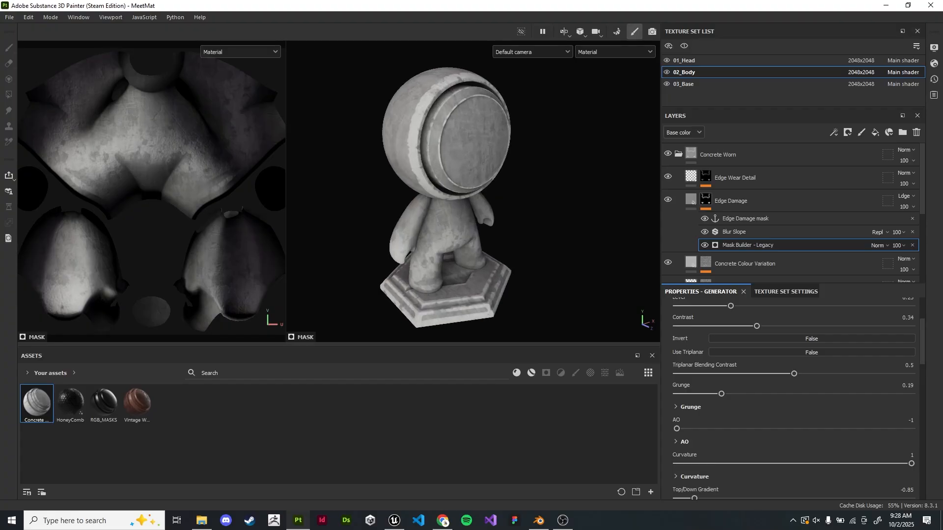
alt+drag(473, 197, 490, 201)
click(28, 17)
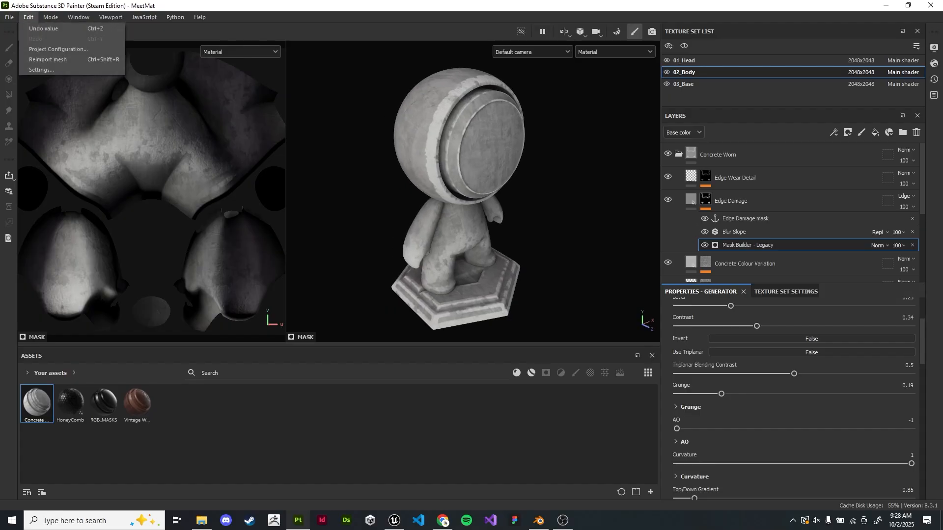
key(Left)
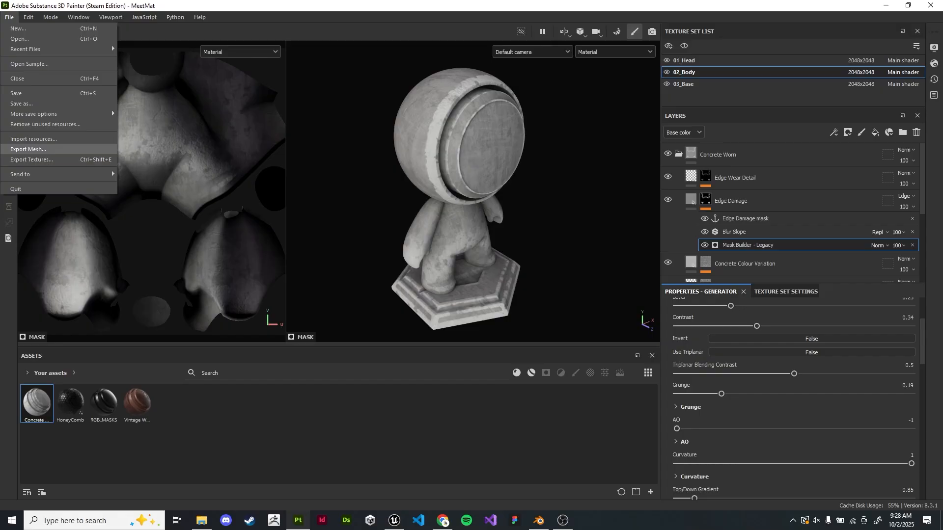
click(28, 149)
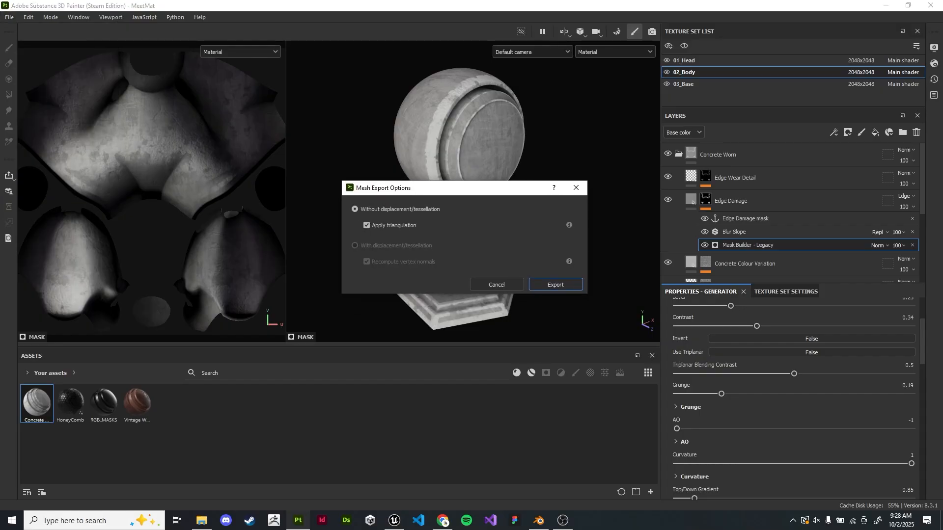
click(367, 225)
click(555, 284)
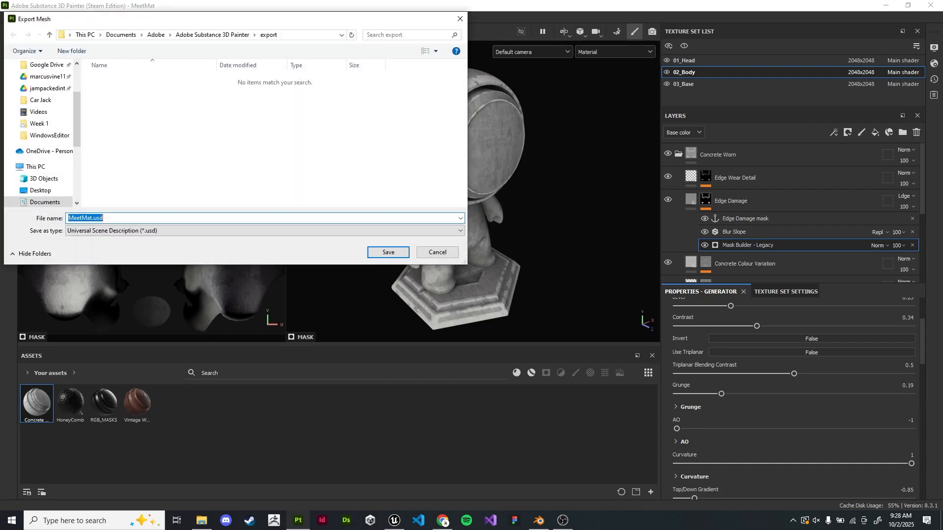
Save the exported mesh to the Desktop as MeetMat.fbx in Autodesk FBX format, and switch to Blender
scroll(40, 135, up, 2)
click(40, 85)
click(265, 231)
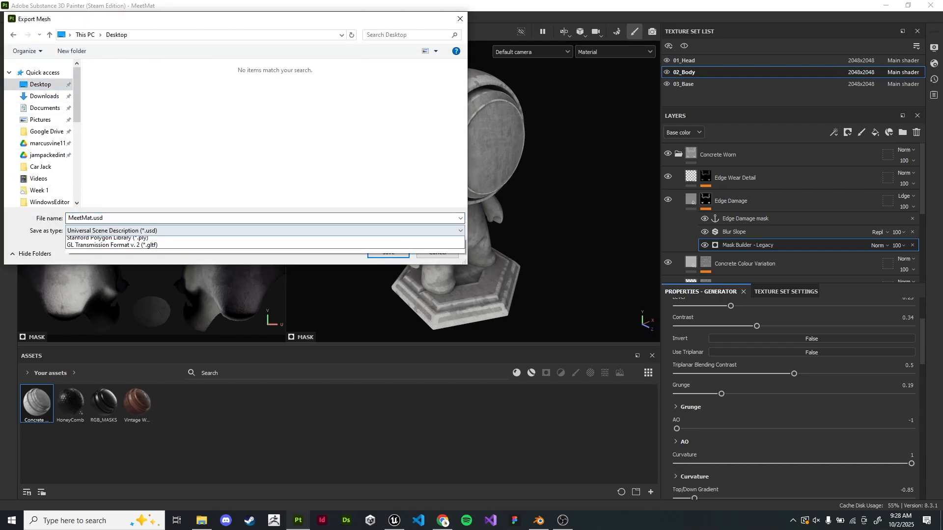
key(Return)
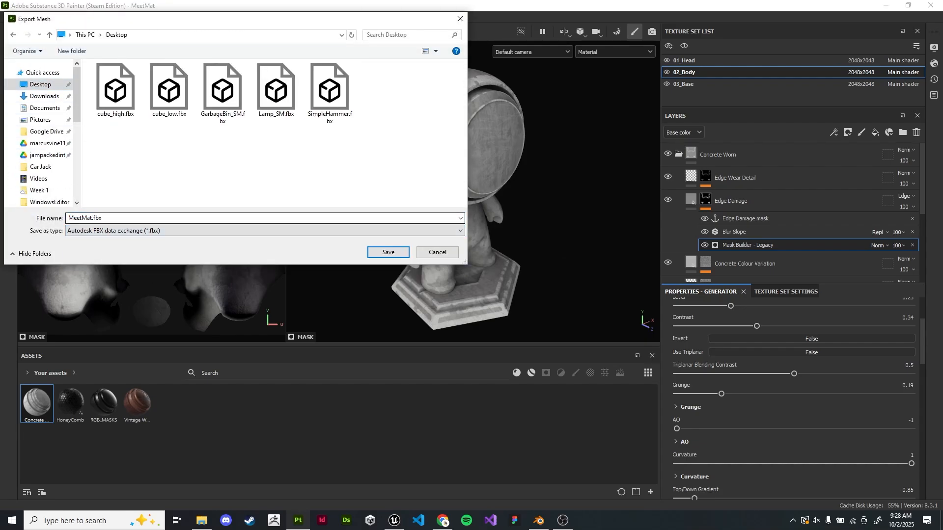
click(388, 252)
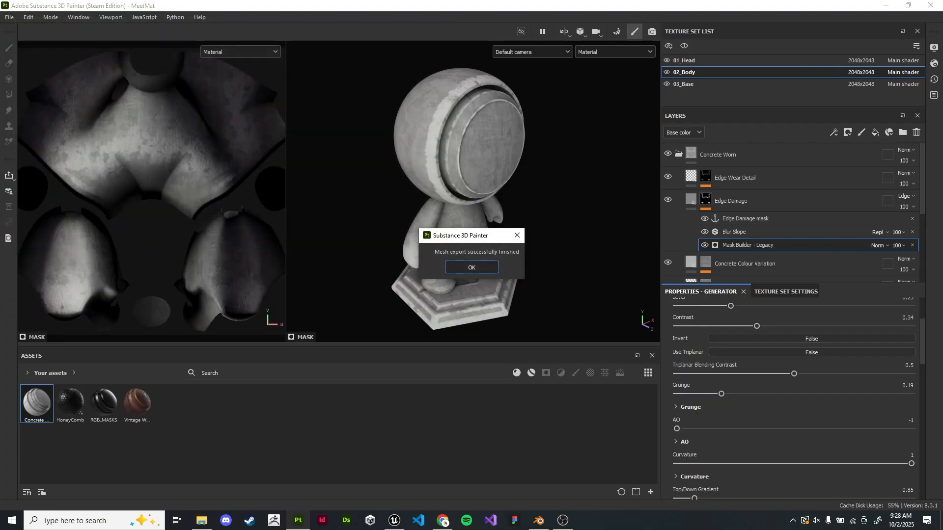
key(Return)
key(alt+Tab)
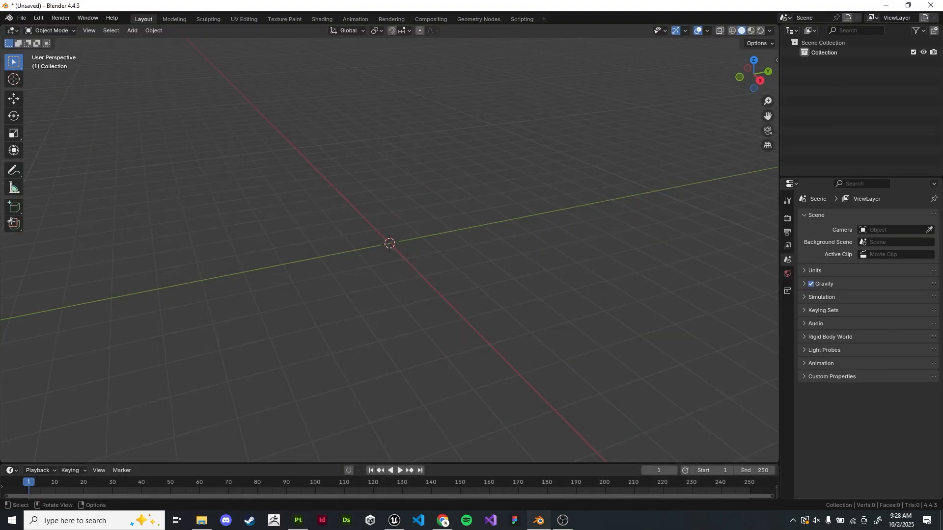
Import MeetMat.fbx from the Desktop into the empty scene with the default FBX settings
click(21, 18)
mouse_move(46, 49)
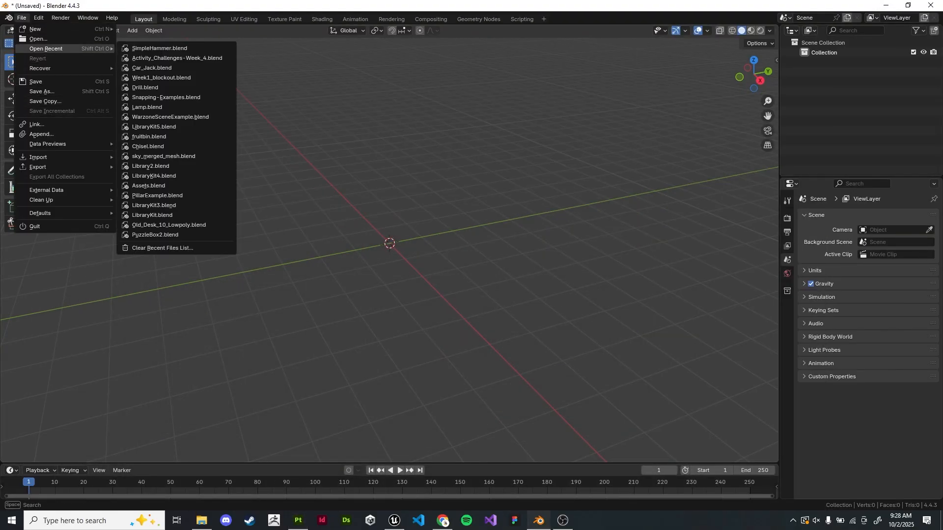
mouse_move(38, 157)
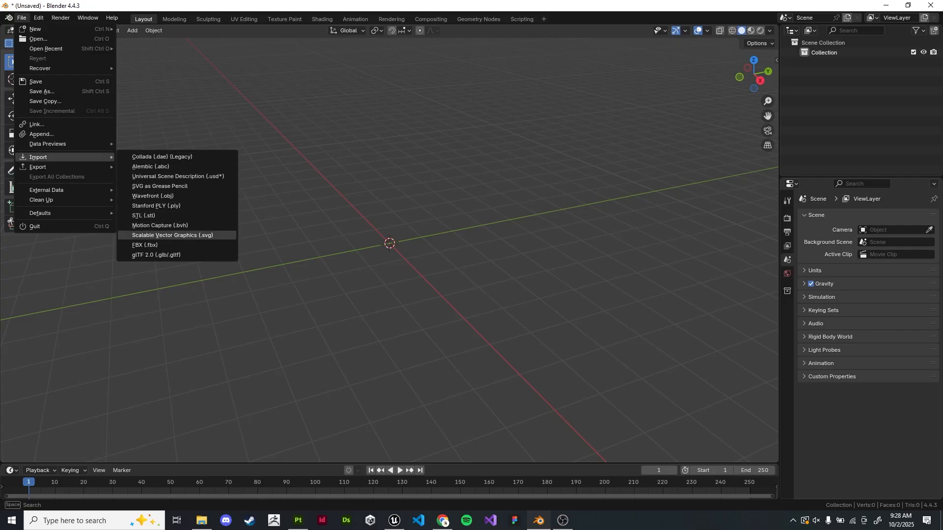
click(147, 245)
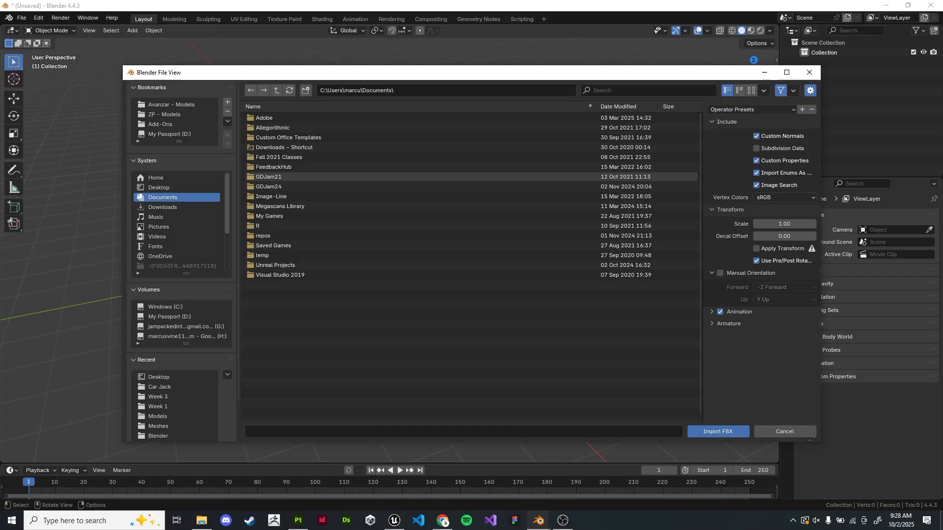
click(177, 187)
click(272, 157)
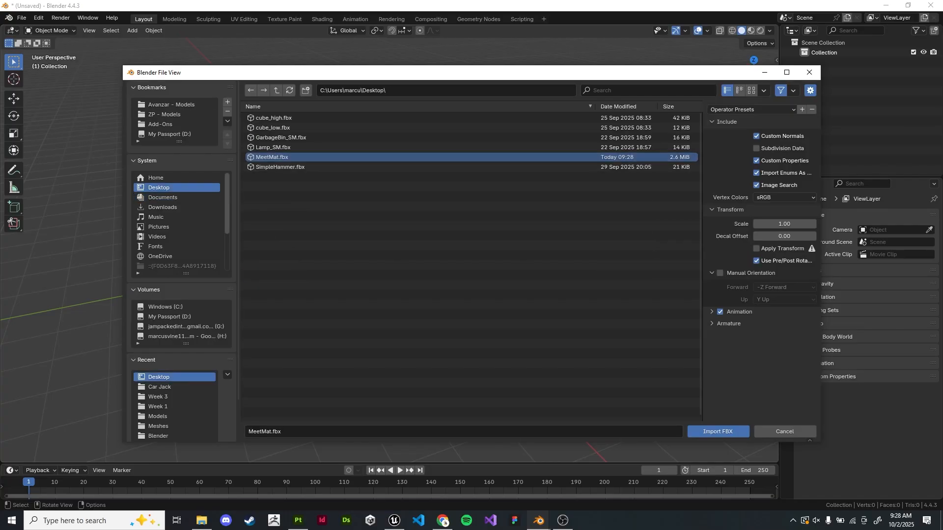
click(718, 432)
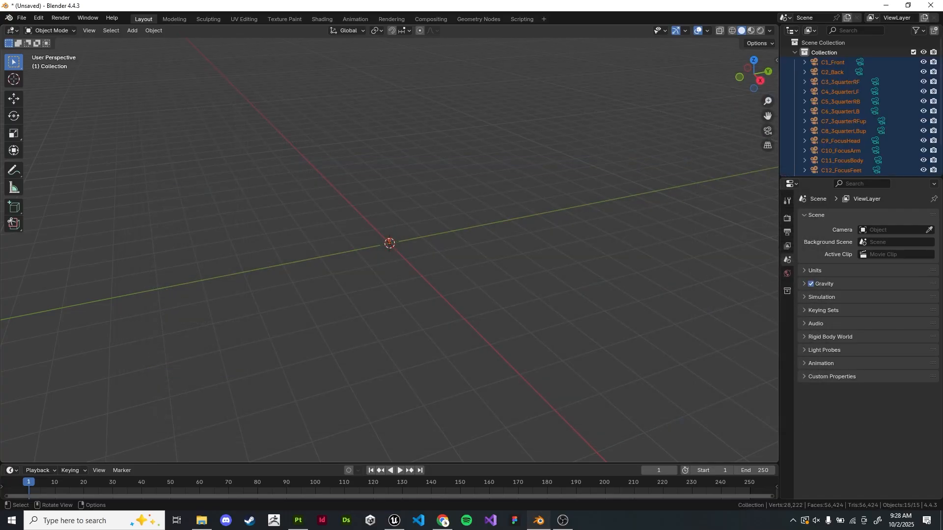
Frame the imported MeetMat, clear the selection, and inspect it in Material Preview shading from the front and at an angle
key(KP_Decimal)
scroll(389, 244, down, 10)
middle_drag(344, 246, 329, 230)
scroll(390, 250, up, 5)
scroll(390, 250, down, 3)
scroll(861, 106, down, 2)
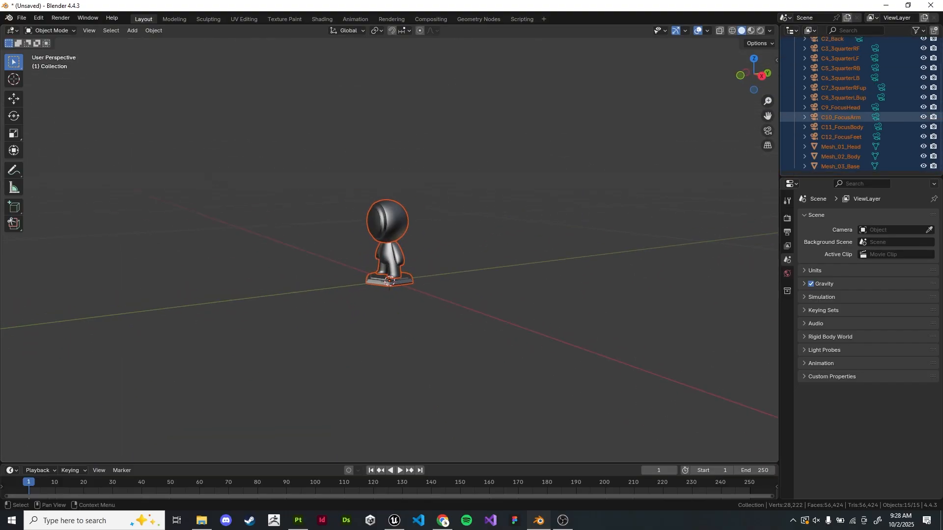
scroll(841, 117, up, 3)
key(alt+a)
key(KP_1)
key(z)
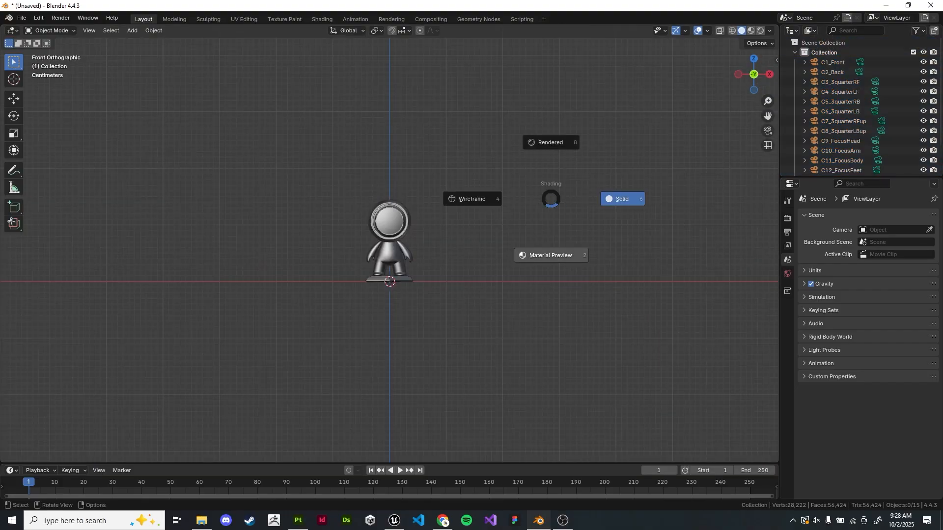
click(551, 255)
scroll(389, 250, up, 5)
middle_drag(390, 250, 431, 275)
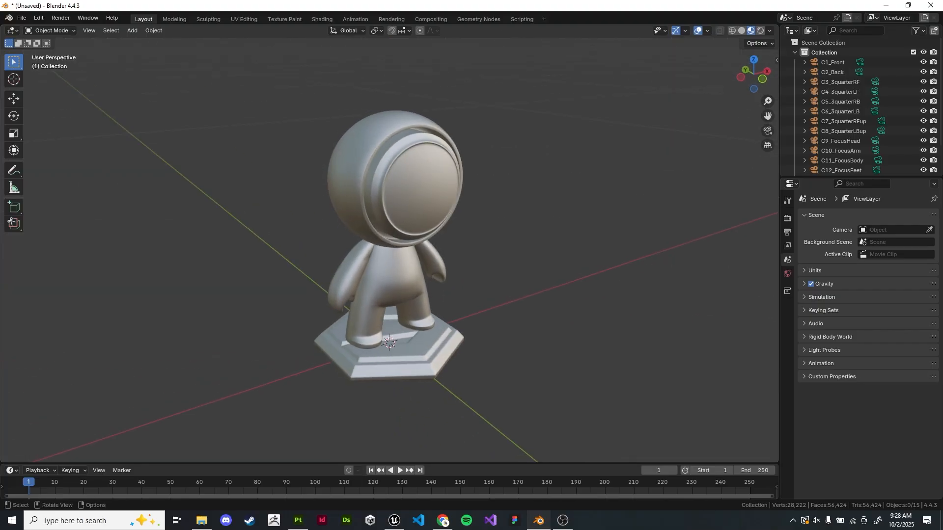
Show the viewport sidebar and check the transform and dimensions of the head mesh
scroll(389, 250, down, 6)
key(a)
scroll(389, 272, up, 2)
scroll(390, 265, down, 5)
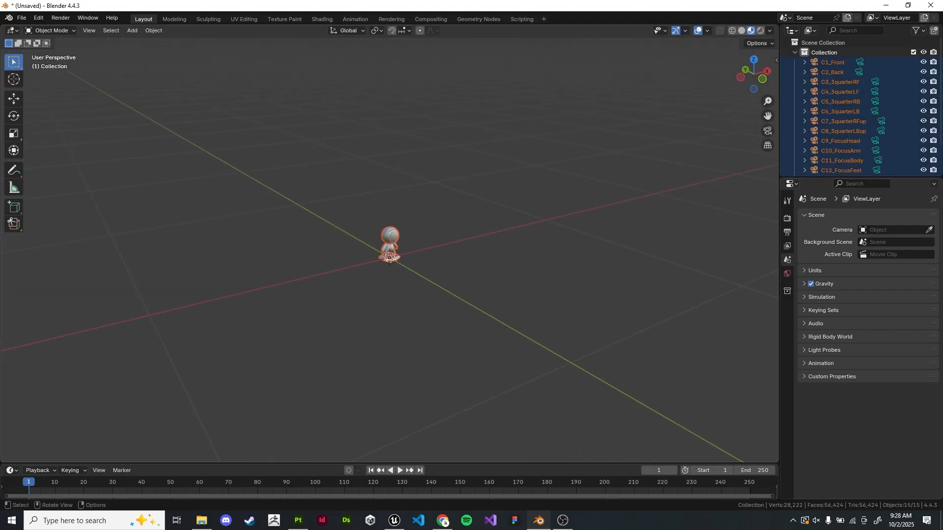
scroll(558, 169, up, 3)
scroll(678, 131, down, 3)
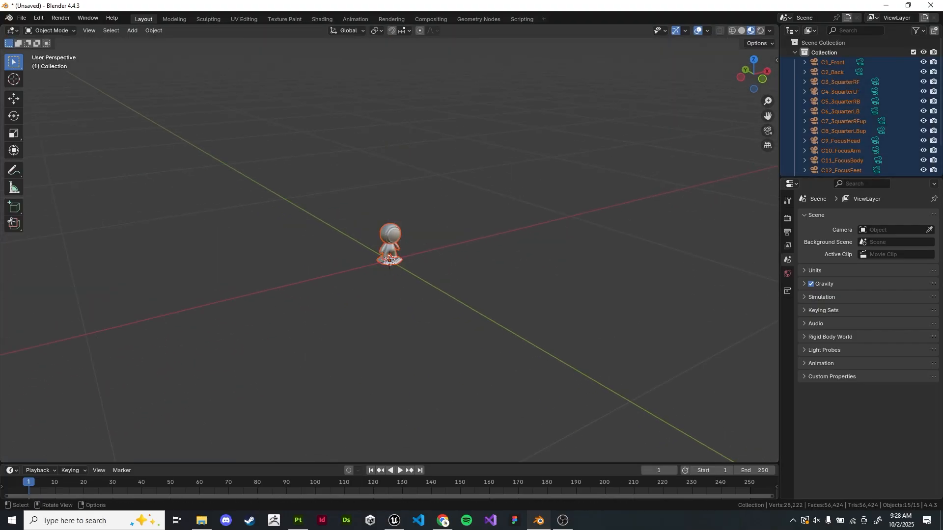
key(n)
click(773, 84)
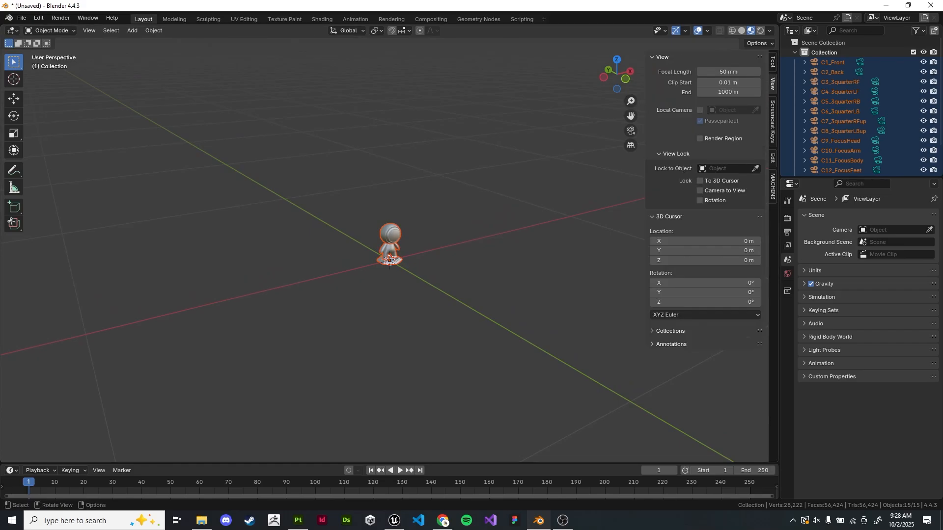
scroll(389, 256, down, 1)
click(773, 61)
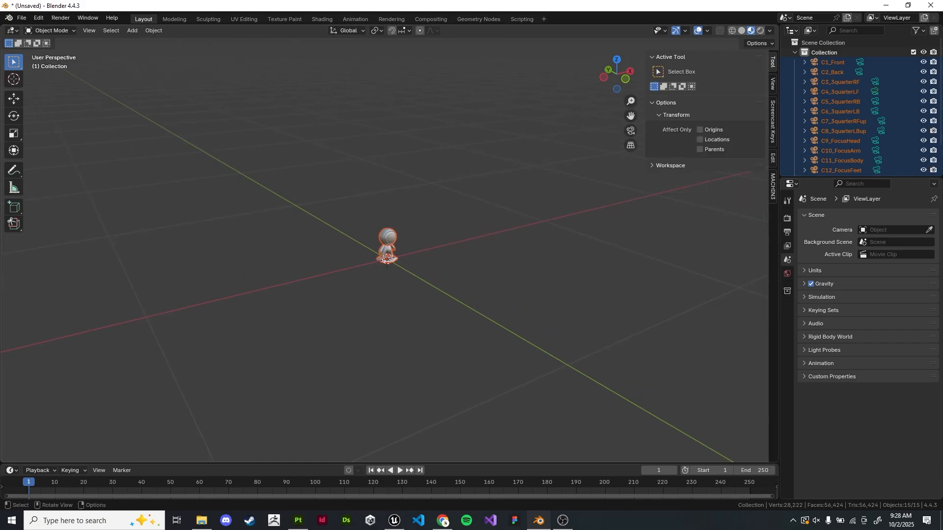
click(393, 242)
scroll(393, 241, up, 6)
ctrl+scroll(705, 147, up, 1)
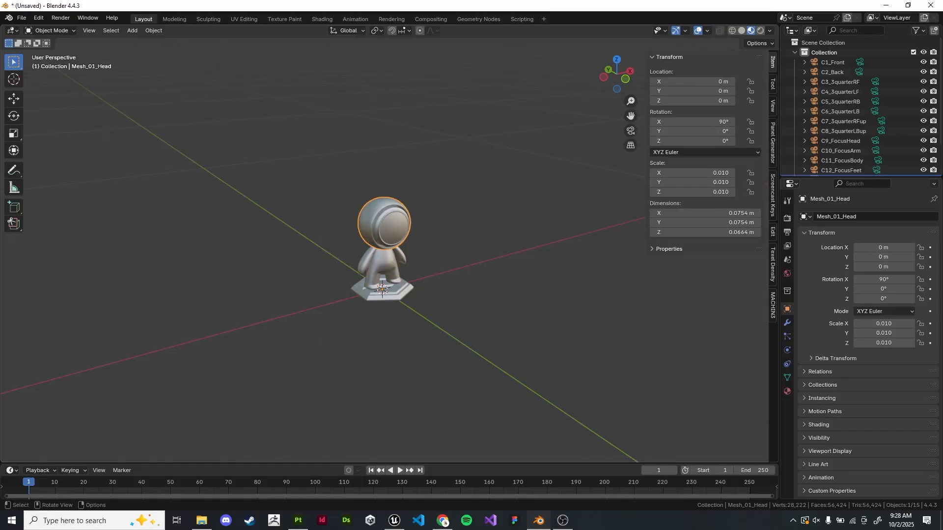
Scale all imported objects up by a factor of 10
key(a)
scroll(488, 228, down, 4)
text(s100)
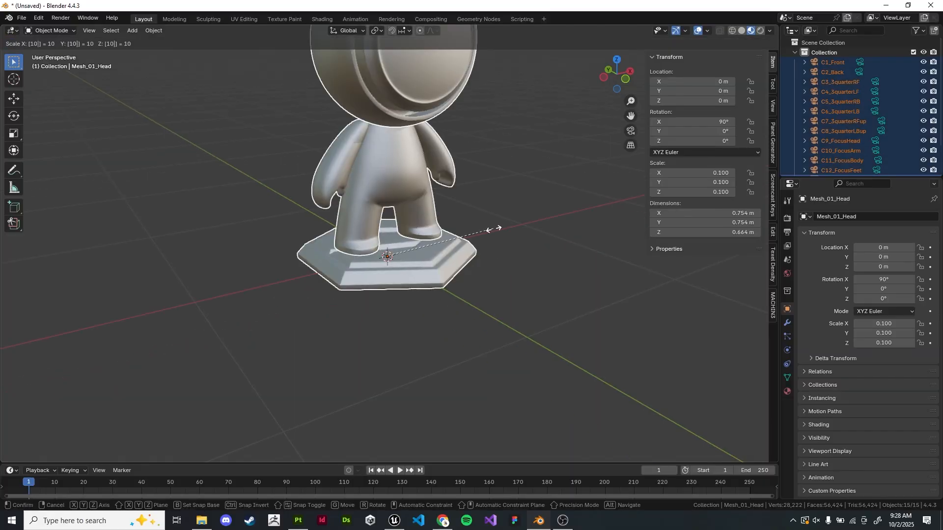
key(BackSpace)
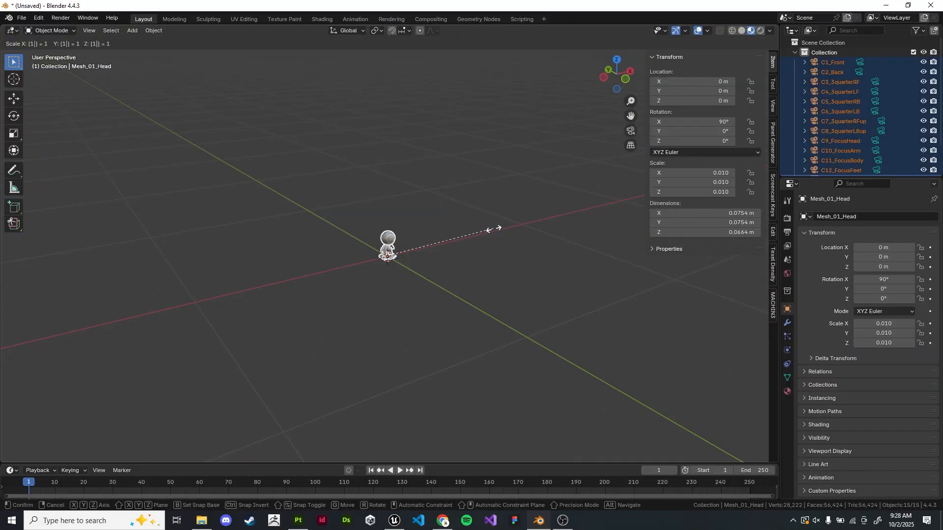
key(Return)
scroll(410, 235, down, 4)
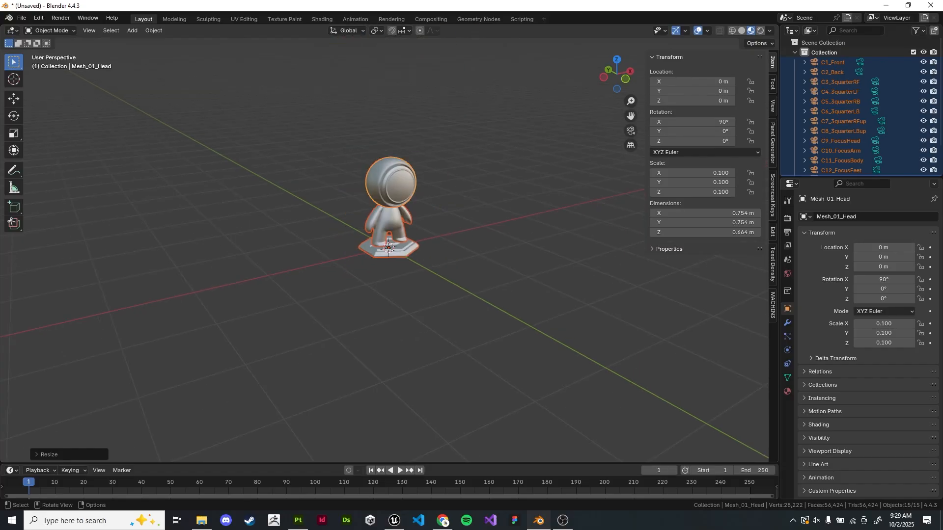
Clear the selection and switch the viewport to Solid shading with the model viewed from its front
scroll(410, 234, up, 4)
key(alt+a)
middle_drag(467, 213, 410, 235)
key(z)
click(495, 235)
scroll(495, 235, up, 1)
mouse_move(495, 235)
middle_down()
mouse_move(484, 238)
mouse_move(491, 231)
middle_up()
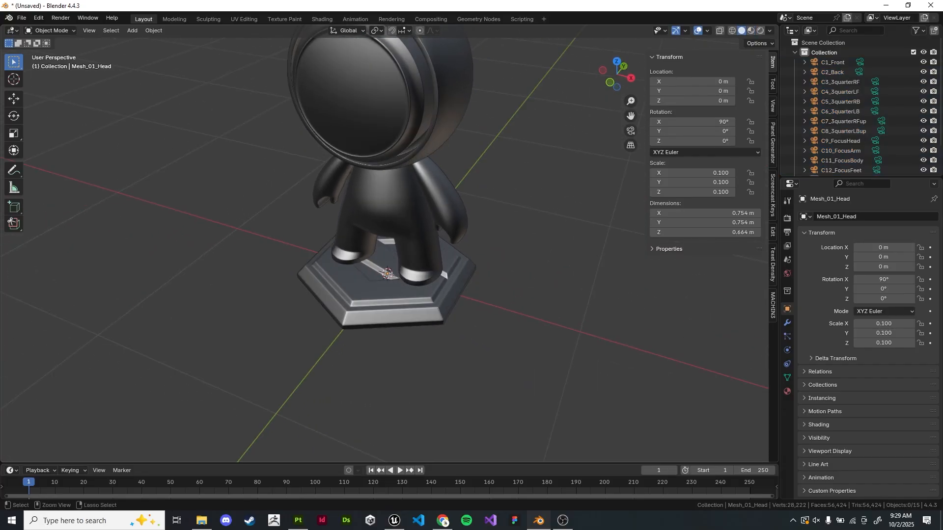
Apply the scale of all objects, using wireframe display while selecting them, and return to Solid shading
key(shift+z)
key(a)
key(ctrl+a)
click(469, 203)
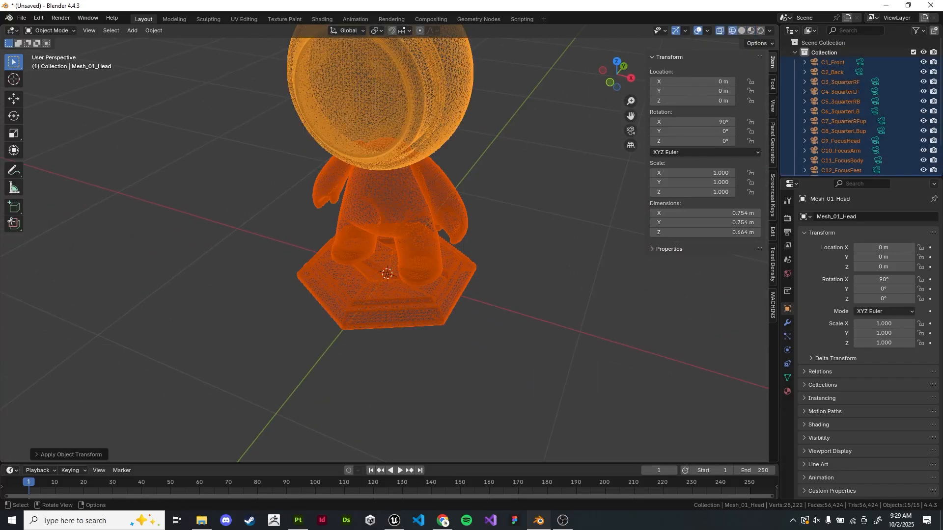
key(shift+z)
Delete all the imported cameras, from C1_Front through C12_FocusFeet, keeping only the three MeetMat meshes
click(840, 81)
click(835, 73)
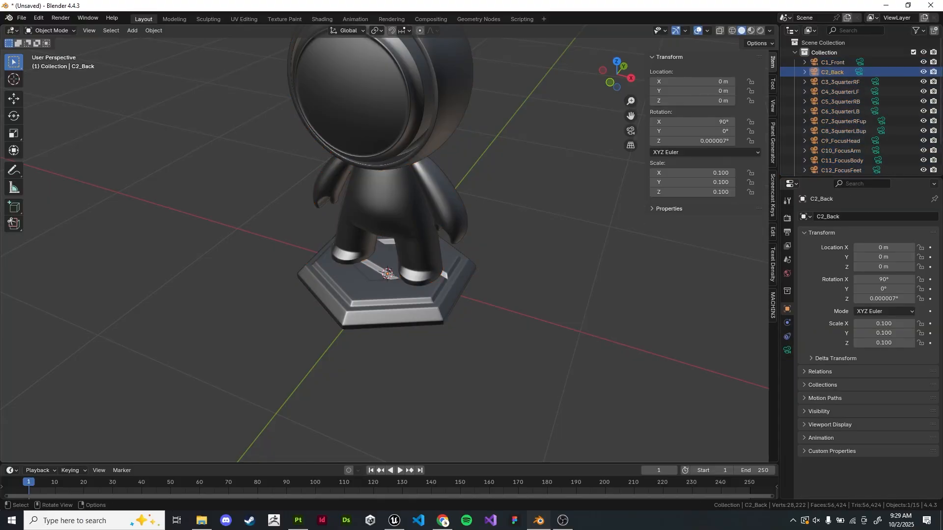
key(KP_Decimal)
scroll(385, 243, down, 6)
key(shift+z)
middle_drag(442, 256, 452, 230)
click(835, 63)
scroll(840, 113, down, 3)
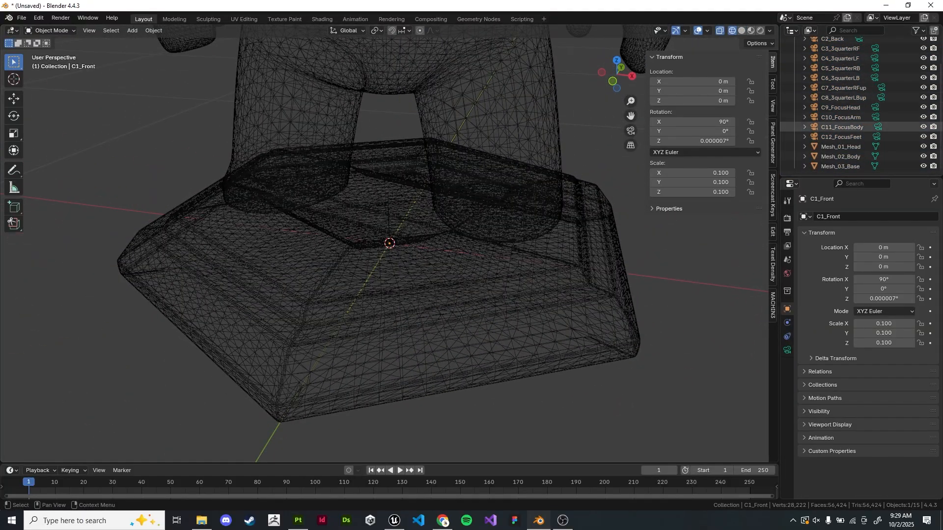
shift+click(841, 137)
key(Delete)
scroll(388, 243, down, 8)
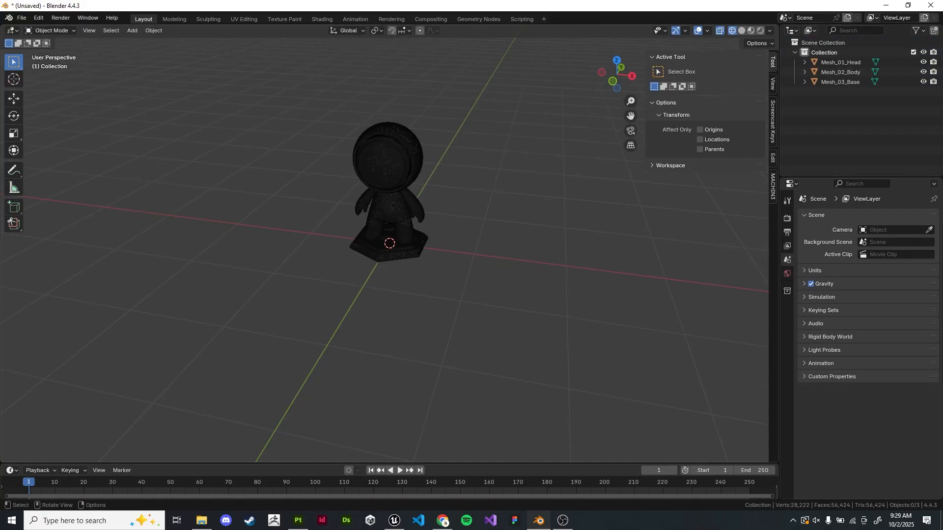
Return to Solid shading, reframe the MeetMat and select its head mesh
key(shift+z)
scroll(388, 243, up, 3)
shift+middle_drag(388, 243, 427, 326)
key(z)
shift+middle_drag(559, 242, 575, 248)
click(420, 192)
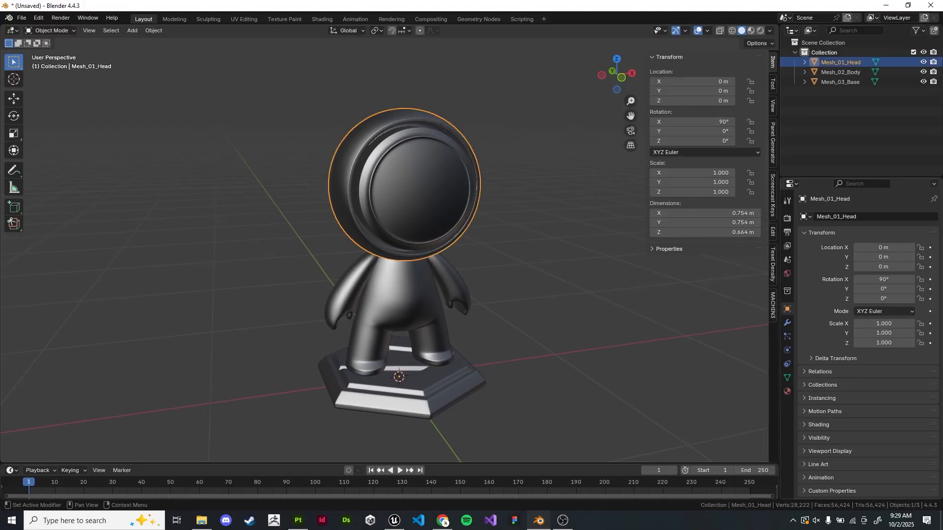
Check the materials assigned to the head, body and base meshes, ending with the head selected
click(787, 391)
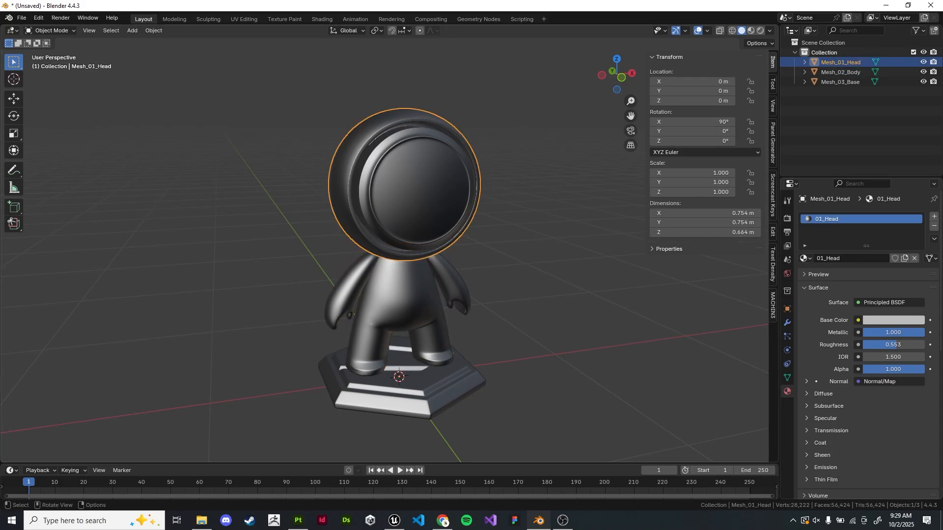
click(398, 300)
click(417, 398)
click(841, 61)
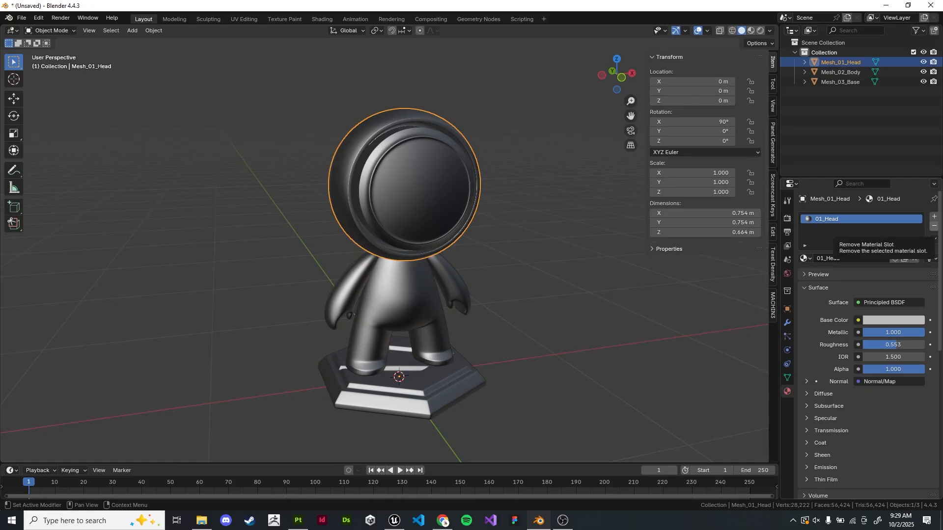
mouse_move(795, 294)
mouse_down()
mouse_move(781, 294)
mouse_move(797, 294)
mouse_up()
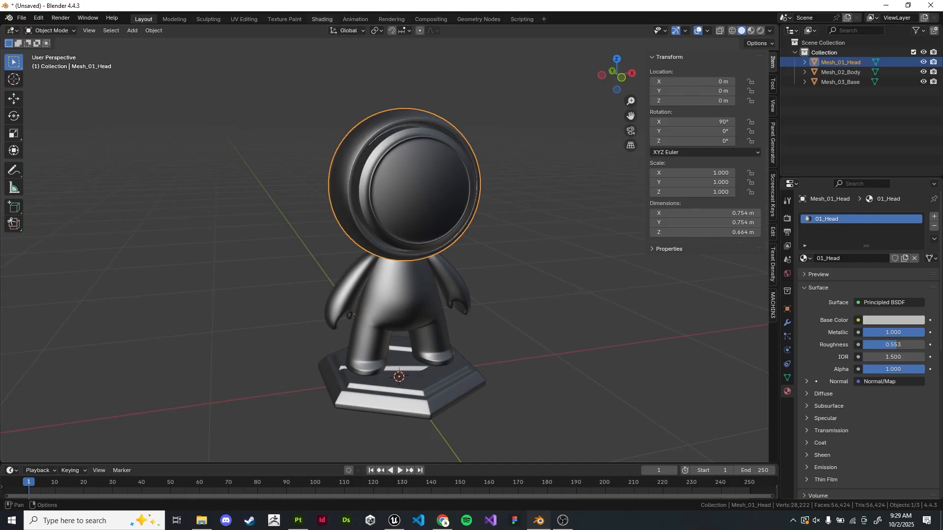
Switch to the Shading workspace and frame the MeetMat and the head material's nodes
click(322, 19)
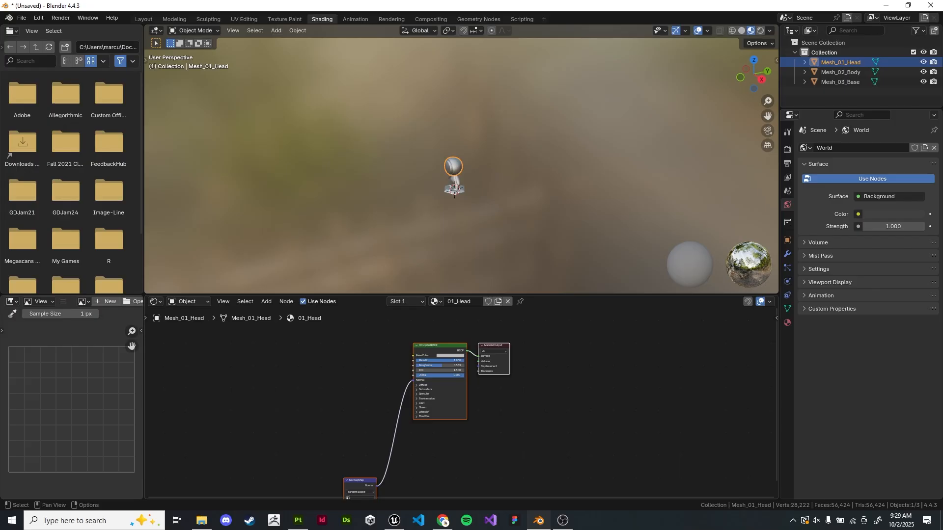
middle_drag(417, 461, 437, 445)
scroll(458, 403, up, 6)
scroll(450, 402, down, 1)
scroll(458, 405, down, 7)
click(436, 444)
scroll(461, 196, up, 9)
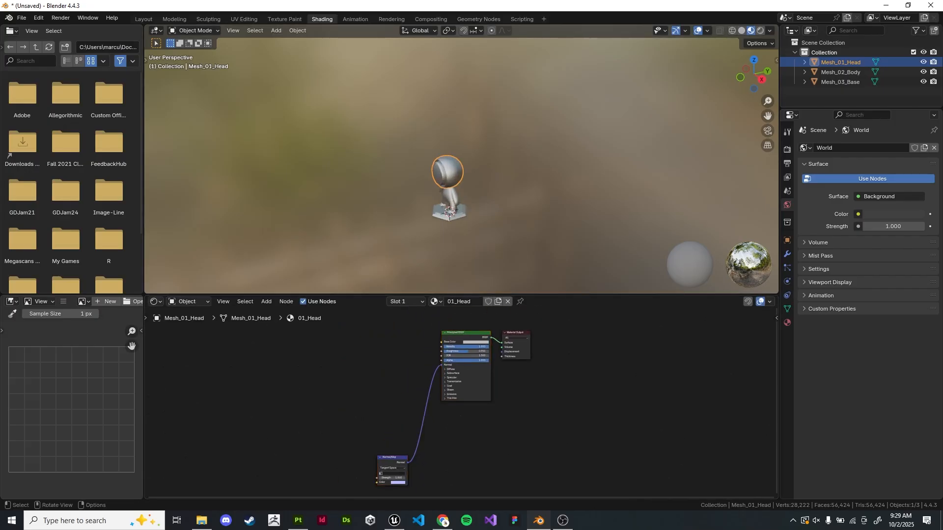
middle_drag(462, 167, 364, 168)
middle_drag(462, 403, 459, 396)
shift+middle_drag(518, 185, 446, 125)
middle_drag(423, 413, 455, 377)
scroll(422, 430, up, 2)
scroll(442, 196, up, 1)
shift+middle_drag(442, 197, 425, 218)
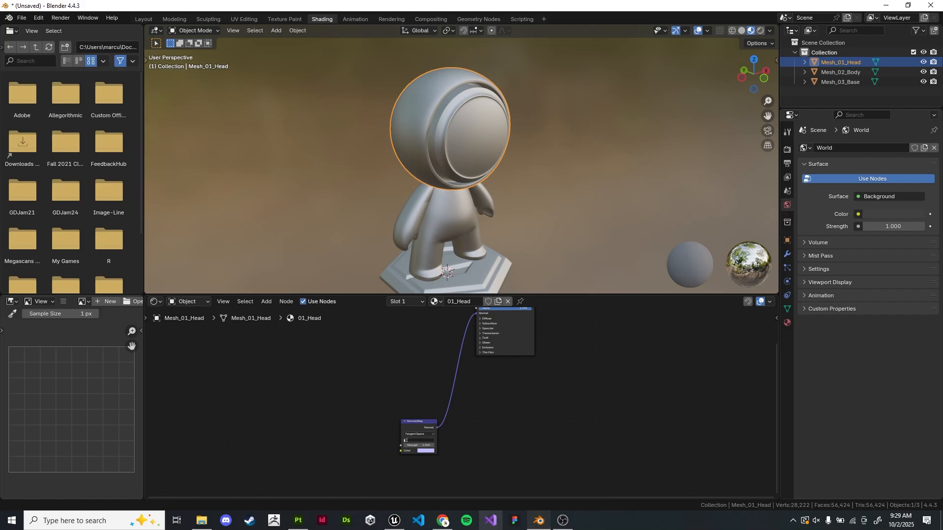
Enlarge the node editor area and examine the Principled BSDF inputs of the 01_Head material
scroll(502, 369, up, 4)
middle_drag(502, 369, 500, 472)
scroll(464, 406, up, 7)
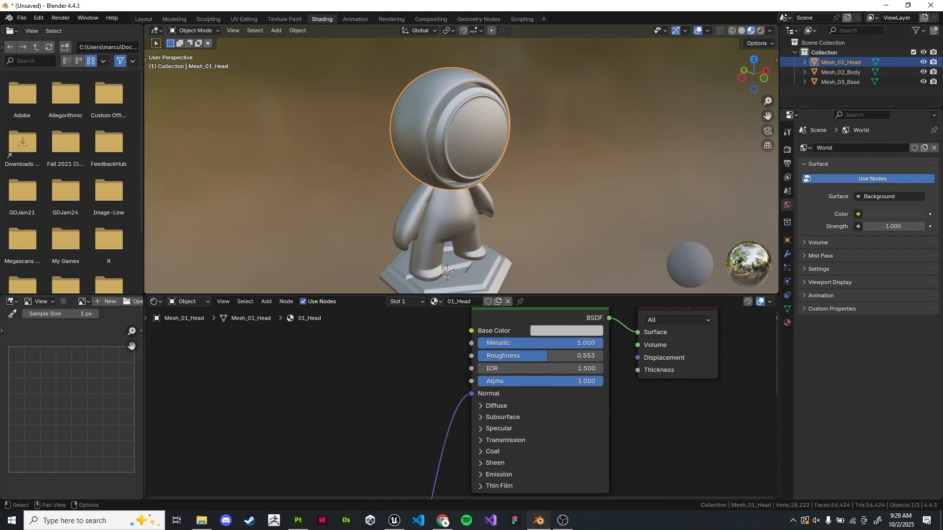
middle_drag(463, 405, 415, 434)
scroll(442, 408, down, 1)
drag(462, 295, 462, 186)
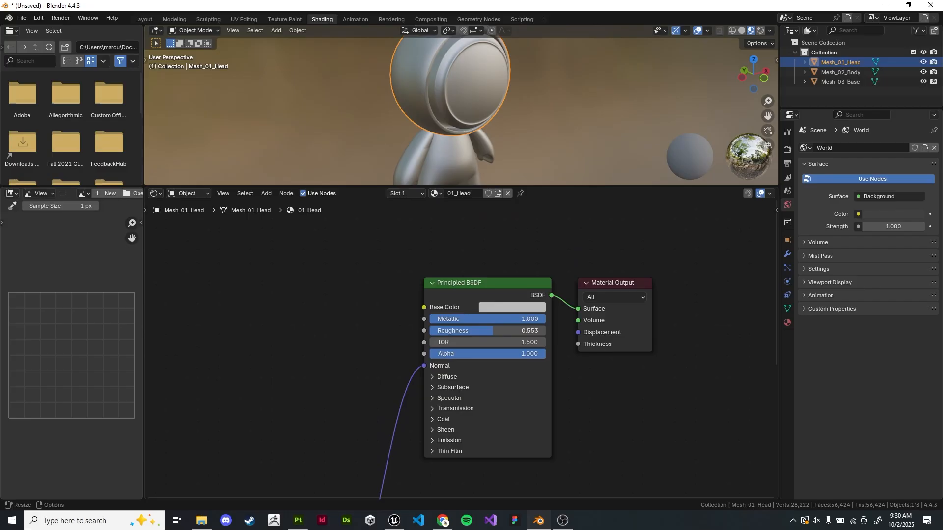
middle_drag(462, 344, 453, 319)
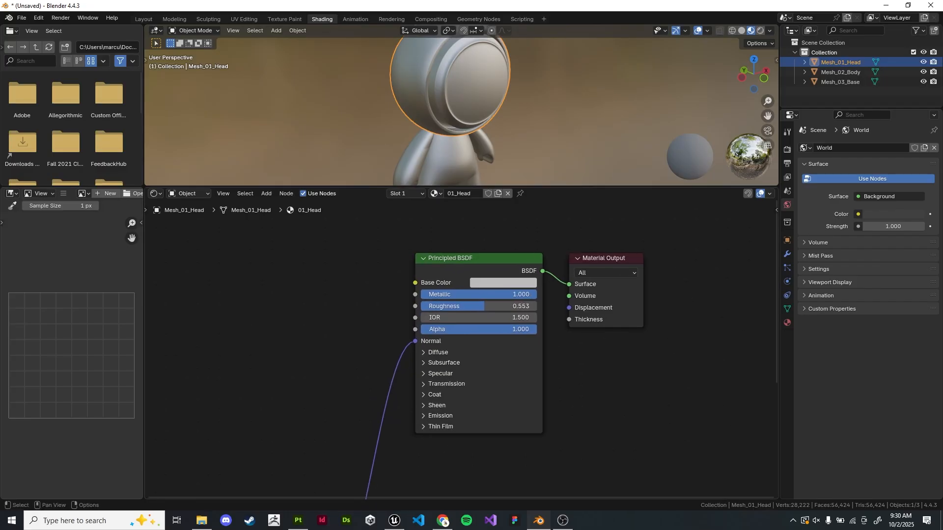
scroll(461, 348, up, 3)
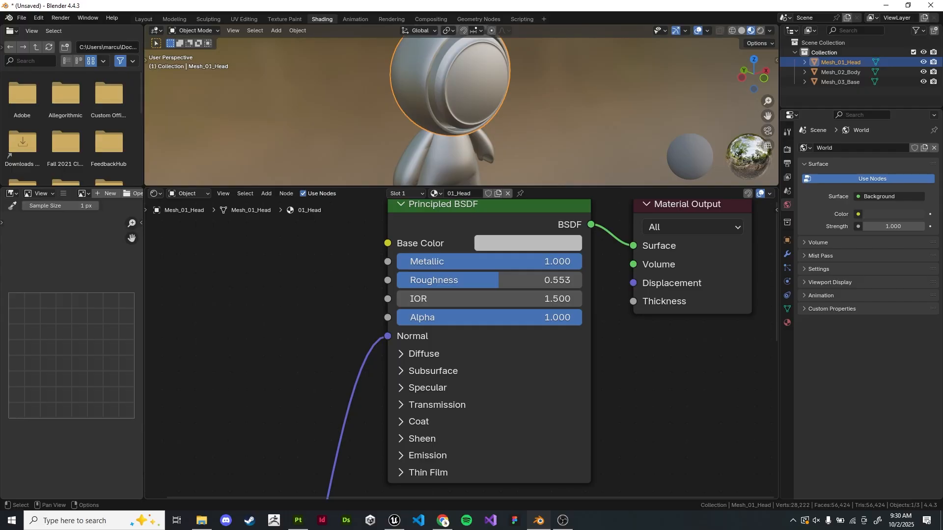
middle_drag(461, 347, 461, 313)
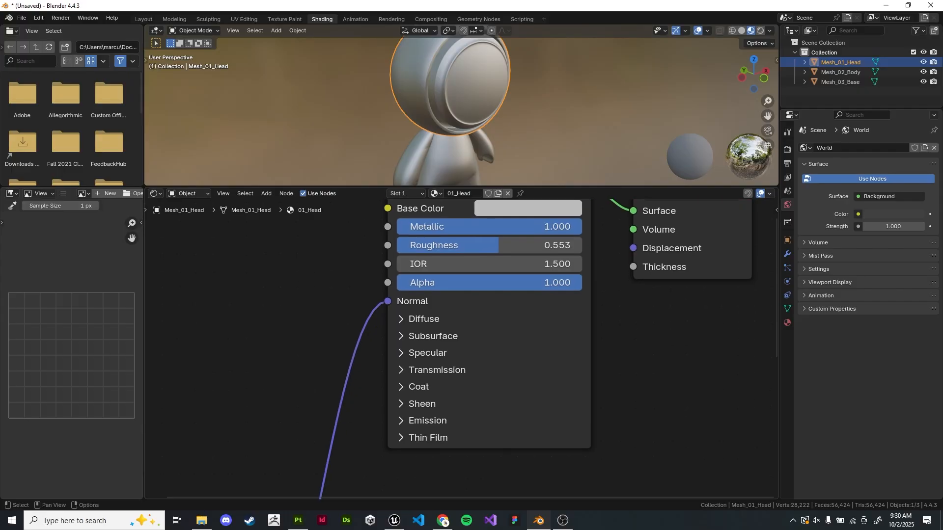
middle_drag(428, 248, 464, 331)
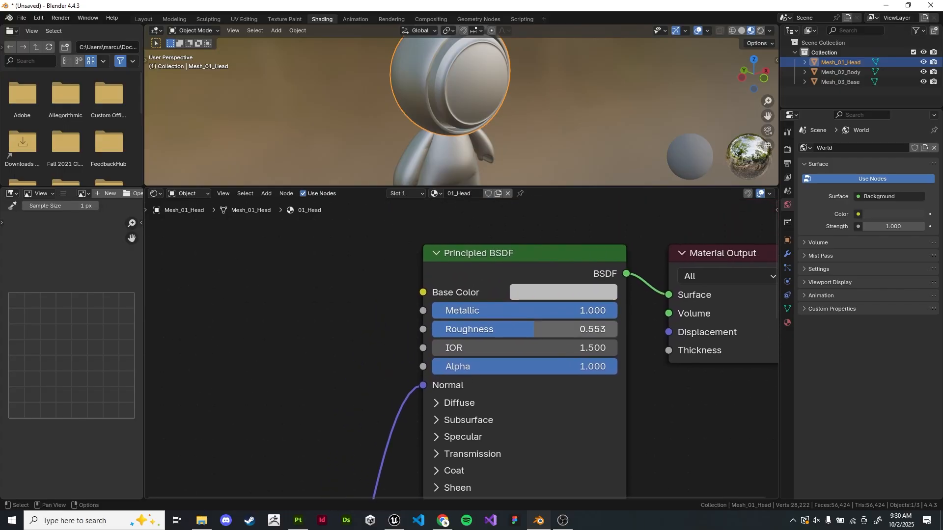
scroll(482, 328, down, 1)
middle_drag(482, 328, 474, 314)
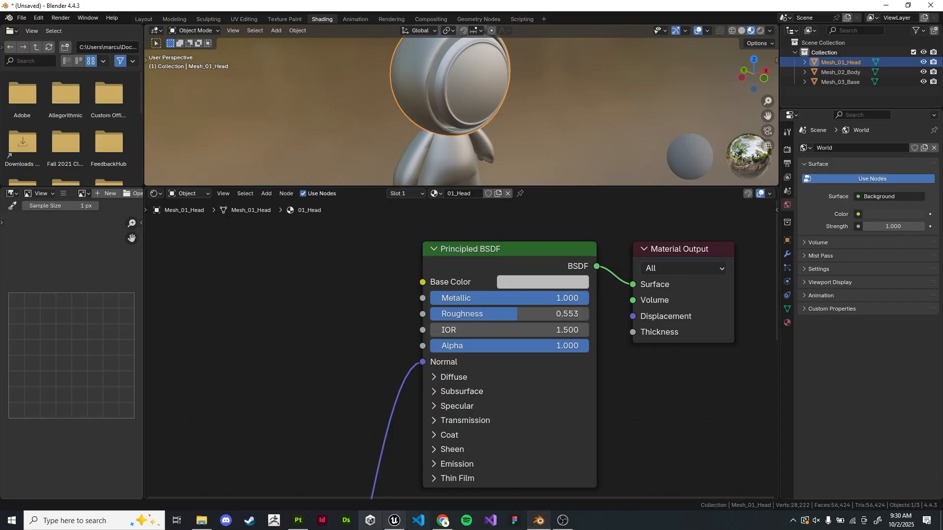
Switch to Substance 3D Painter and look through the 01_Head, 02_Body and 03_Base texture sets, ending on 01_Head
click(298, 521)
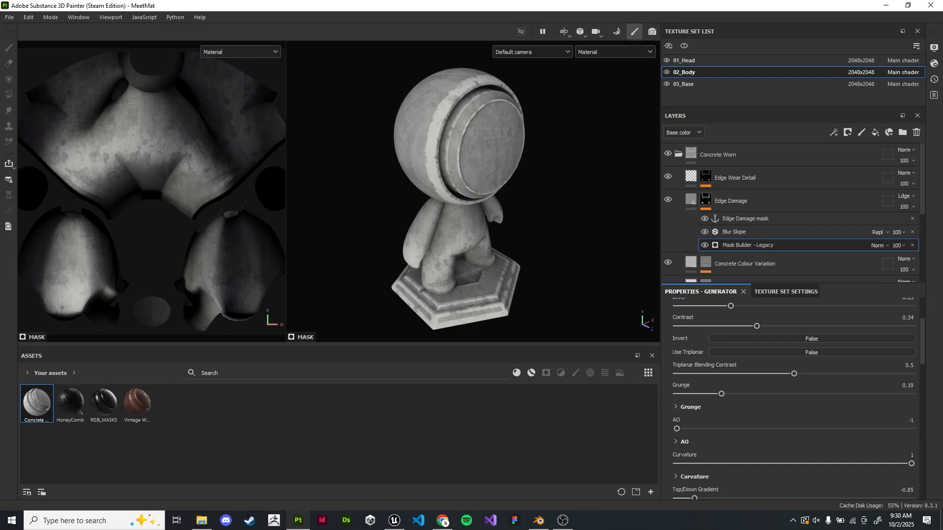
click(685, 61)
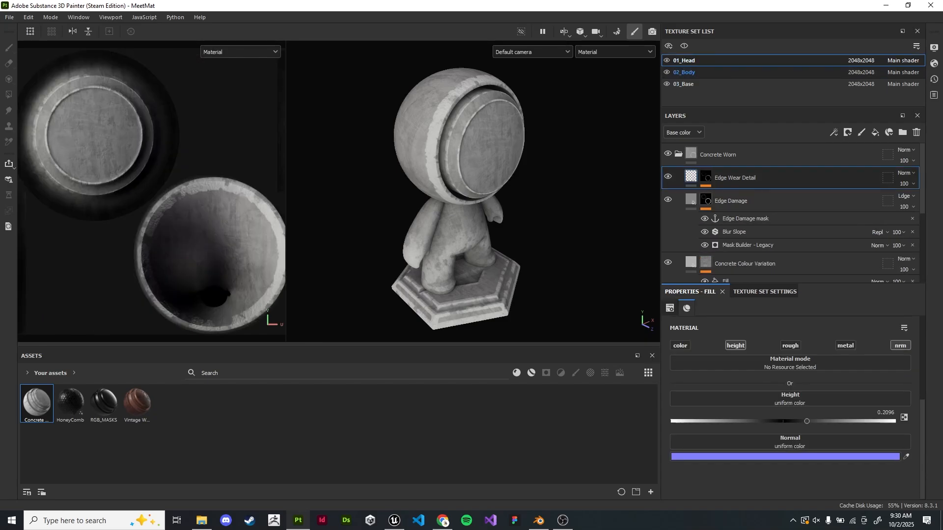
click(684, 72)
click(684, 84)
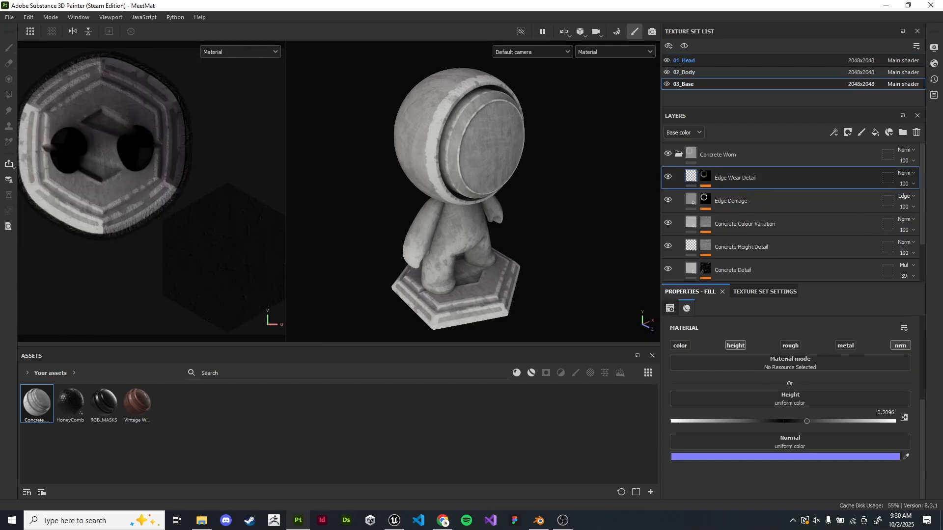
click(684, 61)
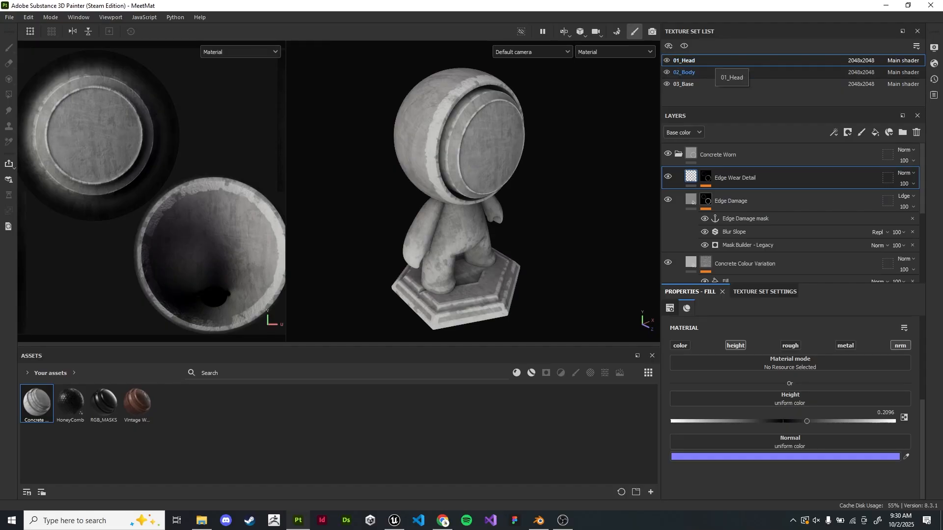
click(684, 72)
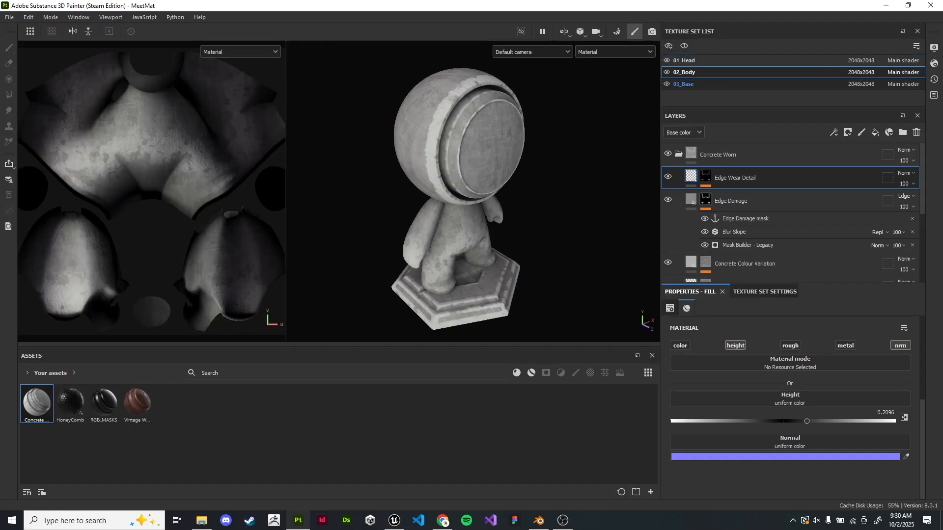
click(683, 84)
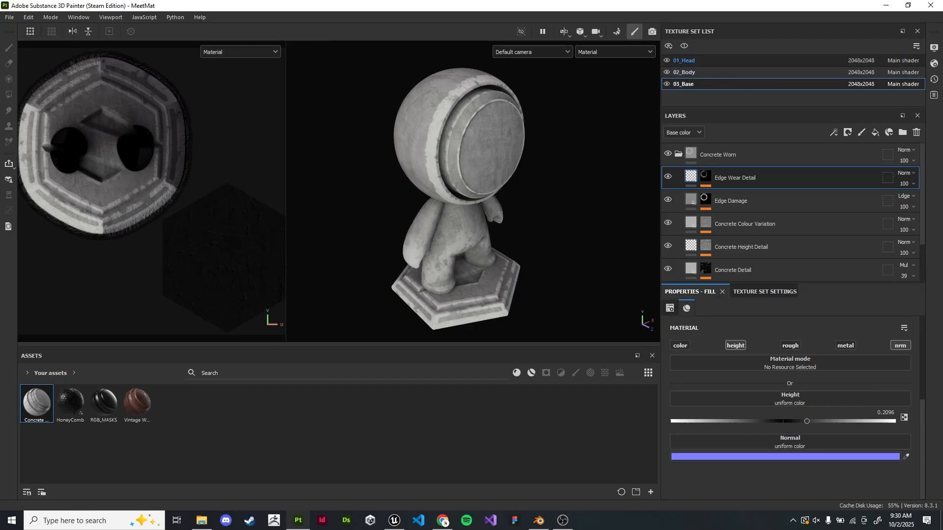
click(684, 60)
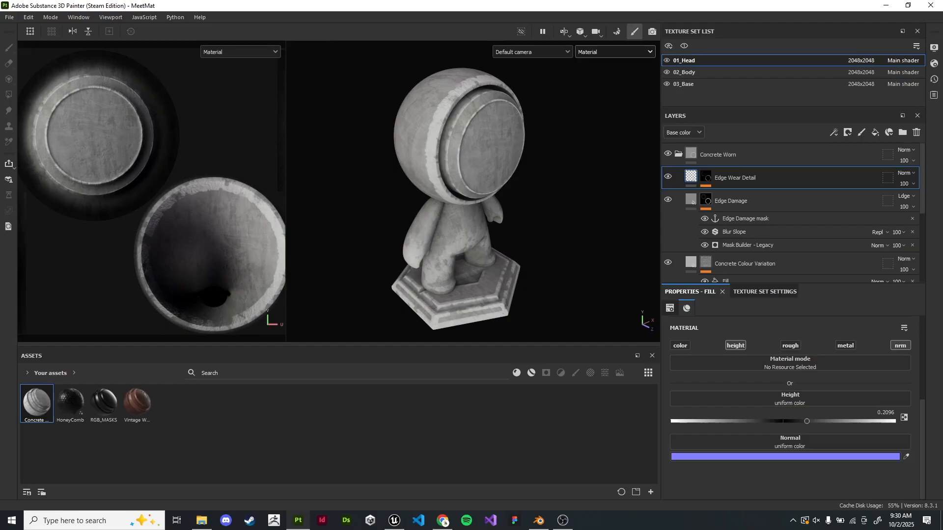
click(615, 52)
click(614, 52)
Open the texture export settings and shift the dialog slightly upwards
click(9, 16)
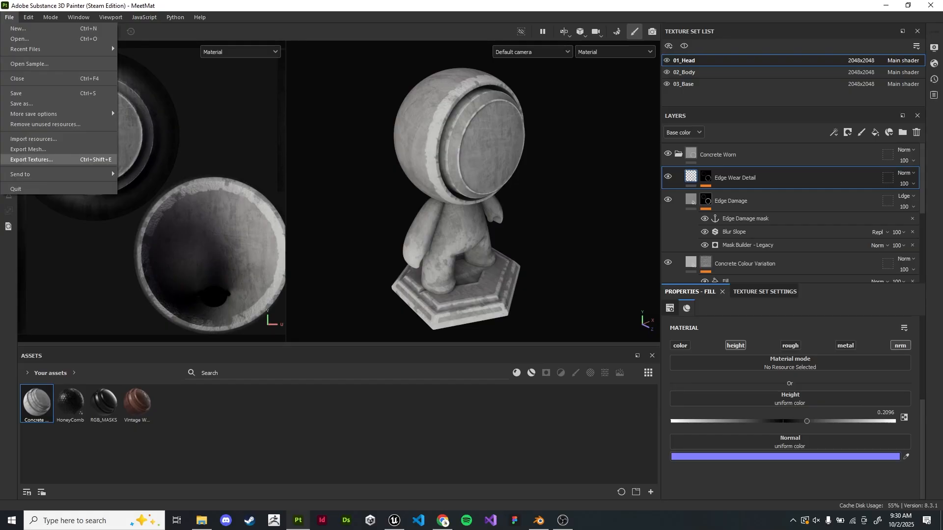
click(32, 160)
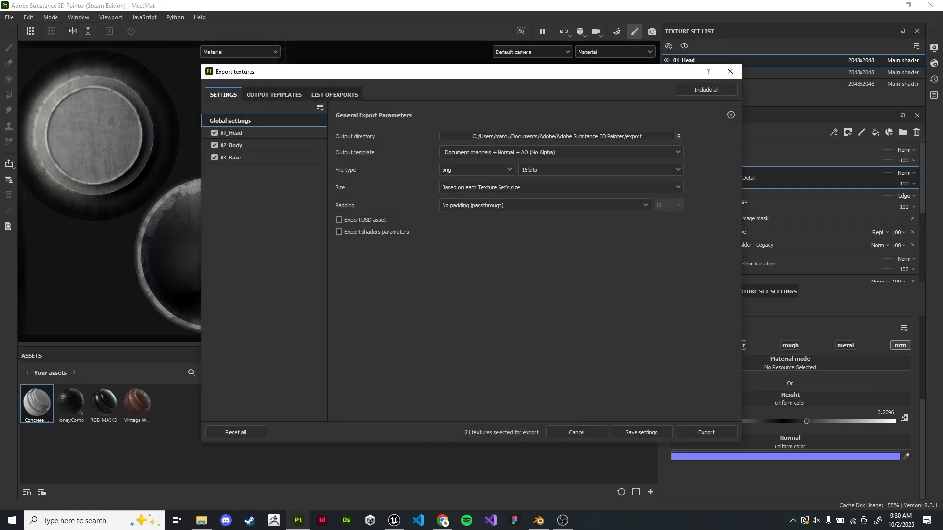
drag(344, 71, 343, 58)
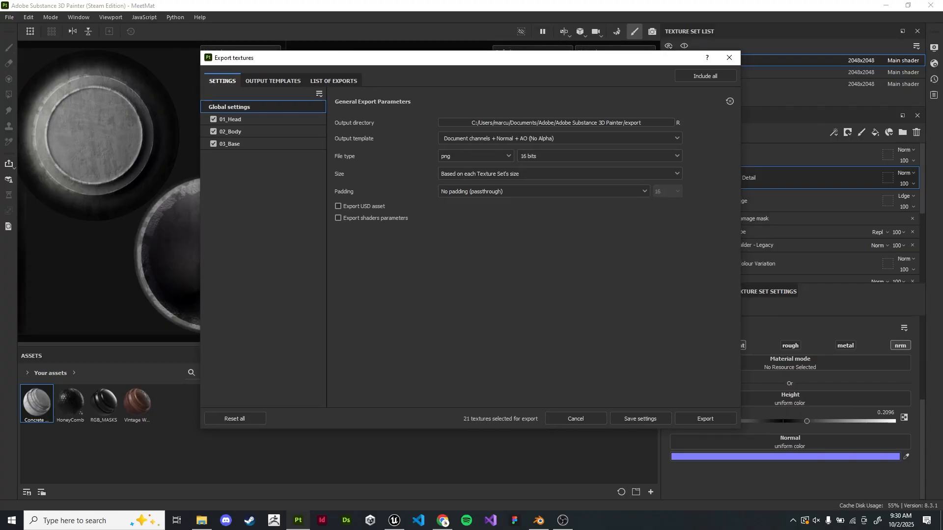
Exclude the 01_Head, 02_Body and 03_Base texture sets from the export and include all three again
click(213, 119)
click(213, 131)
click(213, 144)
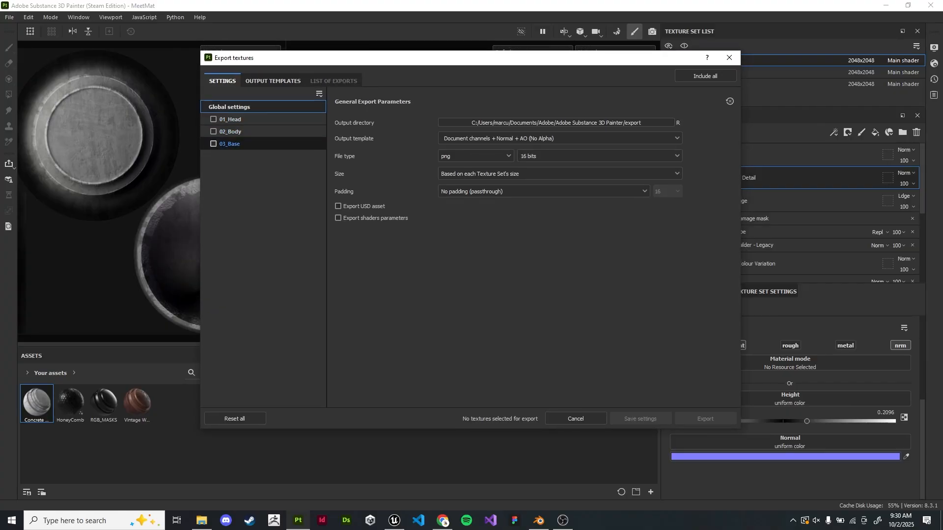
click(213, 120)
click(213, 132)
click(213, 143)
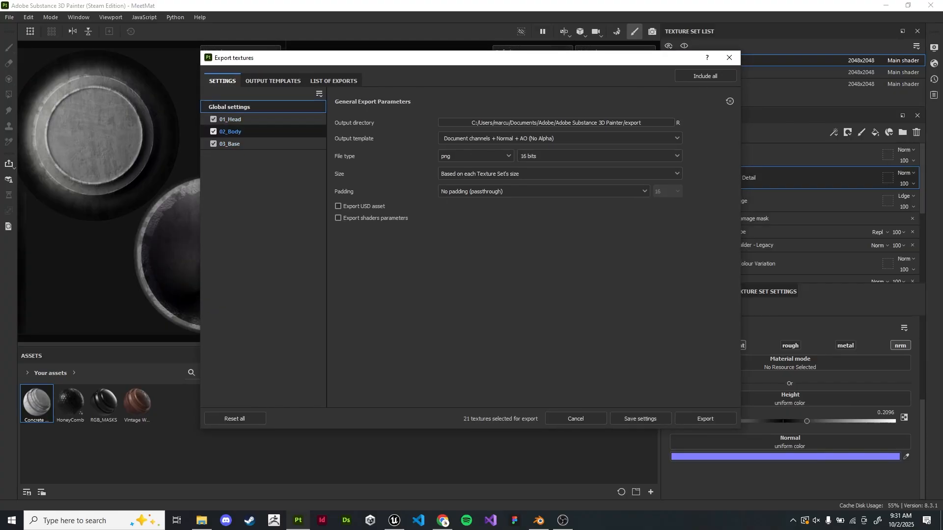
Create a folder named MeetMat on the Desktop and set it as the output directory for the textures
click(556, 122)
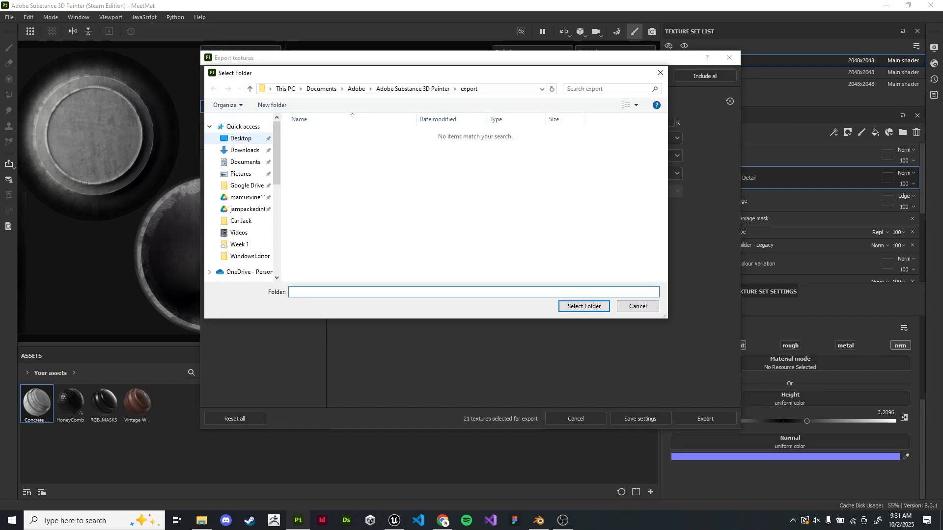
click(241, 138)
right_click(370, 173)
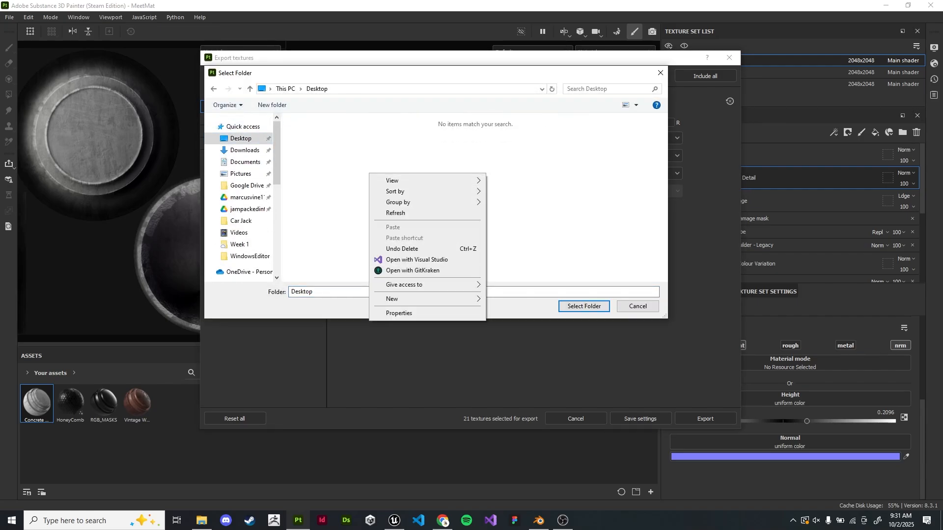
mouse_move(392, 298)
click(506, 301)
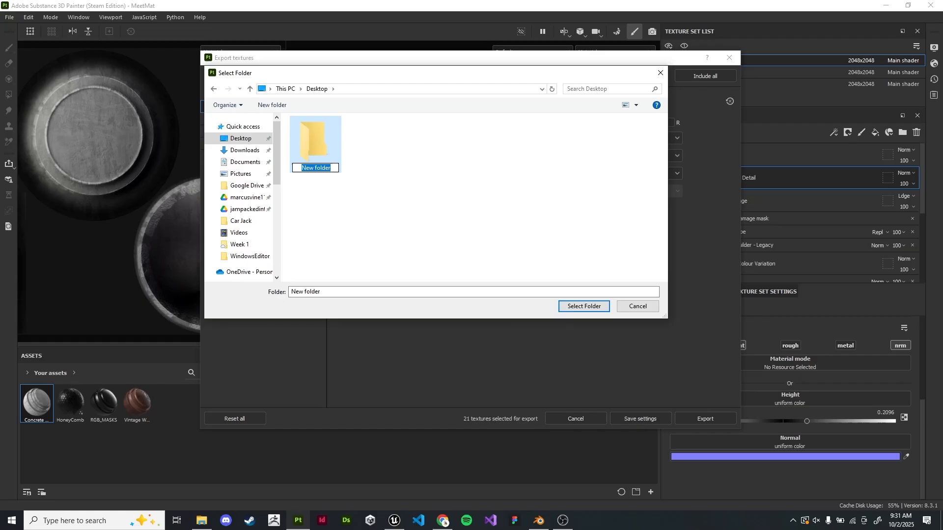
text(MeetMat)
key(Return)
click(584, 306)
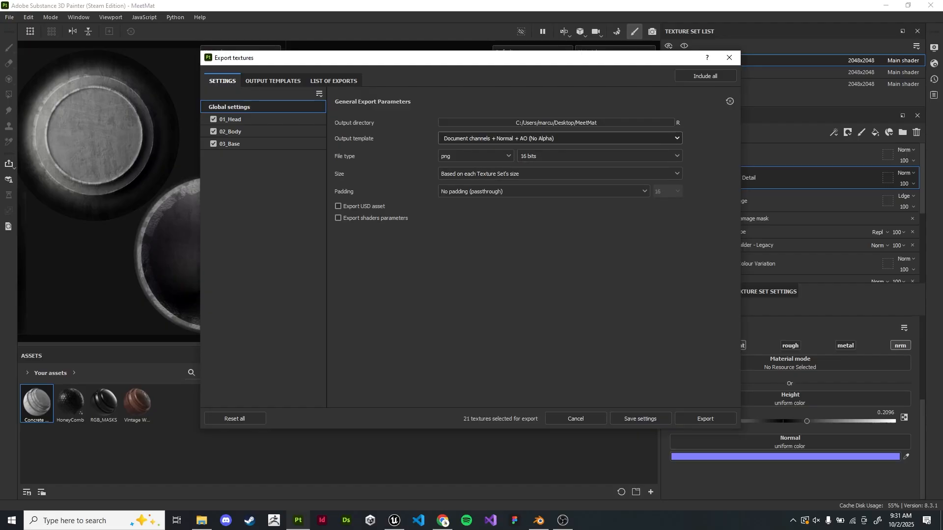
Set the output template to Blender (Principled BSDF) and the export size to 2048
click(560, 139)
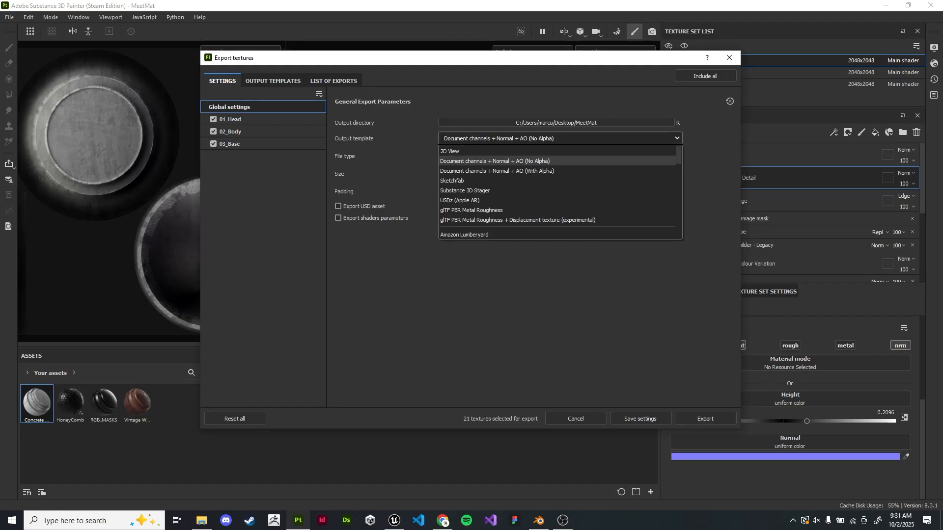
scroll(491, 174, down, 2)
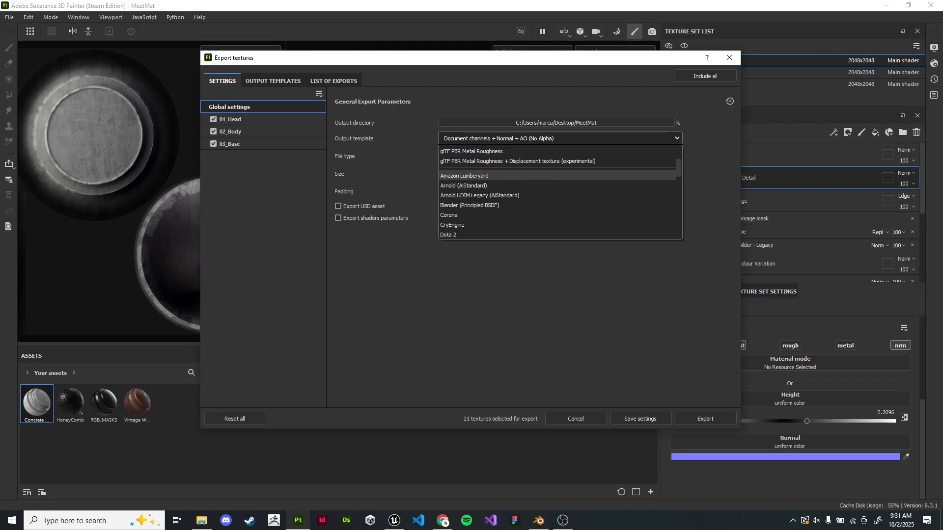
scroll(560, 192, up, 2)
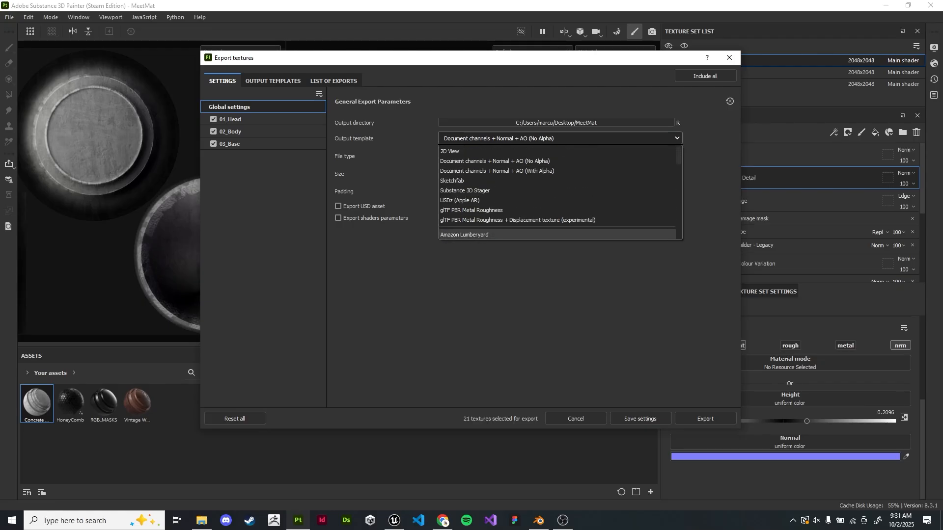
scroll(560, 191, down, 3)
scroll(560, 192, up, 3)
scroll(560, 191, down, 2)
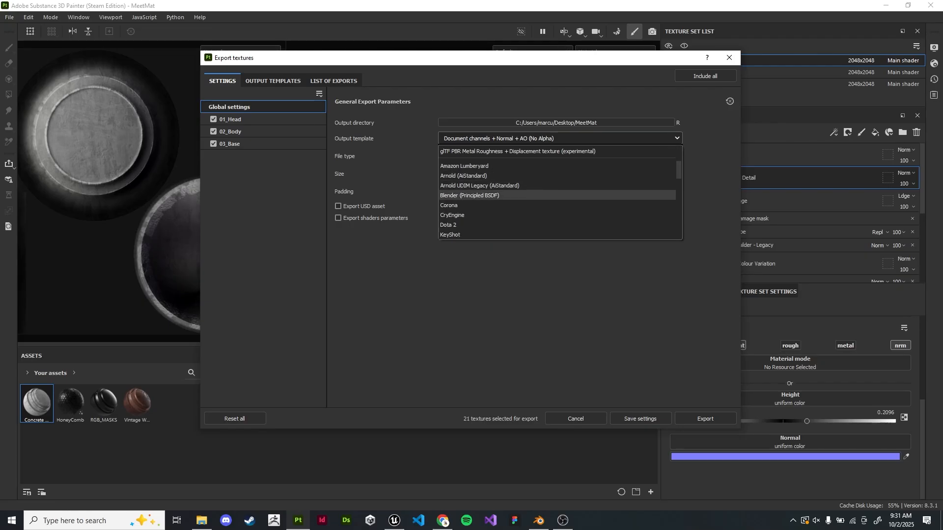
click(560, 195)
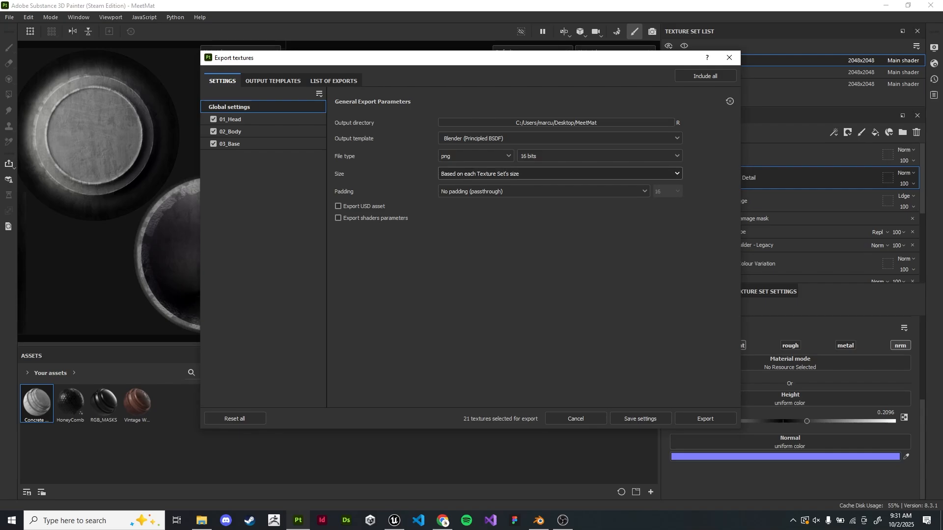
click(677, 173)
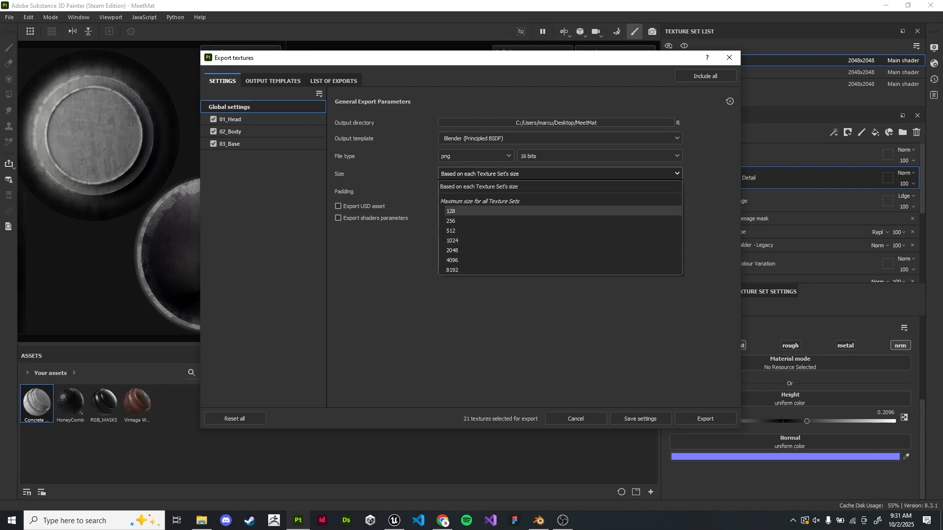
click(491, 250)
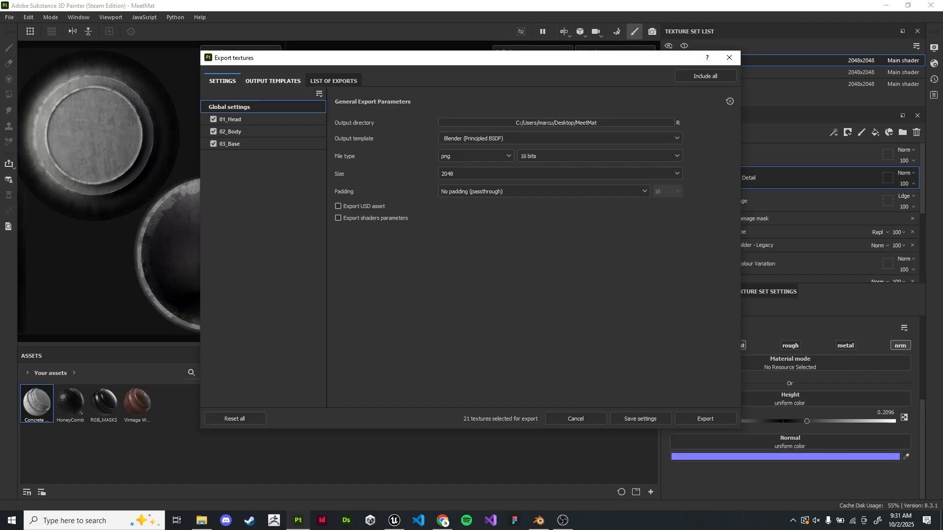
Open the output templates and examine the output map names of the Amazon Lumberyard preset
drag(275, 58, 244, 49)
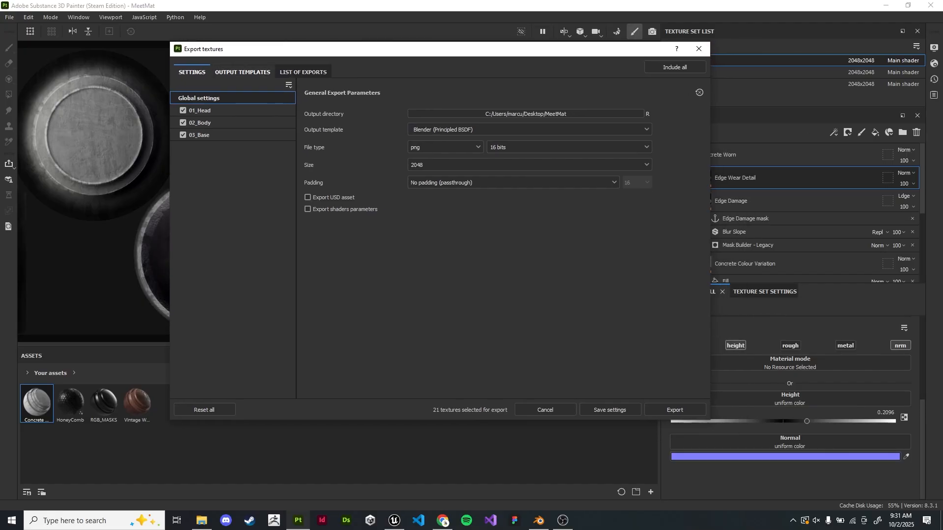
click(242, 72)
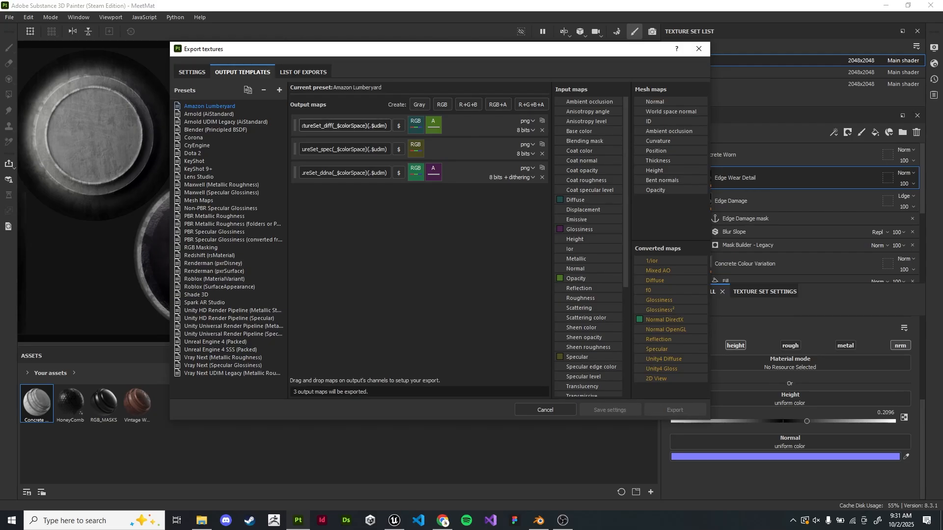
drag(317, 126, 298, 149)
drag(316, 173, 298, 172)
key(Return)
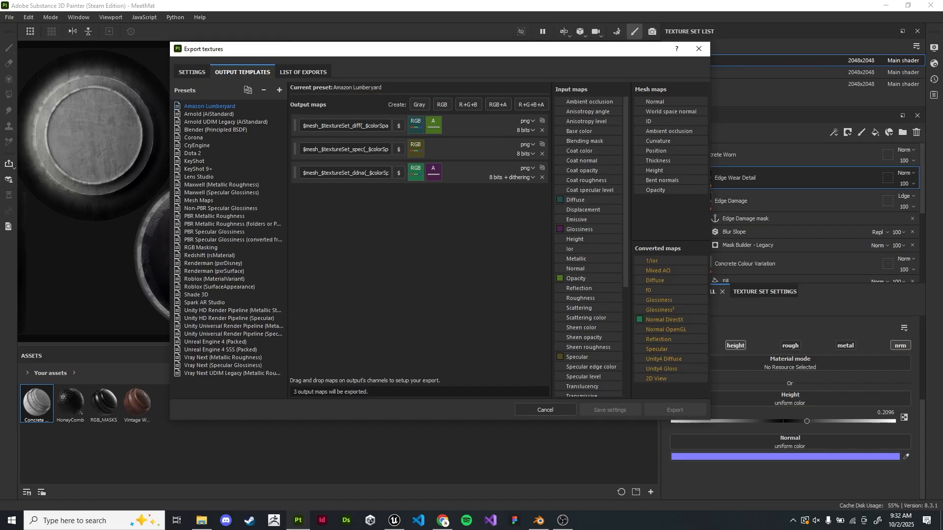
drag(334, 125, 297, 126)
key(Return)
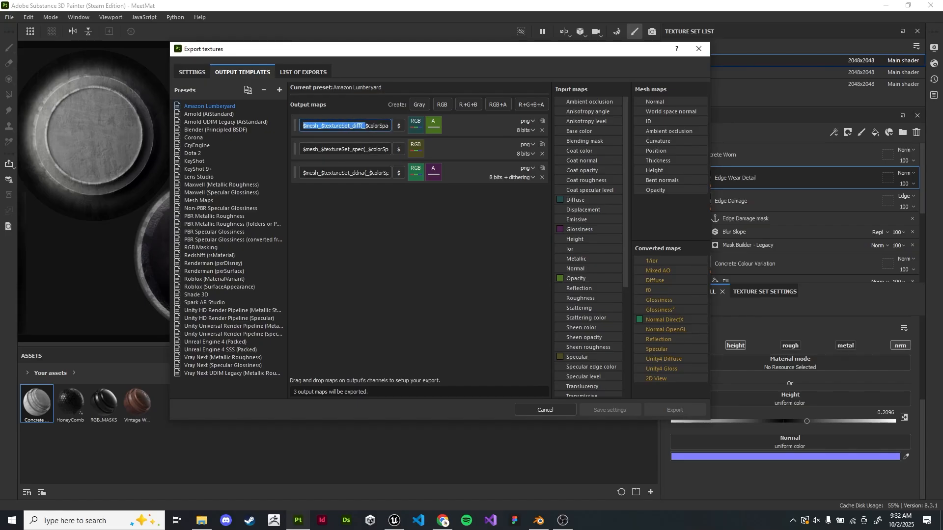
key(Return)
Browse the output maps of the presets from Amazon Lumberyard down to PBR Specular Glossiness
key(Down)
key(Down)
key(Down)
key(Down)
key(Down)
key(Down)
key(Down)
key(Down)
key(Down)
key(Down)
key(Down)
key(Down)
key(Down)
key(Down)
key(Down)
key(Down)
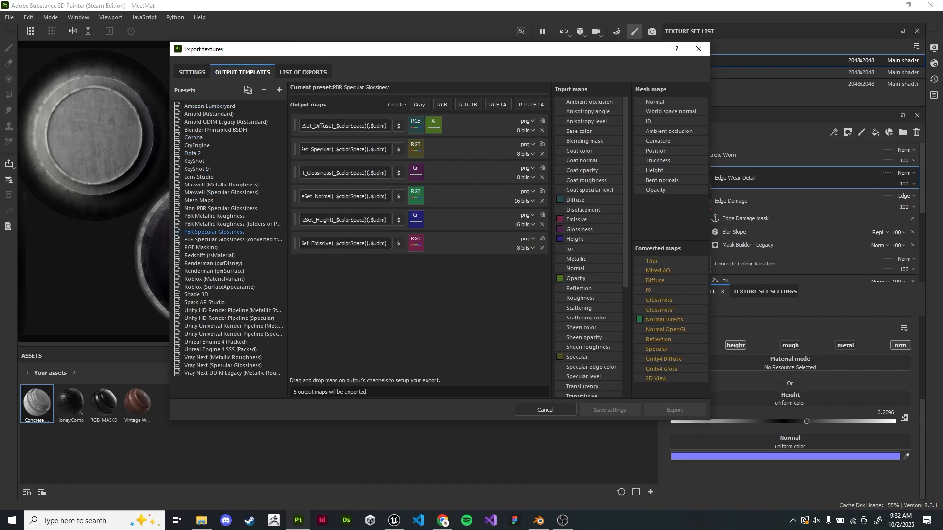
Examine the full output map names of the Blender (Principled BSDF) preset, from BaseColor through Displacement
click(215, 130)
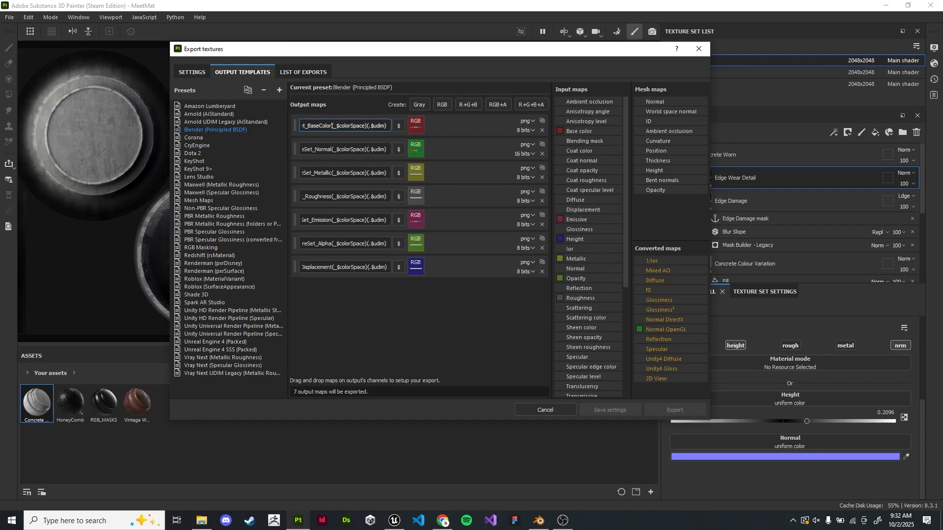
drag(336, 126, 297, 126)
drag(336, 150, 298, 149)
drag(336, 173, 298, 173)
drag(342, 197, 298, 196)
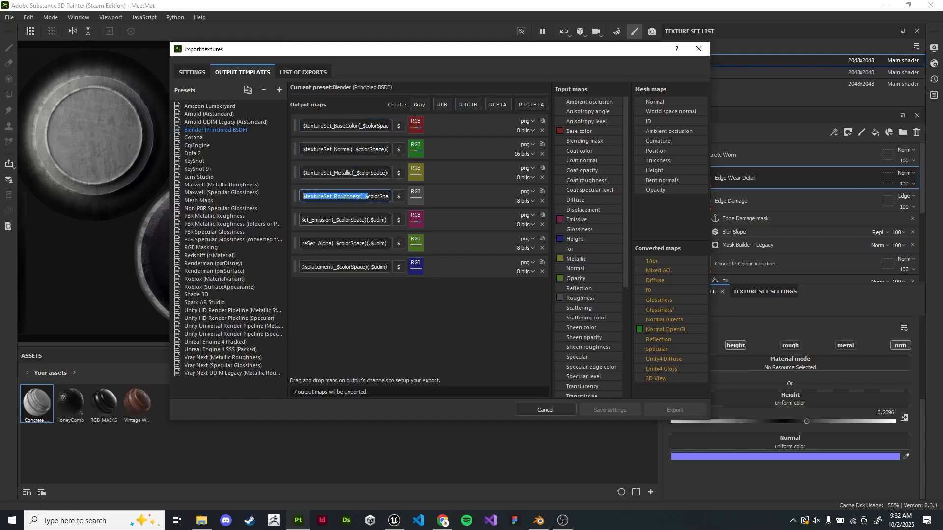
drag(344, 220, 297, 220)
drag(338, 243, 388, 267)
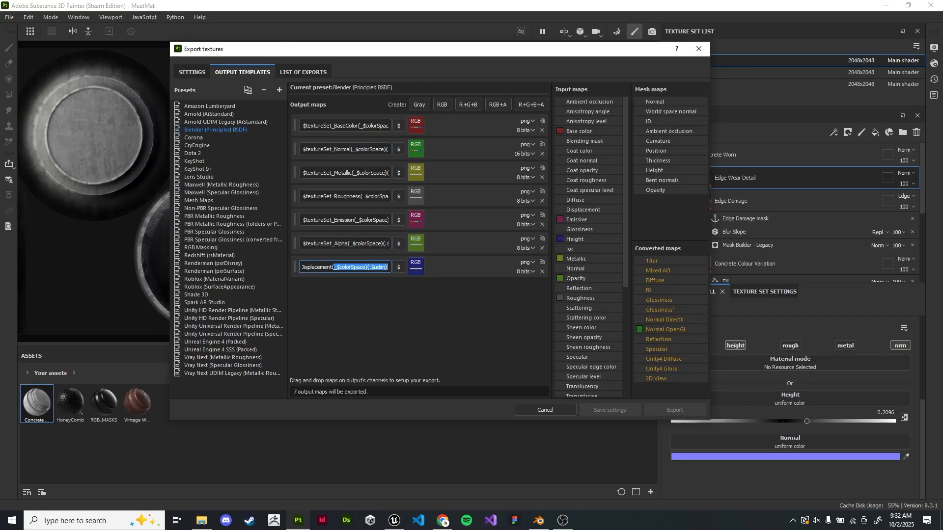
drag(328, 267, 298, 266)
key(Return)
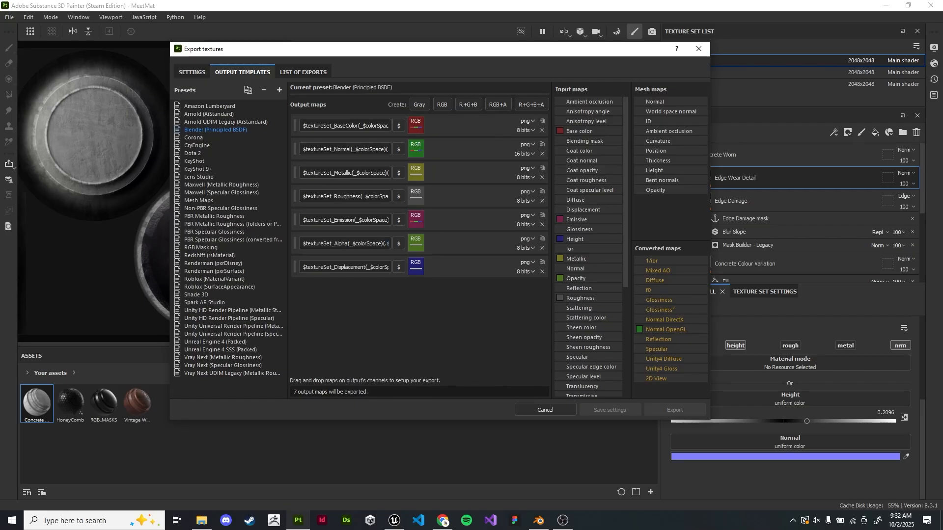
Examine the Unity HD Render Pipeline (Metallic Standard) preset's MaskMap, then return to the Blender (Principled BSDF) preset
click(232, 311)
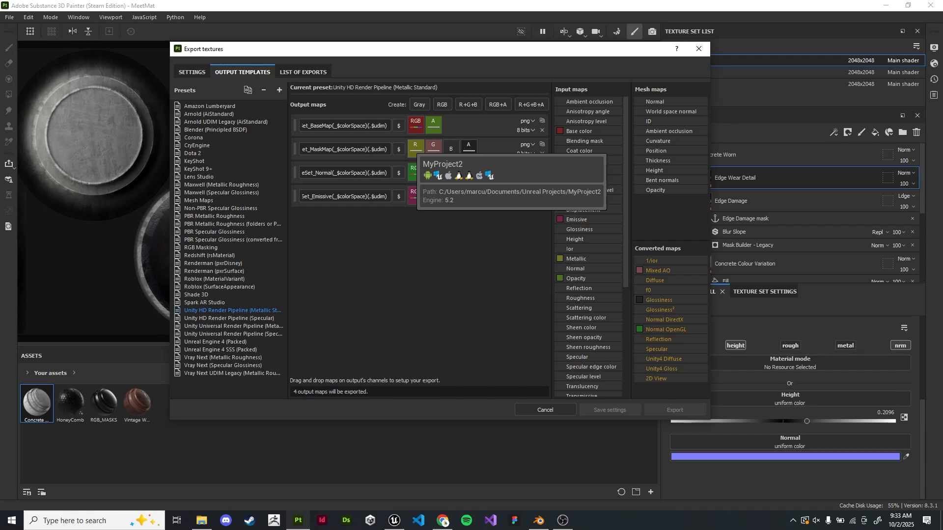
click(345, 149)
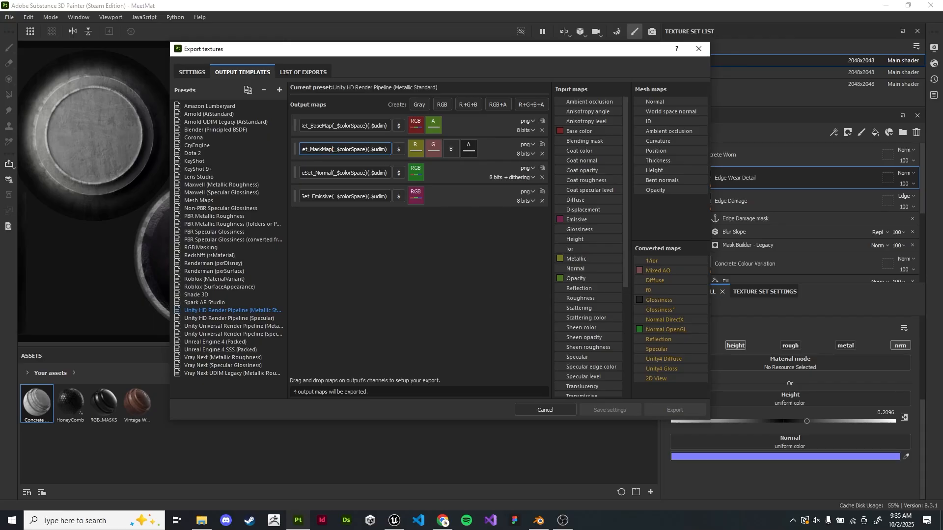
click(215, 130)
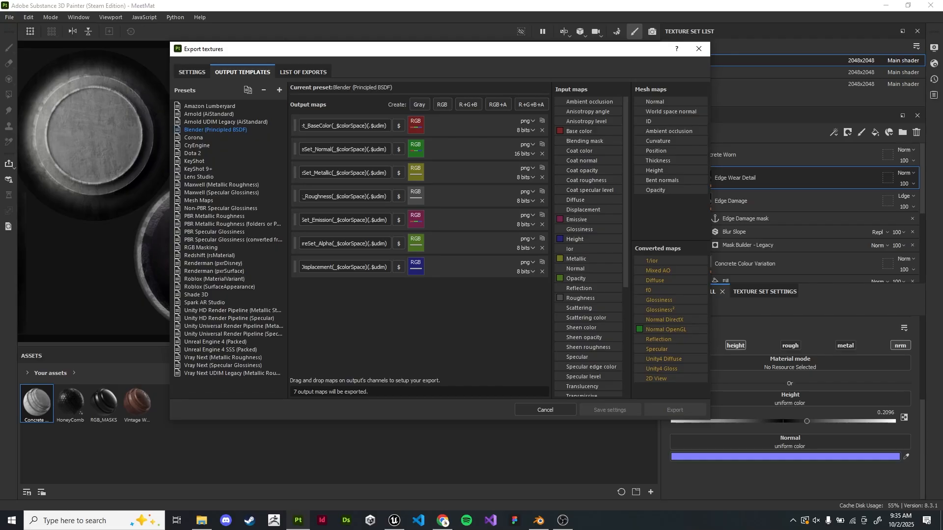
Browse the output maps of the Unity Render Pipeline and Unreal Engine 4 presets, then return to the Blender (Principled BSDF) preset
click(232, 310)
click(229, 317)
click(234, 326)
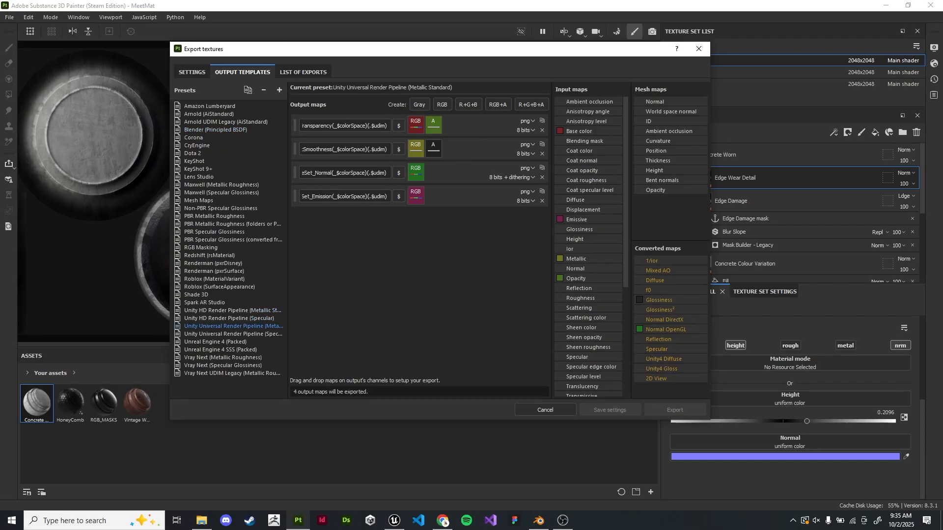
click(214, 342)
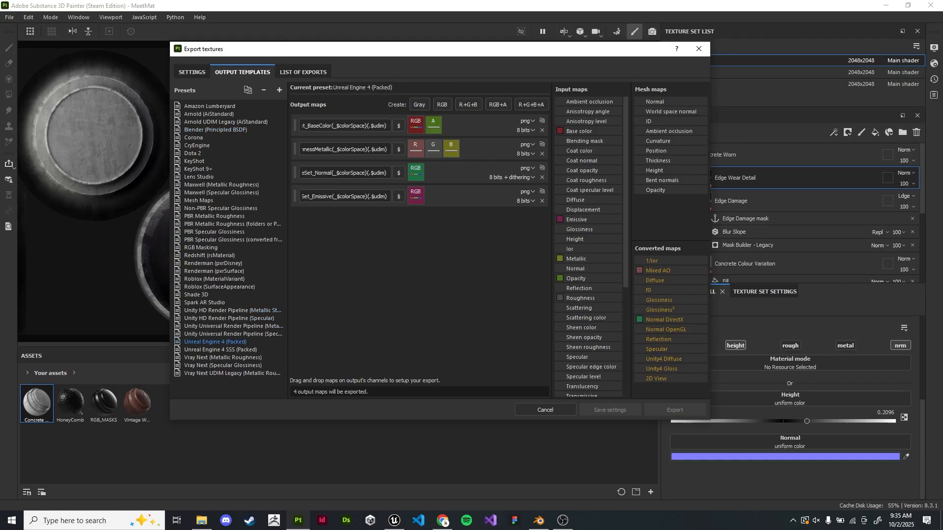
click(220, 349)
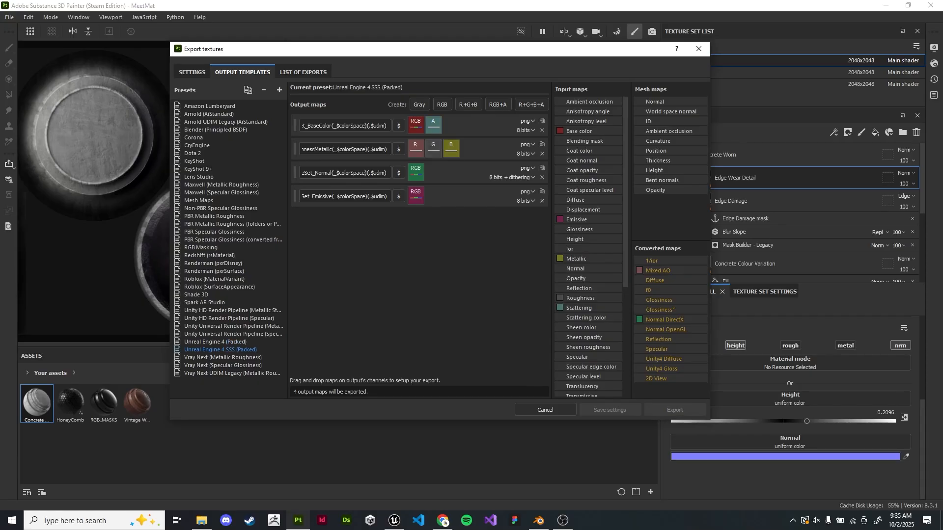
click(214, 342)
click(233, 333)
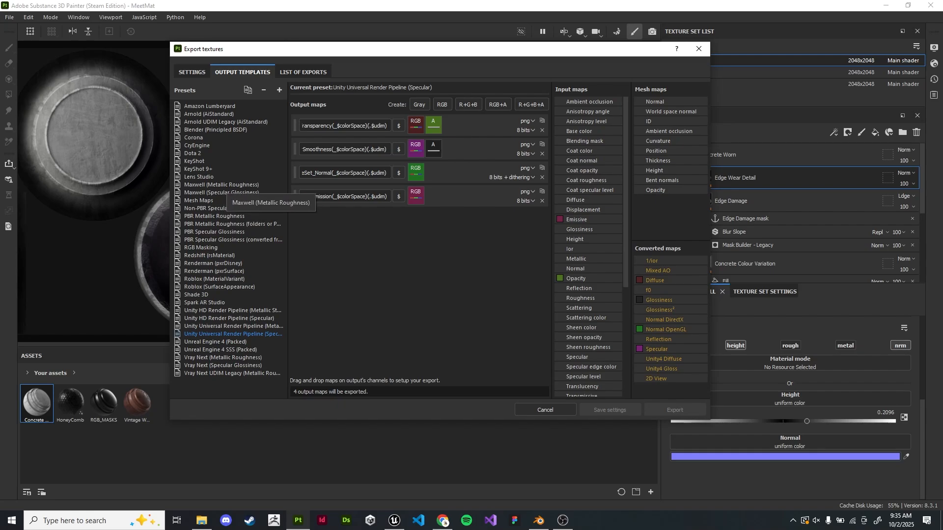
click(215, 130)
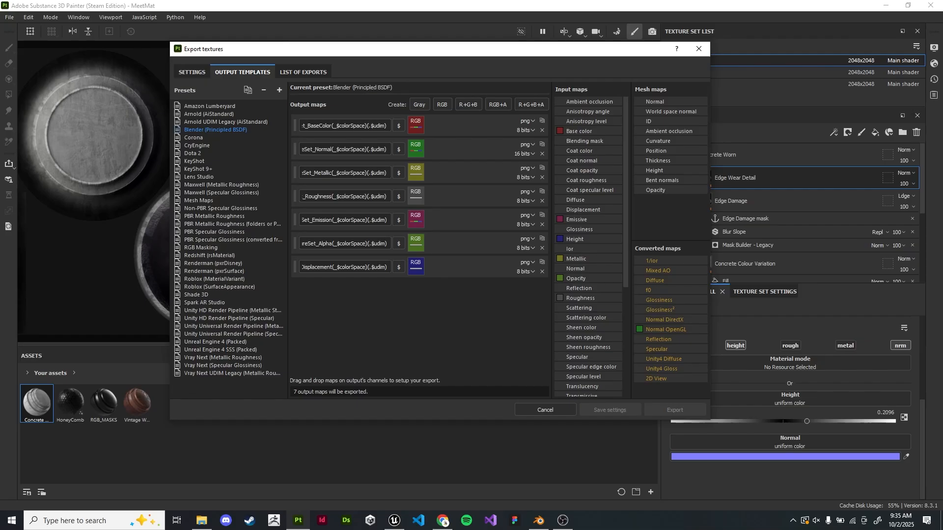
Examine the parts of the BaseColor output map's naming pattern in the Blender preset, starting from $textureSet
drag(334, 126, 298, 125)
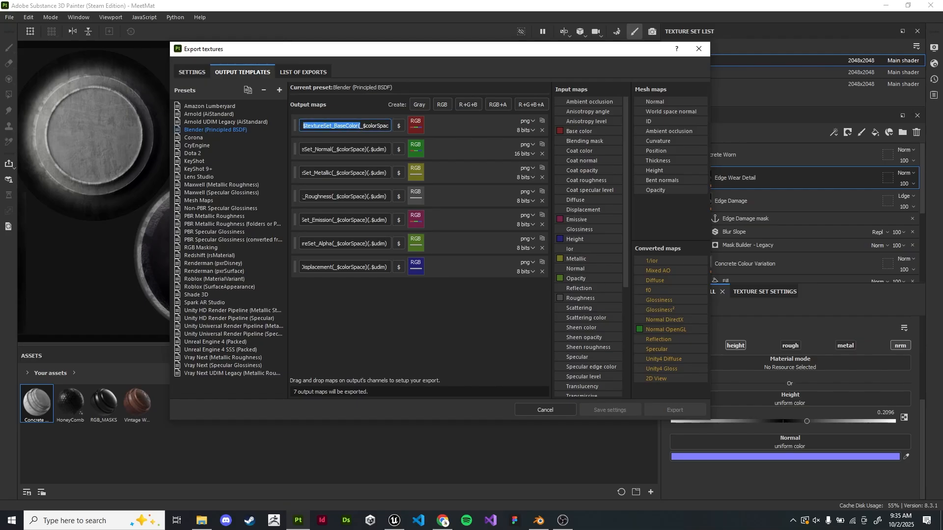
click(334, 126)
double_click(334, 126)
click(334, 126)
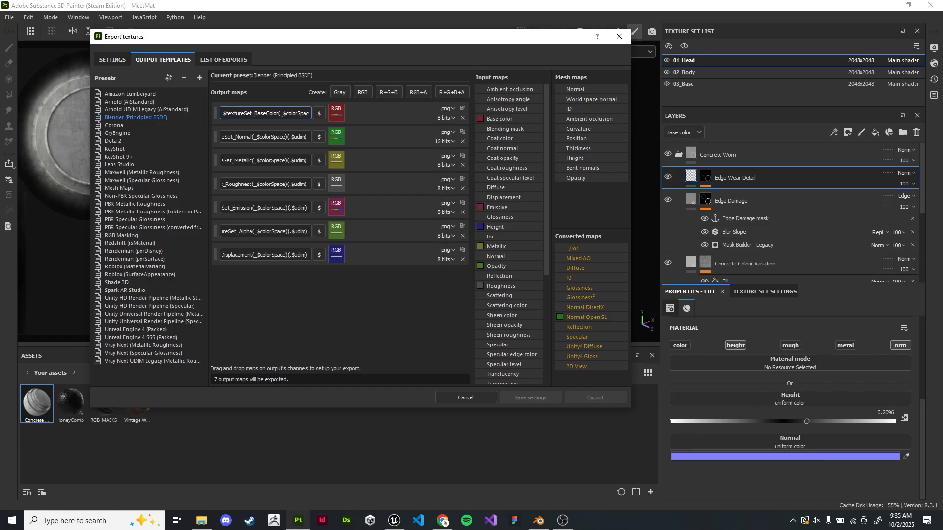
drag(224, 114, 251, 113)
drag(252, 113, 286, 113)
click(305, 113)
key(Left)
key(Left)
key(Left)
key(Left)
key(Left)
key(Left)
key(Left)
key(Left)
key(Left)
key(Left)
key(Left)
key(Left)
key(Left)
key(Left)
key(Left)
key(Left)
key(Left)
key(Left)
key(Left)
key(Left)
key(shift+Right)
key(shift+Right)
key(shift+Right)
key(shift+Right)
key(shift+Right)
key(shift+Right)
key(shift+Right)
key(shift+Right)
key(shift+Right)
key(shift+Right)
key(shift+Right)
key(shift+Right)
key(shift+Right)
key(shift+Right)
Examine the naming variables offered for the BaseColor output map, then return to the beginning of its name
click(272, 114)
click(319, 113)
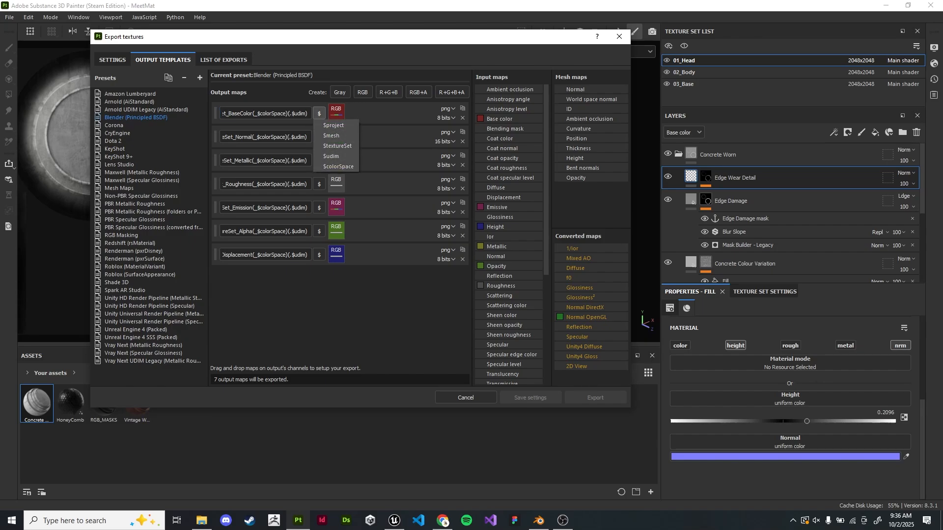
click(319, 113)
drag(282, 114, 219, 113)
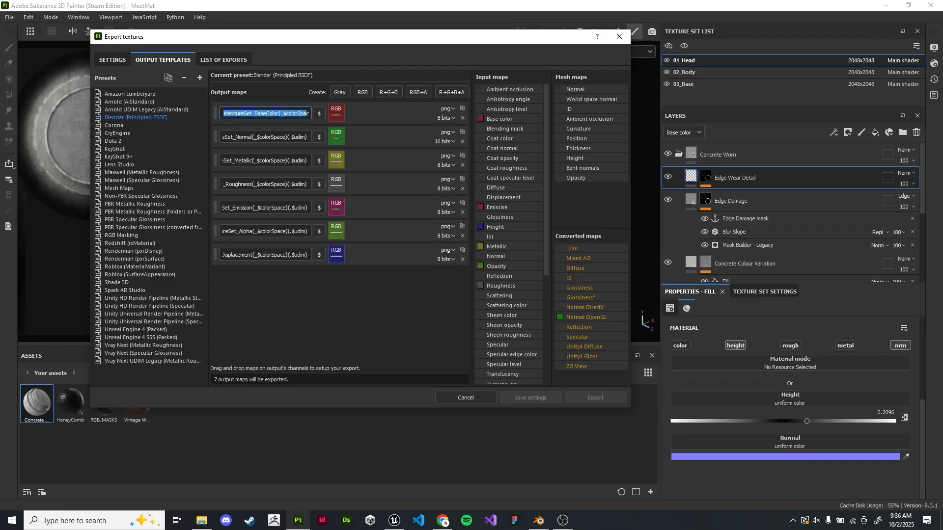
key(Left)
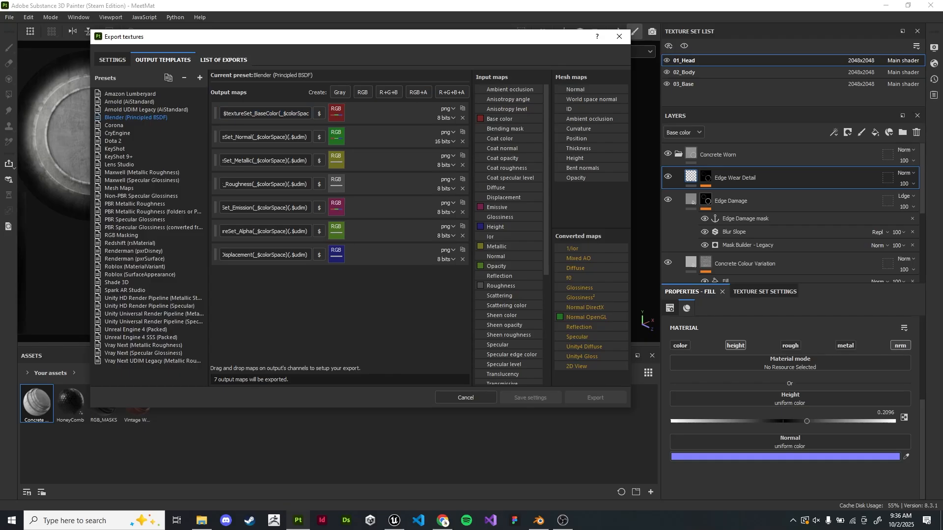
Review the list of exports and global settings, export the 01_Head, 02_Body and 03_Base textures, and save the export settings
click(223, 60)
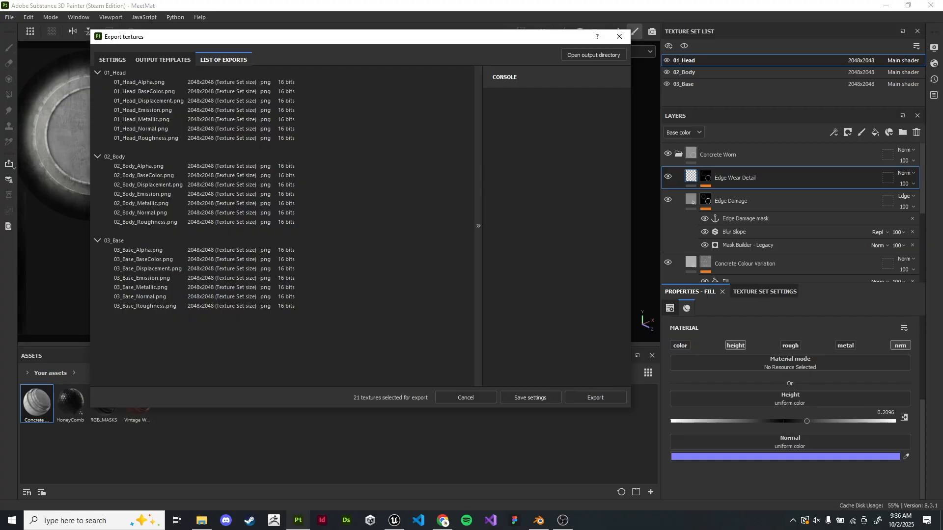
click(113, 59)
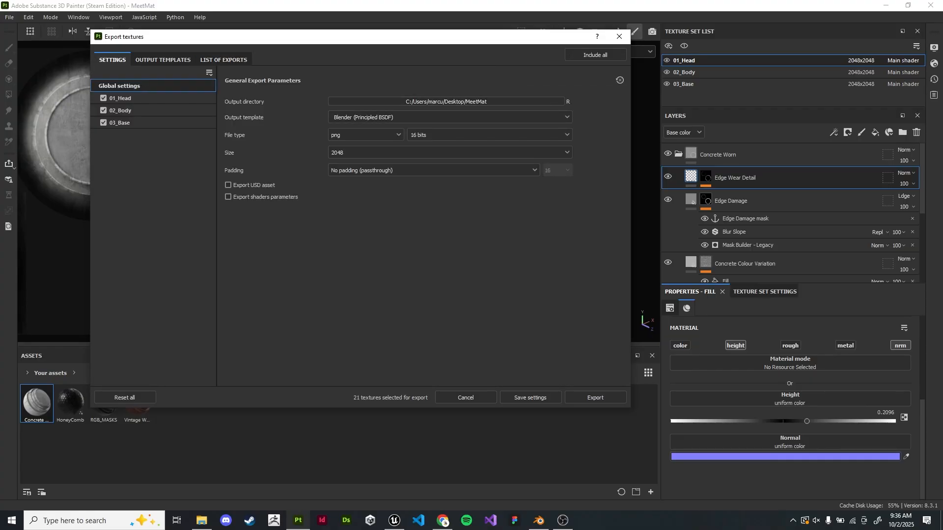
click(595, 397)
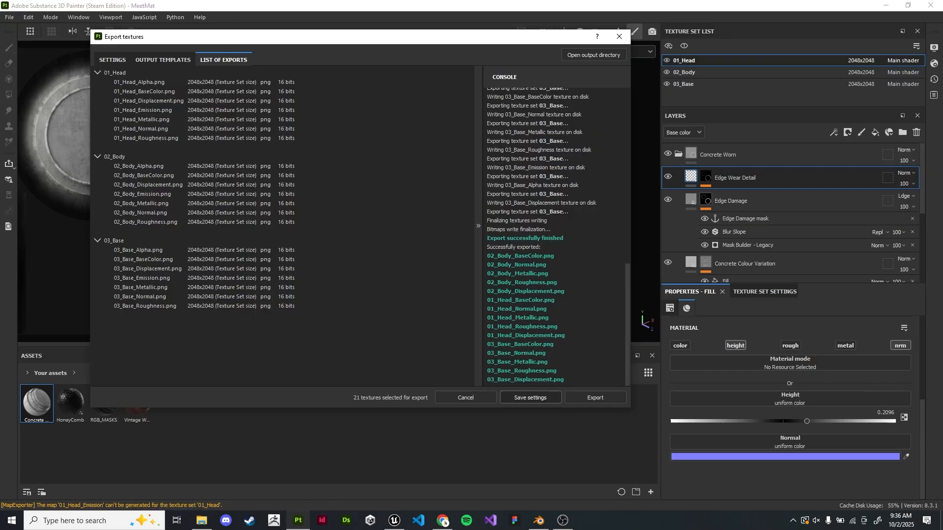
click(530, 397)
Switch to Blender, slightly enlarge the node editor and examine the 01_Head material's Principled BSDF and Normal/Map nodes
click(886, 5)
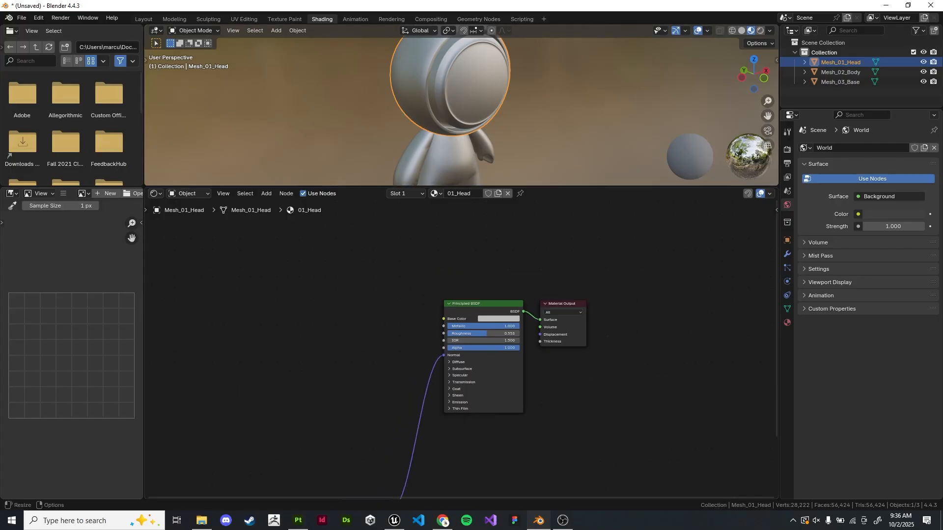
mouse_move(461, 186)
mouse_down()
mouse_move(461, 168)
mouse_move(461, 180)
mouse_up()
scroll(461, 355, down, 9)
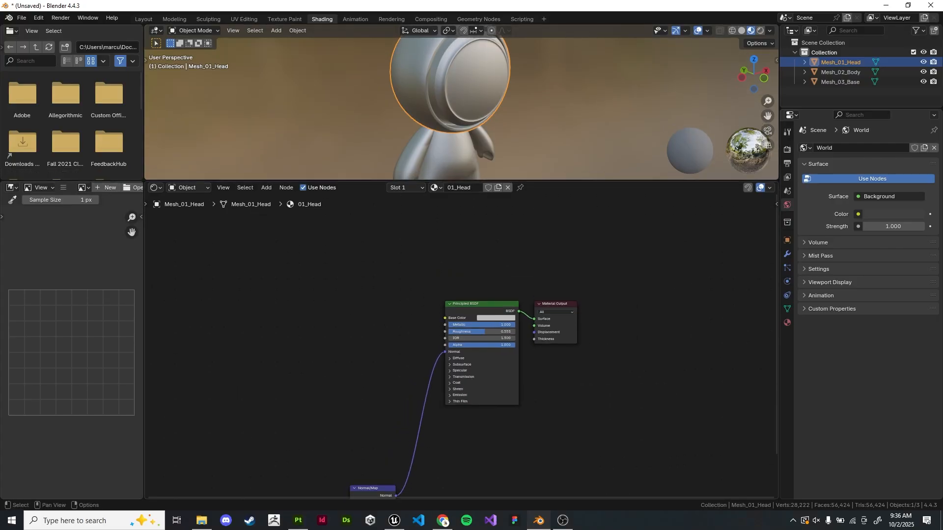
scroll(385, 421, up, 7)
middle_drag(462, 346, 402, 374)
scroll(461, 346, up, 2)
scroll(461, 347, up, 7)
middle_drag(516, 250, 461, 331)
scroll(461, 332, down, 1)
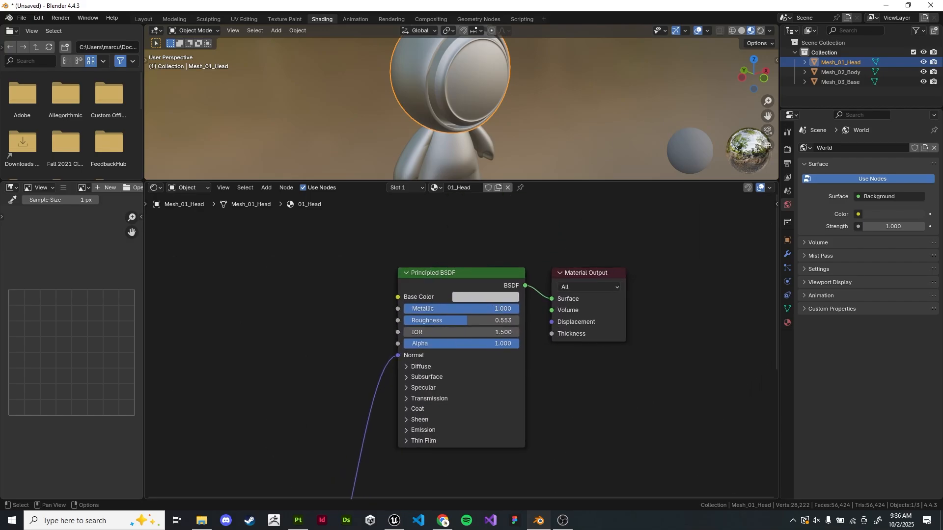
scroll(462, 332, up, 4)
scroll(633, 269, down, 2)
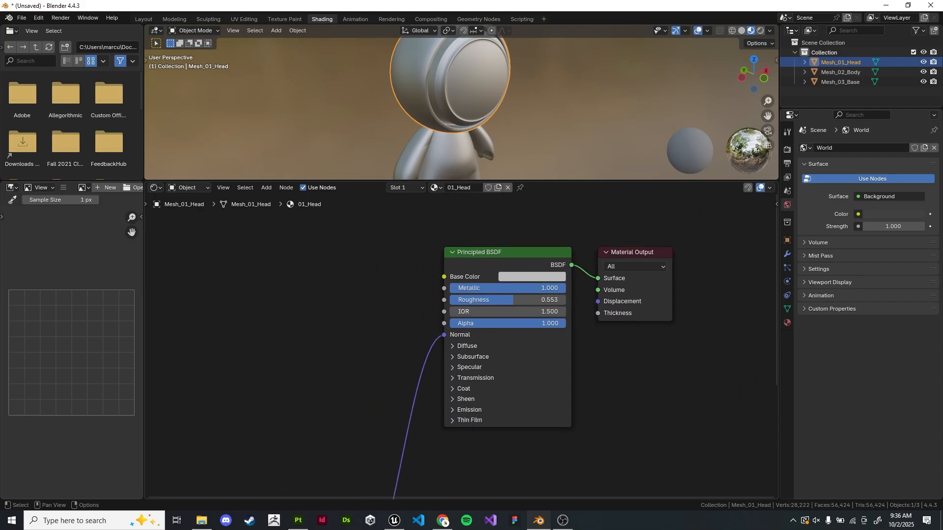
scroll(503, 324, down, 3)
middle_drag(503, 324, 523, 259)
scroll(336, 325, down, 3)
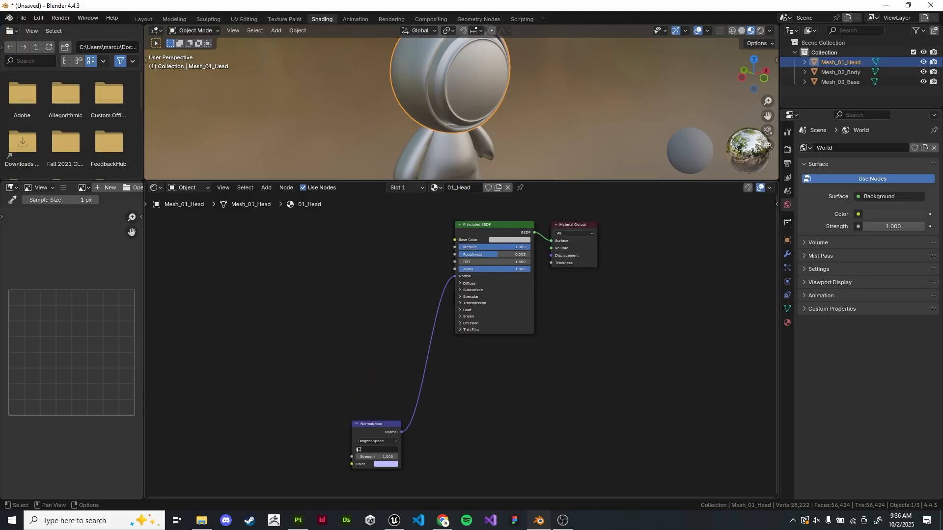
Delete the Normal/Map node connected to the Principled BSDF in the 01_Head material
drag(374, 424, 391, 272)
scroll(473, 230, up, 3)
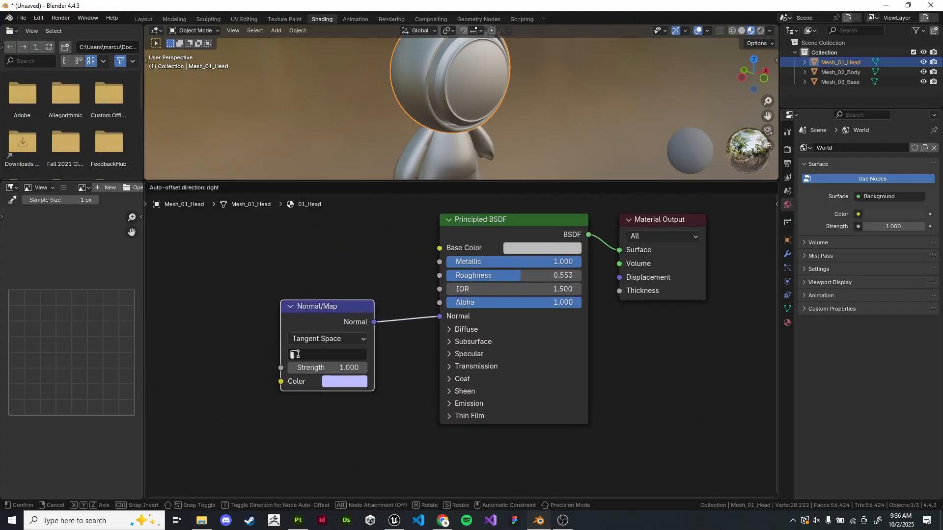
middle_drag(344, 297, 420, 331)
key(g)
key(Return)
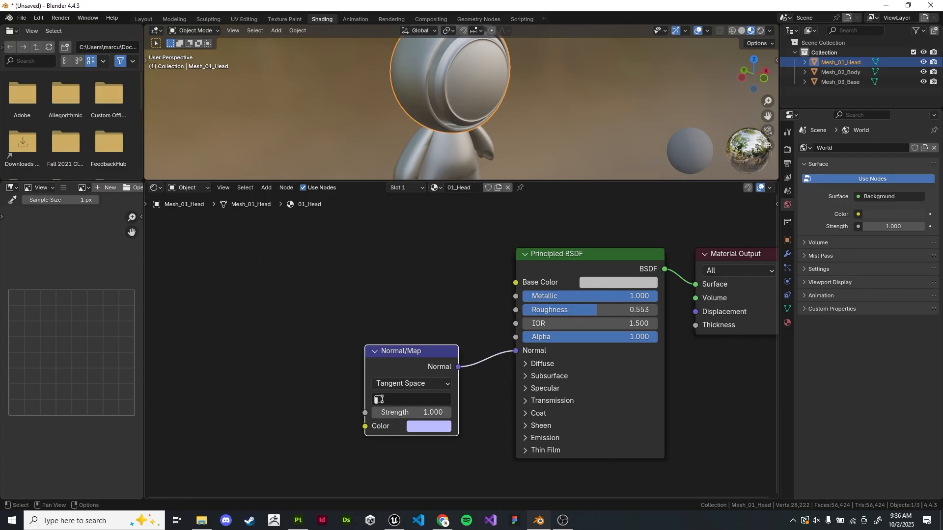
key(Delete)
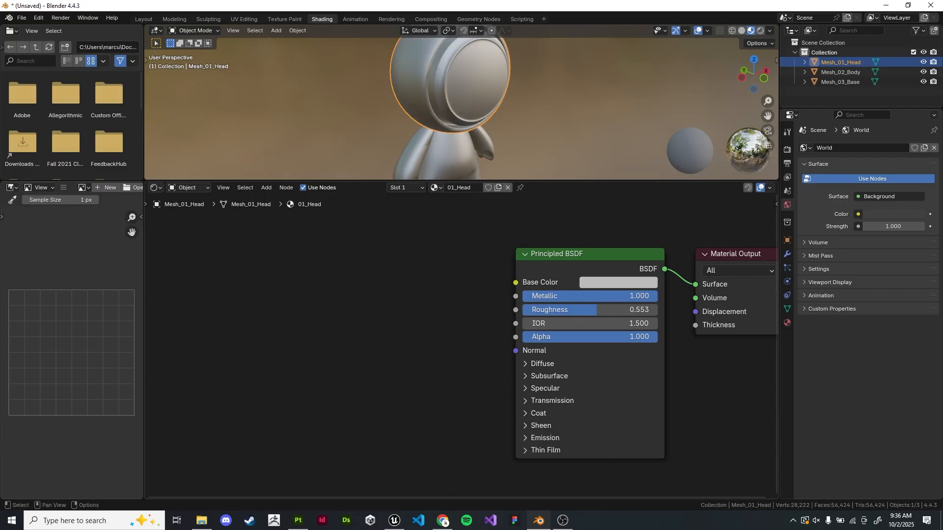
middle_drag(411, 351, 429, 358)
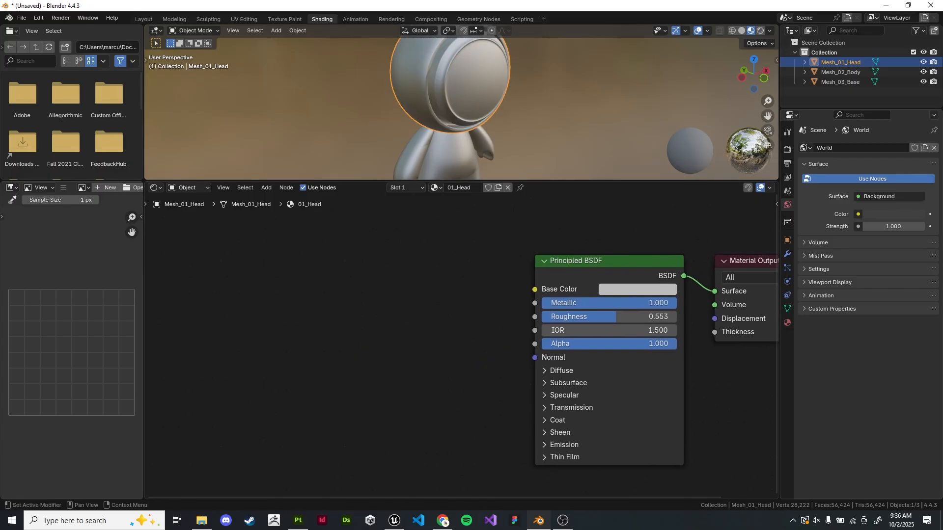
Choose 01_Head as the head mesh's material and add an Image Texture node to the left of its Principled BSDF
click(435, 188)
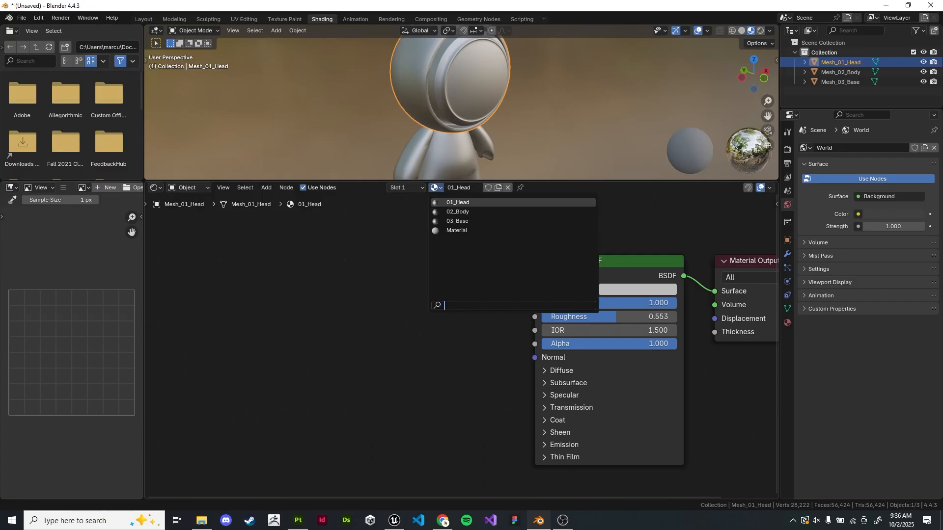
click(458, 202)
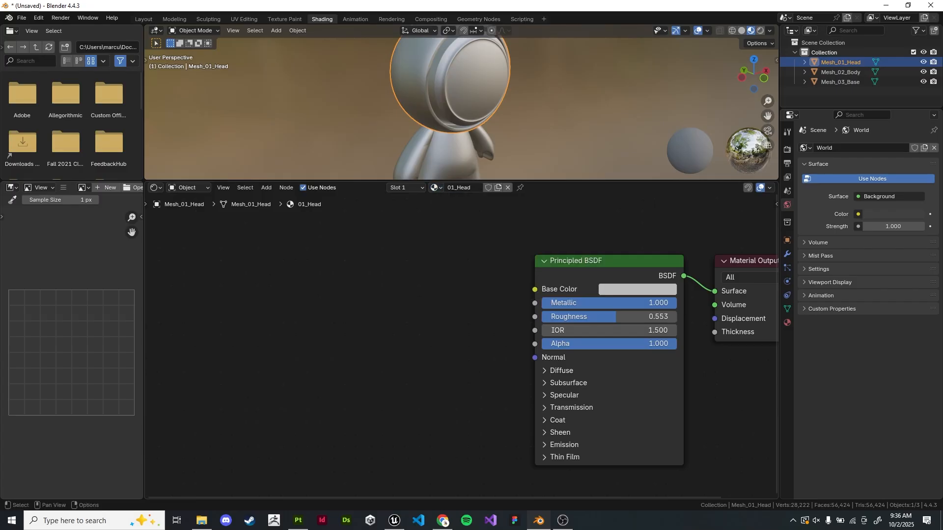
middle_drag(462, 344, 488, 320)
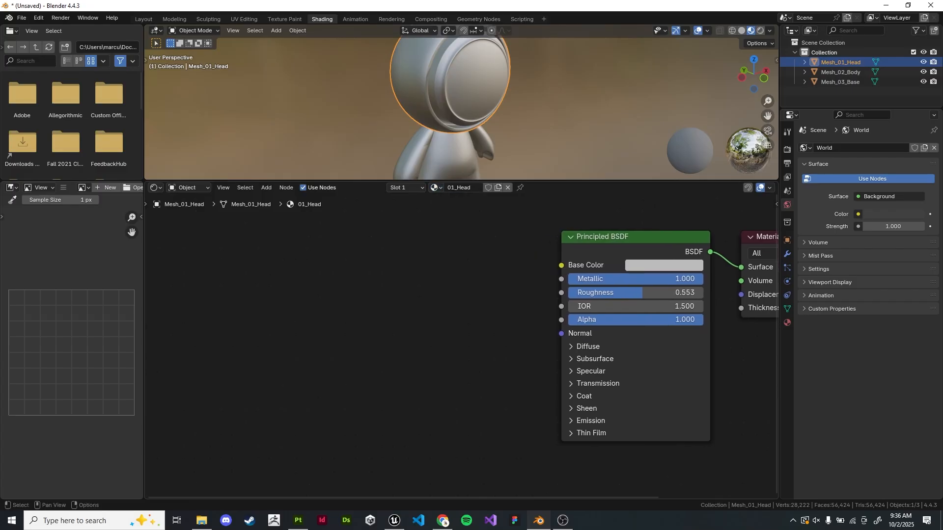
right_click(264, 264)
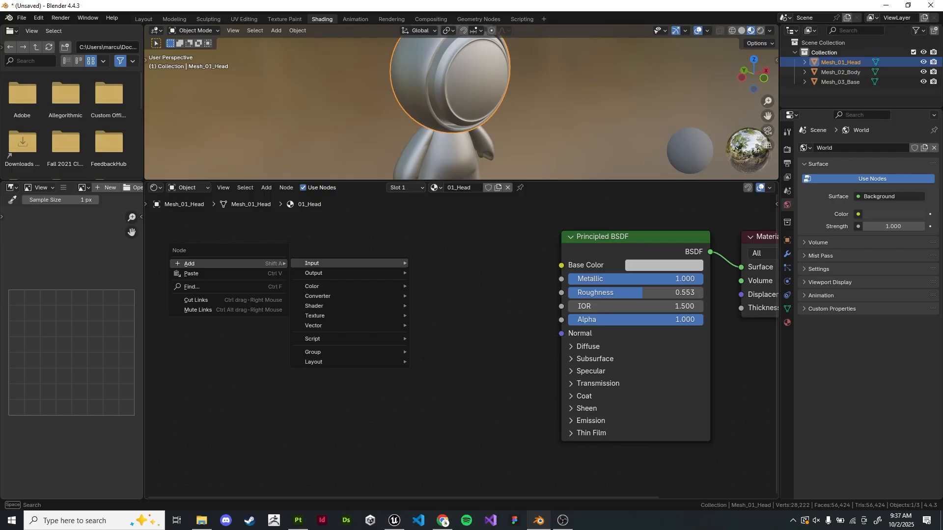
mouse_move(315, 264)
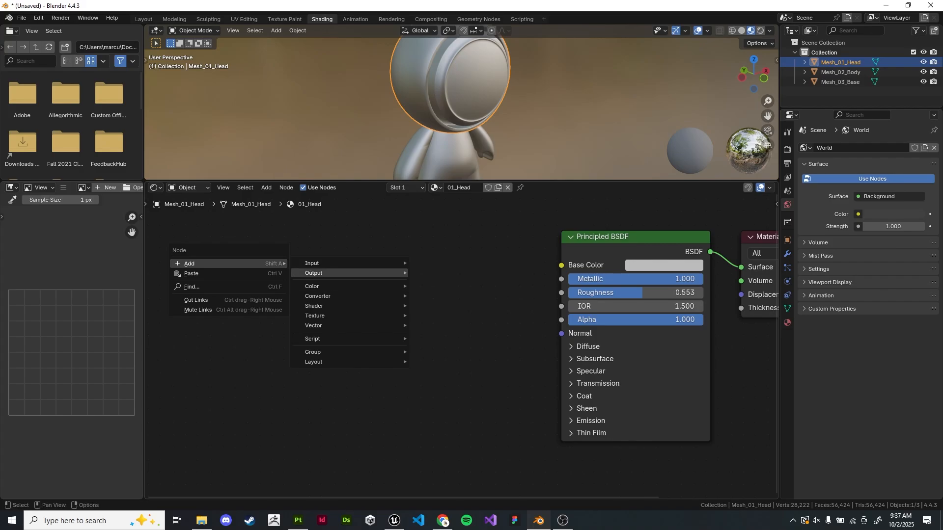
mouse_move(314, 316)
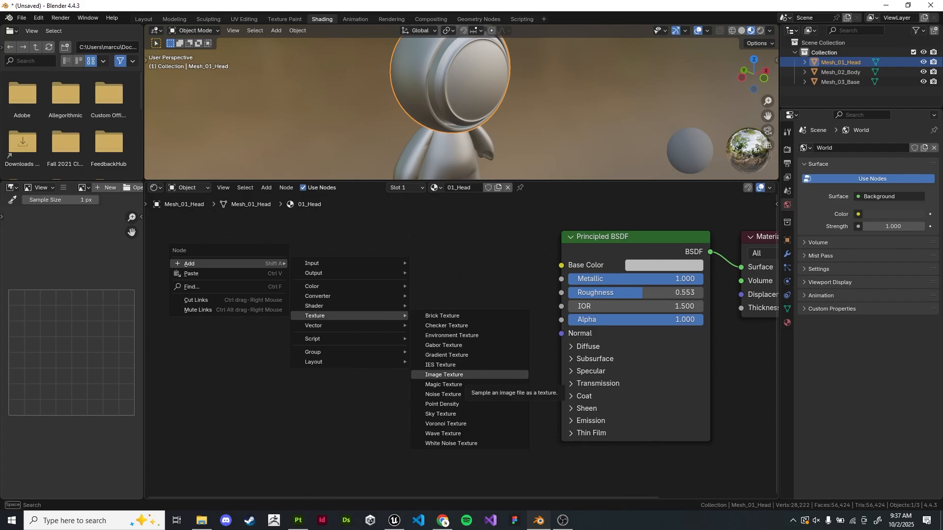
click(444, 375)
click(263, 278)
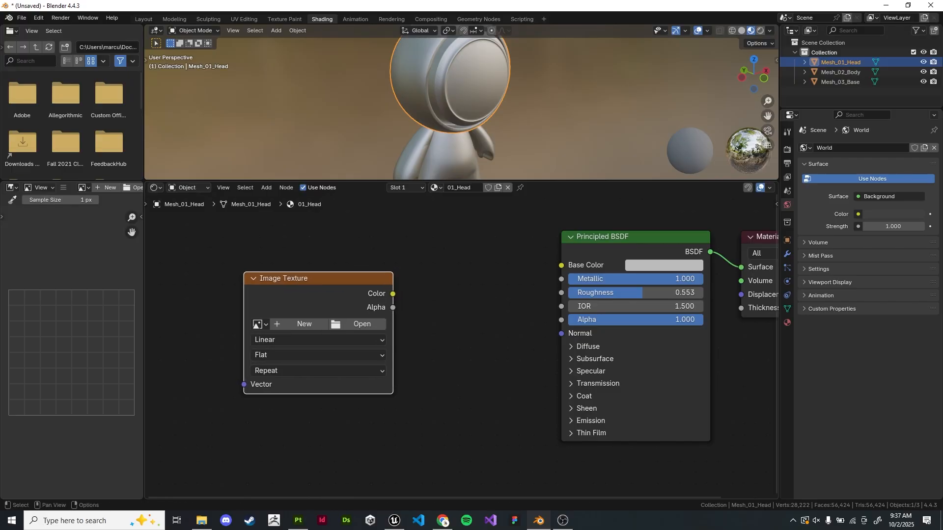
drag(263, 278, 222, 254)
middle_drag(433, 319, 453, 320)
drag(297, 255, 309, 237)
Open all exported textures, 01_Head_BaseColor.png through 03_Base_Roughness.png, from the Desktop's MeetMat folder in the Image Texture node
click(251, 284)
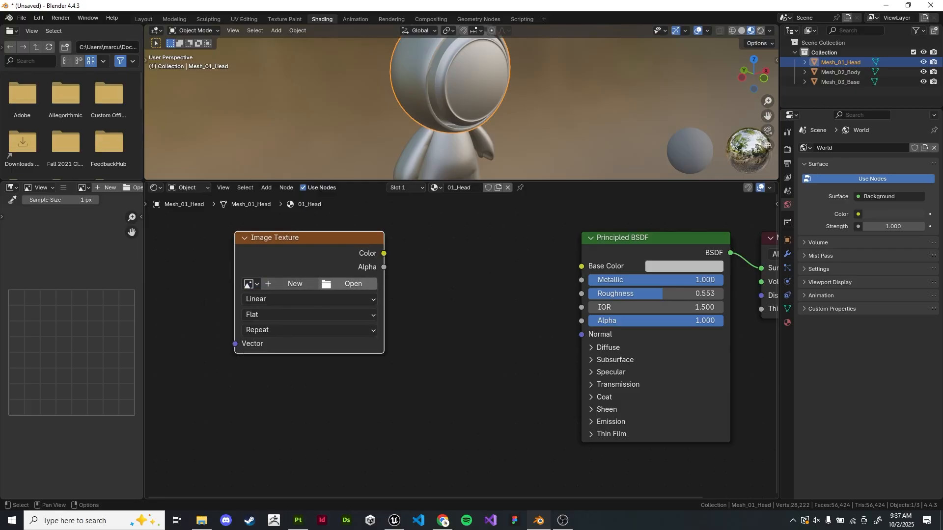
click(349, 284)
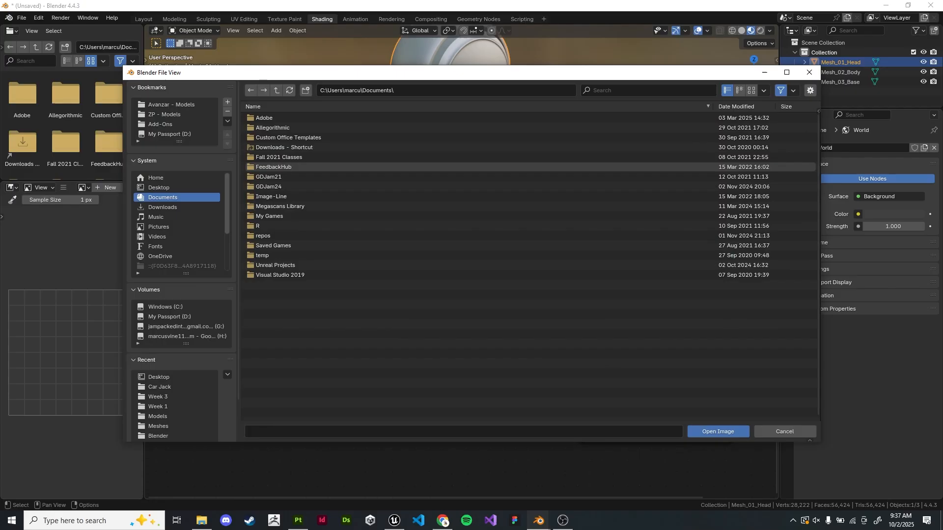
click(167, 188)
double_click(275, 118)
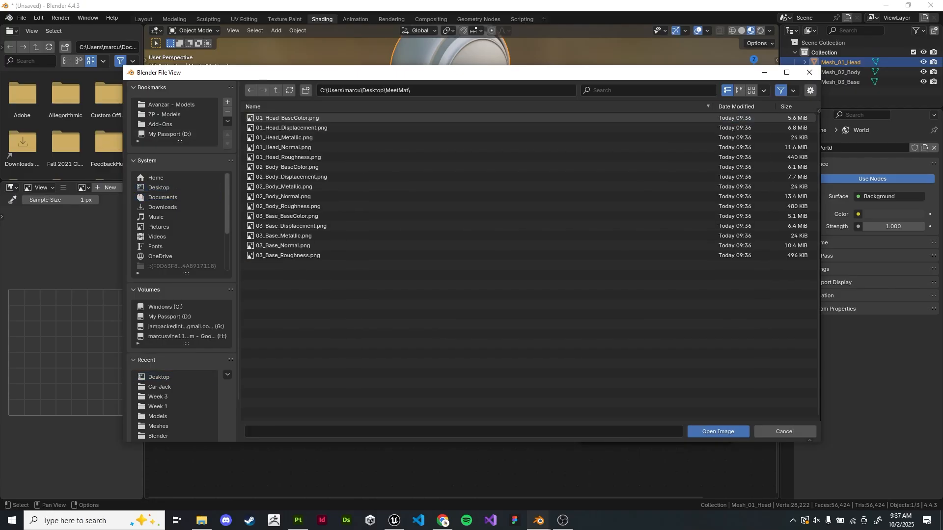
click(275, 117)
shift+click(275, 256)
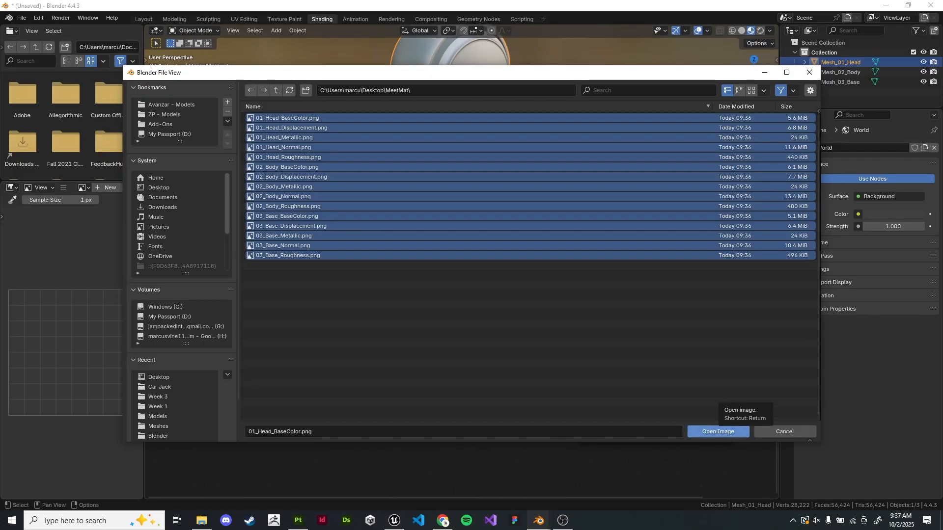
click(718, 432)
Look through the loaded textures in the Image Texture node and choose 01_Head_BaseColor.png
click(248, 283)
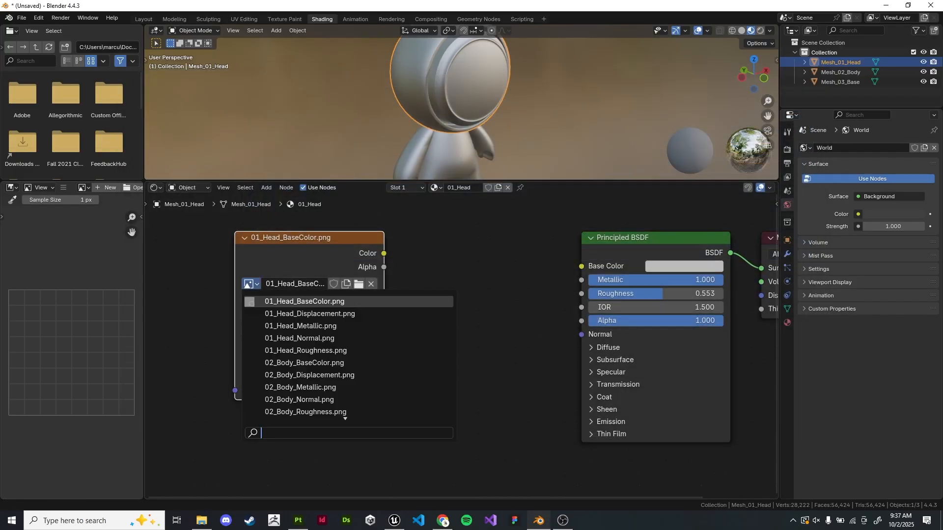
scroll(350, 358, down, 10)
scroll(350, 358, up, 10)
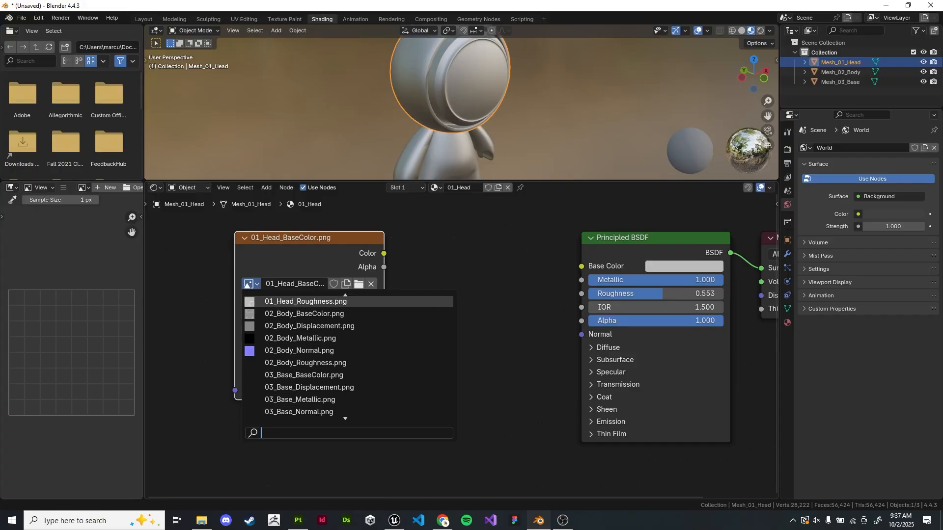
scroll(349, 363, down, 6)
scroll(350, 363, up, 15)
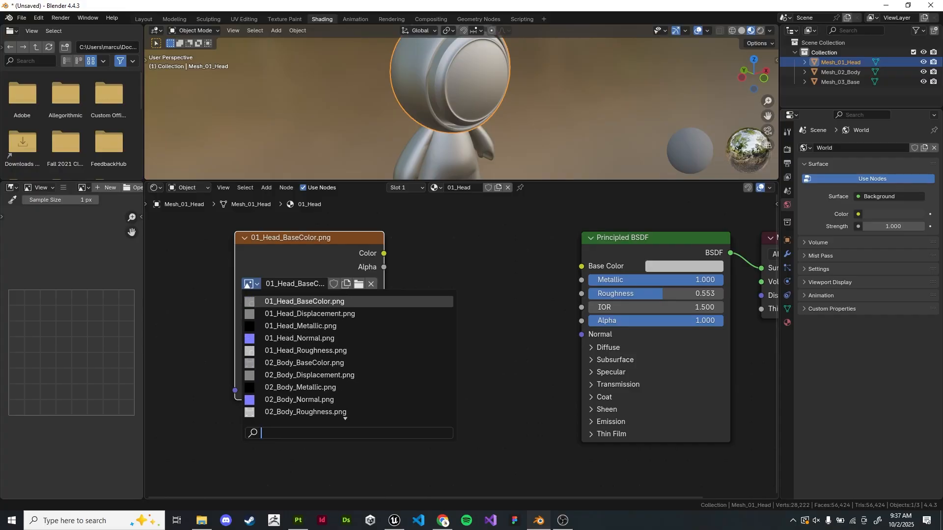
click(304, 301)
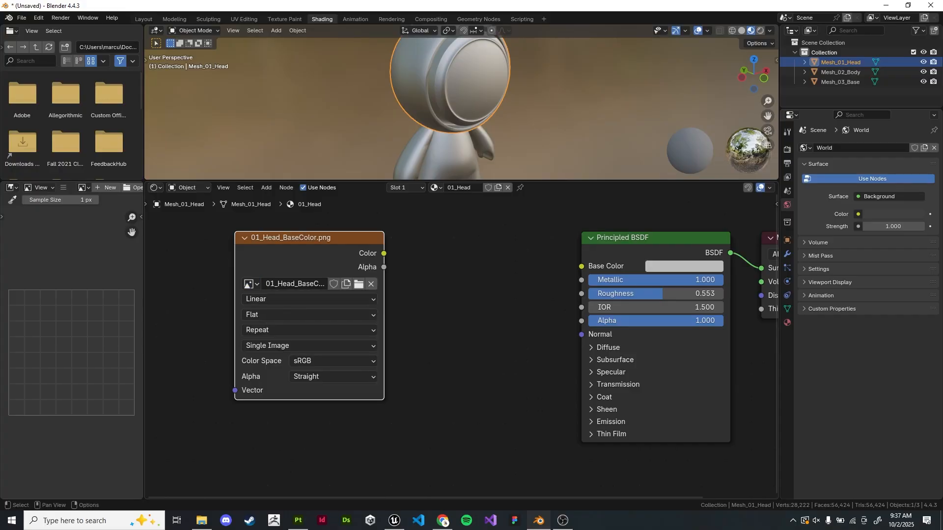
Connect the Color output of the 01_Head_BaseColor.png node to the Principled BSDF's Base Color input
click(392, 424)
click(309, 239)
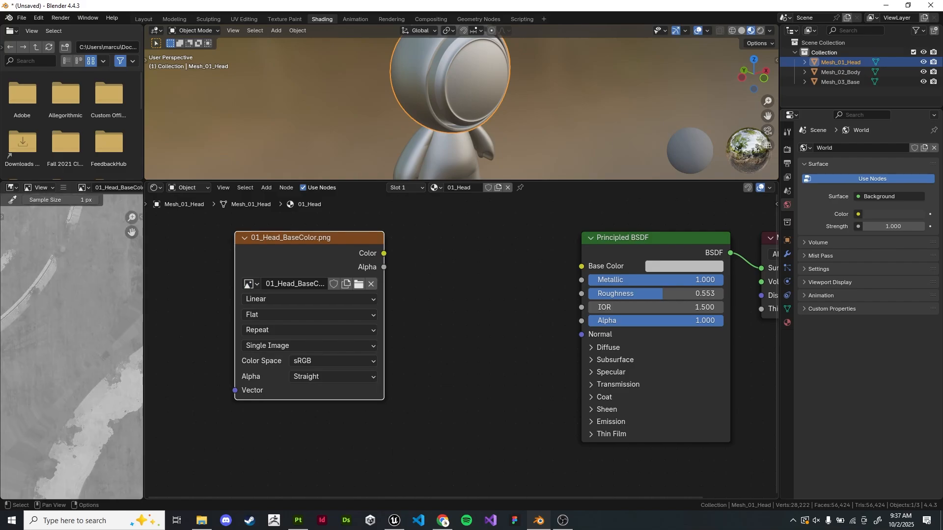
drag(384, 253, 446, 242)
drag(385, 254, 582, 266)
Make the 3D viewport taller and examine the base color texture on the head mesh
scroll(451, 102, down, 2)
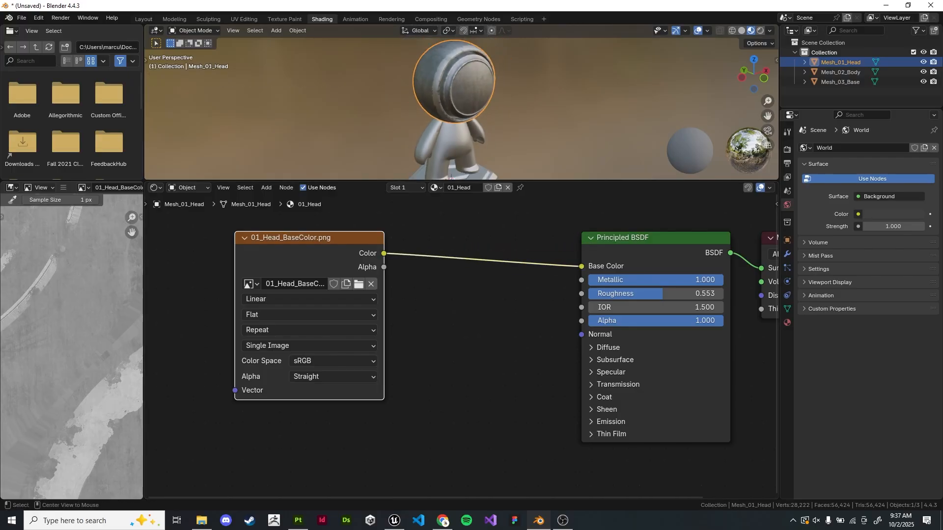
scroll(450, 102, up, 2)
mouse_move(451, 102)
middle_down()
mouse_move(451, 128)
mouse_move(451, 103)
middle_up()
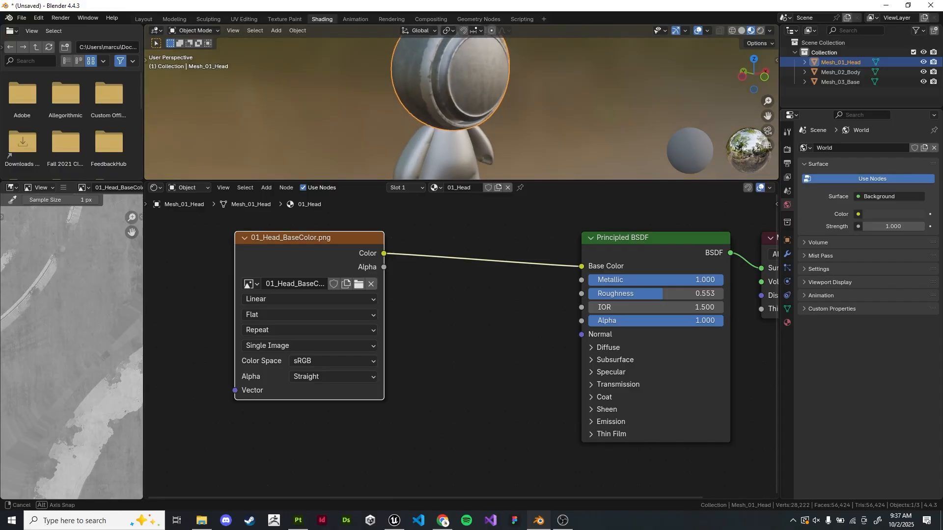
scroll(450, 103, down, 2)
mouse_move(522, 73)
shift+right_down()
mouse_move(528, 69)
mouse_move(605, 133)
shift+right_up()
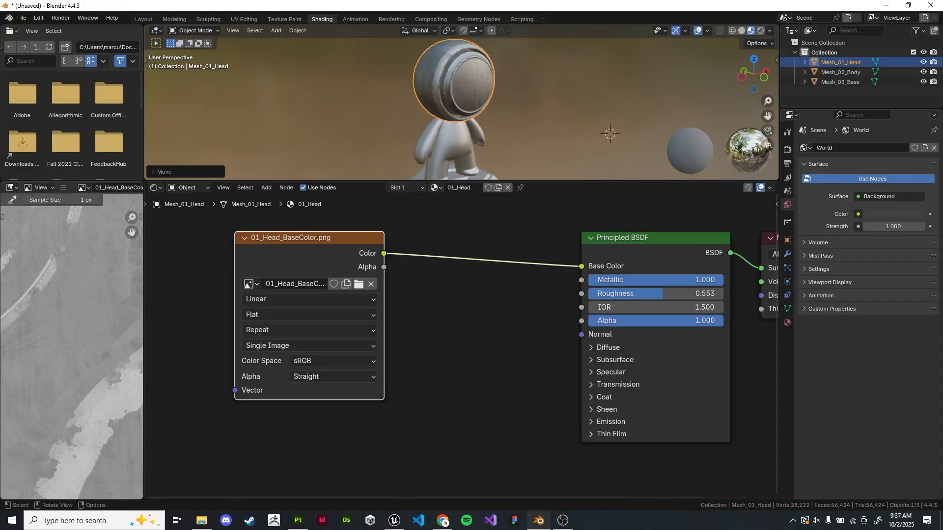
scroll(605, 133, up, 2)
ctrl+right_drag(568, 76, 543, 71)
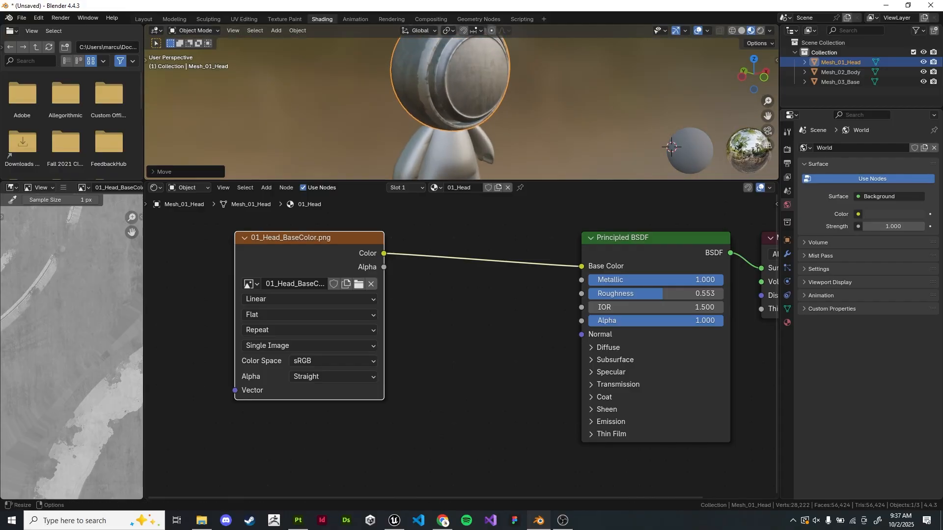
drag(290, 181, 289, 255)
scroll(462, 142, up, 2)
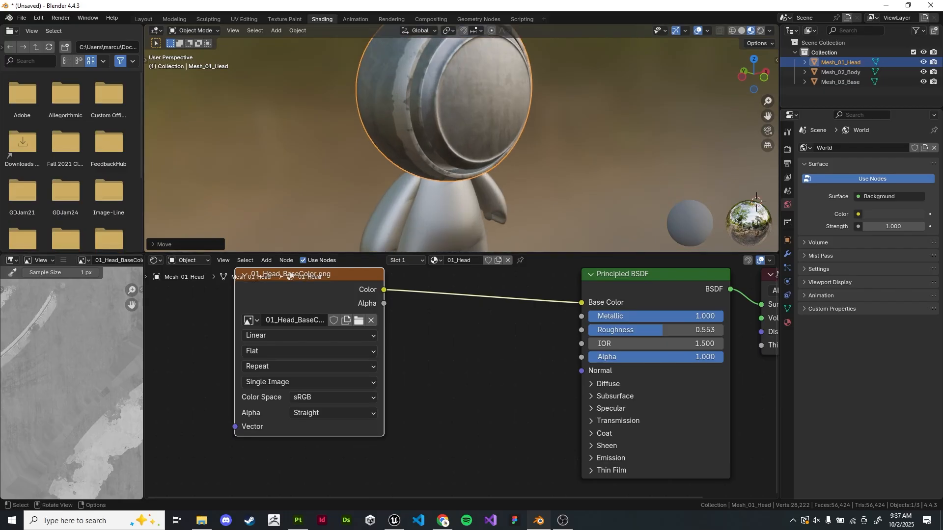
scroll(462, 142, down, 2)
shift+middle_drag(462, 143, 450, 167)
scroll(450, 150, up, 1)
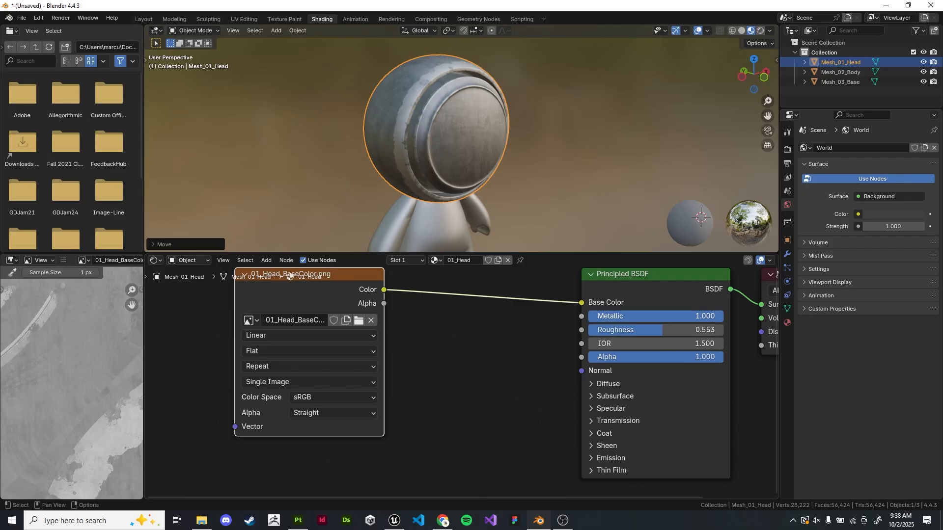
Move the 01_Head_BaseColor.png node farther to the left of the Principled BSDF
drag(656, 316, 724, 315)
scroll(496, 399, down, 2)
middle_drag(496, 399, 541, 438)
key(g)
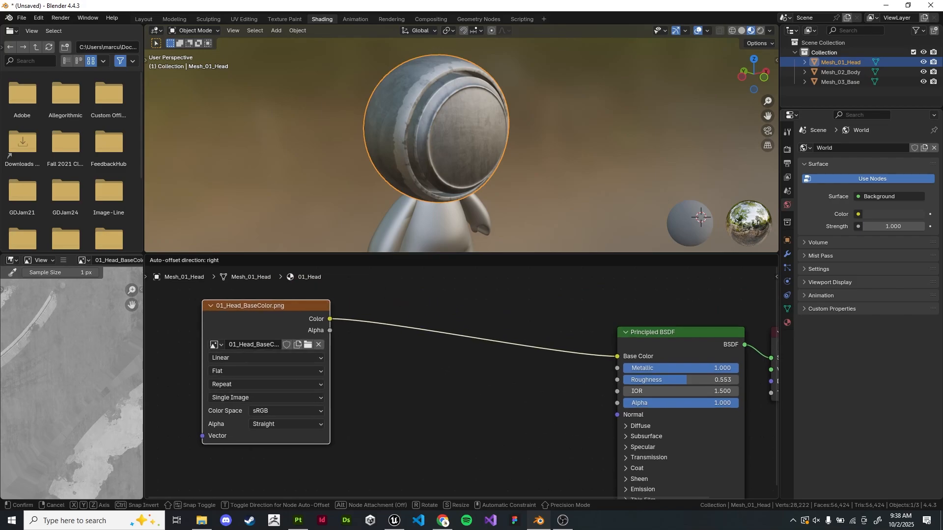
click(426, 426)
middle_drag(426, 426, 452, 420)
scroll(452, 420, down, 1)
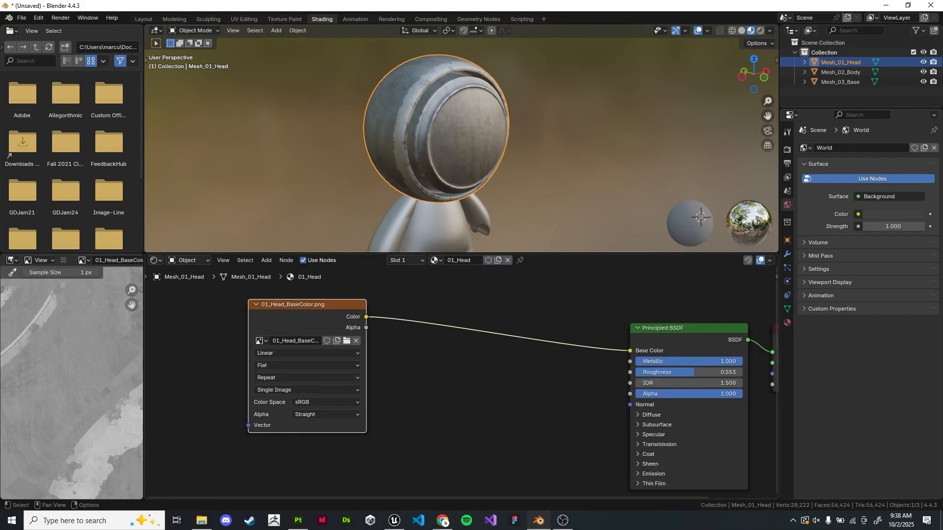
Duplicate the 01_Head_BaseColor.png node and place the copy below the base color link, in front of the Principled BSDF
right_click(314, 308)
click(314, 308)
key(alt+a)
click(314, 308)
key(shift+d)
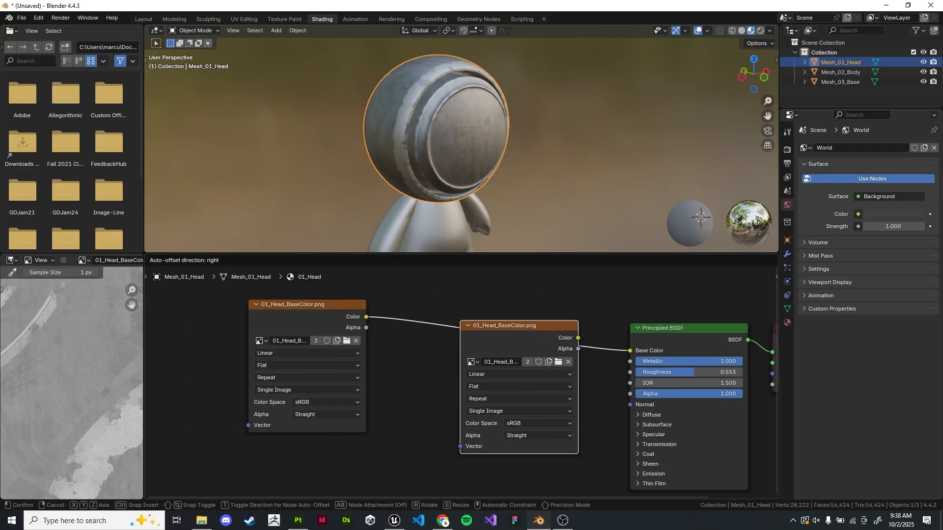
click(464, 346)
shift+middle_drag(465, 346, 428, 351)
scroll(483, 391, up, 2)
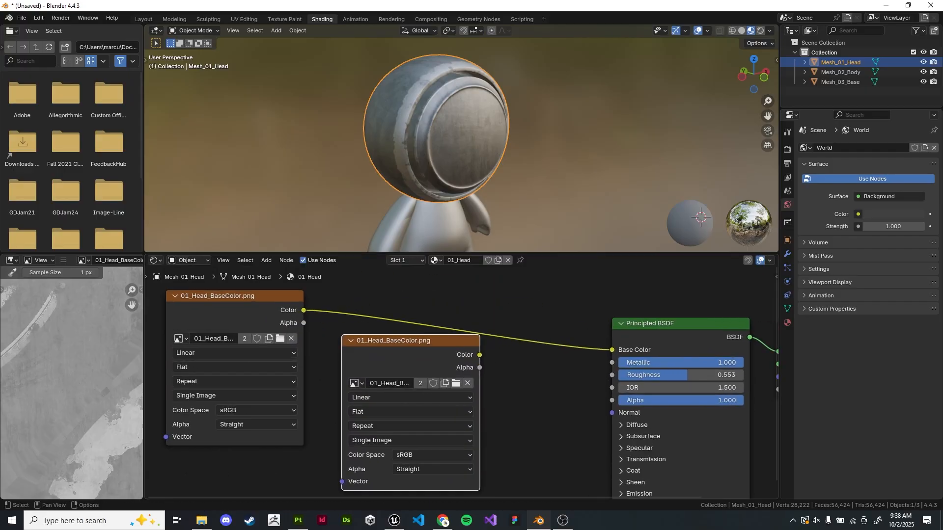
middle_drag(483, 390, 429, 370)
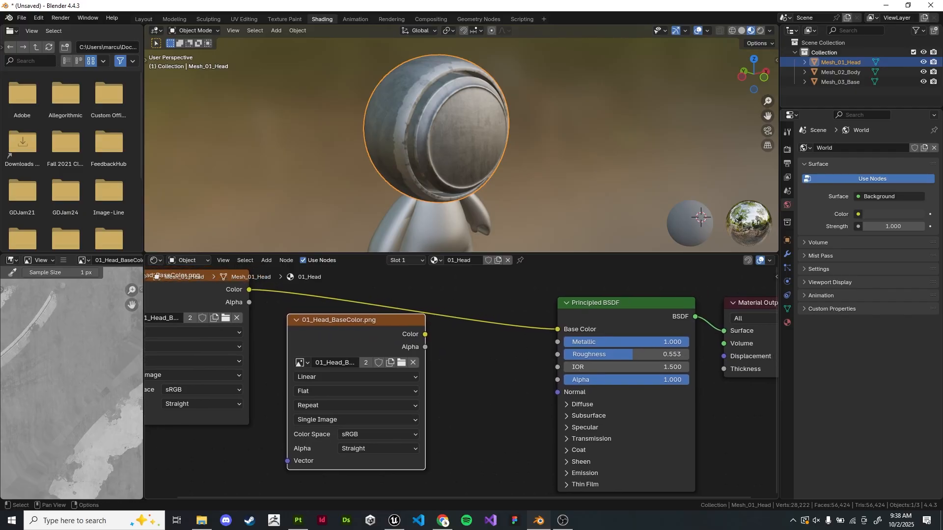
drag(344, 320, 347, 349)
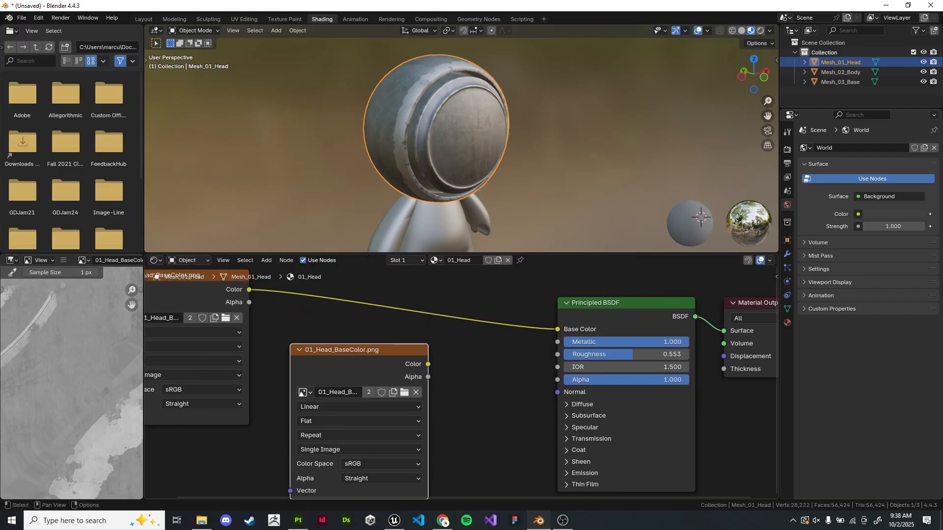
Switch the duplicated node's image to 01_Head_Metallic.png and connect its Color output to the Principled BSDF's Metallic input
click(303, 393)
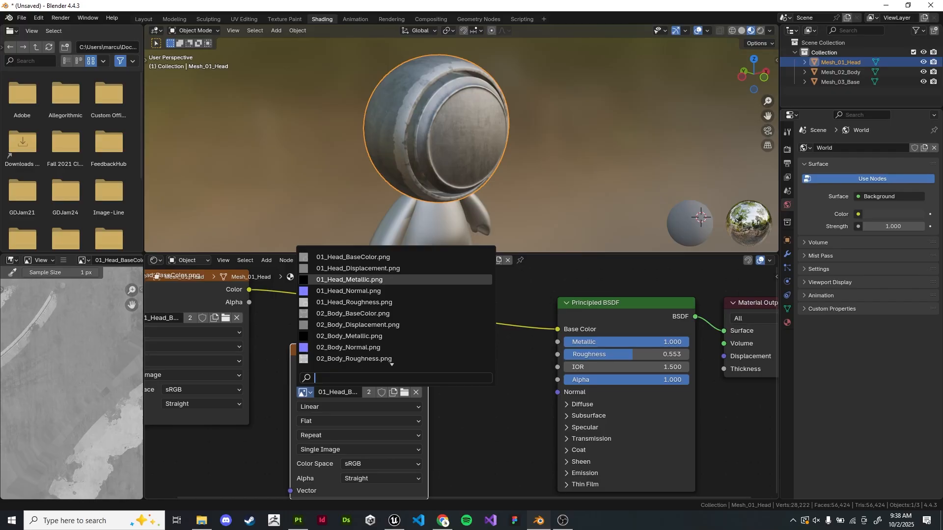
click(349, 279)
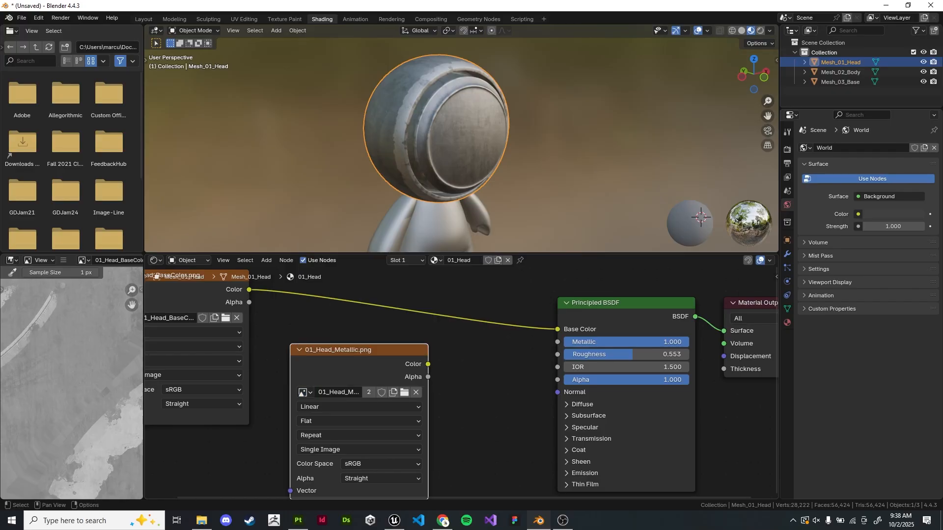
drag(428, 364, 558, 342)
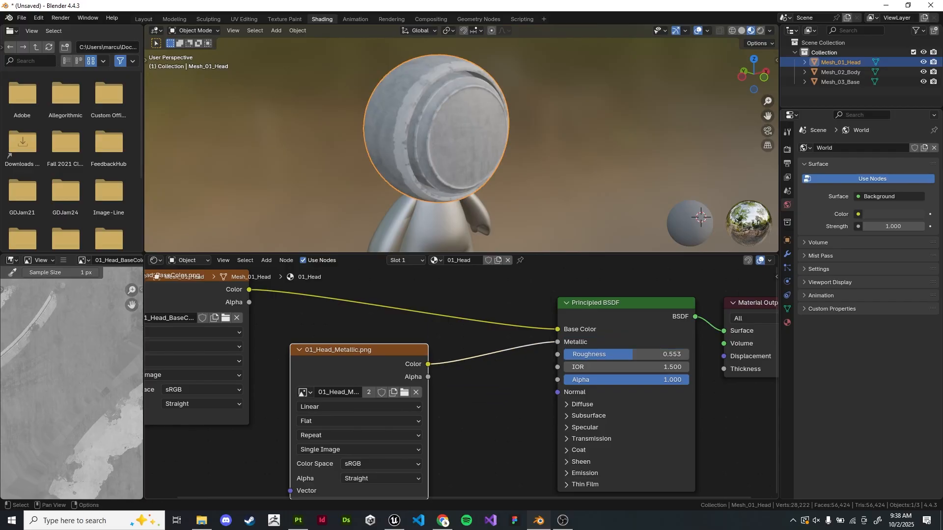
click(491, 403)
middle_drag(492, 403, 501, 376)
Set the color space of the 01_Head_Metallic.png node to Non-Color
middle_drag(567, 315, 606, 305)
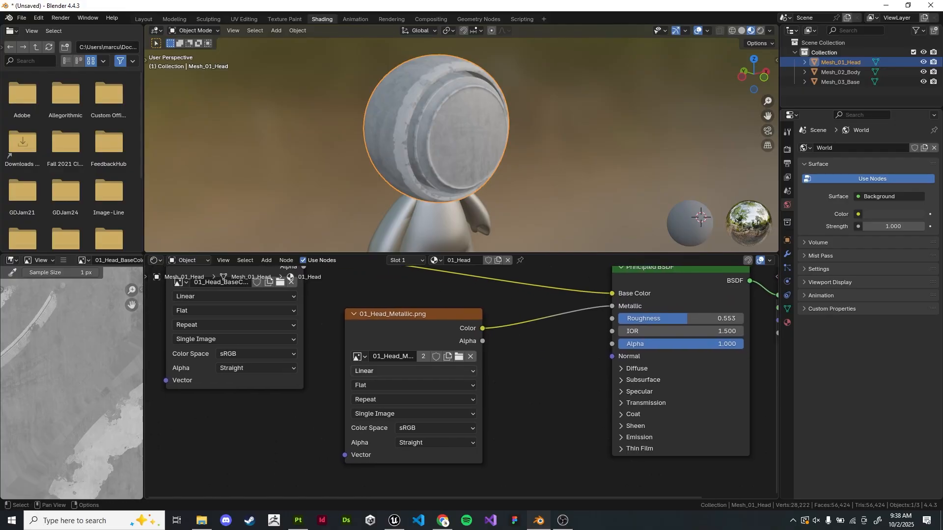
click(414, 371)
click(414, 399)
click(435, 427)
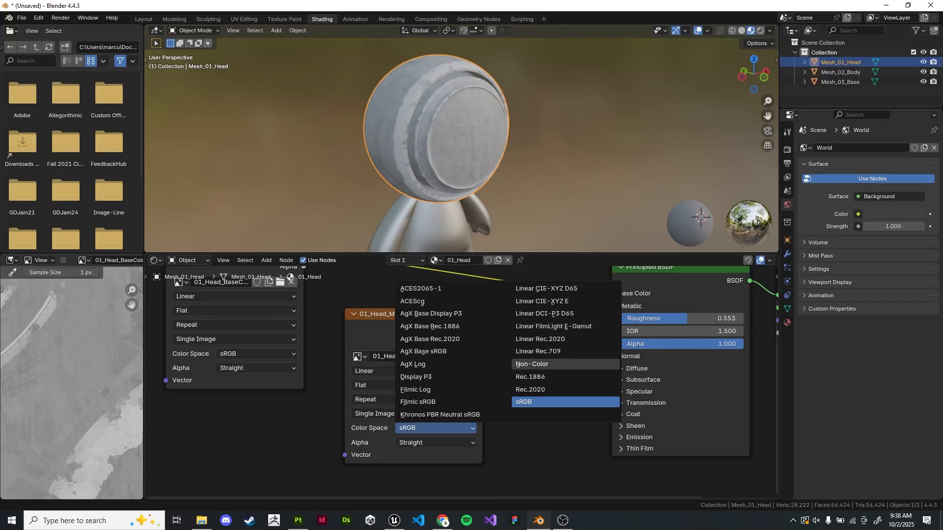
click(532, 364)
middle_drag(532, 364, 497, 362)
scroll(478, 387, up, 2)
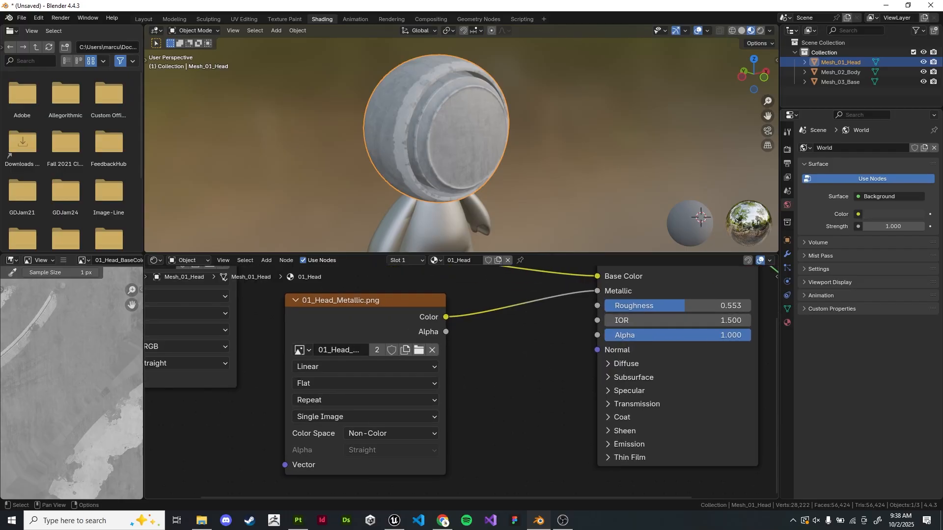
Move the 01_Head_Metallic.png node lower and widen the image editor to view the whole metallic map
drag(368, 300, 353, 356)
middle_drag(354, 356, 385, 318)
click(515, 373)
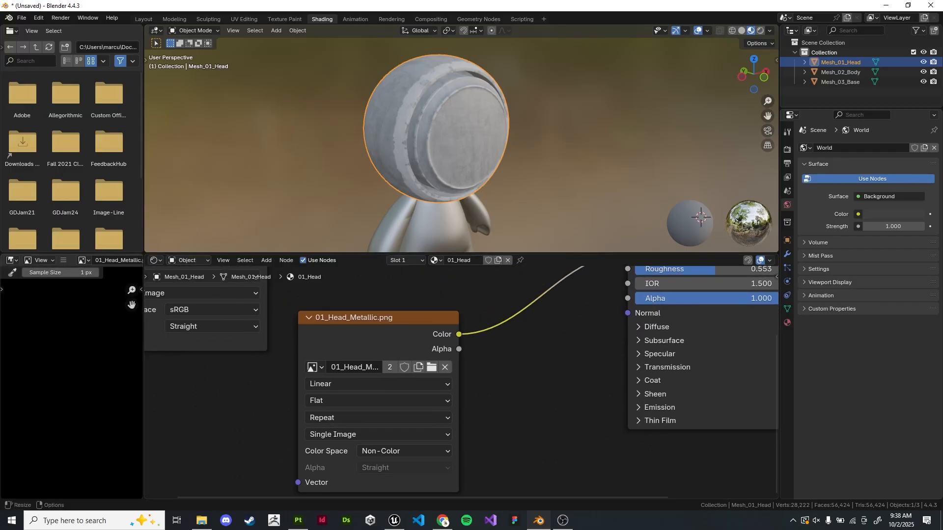
drag(144, 276, 301, 277)
scroll(150, 389, up, 1)
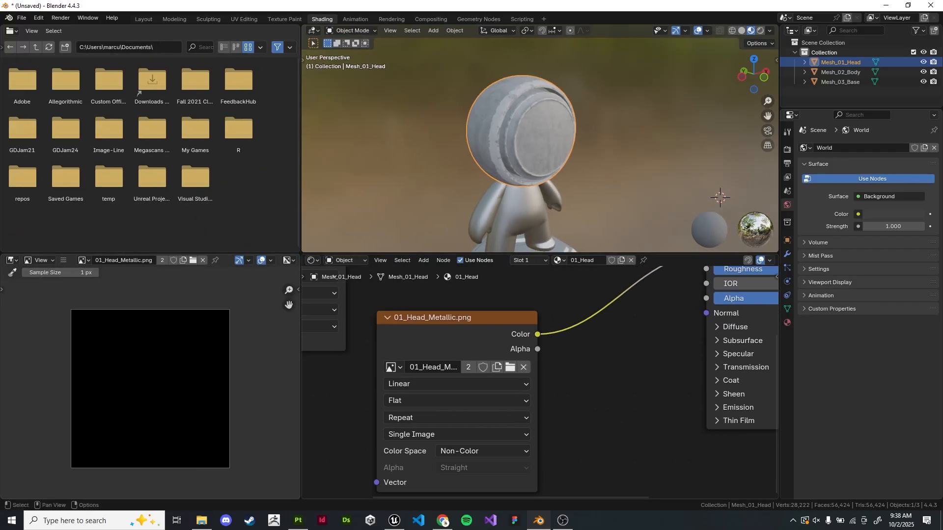
Rearrange the base color and metallic texture nodes, one above the other, well to the left of the Principled BSDF
middle_drag(589, 393, 599, 383)
click(467, 424)
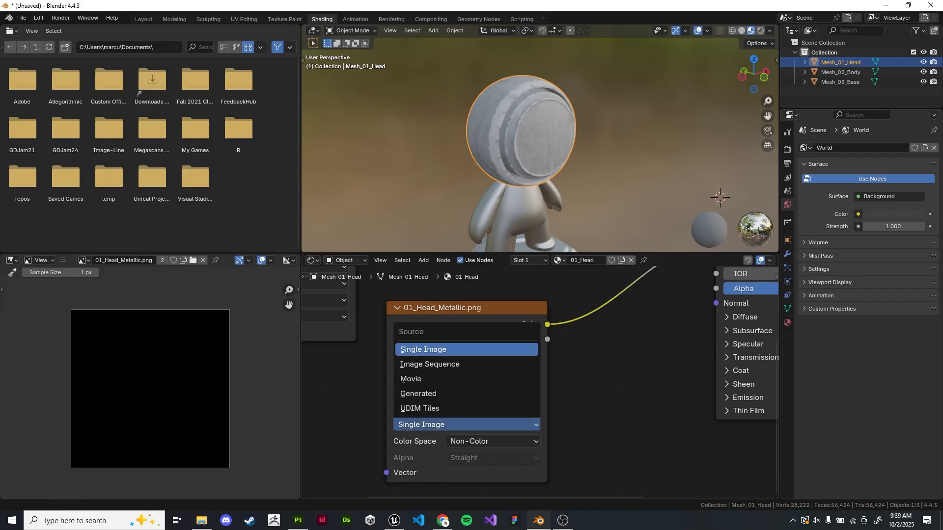
scroll(540, 383, down, 14)
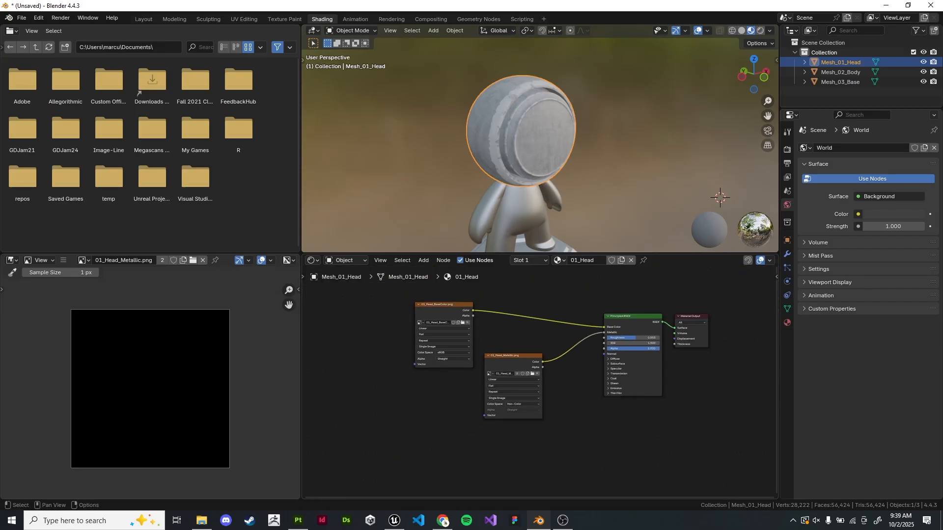
middle_drag(540, 344, 518, 398)
drag(421, 361, 440, 294)
drag(490, 410, 404, 366)
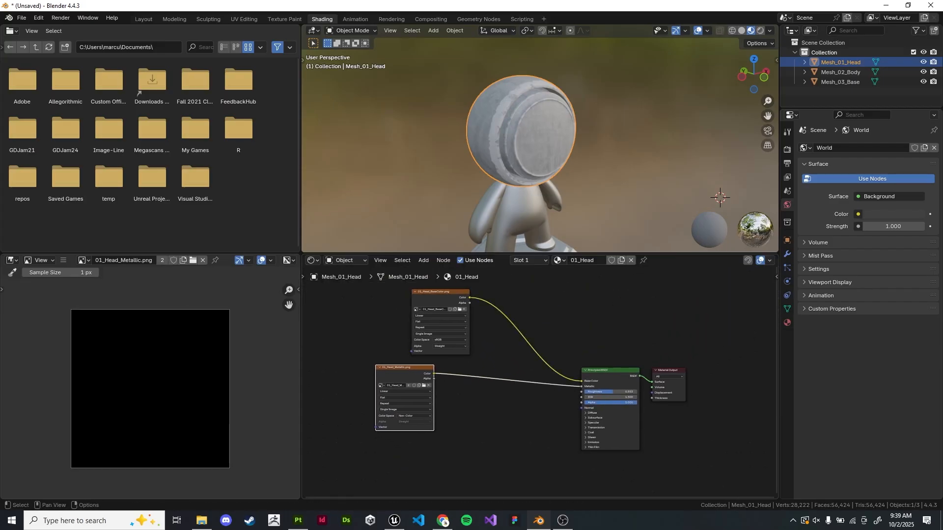
Duplicate the metallic texture node and switch the copy's image to 01_Head_Normal.png
scroll(540, 383, up, 2)
middle_drag(540, 383, 550, 364)
key(shift+d)
click(470, 393)
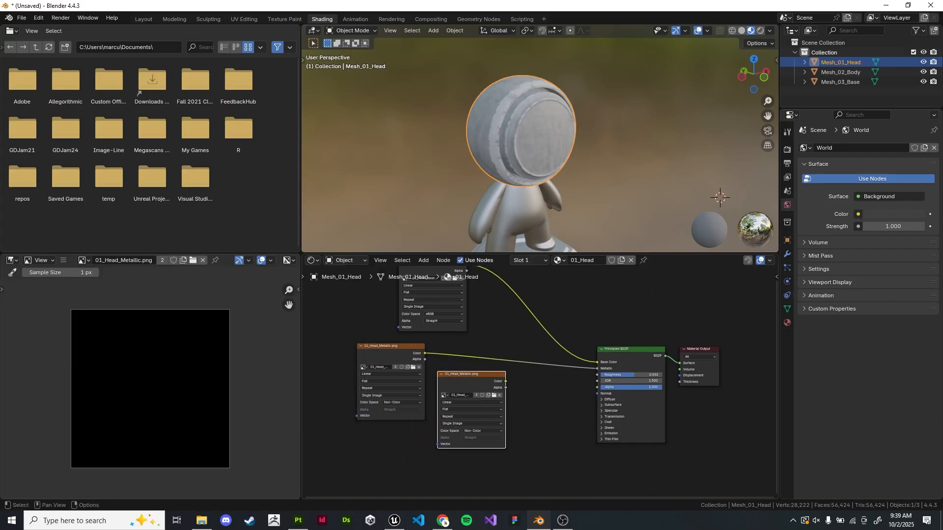
scroll(541, 383, up, 6)
middle_drag(470, 393, 498, 369)
scroll(528, 377, up, 1)
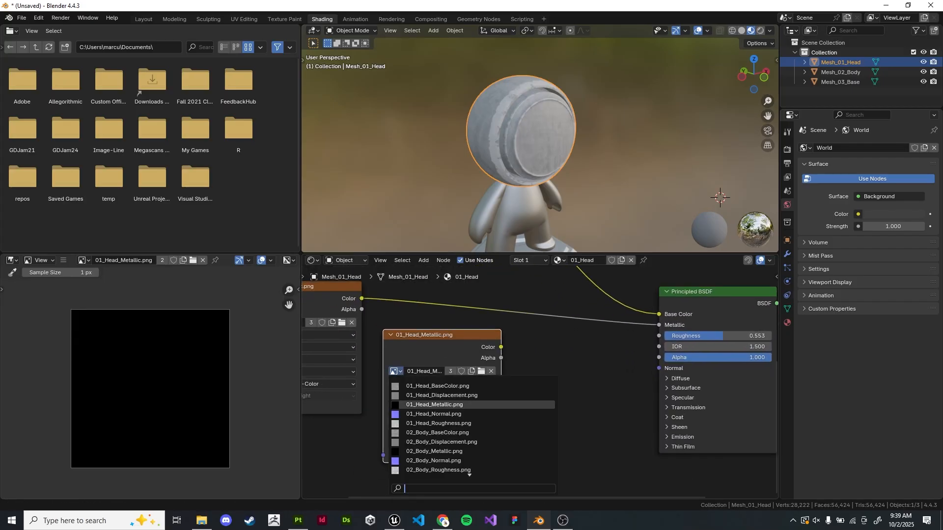
click(394, 371)
click(434, 415)
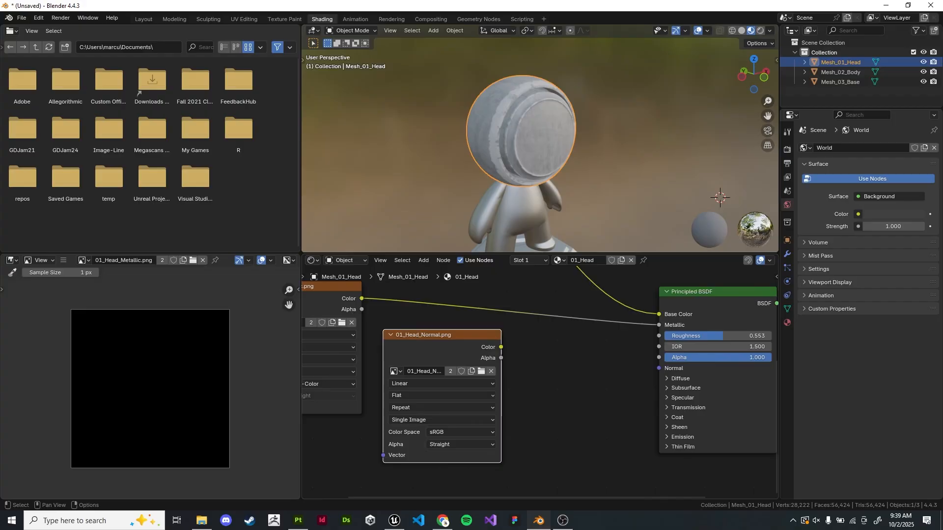
Move the 01_Head_Normal.png node down below the metallic texture node
drag(434, 414, 426, 455)
click(425, 375)
middle_drag(426, 375, 432, 334)
drag(431, 334, 424, 372)
Select the base color node and the normal node in turn to compare their textures in the image editor
middle_drag(383, 321, 459, 397)
click(385, 320)
middle_drag(385, 321, 369, 415)
click(432, 382)
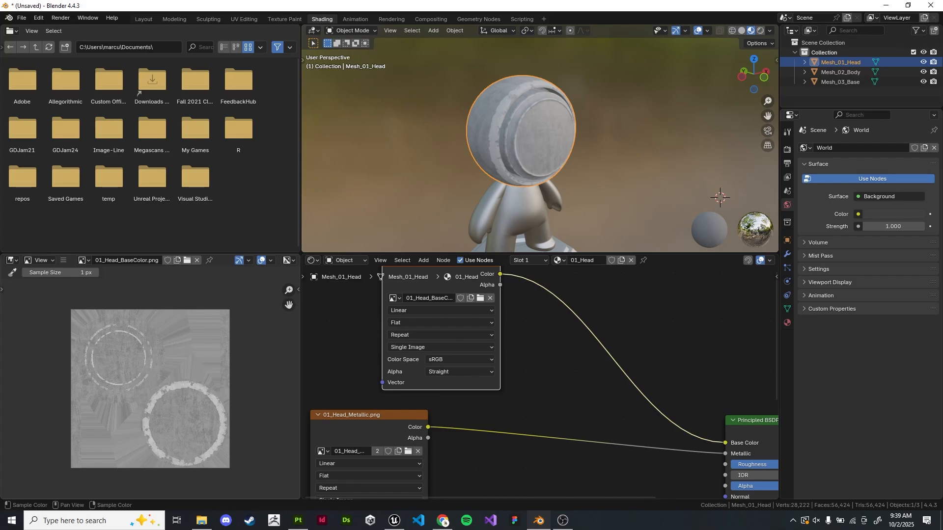
middle_drag(432, 383, 394, 263)
drag(454, 422, 452, 431)
middle_drag(453, 430, 460, 329)
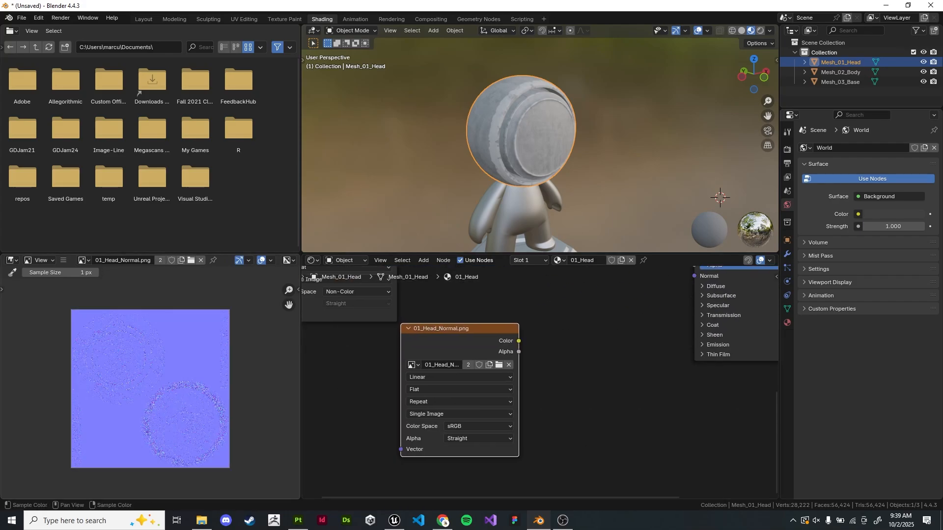
Examine the normal map's surface detail in the image editor and move the 01_Head_Normal.png node down and to the left
scroll(150, 386, up, 12)
scroll(150, 385, down, 12)
scroll(151, 386, up, 14)
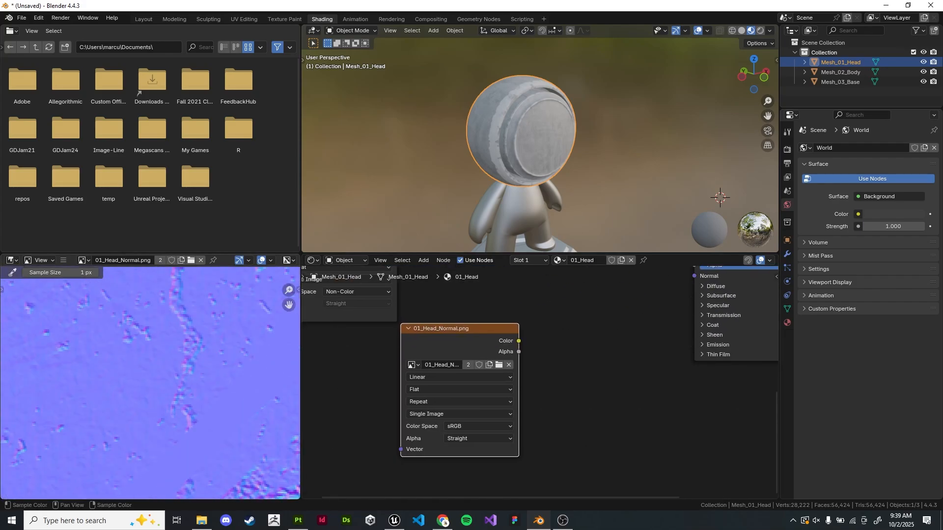
scroll(151, 385, down, 14)
drag(459, 328, 377, 385)
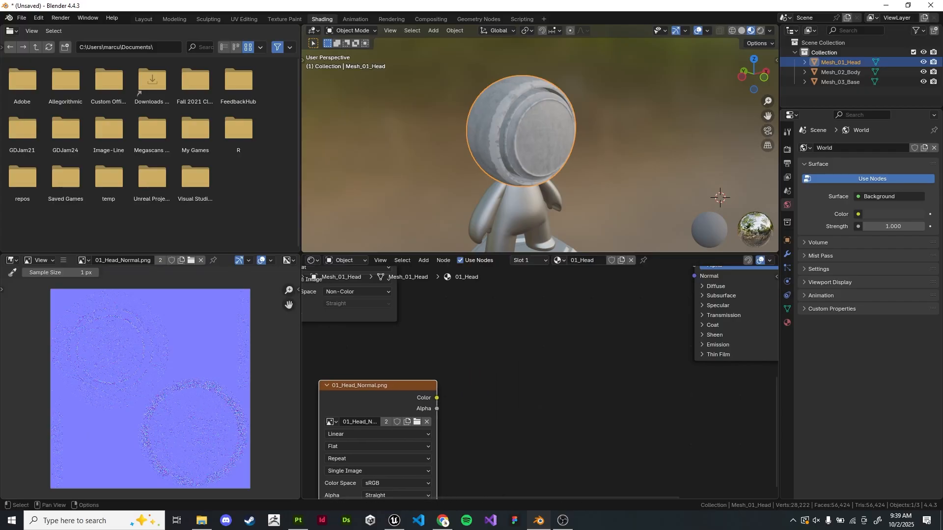
Try connecting the 01_Head_Normal.png color output directly to the Principled BSDF's Normal input
middle_drag(442, 385, 363, 413)
drag(339, 413, 393, 377)
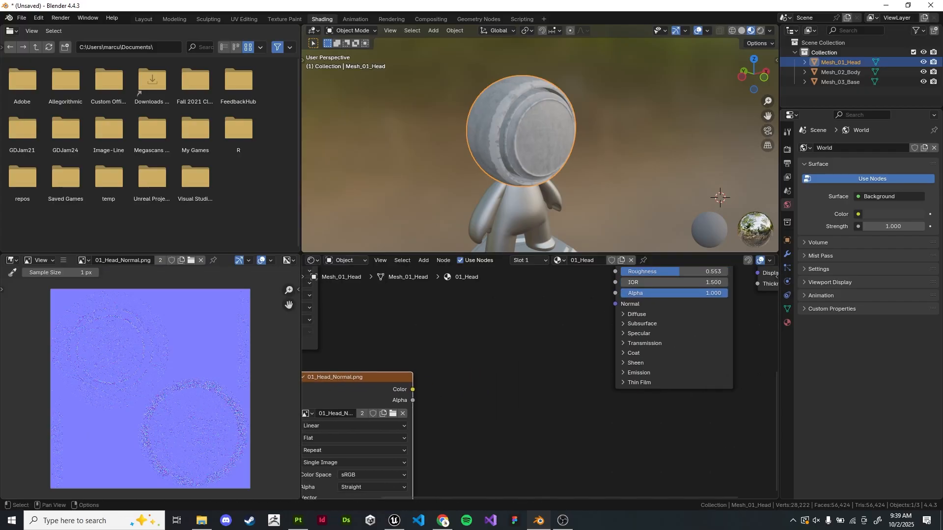
scroll(443, 386, up, 1)
middle_drag(442, 385, 389, 388)
drag(348, 392, 568, 298)
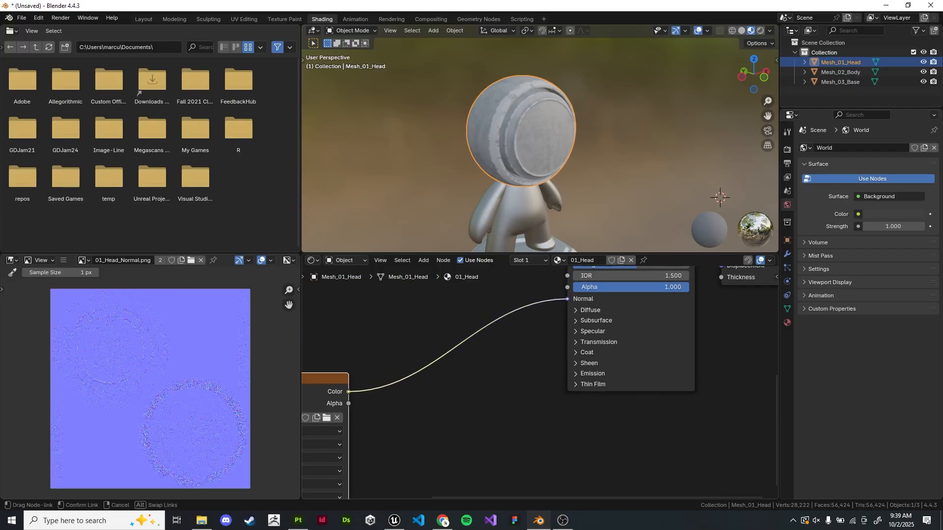
scroll(540, 144, up, 3)
scroll(540, 138, down, 3)
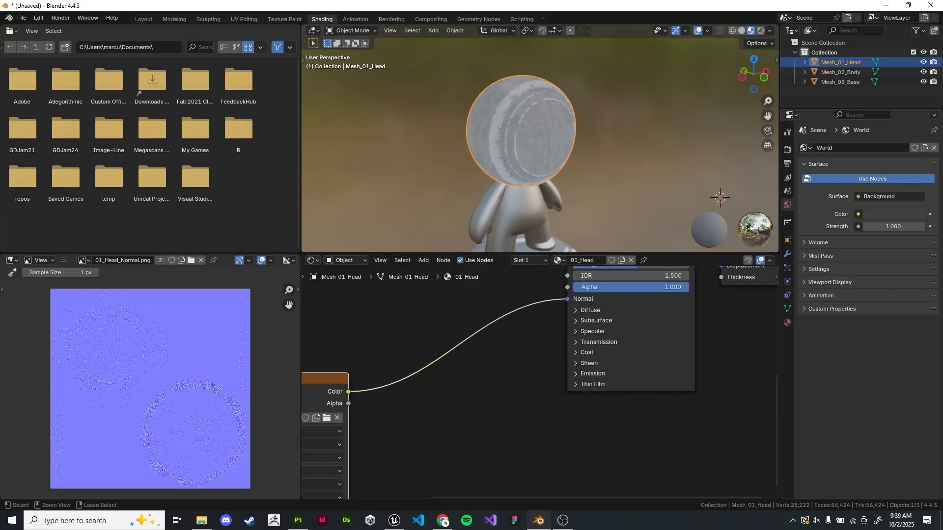
key(ctrl+z)
middle_drag(442, 386, 537, 349)
drag(443, 356, 532, 323)
text(normal)
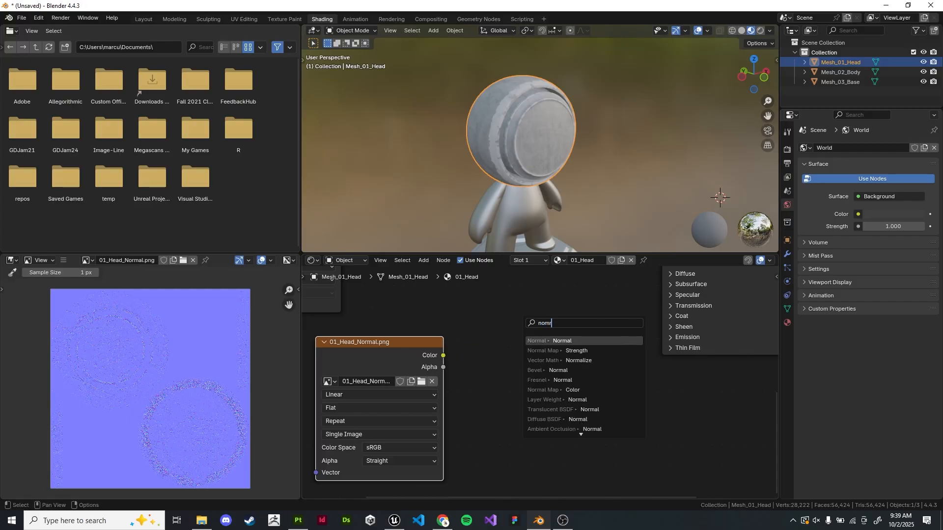
key(Return)
click(535, 327)
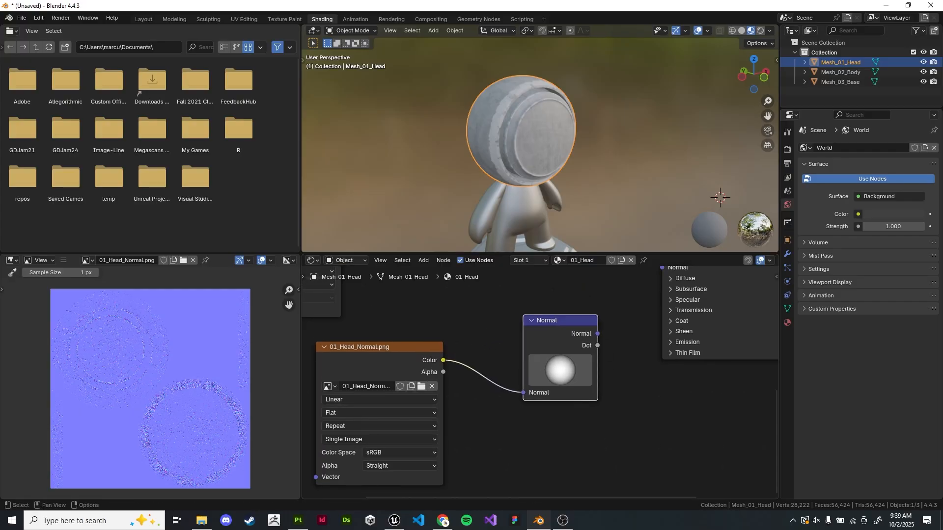
key(Delete)
key(F3)
key(Escape)
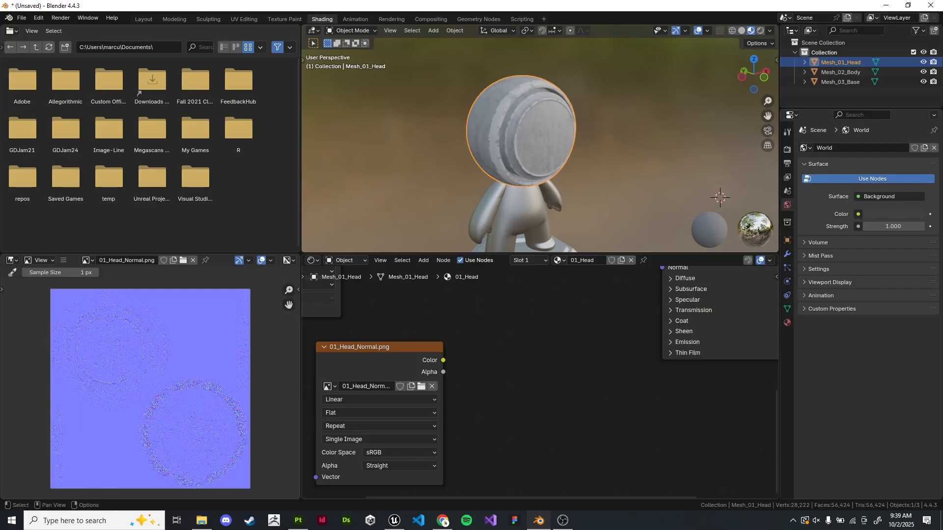
Add a Normal Map node beside the normal texture and connect the 01_Head_Normal.png color output to its Color input
key(F3)
text(norma)
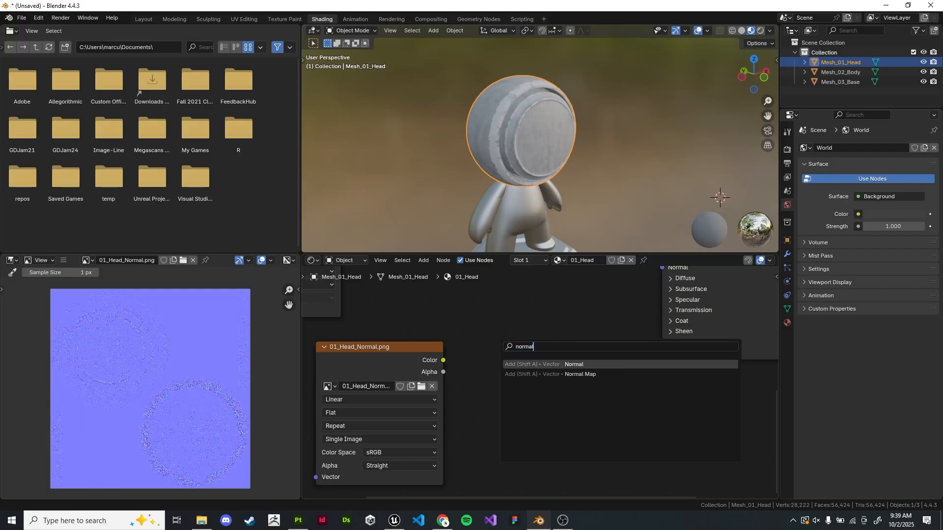
text(l)
key(Down)
key(Return)
key(Return)
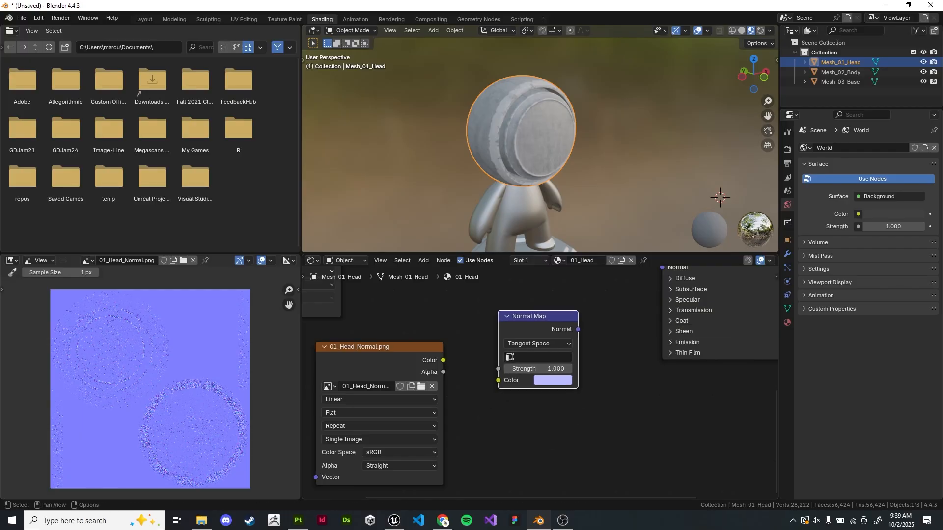
drag(443, 360, 498, 380)
Connect the Normal Map node's output to the Principled BSDF's Normal input and inspect the head's surface detail
scroll(461, 427, up, 3)
middle_drag(603, 378, 435, 472)
drag(402, 409, 510, 330)
scroll(540, 143, up, 6)
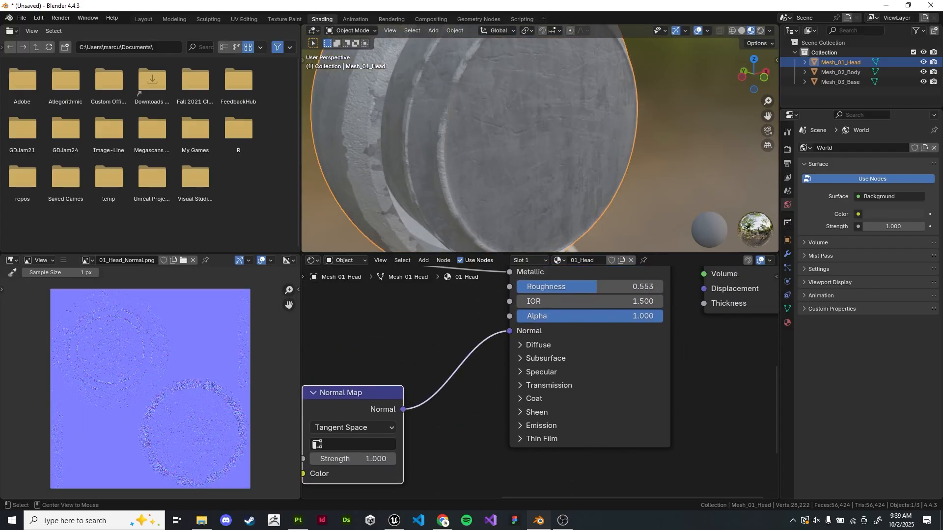
middle_drag(540, 143, 511, 114)
scroll(540, 138, up, 2)
scroll(541, 139, down, 6)
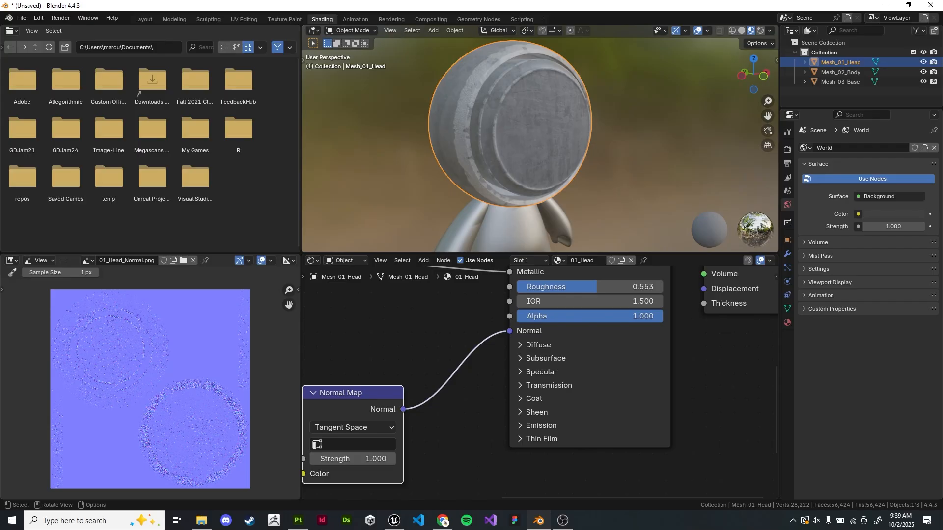
Switch to Substance 3D Painter and check the normal map format in the project configuration
key(alt+Tab)
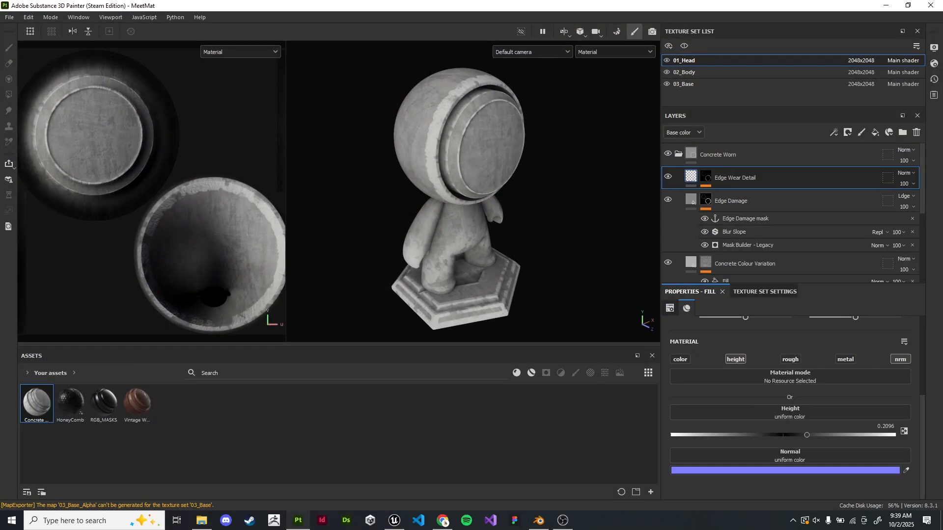
click(28, 17)
click(55, 48)
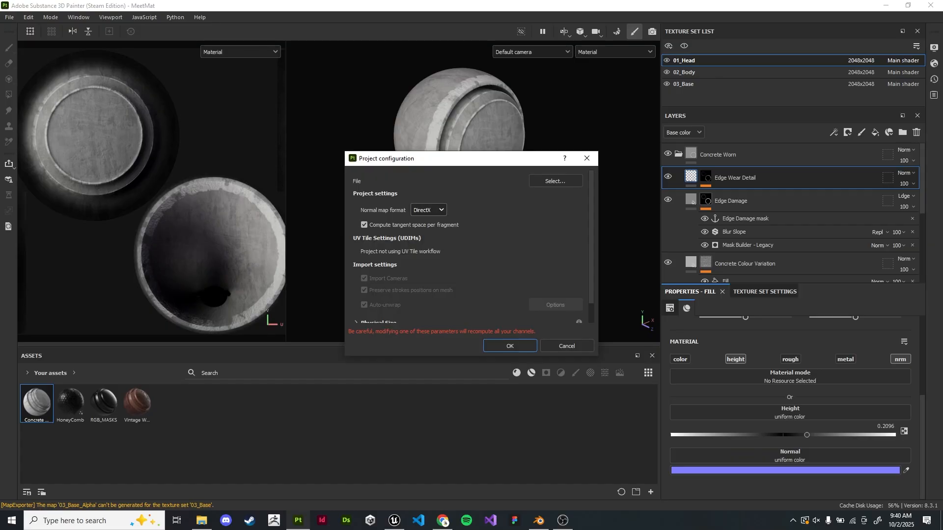
scroll(473, 246, down, 1)
click(510, 346)
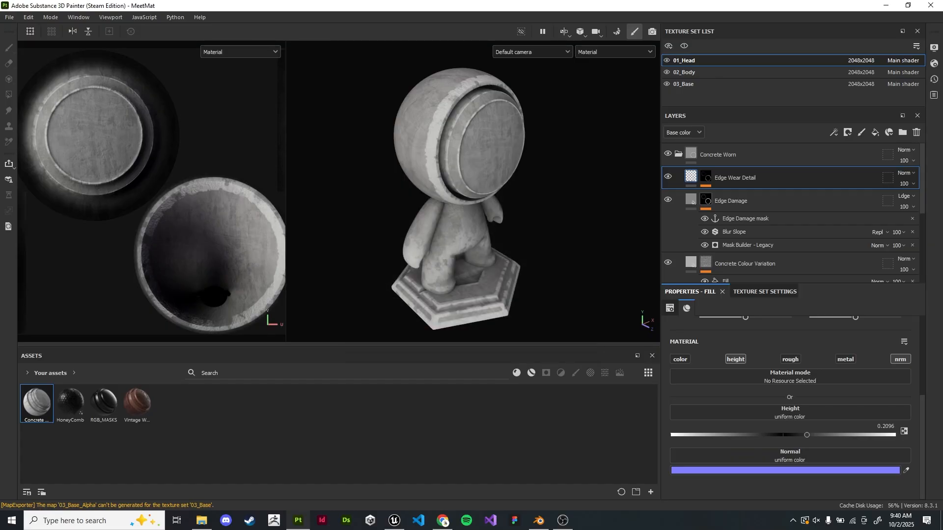
Review the output maps of the Blender (Principled BSDF) export template, including its normal map type, and return to Blender
click(9, 16)
click(31, 160)
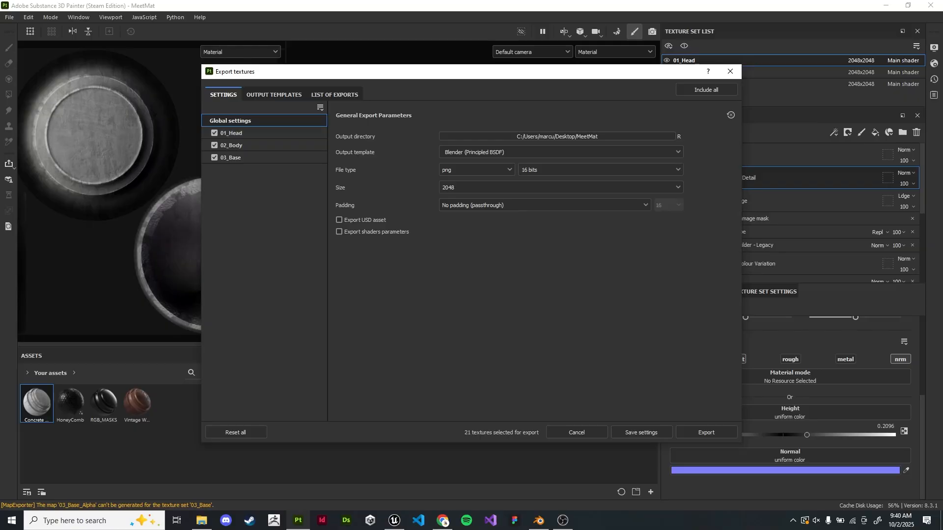
click(273, 95)
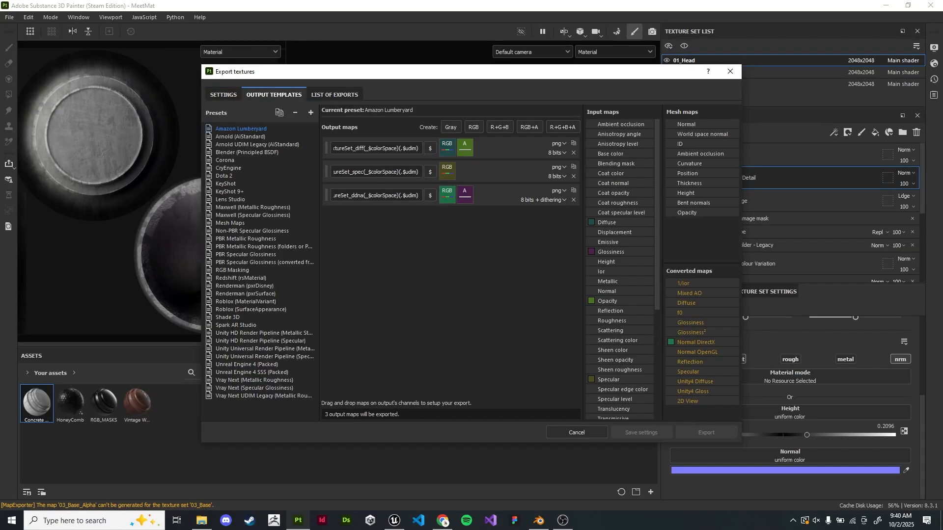
click(247, 152)
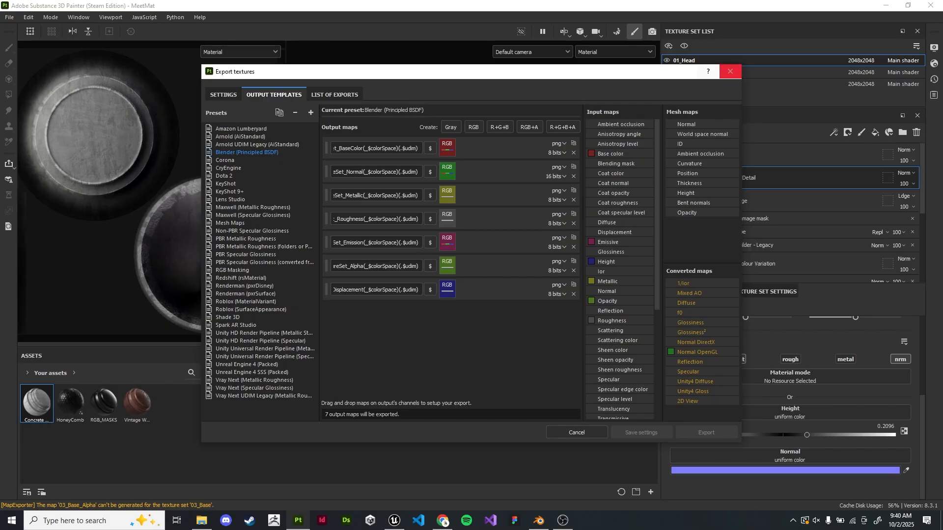
key(alt+Tab)
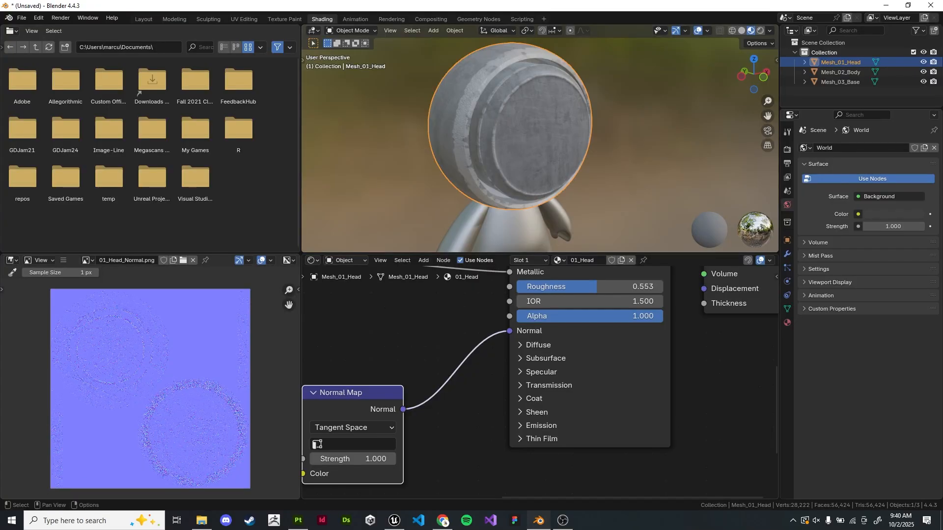
Rearrange the texture and Normal Map nodes, leaving free space between the metallic and normal textures
scroll(511, 425, up, 1)
scroll(511, 425, down, 2)
middle_drag(511, 425, 667, 404)
middle_drag(512, 375, 511, 441)
scroll(541, 322, up, 1)
scroll(542, 386, down, 7)
scroll(541, 383, down, 2)
scroll(540, 383, down, 1)
drag(436, 331, 443, 295)
drag(401, 414, 438, 370)
middle_drag(438, 370, 431, 277)
scroll(529, 426, up, 5)
drag(432, 395, 307, 406)
drag(518, 371, 448, 421)
middle_drag(449, 421, 586, 366)
drag(433, 352, 435, 408)
scroll(544, 384, down, 4)
middle_drag(543, 383, 519, 409)
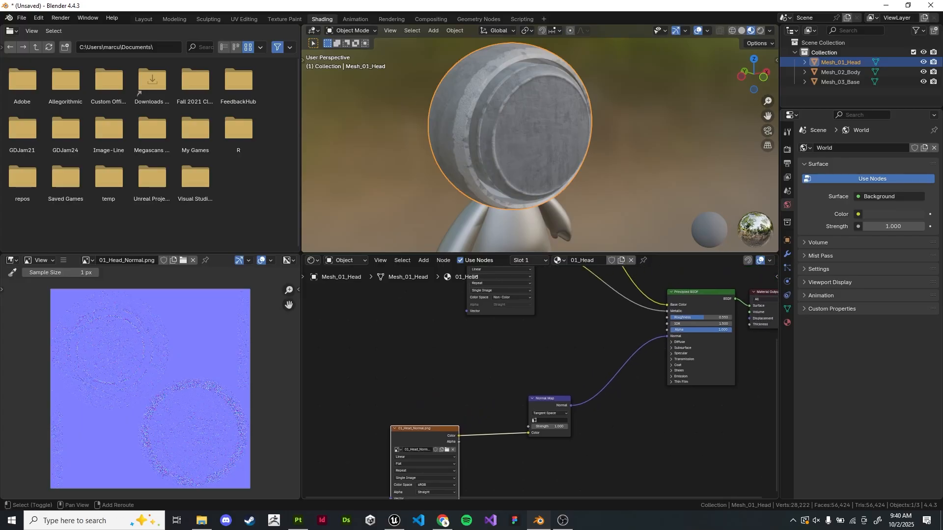
Duplicate the normal texture node below the metallic texture and switch the copy's image to 01_Head_Roughness.png
key(shift+d)
click(504, 318)
scroll(540, 383, up, 4)
click(325, 349)
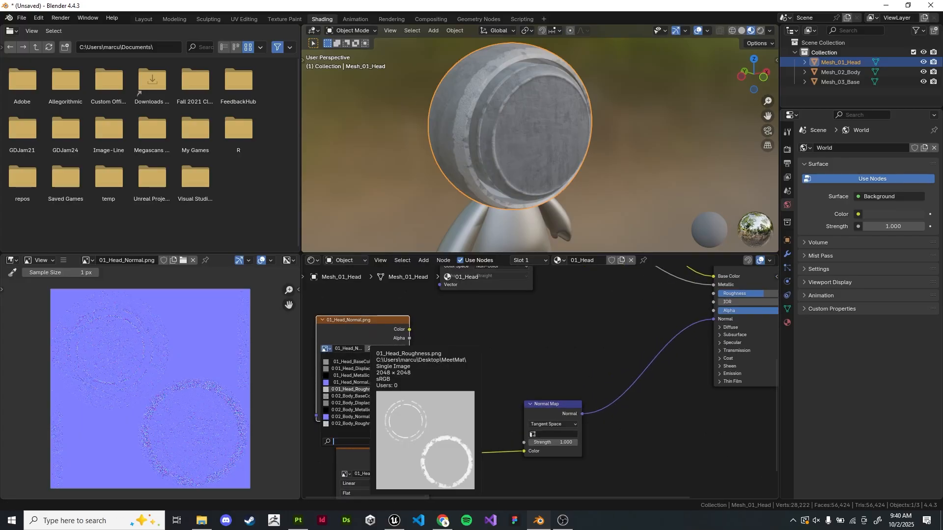
click(364, 389)
Connect the 01_Head_Roughness.png color output to the Principled BSDF's Roughness input
drag(363, 321, 408, 315)
middle_drag(482, 344, 399, 391)
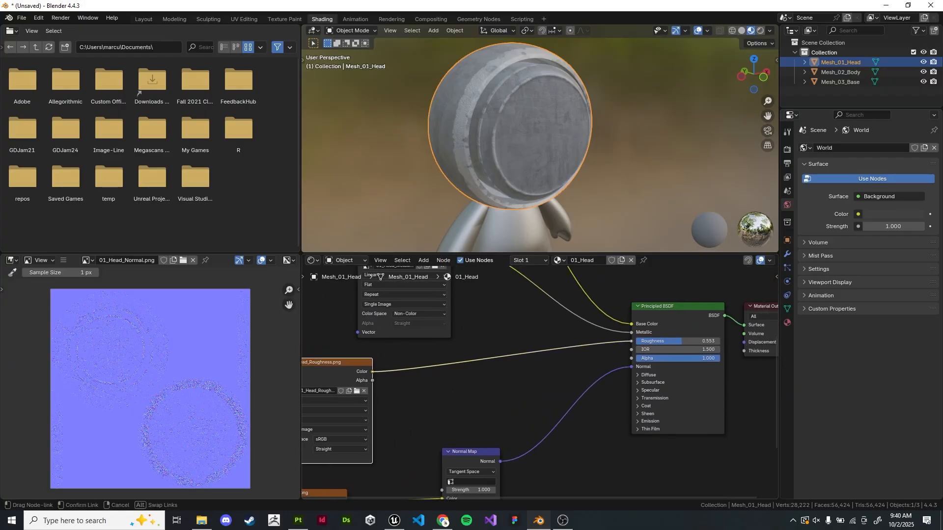
drag(632, 341, 633, 341)
Set the 01_Head_Roughness.png node's color space to Non-Color and inspect the head from different angles
middle_drag(384, 427, 539, 389)
scroll(539, 389, up, 4)
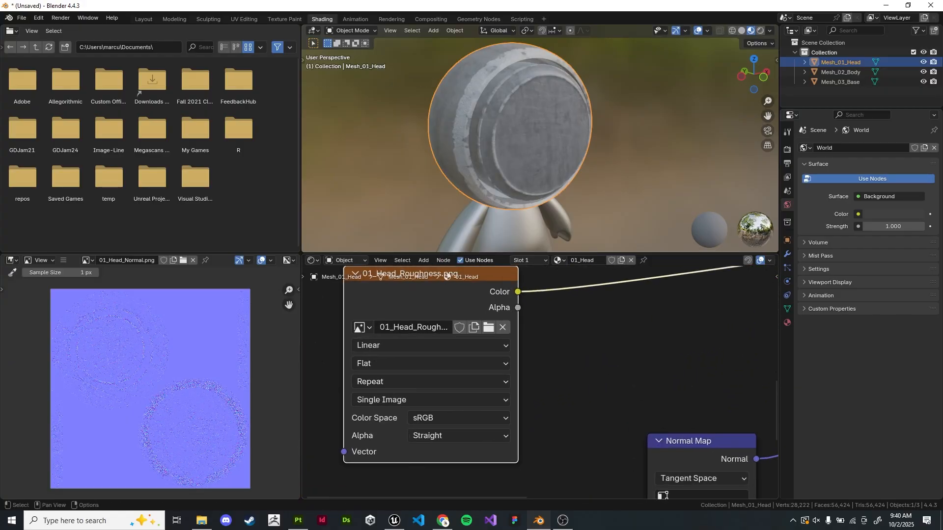
scroll(393, 399, down, 1)
click(433, 416)
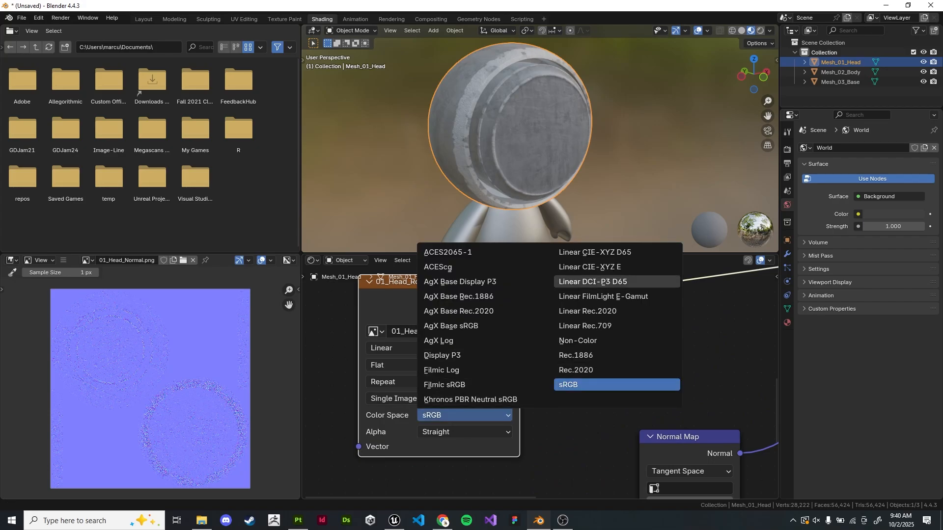
click(578, 341)
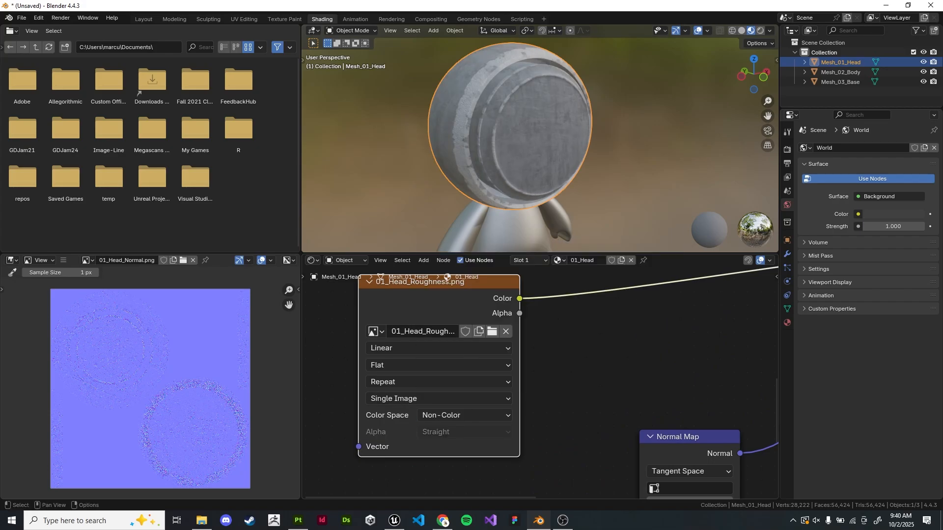
scroll(540, 137, up, 4)
middle_drag(540, 137, 653, 142)
scroll(540, 143, down, 4)
middle_drag(540, 143, 614, 147)
scroll(580, 148, down, 5)
scroll(540, 378, down, 3)
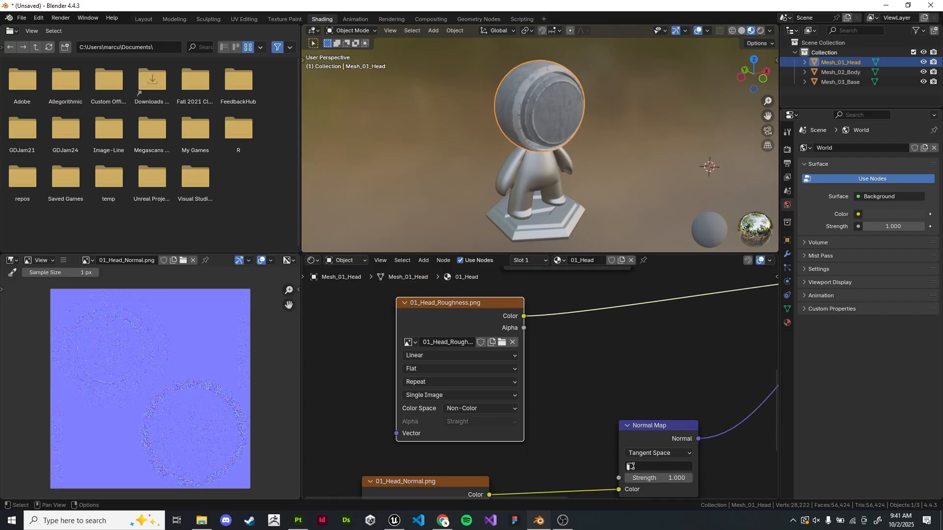
Look through the Principled BSDF's extra input groups, expanding and collapsing Diffuse, Subsurface, Specular, Transmission and Coat
key(alt+a)
middle_drag(590, 374, 479, 356)
scroll(541, 378, down, 4)
scroll(540, 378, down, 2)
scroll(540, 382, up, 8)
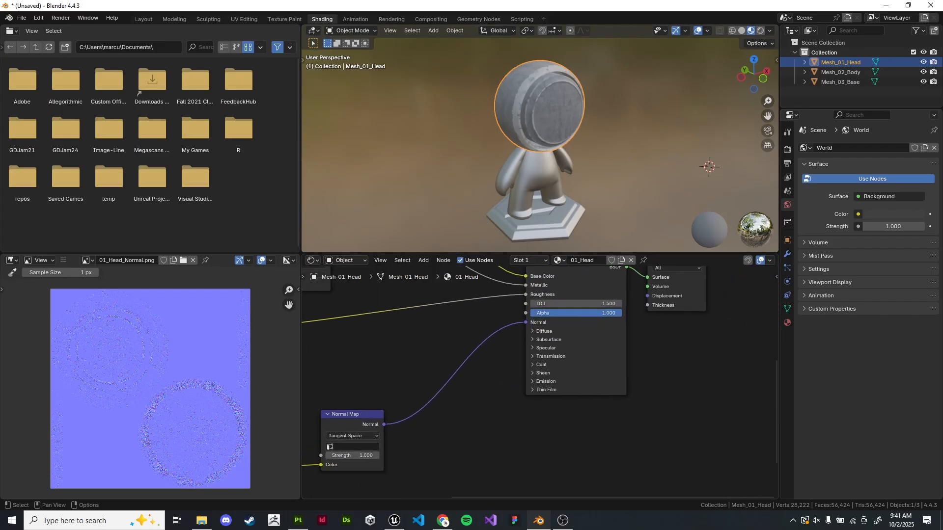
middle_drag(540, 368, 504, 412)
scroll(540, 382, up, 2)
click(497, 345)
click(496, 345)
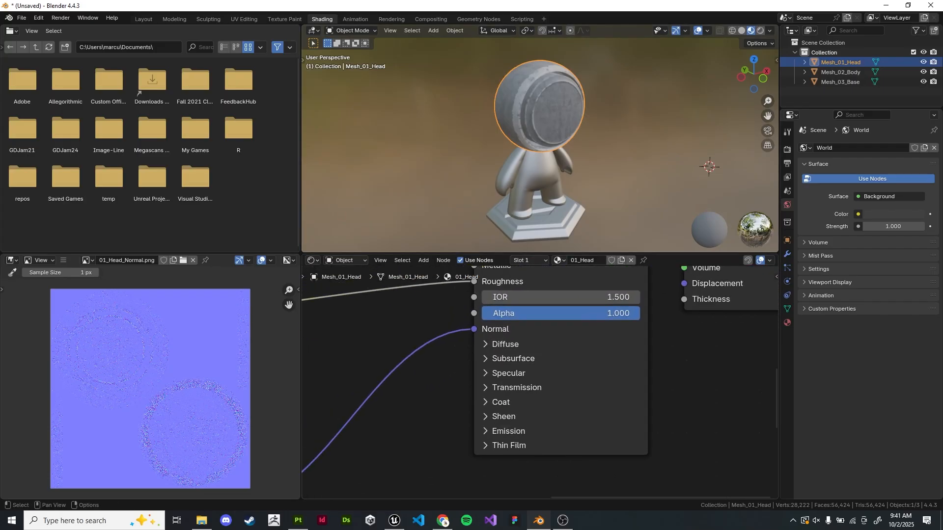
click(497, 359)
click(496, 359)
click(496, 387)
click(496, 373)
click(496, 373)
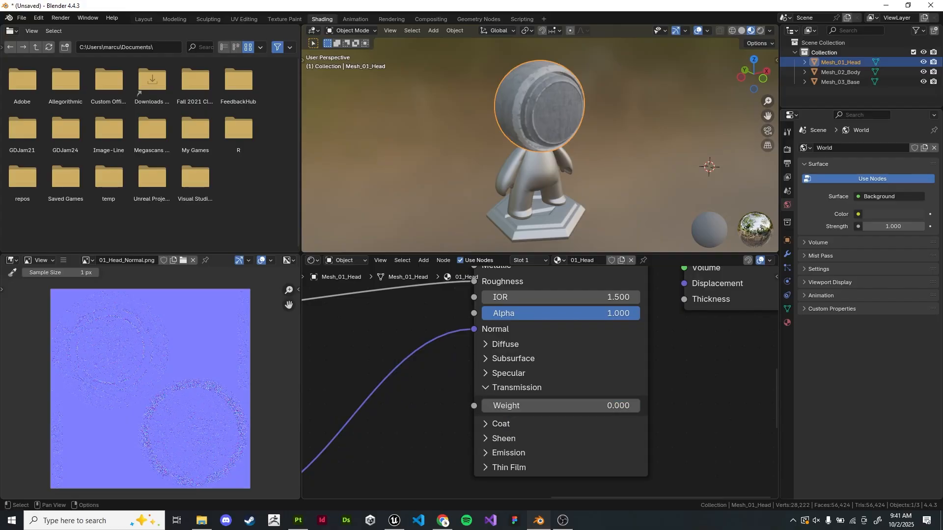
click(496, 388)
scroll(541, 382, down, 1)
click(497, 401)
click(496, 401)
scroll(515, 451, down, 2)
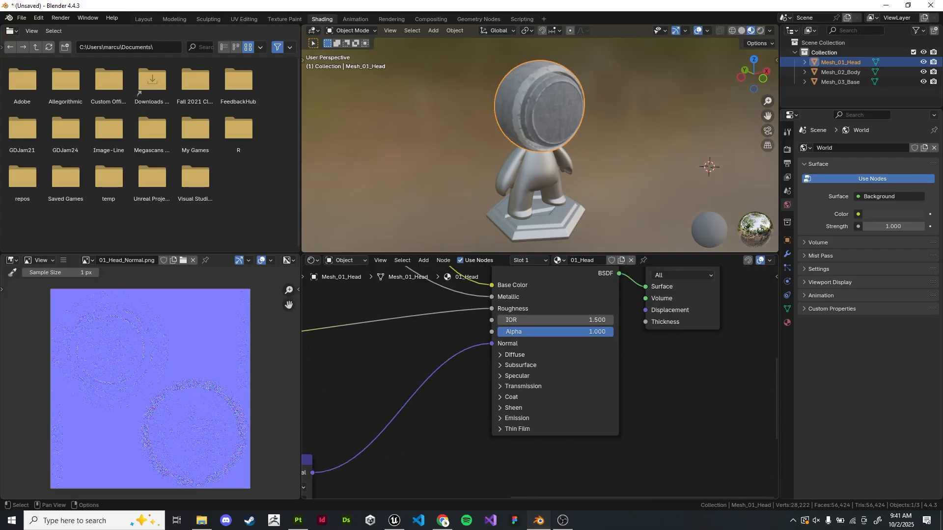
Move the Material Output node farther right of the Principled BSDF and view the head's surface up close
middle_drag(619, 383, 538, 408)
drag(584, 313, 628, 311)
click(627, 290)
scroll(540, 142, up, 6)
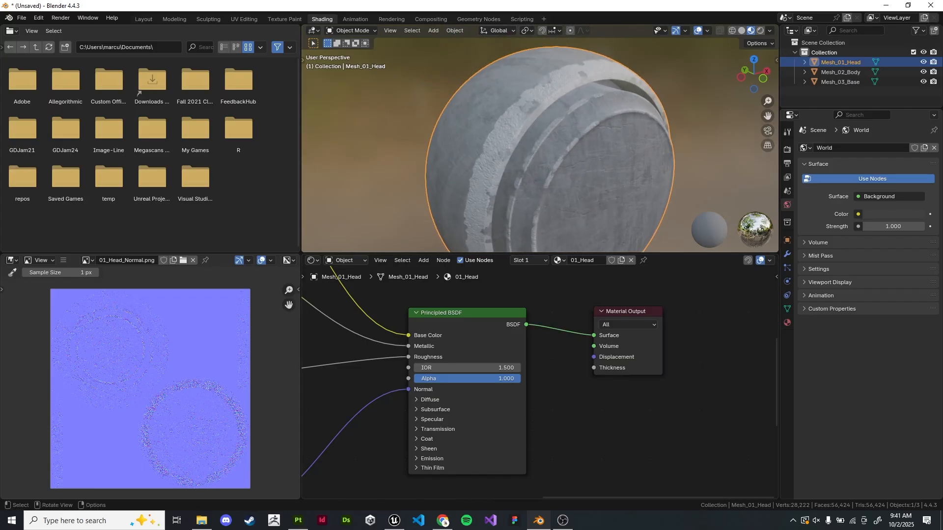
scroll(540, 143, up, 2)
drag(626, 313, 708, 320)
shift+middle_drag(708, 320, 673, 286)
scroll(540, 142, down, 2)
scroll(539, 384, down, 2)
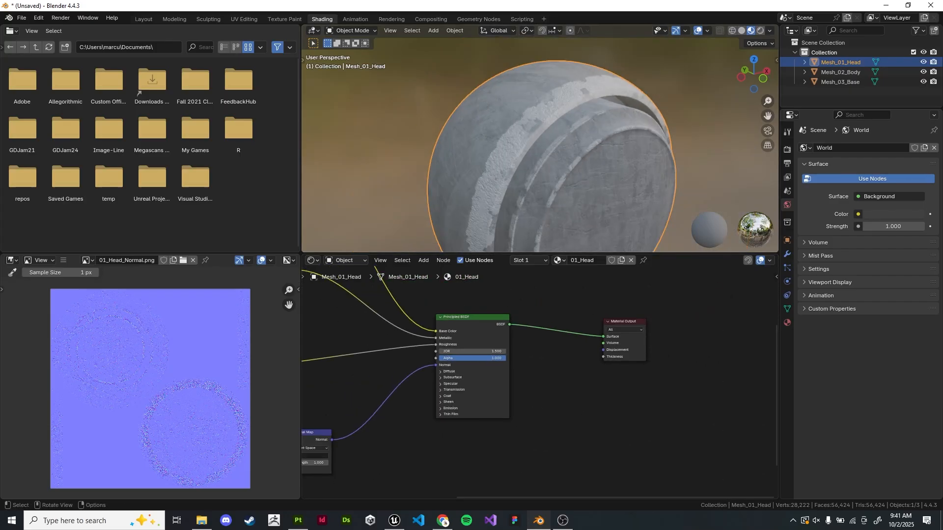
Duplicate the normal texture node below the Principled BSDF and switch the copy's image to 01_Head_Displacement.png
scroll(541, 143, up, 3)
shift+middle_drag(373, 393, 566, 292)
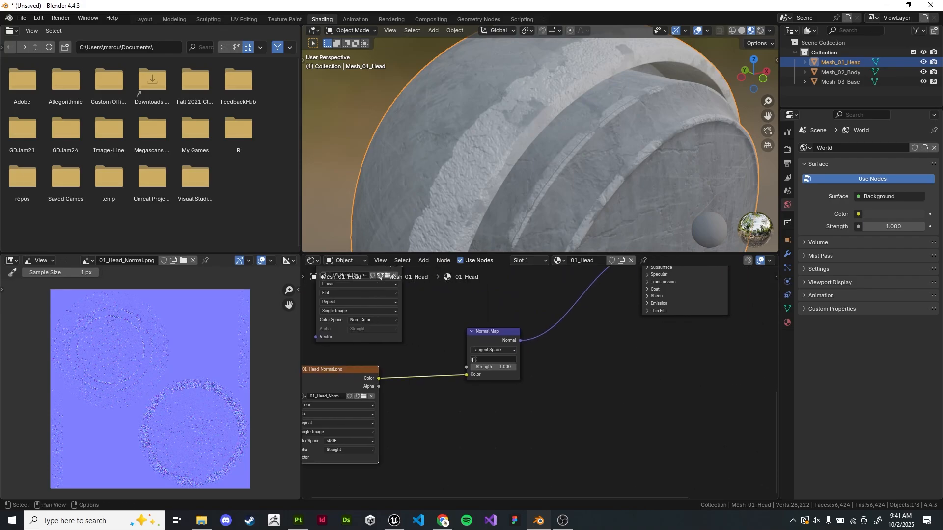
key(shift+d)
click(663, 373)
middle_drag(663, 373, 560, 368)
scroll(560, 369, up, 2)
click(517, 359)
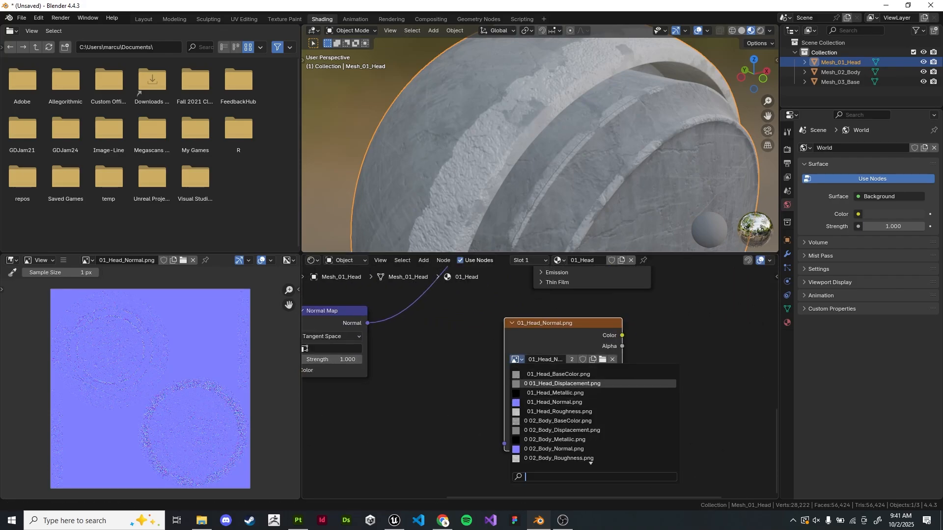
click(562, 383)
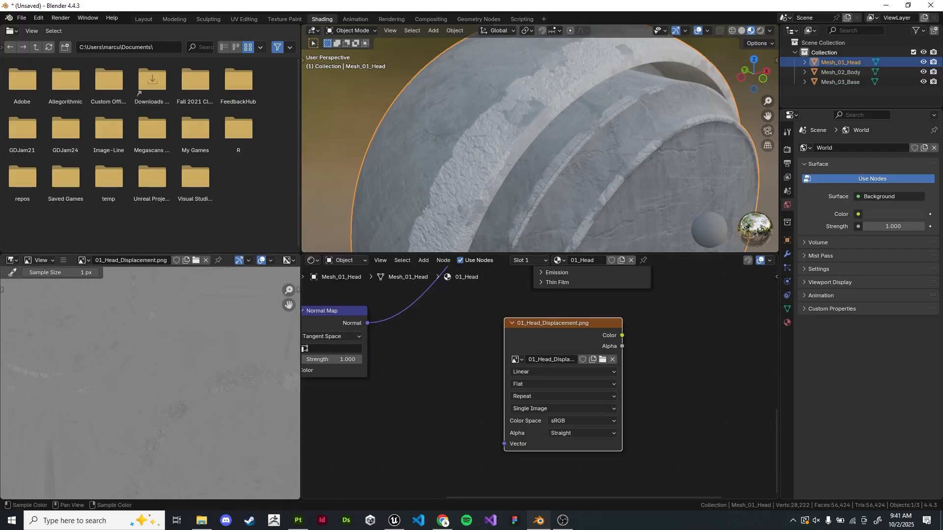
Place the 01_Head_Displacement.png node between the Principled BSDF and Material Output, and shift Material Output farther right
scroll(150, 388, down, 3)
middle_drag(541, 371, 502, 411)
scroll(581, 441, down, 3)
drag(518, 373, 661, 304)
middle_drag(661, 304, 550, 339)
drag(549, 336, 537, 352)
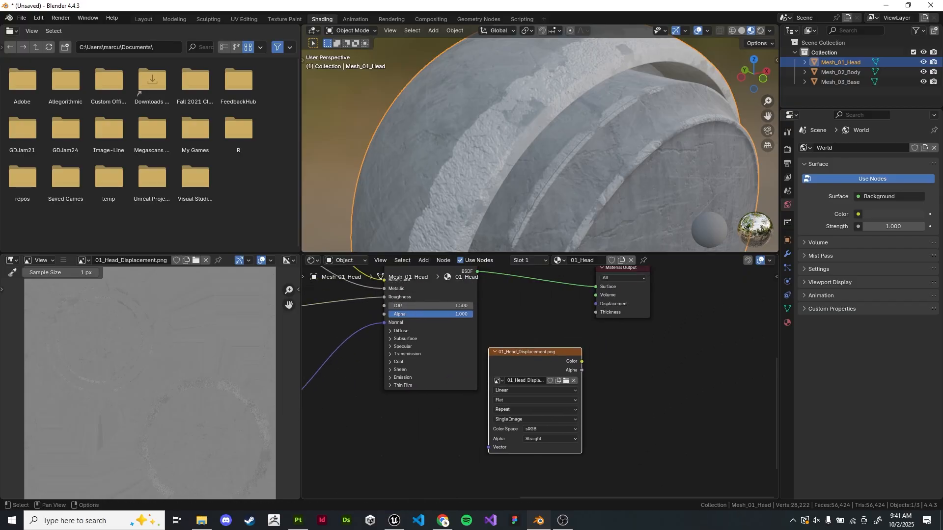
middle_drag(536, 353, 480, 451)
drag(565, 366, 621, 361)
Add a Displacement node beside the 01_Head_Displacement.png texture node and nudge the texture node slightly upward
middle_drag(585, 436, 626, 356)
scroll(626, 356, up, 3)
key(F3)
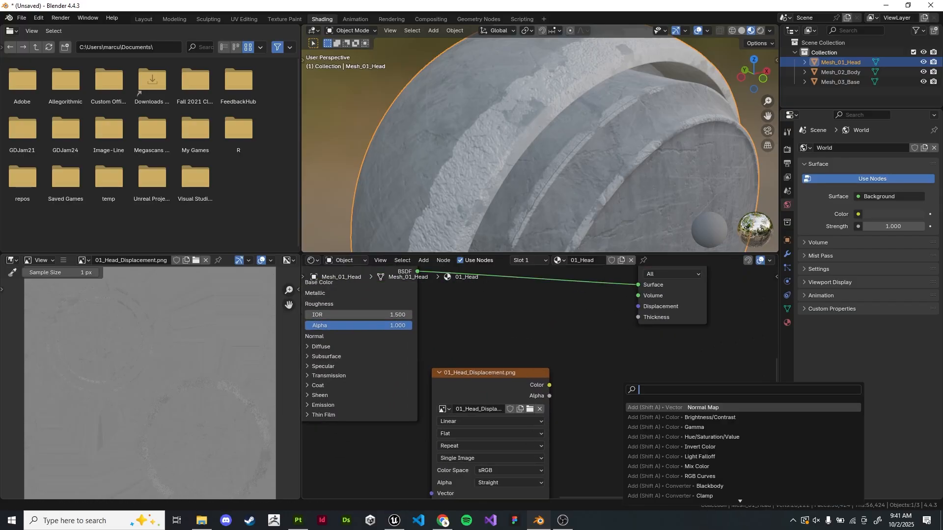
text(displa)
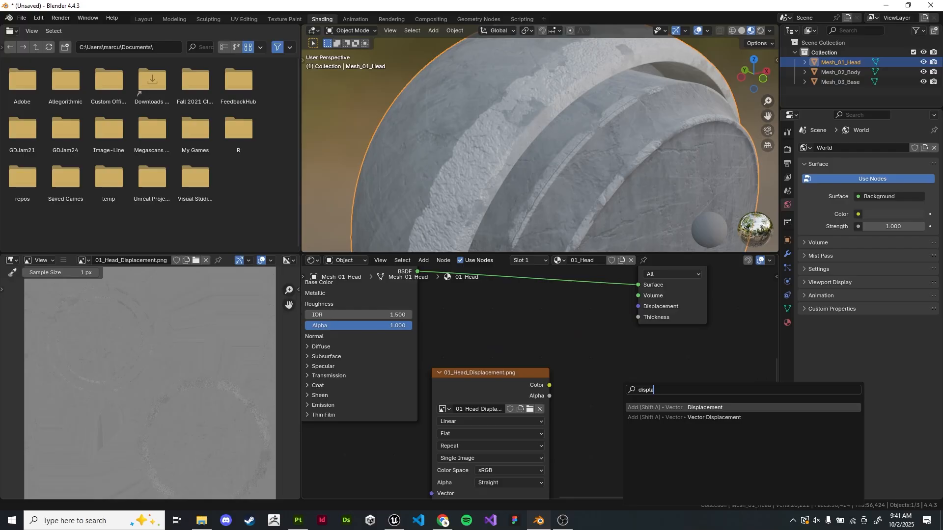
key(Return)
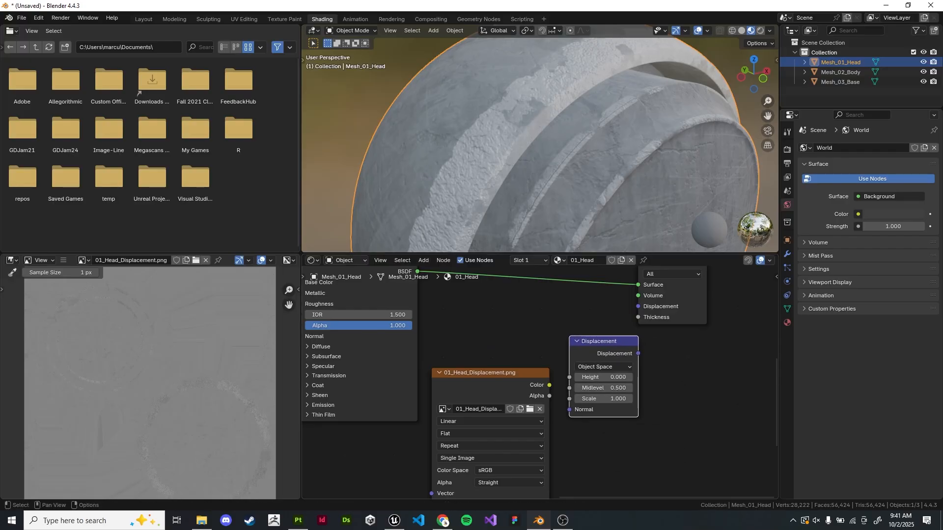
mouse_move(486, 373)
mouse_down()
mouse_move(477, 407)
mouse_move(484, 366)
mouse_up()
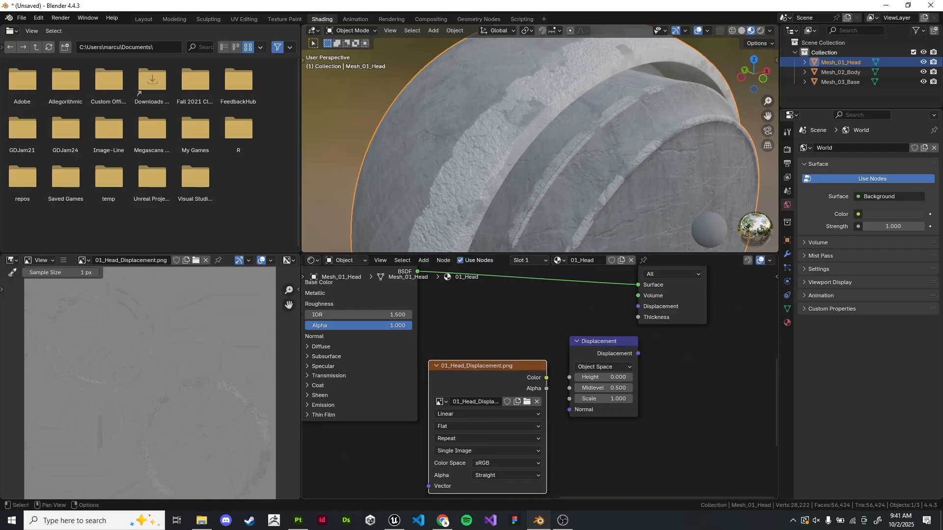
Connect the displacement texture's Color to the Displacement node's Height, and its Displacement output to the Material Output's Displacement
scroll(581, 367, up, 3)
drag(562, 384, 561, 384)
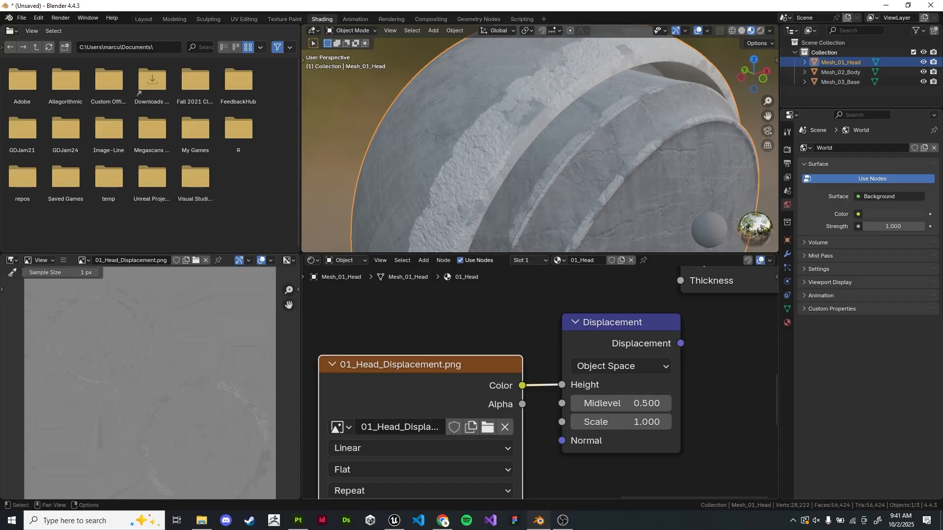
middle_drag(562, 384, 439, 444)
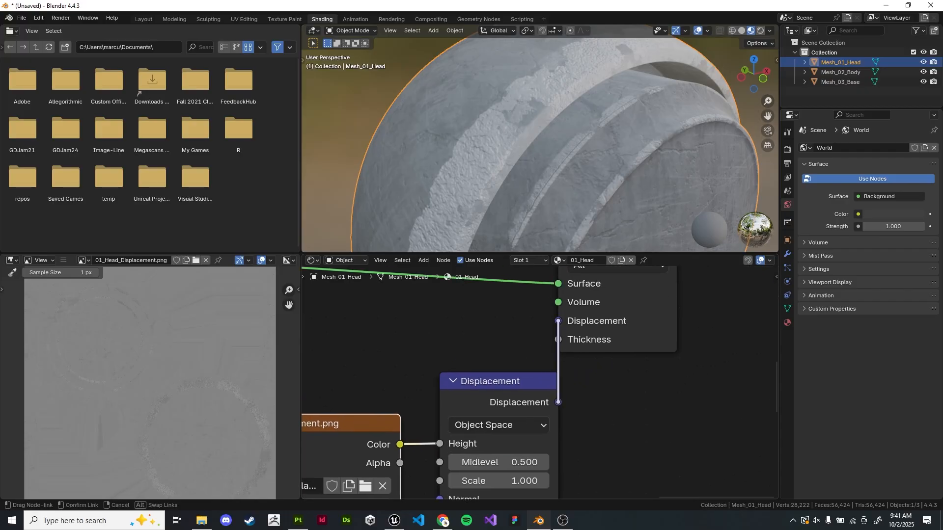
drag(558, 321, 558, 321)
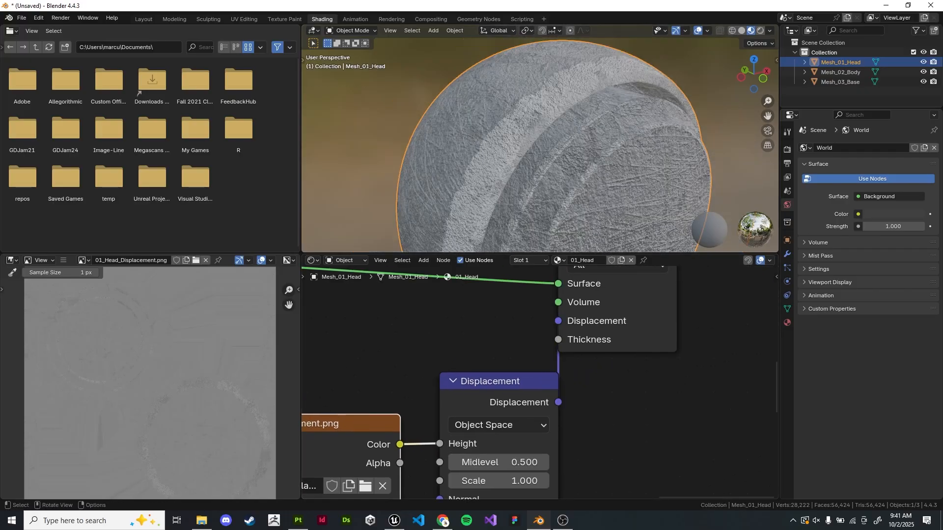
Space out the 01_Head_Displacement.png and Displacement nodes so that their links are easier to follow
drag(364, 424, 343, 431)
drag(492, 381, 472, 369)
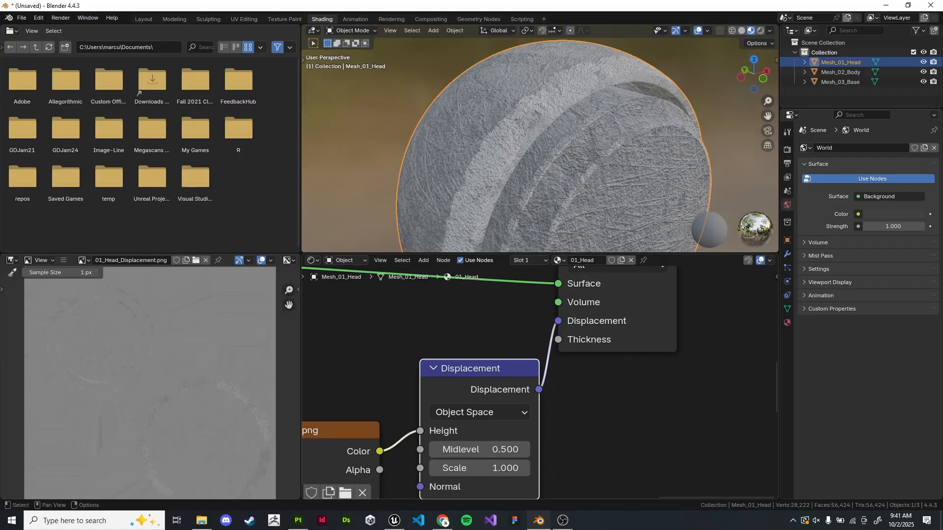
scroll(471, 369, down, 2)
middle_drag(471, 369, 499, 361)
Set the Displacement node's Scale to 0.060, keeping its Midlevel as it is
scroll(508, 411, up, 3)
drag(510, 440, 509, 441)
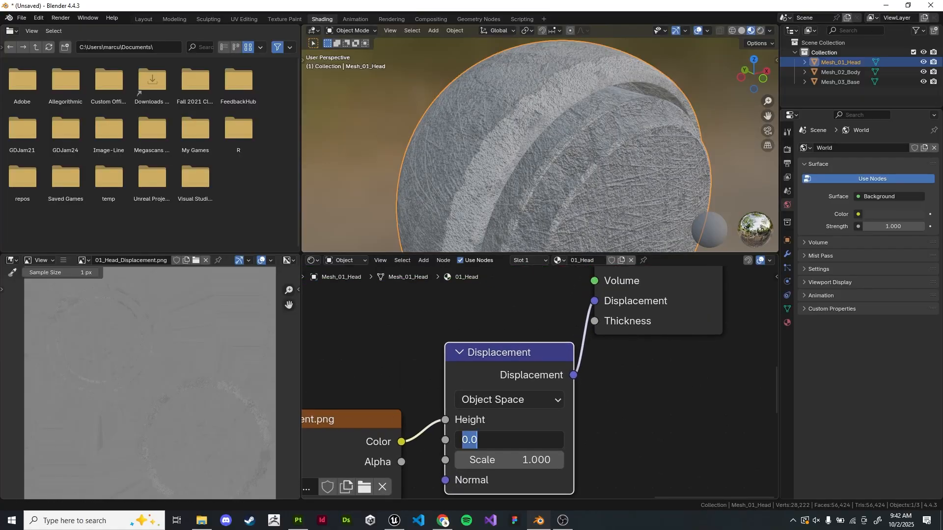
key(Escape)
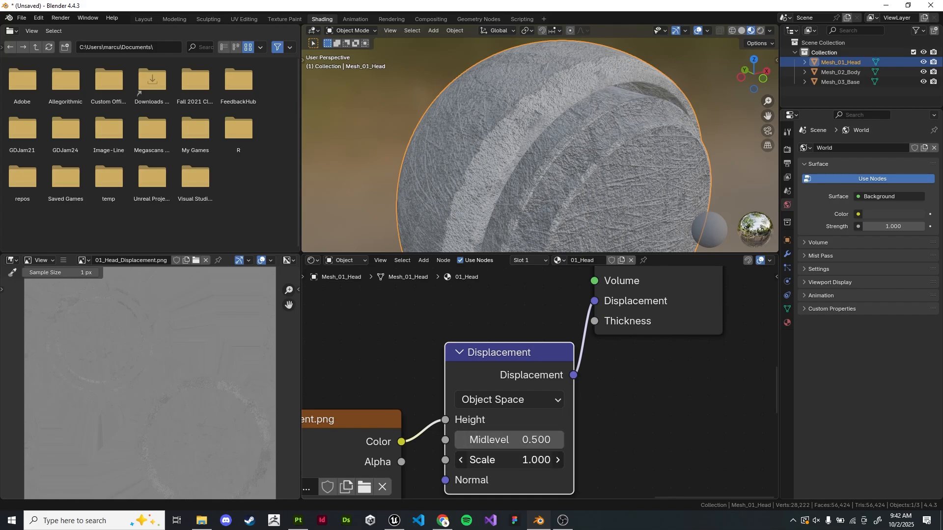
drag(511, 460, 491, 460)
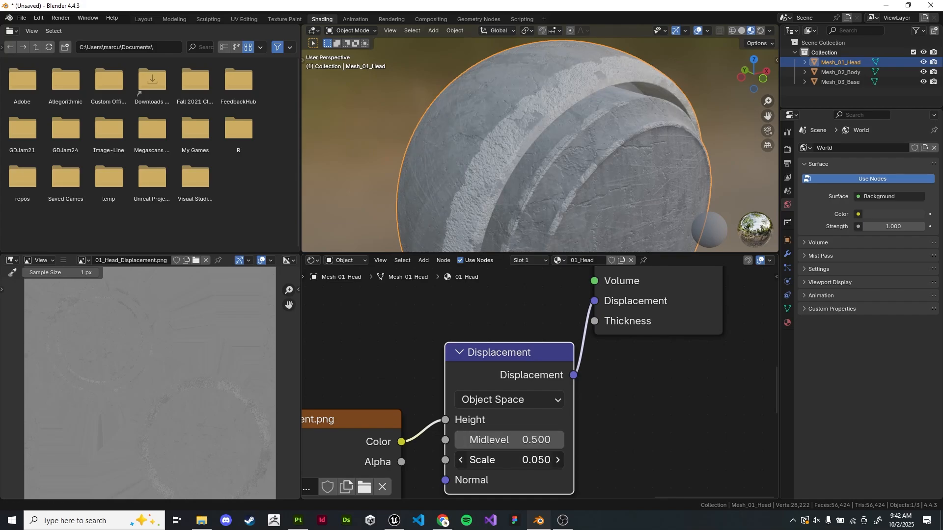
drag(516, 460, 522, 461)
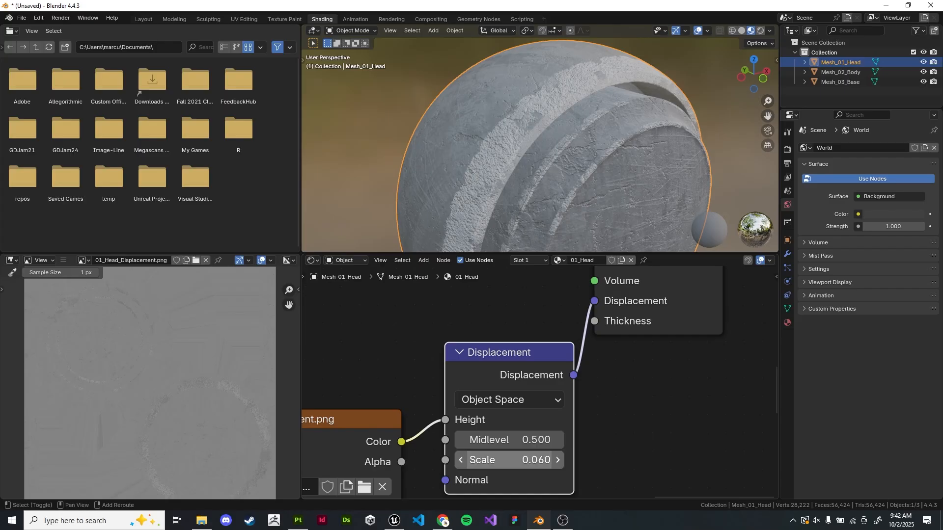
Deselect everything and examine the displaced head surface up close and from a distance
scroll(539, 385, up, 1)
scroll(539, 157, up, 7)
scroll(539, 157, down, 6)
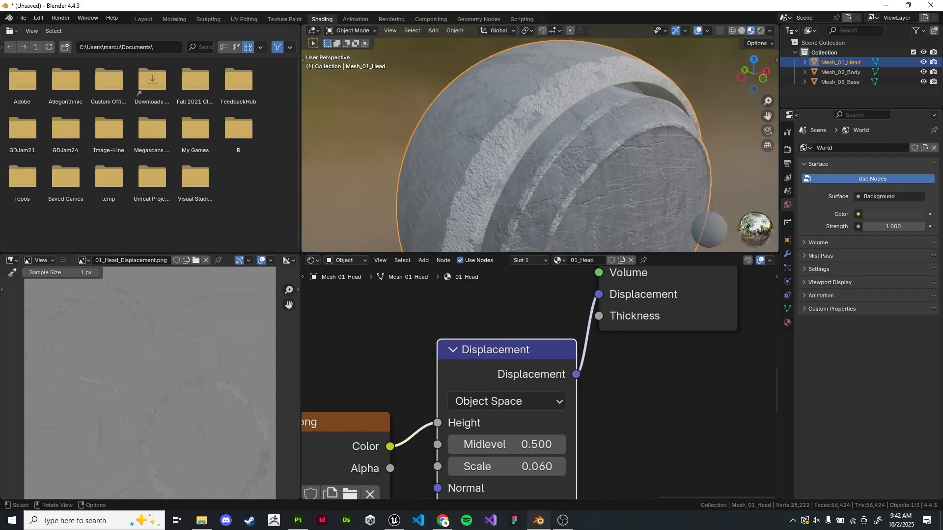
mouse_move(540, 157)
middle_down()
mouse_move(491, 156)
mouse_move(540, 158)
middle_up()
scroll(539, 158, down, 4)
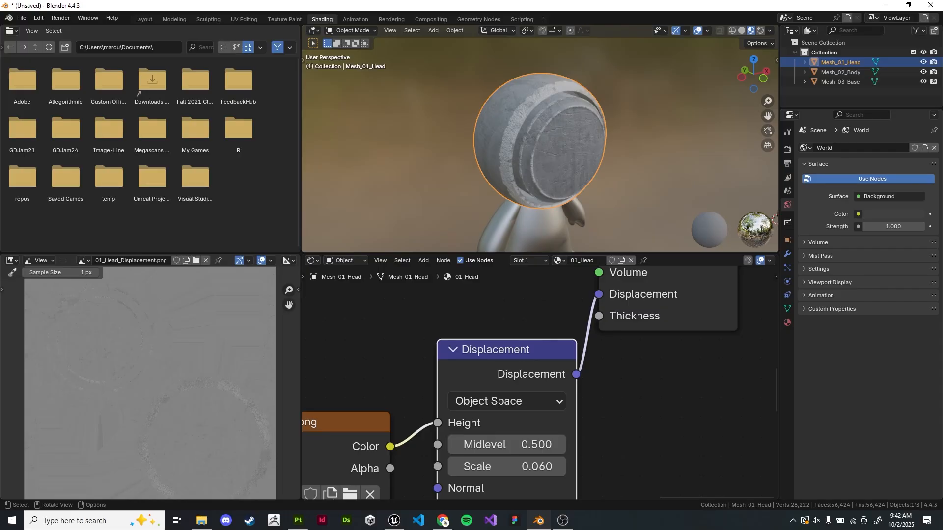
scroll(540, 140, down, 4)
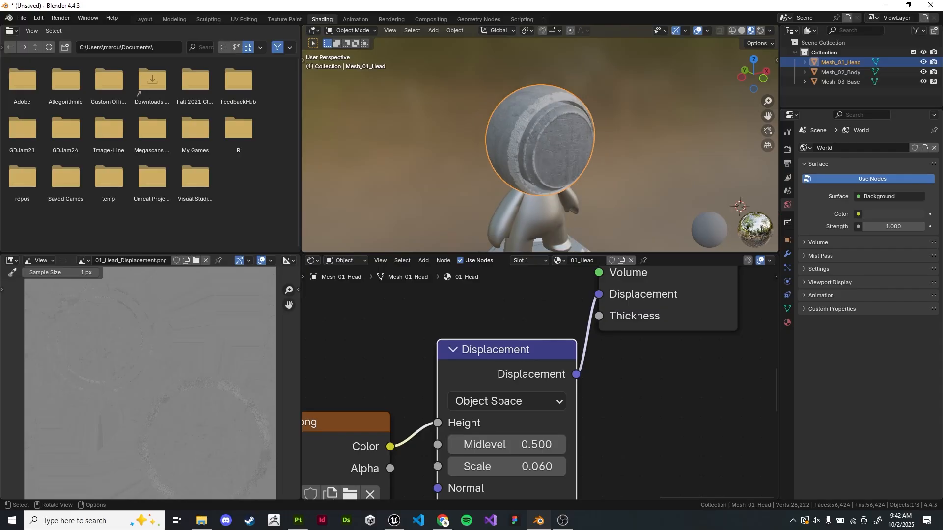
scroll(541, 140, up, 2)
key(alt+a)
scroll(540, 140, up, 4)
middle_drag(541, 140, 540, 132)
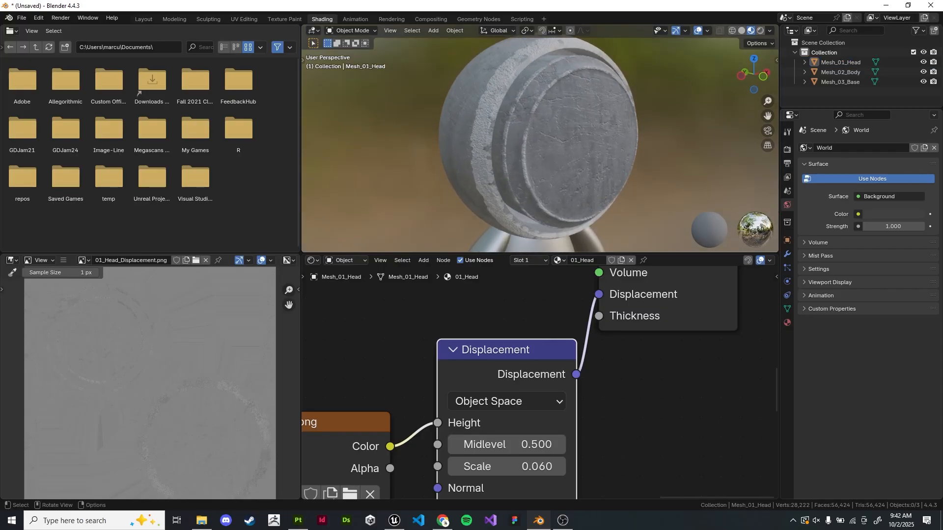
scroll(540, 157, down, 3)
scroll(540, 382, down, 8)
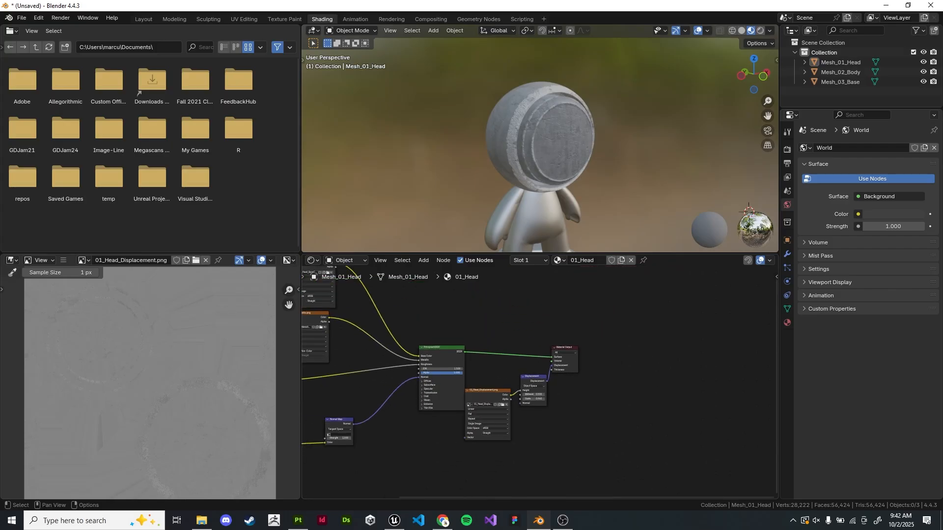
Move the Principled BSDF node farther away from the 01_Head_Displacement.png node to clear their overlap
middle_drag(540, 383, 615, 372)
drag(563, 362, 597, 405)
drag(516, 337, 497, 332)
middle_drag(496, 332, 545, 381)
scroll(545, 341, down, 3)
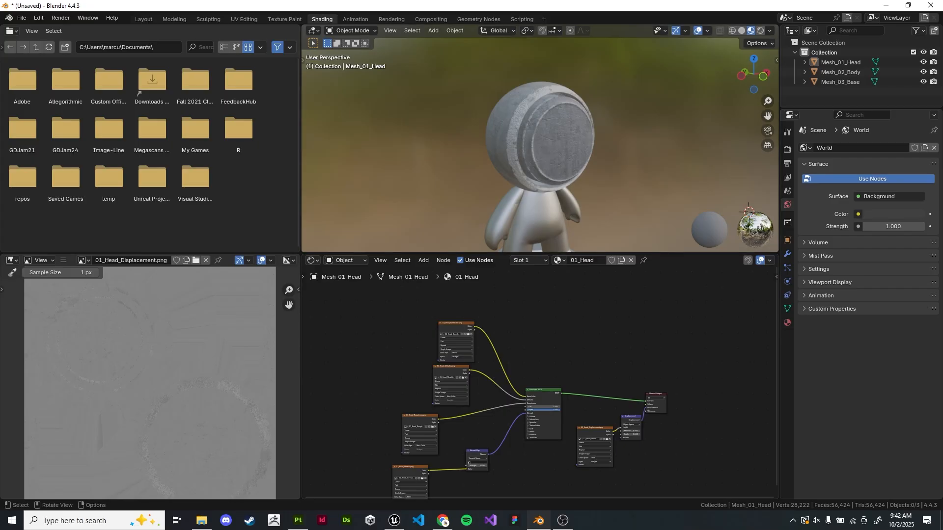
Select the body mesh and look at the nodes of its 02_Body material
click(538, 216)
middle_drag(541, 442, 501, 359)
scroll(558, 335, up, 2)
scroll(537, 312, up, 1)
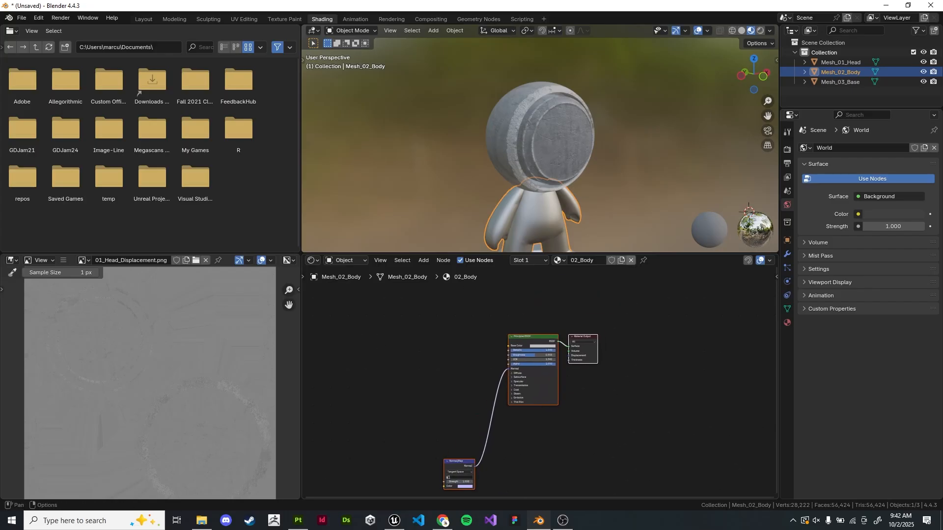
Select the base, body and head with the head as the active object, and start linking data between them
shift+middle_drag(540, 147, 551, 83)
click(551, 83)
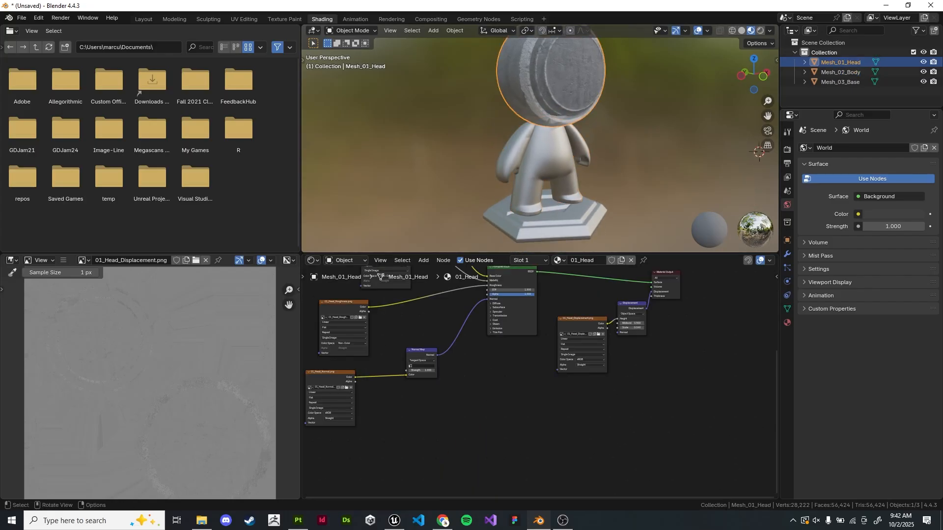
shift+click(551, 152)
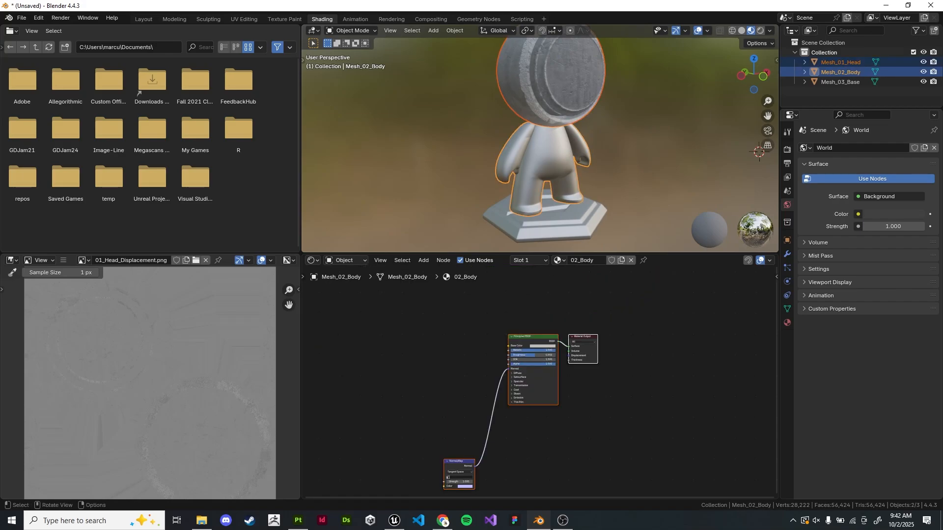
key(ctrl+z)
shift+click(552, 226)
shift+click(551, 153)
shift+click(551, 82)
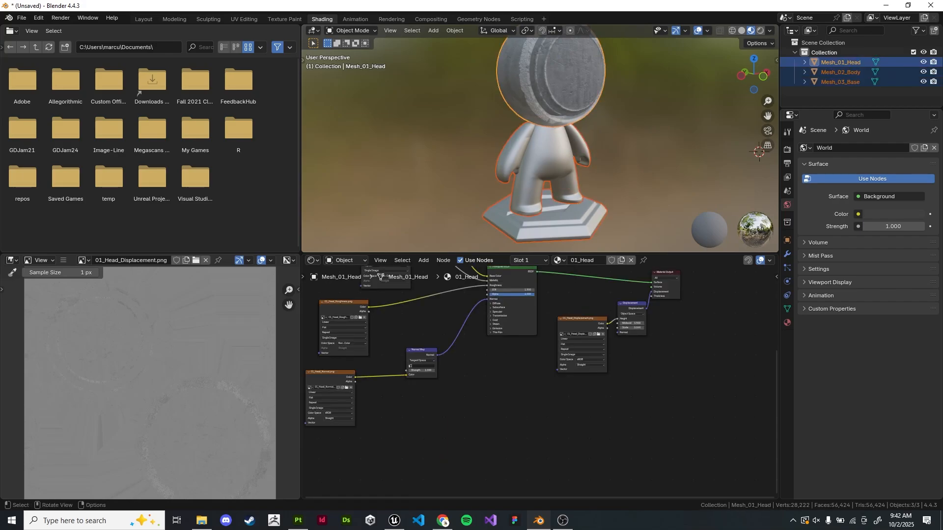
key(ctrl+l)
key(Down)
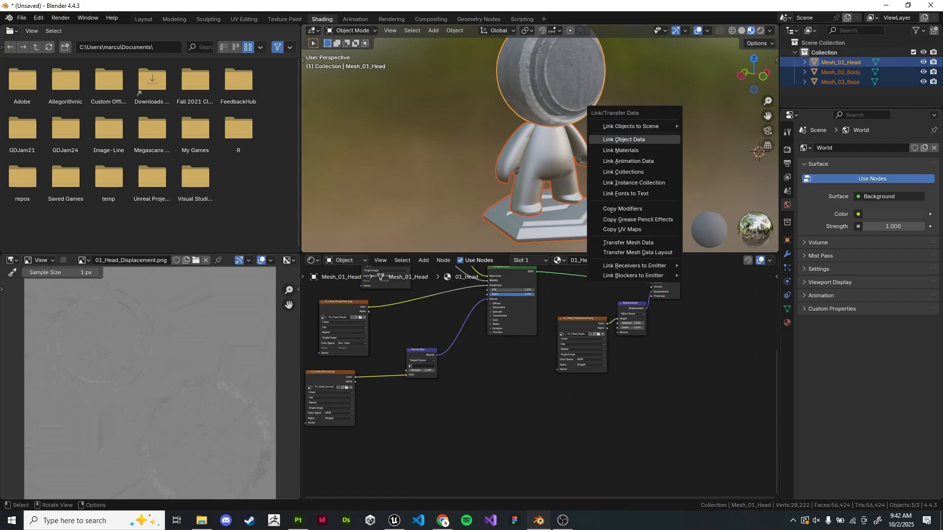
Link the head's 01_Head material to the body and base meshes, and select only the body
click(621, 150)
click(629, 150)
click(550, 157)
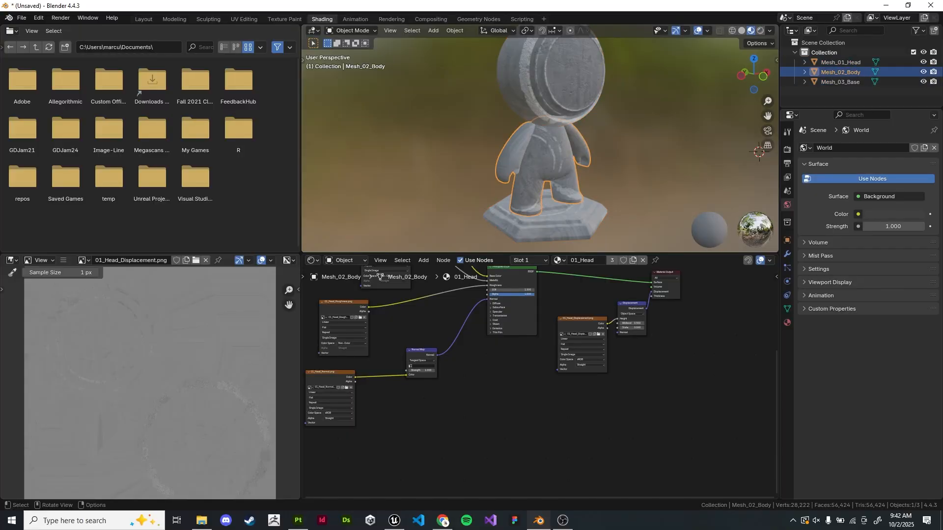
Replace the base color texture node's image with 02_Body_BaseColor.png in the shared 01_Head material
shift+middle_drag(540, 368, 603, 405)
shift+middle_drag(540, 344, 595, 438)
scroll(541, 383, up, 13)
middle_drag(491, 319, 553, 429)
click(460, 327)
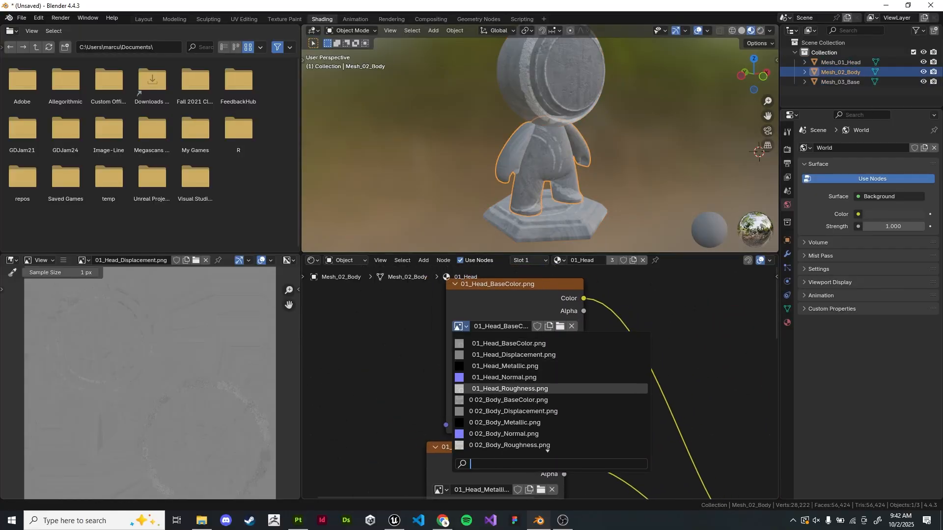
click(508, 400)
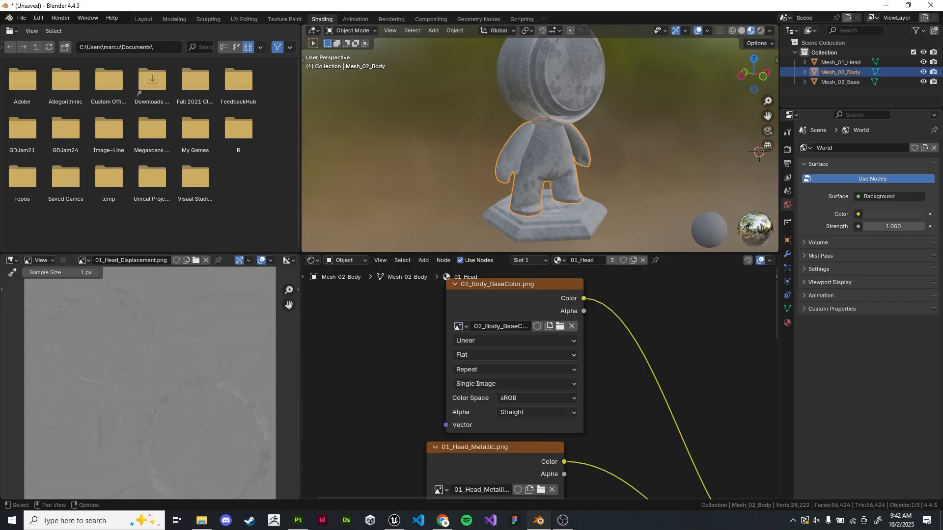
Switch the metallic texture node's image to 02_Body_Metallic.png
middle_drag(540, 422, 560, 278)
click(459, 345)
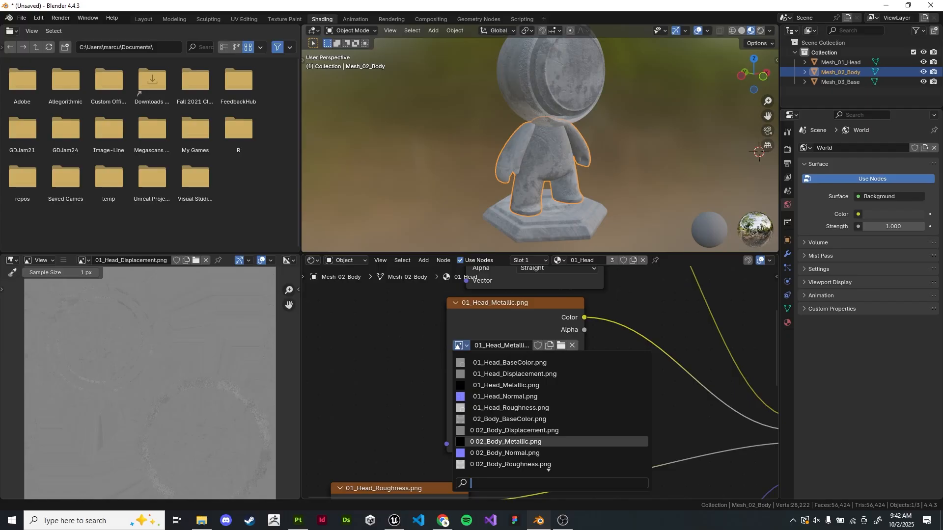
click(506, 442)
Switch the roughness texture node's image to 02_Body_Roughness.png
shift+scroll(540, 383, down, 8)
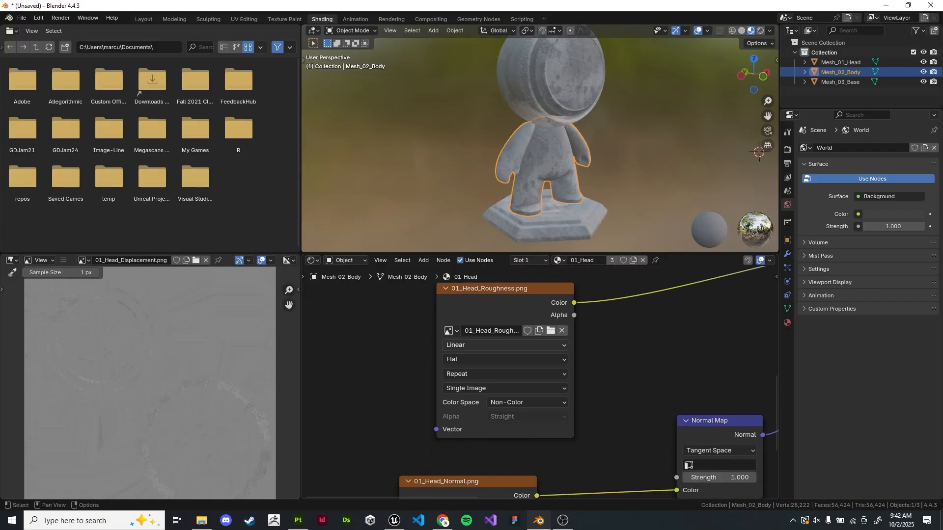
key(shift+d)
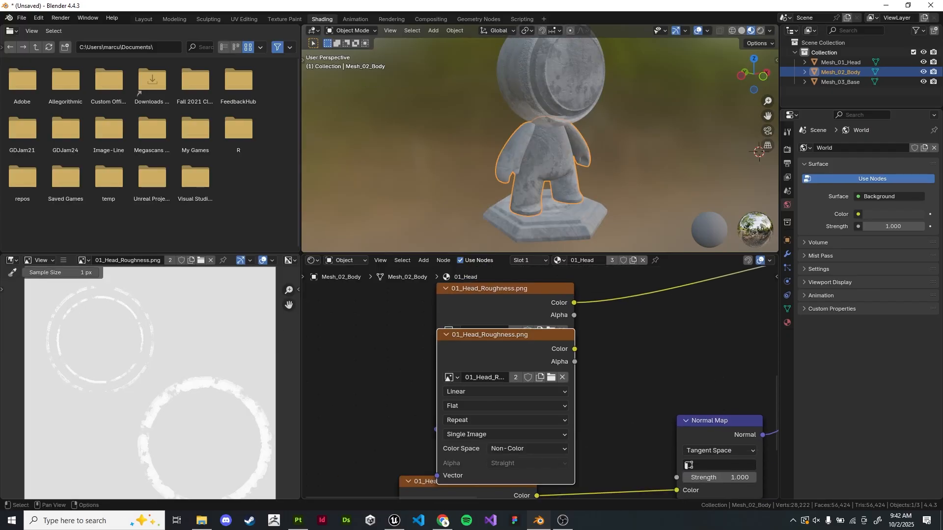
key(x)
click(450, 331)
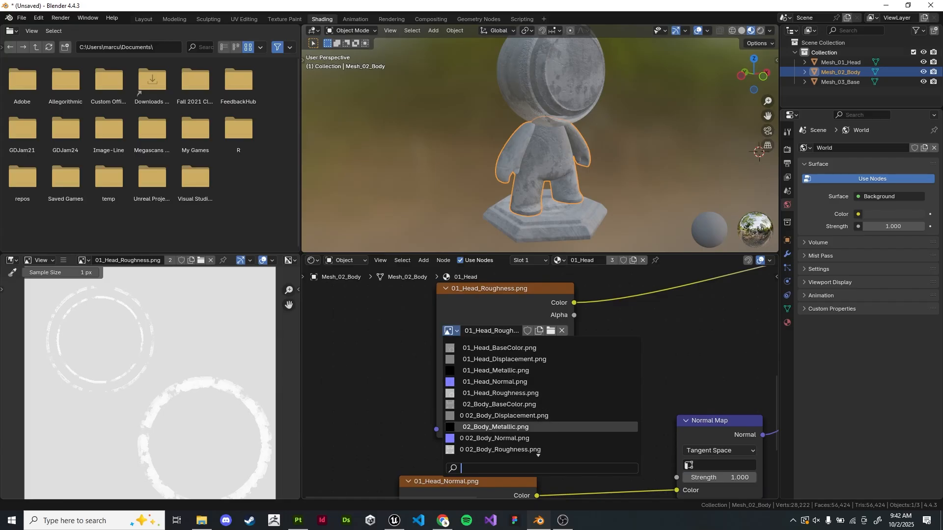
click(500, 449)
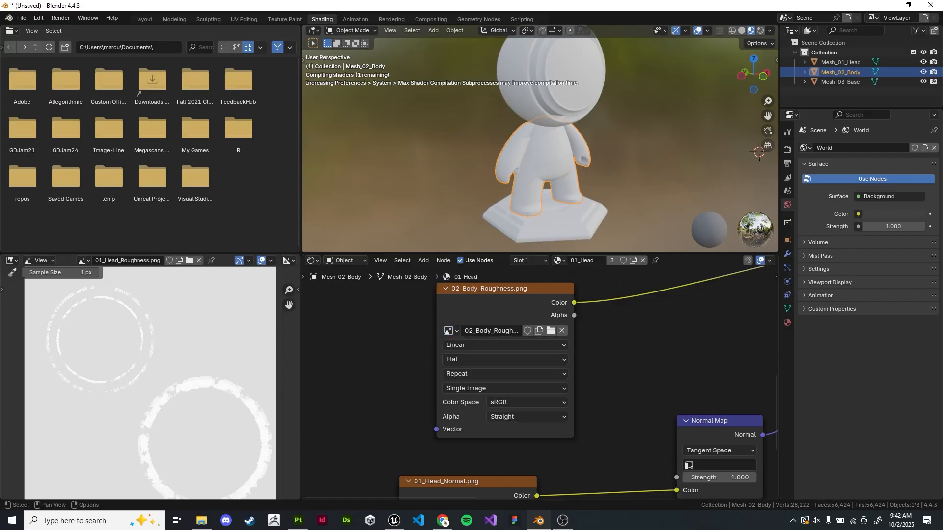
Switch the image of the texture node feeding the Normal Map to 02_Body_Normal.png
middle_drag(449, 335, 447, 277)
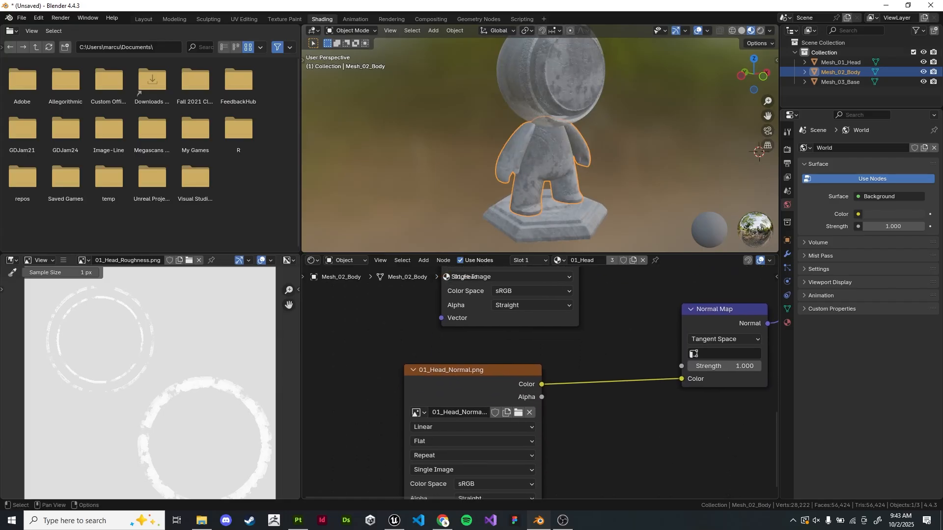
middle_drag(476, 491, 513, 462)
scroll(494, 442, up, 2)
click(444, 357)
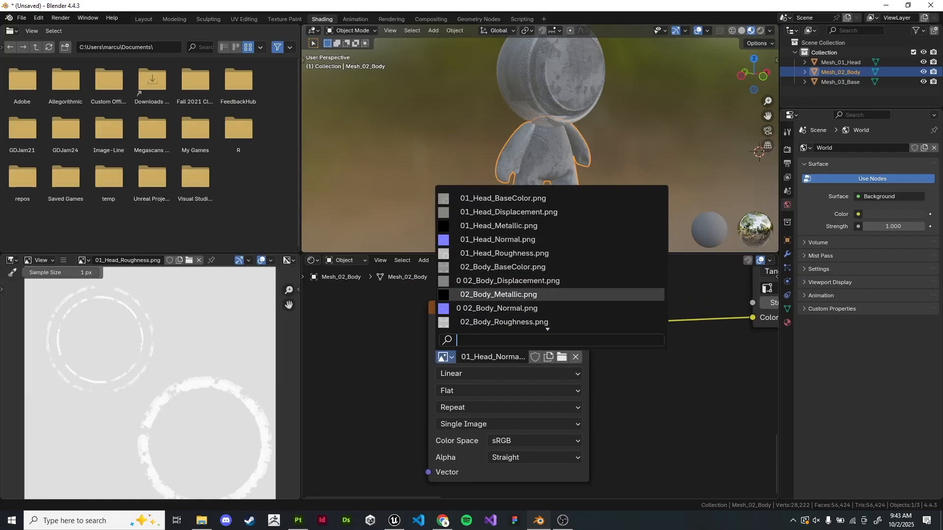
scroll(496, 322, down, 3)
scroll(550, 260, up, 9)
scroll(551, 261, up, 2)
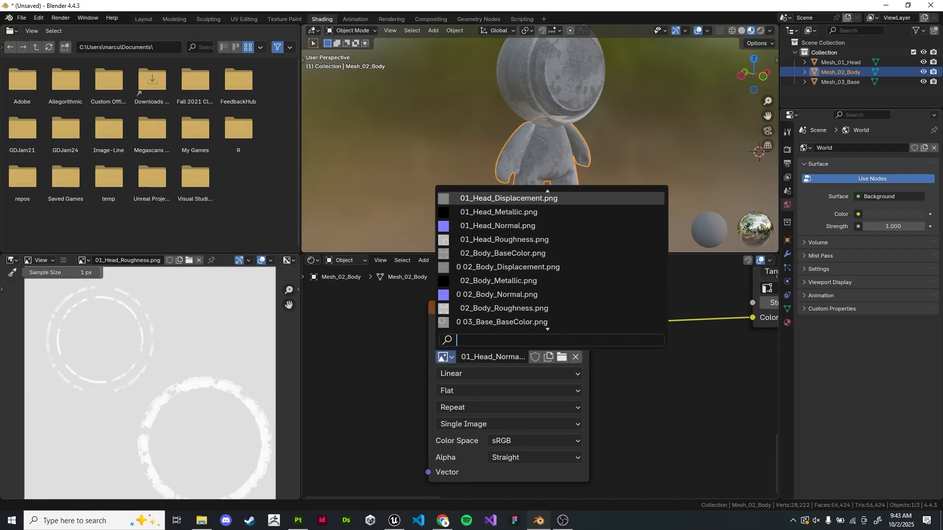
scroll(550, 260, down, 9)
scroll(550, 261, up, 7)
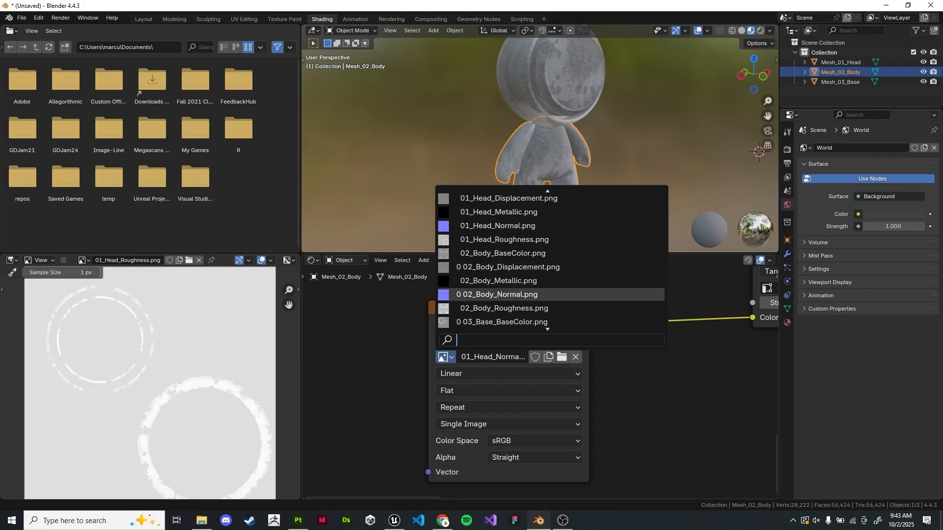
click(496, 295)
Switch the image of the texture node feeding the Displacement node to 02_Body_Displacement.png
scroll(539, 383, down, 4)
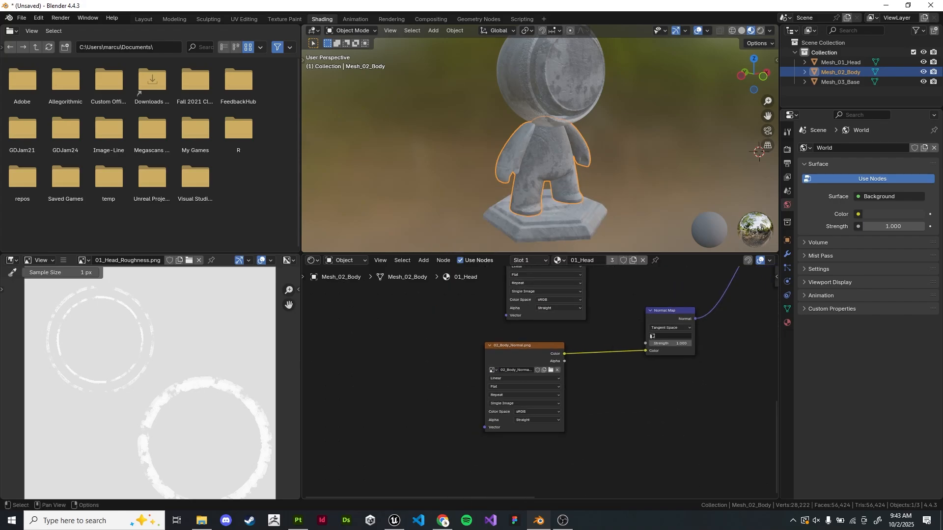
middle_drag(540, 383, 173, 399)
scroll(540, 339, up, 2)
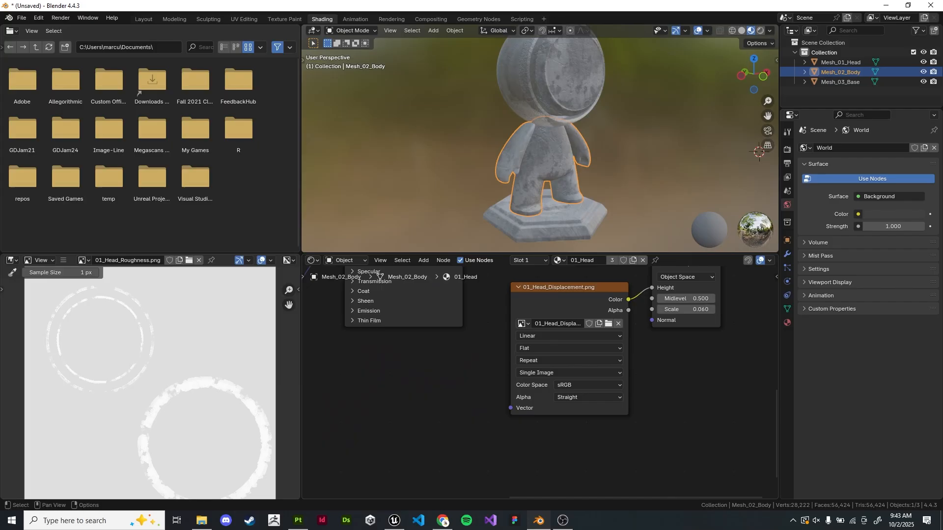
click(523, 324)
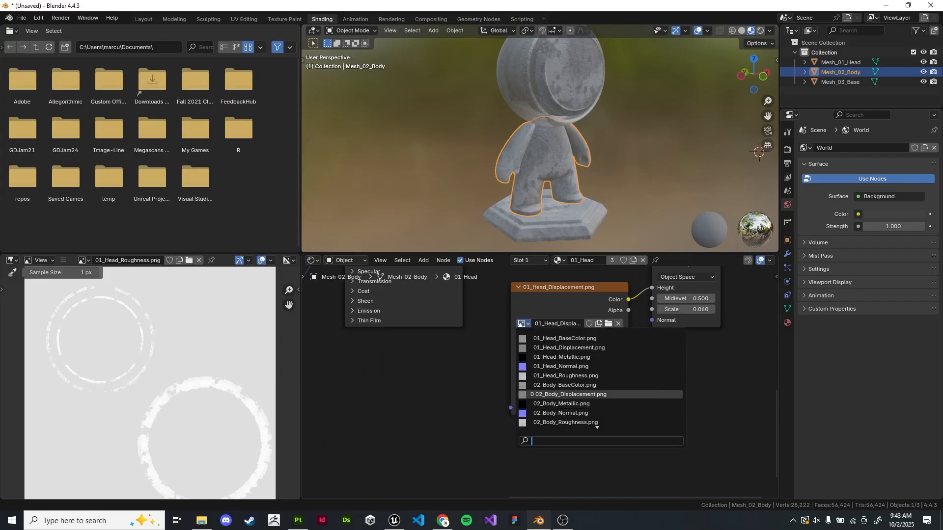
key(Return)
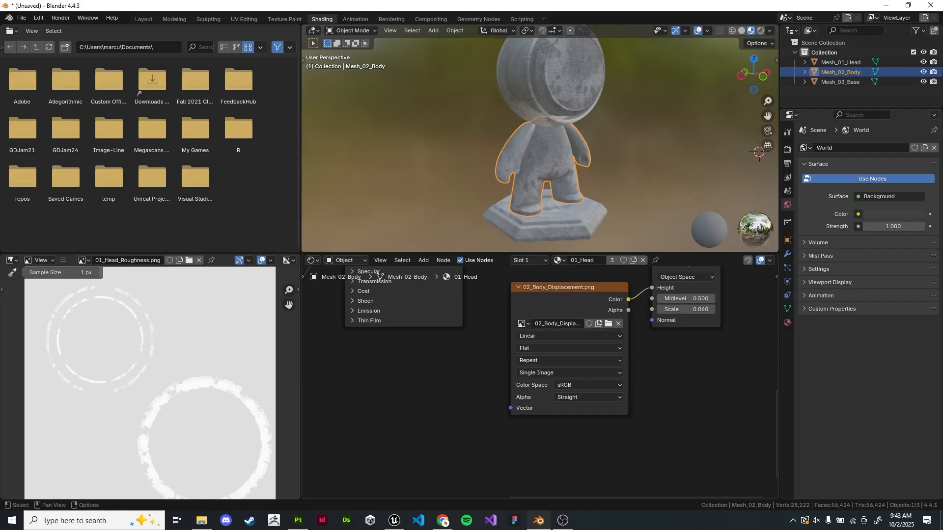
Examine how the textures look on the figure's head, body and base, selecting the base mesh
key(alt+a)
scroll(540, 139, up, 5)
scroll(540, 139, down, 4)
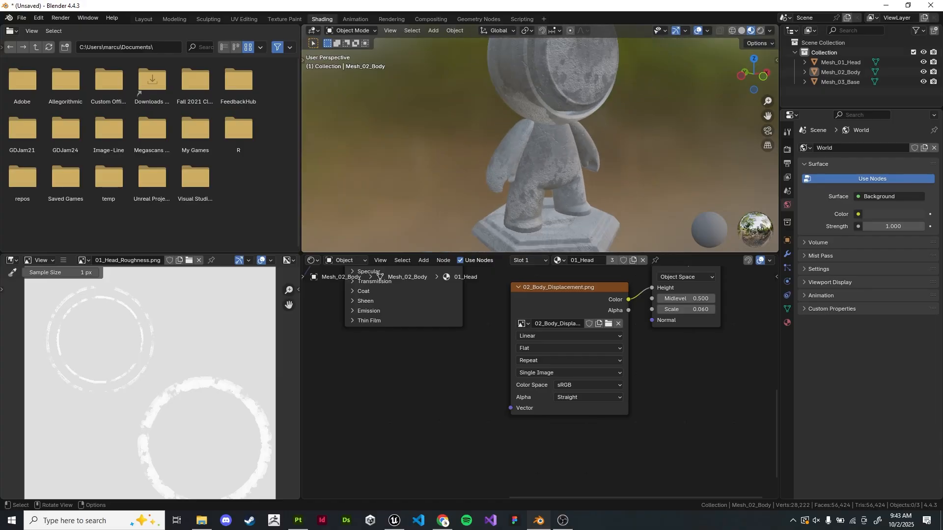
shift+middle_drag(541, 162, 541, 101)
middle_drag(541, 100, 544, 125)
click(542, 183)
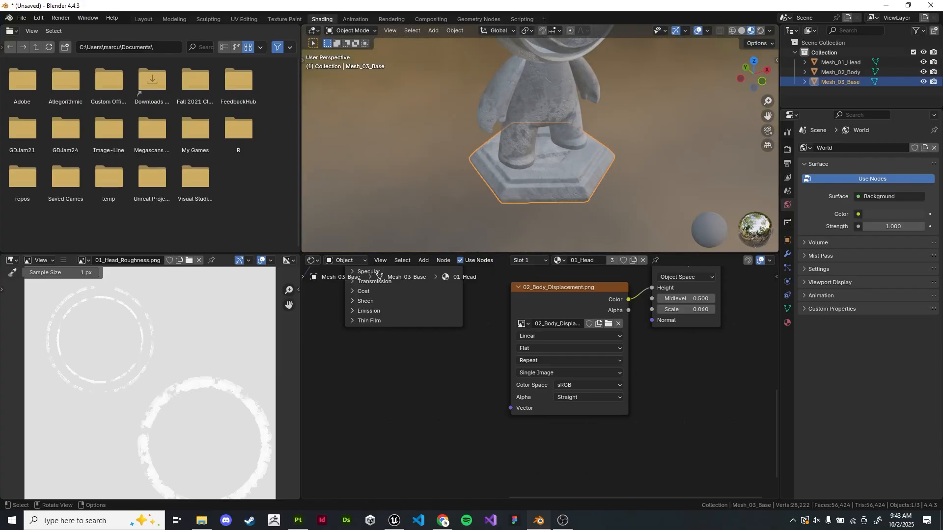
scroll(541, 181, up, 4)
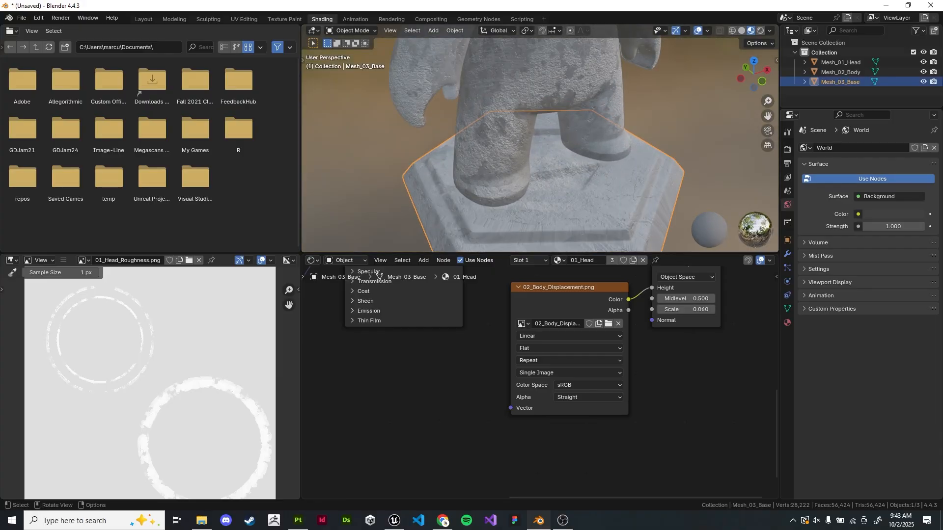
scroll(540, 139, down, 5)
shift+middle_drag(541, 139, 550, 178)
scroll(541, 172, up, 2)
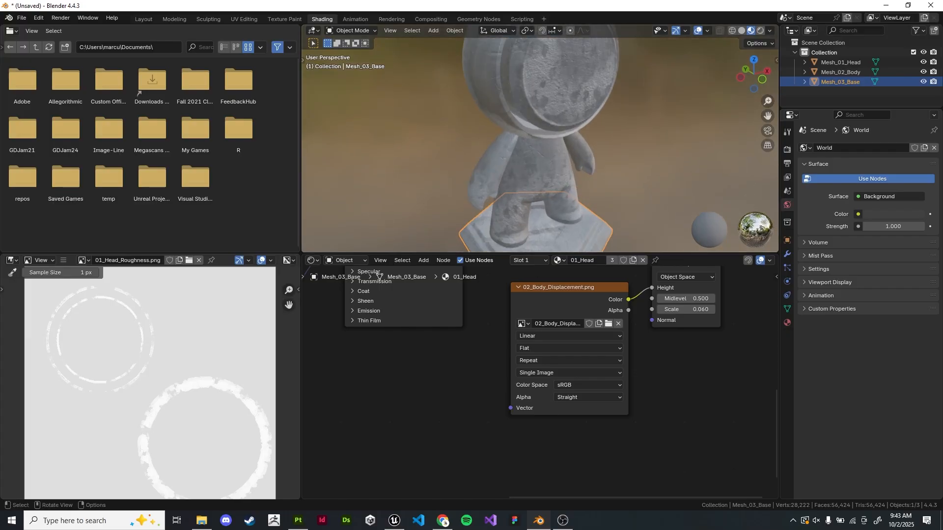
scroll(540, 148, up, 2)
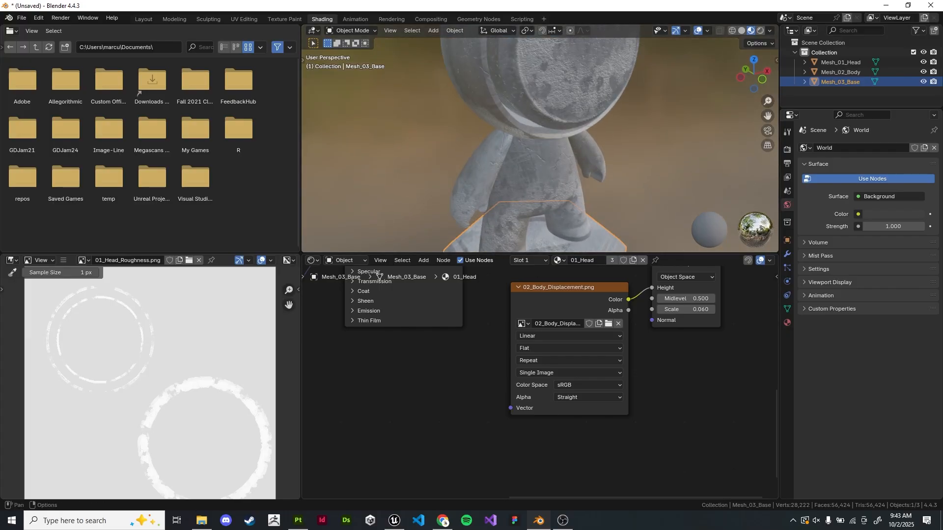
Undo the body texture swaps and the material linking, back to the state with all three meshes selected
key(ctrl+z)
key(ctrl+z)
key(ctrl+z)
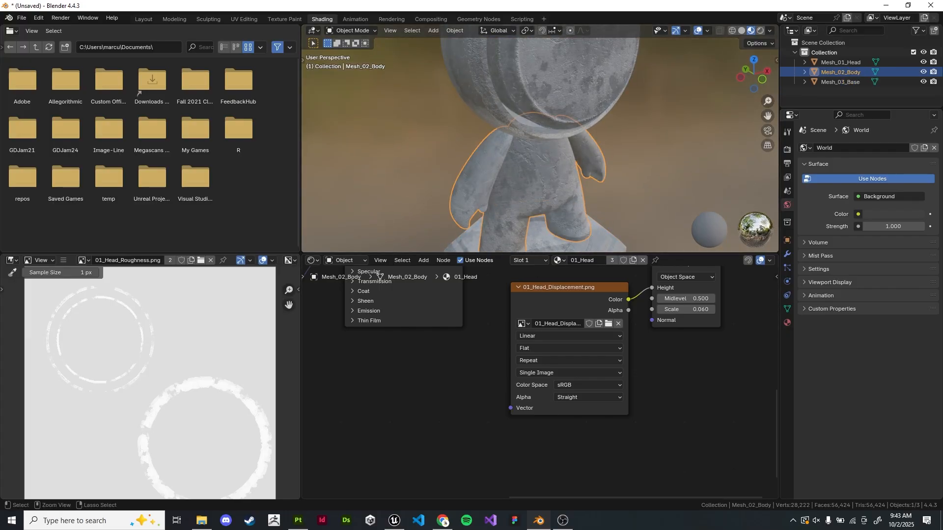
key(ctrl+z)
key(ctrl+z)
key(ctrl+z)
key(ctrl+z)
key(ctrl+z)
key(ctrl+z)
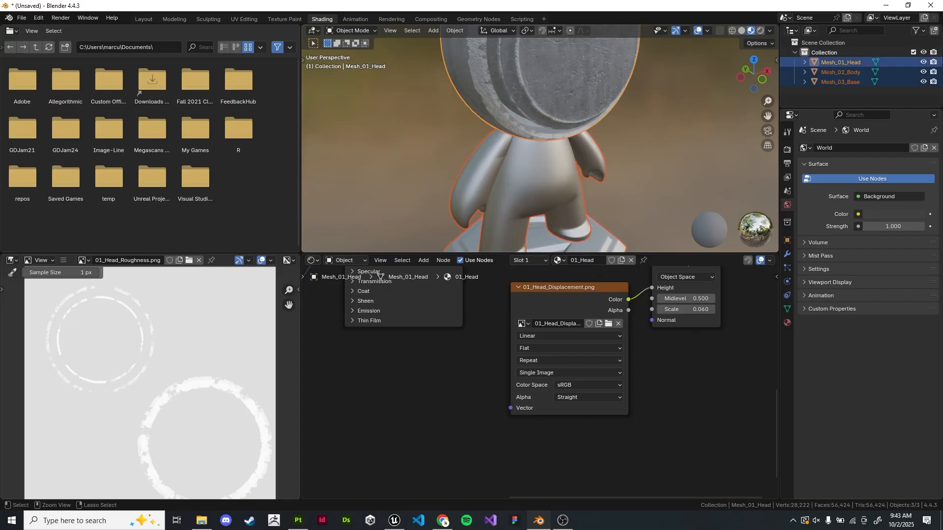
Select all three meshes with the head active and link its 01_Head material to the body and base
scroll(540, 142, down, 2)
shift+click(560, 99)
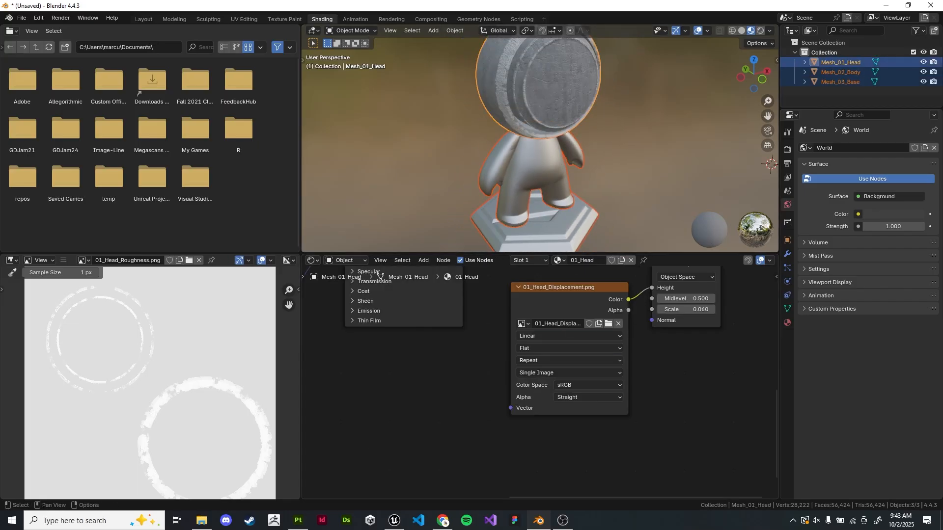
middle_drag(570, 344, 539, 424)
scroll(538, 381, down, 1)
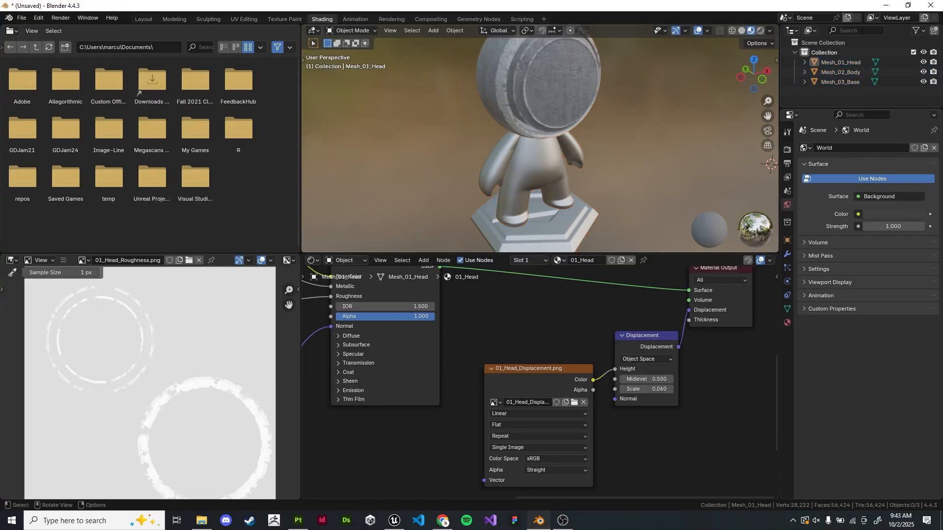
key(ctrl+l)
click(521, 112)
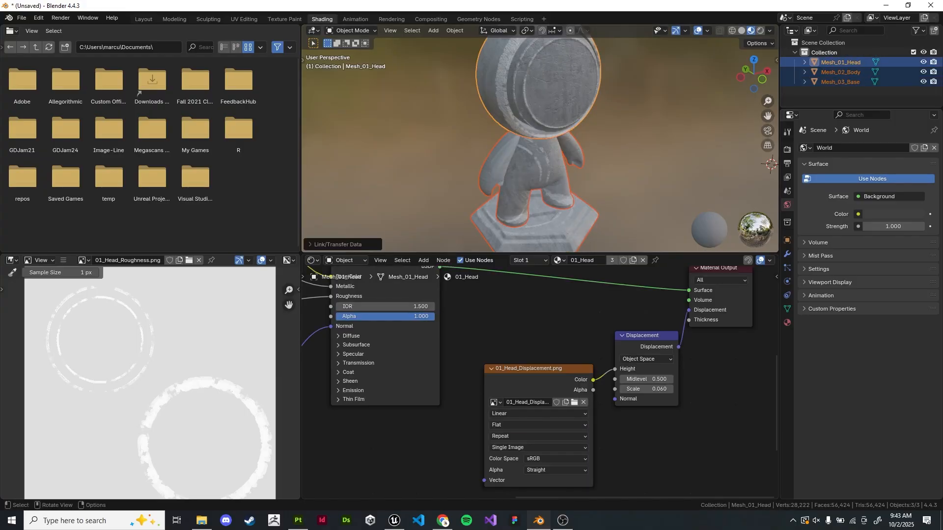
Make a copy of the 01_Head material named 02_Body and set its base color image to 02_Body_BaseColor.png
click(530, 167)
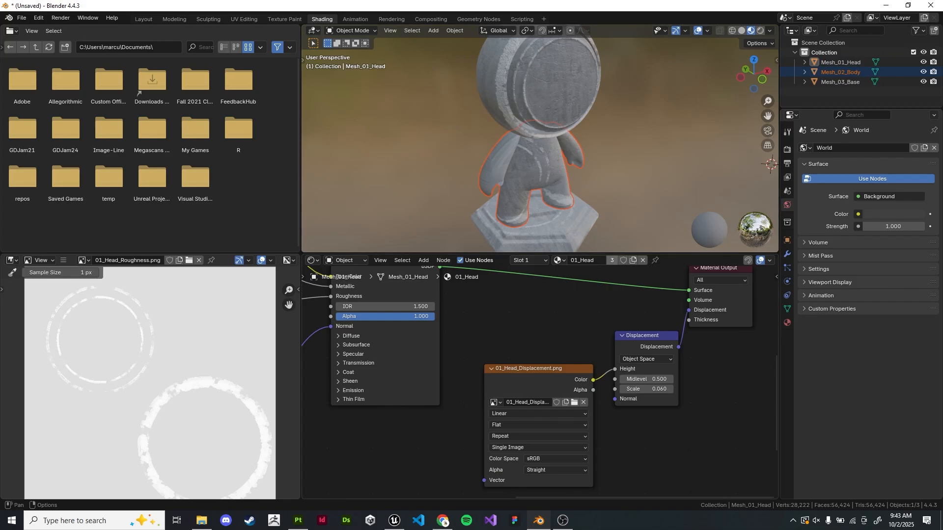
click(612, 260)
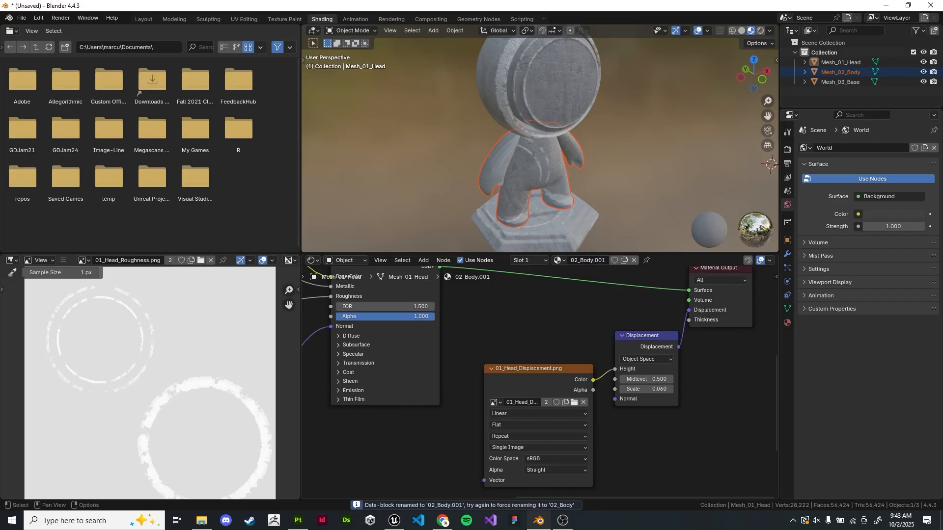
scroll(540, 383, down, 4)
scroll(540, 382, down, 3)
middle_drag(460, 368, 671, 399)
scroll(540, 382, up, 3)
scroll(452, 365, up, 4)
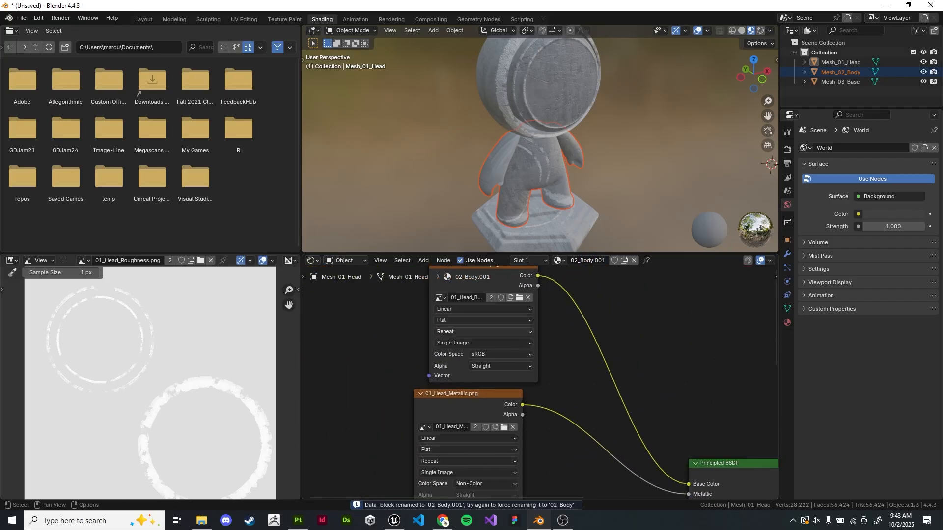
click(452, 366)
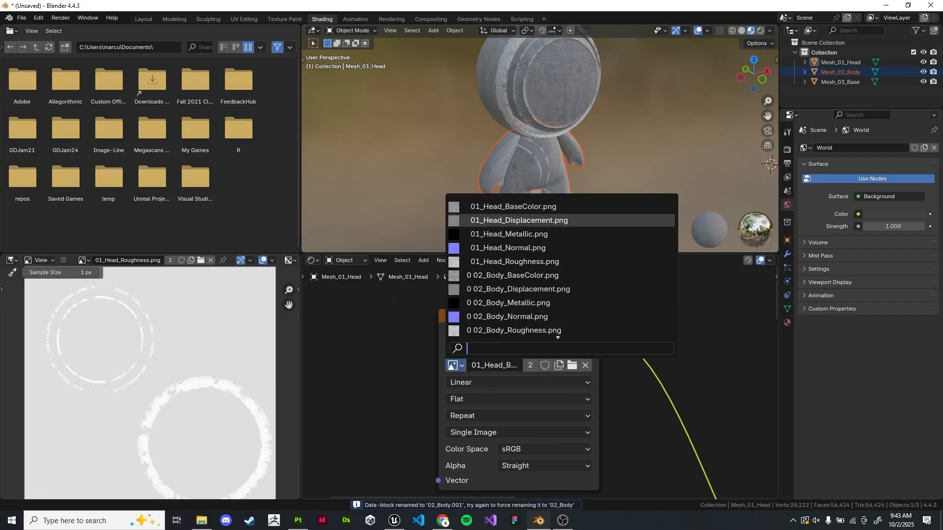
click(513, 276)
Set the copied material's metallic texture image to 02_Body_Metallic.png
middle_drag(537, 411, 537, 346)
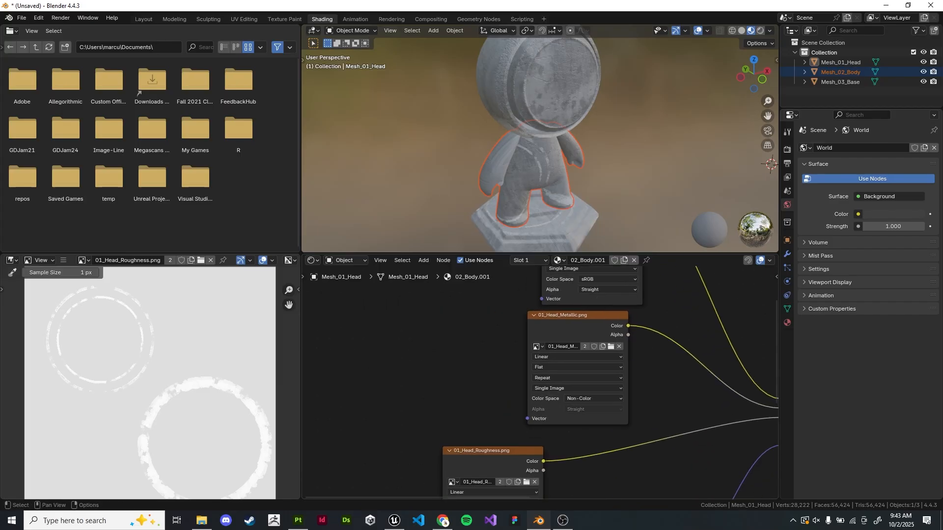
click(537, 347)
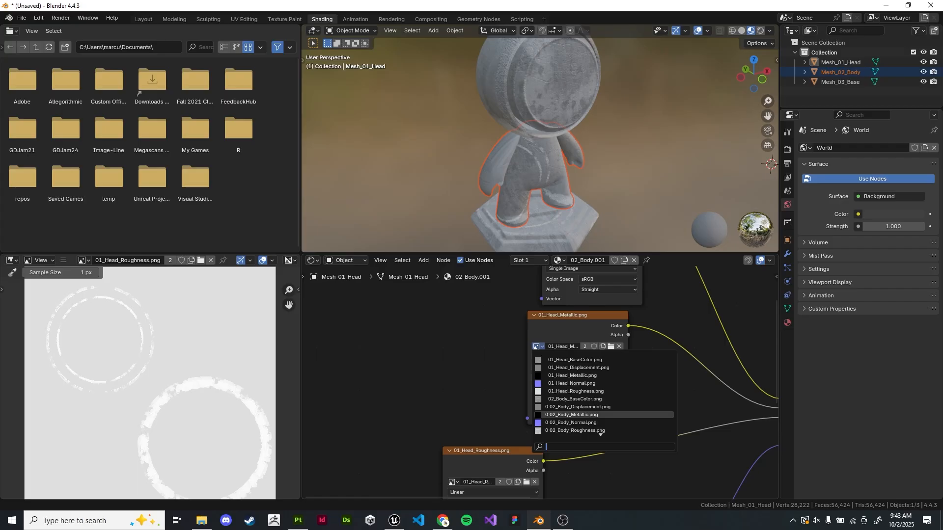
click(571, 414)
middle_drag(571, 414, 572, 288)
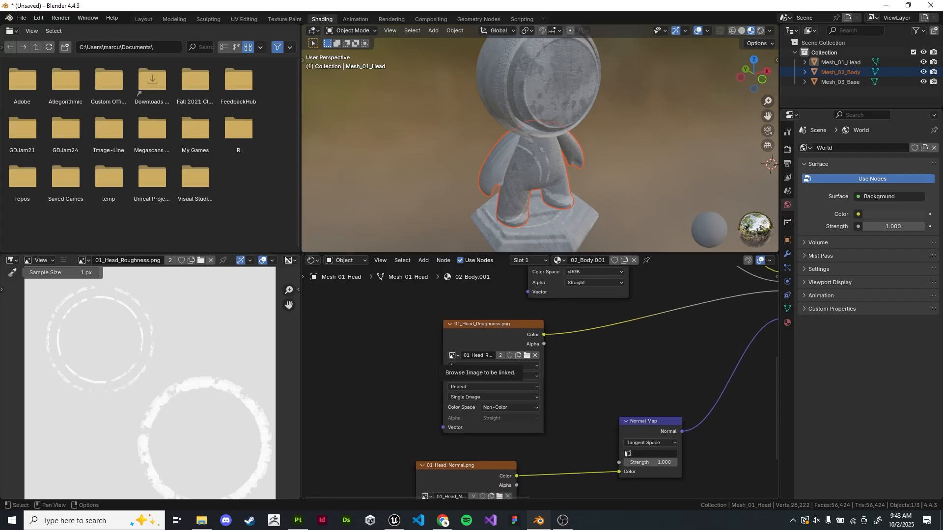
Undo the base color and metallic image changes made in the copied material
middle_drag(572, 288, 504, 394)
key(ctrl+z)
key(ctrl+z)
key(ctrl+z)
Assign the 01_Head material back to the head mesh and select the body mesh
shift+middle_drag(541, 123, 533, 150)
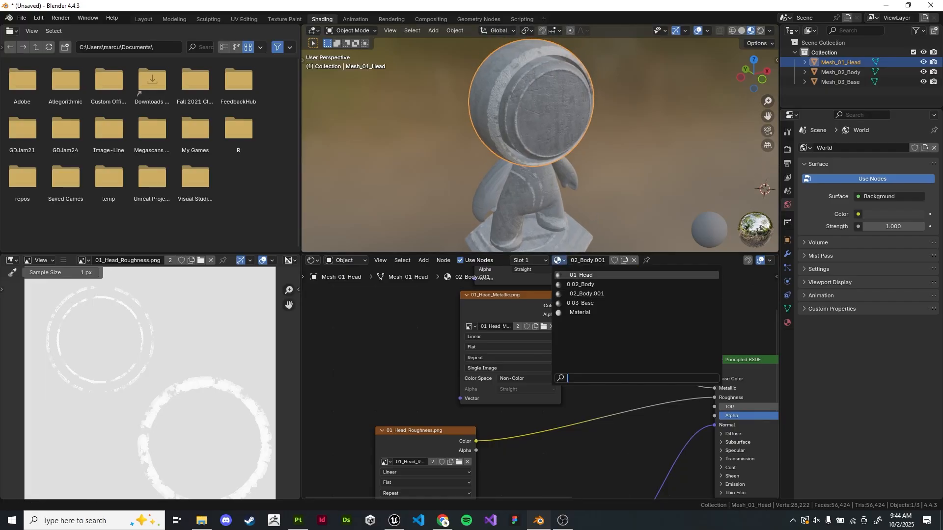
click(581, 275)
click(527, 192)
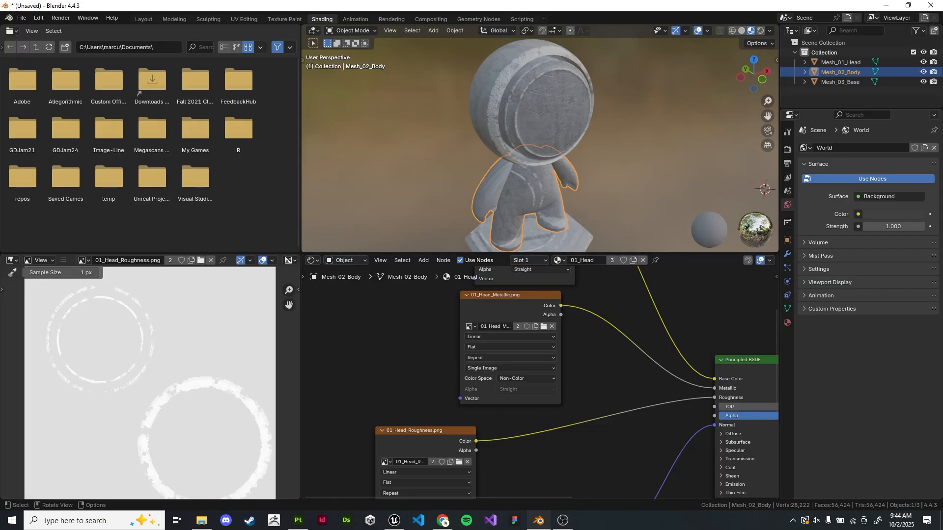
Remove the 01_Head material slot from the body mesh and assign the 01_Head.001 material to it
click(788, 323)
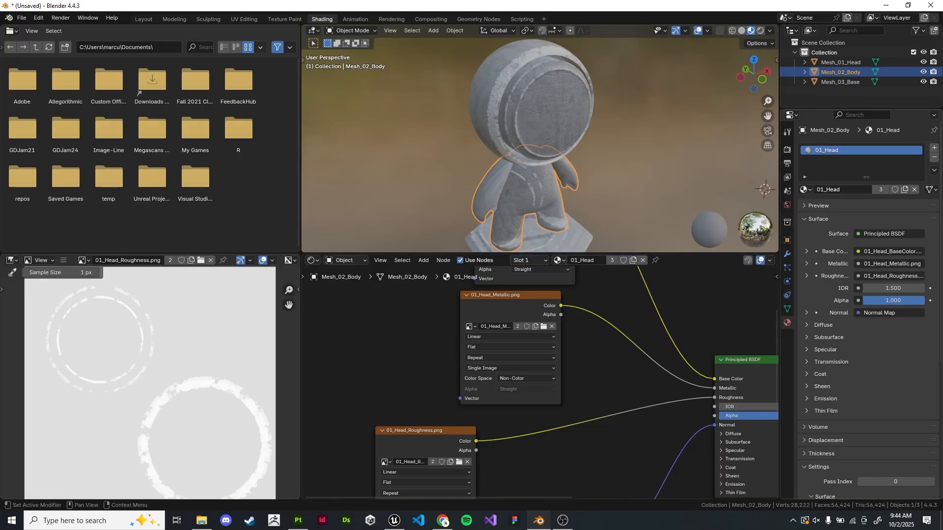
click(933, 157)
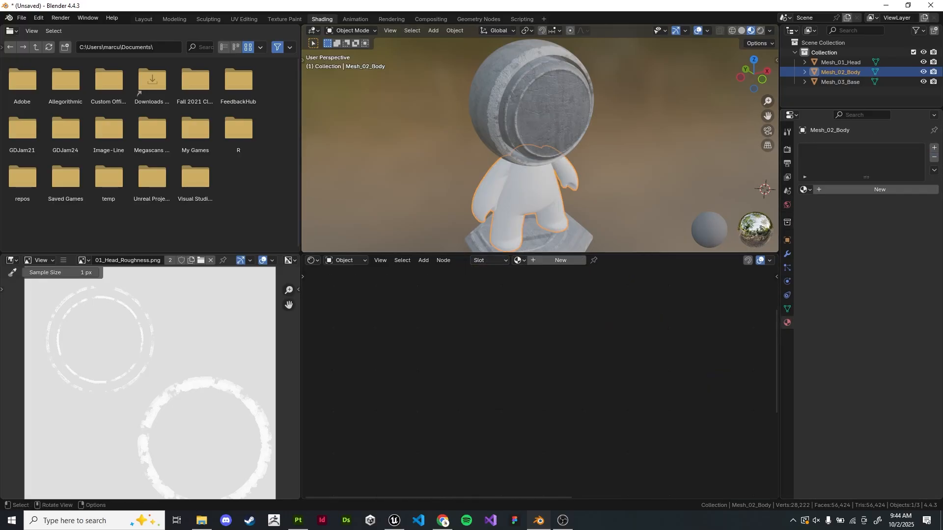
click(535, 113)
click(530, 192)
click(805, 190)
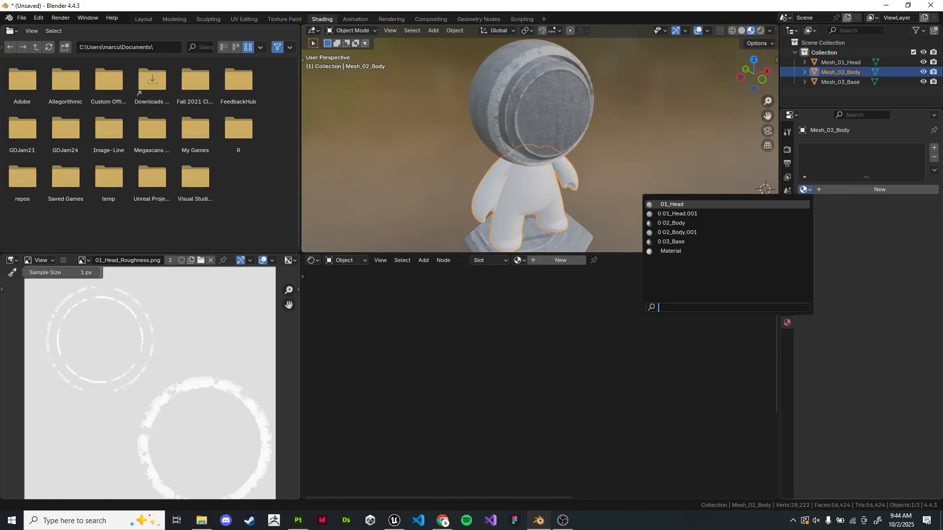
click(678, 214)
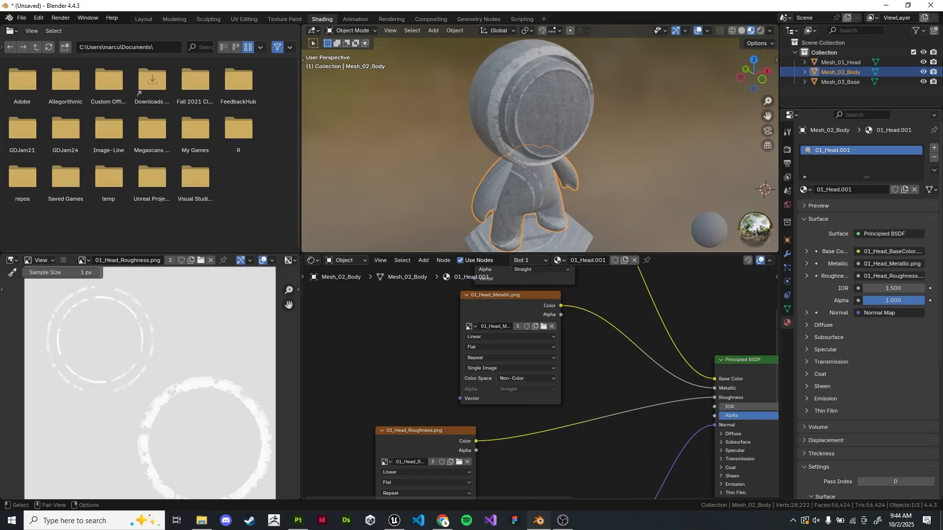
Set the body material's base color image to 02_Body_BaseColor.png and its metallic image to 02_Body_Metallic.png
middle_drag(570, 294, 575, 411)
scroll(575, 289, up, 5)
click(451, 339)
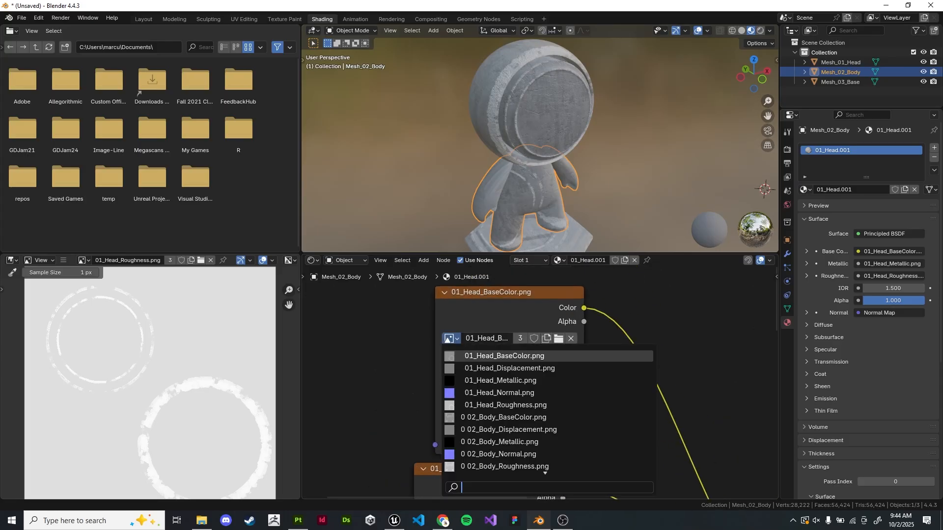
click(506, 418)
middle_drag(506, 418, 531, 233)
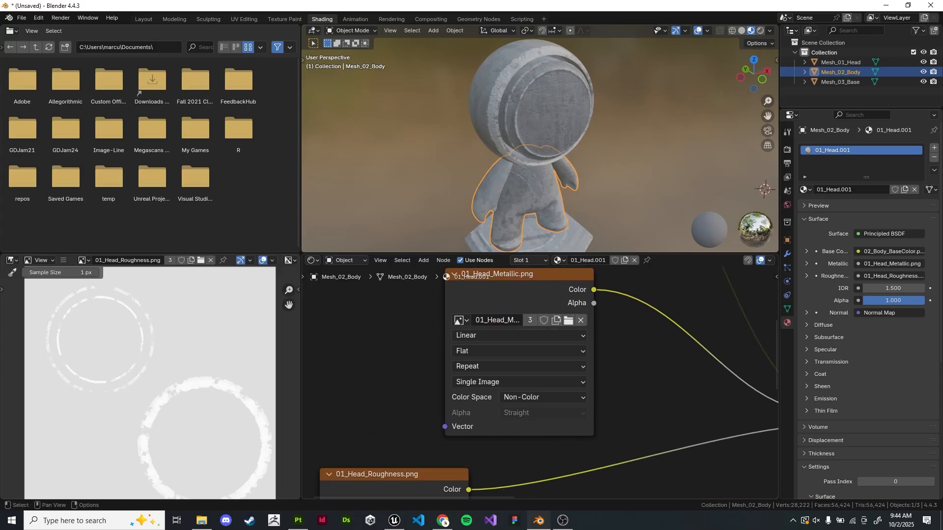
click(460, 320)
click(491, 425)
Set the body material's roughness image to 02_Body_Roughness.png and its normal image to 02_Body_Normal.png
middle_drag(491, 425, 506, 367)
click(413, 364)
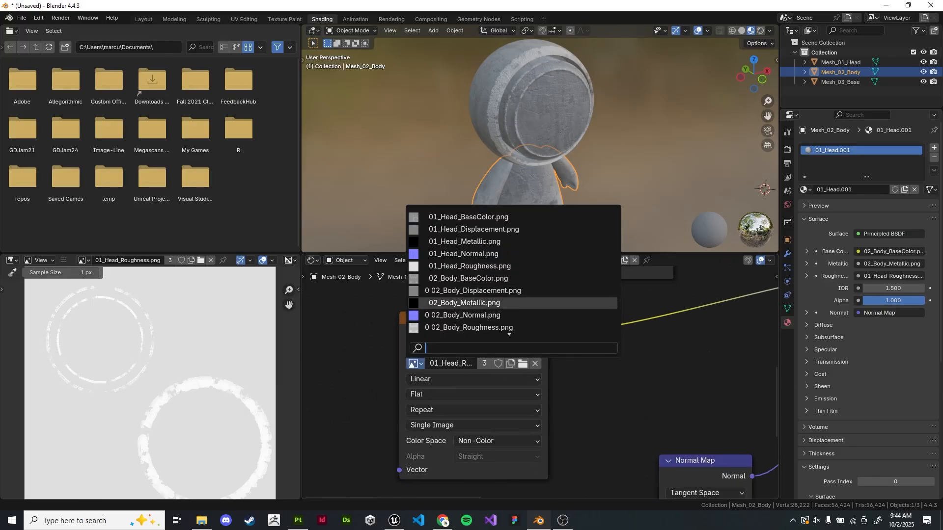
click(467, 327)
middle_drag(491, 433, 466, 267)
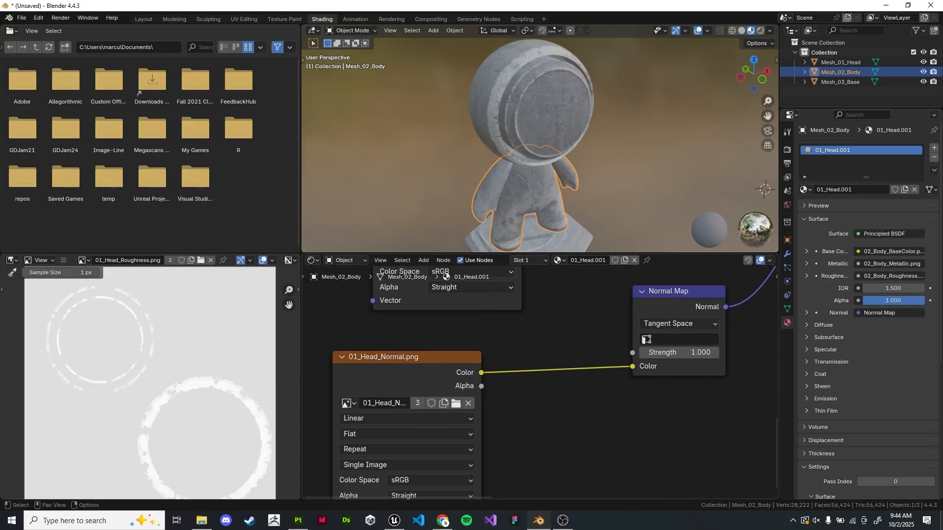
middle_drag(360, 422, 481, 381)
click(469, 364)
click(540, 316)
Set the body material's displacement texture image to 02_Body_Displacement.png
scroll(540, 386, down, 4)
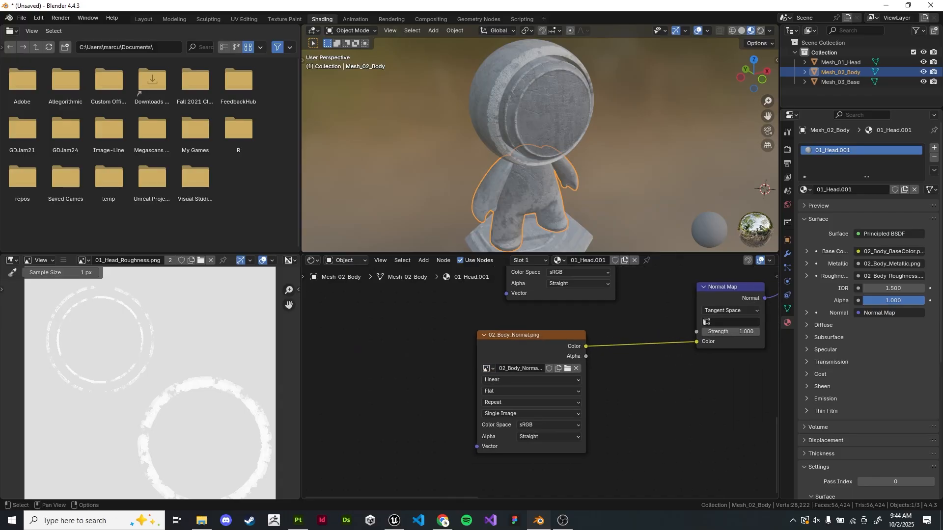
middle_drag(712, 314, 308, 480)
middle_drag(638, 428, 433, 351)
scroll(540, 383, up, 7)
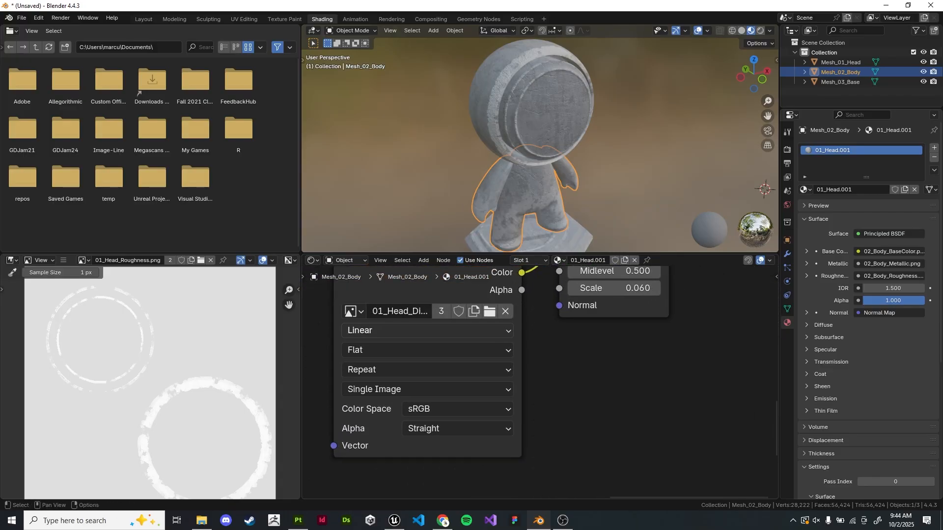
click(353, 311)
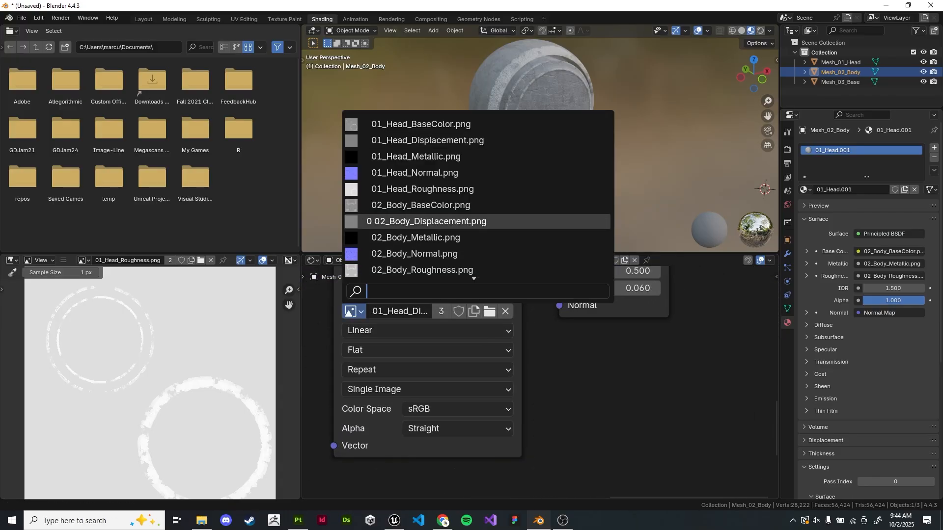
key(Return)
Select the base, body and head meshes in turn to check which material each one uses
scroll(543, 196, down, 3)
shift+middle_drag(543, 208, 539, 180)
click(537, 182)
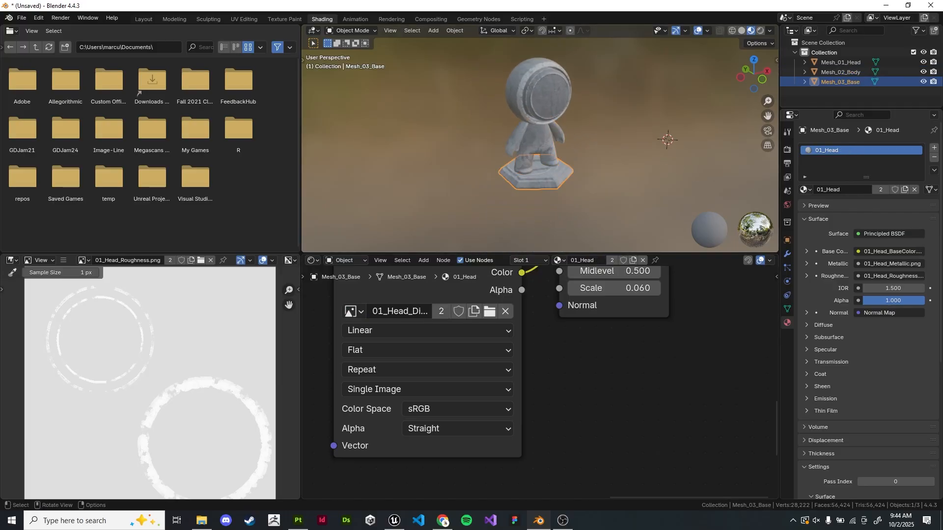
scroll(537, 182, up, 4)
click(546, 156)
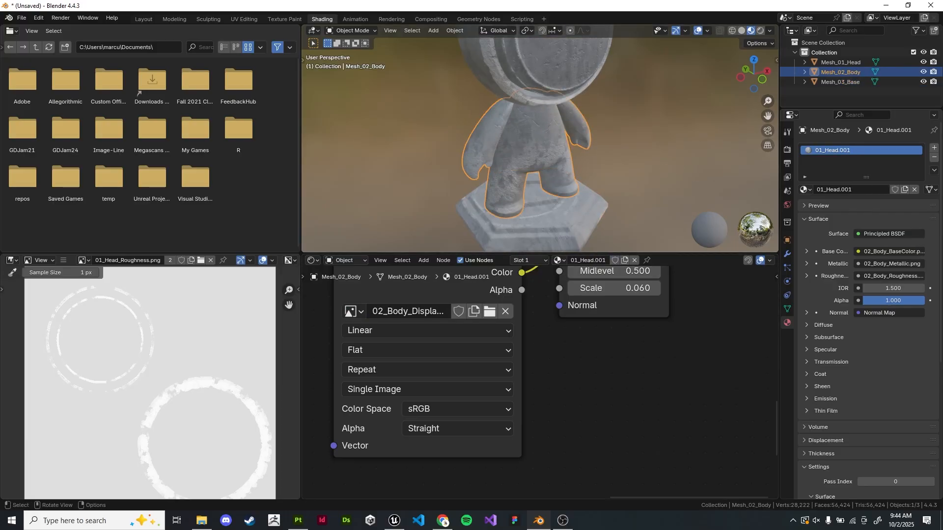
click(539, 216)
click(536, 153)
scroll(536, 153, down, 1)
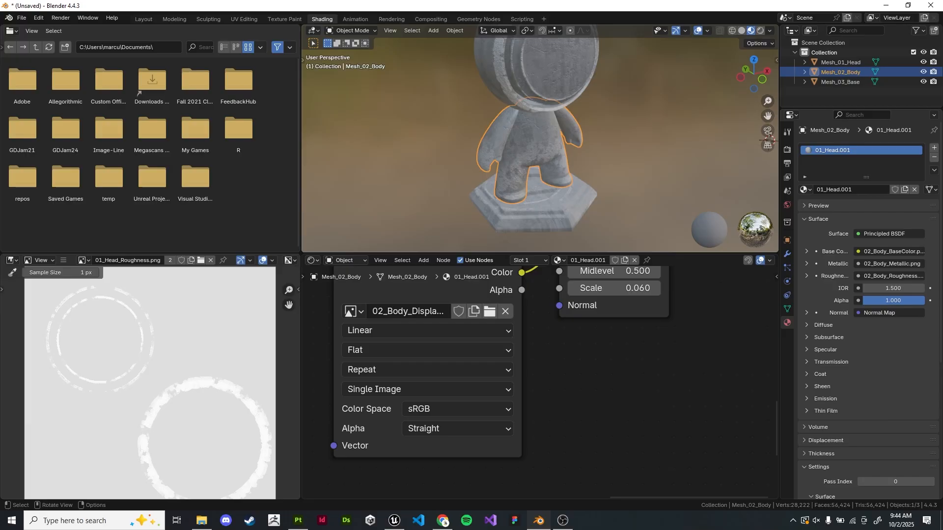
click(535, 84)
click(533, 138)
Give the base mesh its own copy of the 01_Head material and set its base color image to 03_Base_BaseColor.png
click(535, 213)
shift+middle_drag(535, 213, 542, 184)
scroll(542, 381, down, 8)
middle_drag(418, 324, 933, 489)
middle_drag(565, 290, 484, 447)
scroll(504, 418, up, 5)
click(456, 364)
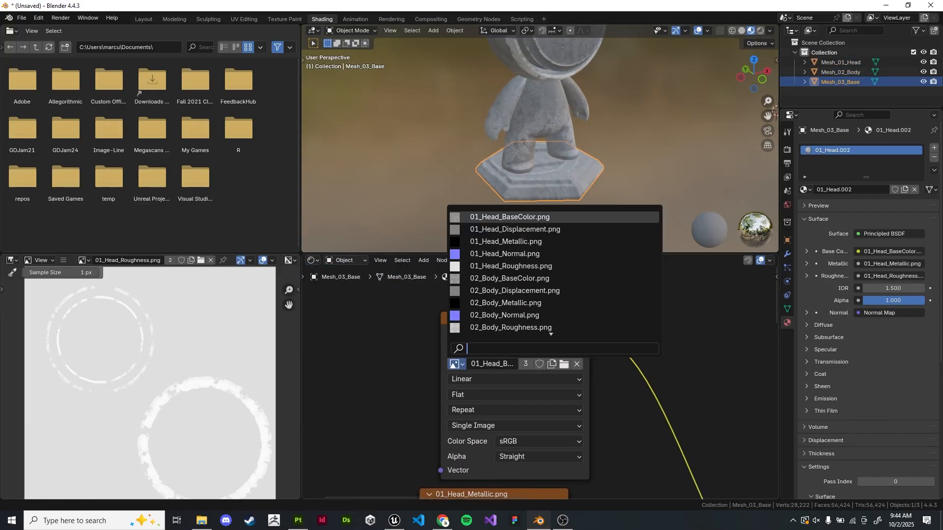
scroll(511, 327, down, 3)
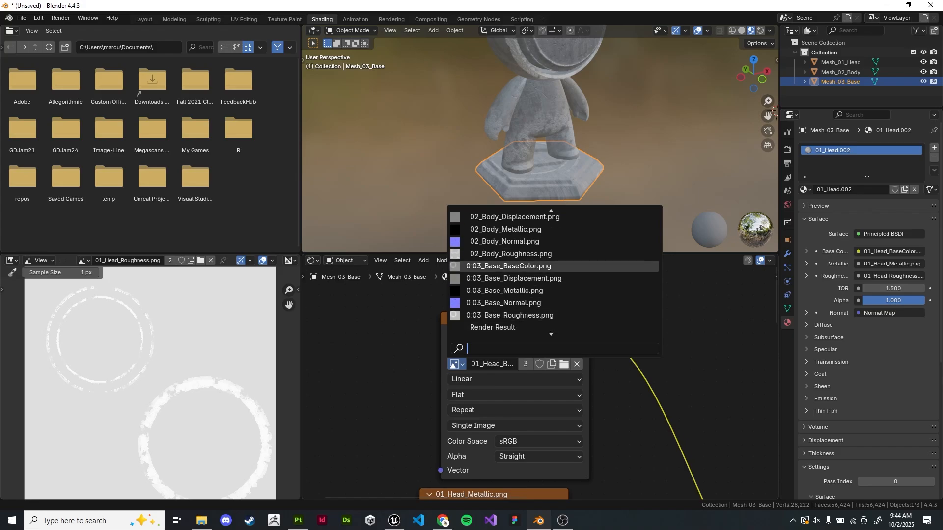
click(511, 266)
Set the base material's metallic texture image to 03_Base_Metallic.png
scroll(540, 382, down, 5)
middle_drag(541, 442, 531, 277)
scroll(540, 382, up, 5)
middle_drag(521, 369, 519, 400)
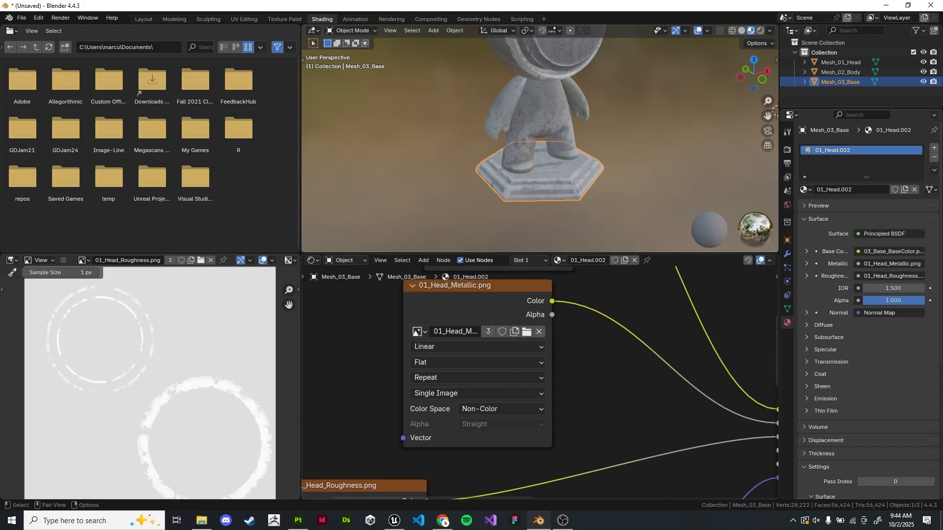
click(418, 331)
scroll(491, 457, down, 1)
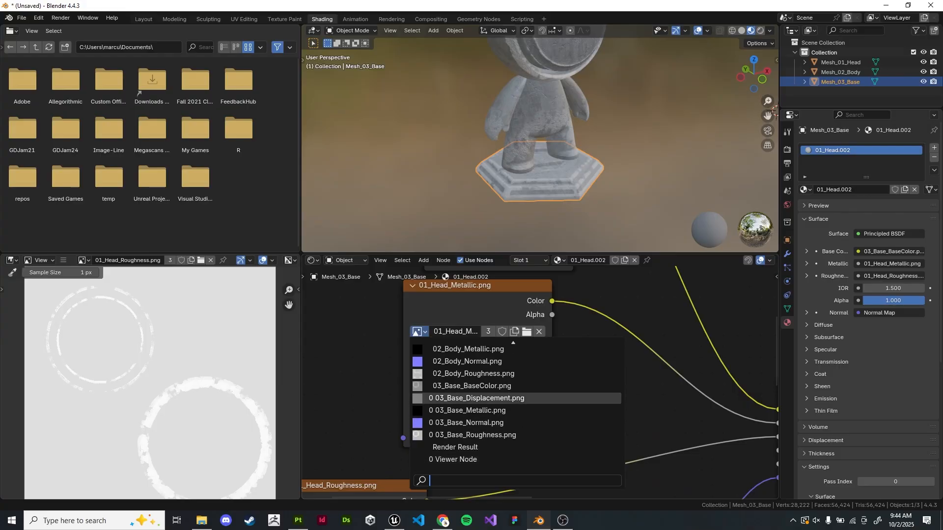
click(469, 411)
Set the base material's roughness texture image to 03_Base_Roughness.png
middle_drag(442, 442, 613, 272)
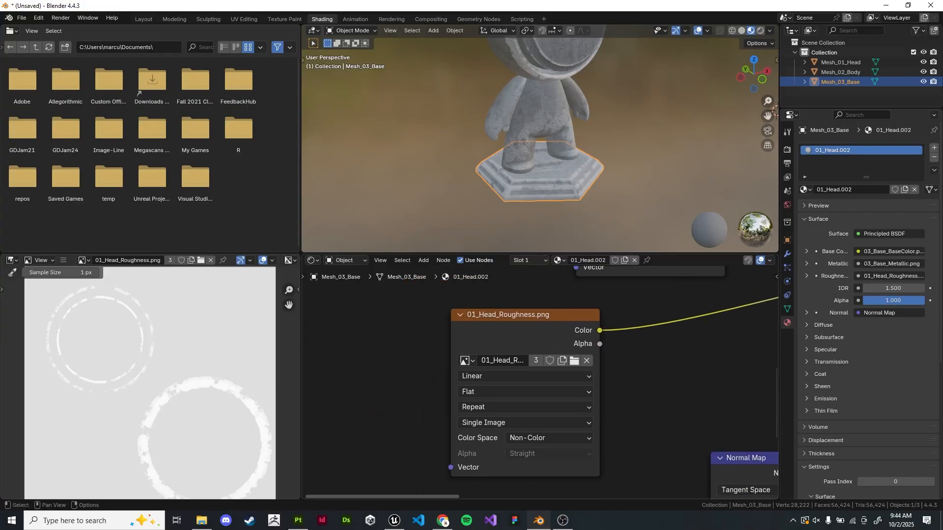
click(464, 361)
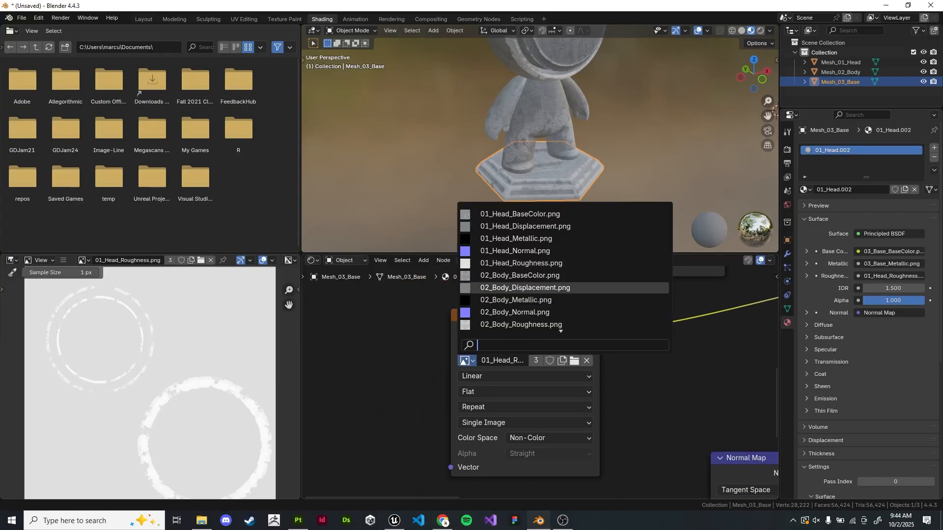
scroll(564, 287, down, 5)
scroll(565, 287, up, 2)
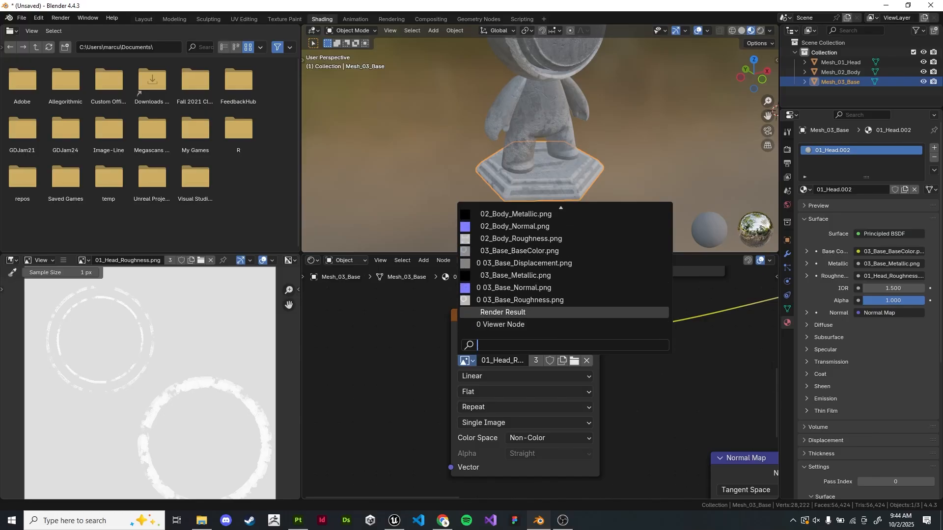
click(520, 300)
Set the base material's normal texture image to 03_Base_Normal.png
middle_drag(565, 442, 561, 196)
click(423, 323)
scroll(520, 396, down, 15)
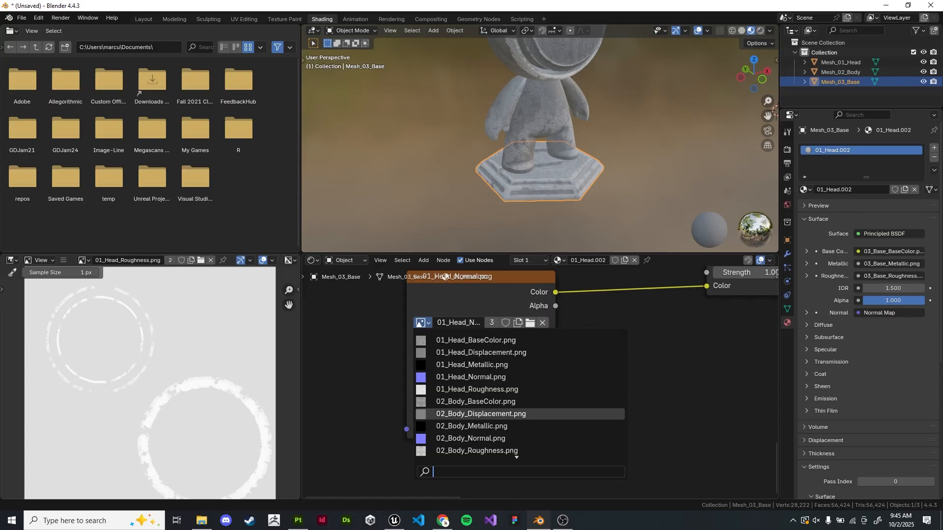
scroll(519, 395, up, 3)
scroll(519, 395, down, 3)
key(Up)
key(Up)
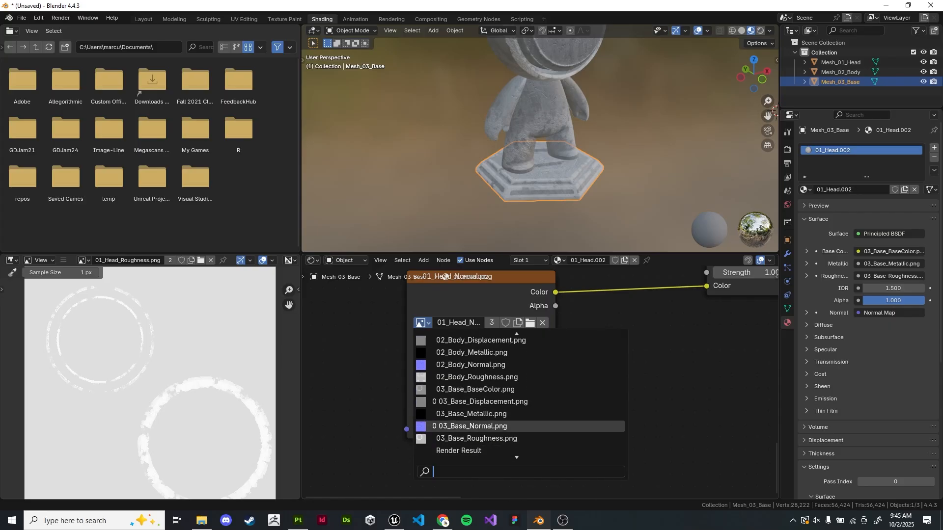
click(496, 427)
Set the base material's displacement texture image to 03_Base_Displacement.png
scroll(497, 386, down, 3)
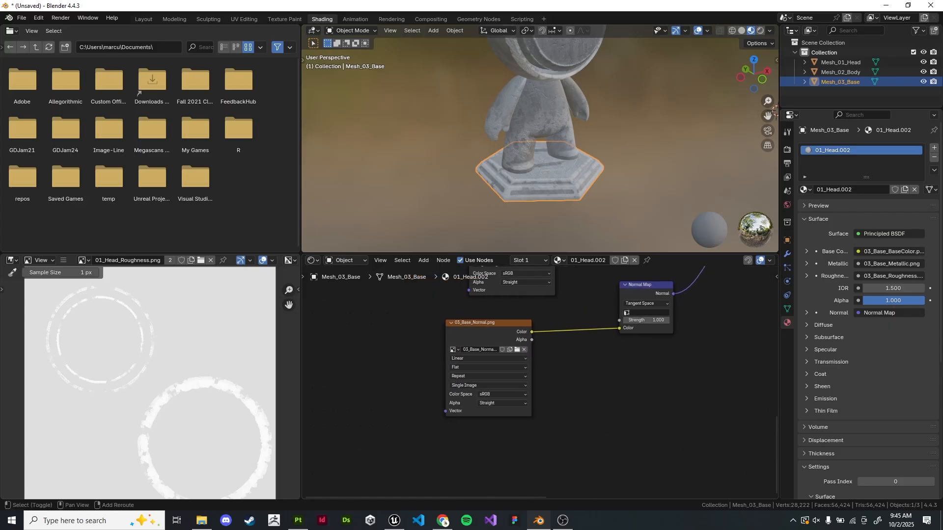
middle_drag(736, 373, 313, 459)
scroll(479, 359, up, 4)
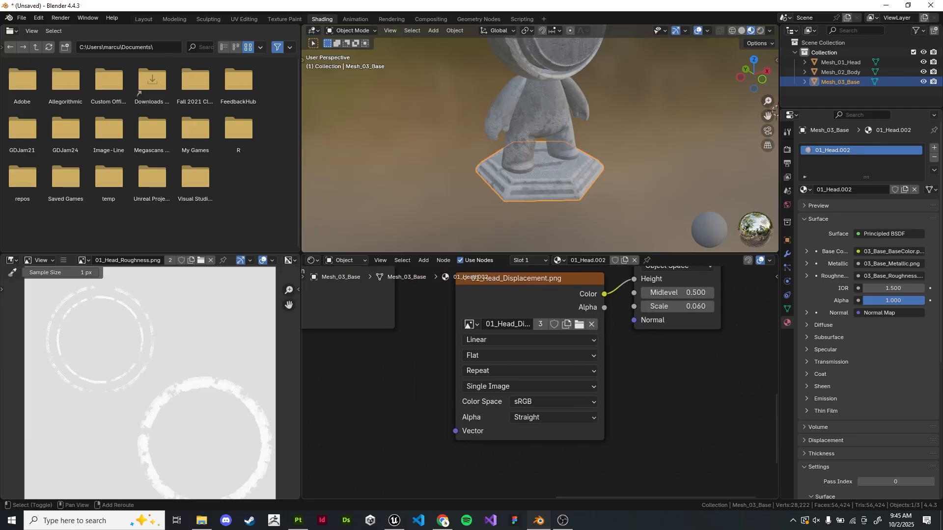
click(458, 320)
scroll(496, 278, down, 7)
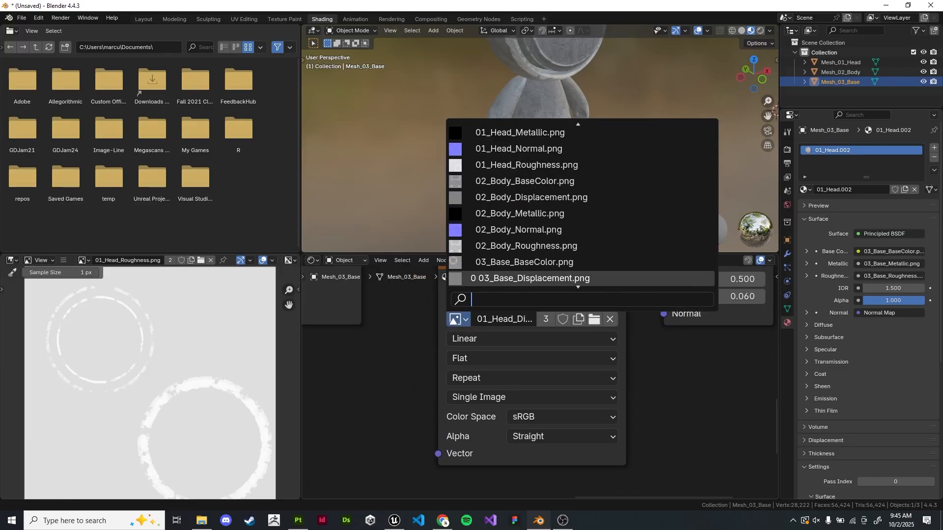
key(Up)
key(Up)
key(Up)
key(Up)
key(Down)
key(Down)
key(Down)
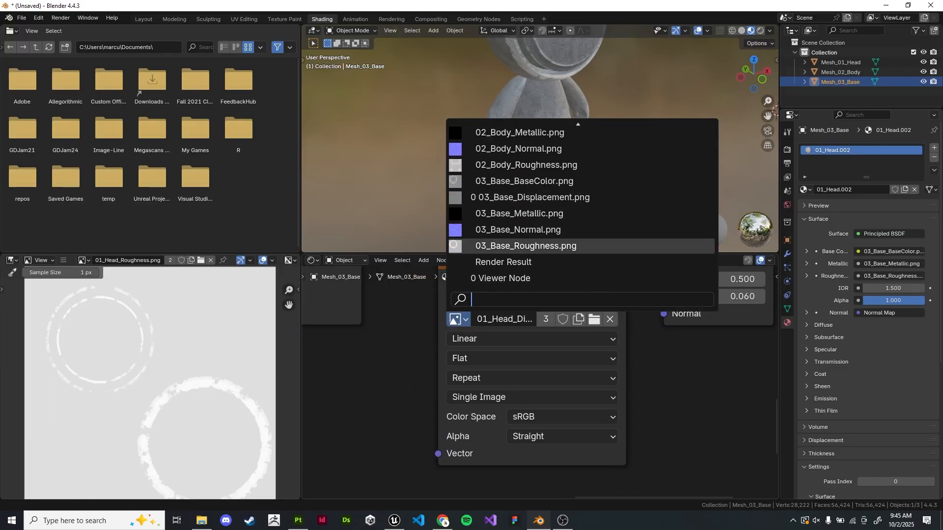
key(Up)
key(Up)
key(Up)
key(Up)
key(Down)
key(Down)
key(Down)
key(Down)
key(Up)
key(Up)
key(Up)
click(532, 197)
Deselect the base mesh and examine the whole textured figure in the viewport
scroll(539, 384, down, 5)
scroll(540, 138, down, 4)
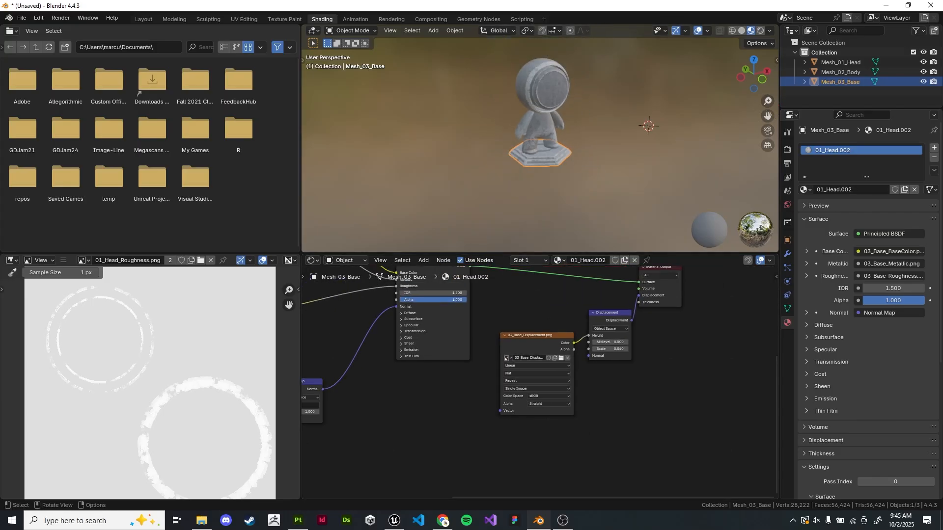
click(639, 148)
shift+middle_drag(638, 148, 635, 183)
scroll(634, 184, up, 3)
Review the base material's node network, including the color space options of the 03_Base_Roughness.png texture
scroll(542, 386, down, 7)
middle_drag(541, 387, 603, 479)
scroll(540, 383, up, 1)
shift+middle_drag(540, 418, 586, 320)
scroll(531, 365, up, 1)
scroll(565, 343, up, 4)
scroll(320, 333, up, 4)
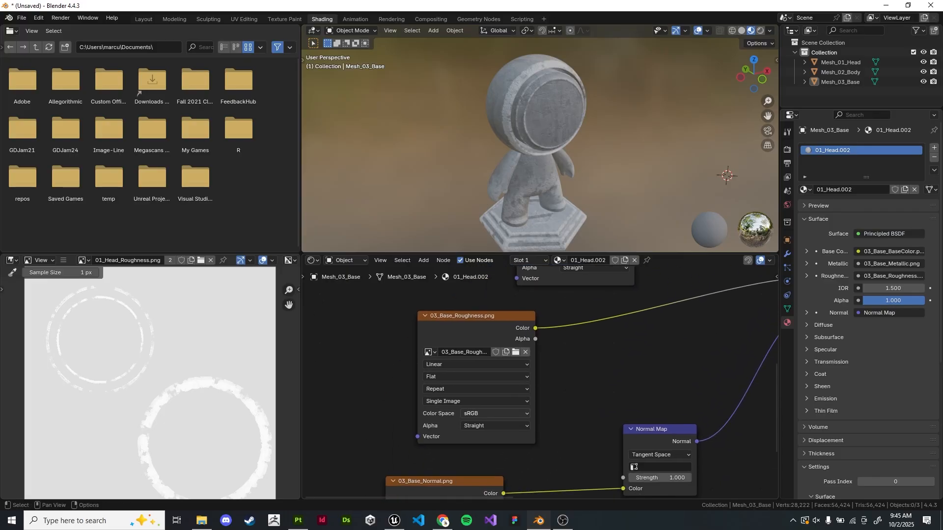
click(495, 414)
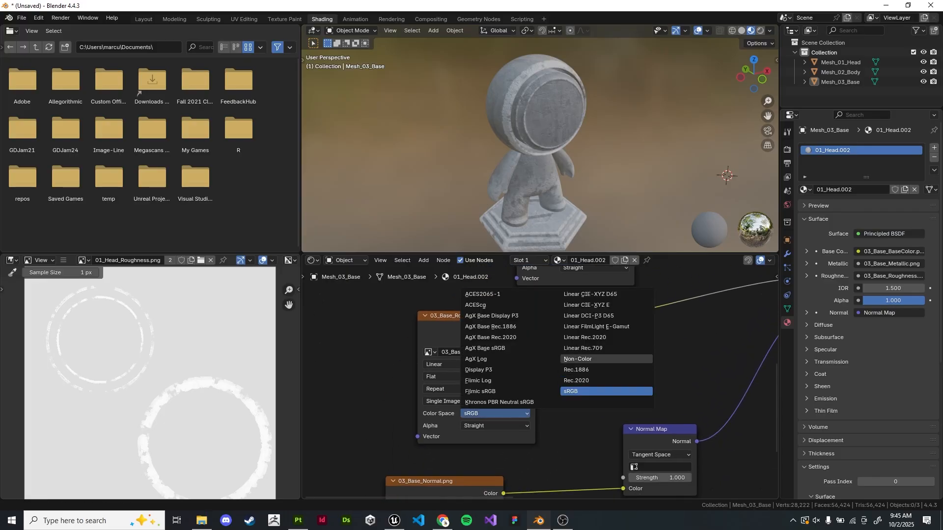
middle_drag(432, 435, 370, 473)
middle_drag(443, 314, 410, 454)
middle_drag(688, 373, 422, 323)
scroll(356, 282, down, 5)
middle_drag(491, 409, 528, 423)
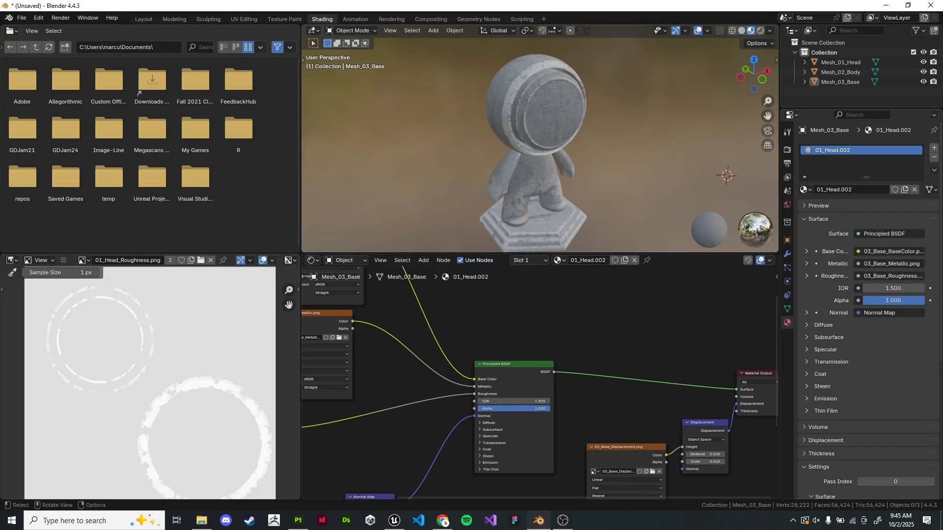
Switch to the Layout workspace and set the viewport shading to Material Preview
click(143, 19)
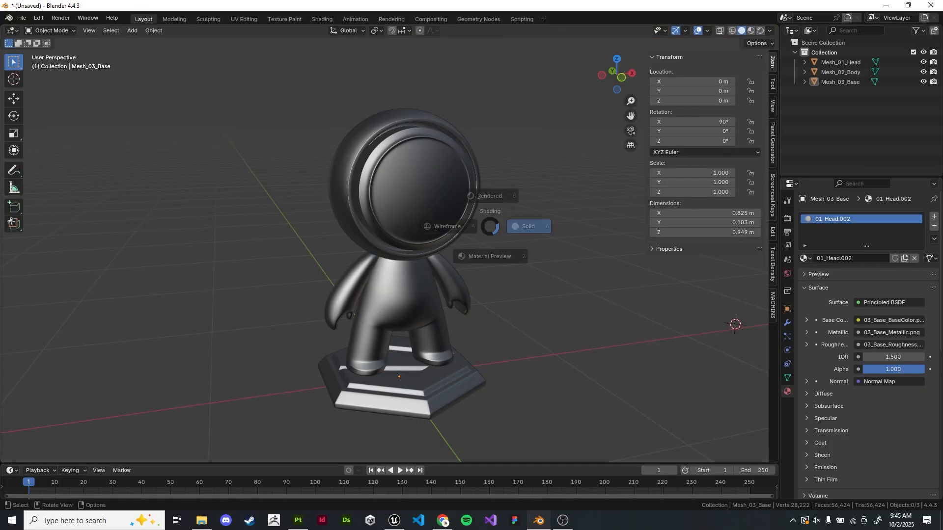
click(490, 256)
mouse_move(490, 257)
middle_down()
mouse_move(535, 261)
mouse_move(503, 261)
middle_up()
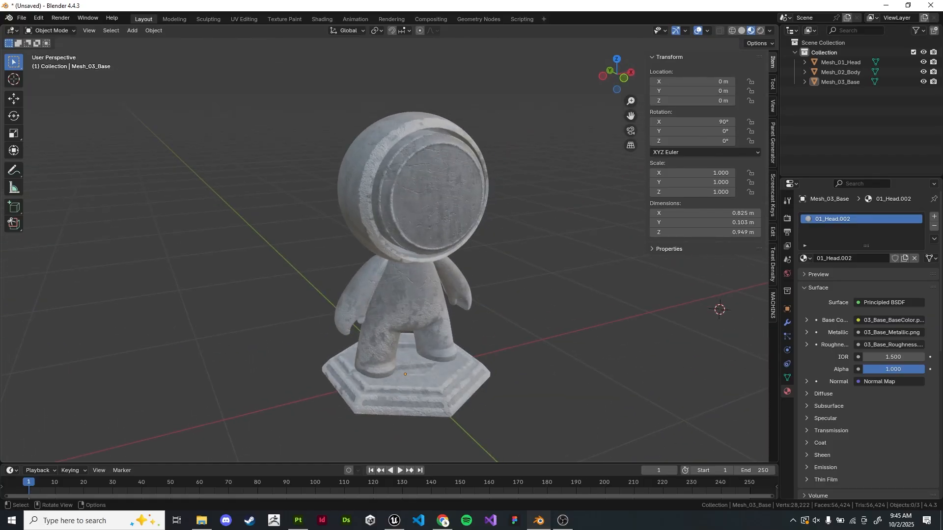
Examine the textures on the figure's legs and base up close, and return the viewport to Solid shading
scroll(384, 244, up, 7)
shift+middle_drag(442, 403, 366, 57)
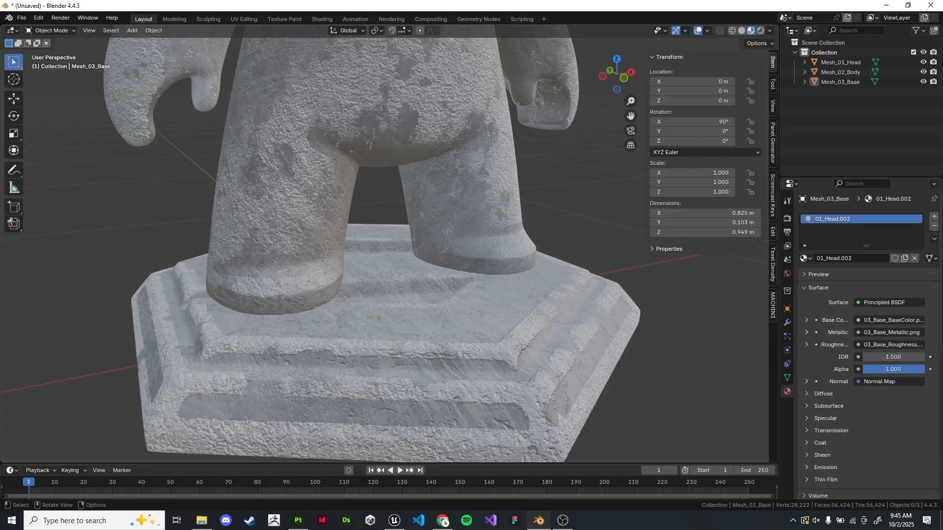
scroll(385, 244, down, 8)
shift+middle_drag(384, 244, 364, 334)
scroll(385, 244, up, 1)
key(z)
key(z)
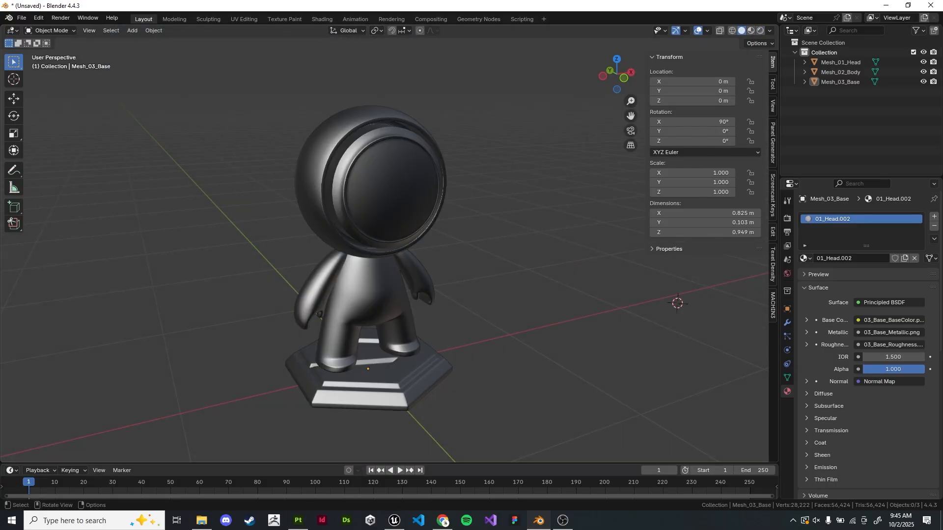
Set the viewport shading to Material Preview
mouse_move(385, 244)
shift+middle_down()
mouse_move(426, 199)
mouse_move(393, 228)
shift+middle_up()
key(z)
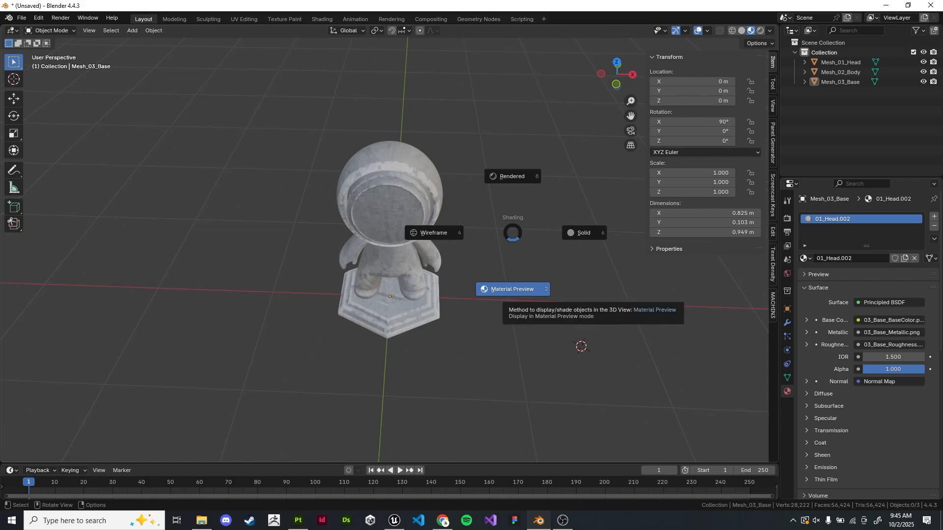
key(z)
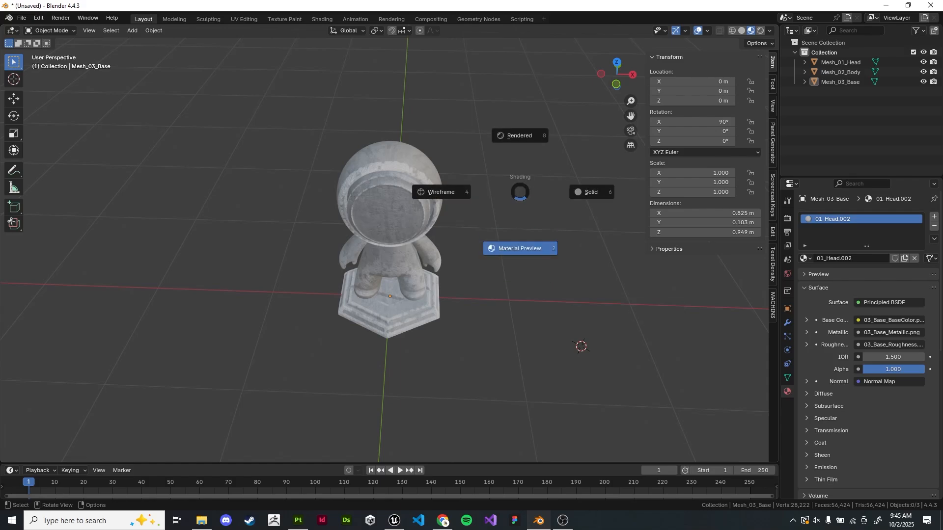
Reset the 3D cursor to the world origin, add a plane there, and scale it to about 6.65 m per side
key(shift+c)
key(shift+a)
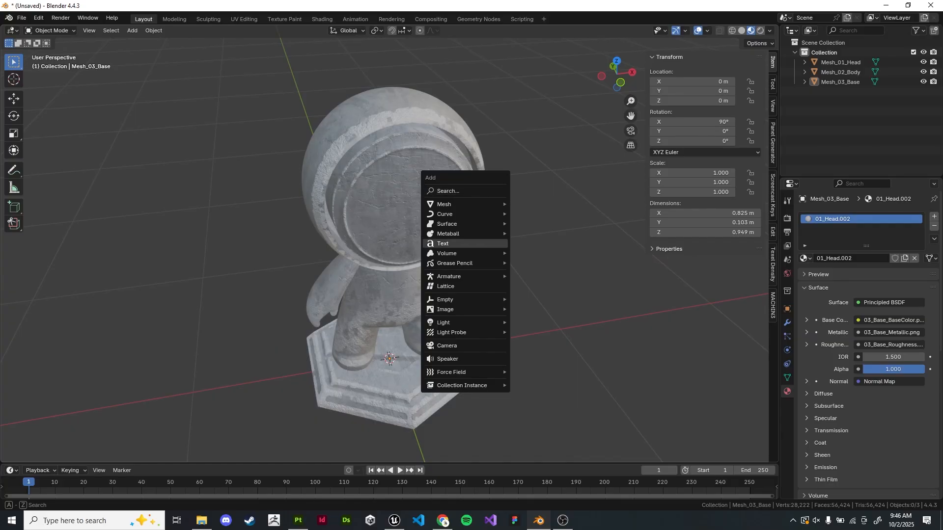
mouse_move(465, 204)
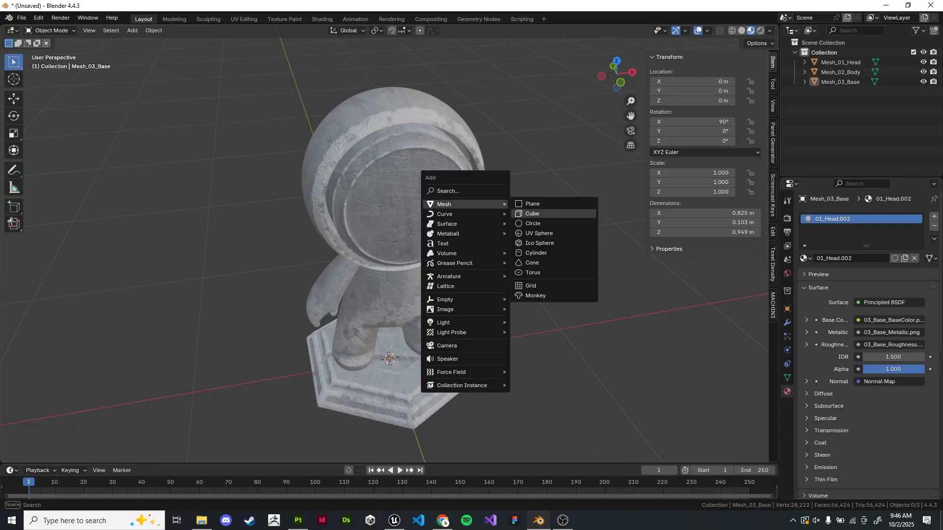
click(554, 203)
middle_drag(553, 203, 492, 217)
scroll(492, 217, down, 6)
key(s)
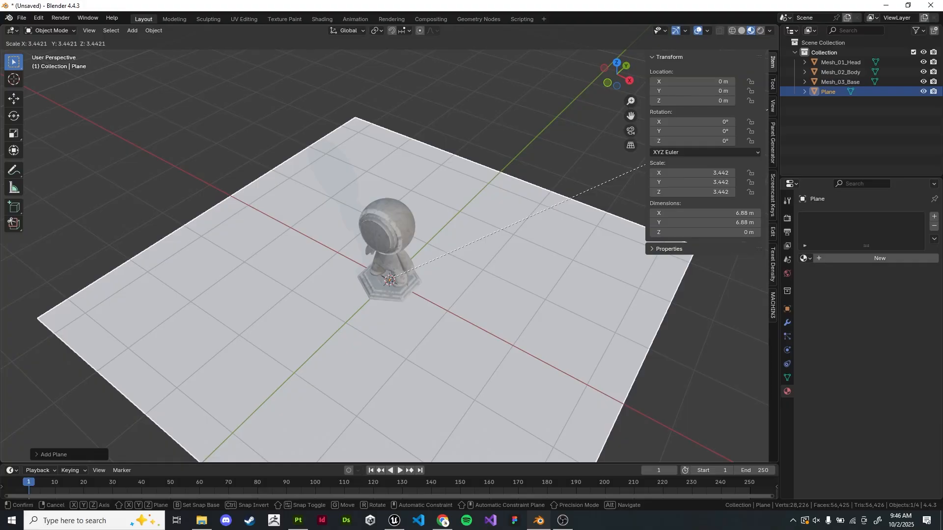
click(756, 116)
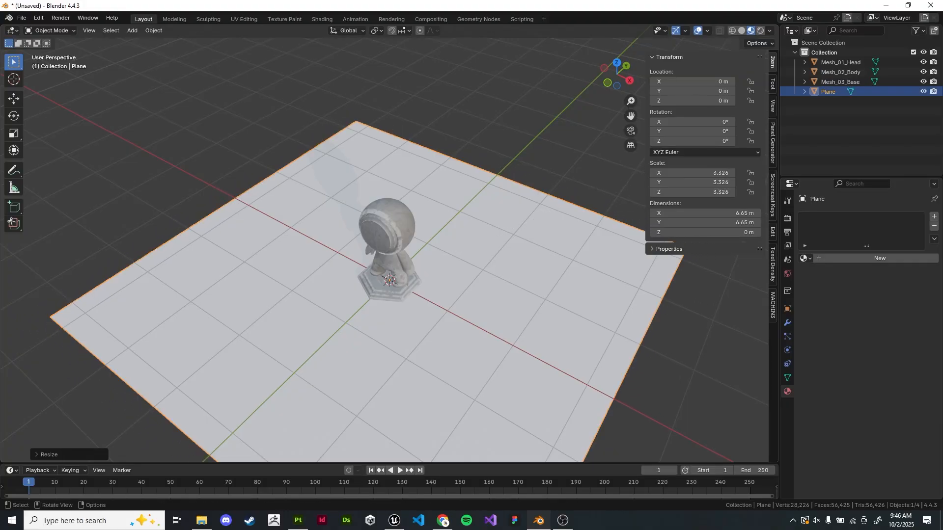
In Edit Mode, extrude the plane's edge behind the figure straight up along Z to form a wall about 7.35 m high
key(Tab)
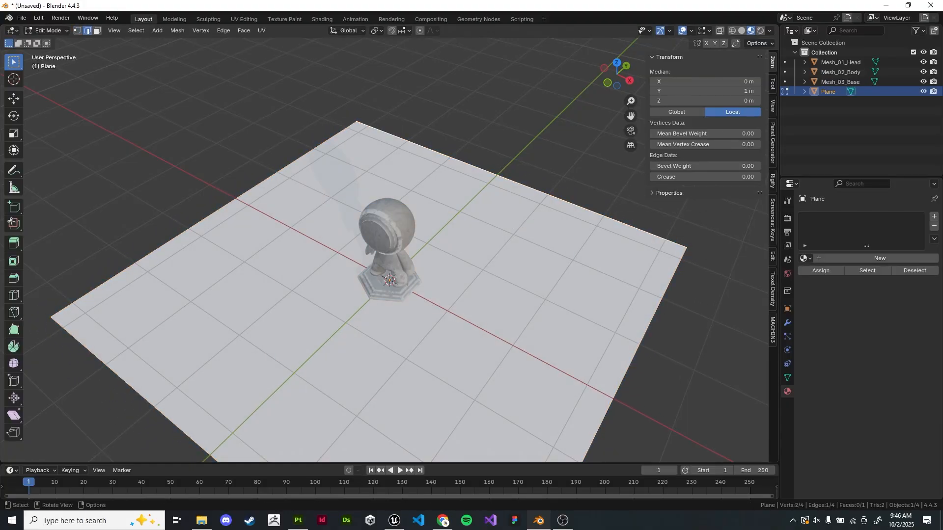
middle_drag(649, 314, 579, 295)
scroll(580, 295, down, 7)
key(g)
key(g)
right_click(474, 246)
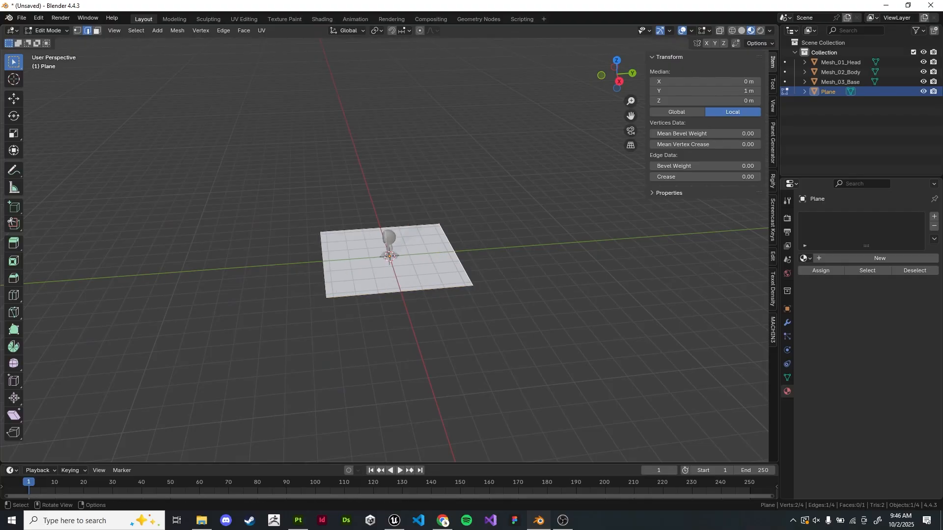
key(e)
key(z)
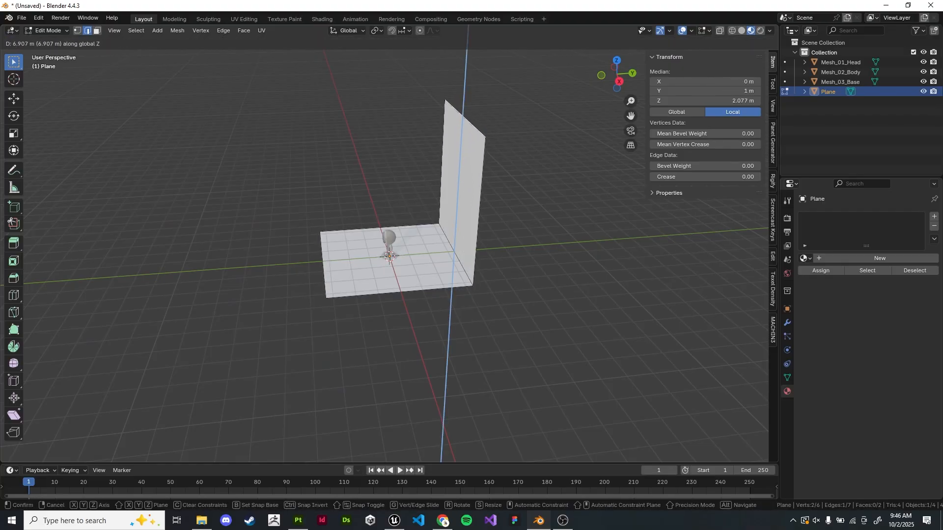
click(465, 110)
Bevel the edge between floor and wall by about 0.7 m with 35 segments, and return to Object Mode
click(471, 228)
middle_drag(417, 206, 469, 261)
scroll(511, 221, up, 3)
middle_drag(363, 256, 611, 198)
key(ctrl+b)
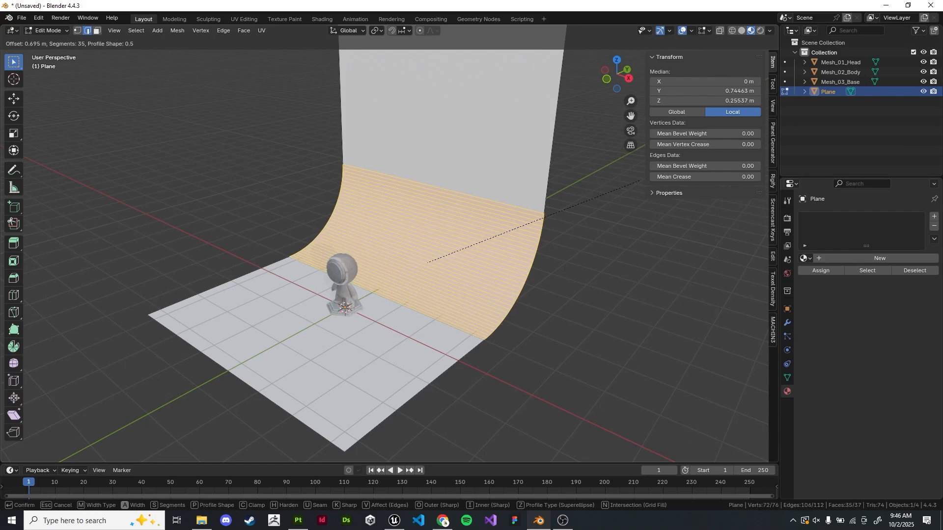
key(Return)
key(Tab)
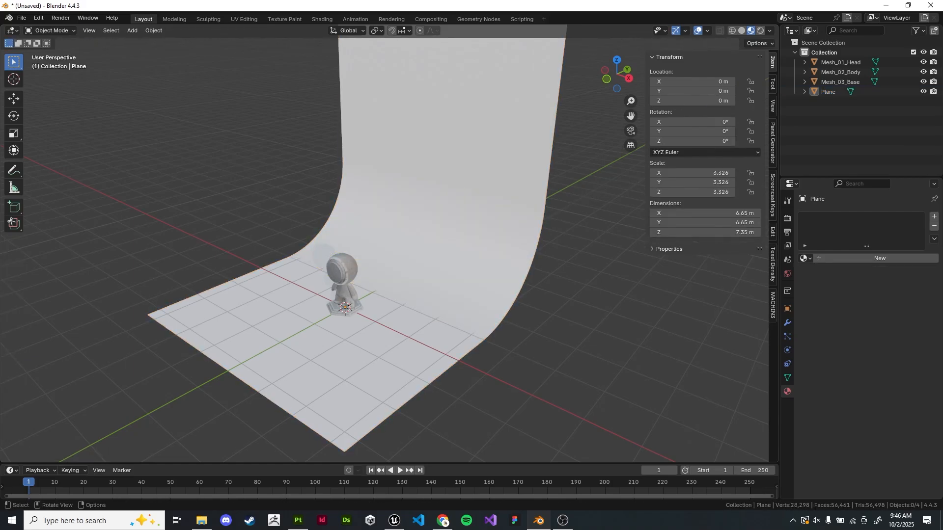
Shade the curved backdrop smooth and deselect it
click(511, 221)
right_click(597, 214)
click(596, 214)
click(596, 214)
Move the backdrop along the Y axis to about -0.44 m and deselect it
middle_drag(491, 245, 408, 226)
scroll(386, 244, up, 3)
click(446, 349)
click(448, 282)
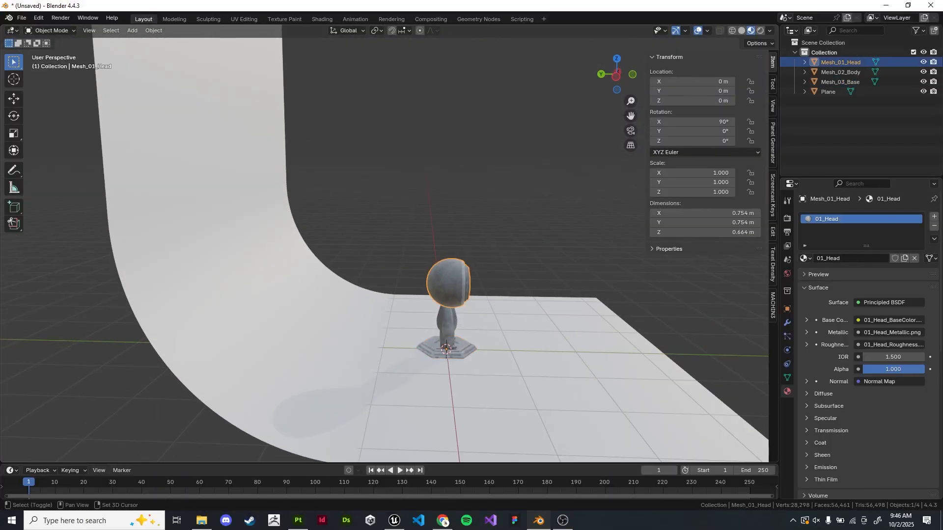
shift+click(446, 349)
click(511, 373)
key(g)
key(x)
key(y)
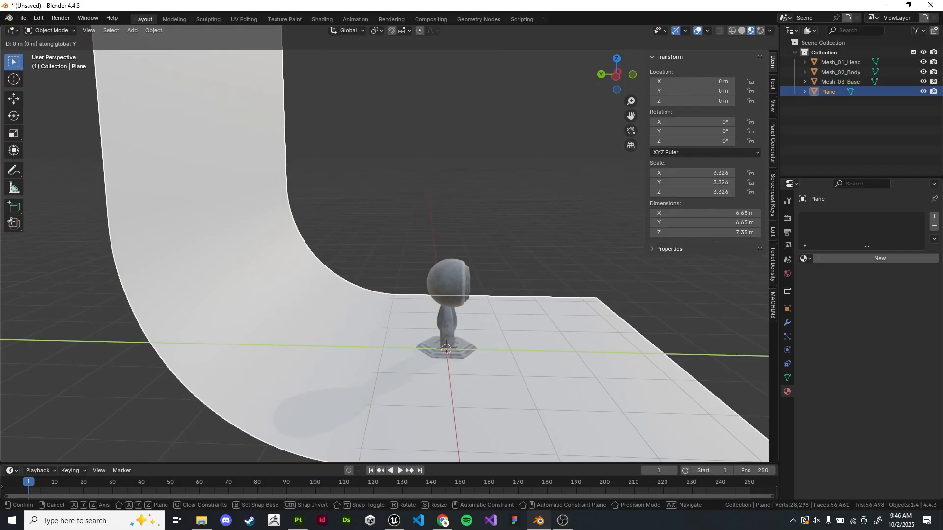
click(540, 221)
scroll(541, 221, down, 1)
click(540, 221)
mouse_move(540, 221)
middle_down()
mouse_move(415, 236)
mouse_move(479, 239)
mouse_move(462, 243)
mouse_move(528, 201)
mouse_move(486, 246)
middle_up()
Check the scene in Rendered shading, return to Material Preview, and examine the figure against the backdrop with the sidebar hidden
key(z)
scroll(442, 209, up, 4)
middle_drag(442, 209, 432, 219)
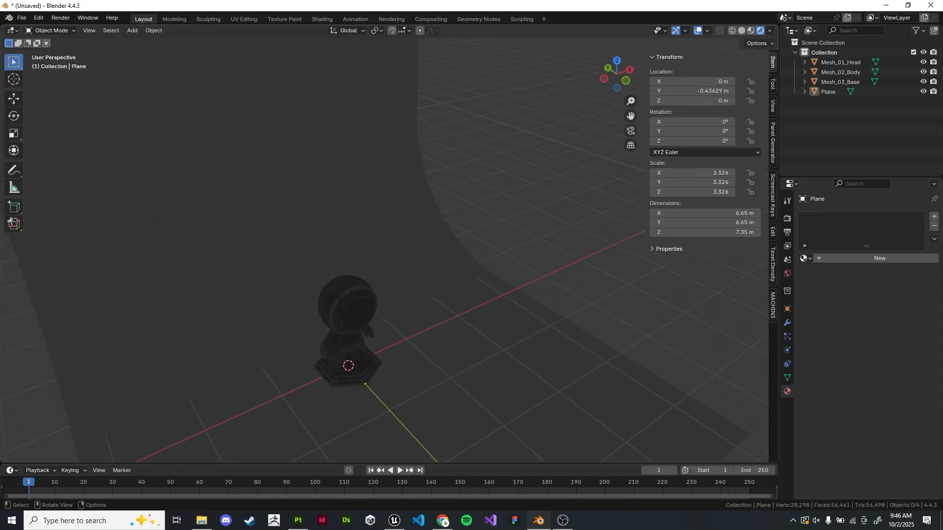
scroll(416, 344, down, 1)
shift+middle_drag(374, 171, 389, 226)
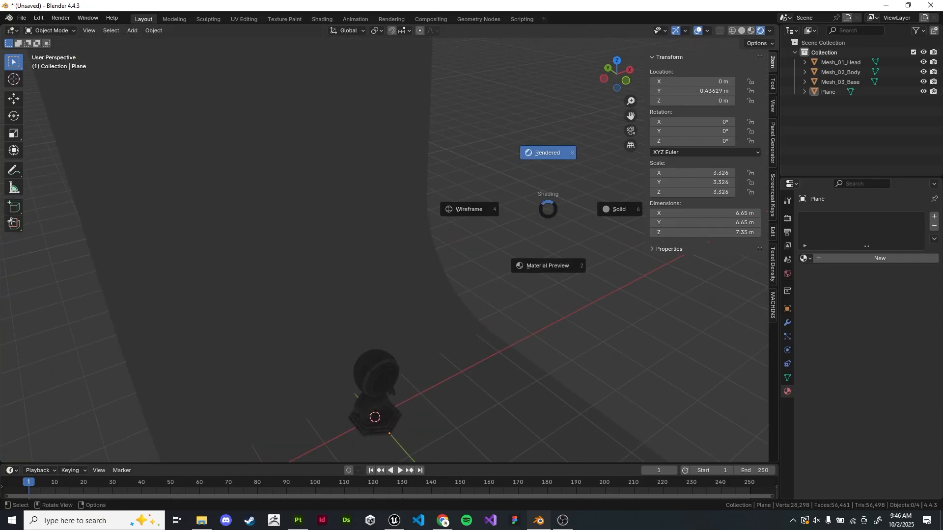
click(550, 267)
middle_drag(550, 267, 336, 91)
scroll(466, 199, up, 3)
scroll(442, 179, down, 2)
key(n)
scroll(444, 153, up, 2)
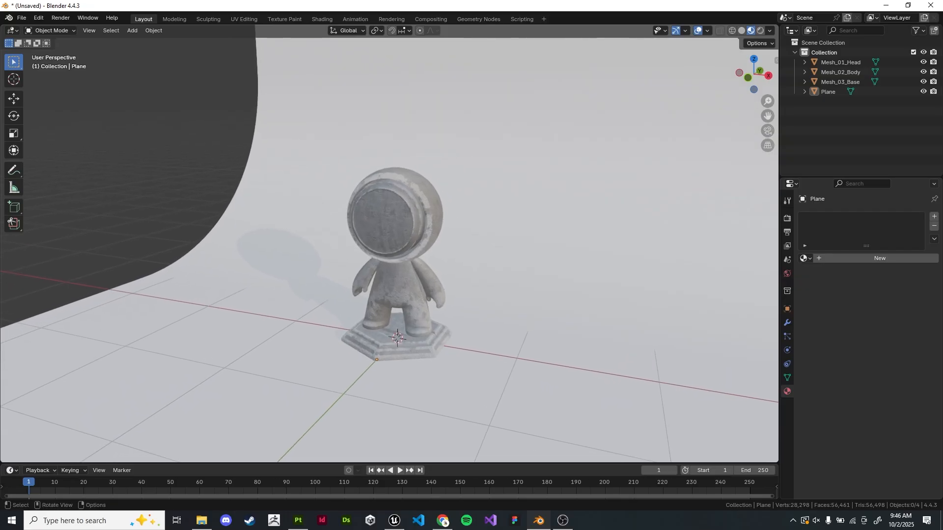
Add a camera to the scene
key(shift+a)
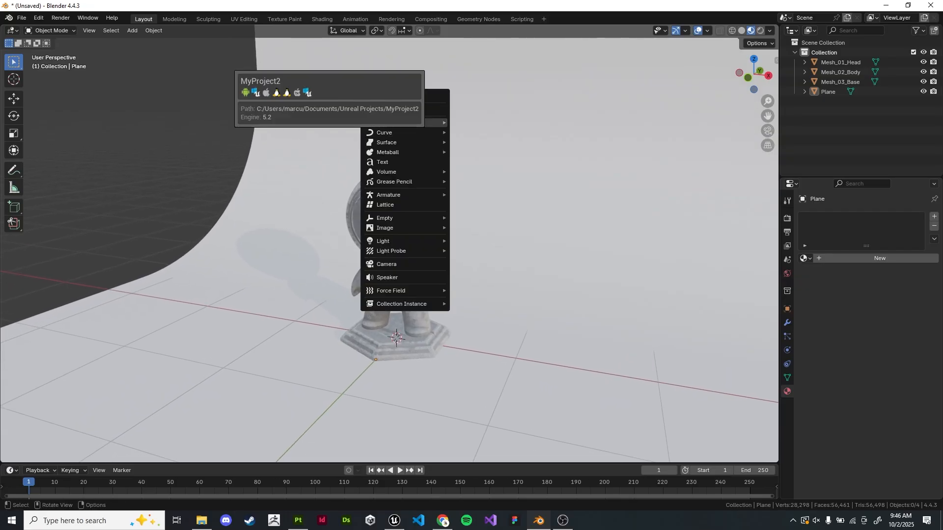
key(Escape)
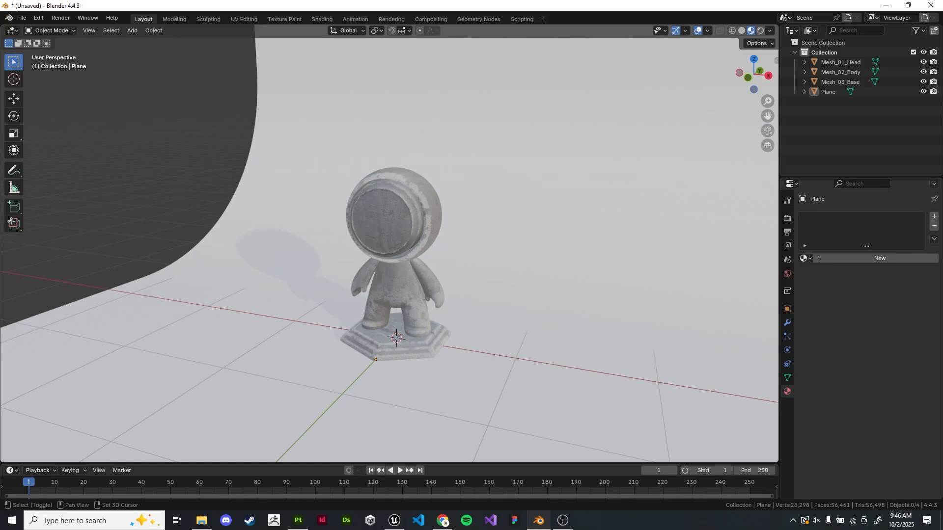
key(shift+a)
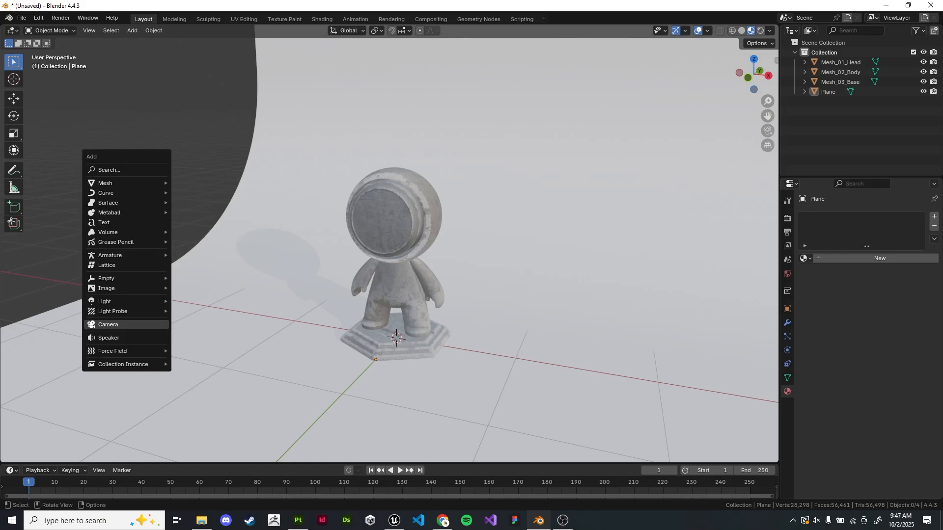
click(127, 325)
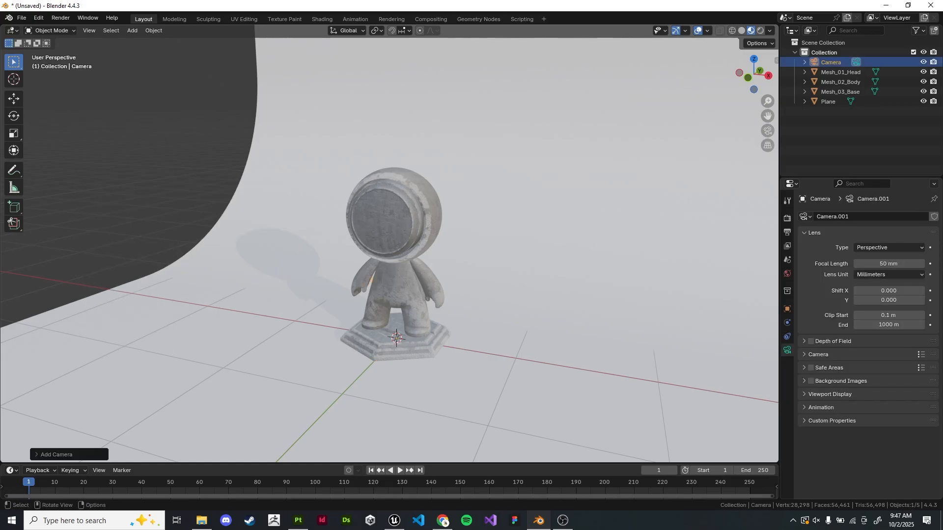
middle_drag(396, 338, 182, 327)
scroll(207, 334, up, 3)
middle_drag(368, 334, 339, 301)
Move the camera away from the figure along Y and raise it so it faces the figure from the front
key(KP_3)
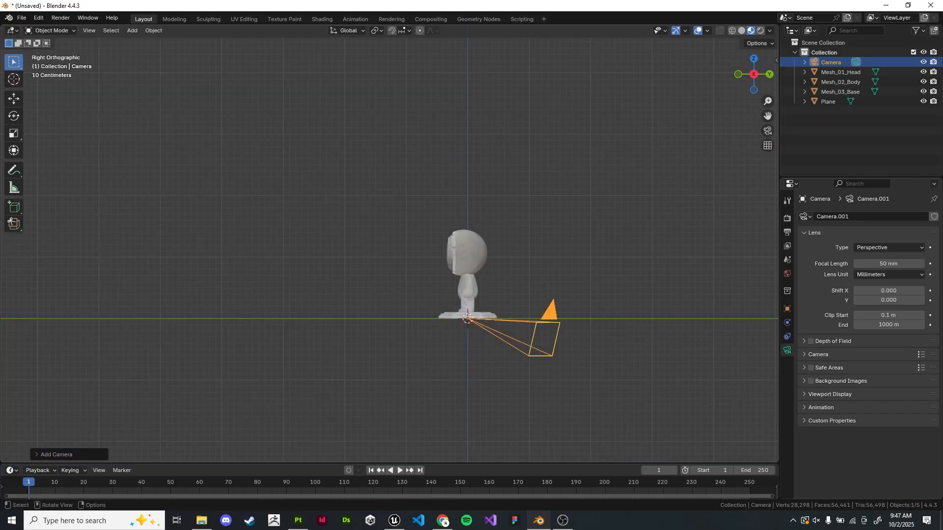
key(KP_1)
key(g)
click(442, 196)
middle_drag(442, 197, 579, 305)
key(g)
key(y)
click(412, 221)
middle_drag(413, 221, 378, 150)
key(g)
click(428, 150)
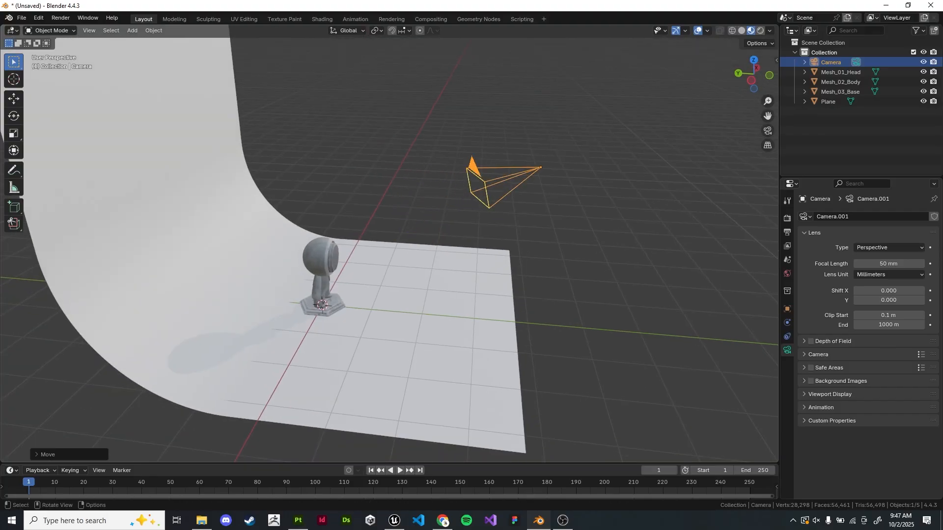
Look through the camera and adjust its position so the whole figure is framed near the center of the shot
key(KP_0)
key(g)
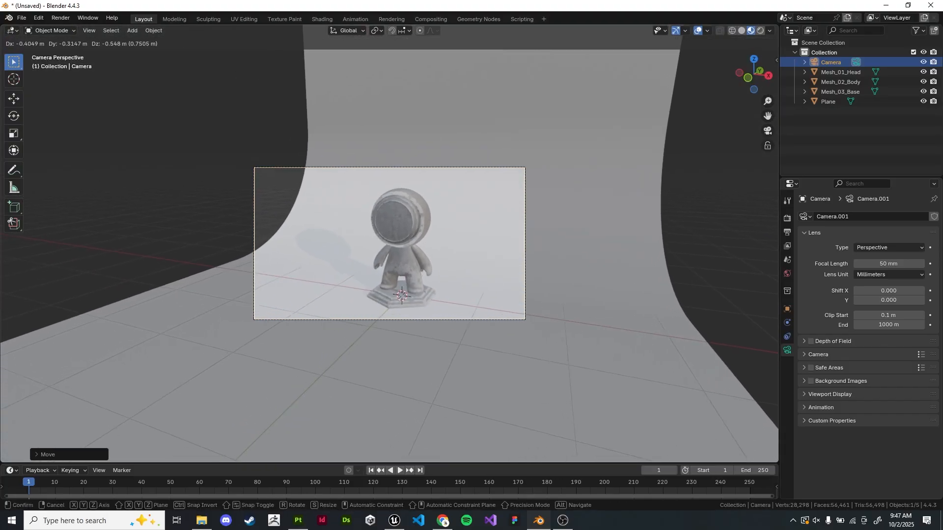
click(390, 243)
scroll(390, 244, down, 1)
middle_drag(389, 244, 528, 275)
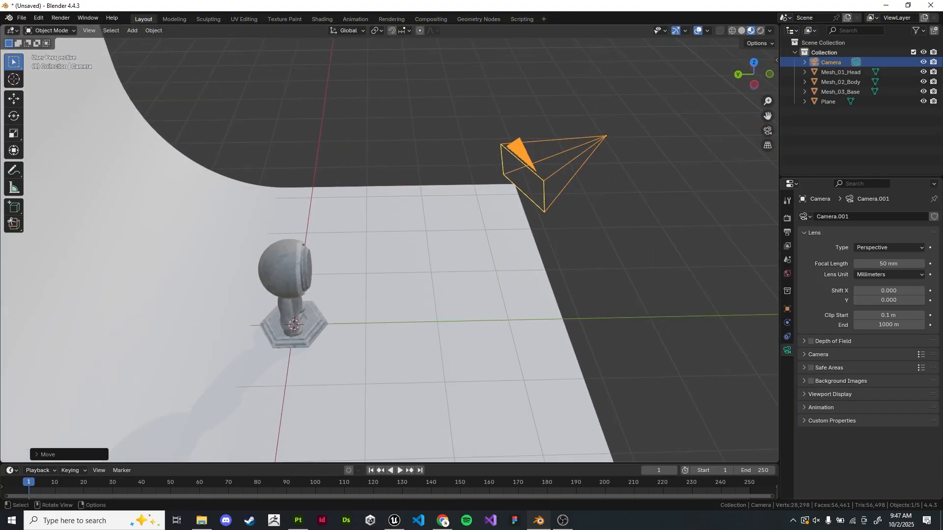
key(KP_0)
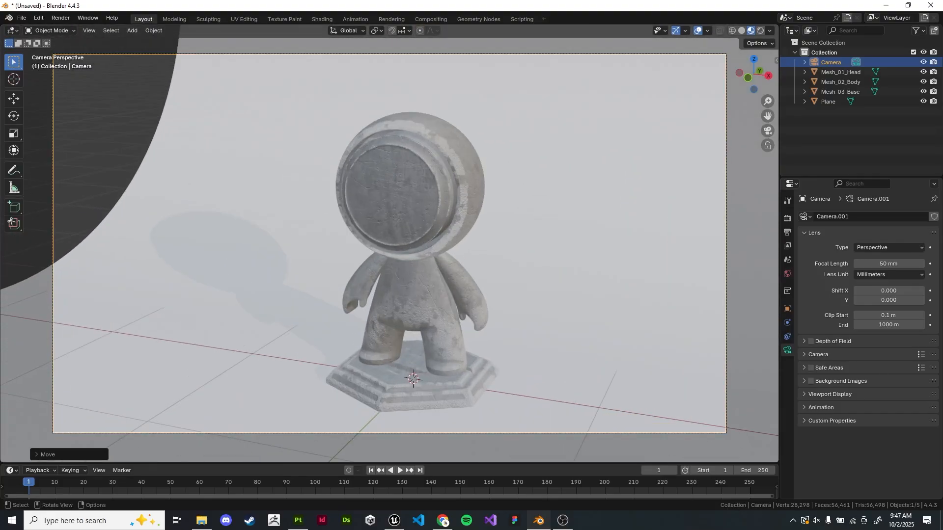
scroll(389, 243, down, 1)
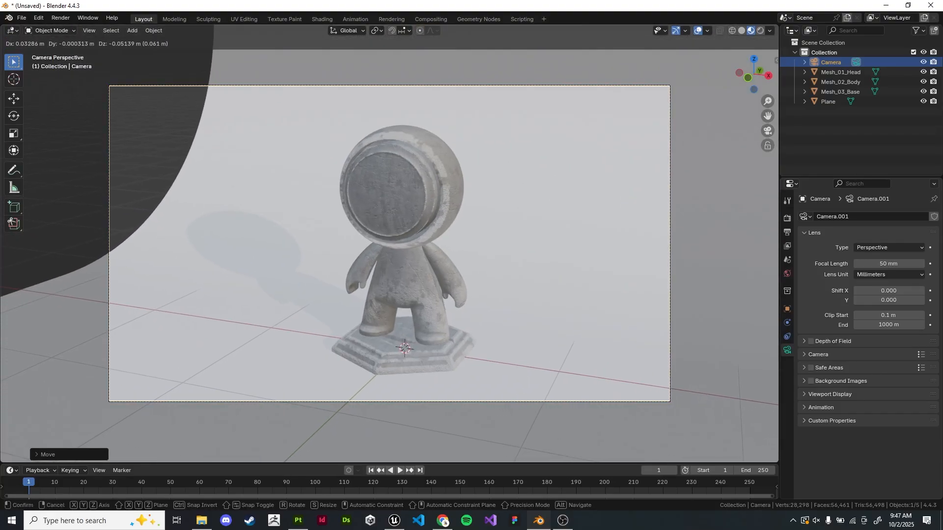
scroll(389, 243, down, 3)
Deselect the camera, check the camera view in Rendered shading, and return to Material Preview
key(z)
mouse_move(393, 245)
middle_down()
mouse_move(450, 268)
mouse_move(422, 278)
middle_up()
key(z)
scroll(389, 243, down, 4)
key(alt+a)
key(KP_0)
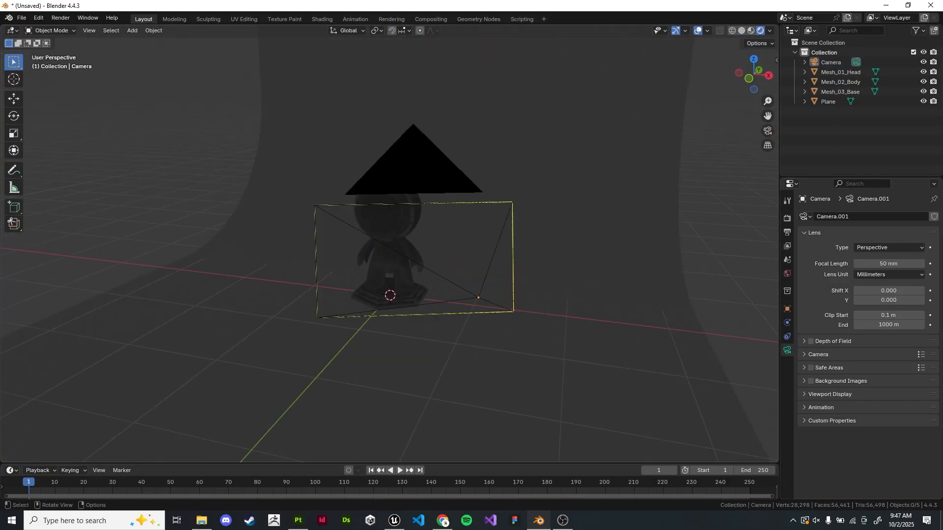
key(z)
scroll(519, 236, up, 5)
key(z)
click(518, 293)
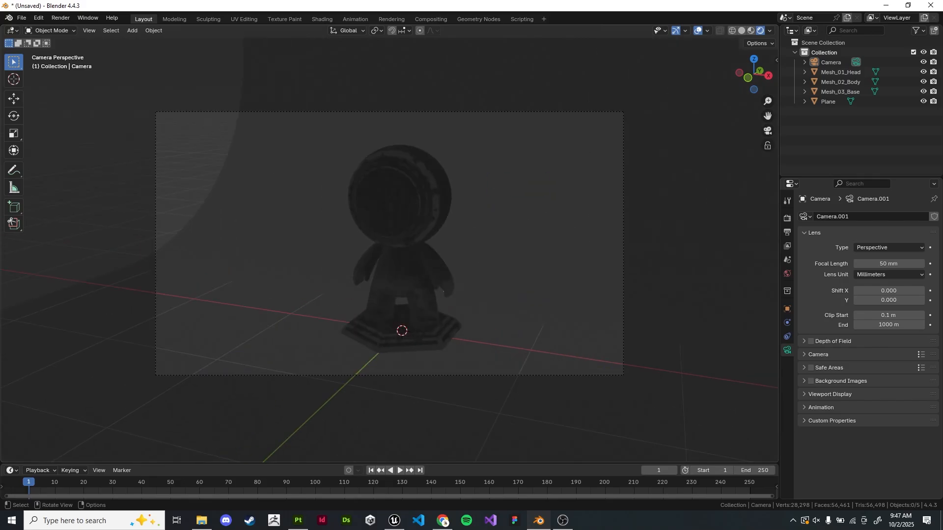
Leave the camera view to show the whole set, and set the viewport shading to Solid
scroll(518, 261, down, 6)
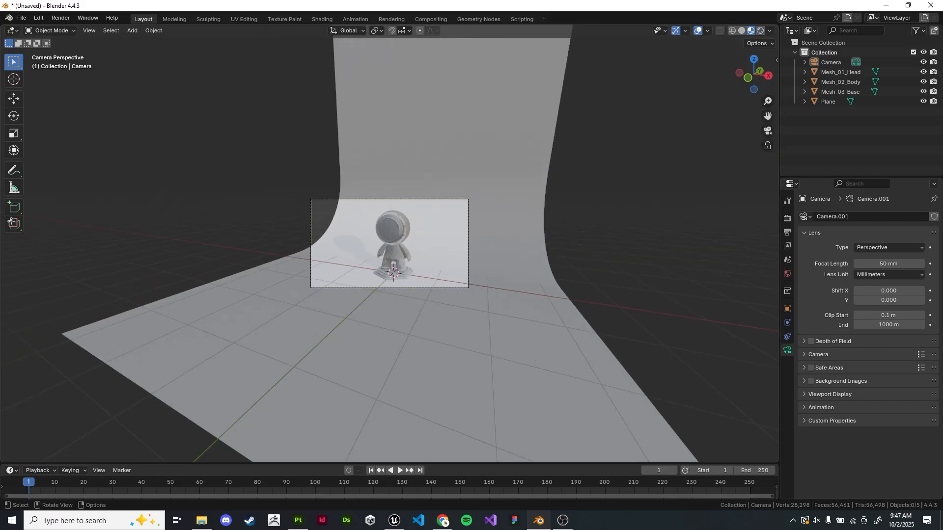
middle_drag(364, 185, 427, 191)
scroll(428, 191, down, 5)
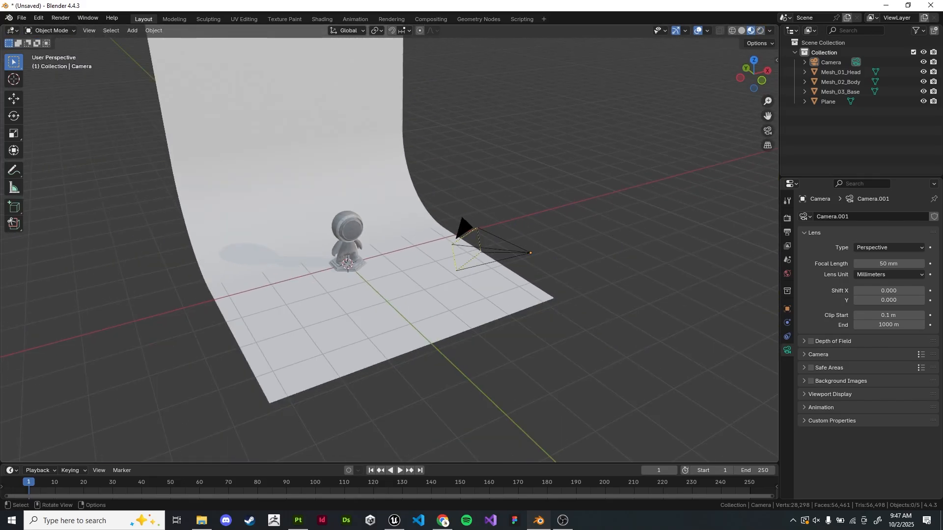
scroll(427, 191, up, 2)
key(shift+a)
key(Escape)
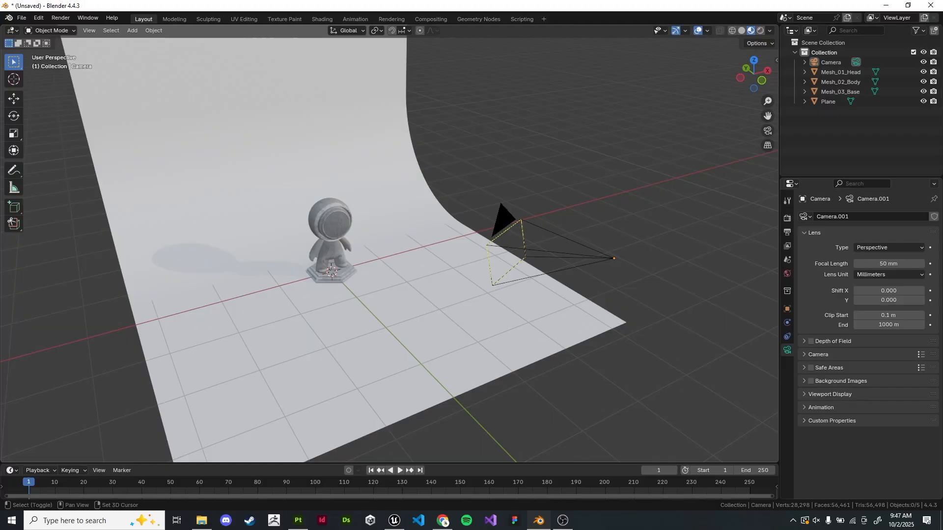
key(z)
click(718, 221)
shift+middle_drag(718, 221, 737, 206)
scroll(738, 206, down, 3)
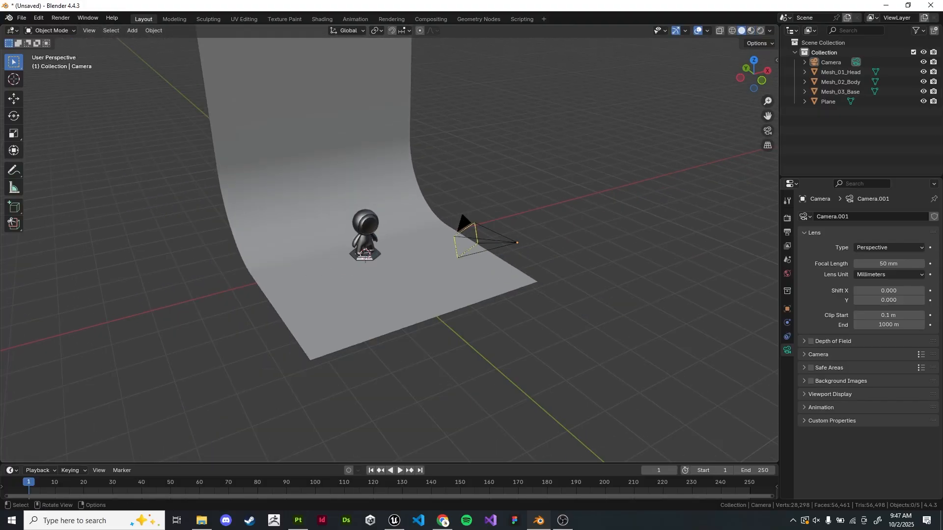
scroll(466, 221, up, 2)
Add an area light and raise it along the Z axis above the figure's head
key(shift+a)
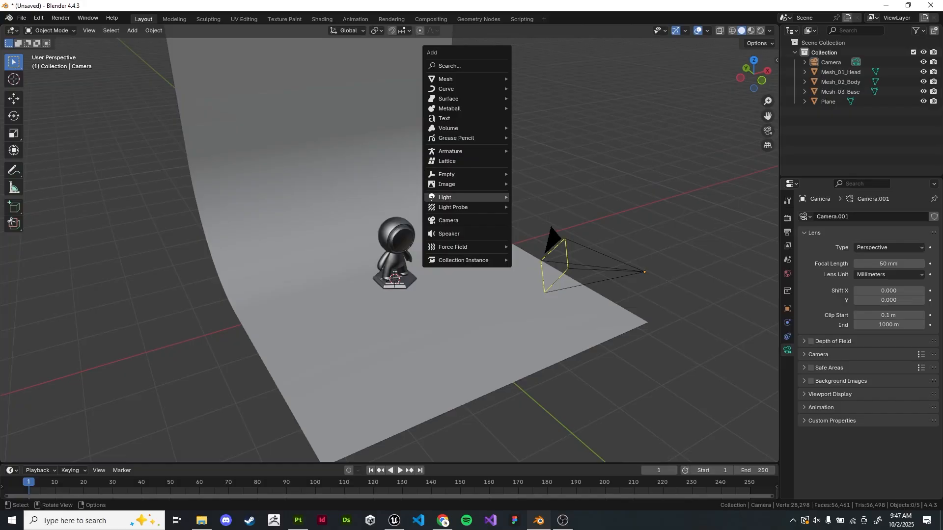
mouse_move(444, 197)
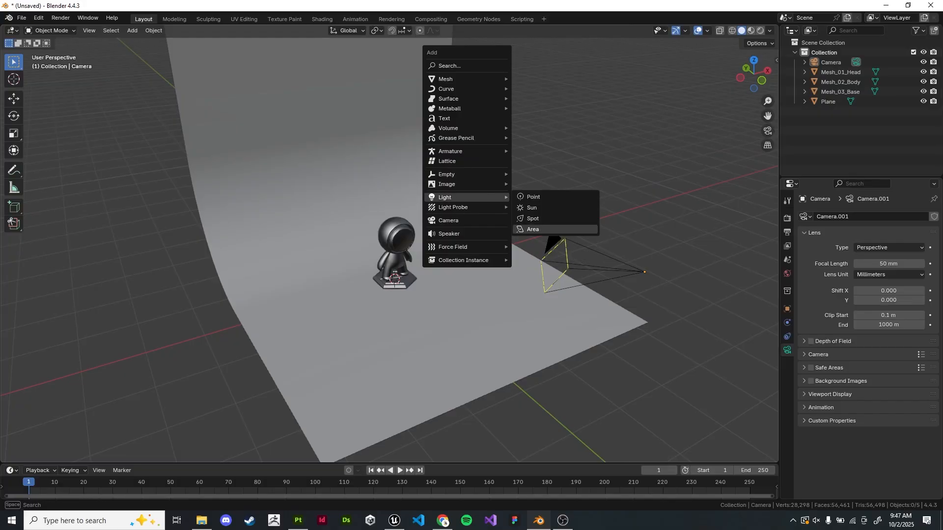
click(533, 229)
middle_drag(533, 229, 614, 209)
key(g)
key(z)
click(614, 54)
middle_drag(614, 54, 626, 110)
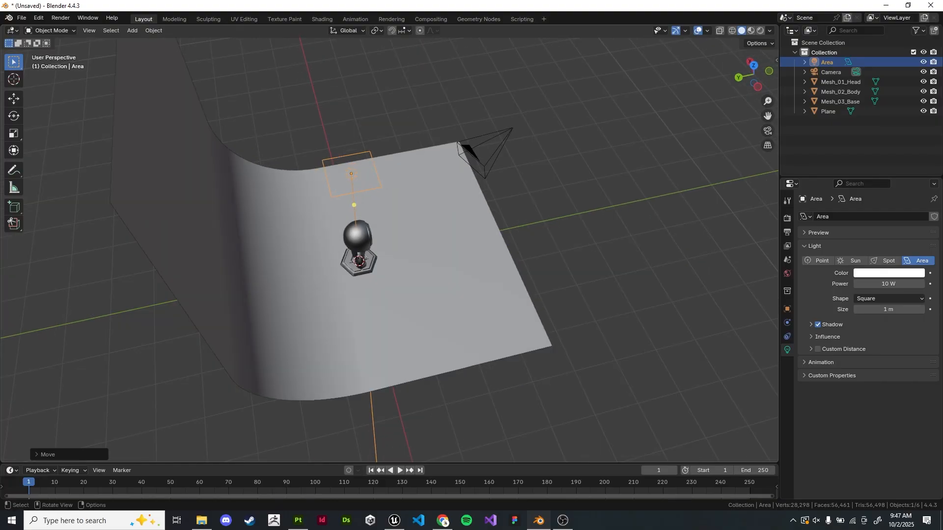
From the top view, move the area light to the front-left corner of the backdrop and turn it toward the figure
key(KP_7)
key(g)
click(333, 329)
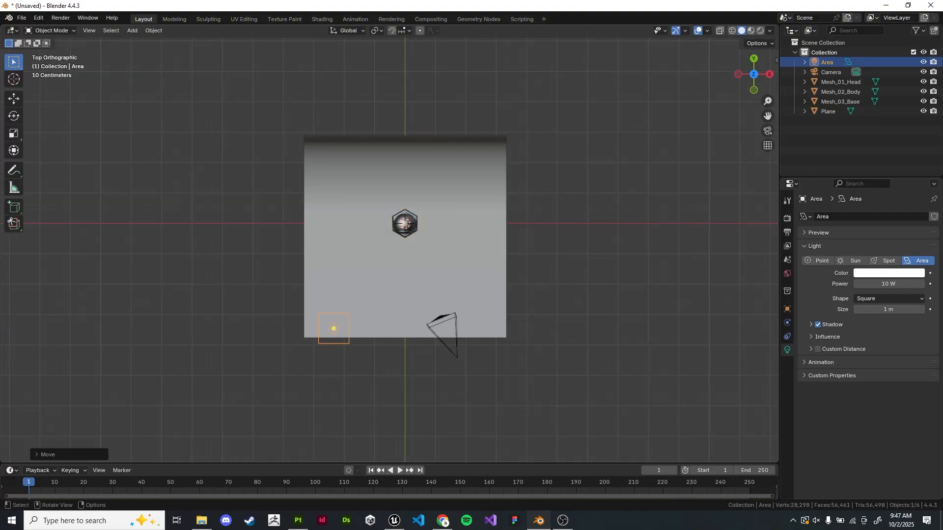
middle_drag(555, 216, 548, 177)
key(KP_7)
middle_drag(480, 211, 479, 238)
scroll(393, 269, up, 4)
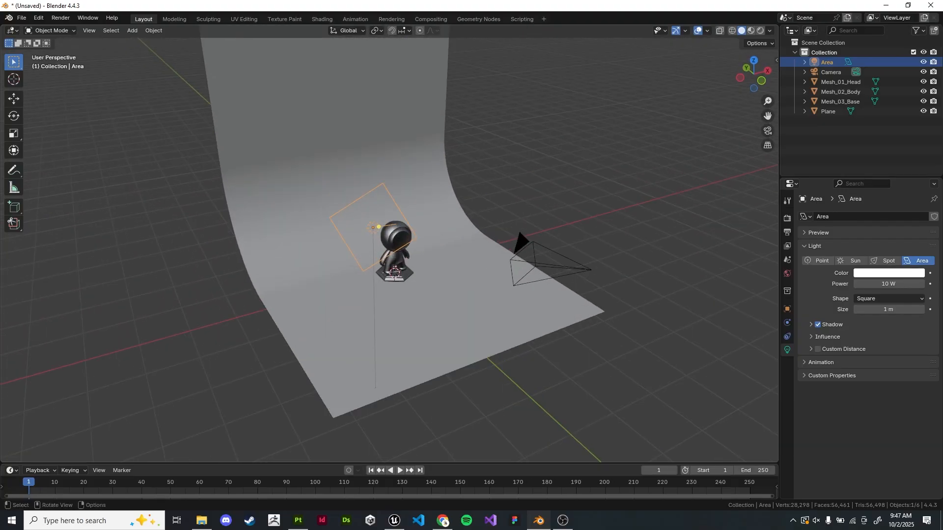
Set the viewport to Rendered shading and view the figure together with the area light
mouse_move(393, 269)
middle_down()
mouse_move(420, 259)
mouse_move(369, 279)
middle_up()
key(z)
click(558, 104)
middle_drag(559, 128, 565, 108)
scroll(559, 118, up, 2)
scroll(559, 118, down, 1)
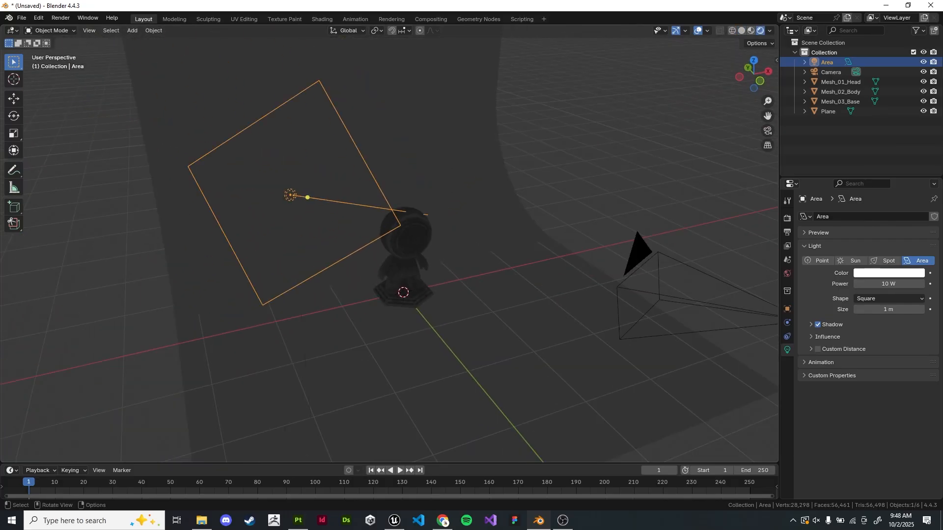
Scale the area light up to about 1.9 times and raise its power to about 149 W
key(s)
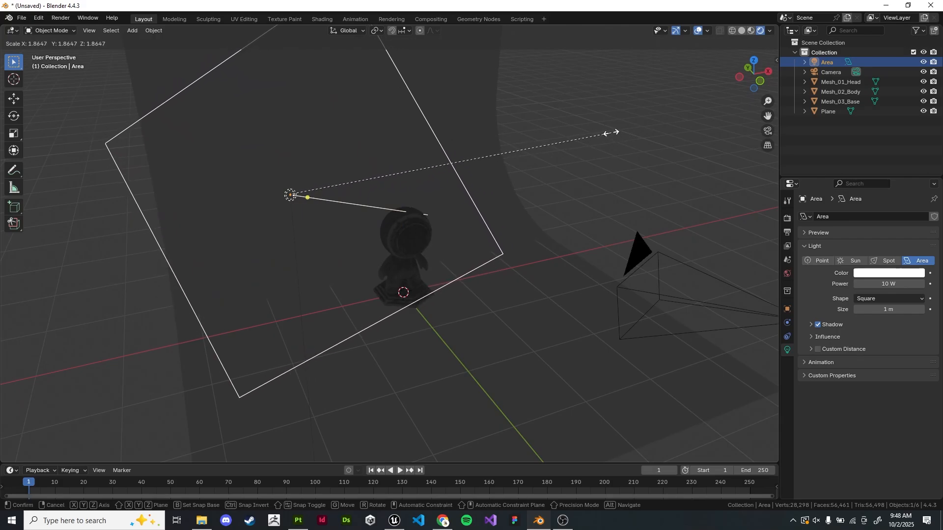
click(612, 138)
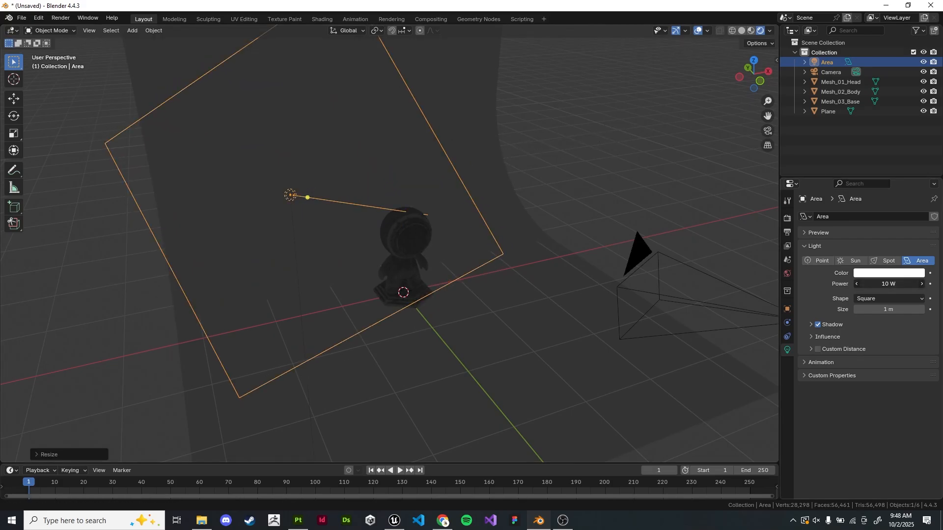
drag(889, 284, 936, 284)
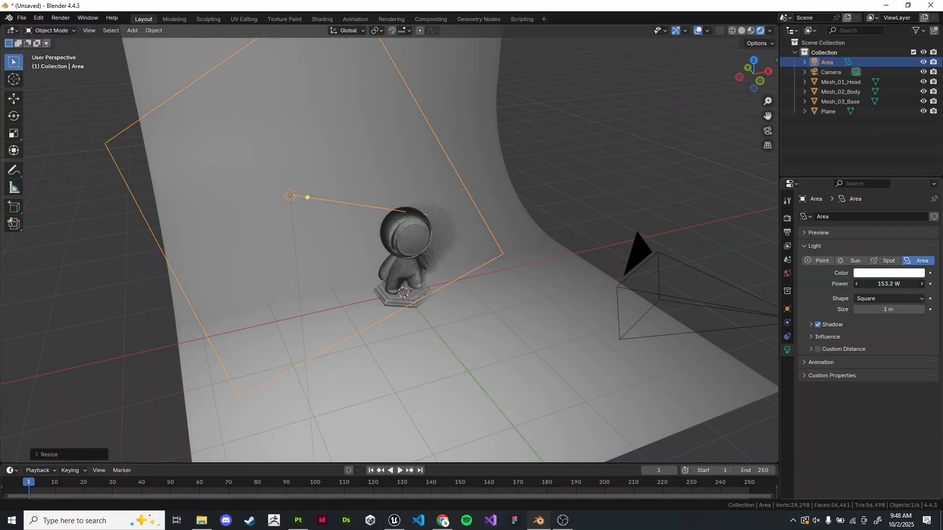
Reposition the area light in front of and above the figure, rotating it freely to aim at the head
scroll(418, 236, down, 4)
middle_drag(417, 236, 366, 214)
key(g)
click(295, 201)
key(g)
click(430, 196)
key(g)
key(r)
key(r)
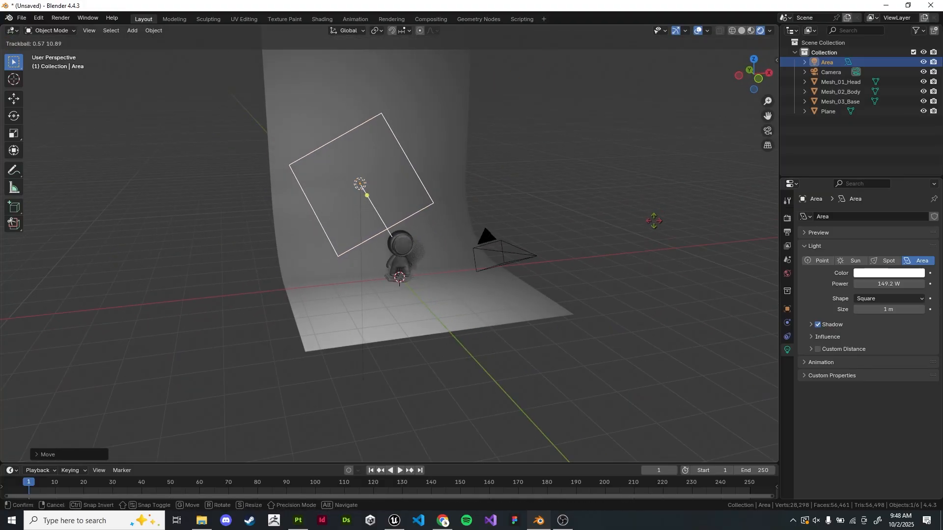
click(655, 220)
key(r)
key(r)
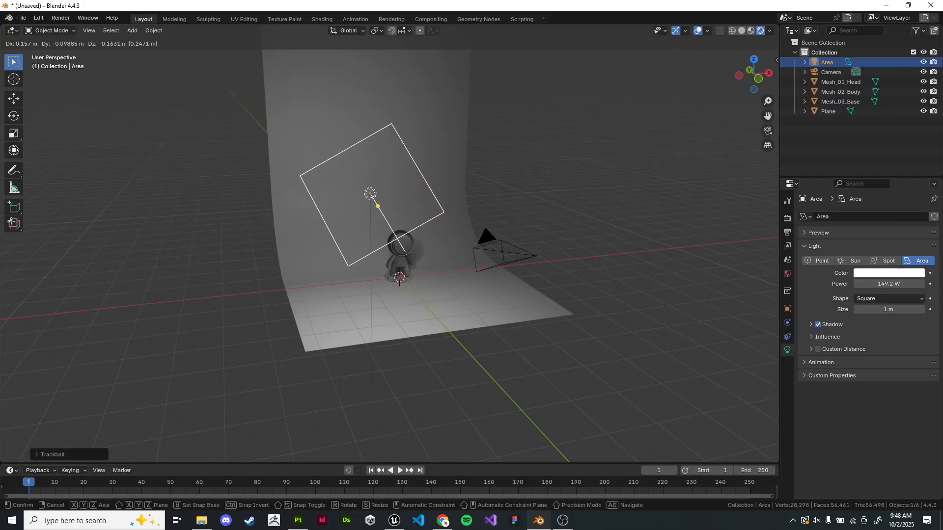
click(565, 205)
key(r)
key(r)
click(567, 213)
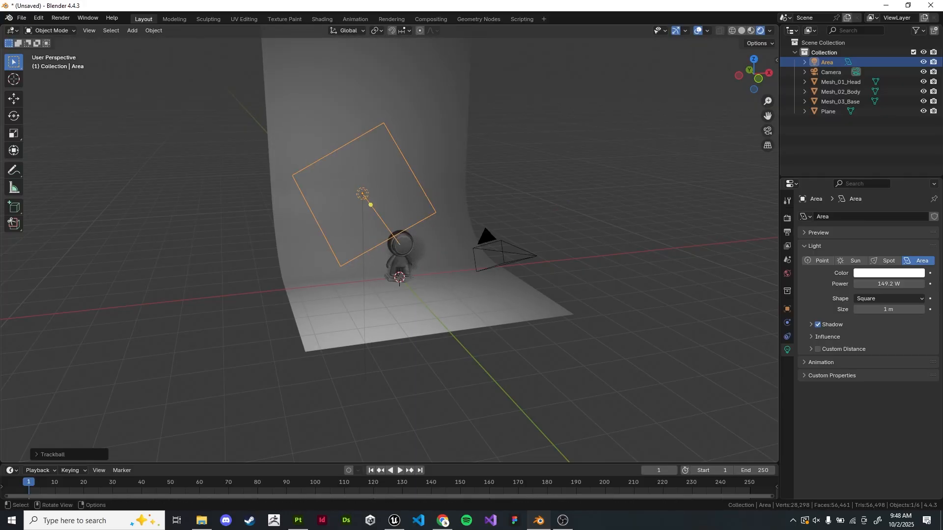
Pull the area light out past the backdrop's front-left corner and re-aim it at the figure's head
scroll(568, 212, up, 2)
key(g)
click(495, 185)
key(r)
key(r)
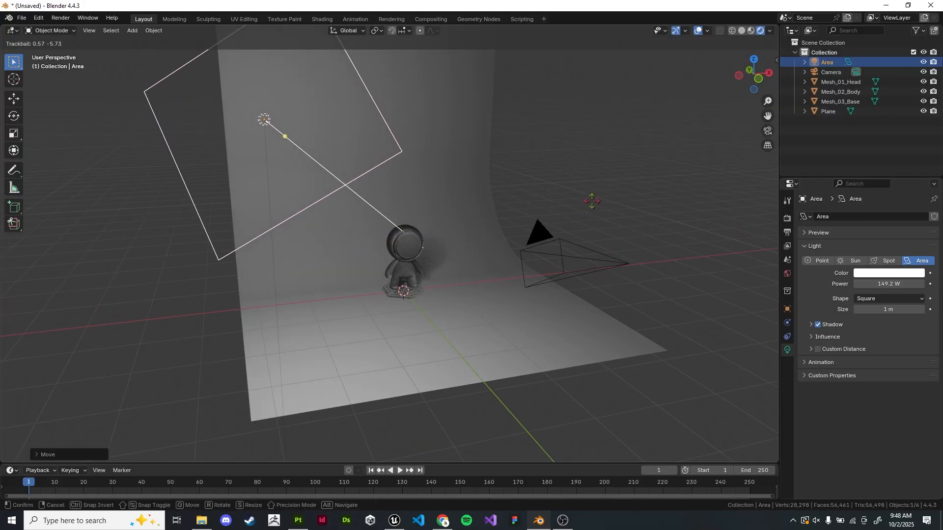
click(591, 202)
scroll(591, 202, up, 6)
middle_drag(592, 202, 527, 189)
scroll(389, 243, down, 8)
middle_drag(389, 243, 418, 290)
scroll(390, 244, down, 4)
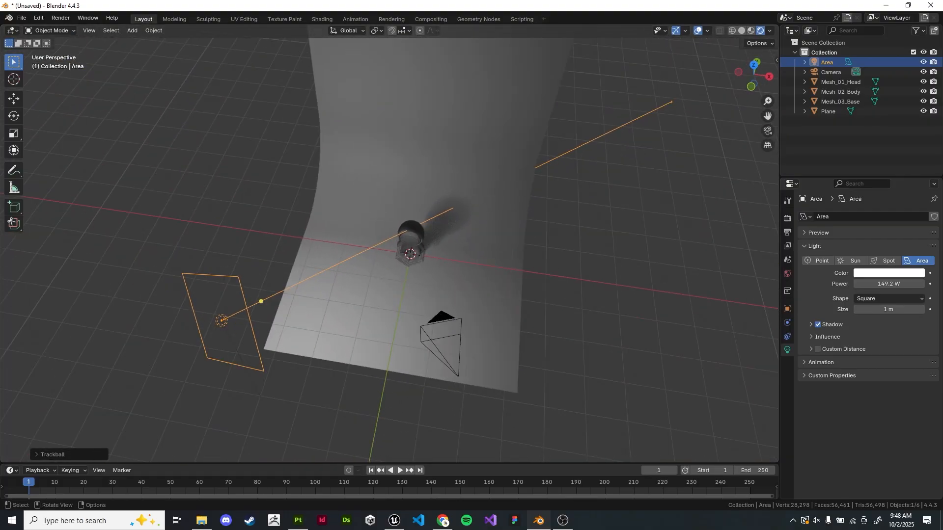
Deselect the area light and set its power to 200 W
key(alt+a)
scroll(390, 243, up, 8)
middle_drag(390, 243, 450, 210)
scroll(445, 196, up, 2)
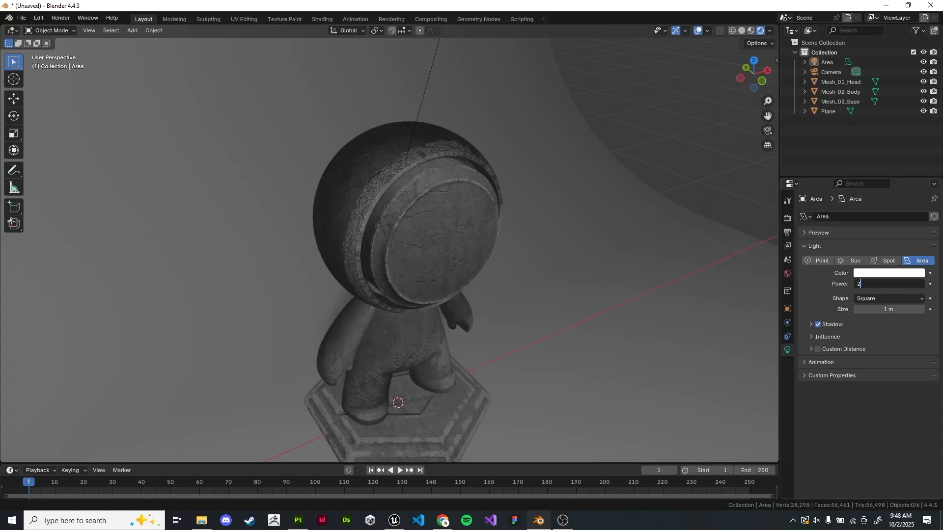
key(Return)
Check the lit figure from the front and set the area light's power to 250 W
scroll(390, 243, down, 8)
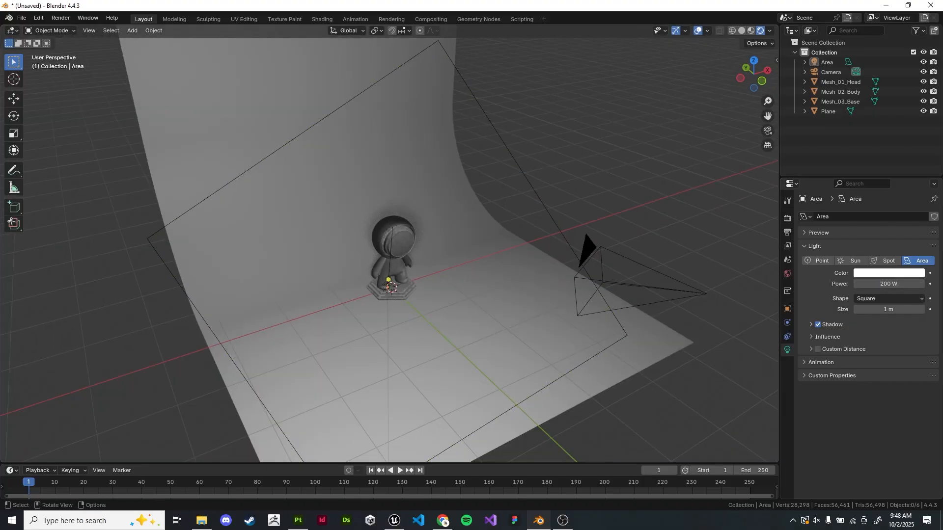
middle_drag(423, 255, 297, 196)
scroll(389, 243, up, 4)
scroll(389, 243, up, 2)
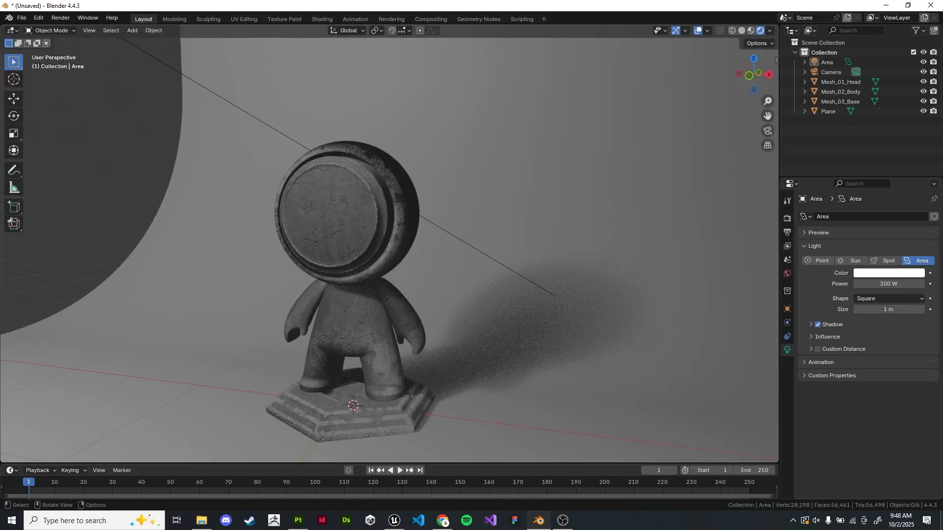
scroll(390, 243, down, 3)
alt+middle_click(356, 235)
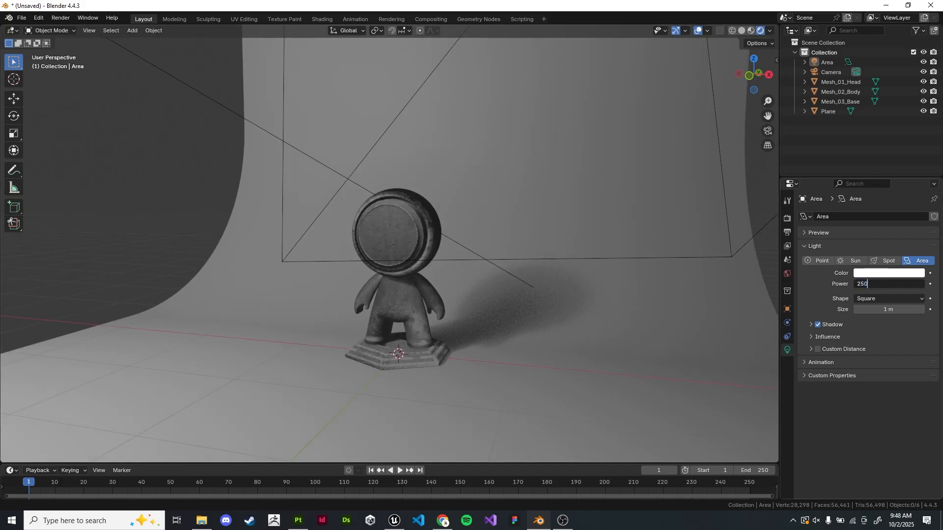
key(Return)
Duplicate the area light across to the camera's side of the set and rotate the copy to face the figure
scroll(390, 243, down, 6)
middle_drag(389, 243, 506, 270)
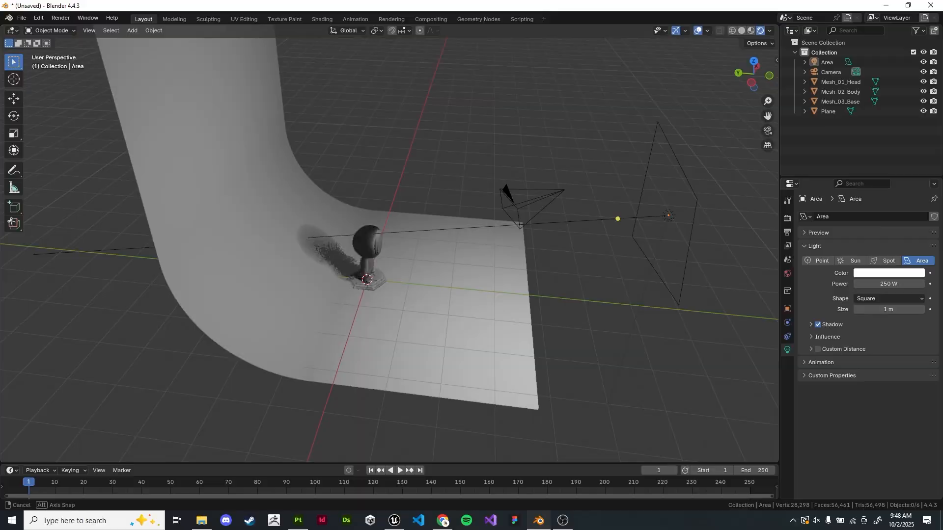
middle_drag(427, 177, 484, 217)
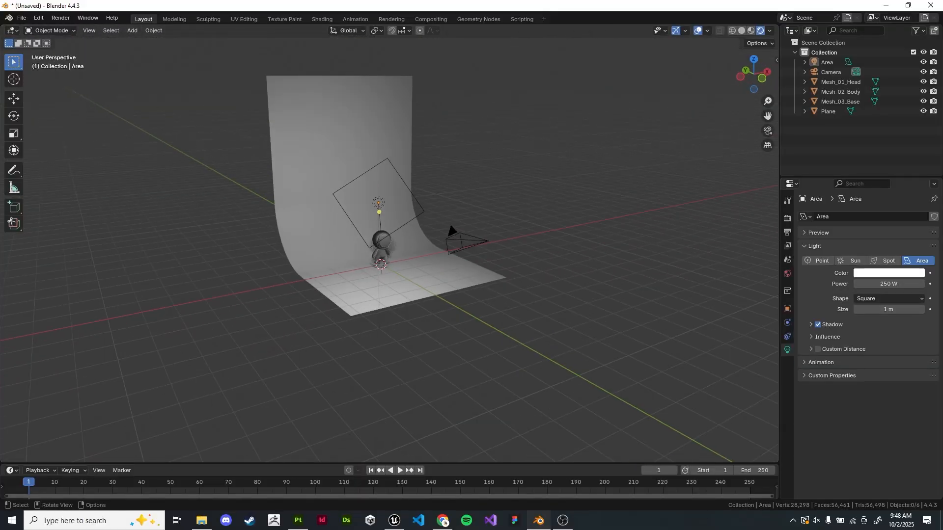
click(379, 203)
middle_drag(379, 203, 419, 240)
key(shift+d)
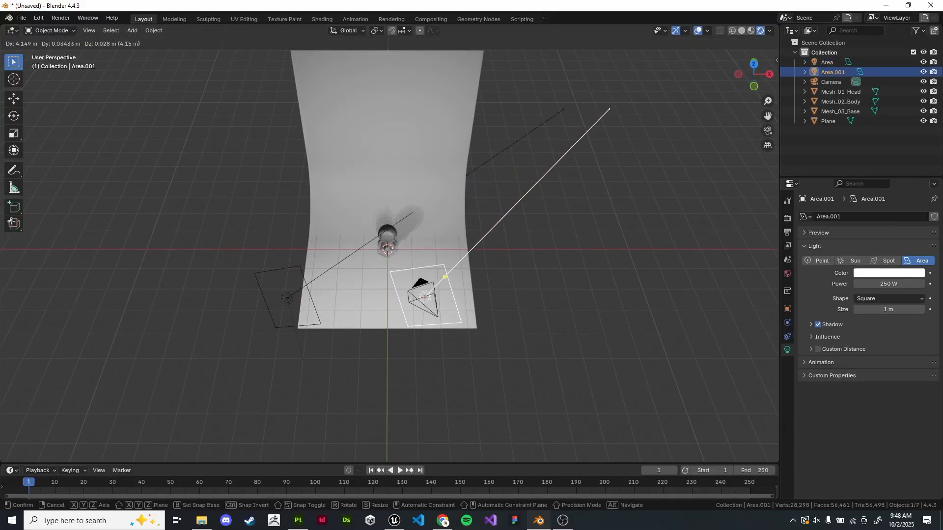
key(r)
key(r)
click(682, 262)
Scale the second area light down and move it to the backdrop's right edge, pointing it at the figure
key(s)
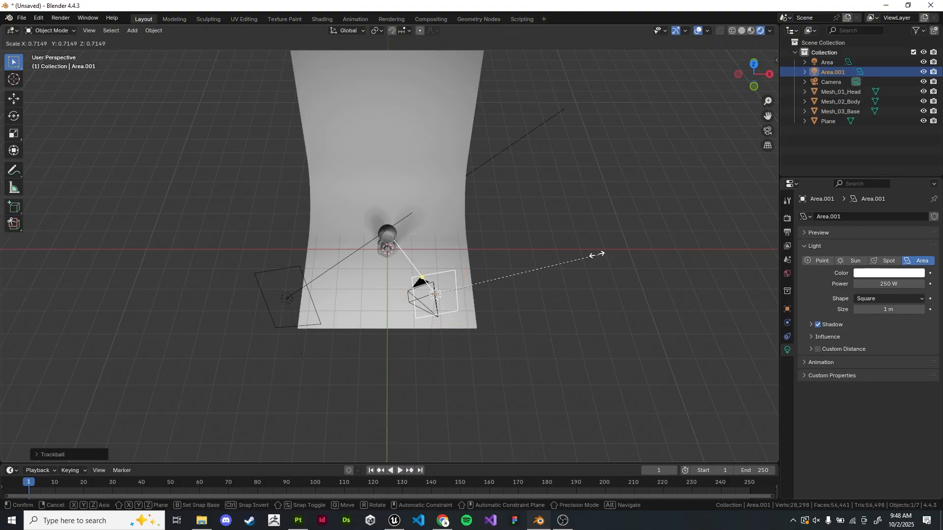
click(535, 267)
key(g)
click(592, 238)
key(r)
key(r)
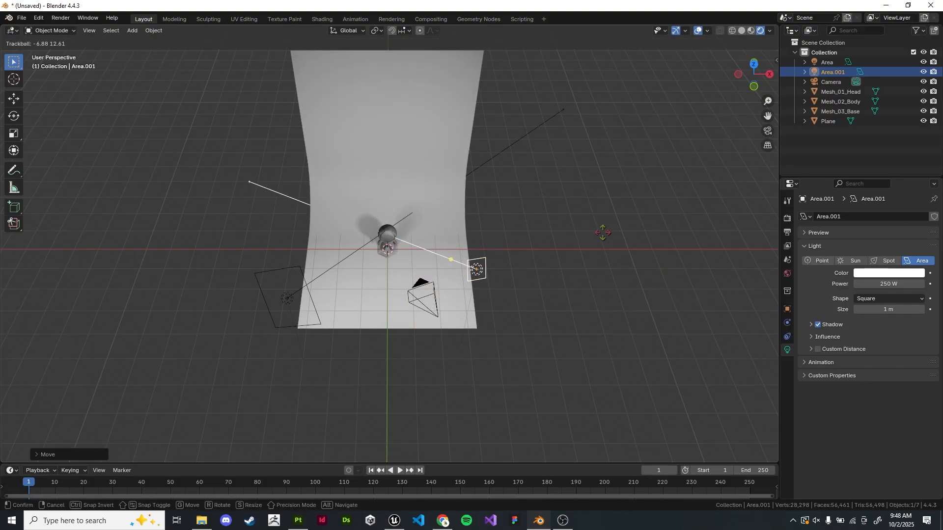
click(604, 233)
Fine-tune the second area light's position near the backdrop's right edge and aim it at the head again
key(g)
click(561, 240)
key(r)
key(r)
click(568, 251)
Set the second area light's power to 300 W and its size to 0.4 m
scroll(569, 251, up, 6)
middle_drag(569, 251, 595, 213)
scroll(389, 244, up, 4)
middle_drag(389, 244, 402, 255)
scroll(389, 244, up, 3)
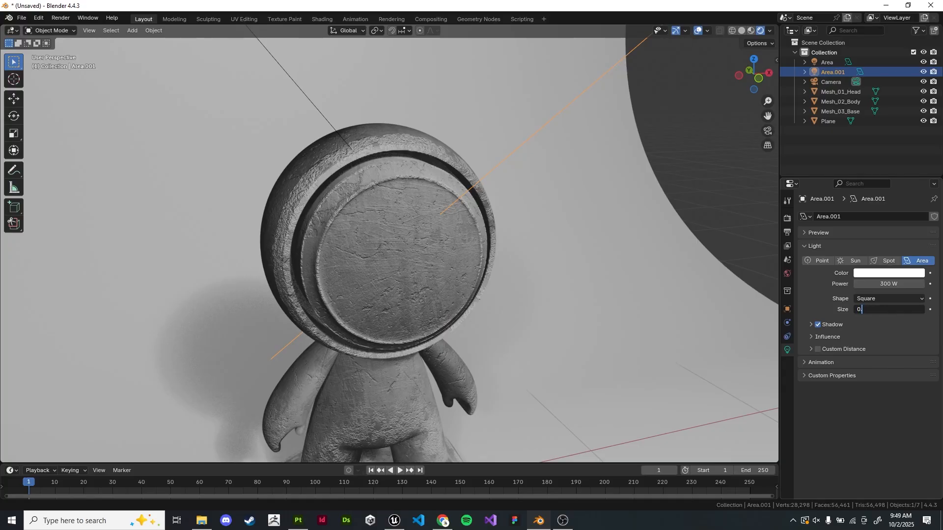
key(Return)
scroll(388, 246, down, 5)
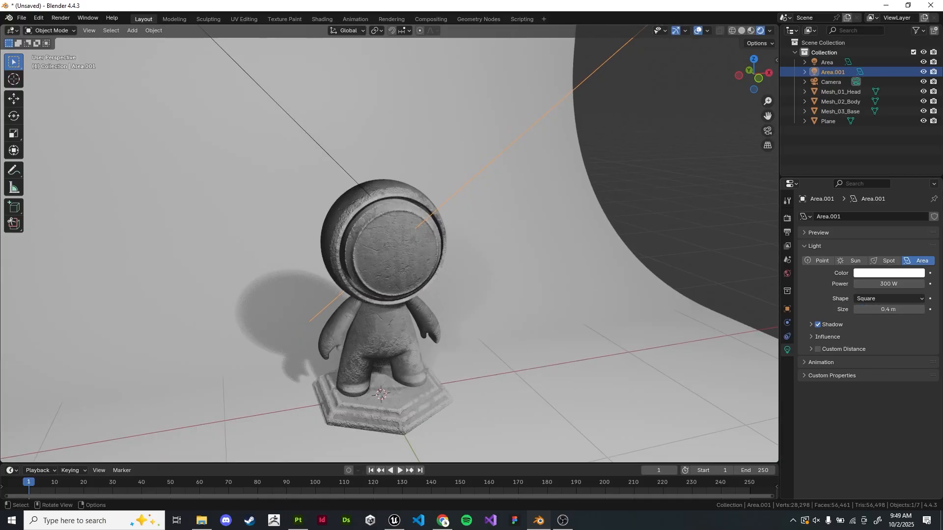
Move the second area light outward beyond the backdrop's right side and adjust its rotation toward the figure
scroll(389, 245, up, 2)
scroll(389, 244, down, 8)
middle_drag(389, 245, 349, 270)
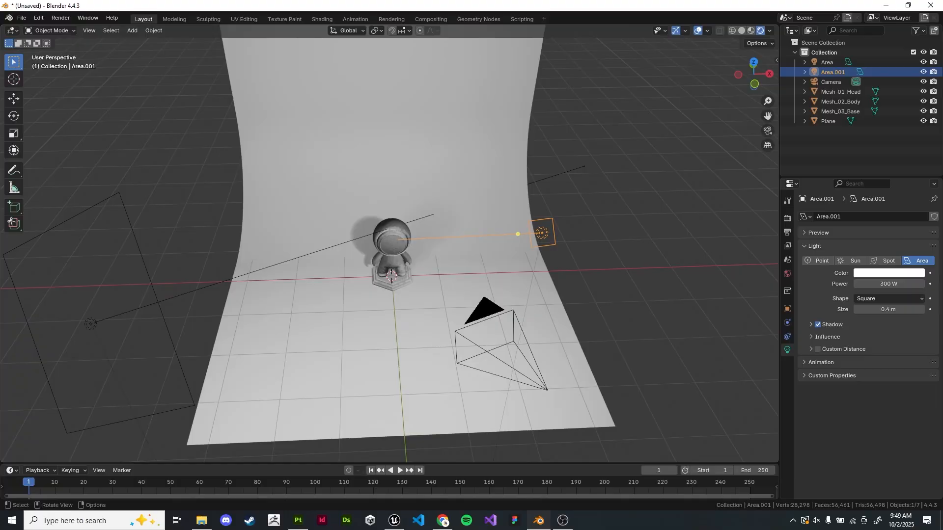
key(g)
click(676, 221)
key(r)
key(r)
click(676, 221)
Raise the second area light farther up and away from the figure, and tilt it down toward the head
key(g)
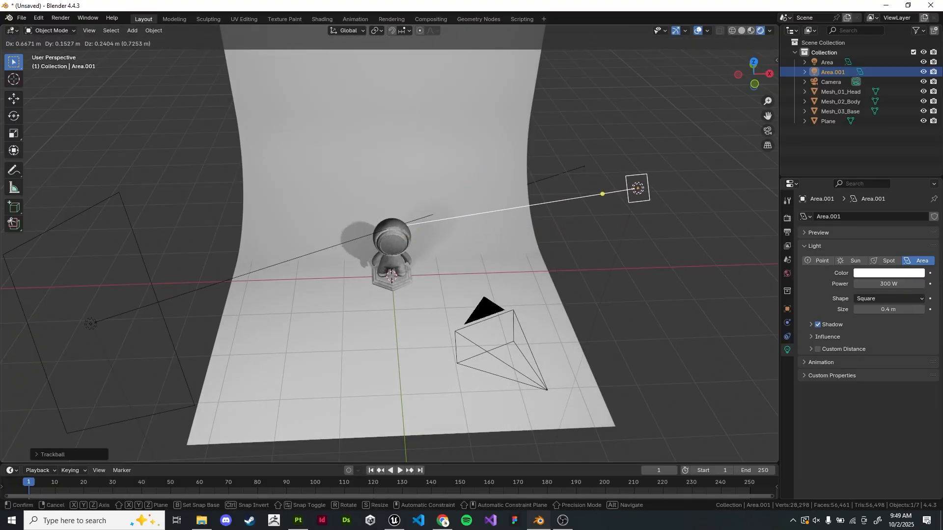
key(Return)
key(r)
key(r)
click(712, 211)
Bring the second area light slightly closer and lower, correct its aim, and deselect it
key(g)
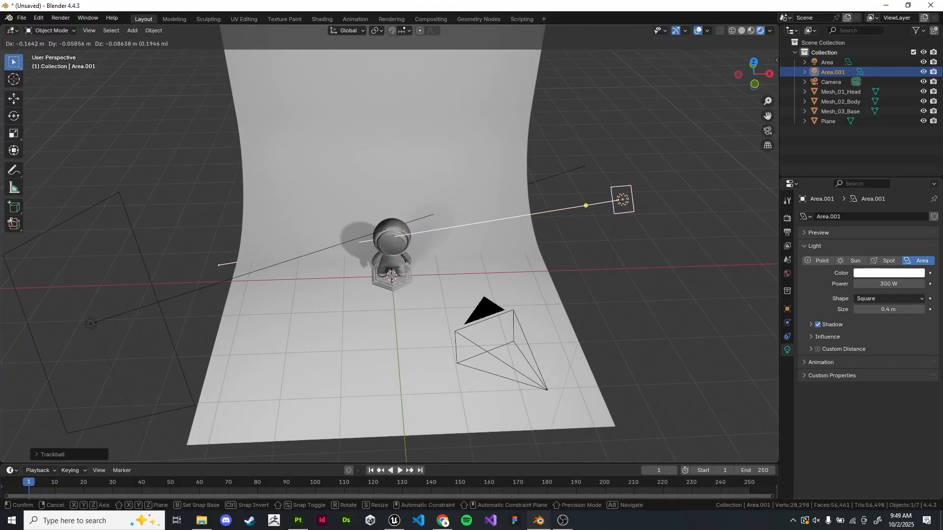
click(666, 231)
key(r)
key(r)
click(665, 232)
click(666, 232)
Examine the two-light setup around the figure and through the camera
middle_drag(666, 232, 763, 216)
scroll(390, 243, down, 1)
middle_drag(390, 243, 330, 231)
scroll(389, 243, up, 5)
middle_drag(390, 243, 389, 266)
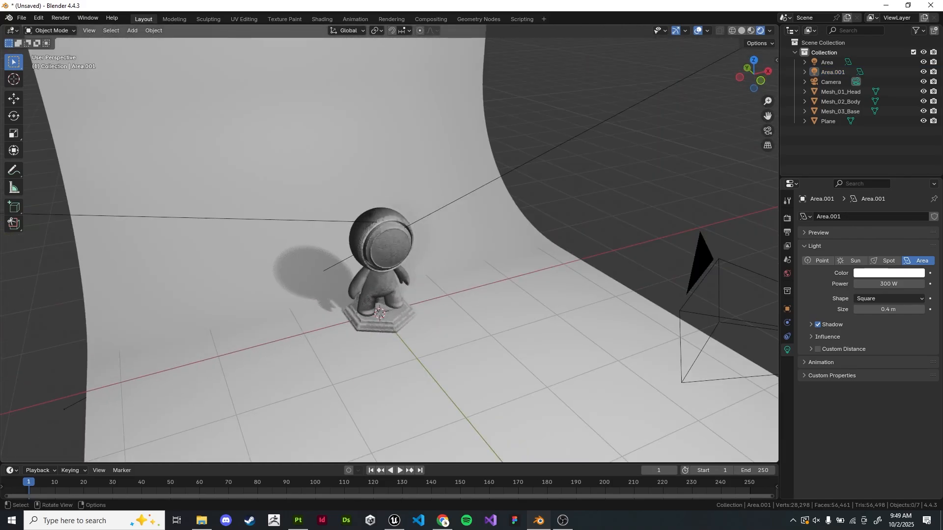
key(KP_9)
key(KP_0)
scroll(389, 243, up, 11)
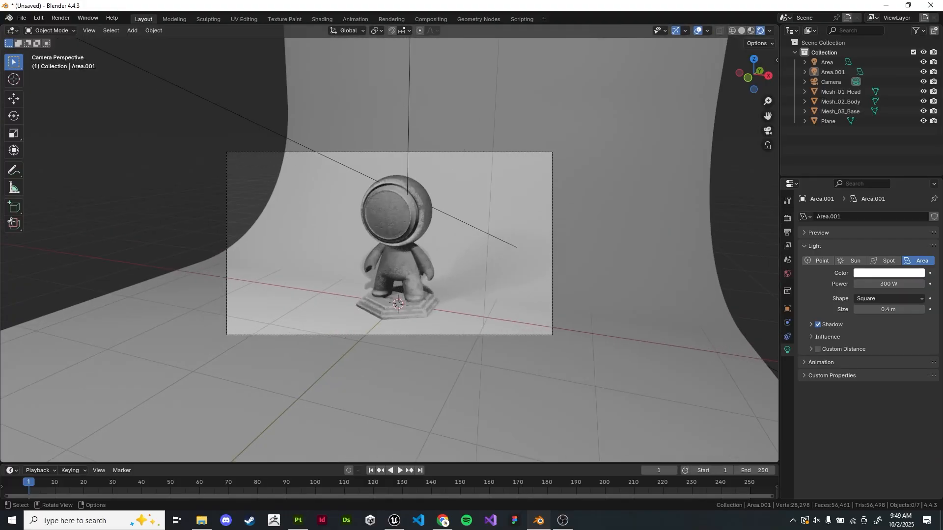
scroll(390, 243, down, 3)
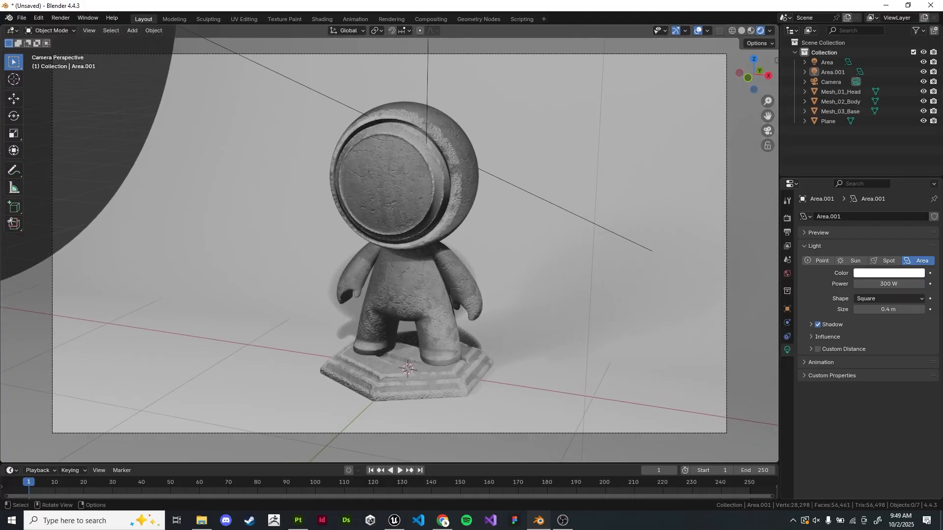
Leave the camera view and duplicate the small area light, placing the copy toward the rear of the set
scroll(389, 243, down, 8)
middle_drag(389, 244, 330, 254)
scroll(390, 243, down, 7)
scroll(389, 243, up, 1)
mouse_move(389, 243)
shift+middle_down()
mouse_move(400, 278)
mouse_move(351, 227)
mouse_move(406, 249)
mouse_move(374, 243)
shift+middle_up()
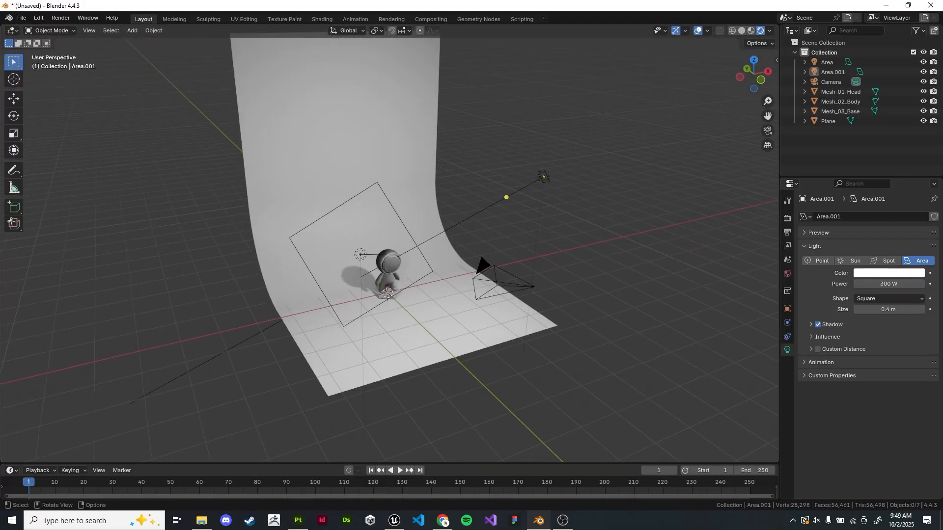
scroll(389, 243, up, 3)
scroll(389, 243, down, 3)
scroll(389, 244, up, 2)
click(587, 214)
middle_drag(587, 214, 692, 188)
key(shift+d)
click(555, 188)
Reposition the third area light above the figure's side and rotate it from its original aim
key(g)
click(532, 288)
key(r)
key(r)
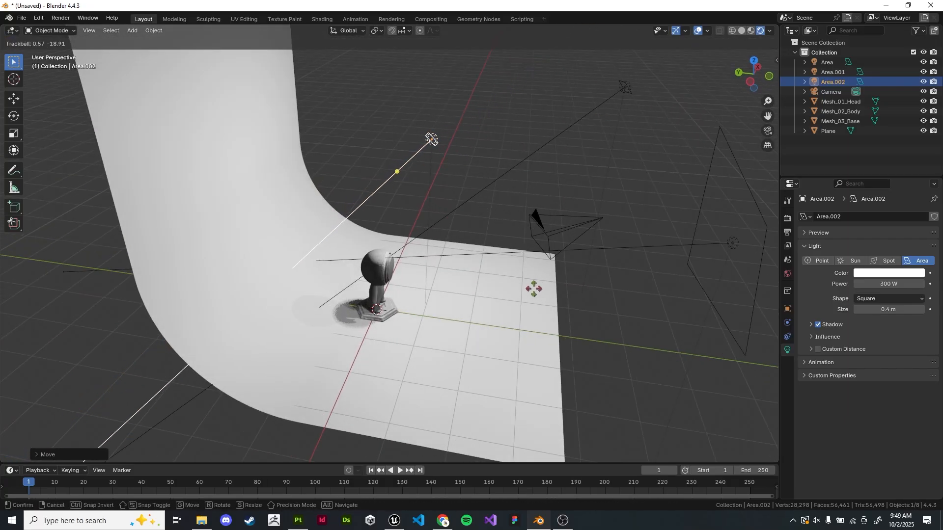
click(533, 289)
Move the third area light out to the backdrop's right side and rotate it toward the wall behind the figure
middle_drag(532, 289, 407, 303)
key(g)
click(673, 267)
key(r)
key(r)
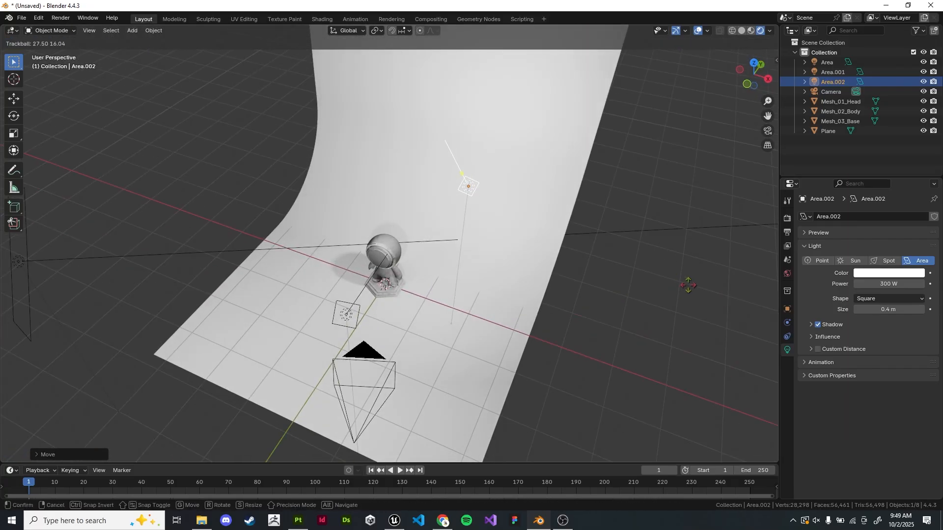
click(686, 283)
key(g)
click(772, 314)
key(r)
key(r)
click(688, 285)
Look through the camera to check how the third light affects the figure and backdrop
key(KP_7)
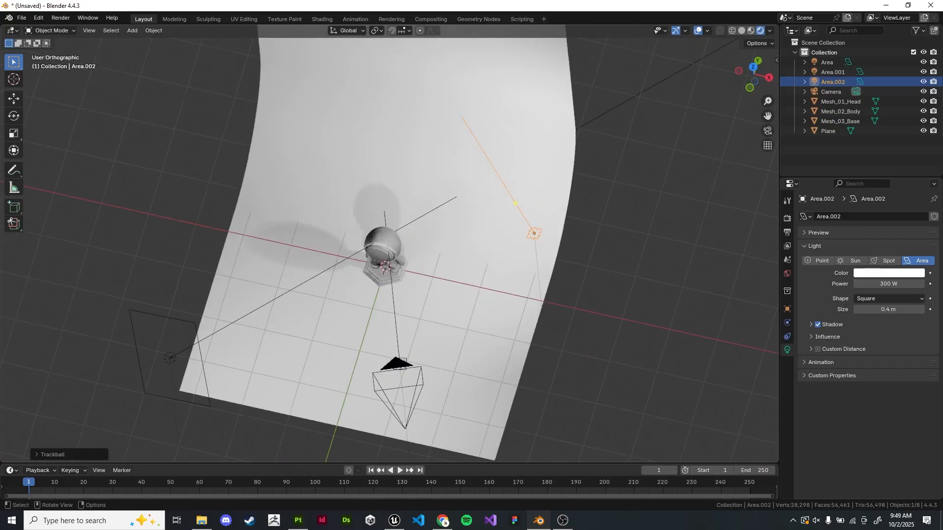
middle_drag(688, 285, 690, 287)
key(KP_0)
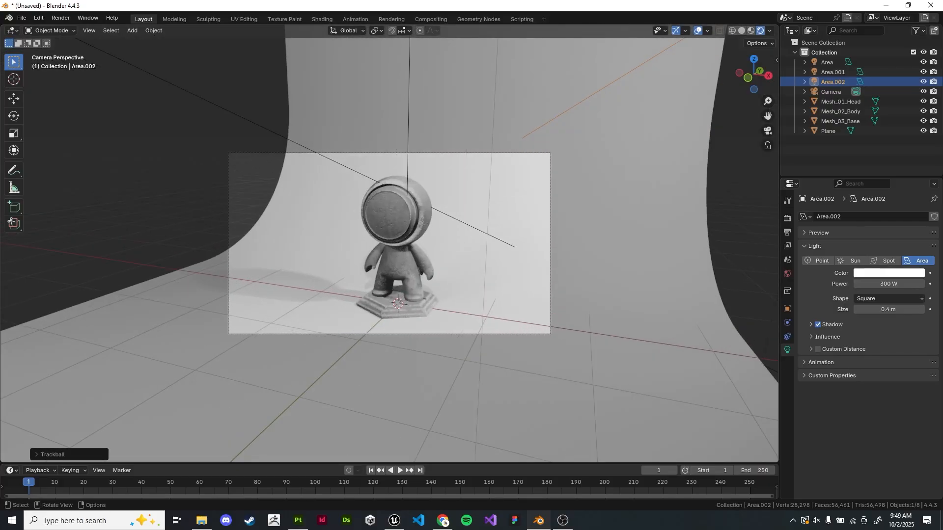
scroll(389, 243, up, 5)
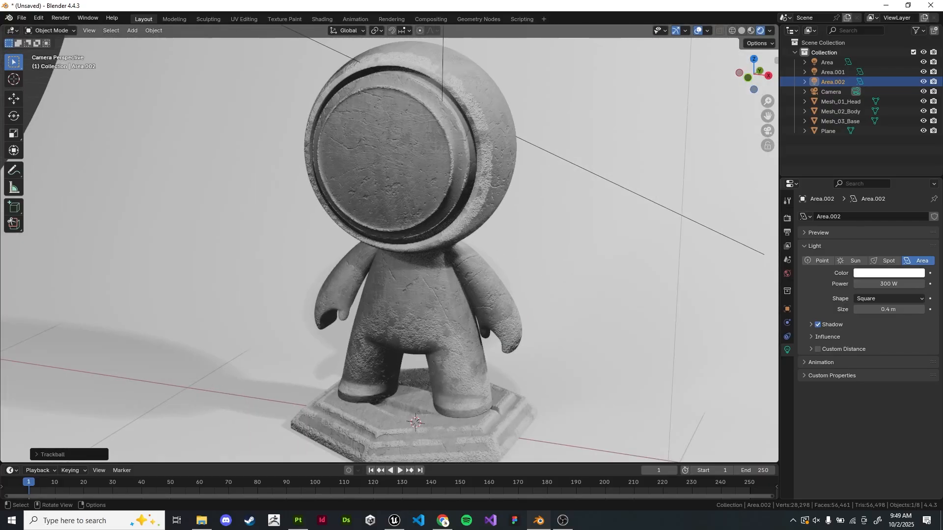
scroll(390, 243, down, 8)
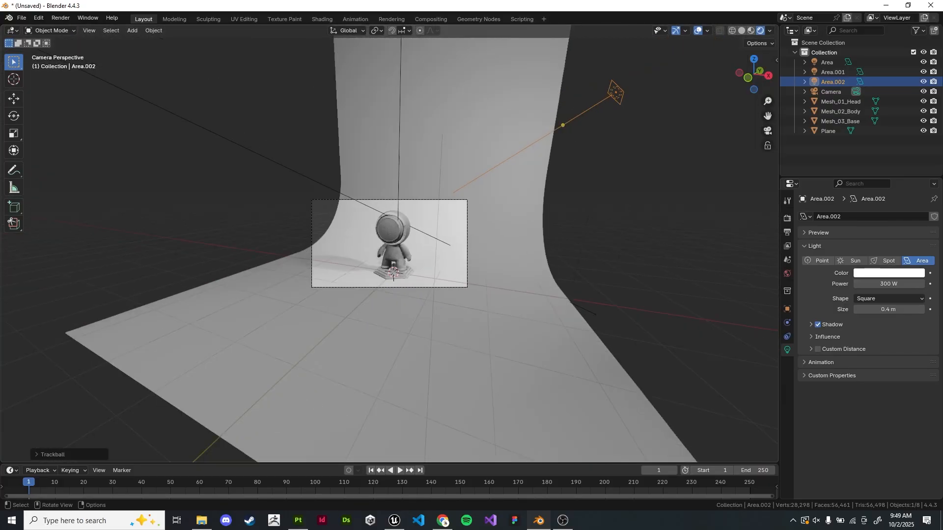
Move the third area light in from the backdrop's side to above the set and rotate its aim across the figure
middle_drag(390, 244, 403, 297)
scroll(389, 243, down, 4)
key(g)
click(327, 273)
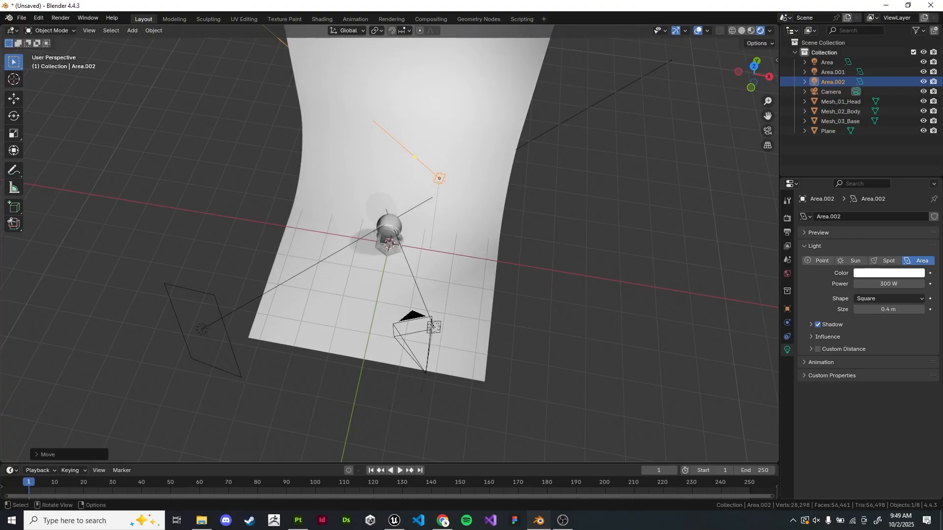
key(r)
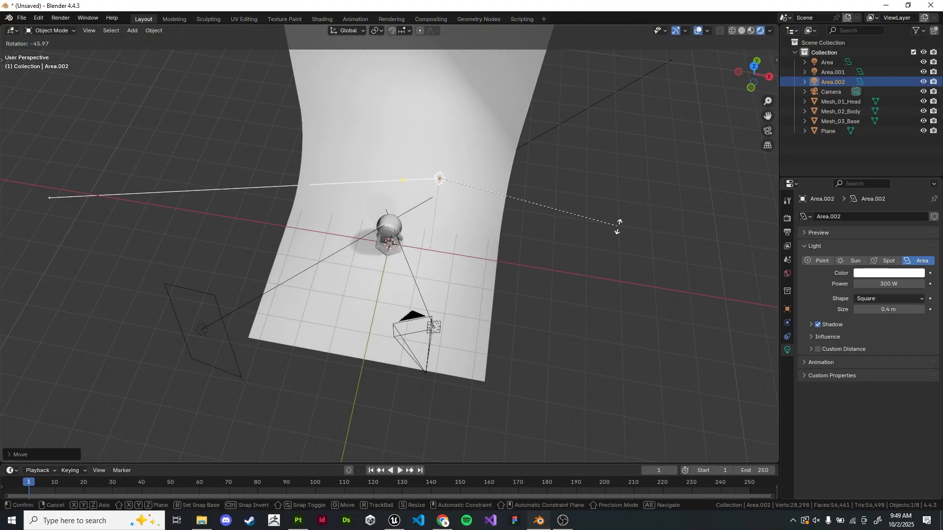
key(r)
click(533, 186)
Reposition the third area light close behind and beside the figure, within the backdrop, adjusting its placement from several angles
middle_drag(533, 186, 560, 118)
key(g)
click(368, 230)
middle_drag(369, 231, 491, 265)
key(g)
click(457, 267)
drag(340, 271, 373, 236)
middle_drag(374, 236, 491, 221)
scroll(481, 216, up, 4)
middle_drag(649, 216, 658, 219)
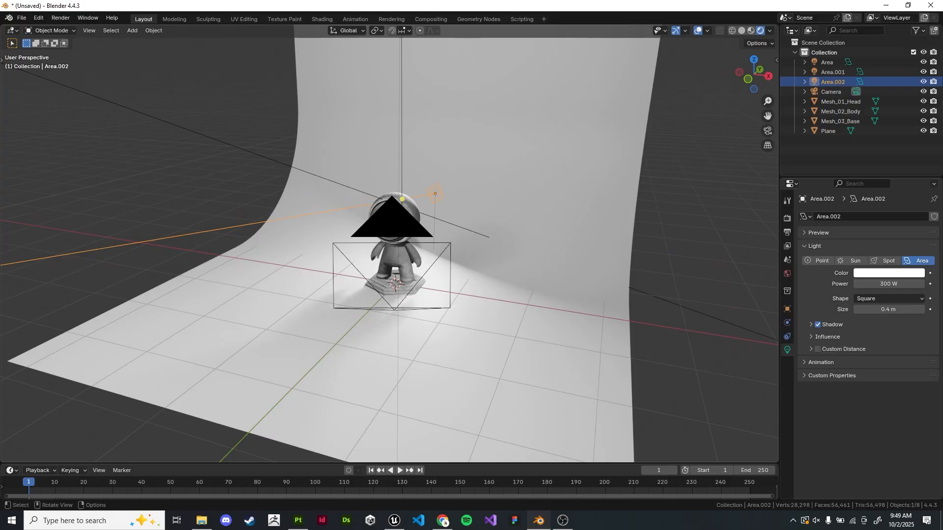
Through the camera, raise the third area light above the figure's head and freely rotate it to tilt its beam slightly downward
key(KP_0)
key(g)
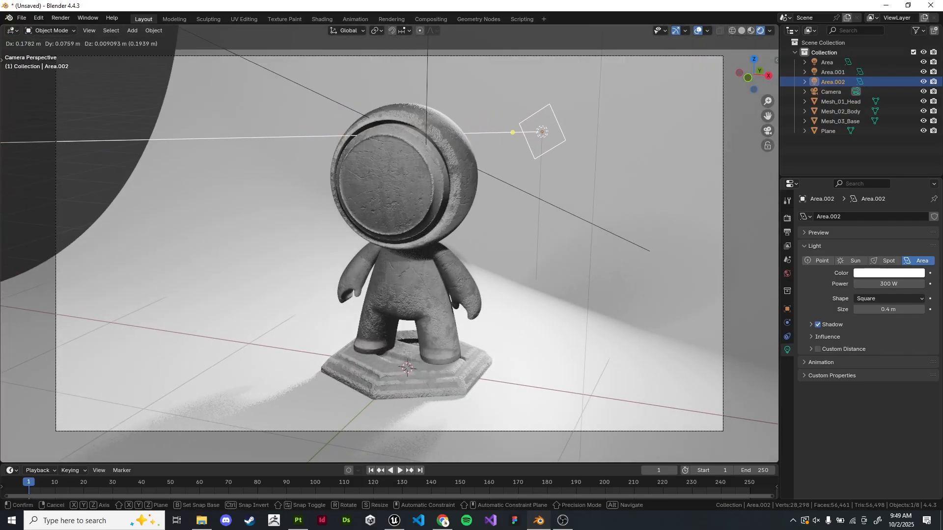
click(602, 132)
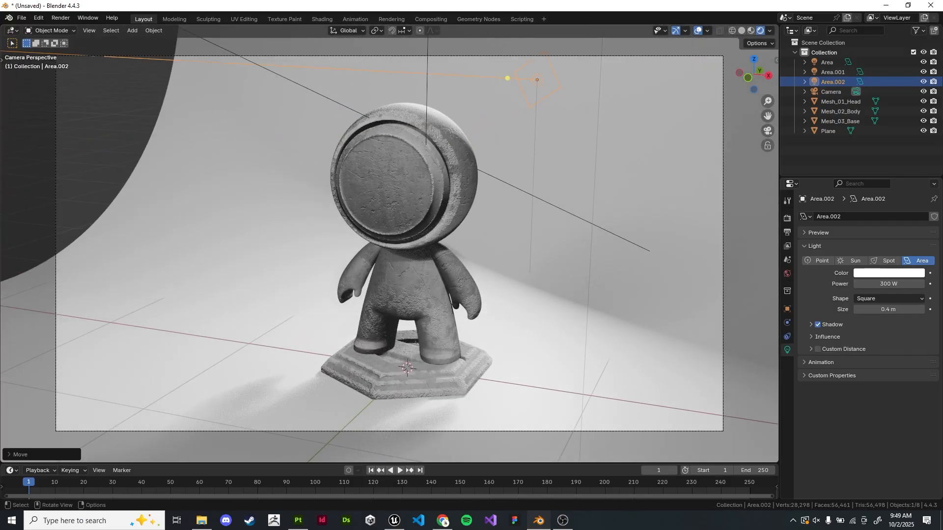
key(r)
key(r)
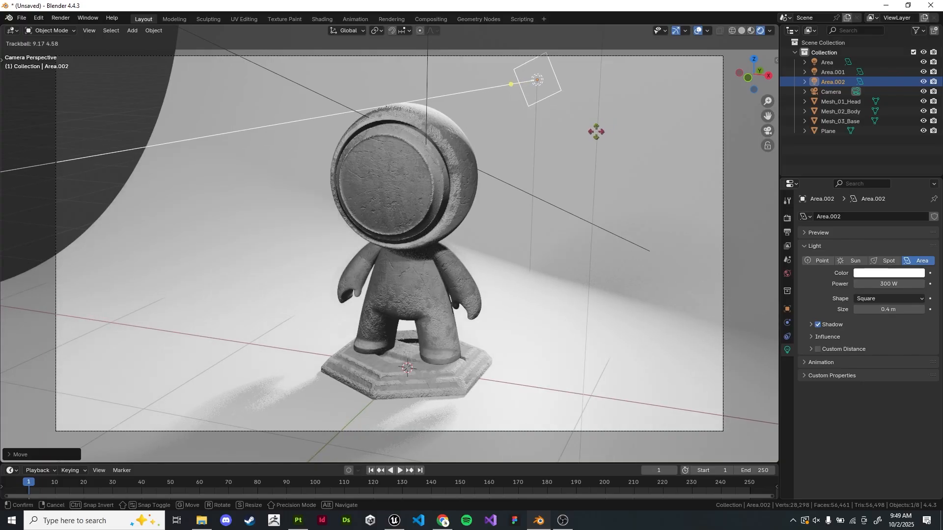
click(596, 132)
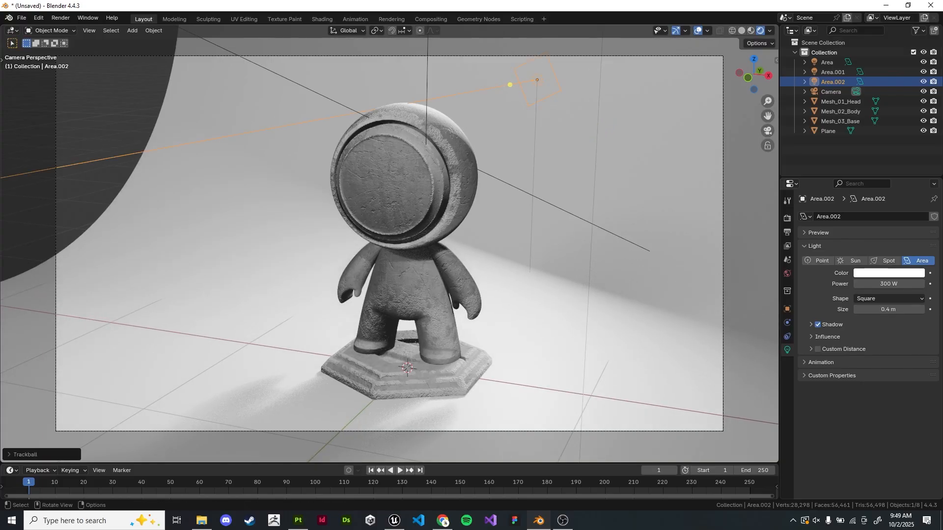
Move the third area light upward and sideways until it sits outside the camera frame
scroll(389, 243, down, 2)
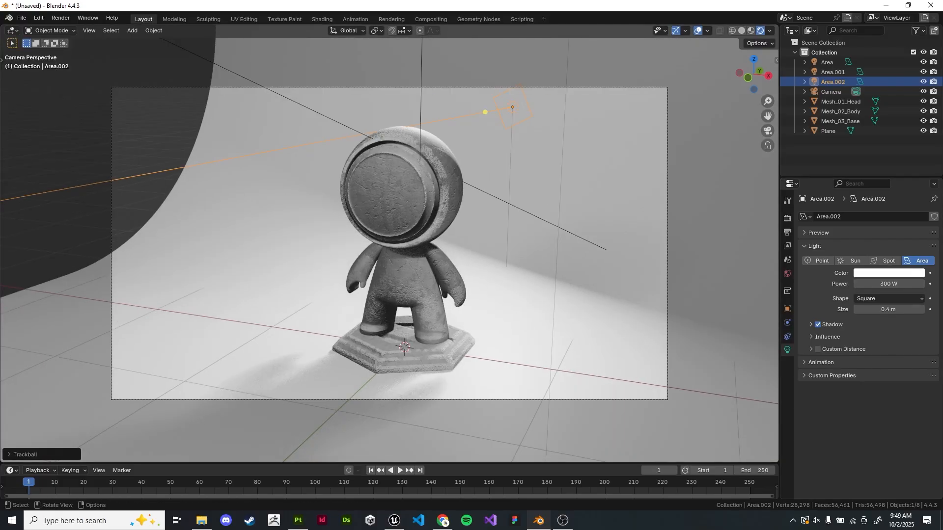
scroll(389, 244, down, 2)
key(g)
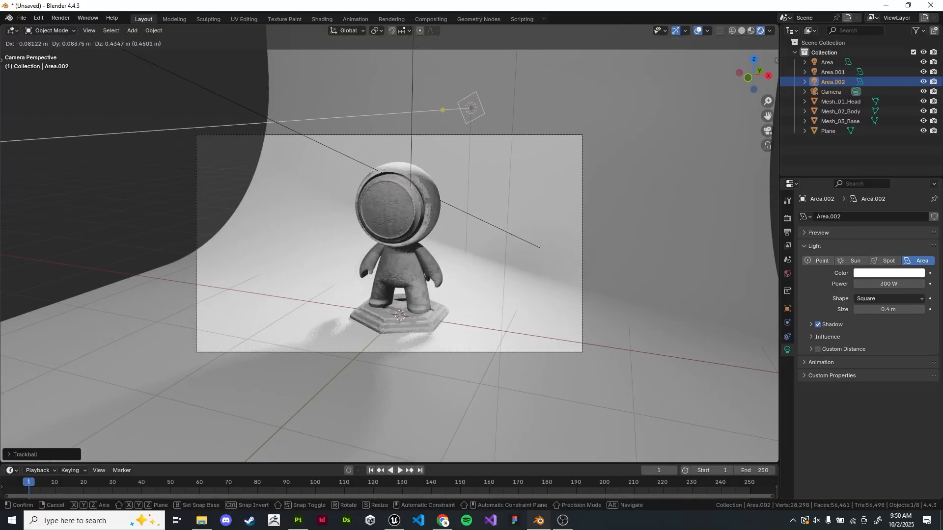
key(Return)
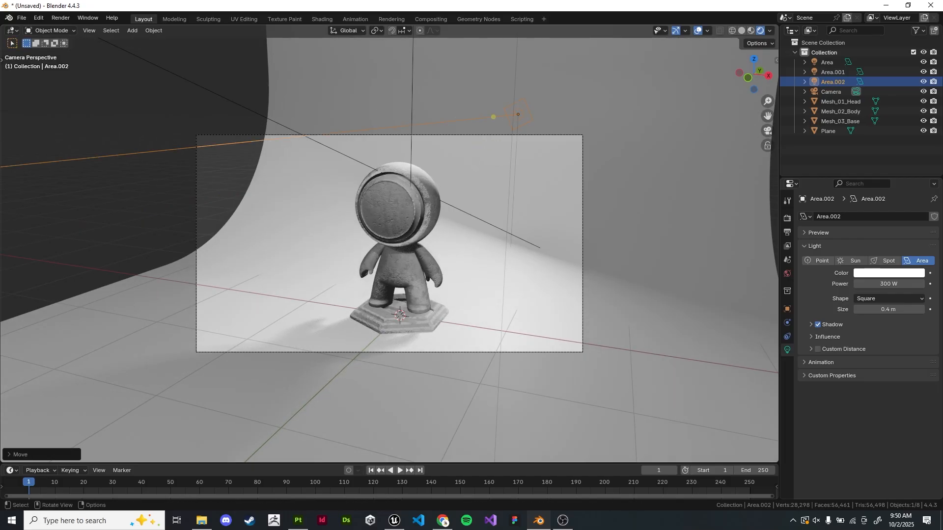
scroll(389, 244, up, 2)
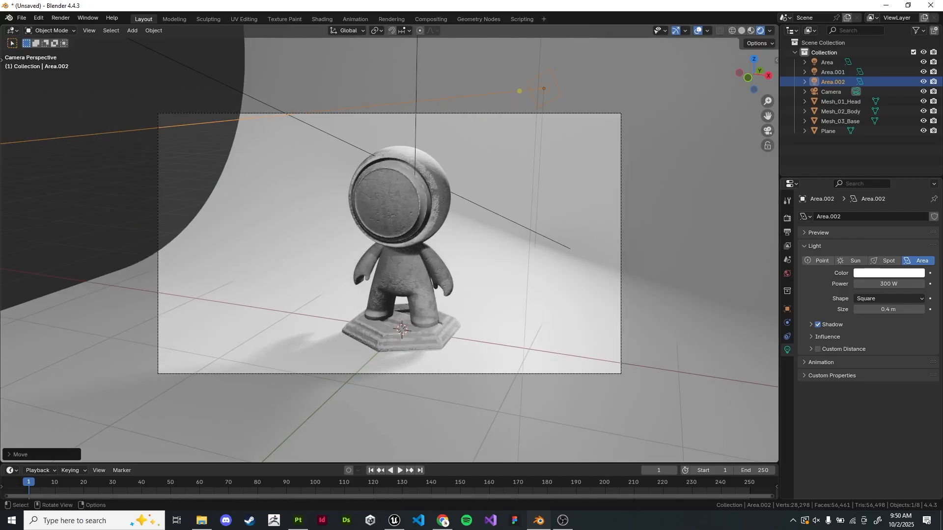
Aim the third area light diagonally down past the figure toward the front, and return to the camera view with overlays hidden
key(KP_0)
mouse_move(412, 113)
mouse_down()
mouse_move(411, 126)
mouse_move(414, 116)
mouse_up()
middle_drag(414, 118, 401, 58)
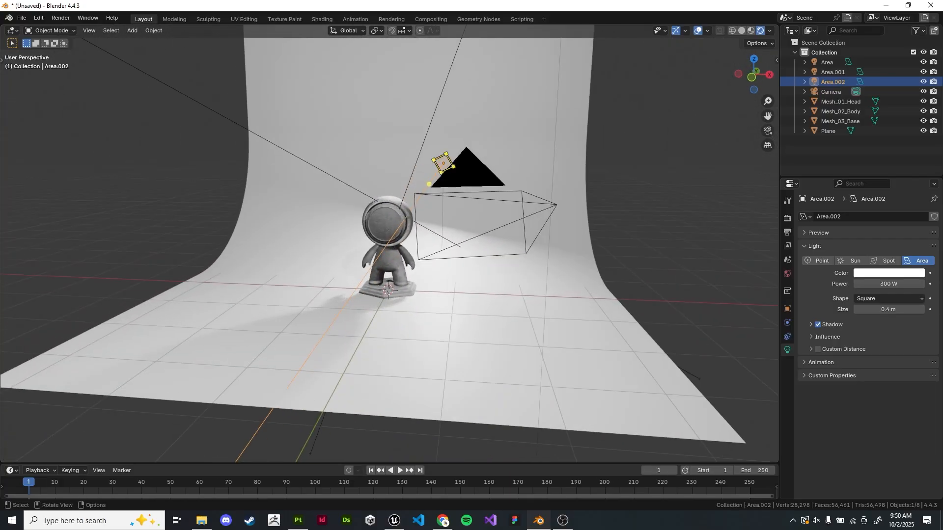
key(KP_0)
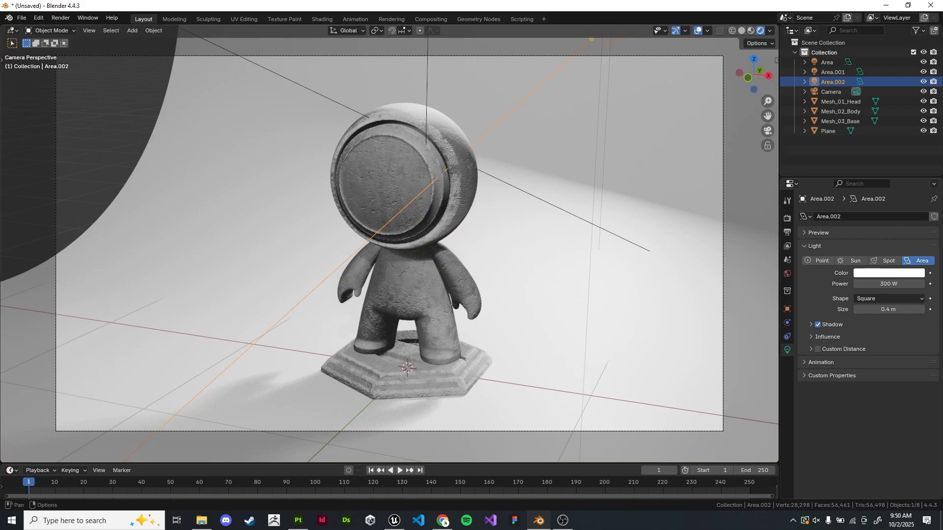
key(shift+alt+z)
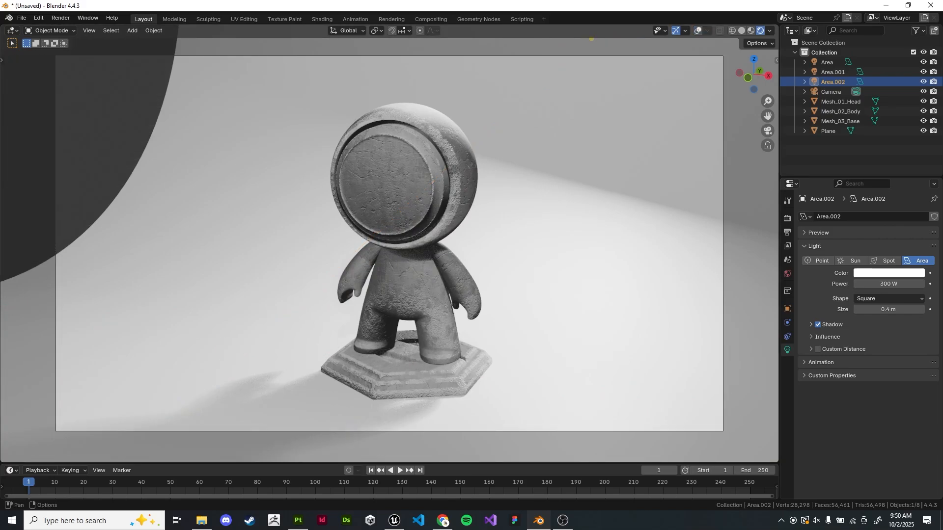
Set the render engine to Cycles and its device to GPU Compute
key(z)
click(787, 309)
click(788, 218)
click(897, 216)
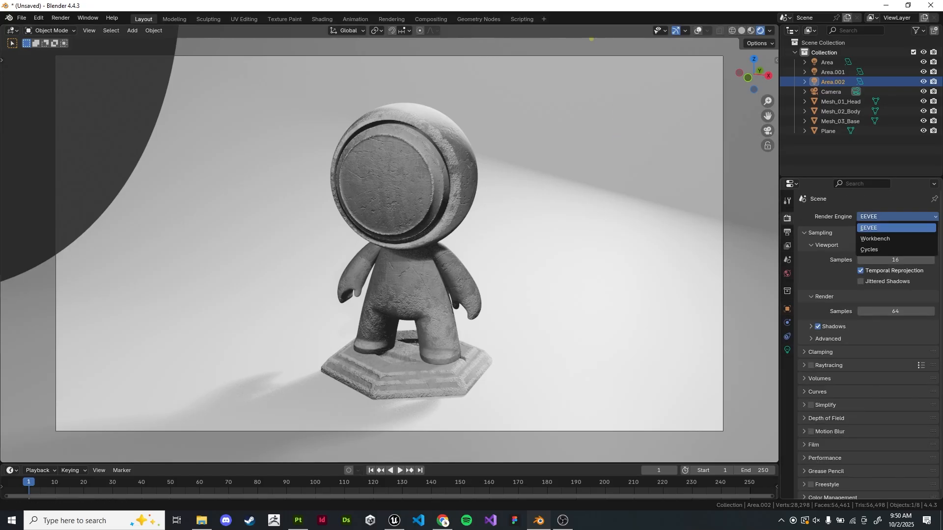
click(884, 250)
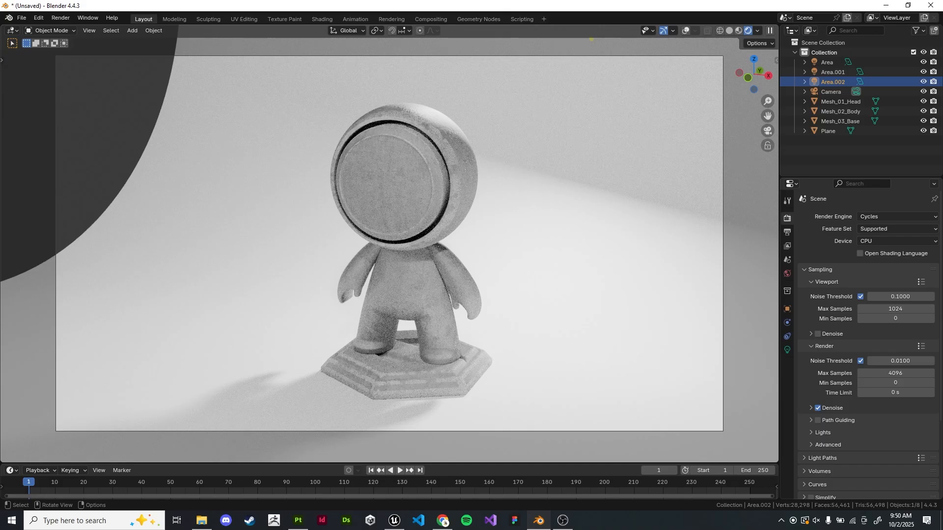
click(898, 241)
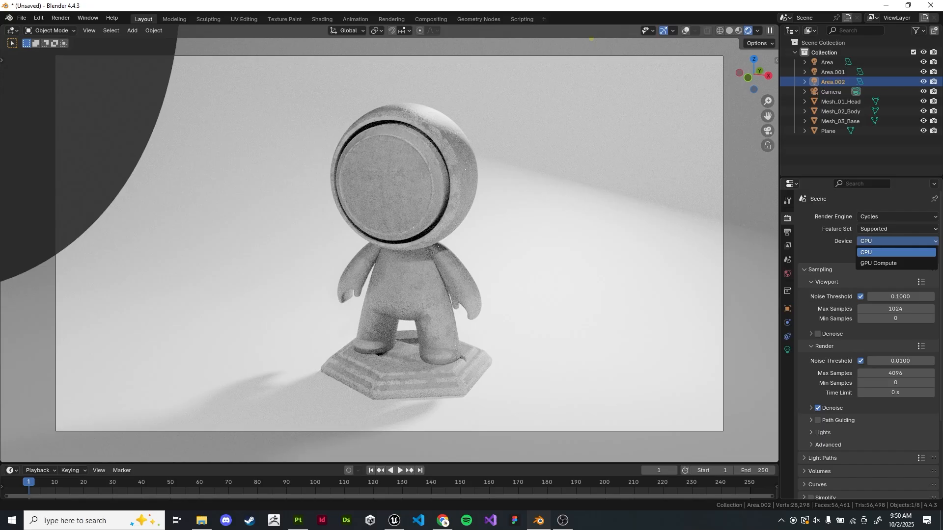
click(884, 263)
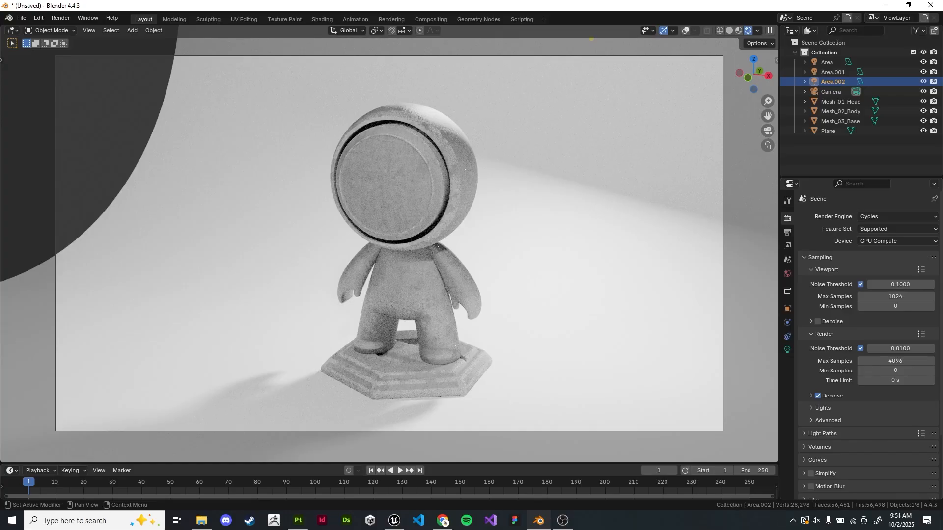
Tint the second area light, Area.001, a pale yellow-green
click(827, 62)
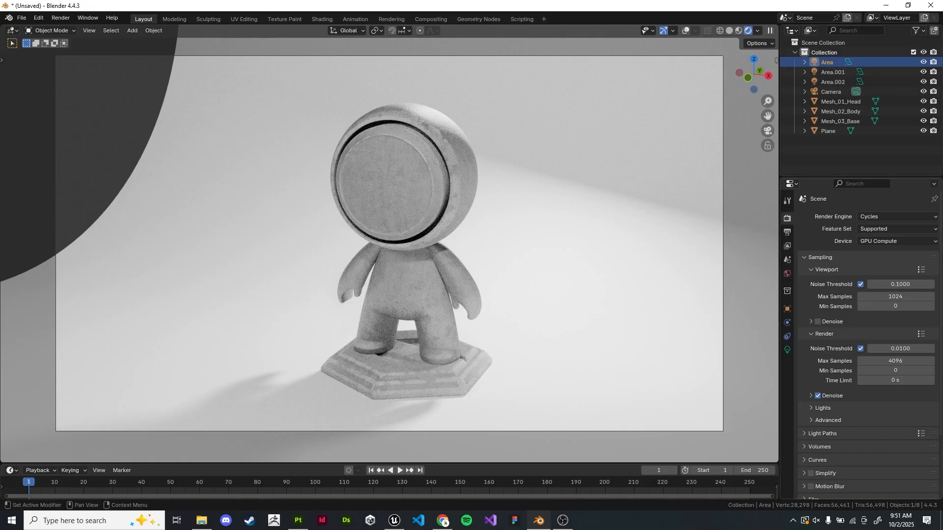
scroll(865, 344, down, 3)
scroll(865, 343, up, 3)
click(833, 72)
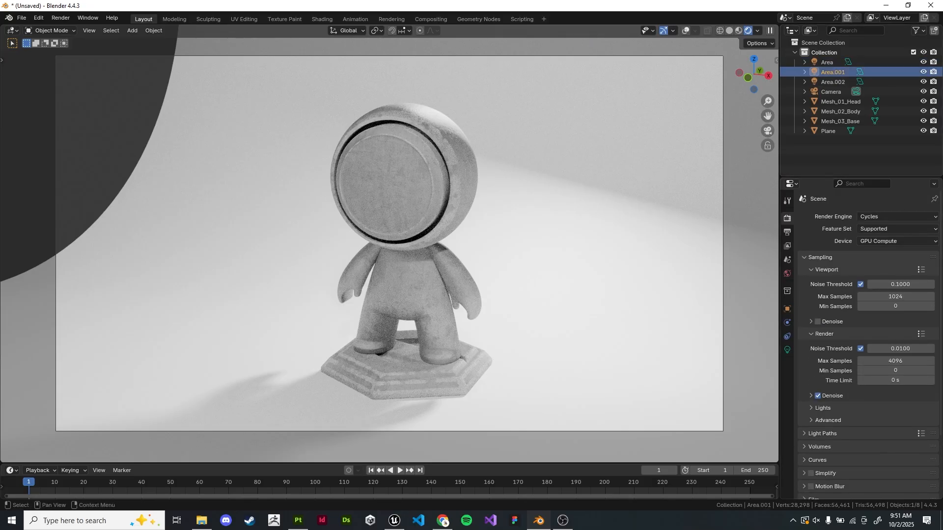
click(786, 350)
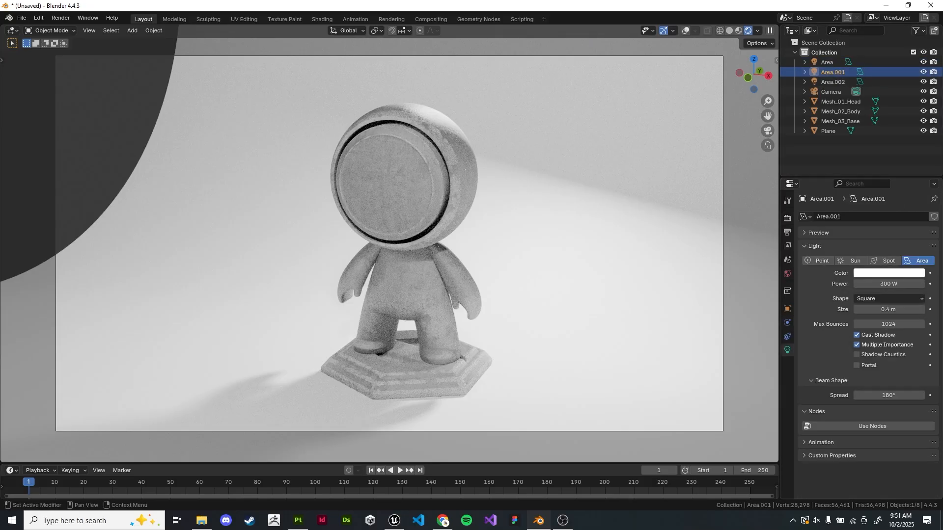
click(888, 273)
drag(871, 161, 865, 162)
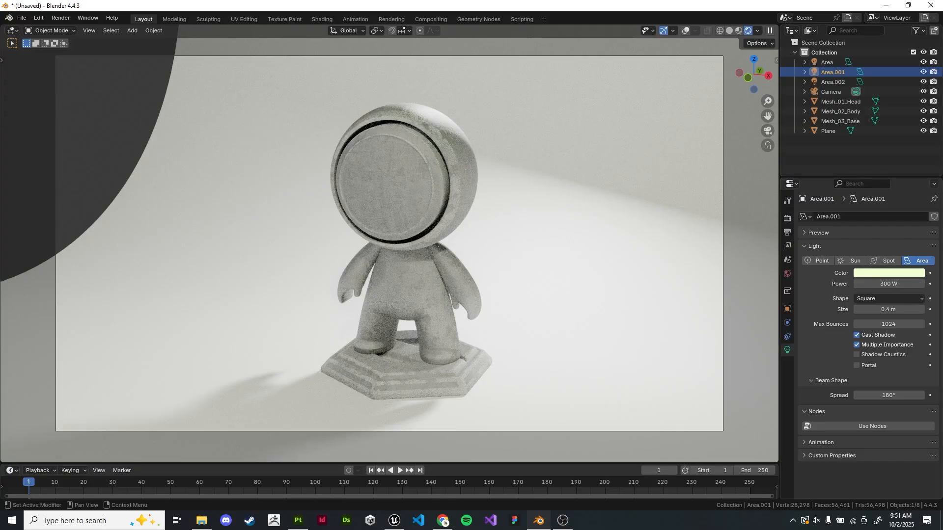
click(888, 273)
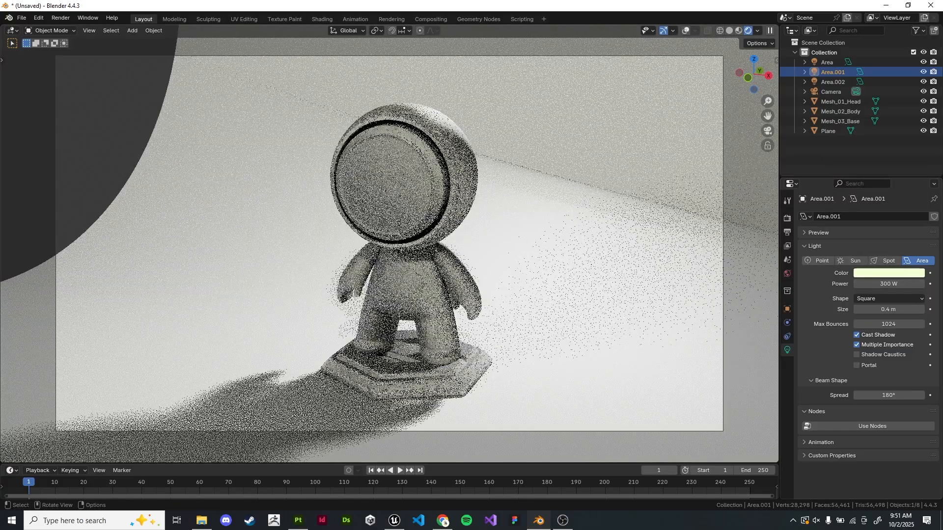
Switch the viewport to Material Preview shading, show the overlays again, and view the whole light setup from outside the camera
key(z)
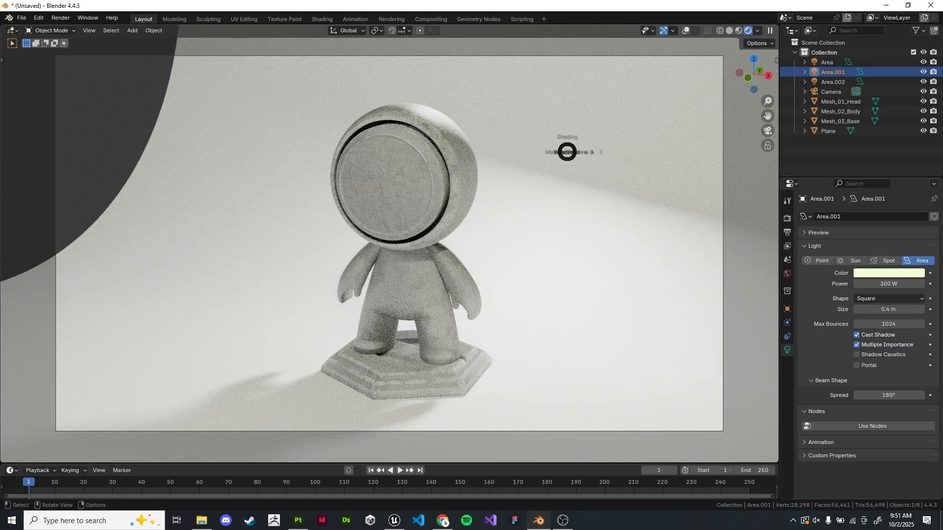
click(567, 208)
scroll(609, 236, down, 7)
middle_drag(568, 208, 644, 236)
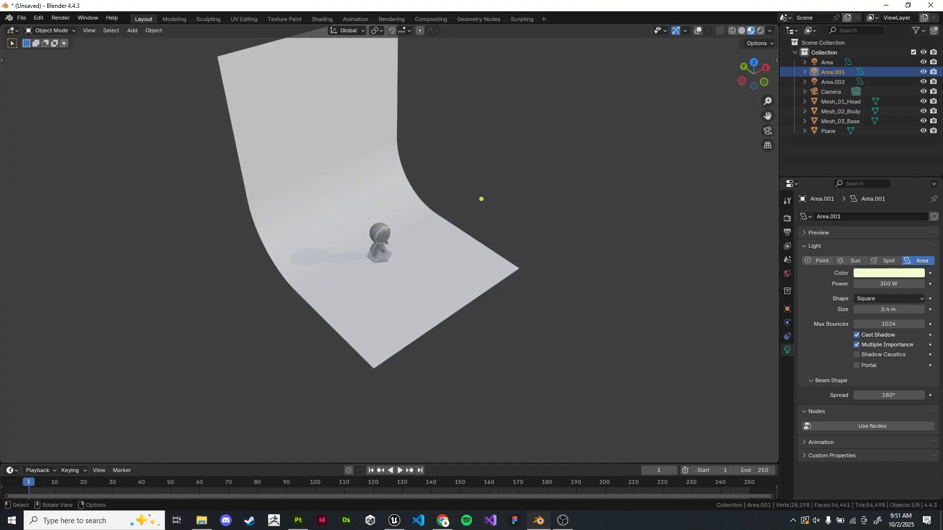
scroll(644, 236, up, 1)
key(shift+alt+z)
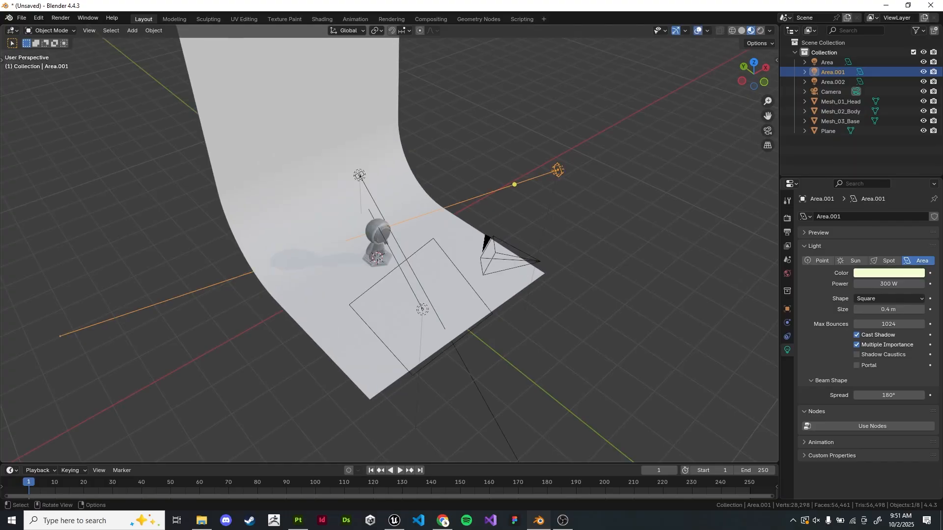
scroll(389, 243, up, 4)
middle_drag(389, 243, 346, 245)
Tint the third area light behind the figure pale blue, #D9F2FF
click(405, 124)
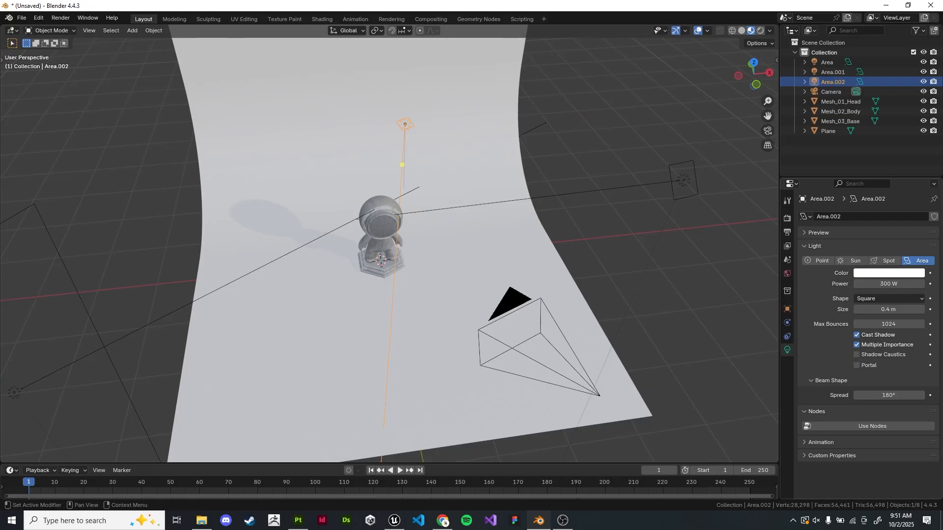
click(889, 274)
drag(871, 161, 873, 155)
scroll(388, 245, down, 2)
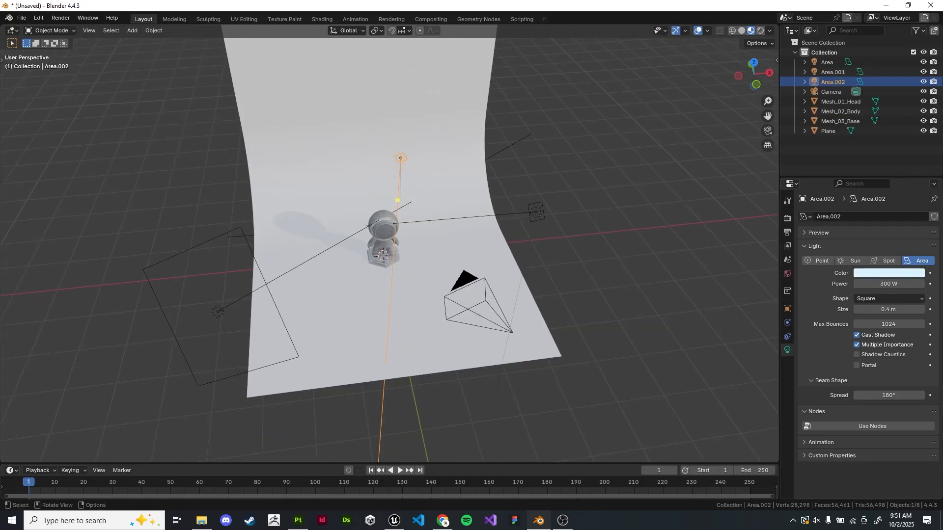
Tint the large 1 m area light a pale warm yellow
click(218, 312)
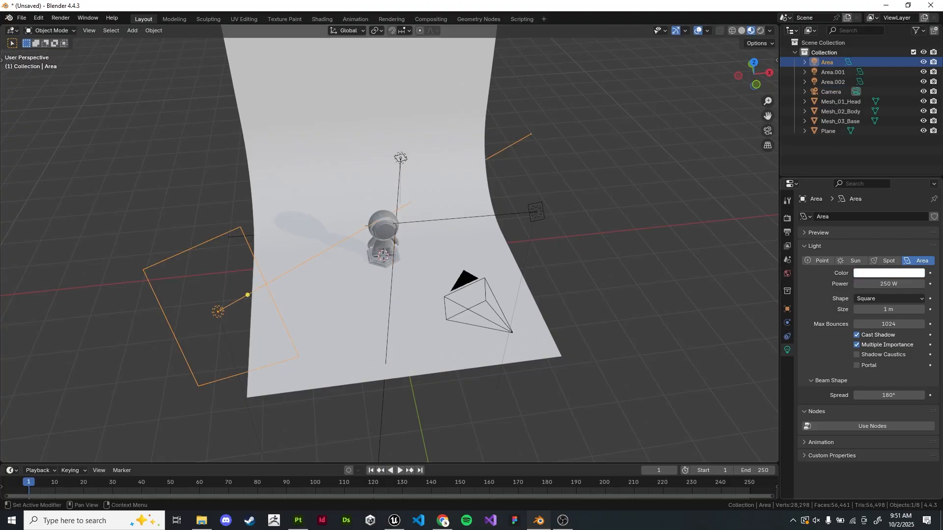
click(888, 273)
drag(871, 161, 865, 165)
scroll(389, 243, up, 2)
middle_drag(555, 207, 533, 207)
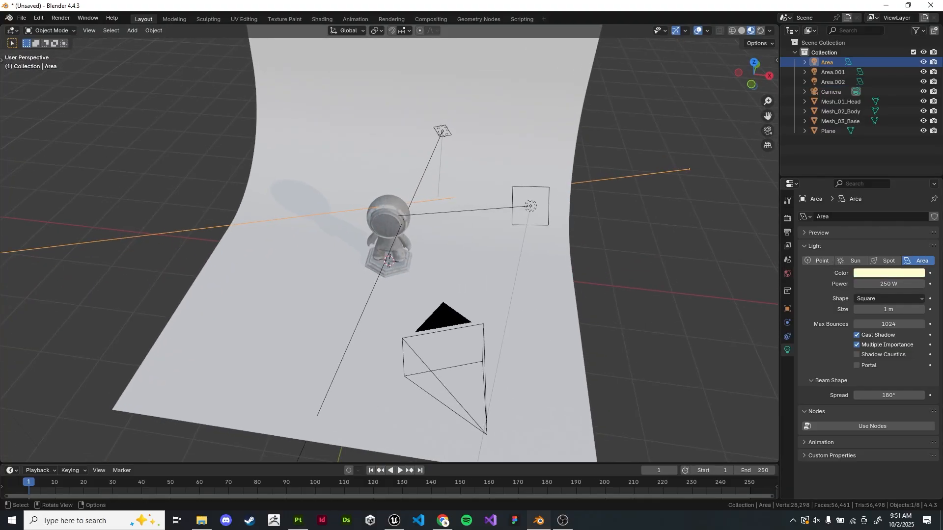
Frame the figure's head and examine its surface texture up close and from farther away
click(531, 206)
click(388, 216)
key(KP_Decimal)
middle_drag(388, 216, 419, 204)
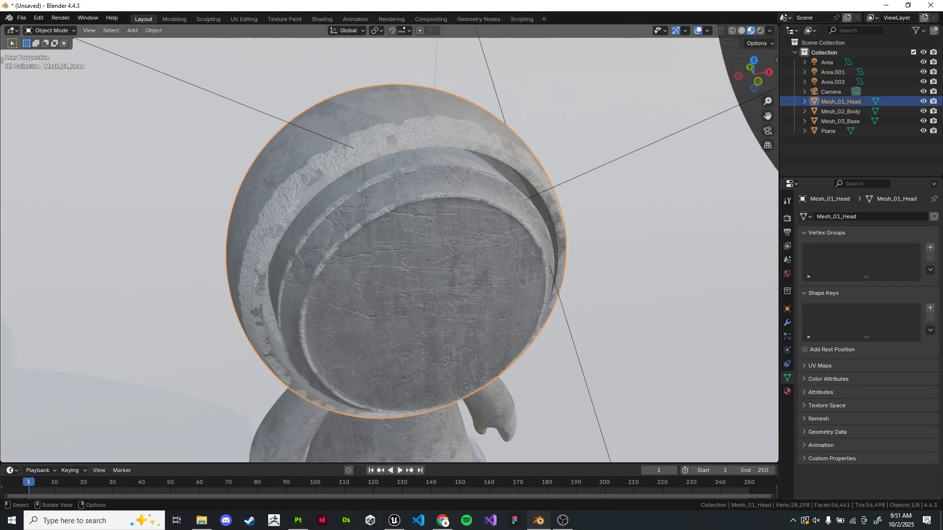
scroll(389, 244, down, 4)
shift+middle_drag(419, 203, 379, 240)
scroll(389, 243, up, 4)
scroll(389, 243, down, 8)
Return to the camera view and switch the viewport to Rendered shading
key(KP_0)
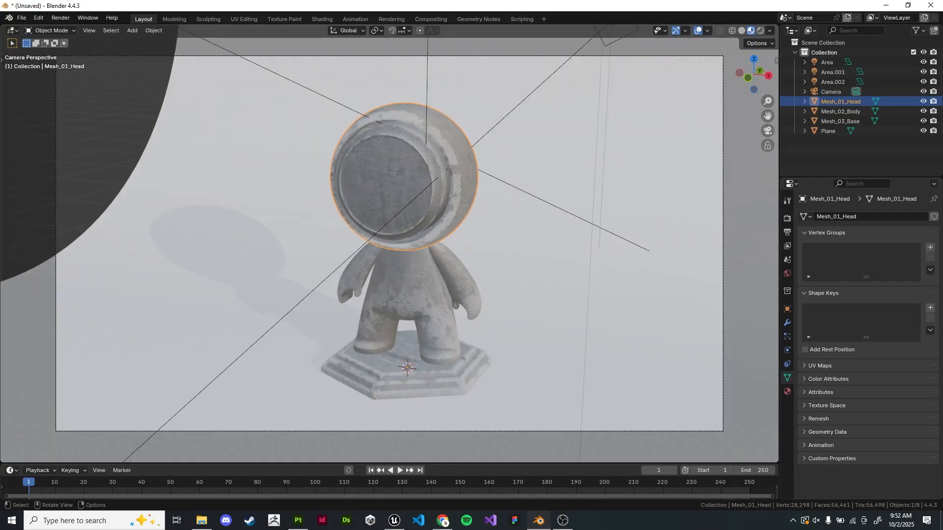
key(z)
click(573, 167)
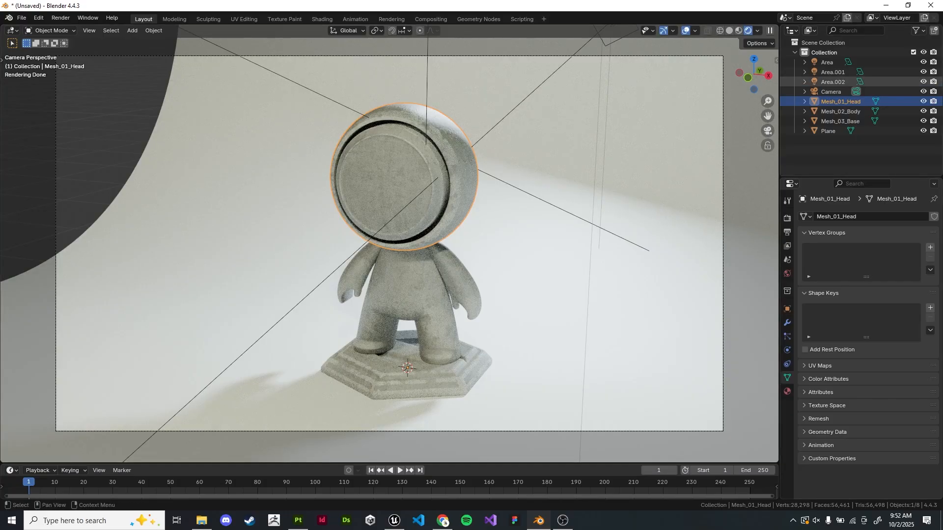
Go through the three area lights, starting with Area.002, to review their colour settings
click(833, 82)
click(888, 273)
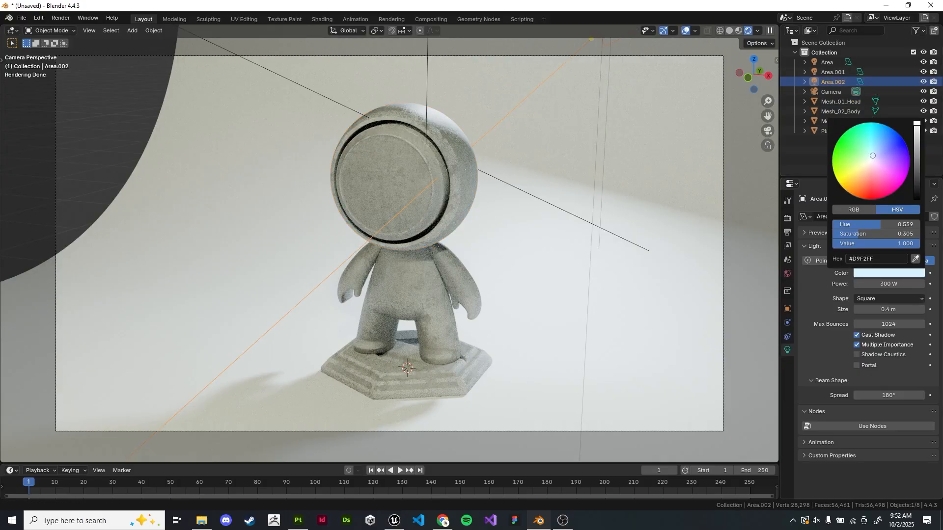
click(833, 72)
click(827, 62)
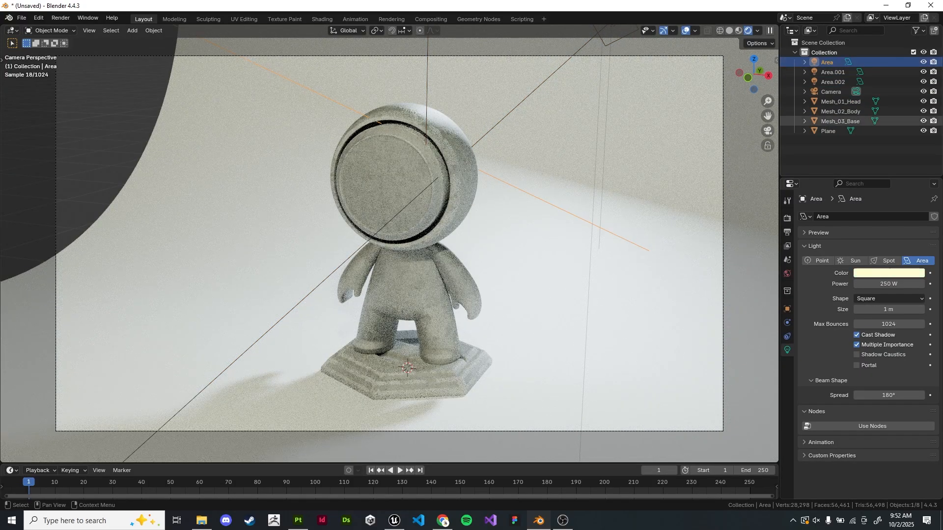
Tint the large 1 m area light a warm peach with hue about 0.073 and saturation 0.622
click(889, 273)
drag(865, 165, 860, 169)
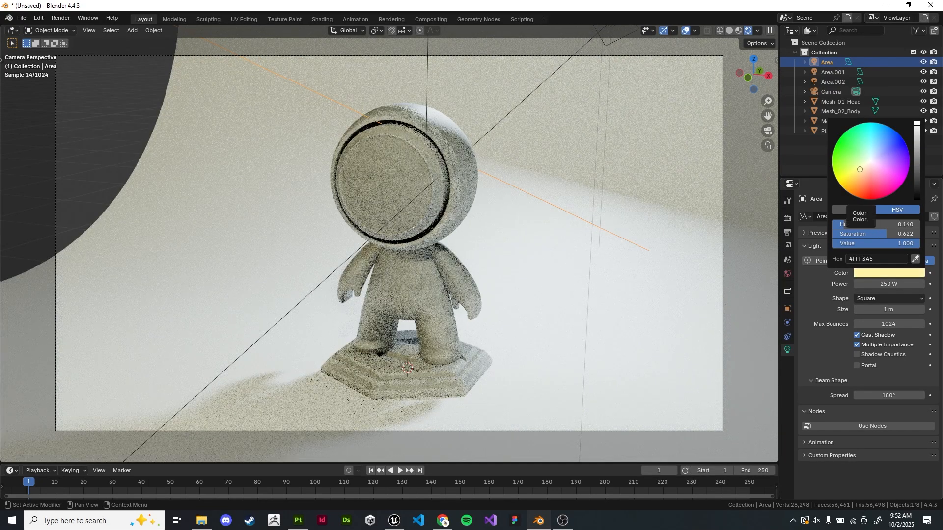
click(889, 274)
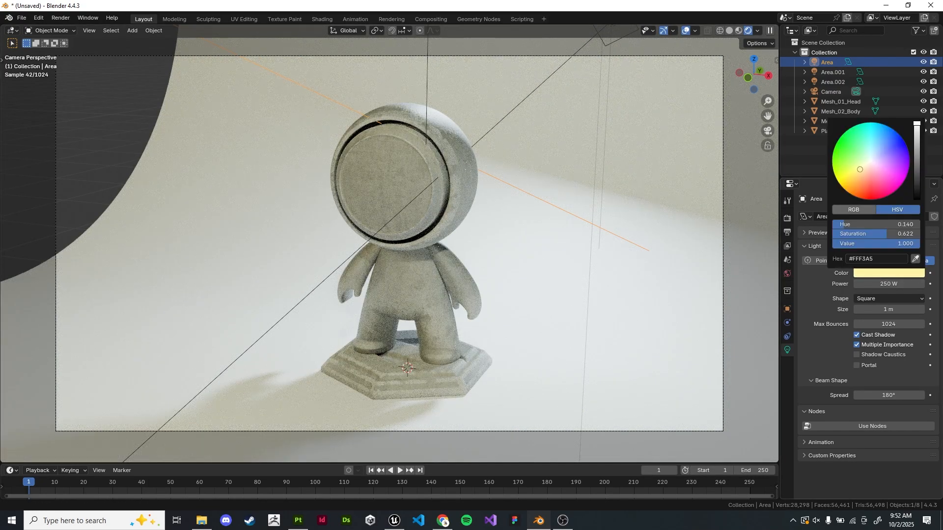
drag(845, 224, 873, 224)
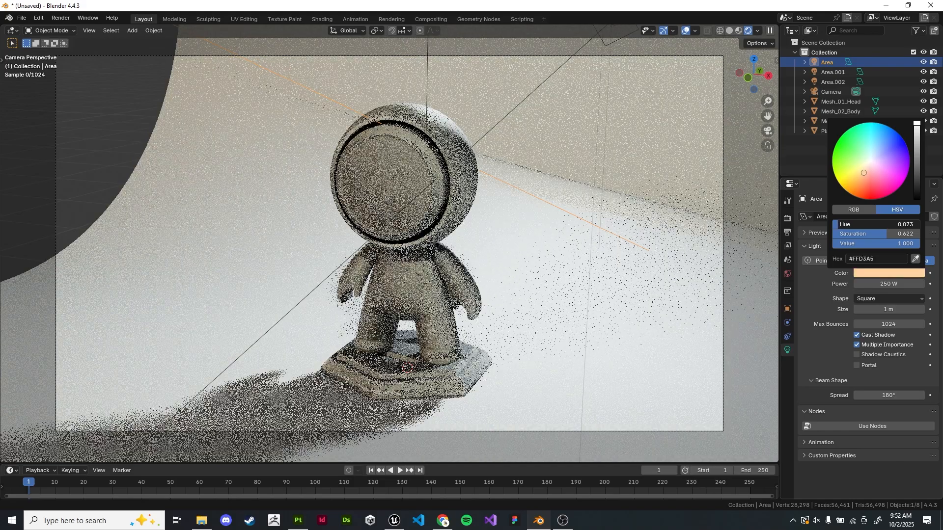
Shift the Area.002 light's colour from pale cyan towards a pale lavender blue and leave nothing selected
click(834, 72)
click(834, 82)
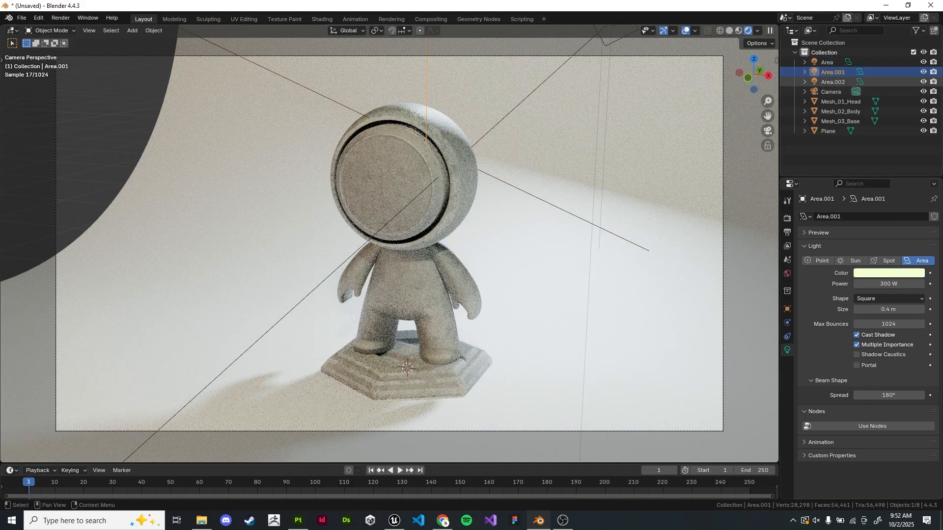
click(889, 273)
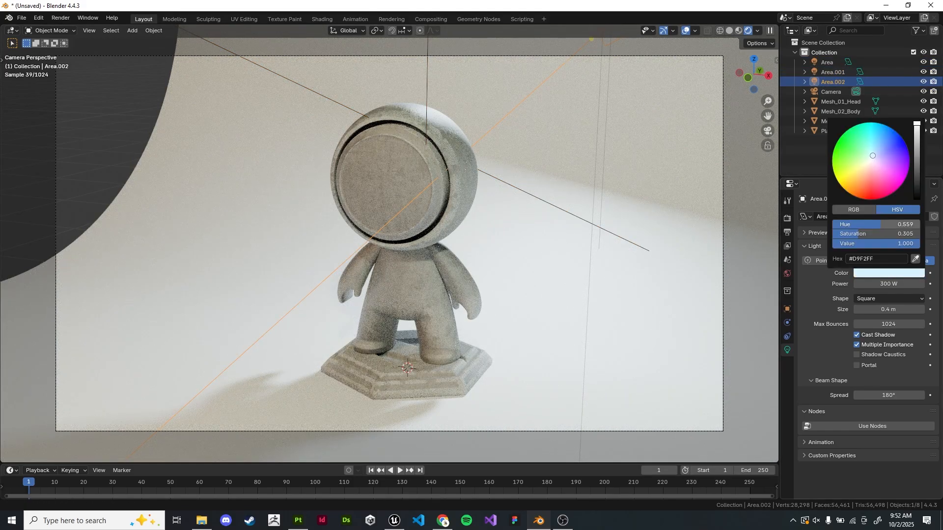
drag(881, 224, 888, 224)
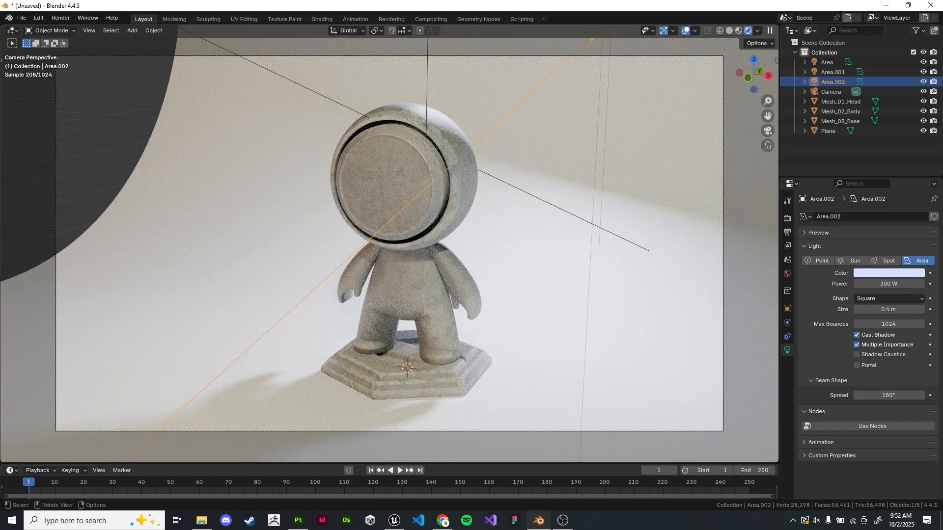
key(alt+a)
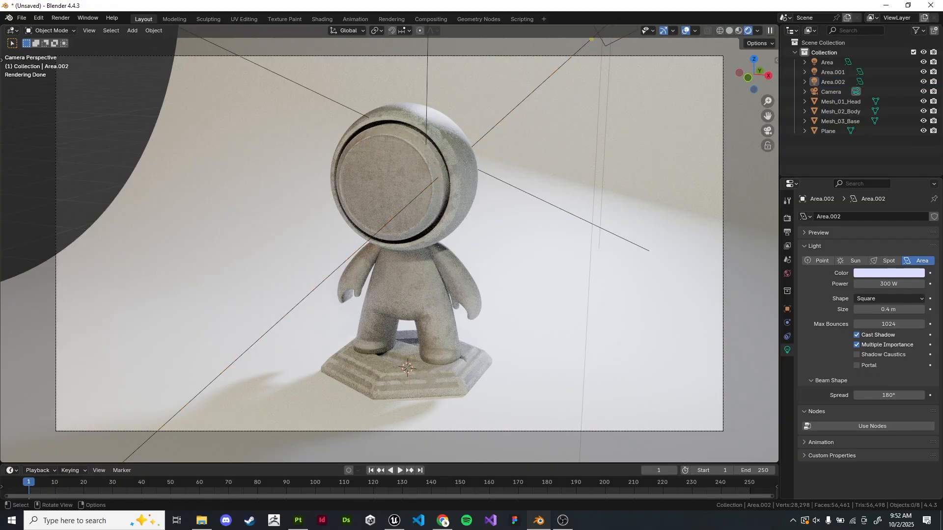
Render the camera view with Cycles, inspect the whole image, and stop the render before closing it
click(786, 218)
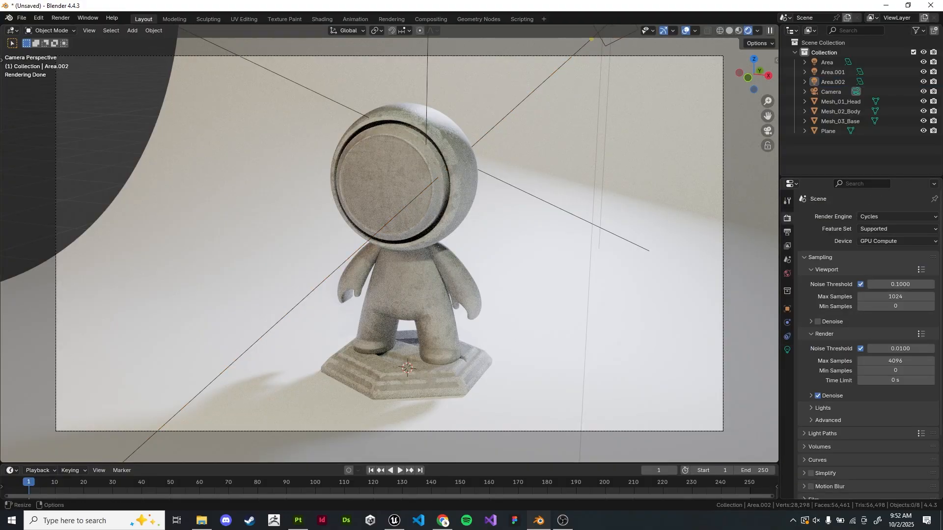
key(ctrl)
key(F12)
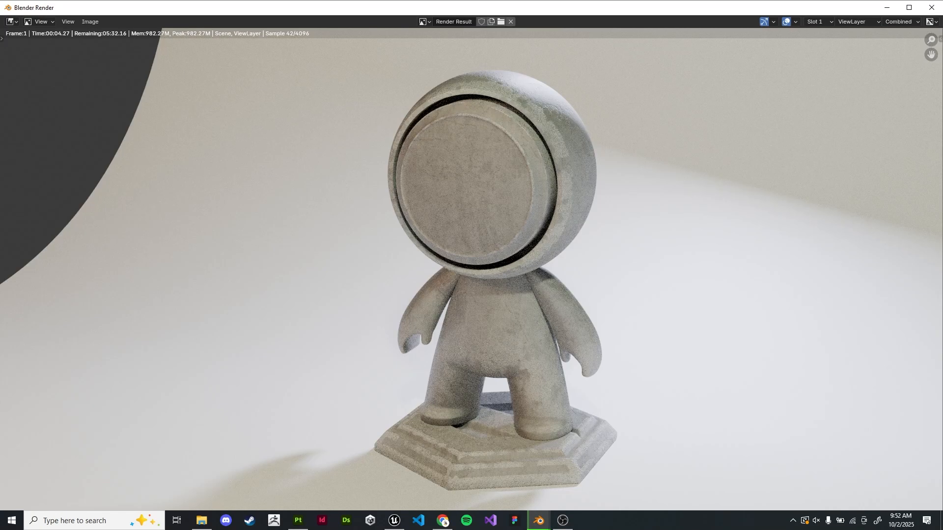
key(Home)
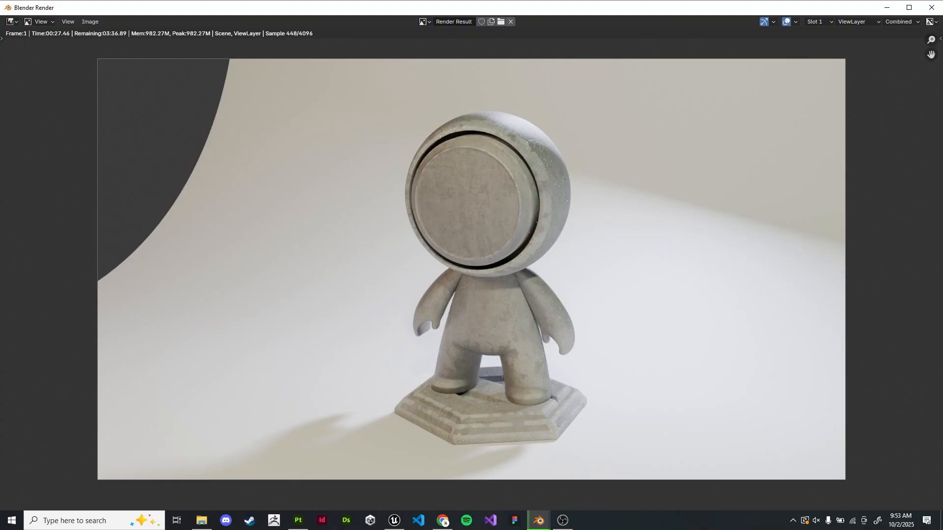
key(Escape)
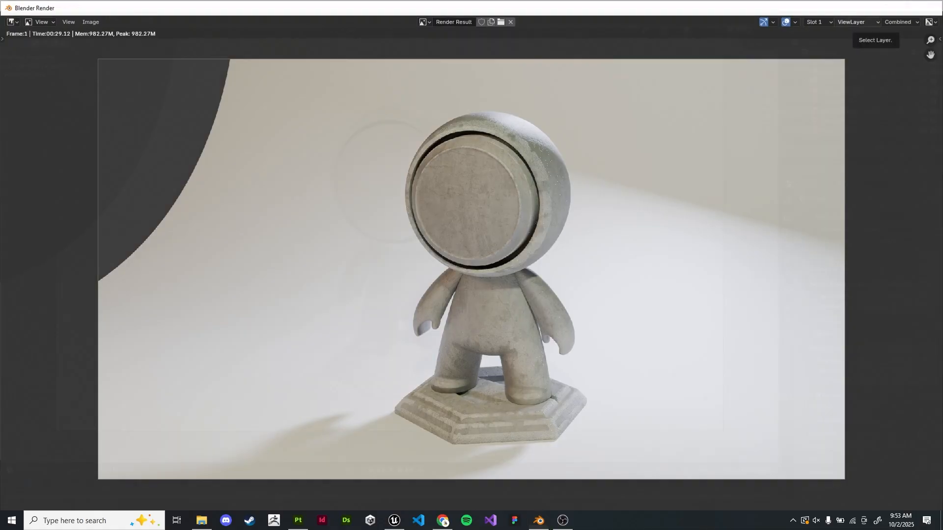
click(931, 7)
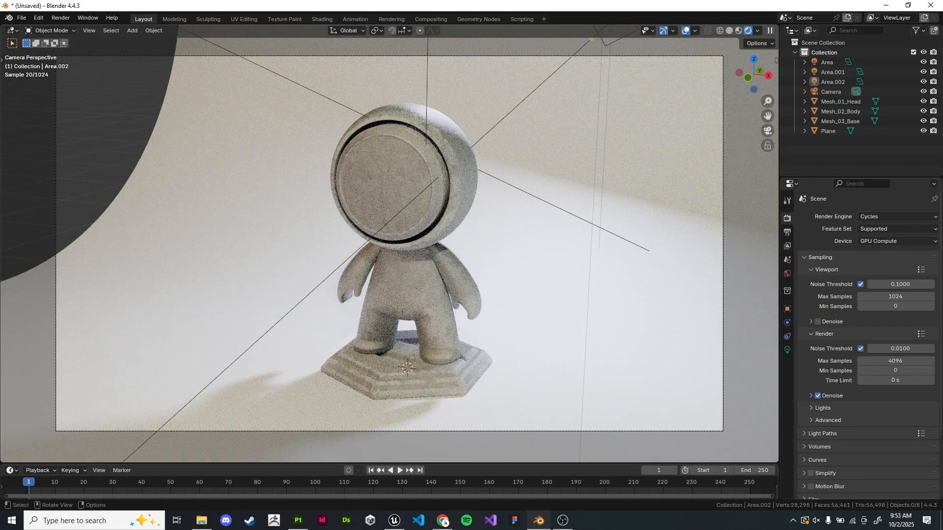
click(431, 18)
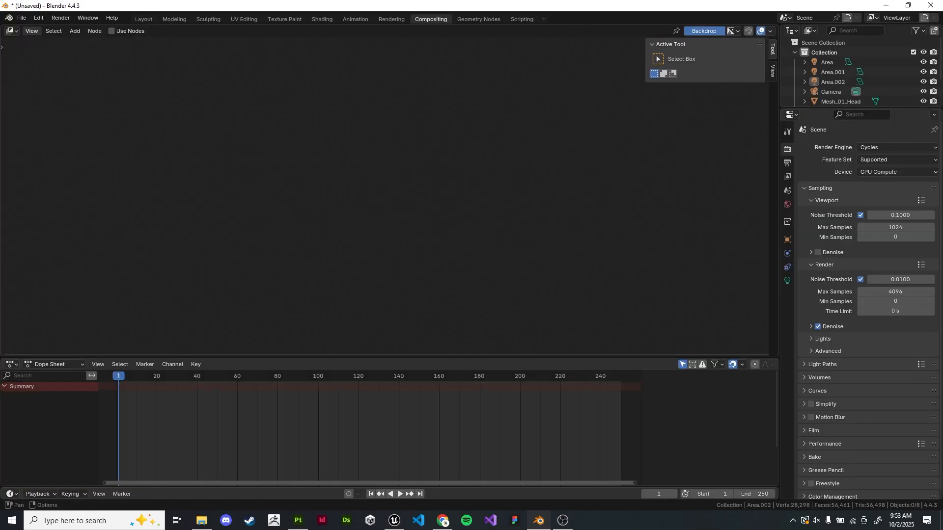
click(12, 31)
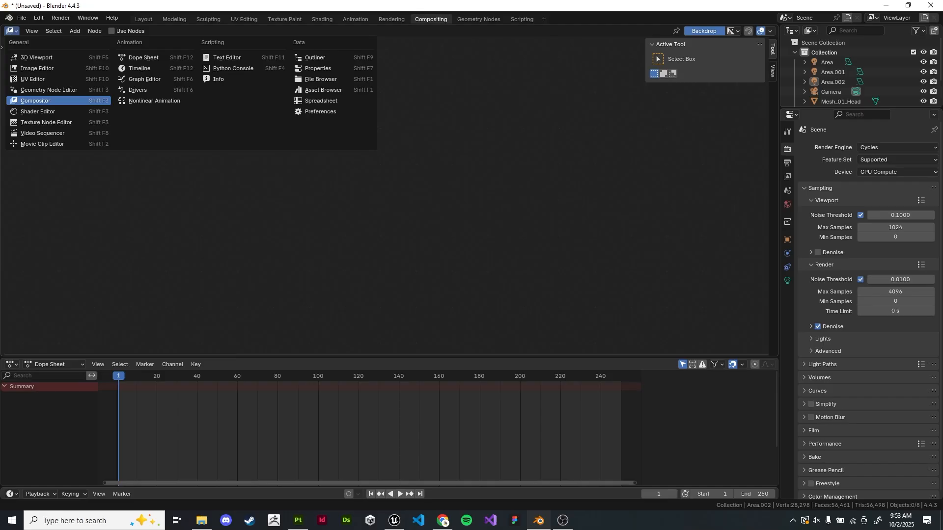
key(Escape)
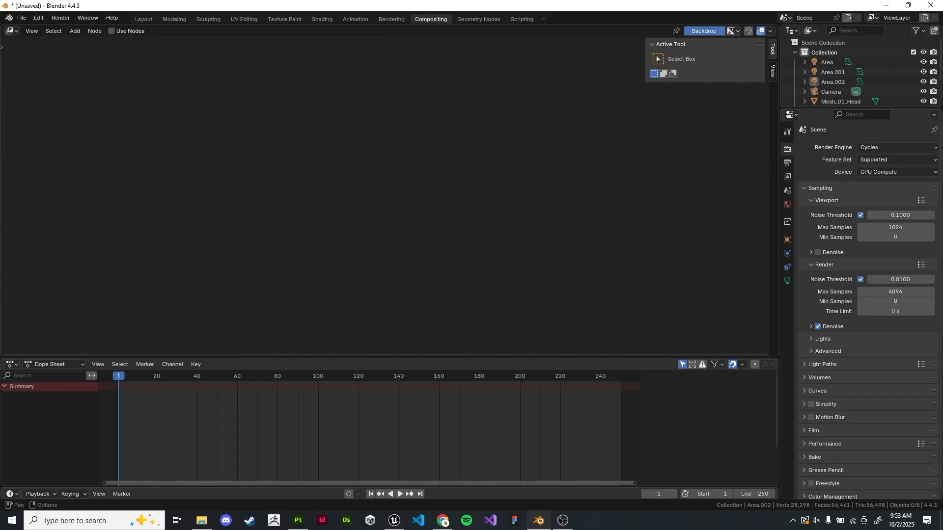
click(733, 31)
click(703, 30)
click(703, 31)
Open the Modeling workspace and look at the figure through the camera in Material Preview shading
click(143, 19)
click(174, 18)
middle_drag(393, 245, 442, 252)
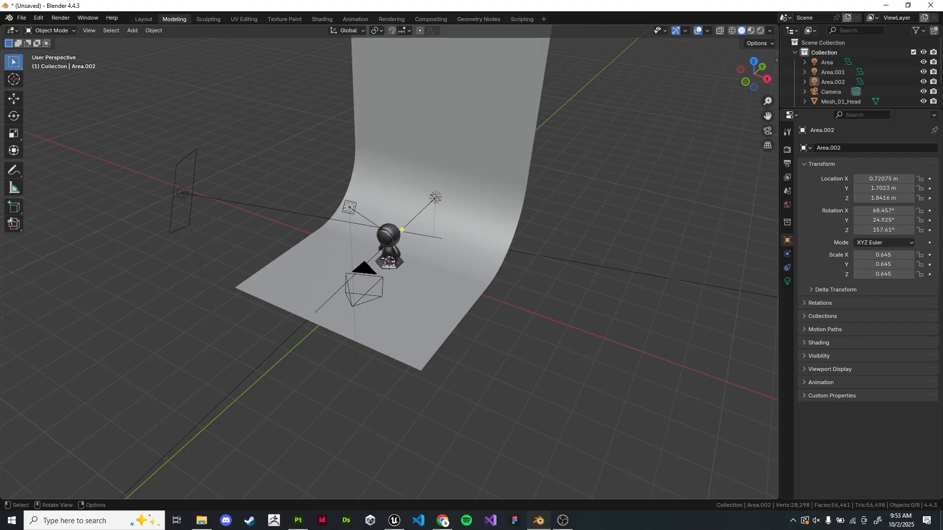
key(z)
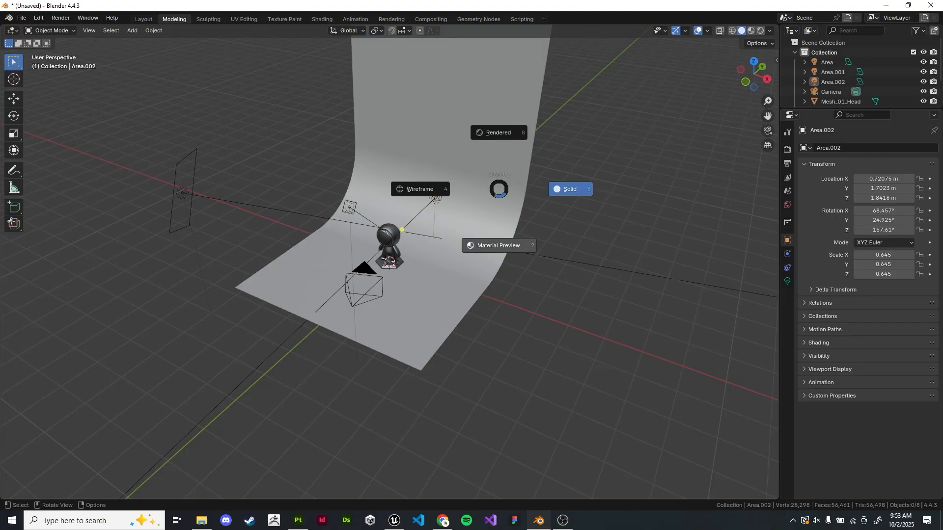
click(499, 244)
scroll(499, 244, up, 7)
mouse_move(499, 244)
middle_down()
mouse_move(499, 206)
mouse_move(505, 230)
mouse_move(511, 216)
middle_up()
key(KP_0)
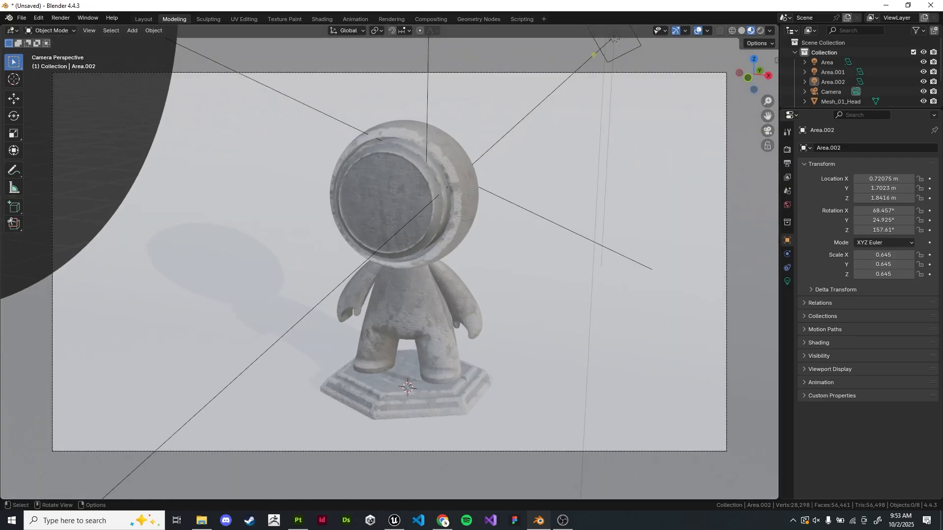
Switch the camera view from Material Preview to Rendered shading
key(z)
click(570, 235)
key(z)
key(2)
key(z)
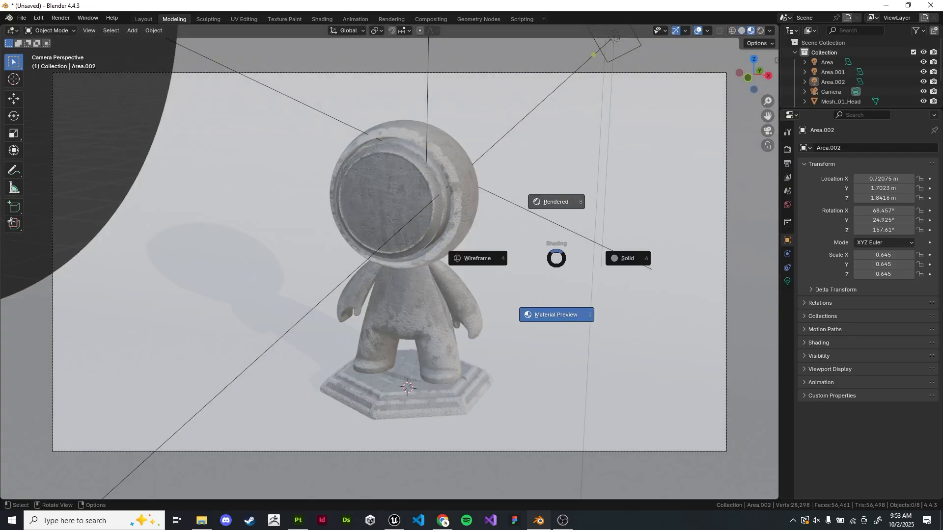
key(8)
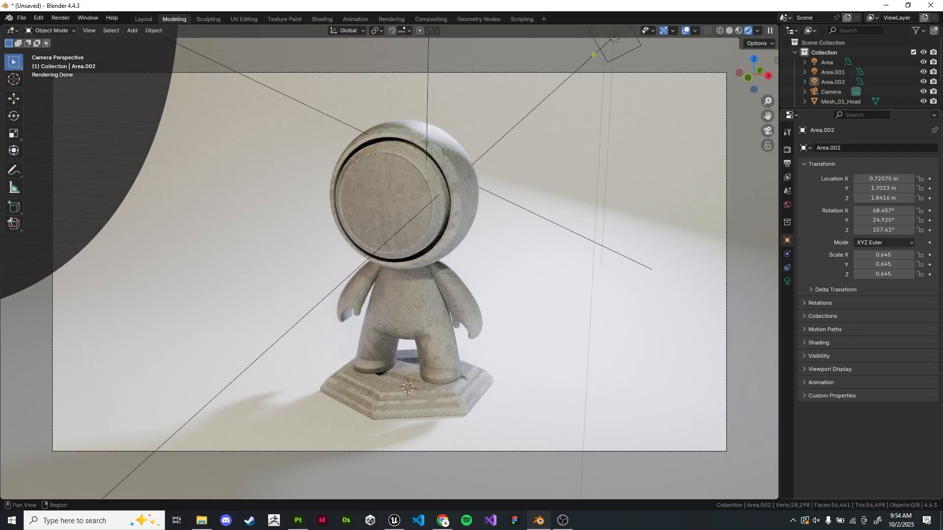
Compare the EEVEE and Cycles render engines on the camera view, ending on EEVEE
click(788, 163)
click(788, 149)
click(896, 148)
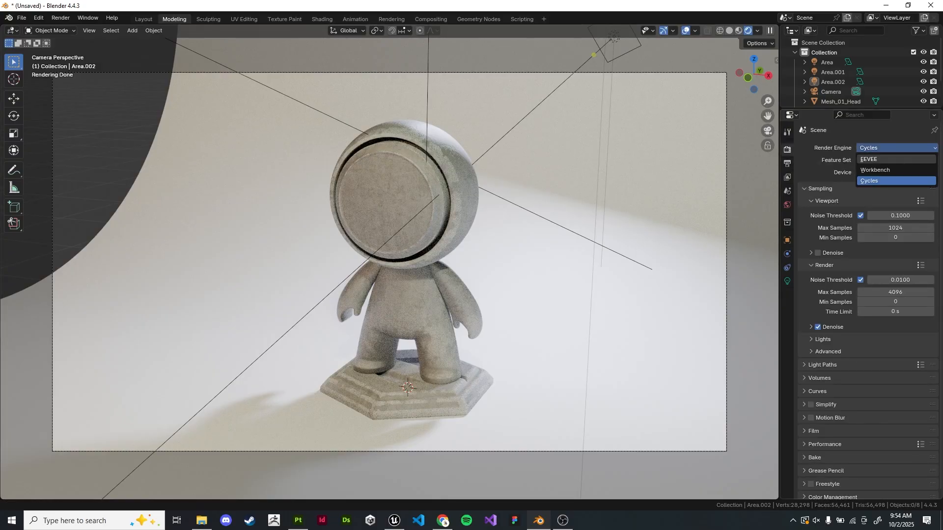
click(868, 159)
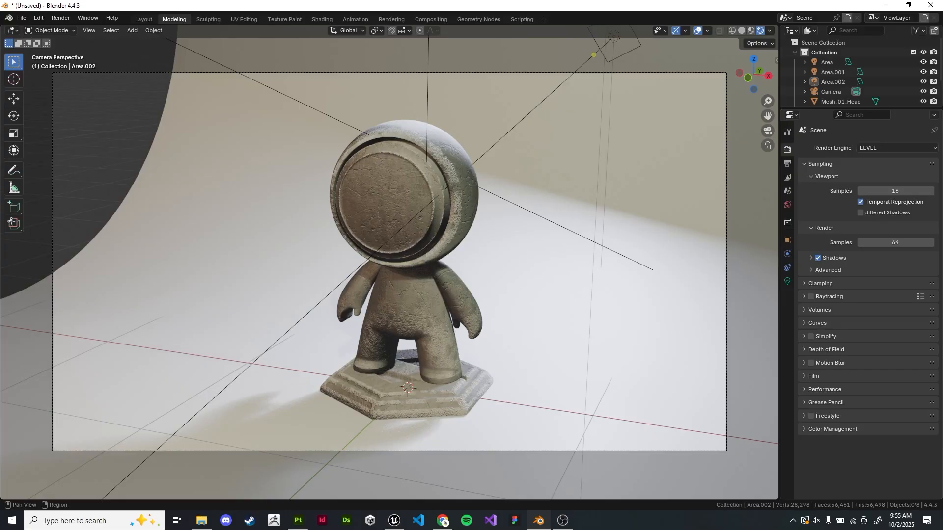
click(896, 148)
click(873, 181)
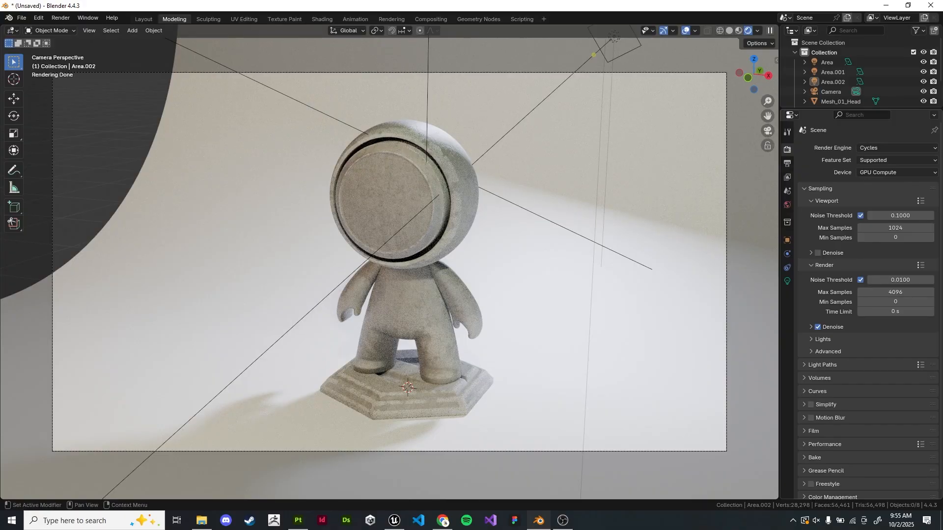
click(897, 148)
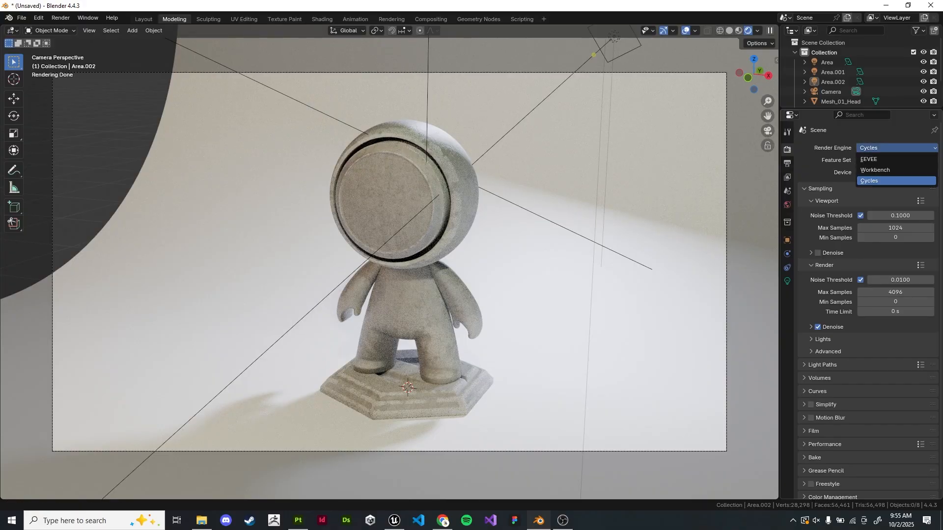
click(885, 159)
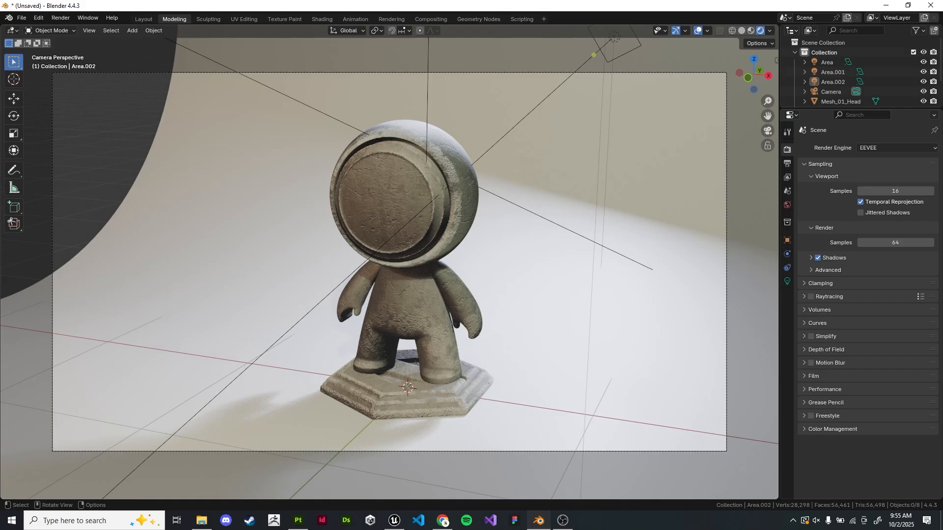
Examine the EEVEE-rendered figure from the front and from above, and return to the camera view
mouse_move(393, 245)
middle_down()
mouse_move(356, 253)
mouse_move(391, 282)
mouse_move(314, 303)
mouse_move(462, 294)
mouse_move(486, 261)
mouse_move(521, 293)
mouse_move(504, 277)
mouse_move(511, 273)
mouse_move(516, 307)
mouse_move(295, 253)
mouse_move(290, 278)
mouse_move(401, 241)
middle_up()
scroll(462, 295, up, 2)
scroll(486, 260, up, 2)
scroll(511, 272, down, 1)
scroll(294, 253, down, 1)
scroll(290, 278, down, 2)
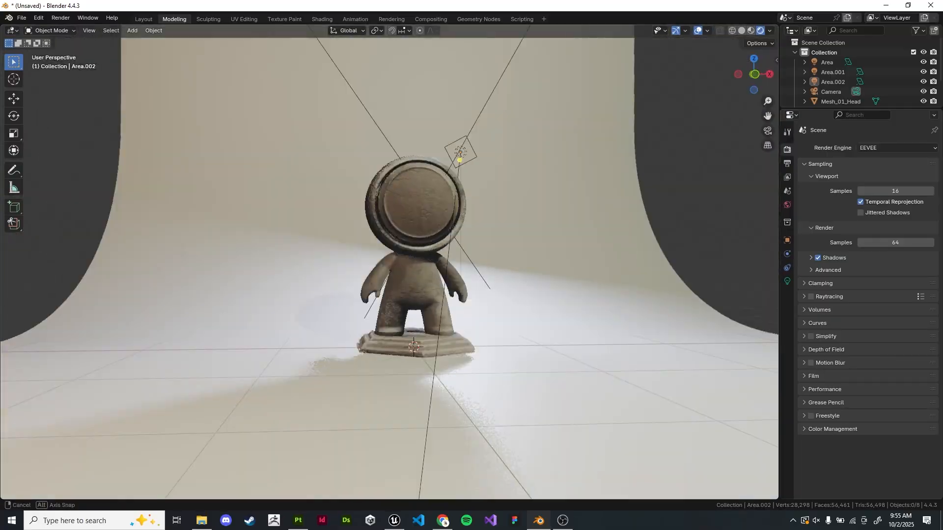
middle_drag(452, 255, 486, 224)
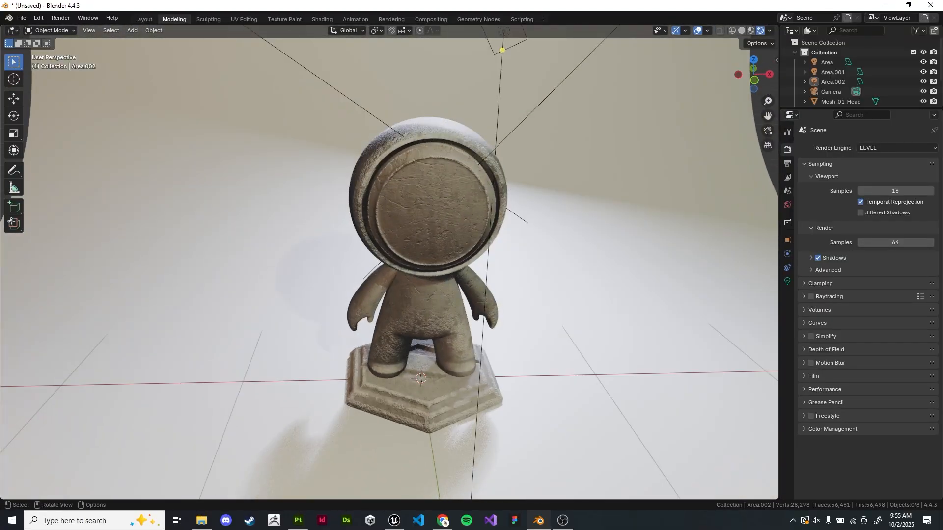
key(KP_0)
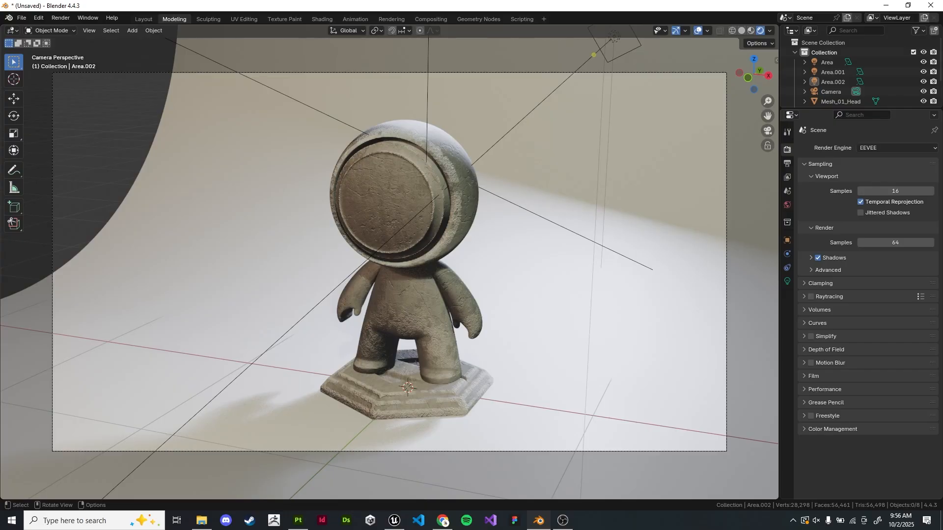
Open the Shading workspace and bring up the full 01_Head material node tree for the figure's head
click(322, 19)
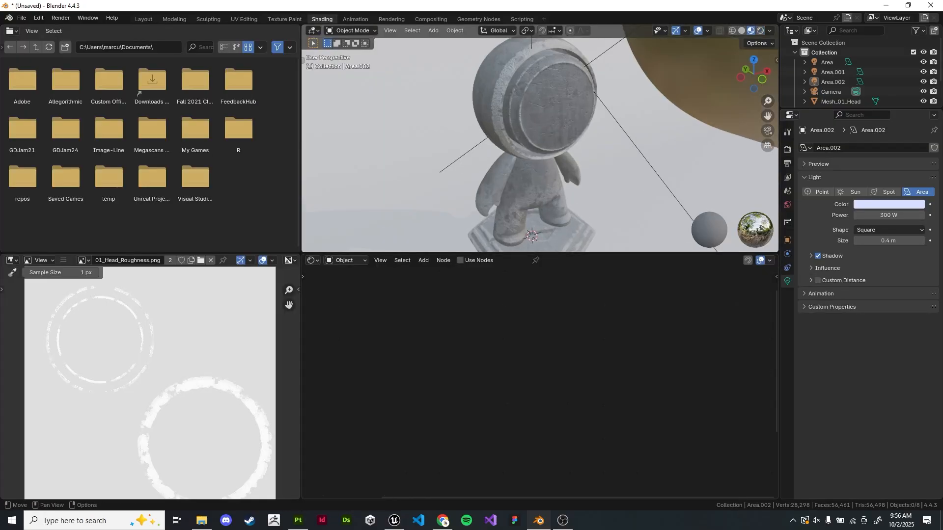
click(540, 103)
scroll(540, 383, down, 1)
mouse_move(491, 344)
middle_down()
mouse_move(566, 398)
mouse_move(506, 339)
middle_up()
scroll(566, 398, down, 4)
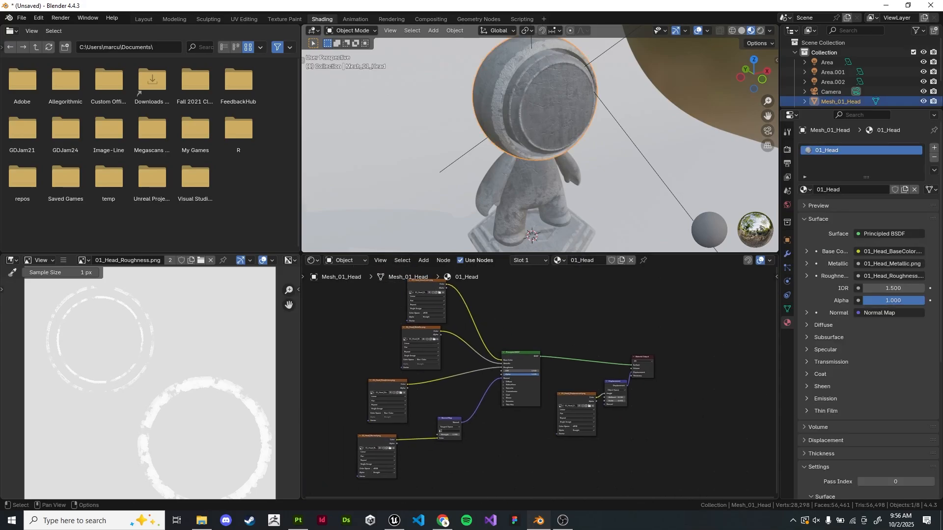
Set the scene's render engine to Cycles
click(788, 150)
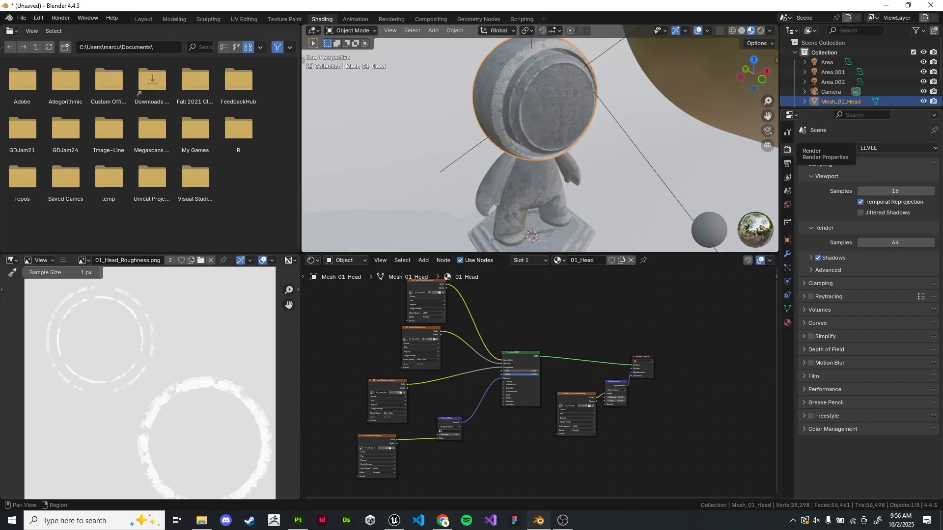
click(898, 148)
click(884, 178)
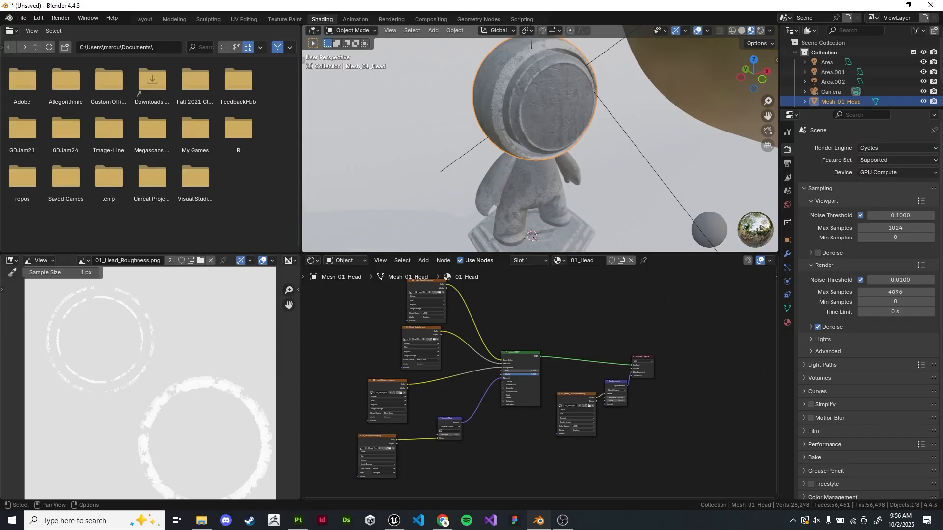
Unlink the 01_Head material from the head mesh and create a new default material in its place
scroll(531, 380, up, 4)
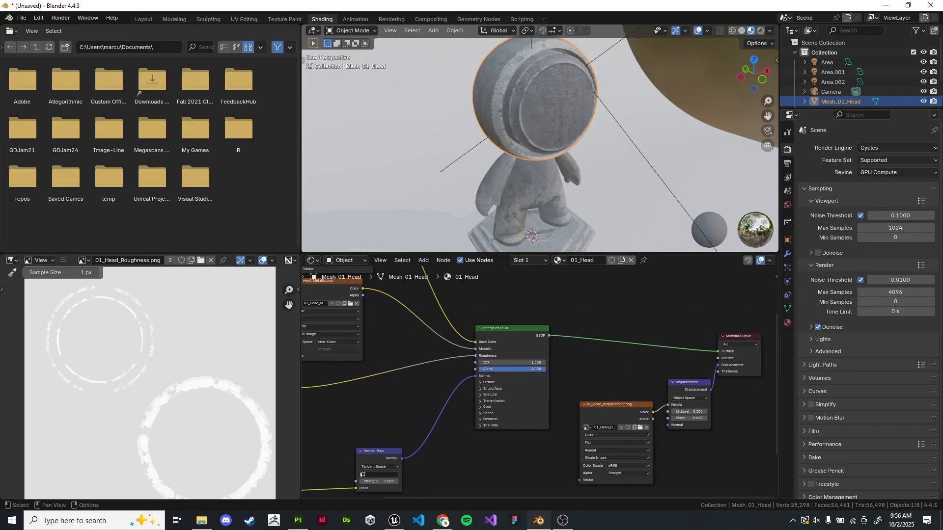
scroll(540, 383, up, 2)
scroll(540, 383, down, 6)
mouse_move(540, 393)
shift+middle_down()
mouse_move(550, 371)
mouse_move(531, 381)
shift+middle_up()
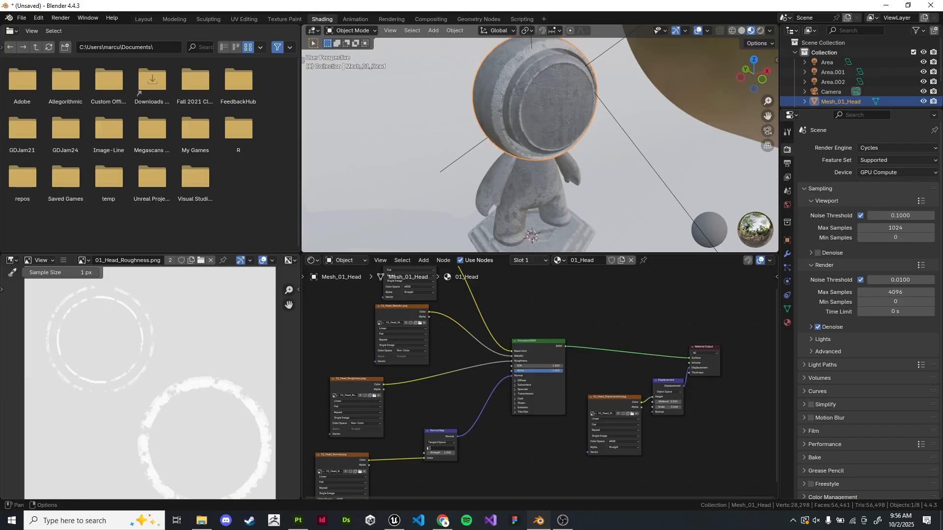
click(631, 261)
click(590, 260)
scroll(538, 380, up, 8)
middle_drag(543, 437, 527, 374)
scroll(527, 374, up, 2)
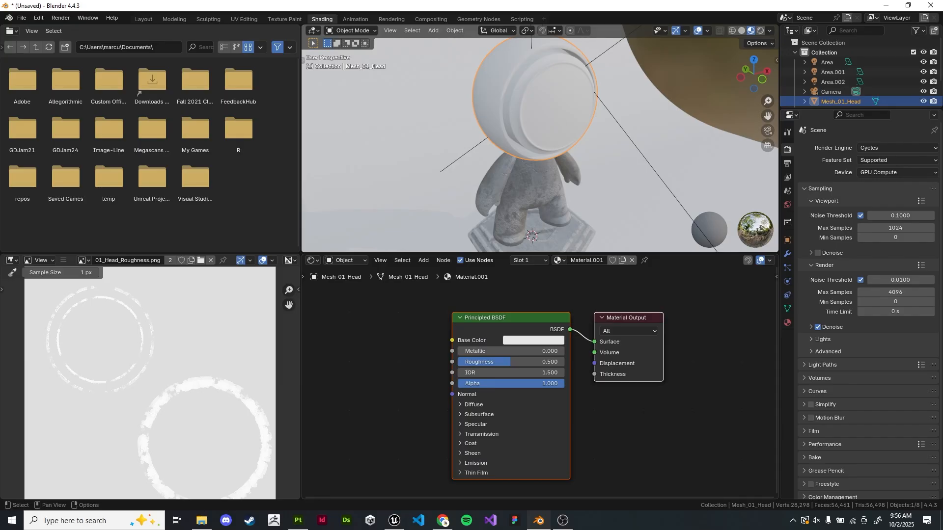
Set the scene's render engine to EEVEE and show the viewport in Solid shading
middle_drag(527, 374, 481, 357)
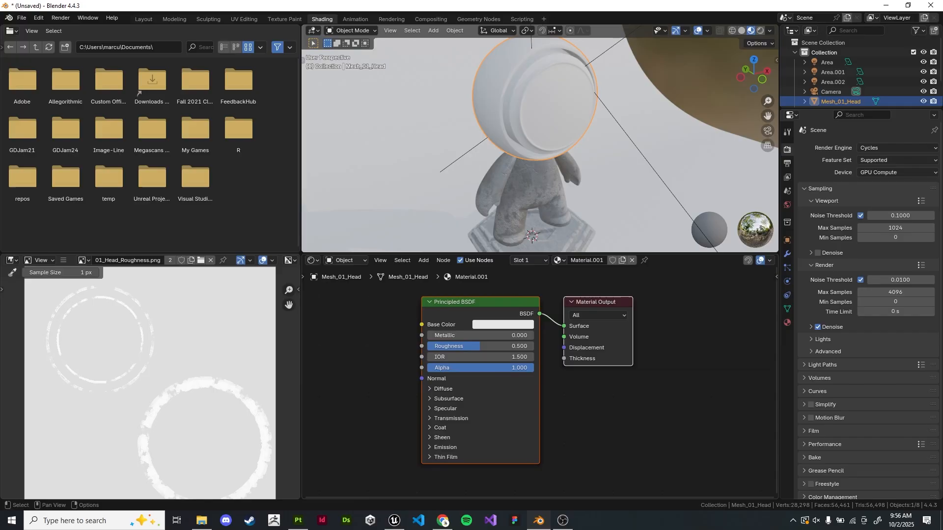
click(894, 148)
click(879, 159)
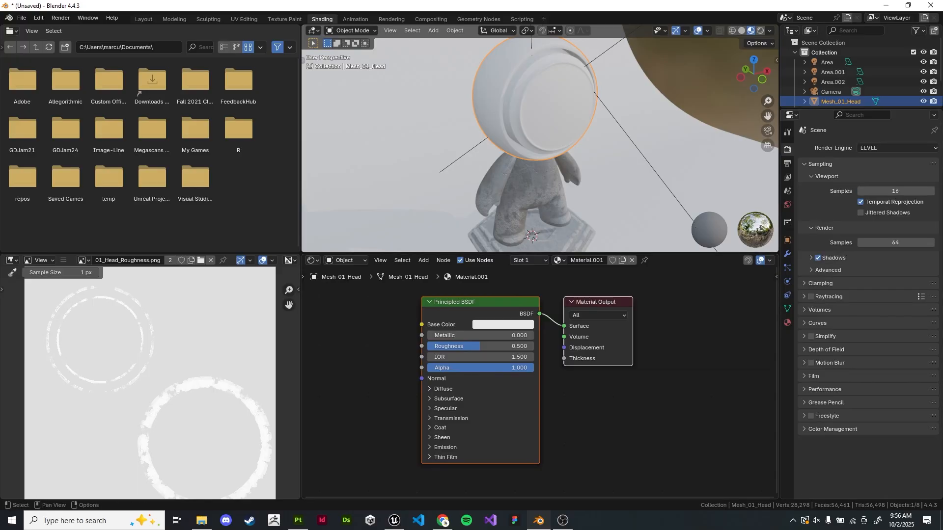
key(z)
click(680, 143)
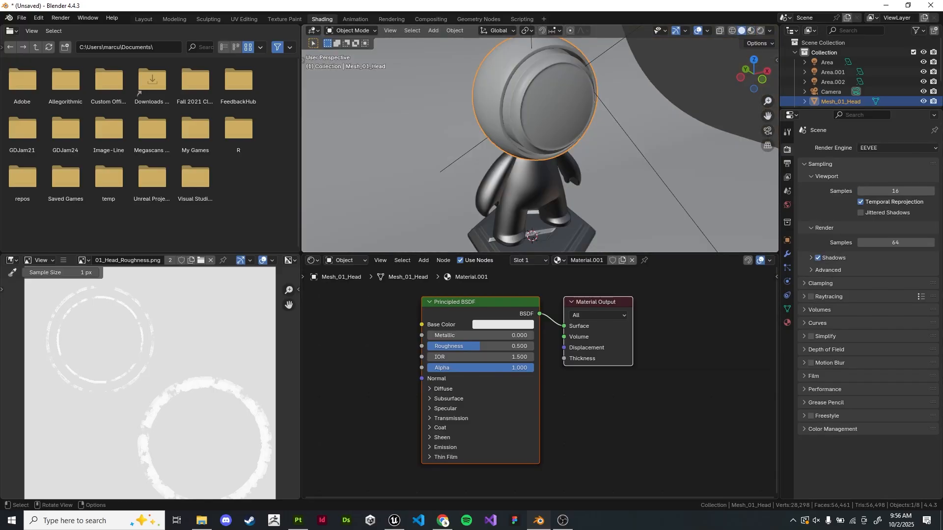
Assign the existing 01_Head material to the head mesh again and display the viewport in Material Preview
click(558, 261)
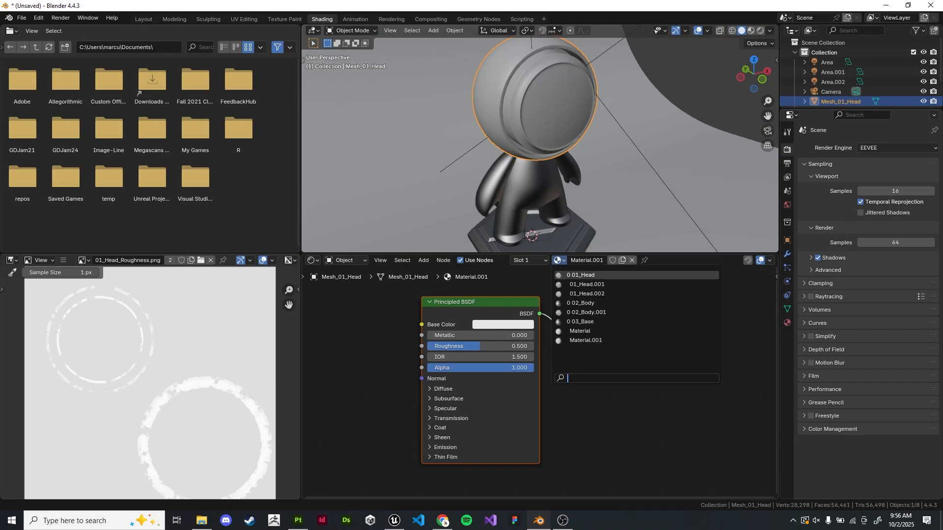
click(581, 275)
key(z)
click(640, 154)
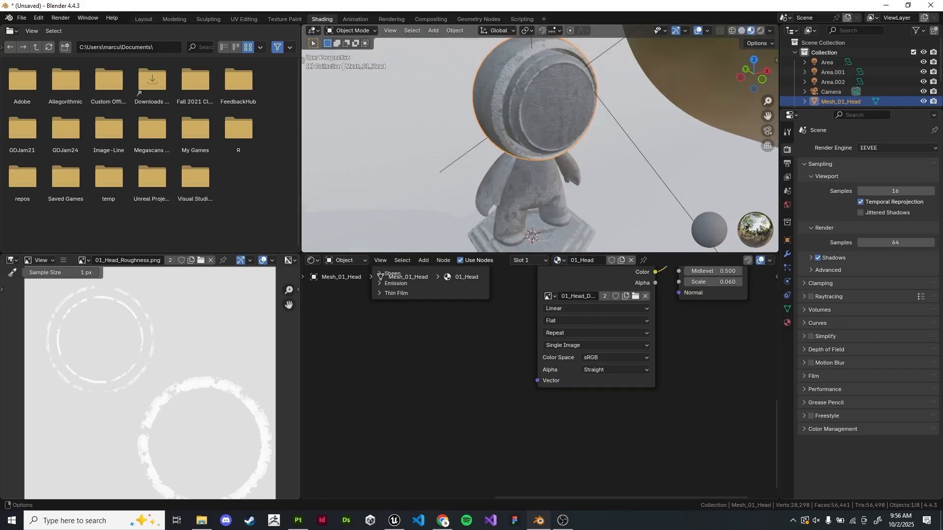
Open the Rendering workspace and look over the render result of the figure on its backdrop
click(284, 19)
click(354, 19)
click(391, 19)
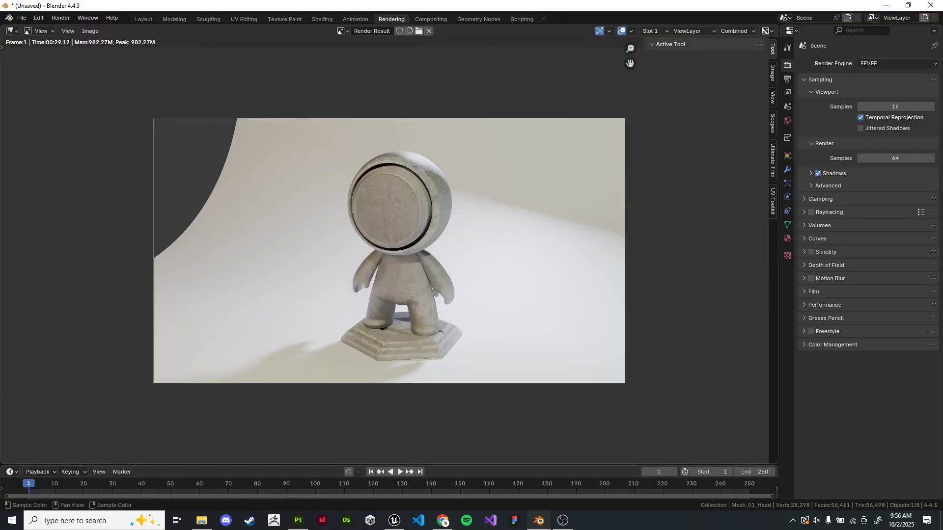
scroll(390, 251, up, 3)
scroll(390, 251, down, 2)
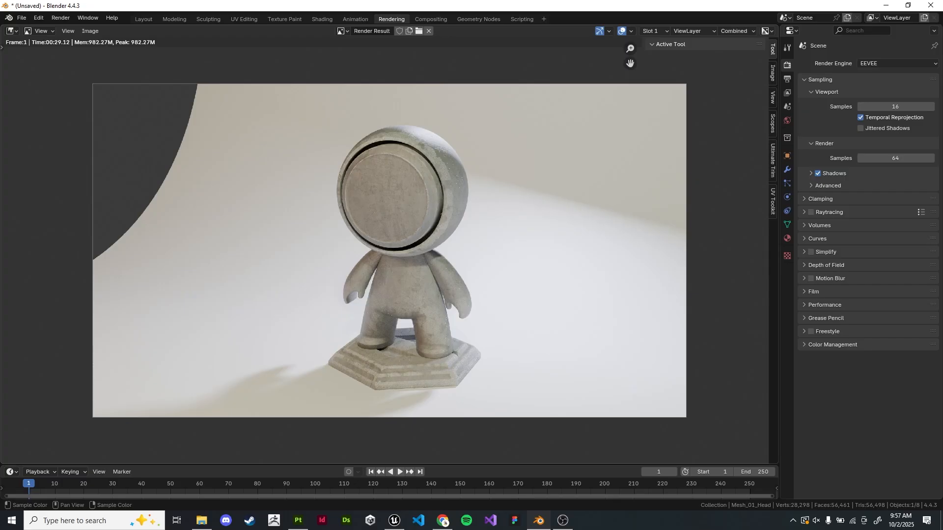
key(alt+Tab)
key(alt+shift+Tab)
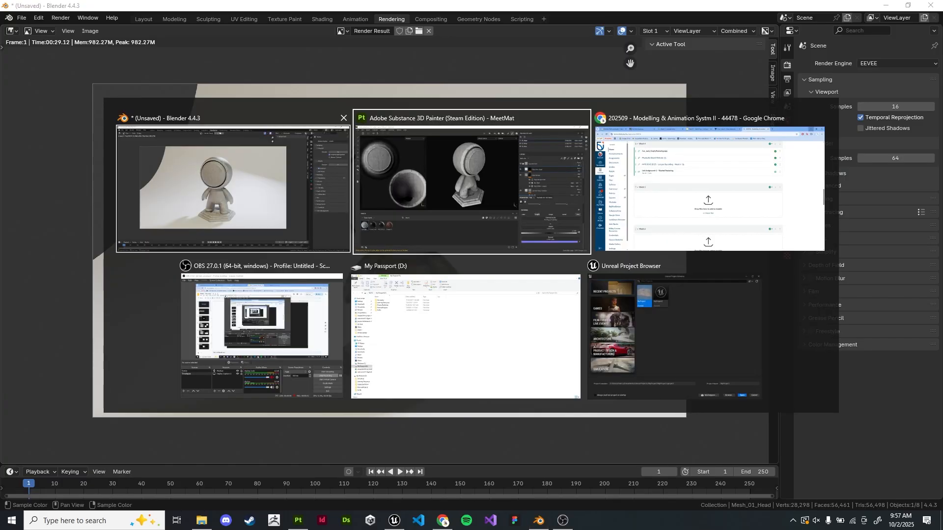
key(alt+Tab)
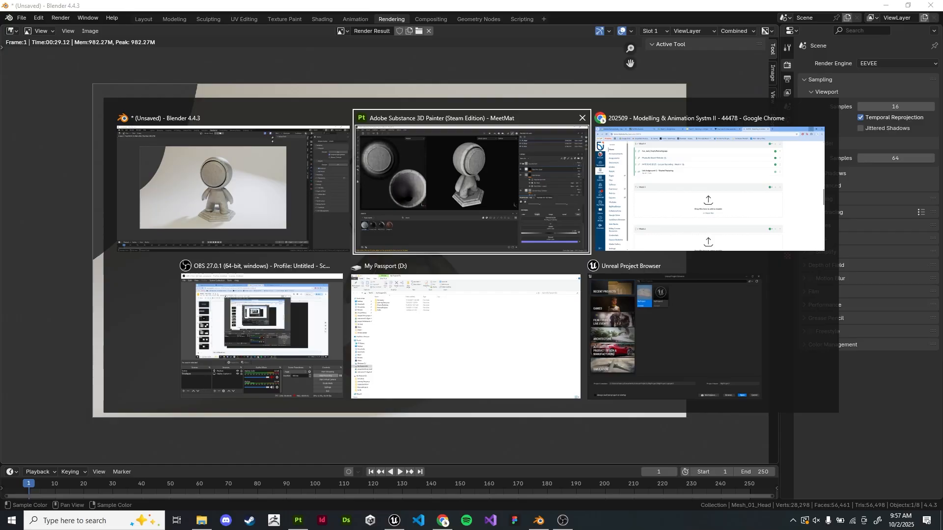
key(alt+Tab)
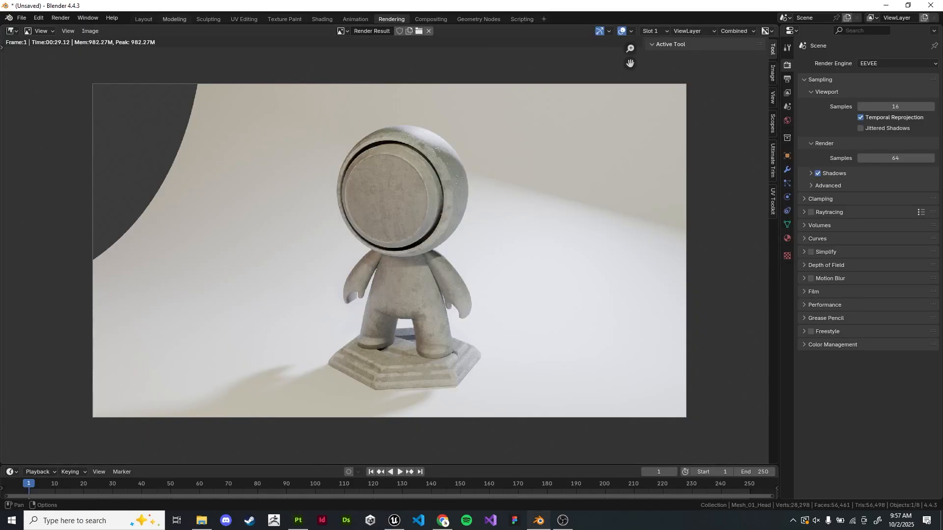
Delete the curved backdrop in the Layout workspace, render the figure without it, and close the render window
click(144, 19)
key(Delete)
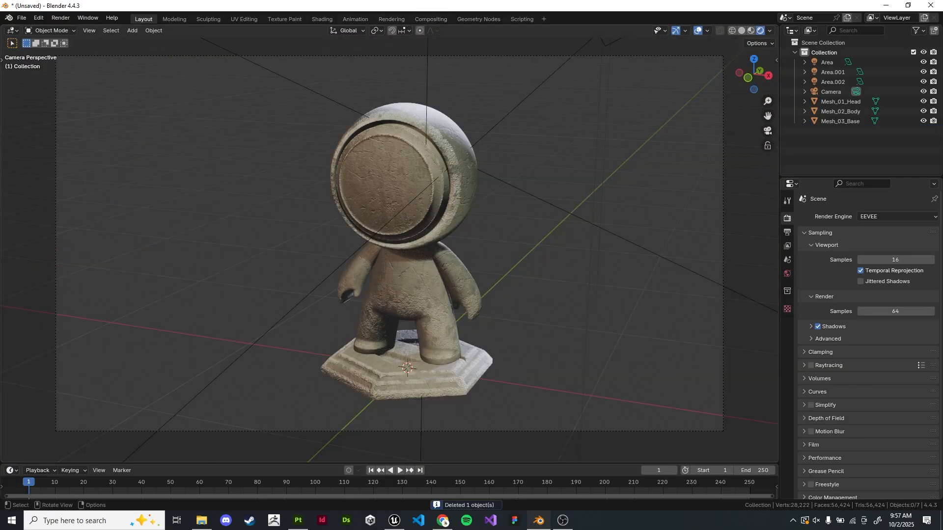
key(F12)
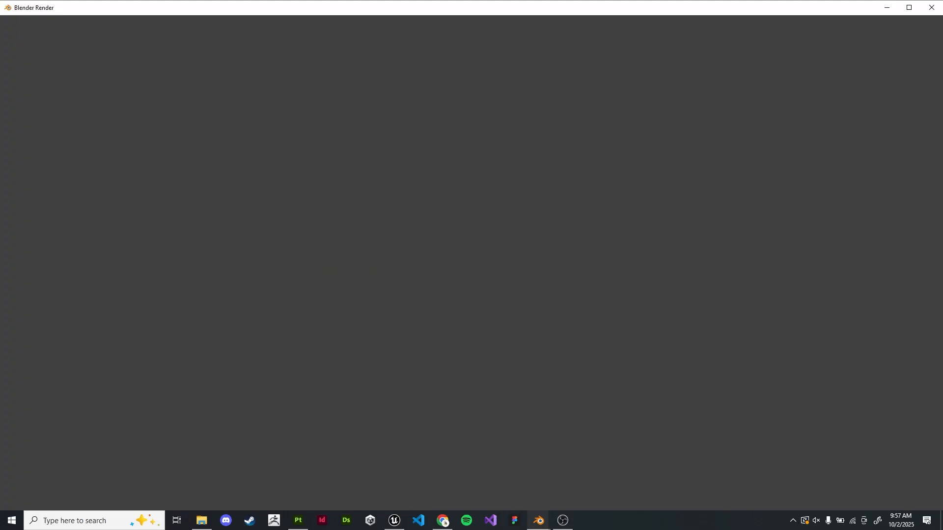
scroll(471, 269, down, 3)
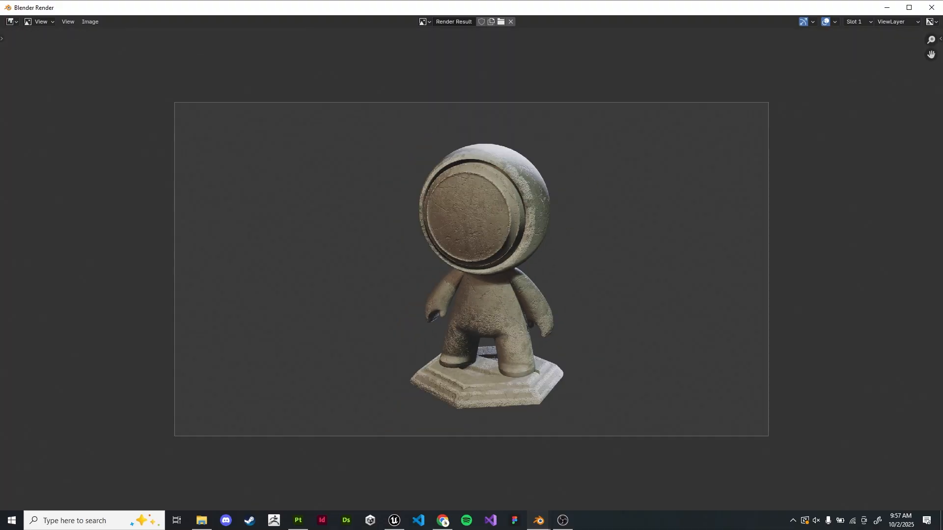
click(931, 7)
click(932, 7)
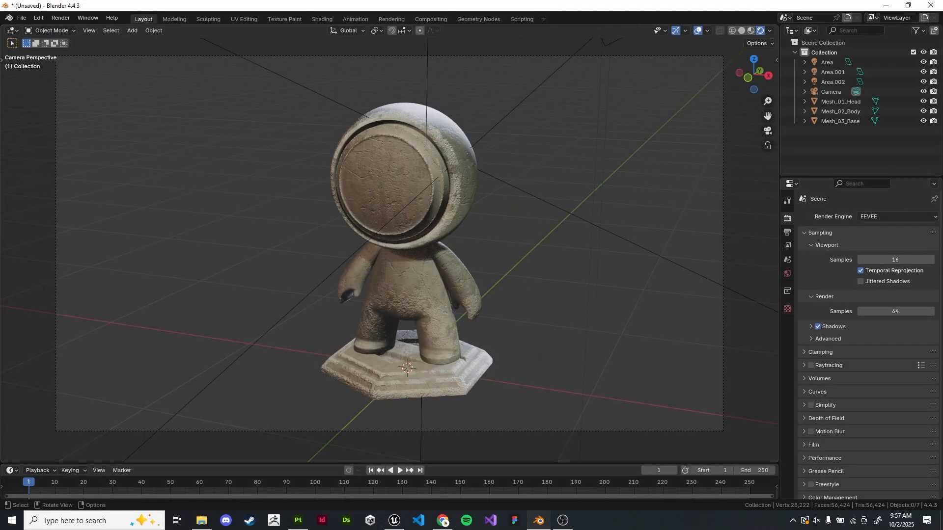
Set the World background color to black and render the figure against it
click(787, 274)
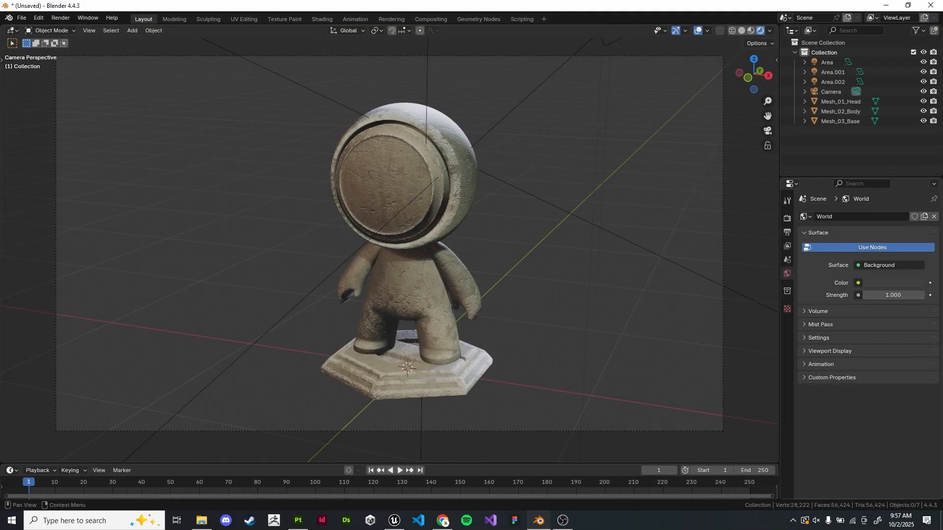
click(893, 283)
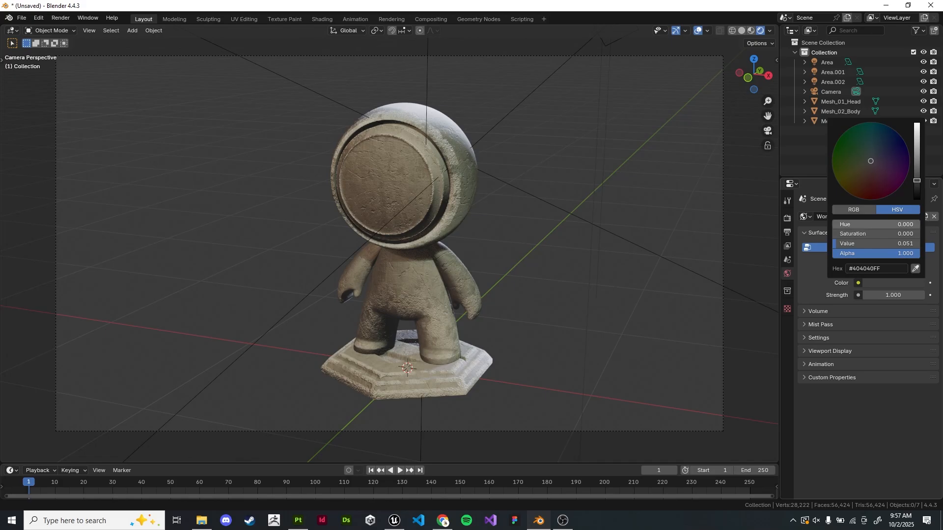
drag(916, 181, 917, 201)
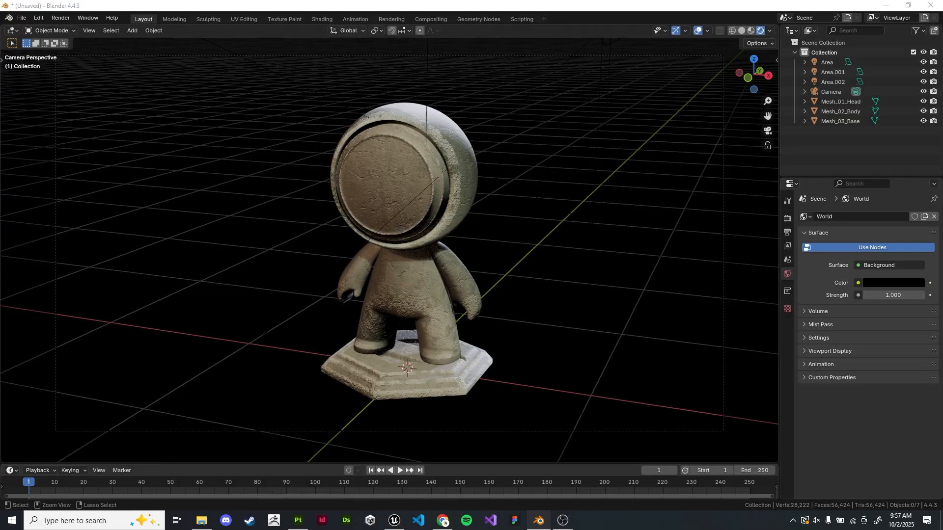
key(F12)
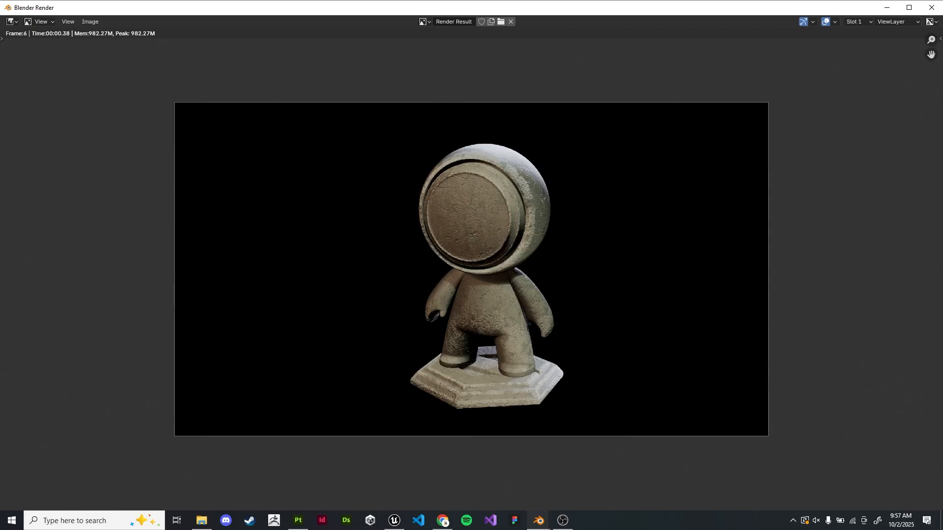
scroll(471, 269, up, 6)
scroll(472, 269, down, 6)
Switch to Chrome and load artstation.com in a new tab
click(443, 520)
key(ctrl+t)
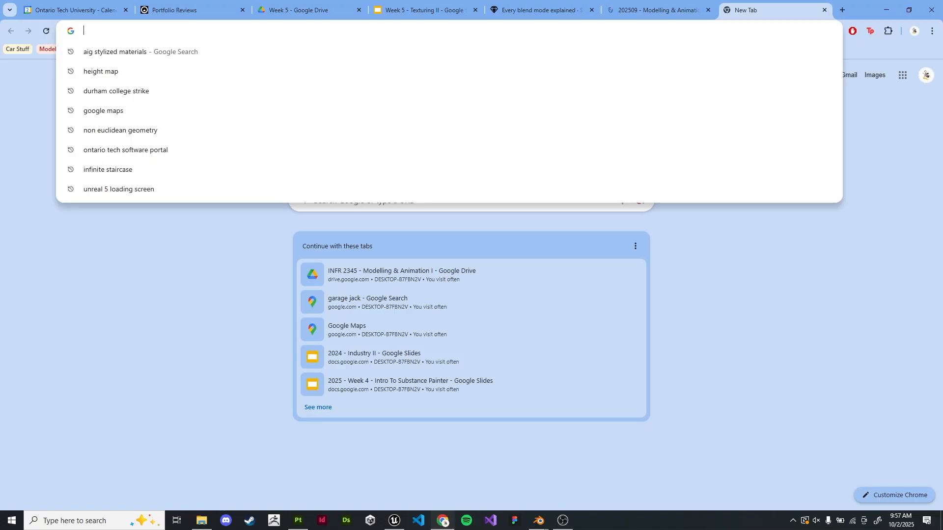
text(artstation.com)
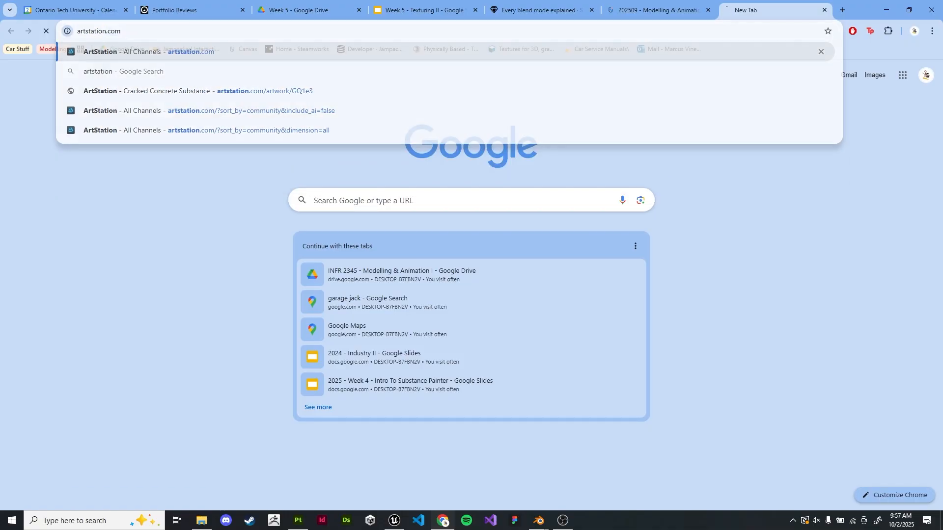
key(Return)
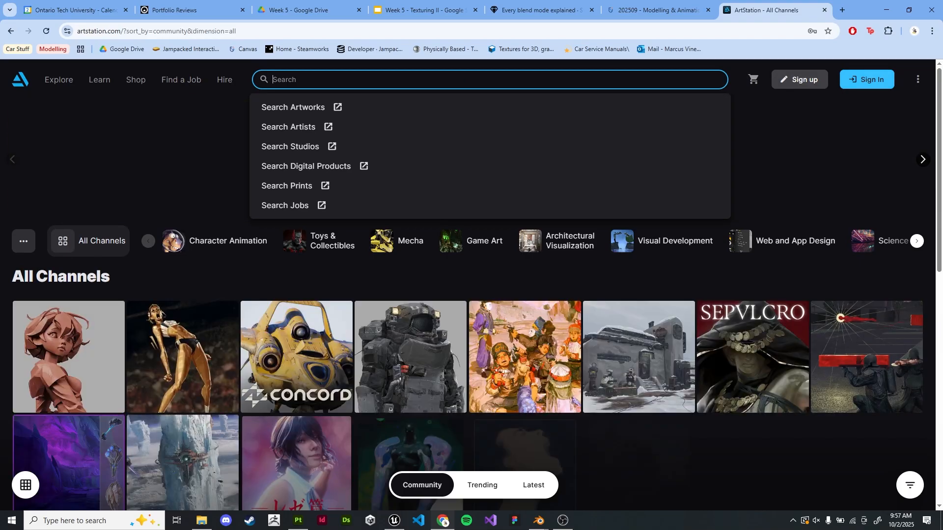
key(Return)
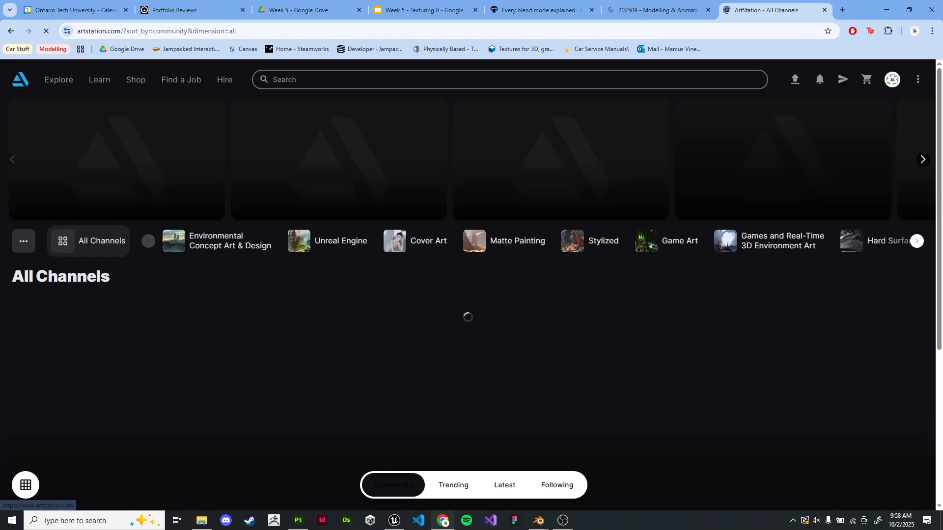
Go to the portfolio management page of the own ArtStation profile and open the Gameboy Advance SP project for editing
mouse_move(893, 79)
click(843, 121)
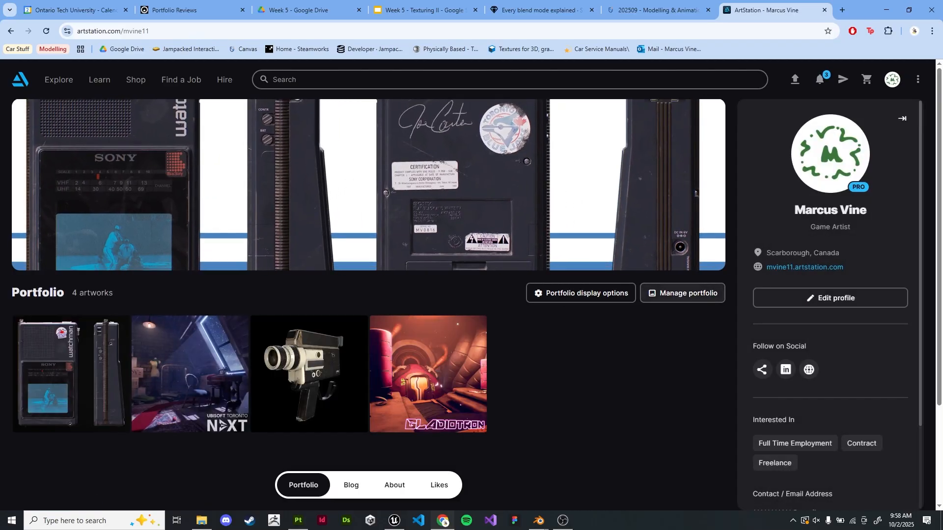
click(688, 293)
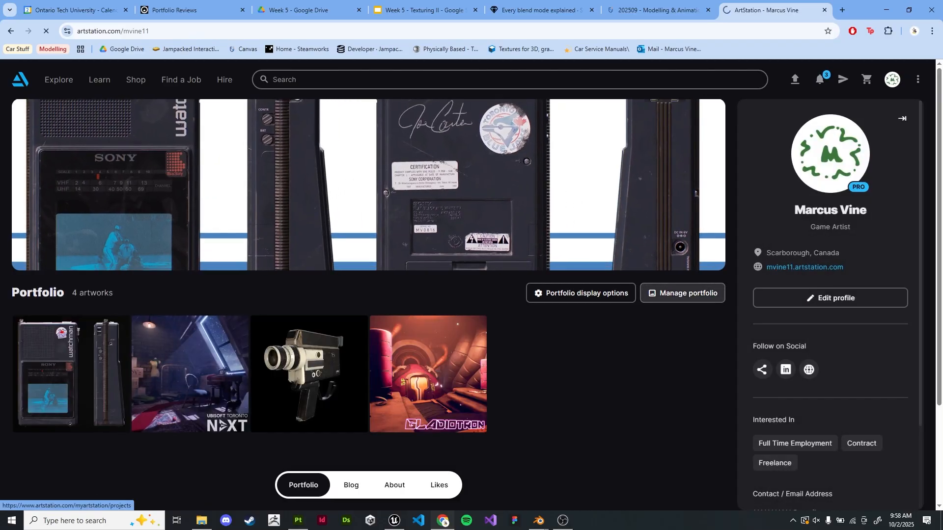
scroll(737, 290, down, 4)
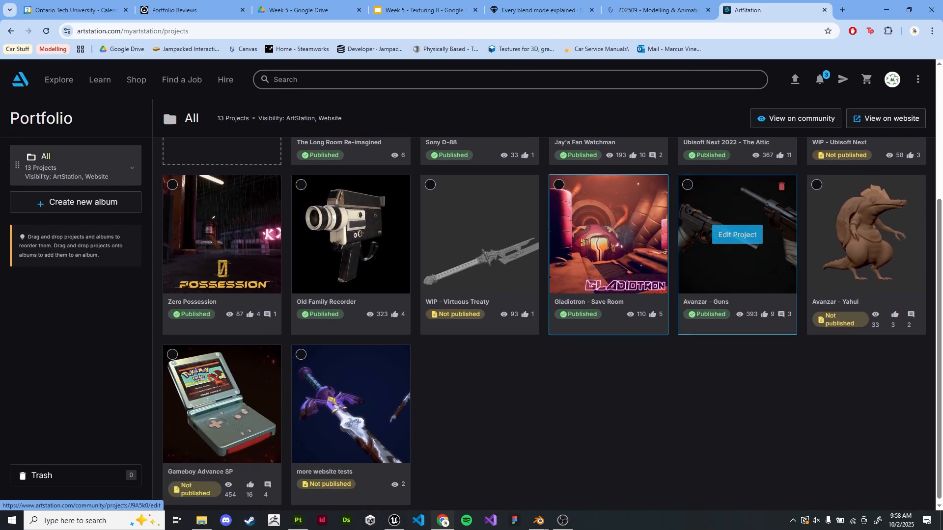
click(222, 404)
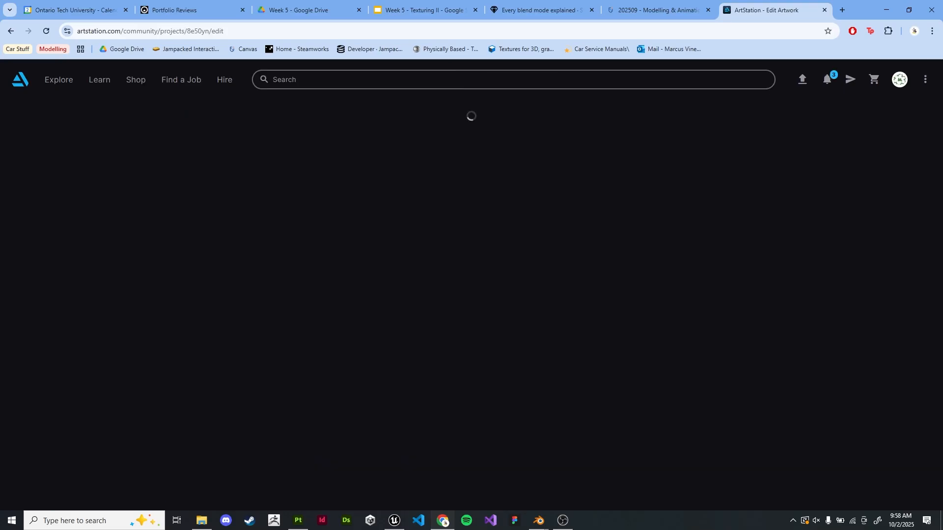
Look through the Gameboy Advance SP project's uploaded media and publishing options, and open its community preview
scroll(382, 294, down, 5)
scroll(382, 295, up, 1)
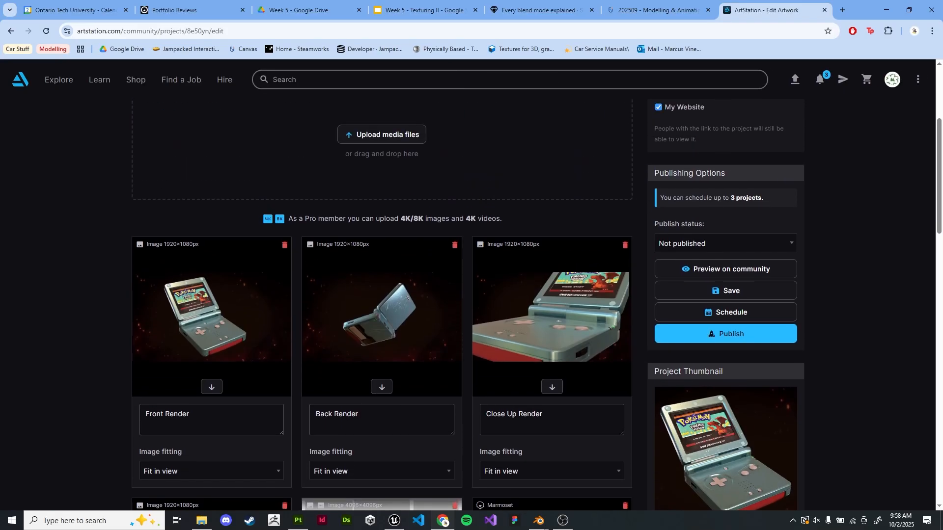
scroll(382, 295, down, 3)
scroll(382, 295, up, 3)
scroll(382, 304, down, 5)
scroll(382, 304, up, 6)
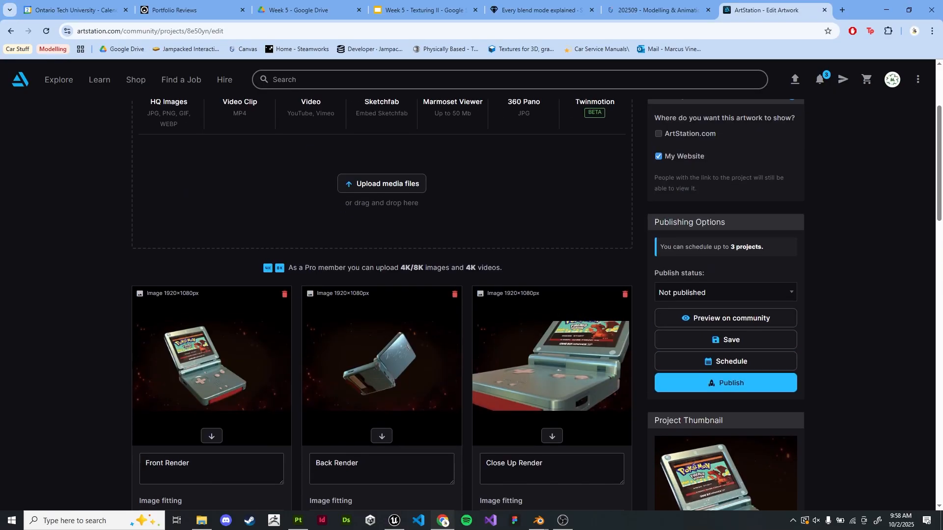
click(725, 319)
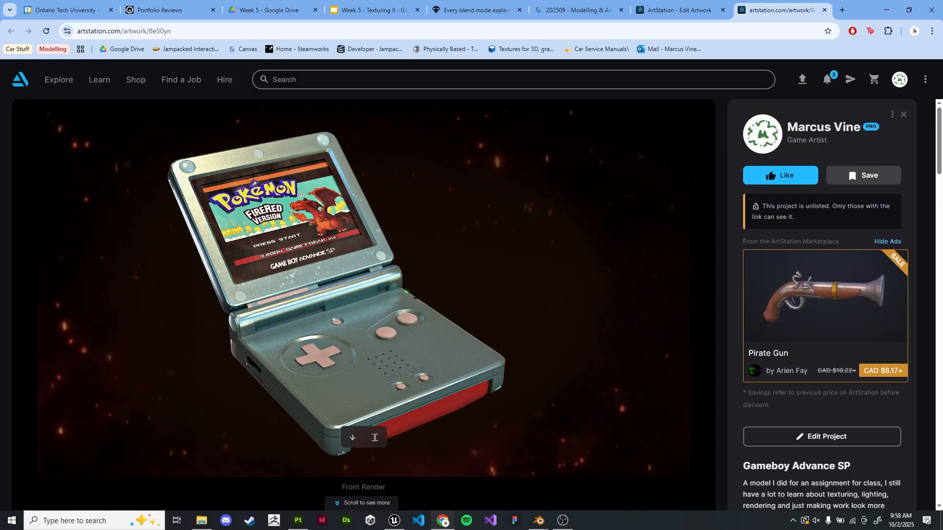
Examine the previewed project's front, back and close-up renders, wireframe and UV layout, and return to the front render
scroll(363, 305, down, 10)
scroll(363, 304, up, 10)
scroll(364, 305, down, 10)
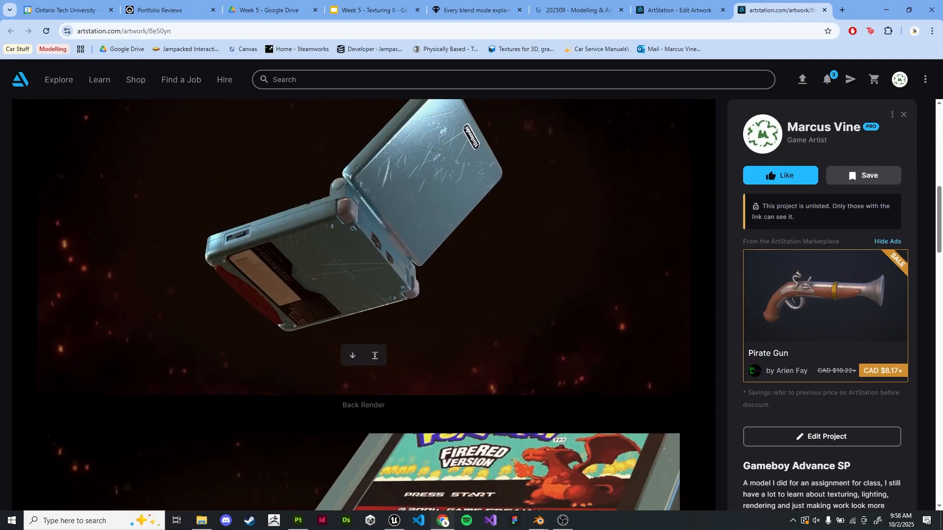
scroll(364, 295, up, 3)
scroll(363, 295, down, 15)
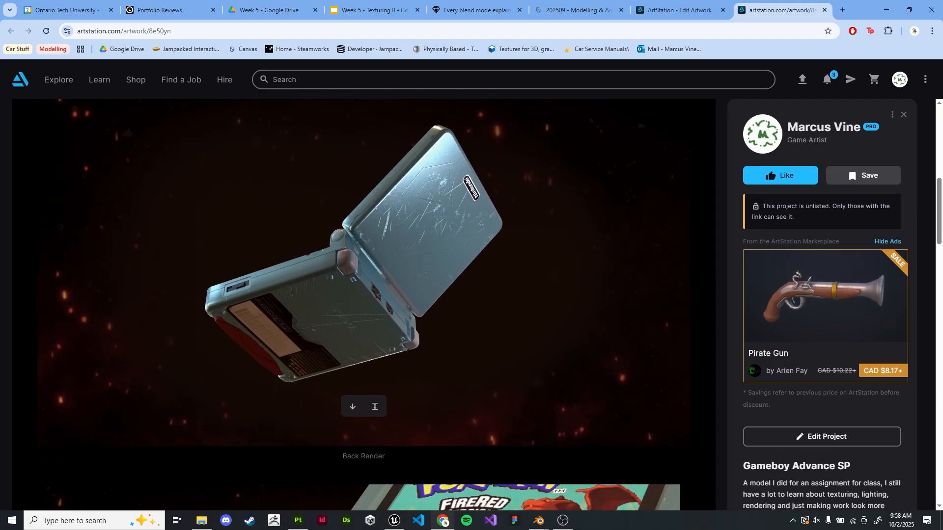
scroll(363, 294, down, 20)
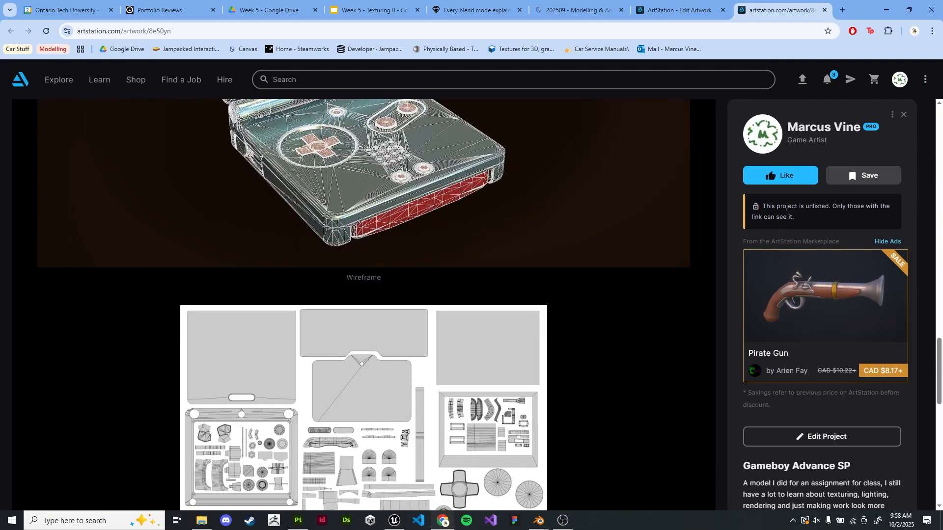
scroll(364, 295, up, 9)
scroll(364, 295, up, 15)
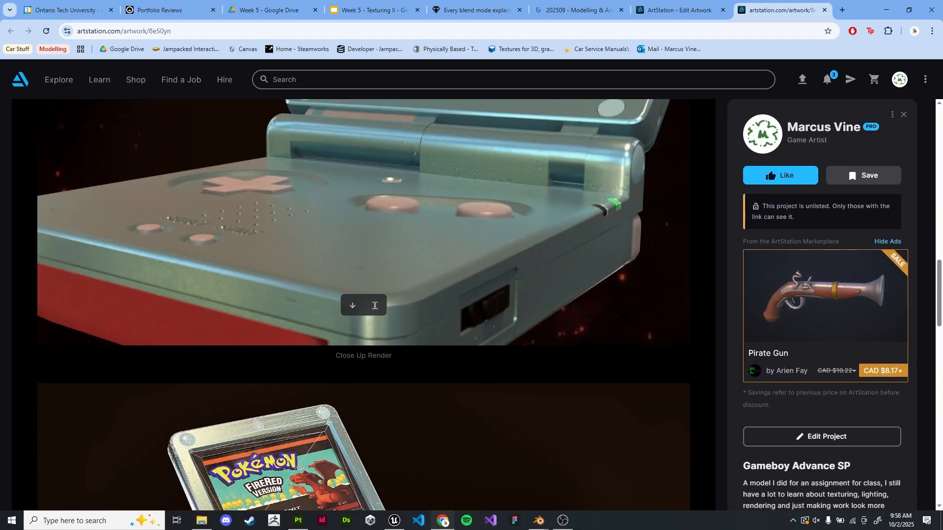
scroll(364, 295, down, 5)
scroll(364, 295, down, 20)
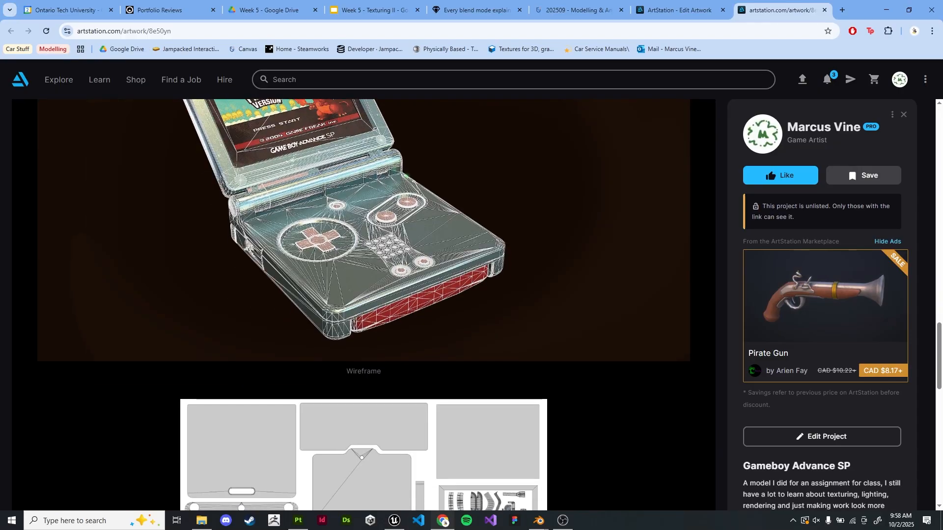
scroll(364, 295, up, 12)
scroll(364, 295, up, 12)
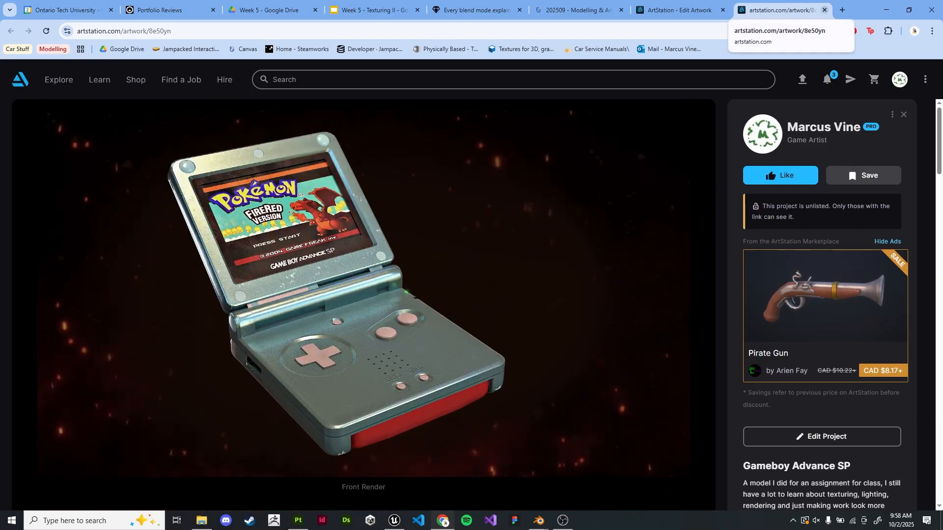
Close the ArtStation preview and project editing tabs, and minimize the browser to get back to the Blender render
click(825, 10)
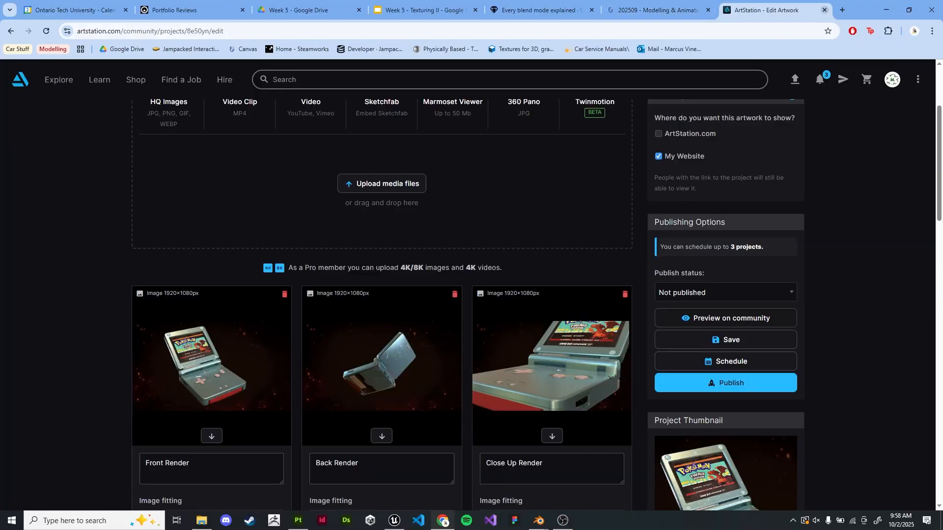
click(825, 10)
key(ctrl+shift+Tab)
key(ctrl+shift+Tab)
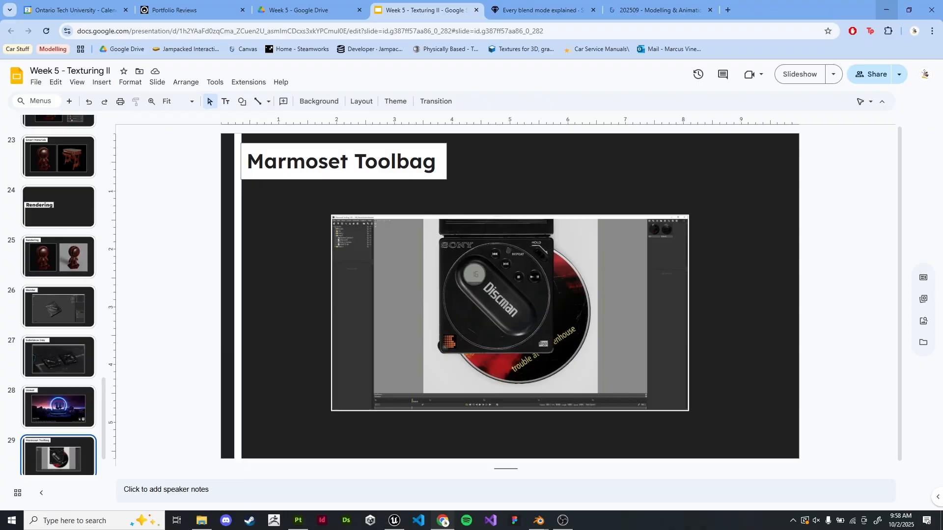
click(886, 10)
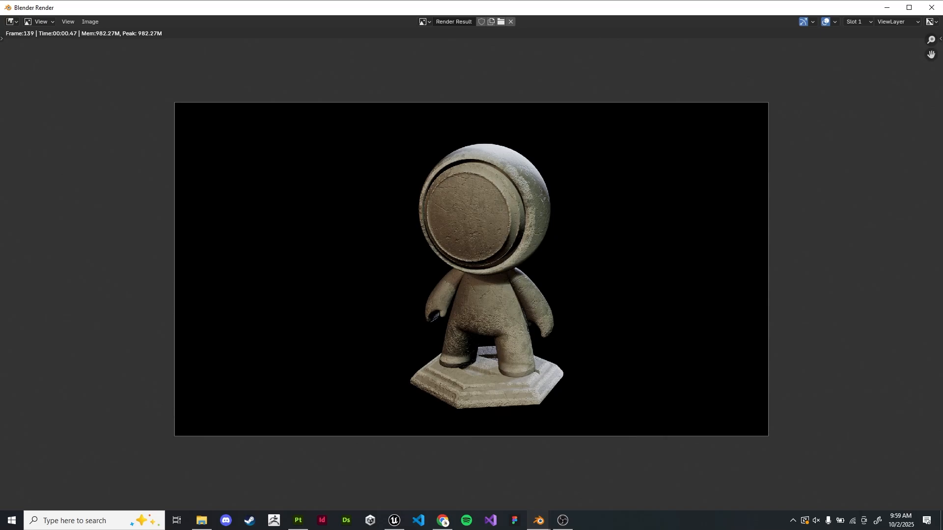
Close the render window and quit Blender without saving the scene
click(932, 7)
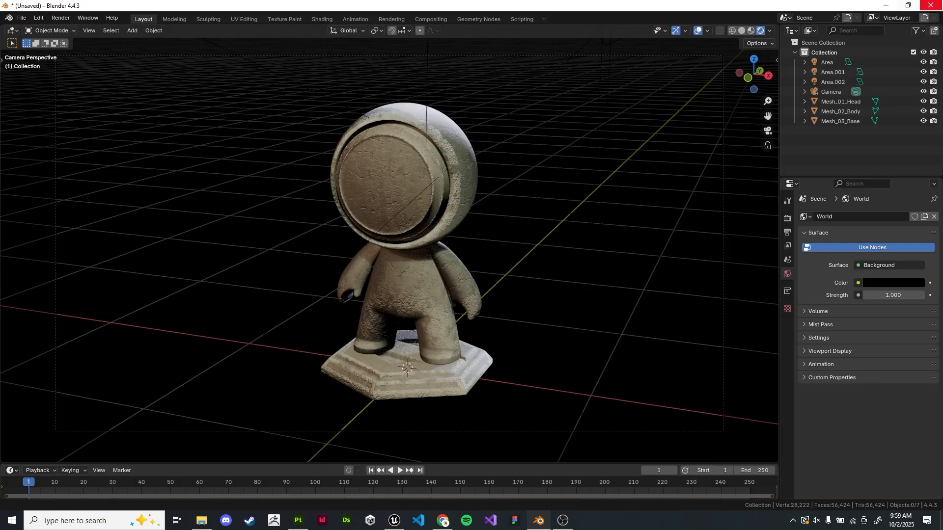
click(930, 5)
click(490, 278)
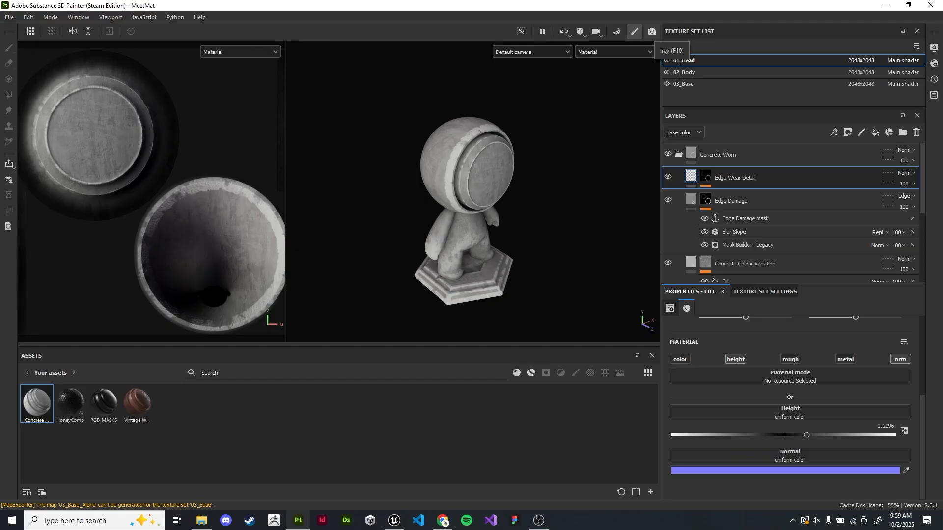
Render the concrete figure with Iray in Substance 3D Painter and orbit the camera to frame it closer and more from the front
click(652, 31)
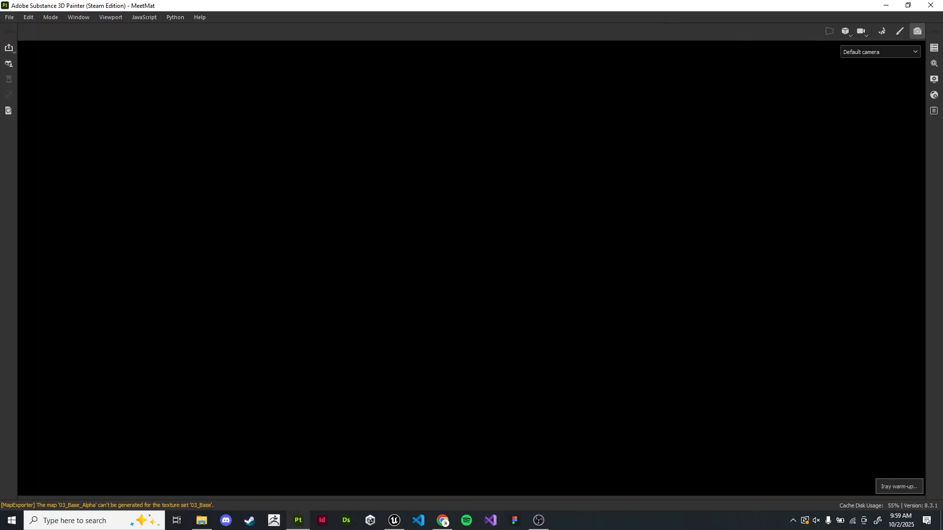
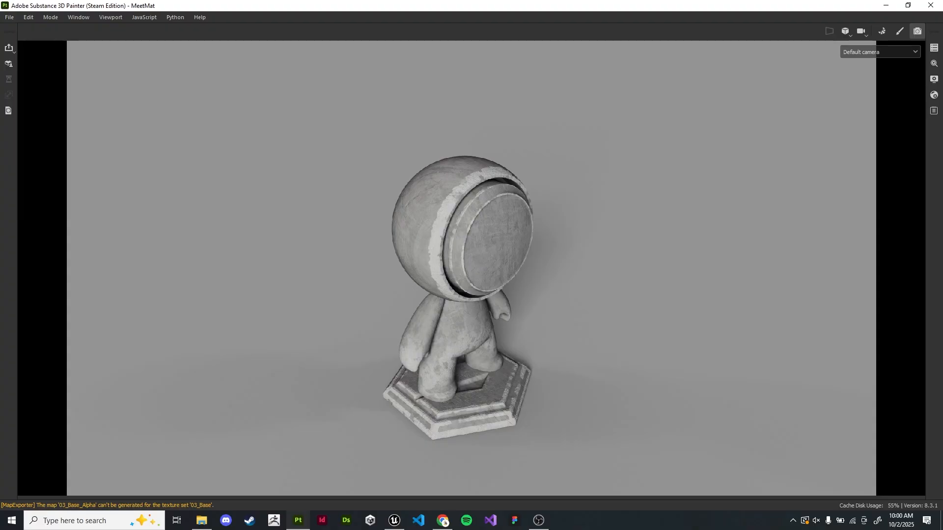
scroll(493, 334, up, 2)
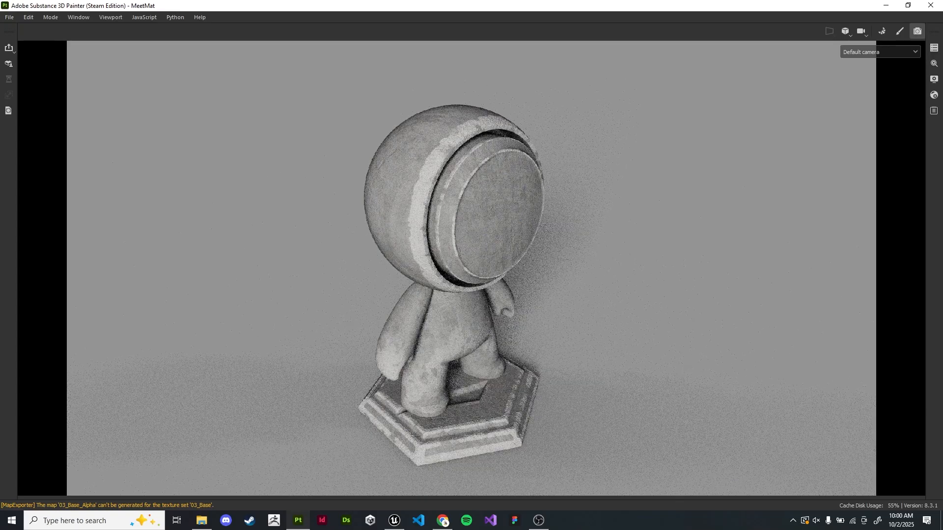
alt+drag(491, 285, 447, 272)
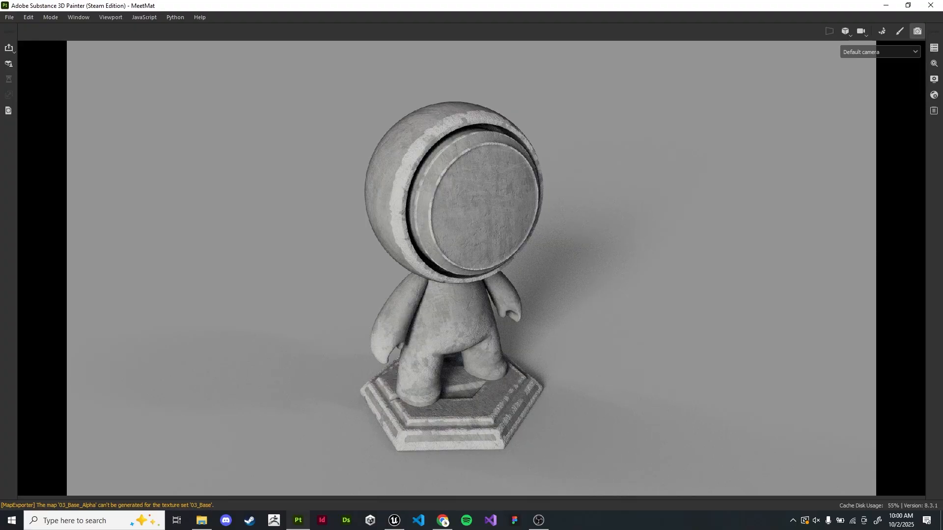
alt+drag(447, 271, 457, 309)
scroll(472, 268, down, 2)
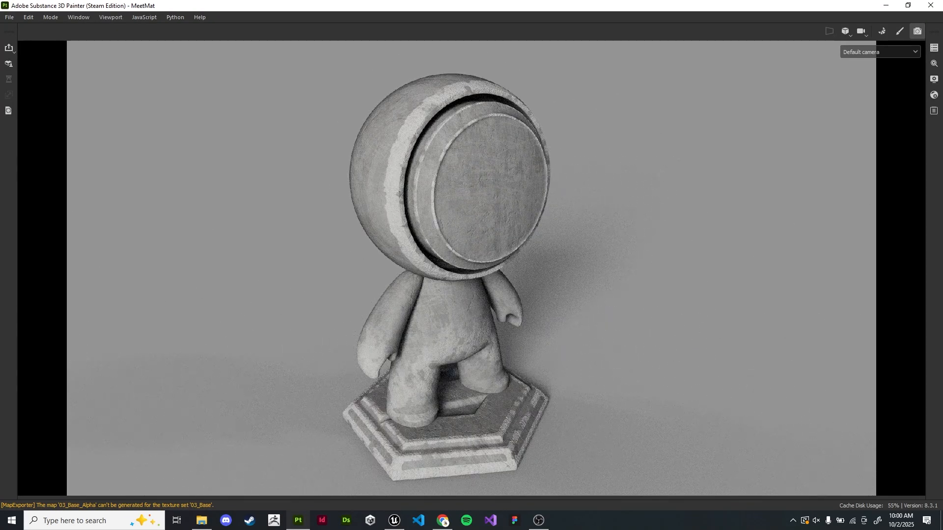
scroll(471, 268, up, 1)
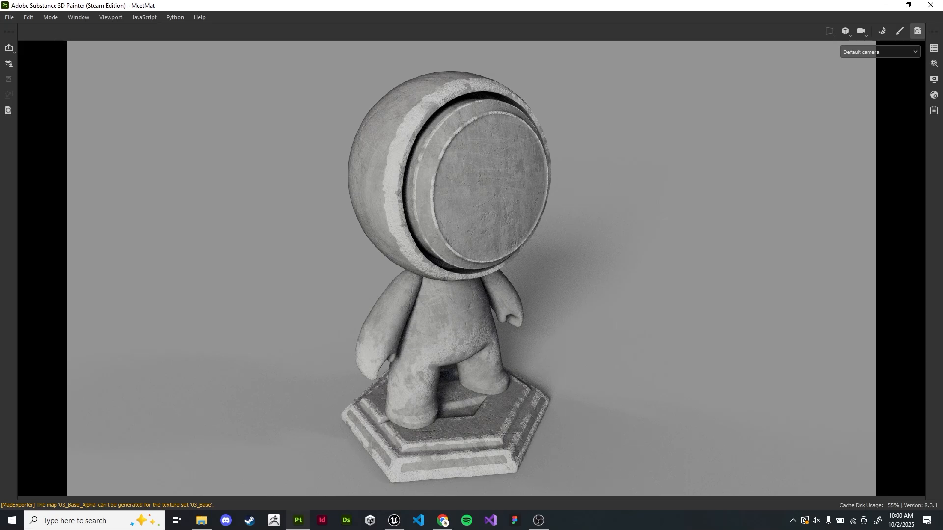
In the display settings, enable Color Correction with saturation 0.97 under the post effects, and switch the post effects off again
click(933, 48)
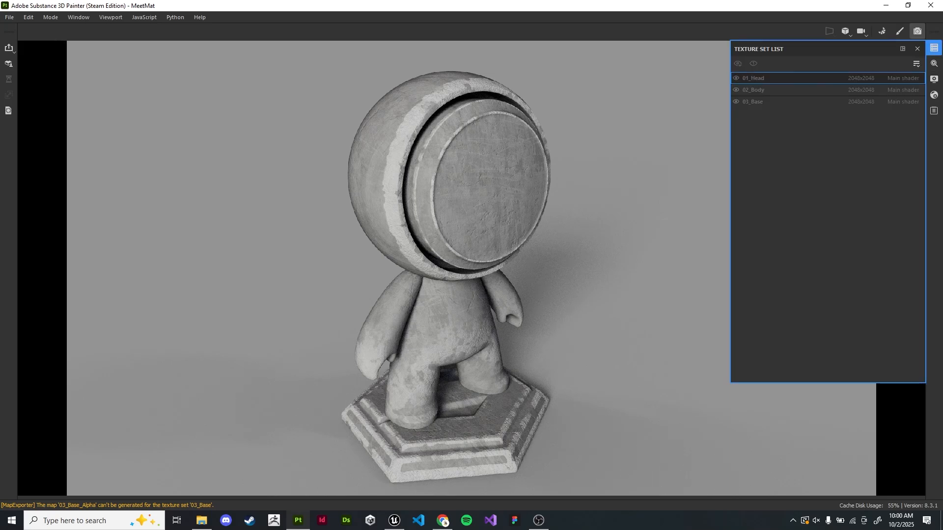
click(934, 47)
click(935, 79)
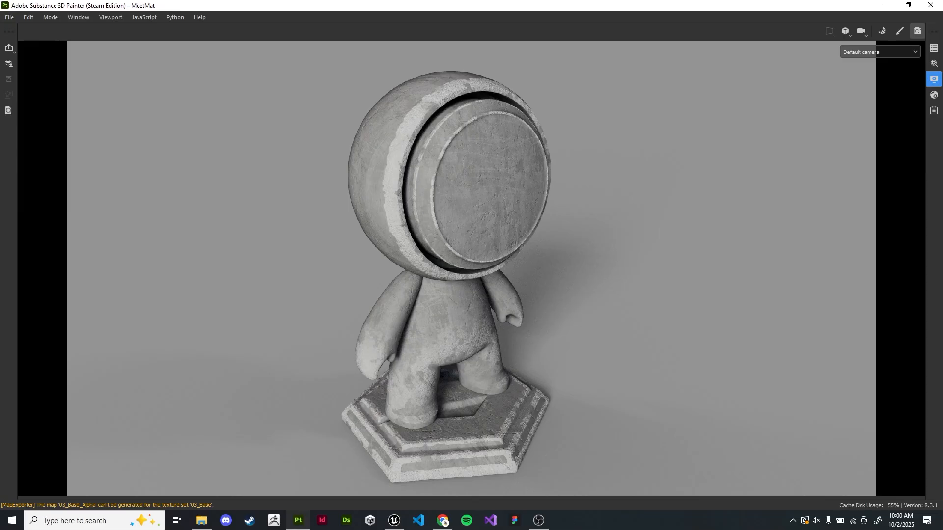
scroll(828, 268, up, 2)
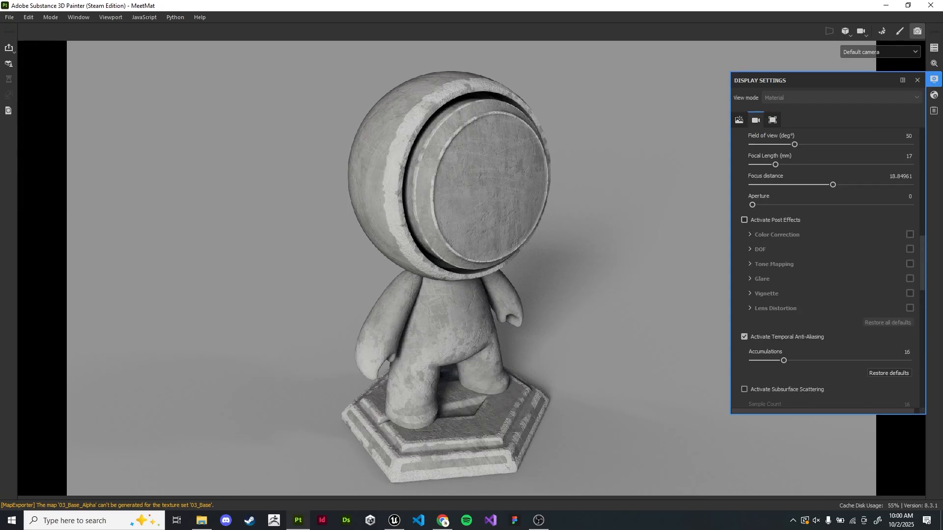
click(744, 220)
click(910, 234)
click(777, 235)
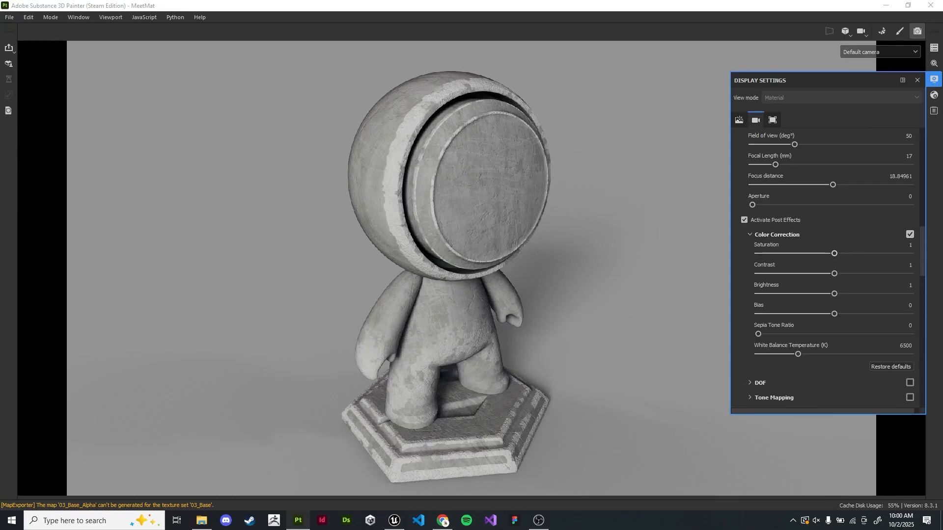
mouse_move(834, 253)
mouse_down()
mouse_move(862, 254)
mouse_move(776, 254)
mouse_move(831, 254)
mouse_up()
click(744, 220)
Try the Autumn Forest, Canopus Ground, Studio 80s Horror Flick A and Villa Nova Street environment maps on the Iray render
scroll(828, 236, up, 15)
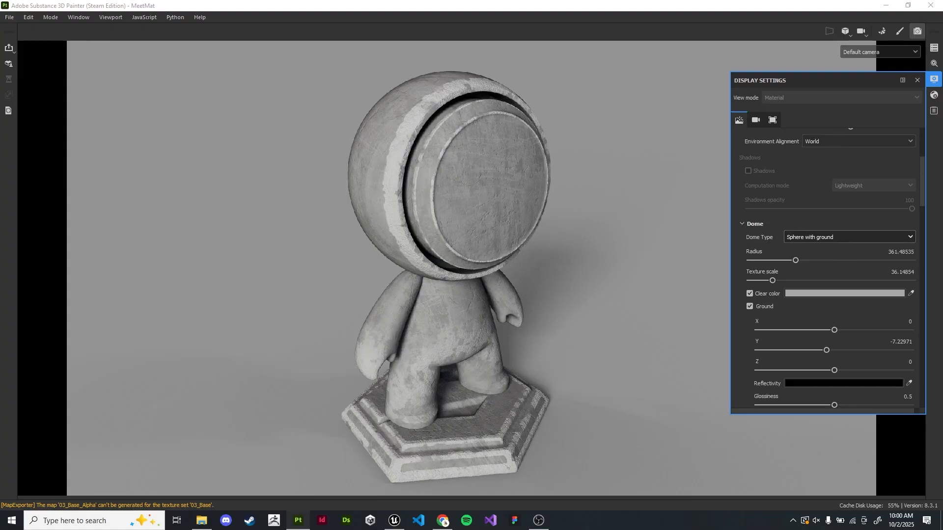
scroll(828, 235, down, 2)
scroll(828, 236, up, 2)
click(858, 166)
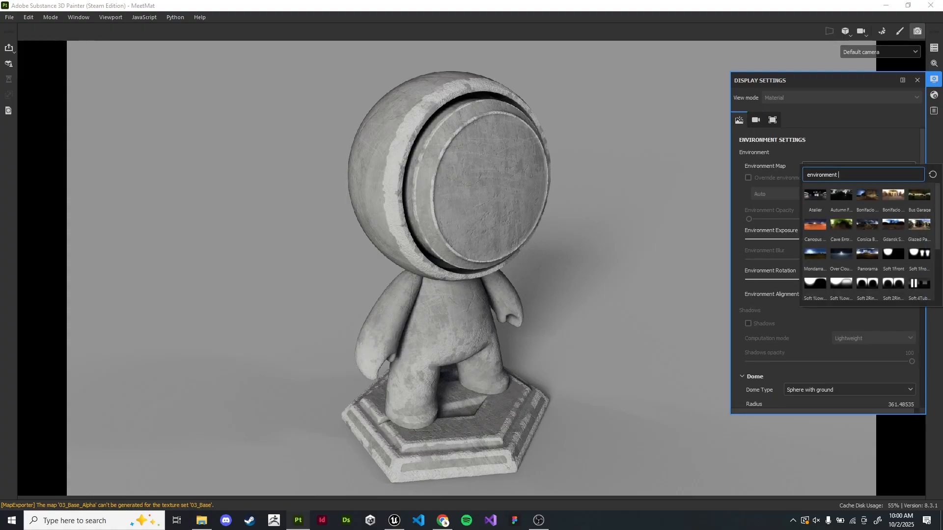
click(839, 198)
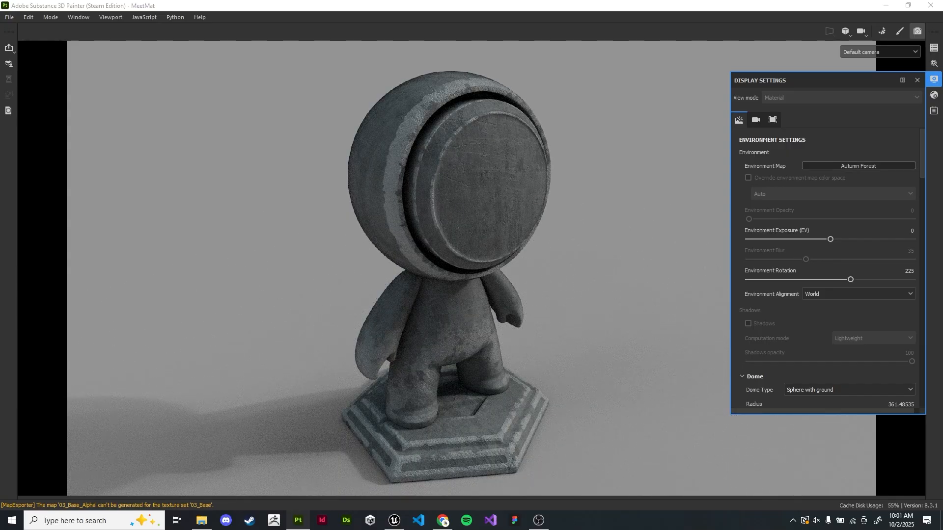
click(859, 166)
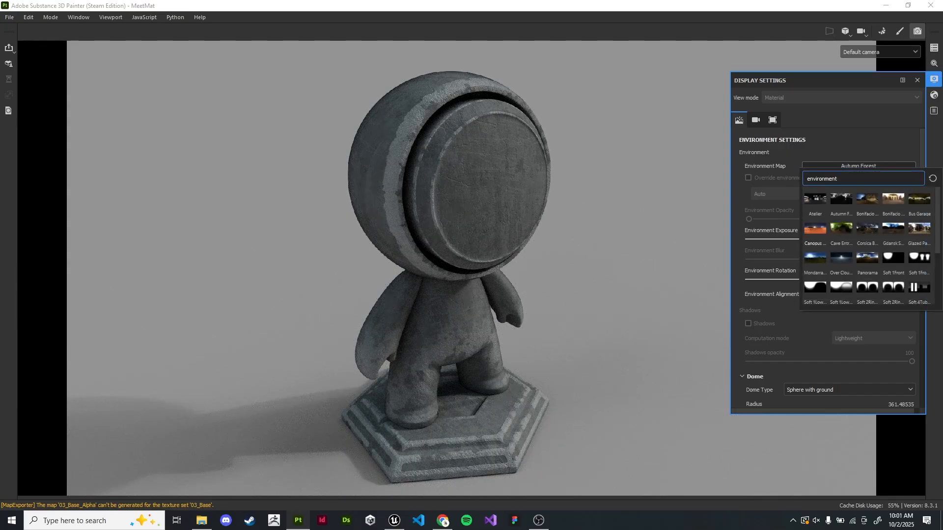
click(815, 230)
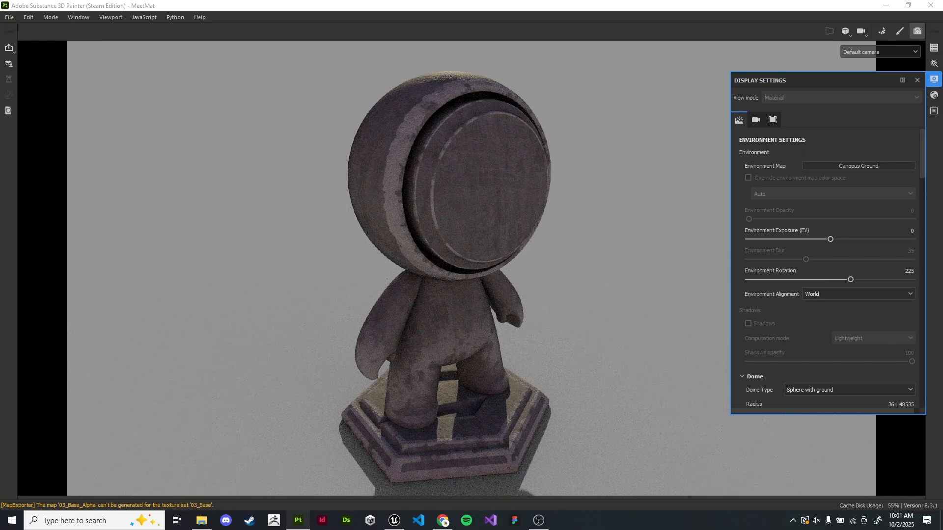
click(859, 166)
click(816, 258)
click(858, 166)
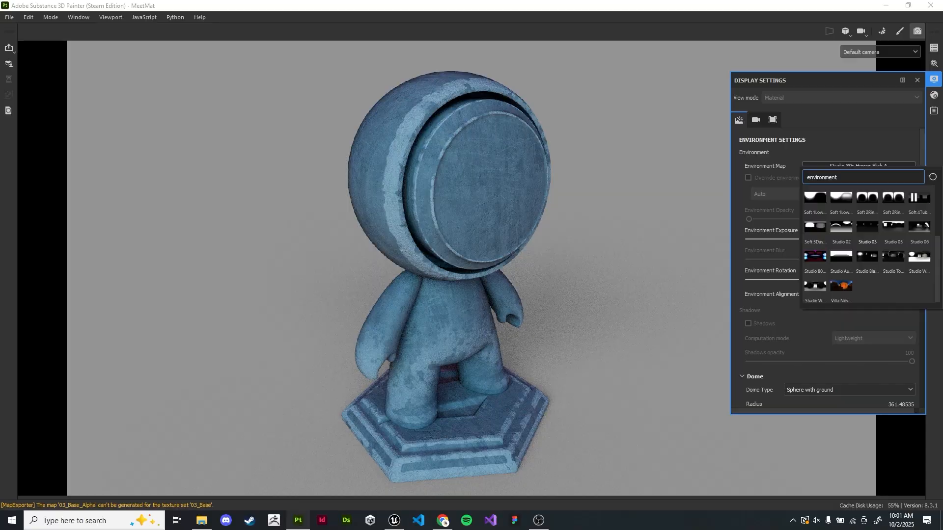
click(841, 282)
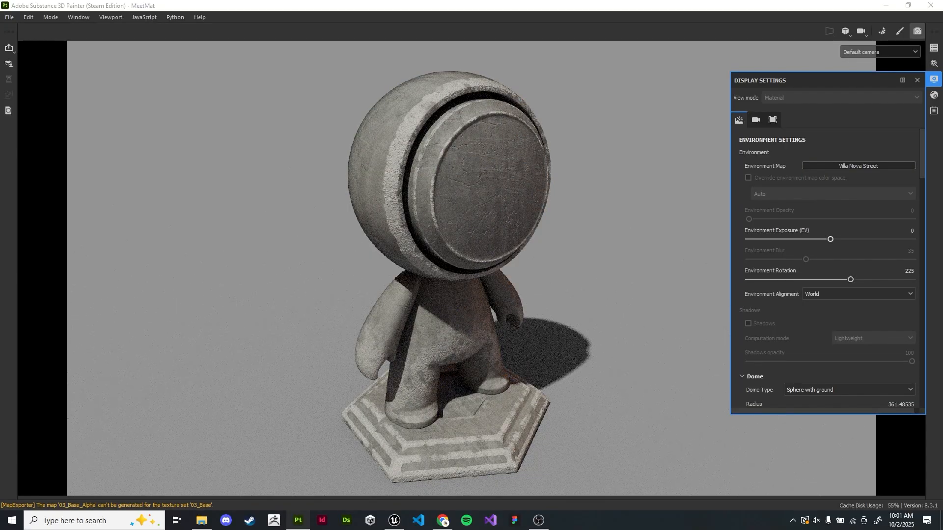
Light the figure with the Studio Tomoco environment map, using an environment rotation of 227 and an exposure of -0.18 EV
click(858, 166)
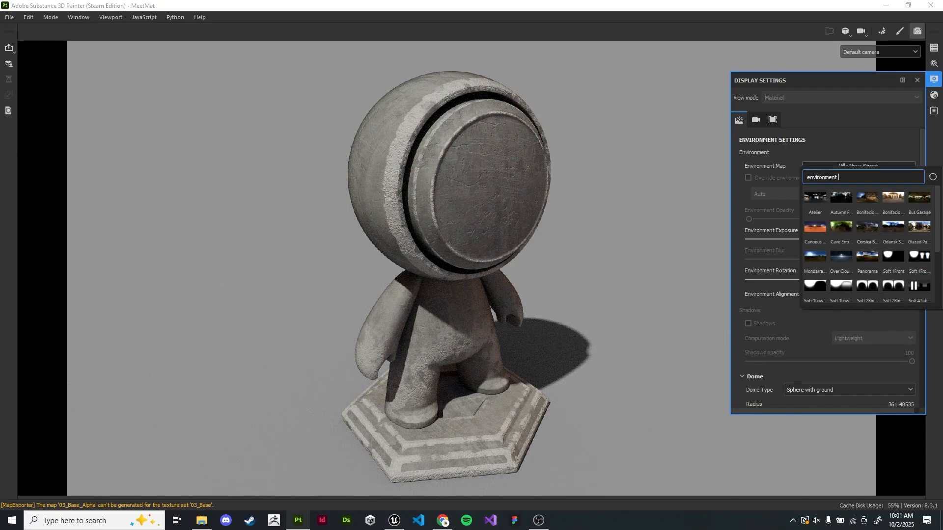
scroll(894, 227, down, 3)
scroll(918, 227, up, 3)
scroll(867, 245, down, 1)
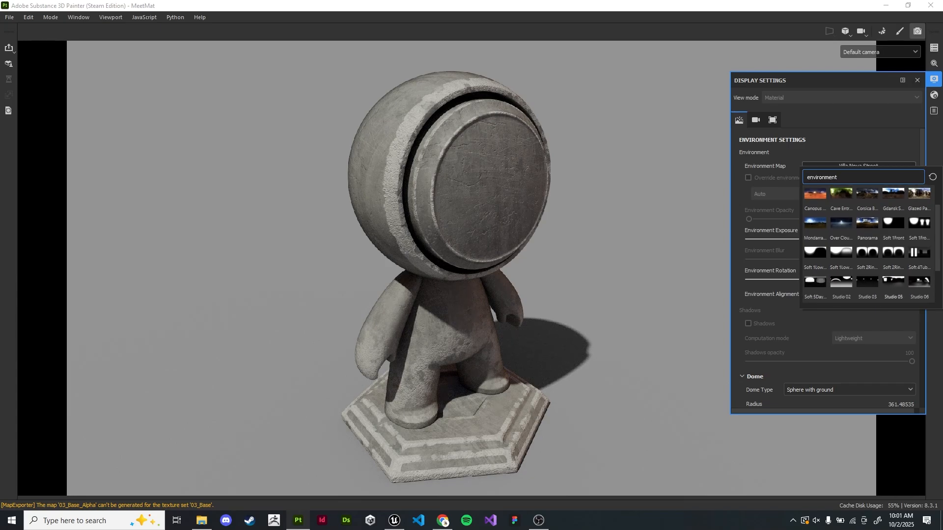
scroll(893, 282, up, 1)
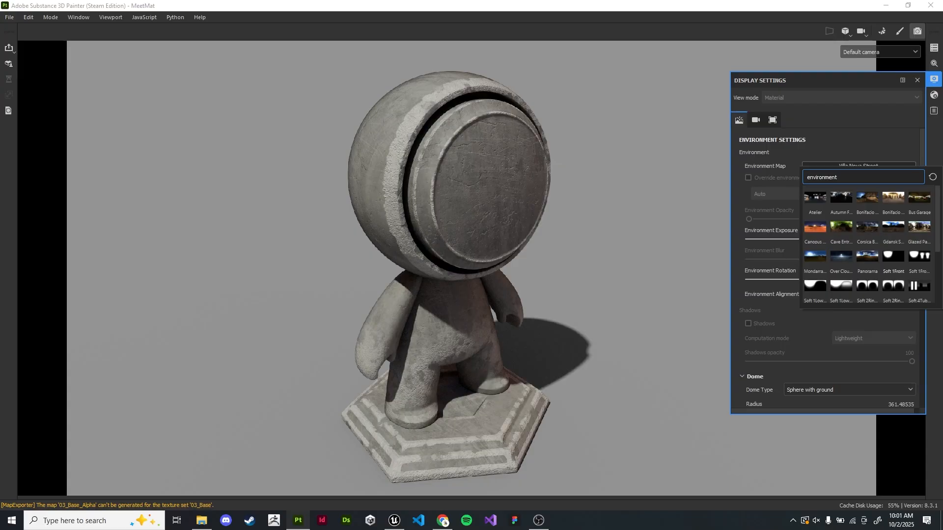
scroll(893, 283, down, 3)
click(894, 258)
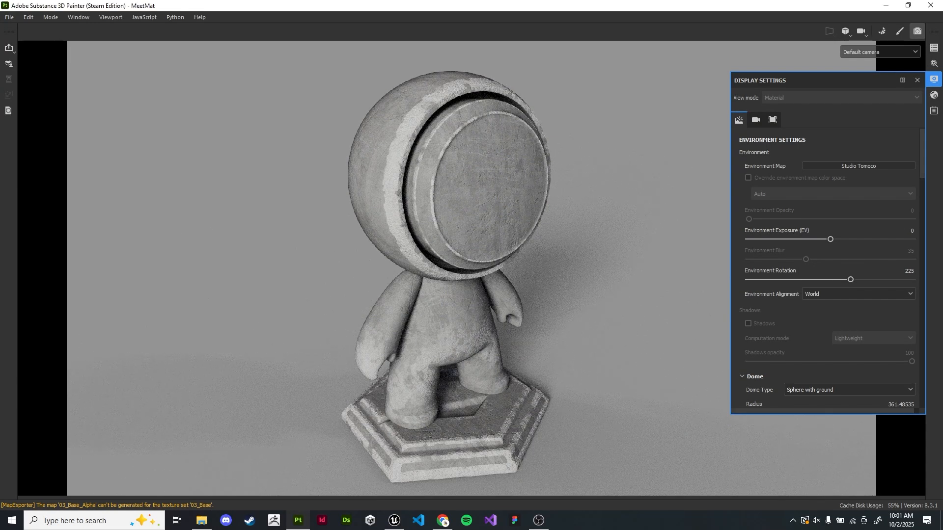
mouse_move(851, 279)
mouse_down()
mouse_move(910, 280)
mouse_move(760, 279)
mouse_move(902, 280)
mouse_move(851, 279)
mouse_up()
mouse_move(830, 240)
mouse_down()
mouse_move(811, 239)
mouse_move(829, 239)
mouse_up()
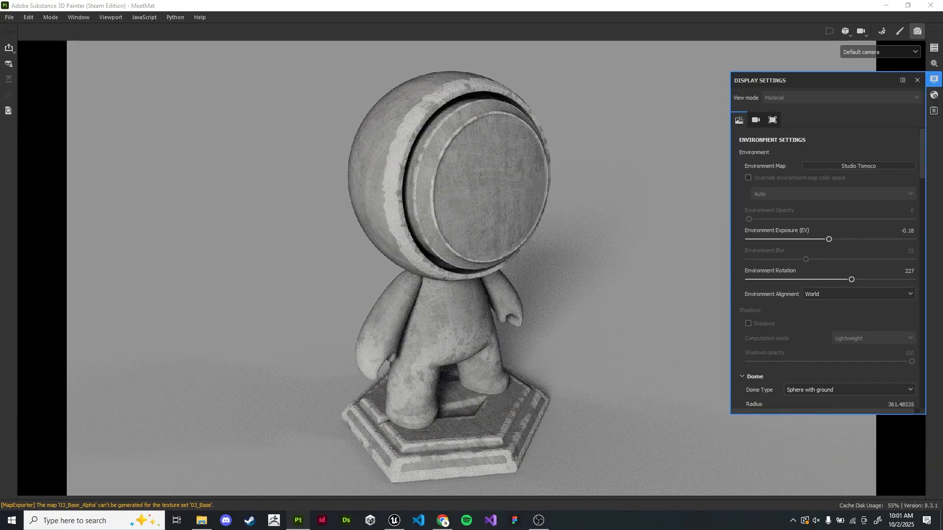
Activate the camera's post effects and raise the Sepia Tone Ratio to 0.79
scroll(830, 270, down, 9)
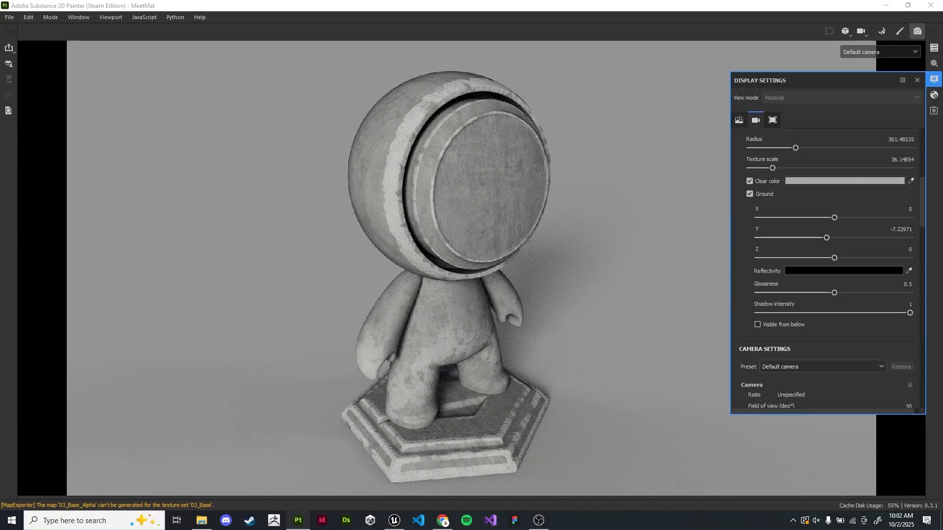
scroll(830, 270, down, 10)
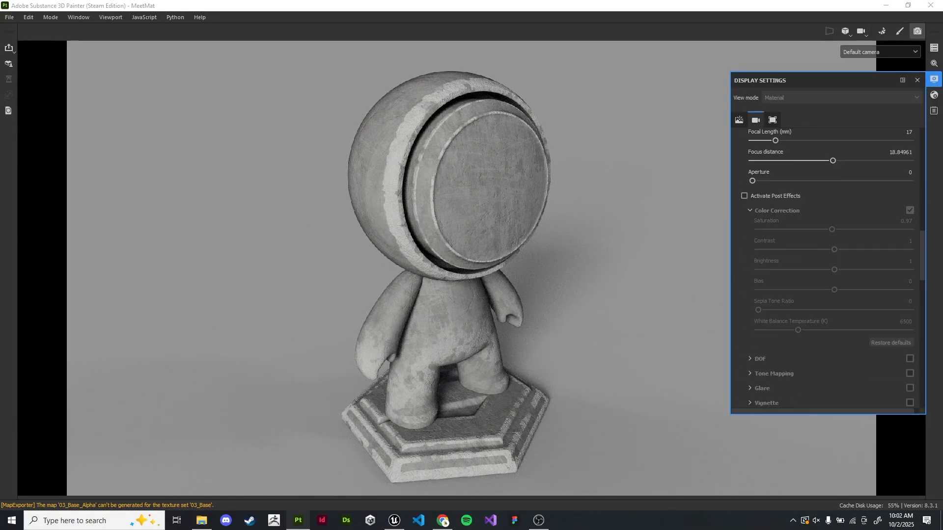
scroll(830, 270, down, 3)
click(744, 137)
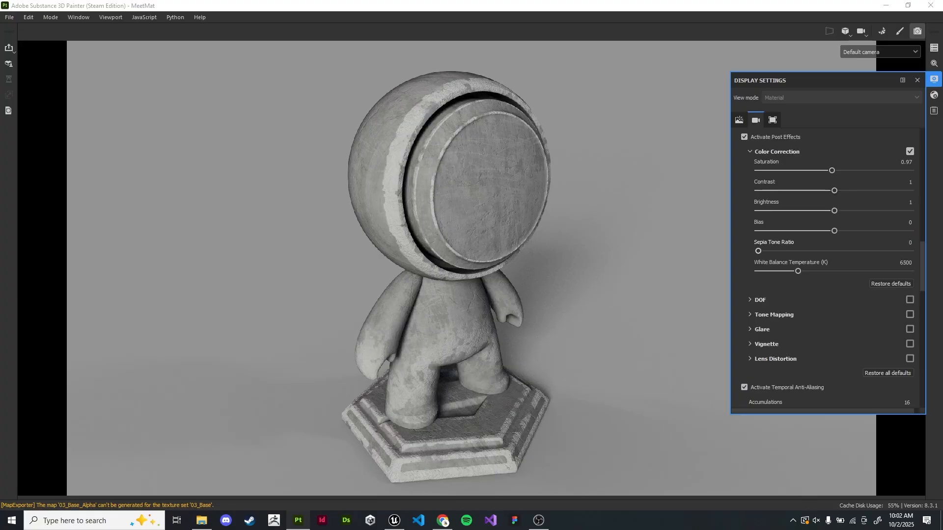
drag(758, 251, 878, 251)
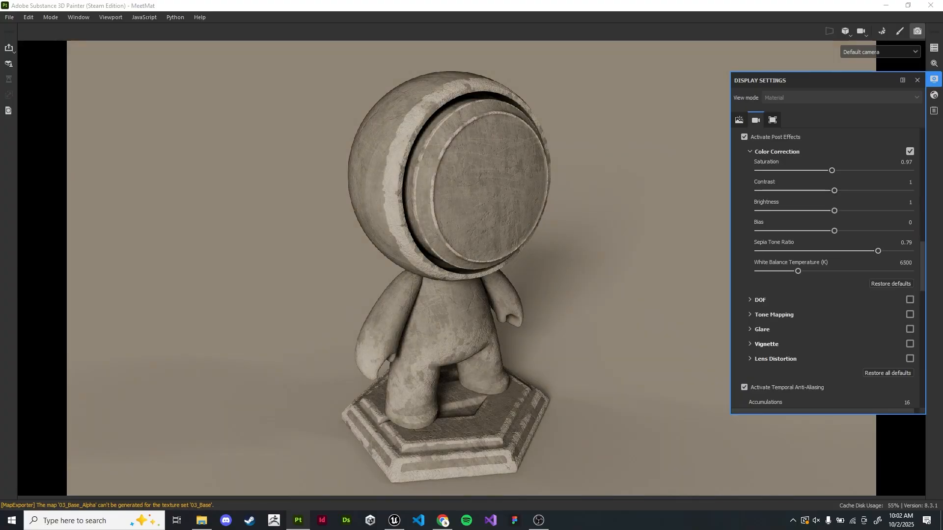
Look through the remaining display settings, from the viewport options back up to the camera and dome settings
scroll(830, 270, down, 18)
scroll(830, 271, down, 13)
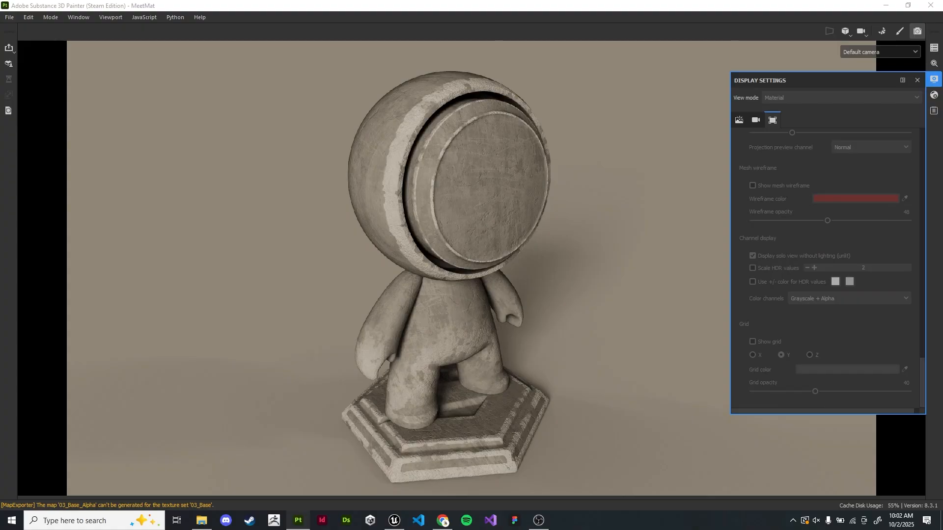
scroll(830, 270, up, 20)
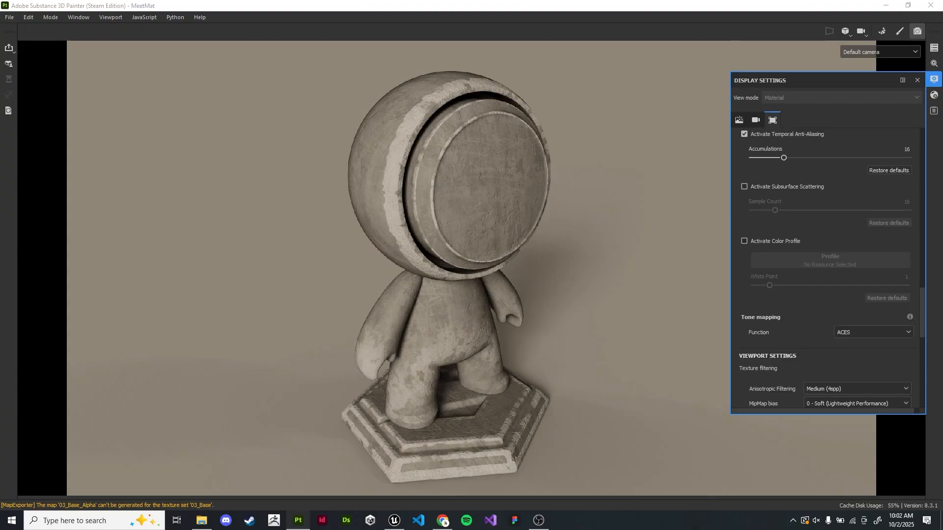
scroll(831, 270, up, 15)
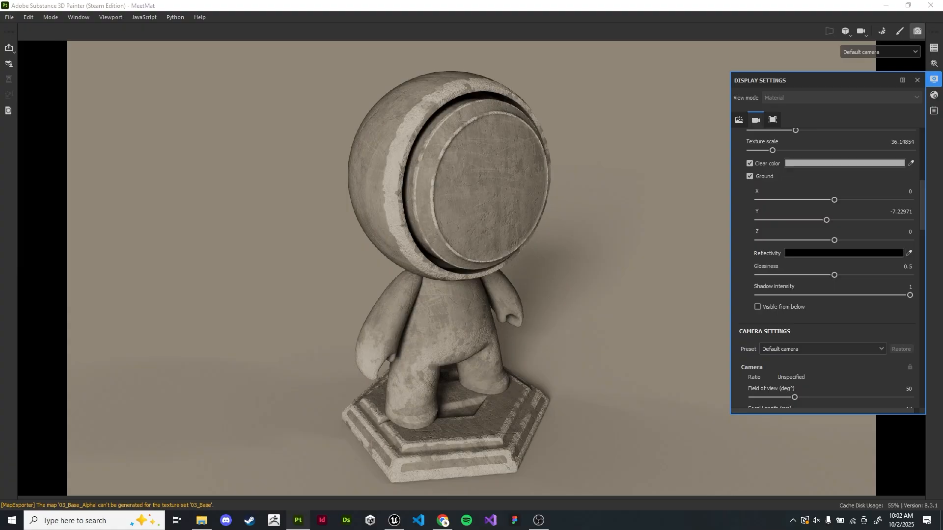
scroll(831, 270, down, 2)
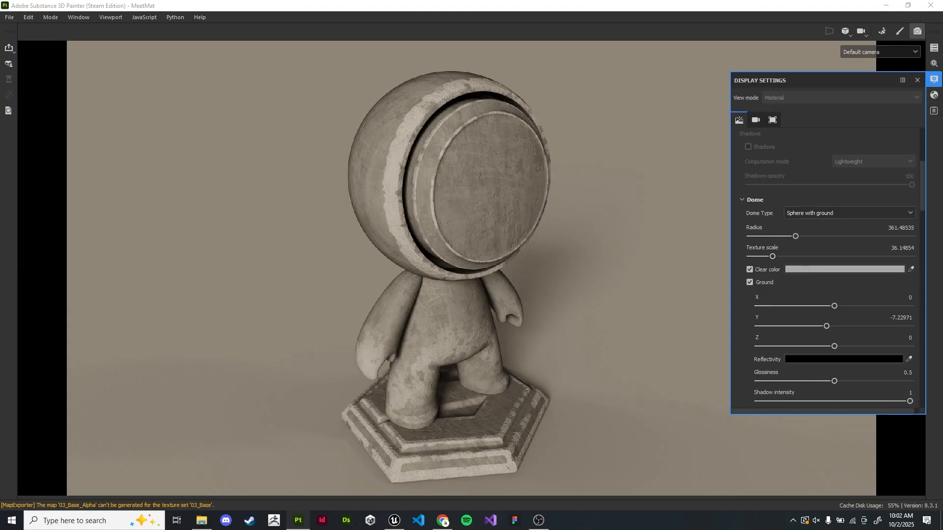
Turn the dome's clear color and ground off and back on to compare the render's backdrop, and close the display settings
scroll(830, 270, up, 8)
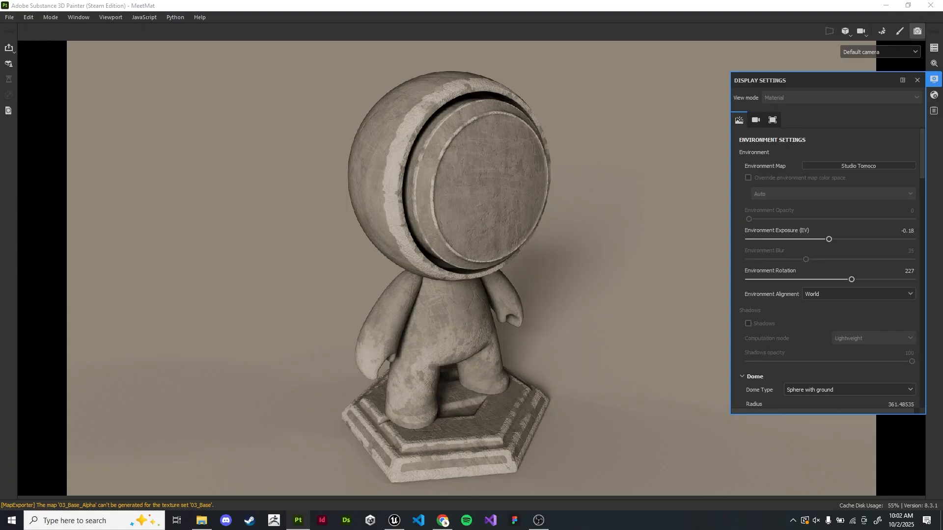
scroll(830, 270, down, 5)
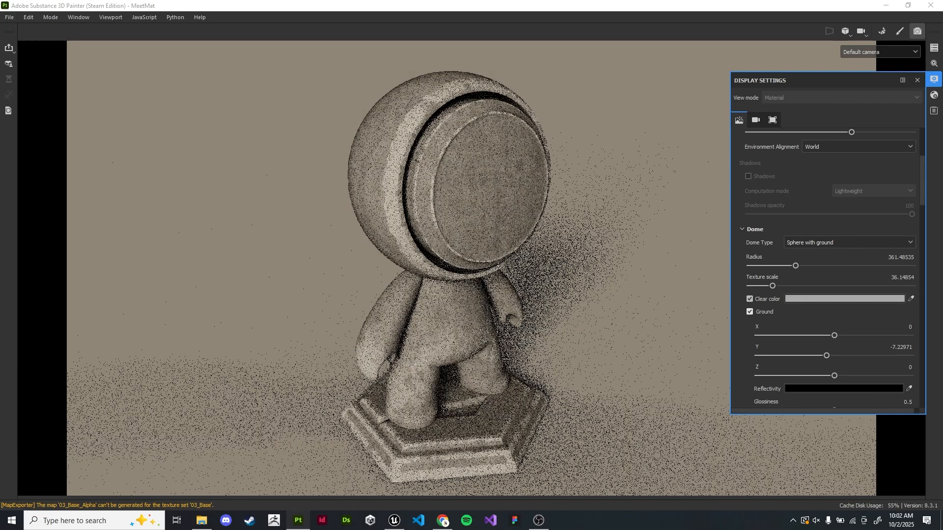
click(749, 299)
click(749, 311)
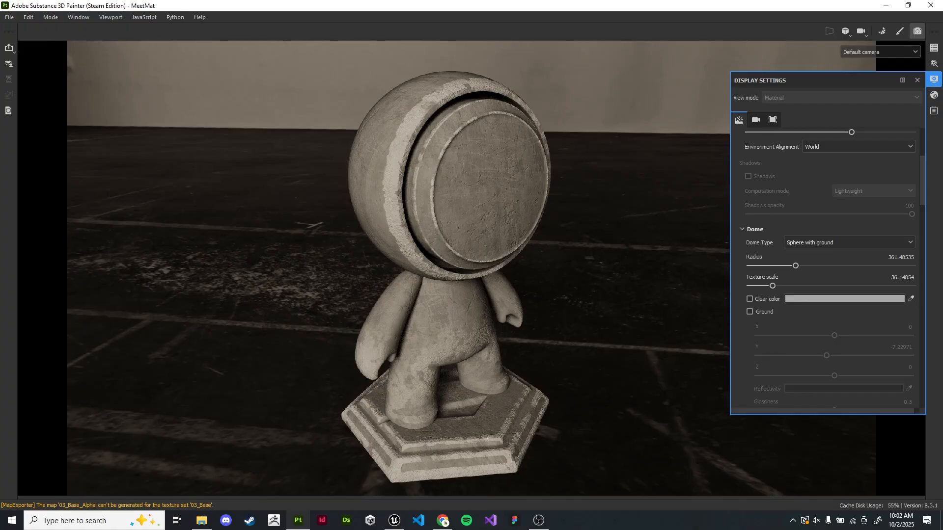
click(750, 312)
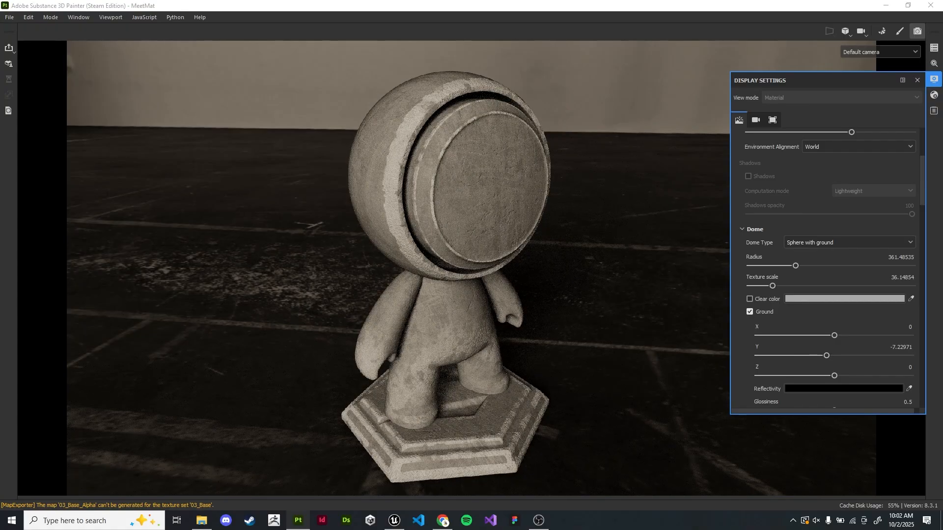
click(750, 299)
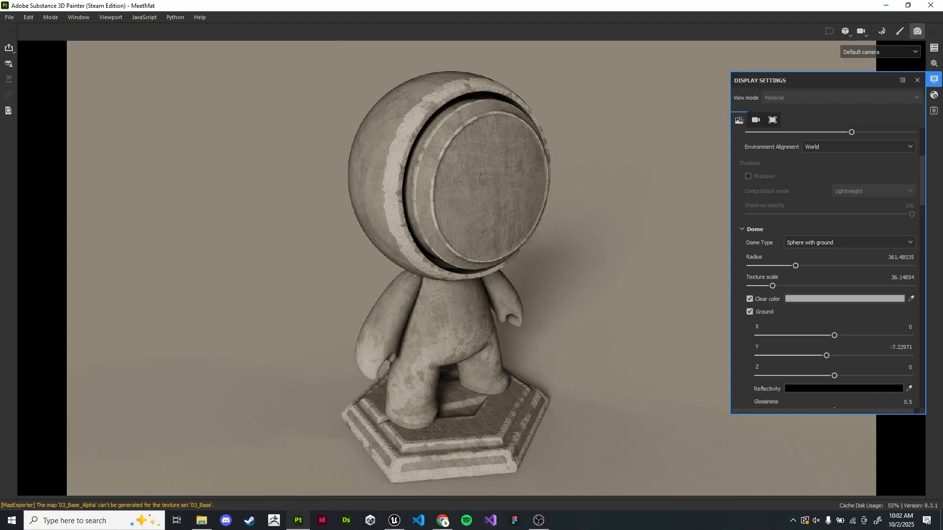
click(917, 80)
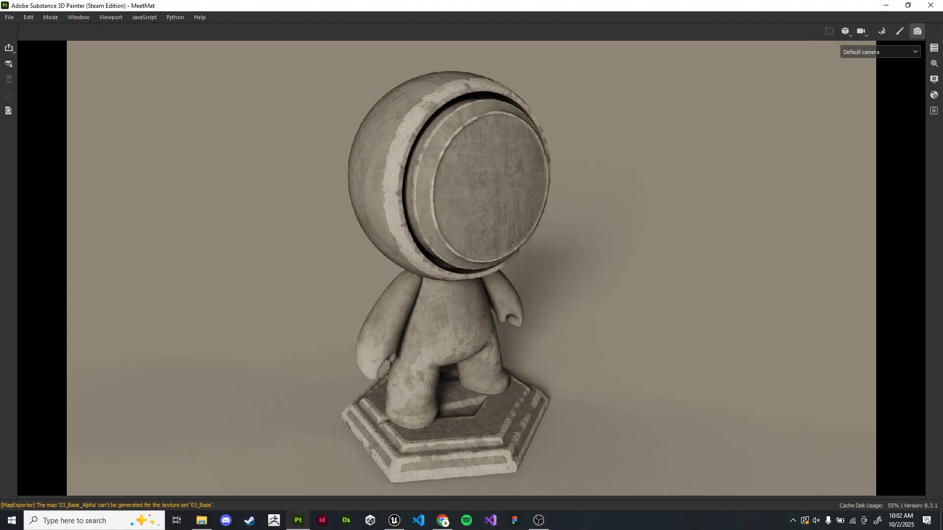
Export the Iray render from the renderer settings to the desktop as a JPEG named render
click(933, 48)
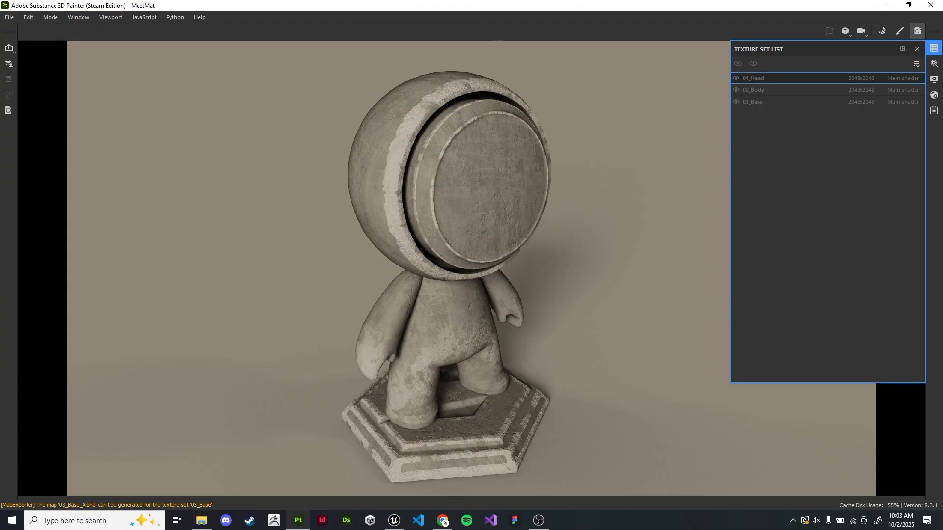
click(934, 63)
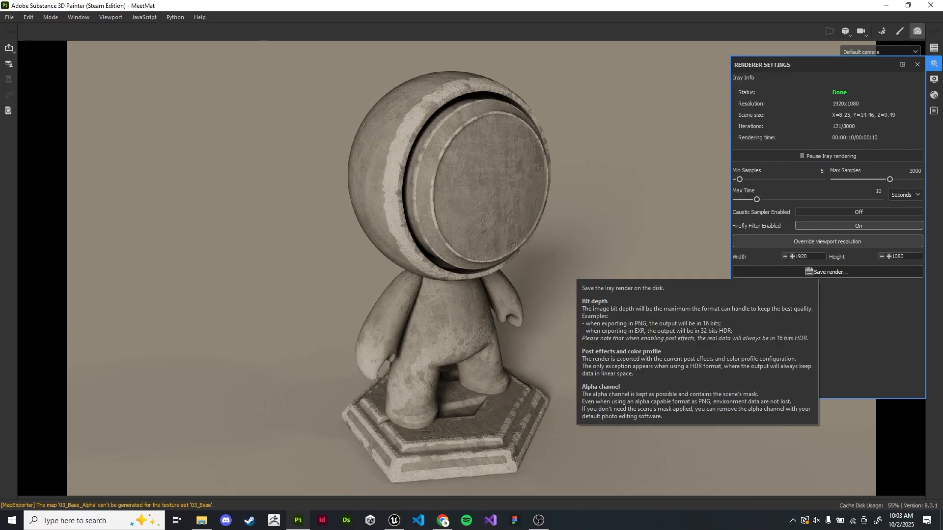
click(828, 272)
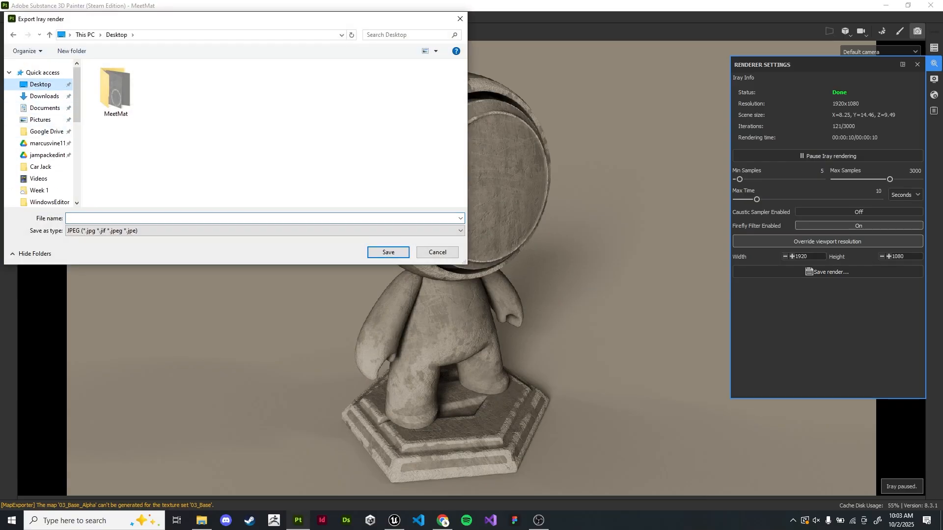
click(68, 218)
text(render)
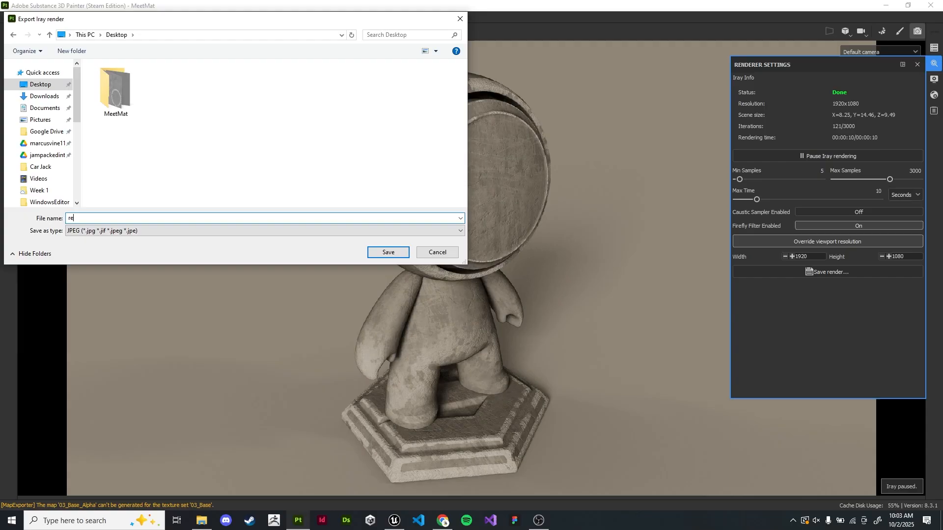
key(Return)
Switch to the desktop and open render.jpg in Photos, keeping Photos as the app that always opens .jpg files
click(886, 4)
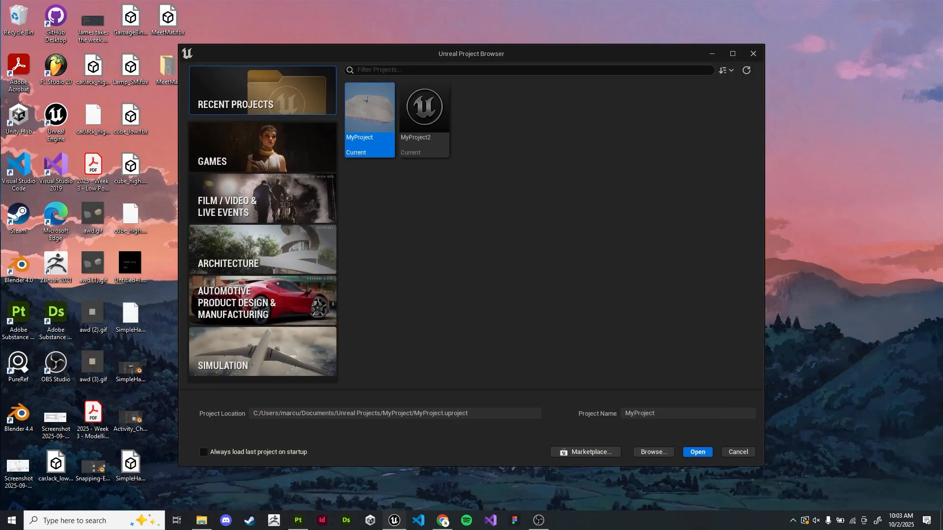
drag(471, 53, 634, 51)
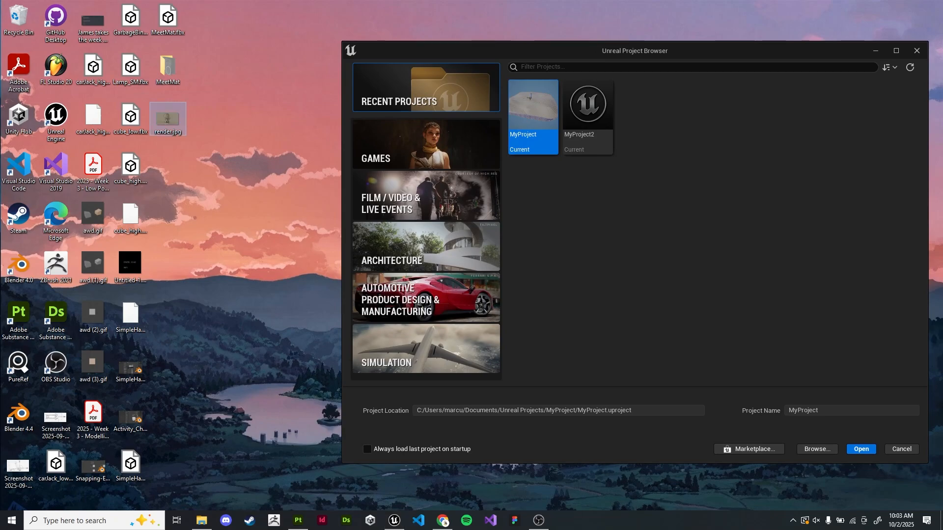
double_click(167, 118)
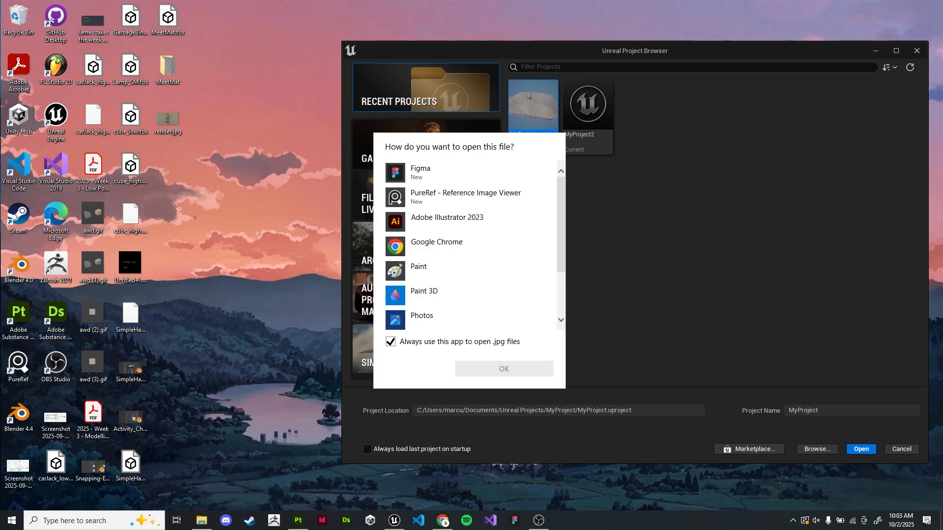
scroll(469, 240, down, 3)
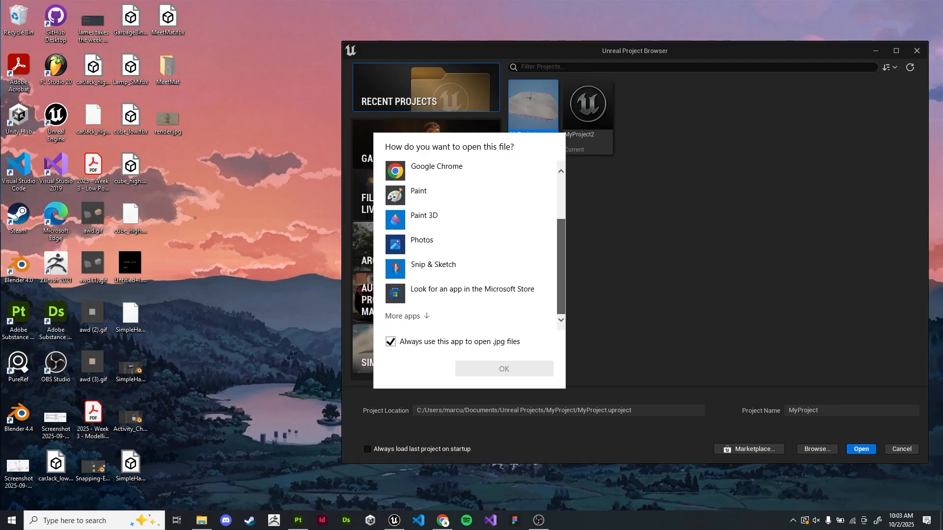
click(465, 219)
click(465, 244)
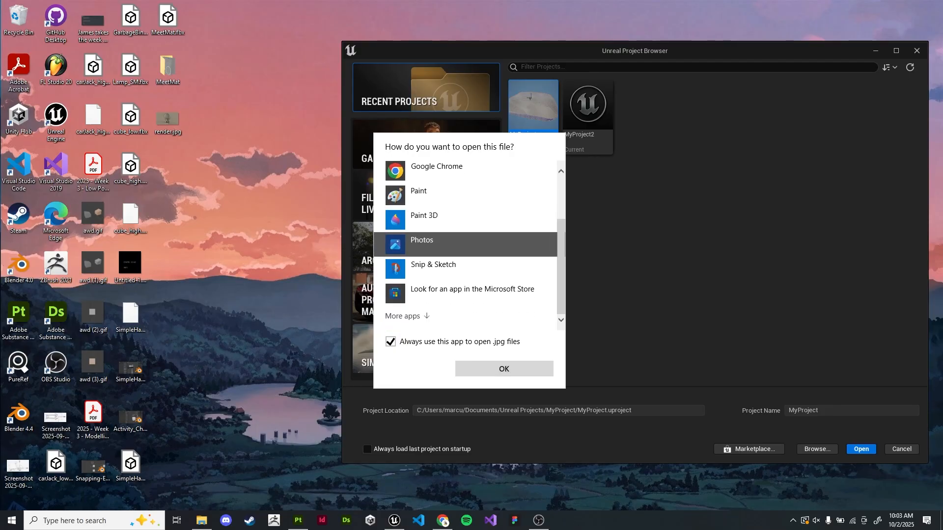
click(504, 368)
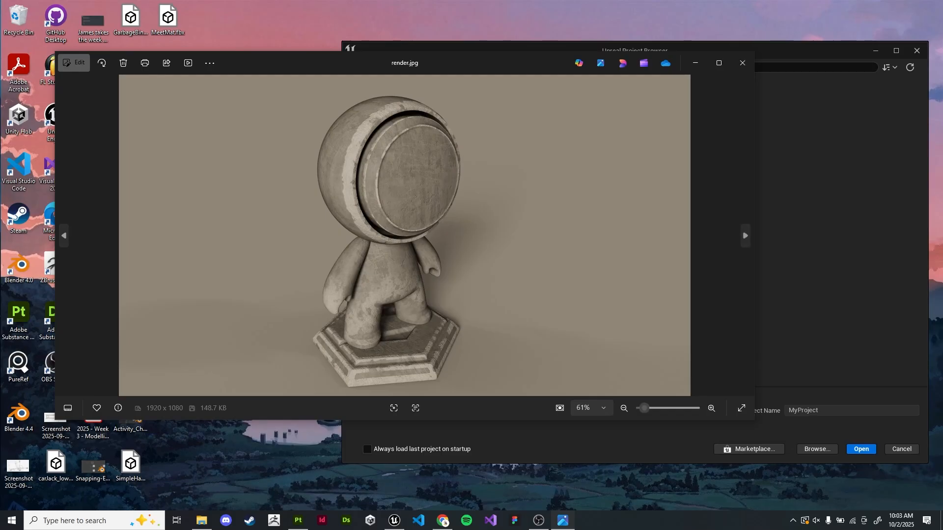
Examine the figure's surface detail in the exported image from close up and as a whole, and close the image
scroll(368, 236, up, 10)
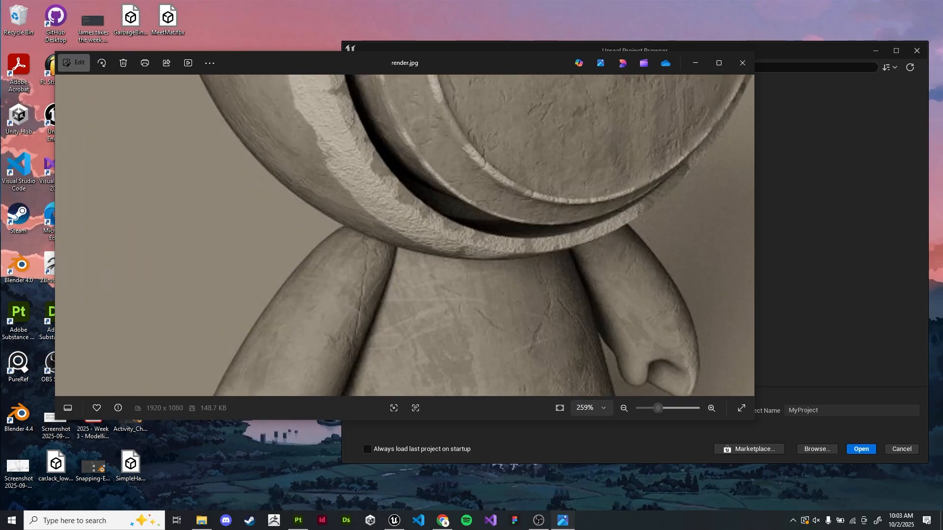
drag(367, 236, 338, 271)
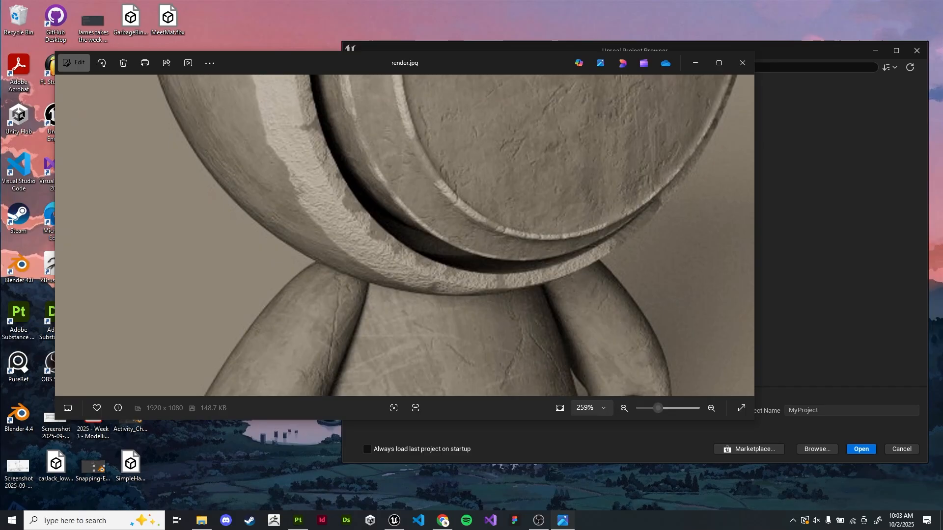
scroll(390, 256, down, 6)
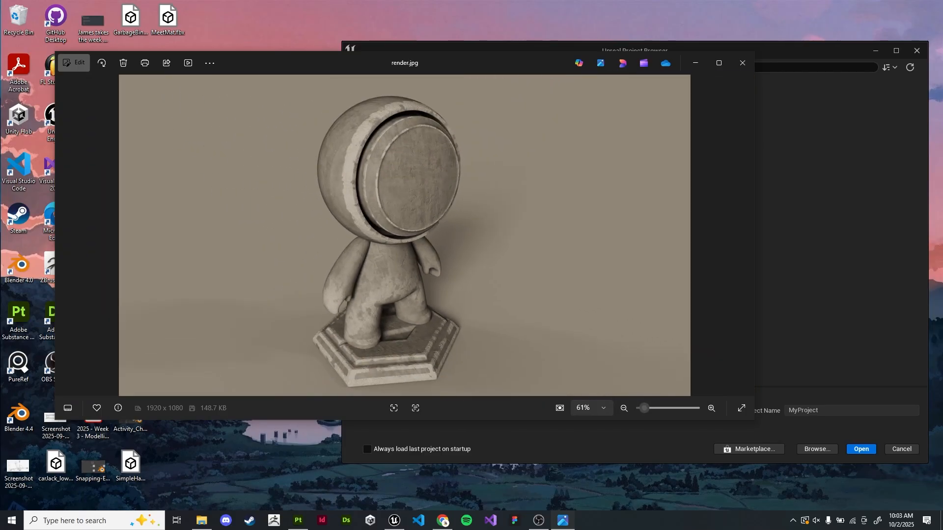
scroll(390, 256, up, 2)
scroll(469, 219, up, 7)
drag(344, 226, 479, 217)
scroll(393, 221, down, 11)
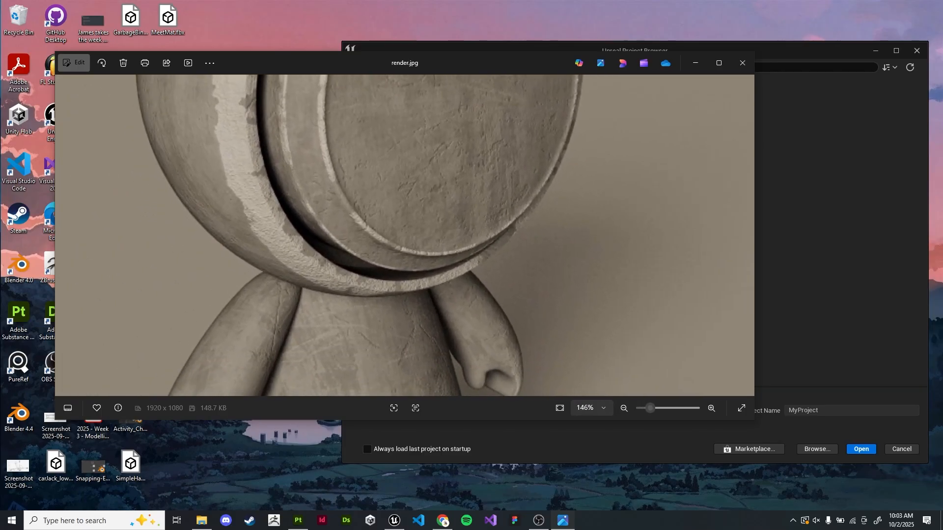
scroll(390, 257, down, 2)
scroll(390, 257, up, 4)
scroll(390, 257, down, 4)
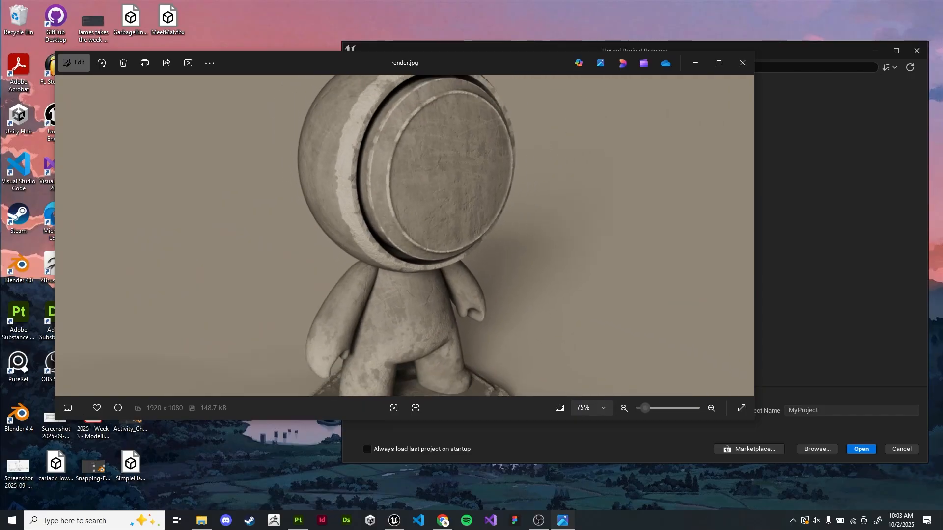
click(742, 63)
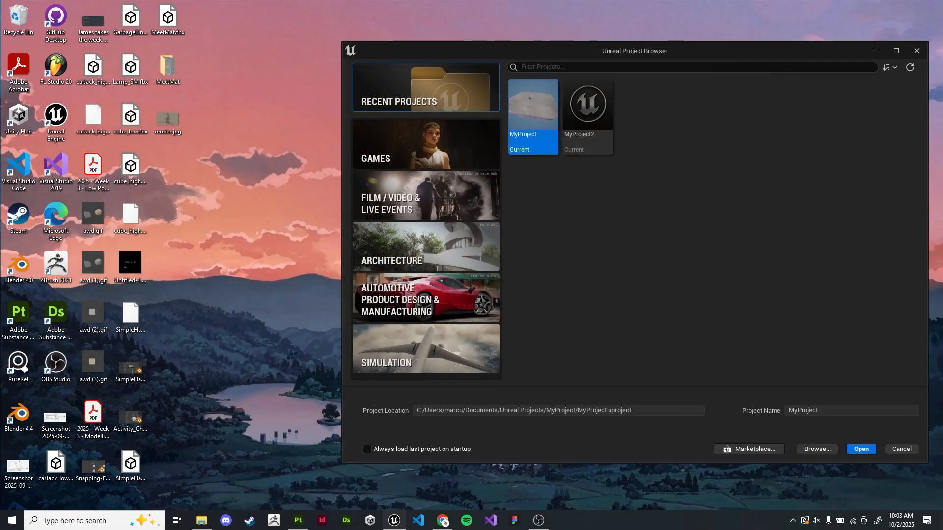
Reopen render.jpg from the desktop for another look at the full image and close it
key(alt+Tab)
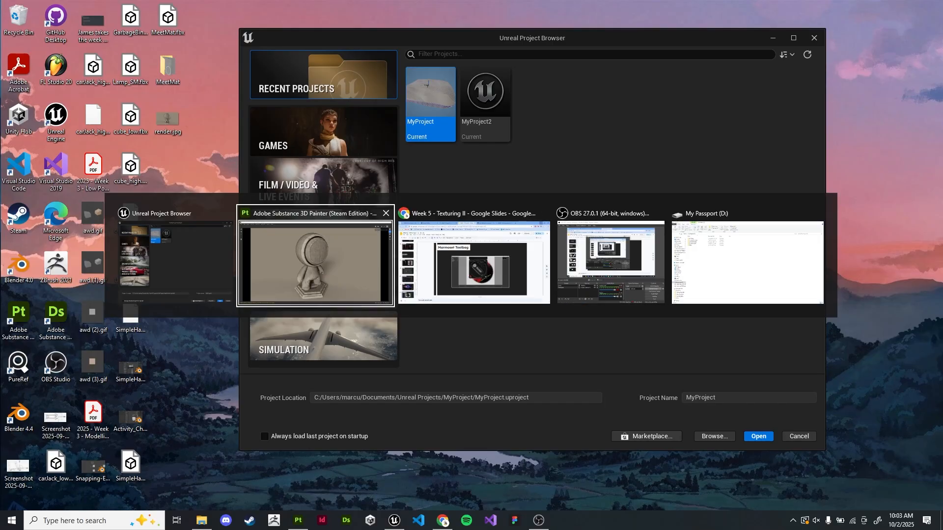
key(Escape)
drag(532, 38, 576, 39)
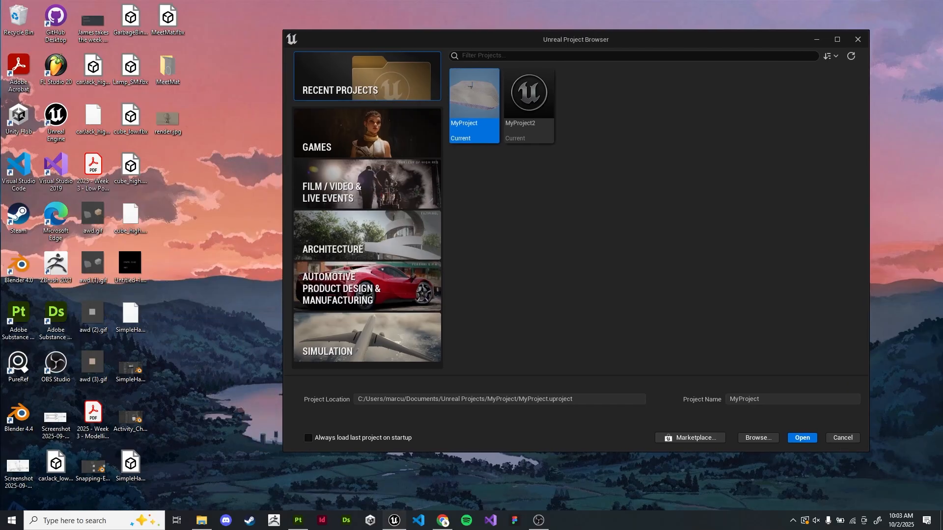
double_click(168, 119)
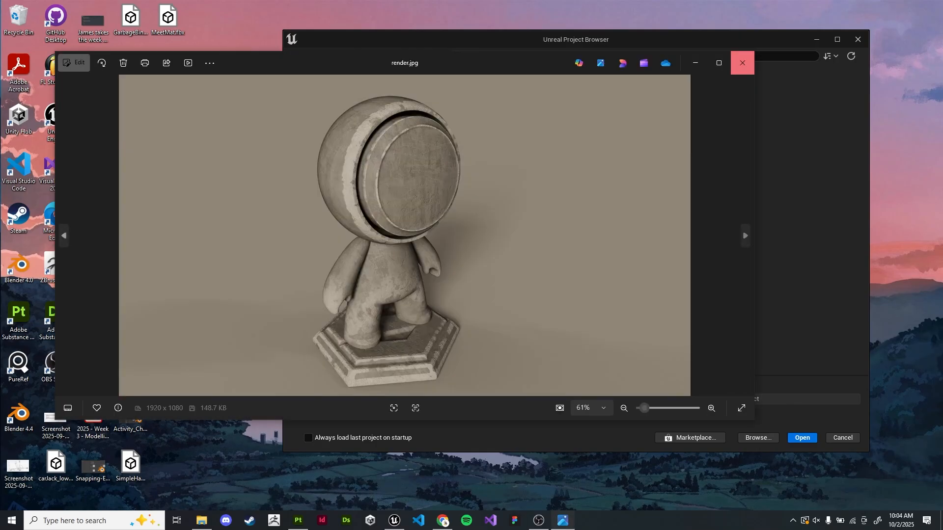
click(742, 62)
Switch to Substance 3D Painter, orbit the figure so it faces the opposite side, and export this Iray render as a JPEG named render2
key(alt+Tab)
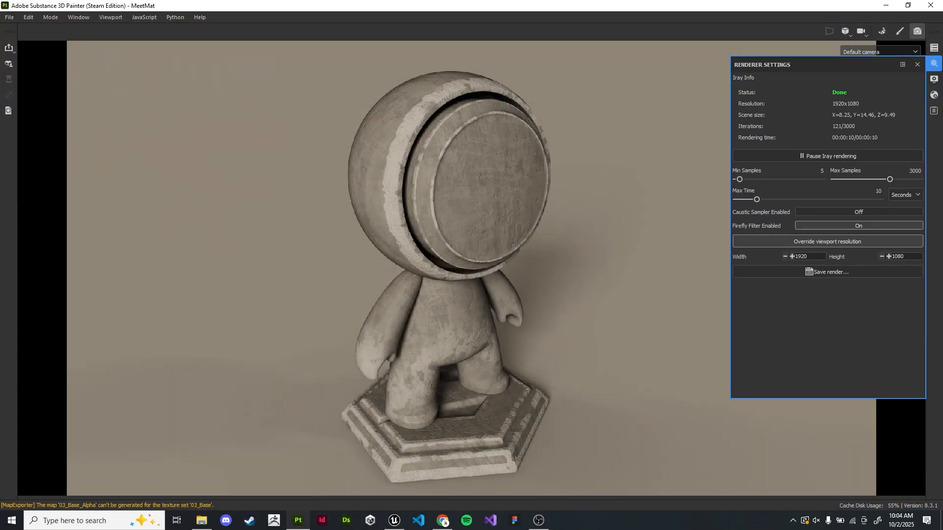
alt+drag(550, 294, 388, 277)
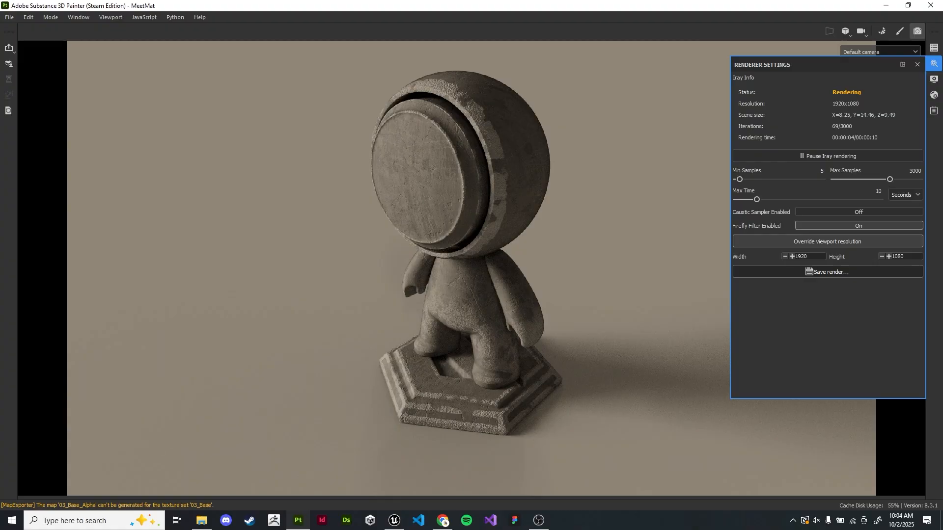
click(827, 273)
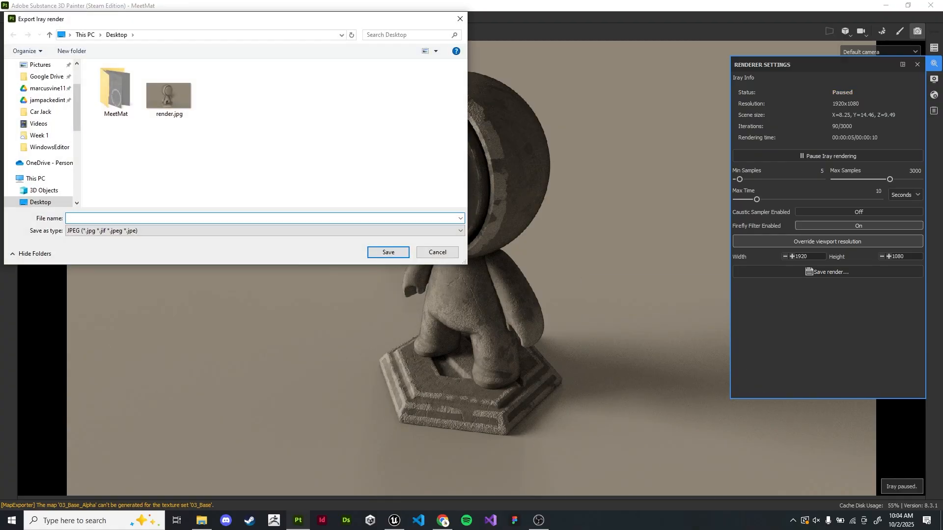
text(render2)
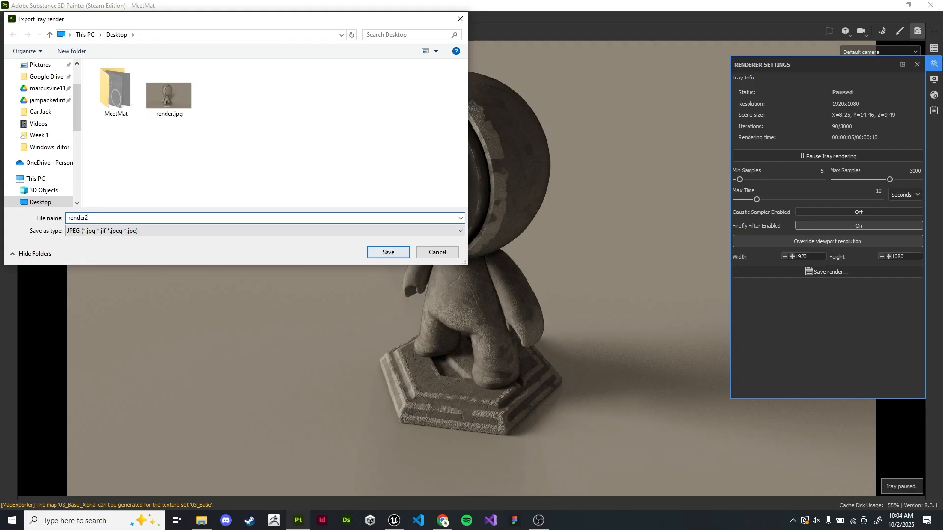
key(Return)
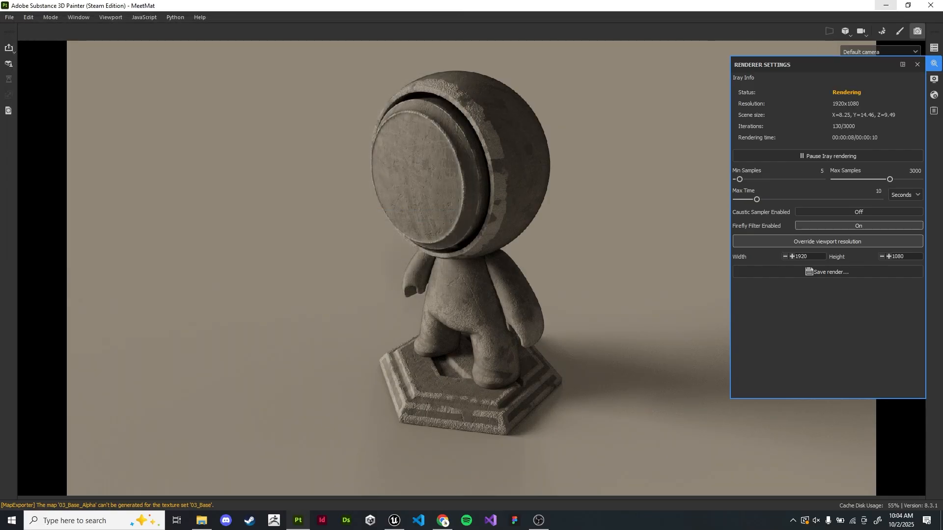
Switch to the desktop, open render2.jpg to check the new angle, and close the image
click(886, 5)
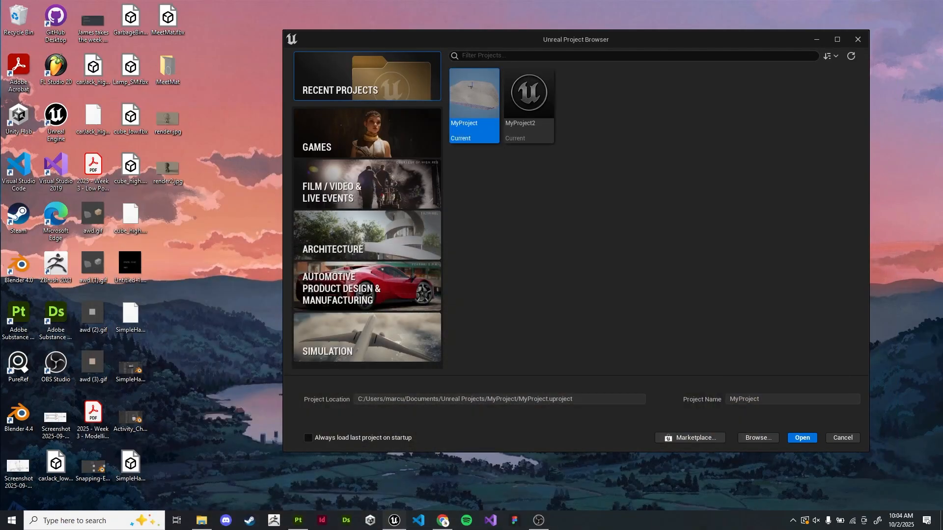
double_click(168, 170)
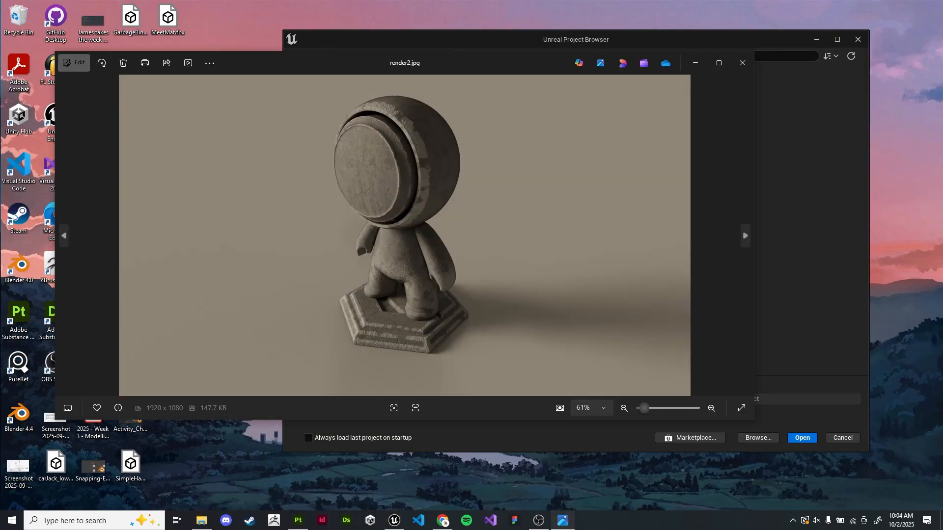
click(742, 63)
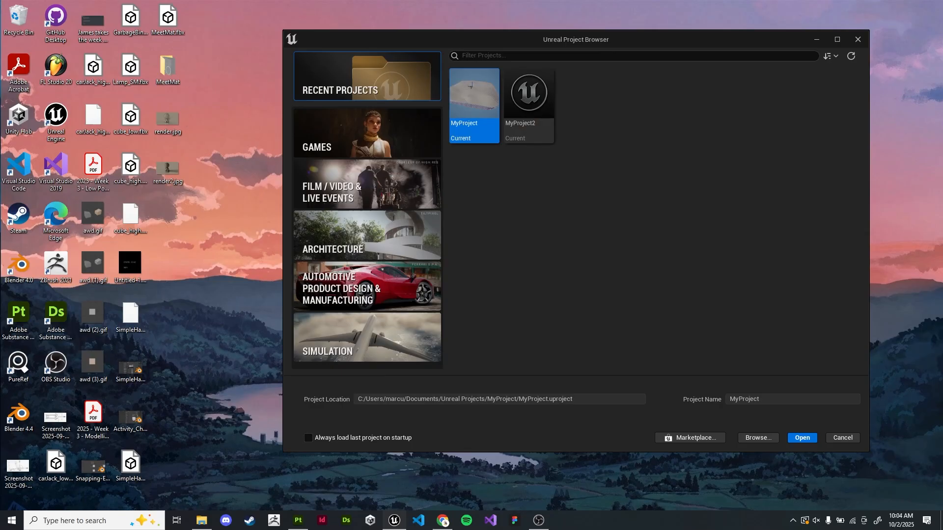
Switch to the Week 5 - Texturing II presentation in Google Slides and show the Unreal slide
key(alt+Tab)
key(alt+Tab)
key(Tab)
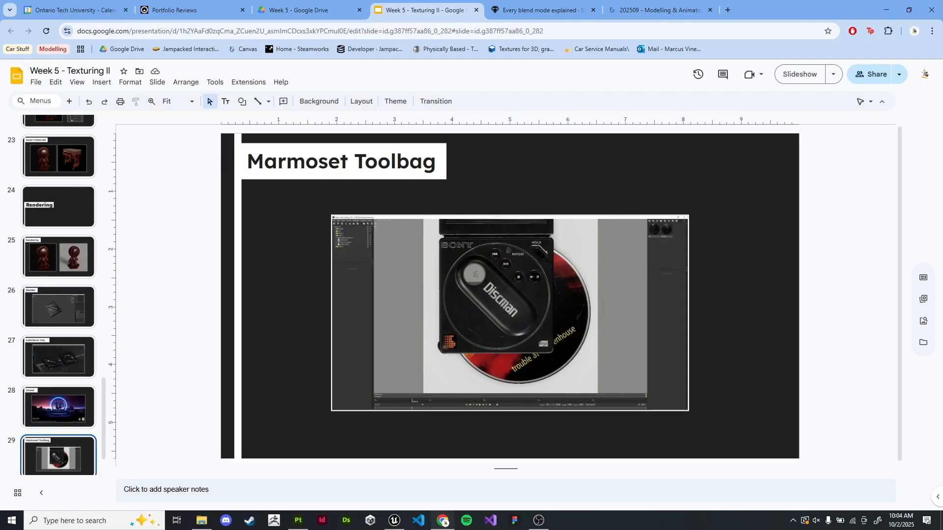
scroll(58, 257, down, 2)
click(58, 349)
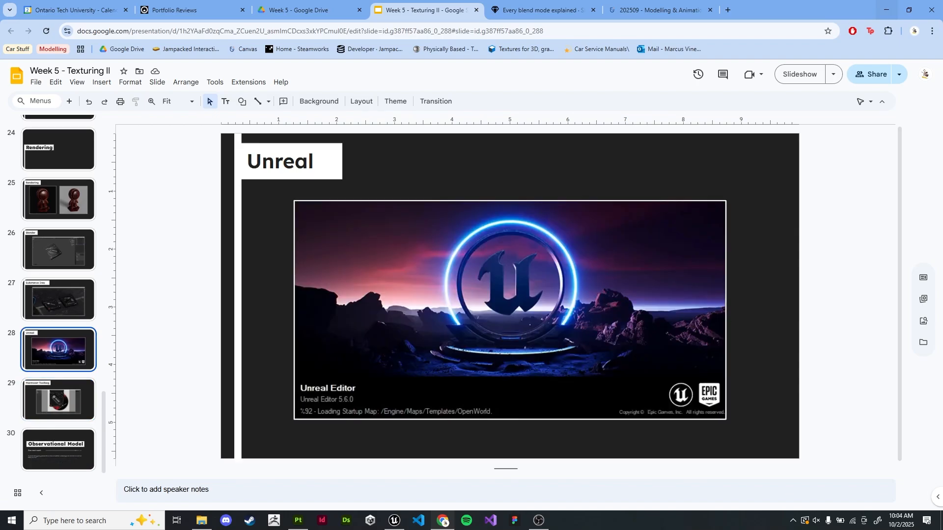
Switch to the Unreal Project Browser and open the recent project MyProject
click(887, 10)
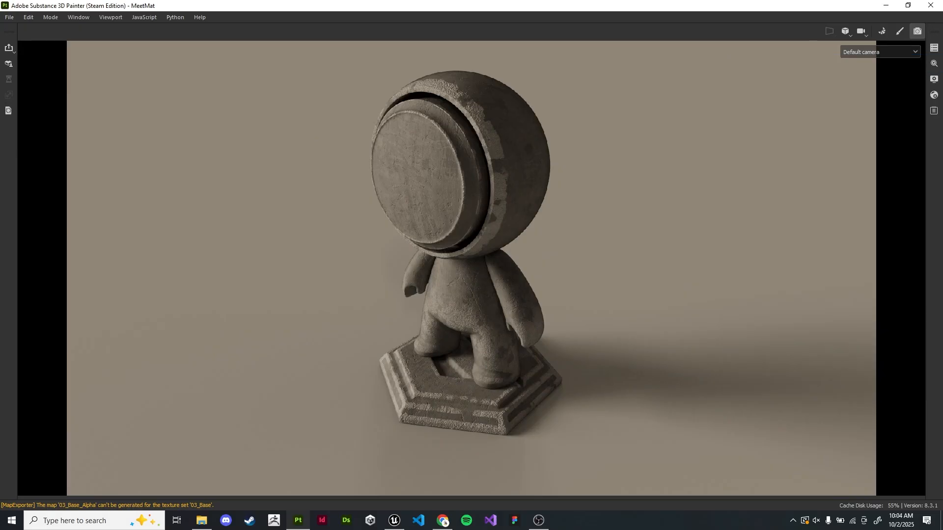
click(887, 5)
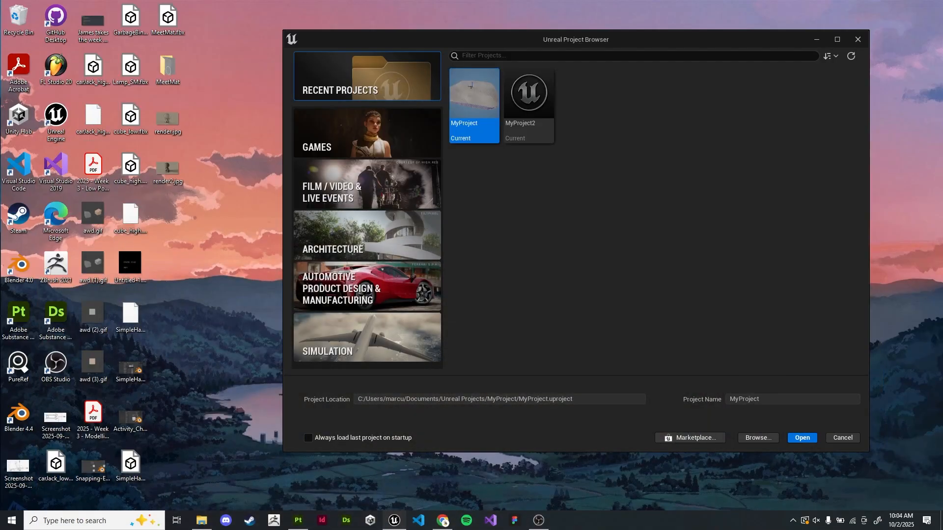
mouse_move(470, 86)
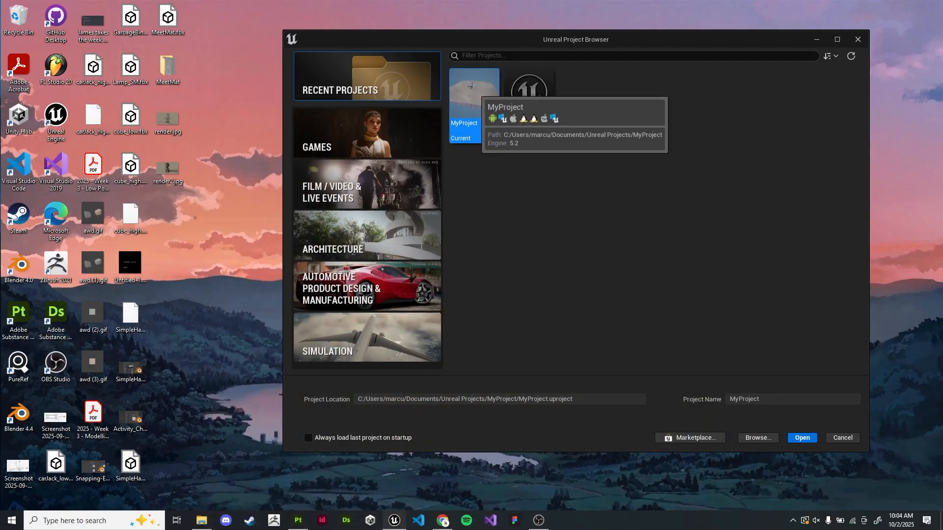
double_click(470, 85)
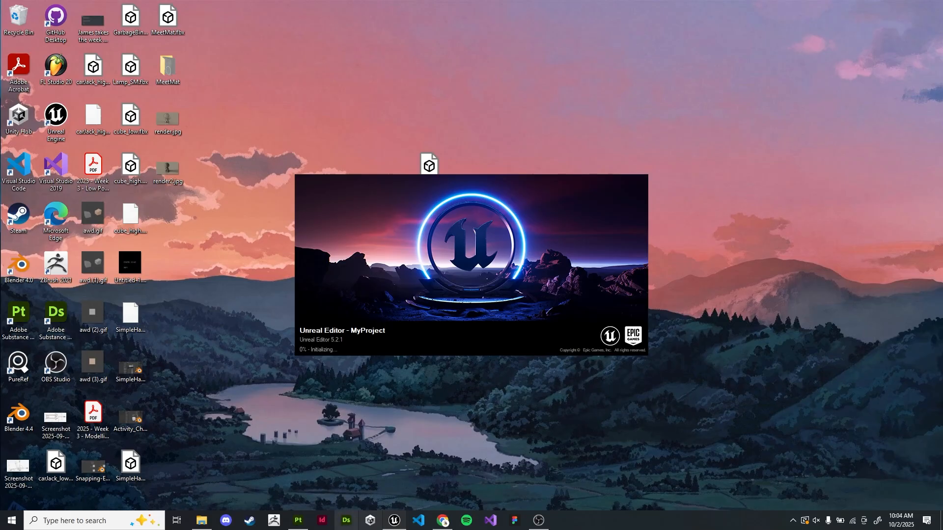
Switch to Substance 3D Painter and return from the Iray render to painting mode
click(298, 521)
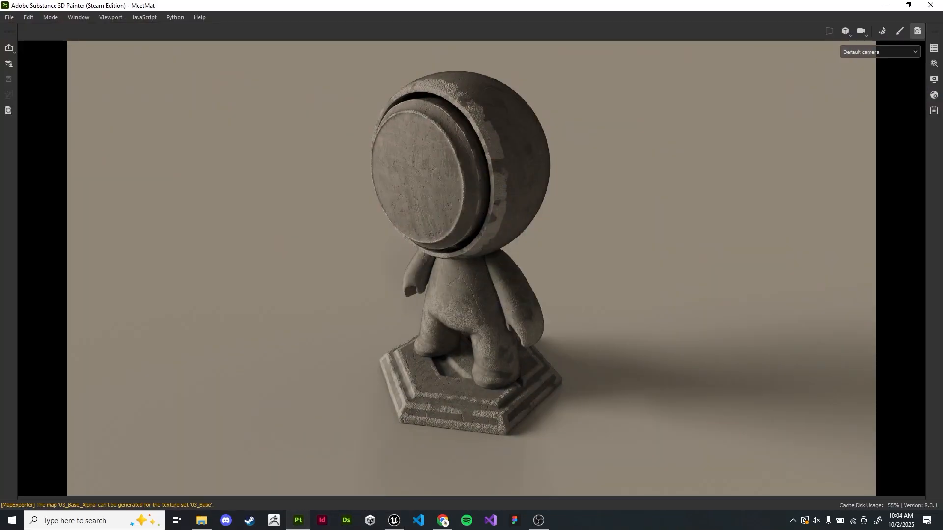
click(900, 31)
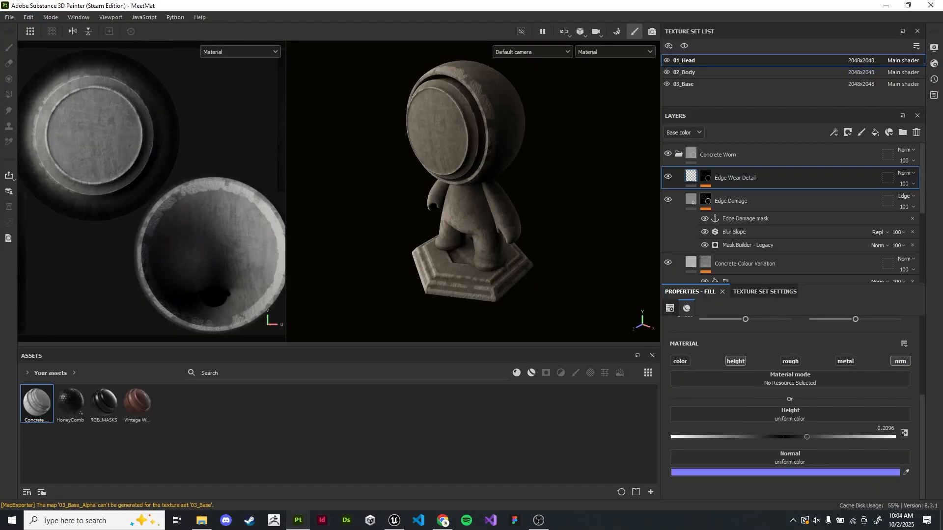
key(alt+Tab)
Switch to File Explorer, shrink its window, and open the MeetMat folder on the desktop
click(202, 521)
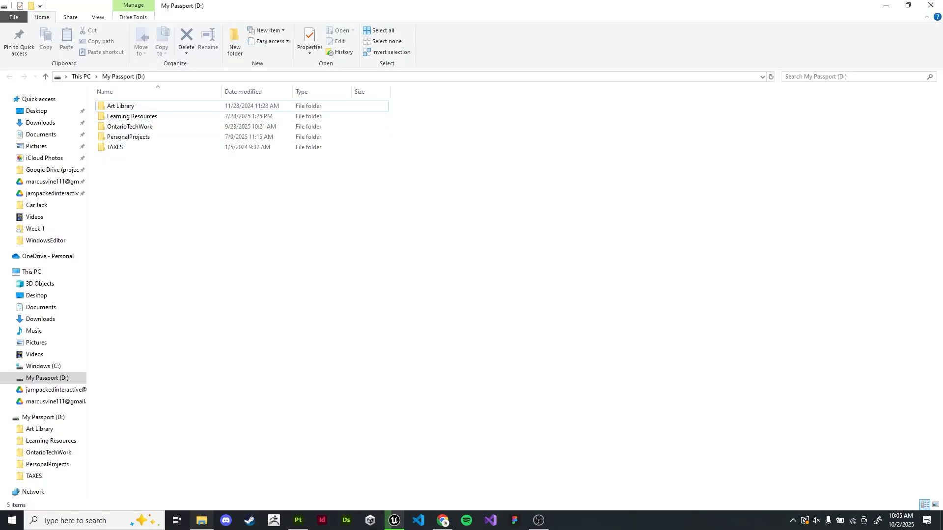
mouse_move(491, 5)
mouse_down()
mouse_move(454, 39)
mouse_move(451, 64)
mouse_up()
click(236, 172)
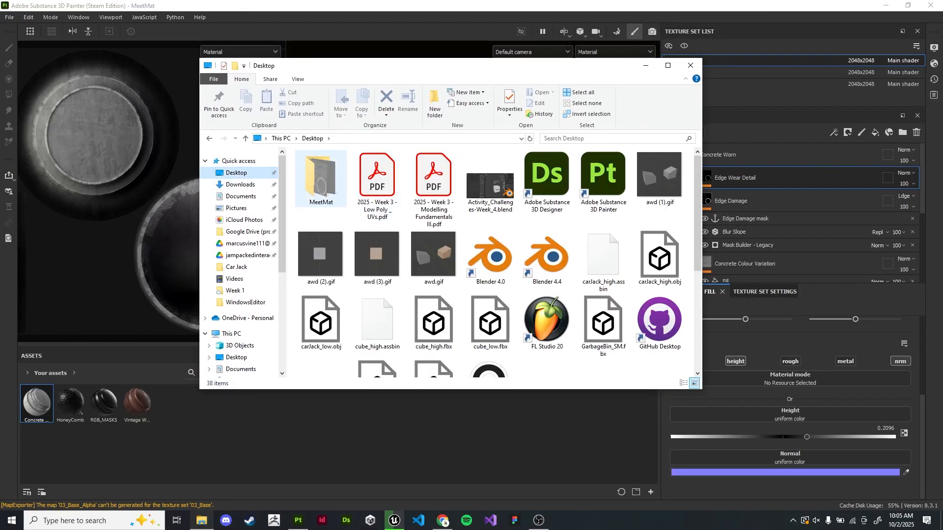
double_click(320, 175)
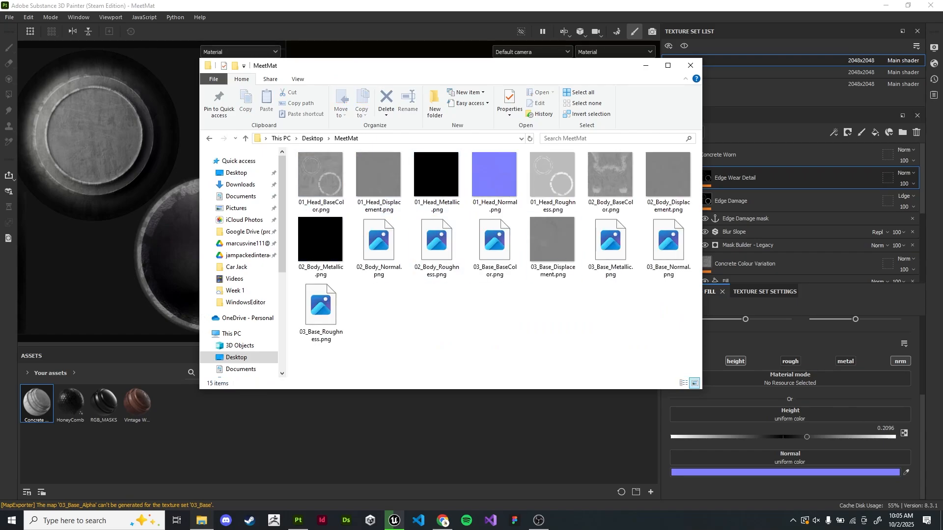
Create a folder named Unreal Textures inside MeetMat, open it, and return to Substance 3D Painter
right_click(402, 305)
mouse_move(432, 444)
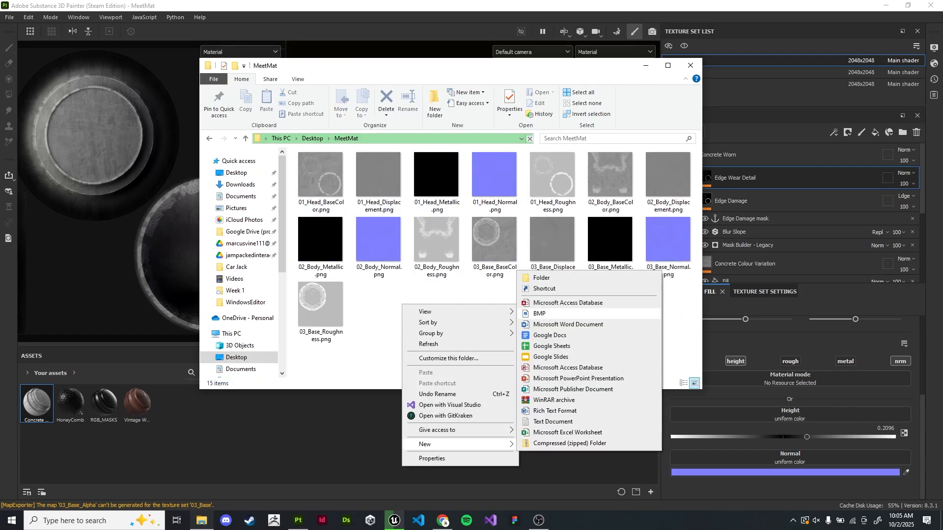
click(540, 276)
text(Unreal Te)
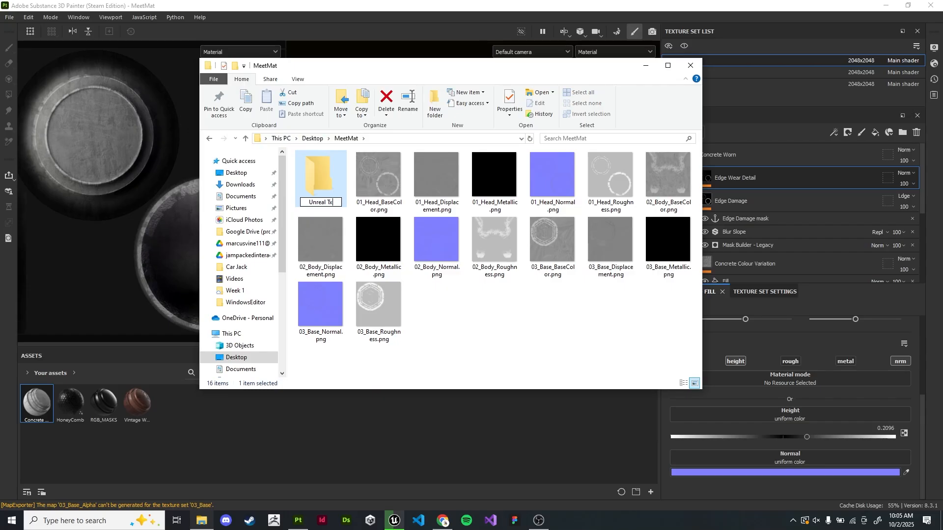
text(xtures)
key(Return)
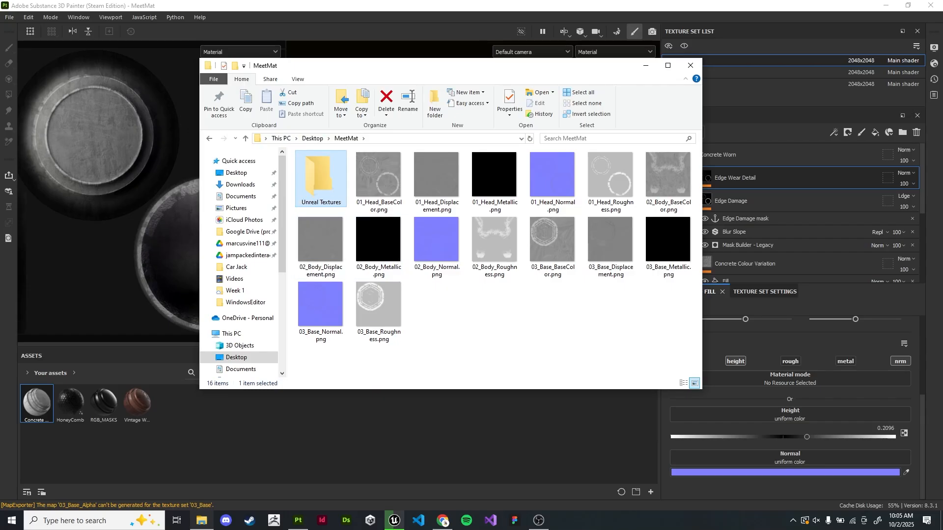
key(Return)
click(646, 66)
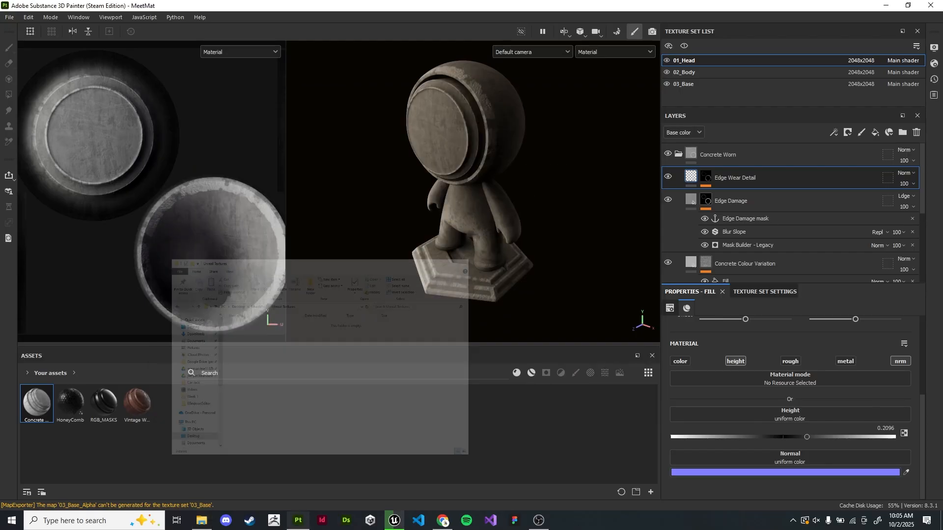
key(alt+Tab)
key(alt+Tab)
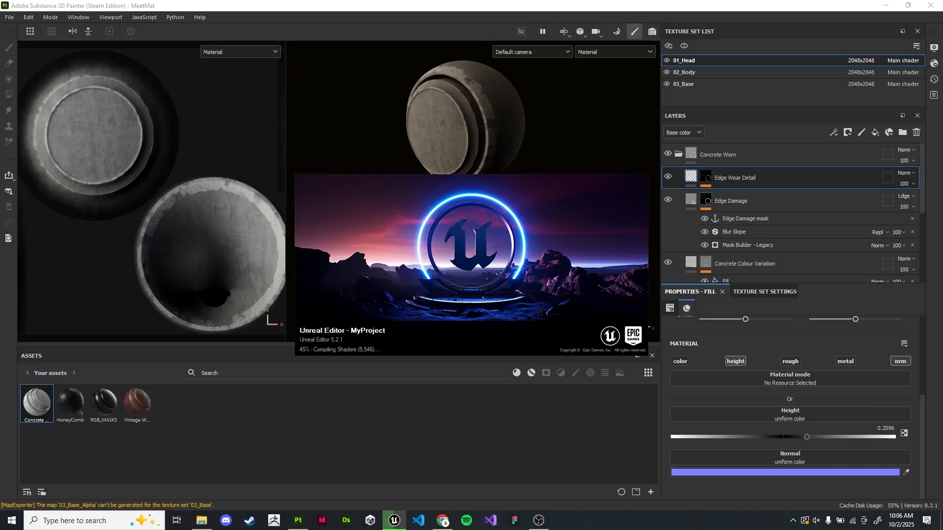
Open the texture export settings for the MeetMat project
click(9, 16)
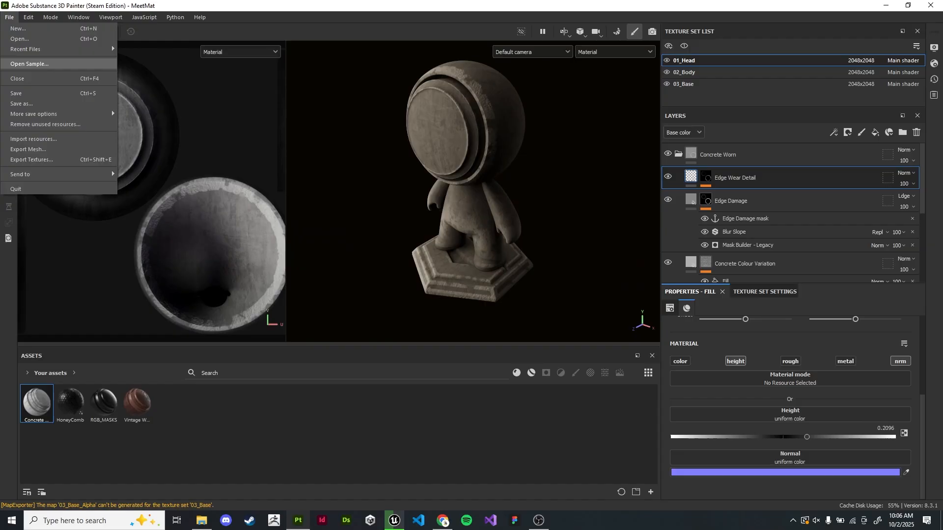
key(Up)
key(Up)
key(Up)
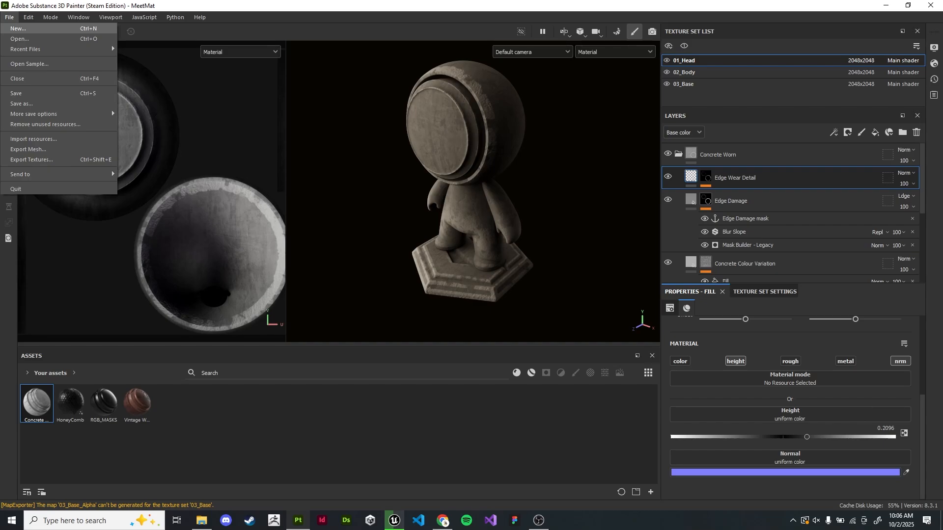
key(Down)
key(Down)
key(Down)
key(Down)
key(Down)
key(Down)
key(Down)
key(Down)
key(Down)
key(Down)
key(Down)
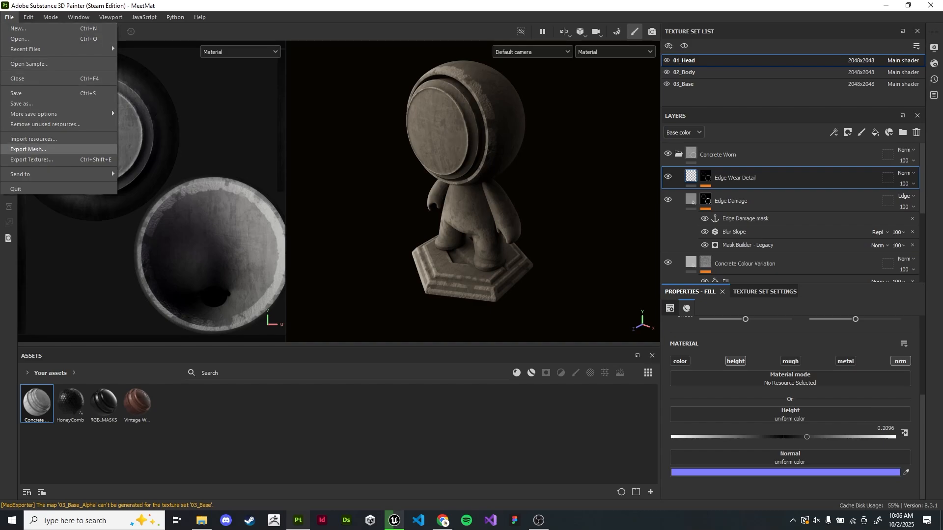
key(Escape)
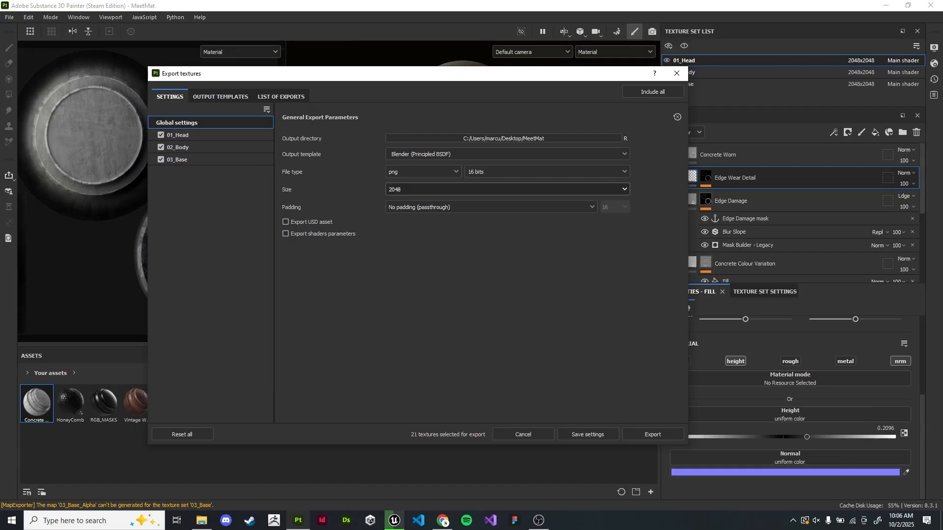
Choose Unreal Engine 4 (Packed) as the output template for the texture export
click(507, 154)
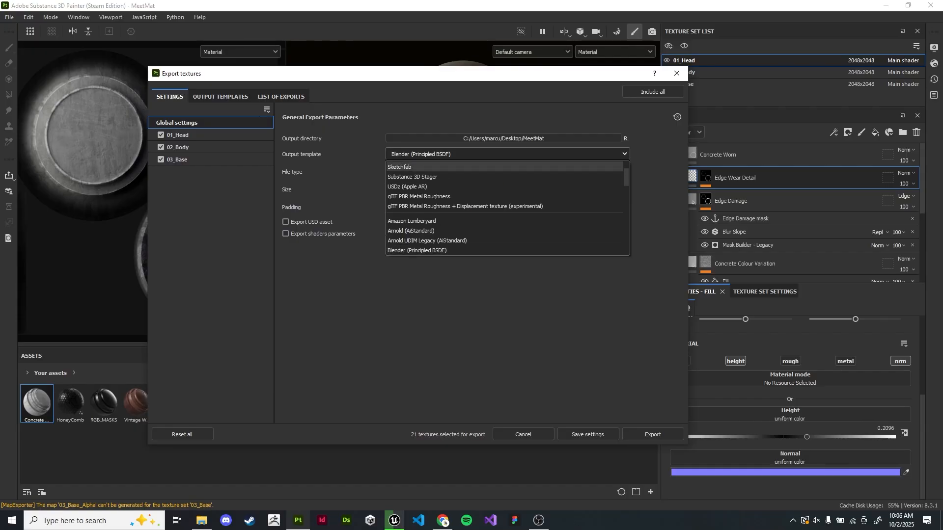
scroll(506, 209, down, 8)
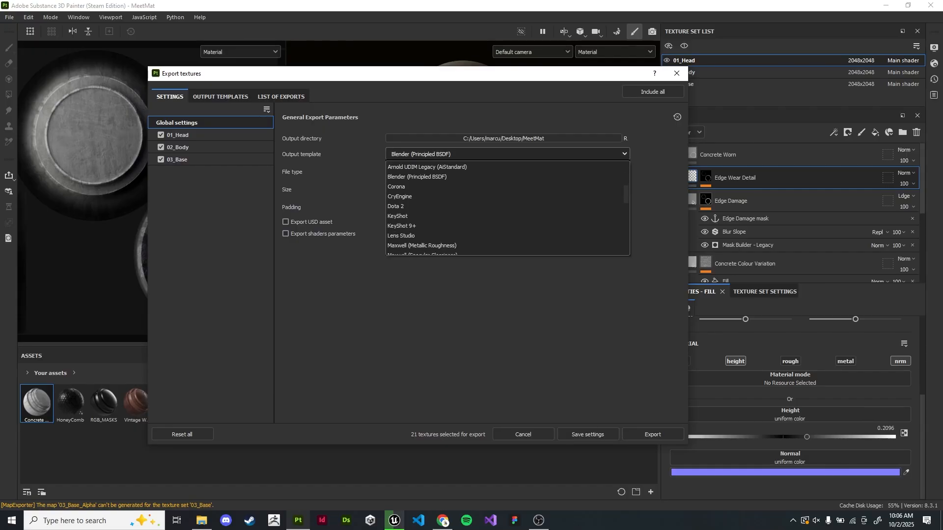
scroll(508, 208, down, 2)
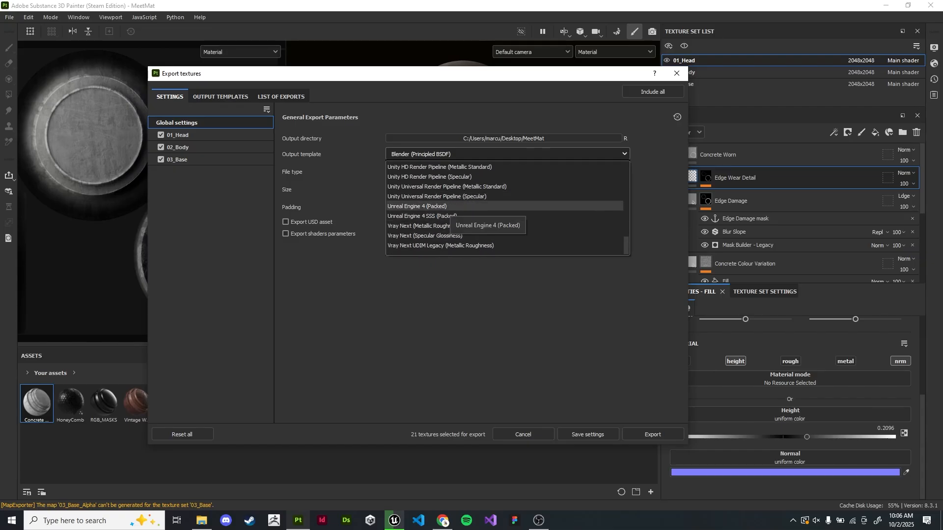
Set the export output template to Unreal Engine 4 (Packed) and the output directory to the Unreal Textures folder inside MeetMat
click(442, 206)
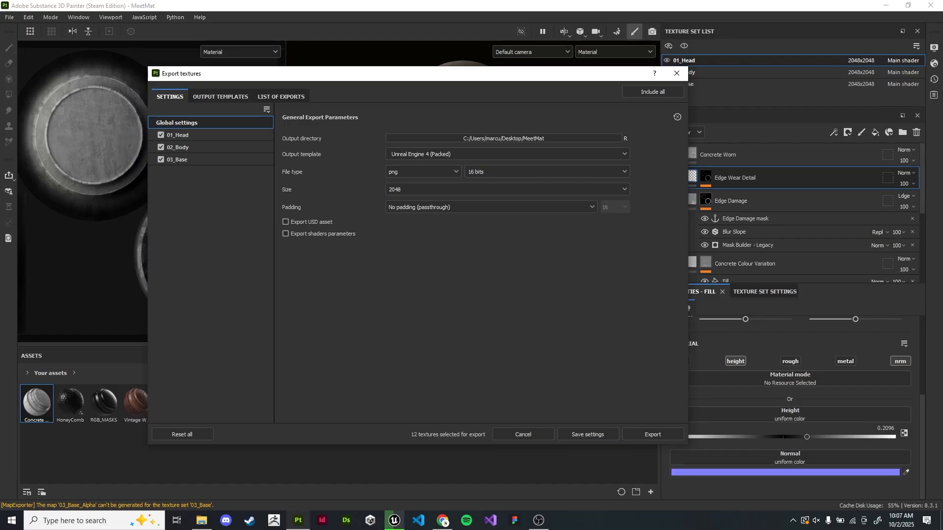
click(504, 139)
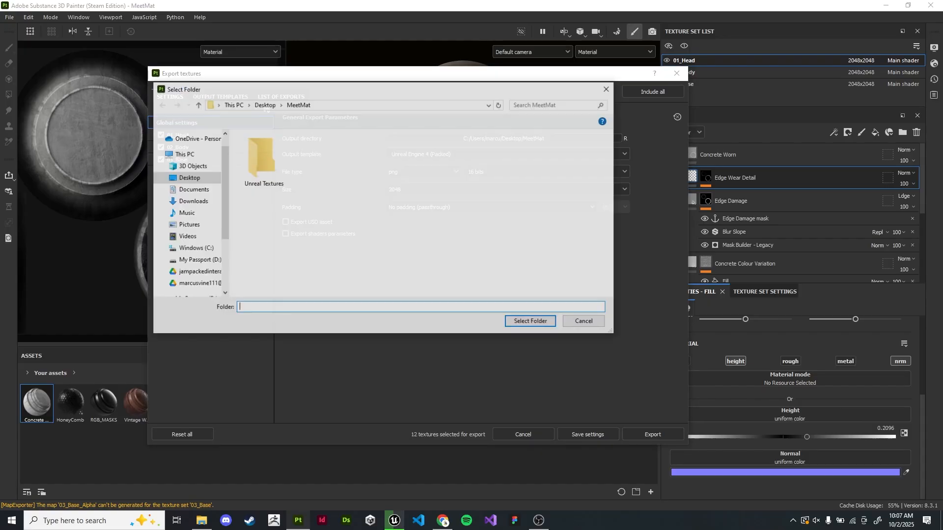
double_click(263, 161)
click(530, 321)
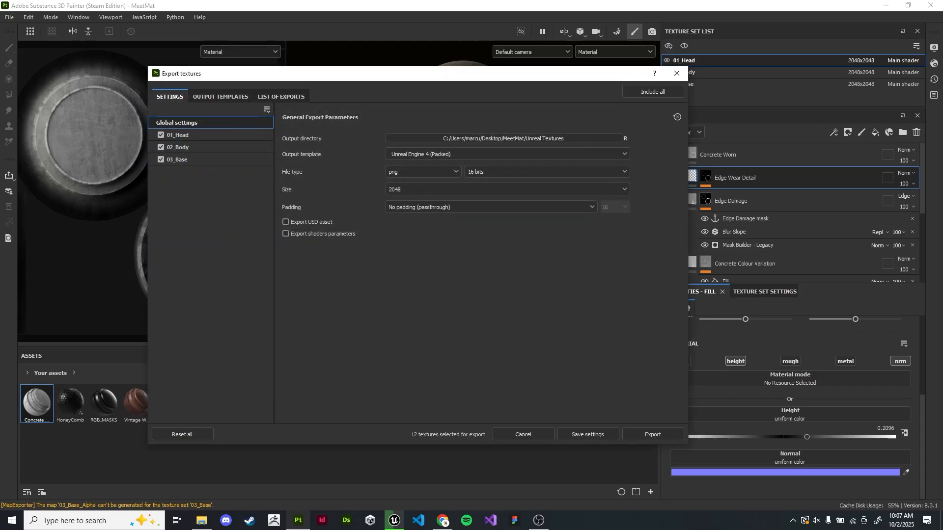
Examine the Unreal Engine 4 (Packed) preset's output maps, especially the OcclusionRoughnessMetallic file name and its R, G and B channels
click(220, 96)
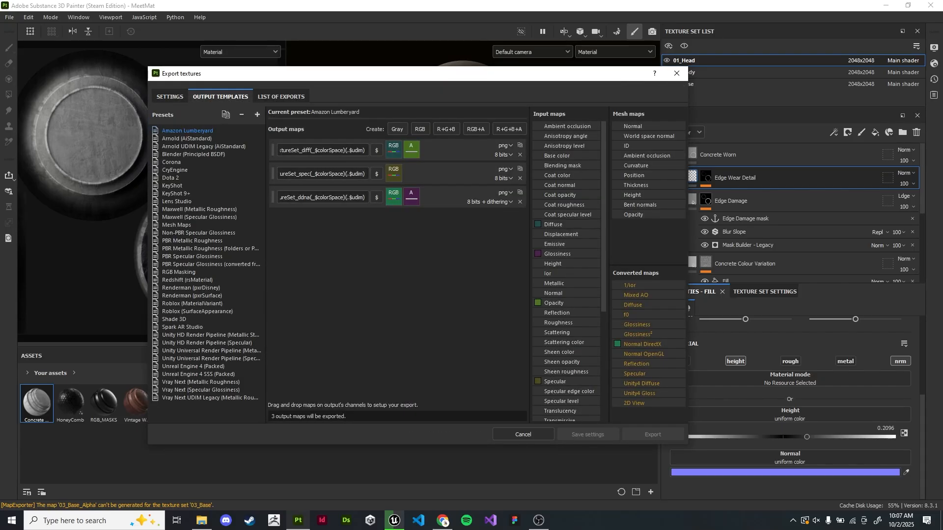
click(193, 366)
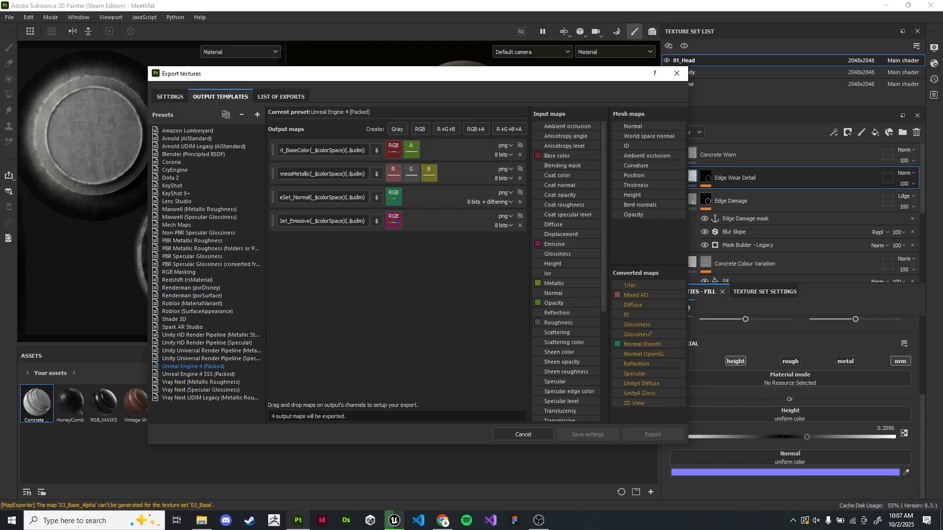
drag(313, 173, 369, 174)
click(313, 173)
click(281, 173)
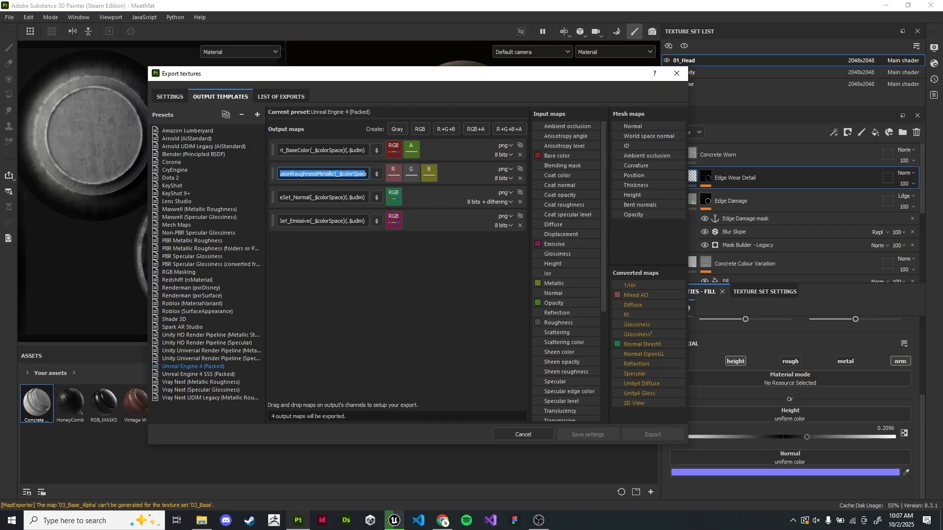
click(365, 174)
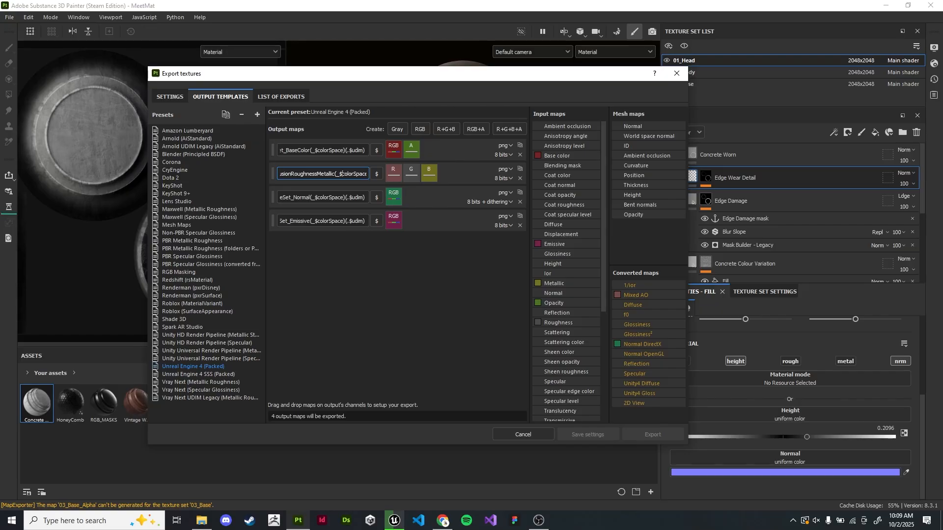
right_click(342, 173)
key(Escape)
key(Return)
Compare the RGB Masking preset's channel assignments and input maps with those of the Unreal Engine 4 (Packed) preset
click(178, 272)
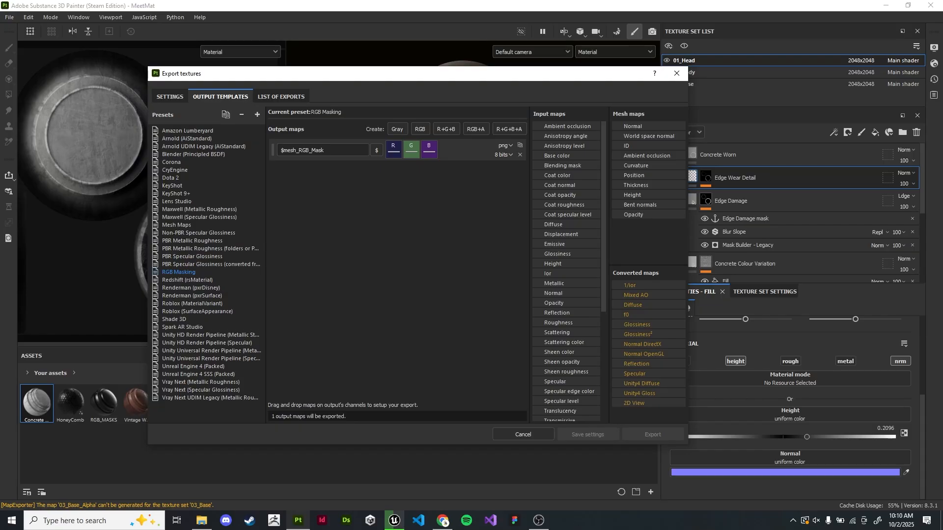
scroll(565, 368, down, 6)
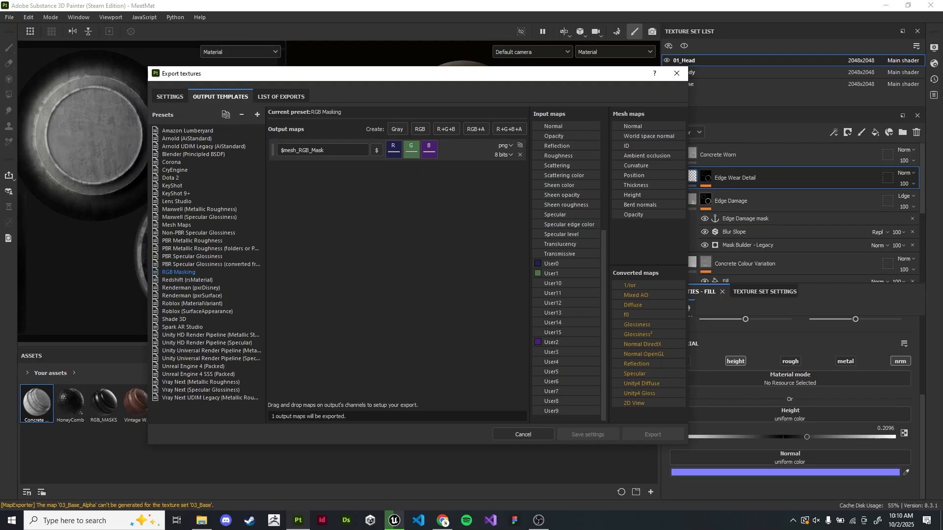
click(193, 366)
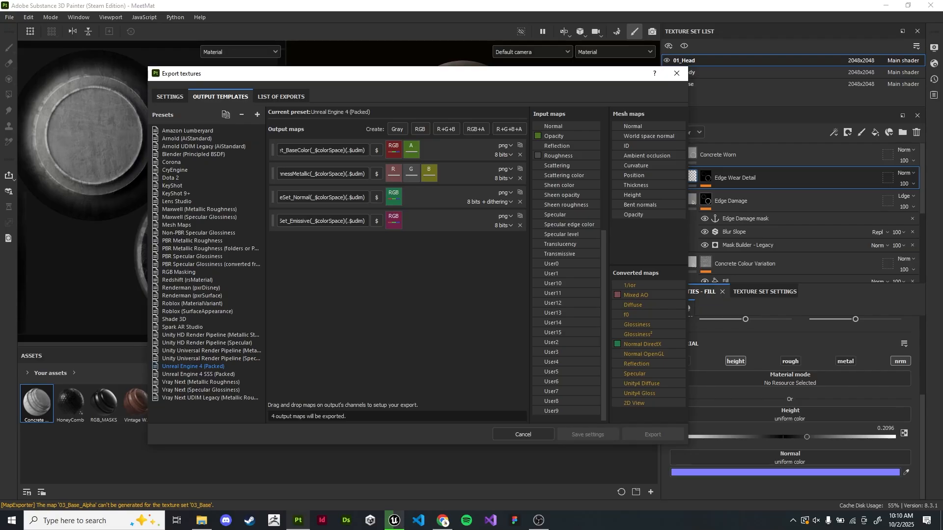
Review the list of exports, export the textures for the head, body and base sets, and save the export settings
click(281, 96)
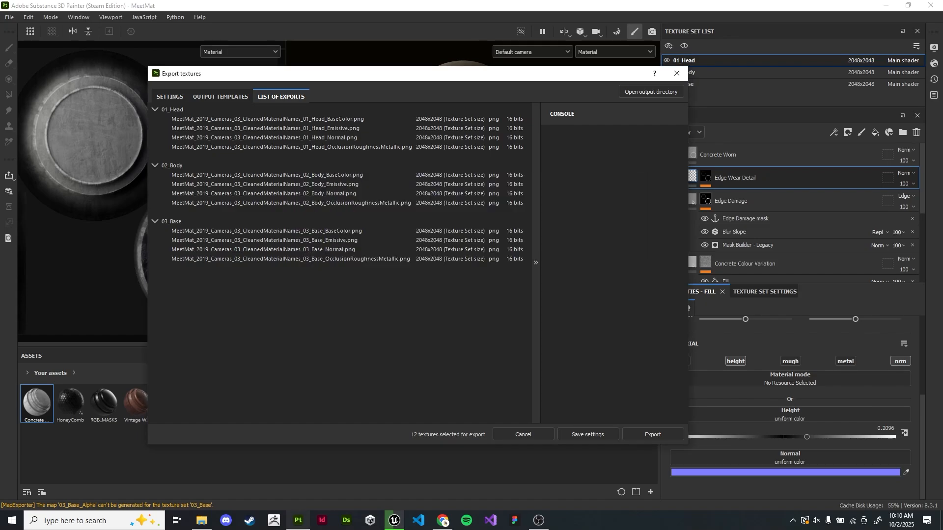
click(170, 96)
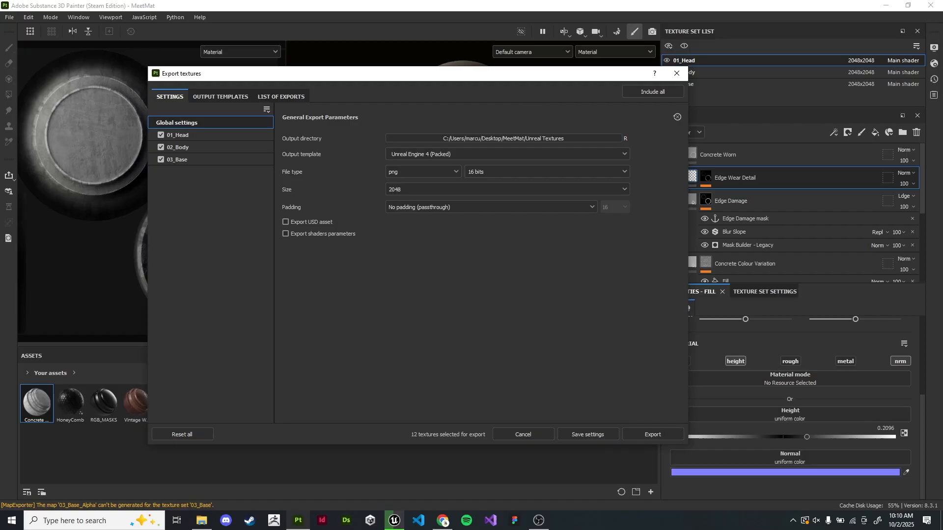
click(653, 434)
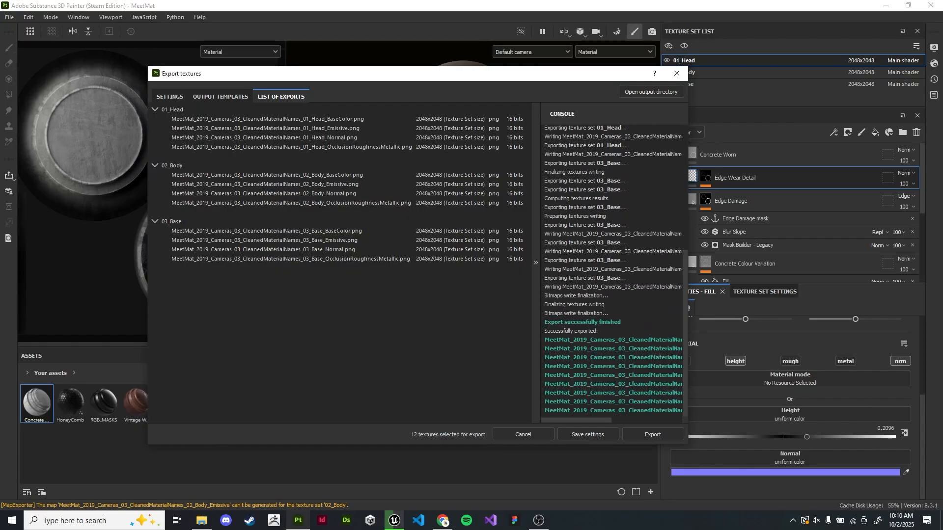
click(590, 434)
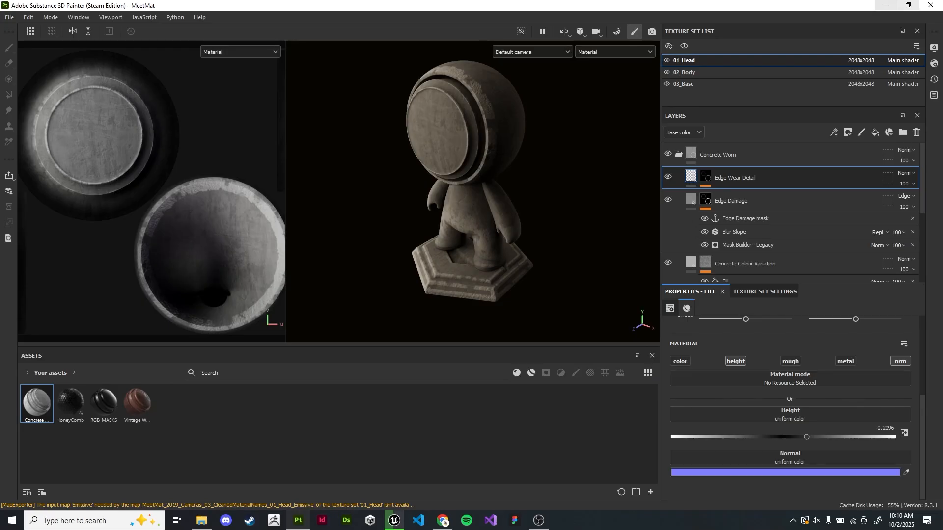
Minimize the texturing window and launch Adobe Photoshop 2023
click(886, 5)
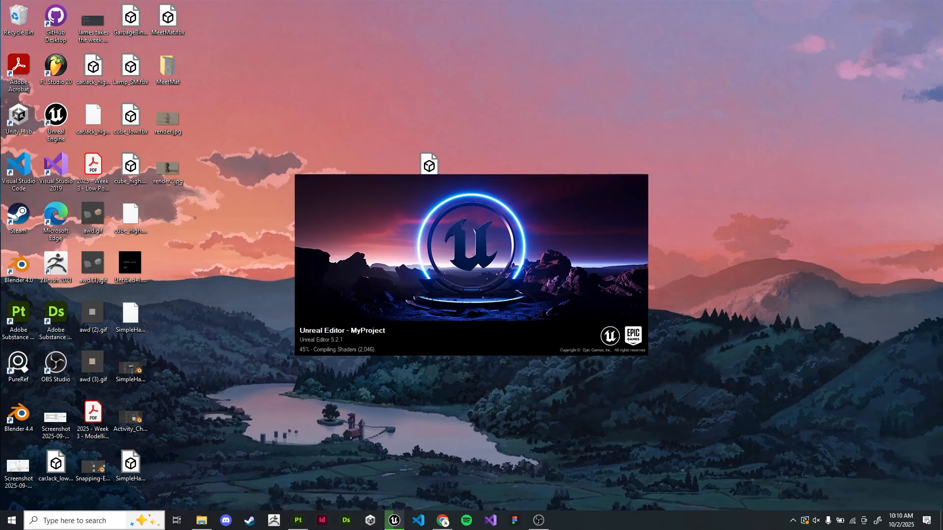
click(93, 521)
text(photo)
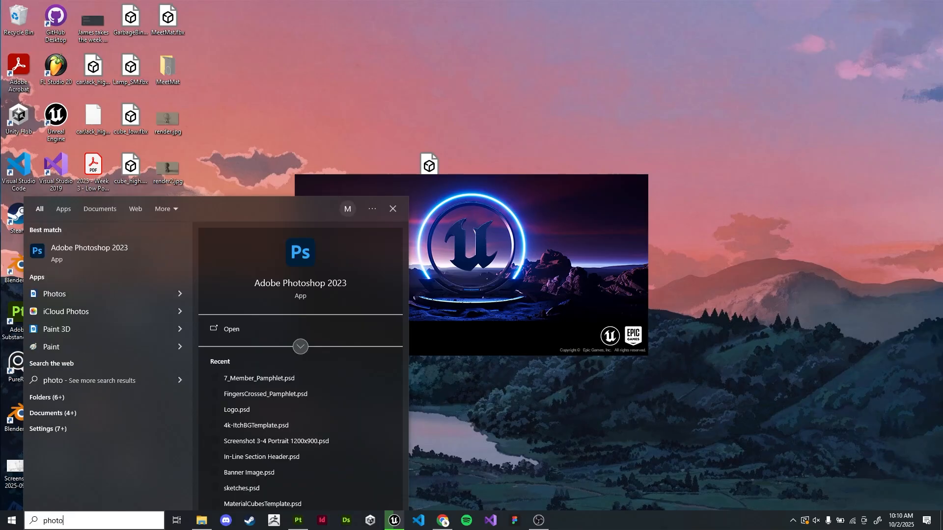
key(Escape)
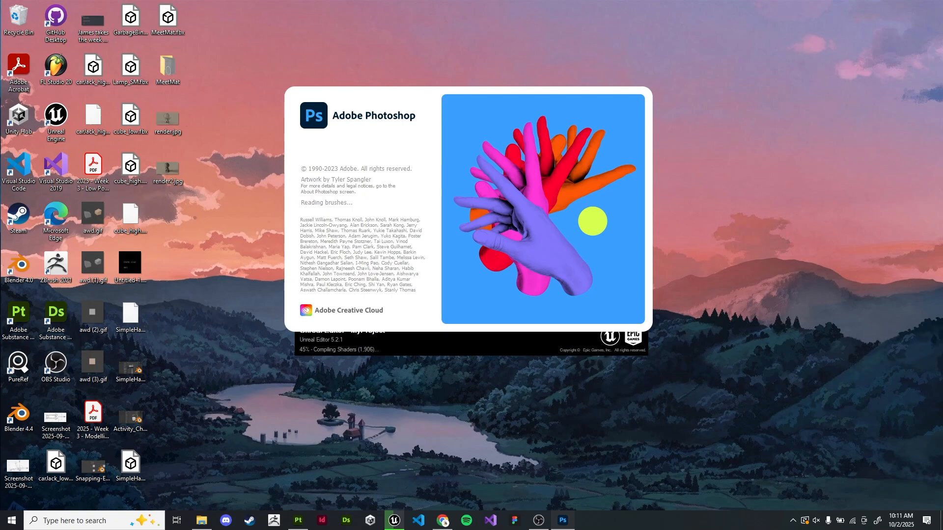
Preview the exported 01_Head OcclusionRoughnessMetallic image from the Unreal Textures folder inside MeetMat, and close the preview
double_click(167, 68)
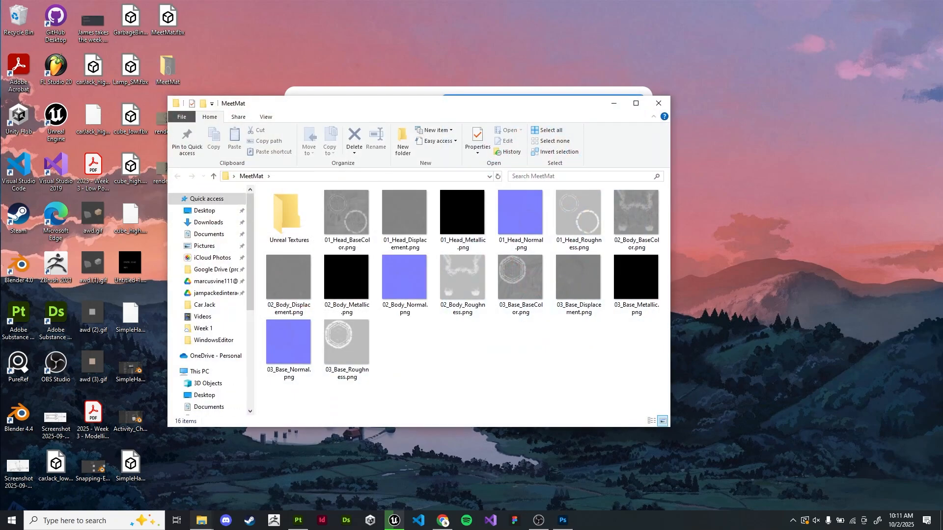
double_click(290, 216)
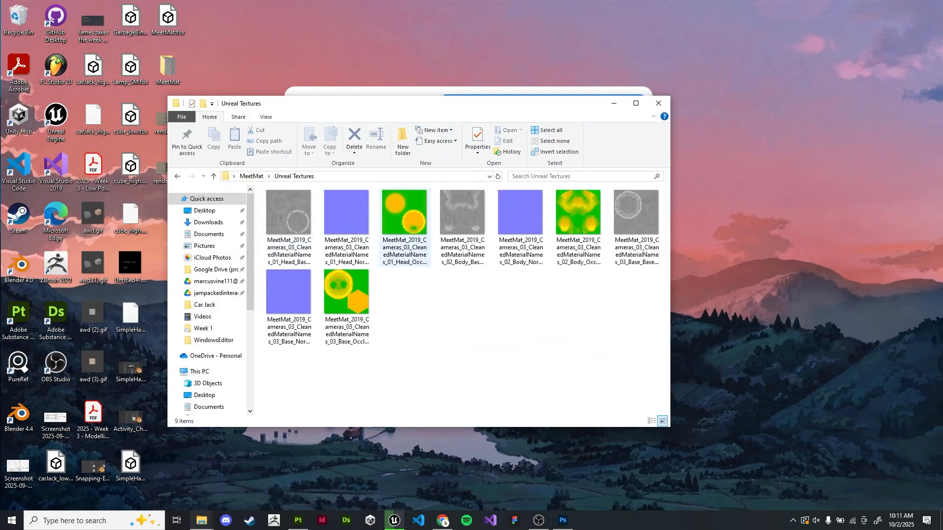
click(404, 226)
double_click(416, 227)
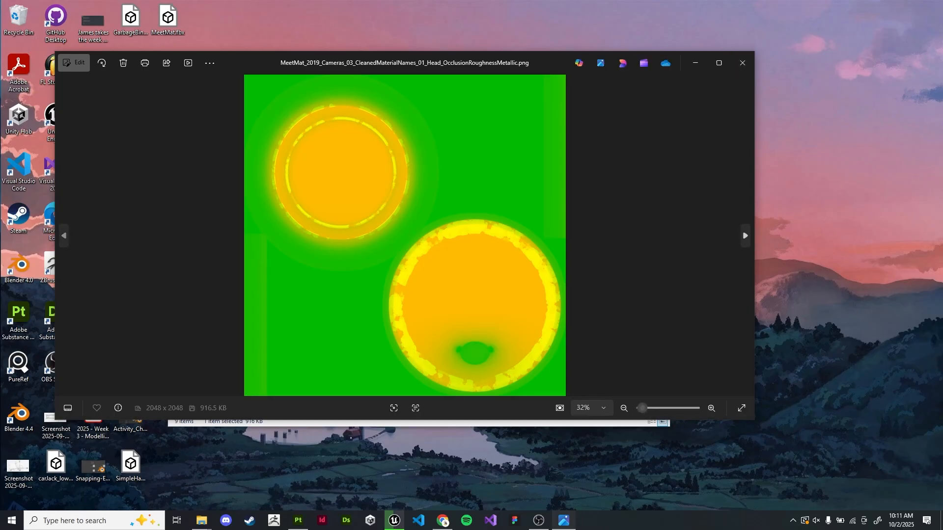
click(743, 63)
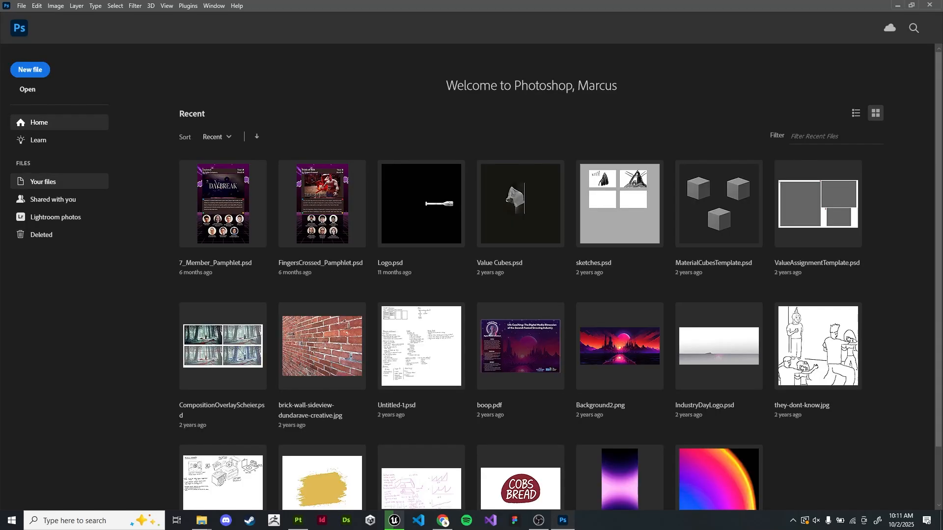
Open MeetMat_2019_Cameras_03_CleanedMaterialNames_03_Base_OcclusionRoughnessMetallic.png from the Unreal Textures folder in Photoshop
click(27, 90)
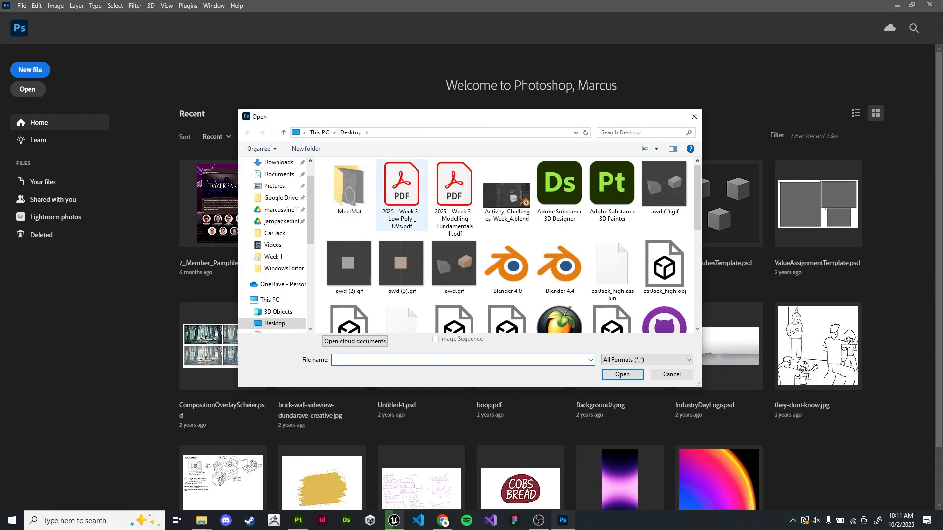
double_click(349, 186)
double_click(349, 185)
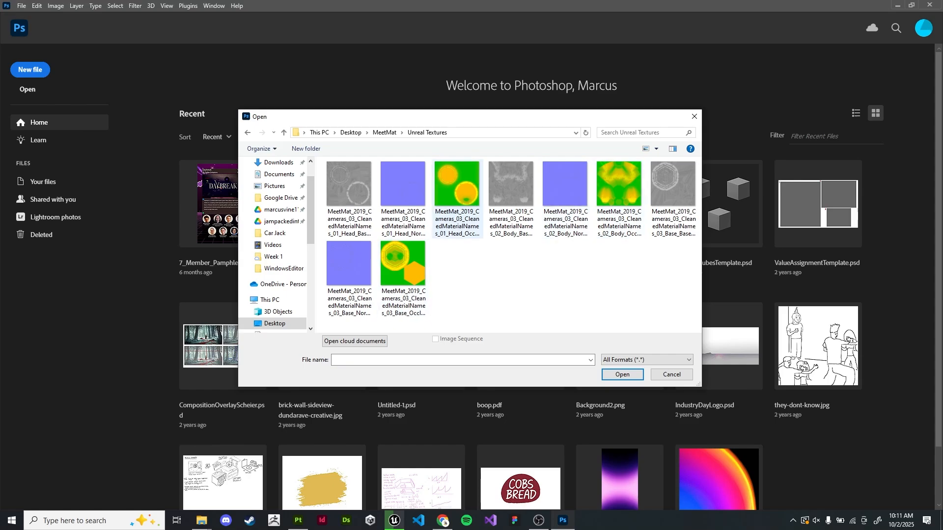
click(402, 278)
click(622, 375)
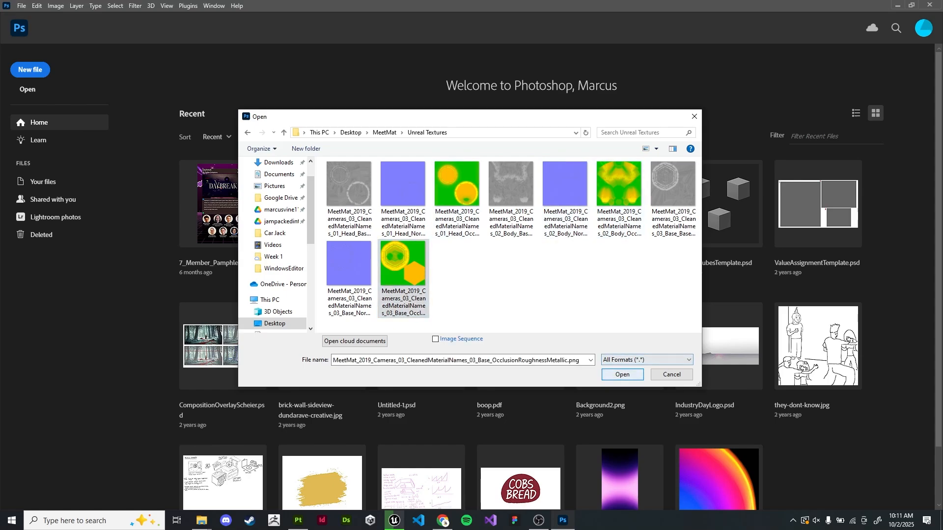
key(Return)
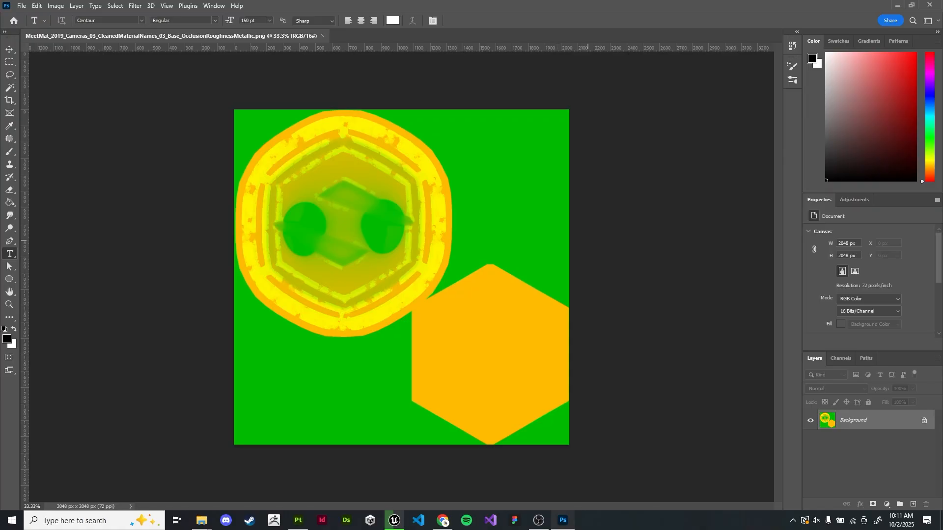
click(636, 246)
key(Escape)
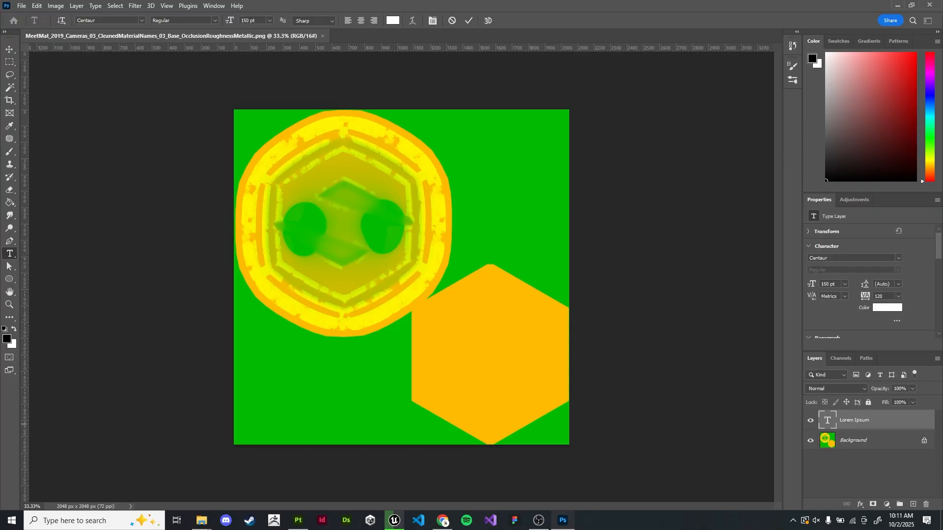
key(v)
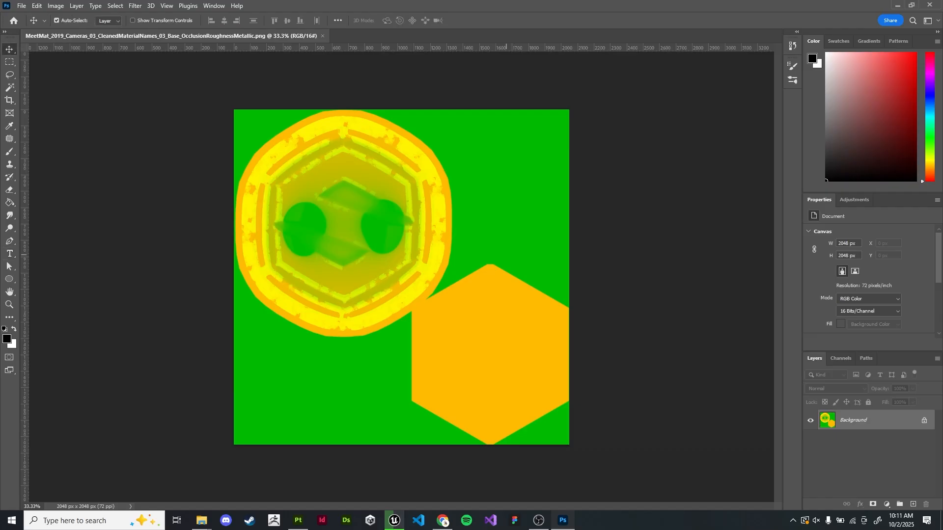
key(a)
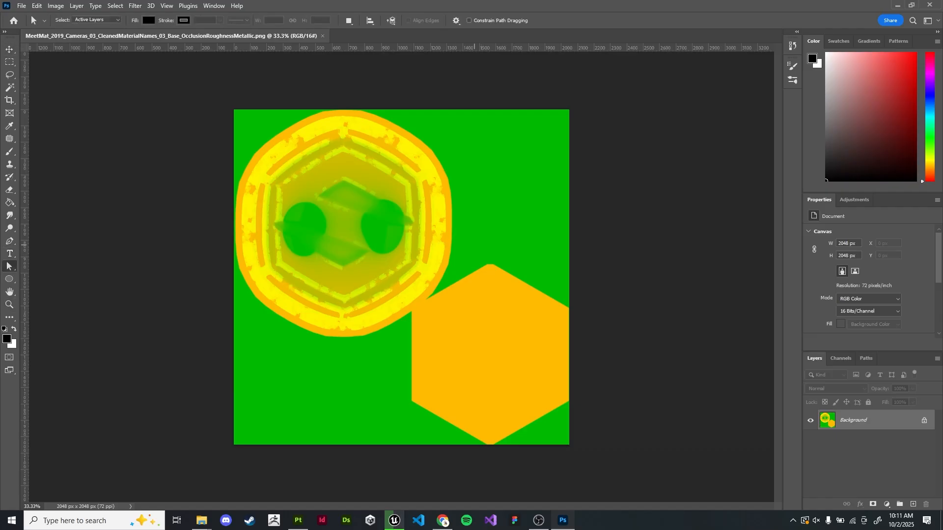
Hide the Red and Green channels of the packed base texture to inspect the Blue channel alone
alt+scroll(402, 277, up, 3)
key(alt+Tab)
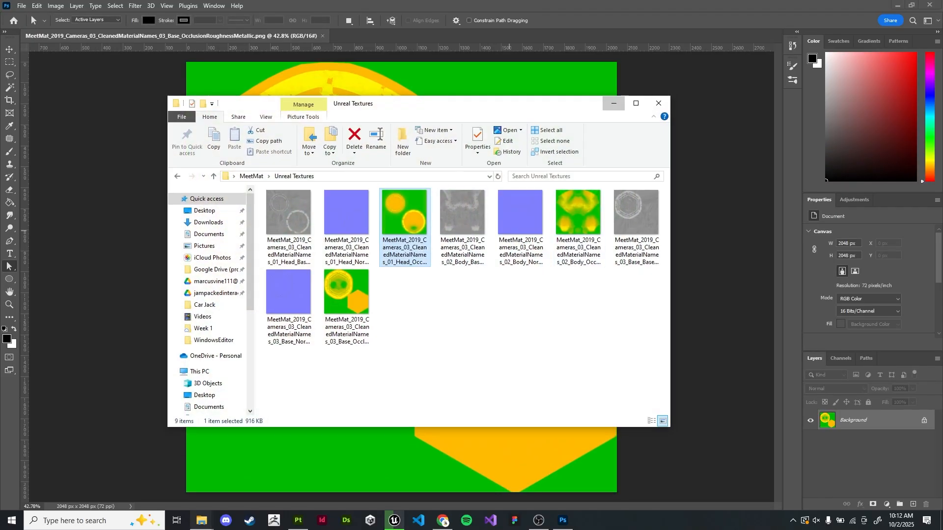
click(615, 101)
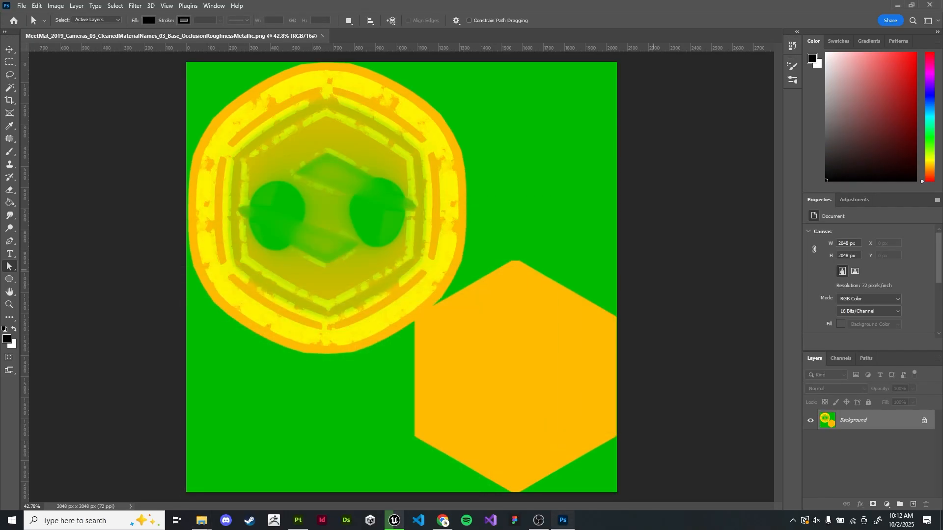
click(841, 359)
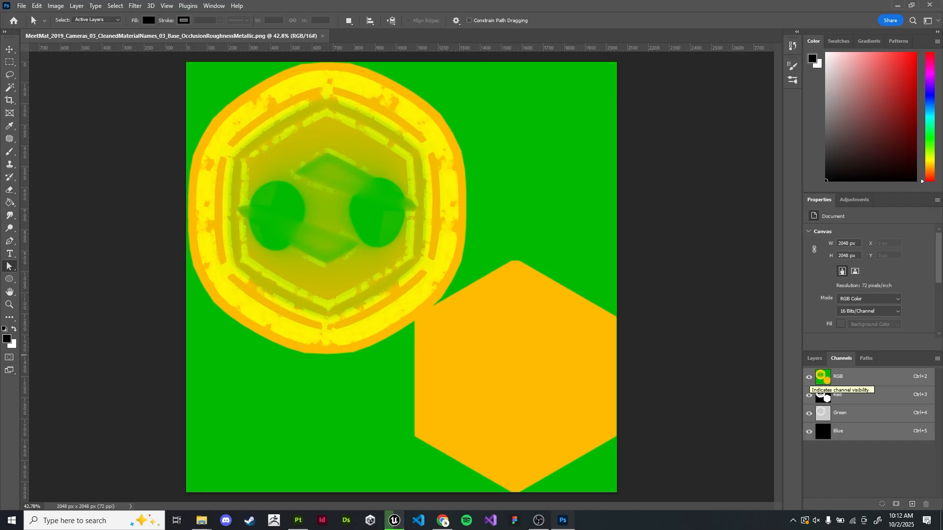
click(809, 394)
click(809, 413)
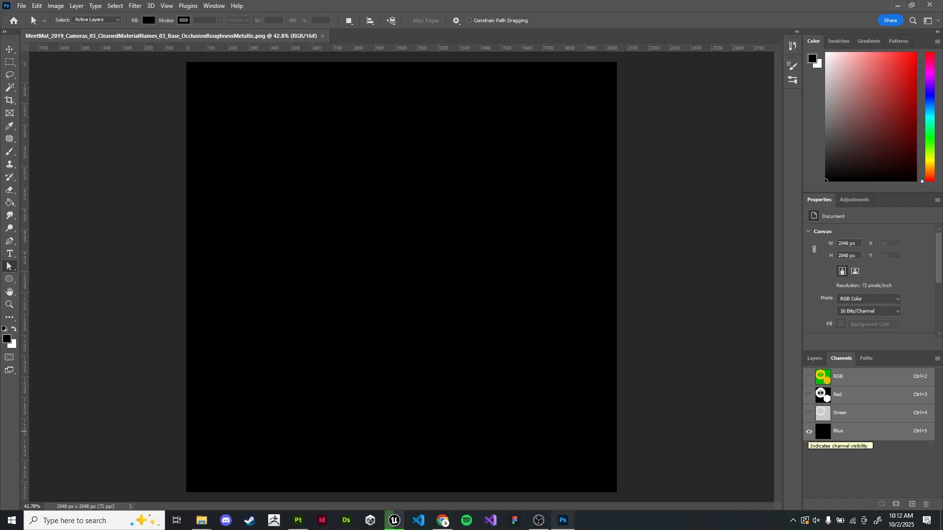
Switch back to the MeetMat project in Adobe Substance 3D Painter
key(alt+Tab)
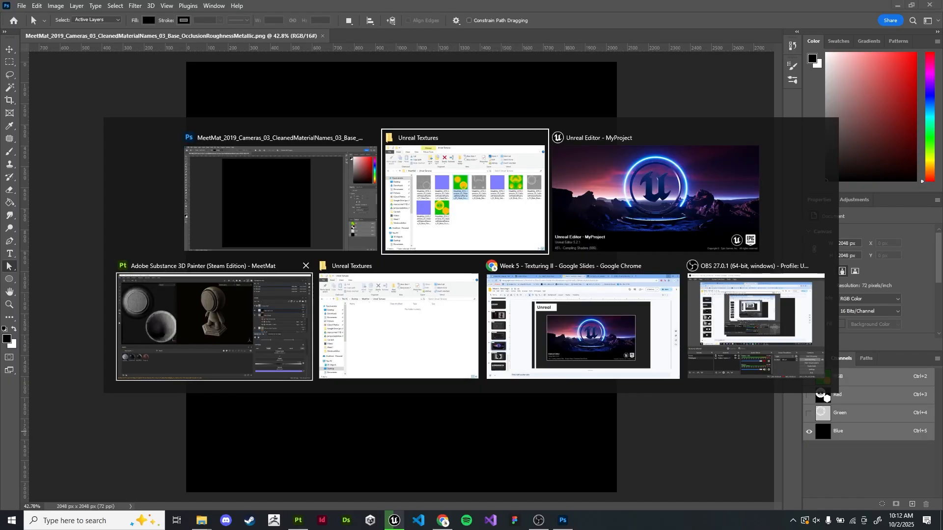
key(Escape)
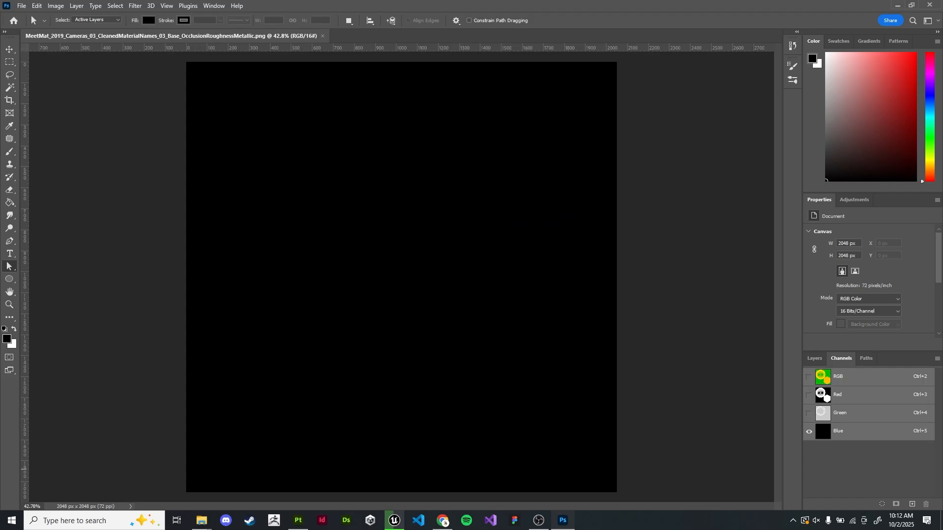
key(alt+Tab)
key(alt+Tab)
key(alt+Tab)
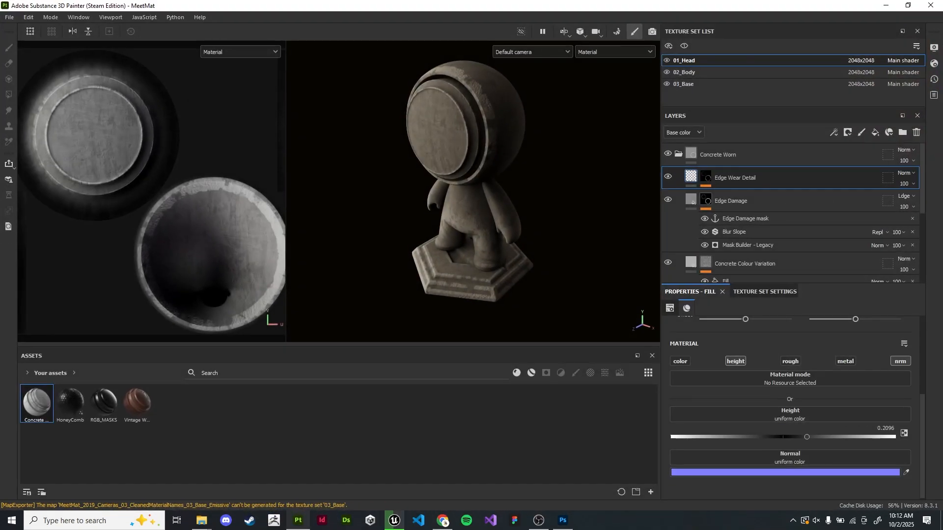
Display only the Mask channel of the 01_Head texture set in the viewports and widen the 2D view to show the whole UV layout
click(615, 52)
scroll(614, 114, down, 2)
scroll(614, 133, down, 2)
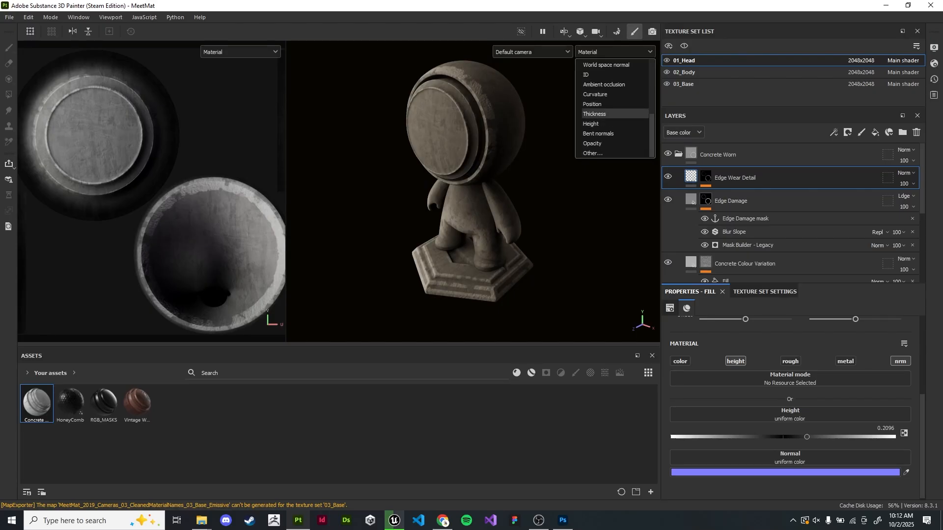
scroll(615, 113, up, 1)
click(592, 64)
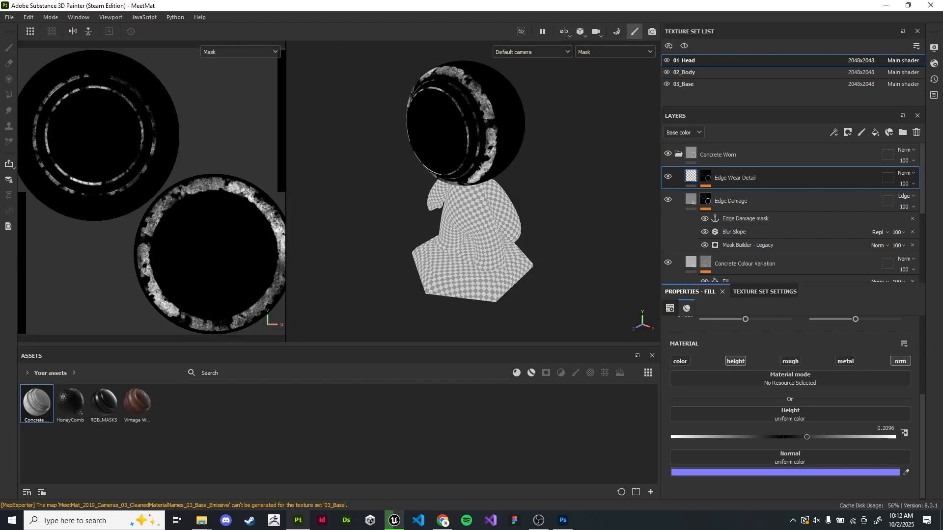
drag(286, 174, 393, 175)
scroll(328, 174, down, 1)
Change the viewport display to the Metallic channel
click(614, 51)
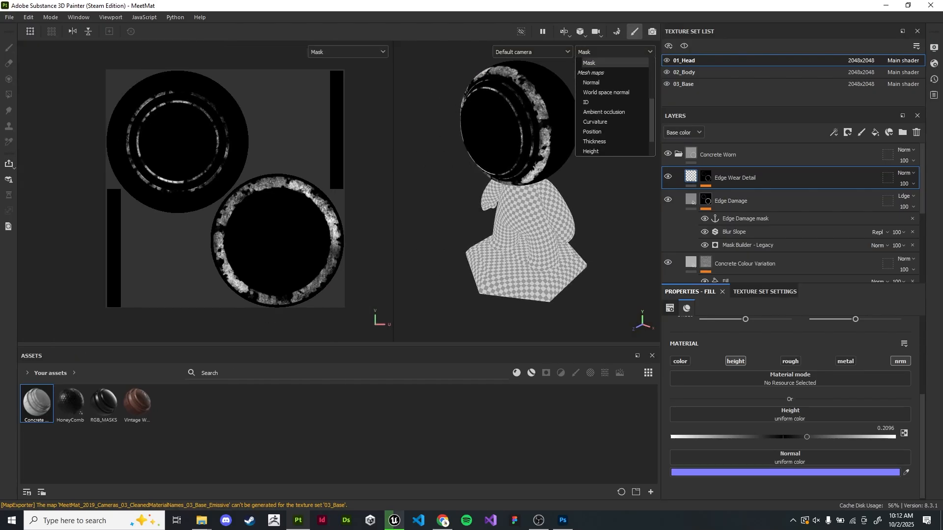
scroll(615, 64, down, 1)
scroll(609, 123, up, 4)
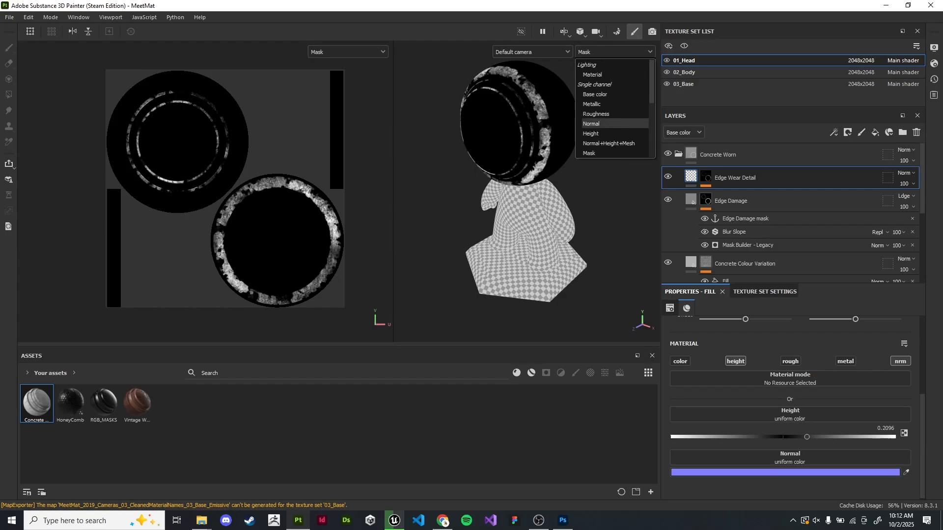
click(592, 103)
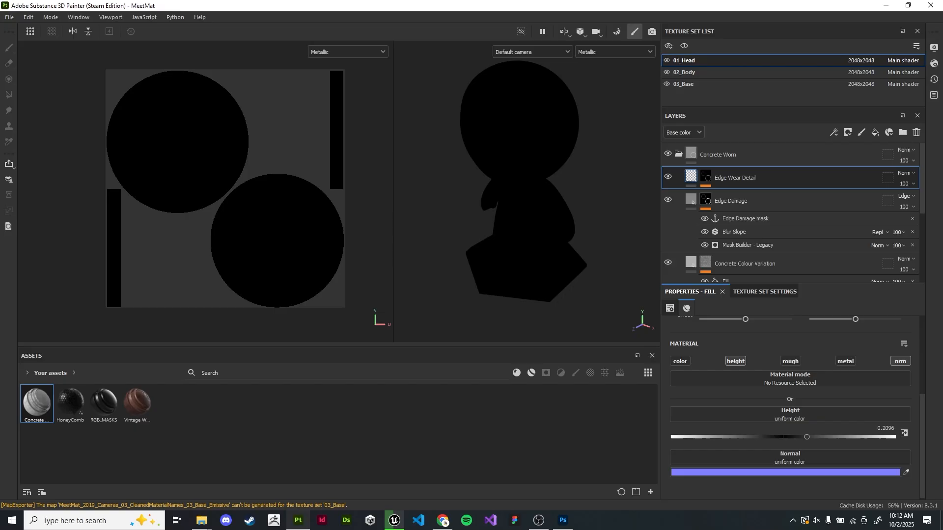
Display the Roughness channel in the viewports and select the 03_Base texture set to inspect its roughness map
click(615, 52)
scroll(614, 108, up, 2)
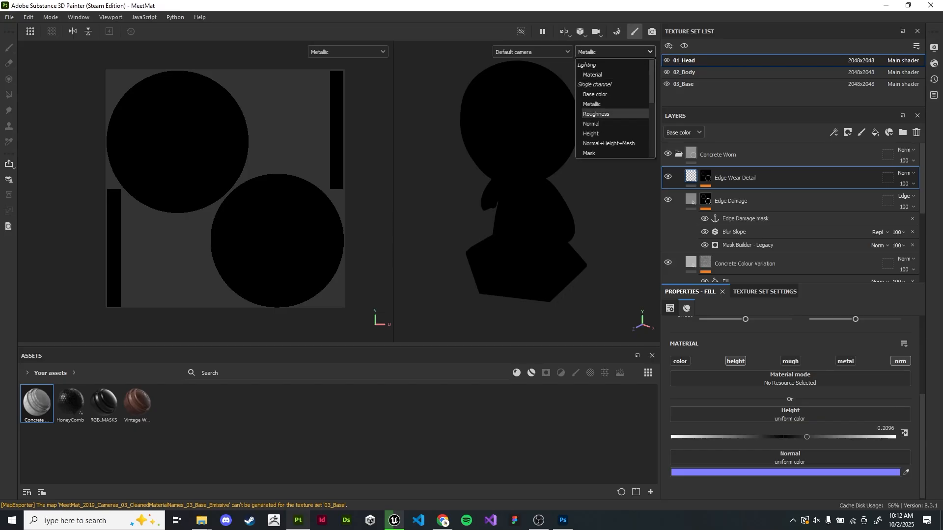
click(604, 114)
alt+drag(491, 197, 556, 194)
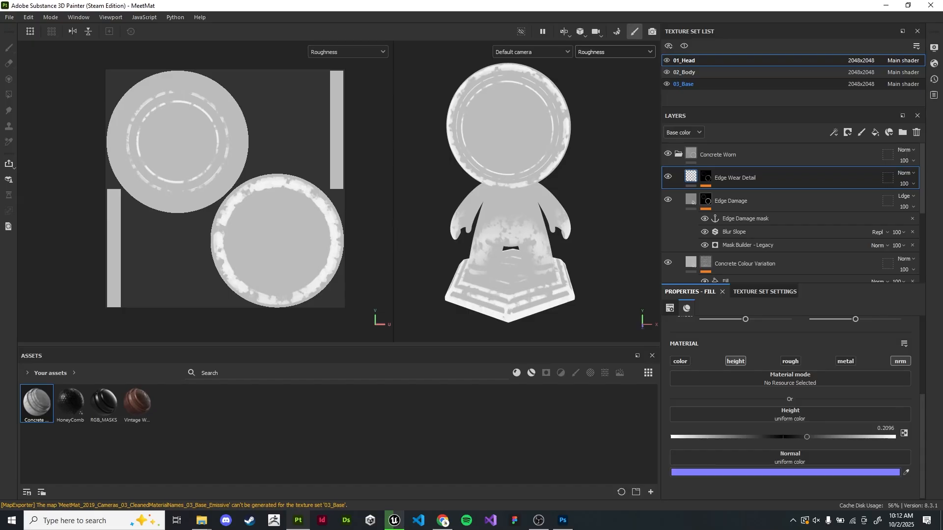
click(684, 84)
scroll(225, 189, up, 1)
scroll(225, 188, down, 1)
alt+middle_drag(225, 189, 217, 196)
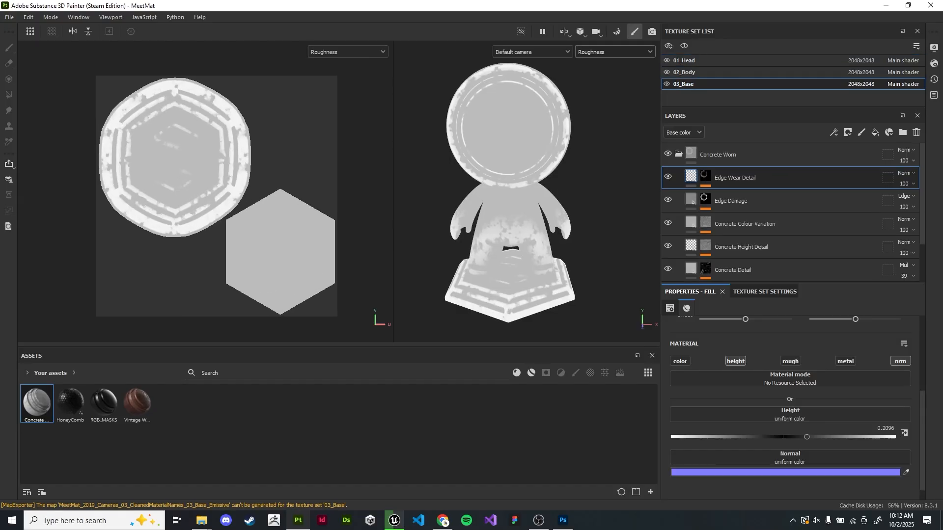
In Photoshop, inspect the packed base texture's Green channel alone and the Red channel alone
key(alt+Tab)
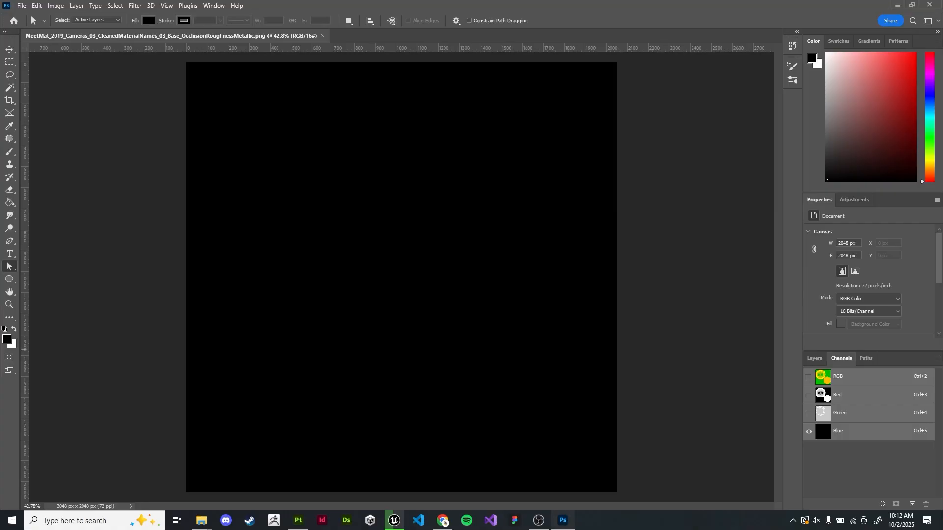
click(810, 413)
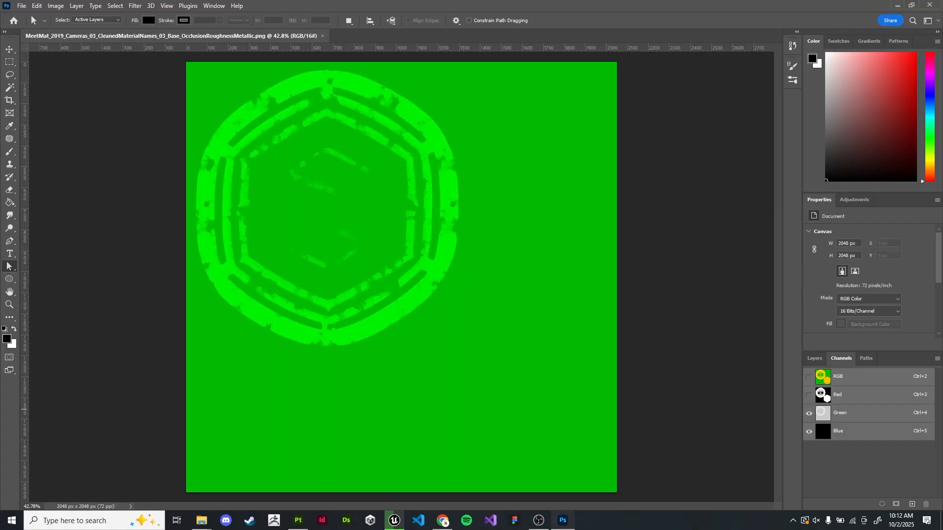
click(810, 431)
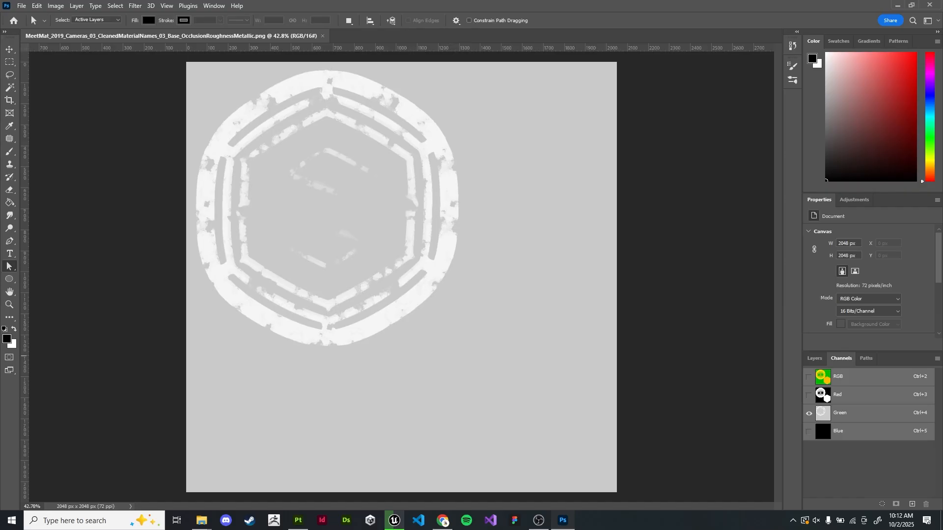
click(809, 395)
click(809, 413)
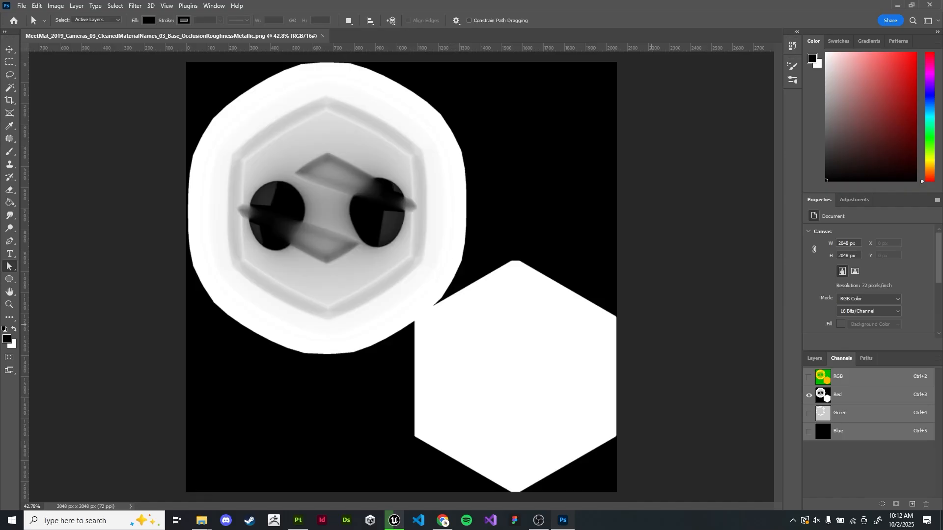
Back in Substance 3D Painter, open the texture export's output templates and inspect the Unreal Engine 4 (Packed) preset's channel assignments
key(alt+Tab)
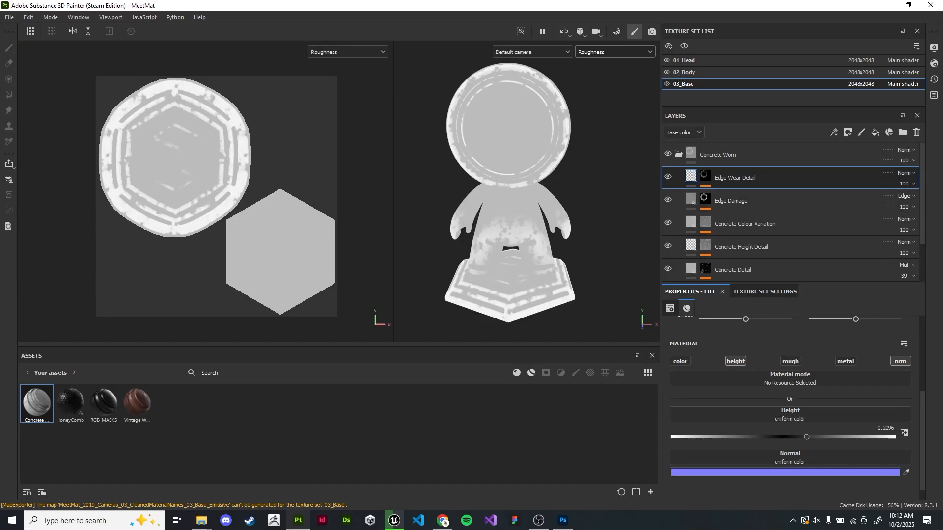
click(9, 17)
click(31, 159)
key(ctrl+shift+e)
click(274, 94)
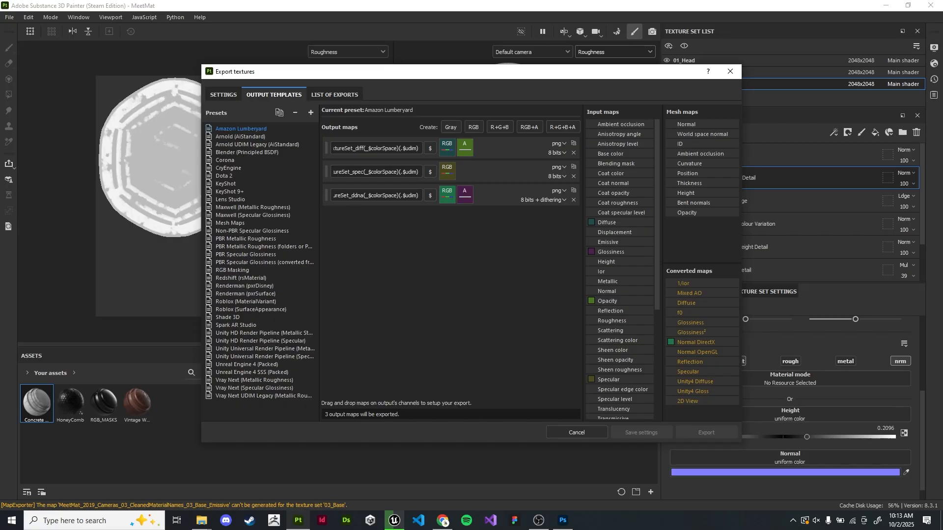
click(247, 365)
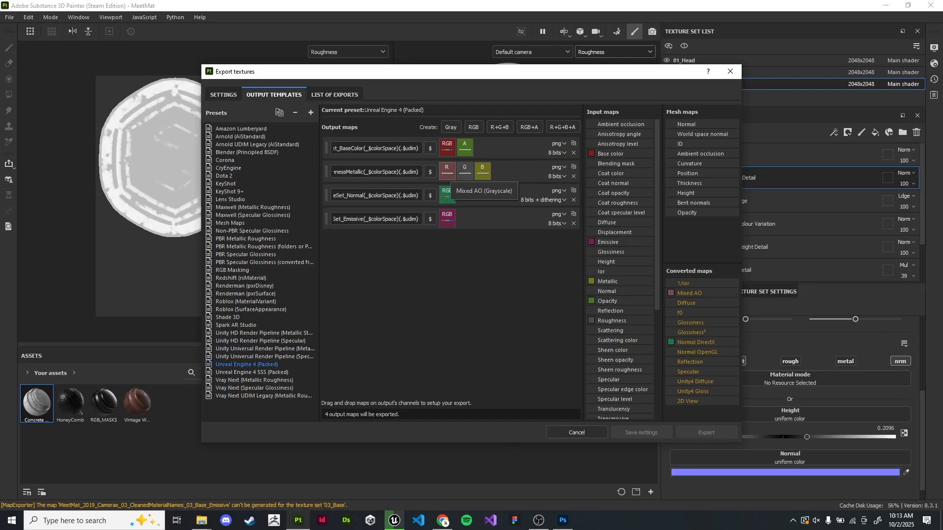
Switch to Photoshop and isolate the packed texture's Green, Blue and again Green channels one at a time
key(alt+Tab)
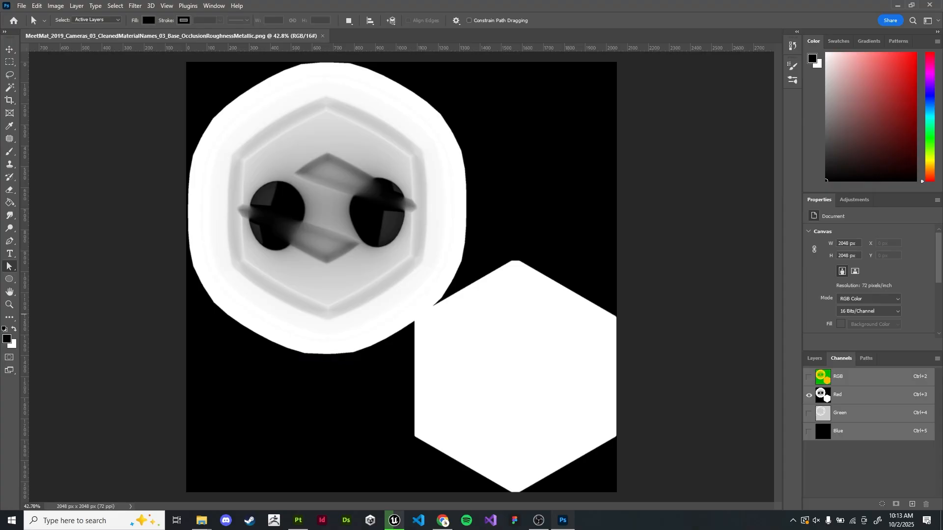
click(809, 413)
click(810, 395)
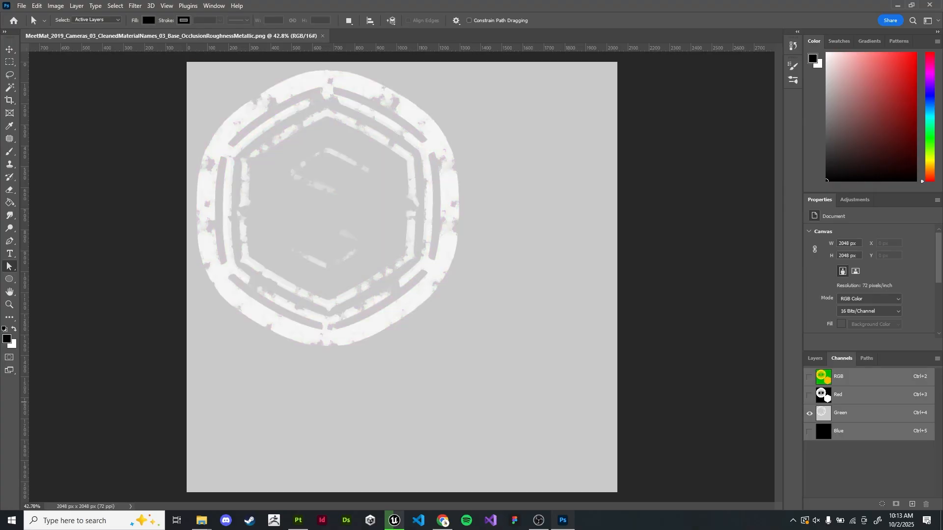
click(810, 431)
click(809, 413)
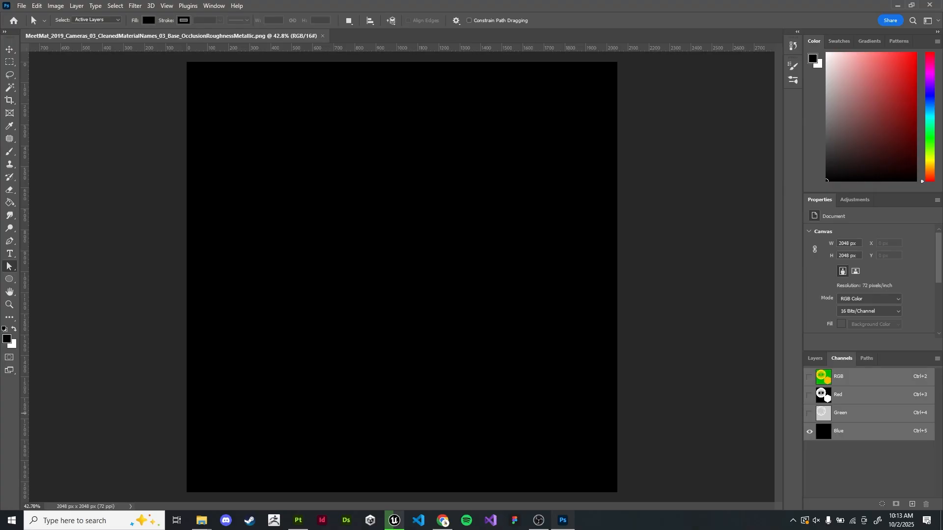
click(810, 414)
click(810, 432)
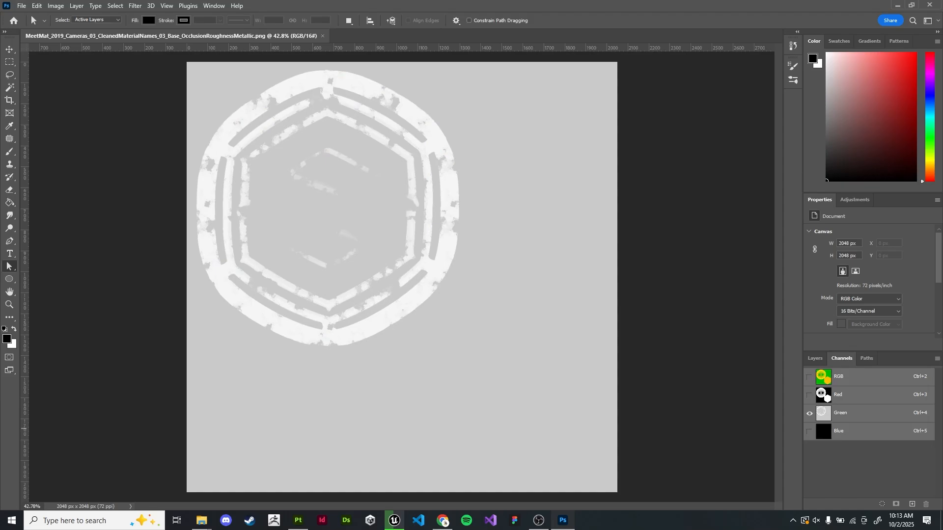
Make the Red, Green and Blue channels of the packed texture visible together and close Photoshop
click(809, 395)
click(809, 413)
click(809, 377)
click(809, 396)
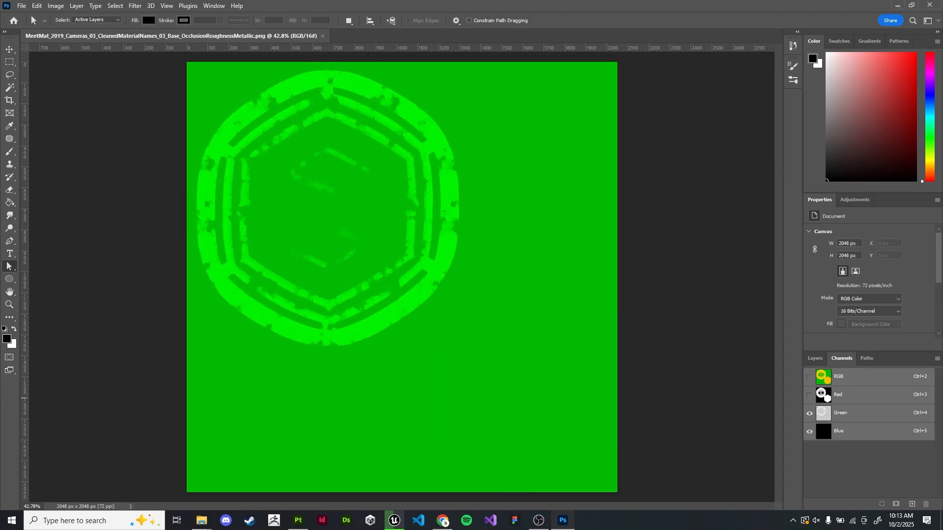
click(810, 396)
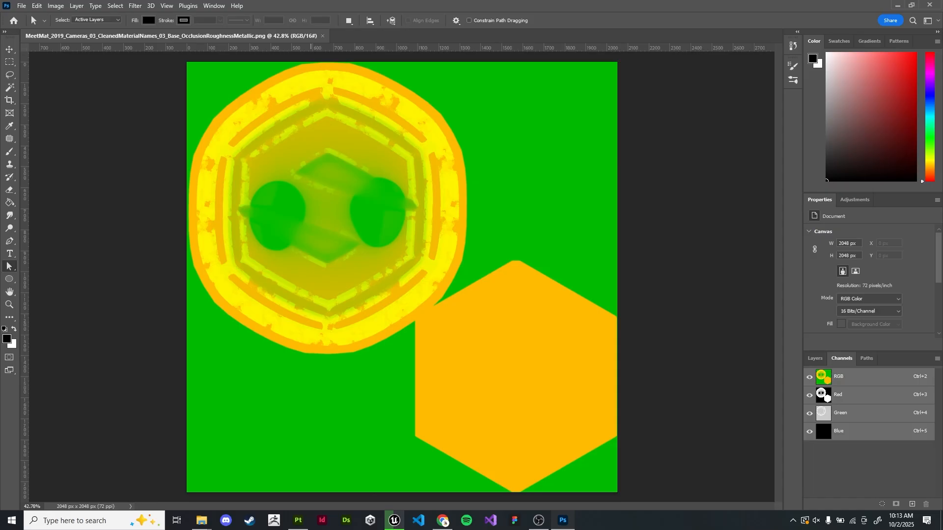
click(929, 5)
Switch to the MyProject window in Unreal Editor and close the Project Settings window
key(alt+Tab)
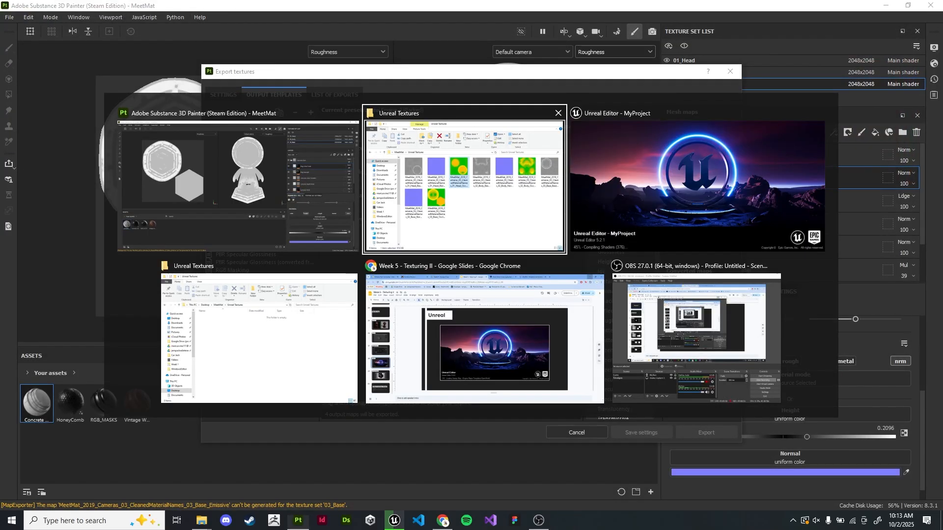
key(alt+Tab)
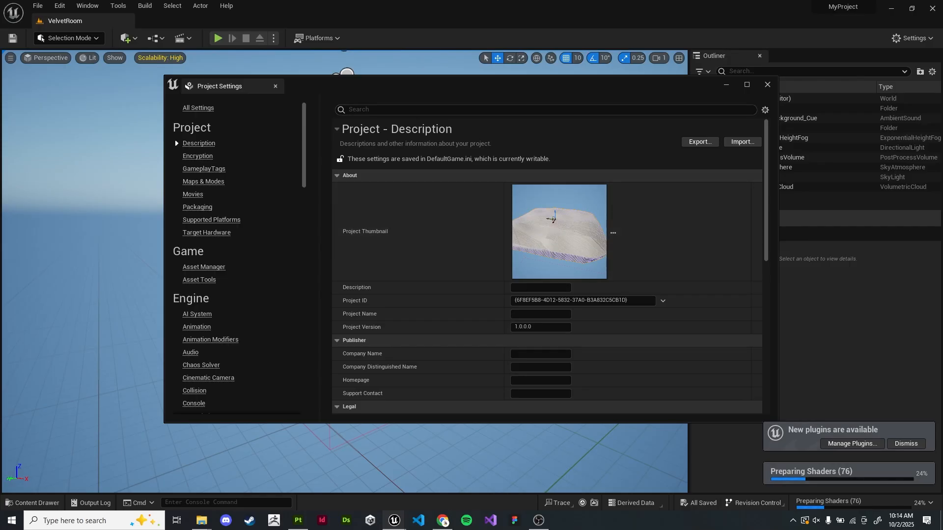
click(767, 84)
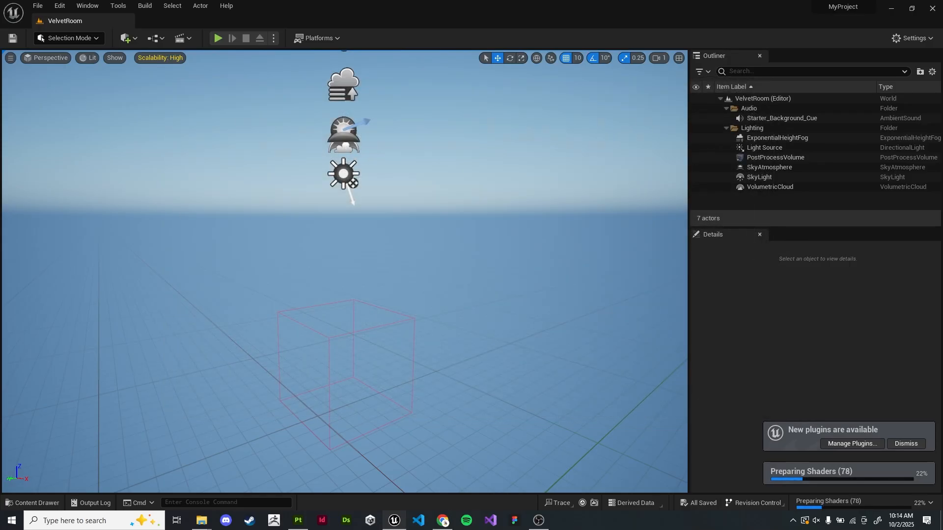
Open the Advanced_Lighting level from the Maps folder of StarterContent
right_drag(344, 270, 344, 305)
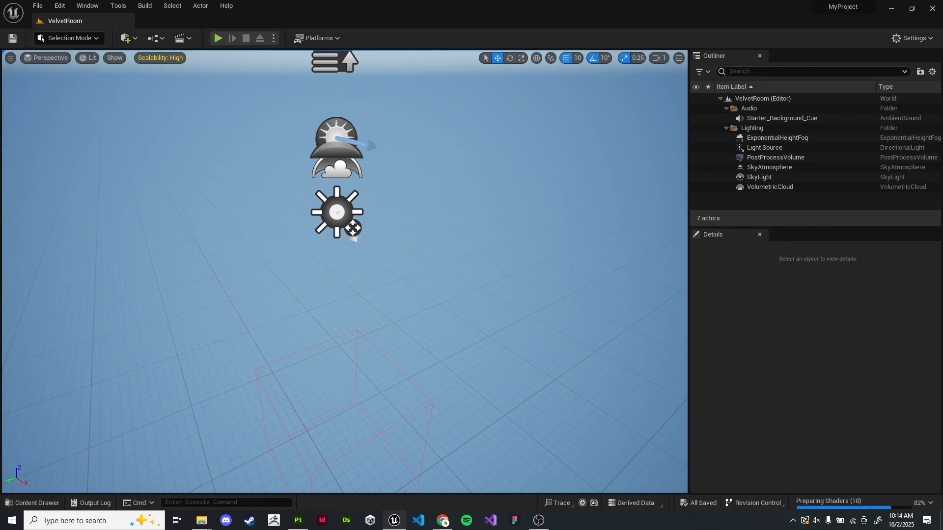
key(ctrl+space)
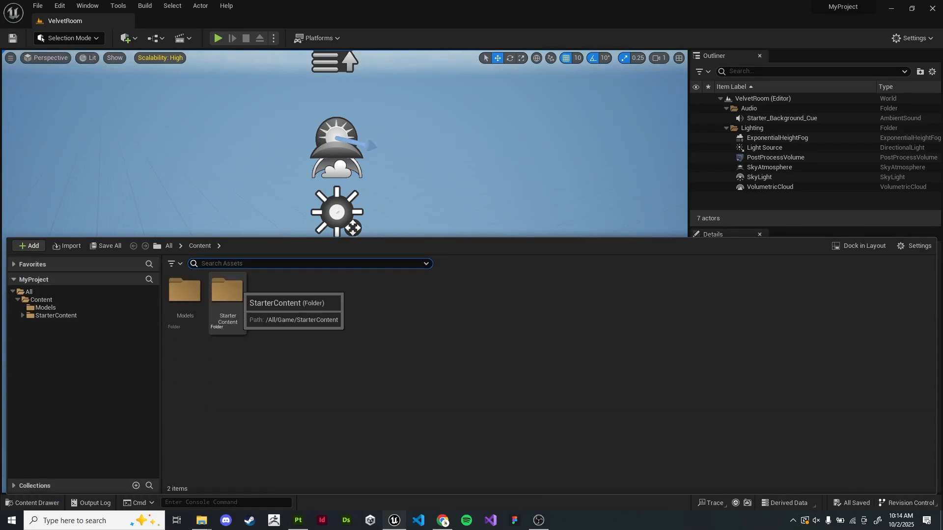
double_click(228, 294)
click(355, 295)
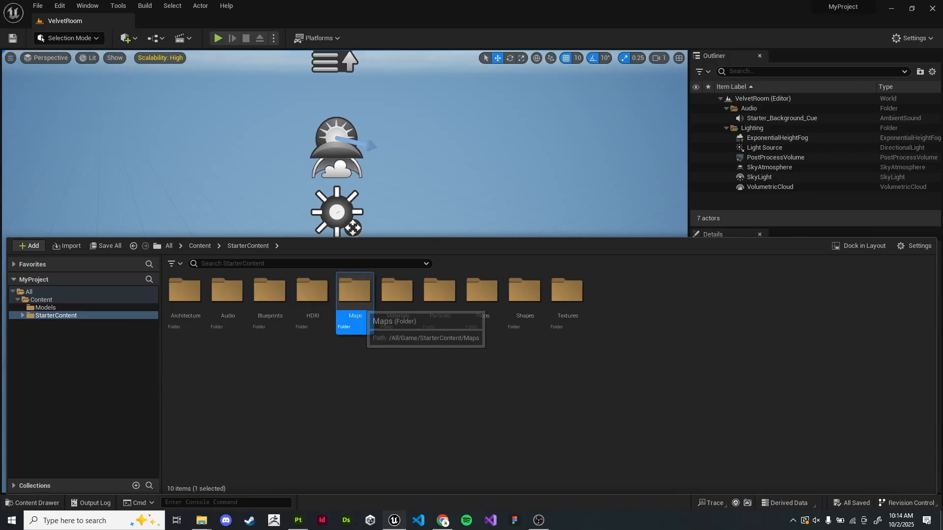
double_click(355, 295)
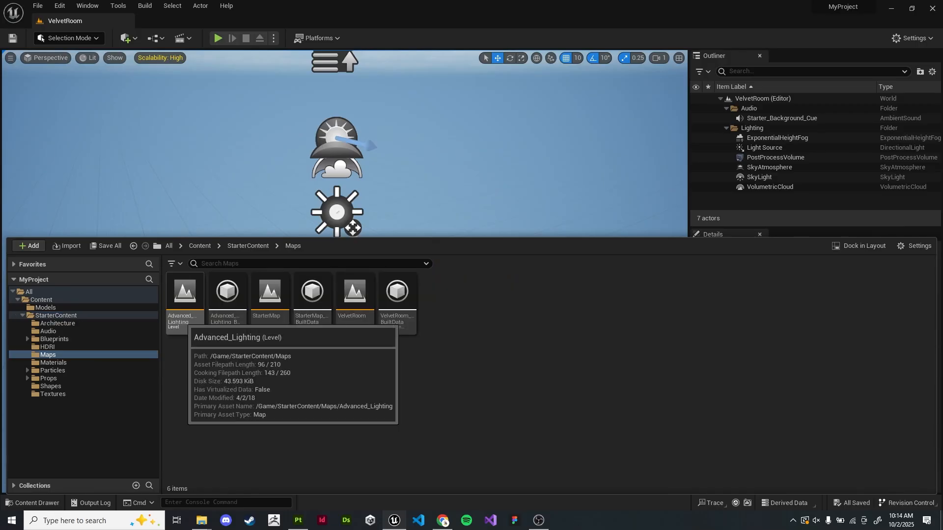
double_click(185, 294)
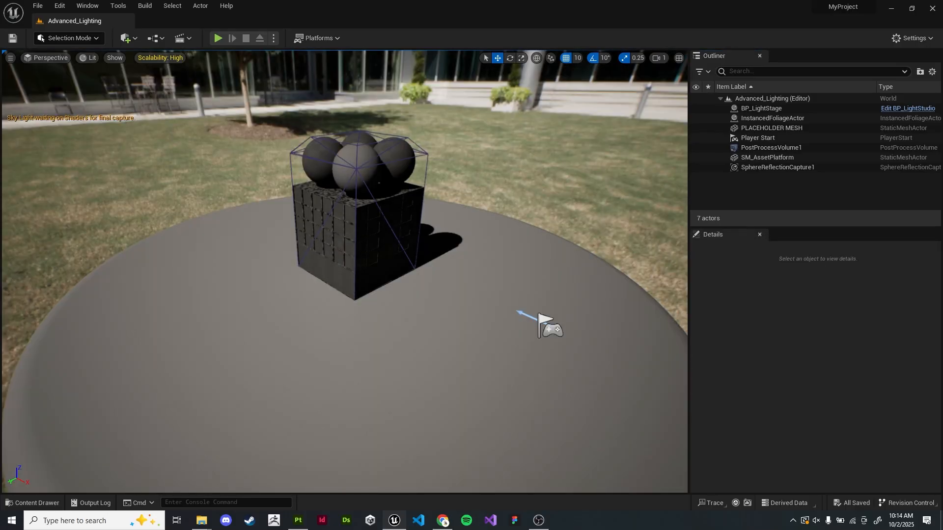
Fly around the Advanced_Lighting level to examine the platform, placeholder mesh and surroundings
key(s)
right_drag(344, 272, 344, 250)
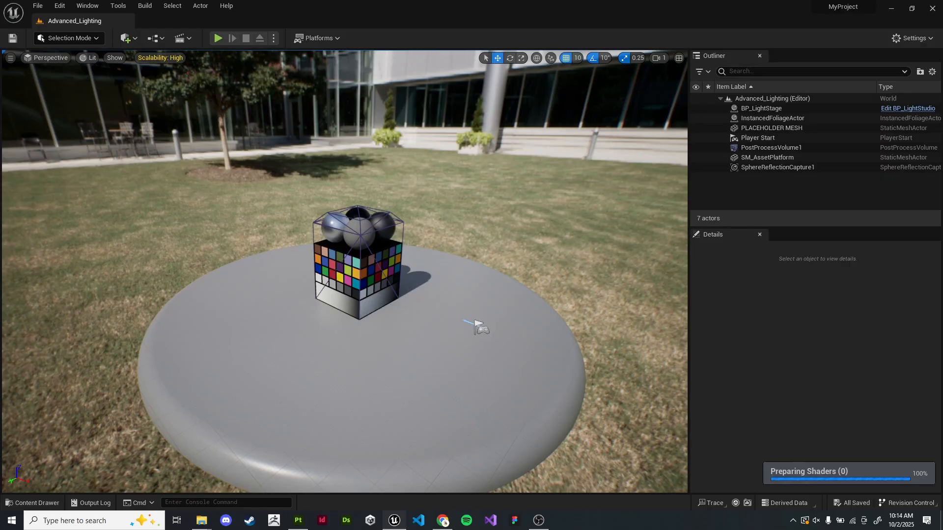
right_drag(344, 250, 319, 270)
key(w)
key(s)
key(d)
key(w)
key(s)
key(s)
key(w)
key(w)
key(s)
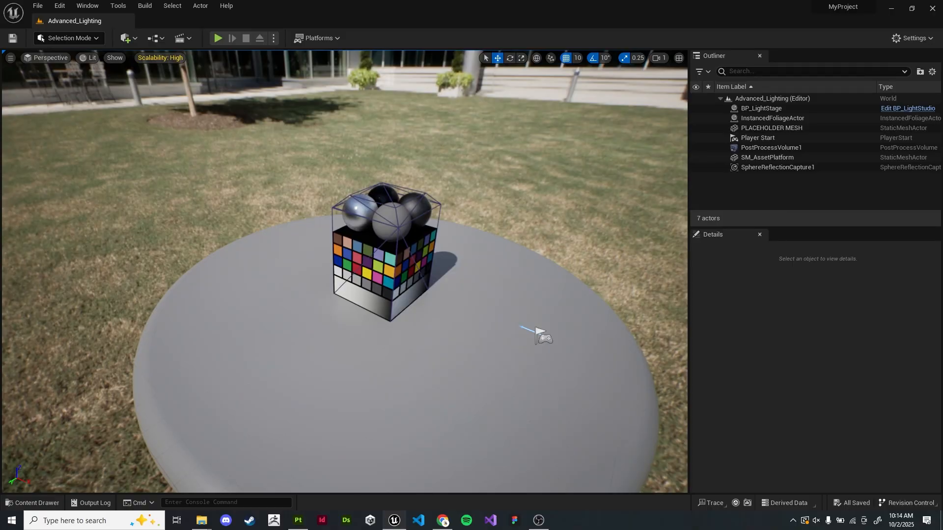
Open the StarterMap level from the StarterContent Maps folder and close the Message Log
key(ctrl+space)
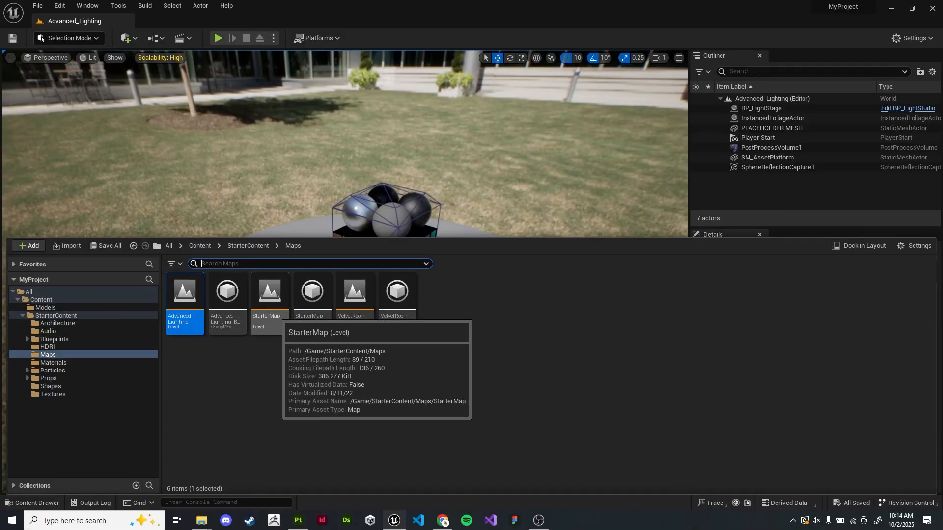
double_click(269, 295)
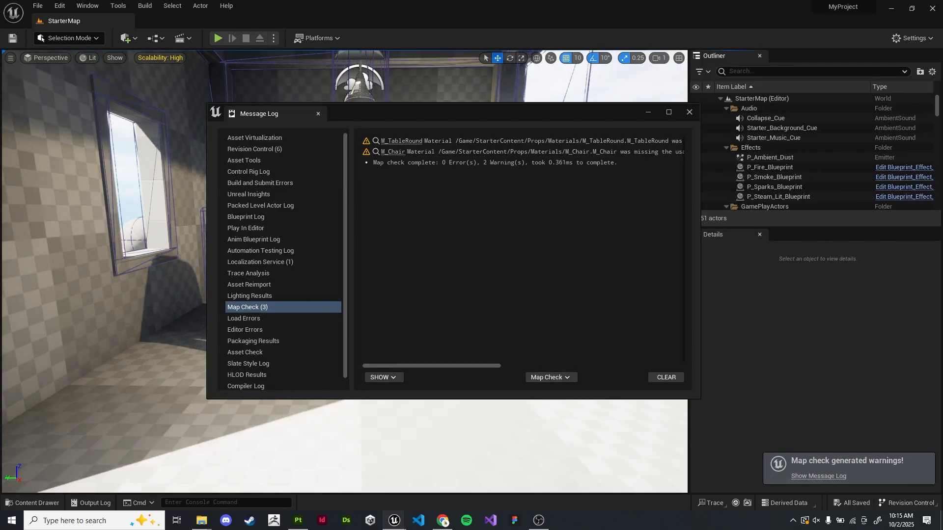
click(690, 112)
right_drag(344, 272, 407, 272)
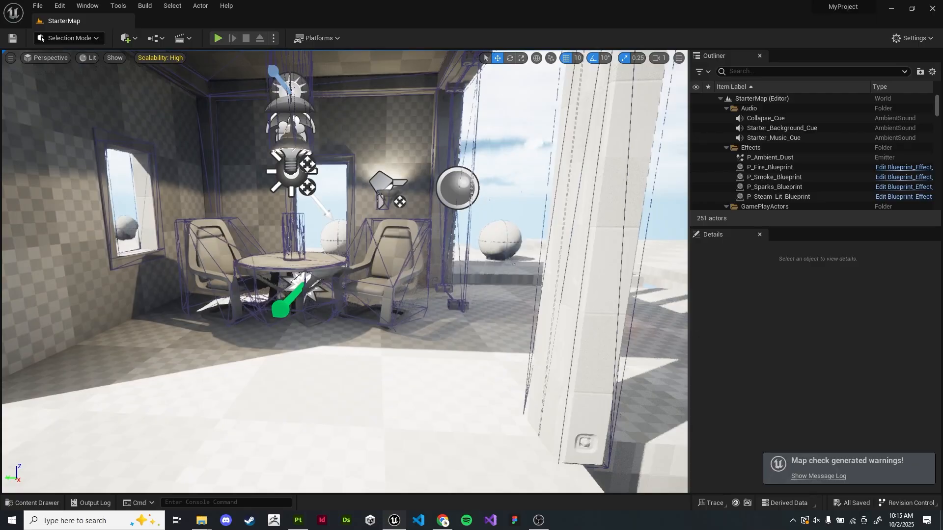
Open the VelvetRoom level from the StarterContent Maps folder and bring the lights and empty floor area into view
key(ctrl+space)
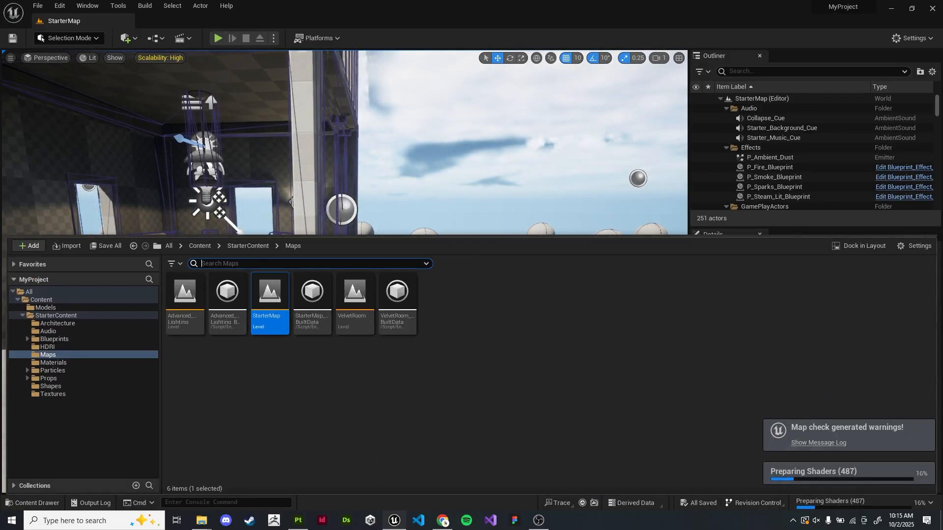
double_click(355, 295)
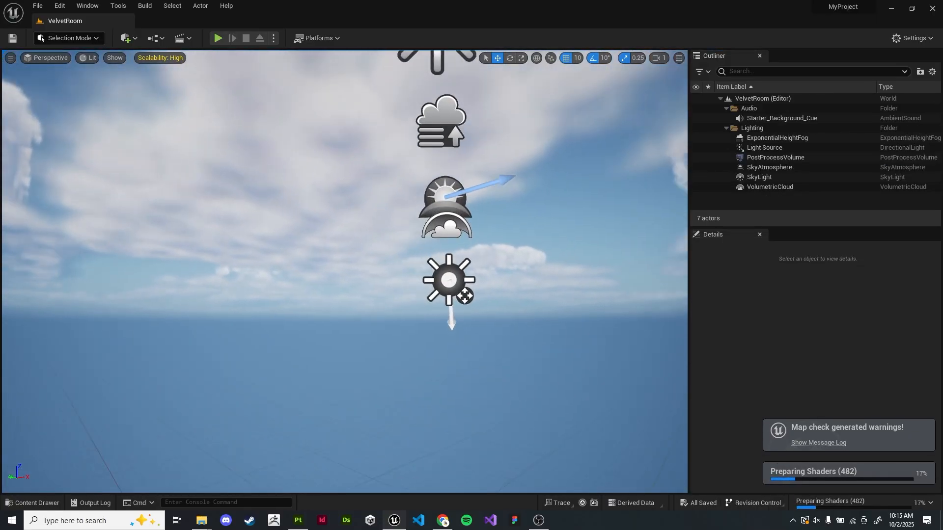
key(s)
right_drag(355, 295, 354, 344)
key(w)
key(w)
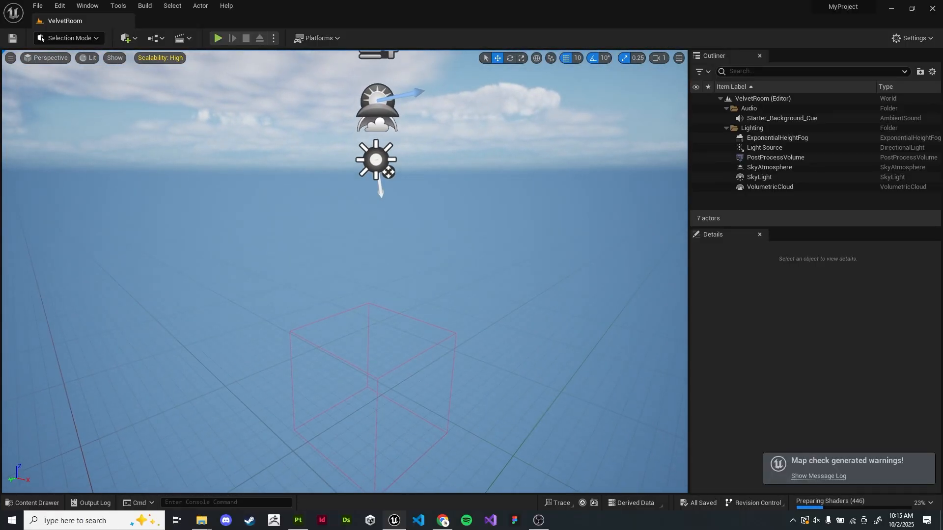
Browse to the Props folder of StarterContent in the project content
key(alt+Tab)
click(162, 263)
key(ctrl+space)
click(343, 368)
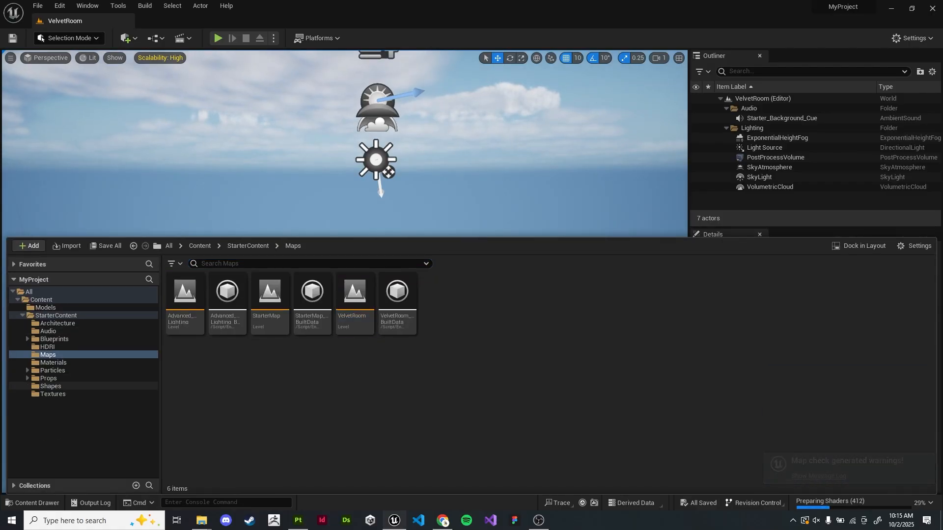
click(49, 379)
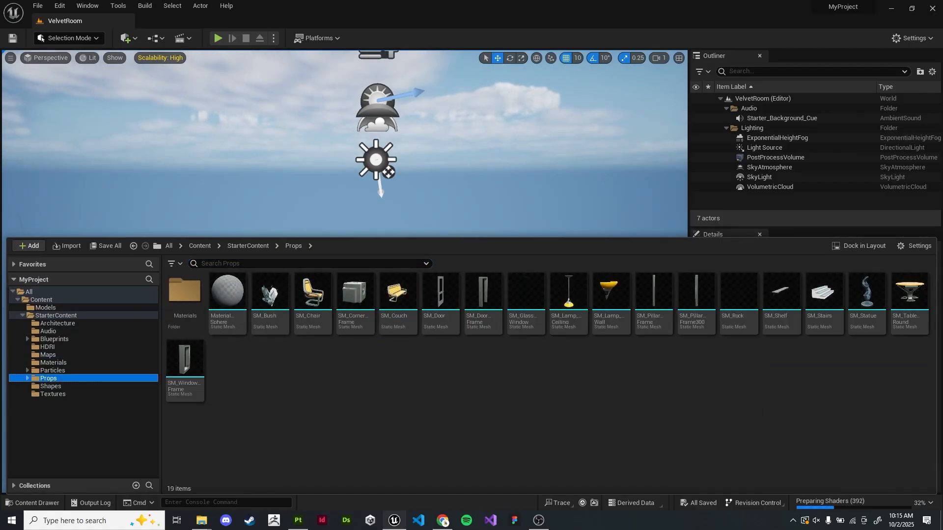
Start an import into the Props folder and choose MeetMat.fbx from the Desktop
right_click(282, 373)
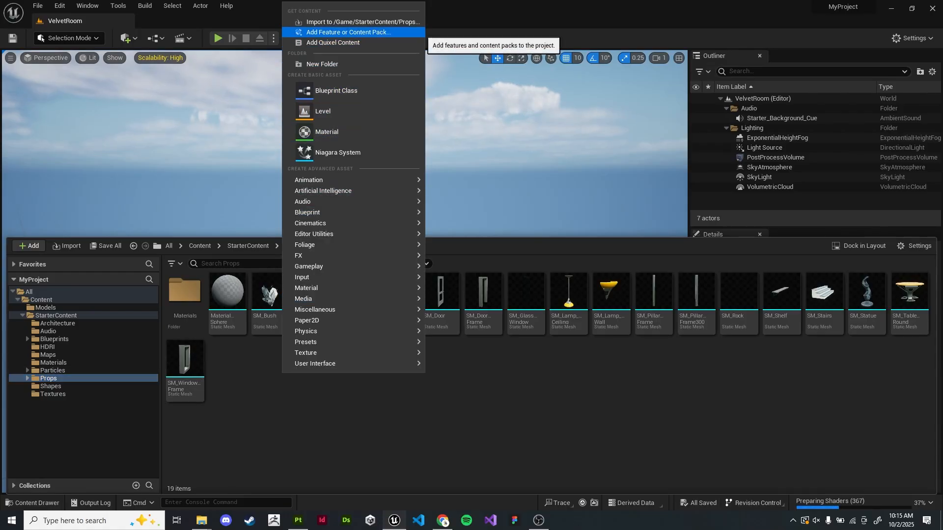
click(363, 22)
click(66, 246)
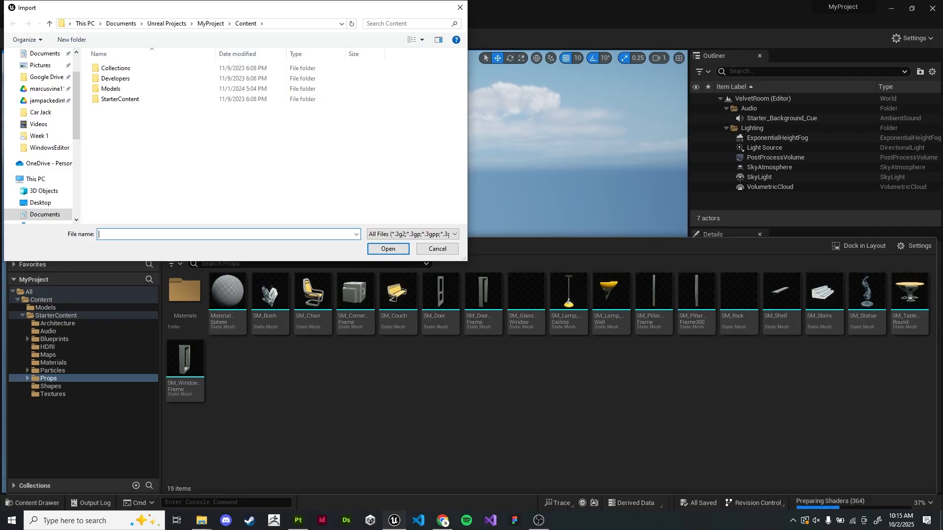
scroll(176, 187, up, 2)
click(177, 121)
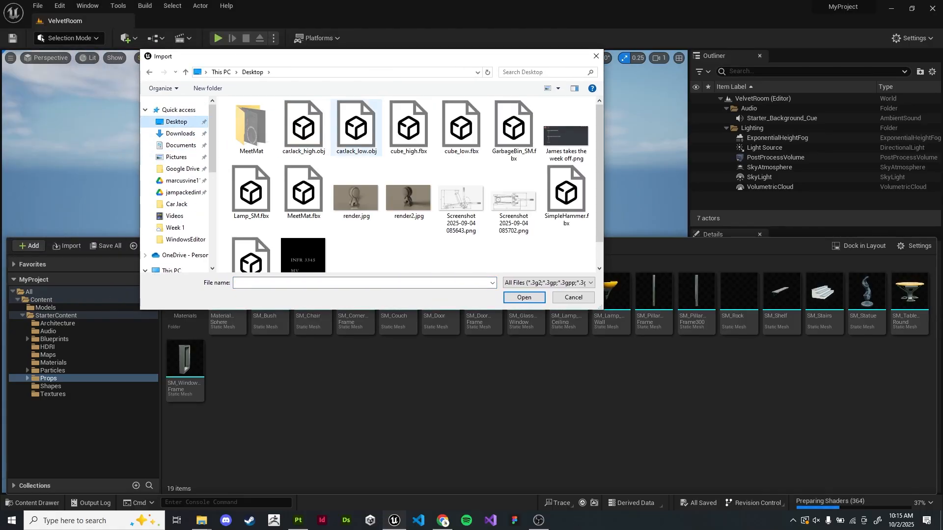
scroll(417, 184, down, 1)
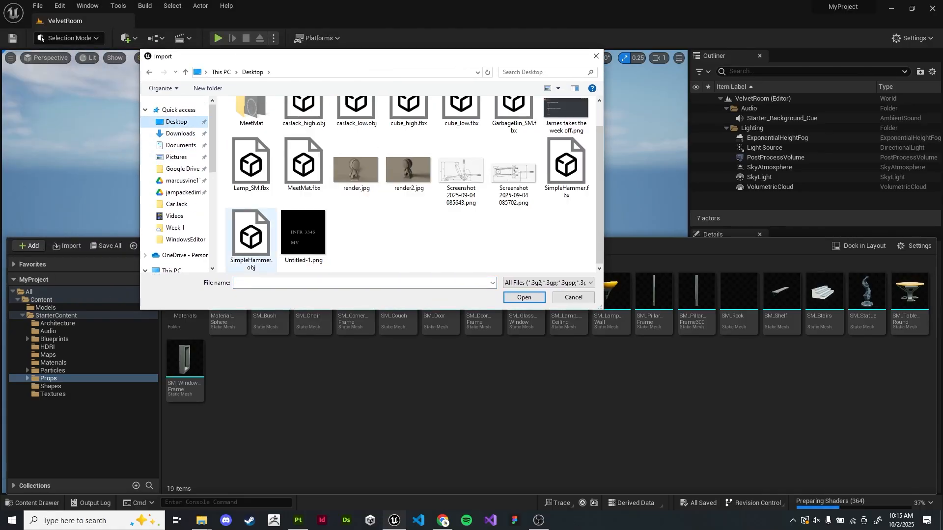
scroll(344, 184, up, 1)
double_click(304, 190)
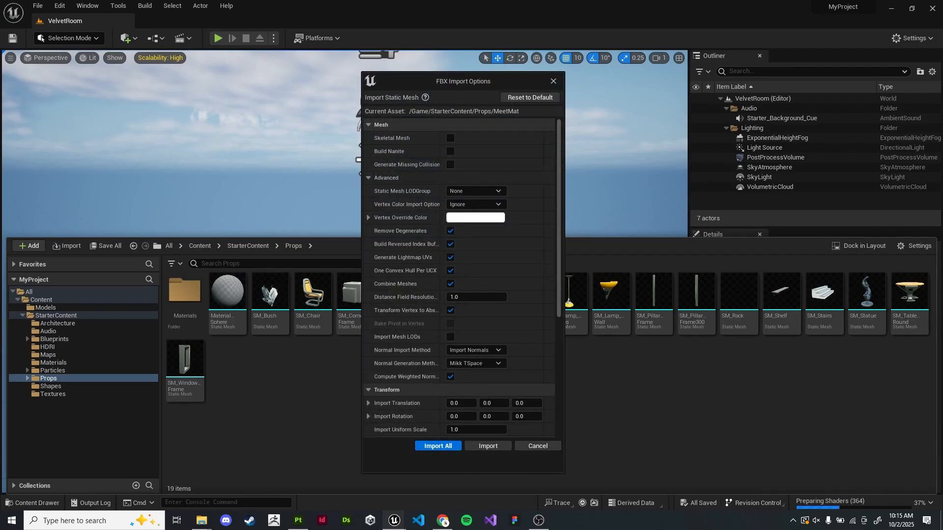
Review the FBX import options for MeetMat, including the advanced miscellaneous and material settings, and import all with the settings as they are
scroll(462, 277, down, 4)
scroll(417, 275, up, 1)
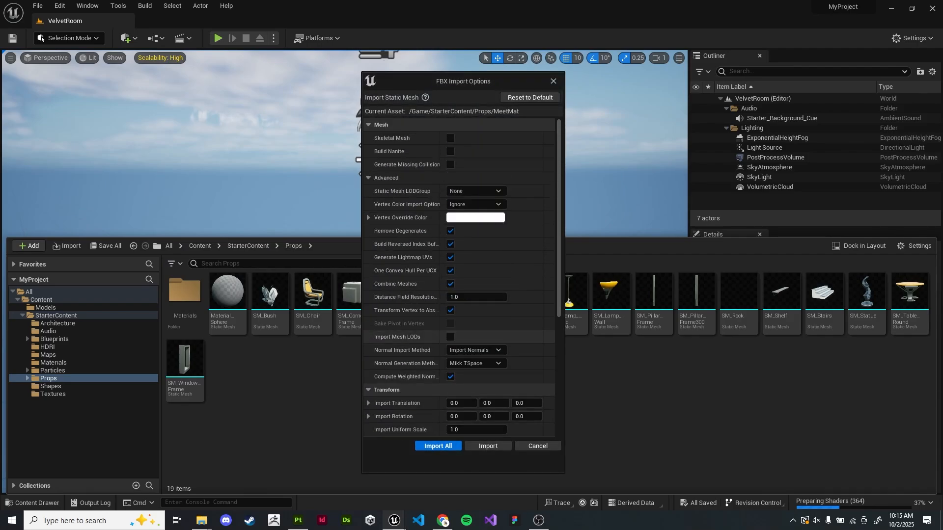
scroll(418, 275, down, 2)
scroll(417, 275, up, 2)
scroll(417, 270, down, 7)
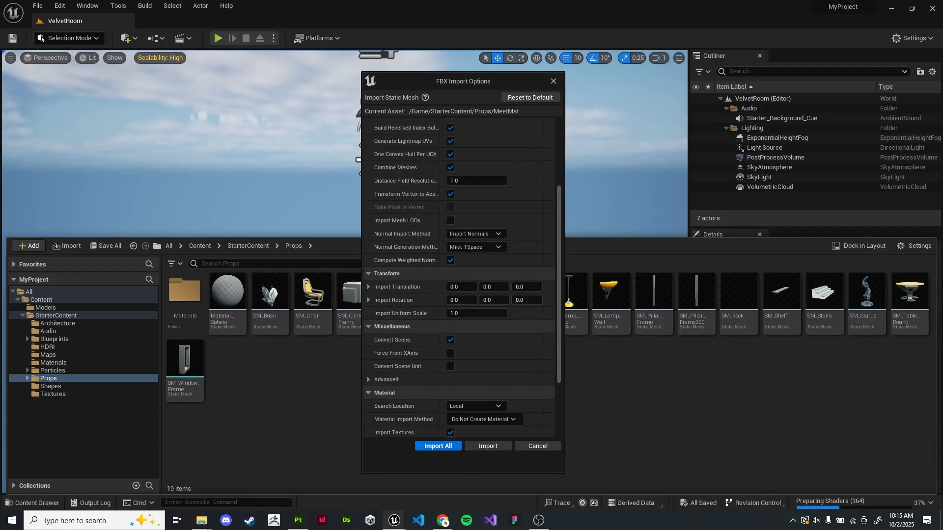
scroll(418, 298, up, 7)
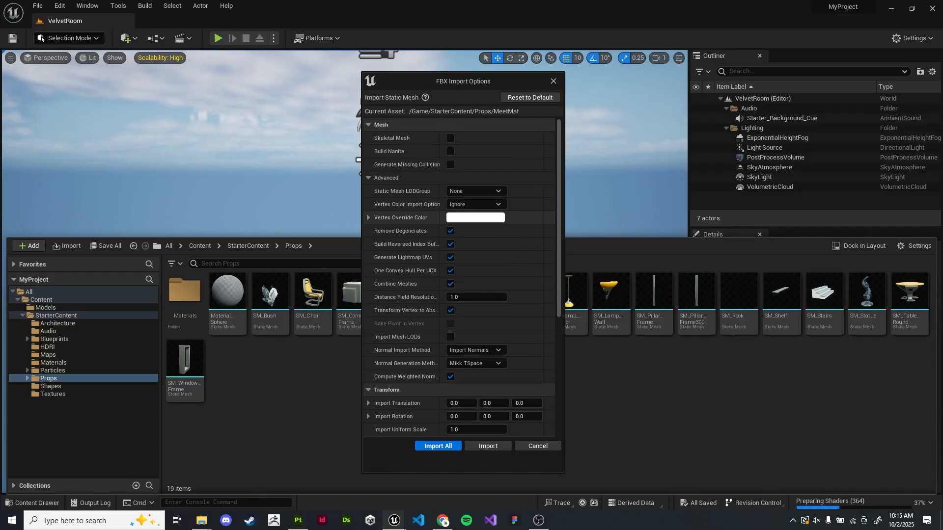
scroll(417, 290, down, 11)
scroll(417, 290, down, 2)
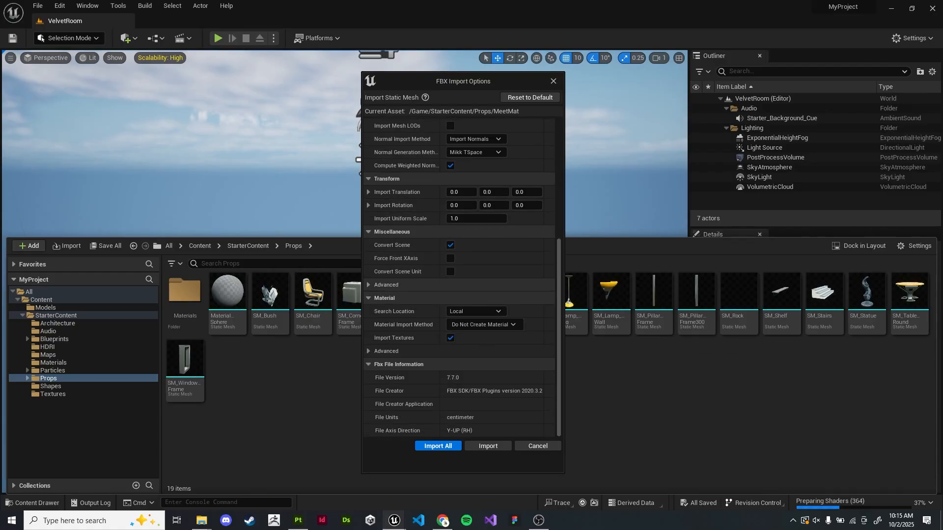
click(387, 285)
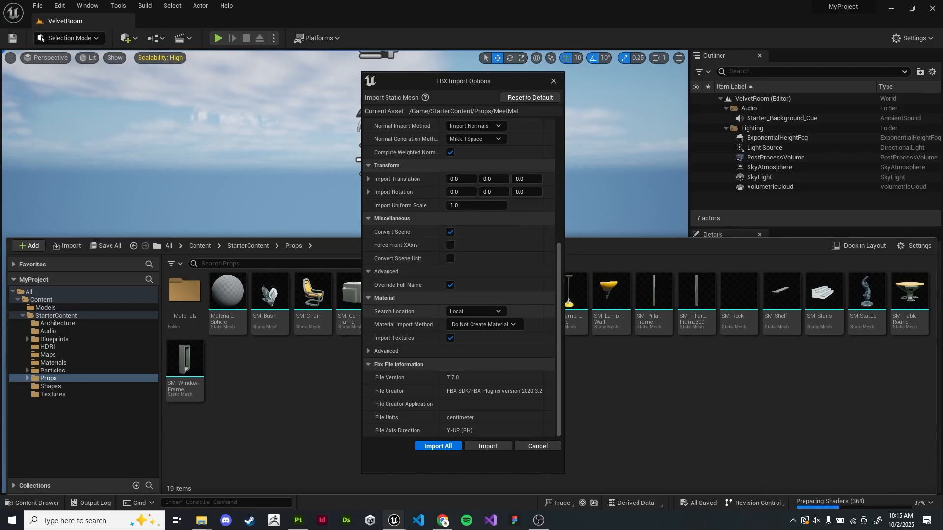
click(467, 351)
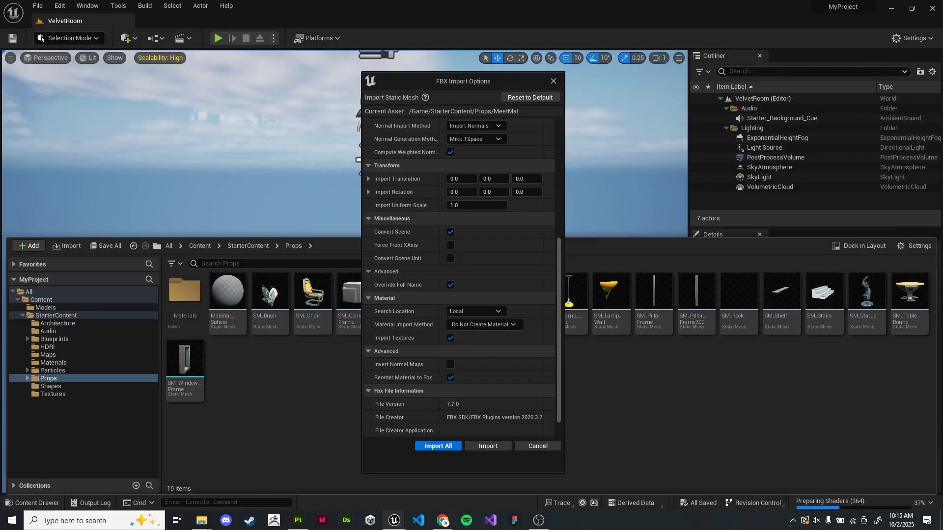
scroll(467, 344, down, 1)
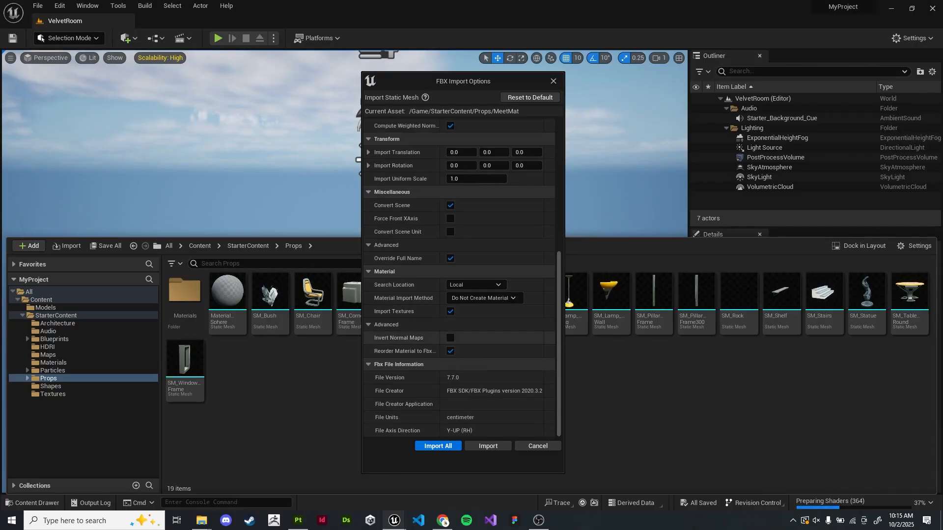
scroll(462, 277, up, 6)
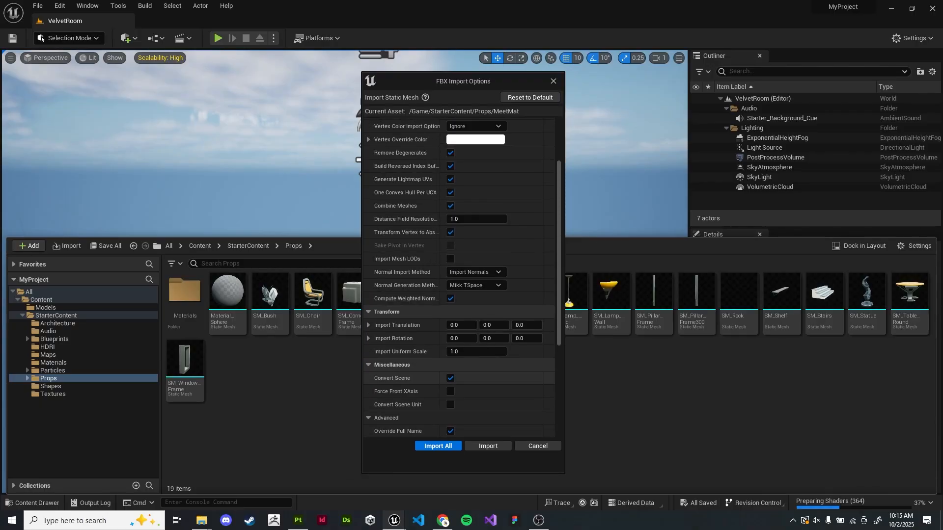
scroll(459, 278, up, 2)
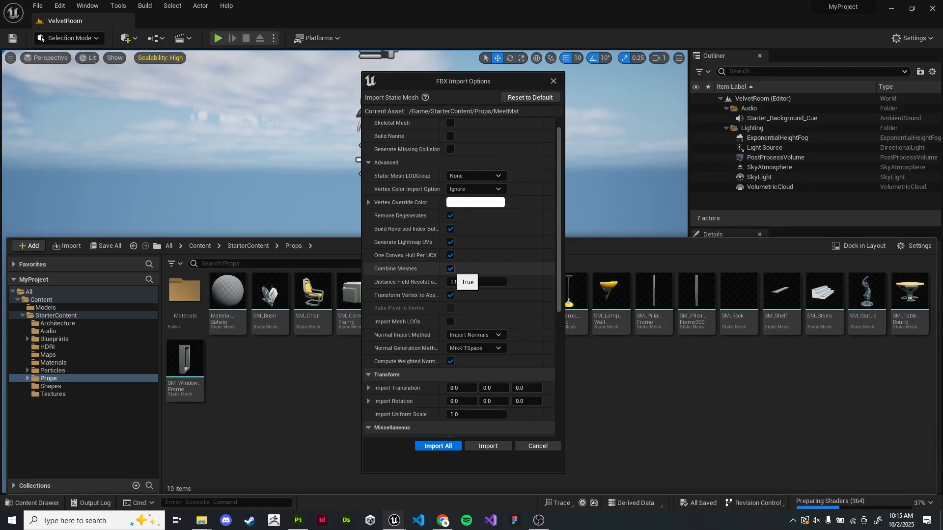
click(439, 446)
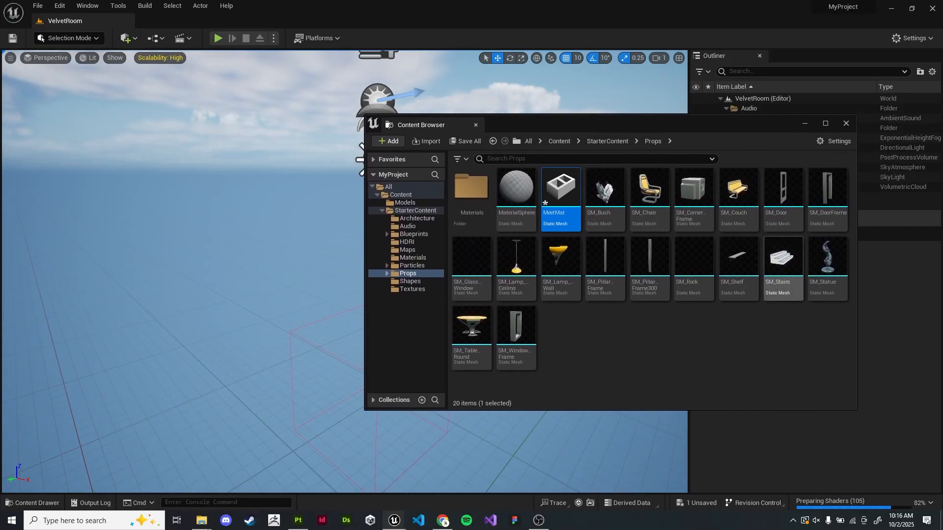
Place the imported MeetMat mesh in the VelvetRoom level and minimize the floating Content Browser
drag(561, 199, 281, 332)
click(804, 124)
right_drag(442, 245, 294, 260)
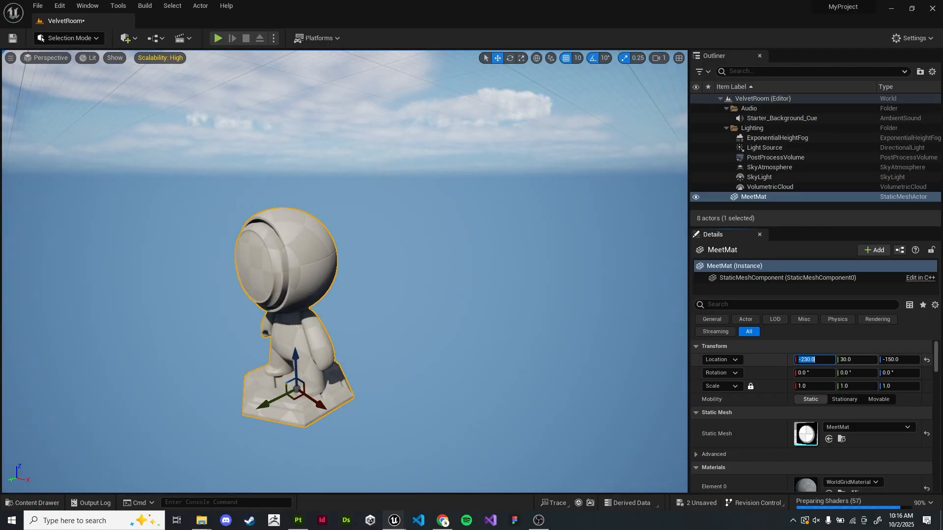
Set MeetMat's location to 0, 0, 0, frame the mesh in the viewport and deselect it
text(0)
key(Tab)
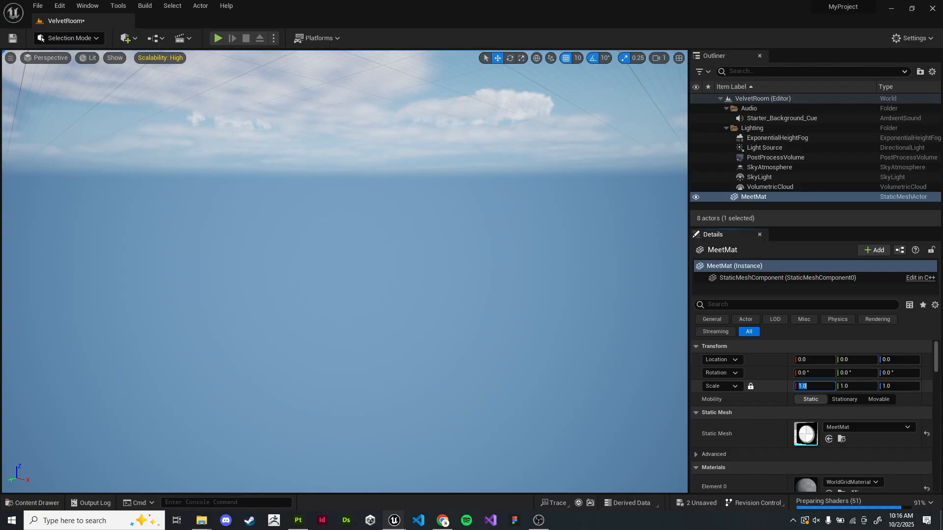
right_drag(344, 270, 369, 334)
key(s)
key(w)
key(s)
key(s)
key(w)
key(Escape)
key(s)
key(w)
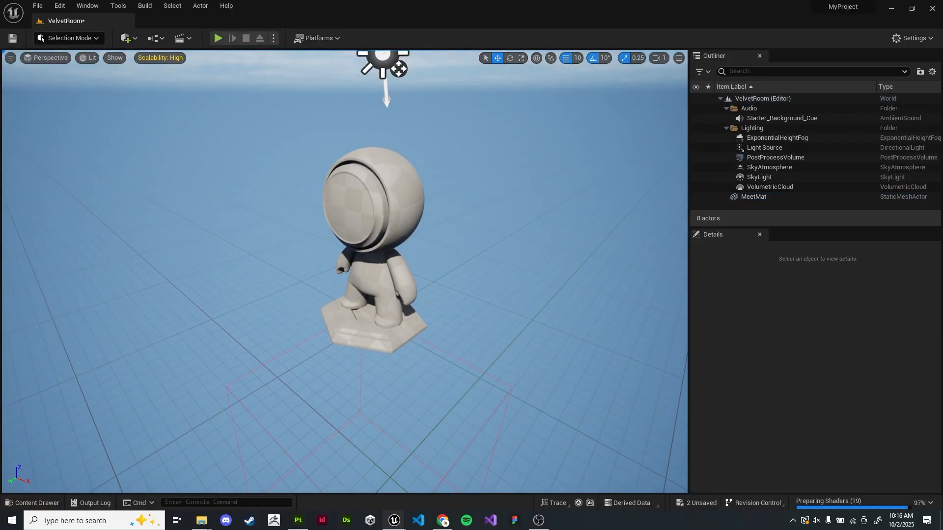
Add a basic Cube shape to the level and frame it in the viewport
click(129, 38)
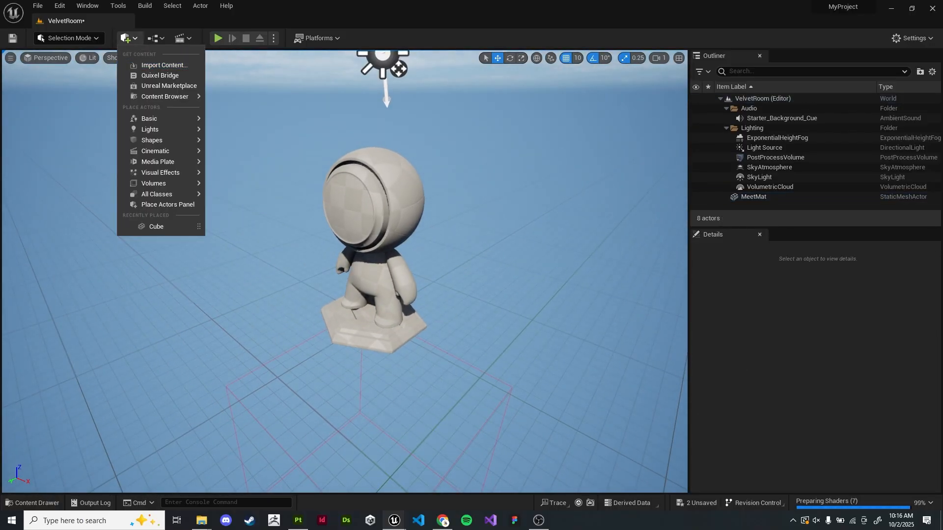
click(129, 37)
click(129, 38)
mouse_move(152, 118)
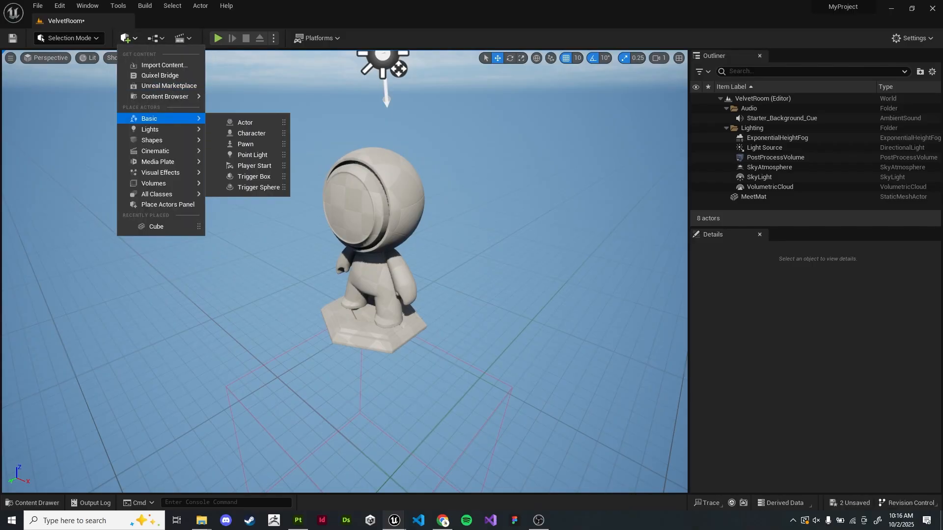
mouse_move(151, 140)
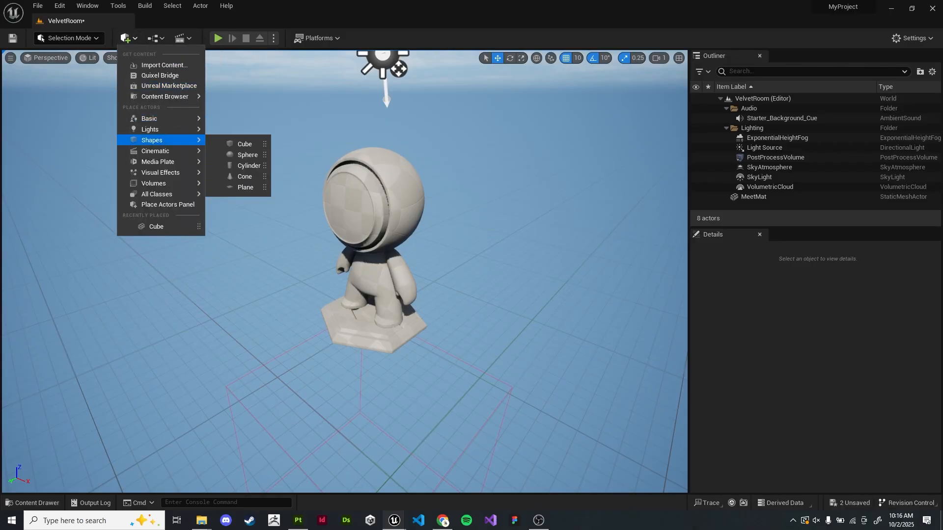
click(244, 144)
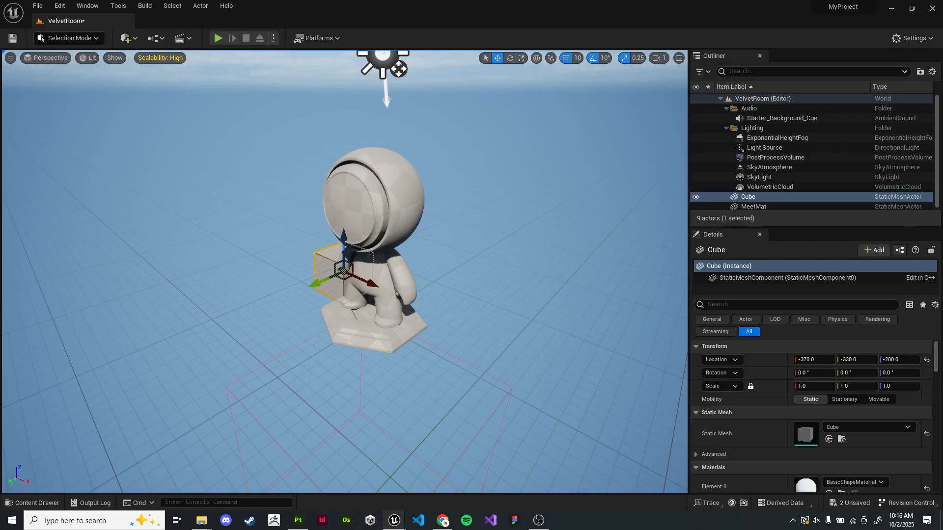
key(f)
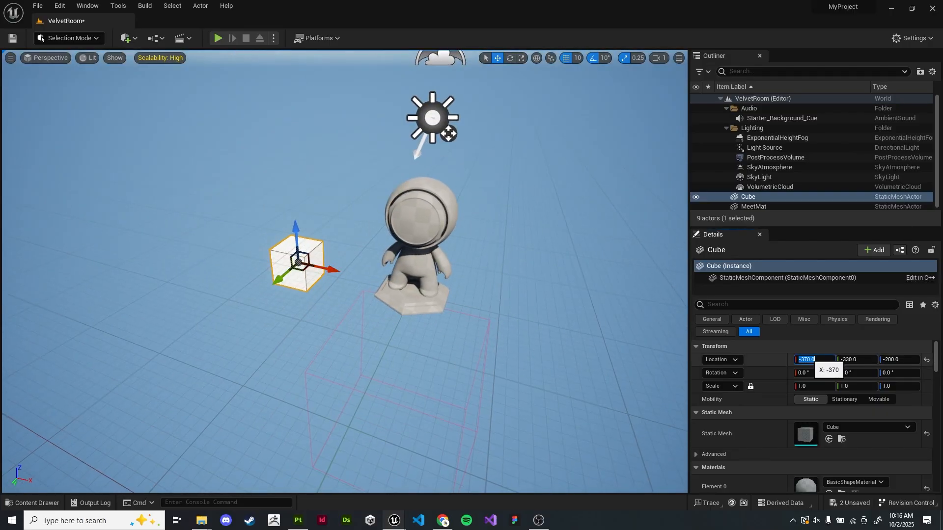
Set the cube's location to 0, 0, 0 so it sits at the world origin with MeetMat
click(855, 360)
text(0)
click(899, 359)
text(0)
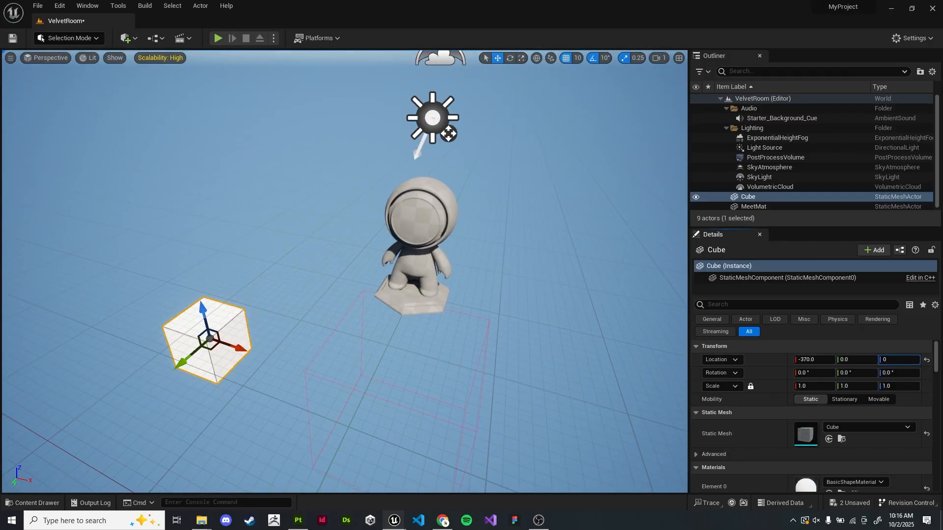
key(Return)
Scale the cube uniformly to 5.75 and undo the excess scaling
mouse_move(398, 305)
right_down()
mouse_move(555, 354)
mouse_move(412, 305)
right_up()
key(e)
key(r)
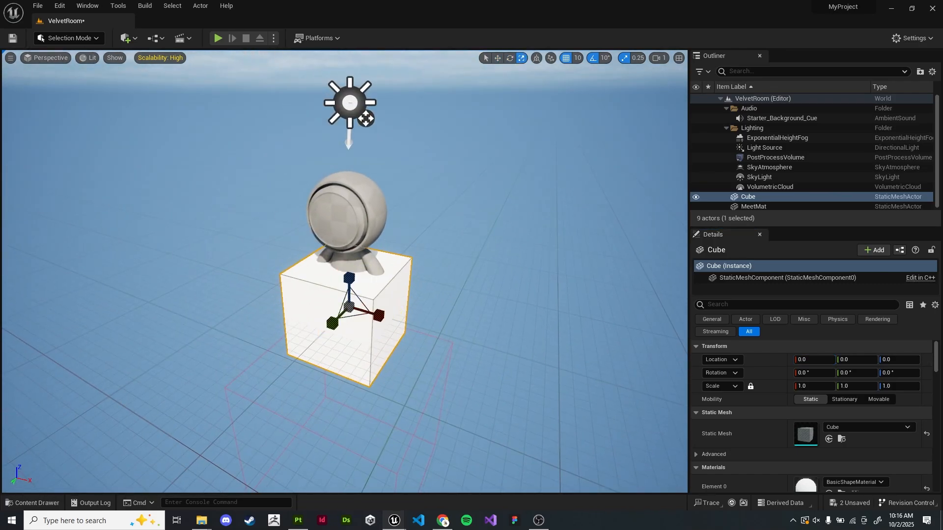
drag(356, 319, 378, 287)
key(ctrl+z)
key(ctrl+z)
key(ctrl+z)
key(ctrl+z)
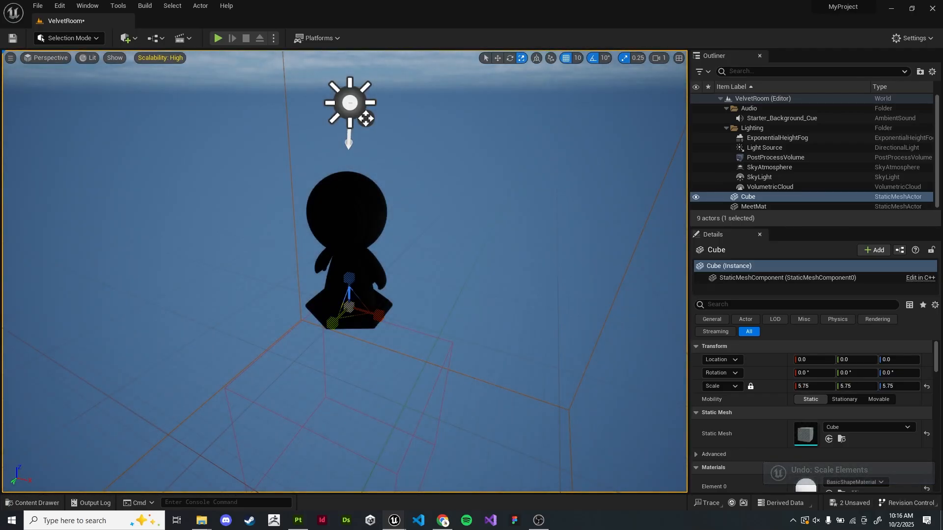
Lower the cube to Z -290 as a platform beneath MeetMat, shift it along the X axis and deselect it
key(w)
drag(347, 284, 340, 451)
scroll(342, 450, down, 5)
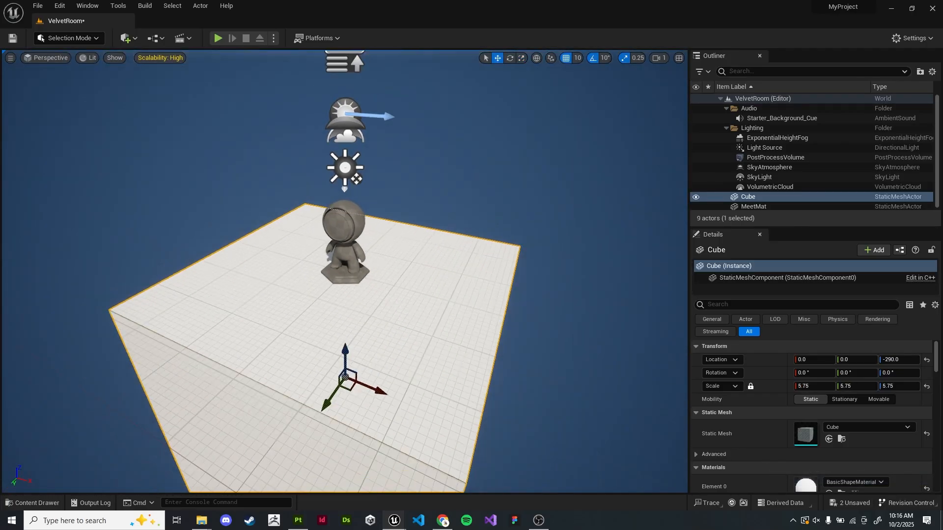
drag(388, 368, 429, 365)
key(Escape)
Delete the Light Source directional light above MeetMat from the level
right_drag(428, 365, 371, 385)
key(s)
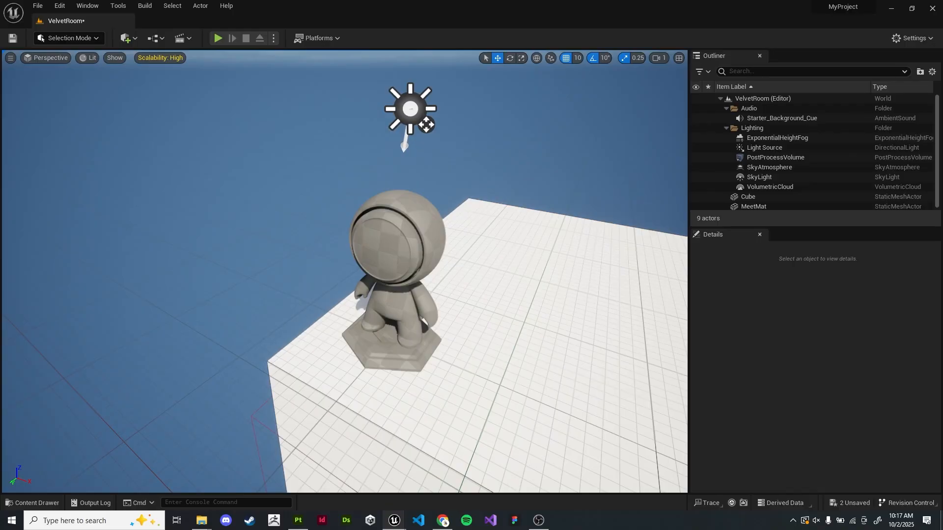
click(427, 125)
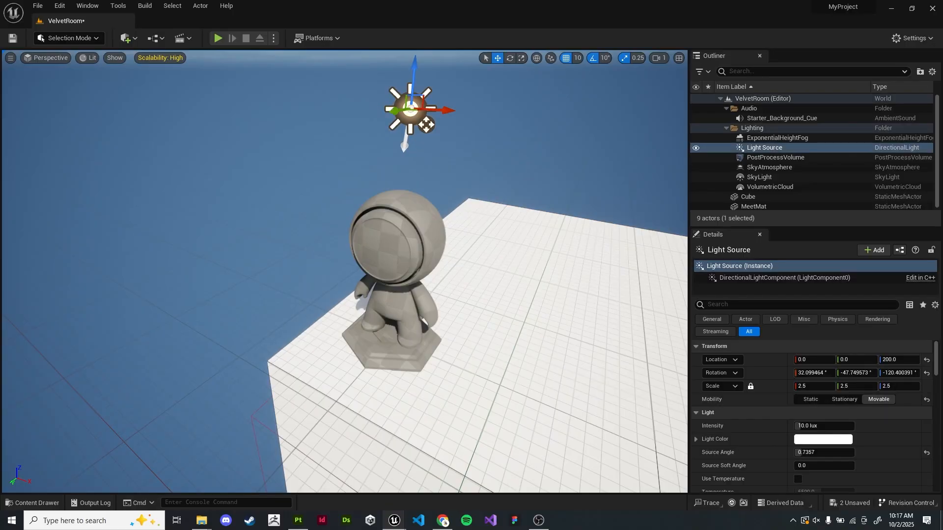
key(Delete)
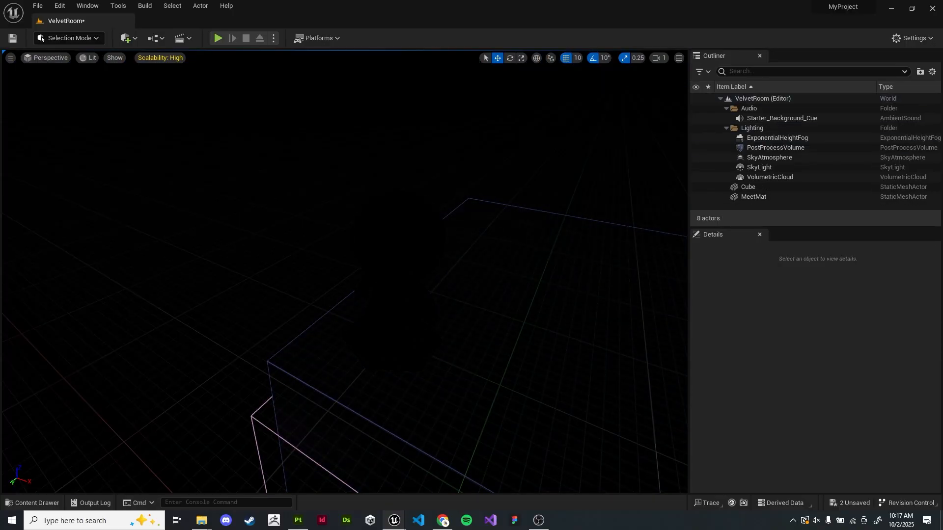
key(ctrl+space)
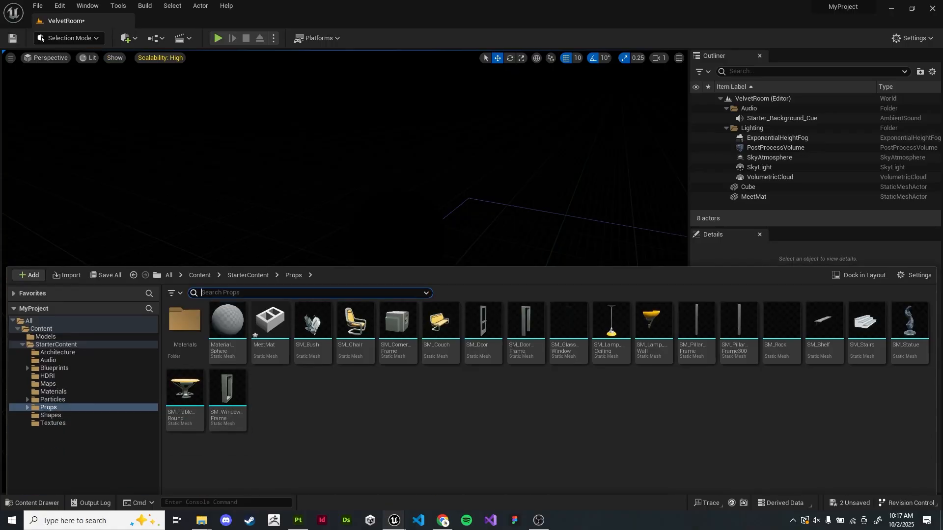
key(ctrl+space)
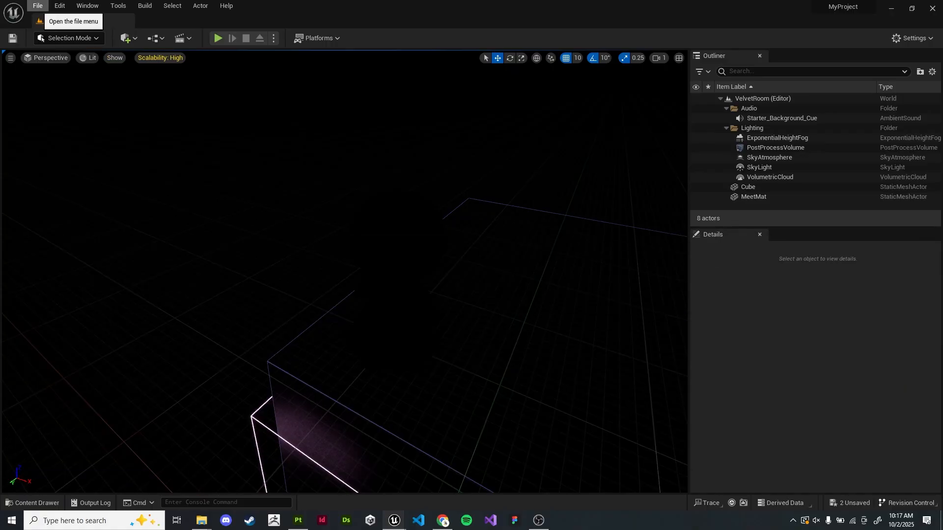
click(38, 5)
click(38, 5)
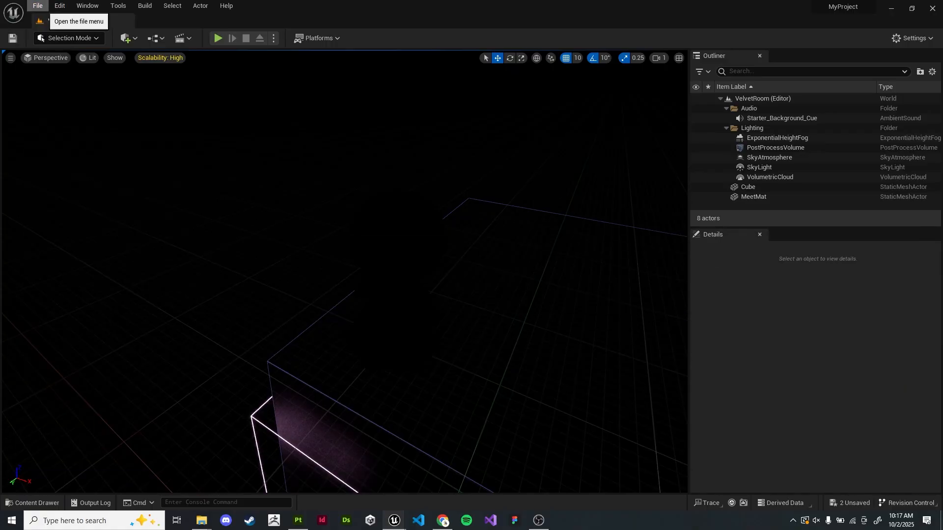
Add a Rect Light to the level near the platform
click(129, 39)
mouse_move(152, 129)
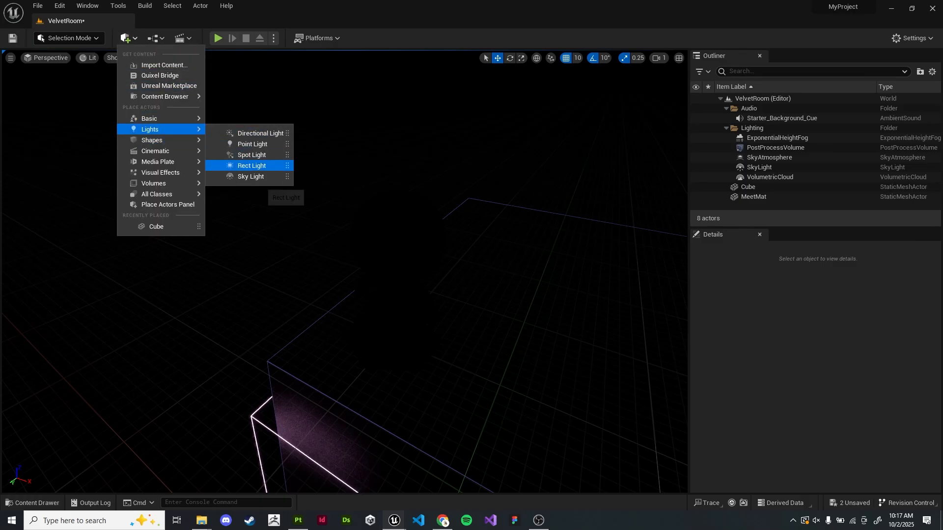
click(251, 166)
right_drag(347, 259, 393, 256)
drag(346, 259, 354, 260)
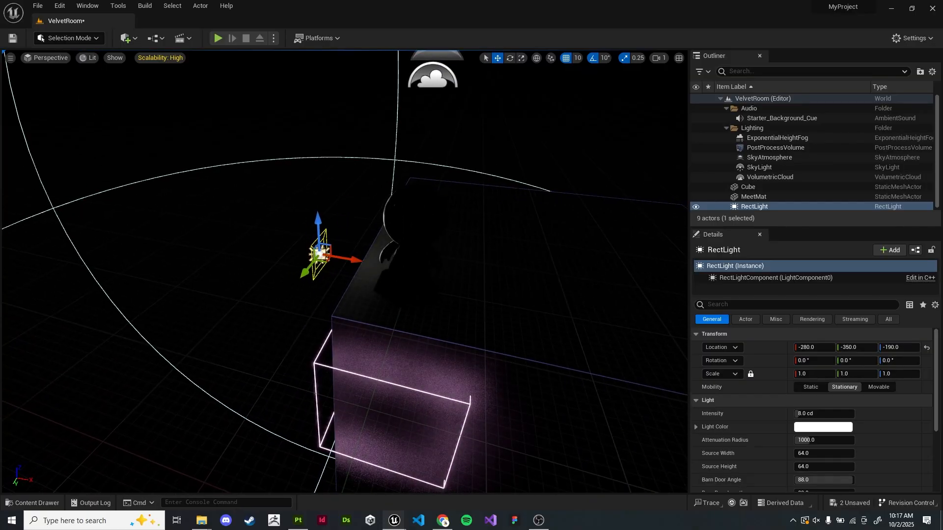
Move the rect light to about X -280, Y 370, Z 160 and rotate it to about -70 degrees around Z
right_drag(292, 256, 290, 250)
drag(291, 251, 20, 211)
right_drag(294, 268, 268, 269)
drag(267, 269, 229, 306)
key(e)
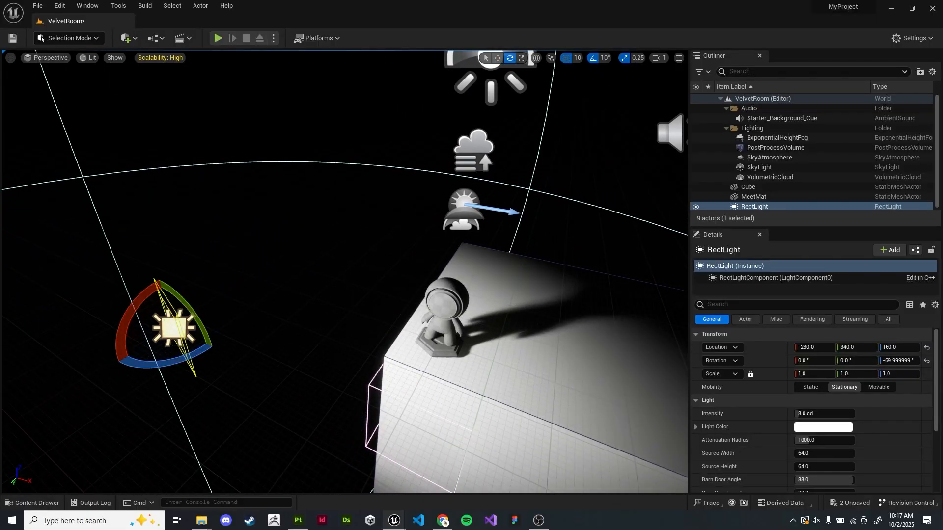
key(w)
drag(143, 347, 175, 352)
key(w)
Set the first rect light's intensity to 5 cd
right_drag(231, 314, 197, 290)
key(s)
key(d)
key(a)
key(s)
scroll(815, 437, down, 1)
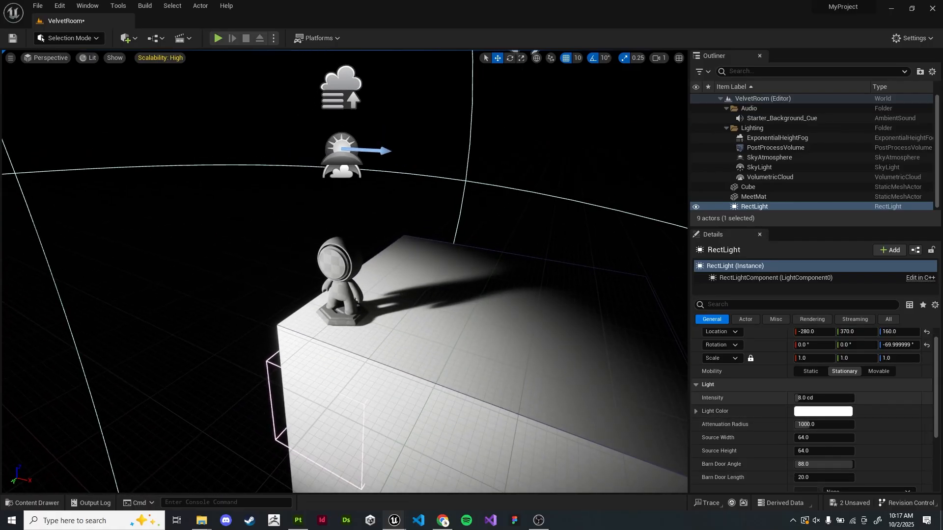
click(819, 398)
text(5)
key(Return)
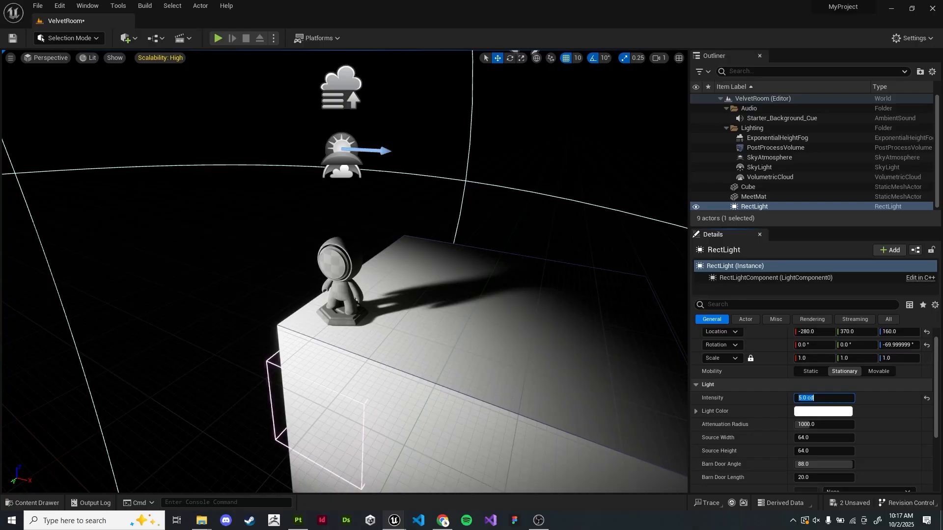
Duplicate the rect light to about X 340, Y 250, Z 160 and turn the copy to about -150 degrees around Z
key(s)
mouse_move(344, 275)
right_down()
mouse_move(339, 263)
mouse_move(350, 259)
right_up()
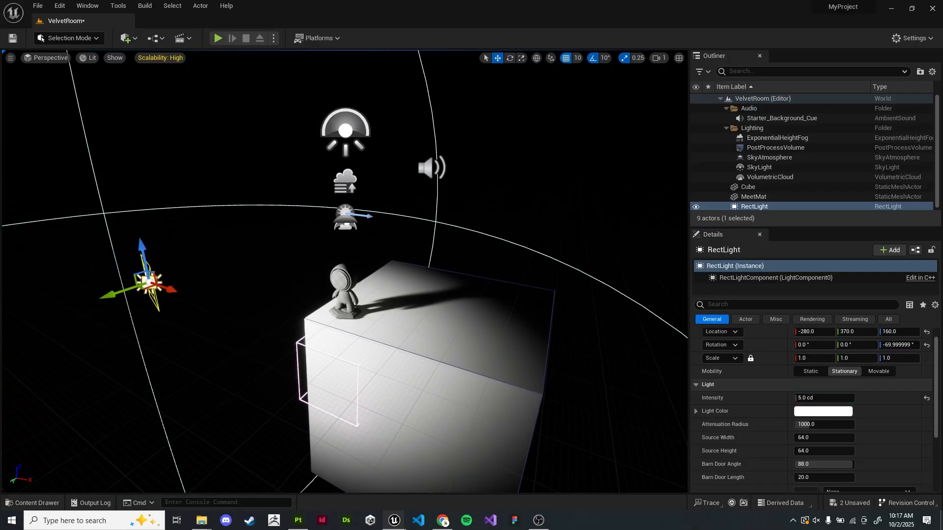
alt+drag(170, 289, 516, 327)
key(e)
key(w)
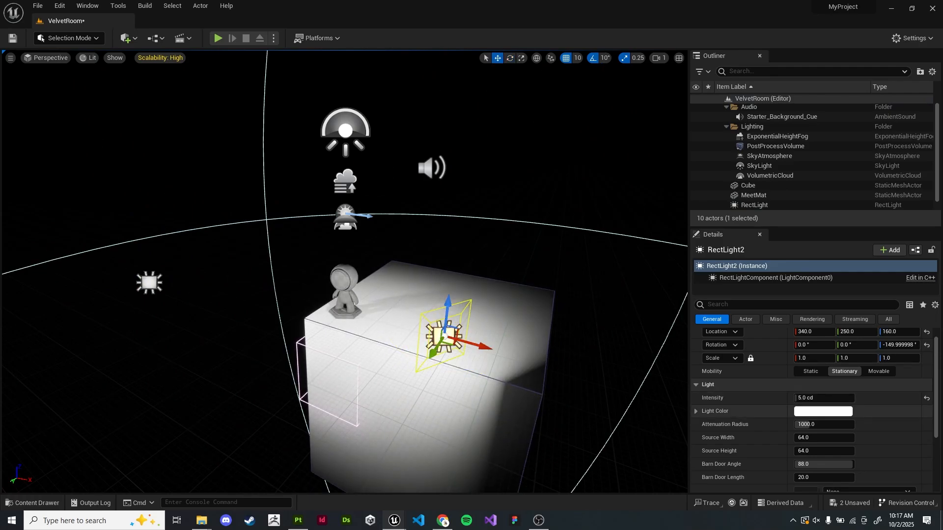
Set the second rect light's source width and source height to 33
scroll(737, 408, down, 2)
click(830, 407)
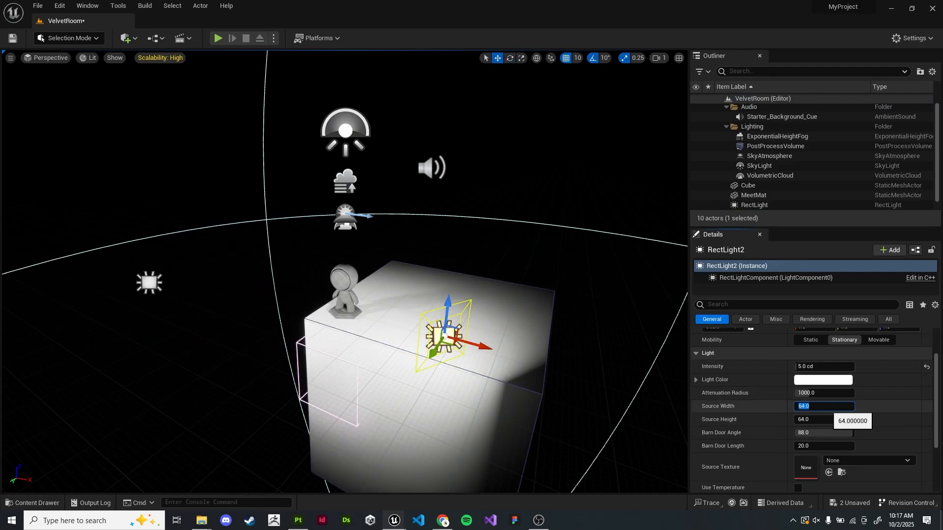
text(32)
key(BackSpace)
text(3)
key(Tab)
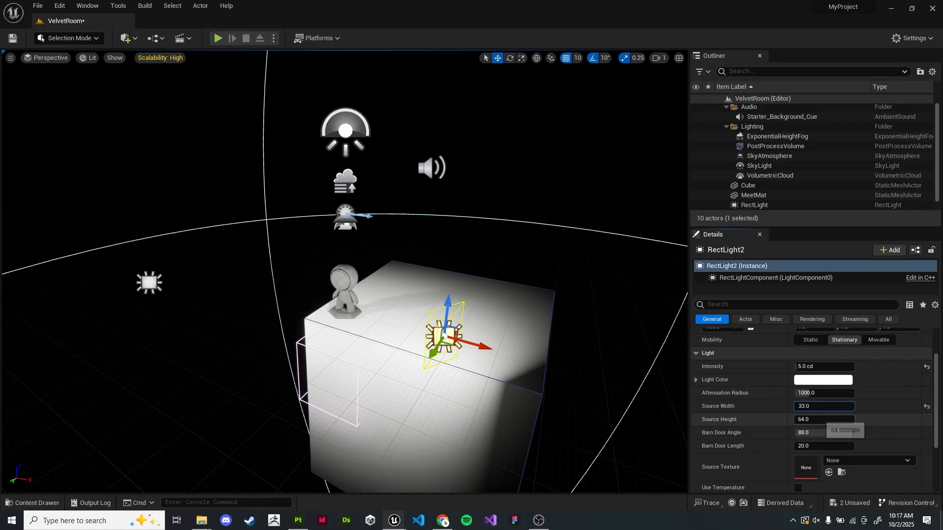
text(32)
key(Return)
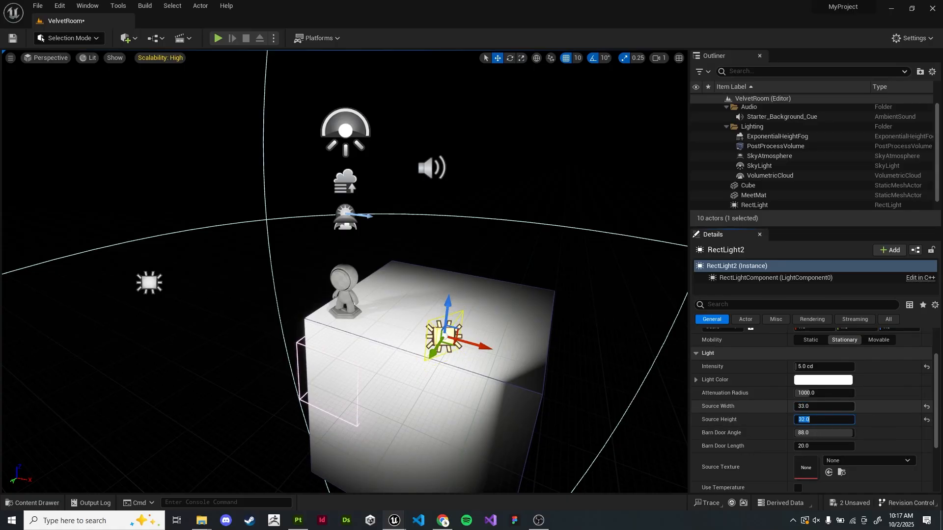
scroll(813, 408, down, 1)
text(33)
key(Return)
click(825, 390)
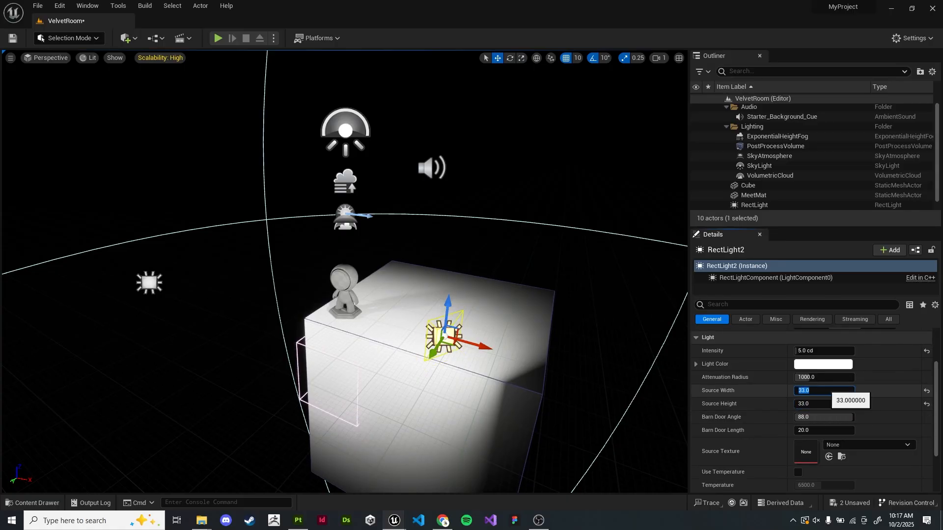
Set the second rect light's intensity to 2.5 cd
scroll(737, 374, up, 1)
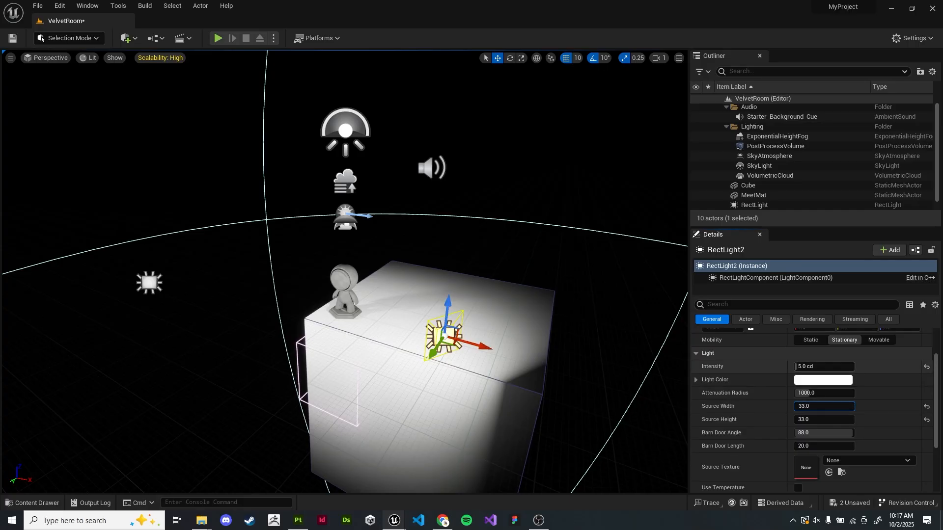
click(815, 367)
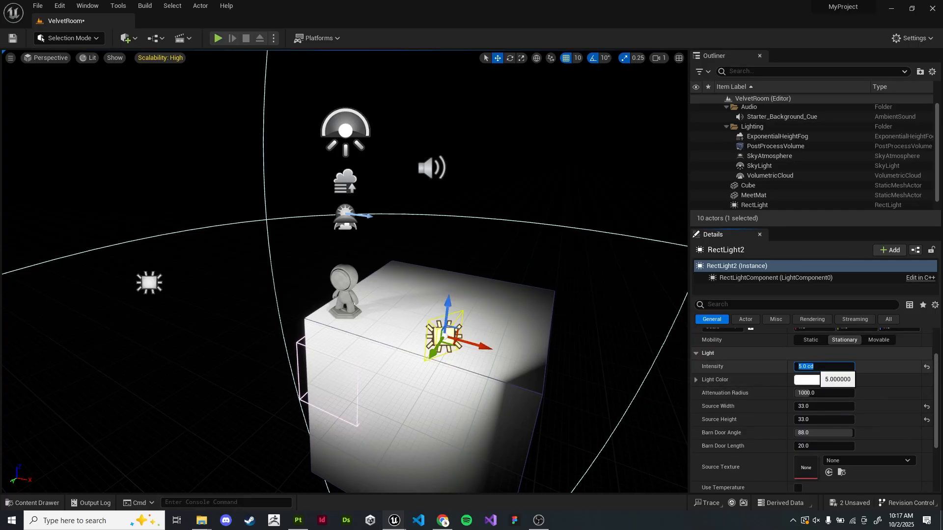
text(2.5)
key(Return)
Move the second rect light out in front of the platform's near face and rotate it toward MeetMat
drag(448, 308, 473, 256)
key(w)
mouse_move(473, 256)
right_down()
mouse_move(499, 235)
mouse_move(477, 264)
right_up()
key(s)
drag(498, 384, 268, 491)
key(e)
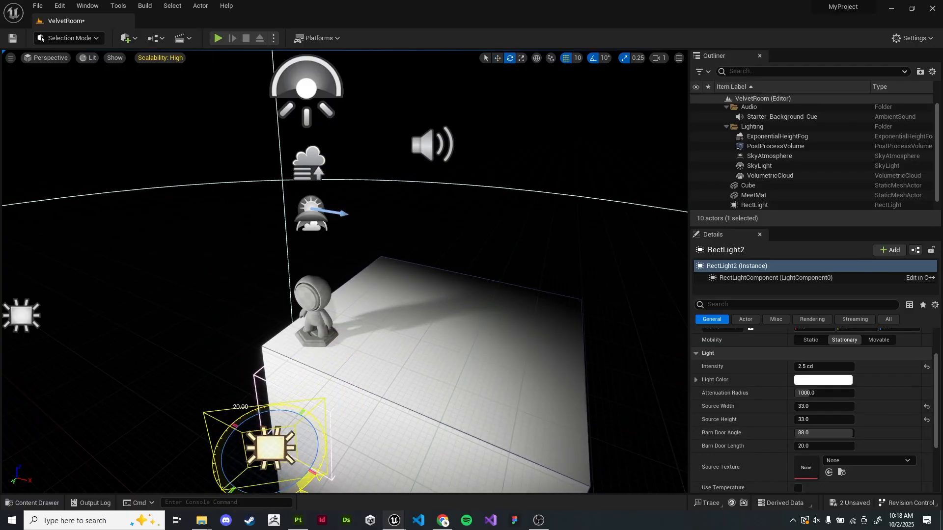
key(s)
right_drag(267, 487, 264, 483)
key(w)
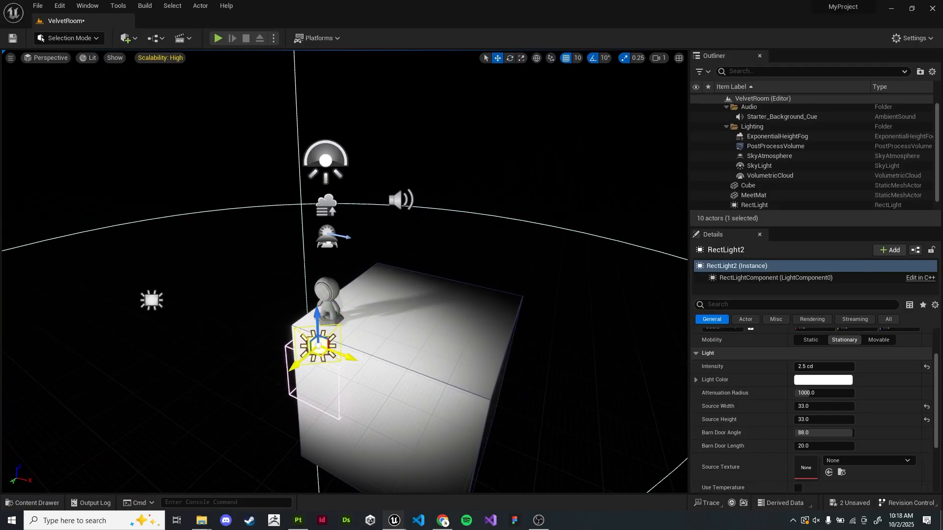
drag(320, 353, 356, 438)
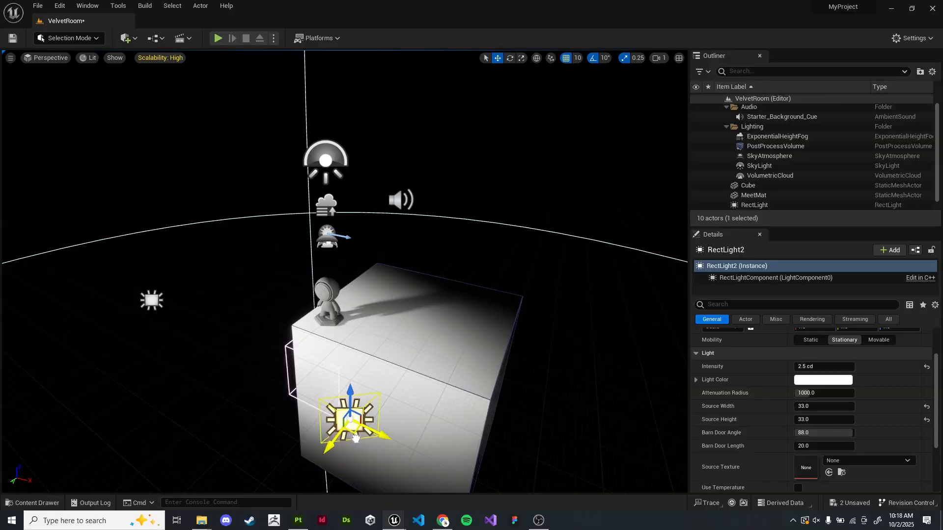
key(d)
key(s)
right_drag(356, 438, 285, 465)
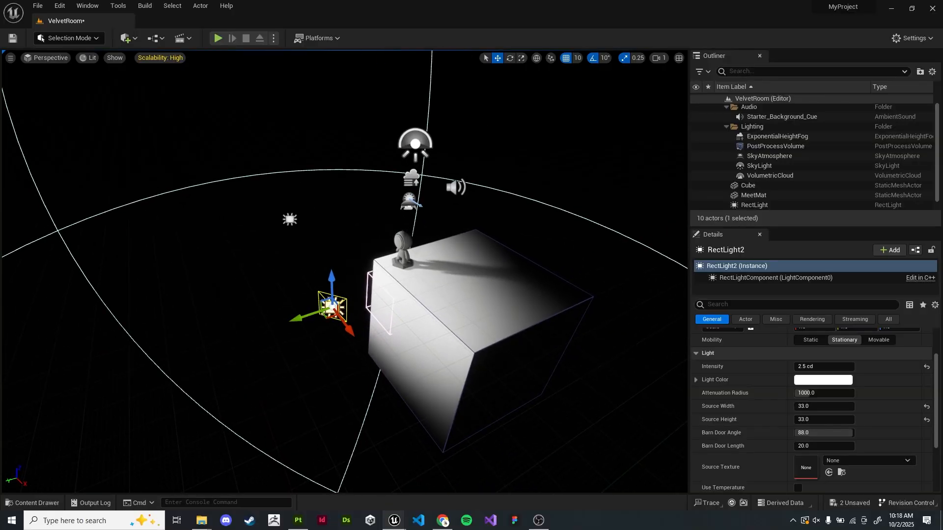
Duplicate the second rect light, place the copy above the platform's far side and rotate it toward MeetMat
alt+drag(301, 318, 548, 236)
key(e)
key(w)
drag(613, 244, 568, 230)
key(e)
key(w)
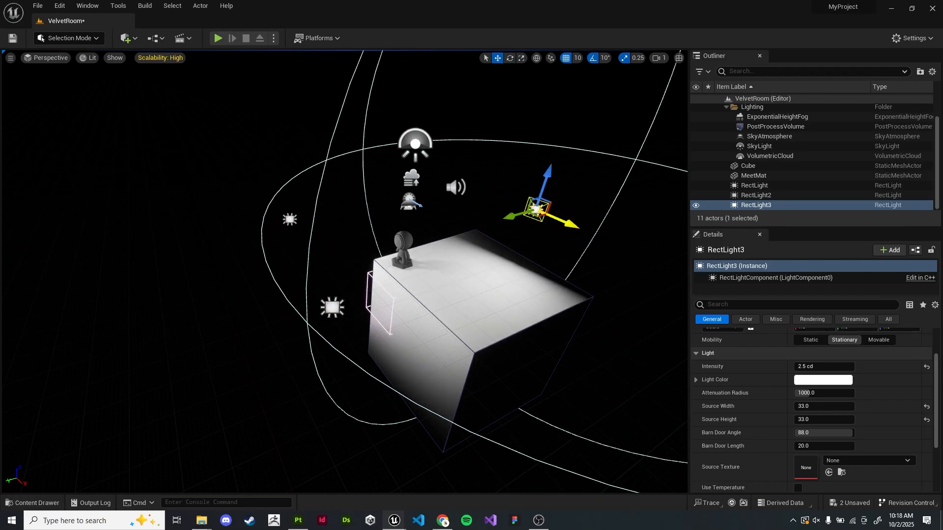
drag(511, 216, 609, 189)
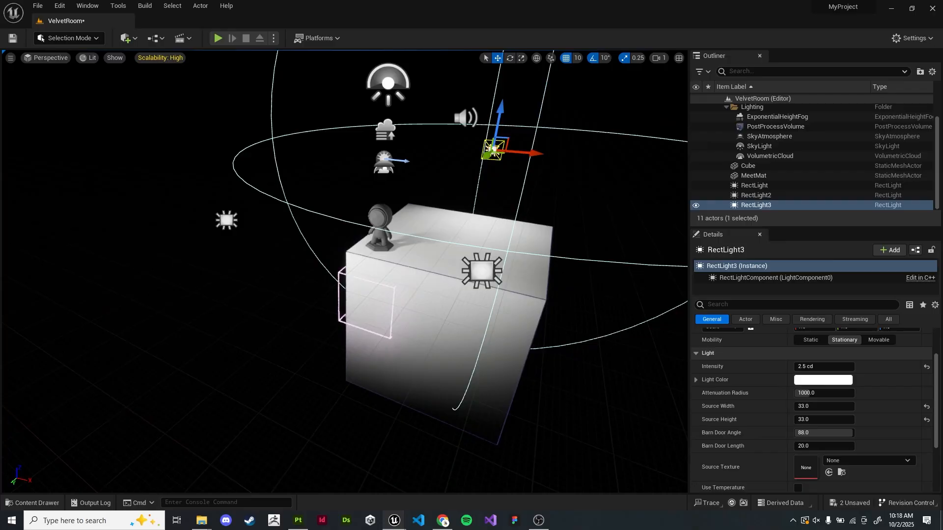
Shift the third rect light along the X axis, closer to MeetMat
right_drag(387, 294, 387, 237)
right_click(388, 237)
key(Escape)
drag(490, 215, 407, 214)
key(w)
right_drag(407, 214, 374, 241)
key(s)
key(d)
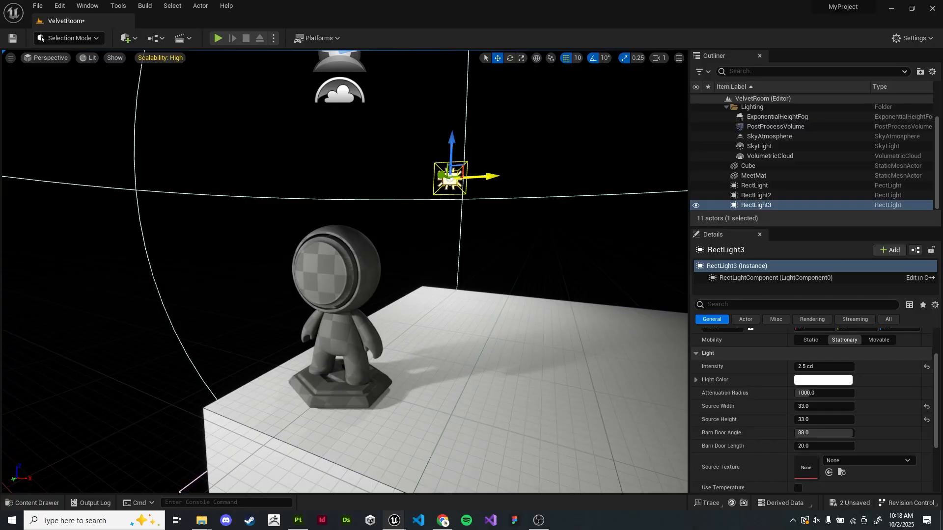
Set the third rect light's intensity to 5 cd and raise its attenuation radius to about 1243
click(825, 366)
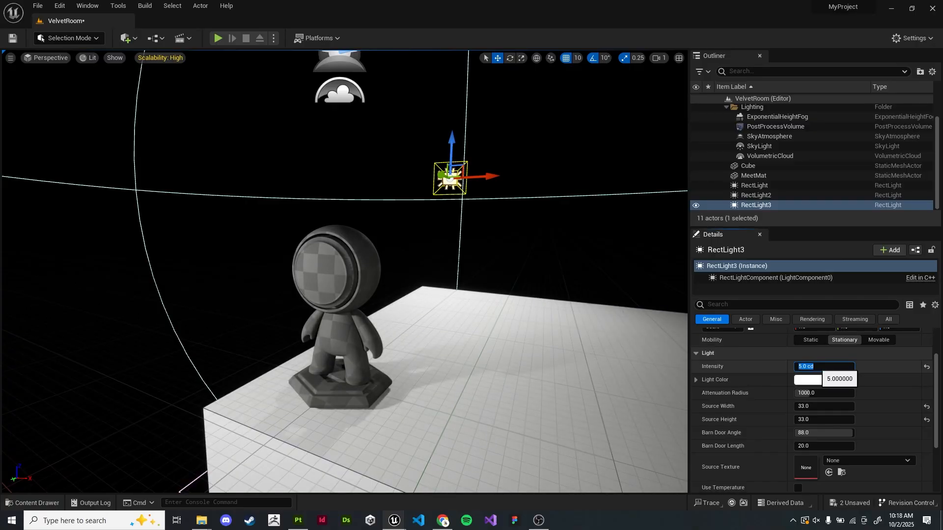
text(5)
key(Return)
scroll(813, 410, down, 1)
drag(815, 377, 864, 377)
scroll(816, 393, down, 1)
scroll(815, 407, up, 1)
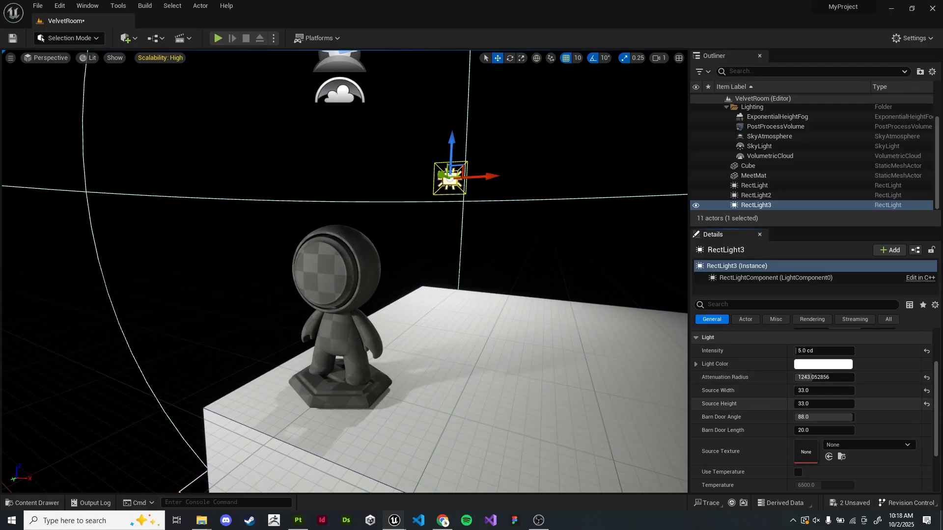
Set the third rect light's source width and source height to 10
click(816, 391)
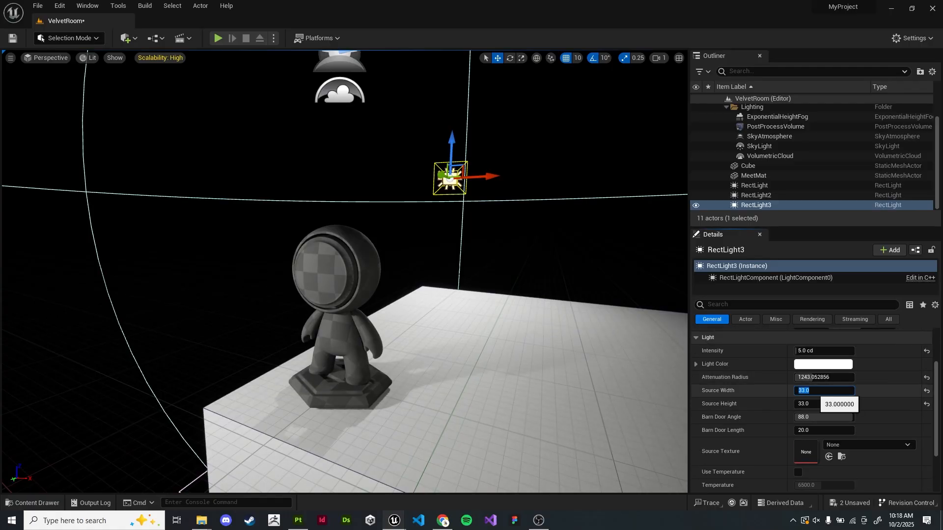
text(10)
key(Tab)
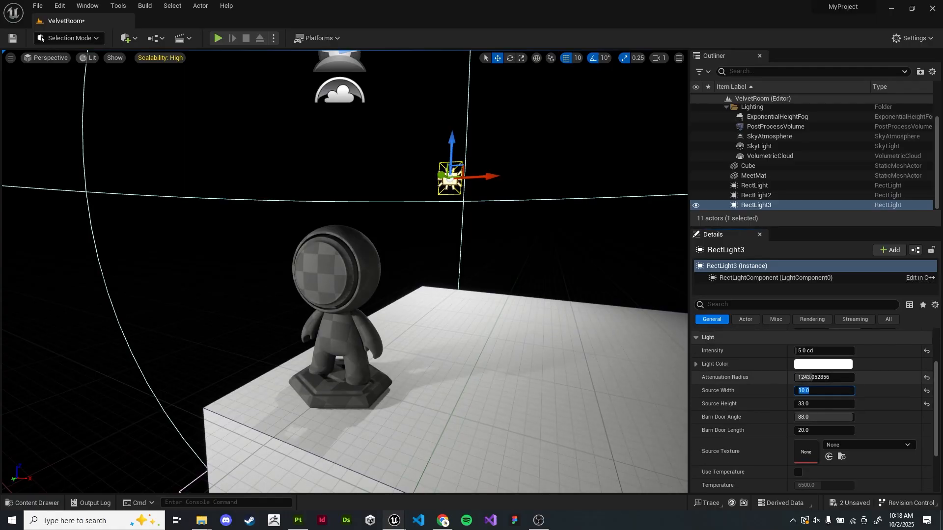
text(10)
key(Return)
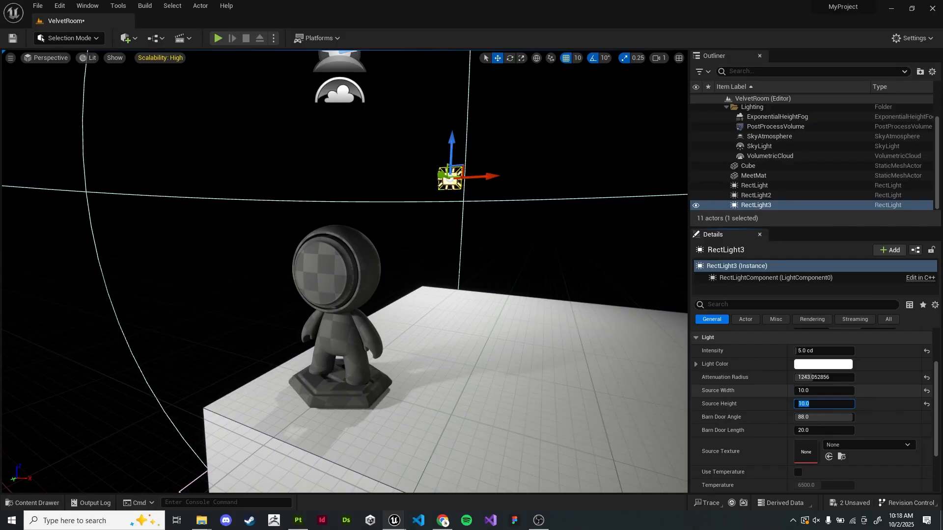
Move the third rect light closer to MeetMat, just behind and above its head
drag(441, 174, 349, 178)
drag(376, 116, 439, 158)
drag(411, 122, 410, 149)
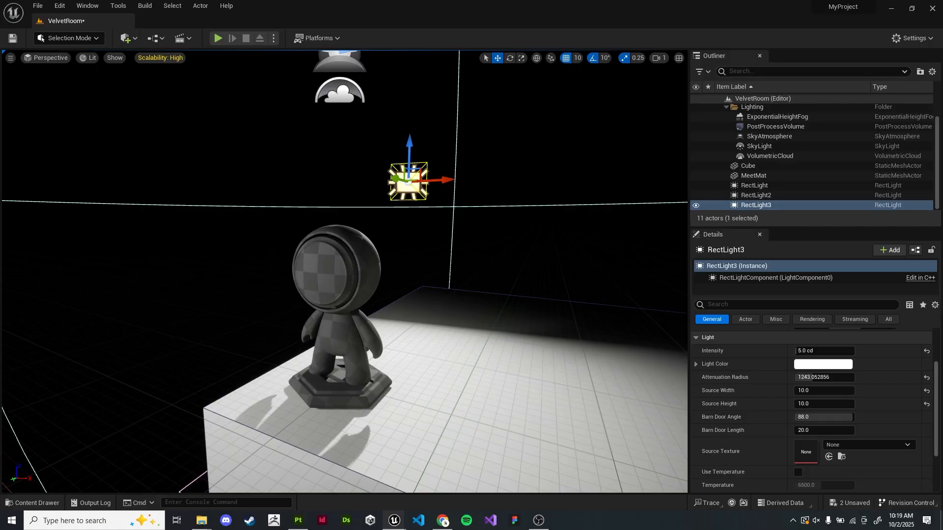
Select the platform cube and search its details for light group settings with "light gro" and "group"
click(491, 393)
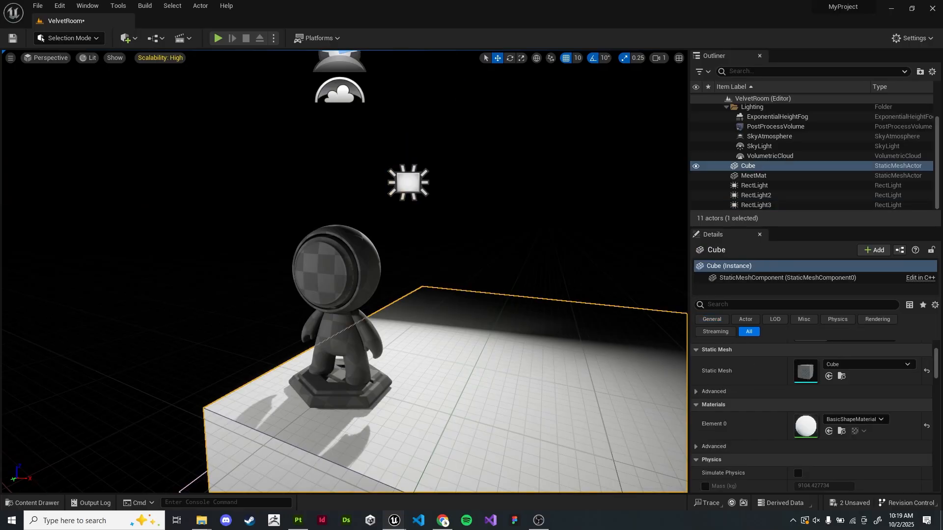
click(795, 305)
text(light)
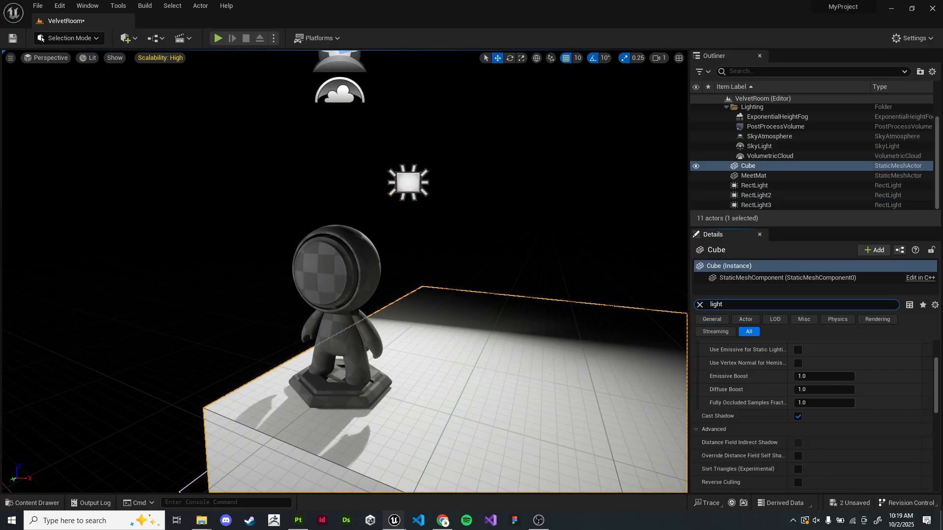
scroll(813, 418, down, 5)
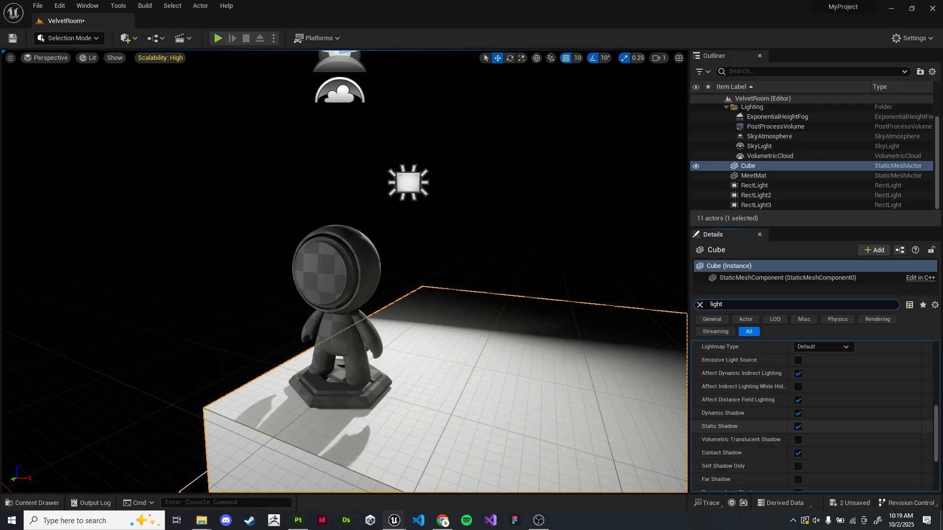
text(gr)
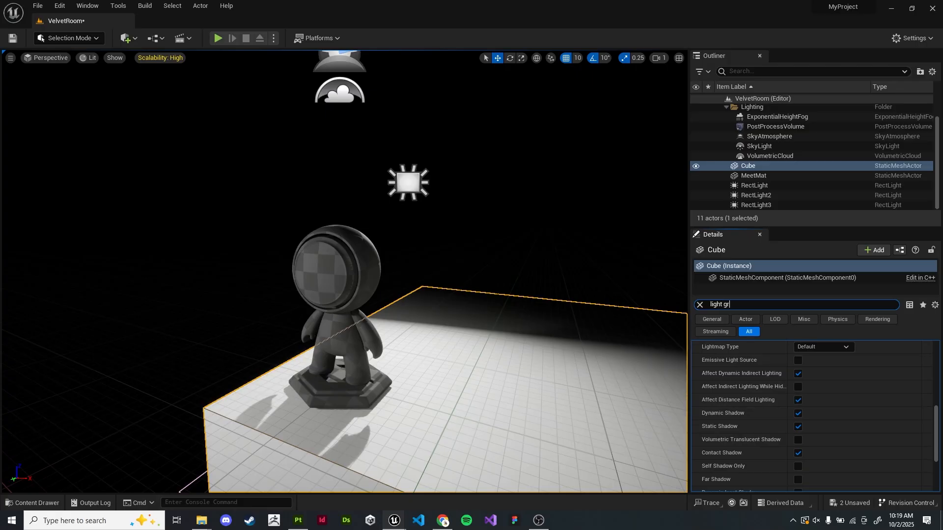
text(o)
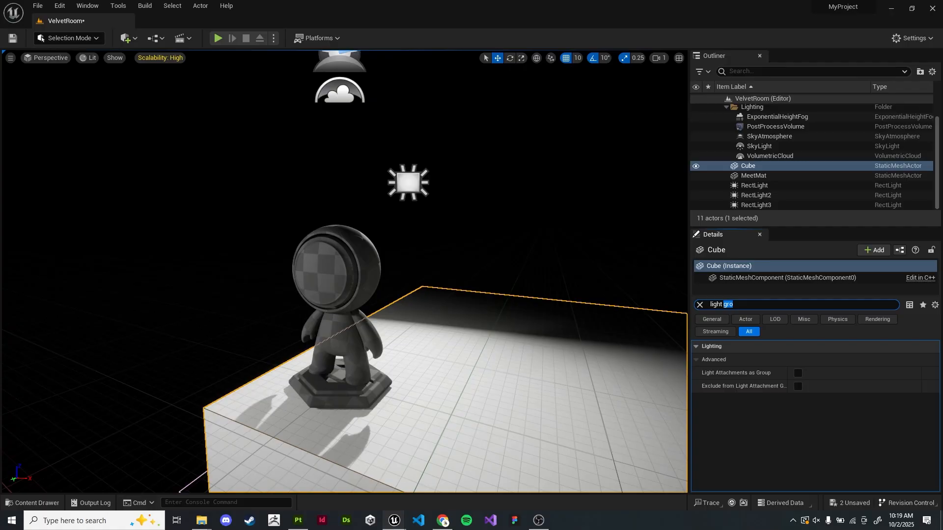
key(BackSpace)
key(BackSpace)
key(BackSpace)
key(BackSpace)
text(group)
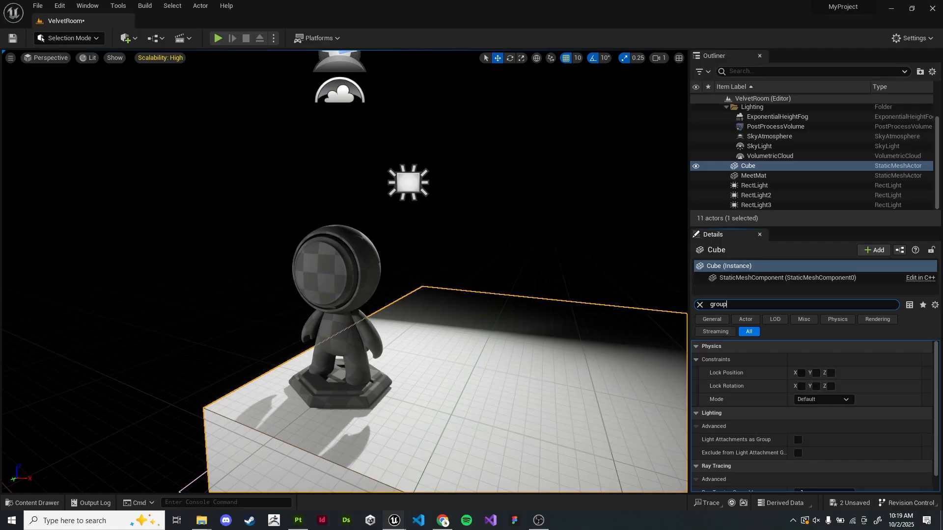
Check the platform cube's static mesh component for group settings, then clear the details search
click(766, 278)
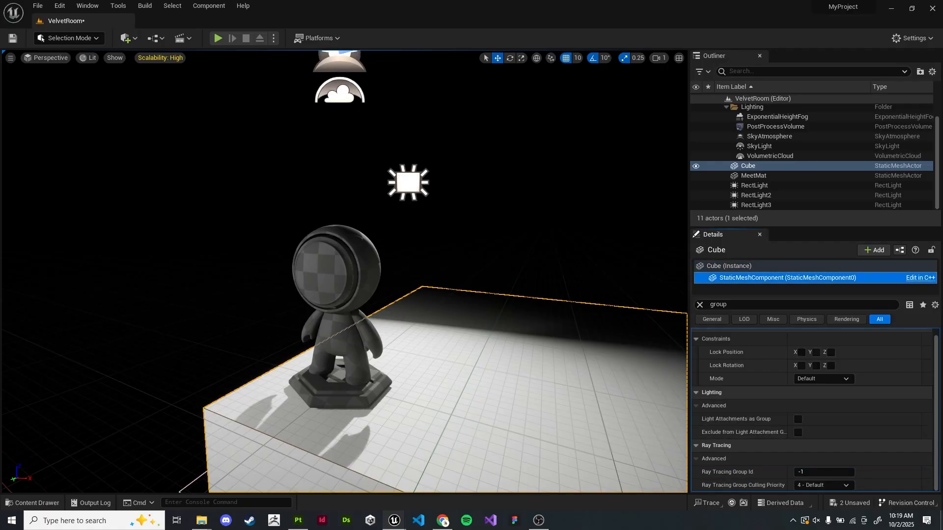
click(699, 305)
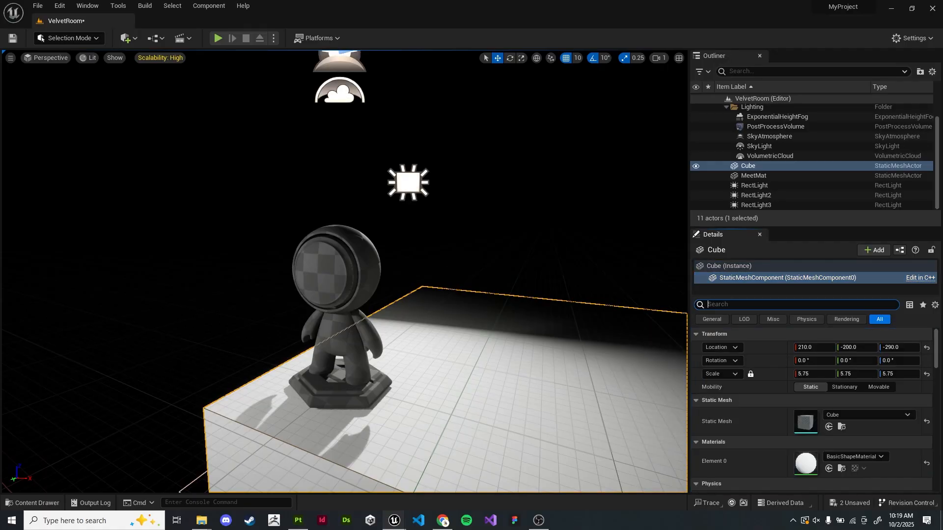
click(555, 211)
click(511, 388)
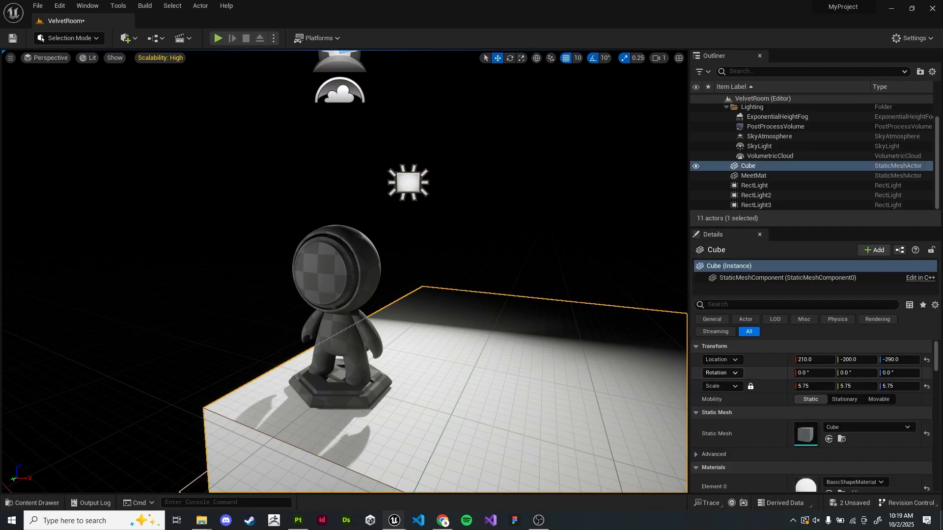
Switch the third rect light from lighting channel 0 to lighting channel 1 only
click(408, 183)
scroll(776, 406, down, 5)
scroll(813, 411, down, 6)
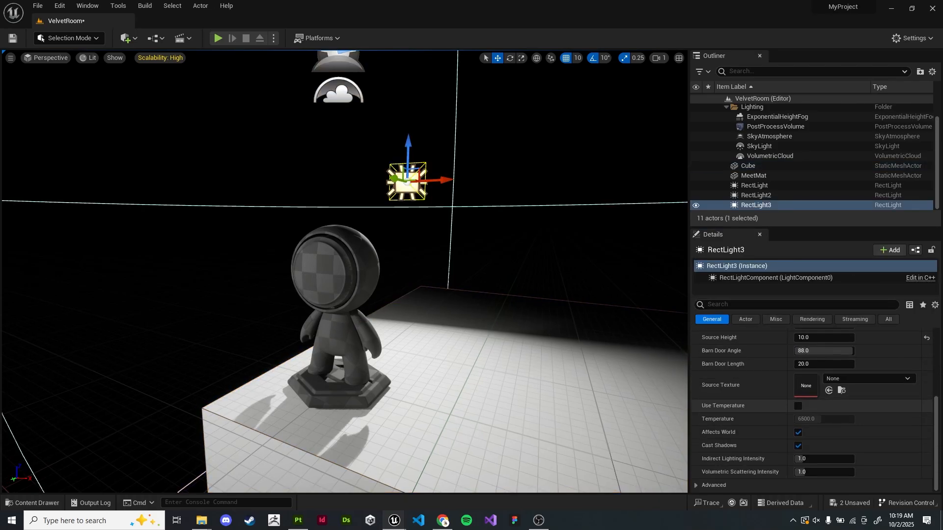
scroll(800, 438, down, 6)
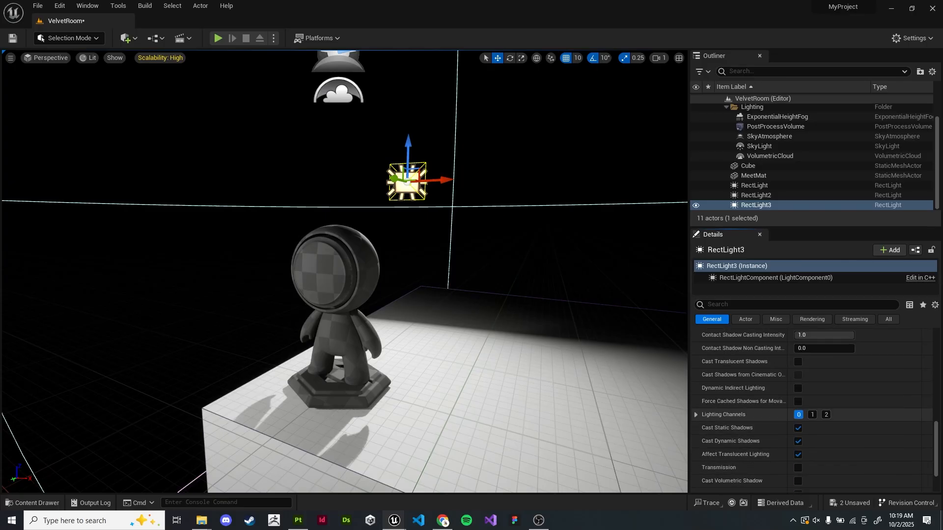
click(696, 415)
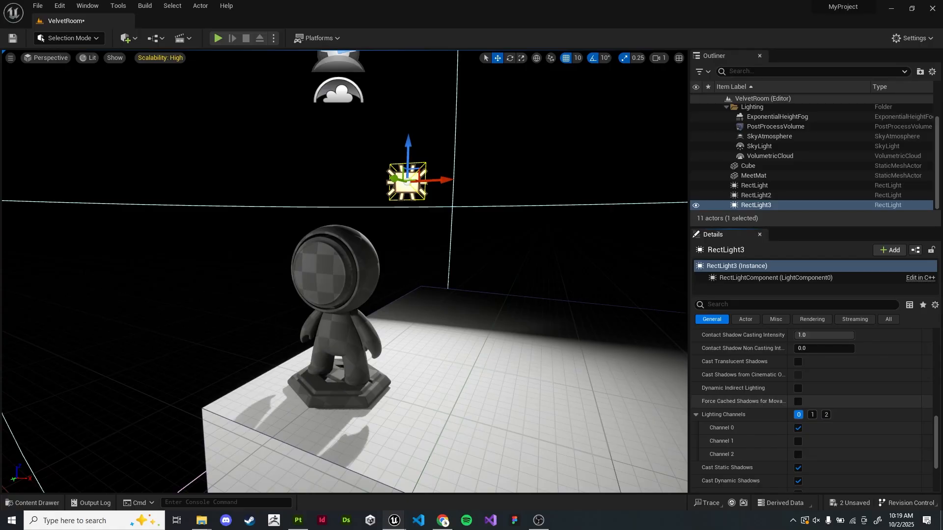
scroll(737, 407, down, 1)
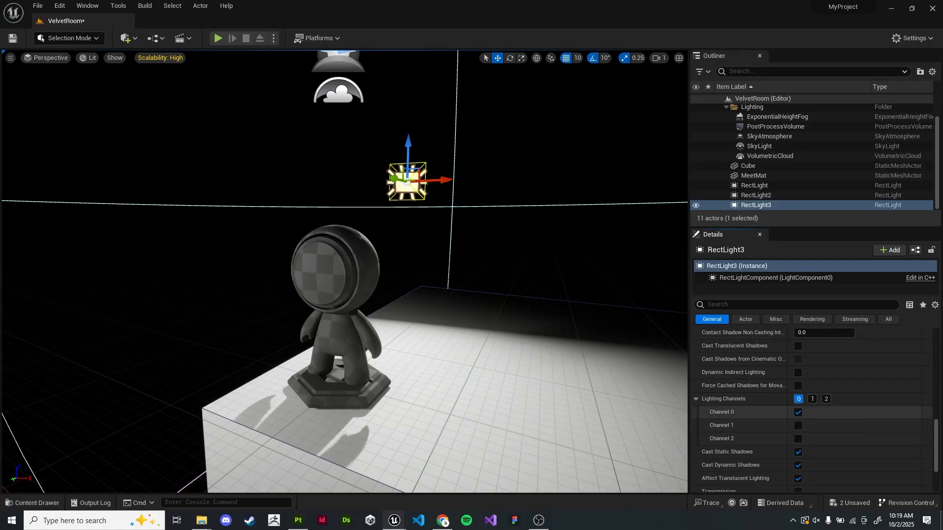
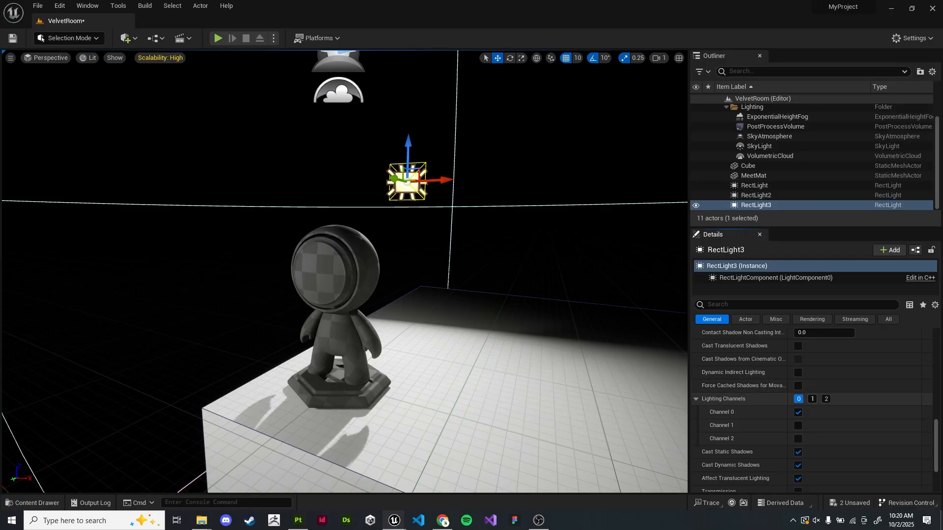
click(798, 399)
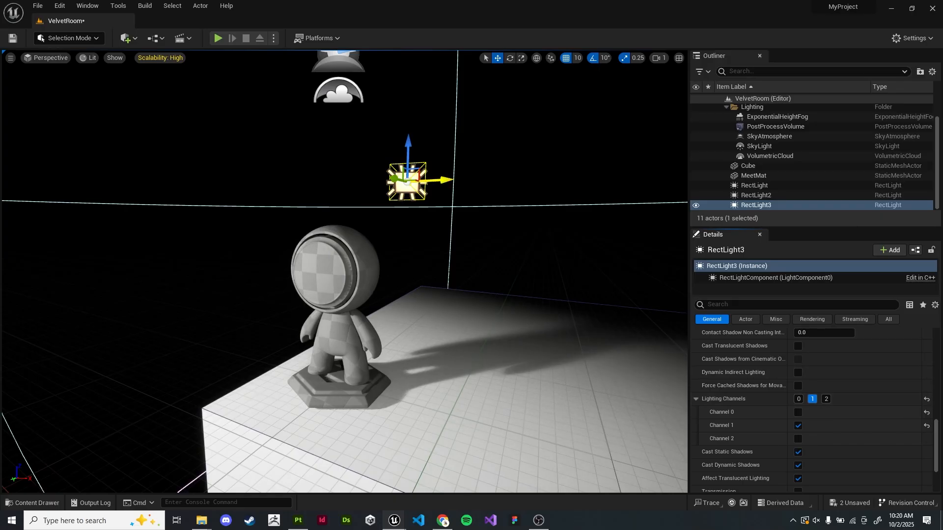
Search MeetMat's details for "lighting" and enable lighting channel 1 in addition to channel 0
click(339, 276)
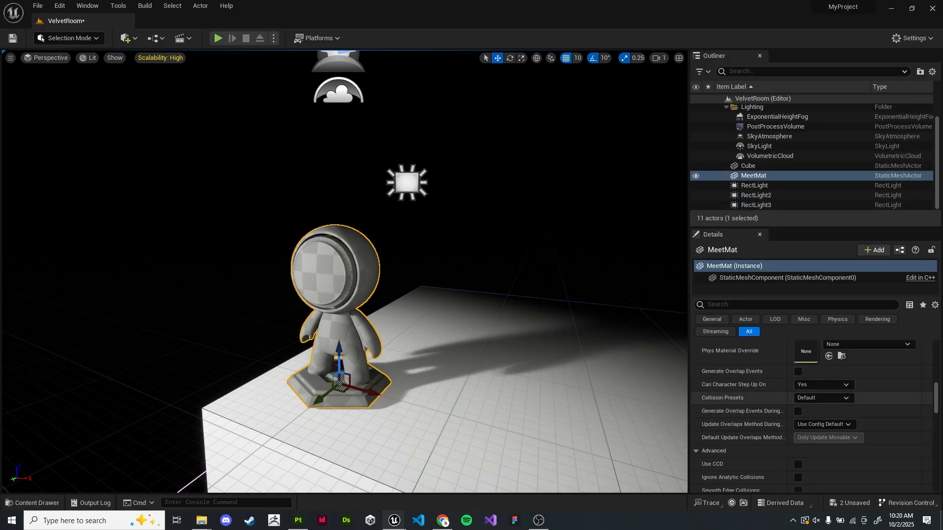
scroll(819, 404, down, 5)
scroll(811, 417, down, 10)
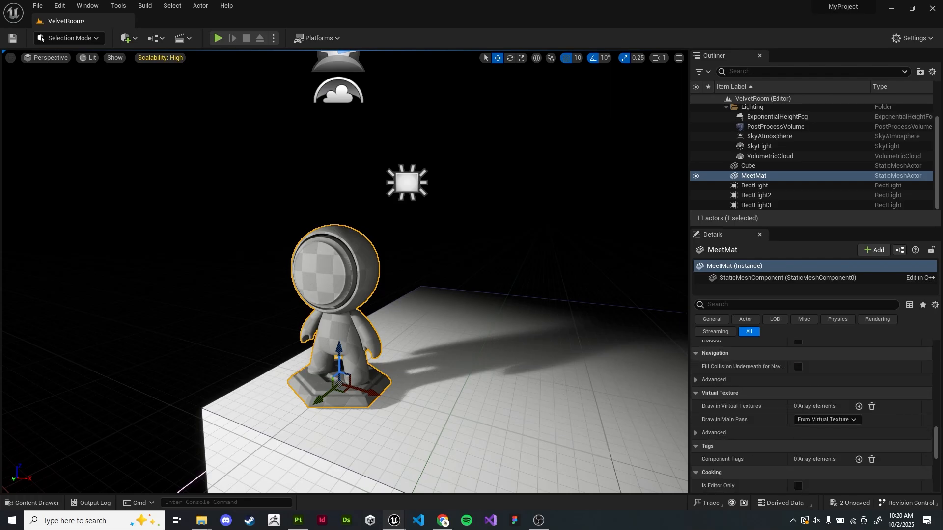
scroll(813, 418, down, 5)
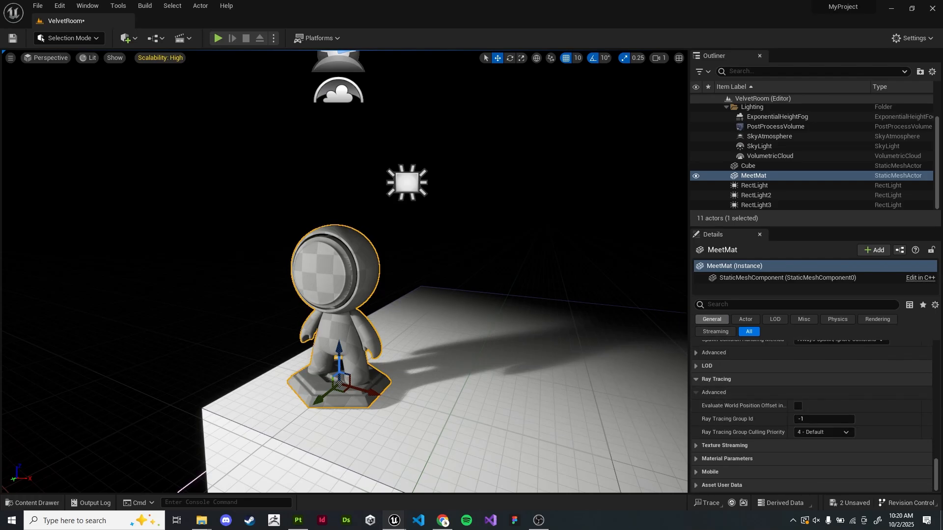
key(BackSpace)
text(ghting)
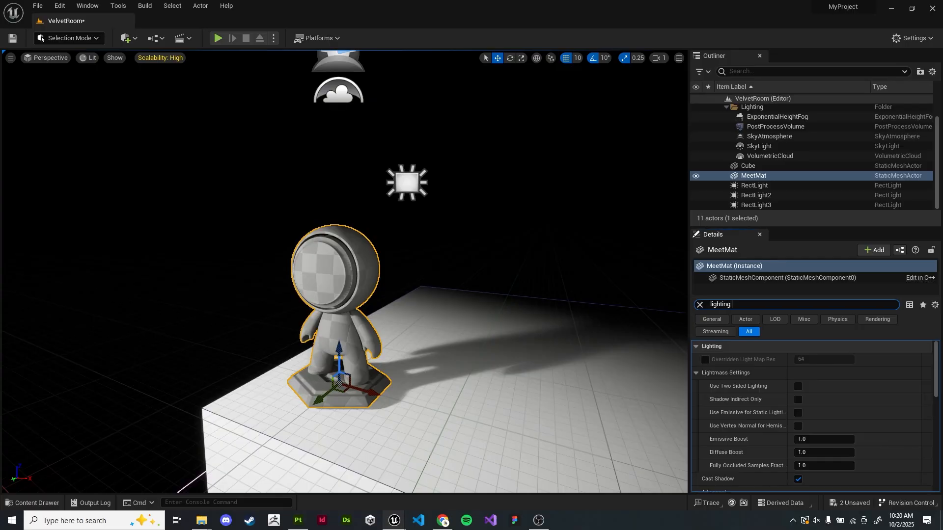
scroll(766, 445, down, 10)
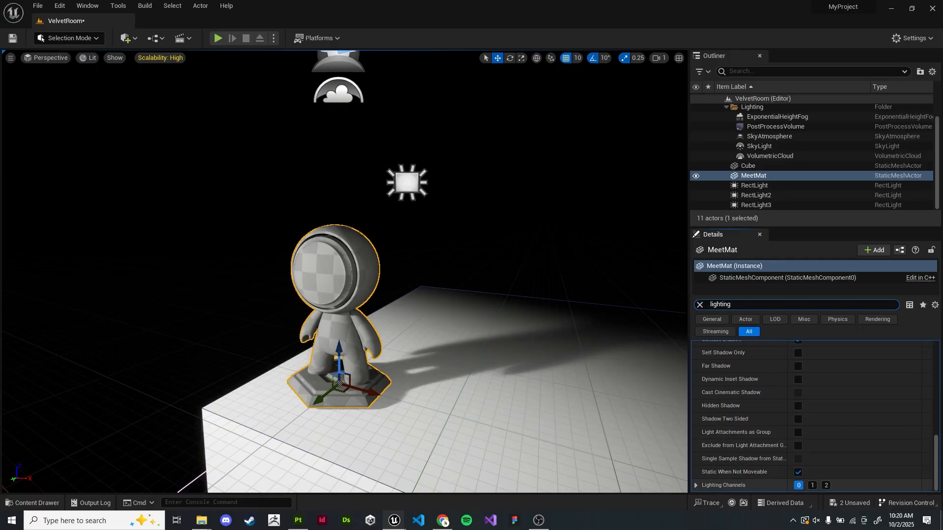
click(696, 485)
scroll(767, 442, down, 3)
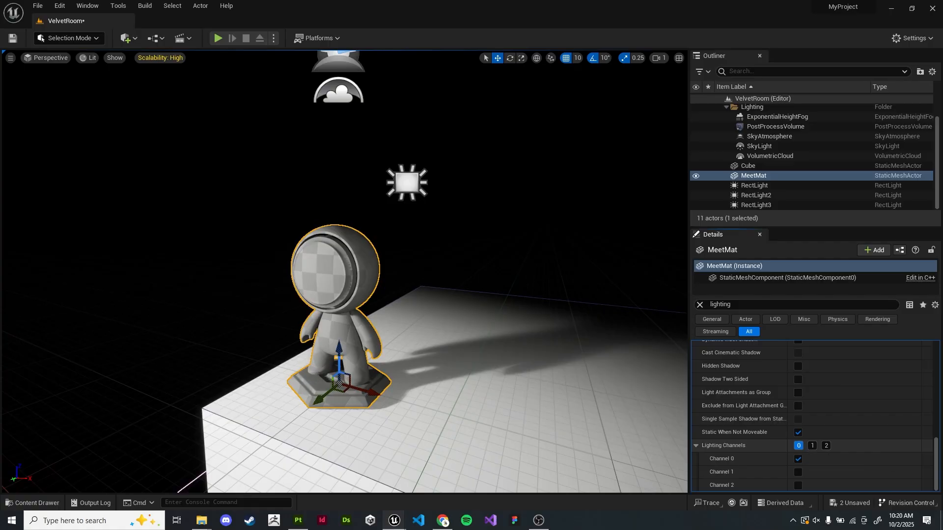
click(812, 446)
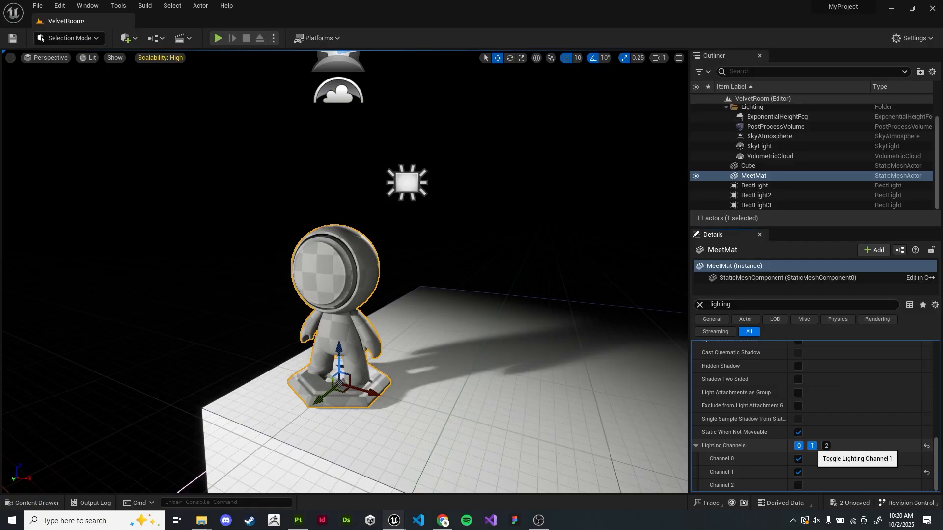
Toggle MeetMat's lighting channel 1 off and on repeatedly to compare its effect, leave it enabled, and clear the selection
click(813, 445)
click(812, 446)
click(812, 446)
click(813, 445)
click(812, 446)
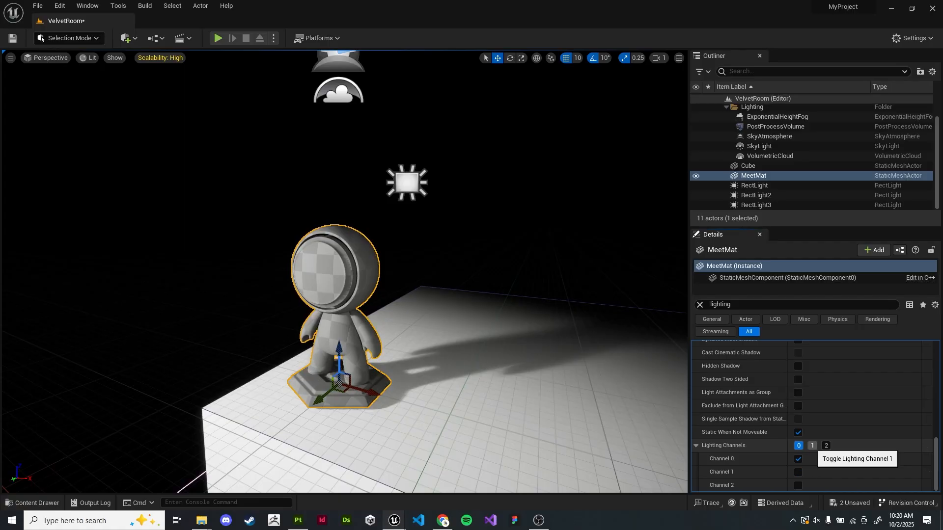
click(812, 445)
click(812, 446)
click(812, 445)
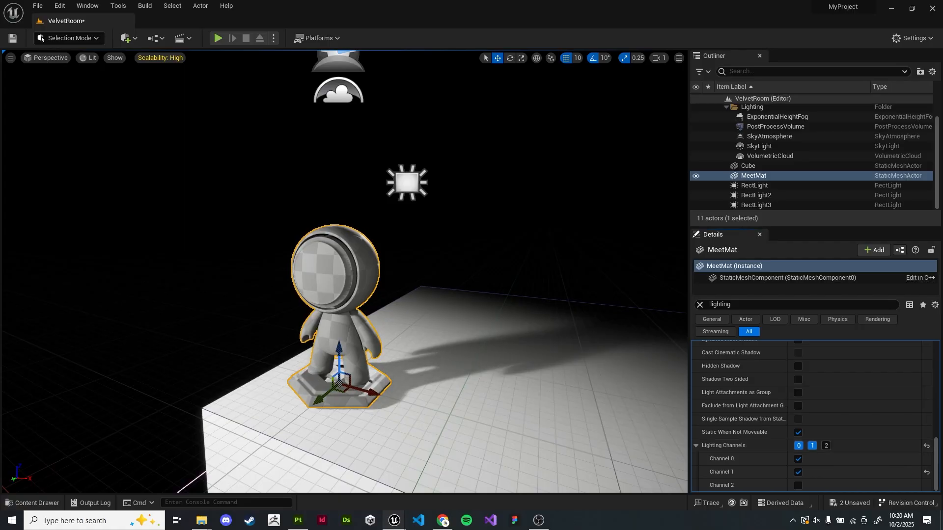
click(540, 383)
key(Escape)
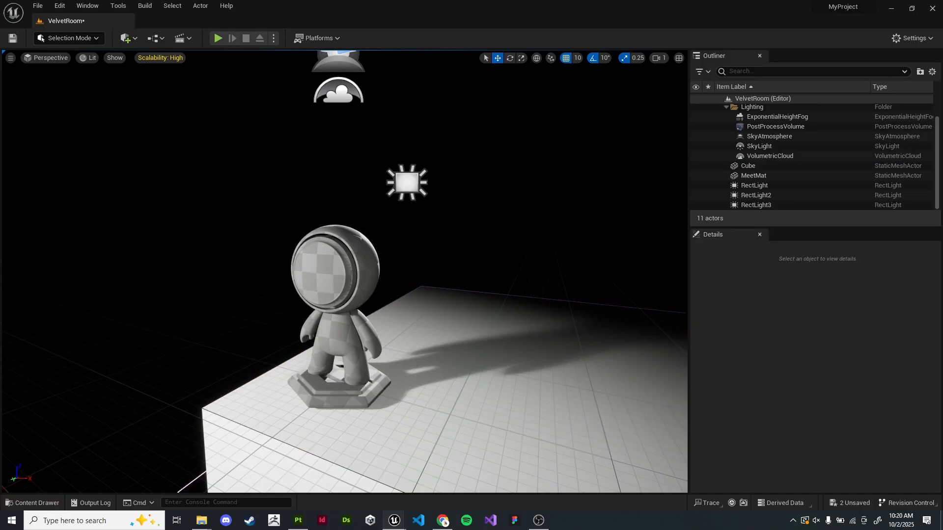
Try the platform cube on lighting channel 2 instead of channel 0, compare both, and return it to channel 0
click(521, 393)
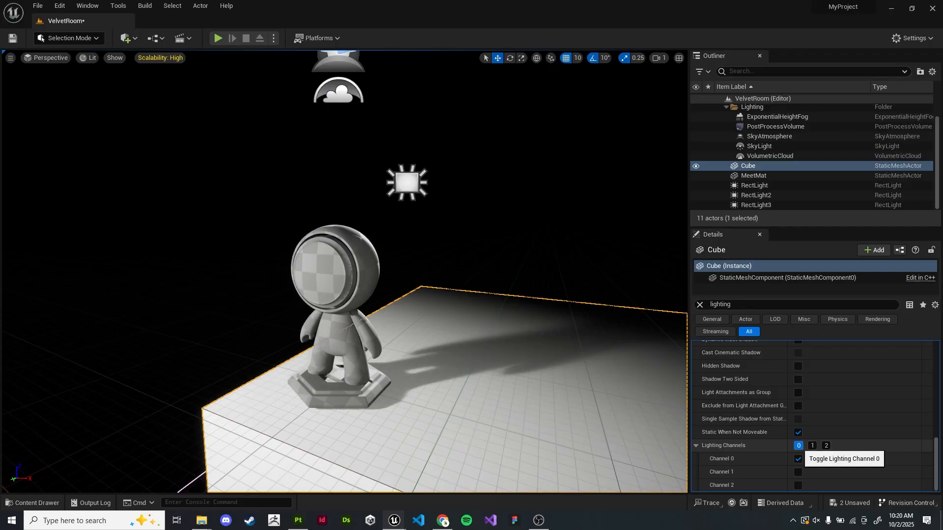
click(798, 446)
click(826, 445)
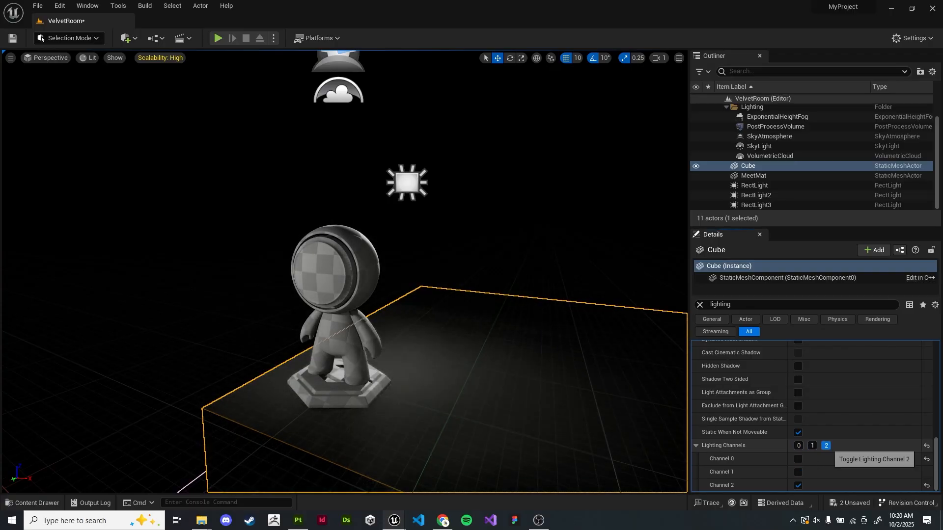
click(799, 445)
click(826, 446)
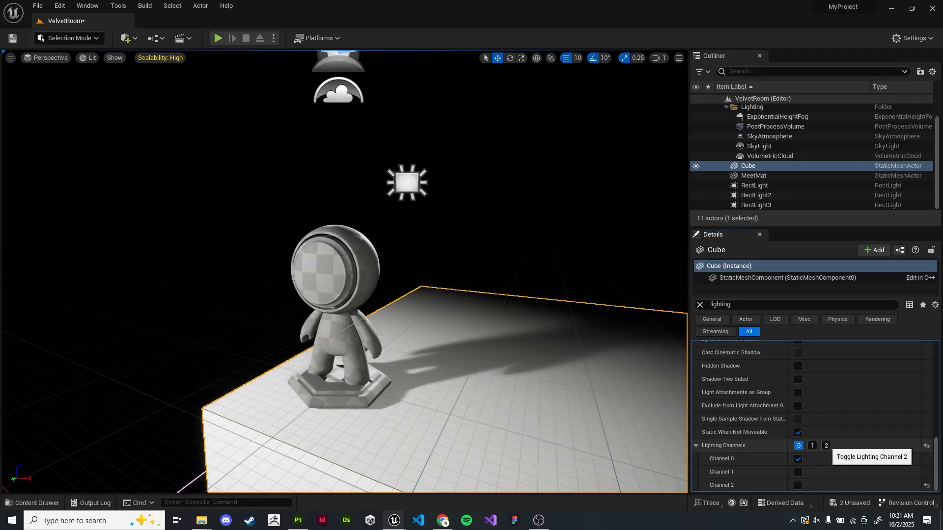
click(827, 445)
click(799, 446)
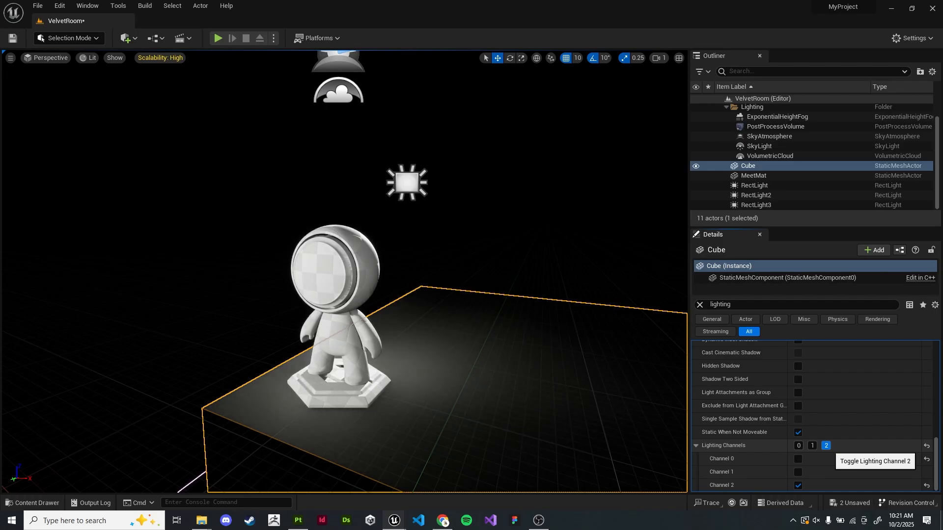
click(798, 445)
click(826, 445)
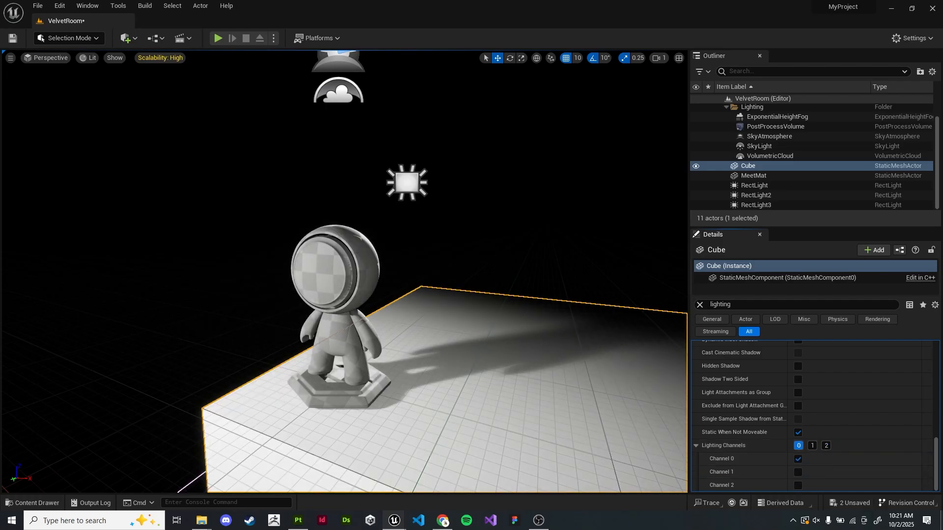
key(Escape)
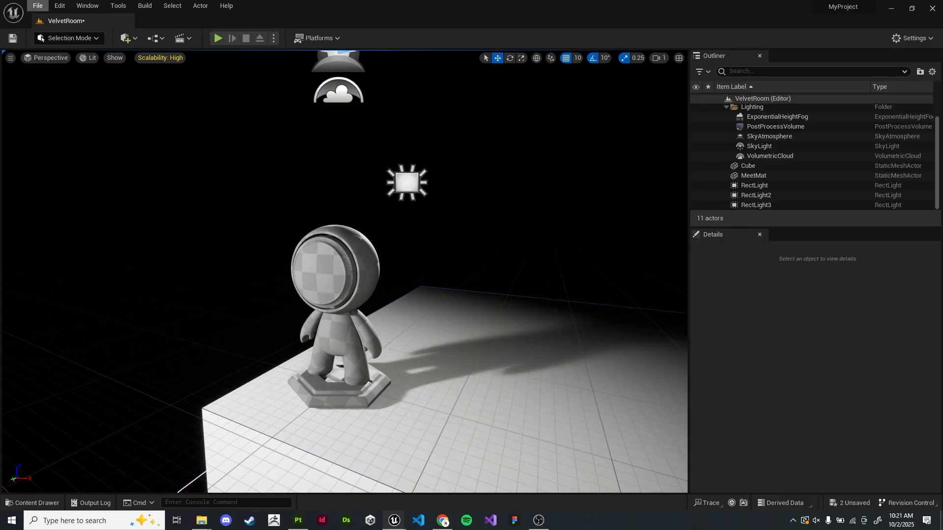
Add a second sky light to the VelvetRoom level
click(126, 37)
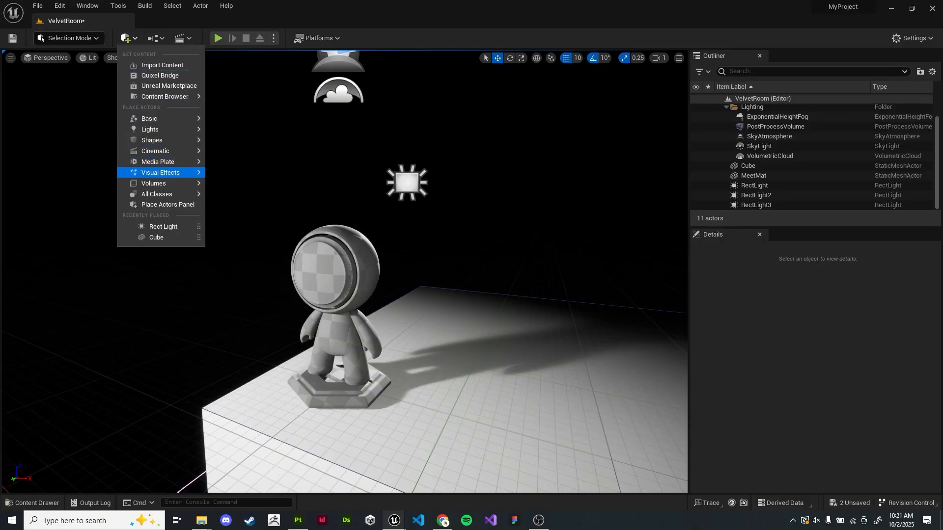
mouse_move(157, 118)
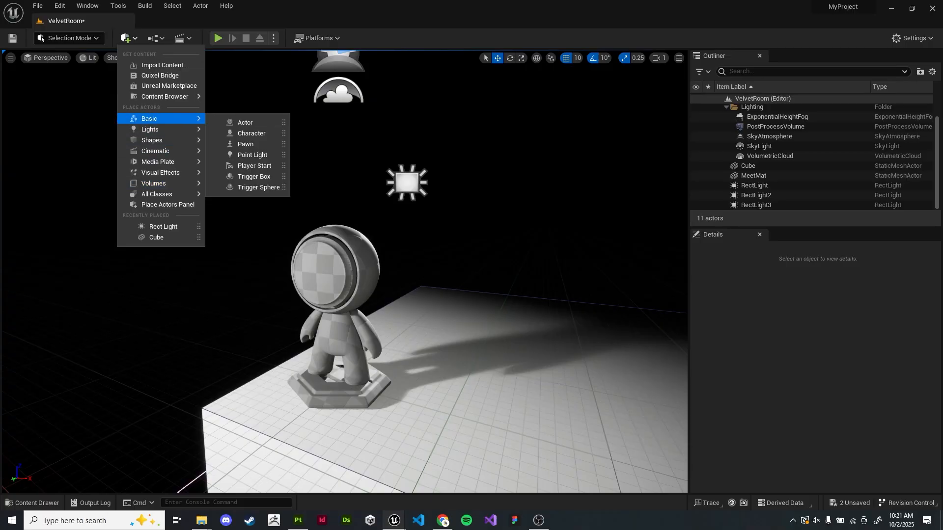
mouse_move(155, 150)
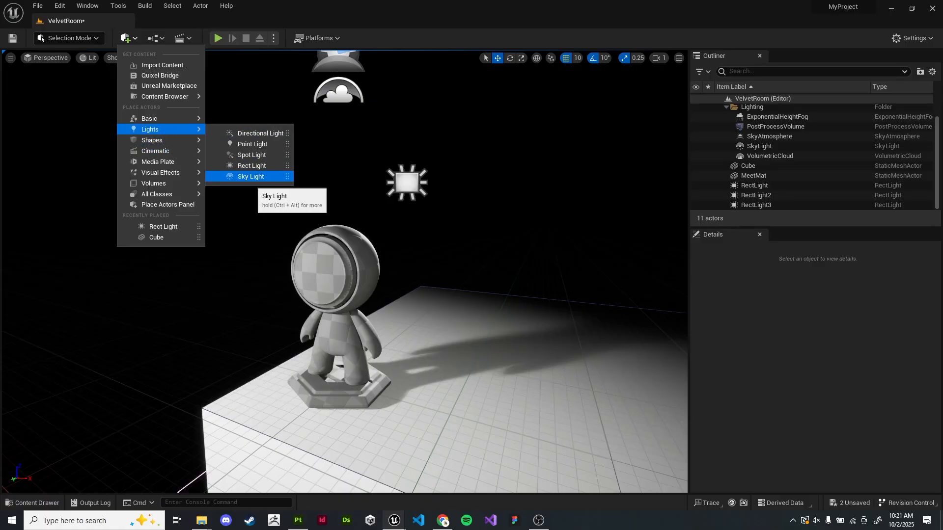
click(251, 176)
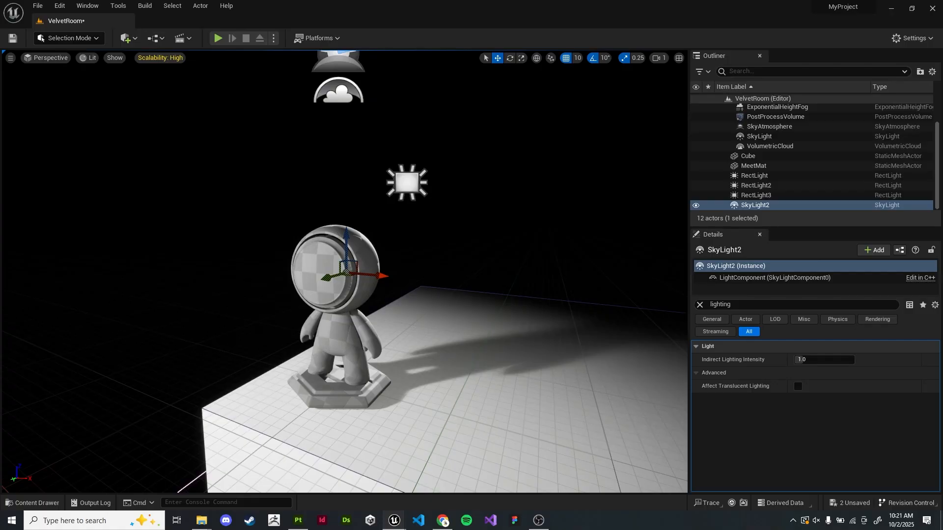
Add a directional light to the scene and restrict it to lighting channel 2 only
click(126, 37)
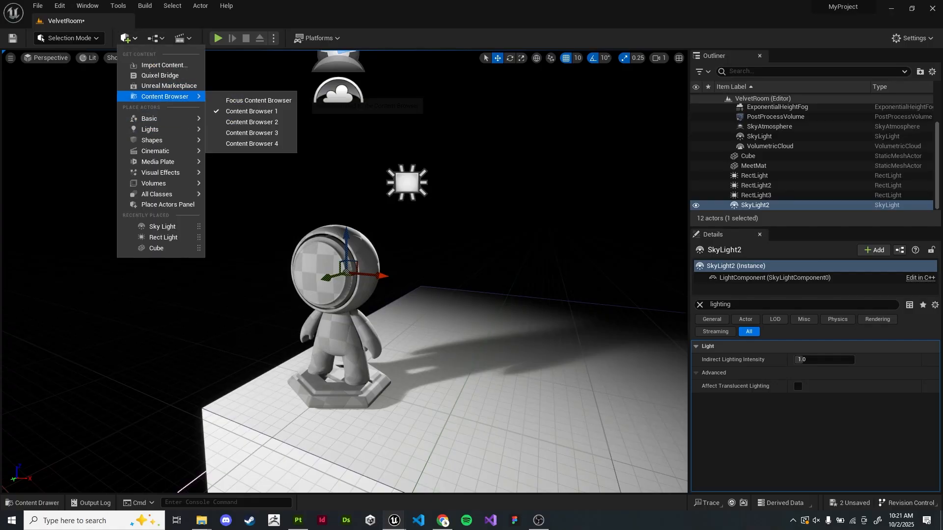
mouse_move(157, 183)
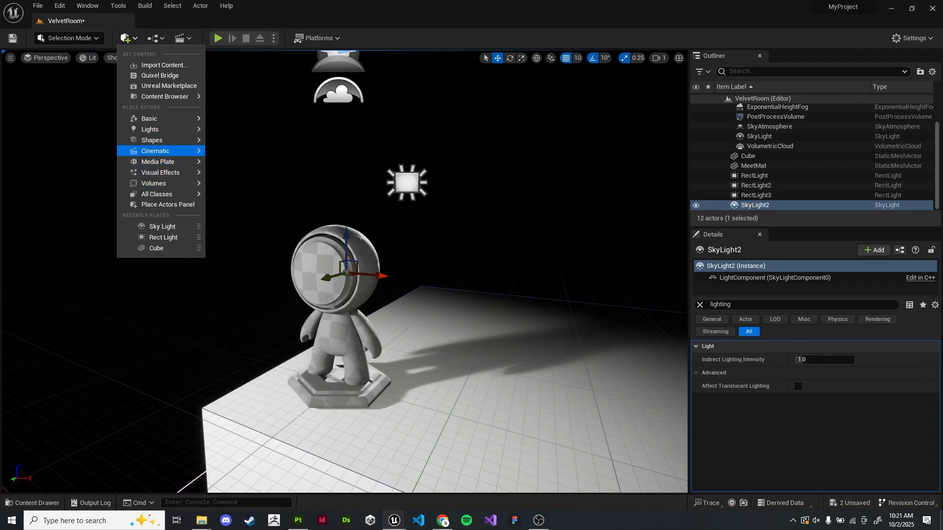
mouse_move(152, 129)
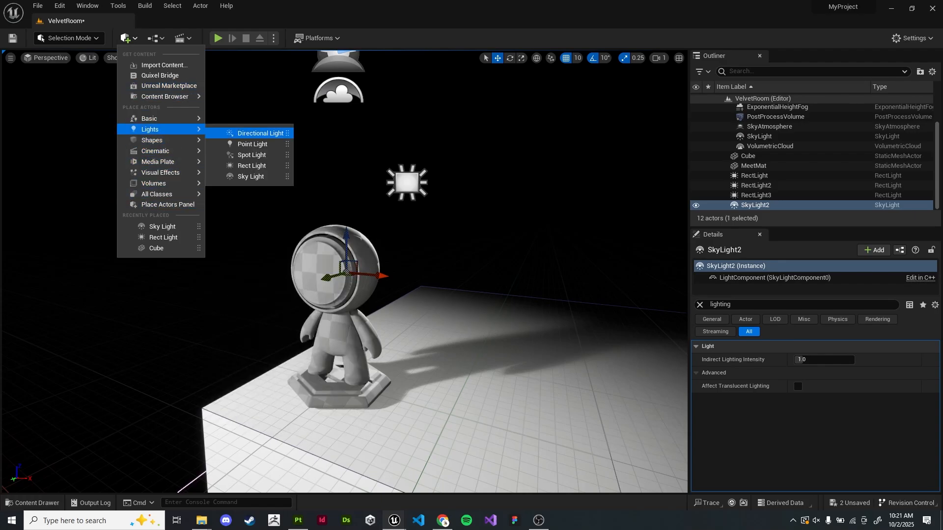
click(260, 133)
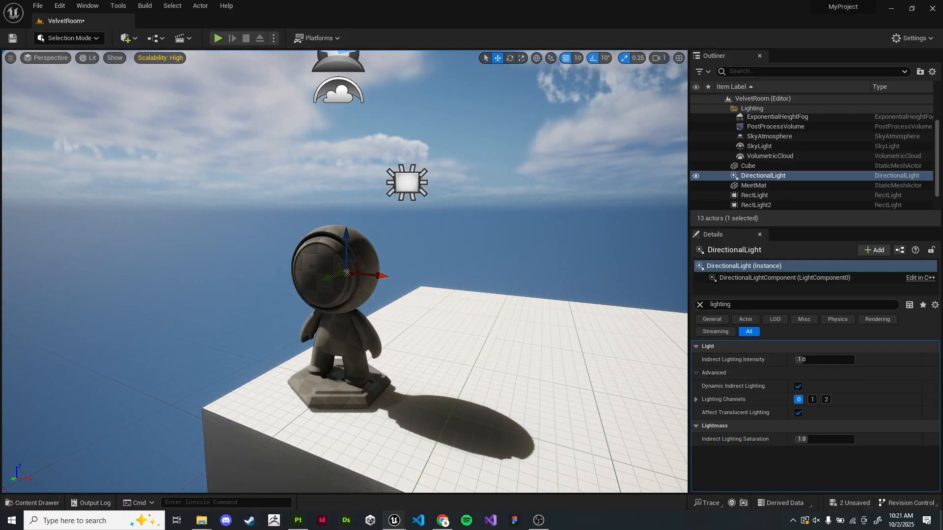
click(799, 400)
click(826, 399)
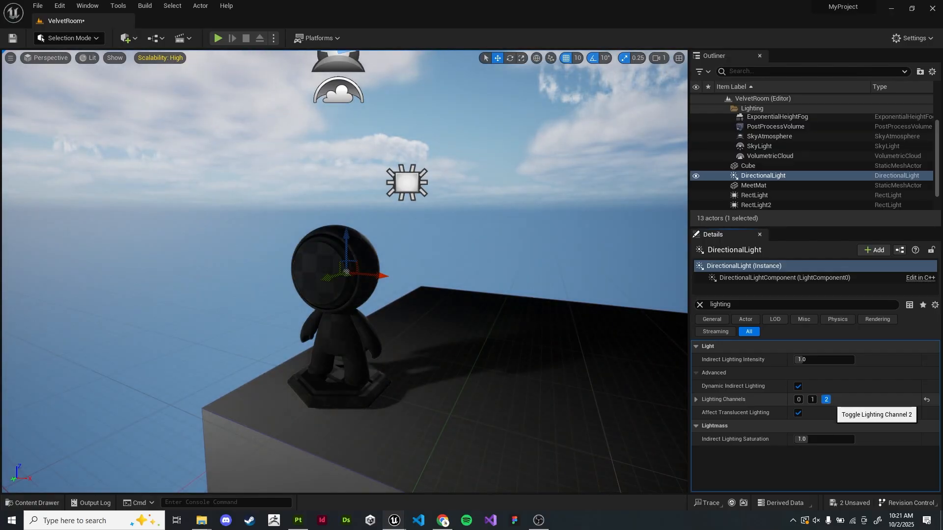
Enable lighting channel 2 on the platform cube in addition to channel 0, and clear the selection
click(584, 393)
scroll(766, 418, down, 8)
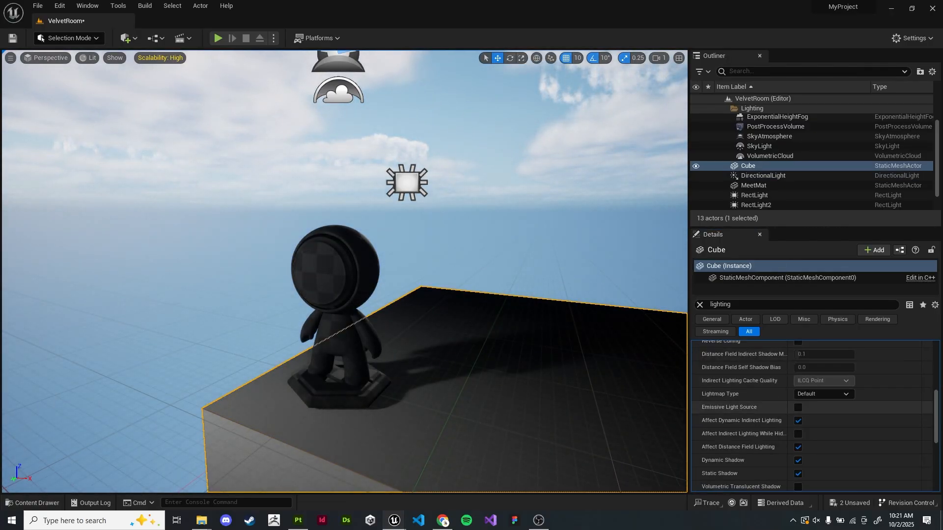
click(827, 445)
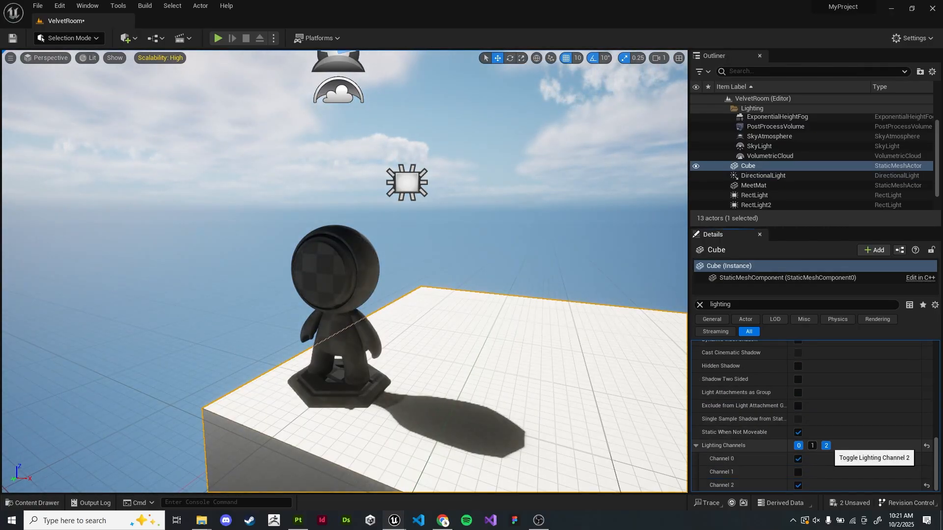
key(Escape)
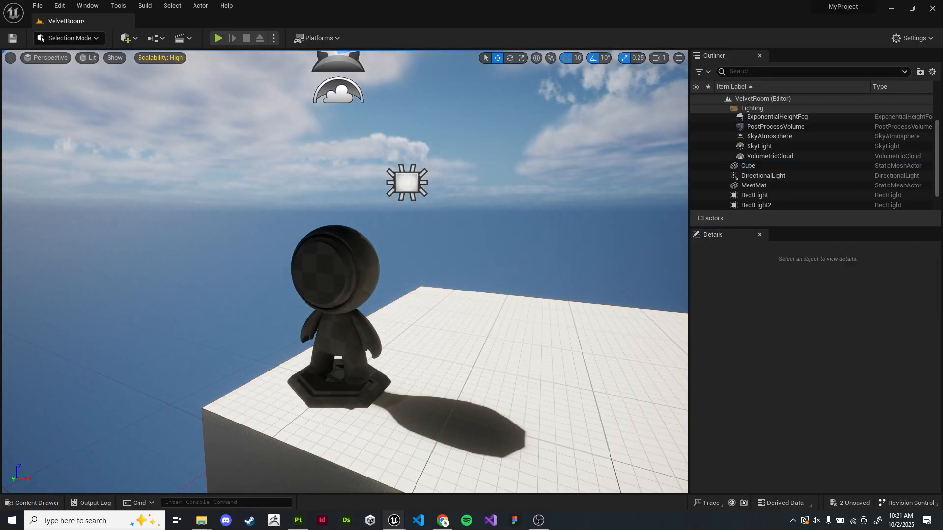
Try directional light intensities of 1 and 0.5 lux, settle on 0.1 lux, and clear the selection
scroll(815, 152, up, 2)
scroll(815, 152, down, 2)
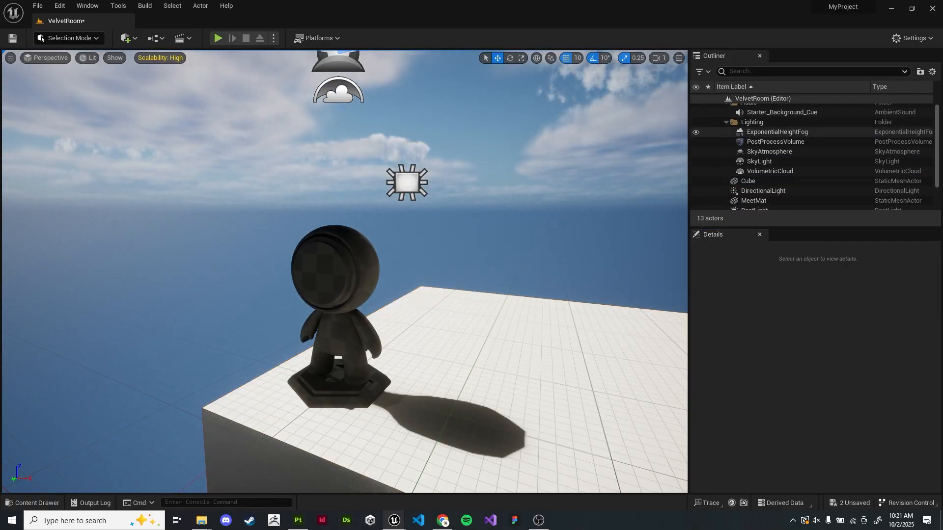
click(764, 175)
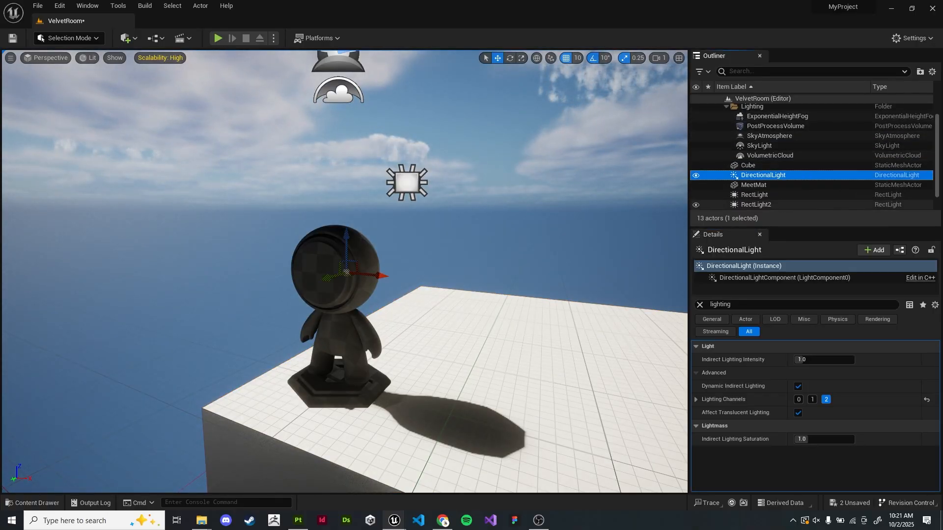
click(700, 305)
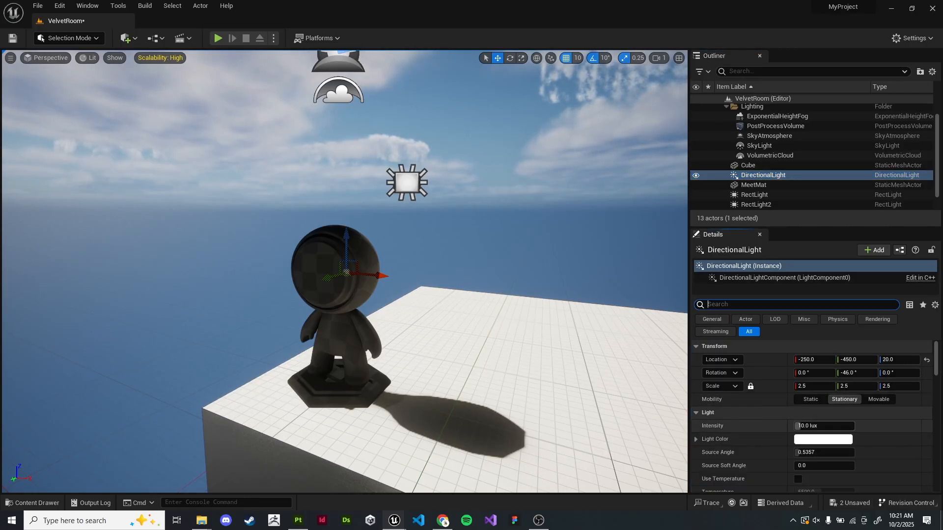
text(1)
key(Return)
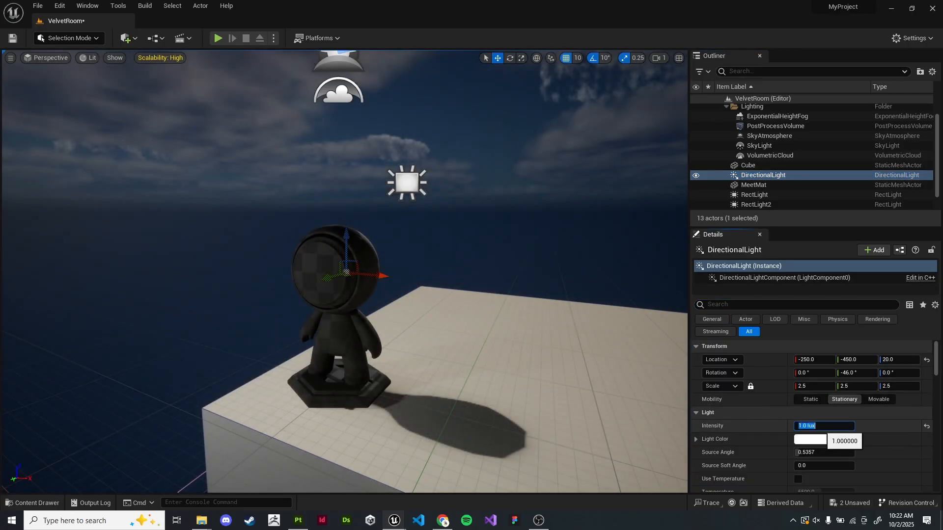
text(0.5)
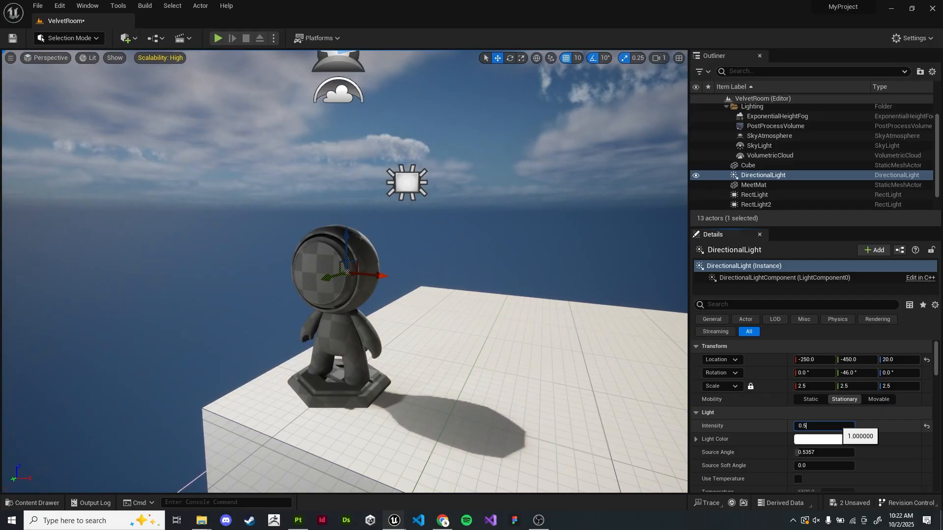
key(Return)
click(844, 399)
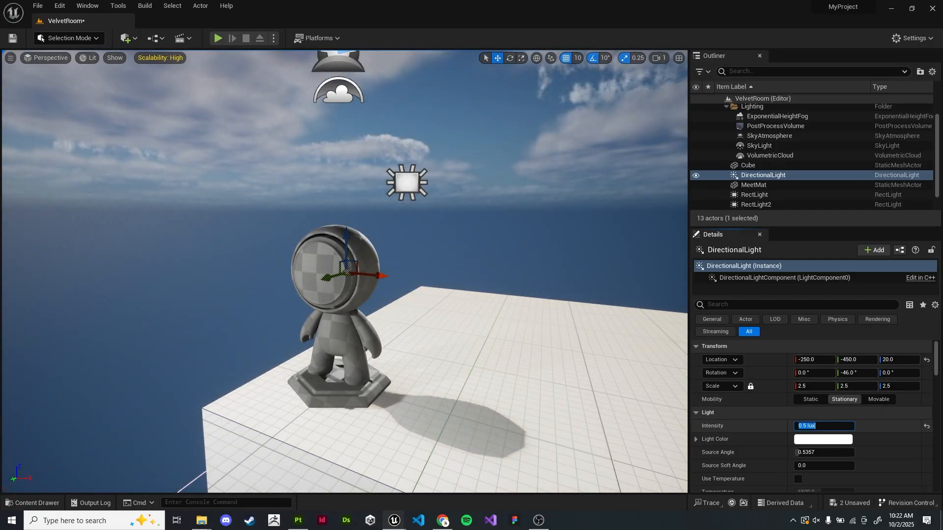
text(0.1)
key(Return)
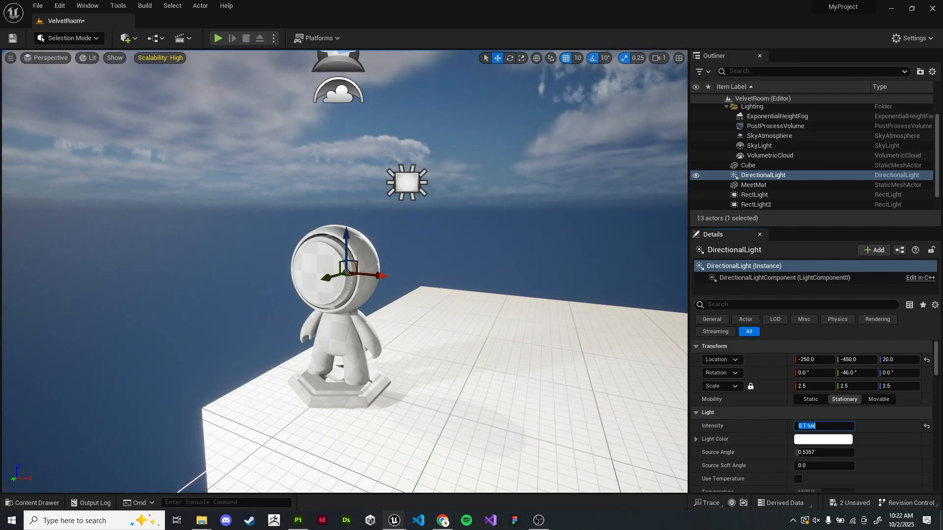
key(Escape)
right_drag(345, 271, 324, 298)
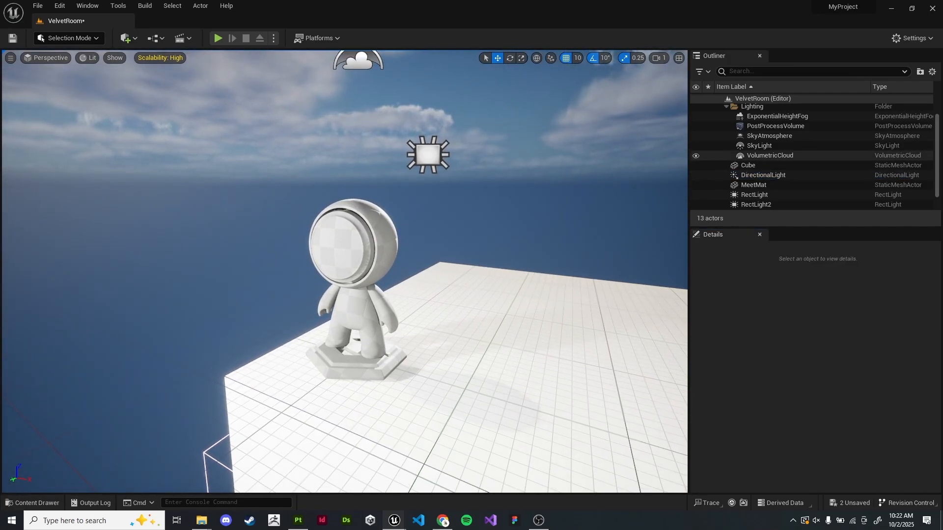
Examine the SkyLight's light and ambient occlusion settings, and leave nothing selected
click(775, 146)
scroll(813, 418, down, 6)
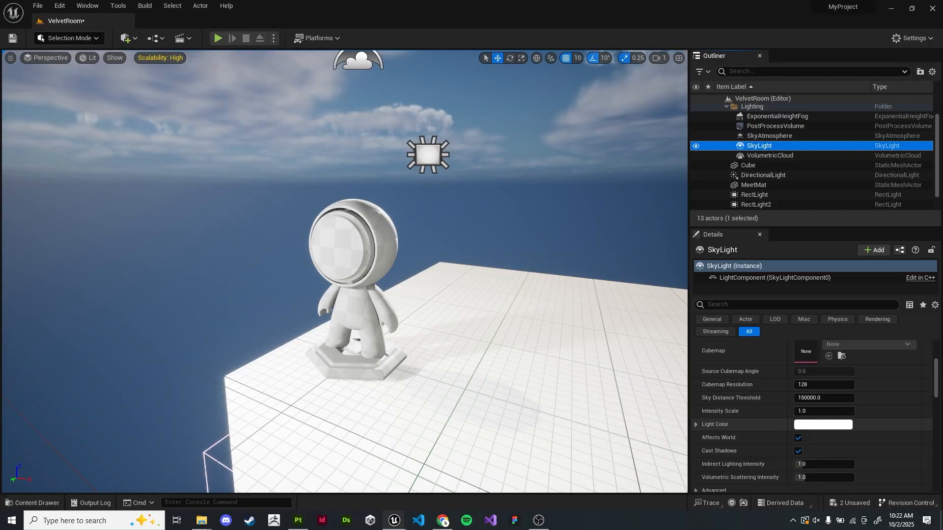
scroll(813, 417, down, 3)
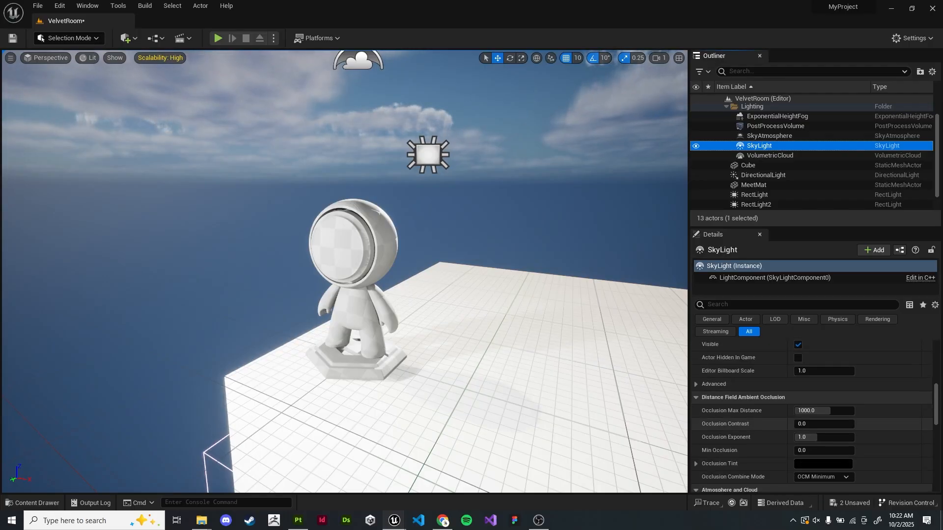
scroll(813, 400, up, 9)
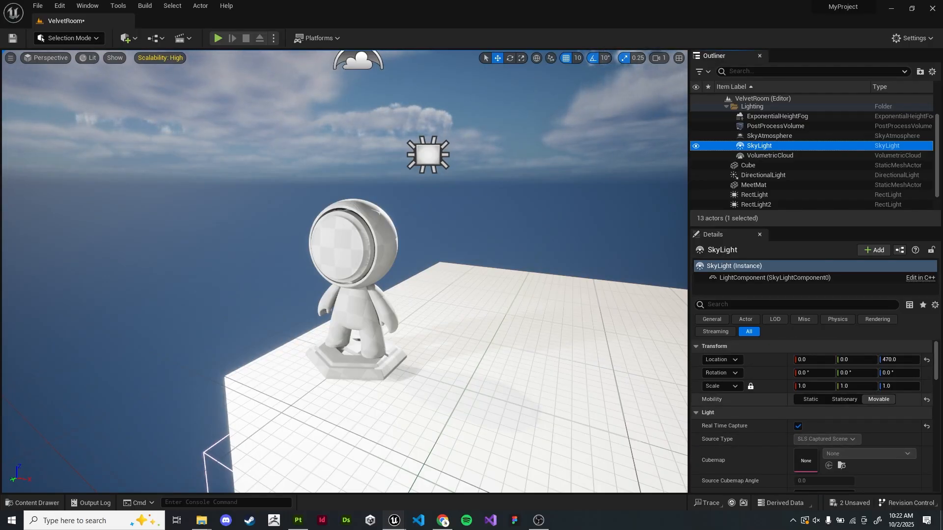
click(354, 314)
key(ctrl+space)
key(Escape)
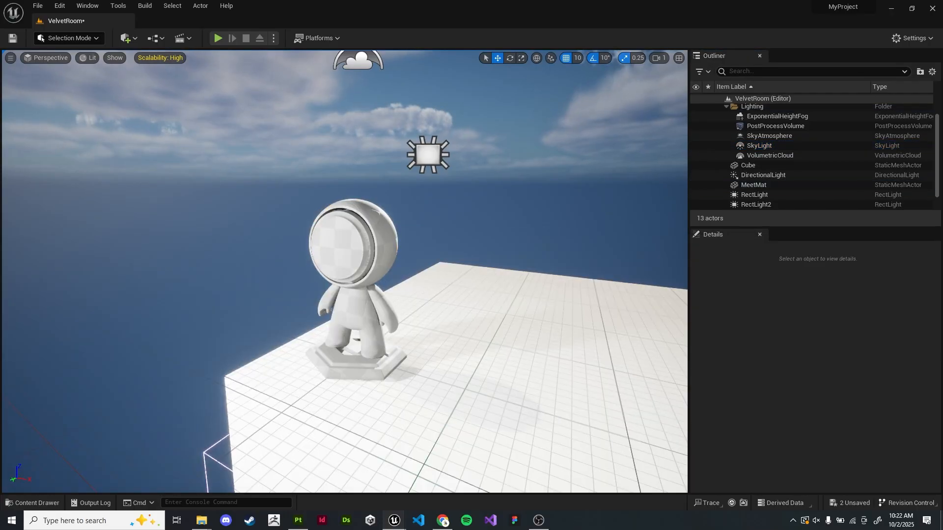
Create a new material in the StarterContent Materials folder and open it for editing
key(ctrl+space)
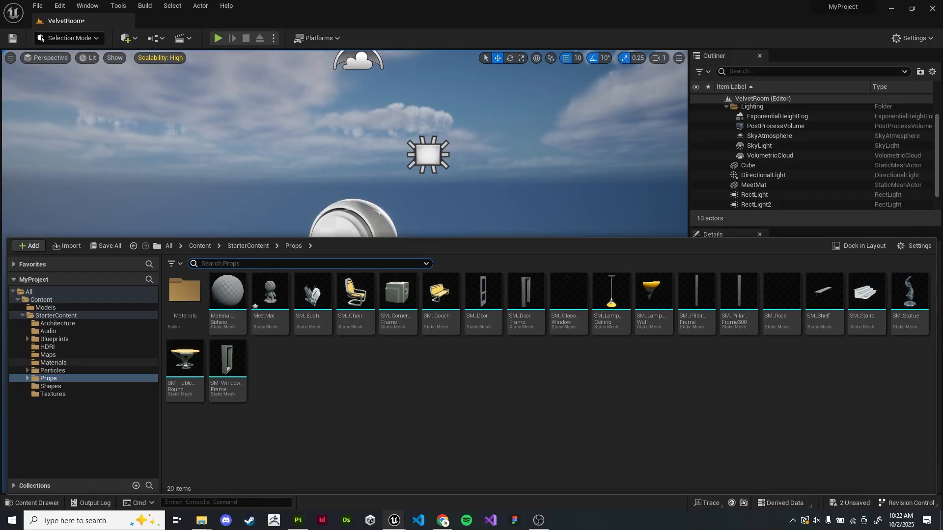
click(53, 363)
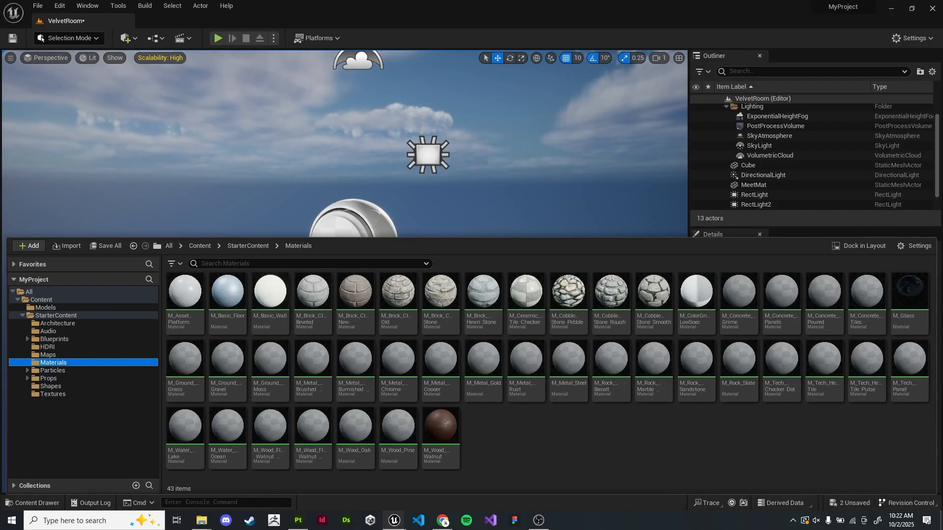
right_click(497, 440)
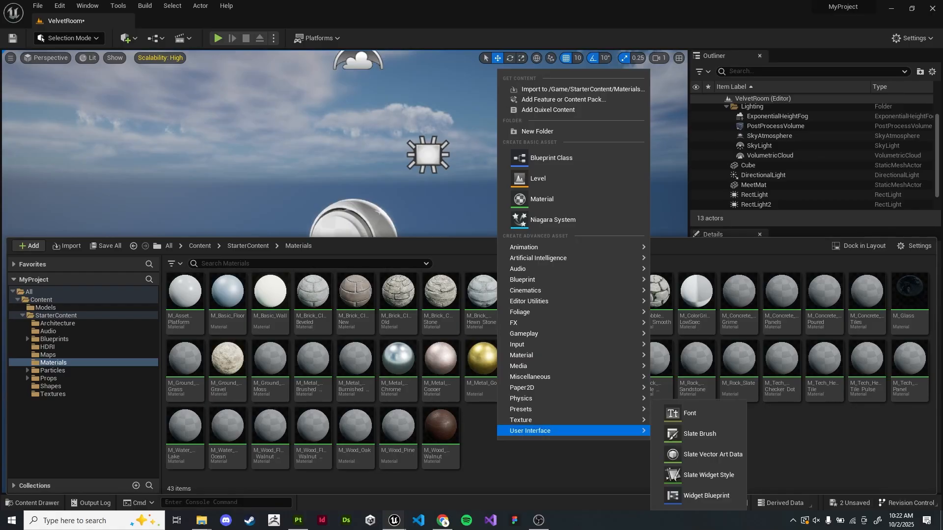
click(542, 199)
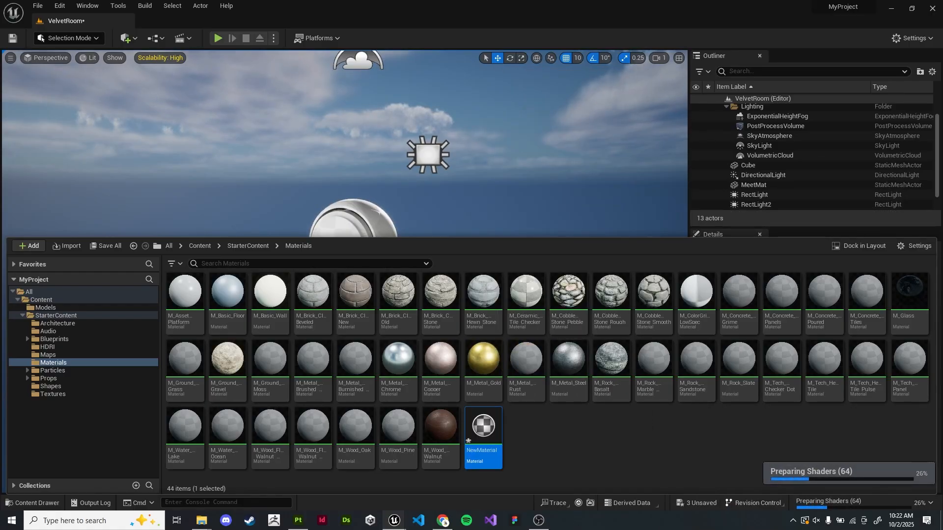
double_click(484, 426)
Enlarge the material editor's details area, bring the whole NewMaterial node into view, and maximize the editor window
scroll(412, 308, down, 4)
scroll(545, 286, up, 3)
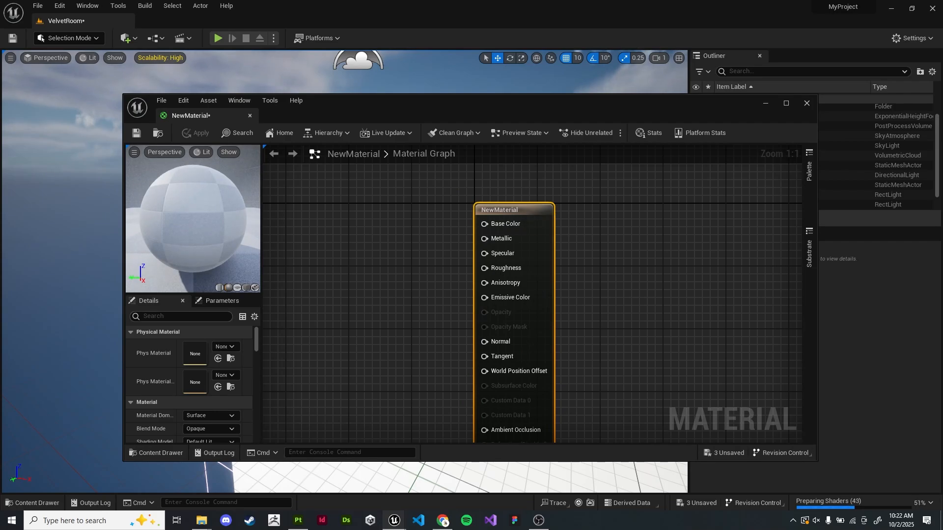
drag(193, 293, 193, 264)
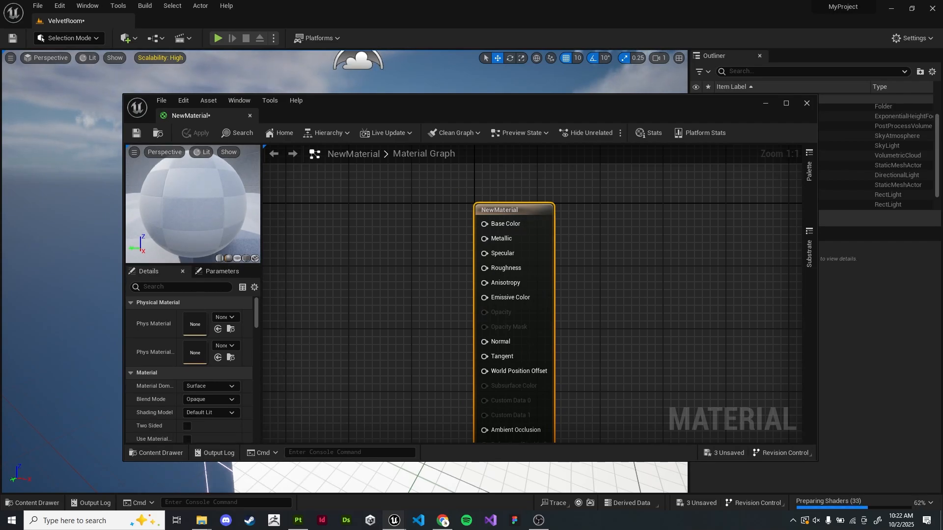
right_drag(338, 305, 362, 252)
scroll(491, 307, down, 1)
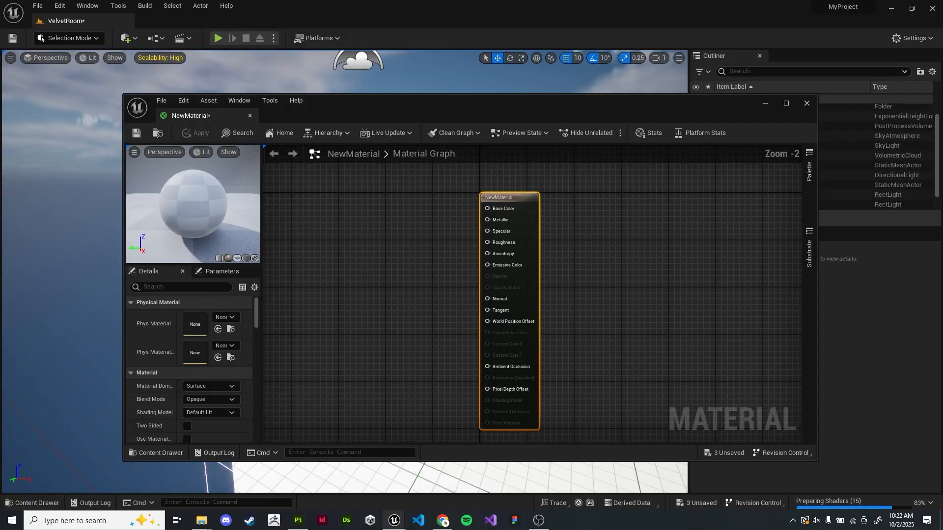
mouse_move(381, 255)
right_down()
mouse_move(503, 245)
mouse_move(497, 272)
mouse_move(485, 274)
right_up()
scroll(524, 274, down, 3)
scroll(495, 274, up, 1)
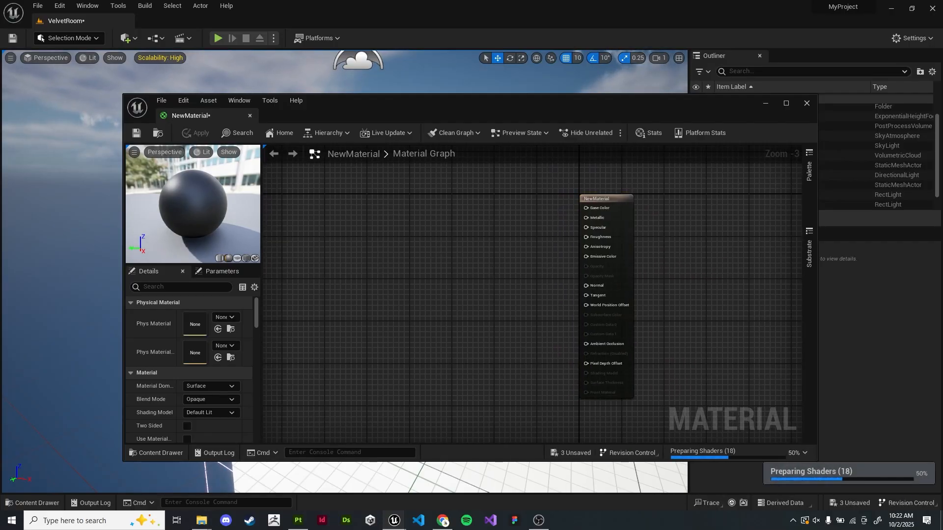
key(ctrl+space)
key(ctrl+space)
key(ctrl+space)
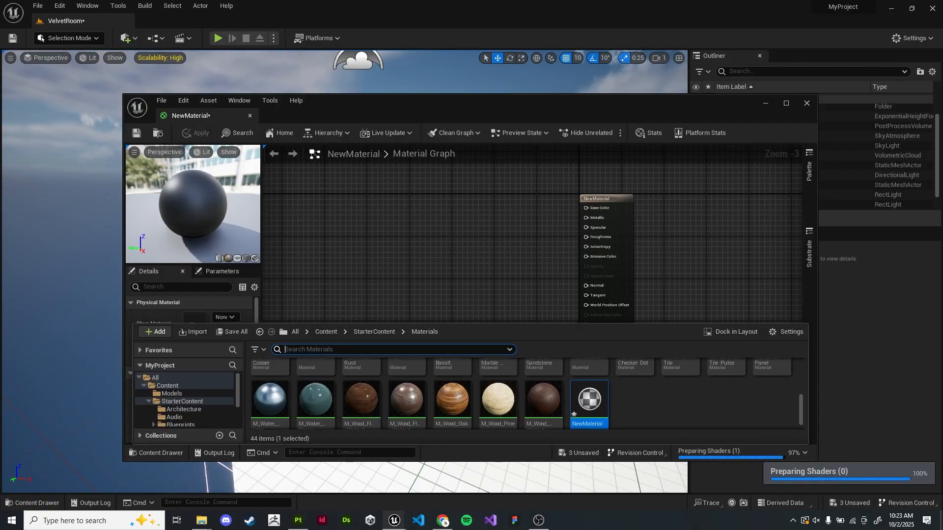
key(super+Up)
Open the StarterContent Textures folder from the material editor and browse its textures
key(ctrl+space)
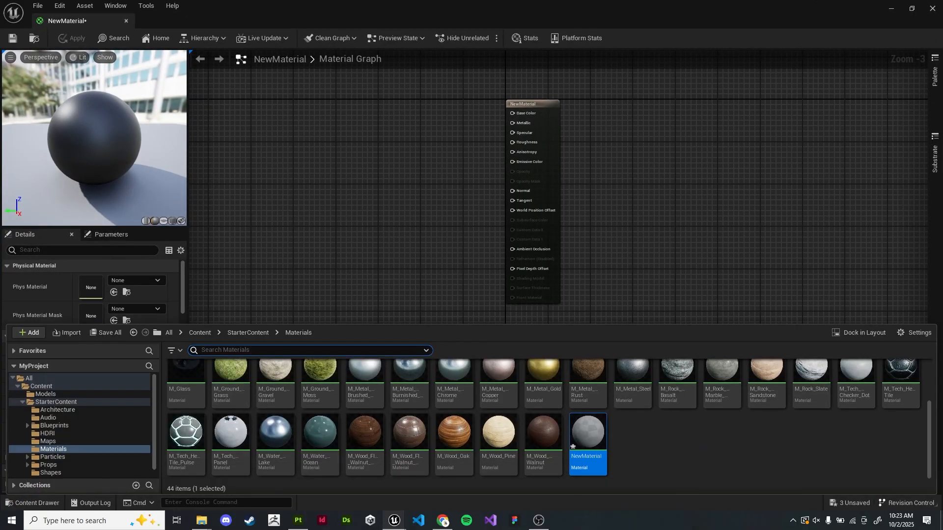
scroll(80, 441, down, 1)
click(53, 473)
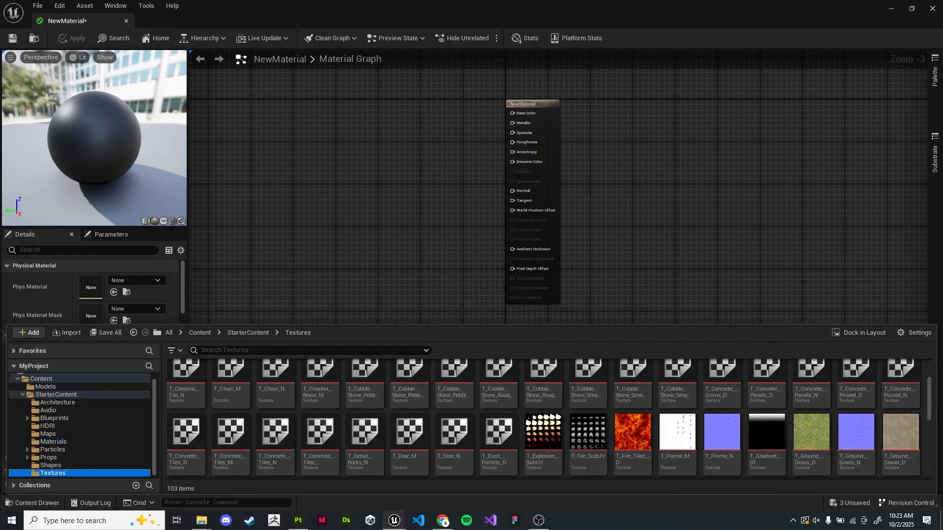
scroll(678, 442, down, 4)
scroll(764, 403, up, 8)
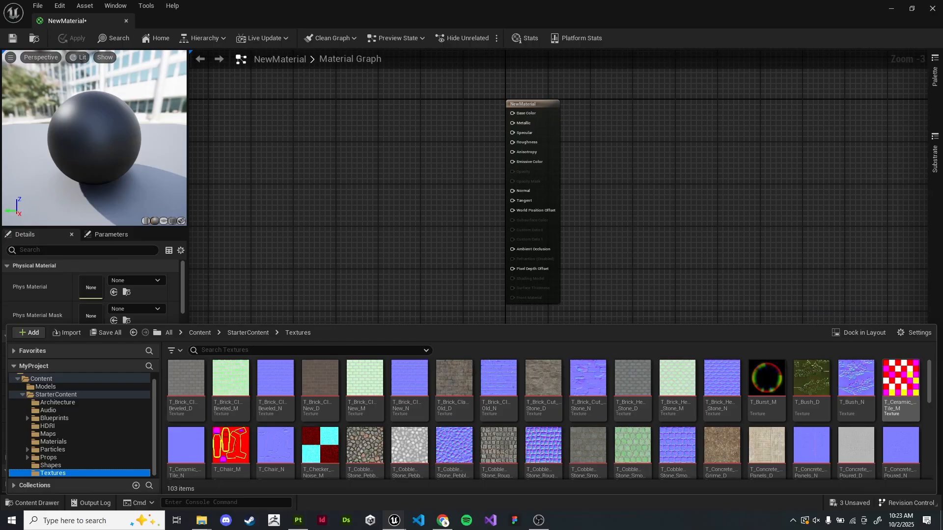
right_click(677, 388)
mouse_move(830, 150)
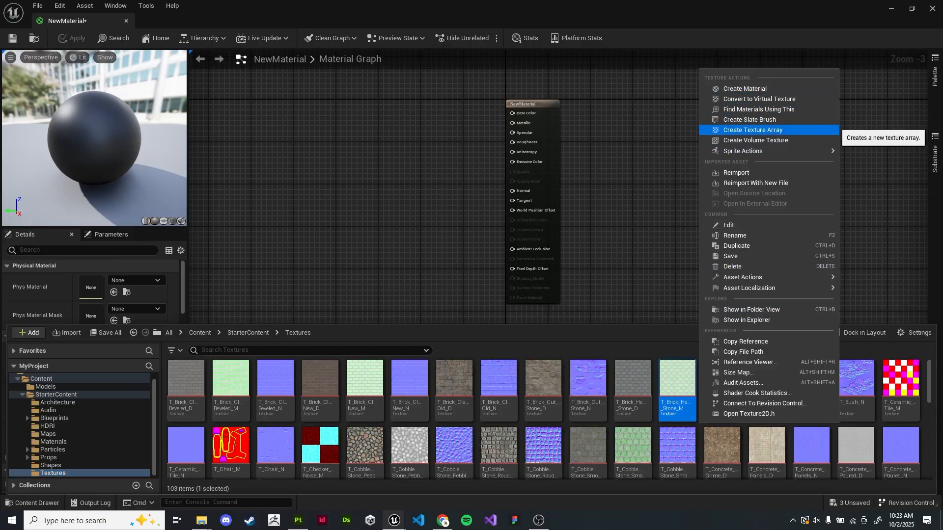
click(818, 89)
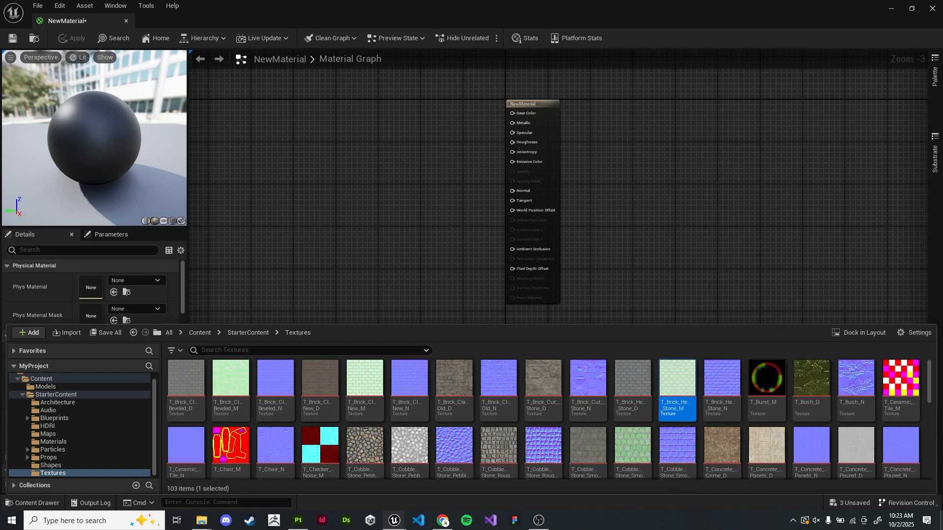
click(174, 350)
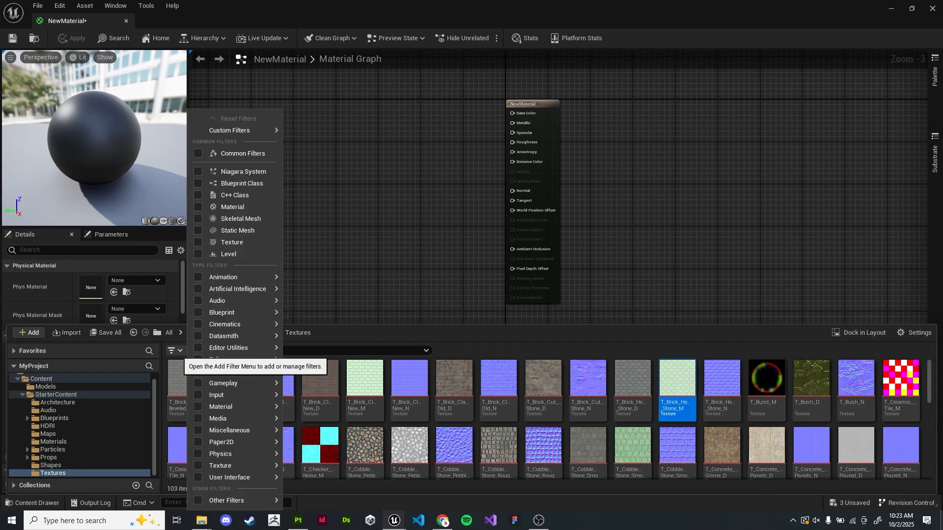
click(178, 350)
Import all nine MeetMat head, body and base textures from Desktop > MeetMat > Unreal Textures into the Textures folder
click(67, 333)
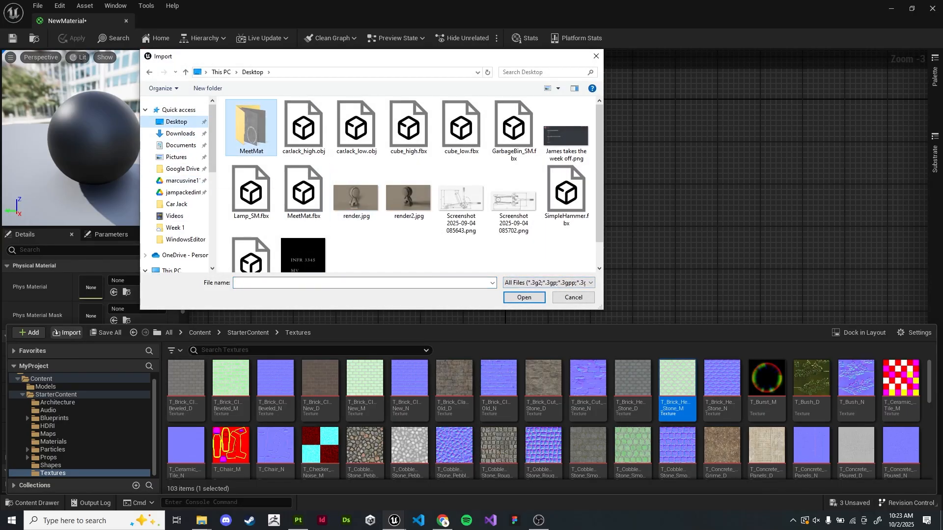
double_click(251, 126)
double_click(252, 127)
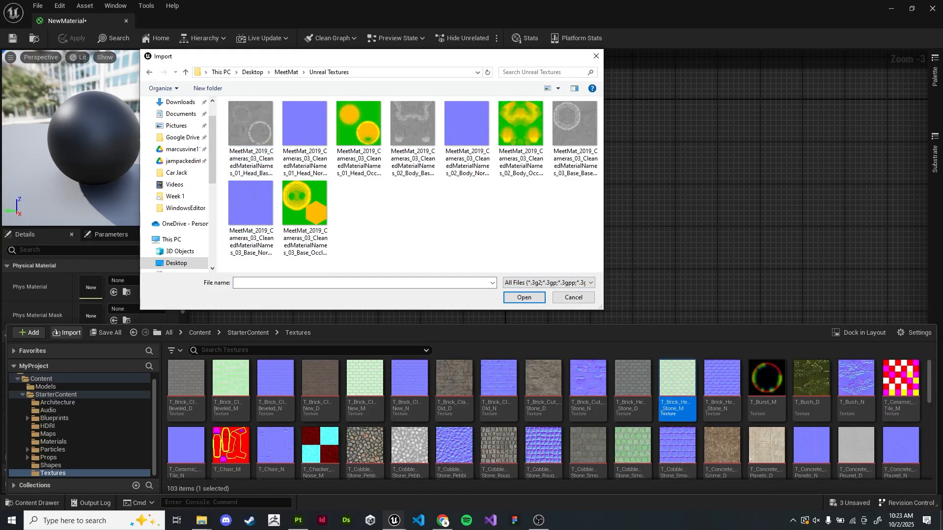
drag(585, 249, 247, 130)
click(524, 298)
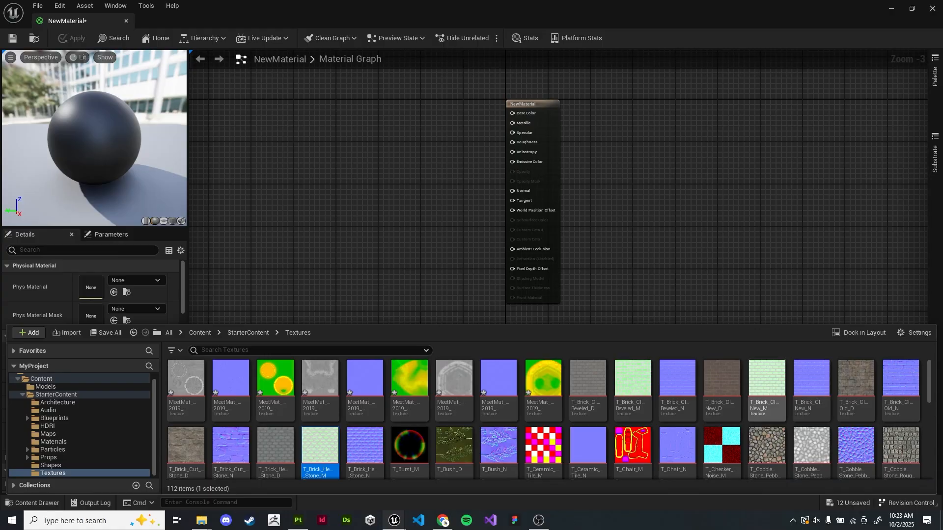
Open the imported MeetMat 03_Base_Normal texture for inspection
click(499, 402)
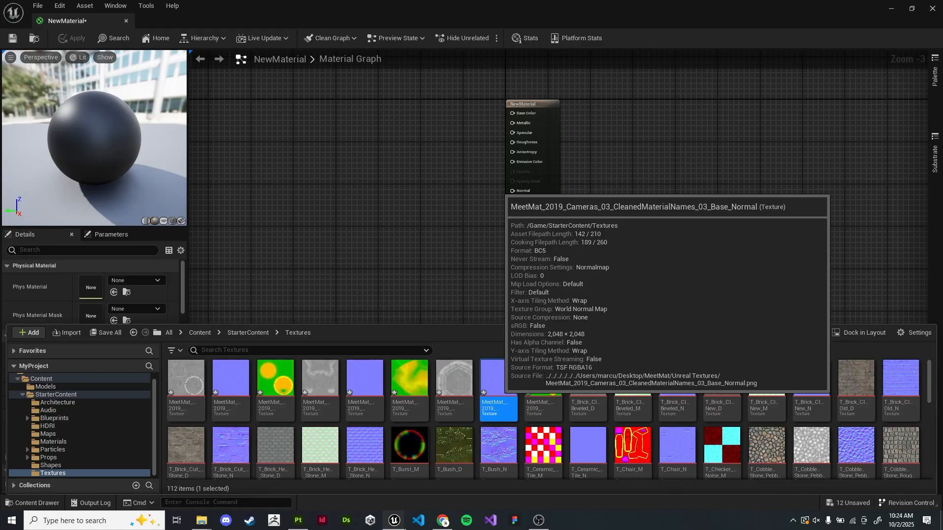
double_click(499, 407)
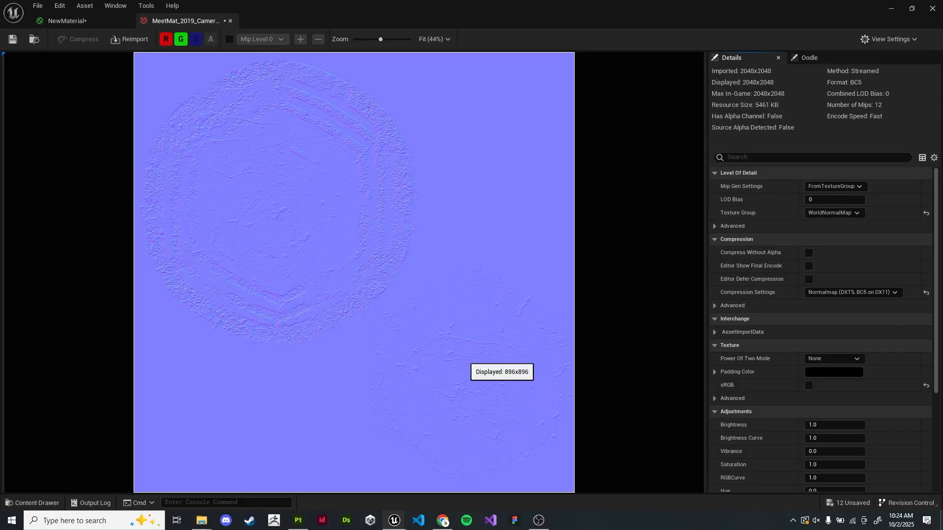
Save the MeetMat 03_Base_Normal texture and close it
scroll(466, 356, down, 1)
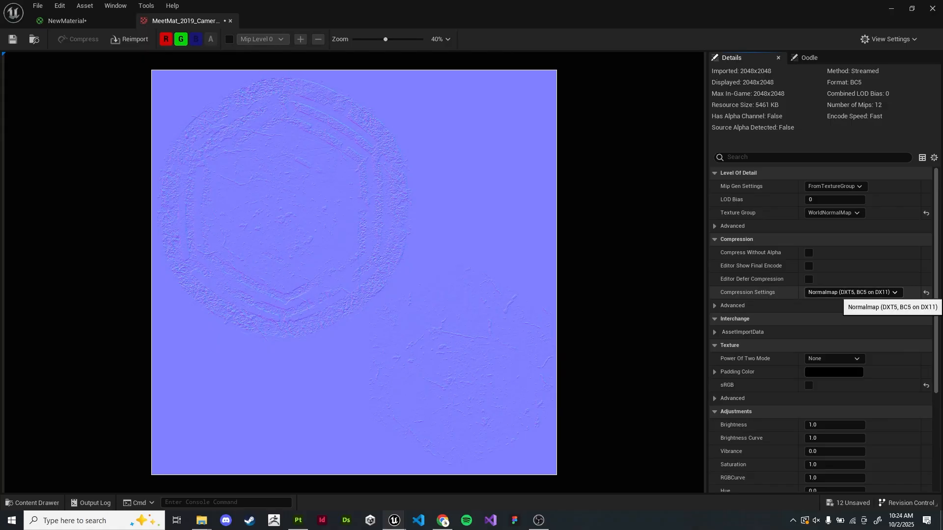
click(13, 38)
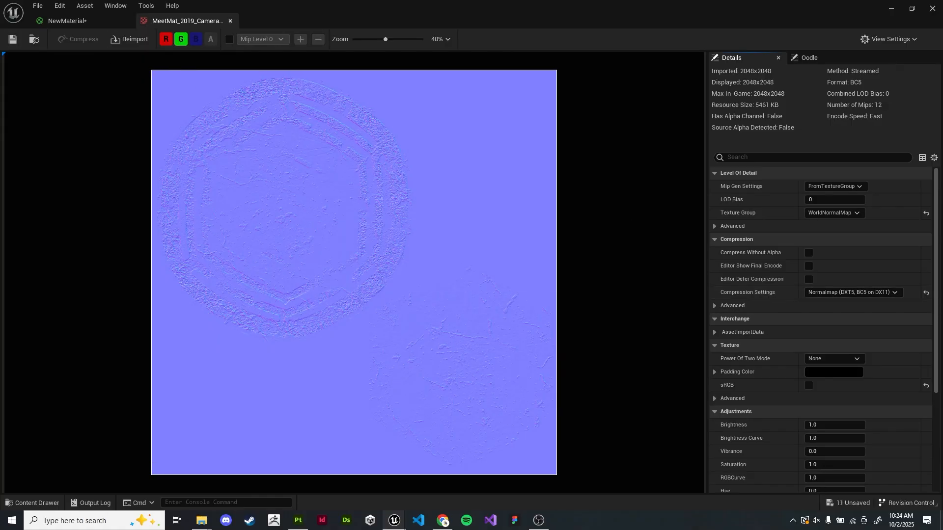
click(230, 21)
Open the MeetMat 03_Base_OcclusionRoughnessMetallic texture and set its compression to Masks (no sRGB)
key(ctrl+space)
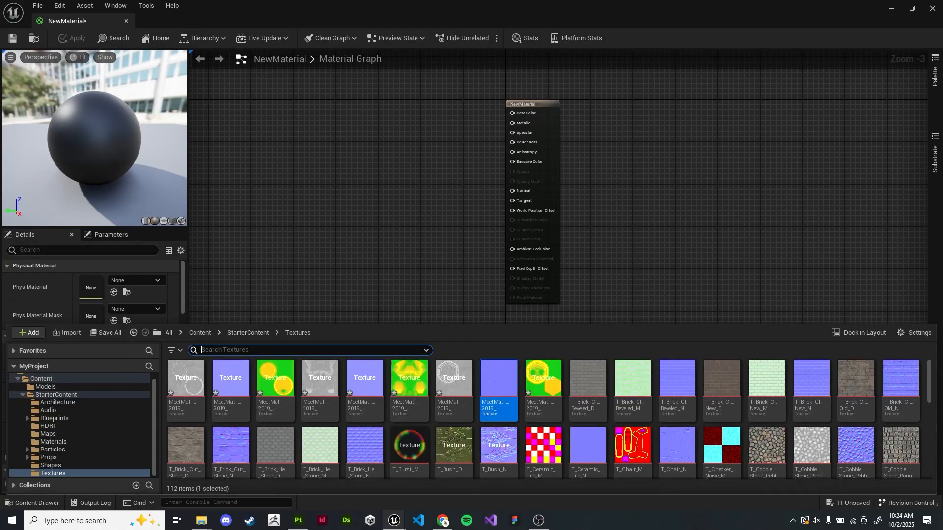
double_click(543, 390)
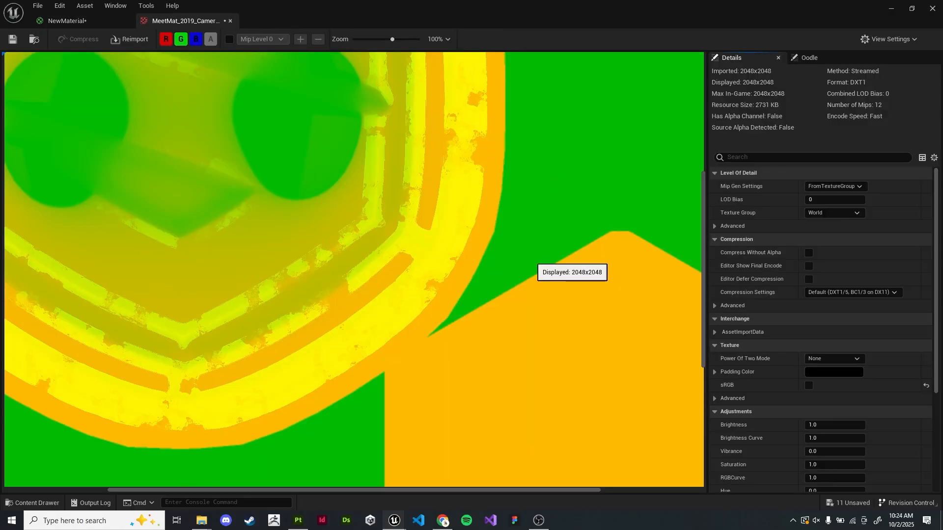
scroll(454, 321, down, 10)
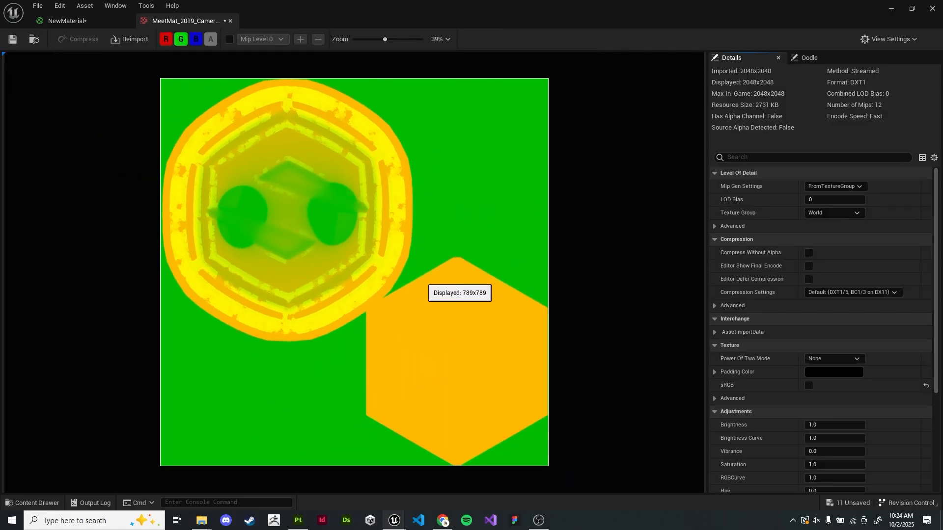
scroll(425, 279, up, 1)
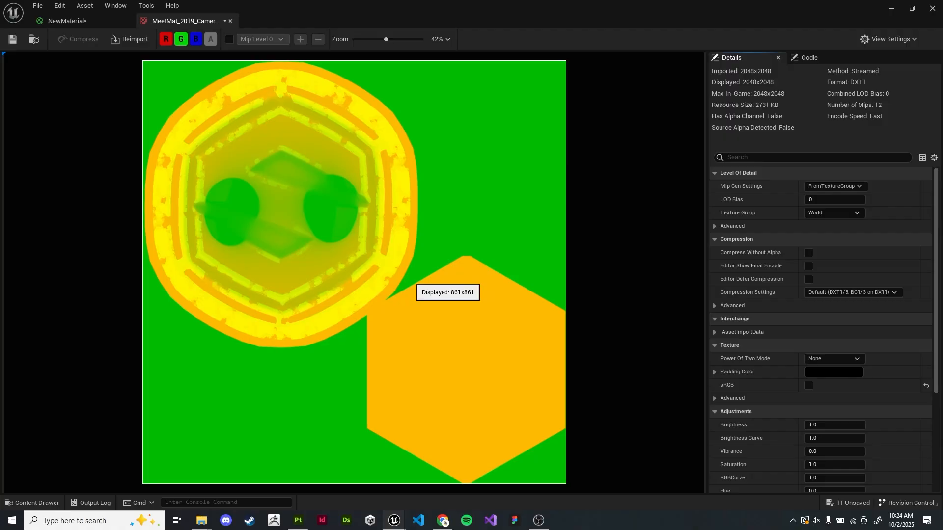
scroll(411, 280, down, 2)
scroll(406, 278, up, 1)
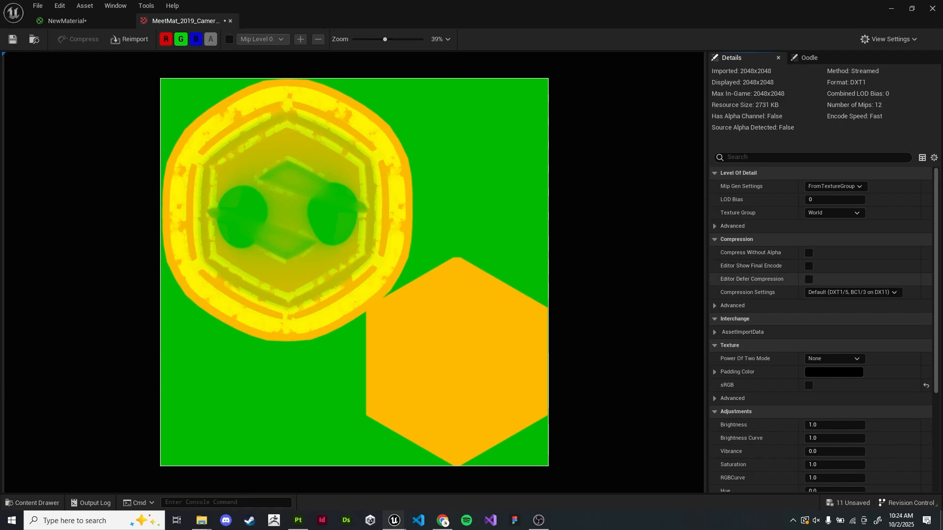
click(850, 292)
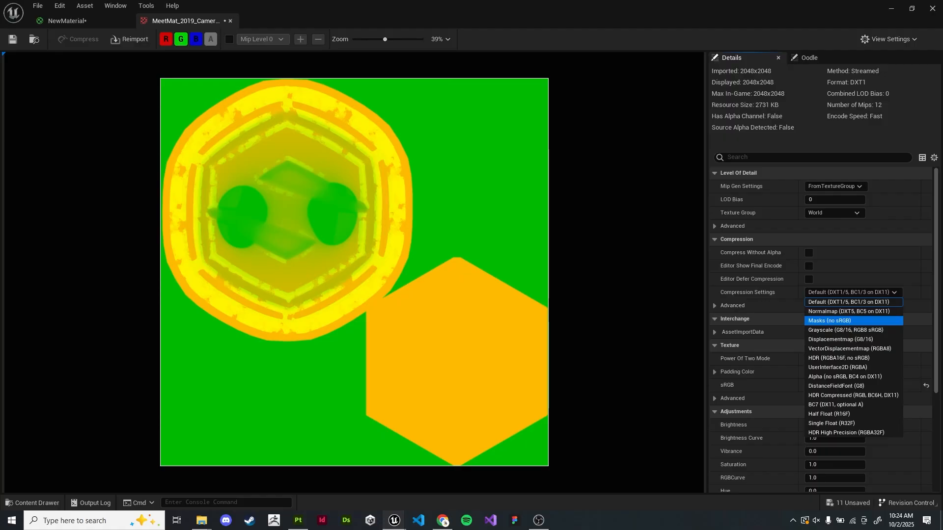
click(829, 321)
scroll(822, 329, down, 5)
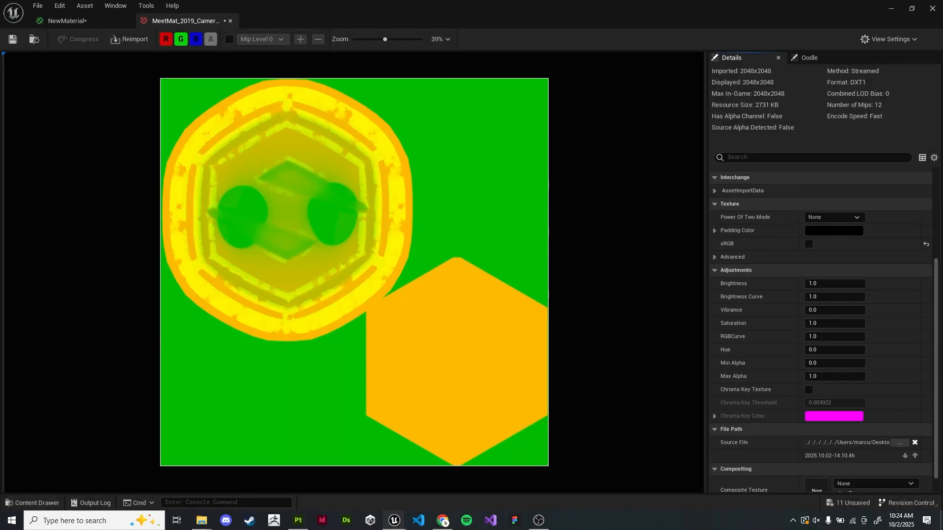
Inspect the Base texture's red, green and blue channels separately, restore all of them, and save and close the texture
click(166, 38)
click(196, 39)
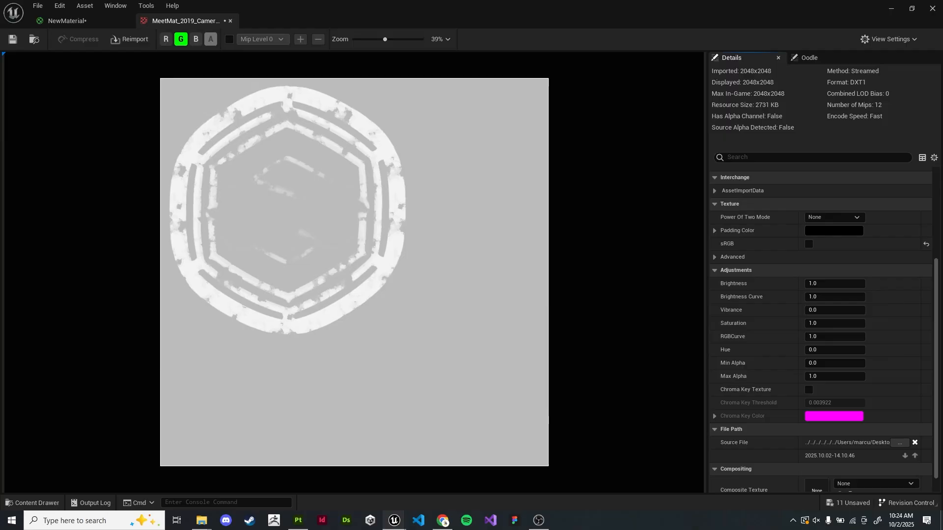
click(181, 39)
click(166, 39)
click(196, 39)
click(166, 38)
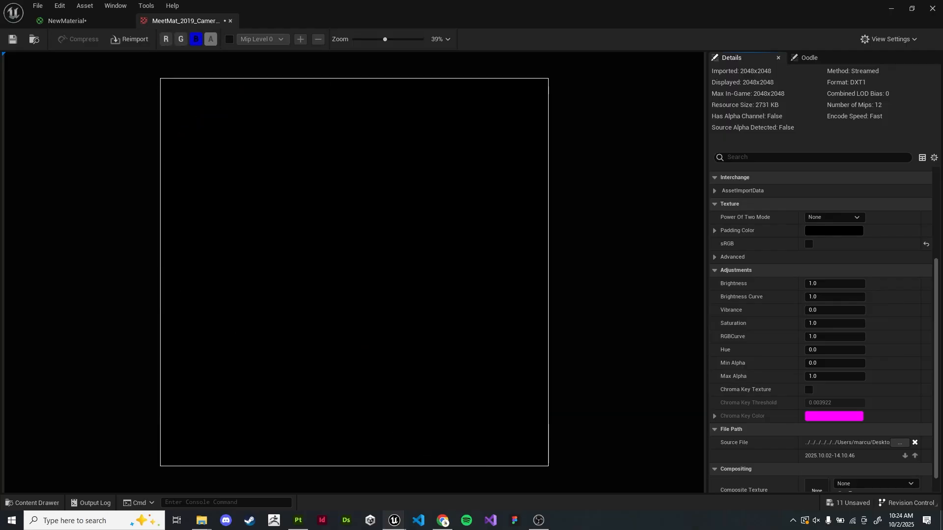
click(165, 39)
click(180, 39)
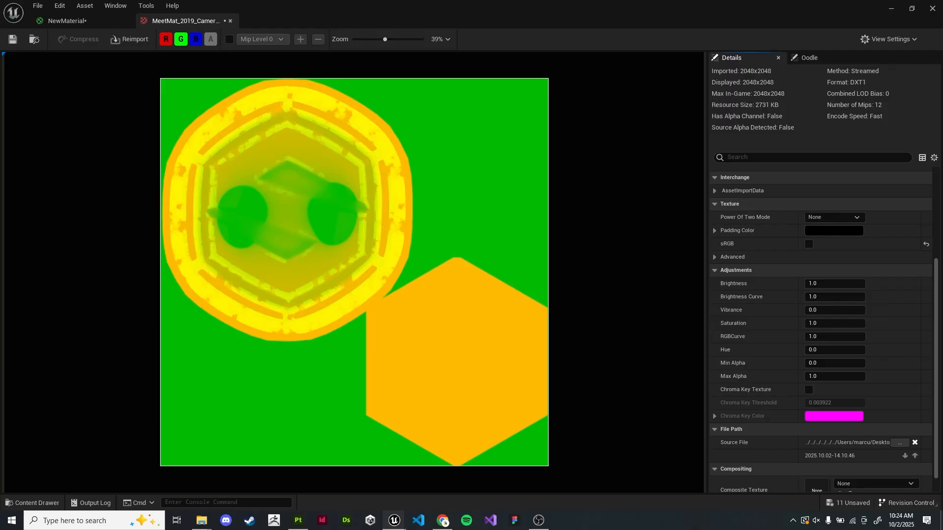
scroll(824, 334, down, 1)
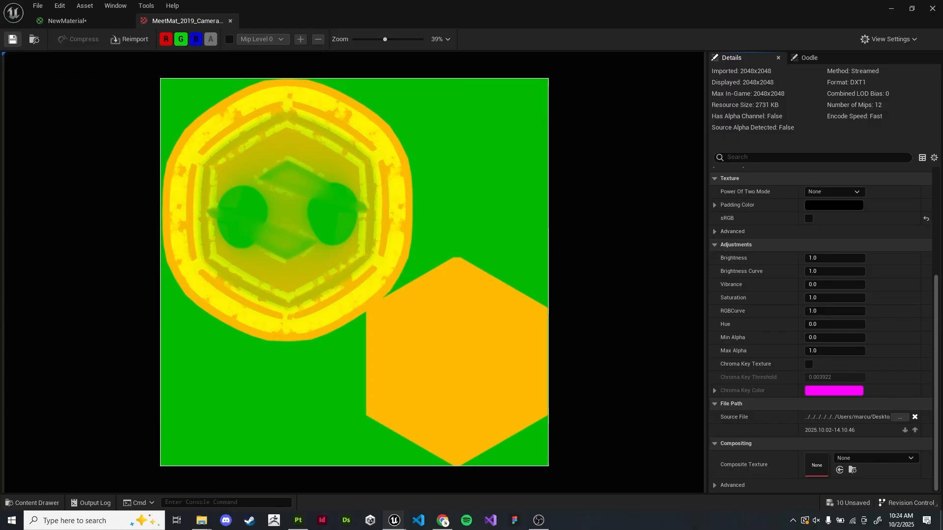
click(230, 21)
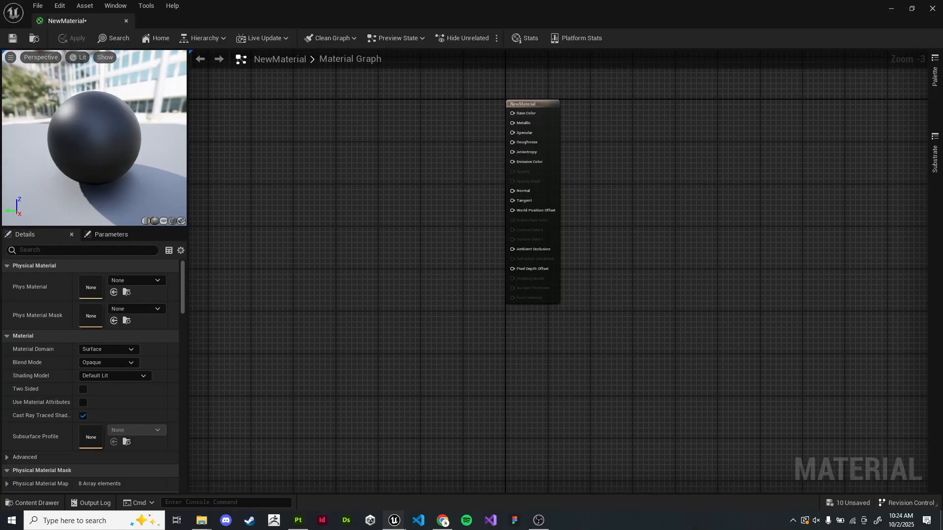
Open the Body and Head OcclusionRoughnessMetallic textures, and save the Head texture after viewing its compression options
key(ctrl+space)
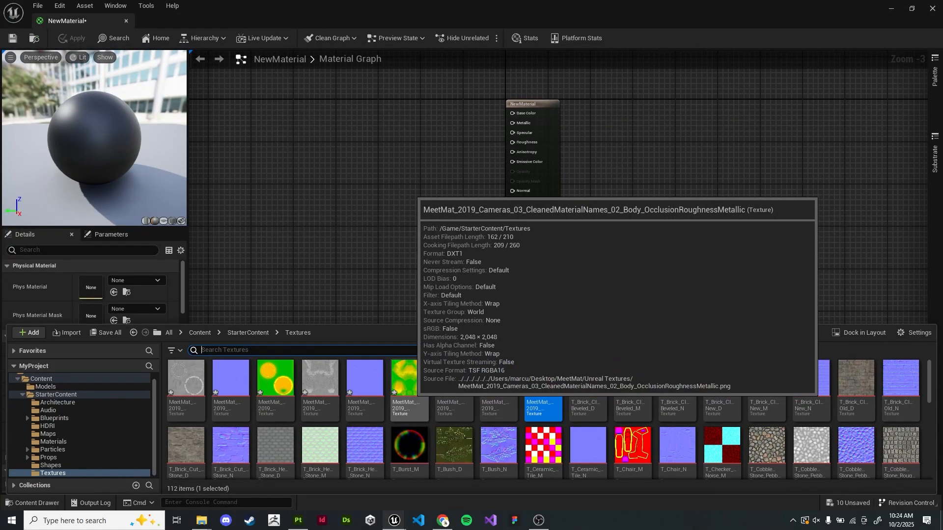
double_click(409, 378)
key(ctrl+space)
double_click(275, 379)
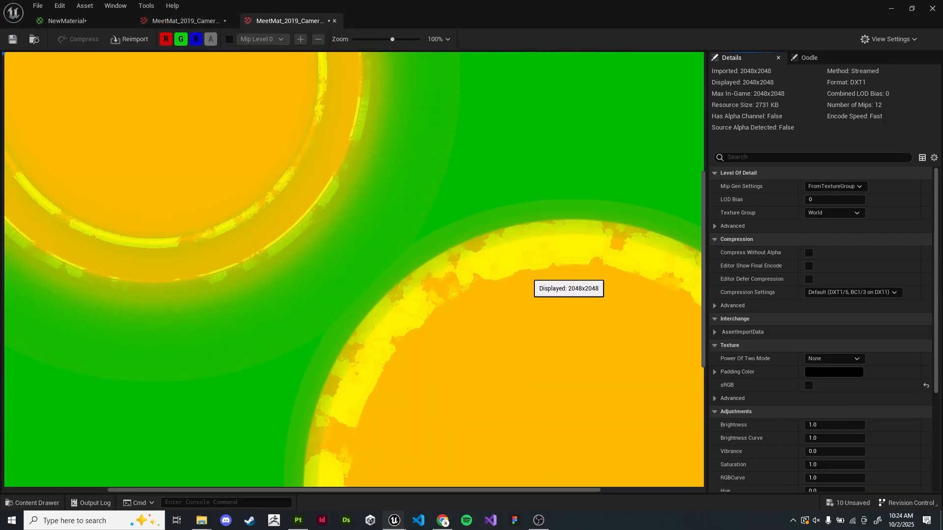
click(839, 293)
key(Escape)
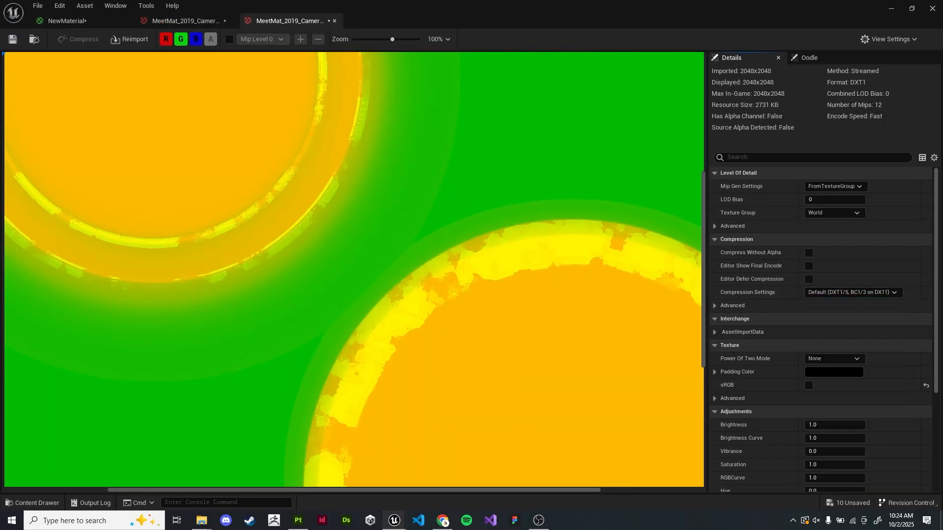
scroll(820, 334, down, 6)
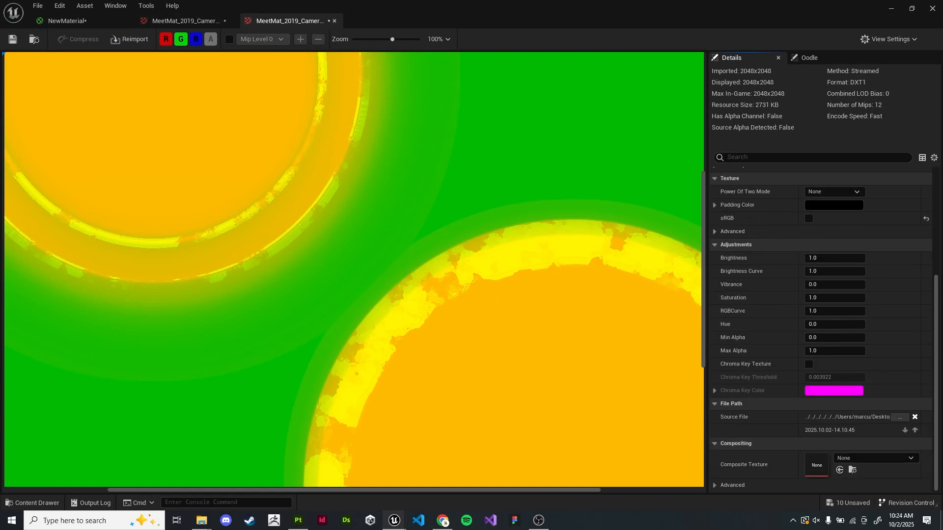
key(ctrl+s)
Set the Body OcclusionRoughnessMetallic texture's compression to Masks (no sRGB), save it, and close both open textures
click(186, 20)
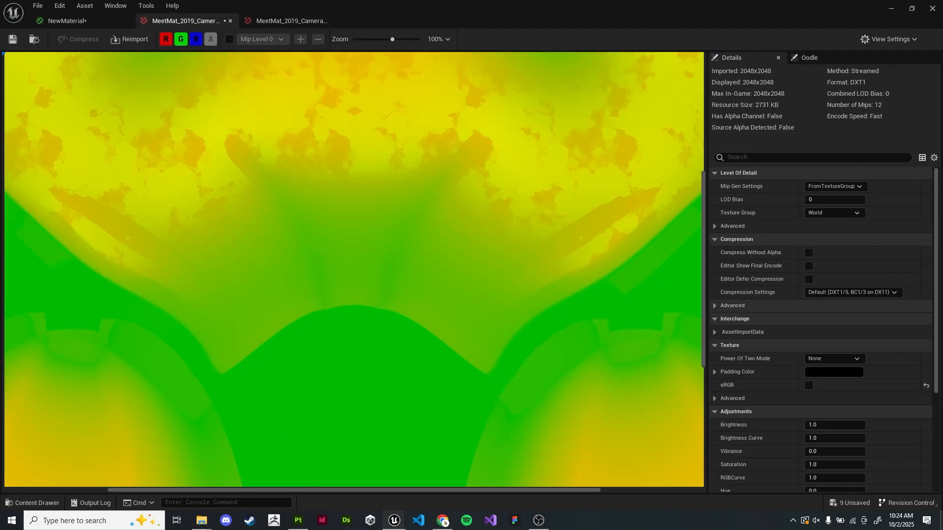
scroll(808, 379, up, 2)
click(853, 214)
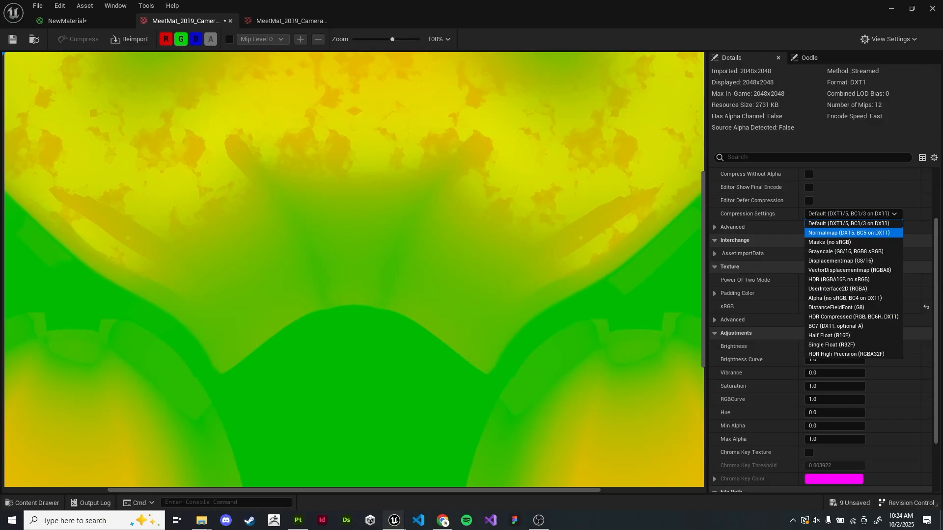
click(829, 243)
click(835, 242)
click(13, 39)
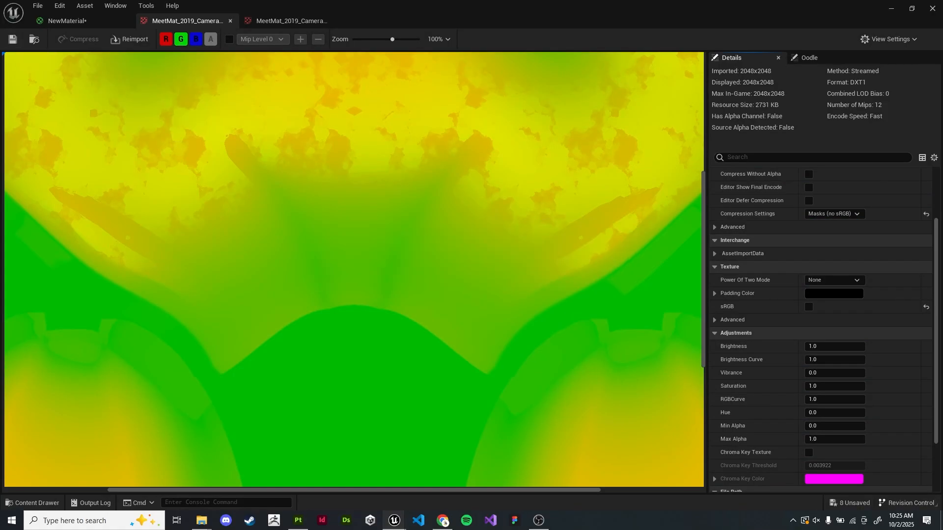
click(230, 20)
click(230, 21)
Add the MeetMat 01_Head_BaseColor texture to the NewMaterial graph as a Texture Sample left of the material node
scroll(463, 269, up, 2)
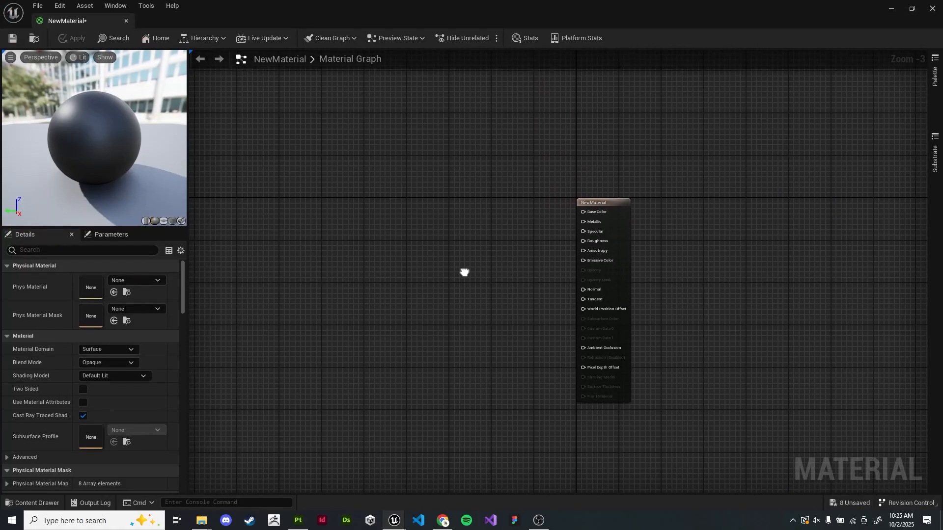
key(ctrl+space)
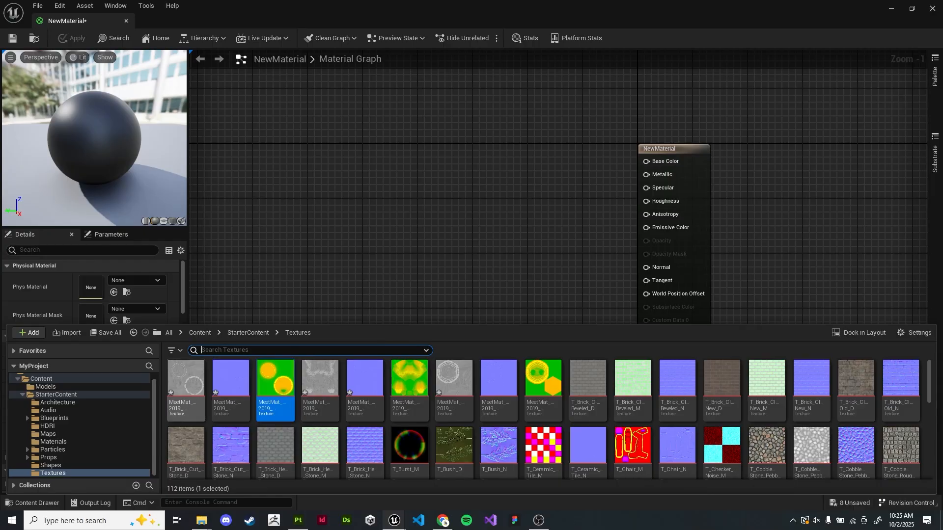
click(186, 390)
key(ctrl+space)
key(ctrl+space)
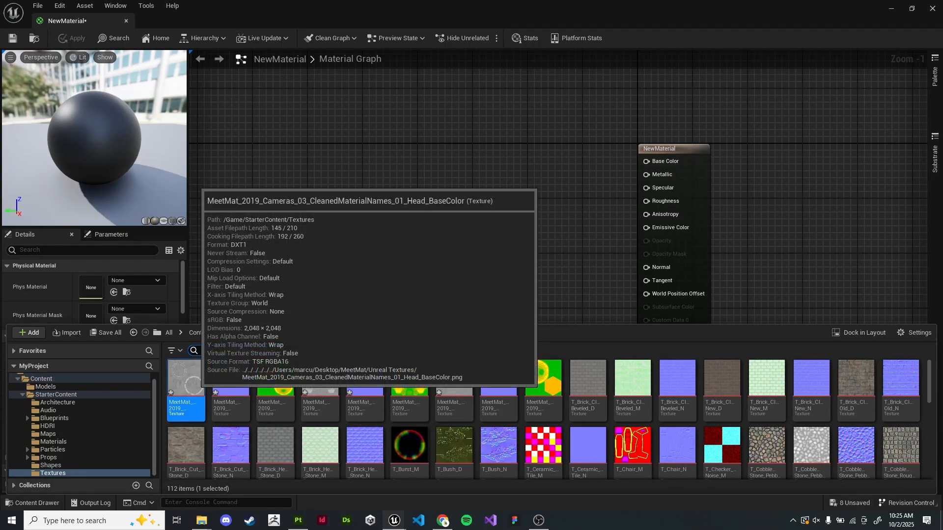
drag(186, 378, 273, 142)
click(245, 197)
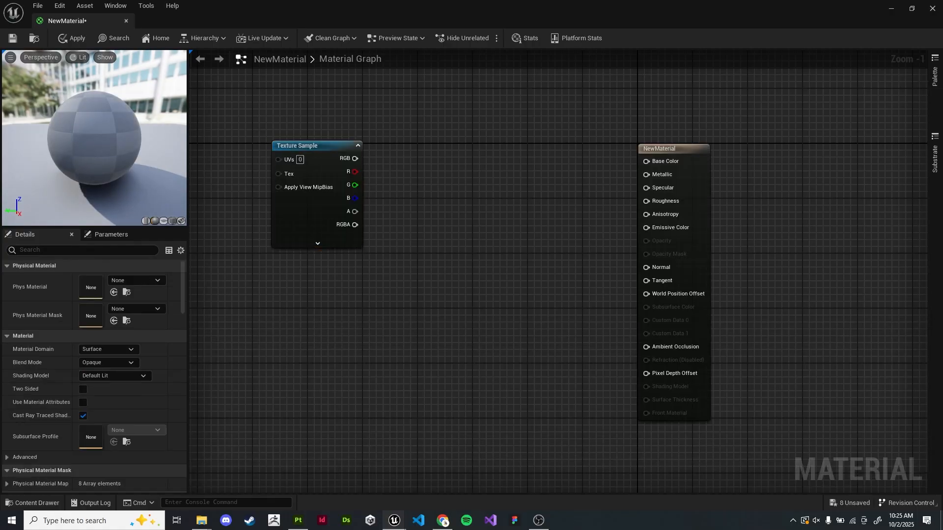
Add the 01_Head_Normal and Head OcclusionRoughnessMetallic textures to the material graph as Texture Samples below the base color sample
key(ctrl+space)
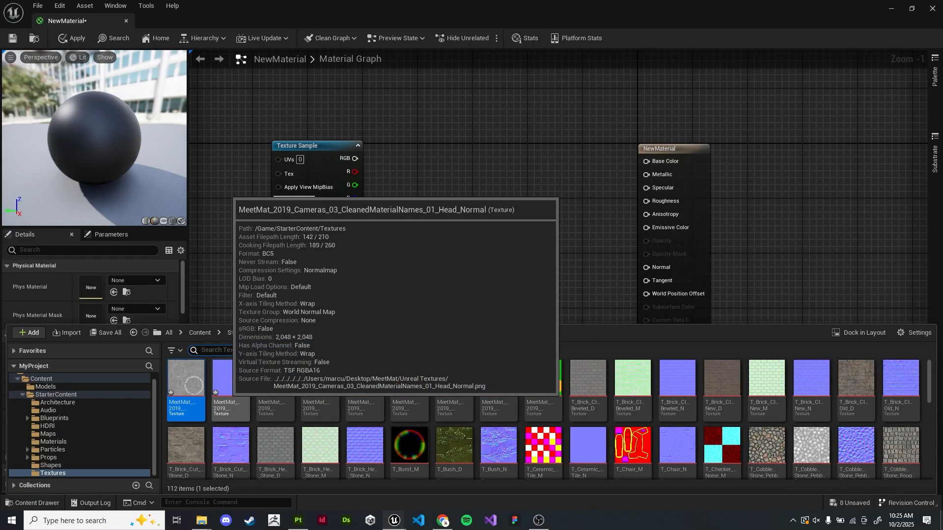
drag(228, 388, 293, 267)
right_drag(418, 271, 434, 147)
click(434, 147)
key(ctrl+space)
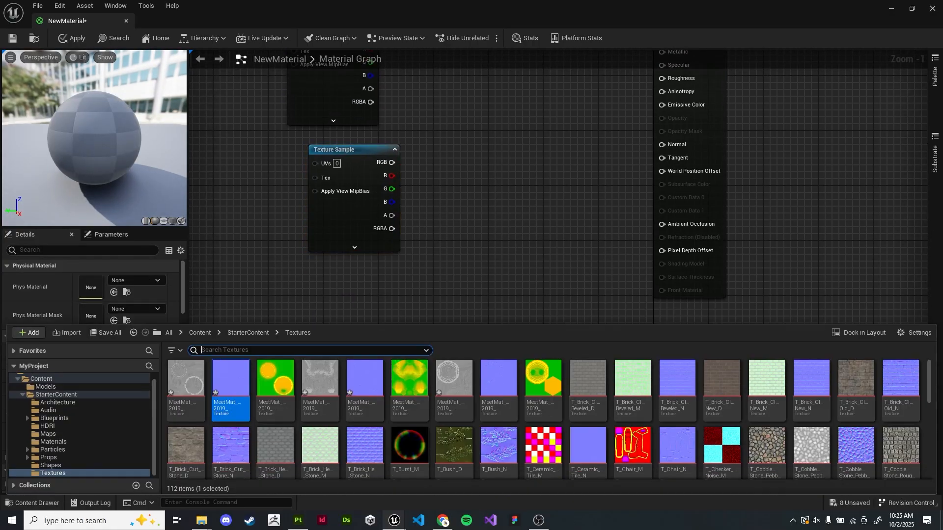
drag(276, 378, 393, 295)
key(ctrl+space)
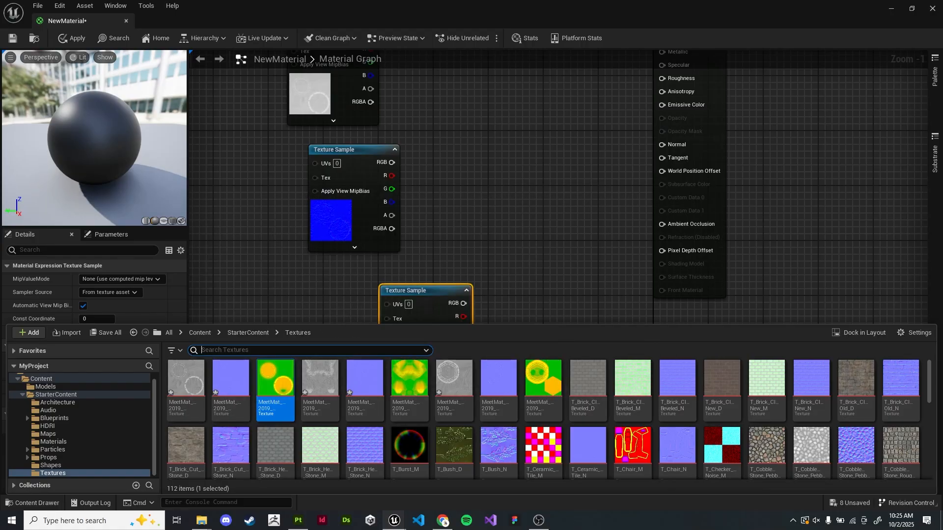
click(484, 229)
right_drag(483, 205, 467, 293)
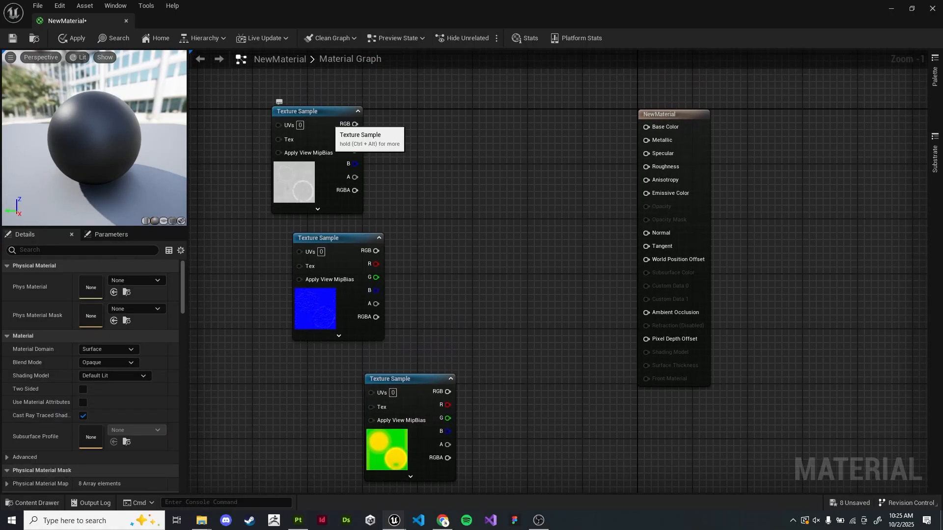
Connect the base color sample's RGB output to Base Color and the normal sample's RGB output to Normal, spacing the nodes apart
drag(329, 120, 343, 104)
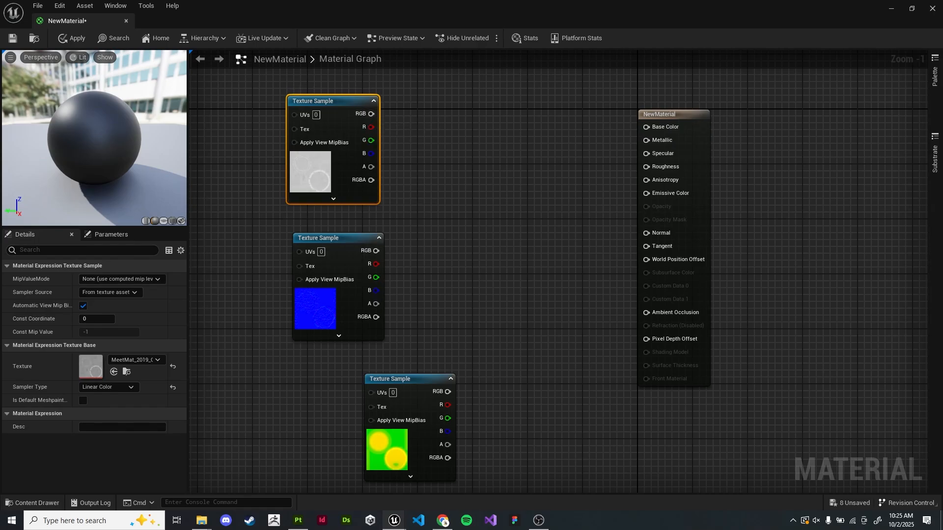
drag(371, 114, 646, 127)
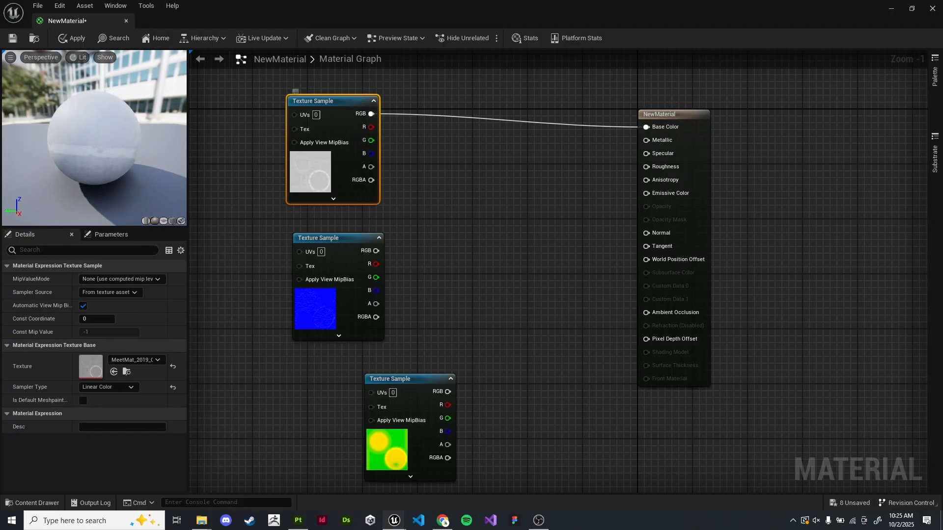
drag(343, 244, 647, 233)
right_drag(417, 271, 443, 272)
drag(344, 239, 254, 260)
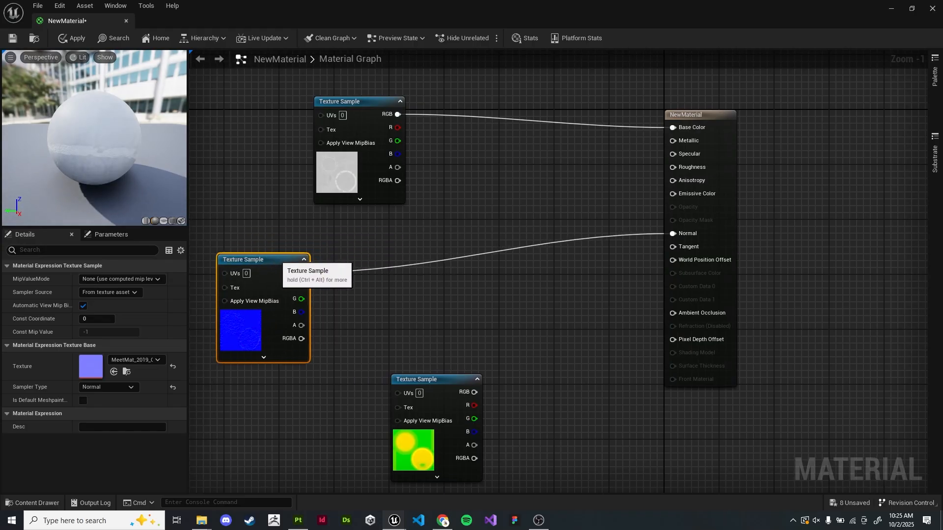
Inspect the surface detail up close on the preview sphere, and move the normal map's Texture Sample slightly lower in the graph
drag(74, 133, 135, 152)
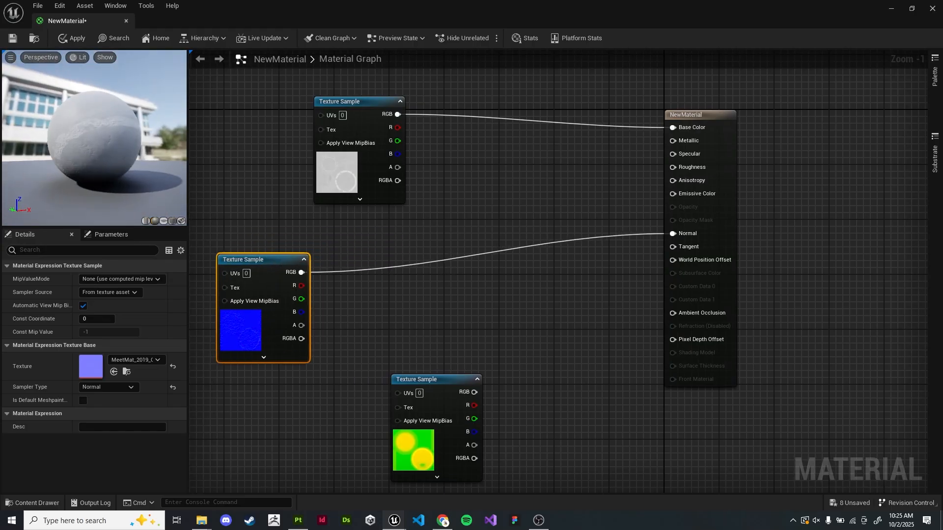
scroll(93, 138, up, 3)
right_drag(363, 321, 396, 305)
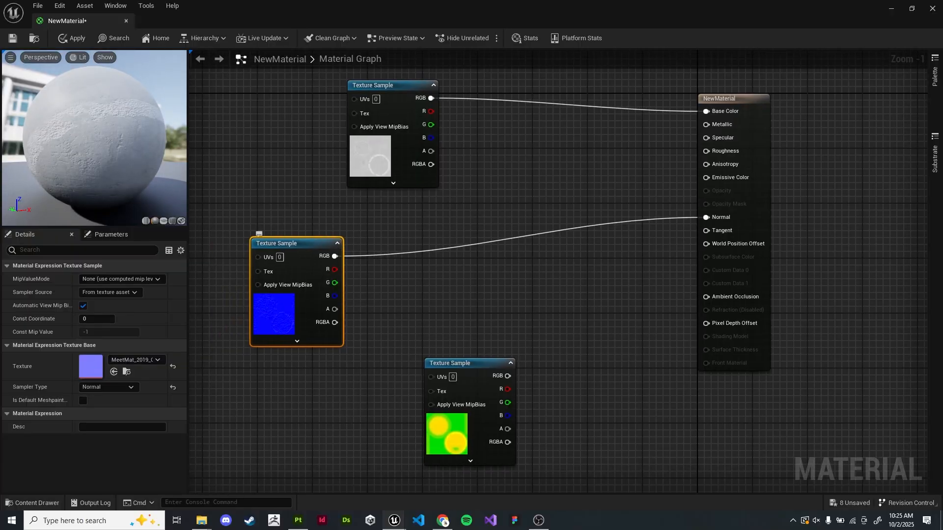
drag(319, 245, 319, 273)
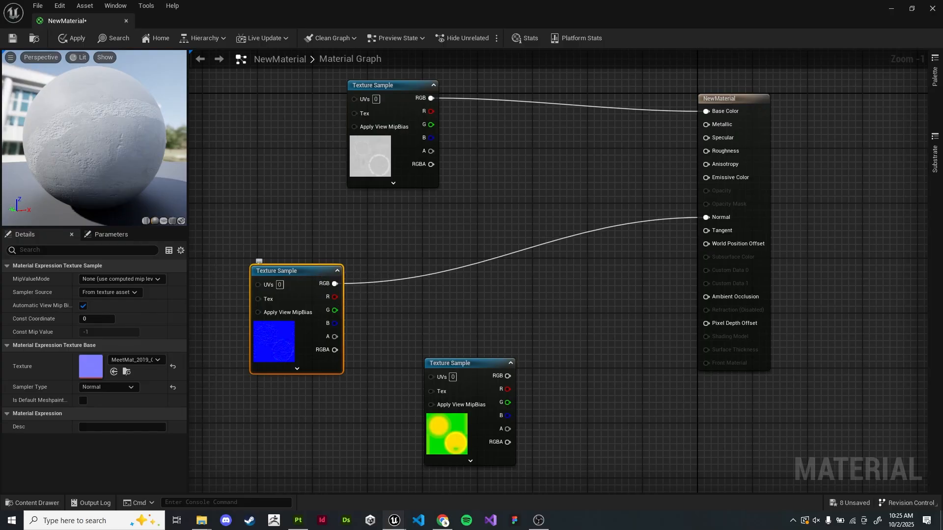
Move the OcclusionRoughnessMetallic Texture Sample up between the base color sample and the material's output node
right_drag(456, 192, 439, 151)
scroll(353, 261, up, 1)
drag(456, 351, 517, 128)
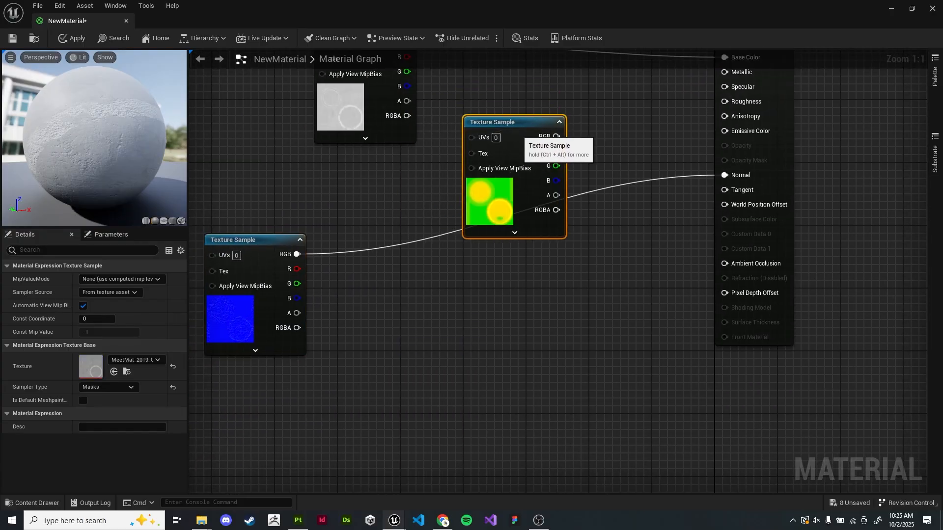
right_drag(636, 215, 527, 313)
right_drag(544, 212, 486, 218)
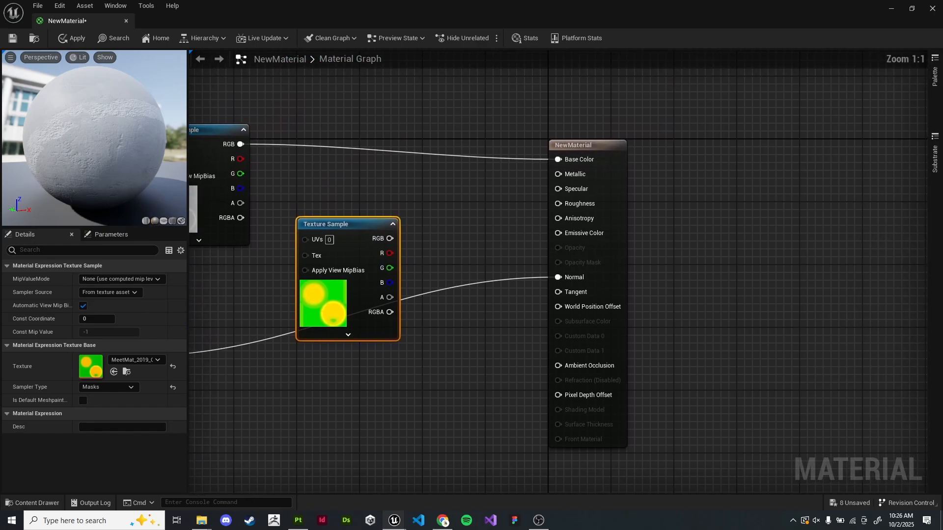
Connect the mask sample's R to Ambient Occlusion, G to Roughness and B to Metallic, then save the material
drag(389, 253, 559, 367)
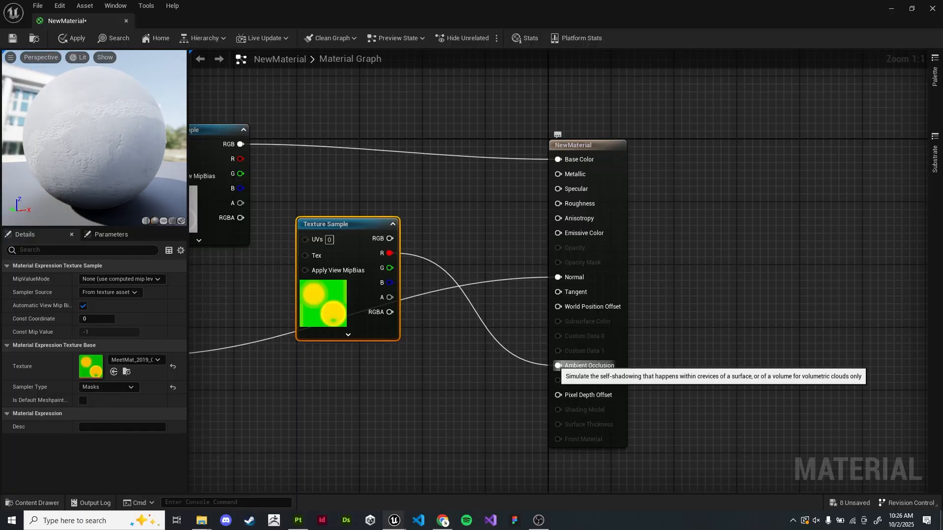
drag(390, 267, 559, 203)
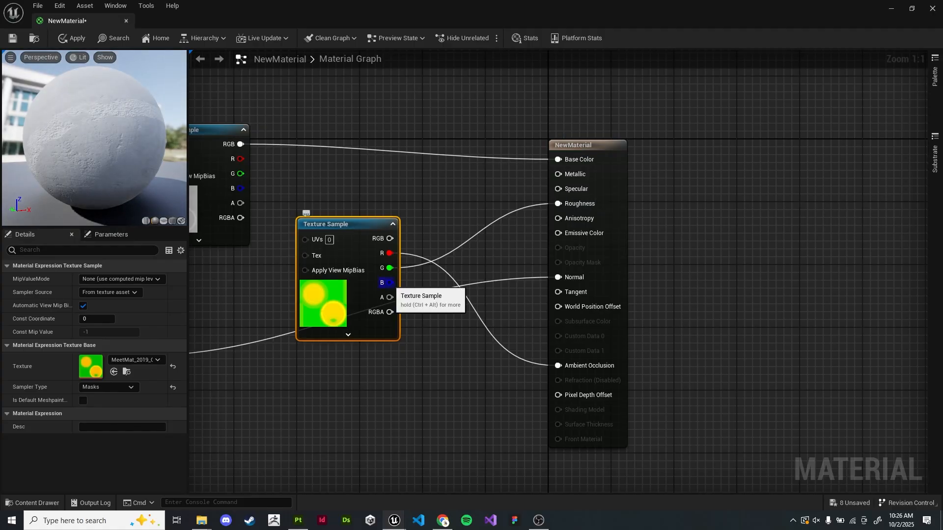
drag(389, 282, 558, 174)
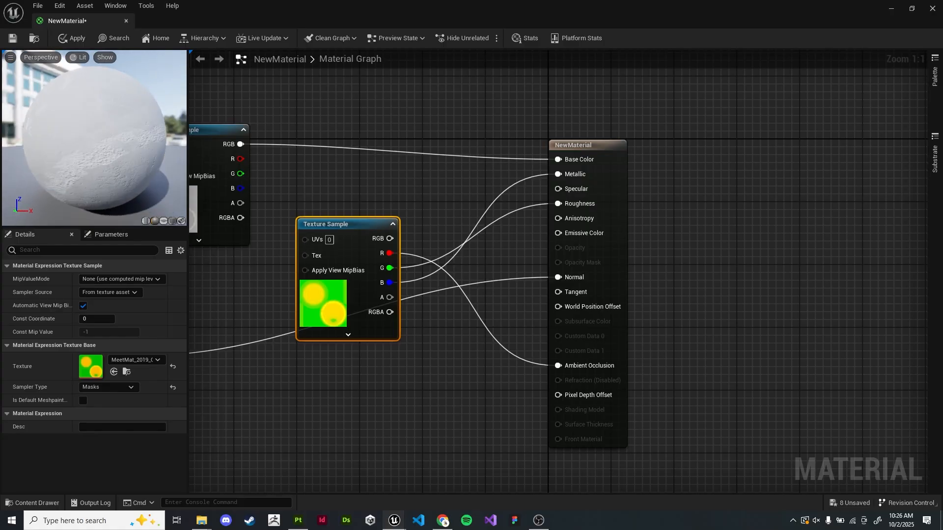
drag(94, 137, 182, 140)
click(12, 38)
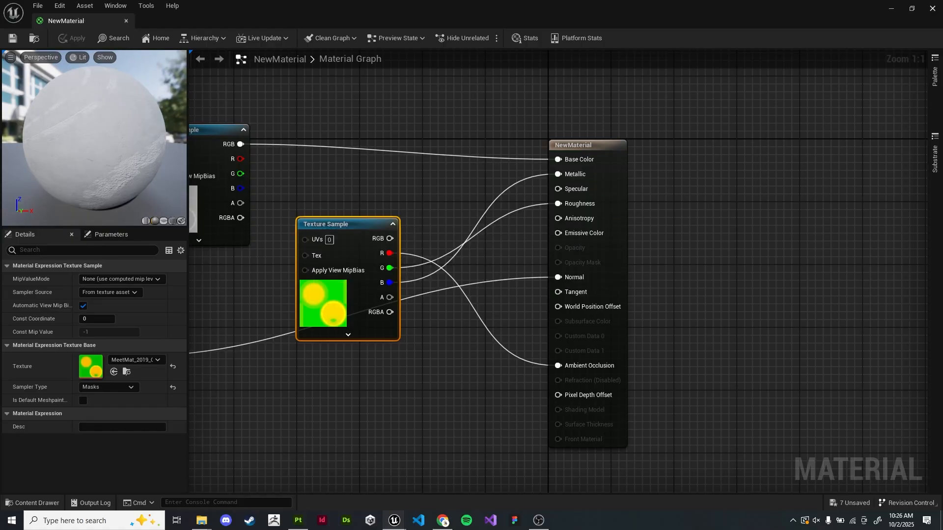
Return to the VelvetRoom level and rename NewMaterial in the StarterContent Materials folder as Mat
key(alt+Tab)
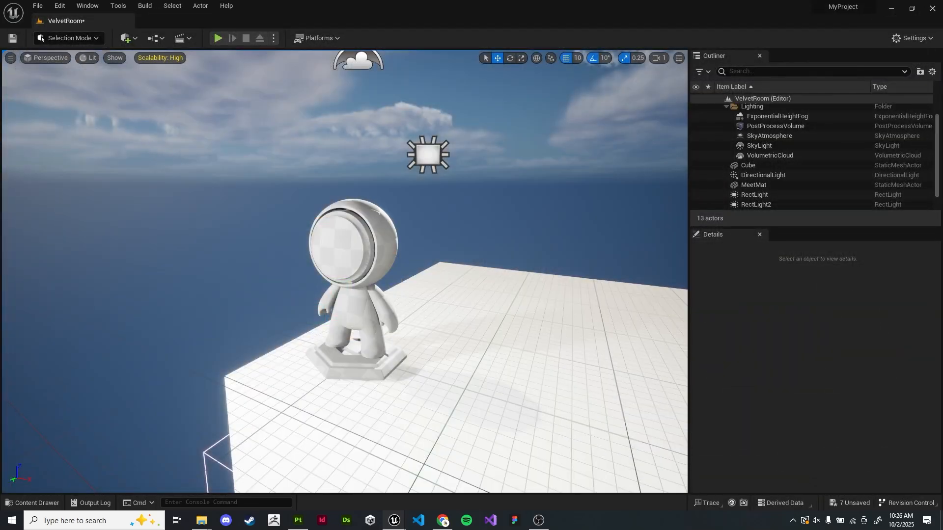
key(ctrl+space)
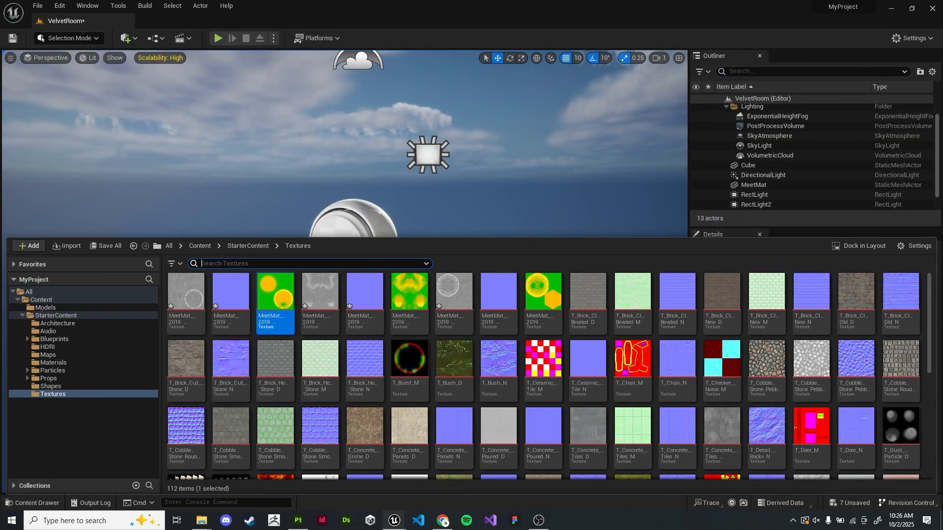
click(53, 363)
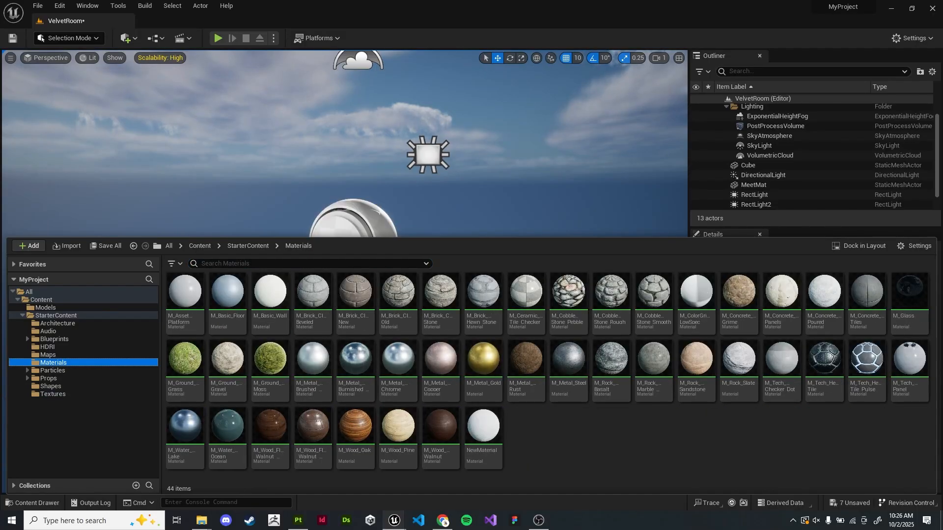
click(483, 437)
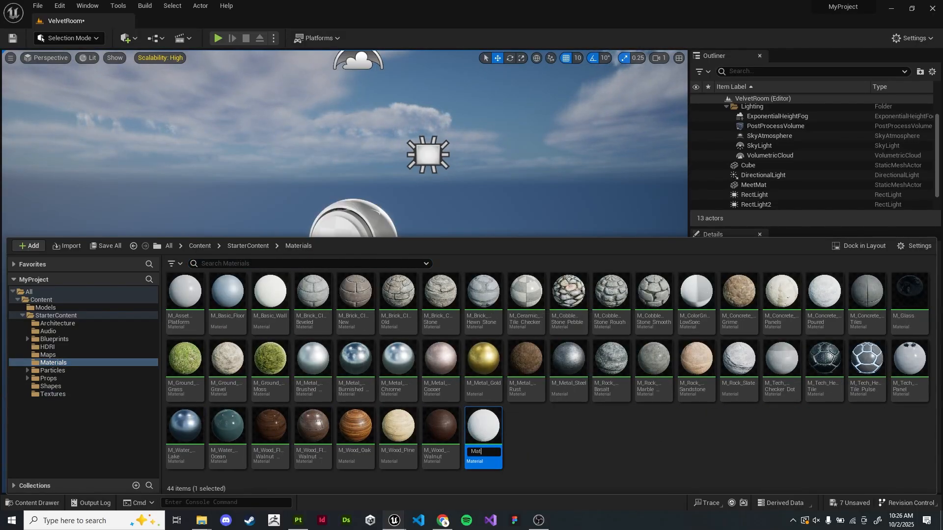
click(541, 437)
Apply the Mat material to MeetMat's head in the level and view it up close
drag(484, 425, 355, 219)
right_drag(355, 219, 319, 206)
key(w)
key(s)
Delete the SkyLight2 and DirectionalLight actors from the level, and select the MeetMat model
click(574, 107)
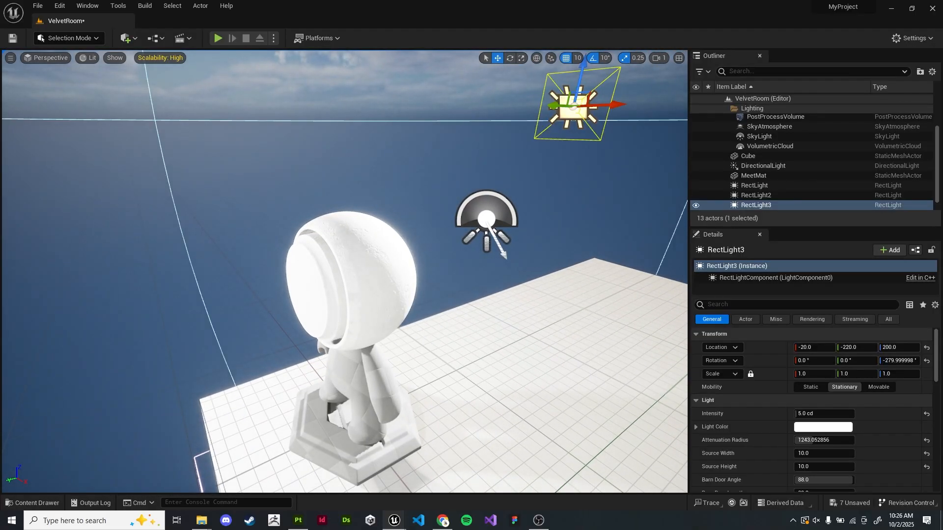
right_click(472, 221)
key(Delete)
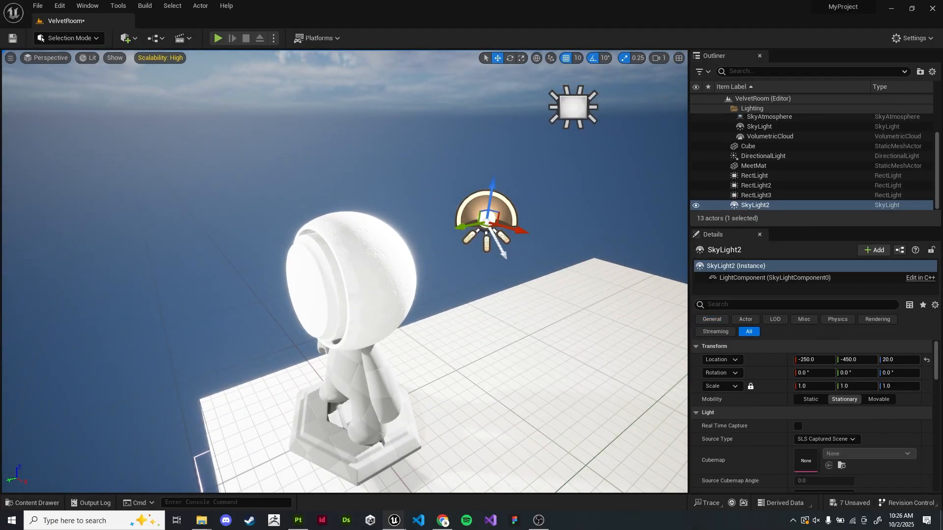
key(a)
right_drag(495, 205, 541, 209)
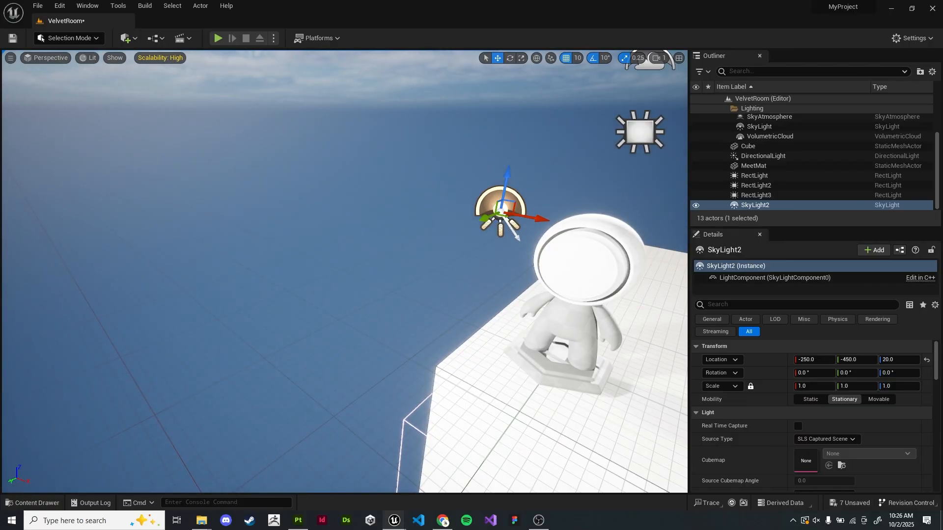
key(Delete)
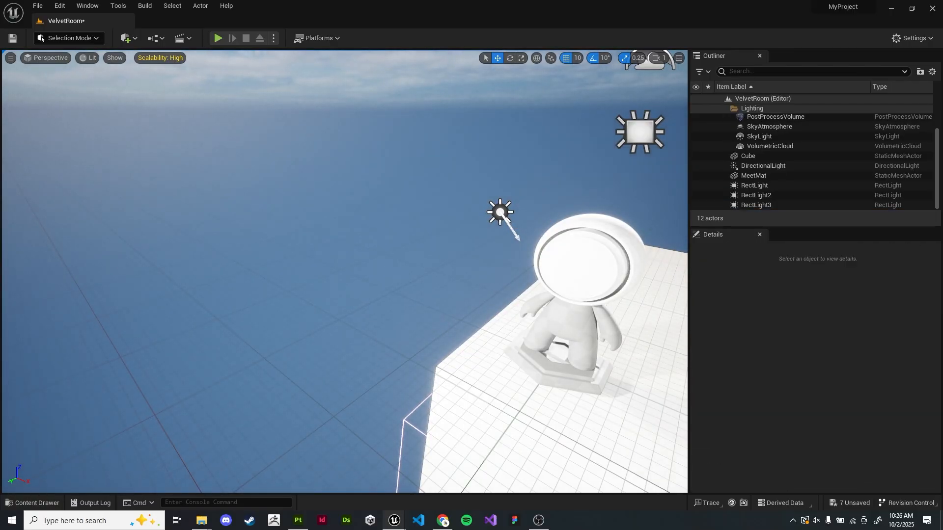
click(500, 213)
key(Delete)
key(d)
right_drag(500, 212, 528, 207)
key(w)
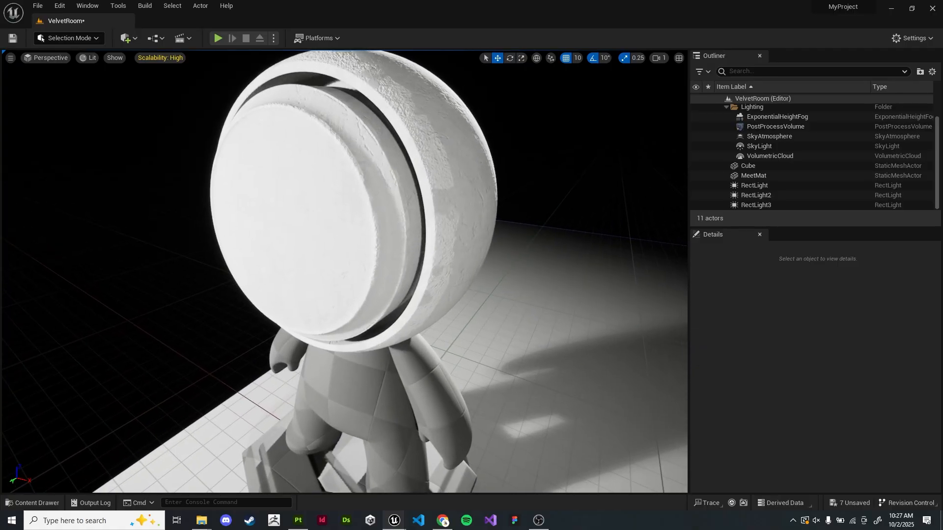
scroll(344, 271, down, 5)
click(366, 276)
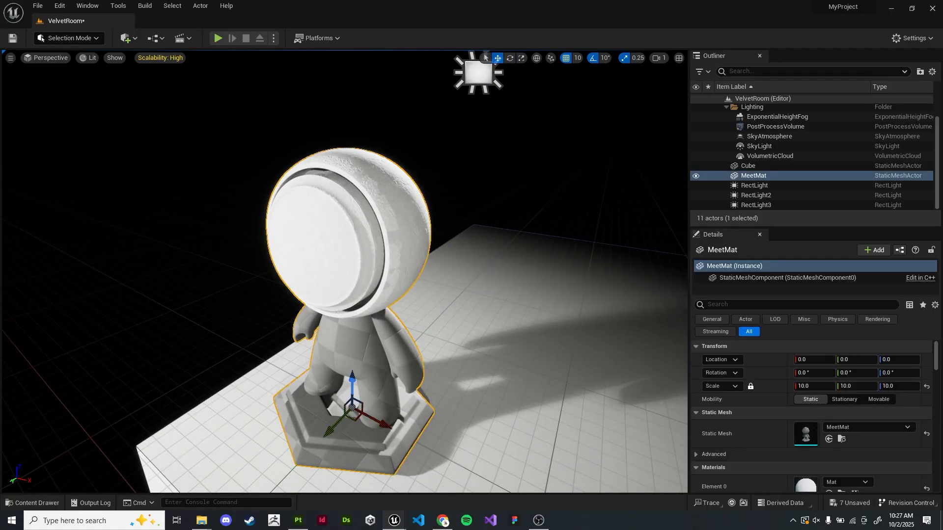
Rename the Mat material in the Materials folder as MM_Mat
key(ctrl+space)
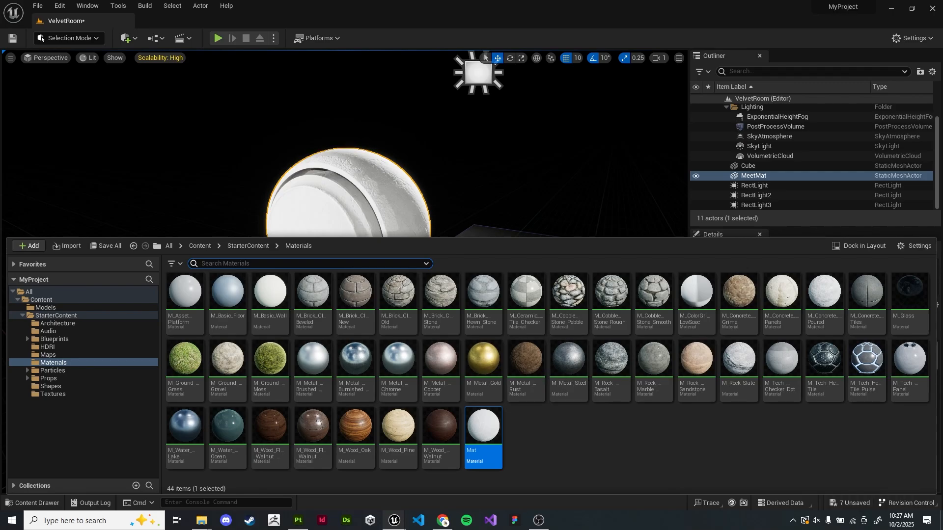
click(528, 435)
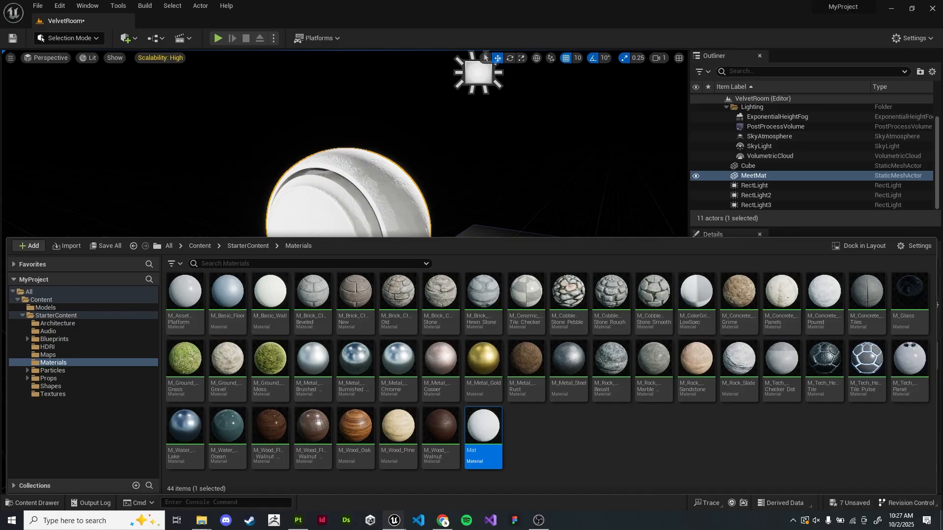
key(Escape)
click(483, 437)
key(F2)
key(Home)
text(MM_)
key(Return)
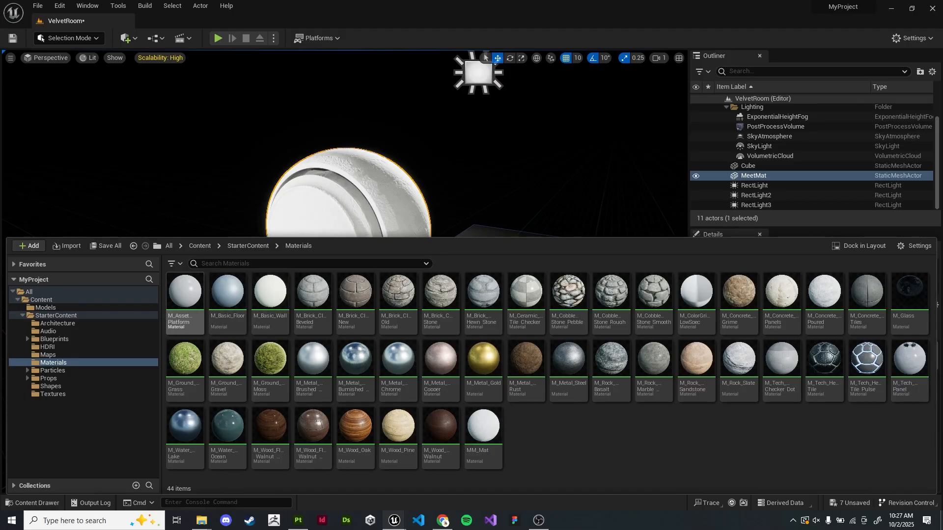
Create a material instance from MM_Mat in the same folder, keeping its default name
click(478, 430)
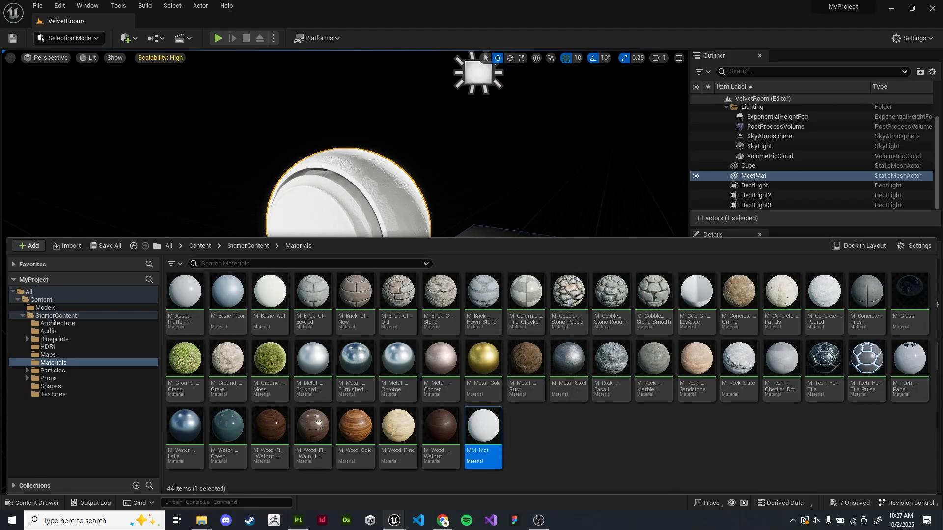
right_click(479, 430)
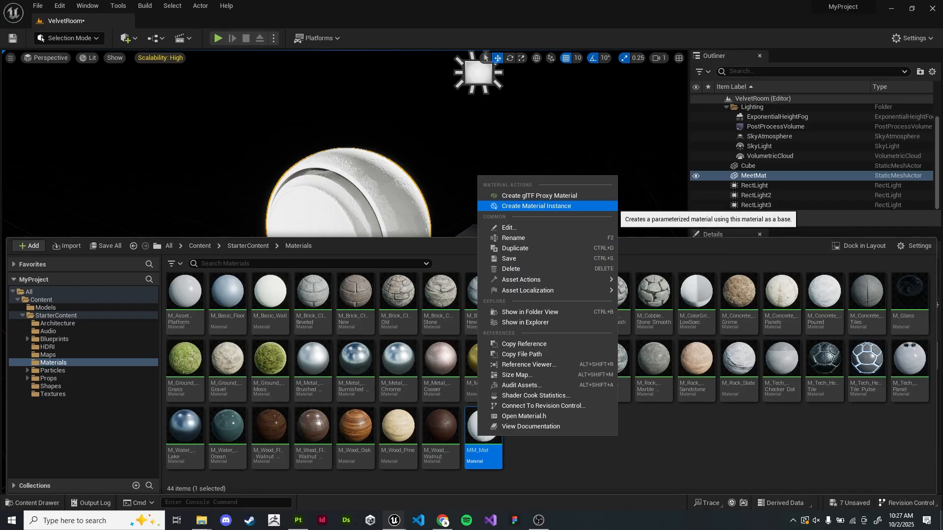
click(536, 206)
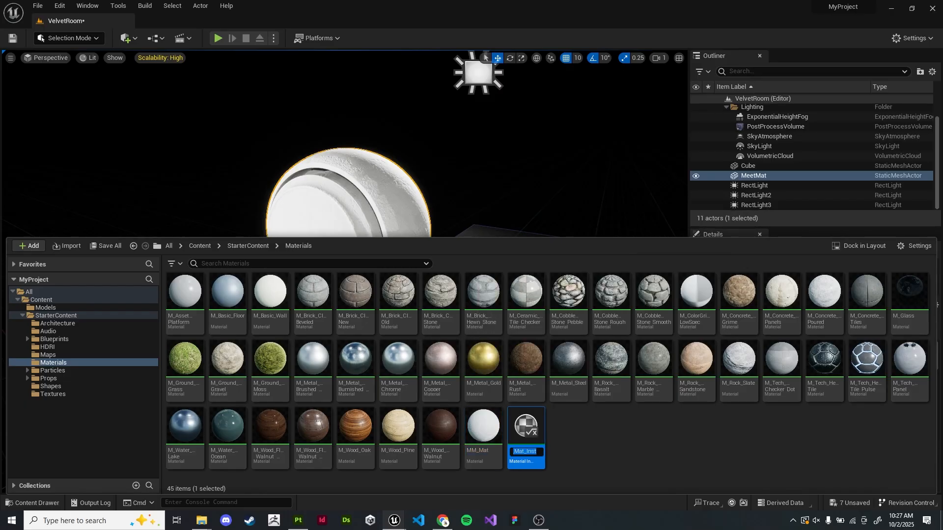
key(Return)
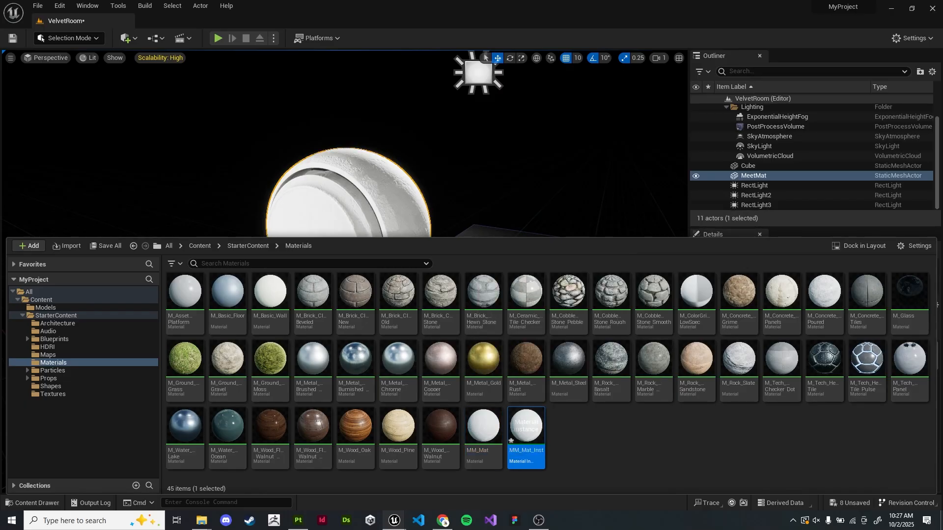
Open the MM_Mat_Inst material instance and check its layer parameters and general details
double_click(526, 426)
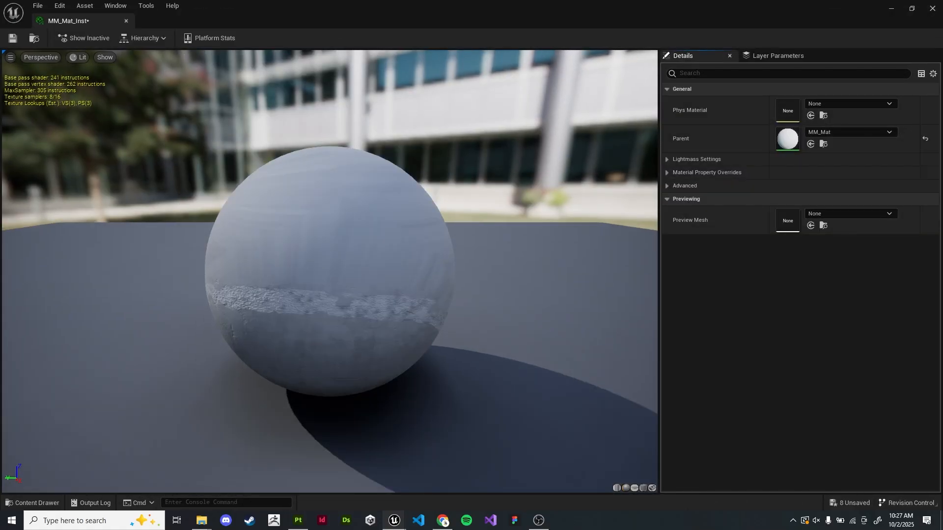
click(778, 55)
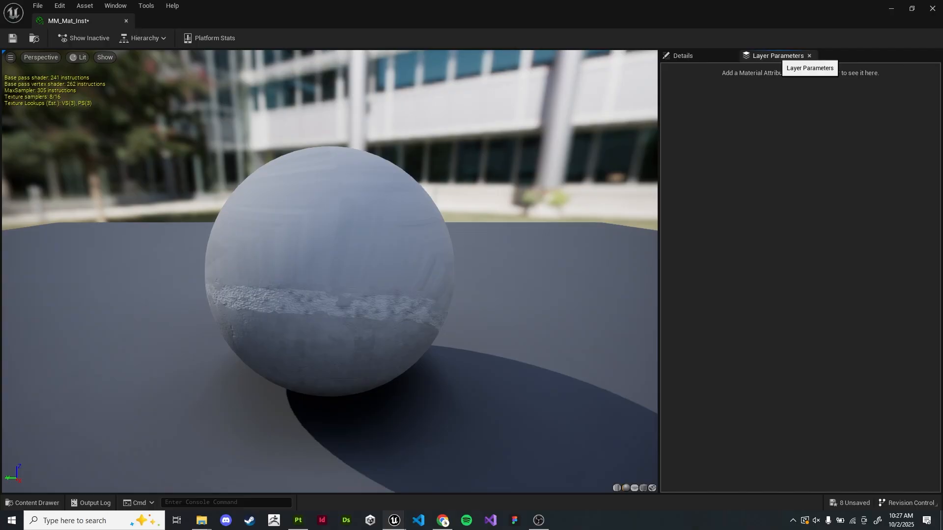
click(684, 56)
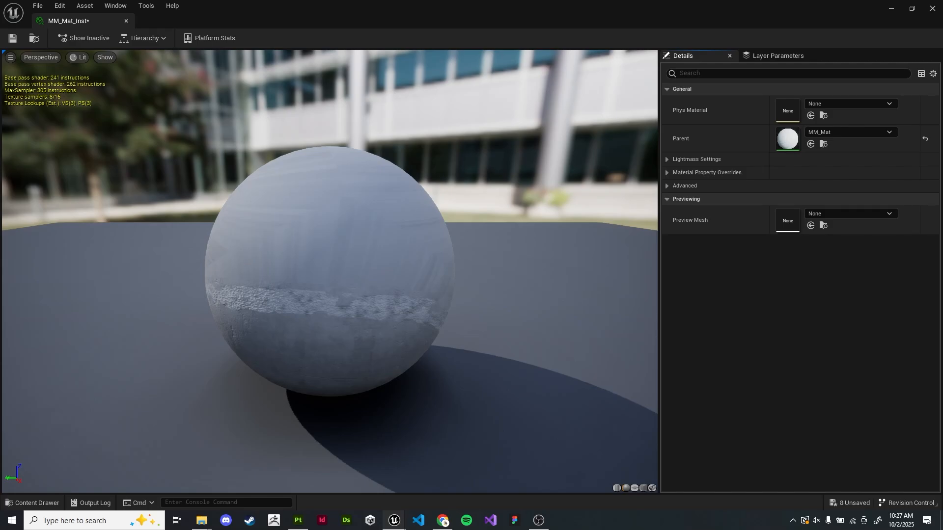
Open the parent material MM_Mat and bring its Texture Sample nodes into view
key(ctrl+space)
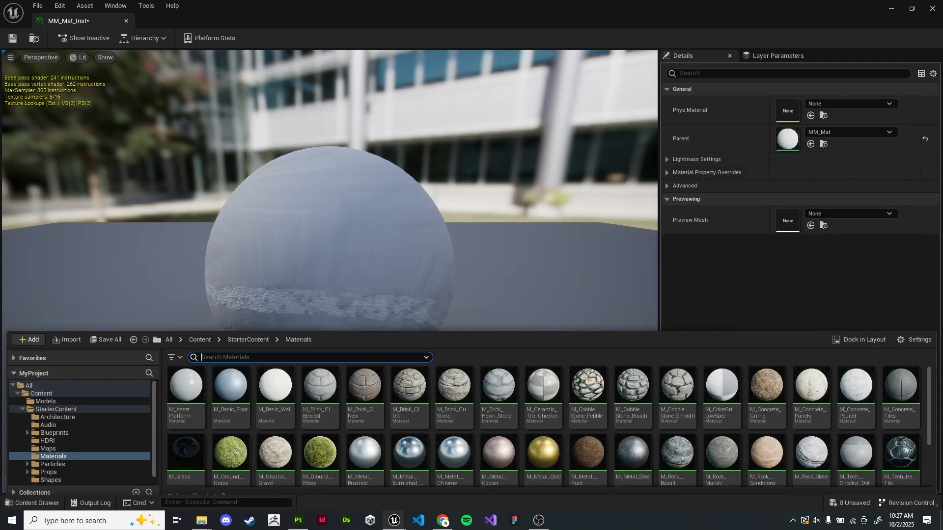
scroll(835, 433, down, 3)
click(588, 444)
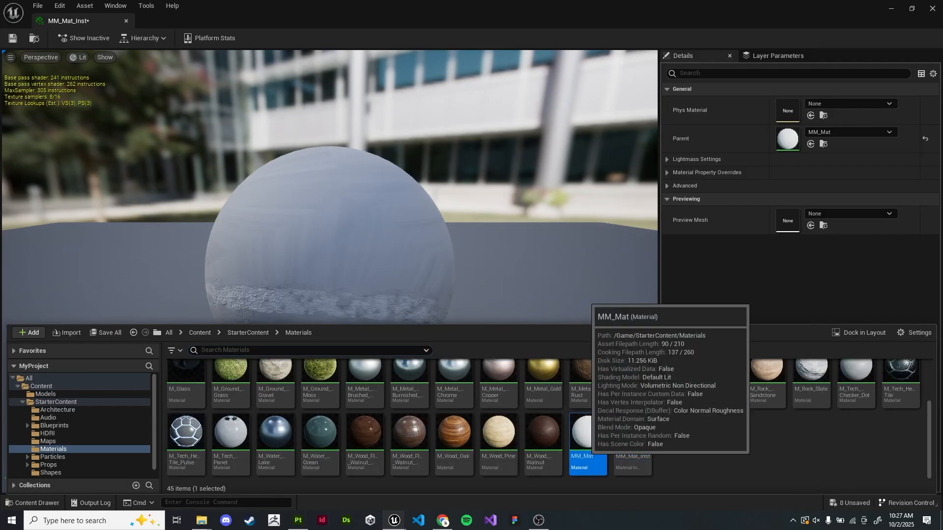
double_click(588, 444)
right_drag(193, 267, 476, 294)
Convert the base color Texture Sample in MM_Mat to a parameter named BaseColour
click(461, 130)
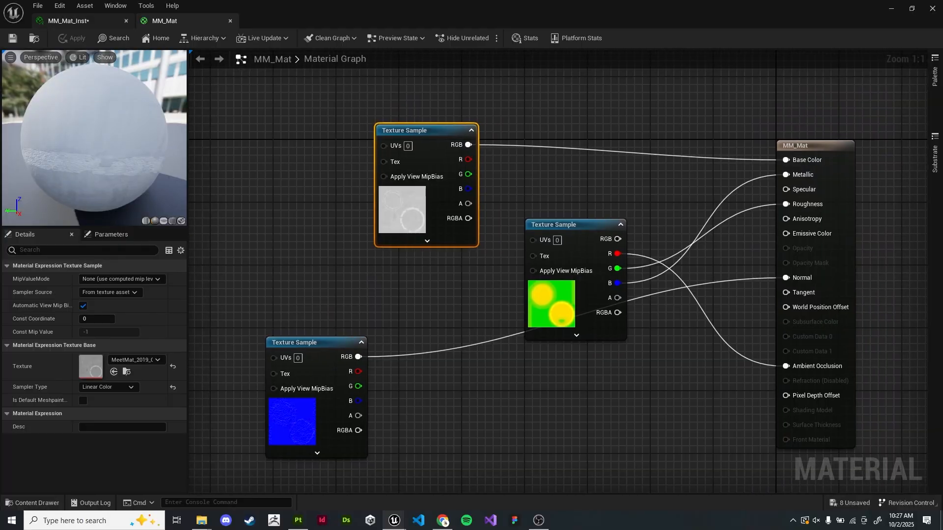
click(68, 21)
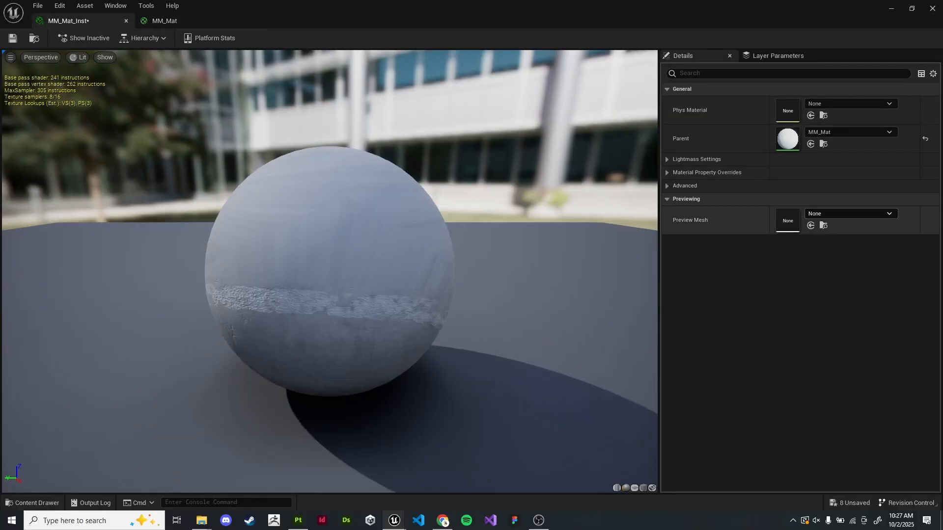
click(164, 21)
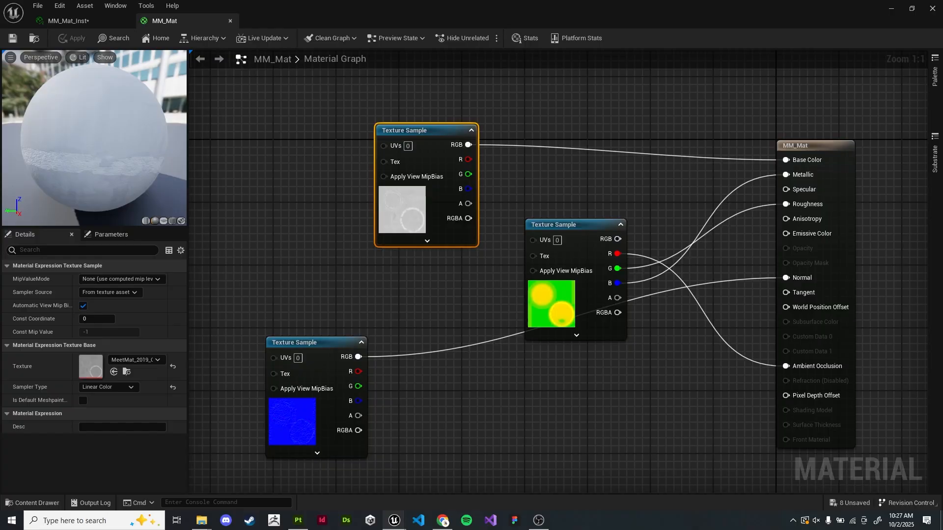
right_click(429, 130)
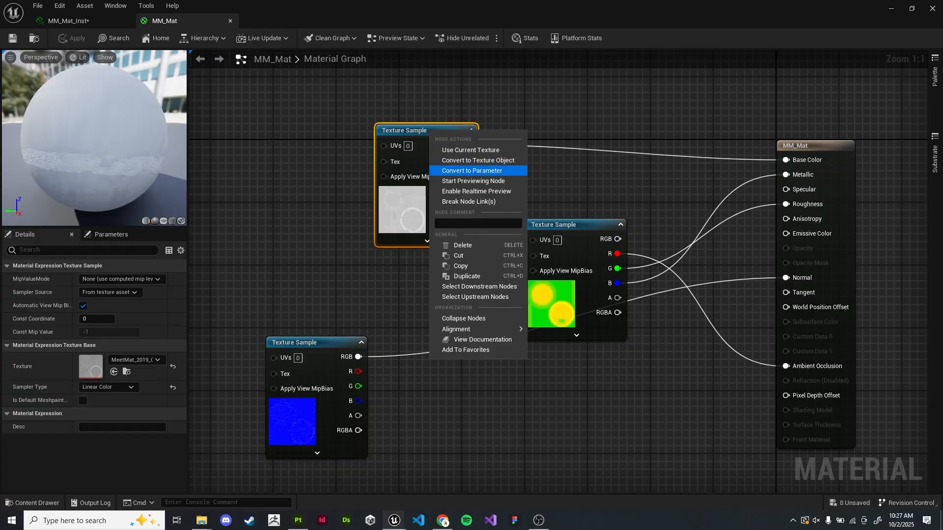
click(471, 170)
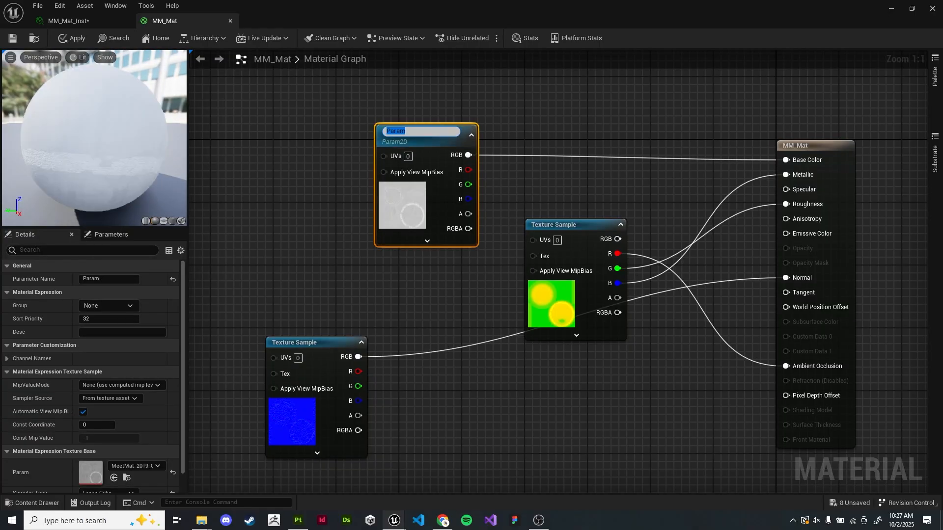
text(BaseColour)
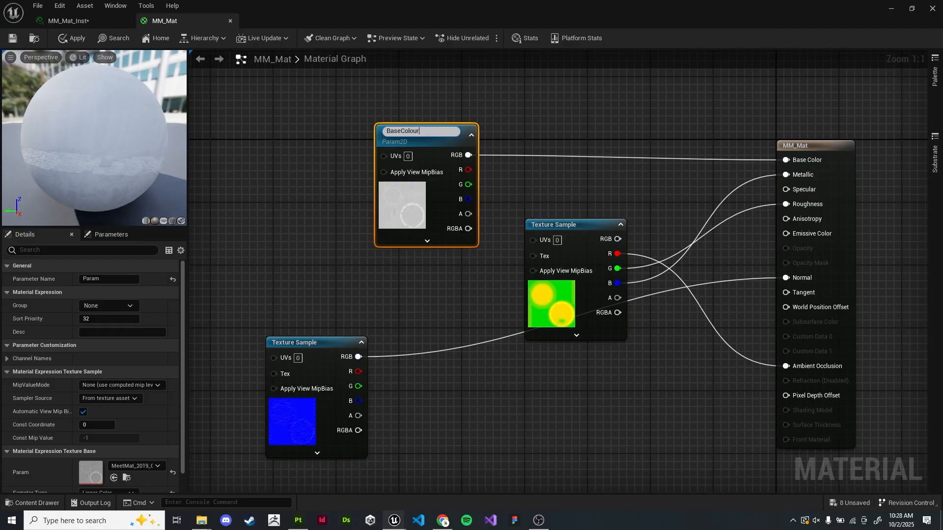
key(Return)
Convert the normal map's Texture Sample in MM_Mat to a parameter named Normal Map
drag(469, 283, 458, 211)
click(461, 273)
mouse_move(461, 273)
right_down()
mouse_move(444, 235)
mouse_move(452, 216)
right_up()
click(315, 286)
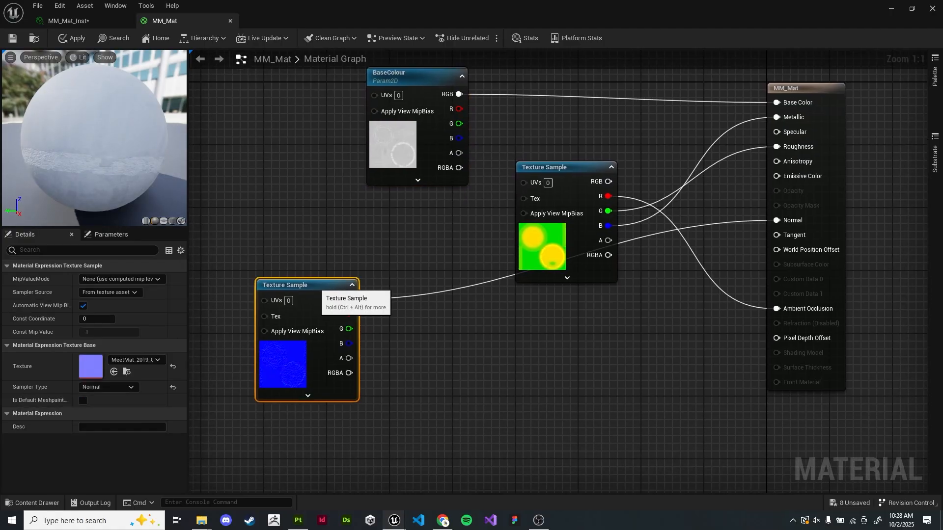
right_click(314, 286)
click(354, 98)
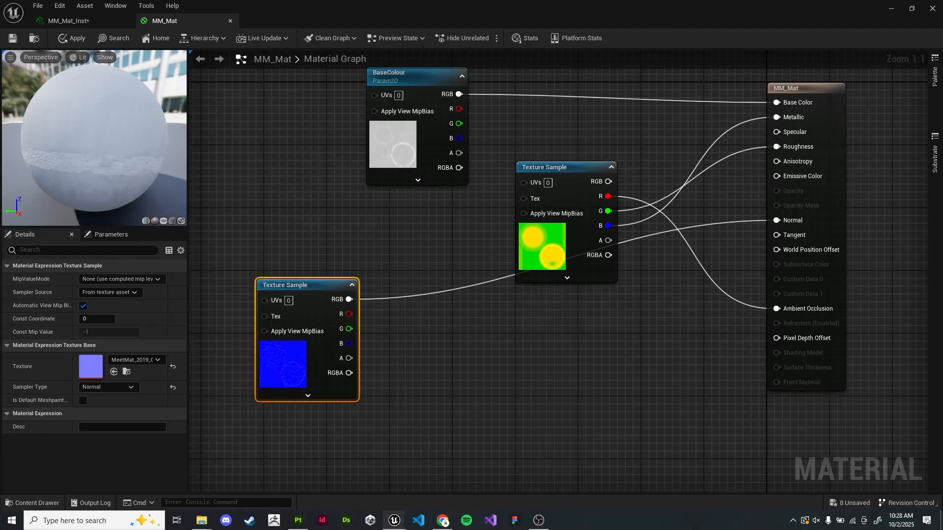
text(Normal Map)
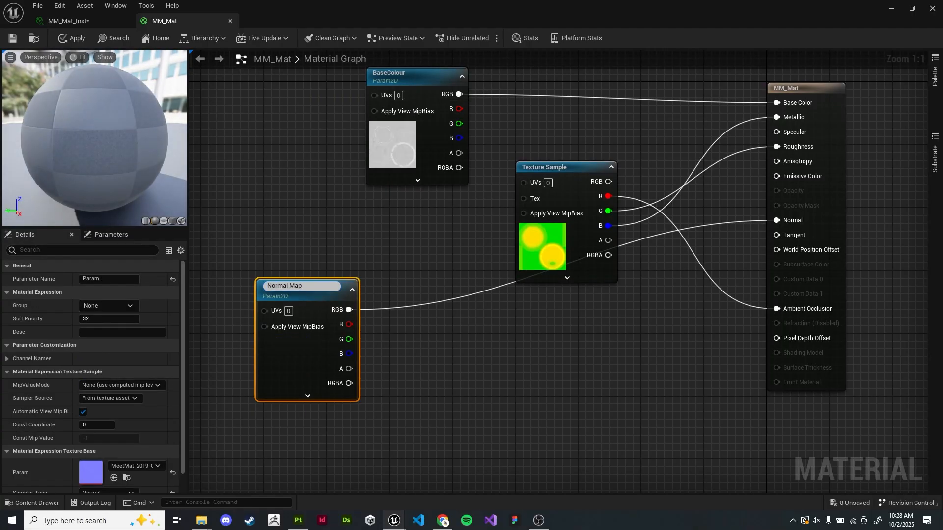
key(Return)
Convert the remaining Texture Sample, wired to Metallic, Roughness and Ambient Occlusion, to a parameter named AORM
click(580, 176)
right_click(580, 176)
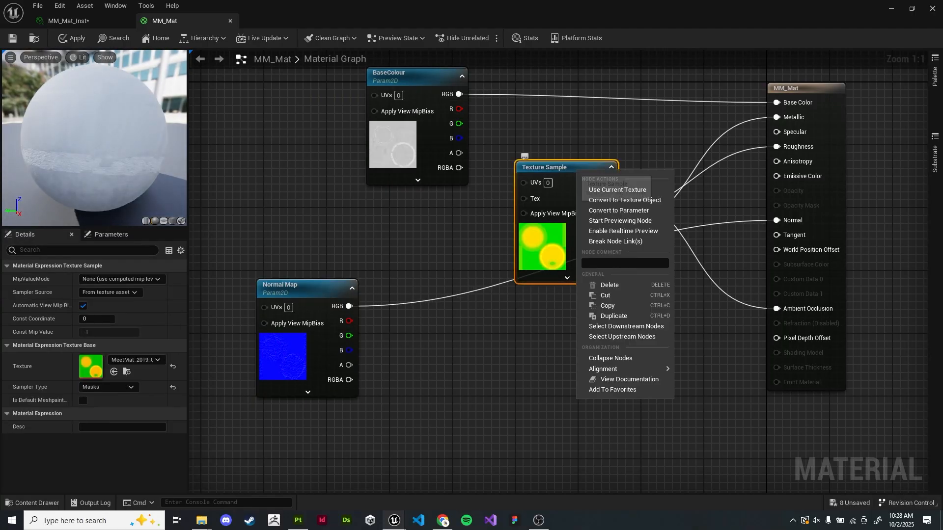
click(619, 210)
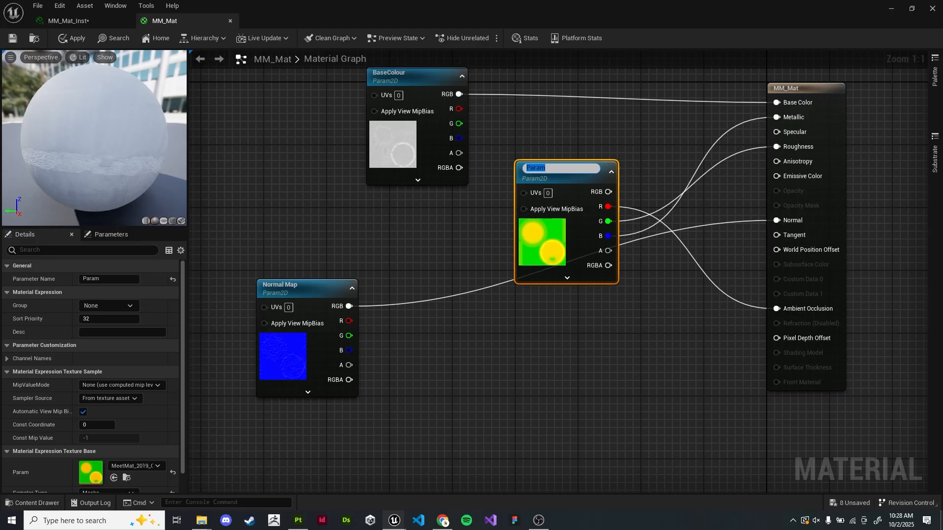
text(AORM)
key(Return)
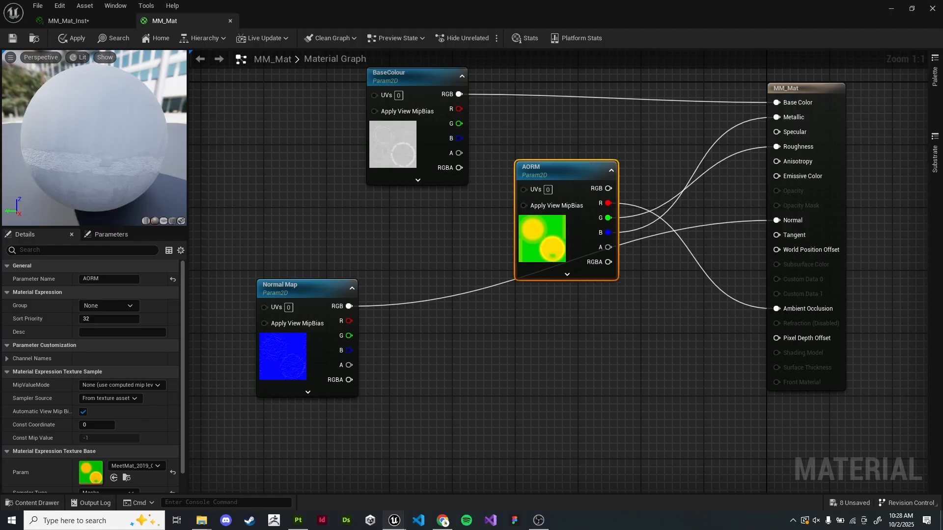
right_click(556, 168)
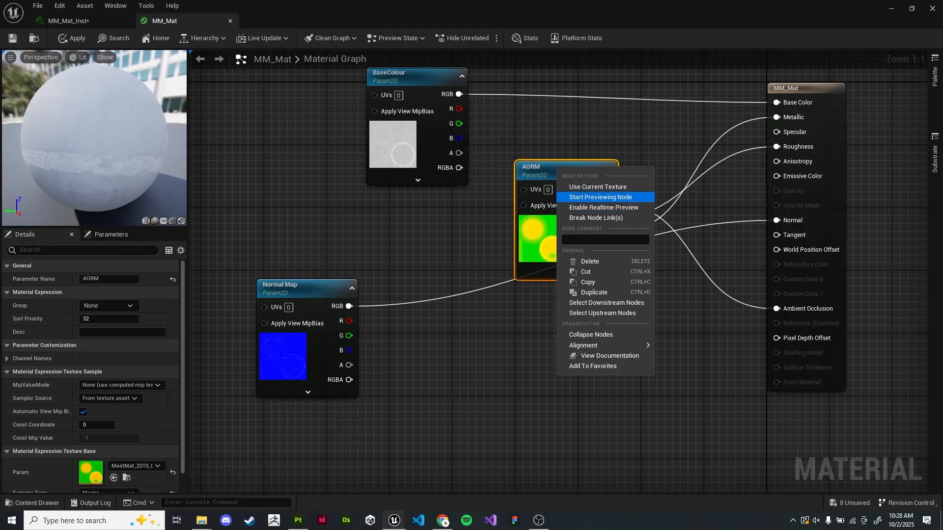
key(Escape)
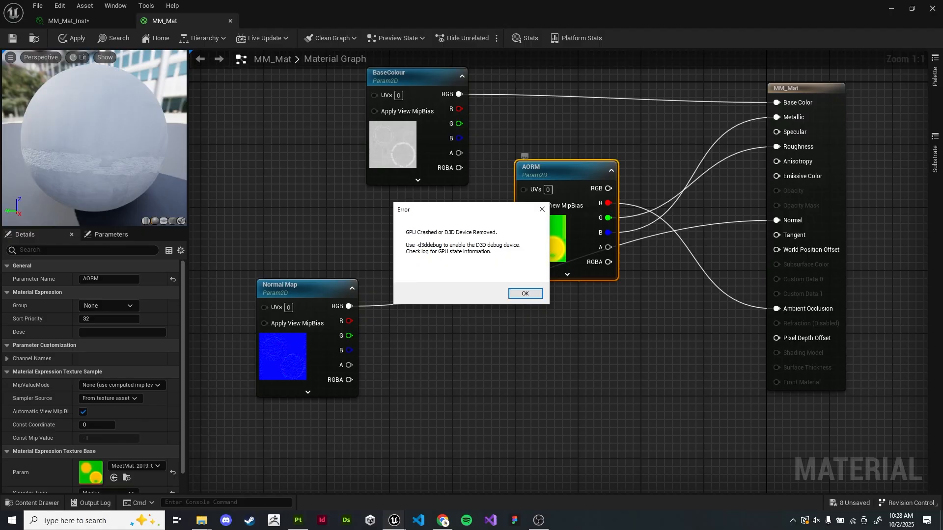
key(Return)
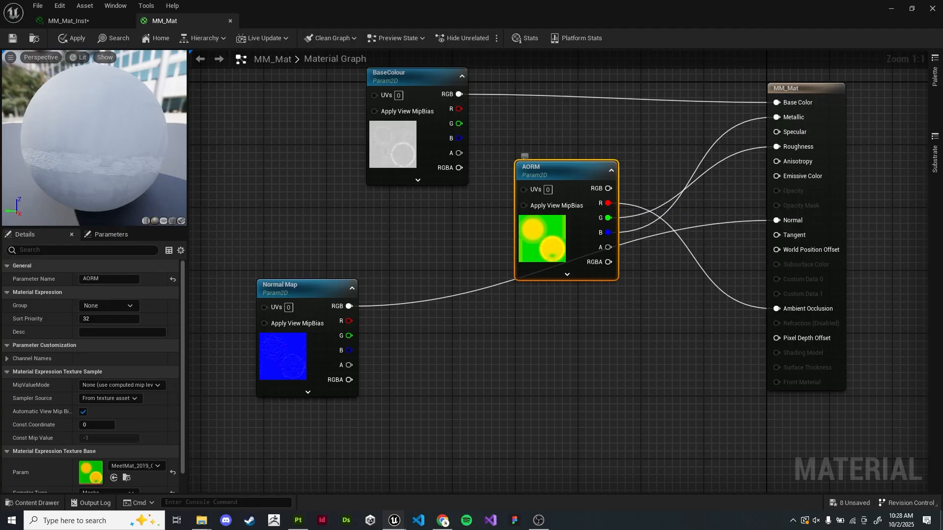
key(alt+Tab)
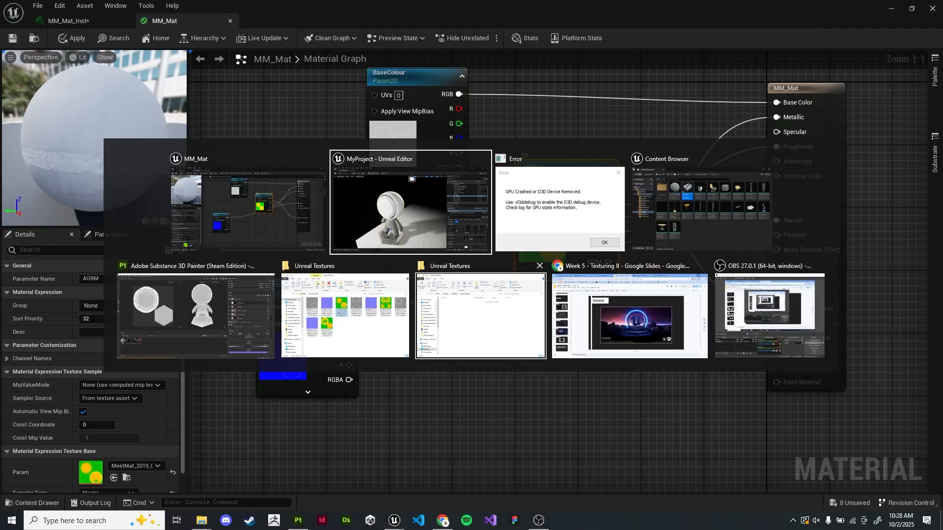
key(alt+Tab)
key(alt+Tab)
key(alt+Tab)
key(alt+Tab)
key(alt+Tab)
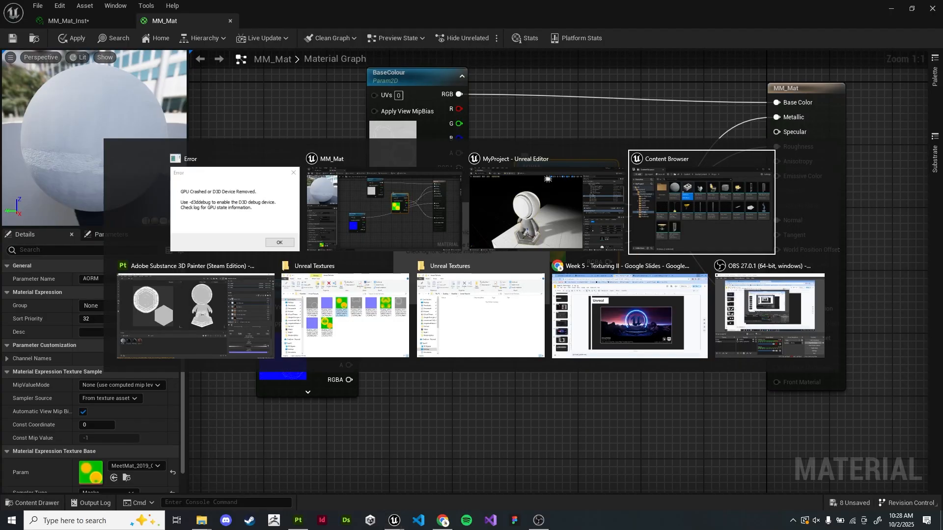
key(alt+Tab)
key(alt+Tab)
key(alt+Tab)
key(alt+Tab)
key(alt+Tab)
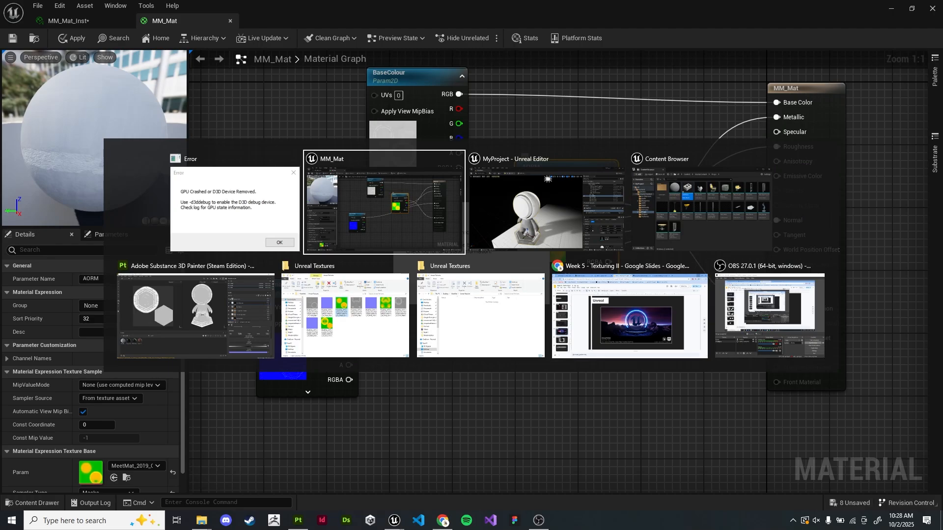
key(alt+Tab)
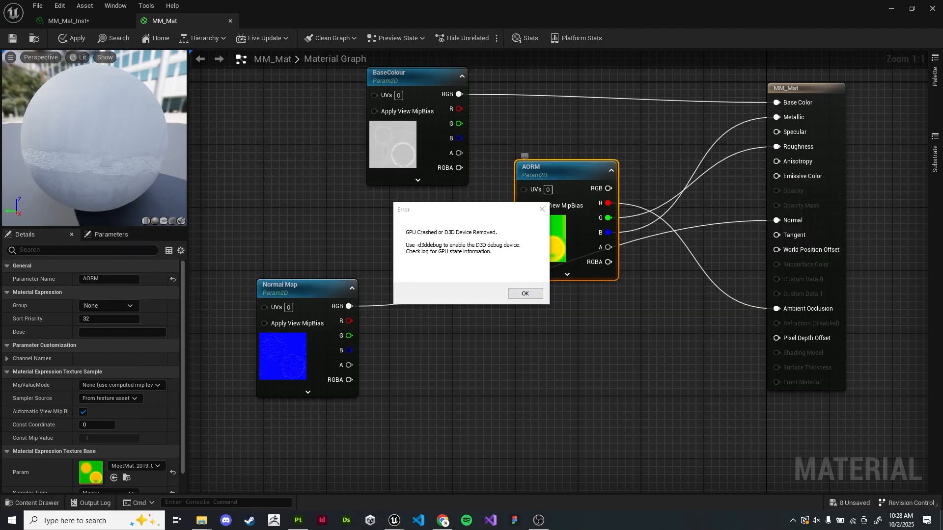
key(alt+Tab)
key(alt+Tab)
key(alt+Tab)
key(alt+Tab)
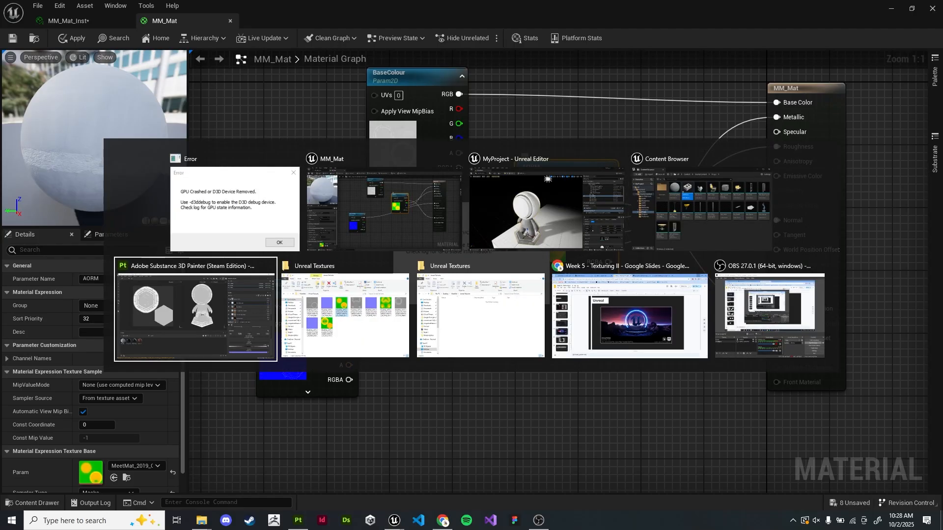
key(alt+Tab)
key(alt+Tab)
key(alt+Tab)
key(alt+Tab)
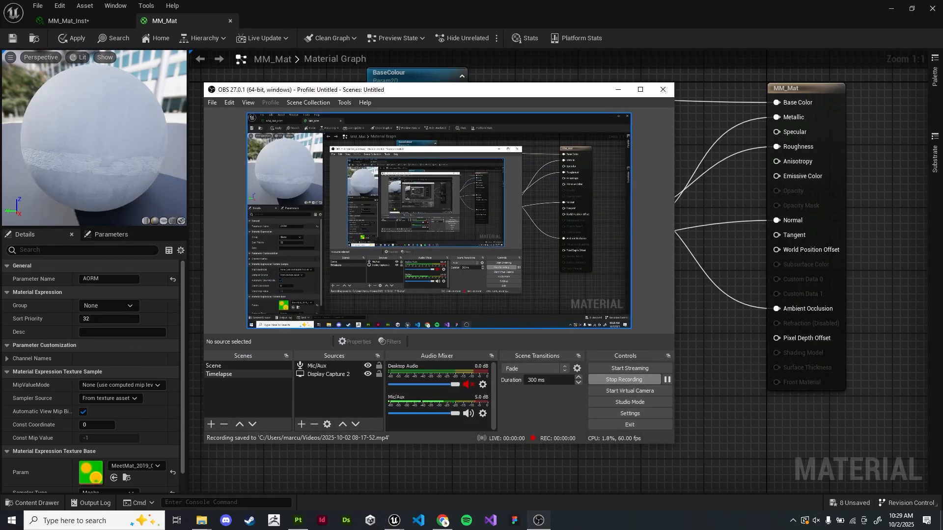
Dismiss the GPU crash error, and in Substance 3D Painter delete the duplicate R+G+B output map from the Unreal Engine 4 (Packed) preset
key(alt+Tab)
key(Return)
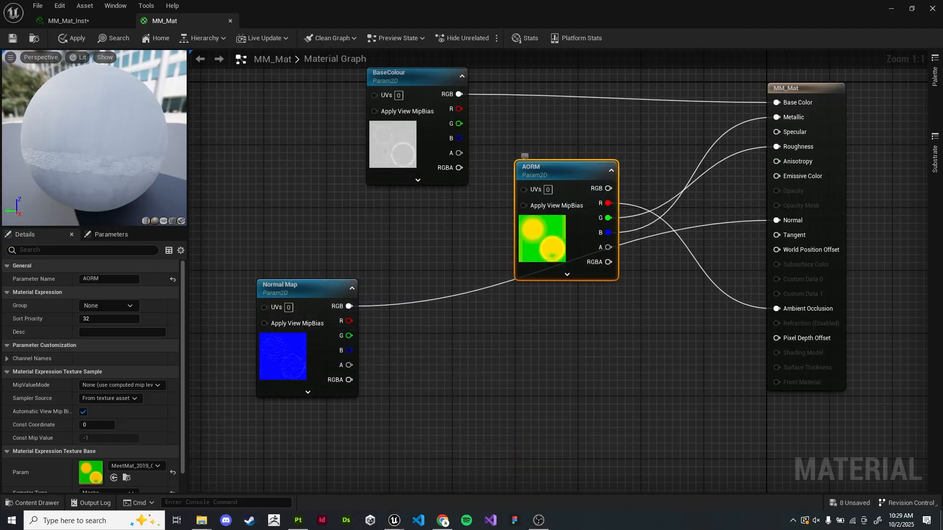
key(alt+Tab)
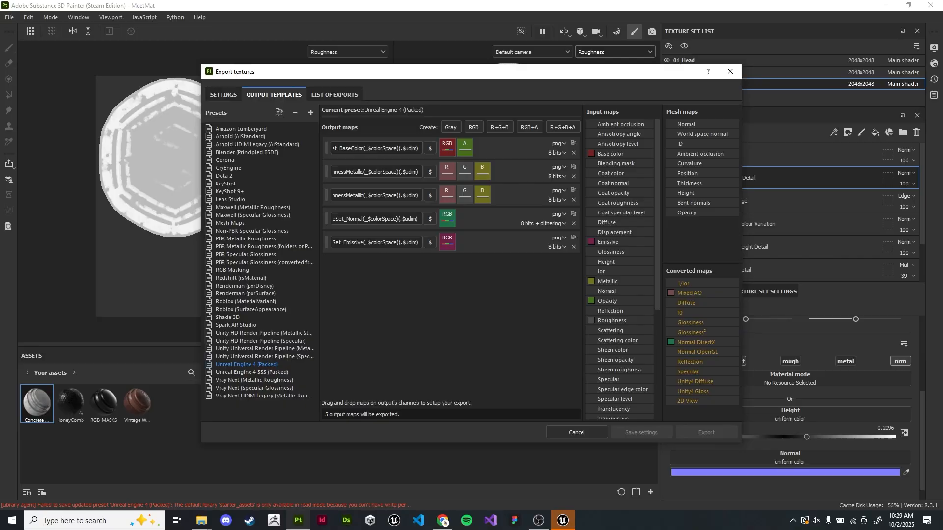
click(573, 176)
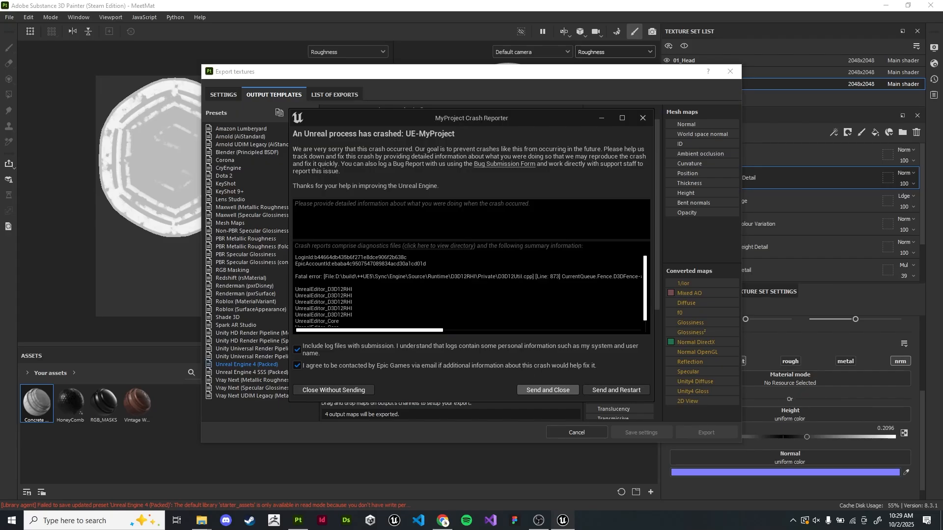
Send the crash report and restart Unreal Editor, closing the Export textures dialog and the Project Settings window
click(615, 390)
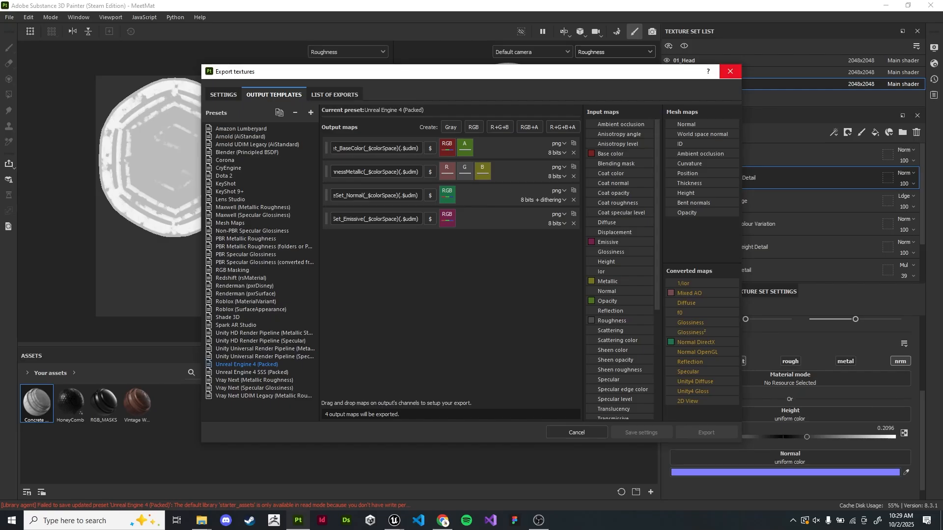
click(731, 72)
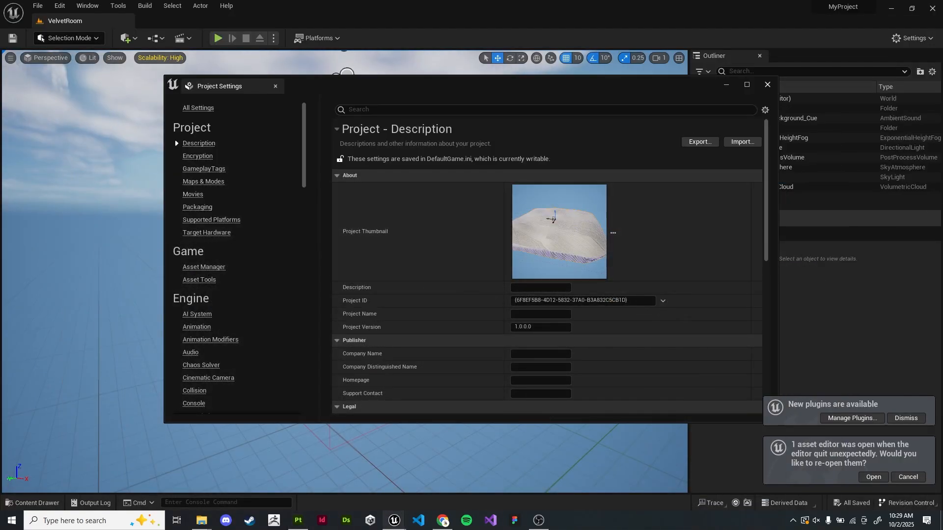
click(767, 84)
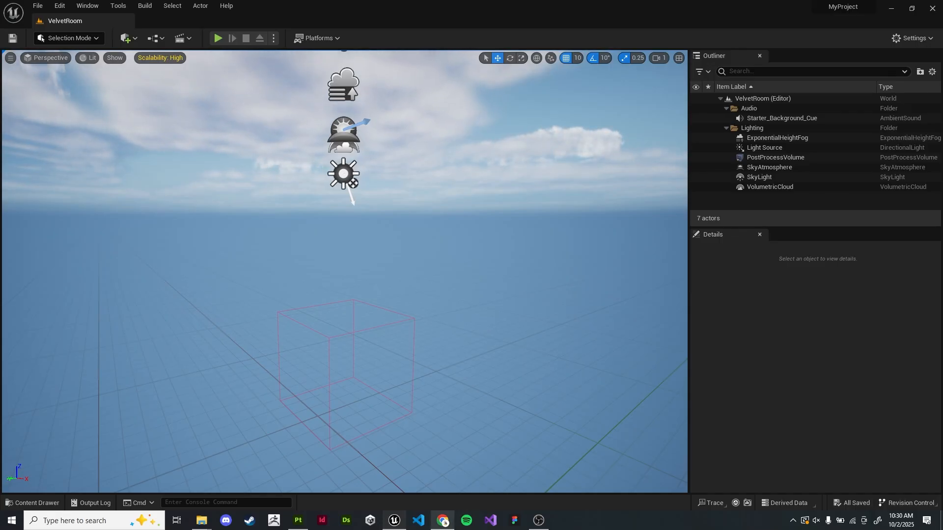
Switch to Chrome and show the Observational Model slide of the Week 5 - Texturing II presentation
click(442, 521)
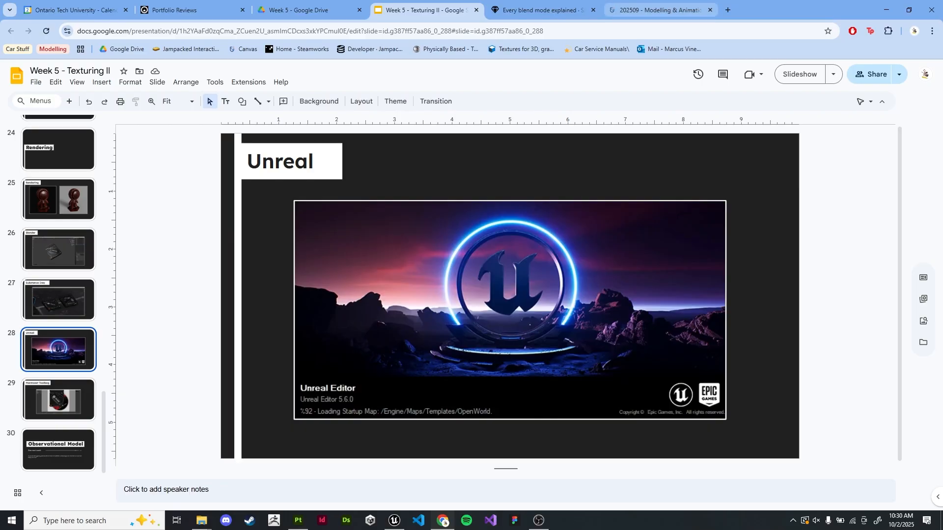
click(658, 10)
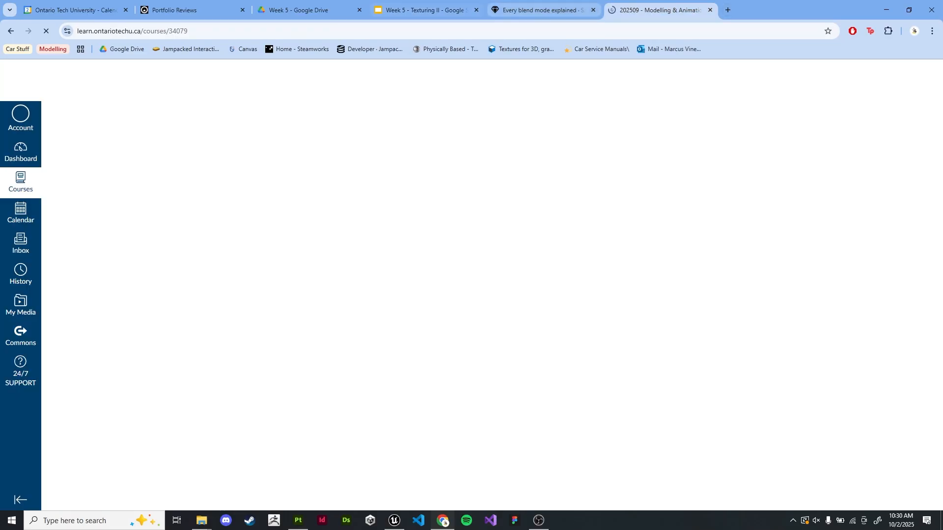
click(427, 10)
click(58, 444)
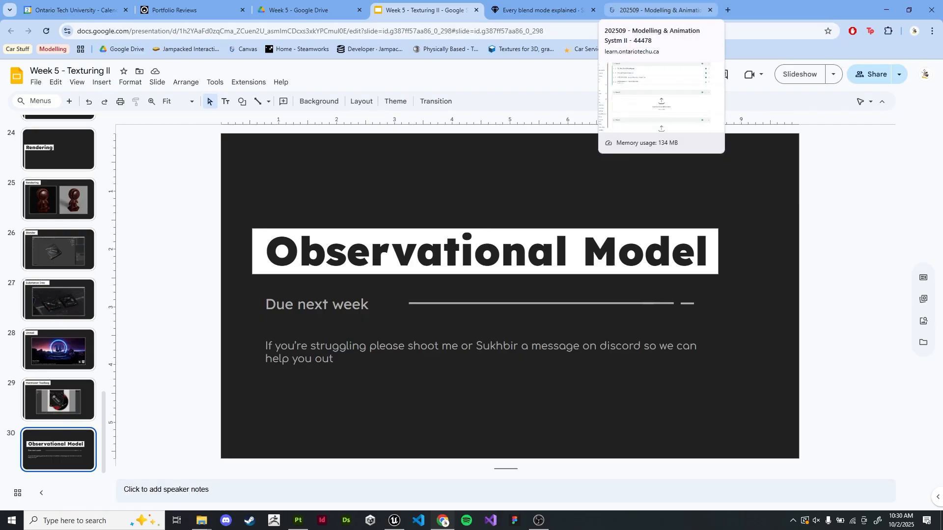
Open the Modelling & Animation Systm II course's assignments page and look through its assignments and labs
click(658, 10)
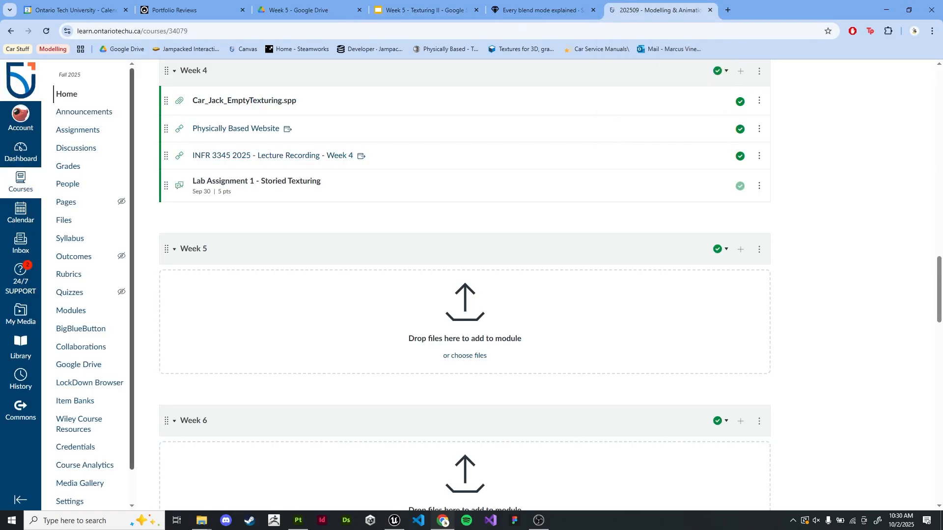
click(77, 130)
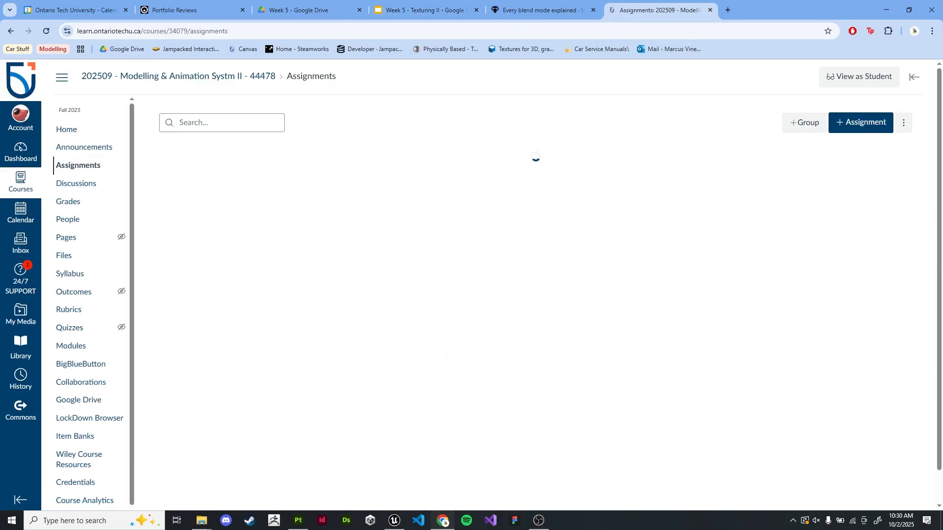
scroll(497, 288, down, 2)
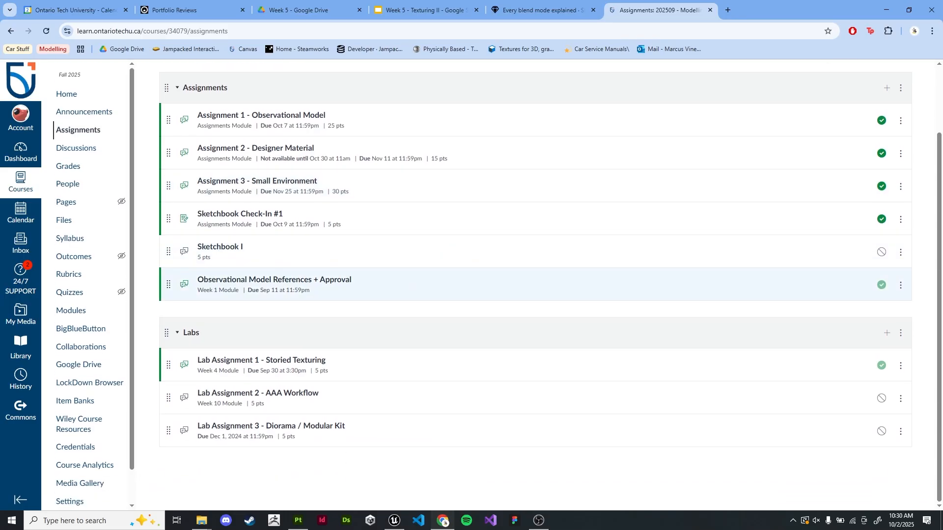
scroll(536, 285, up, 2)
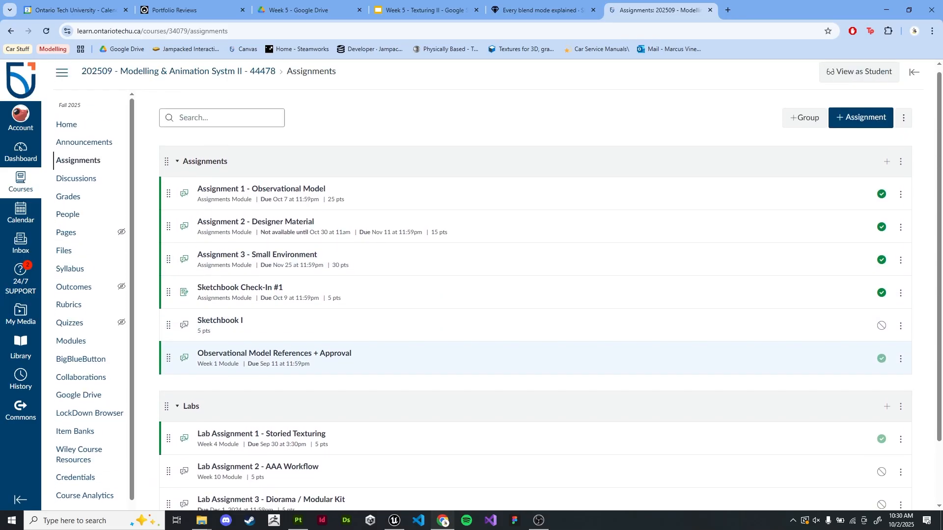
scroll(536, 285, down, 2)
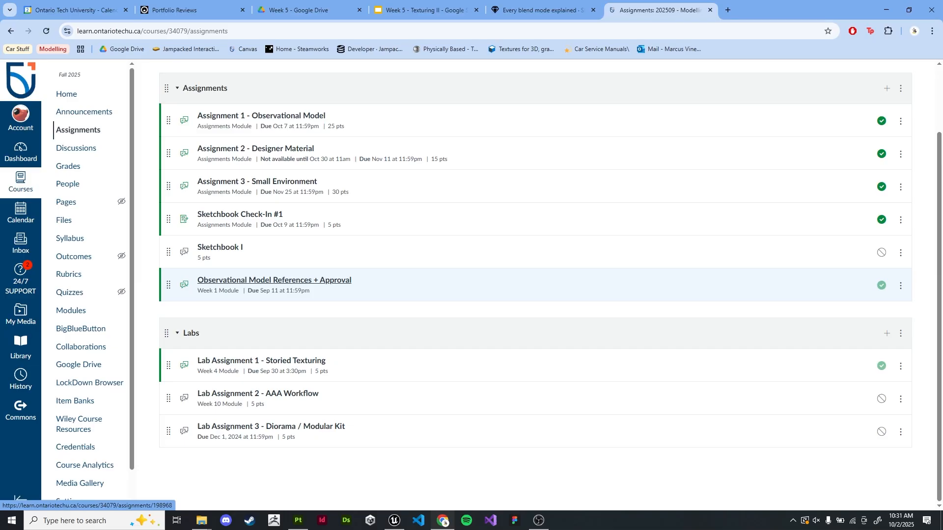
Open Assignment 1 - Observational Model and review its details, assessment and submission requirements
click(261, 115)
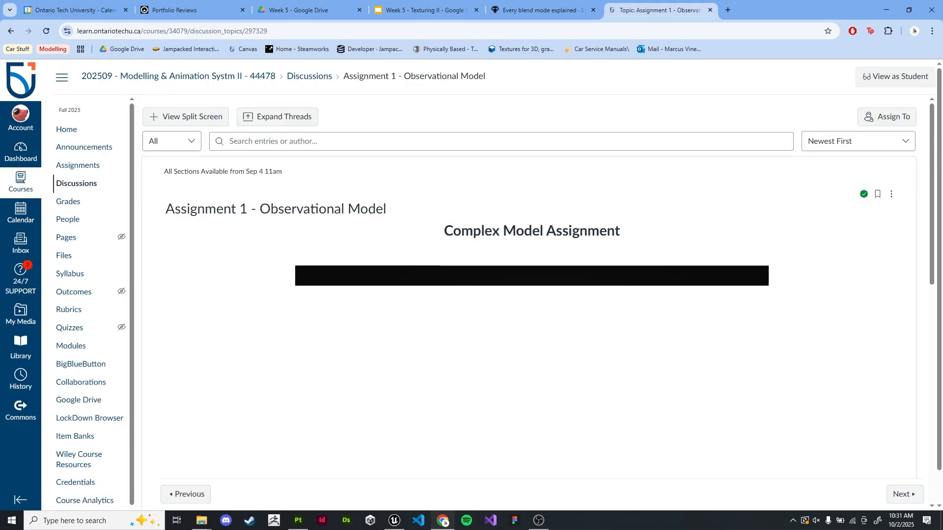
scroll(529, 305, down, 10)
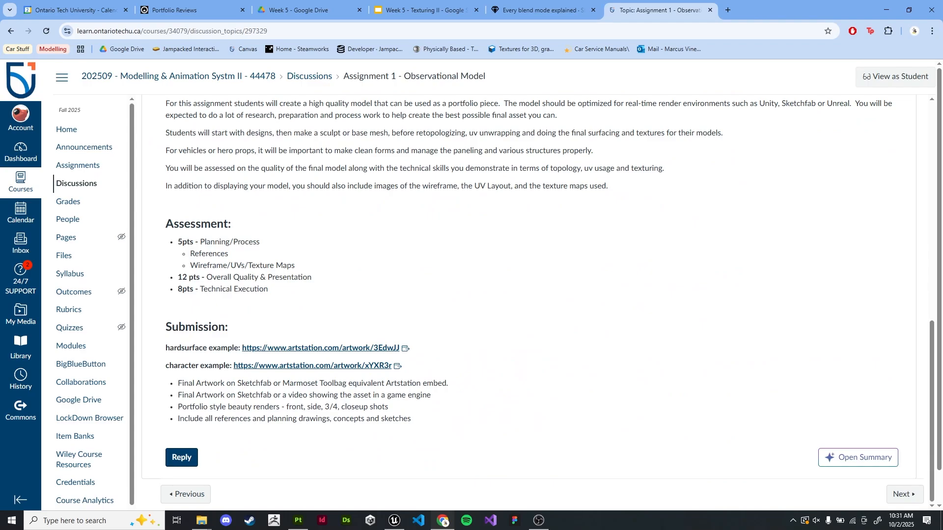
scroll(538, 305, up, 1)
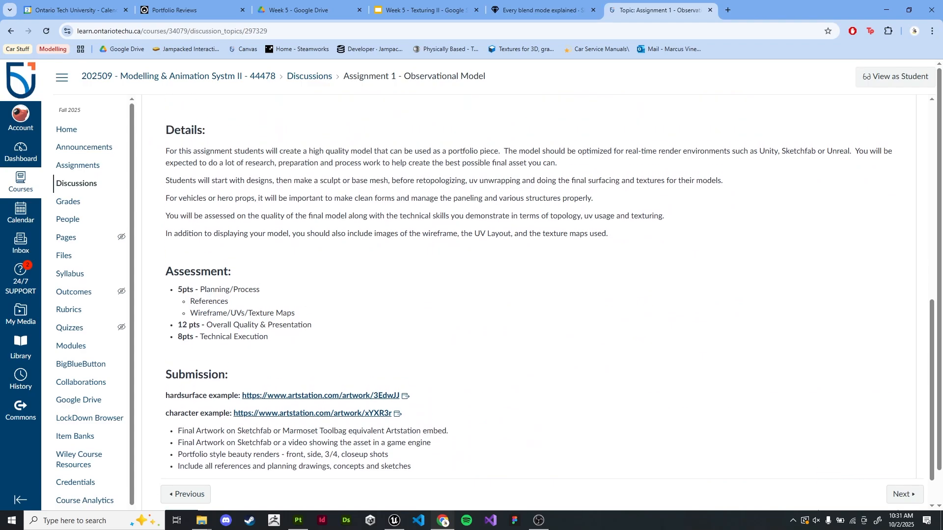
scroll(529, 305, down, 1)
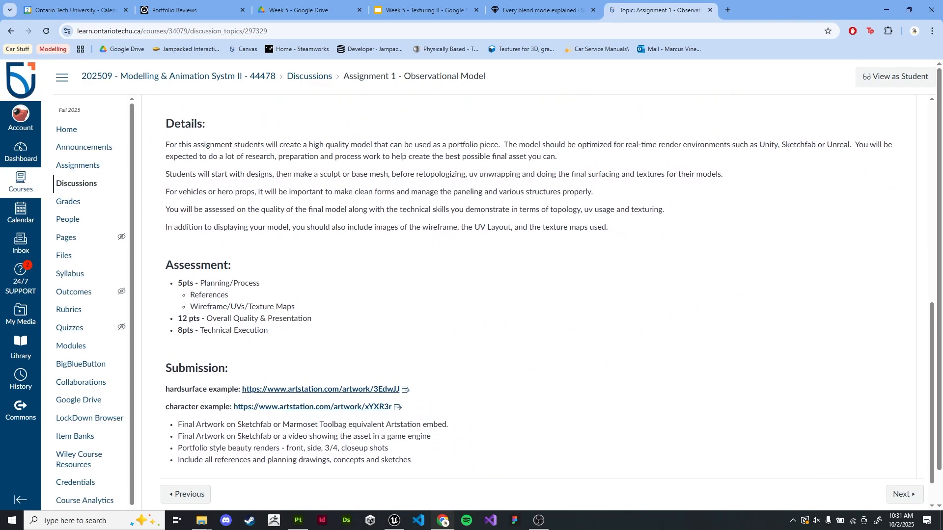
Open the assignment's hardsurface example on ArtStation and look through the whole project
click(320, 380)
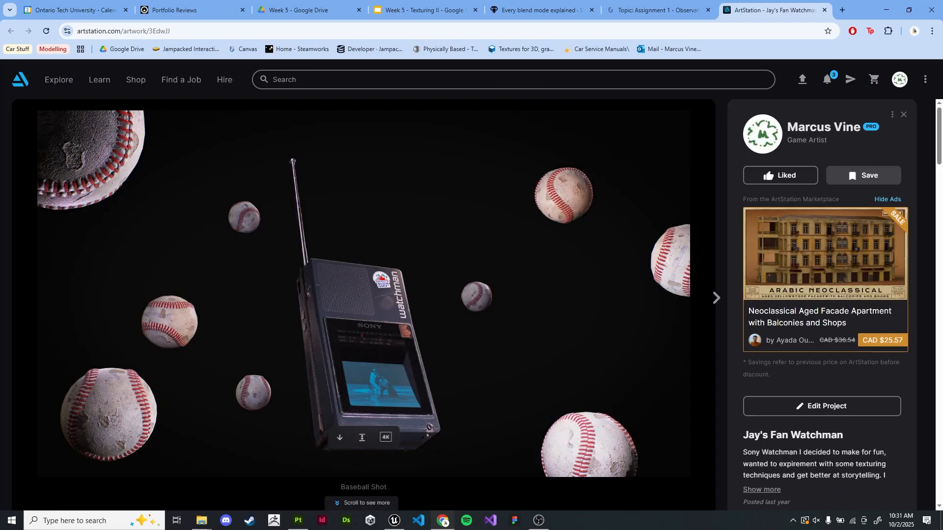
scroll(363, 305, down, 20)
scroll(363, 304, up, 20)
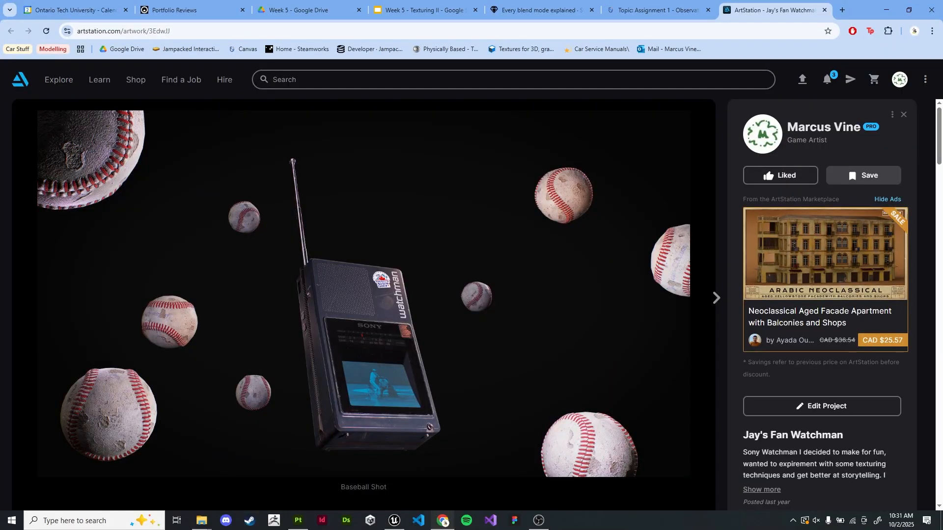
Examine the Watchman project's baseball beauty shot and its four-view render
scroll(364, 304, down, 1)
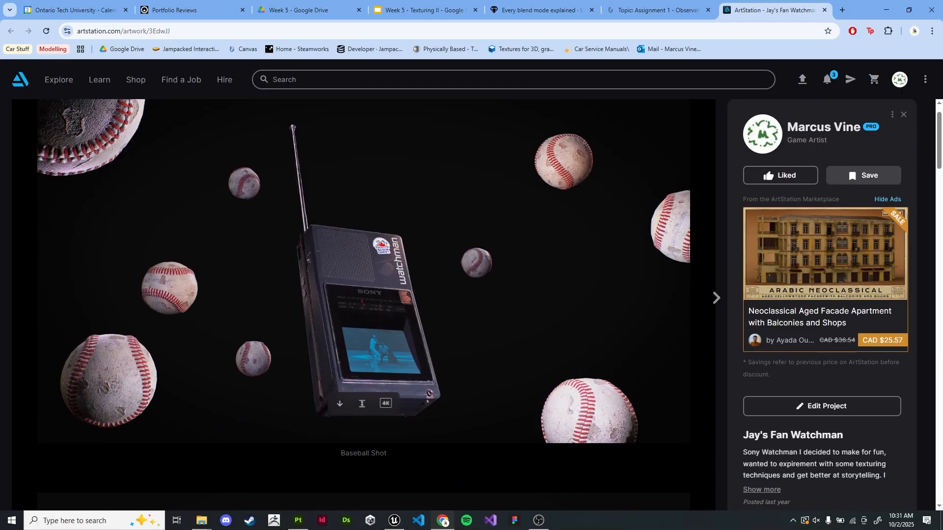
scroll(364, 304, down, 15)
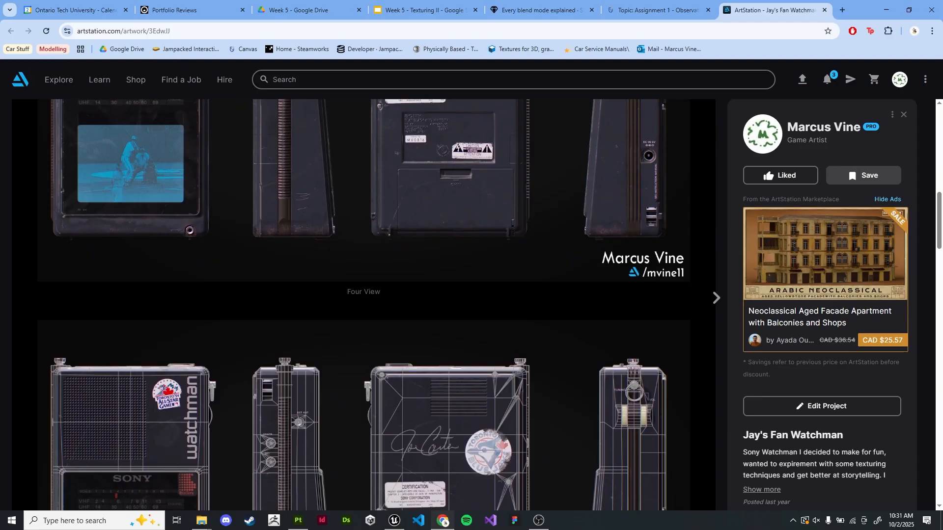
scroll(363, 304, up, 7)
scroll(364, 305, down, 4)
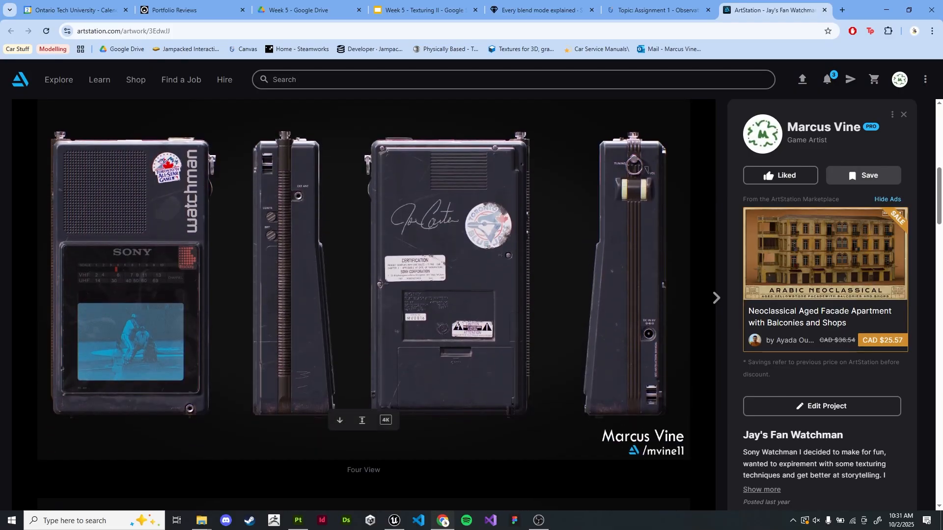
scroll(364, 304, up, 3)
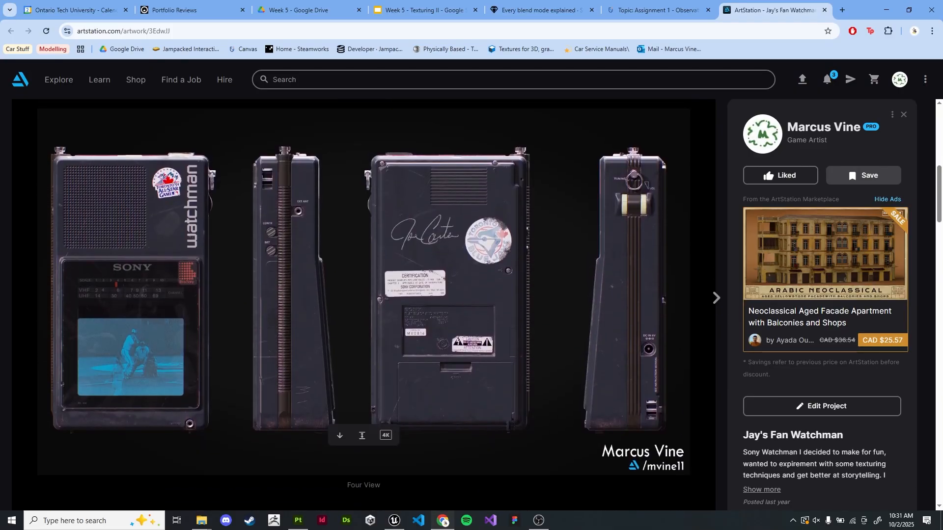
Look through the project's wireframe, bake, UV layout and texture map images, and load its interactive Marmoset Viewer model
scroll(363, 305, down, 8)
scroll(363, 305, down, 8)
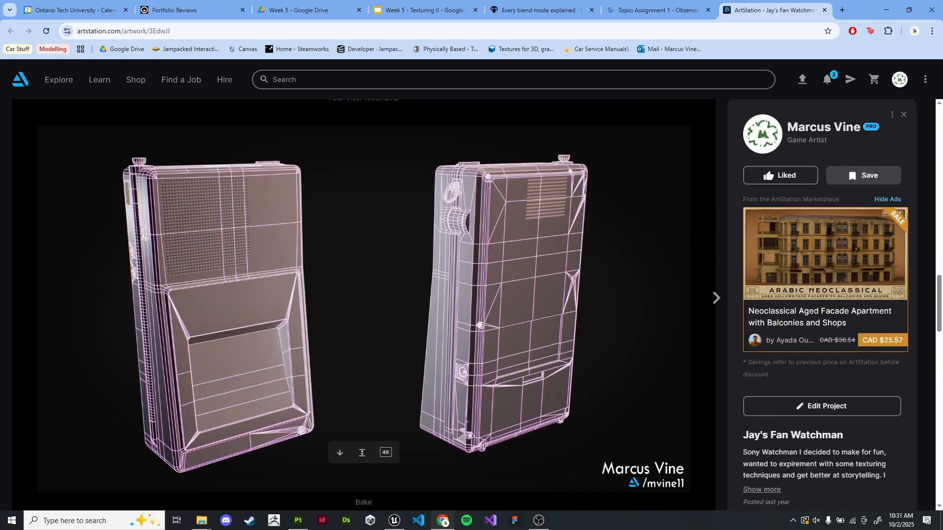
scroll(363, 304, down, 8)
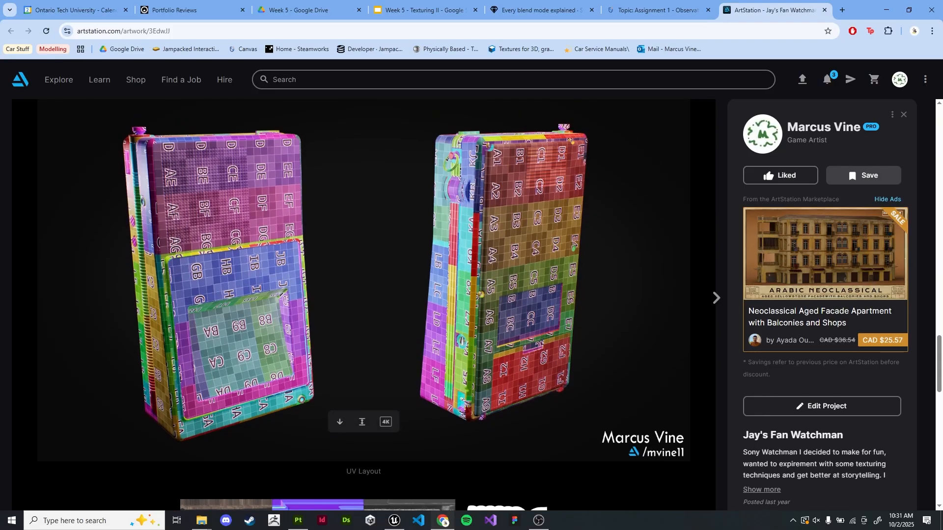
scroll(363, 305, down, 8)
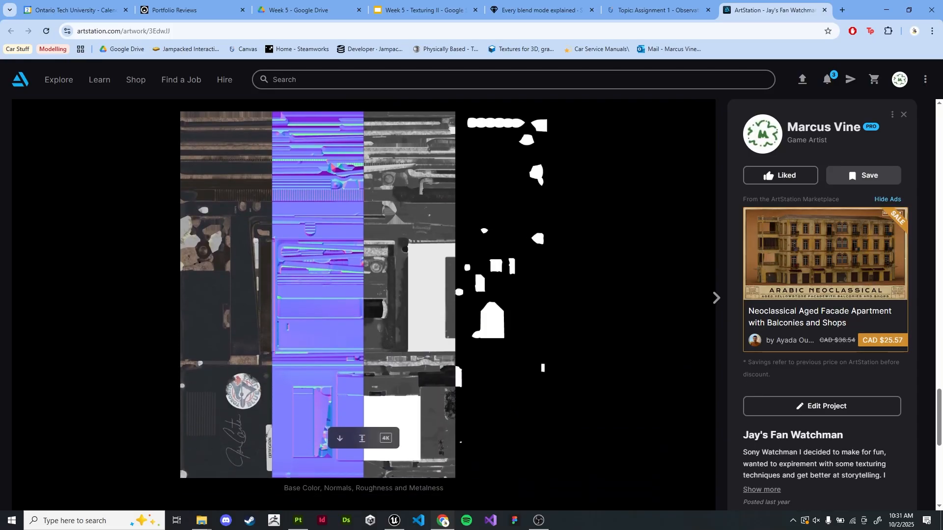
scroll(364, 305, up, 1)
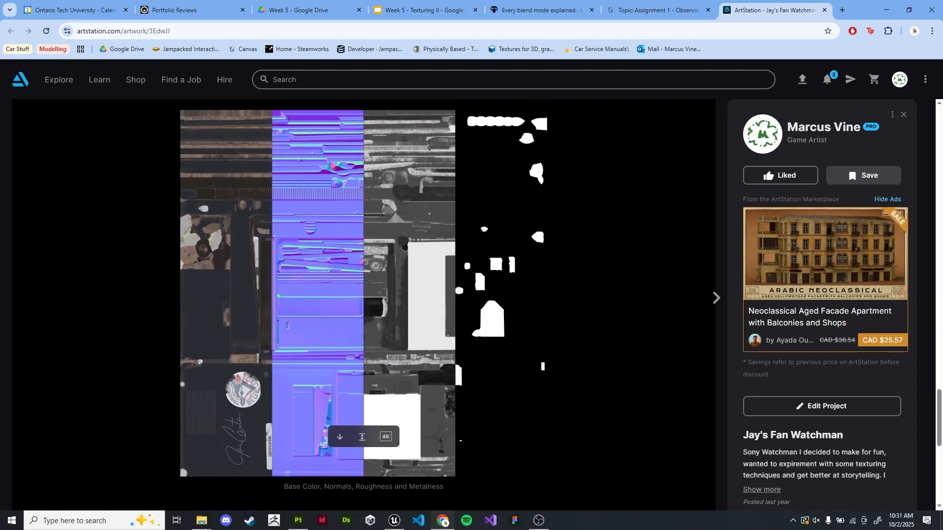
scroll(363, 305, down, 8)
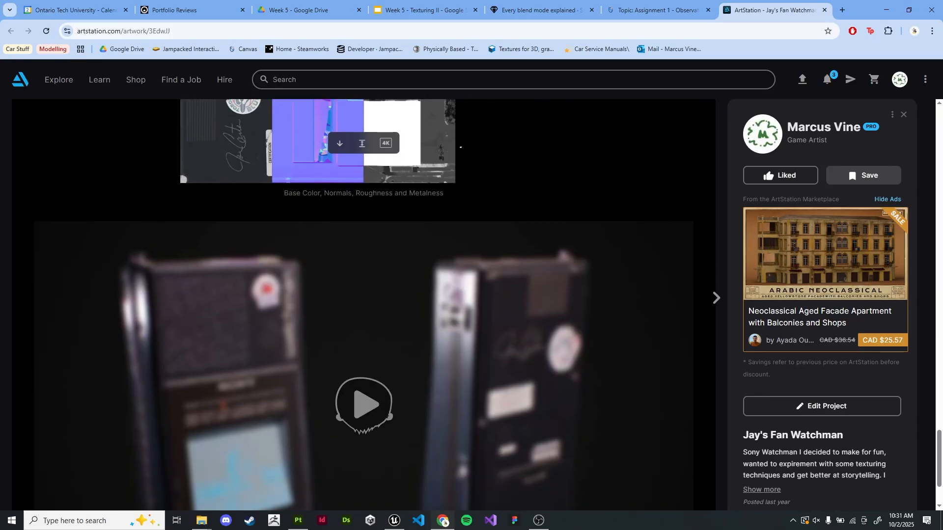
click(363, 298)
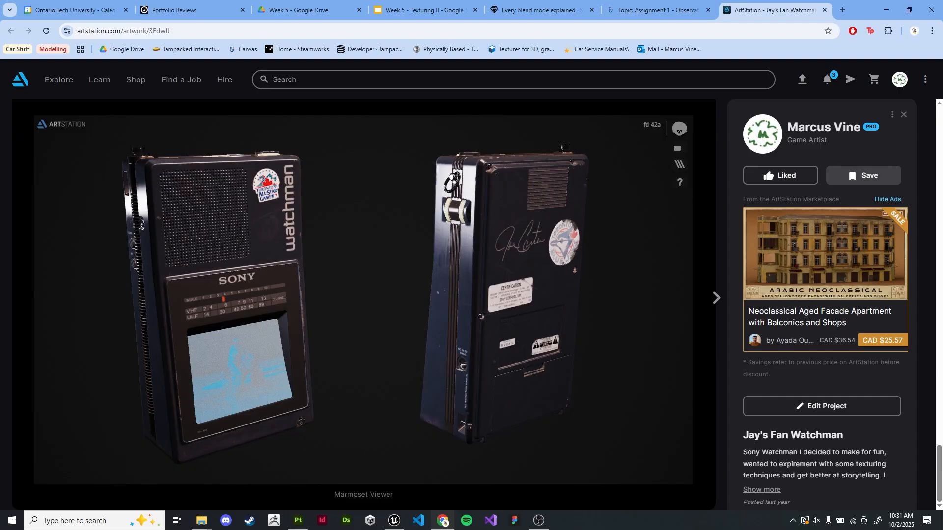
Close the project, start a new ArtStation artwork, and view its Sketchfab embed option without adding a model
click(903, 114)
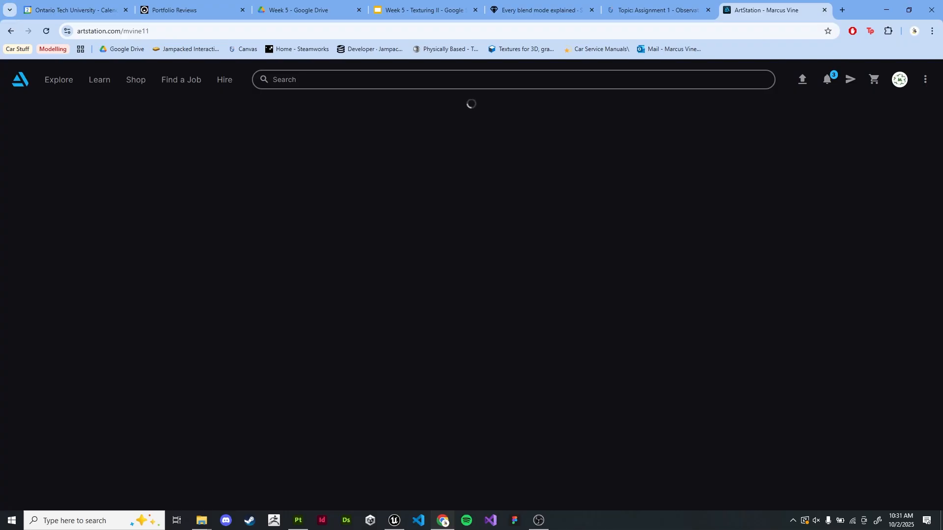
mouse_move(900, 79)
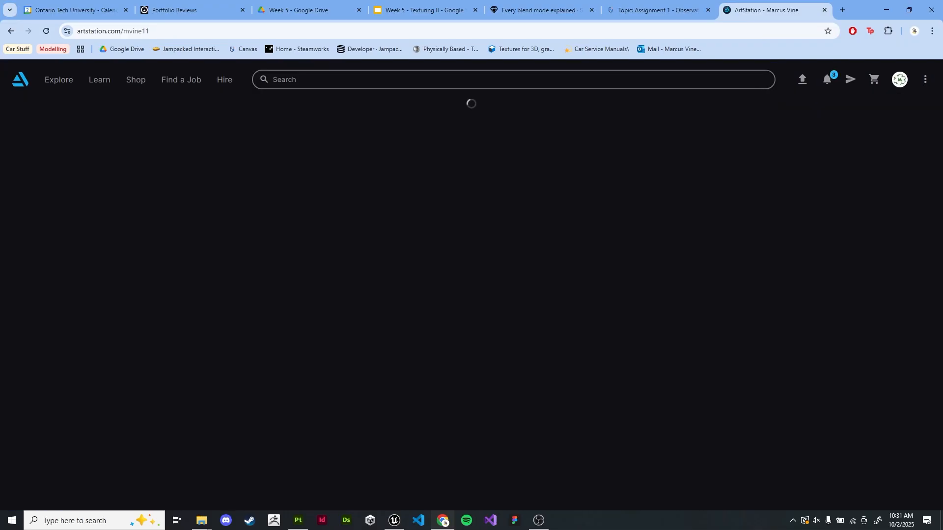
mouse_move(803, 80)
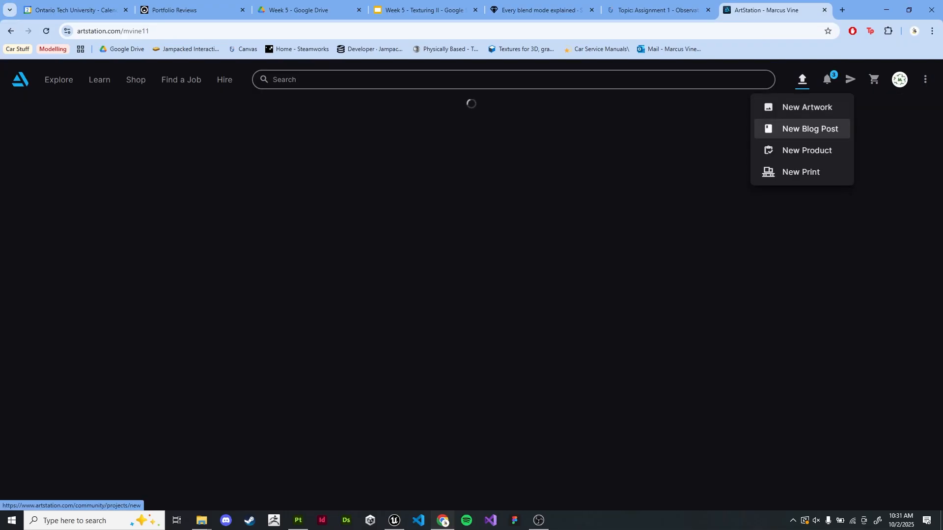
click(806, 107)
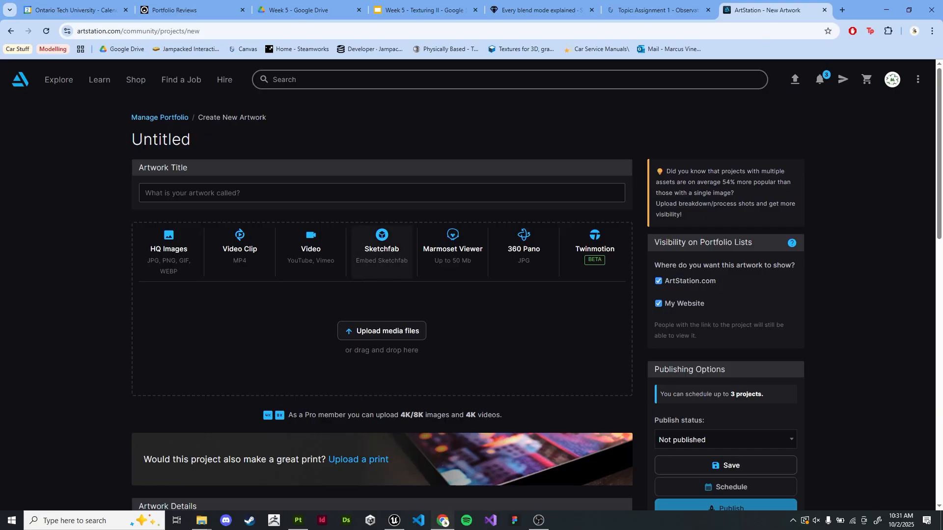
click(381, 248)
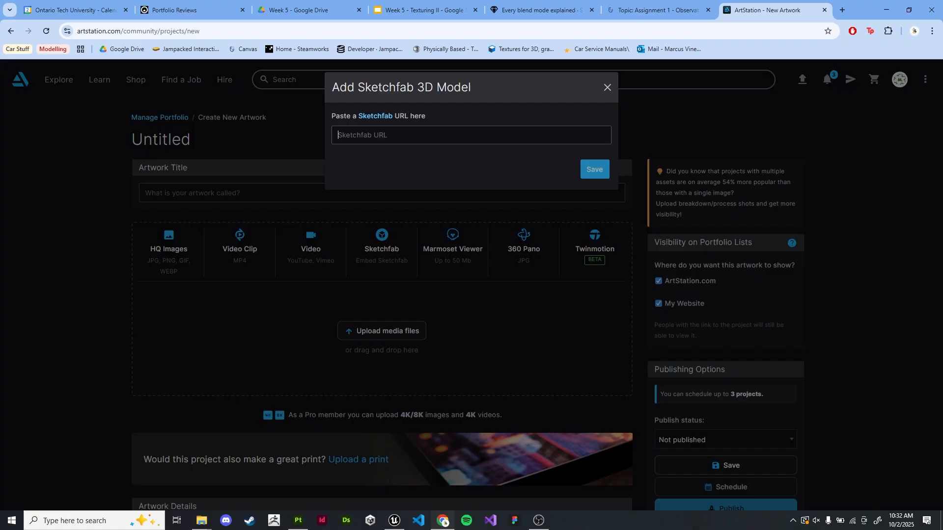
click(607, 87)
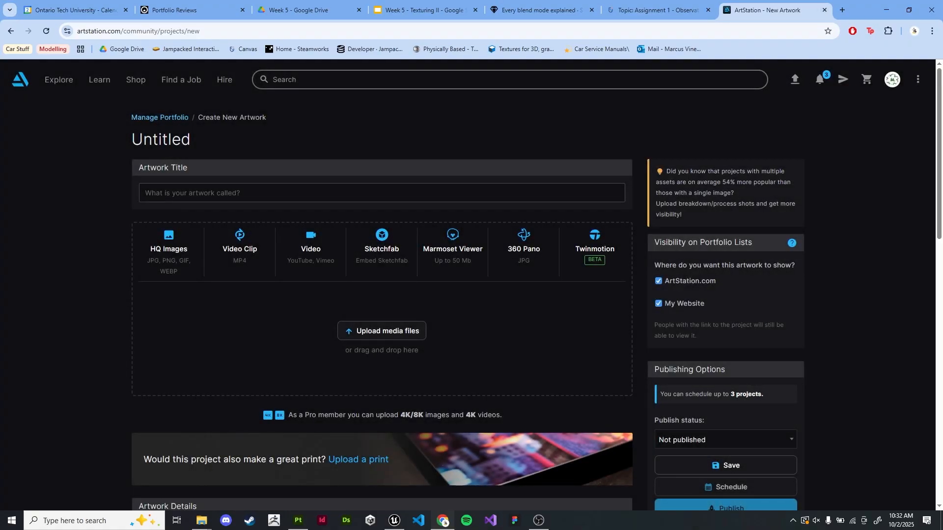
Close the ArtStation page and review the assignment's point breakdown for planning/process, overall quality and presentation, and technical execution
click(825, 10)
click(514, 93)
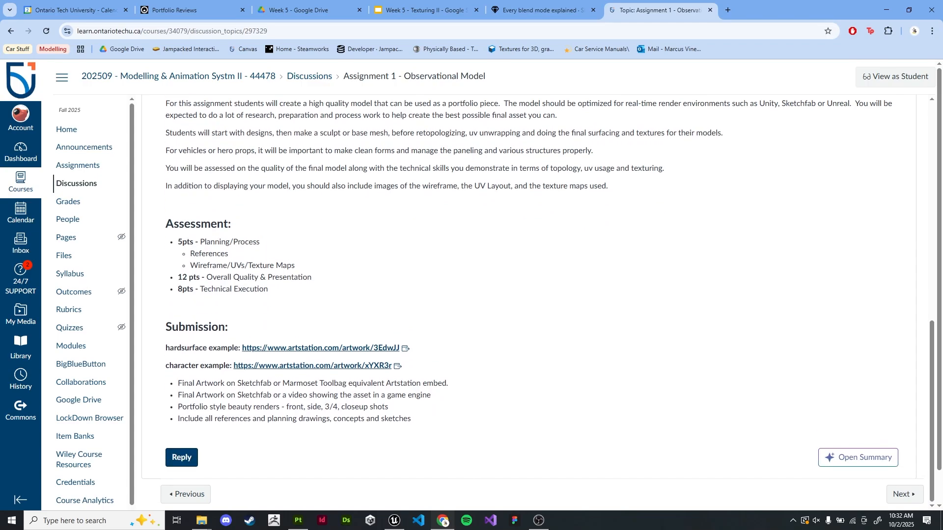
drag(181, 277, 311, 277)
click(316, 279)
scroll(497, 284, down, 1)
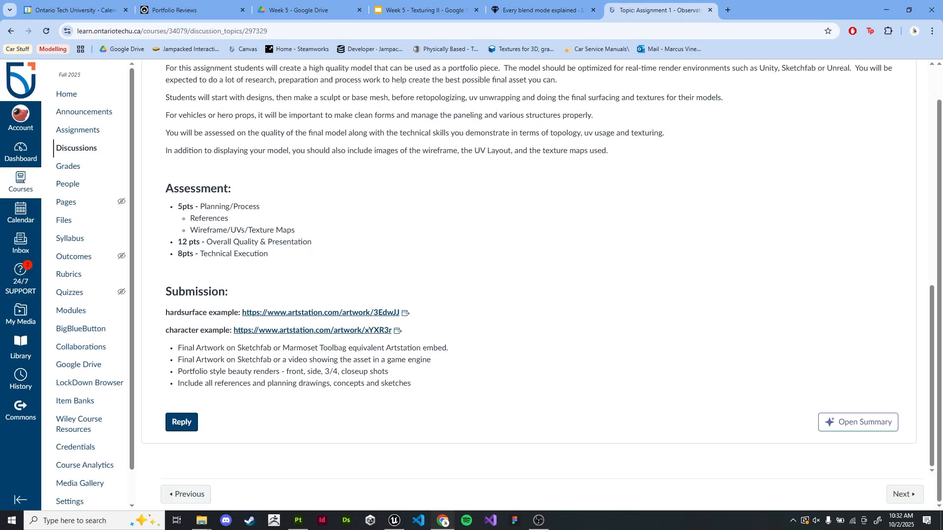
drag(182, 206, 228, 220)
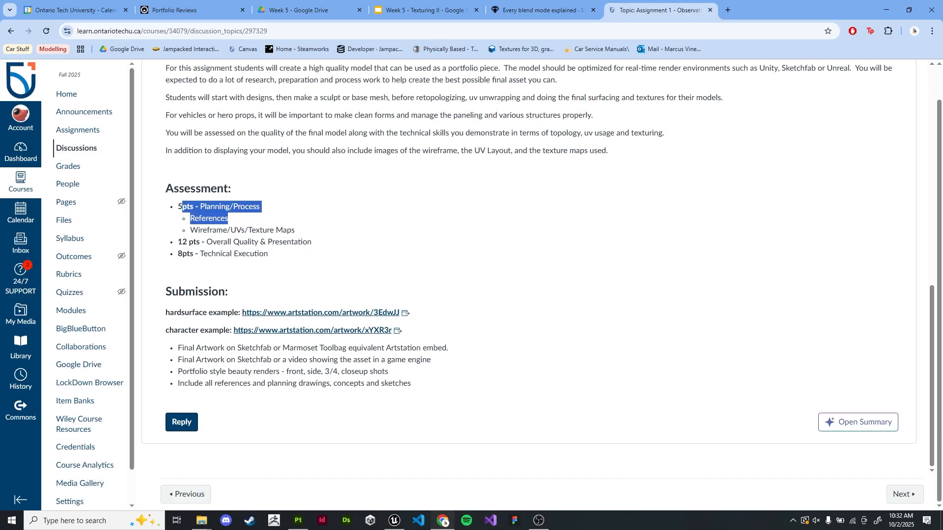
click(241, 220)
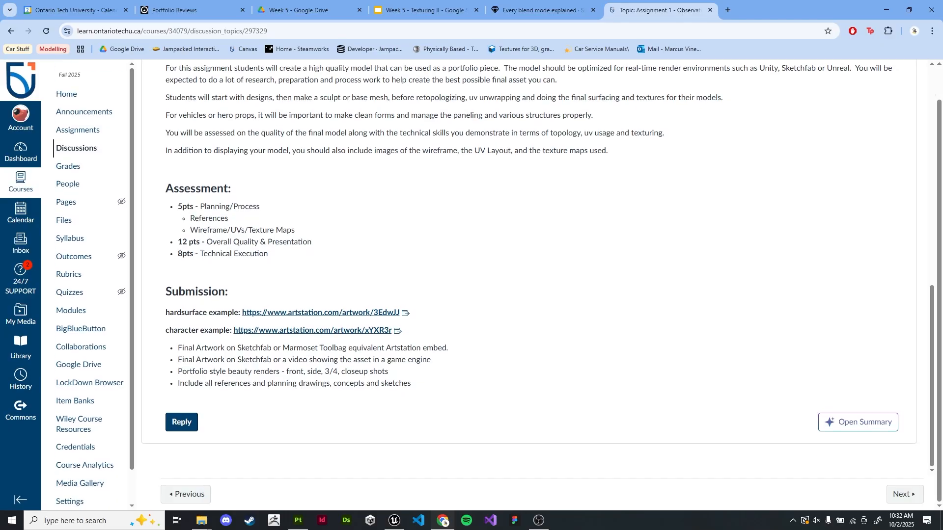
drag(177, 254, 269, 254)
click(275, 255)
Look over the assignment's example image, details and submission requirements again
scroll(529, 285, up, 1)
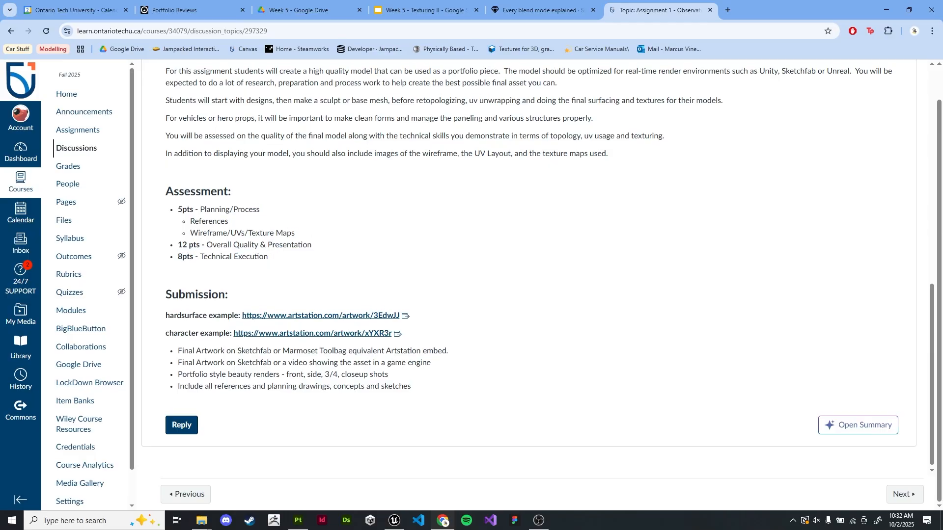
scroll(529, 257, down, 1)
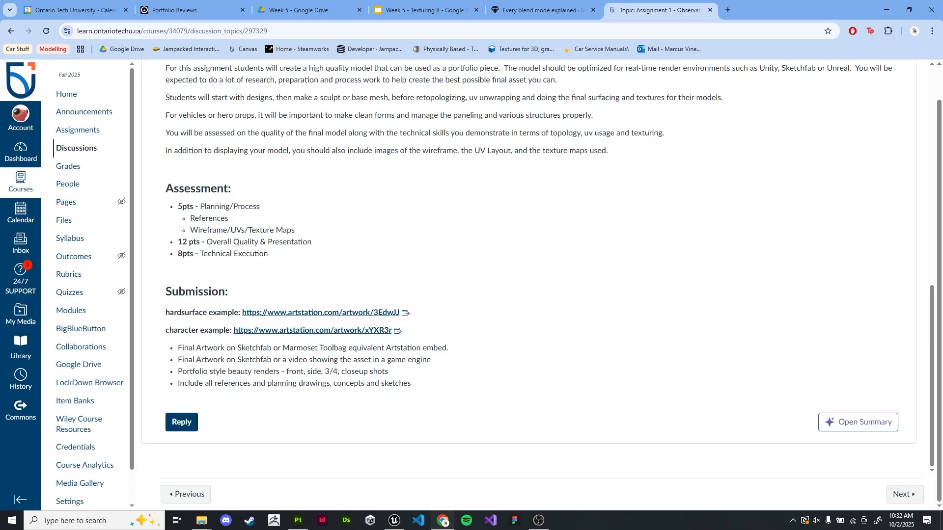
scroll(529, 270, up, 6)
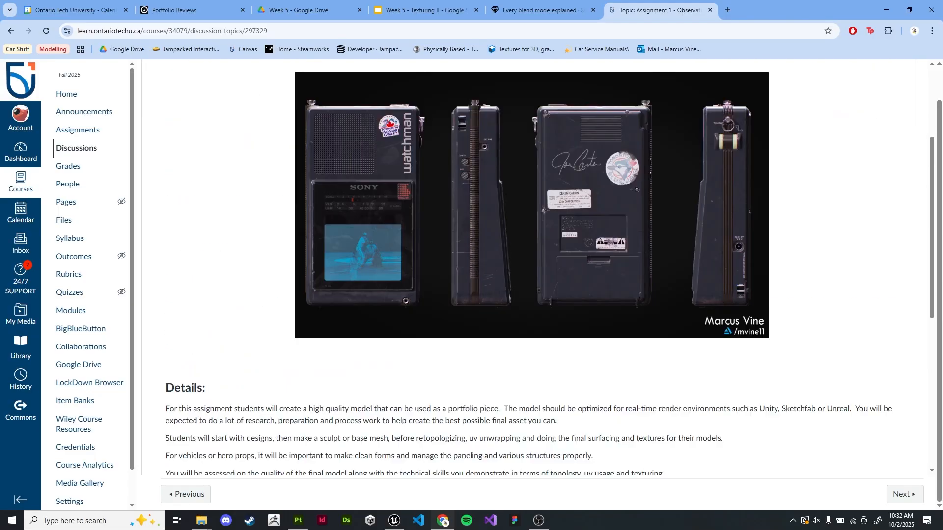
scroll(530, 270, down, 6)
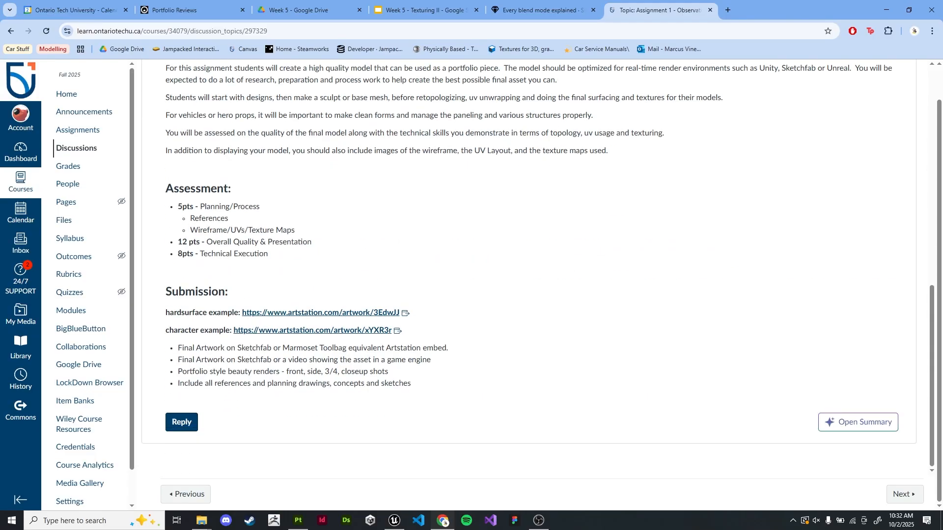